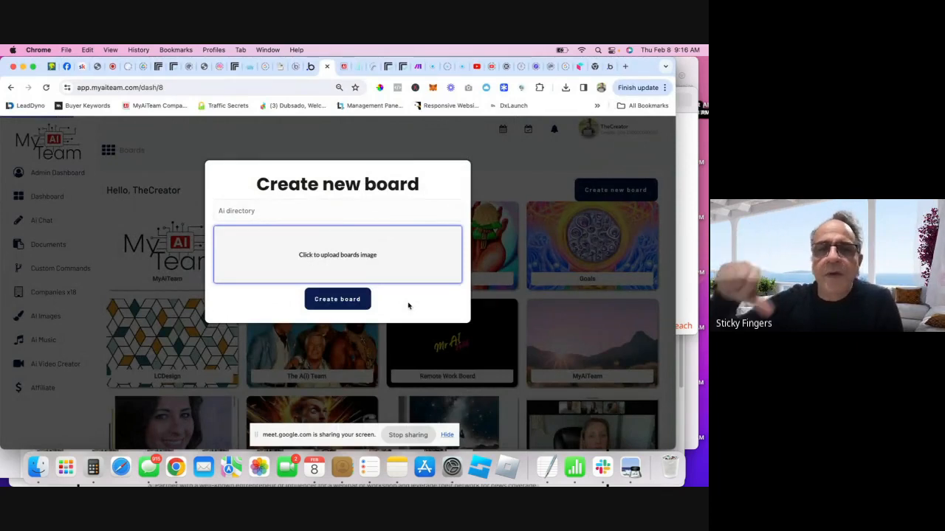
# - Create the 'Ai directory' board with the uploaded mandala GIF as its cover image
pyautogui.click(111, 66)
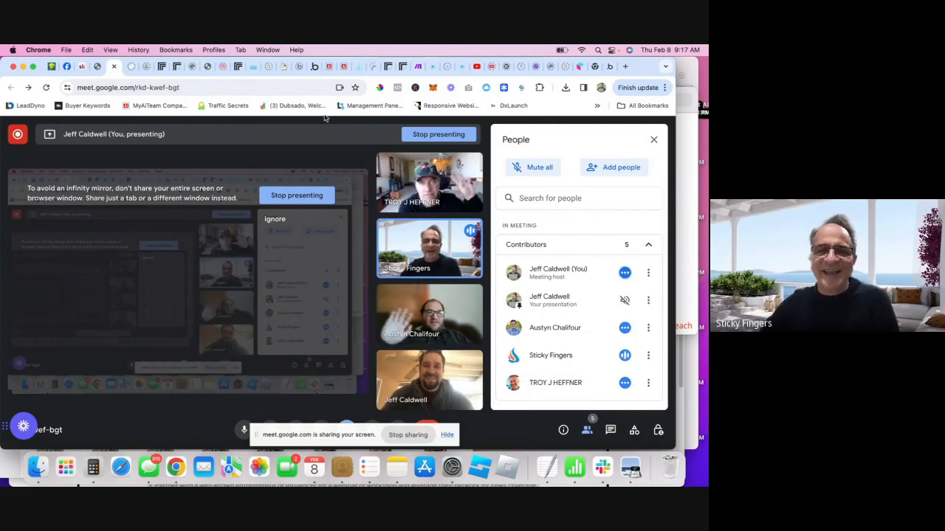
pyautogui.click(326, 67)
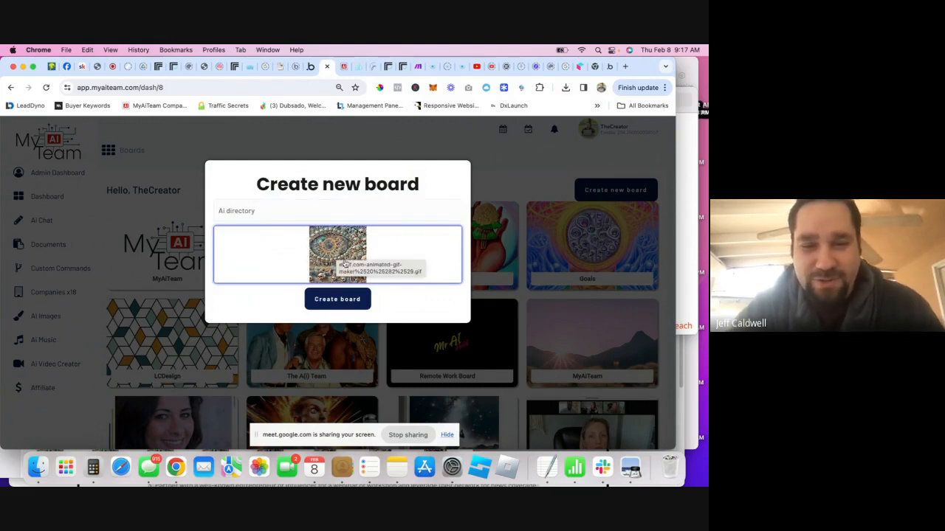
pyautogui.click(337, 299)
pyautogui.scroll(-3, 415, 259)
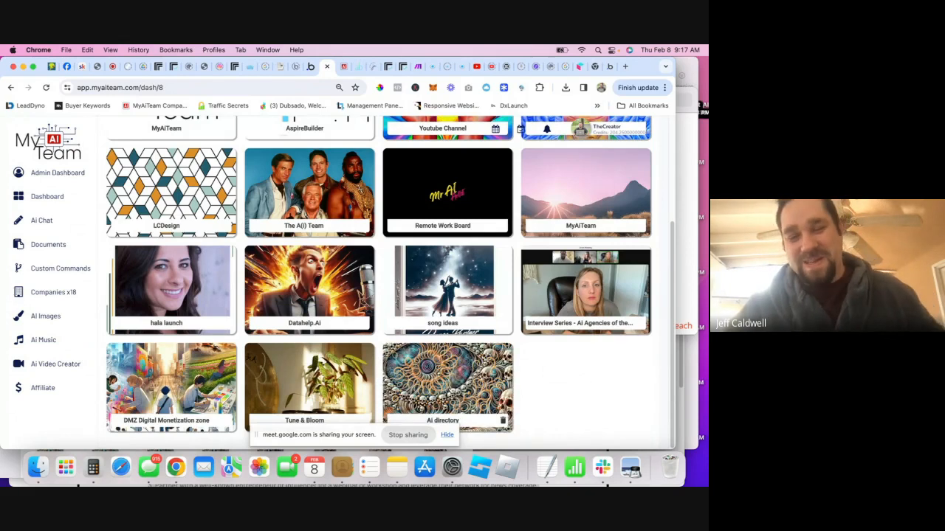
# - Open the Ai directory board and delete the Today's Goals and This Week's Goals lists
pyautogui.click(448, 386)
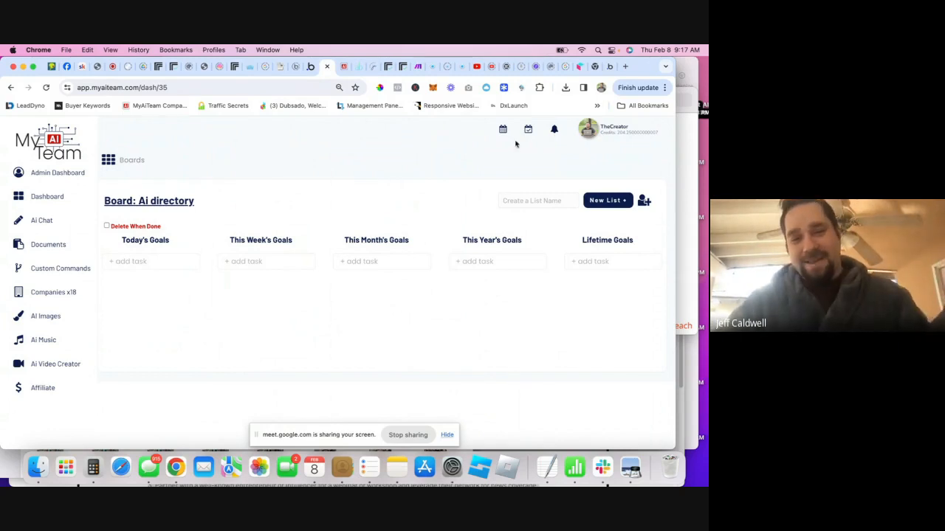
pyautogui.click(197, 241)
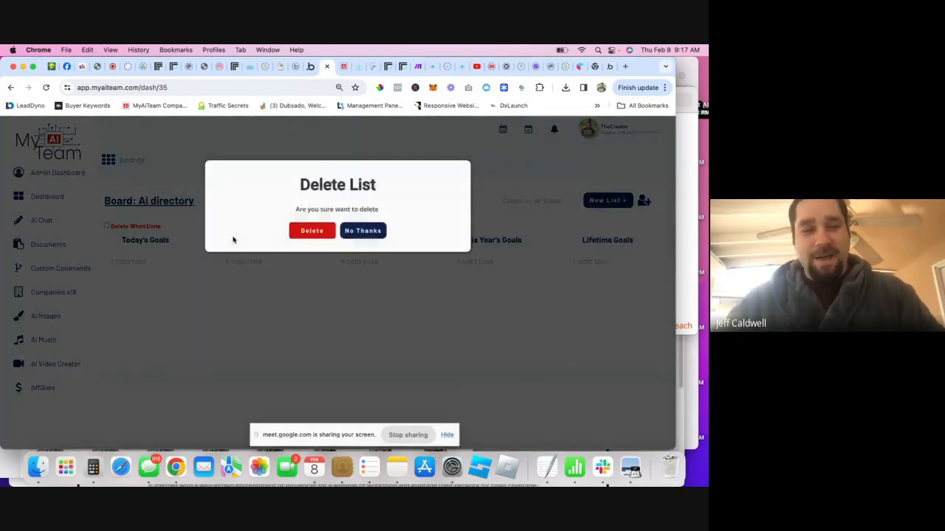
pyautogui.click(295, 230)
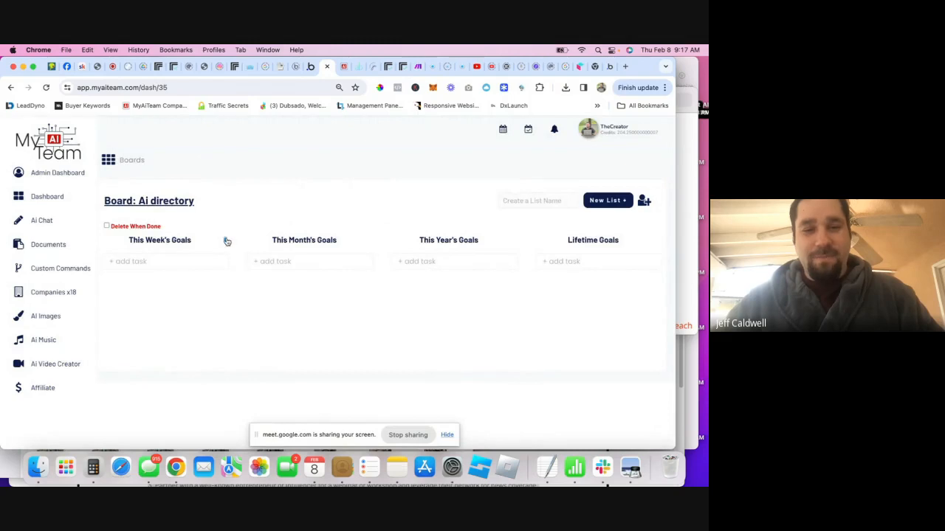
pyautogui.click(226, 240)
pyautogui.click(311, 231)
# - Rename the remaining three lists to Backlog, in progress and Complete
pyautogui.tripleClick(187, 240)
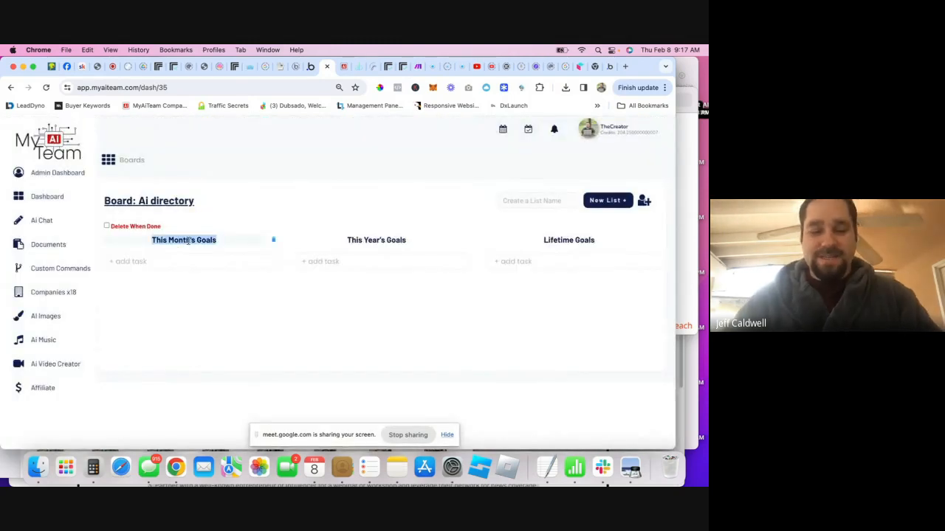
pyautogui.write('Backlog')
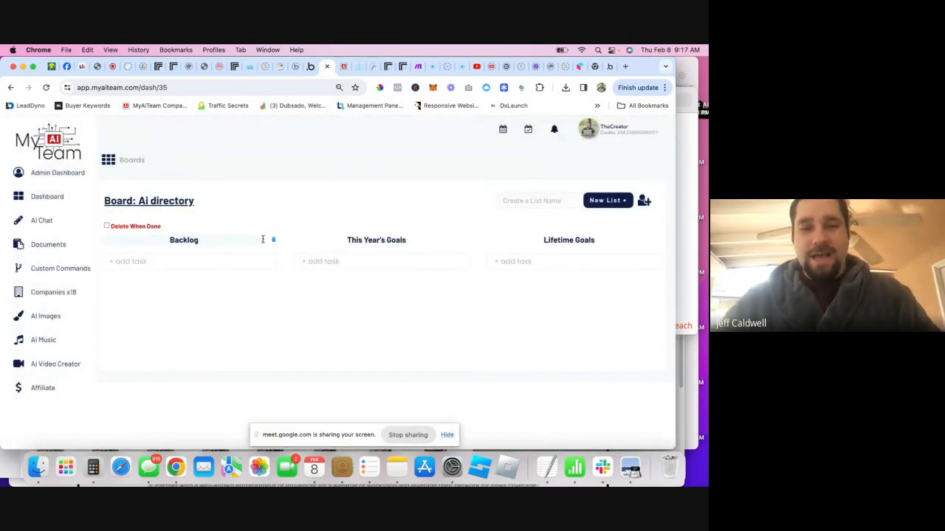
pyautogui.tripleClick(398, 240)
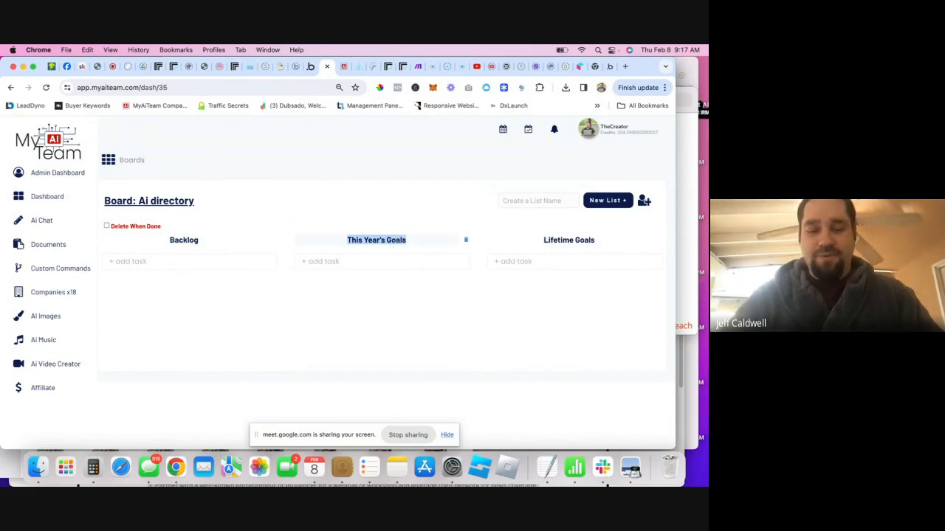
pyautogui.write('in progress')
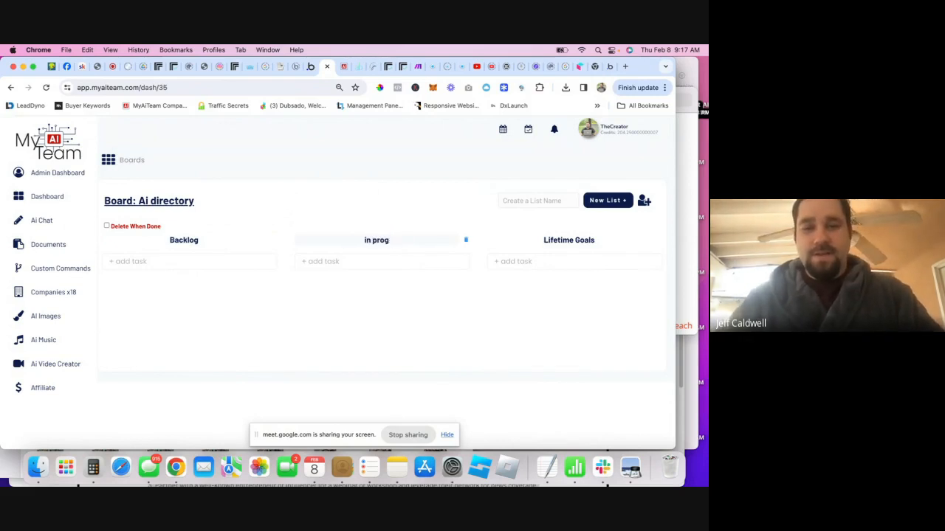
pyautogui.tripleClick(560, 240)
pyautogui.write('Conp')
pyautogui.press('BackSpace')
pyautogui.press('BackSpace')
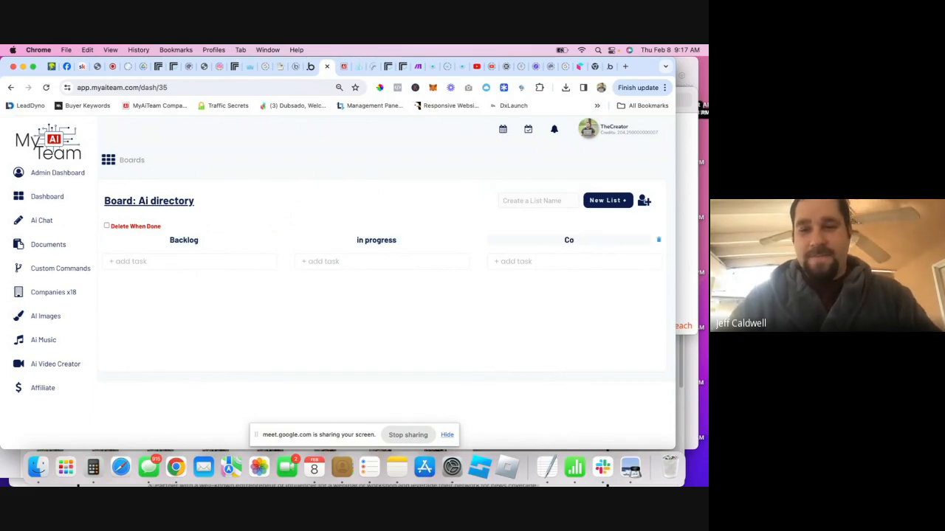
pyautogui.write('mplete')
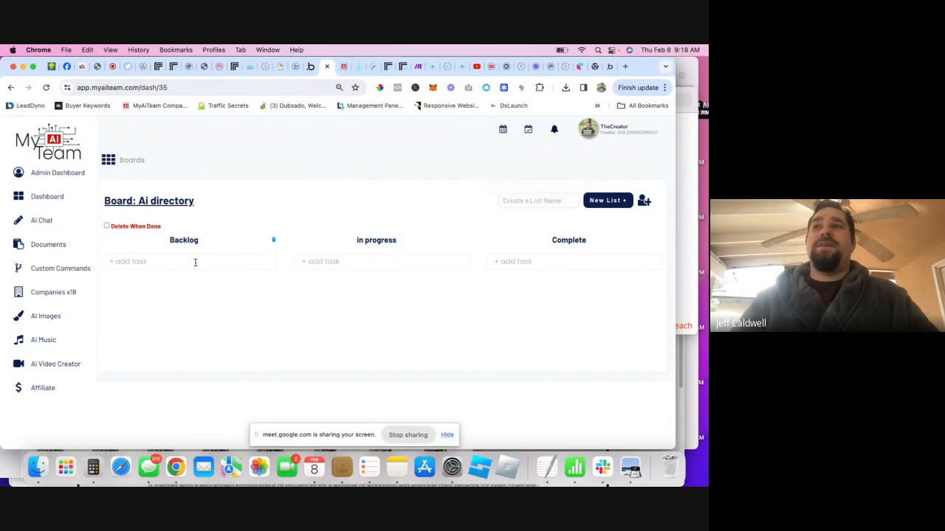
# - Add a 'create directory' task as the first item in Backlog
pyautogui.write('create')
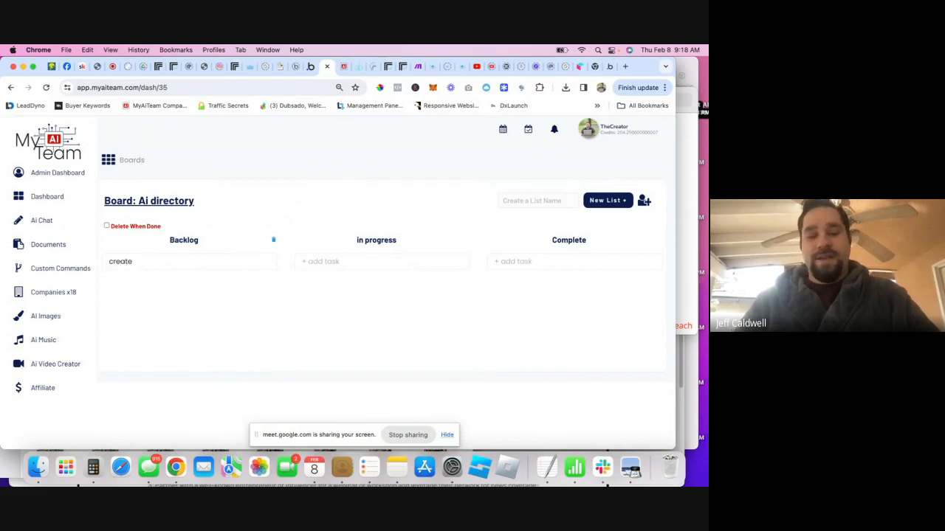
pyautogui.press('BackSpace')
pyautogui.press('BackSpace')
pyautogui.press('BackSpace')
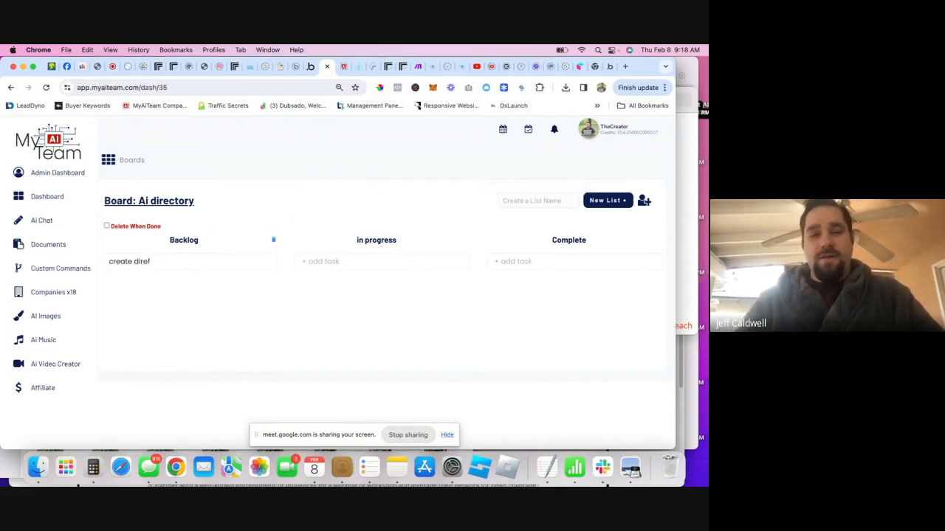
pyautogui.write('tory,')
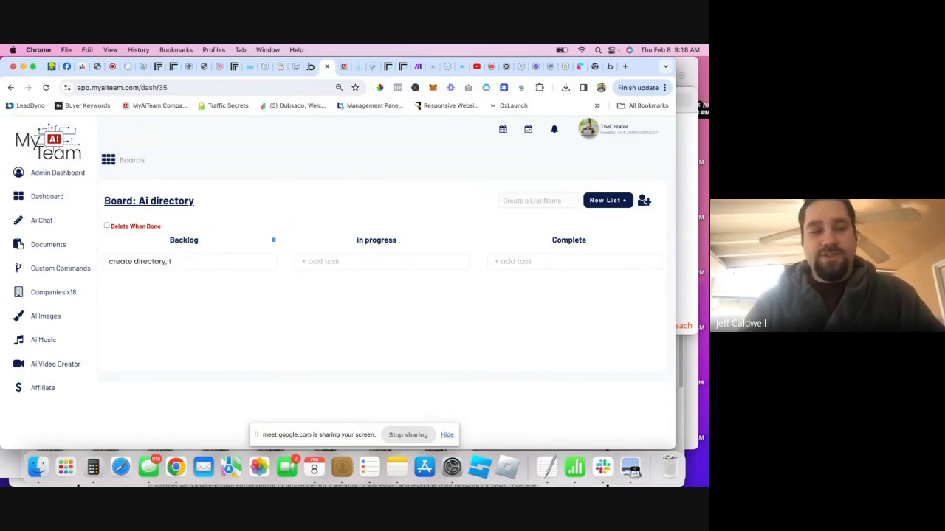
pyautogui.press('Return')
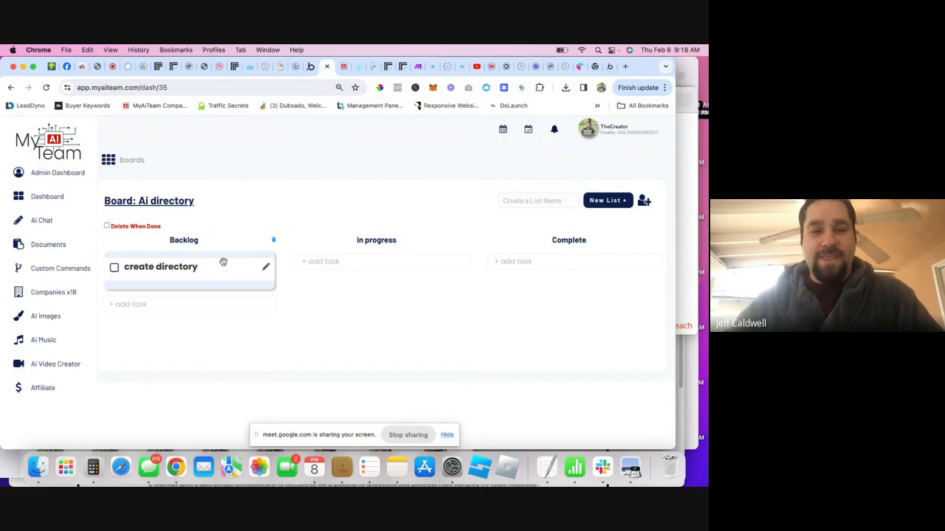
# - Add jobs, tools and offers as subtasks of the create directory task
pyautogui.click(266, 266)
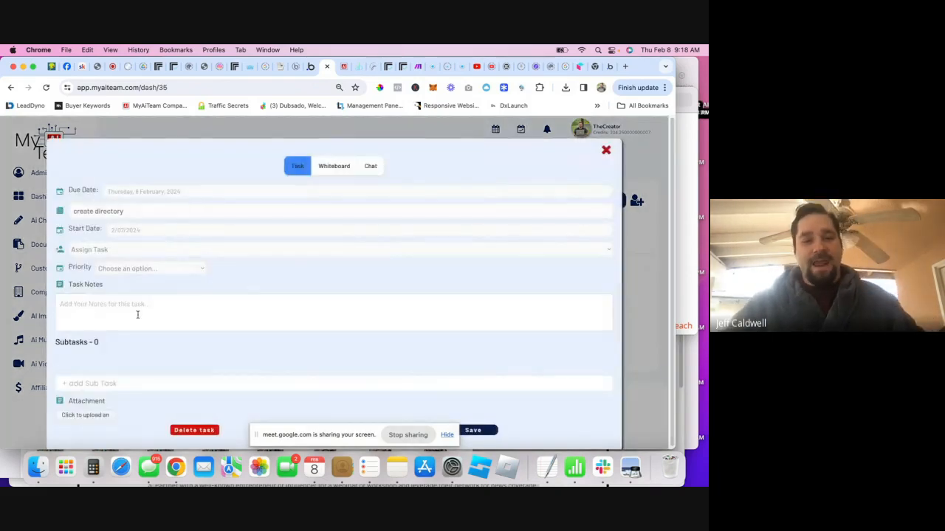
pyautogui.write('jobs')
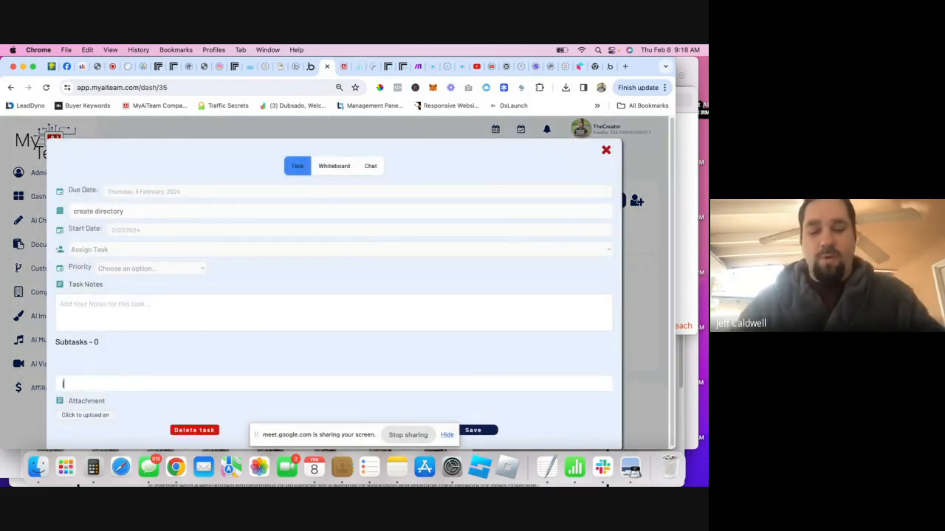
pyautogui.press('Return')
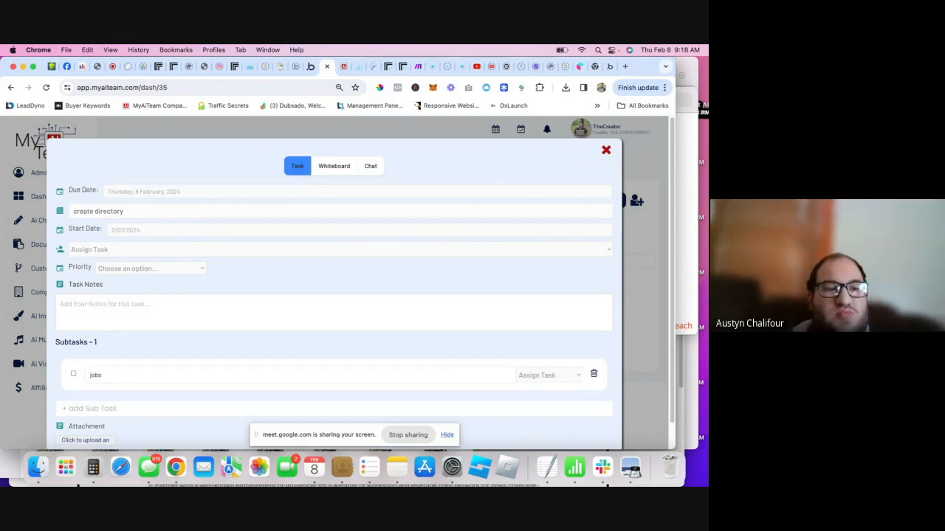
pyautogui.click(120, 408)
pyautogui.write('tools')
pyautogui.press('Return')
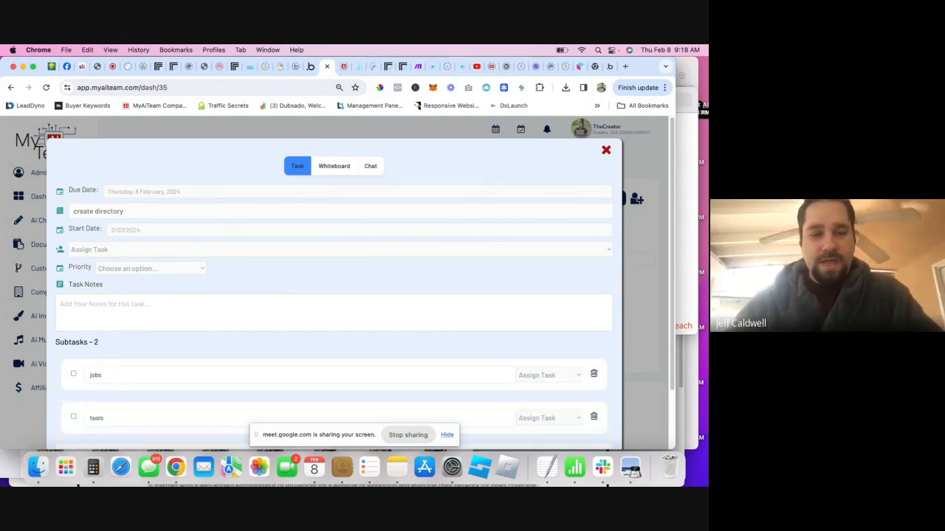
pyautogui.scroll(-3, 125, 387)
pyautogui.write('offers')
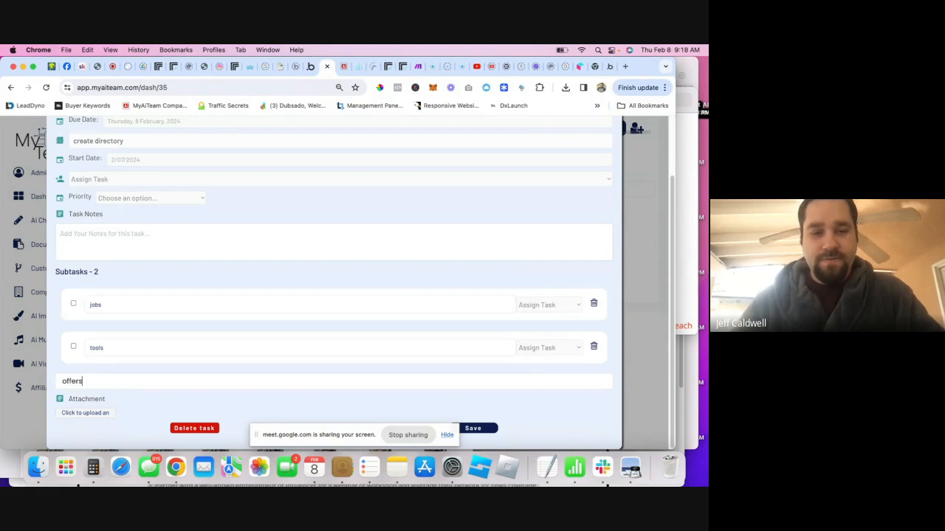
pyautogui.press('Return')
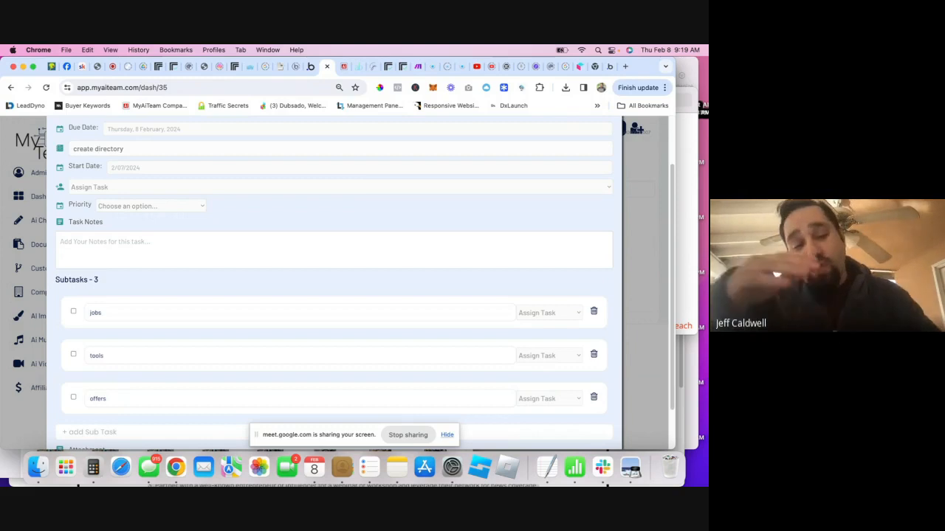
pyautogui.scroll(-1, 147, 304)
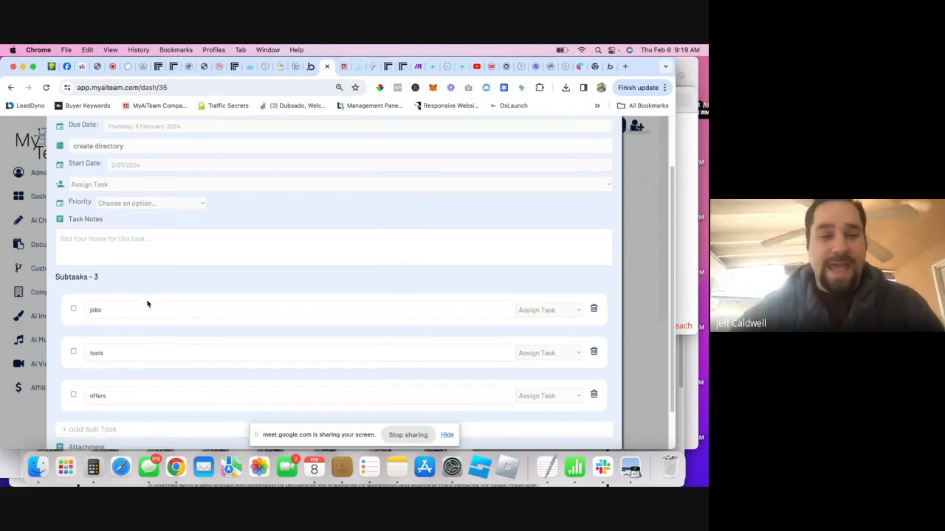
pyautogui.scroll(-2, 295, 318)
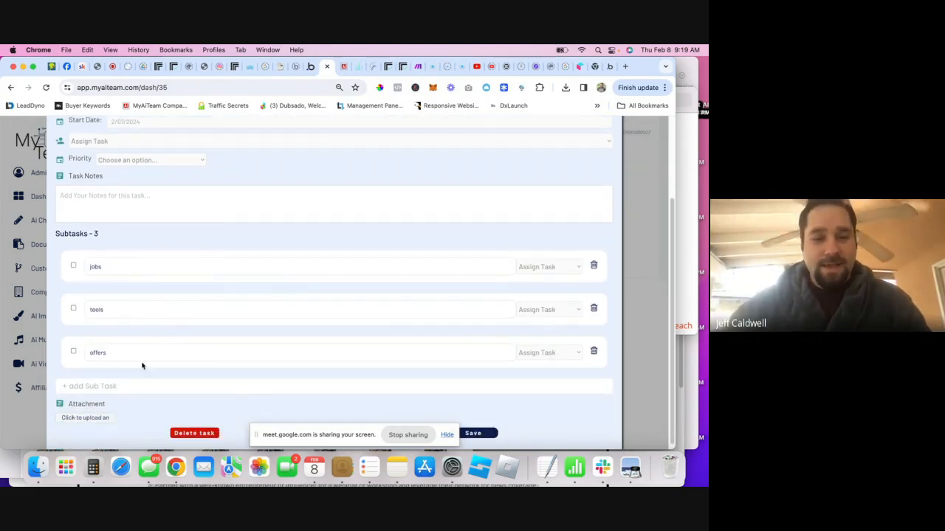
# - Note 'add favorite tools for user' and add subtask 'post own tools, you created or someone else did'
pyautogui.click(312, 205)
pyautogui.write('add favori')
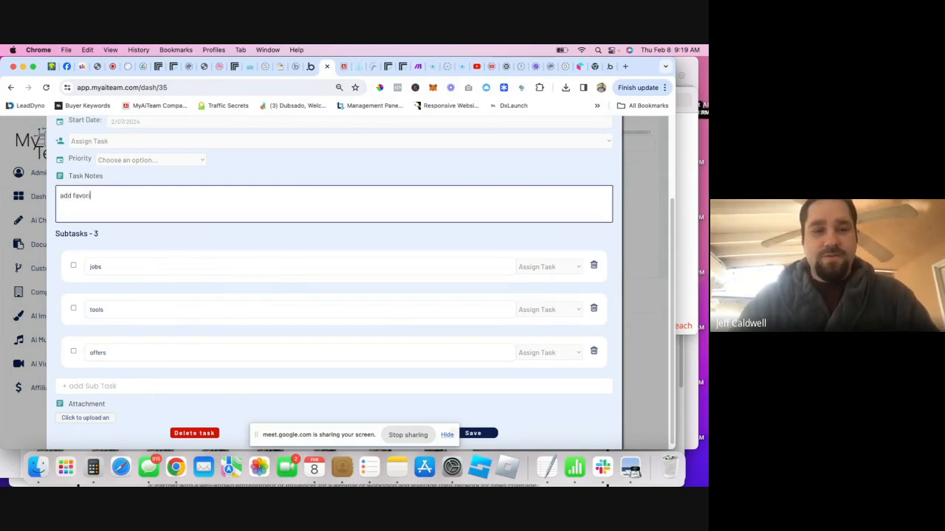
pyautogui.write('te tool')
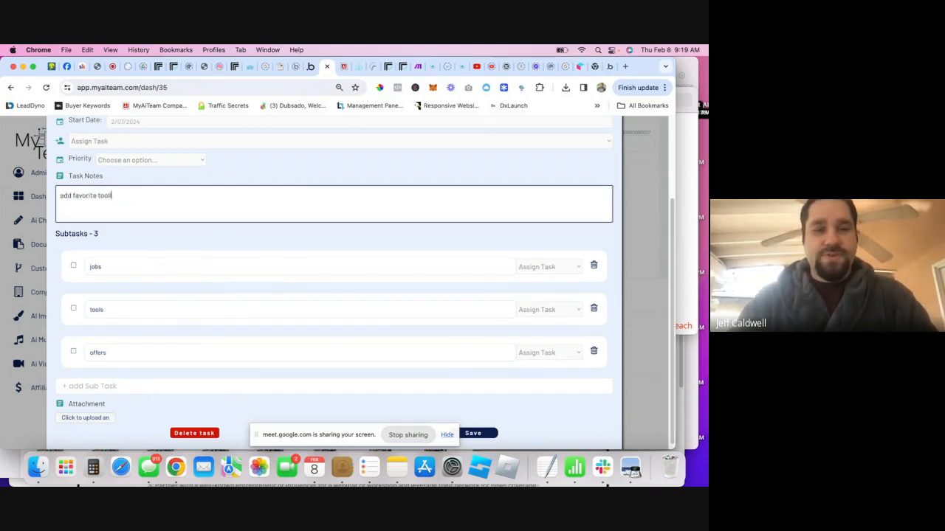
pyautogui.write('s for users')
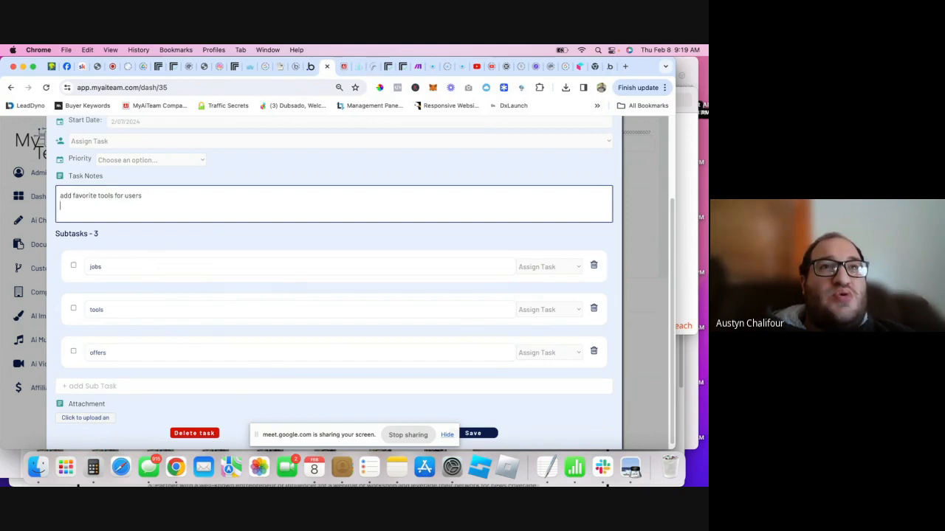
pyautogui.click(249, 384)
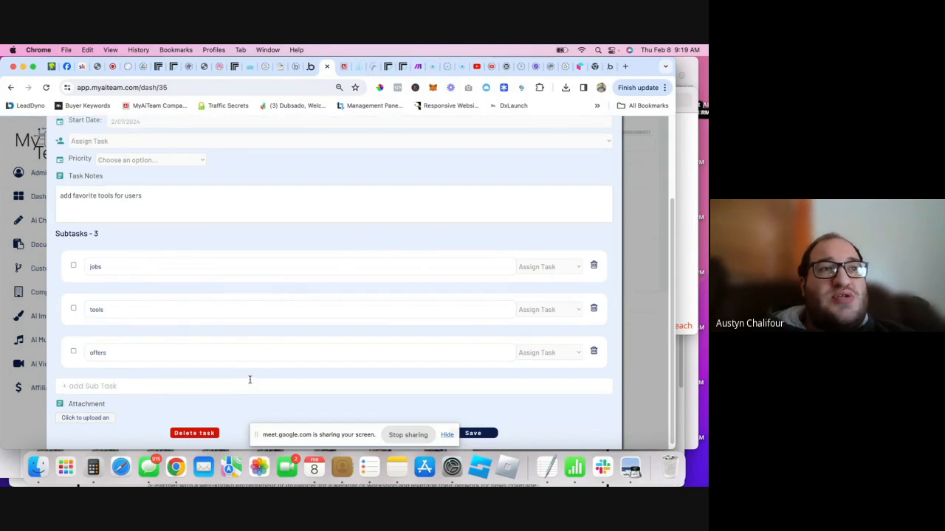
pyautogui.write('post own tool')
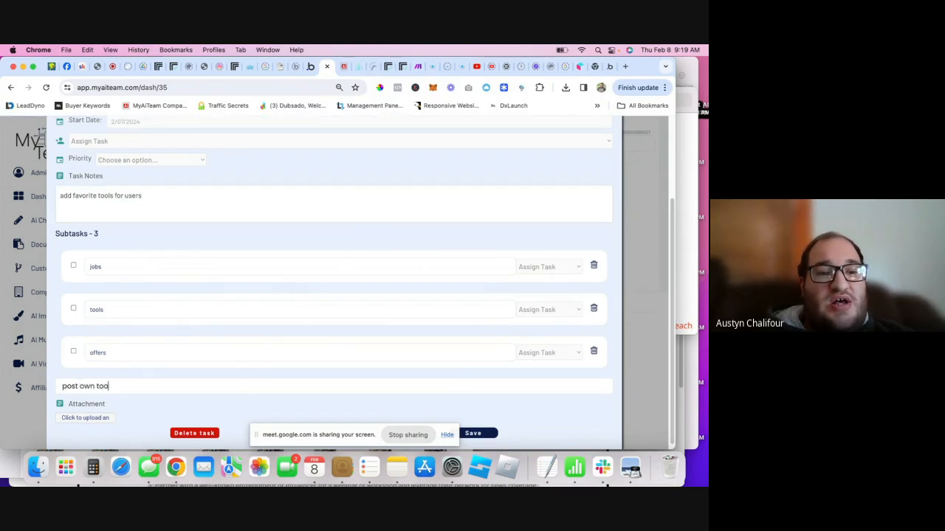
pyautogui.write('s')
pyautogui.write('s')
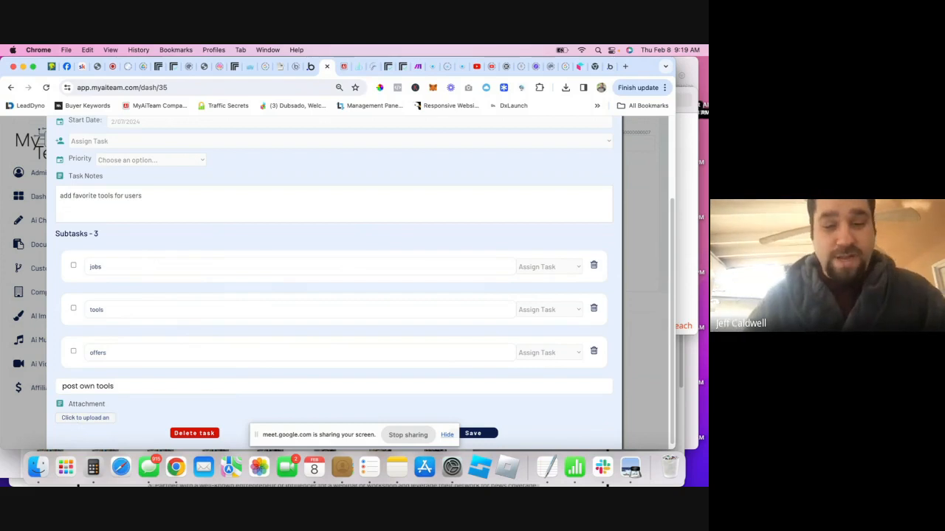
pyautogui.write(', y')
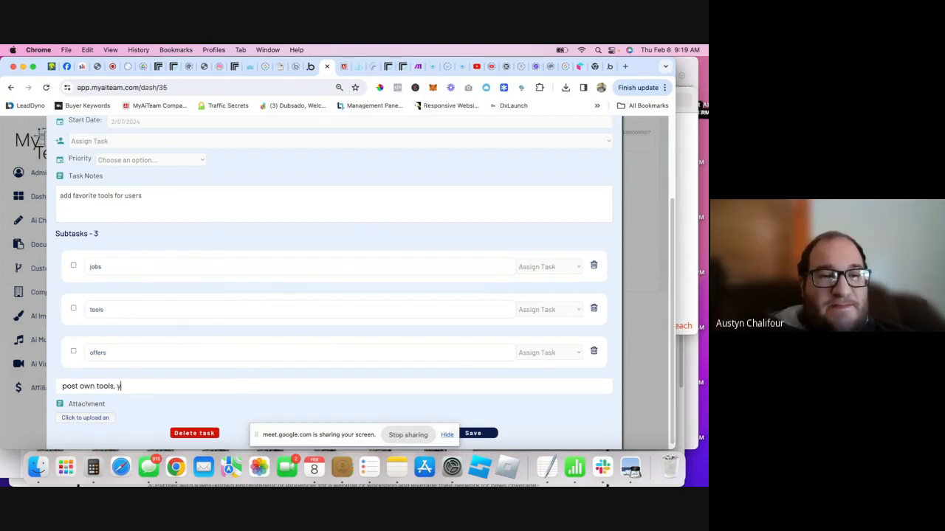
pyautogui.write('ou ca')
pyautogui.write('eated ')
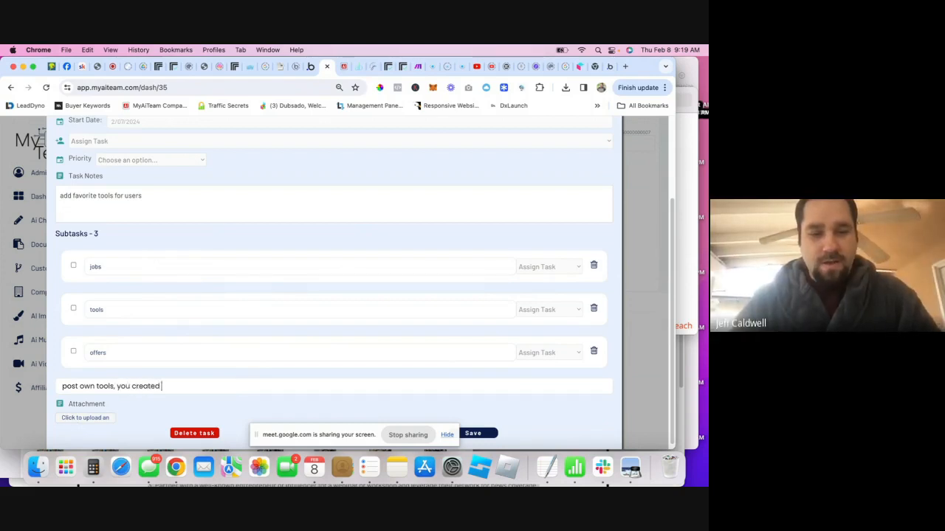
pyautogui.write('or someone else did')
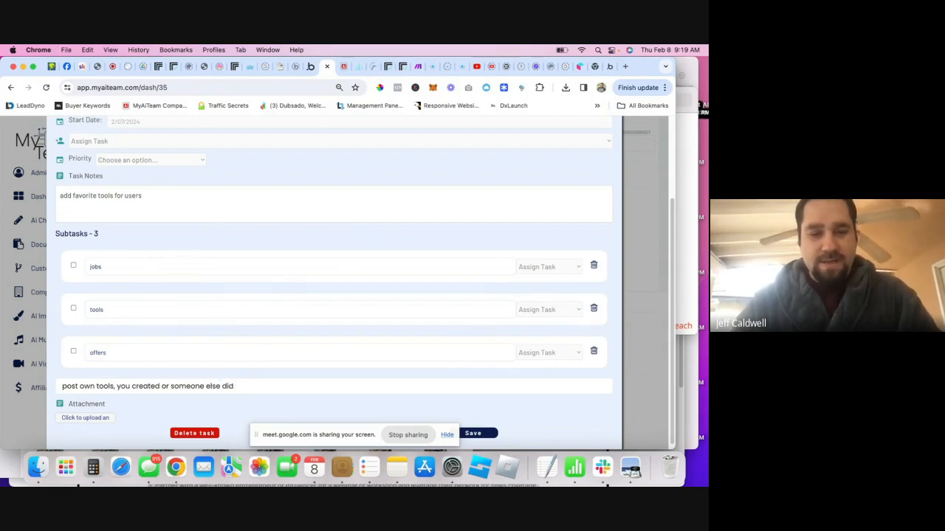
pyautogui.press('Return')
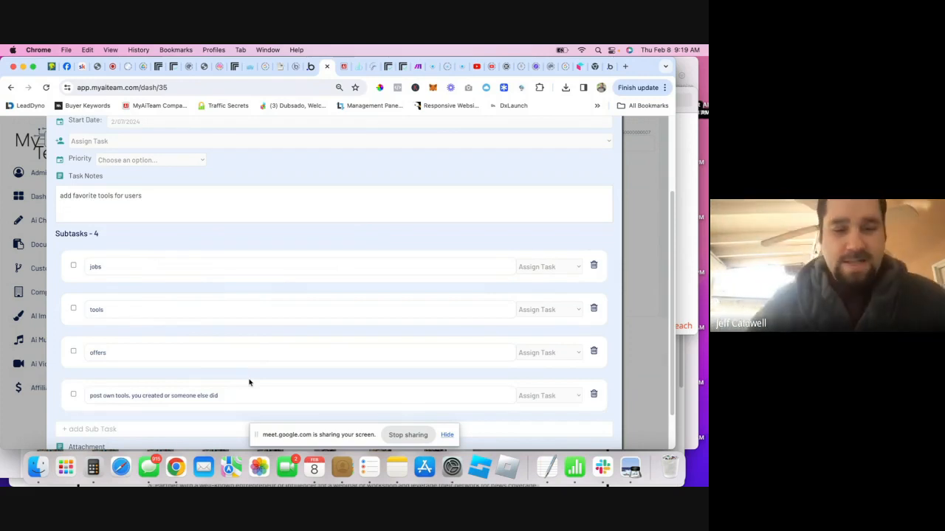
pyautogui.scroll(-2, 293, 381)
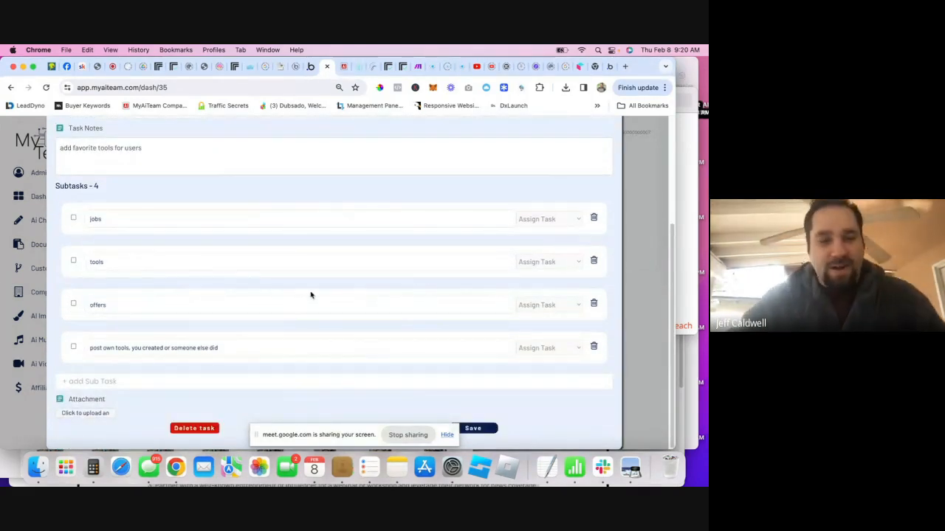
pyautogui.scroll(3, 310, 295)
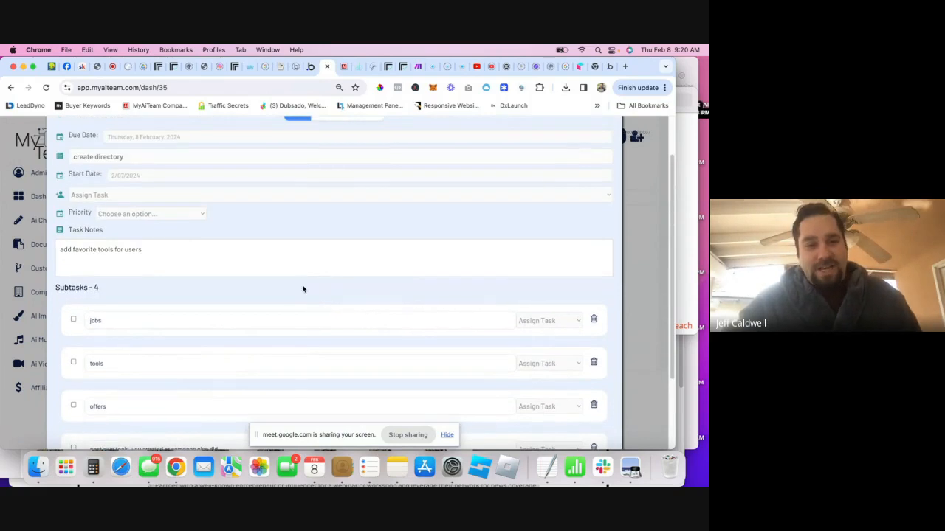
pyautogui.scroll(-2, 302, 288)
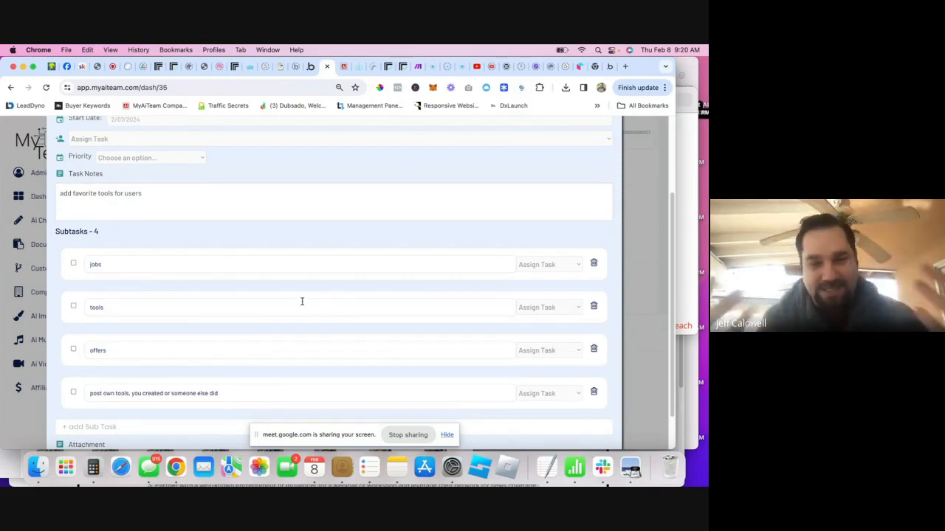
# - Close the task details and drag the create directory card from Backlog into in progress
pyautogui.click(629, 254)
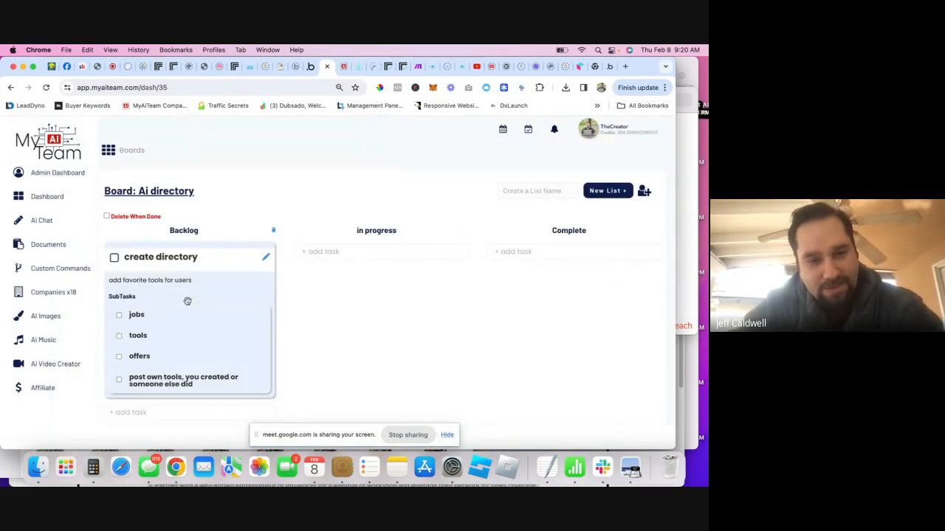
pyautogui.moveTo(185, 298); pyautogui.dragTo(339, 282)
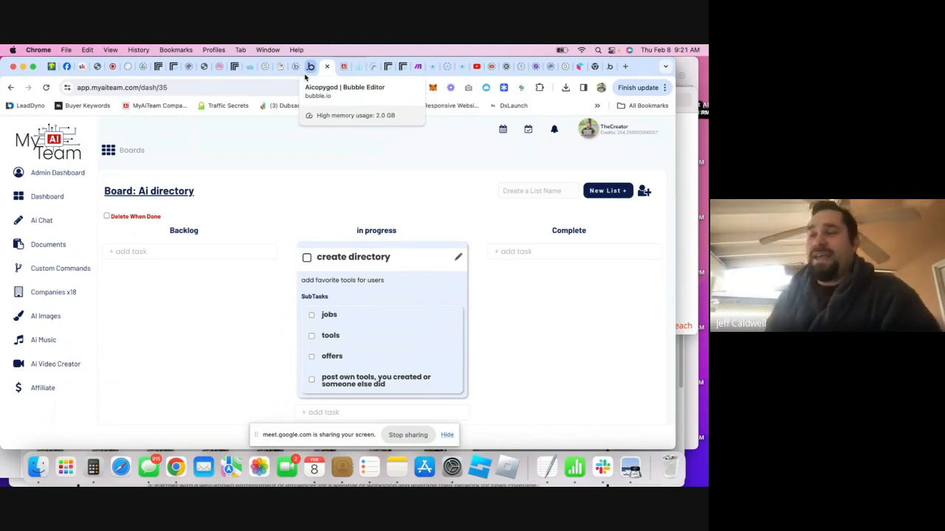
# - View the whiteboard sketch photo from a Facebook Messenger chat, then return to MyAITeam
pyautogui.click(67, 67)
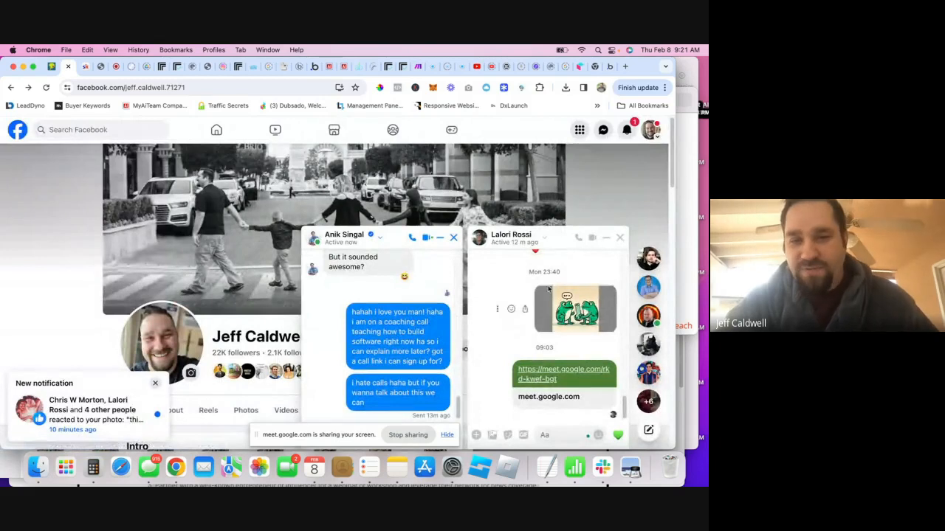
pyautogui.click(622, 237)
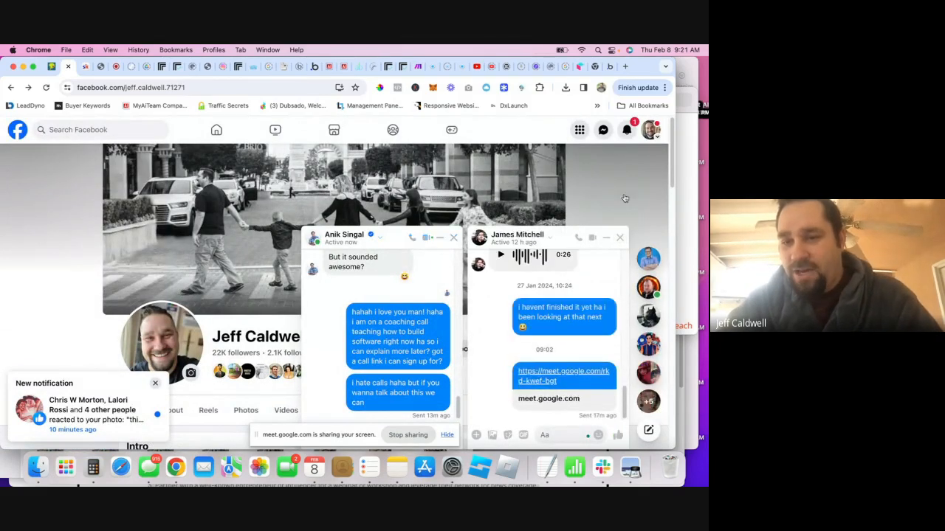
pyautogui.click(648, 289)
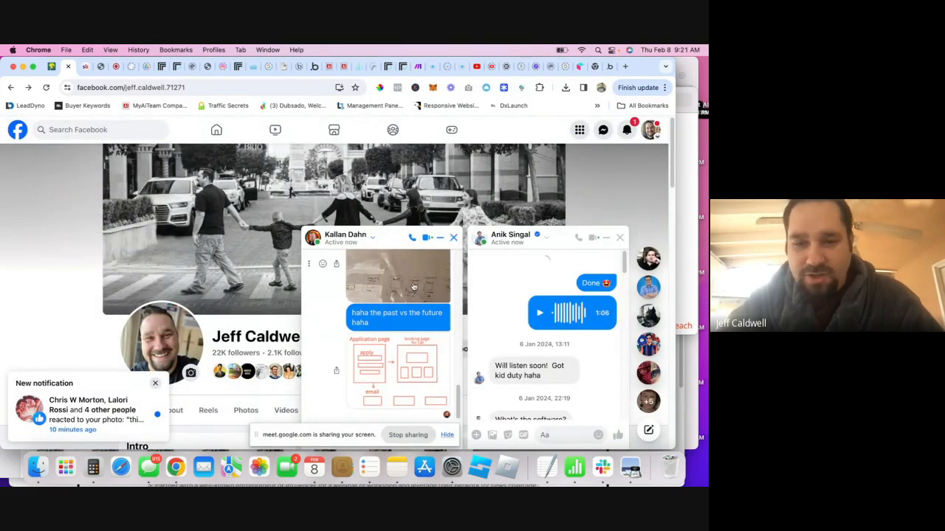
pyautogui.click(423, 288)
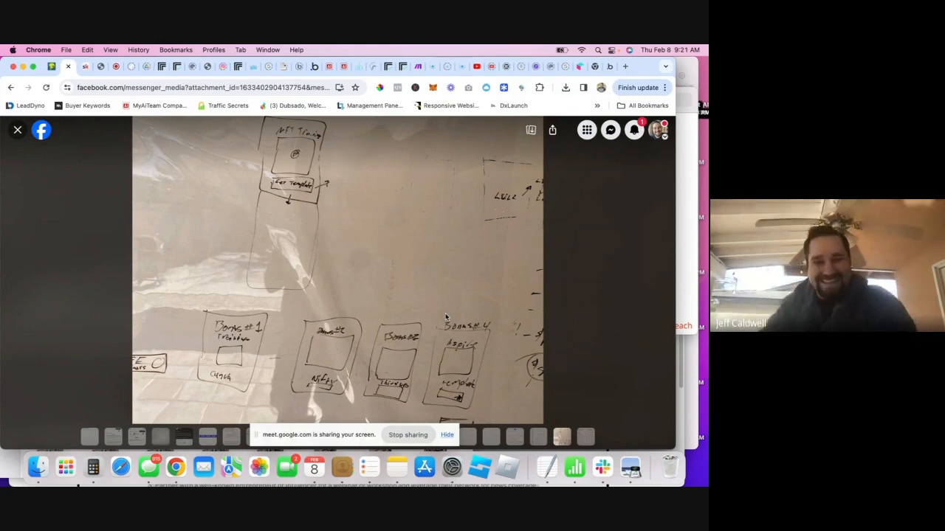
pyautogui.click(329, 68)
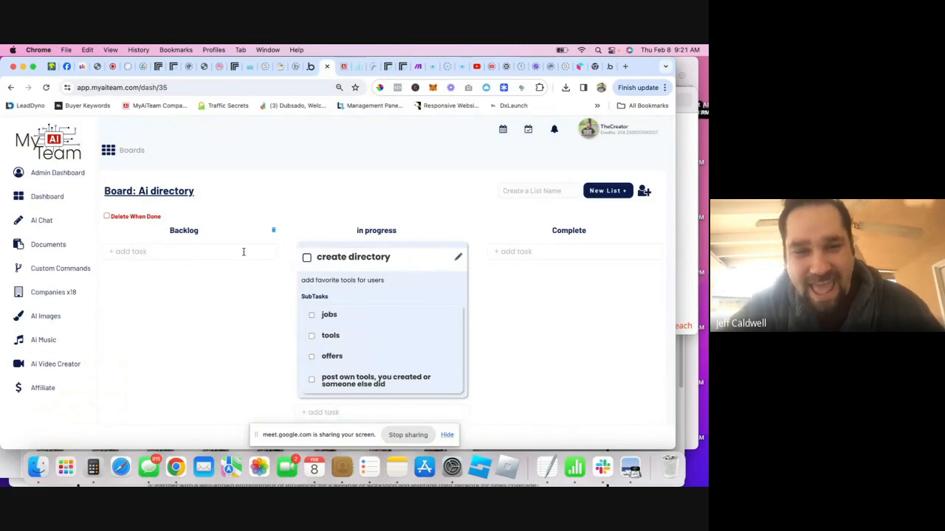
# - Add a 'buy domain' task to Backlog and open create directory's details window
pyautogui.write('n')
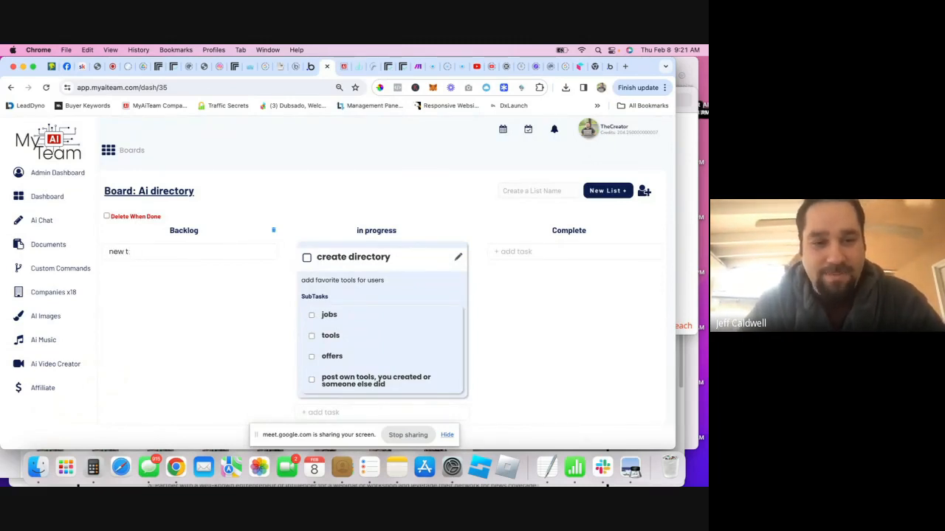
pyautogui.press('BackSpace')
pyautogui.write('buy domain')
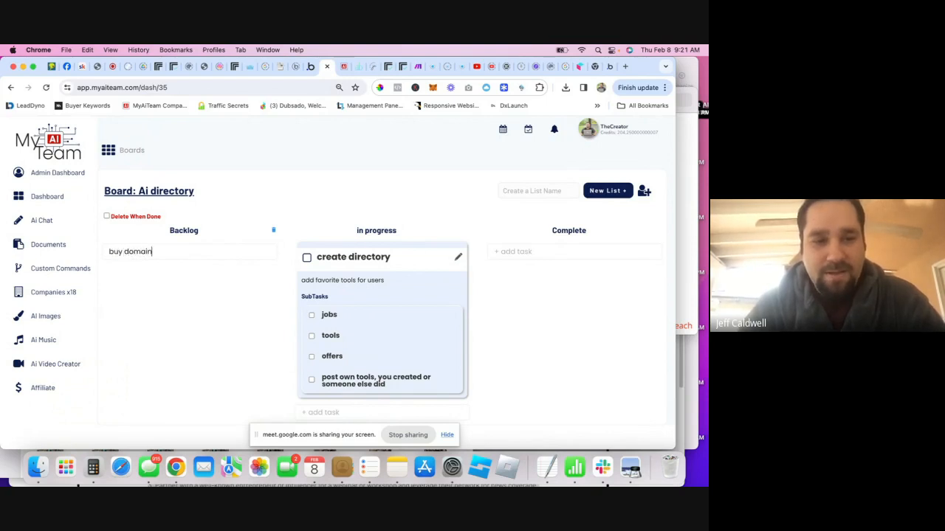
pyautogui.press('Return')
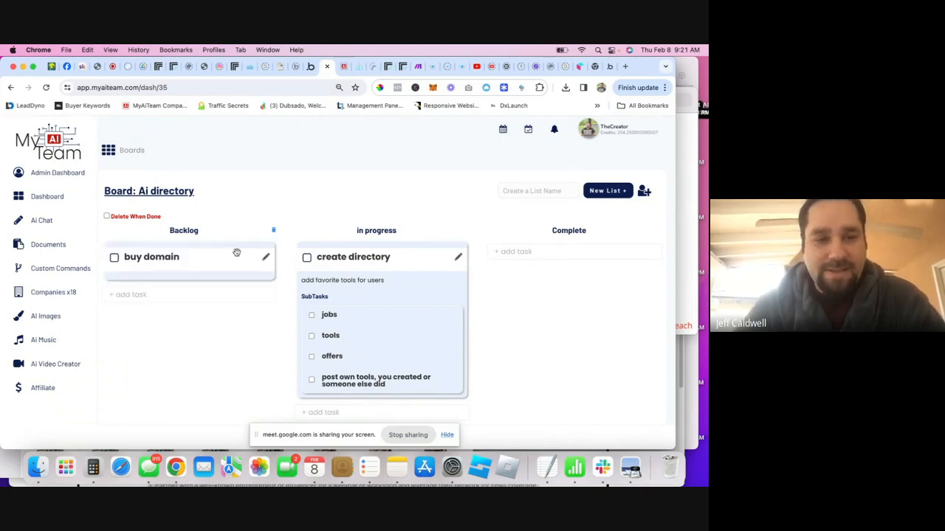
pyautogui.click(457, 258)
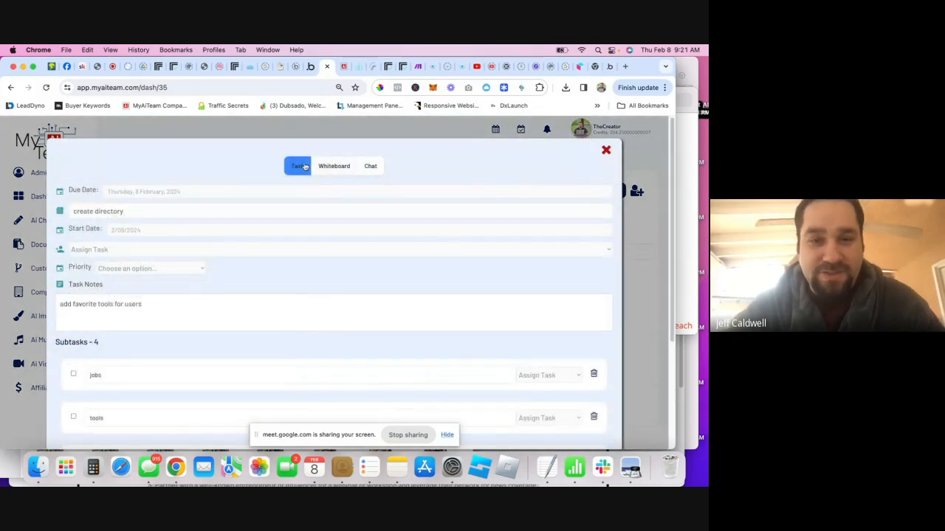
# - Show the create directory task's blank Unnamed board whiteboard in fullscreen
pyautogui.click(344, 170)
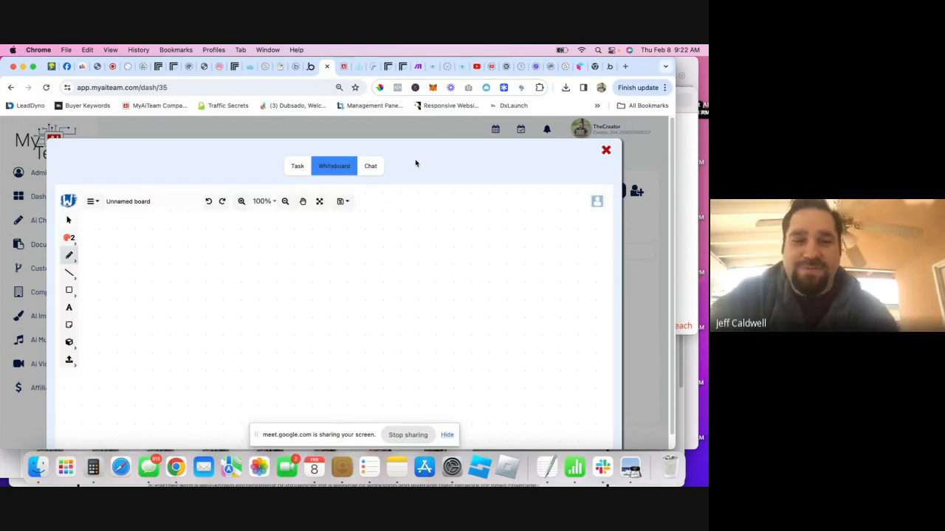
pyautogui.scroll(-2, 416, 164)
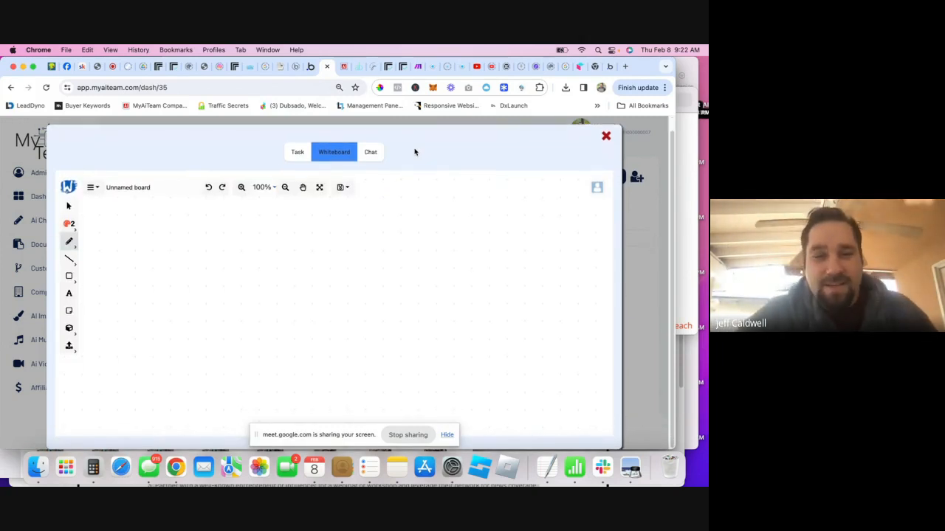
pyautogui.click(322, 189)
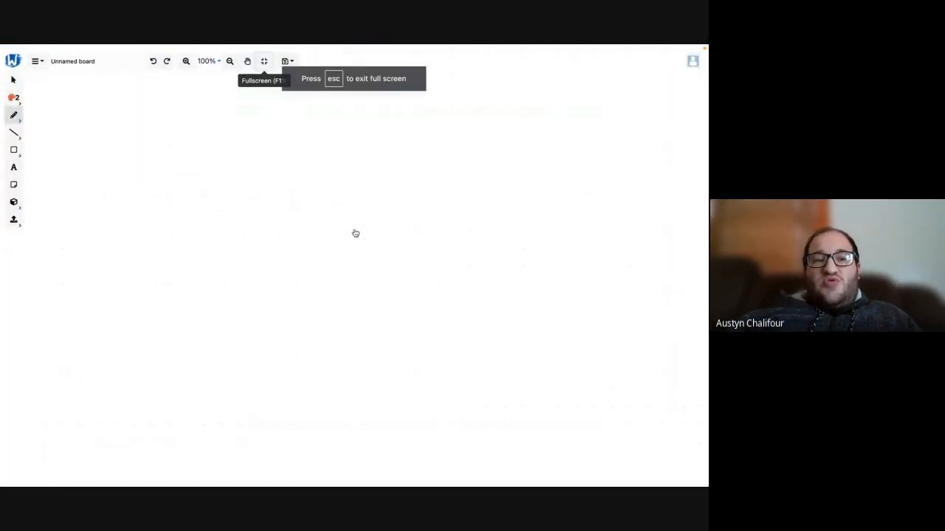
# - Draw a large red rectangle, a small box in its corner, and a second box to its right
pyautogui.click(13, 150)
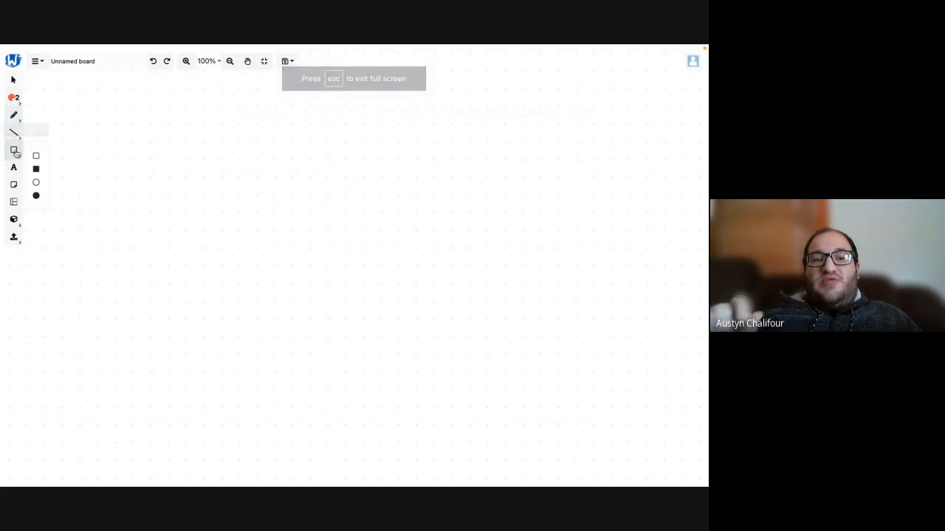
pyautogui.moveTo(207, 172); pyautogui.dragTo(286, 265)
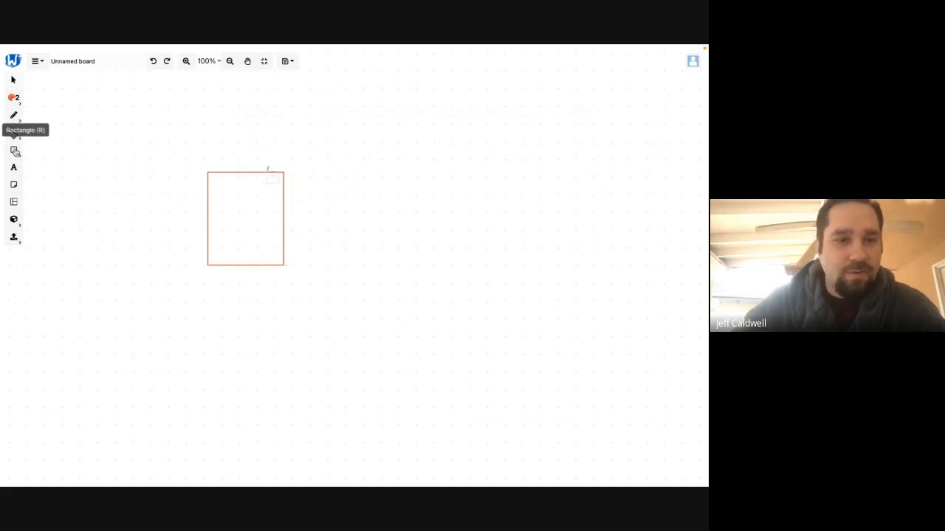
pyautogui.click(14, 149)
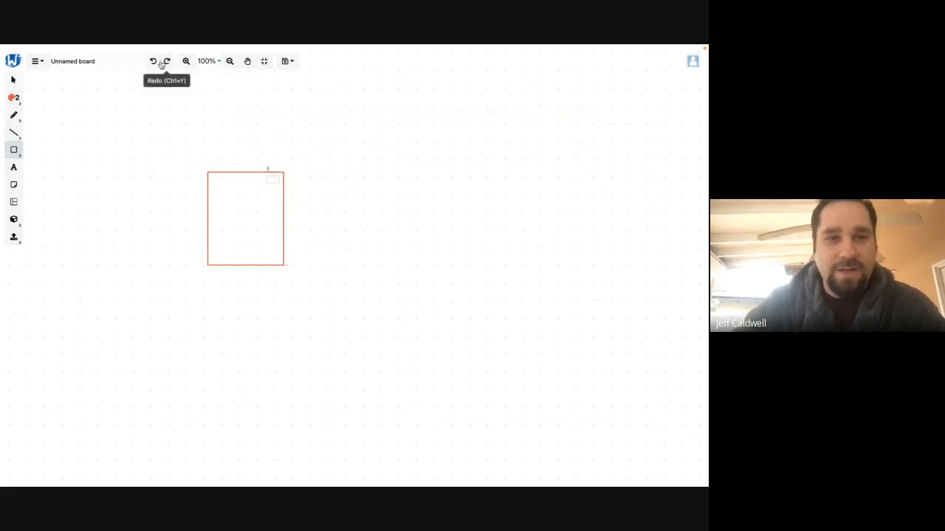
pyautogui.moveTo(265, 176); pyautogui.dragTo(281, 186)
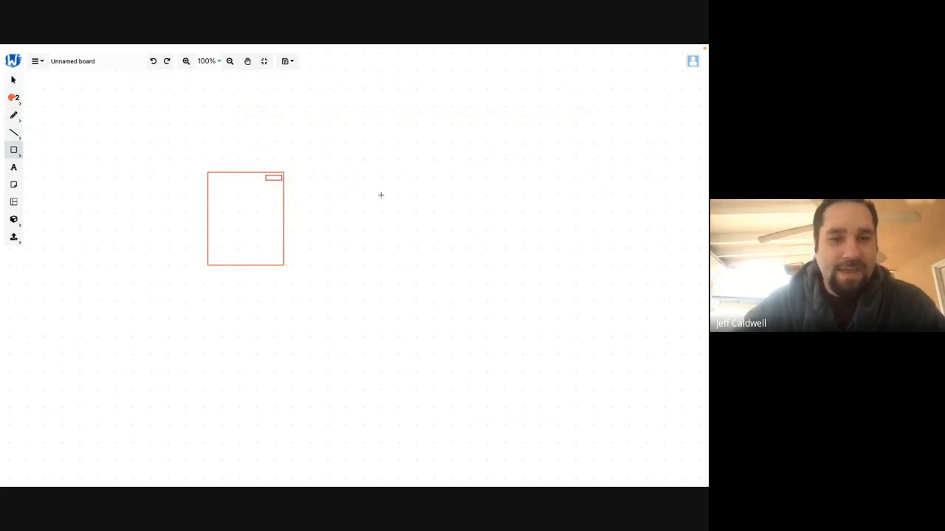
pyautogui.click(14, 132)
pyautogui.click(35, 134)
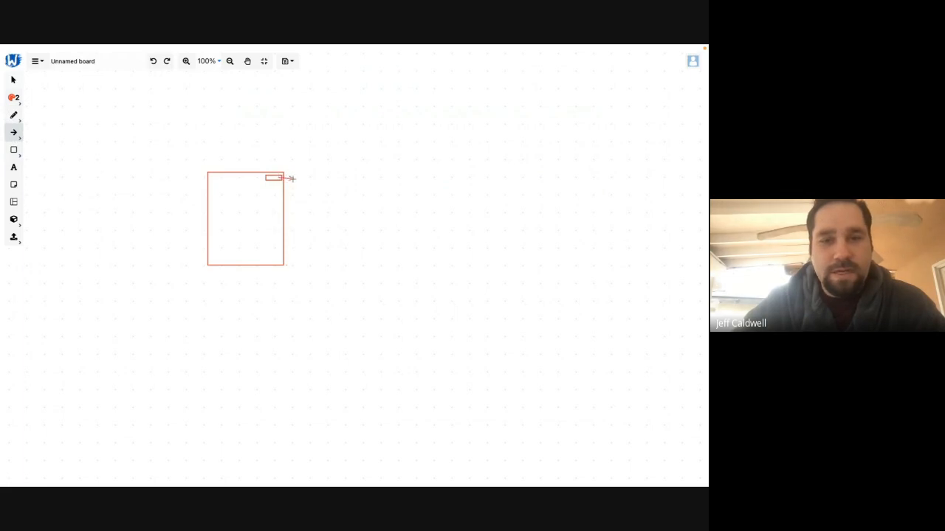
pyautogui.click(14, 150)
pyautogui.click(36, 154)
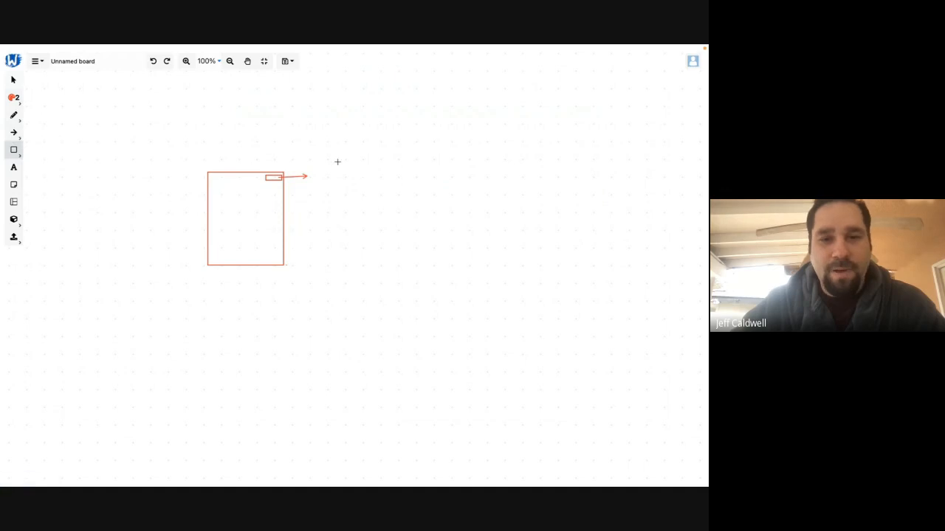
pyautogui.moveTo(325, 158); pyautogui.dragTo(368, 205)
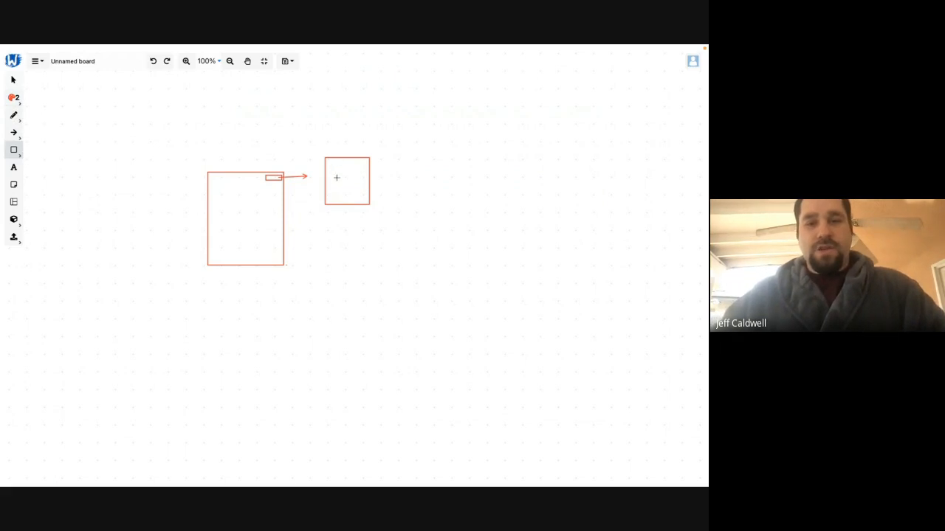
# - Label the square 'new users', fit the text inside it, and exit fullscreen
pyautogui.click(14, 168)
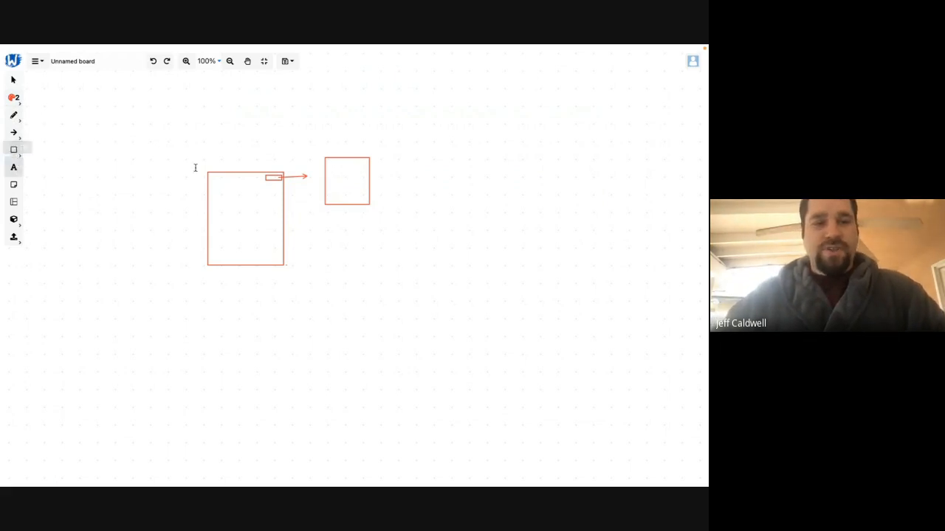
pyautogui.click(337, 170)
pyautogui.write('new')
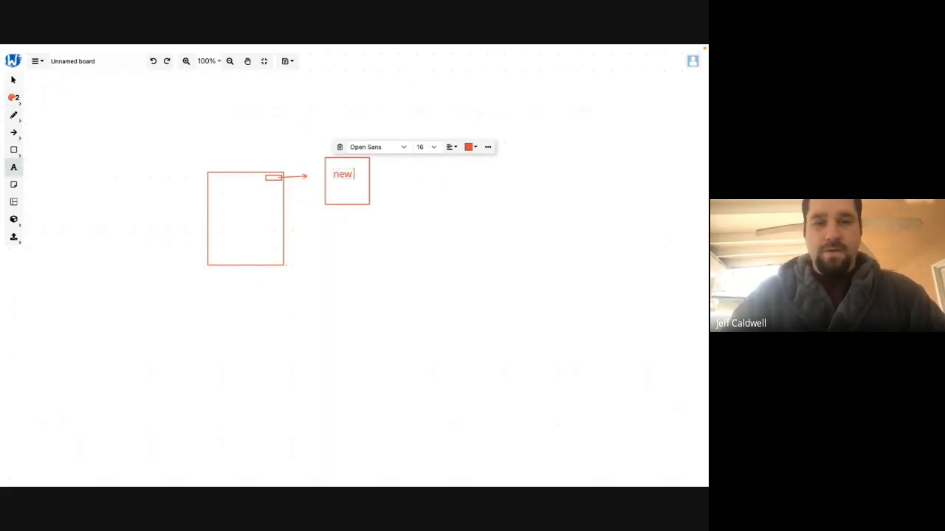
pyautogui.write(' users')
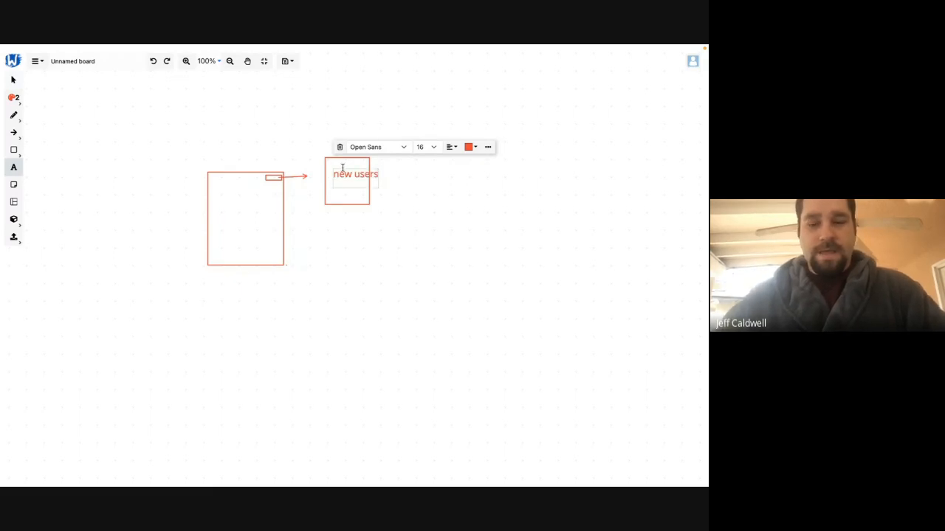
pyautogui.press('Escape')
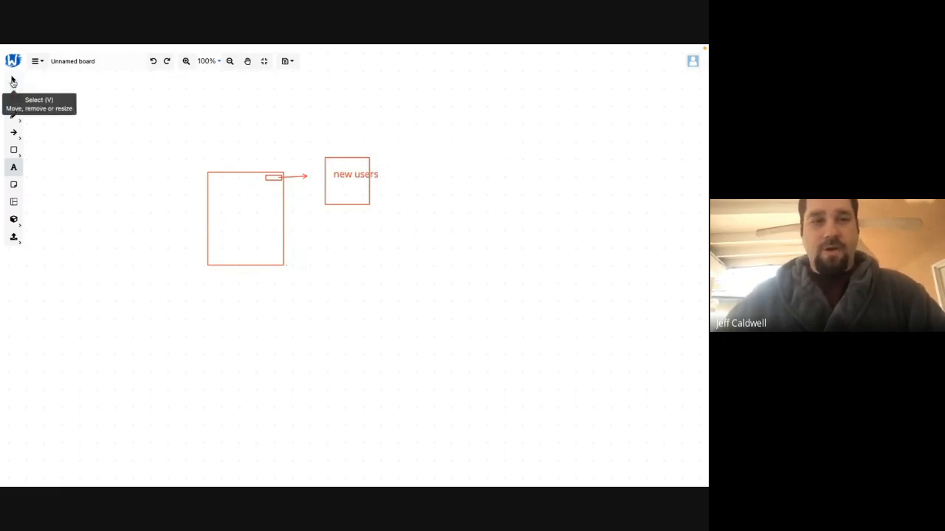
pyautogui.click(13, 80)
pyautogui.click(358, 176)
pyautogui.moveTo(358, 177)
pyautogui.mouseDown()
pyautogui.moveTo(367, 175)
pyautogui.moveTo(345, 170)
pyautogui.mouseUp()
pyautogui.click(347, 178)
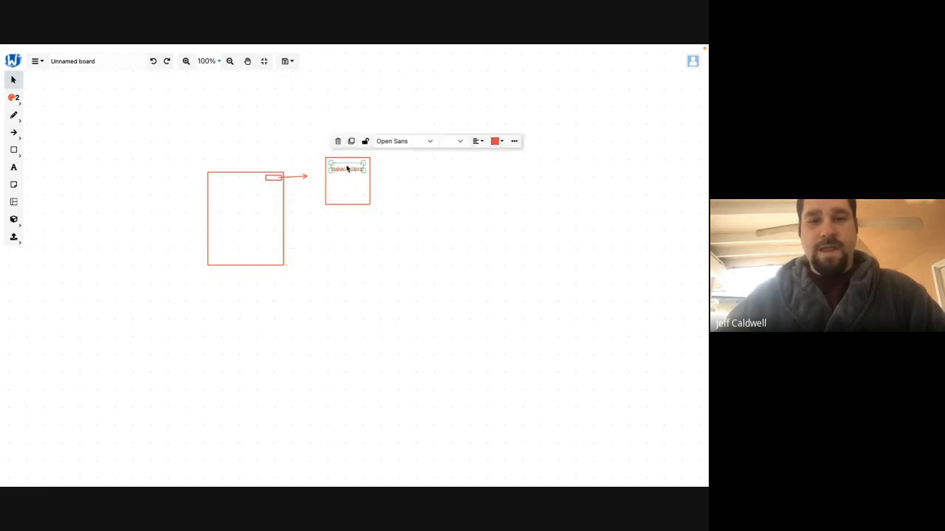
pyautogui.click(411, 182)
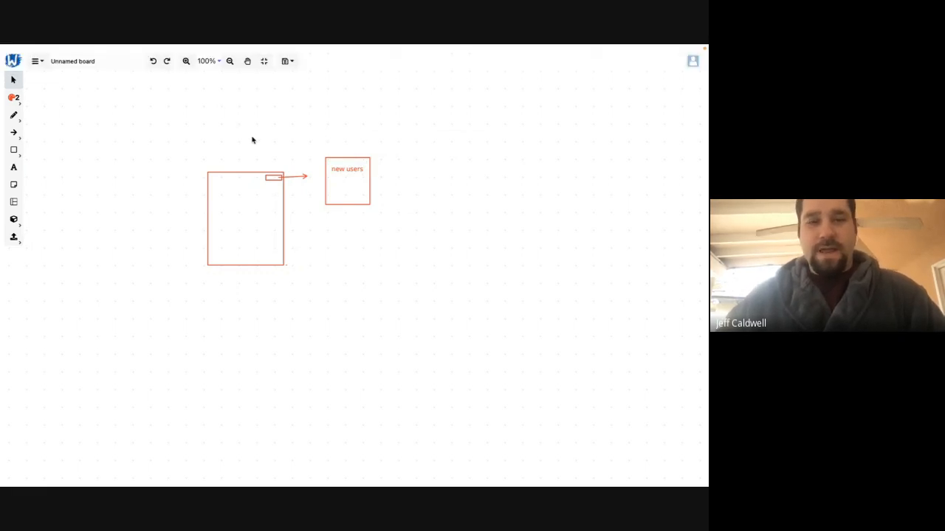
pyautogui.press('Escape')
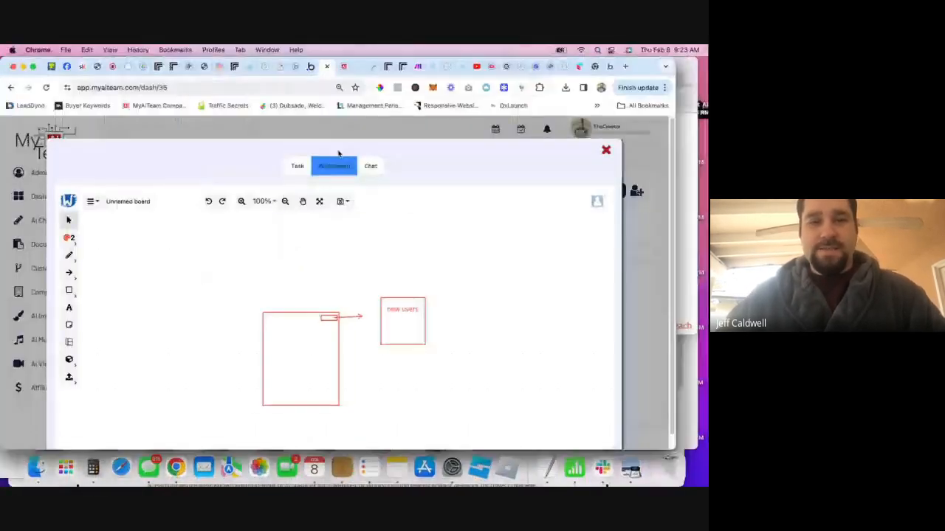
# - Close the current whiteboard and open the buy domain task's whiteboard
pyautogui.click(648, 231)
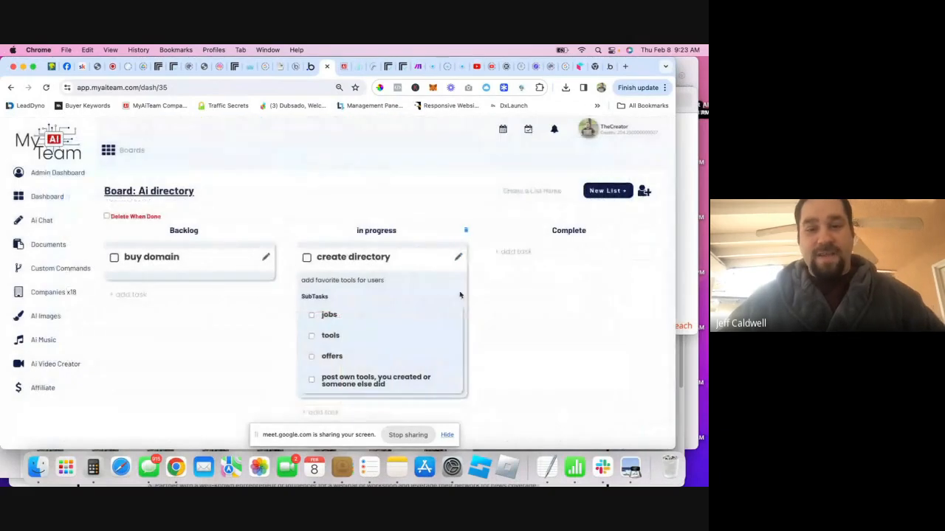
pyautogui.click(264, 259)
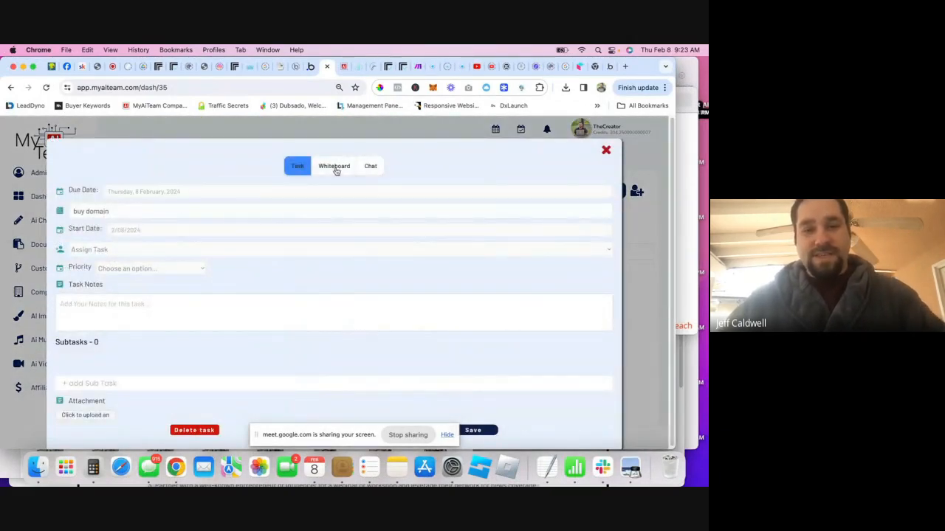
pyautogui.click(335, 168)
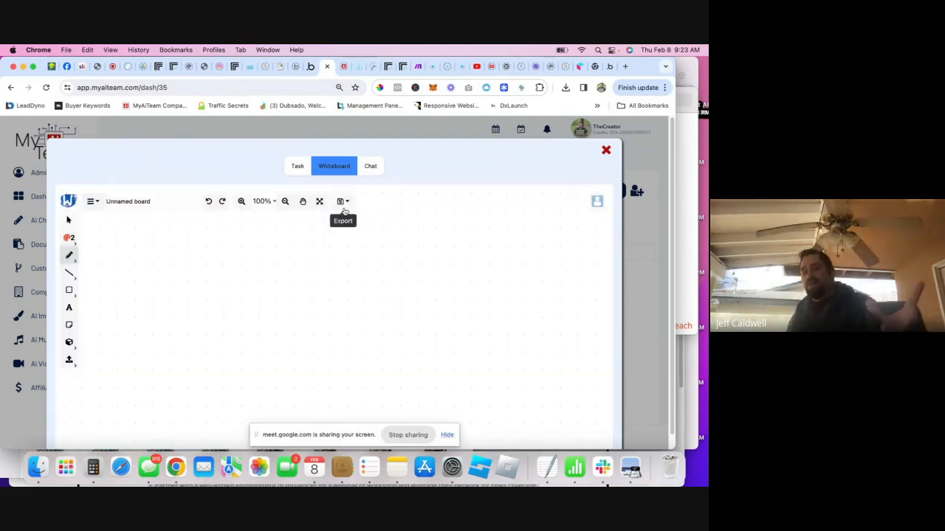
# - Add the text 'find new domain' to the buy domain whiteboard, then close it
pyautogui.click(69, 308)
pyautogui.click(183, 287)
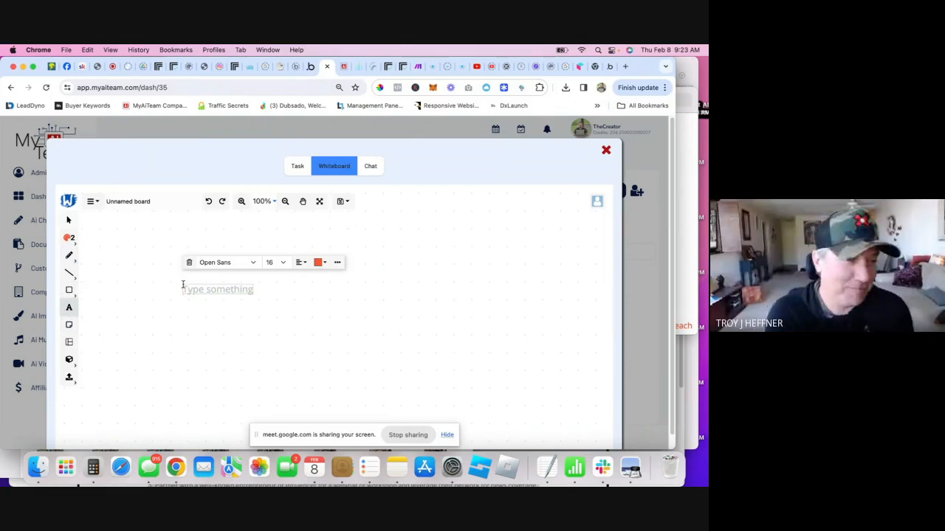
pyautogui.write('find do')
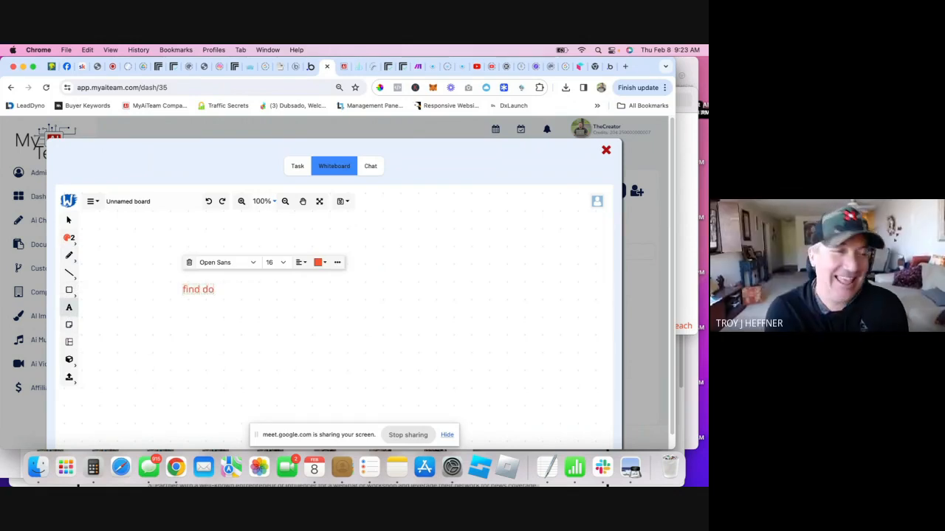
pyautogui.press('BackSpace')
pyautogui.press('BackSpace')
pyautogui.write('new domina')
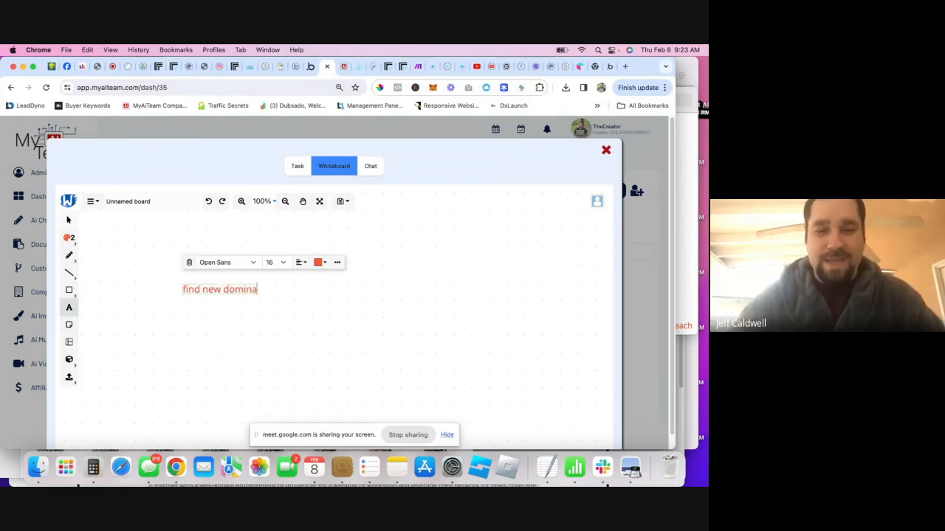
pyautogui.press('BackSpace')
pyautogui.press('BackSpace')
pyautogui.press('BackSpace')
pyautogui.write('ain')
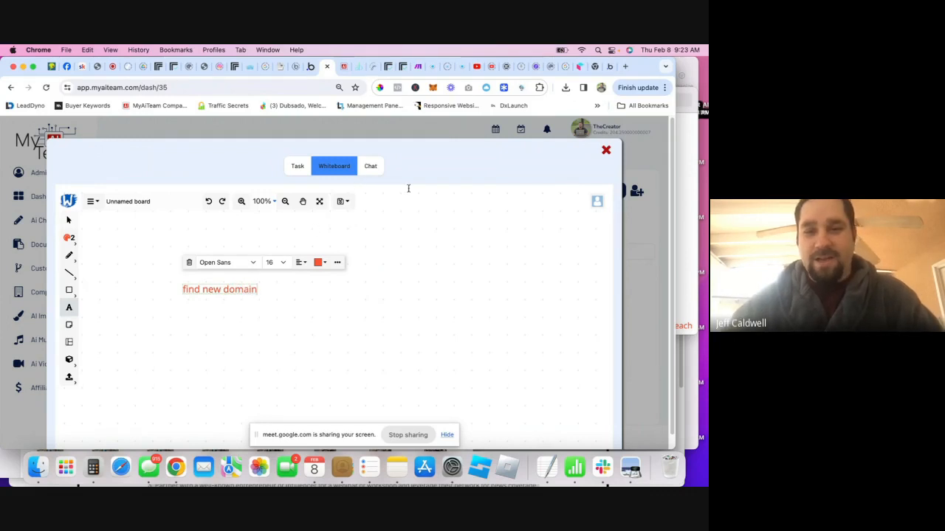
pyautogui.click(643, 281)
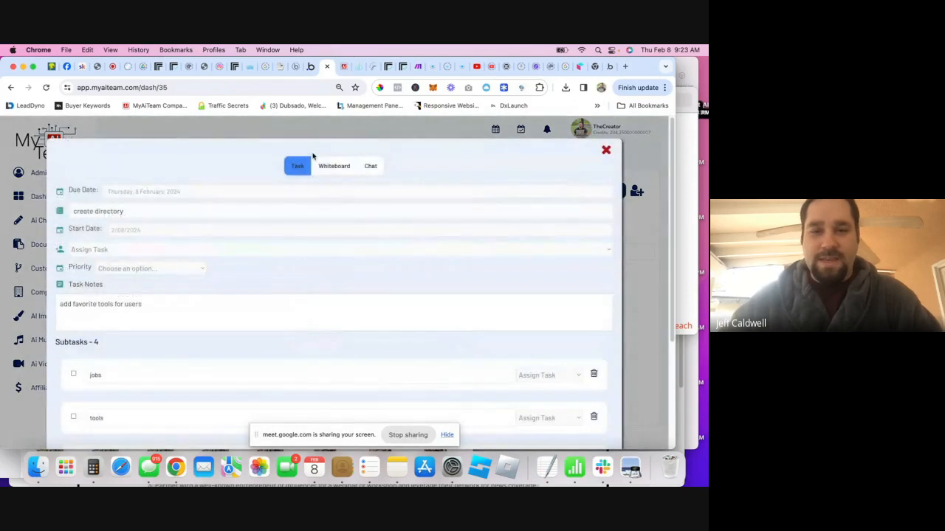
# - Reload the create directory whiteboard by switching to Chat and back to show the 'new users' sketch
pyautogui.click(341, 172)
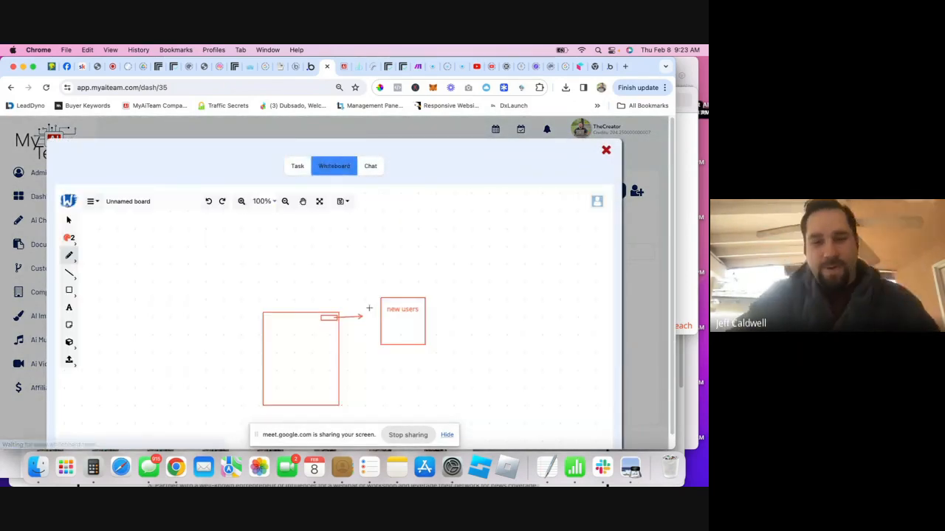
pyautogui.scroll(-1, 418, 166)
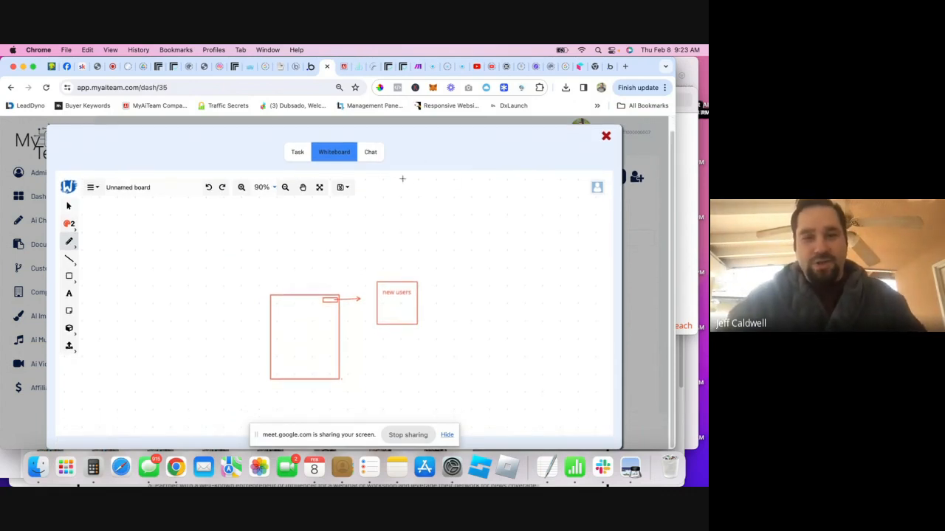
pyautogui.click(372, 155)
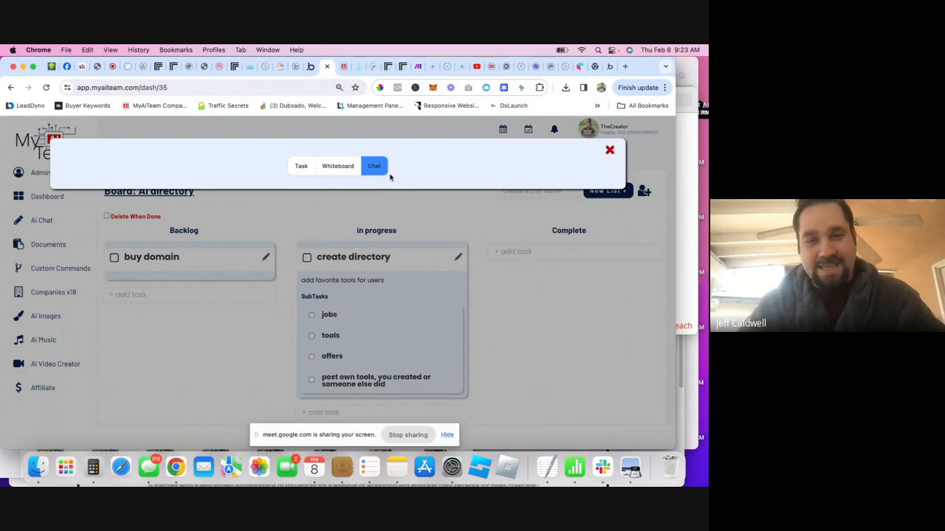
pyautogui.click(342, 167)
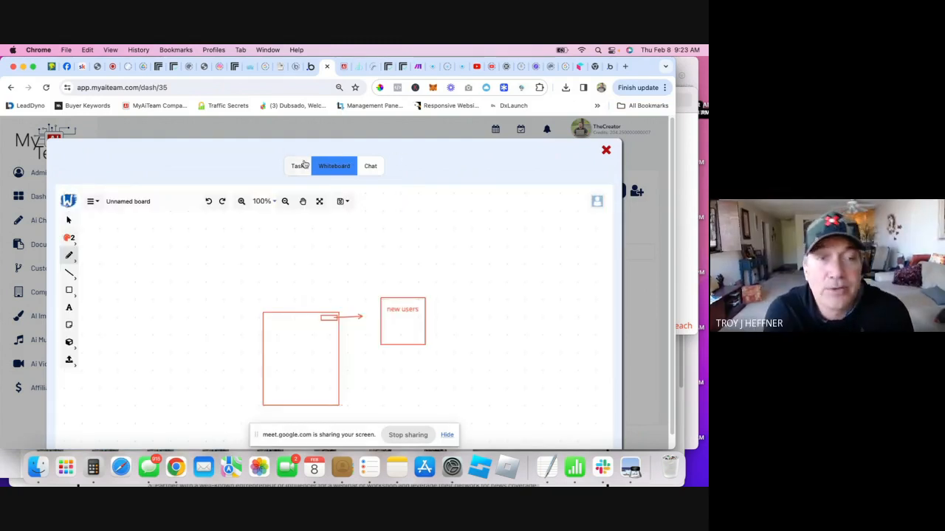
pyautogui.scroll(-1, 243, 170)
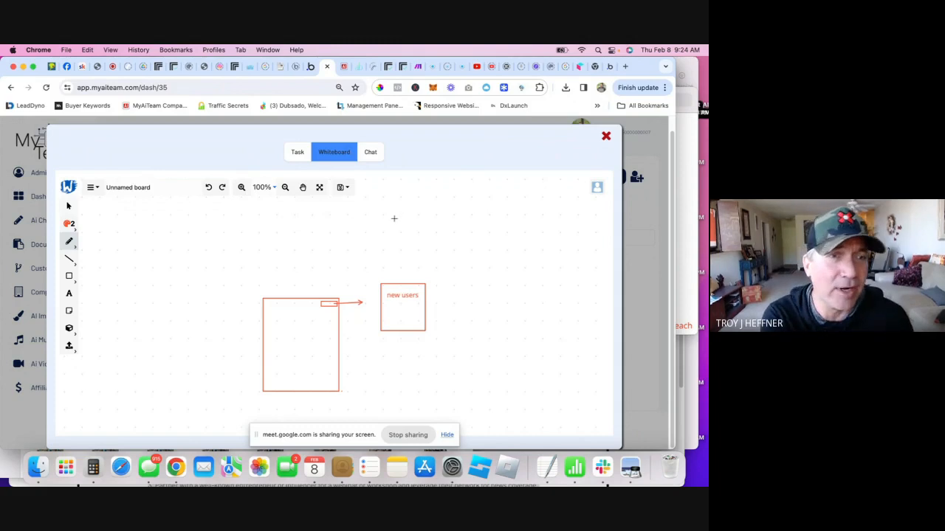
# - Export the create directory whiteboard as a PNG using the main menu's Export as image
pyautogui.click(342, 187)
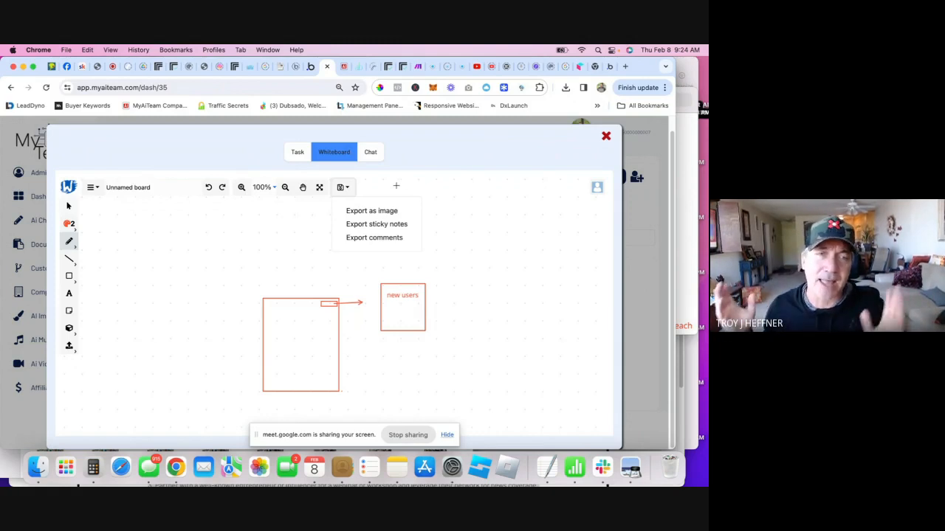
pyautogui.click(396, 186)
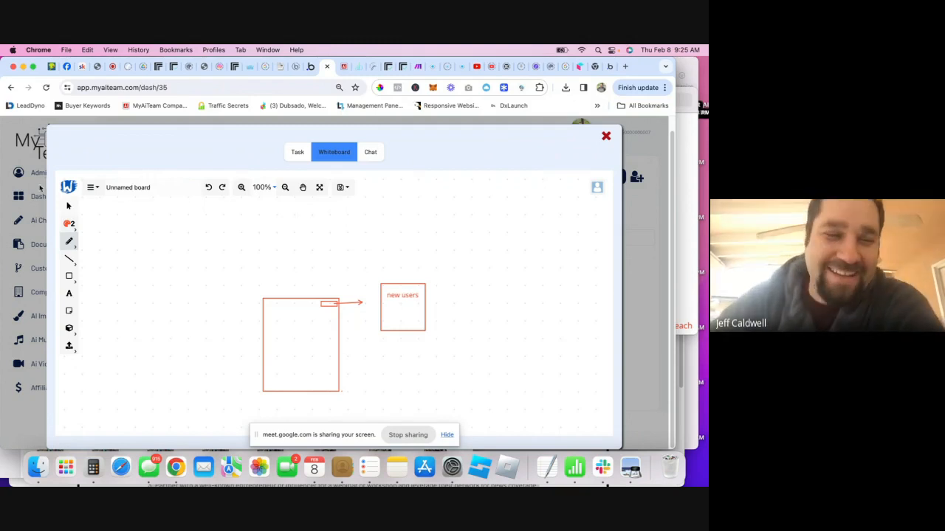
pyautogui.click(93, 189)
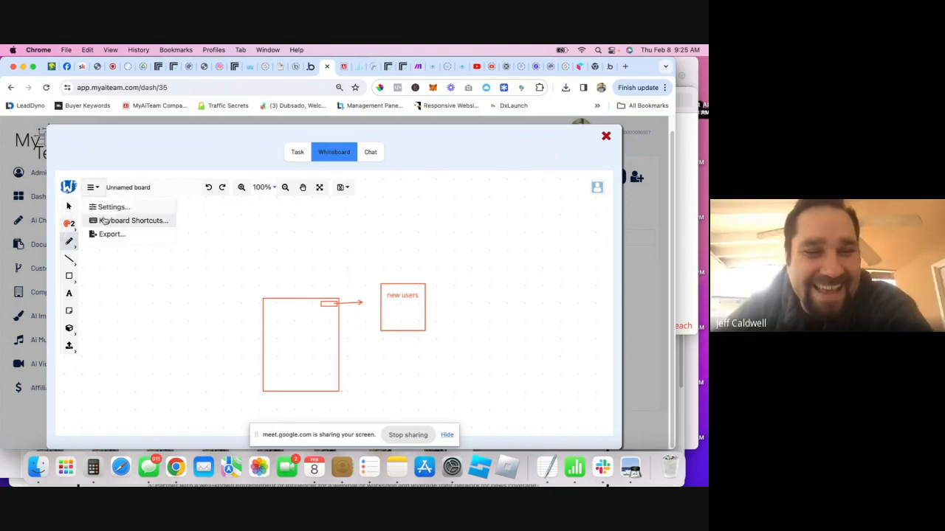
pyautogui.click(111, 234)
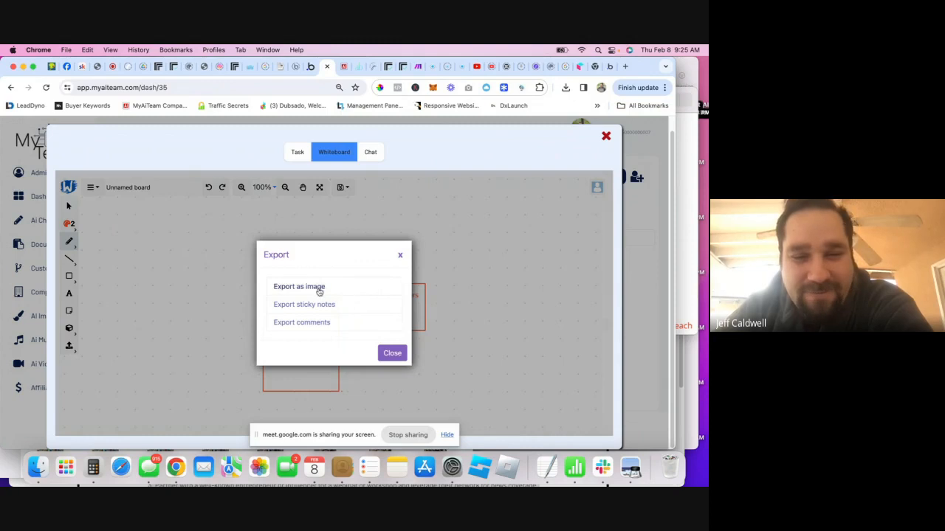
pyautogui.click(316, 289)
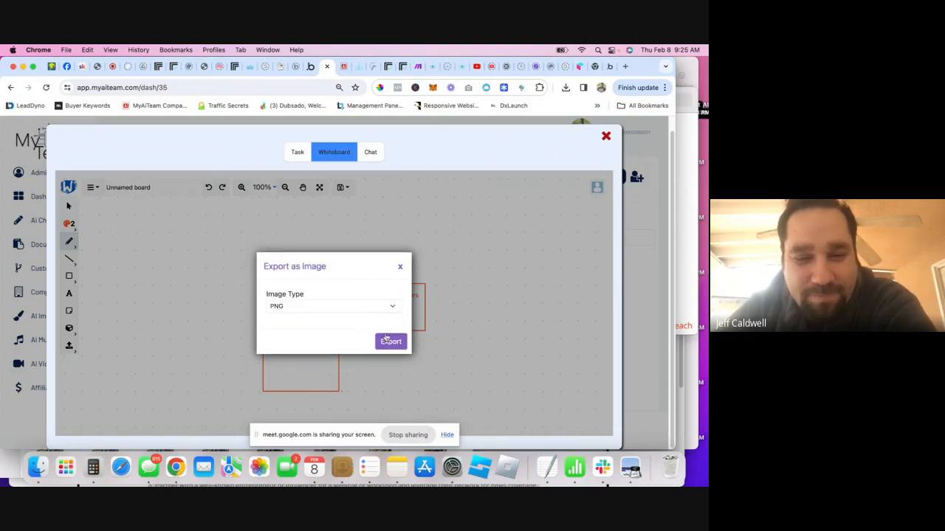
pyautogui.click(390, 341)
pyautogui.click(485, 110)
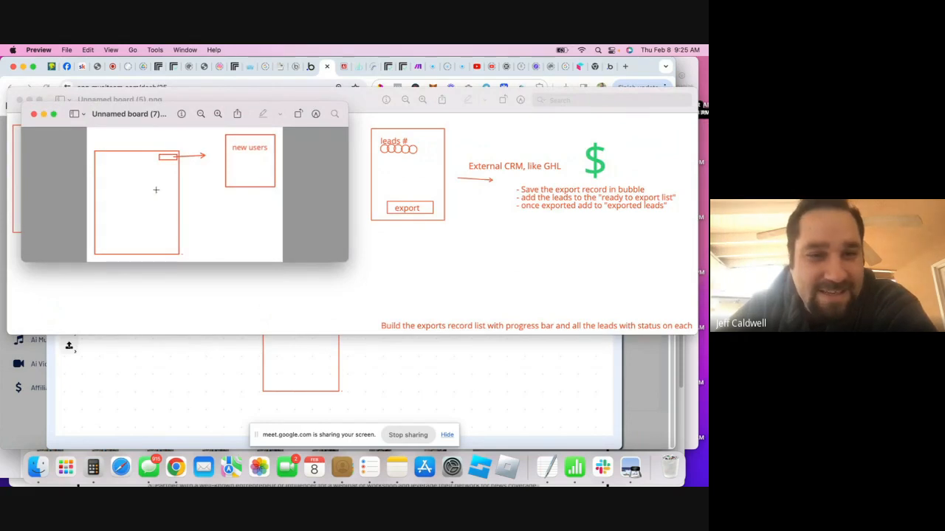
# - Bring the browser with the MyAITeam whiteboard back in front of Preview
pyautogui.click(408, 364)
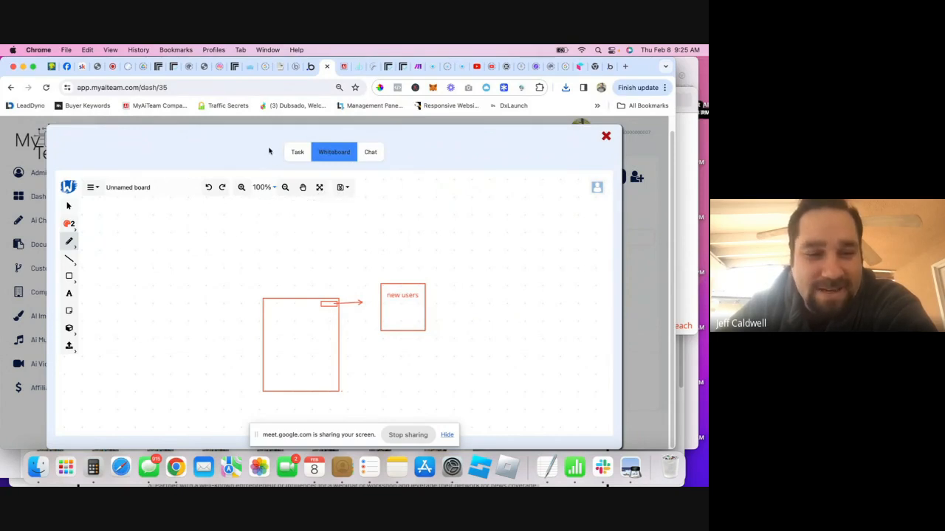
# - Upload a replicate-prediction PNG from Downloads onto the whiteboard via My Device
pyautogui.click(69, 349)
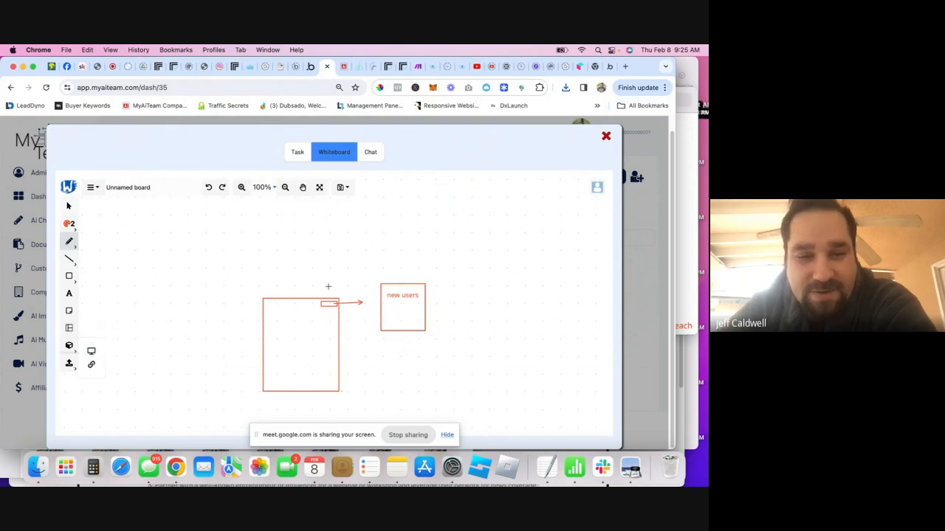
pyautogui.click(89, 352)
pyautogui.scroll(-2, 435, 262)
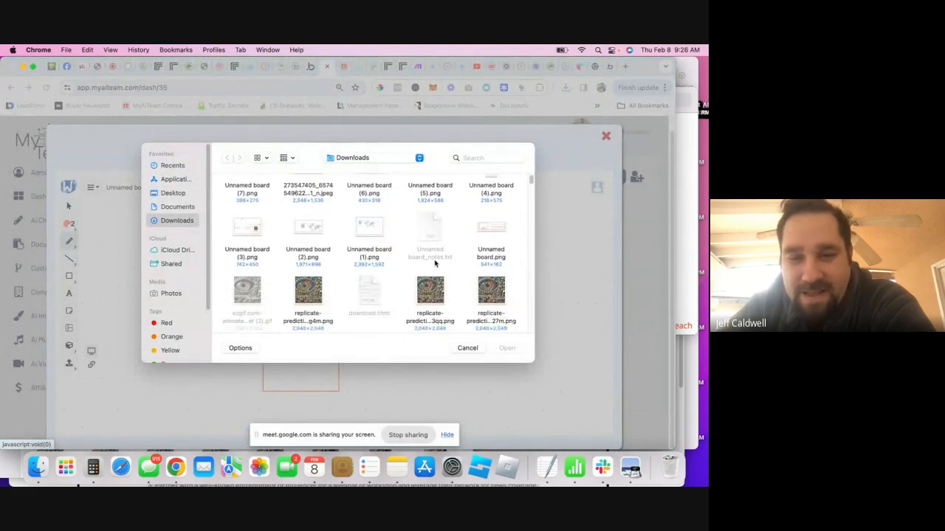
pyautogui.scroll(1, 384, 262)
pyautogui.scroll(-2, 328, 260)
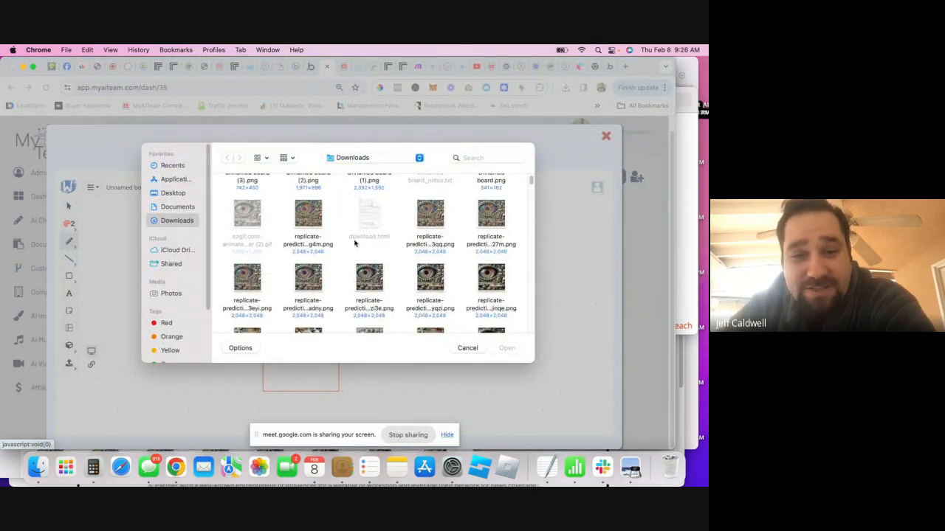
pyautogui.doubleClick(308, 214)
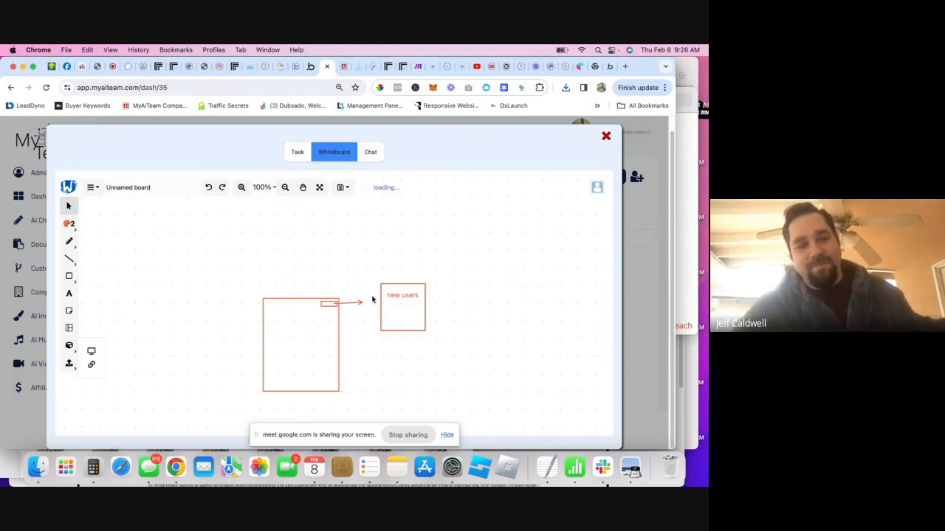
pyautogui.click(73, 327)
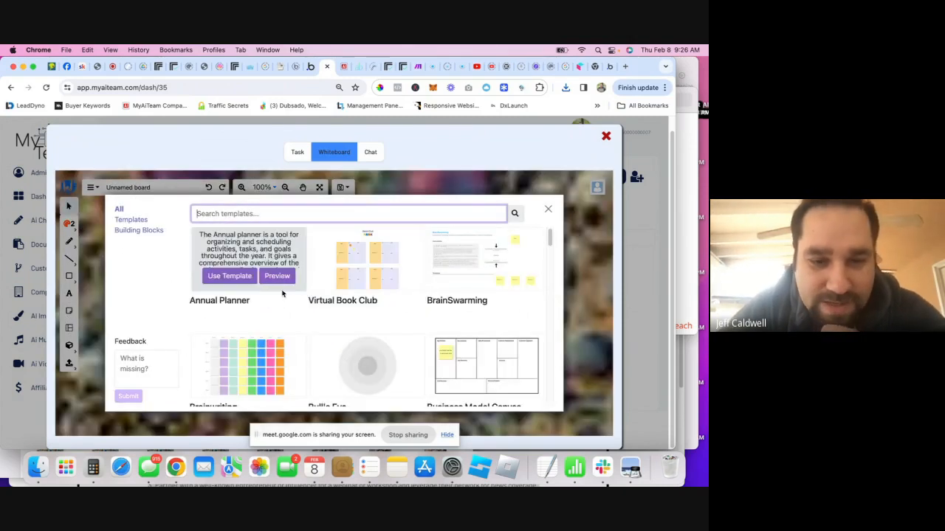
pyautogui.scroll(-3, 282, 293)
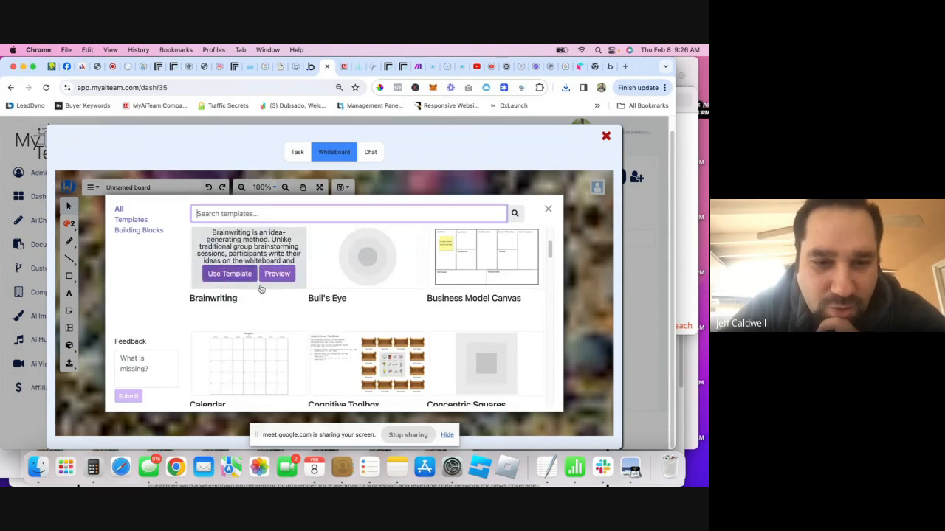
pyautogui.scroll(-2, 310, 295)
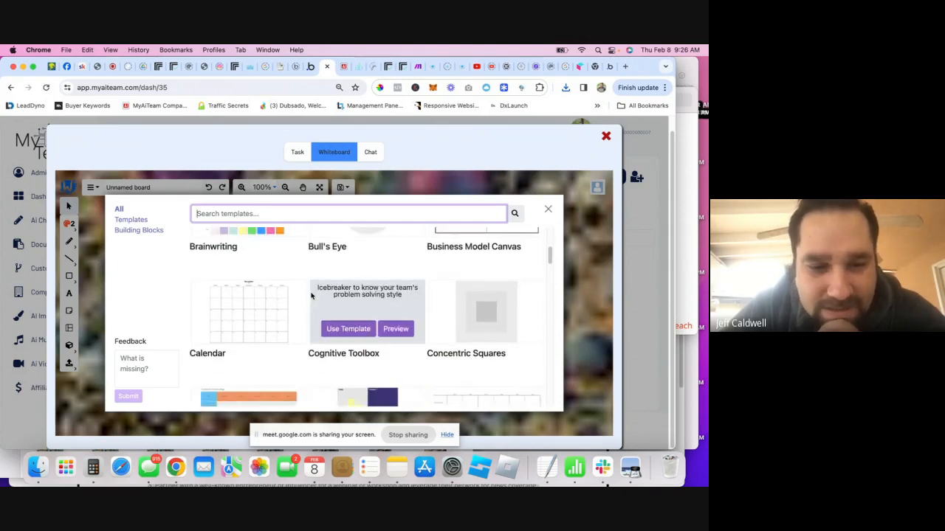
pyautogui.scroll(-2, 310, 296)
pyautogui.scroll(-4, 300, 307)
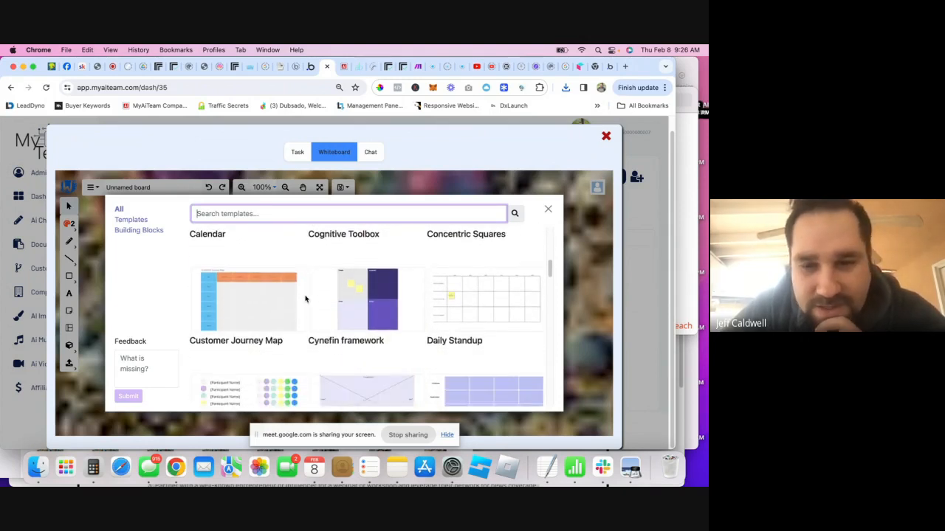
pyautogui.scroll(-5, 420, 331)
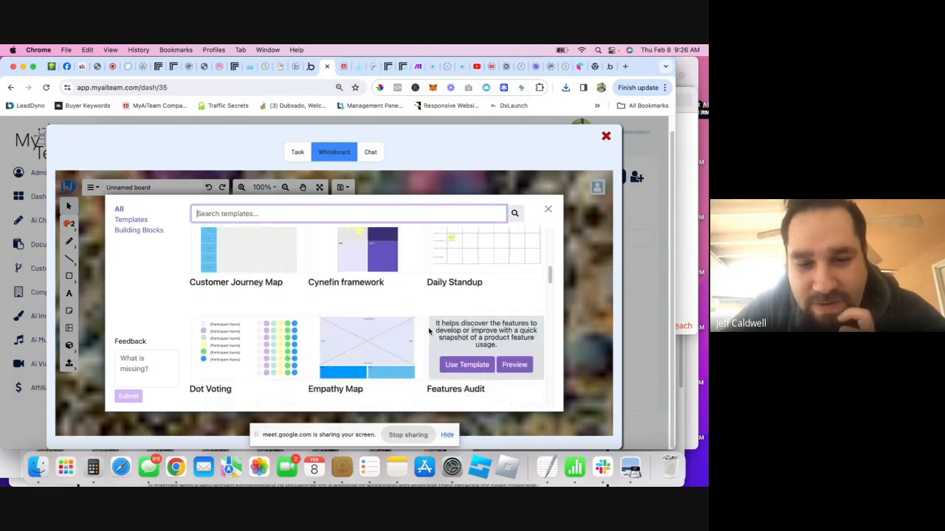
pyautogui.scroll(-1, 429, 331)
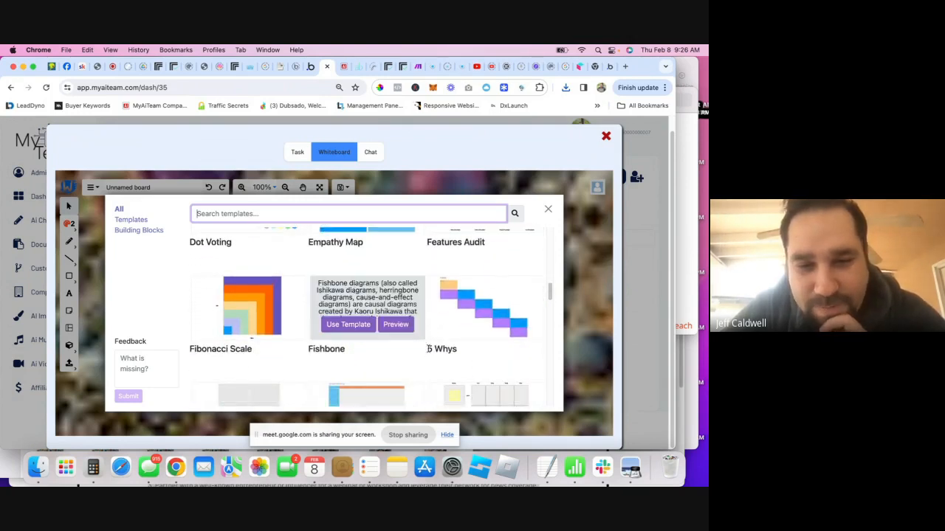
pyautogui.scroll(-4, 424, 376)
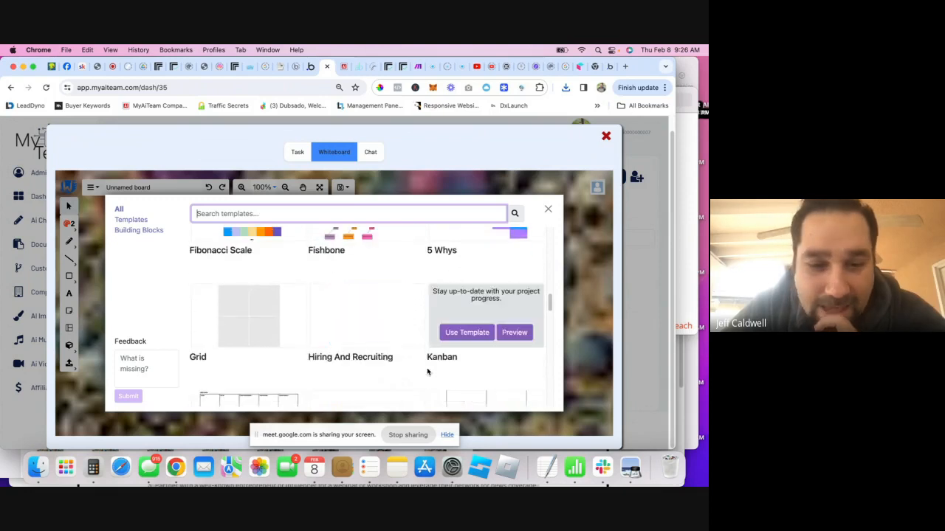
pyautogui.scroll(-7, 424, 372)
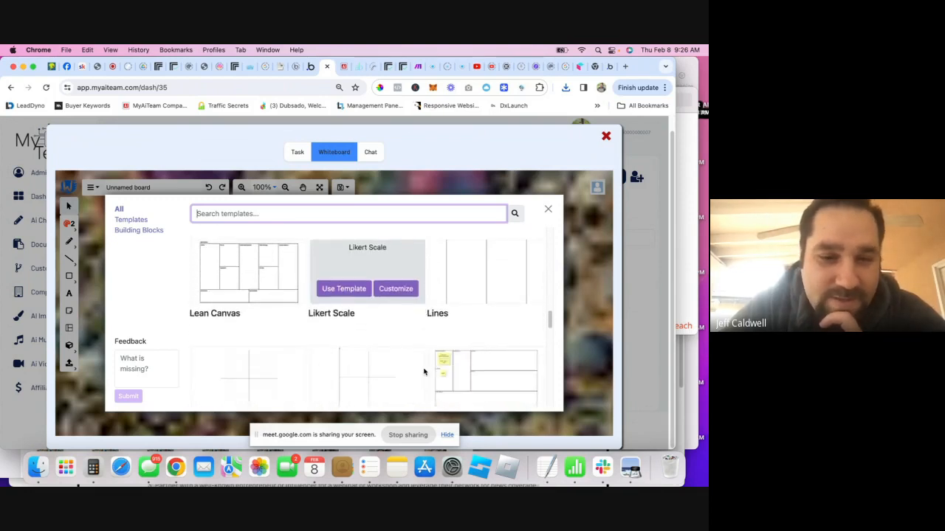
pyautogui.scroll(-5, 424, 328)
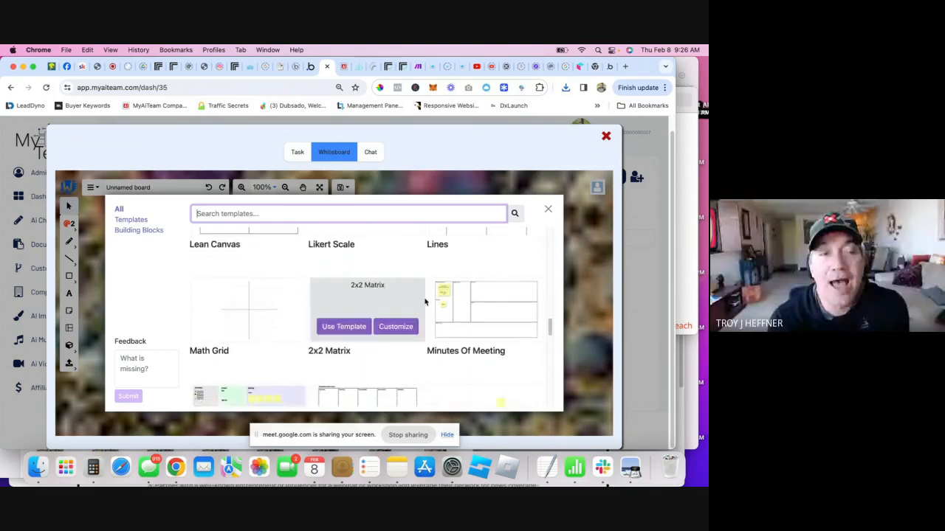
pyautogui.scroll(-1, 427, 320)
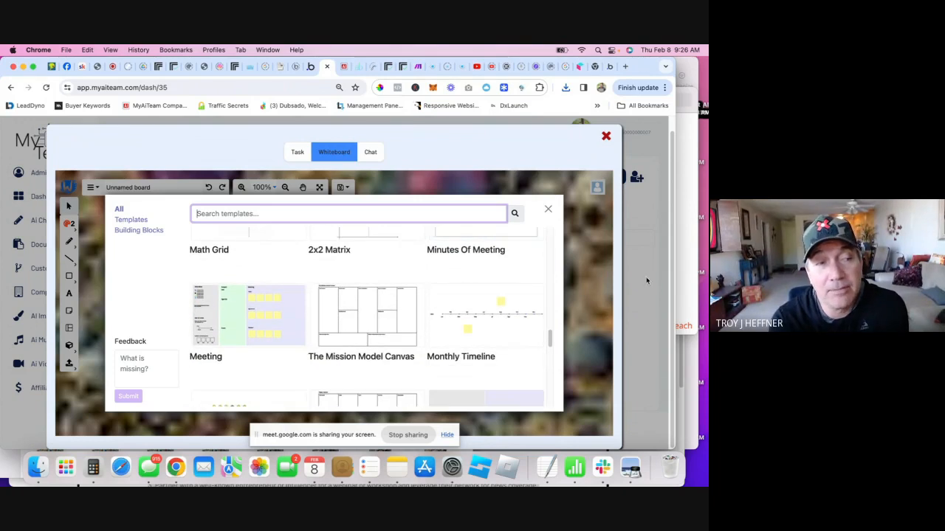
pyautogui.click(583, 234)
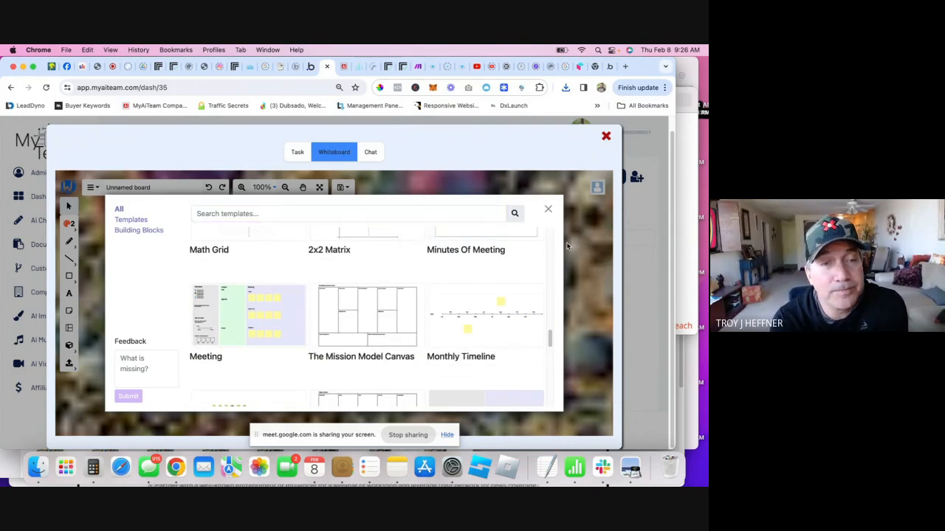
pyautogui.click(547, 209)
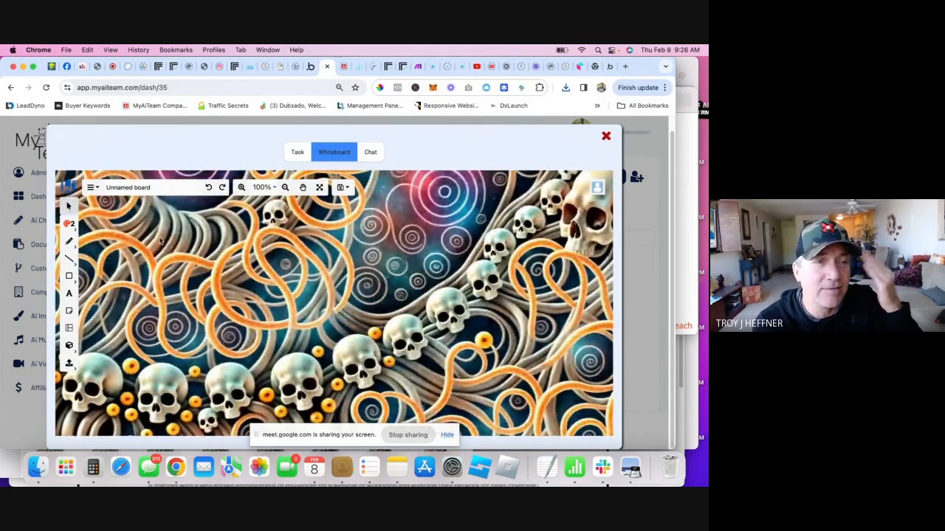
# - Select the large background image, shrink it from its corner and move it up-left
pyautogui.scroll(-5, 162, 242)
pyautogui.scroll(-2, 255, 273)
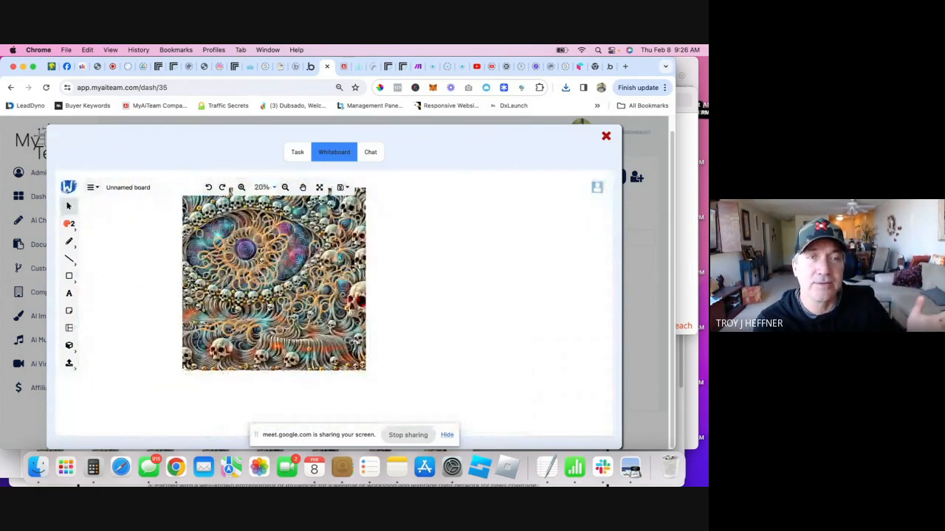
pyautogui.click(256, 273)
pyautogui.scroll(1, 303, 285)
pyautogui.scroll(-2, 304, 285)
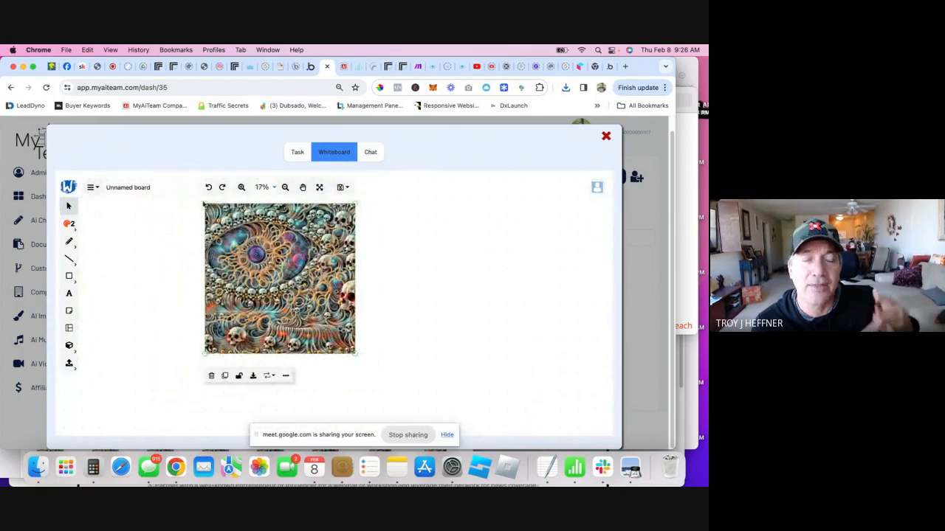
pyautogui.moveTo(204, 203); pyautogui.dragTo(312, 311)
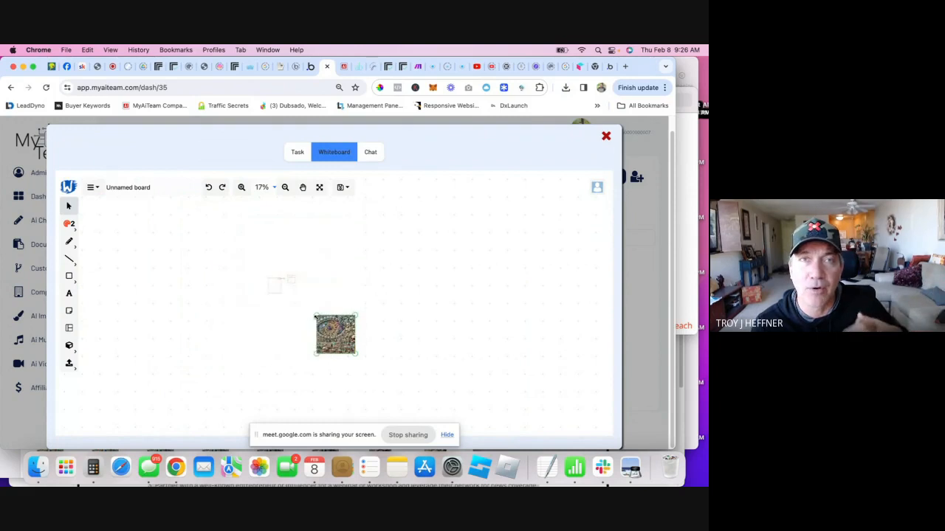
pyautogui.scroll(3, 268, 294)
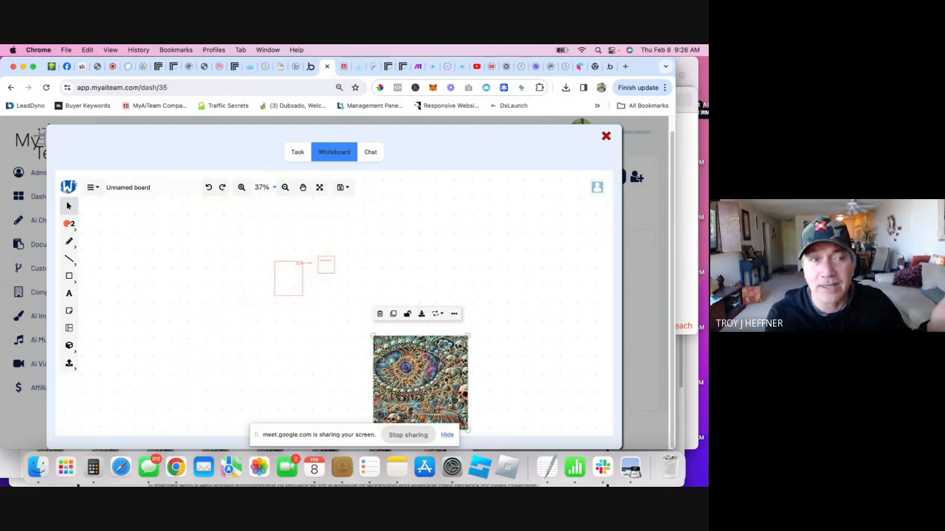
pyautogui.moveTo(441, 375); pyautogui.dragTo(374, 273)
# - Shrink the image further, fit it inside the left red rectangle and deselect it
pyautogui.moveTo(305, 234); pyautogui.dragTo(365, 290)
pyautogui.scroll(4, 315, 287)
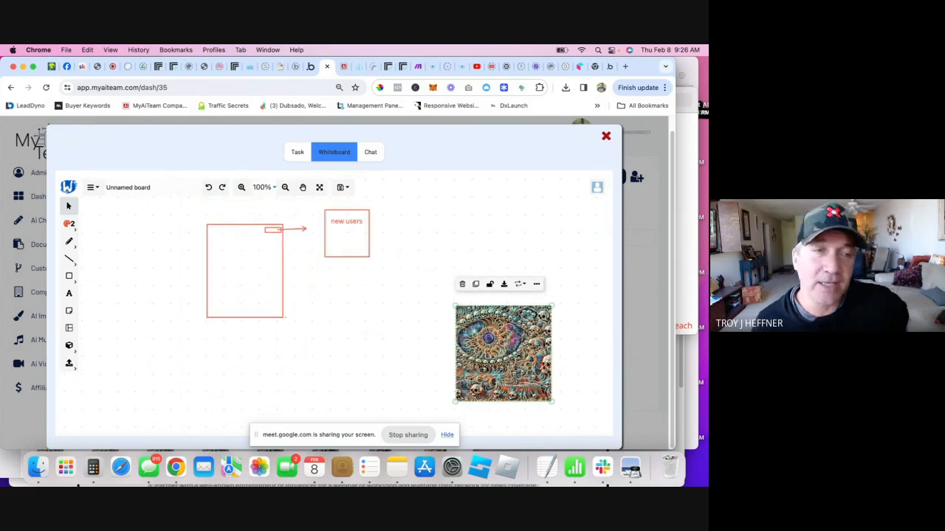
pyautogui.moveTo(518, 361); pyautogui.dragTo(314, 264)
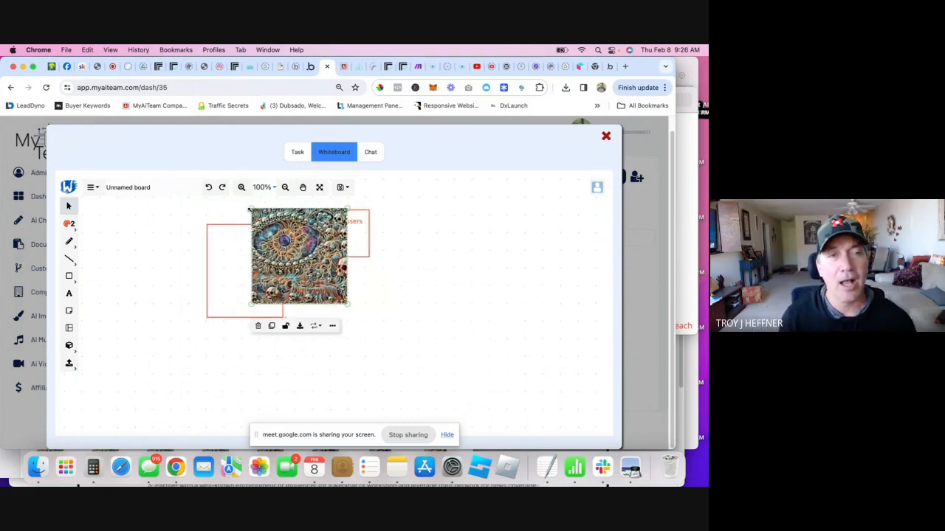
pyautogui.moveTo(250, 209); pyautogui.dragTo(251, 260)
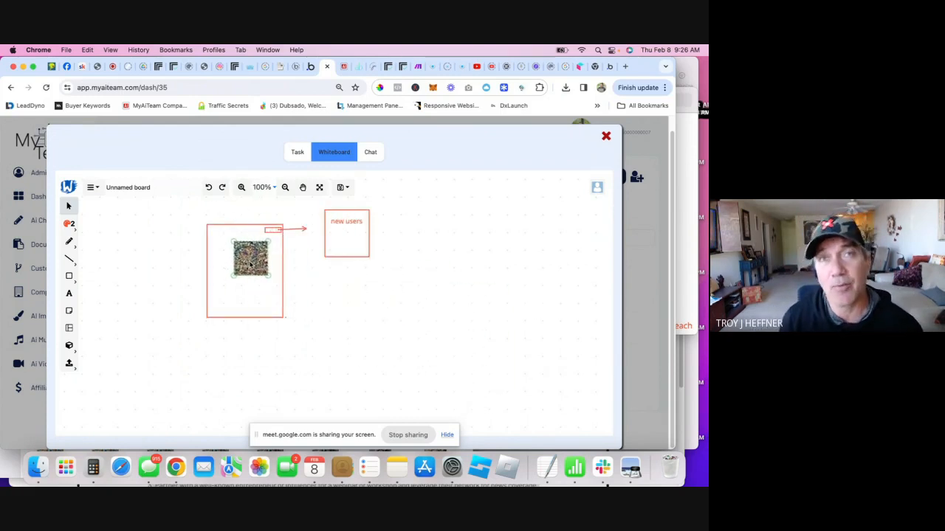
pyautogui.click(346, 304)
pyautogui.scroll(5, 291, 285)
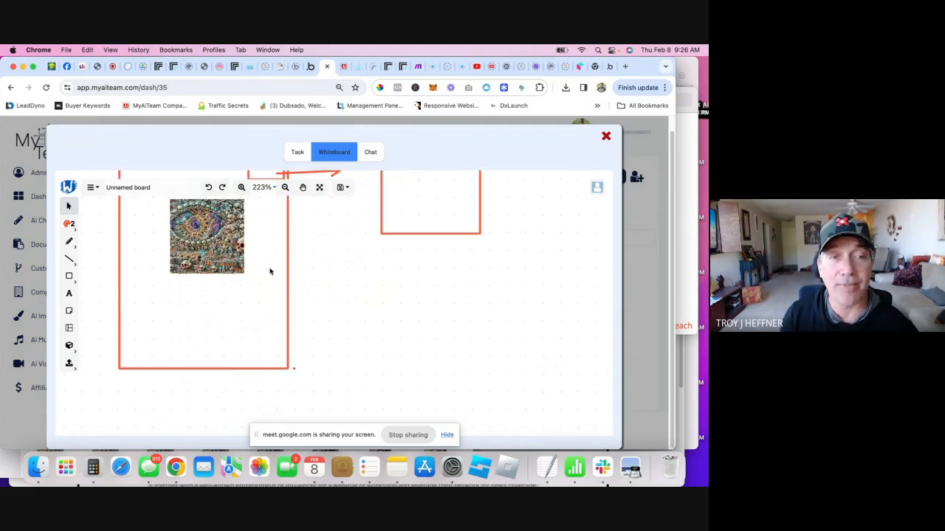
pyautogui.scroll(-3, 333, 256)
pyautogui.scroll(2, 333, 253)
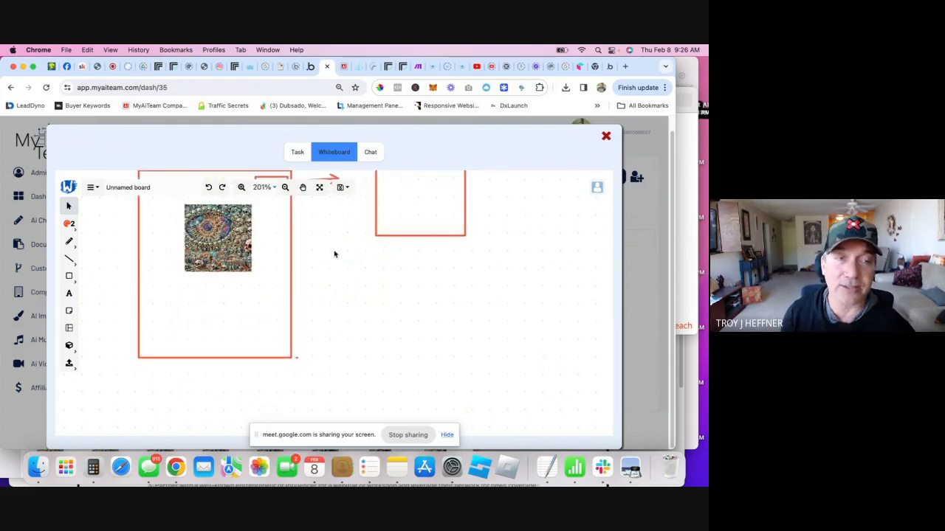
pyautogui.scroll(-2, 339, 258)
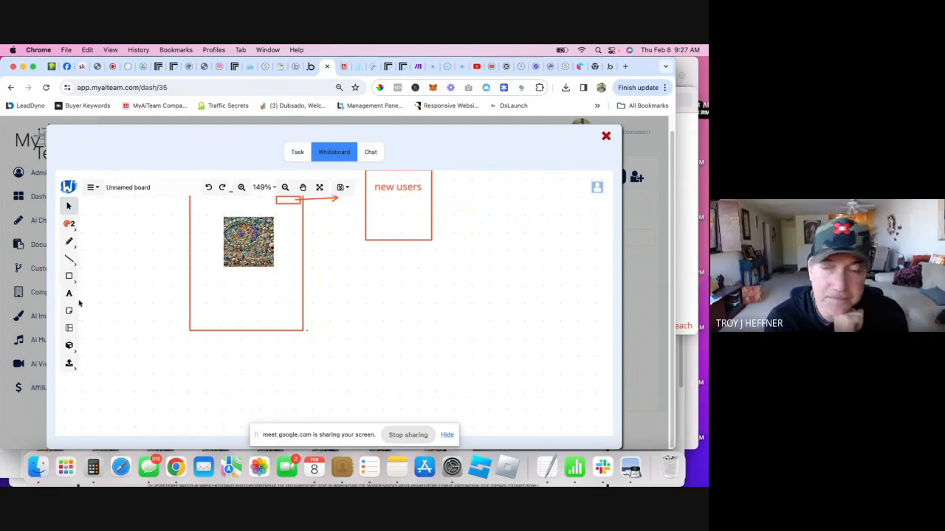
pyautogui.scroll(1, 360, 337)
pyautogui.scroll(-2, 354, 318)
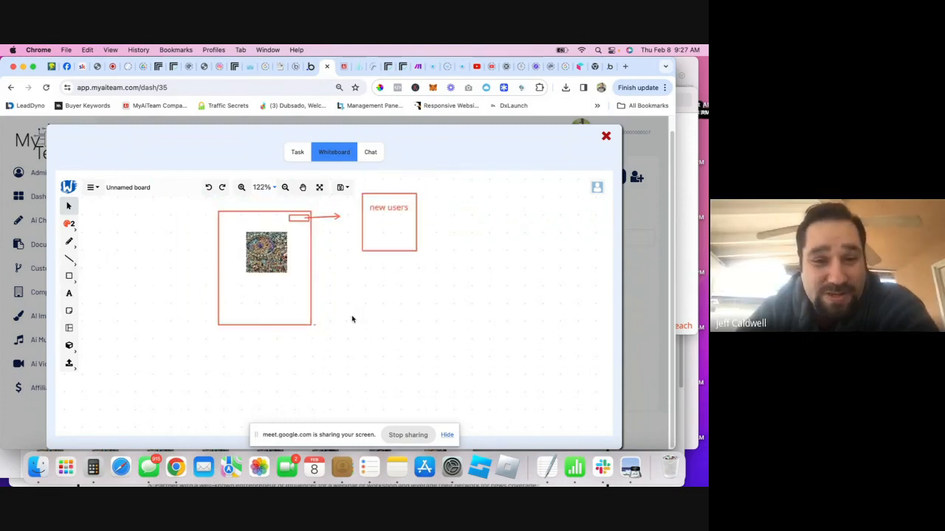
# - Close the create directory task window to return to the Ai directory board
pyautogui.click(369, 155)
pyautogui.click(327, 167)
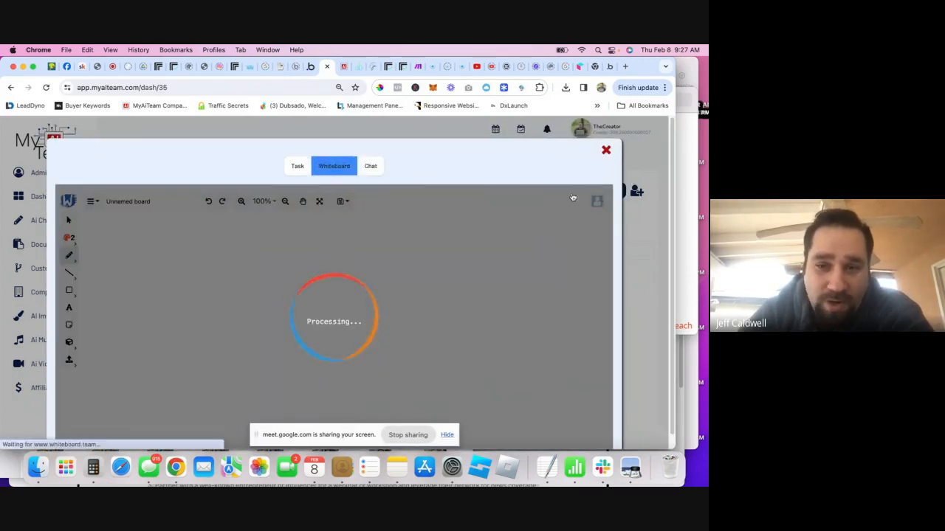
pyautogui.click(639, 228)
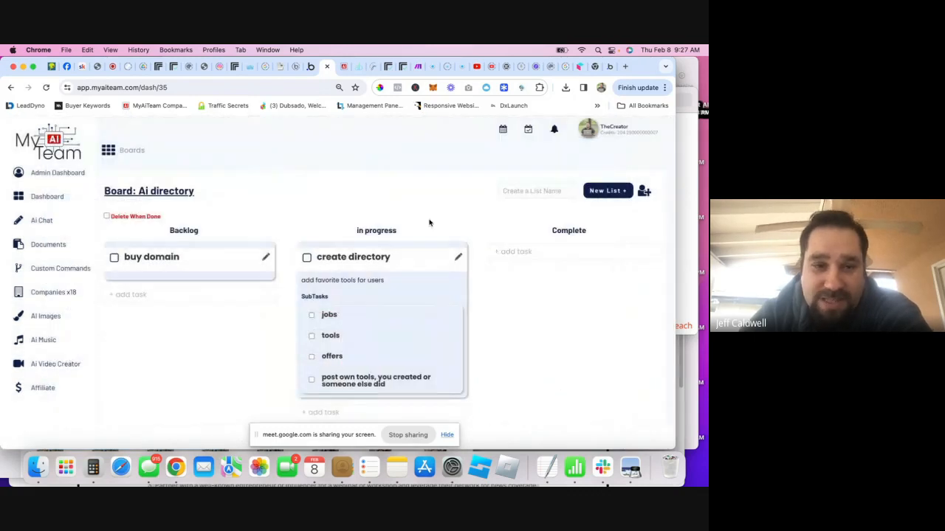
# - Search for a second user by name and add them as an Ai directory board member
pyautogui.click(642, 194)
pyautogui.click(561, 222)
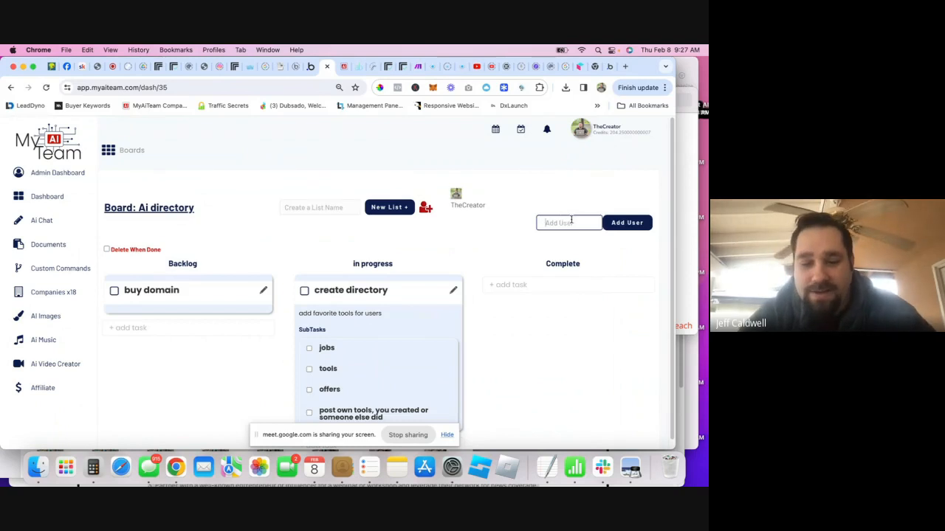
pyautogui.write('au')
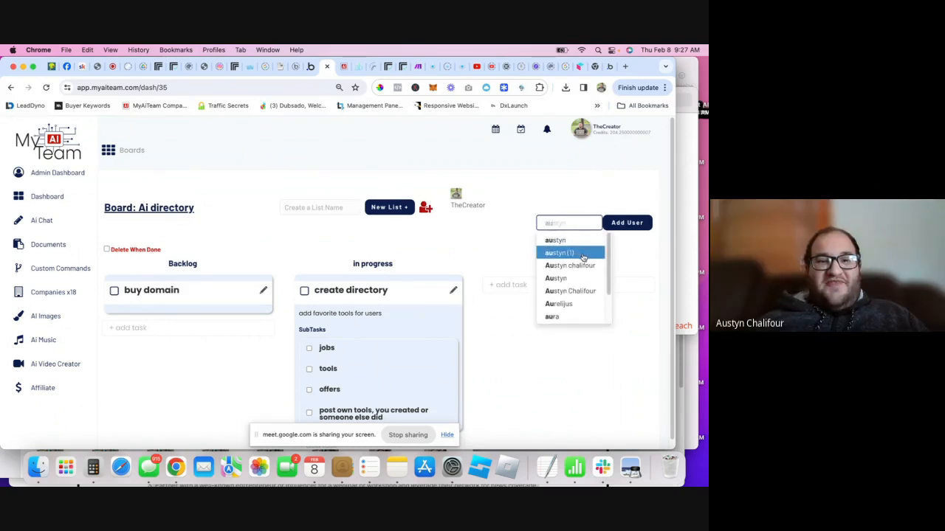
pyautogui.click(564, 290)
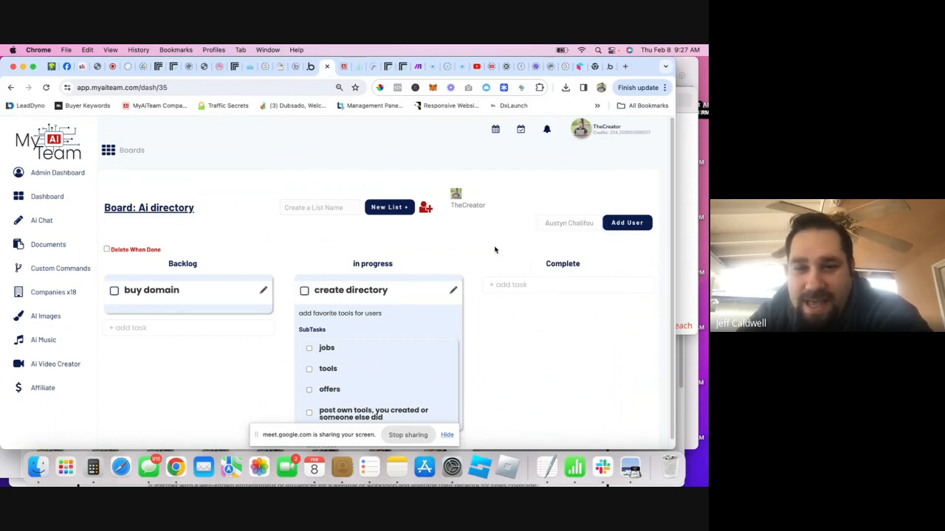
pyautogui.click(628, 222)
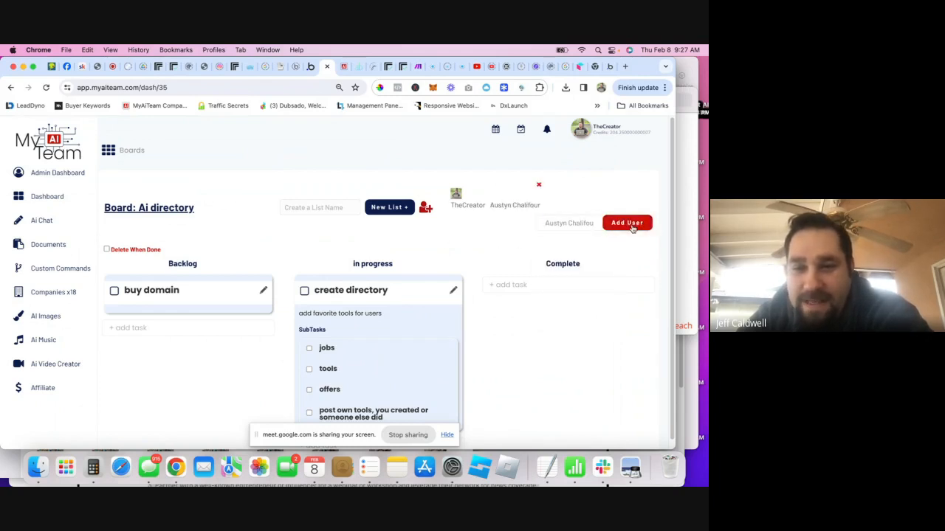
# - Reopen the create directory task on its whiteboard showing the swirl-image box, arrow and 'new users'
pyautogui.click(452, 293)
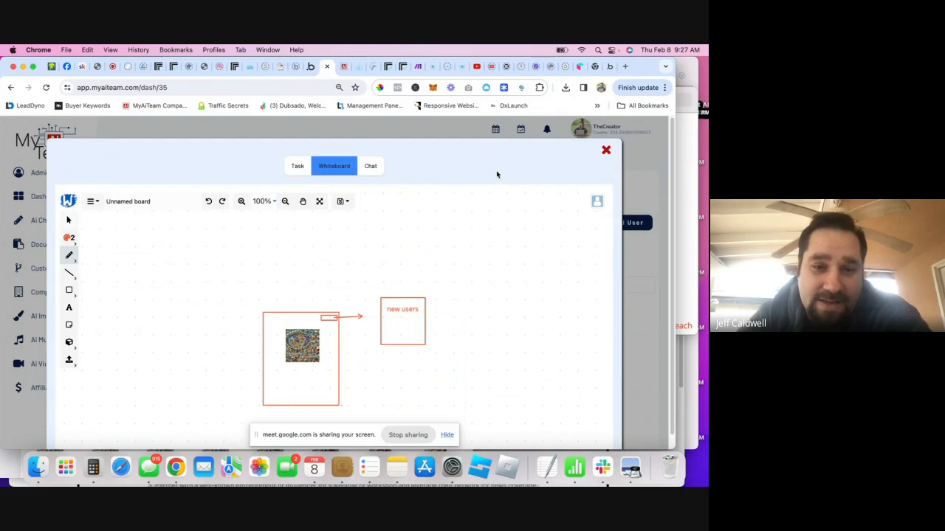
pyautogui.scroll(-1, 491, 176)
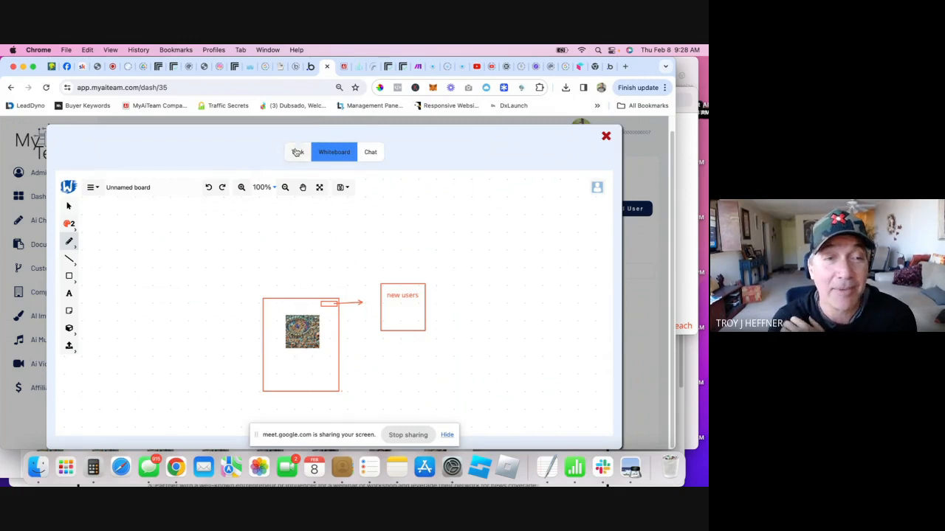
# - Close the whiteboard and open the MyAiTeam board from the boards overview
pyautogui.click(653, 163)
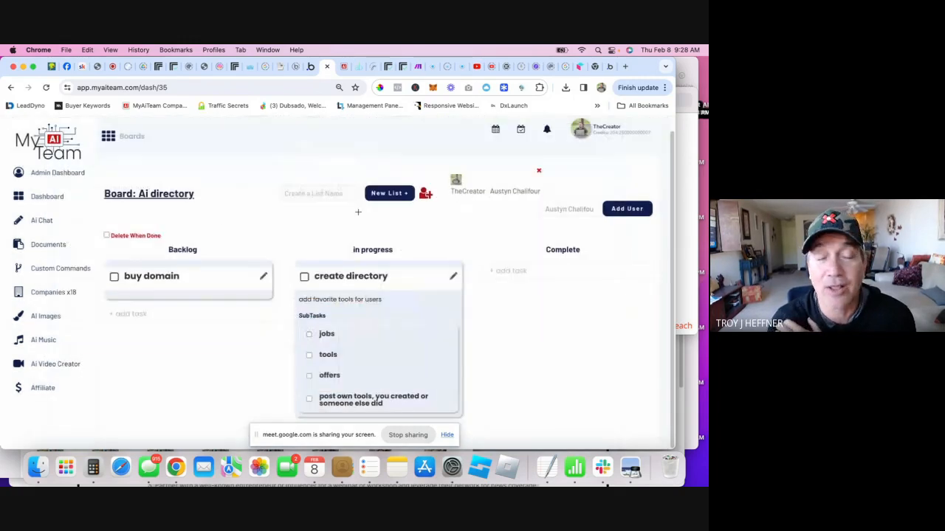
pyautogui.click(130, 140)
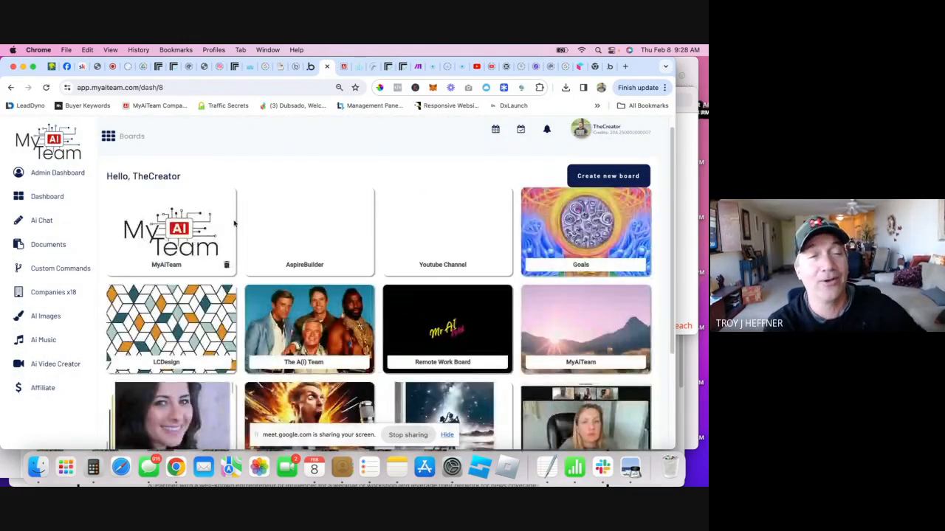
pyautogui.click(194, 240)
pyautogui.scroll(-10, 241, 270)
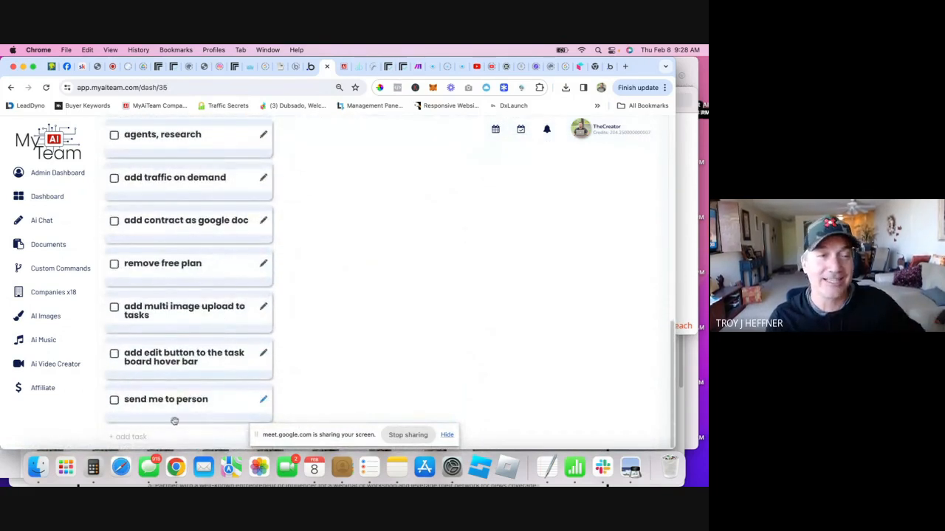
pyautogui.click(151, 464)
pyautogui.click(85, 430)
# - Add the task 'set permissions for board' to the Backlog list
pyautogui.click(129, 434)
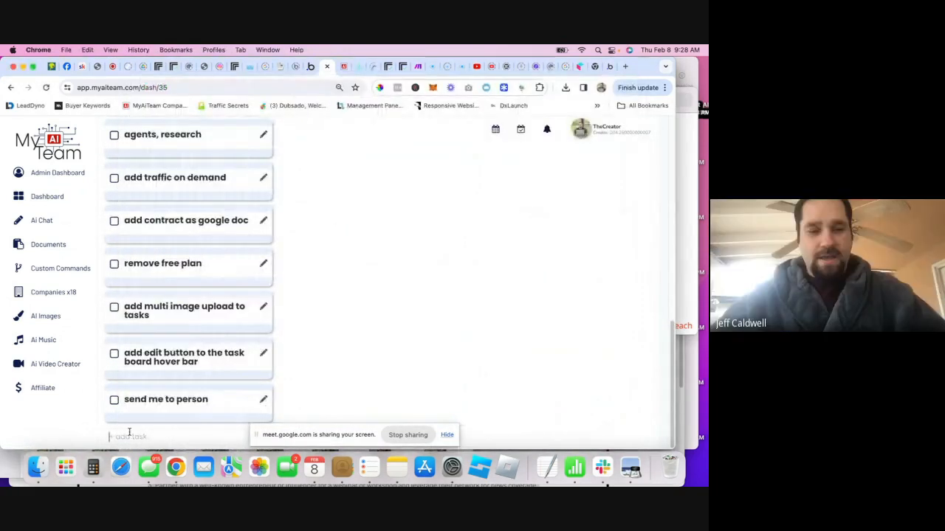
pyautogui.write('set perfm')
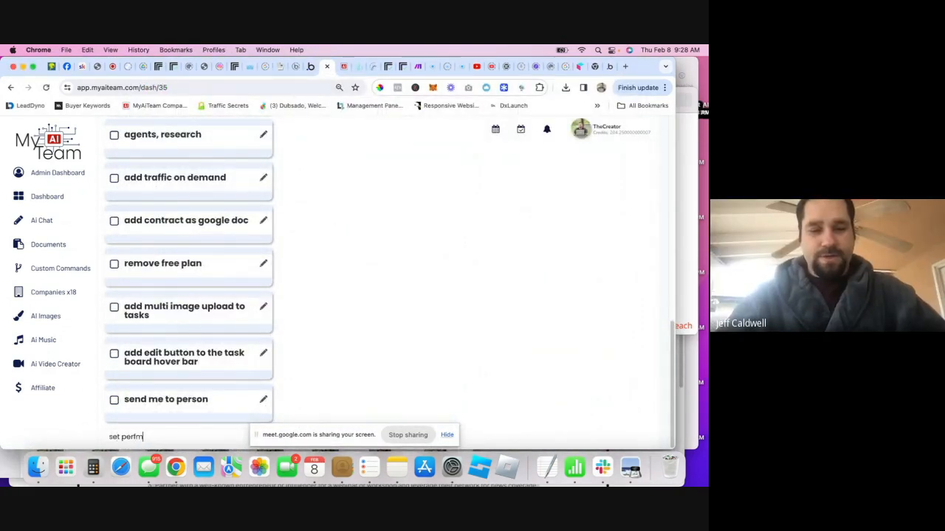
pyautogui.press('BackSpace')
pyautogui.press('BackSpace')
pyautogui.write('missions for boar')
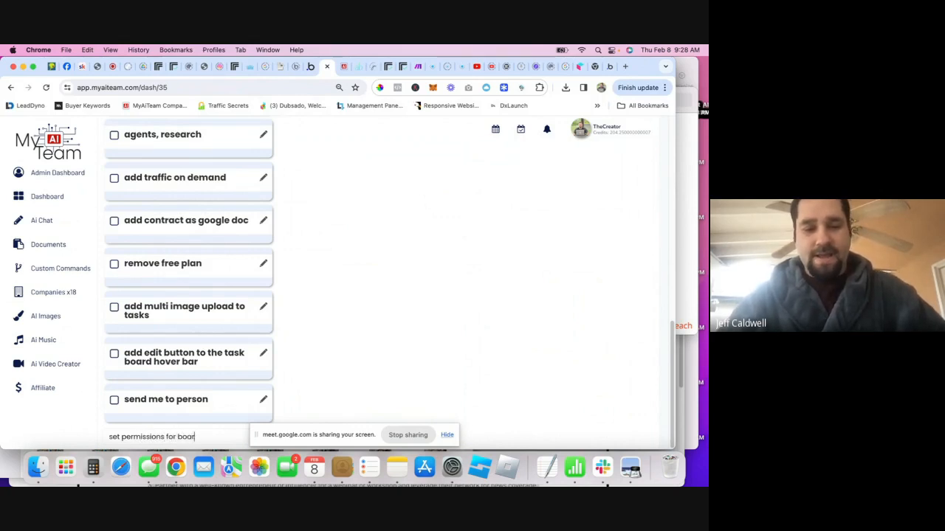
pyautogui.write('d')
pyautogui.press('Return')
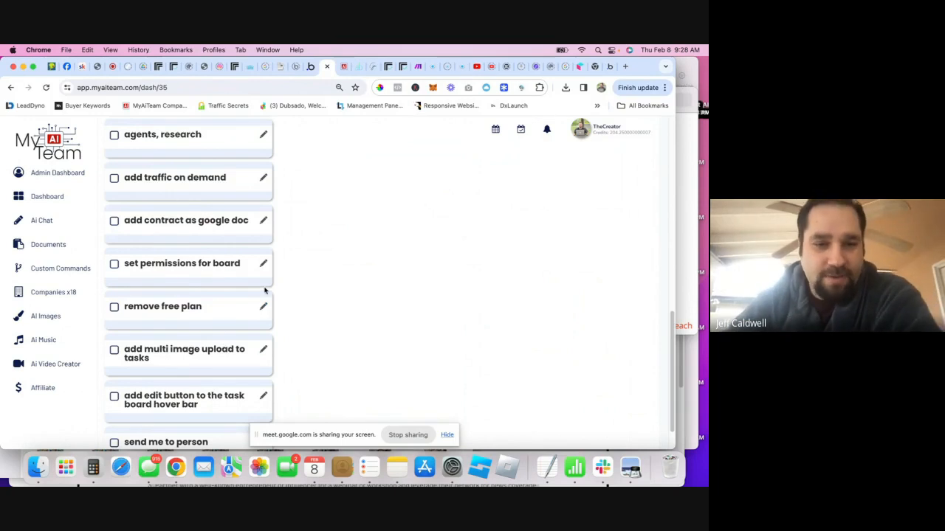
pyautogui.scroll(3, 236, 290)
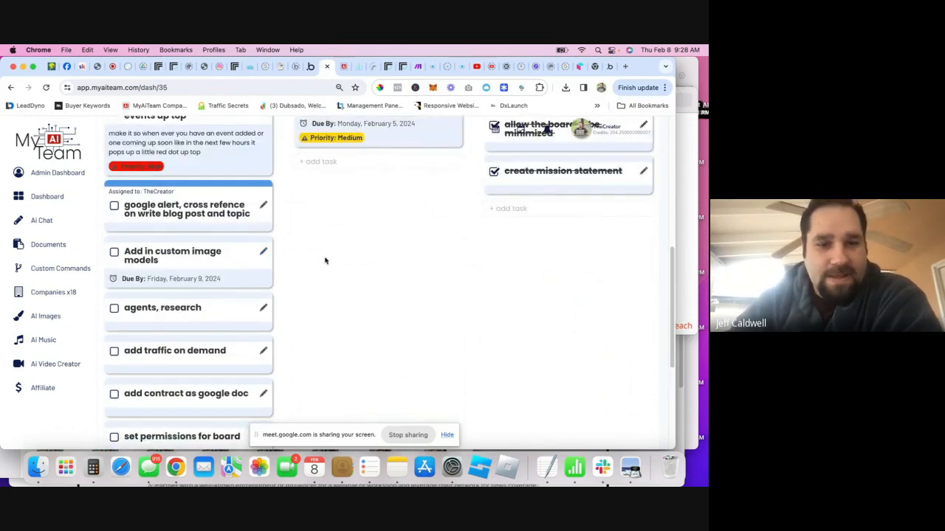
pyautogui.scroll(3, 325, 262)
pyautogui.scroll(3, 327, 238)
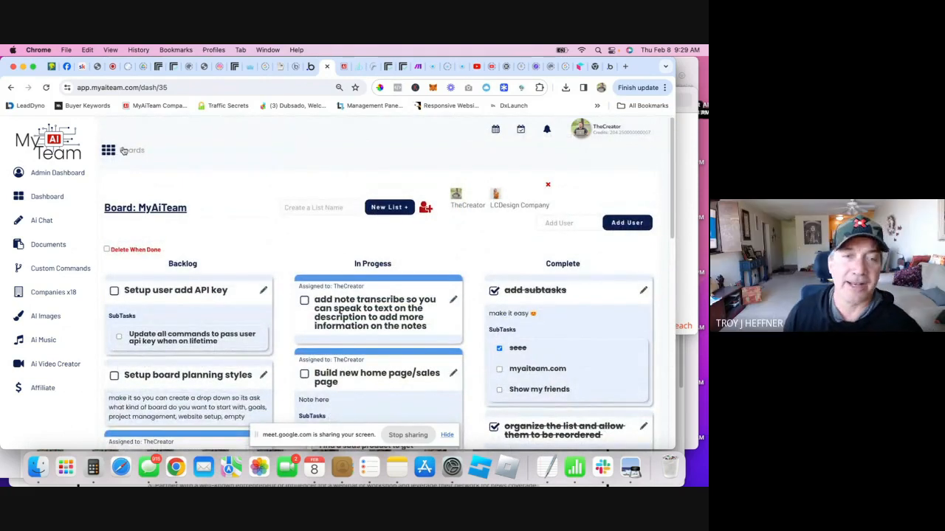
# - Go from the live MyAiTeam dashboard to the Ai directory board via the boards overview
pyautogui.click(343, 68)
pyautogui.click(324, 72)
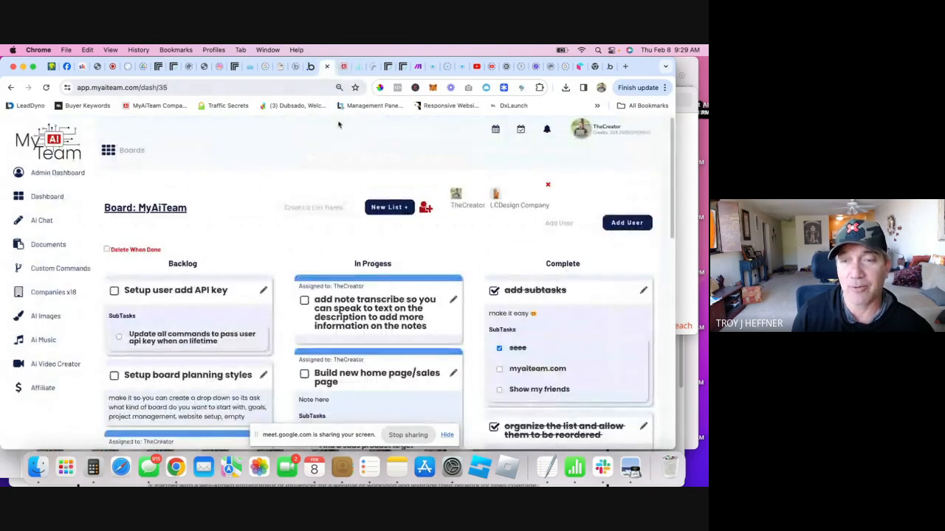
pyautogui.click(133, 152)
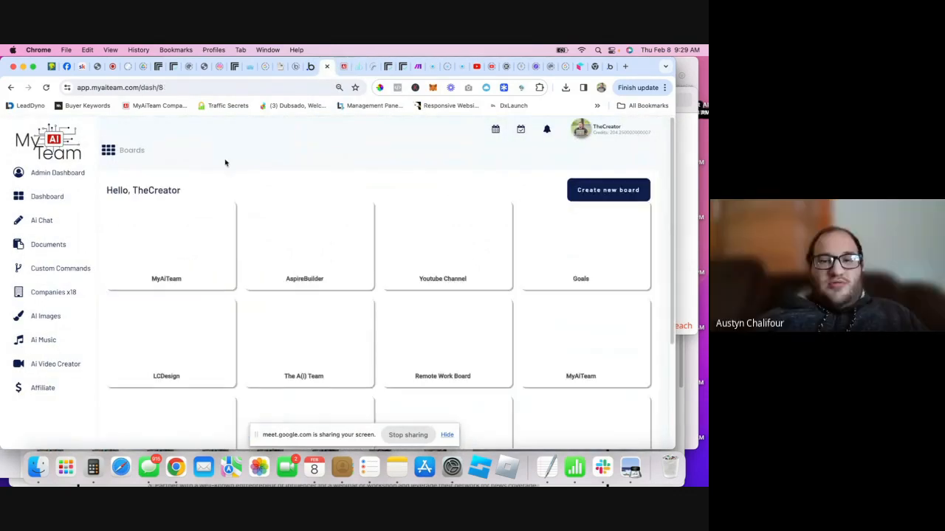
pyautogui.scroll(-5, 413, 281)
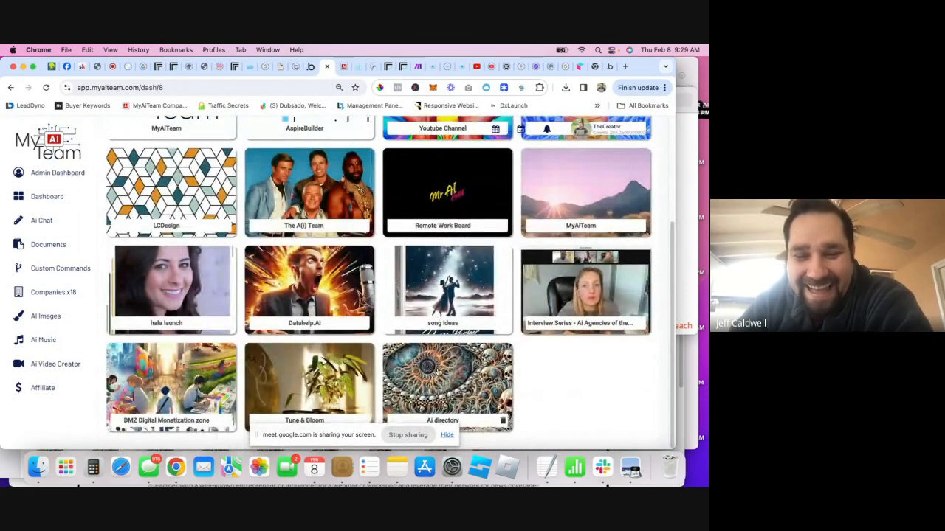
pyautogui.click(449, 402)
# - View the create directory task's whiteboard, then close the task window
pyautogui.click(453, 290)
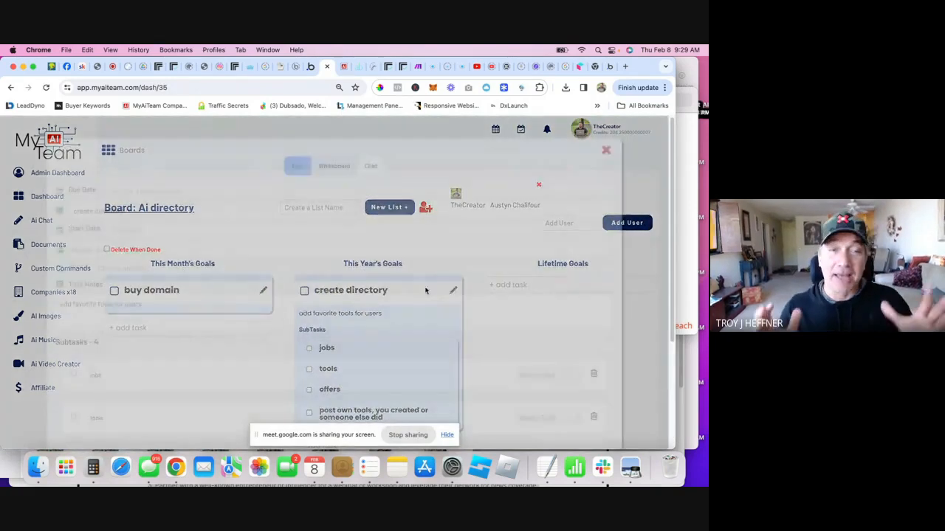
pyautogui.click(329, 166)
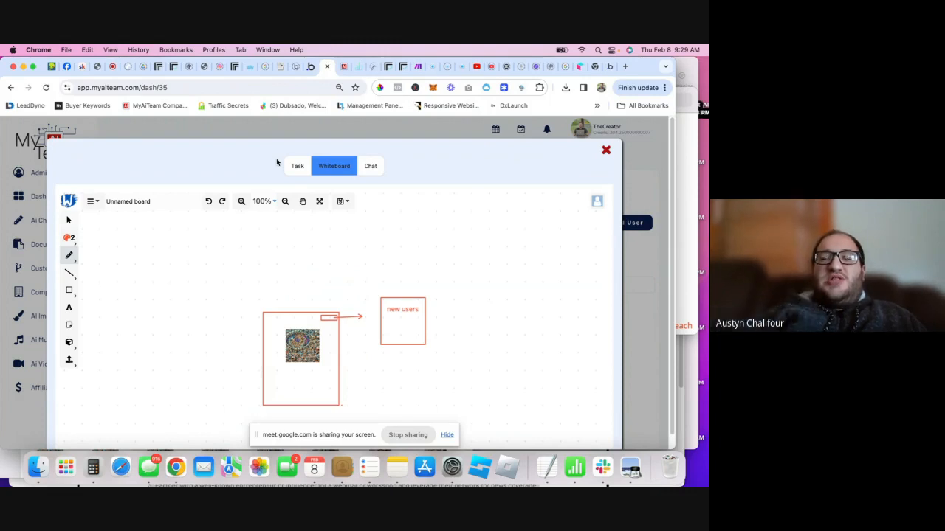
pyautogui.click(633, 250)
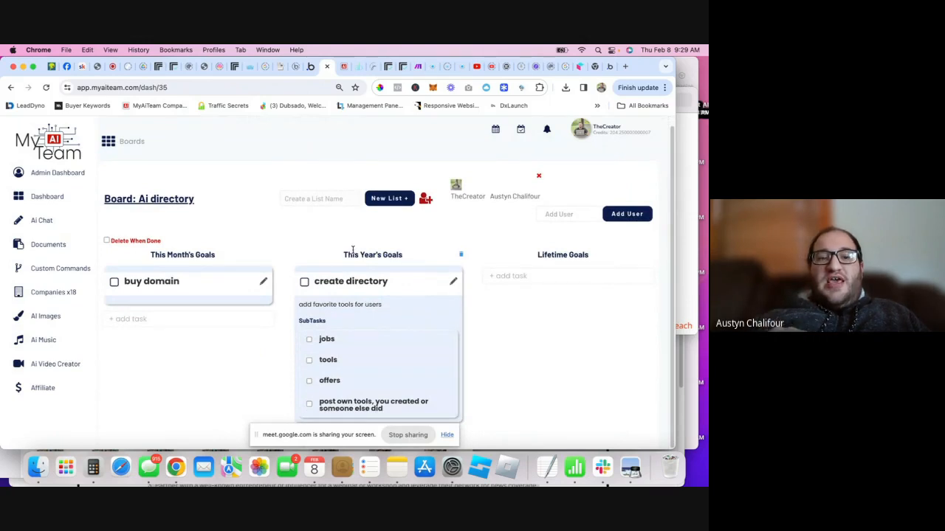
# - Go back to the boards overview and reopen the Ai directory board
pyautogui.click(147, 150)
pyautogui.scroll(-3, 317, 234)
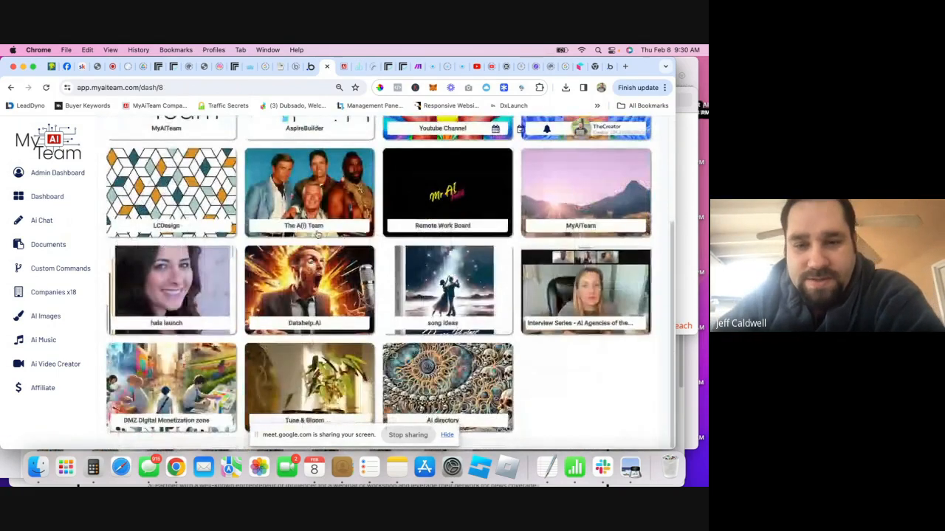
pyautogui.click(447, 384)
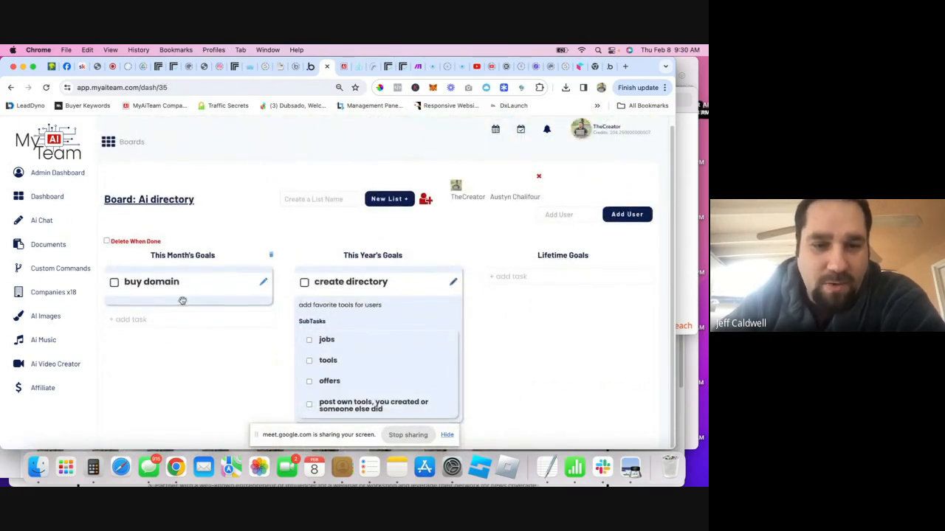
pyautogui.scroll(1, 181, 298)
pyautogui.scroll(-1, 192, 341)
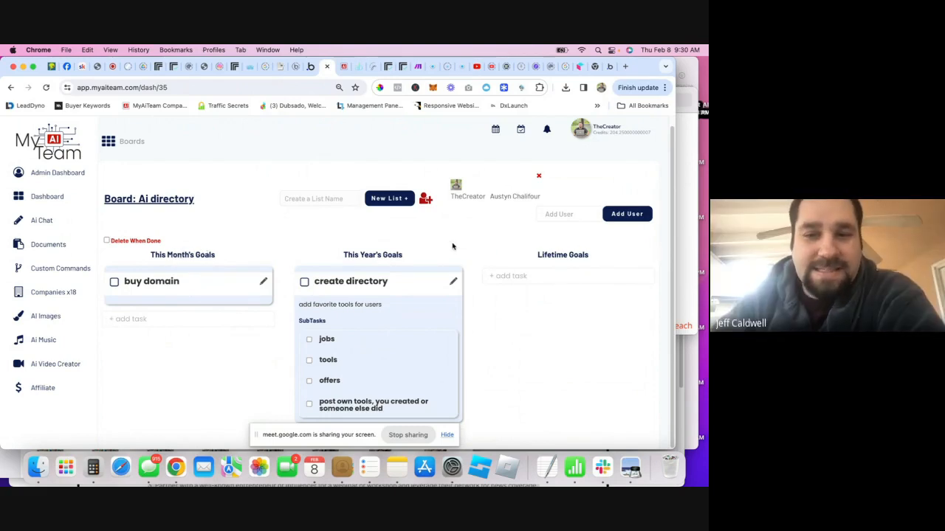
# - Check the Ai directory board's member list, then return to the overview and open MyAiTeam
pyautogui.click(568, 210)
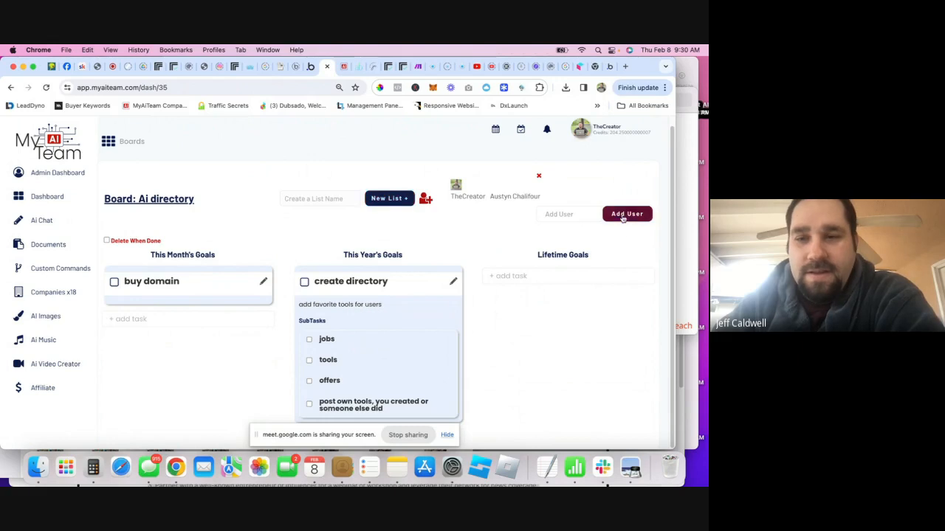
pyautogui.click(426, 199)
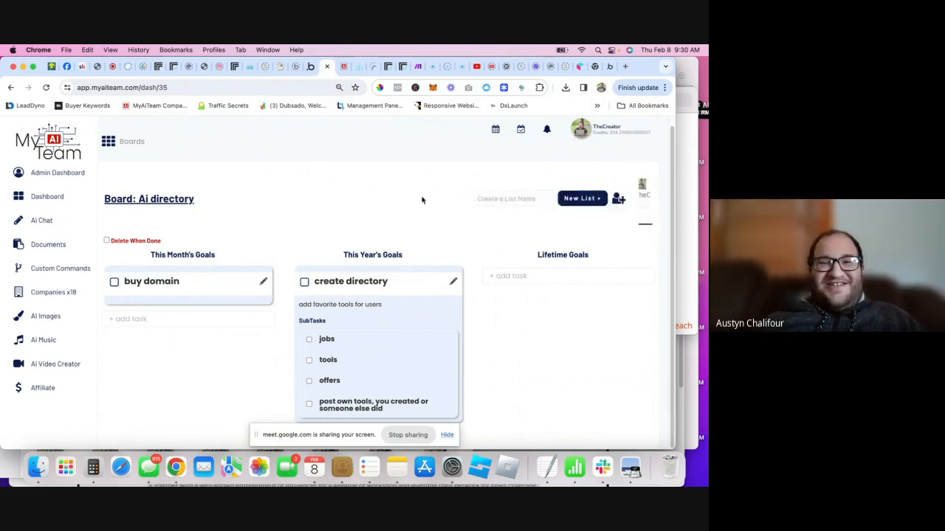
pyautogui.click(116, 150)
pyautogui.click(168, 252)
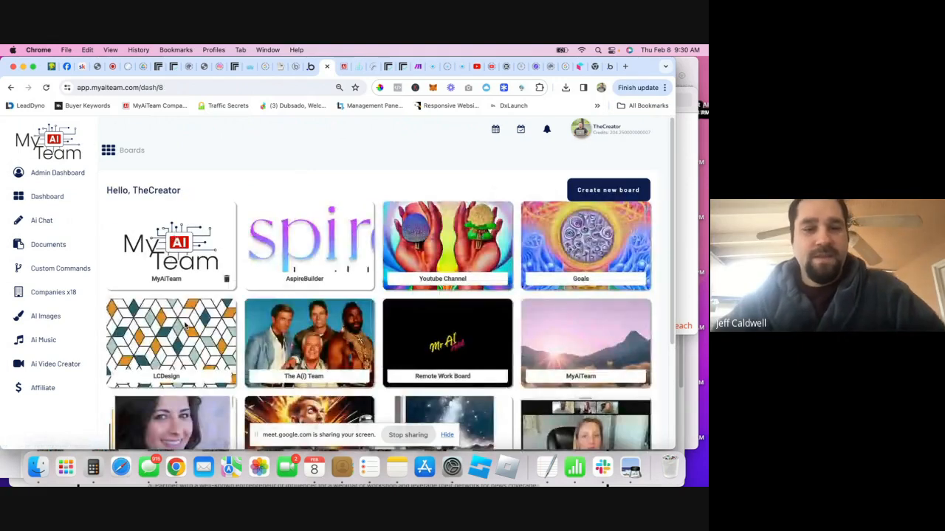
# - Add a 'save board layouts' task to the Backlog below 'set permissions for board'
pyautogui.scroll(-8, 198, 374)
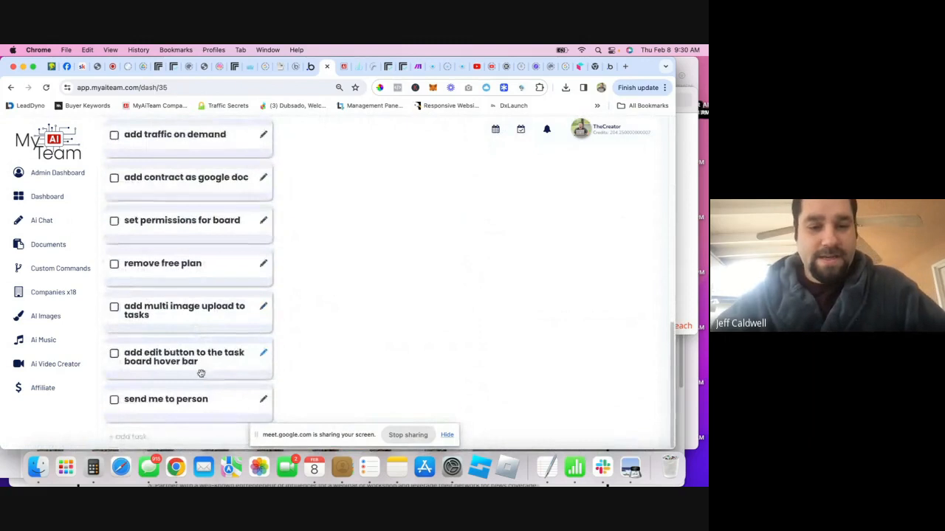
pyautogui.click(155, 436)
pyautogui.write('sove board layo')
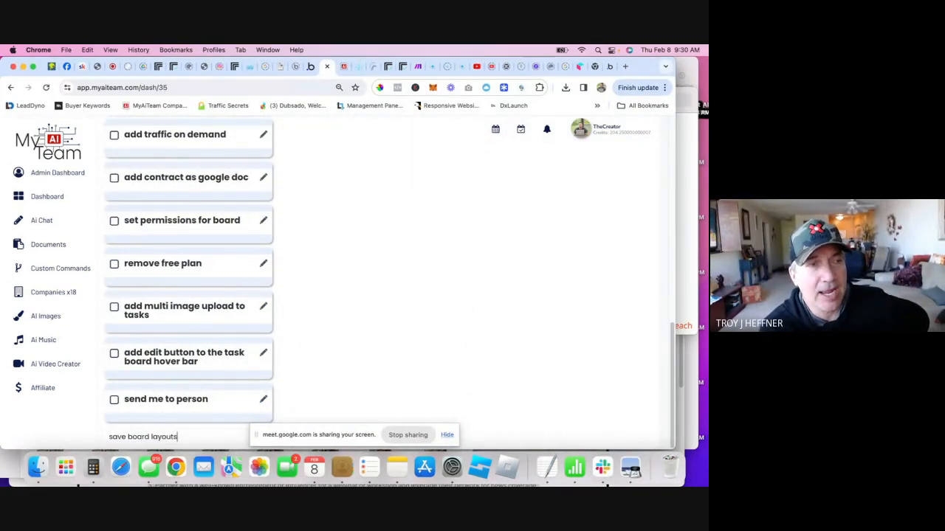
pyautogui.write('uts')
pyautogui.press('Return')
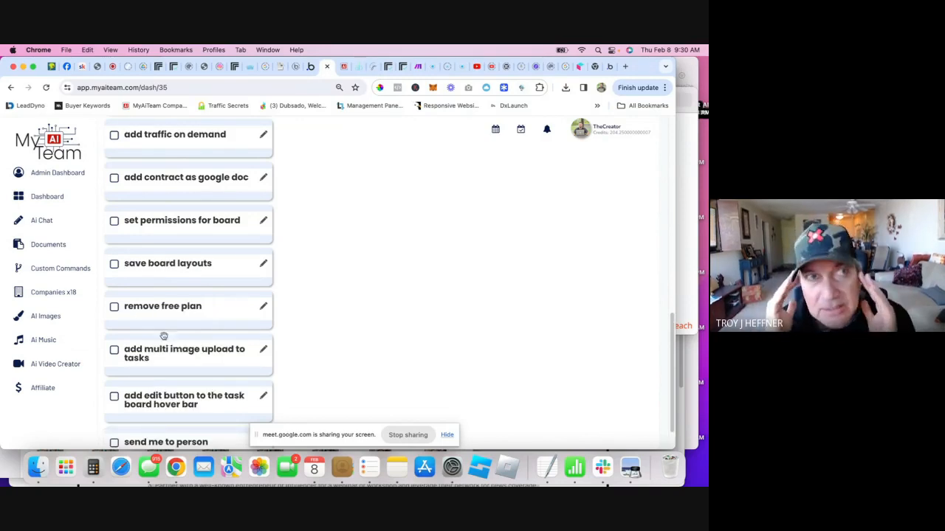
pyautogui.scroll(5, 179, 296)
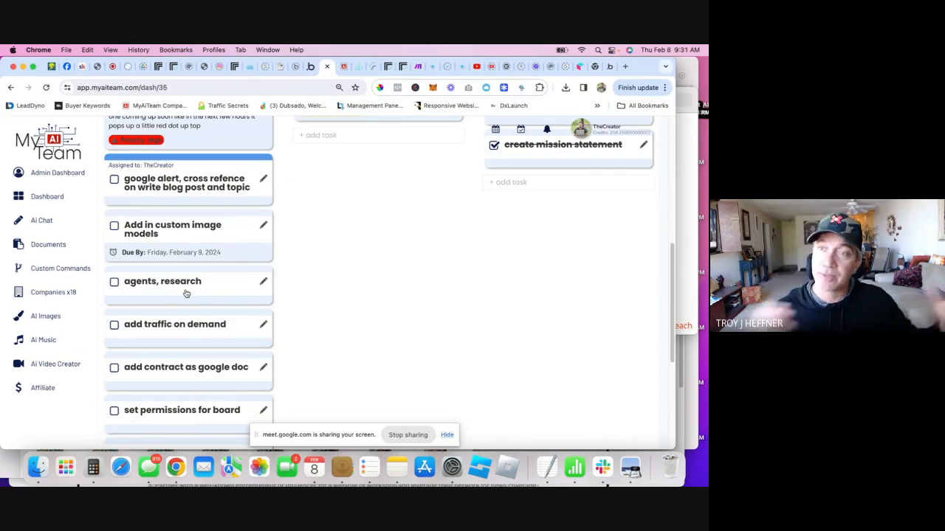
# - Give the 'save board layouts' task the subtask 'allow public and private' and close the editor
pyautogui.scroll(-5, 190, 284)
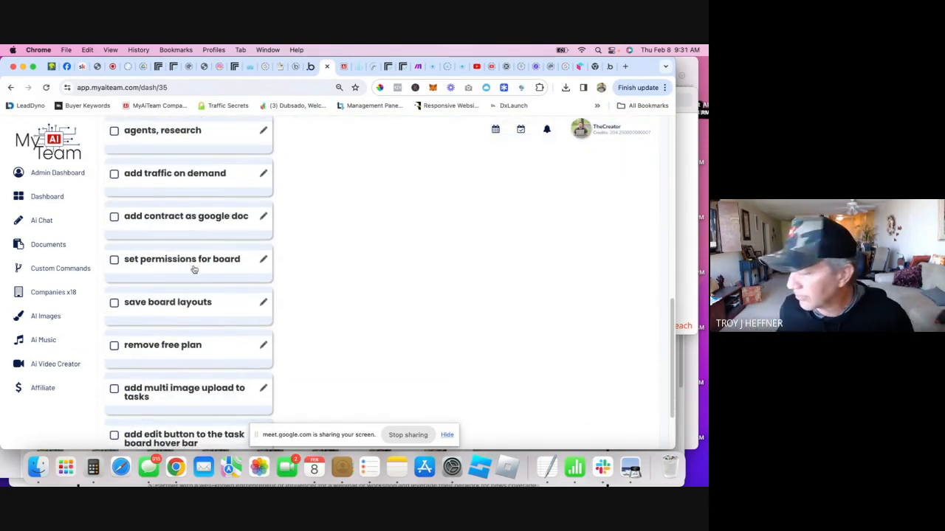
pyautogui.scroll(-1, 263, 290)
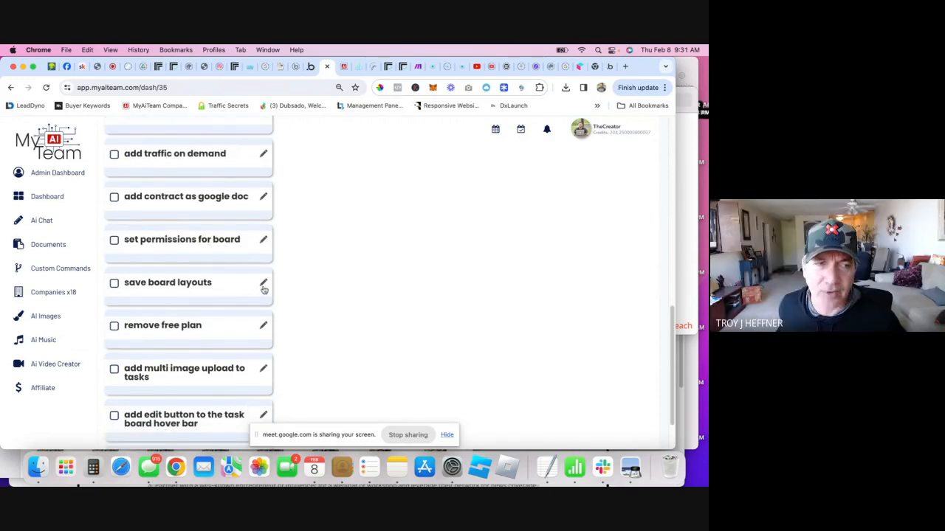
pyautogui.click(263, 285)
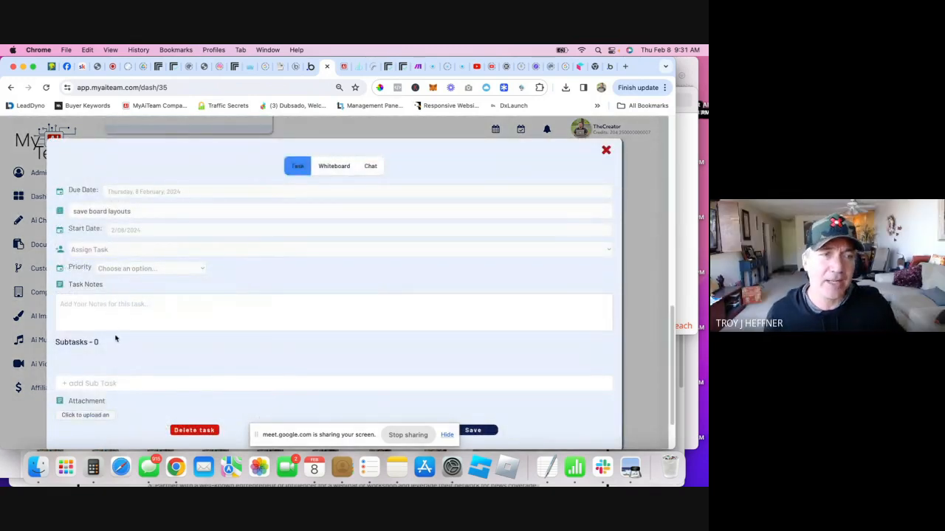
pyautogui.click(117, 383)
pyautogui.write('s')
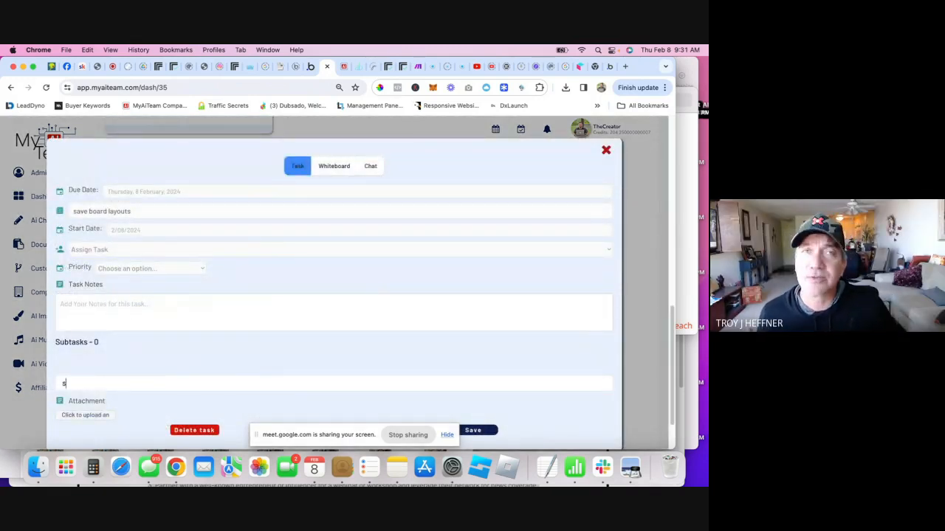
pyautogui.write('er')
pyautogui.press('BackSpace')
pyautogui.press('BackSpace')
pyautogui.press('BackSpace')
pyautogui.write('allow ')
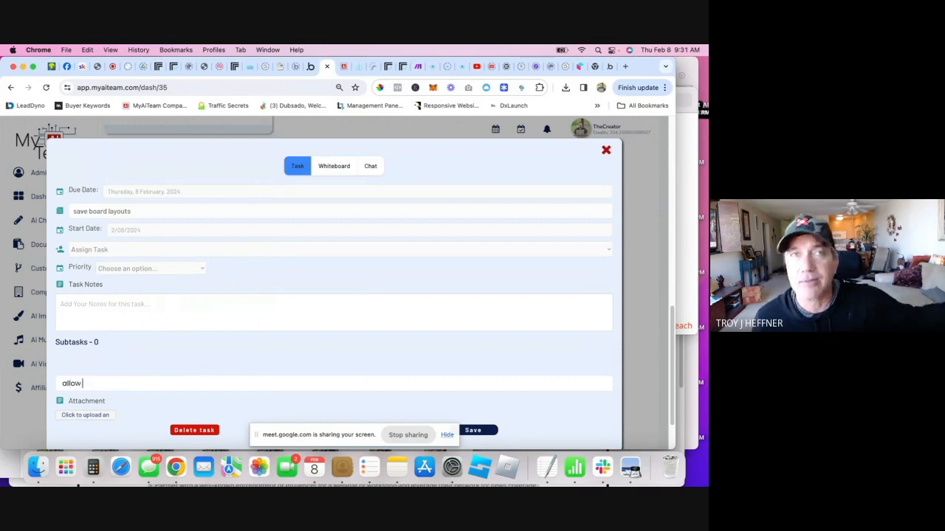
pyautogui.write('public and private')
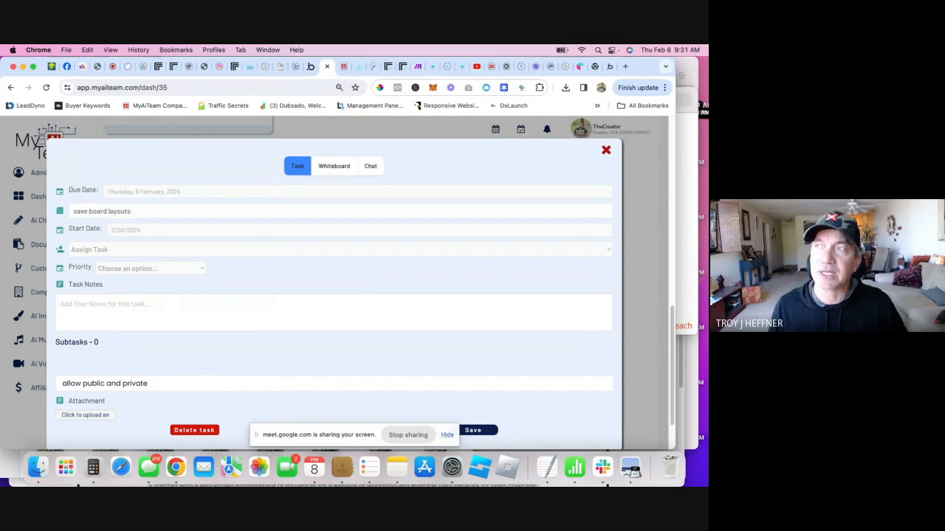
pyautogui.press('Return')
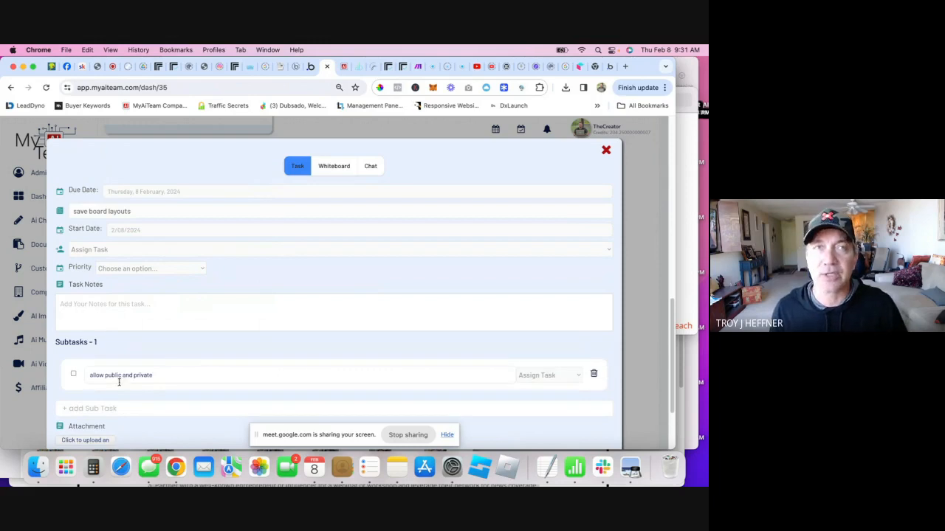
pyautogui.scroll(-2, 222, 340)
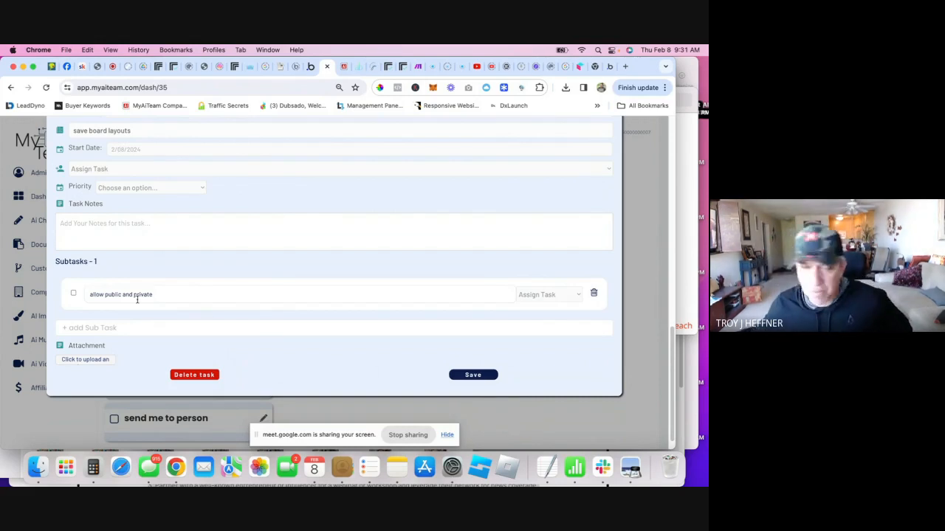
pyautogui.click(424, 413)
pyautogui.scroll(-1, 184, 310)
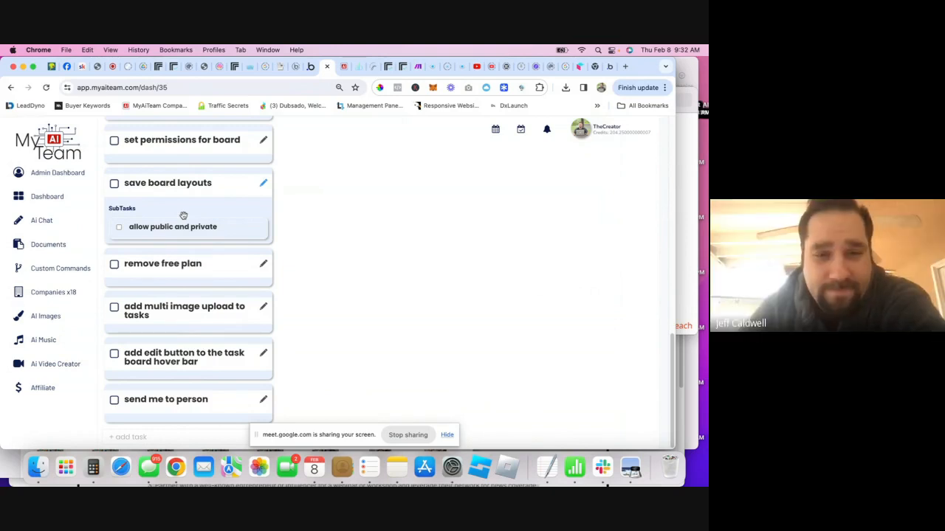
# - Go through the boards overview to open the Ai directory board
pyautogui.scroll(15, 183, 215)
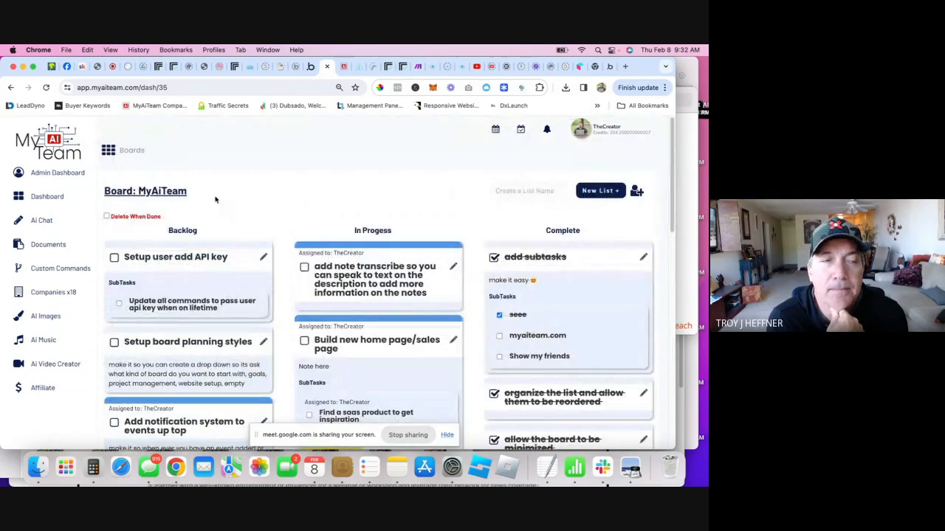
pyautogui.click(130, 151)
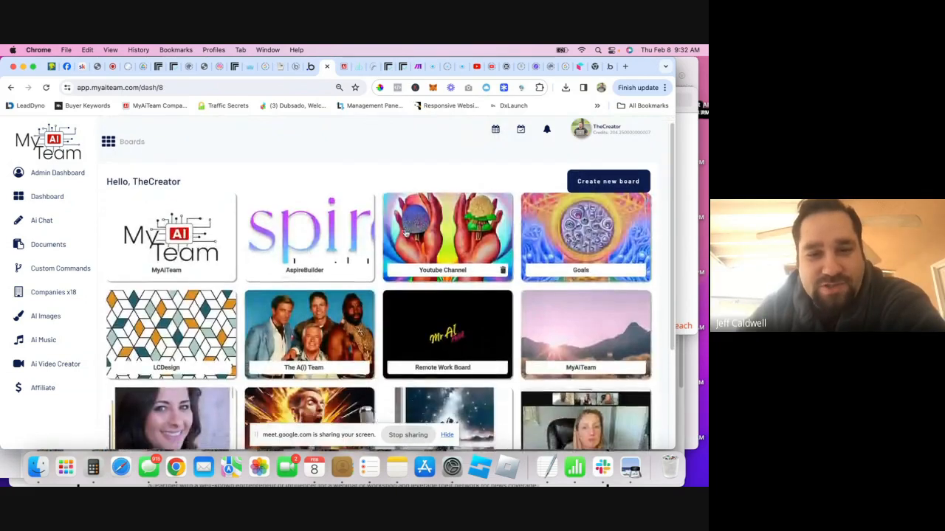
pyautogui.scroll(-4, 406, 233)
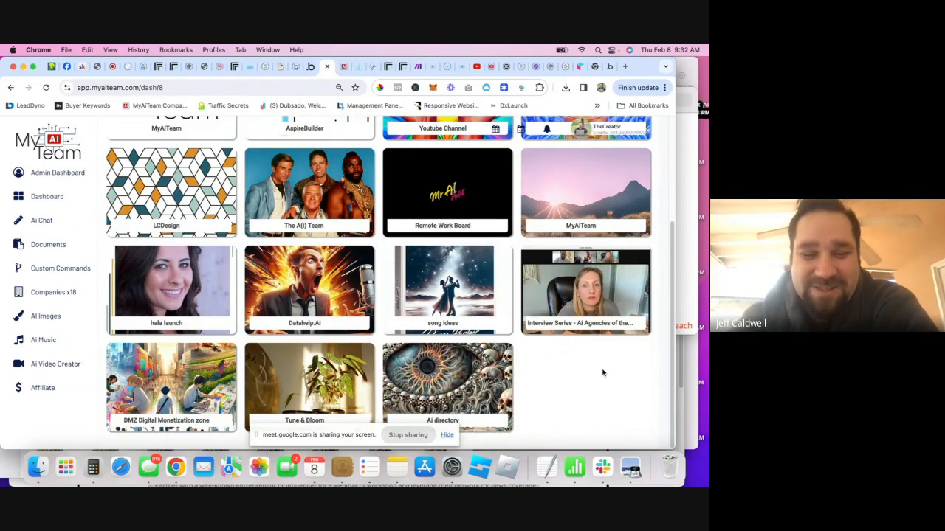
pyautogui.click(475, 358)
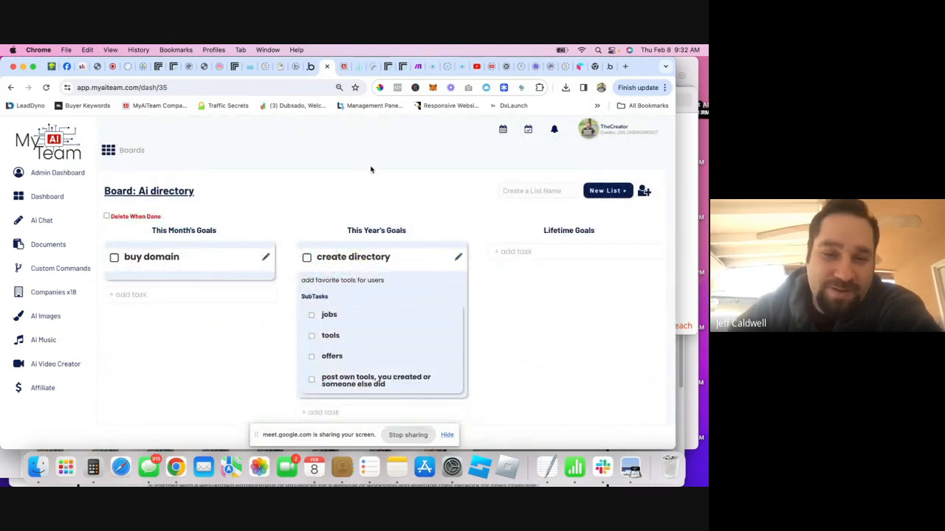
# - View the create directory task's Whiteboard, then close the task editor
pyautogui.click(459, 260)
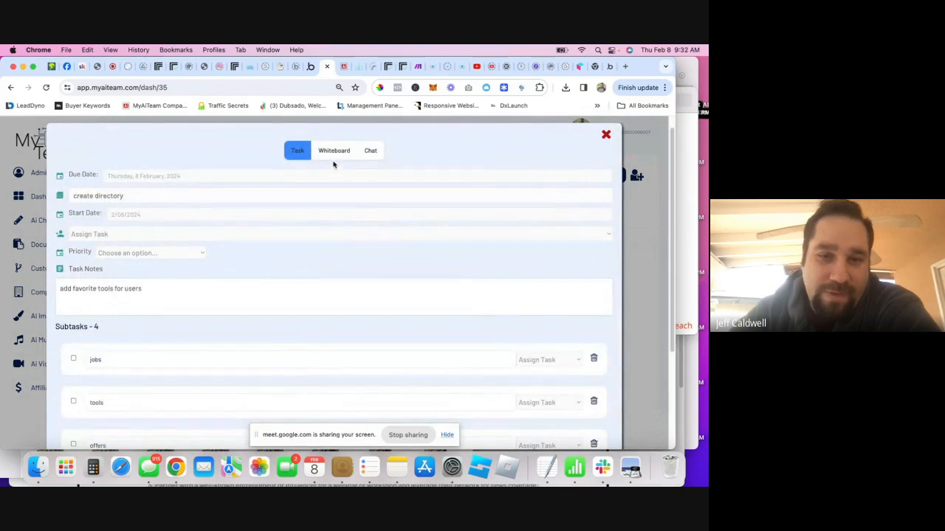
pyautogui.click(333, 152)
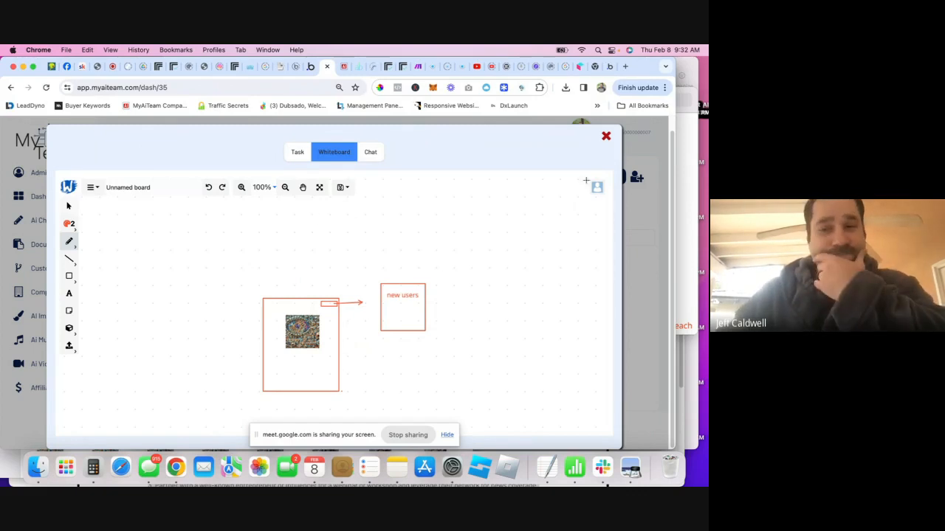
pyautogui.click(606, 136)
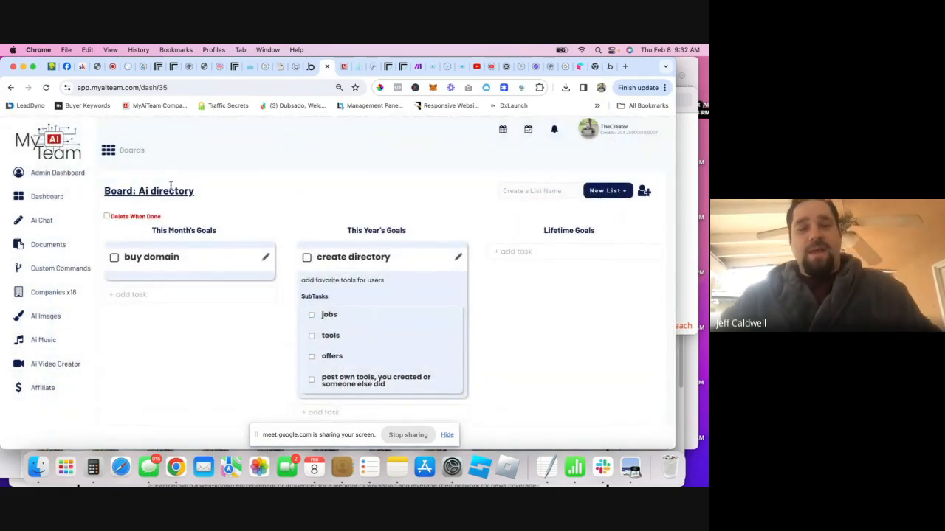
# - Close the Bubble editor tab and return to the Bubble apps dashboard
pyautogui.click(311, 67)
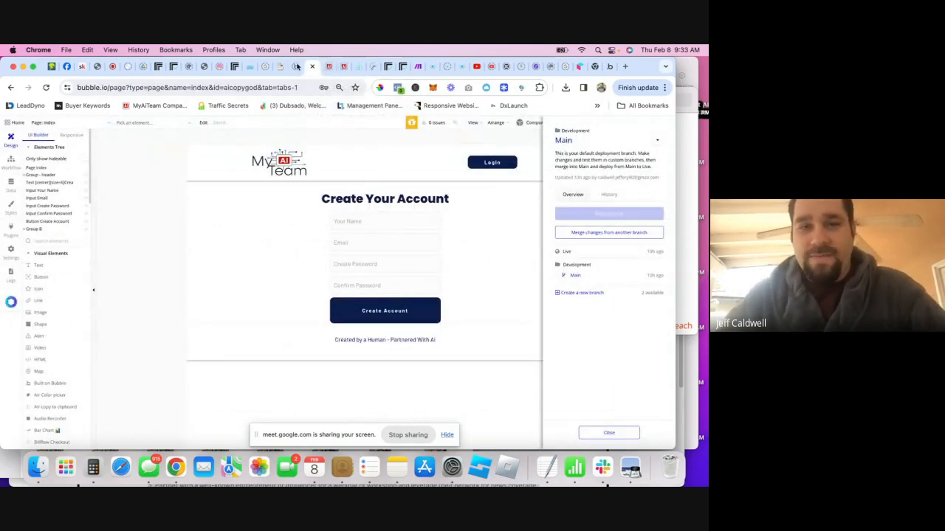
pyautogui.click(313, 68)
pyautogui.click(296, 67)
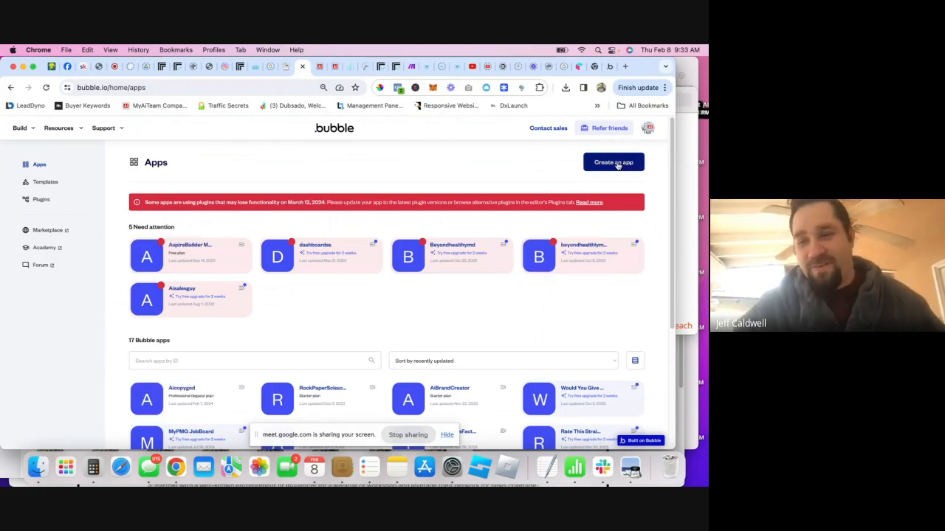
# - Create a new app named HumansBehindAi, continuing past the upgrade offer
pyautogui.click(617, 165)
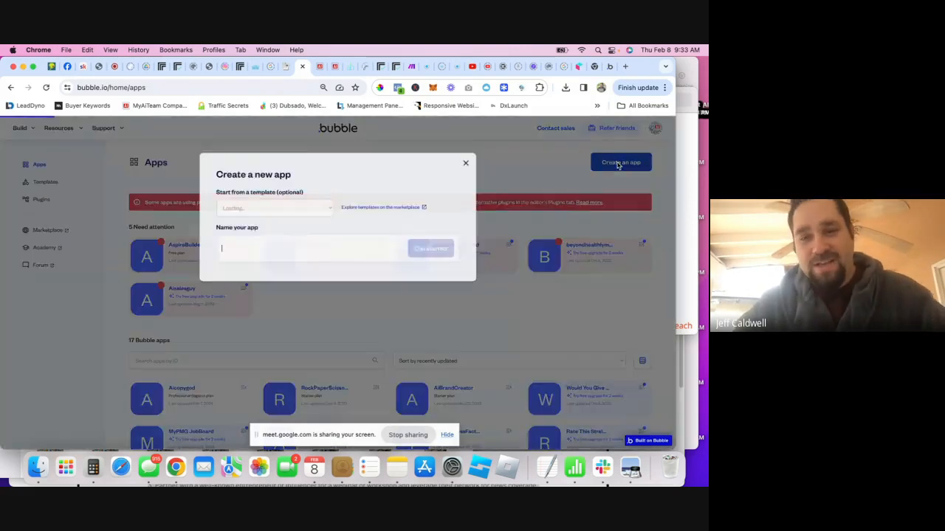
pyautogui.click(273, 244)
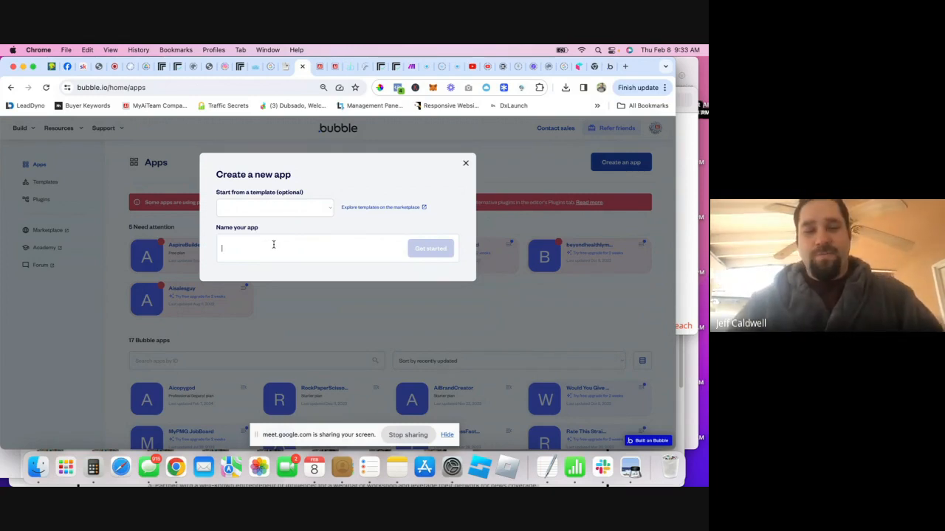
pyautogui.click(273, 245)
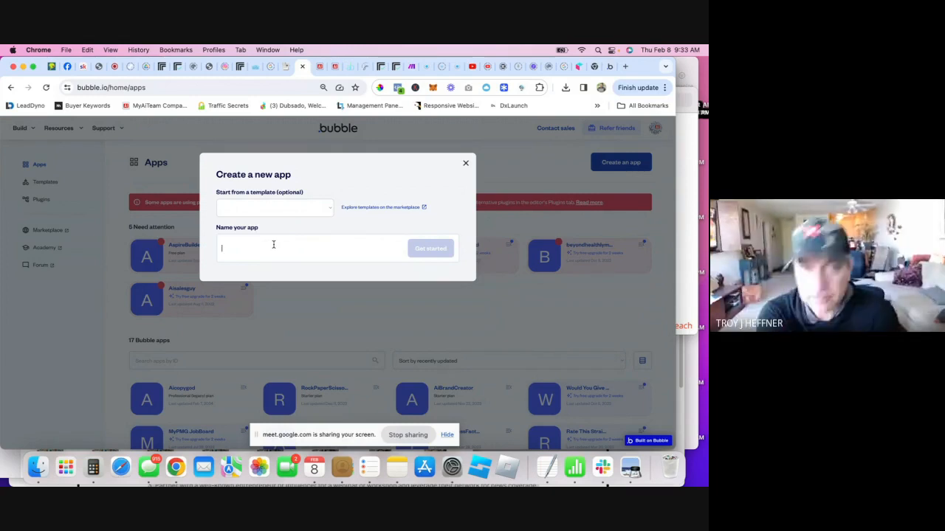
pyautogui.write('Aid')
pyautogui.write('oo')
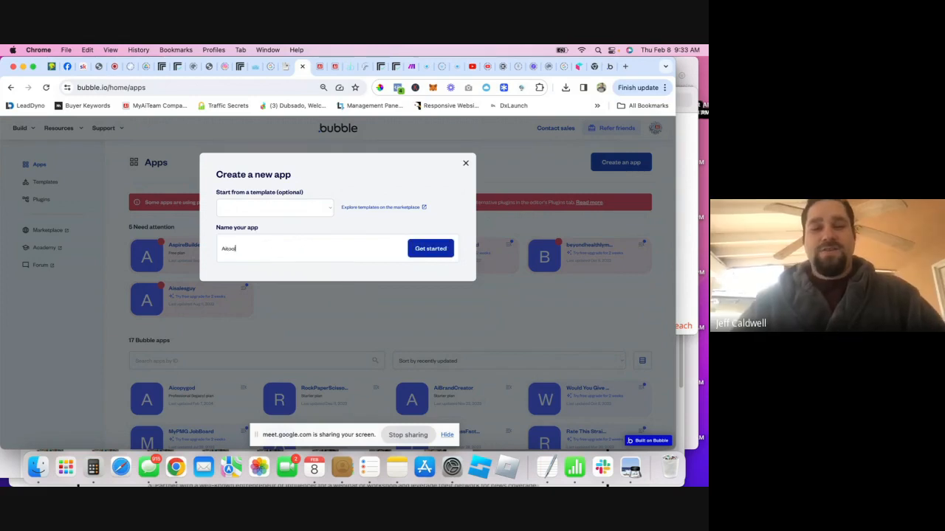
pyautogui.write('l')
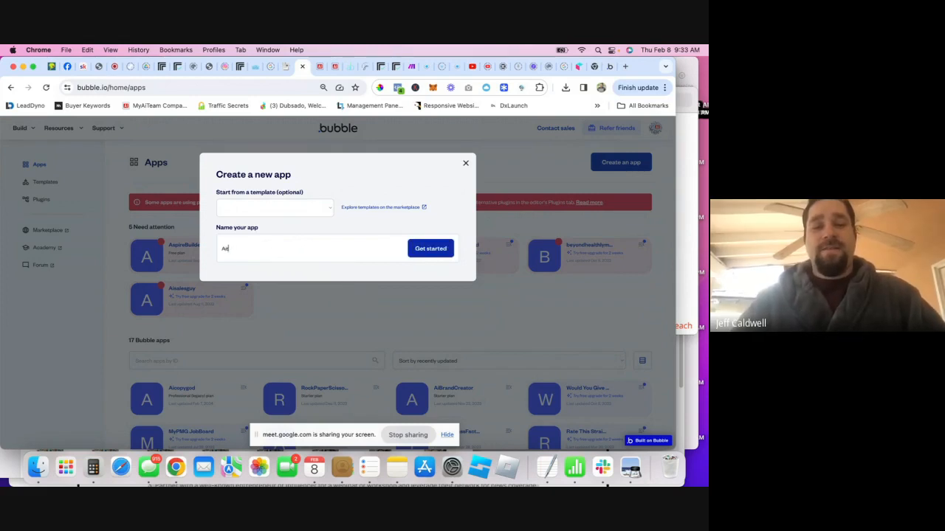
pyautogui.press('BackSpace')
pyautogui.press('BackSpace')
pyautogui.write('Humans')
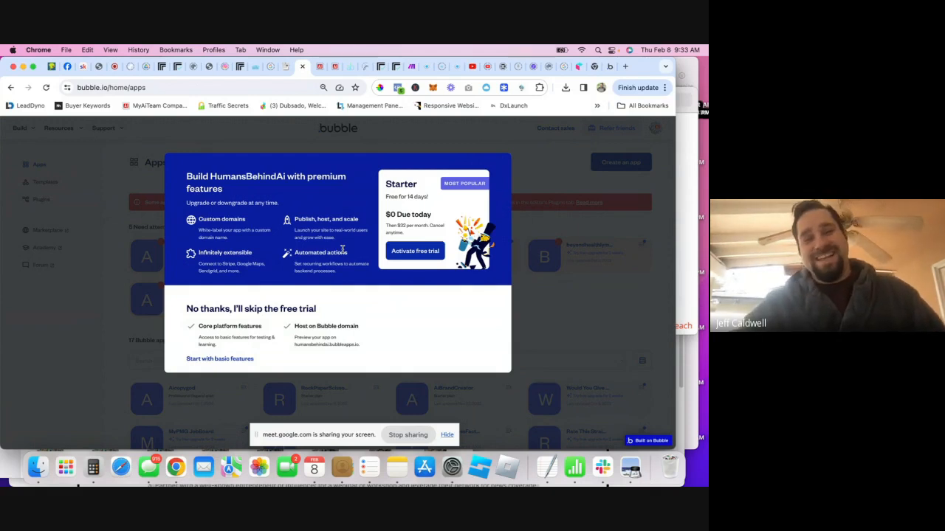
pyautogui.click(416, 252)
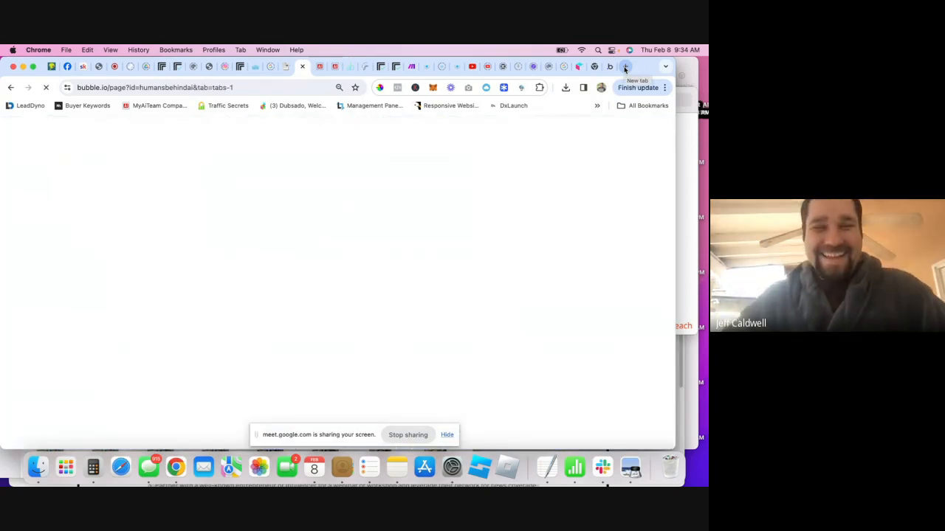
# - Load namecheap.com in a new tab, then skip HumansBehindAi's application setup assistant
pyautogui.click(624, 67)
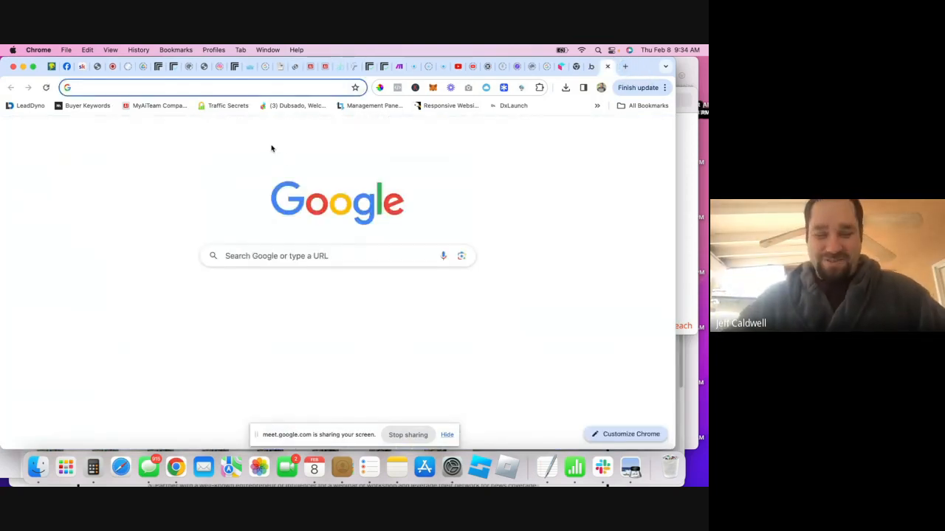
pyautogui.write('name')
pyautogui.press('Return')
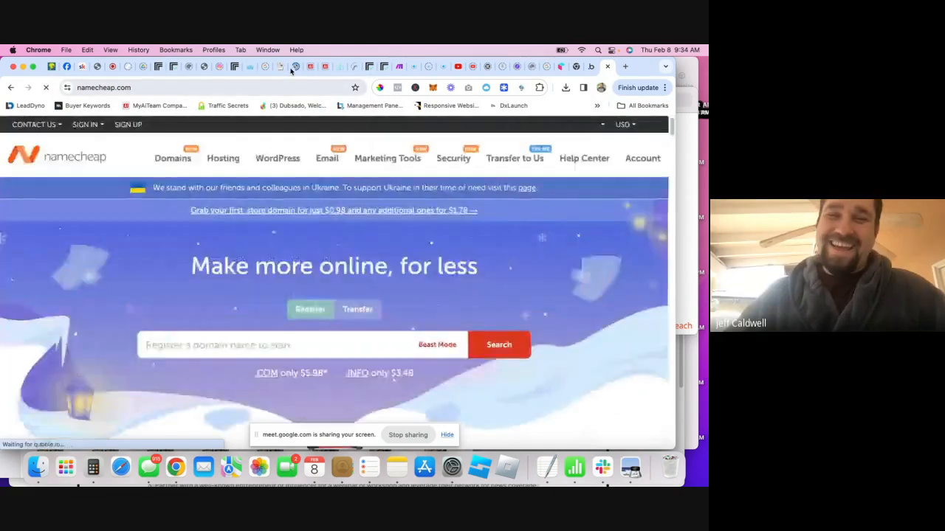
pyautogui.click(292, 68)
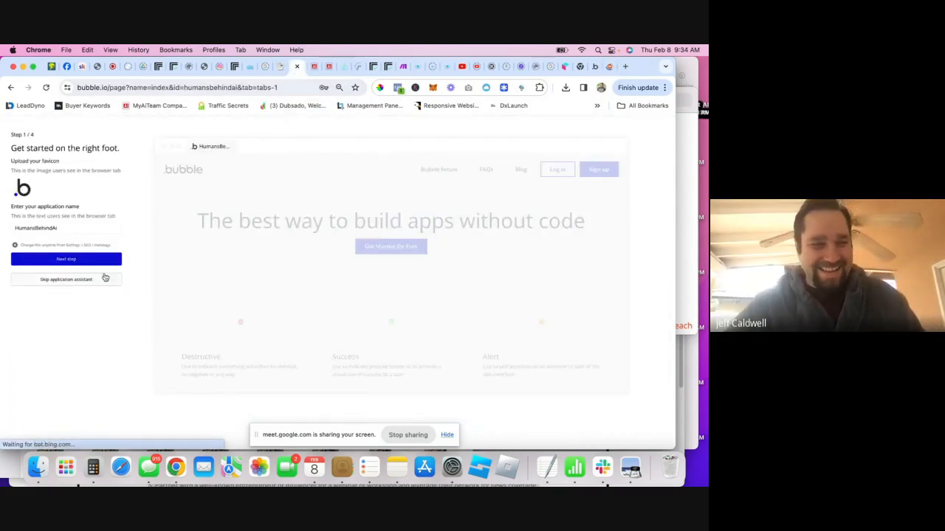
pyautogui.click(65, 282)
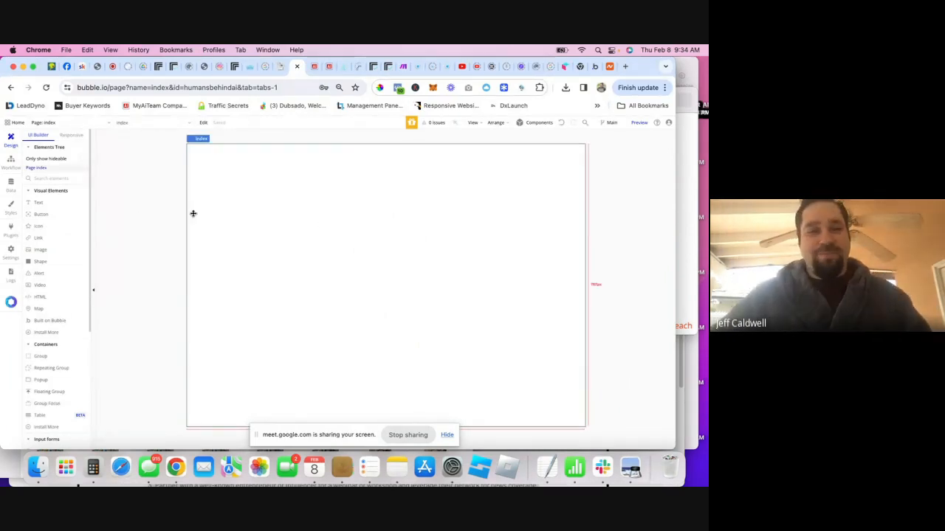
# - Set the index page's container layout to Column with top alignment
pyautogui.click(240, 170)
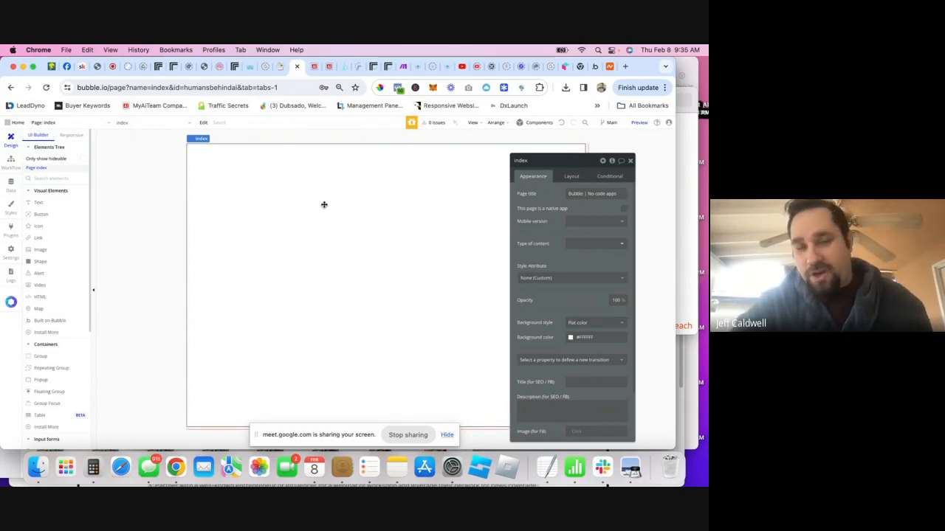
pyautogui.click(572, 177)
pyautogui.click(586, 193)
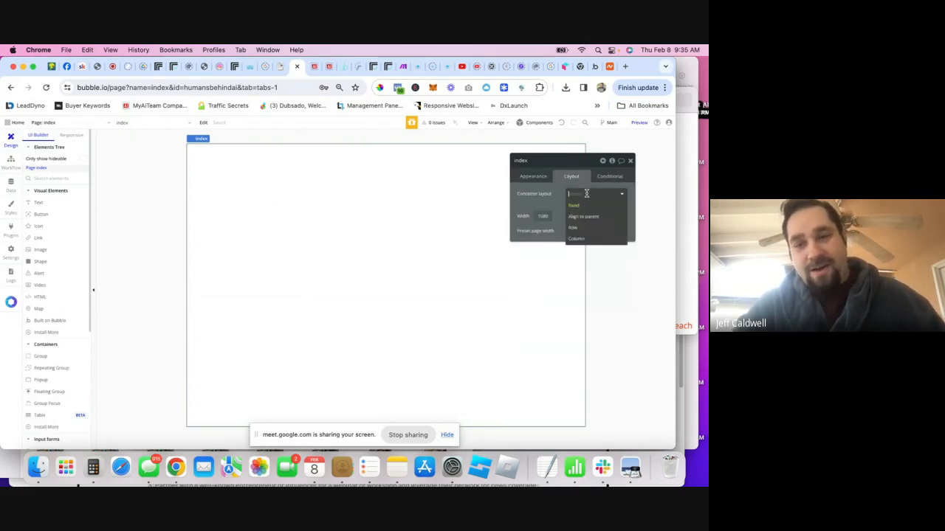
pyautogui.click(573, 240)
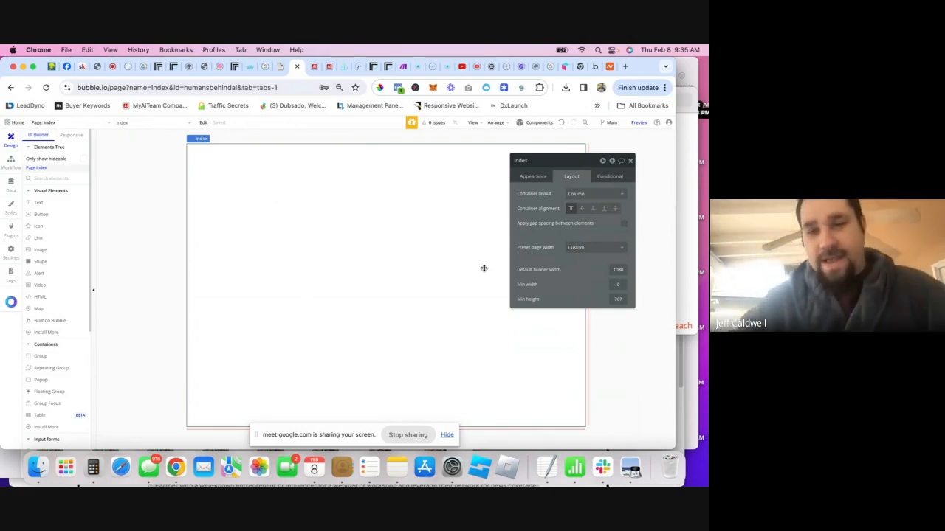
pyautogui.click(569, 208)
pyautogui.click(630, 161)
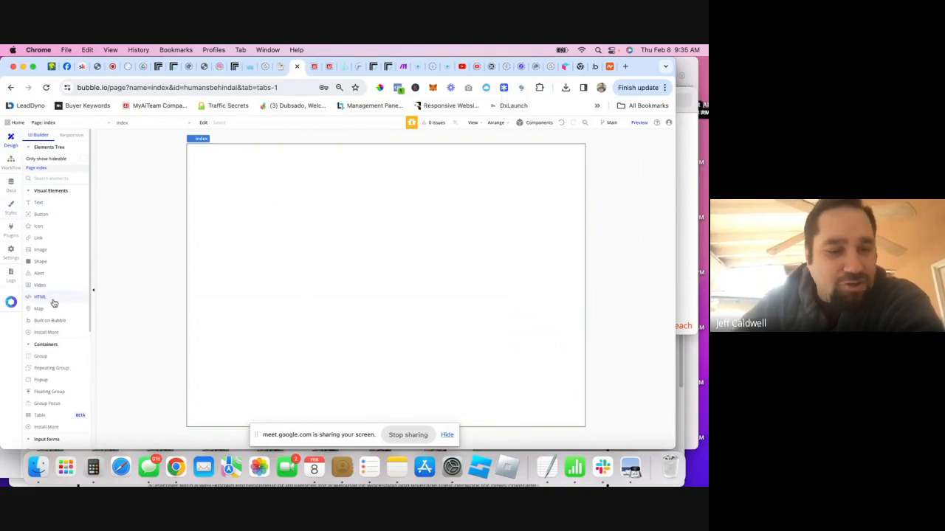
# - Place Group A on the index page with a text element inside it
pyautogui.click(44, 360)
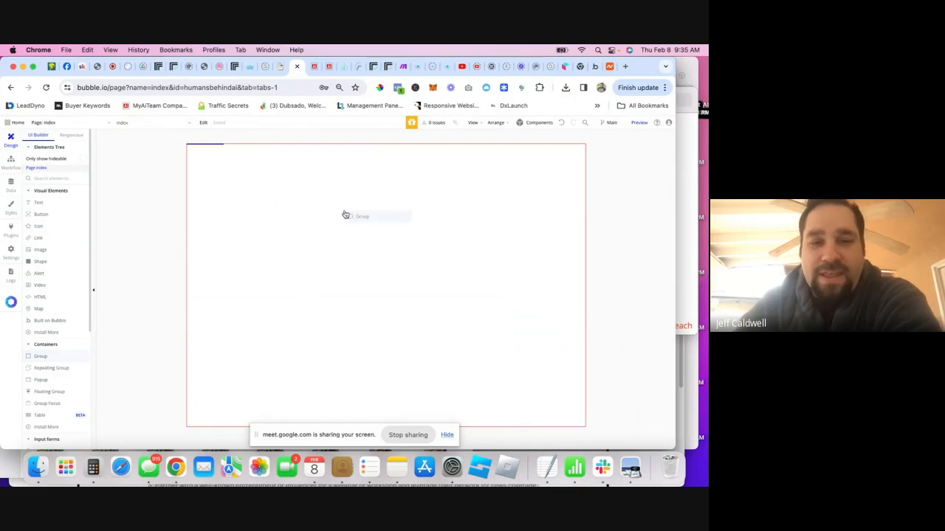
pyautogui.click(344, 215)
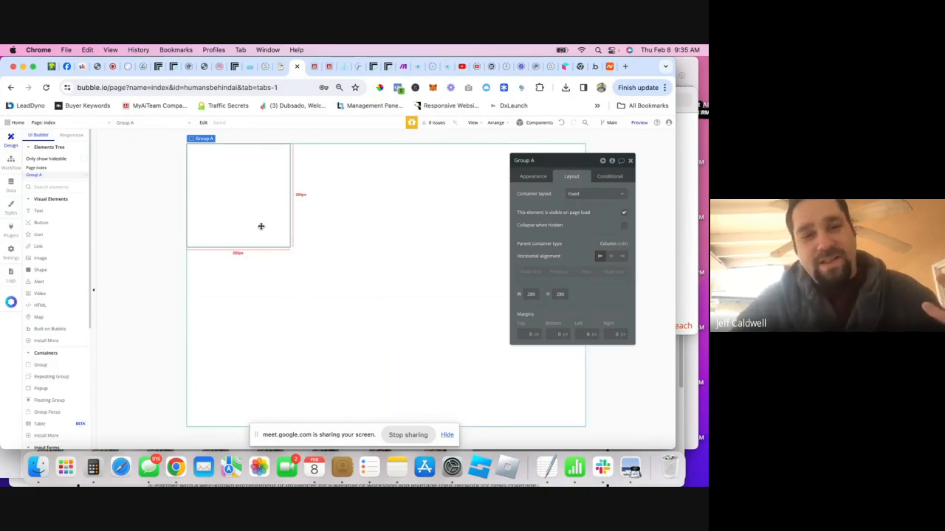
pyautogui.moveTo(53, 211); pyautogui.dragTo(255, 189)
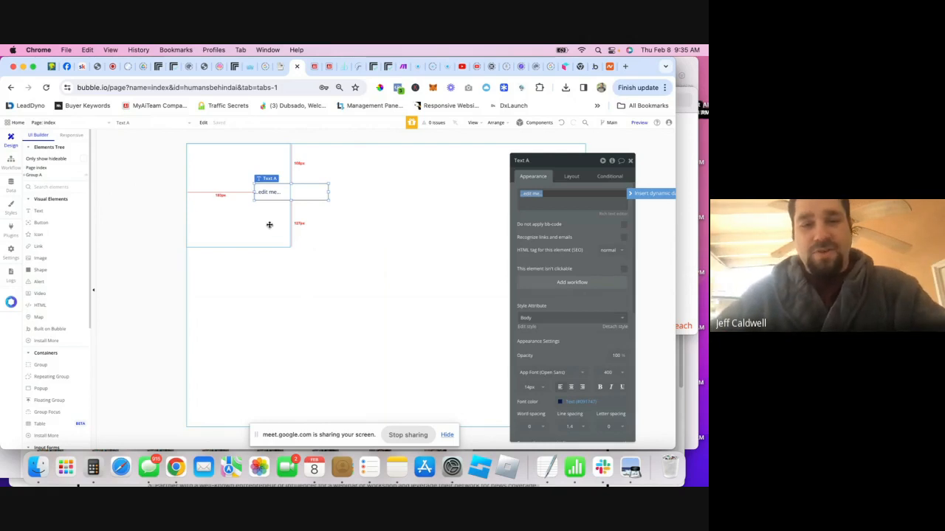
# - Delete Text A and then Group A, leaving the index page empty
pyautogui.click(270, 225)
pyautogui.click(271, 196)
pyautogui.press('BackSpace')
pyautogui.click(251, 186)
pyautogui.press('BackSpace')
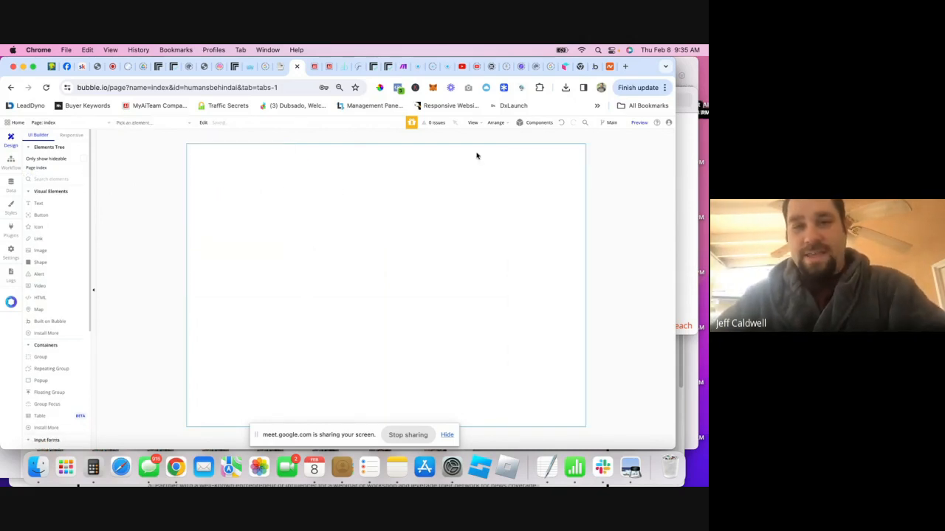
# - Copy the Topbar 01 template from the library's app shell, header, top nav templates
pyautogui.click(503, 89)
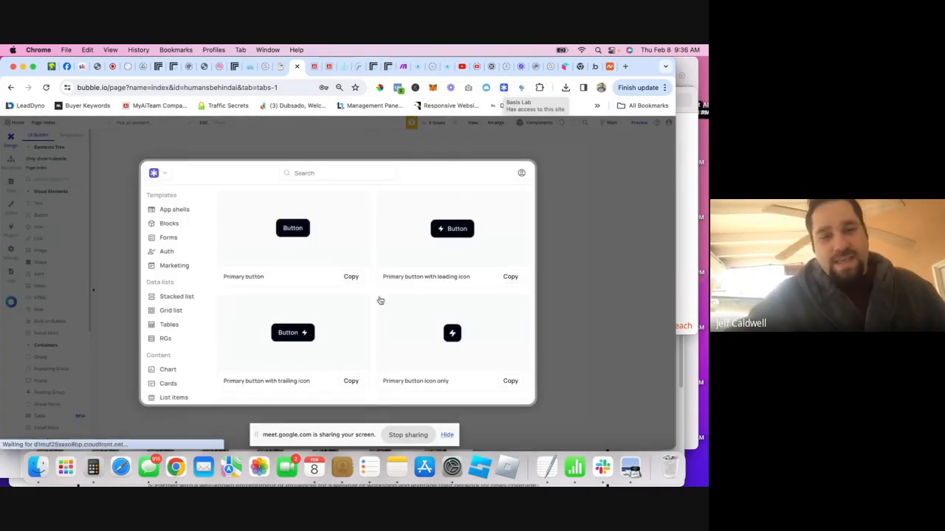
pyautogui.click(170, 210)
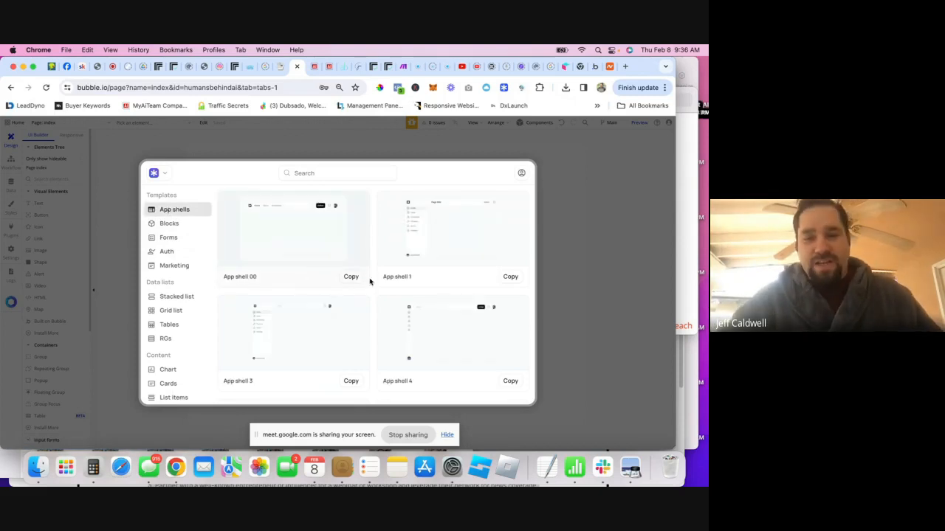
pyautogui.scroll(-3, 373, 273)
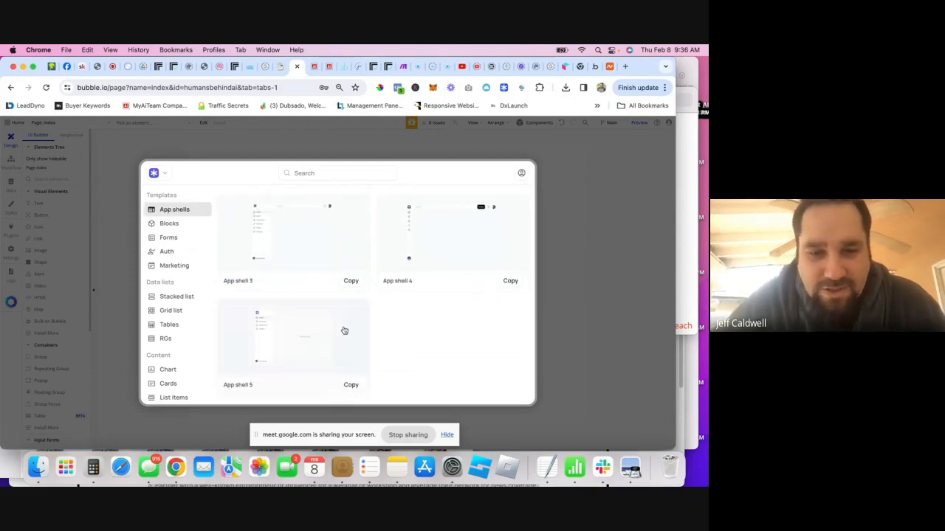
pyautogui.scroll(3, 364, 242)
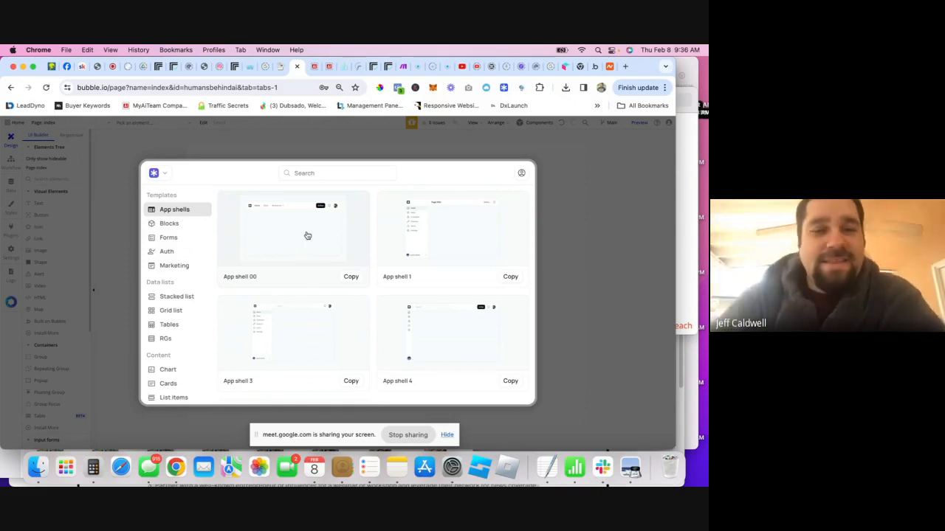
pyautogui.scroll(-3, 186, 295)
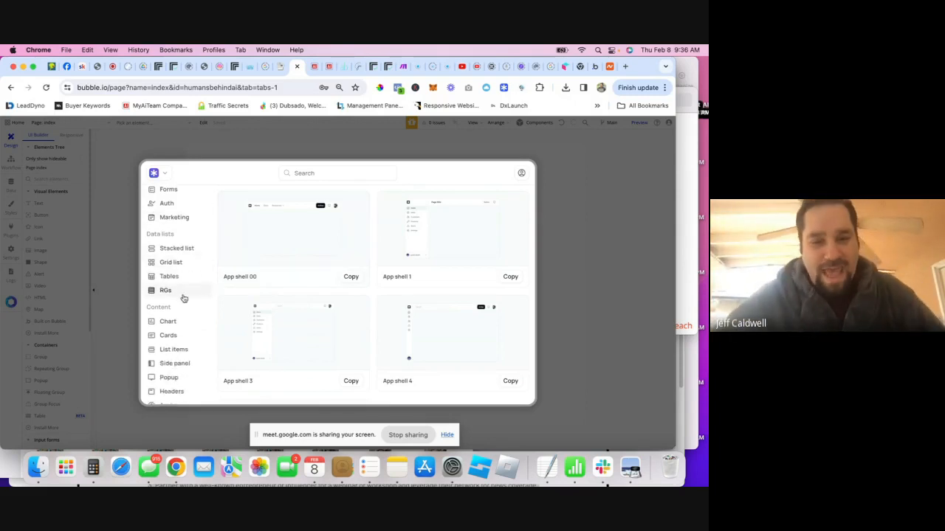
pyautogui.click(177, 355)
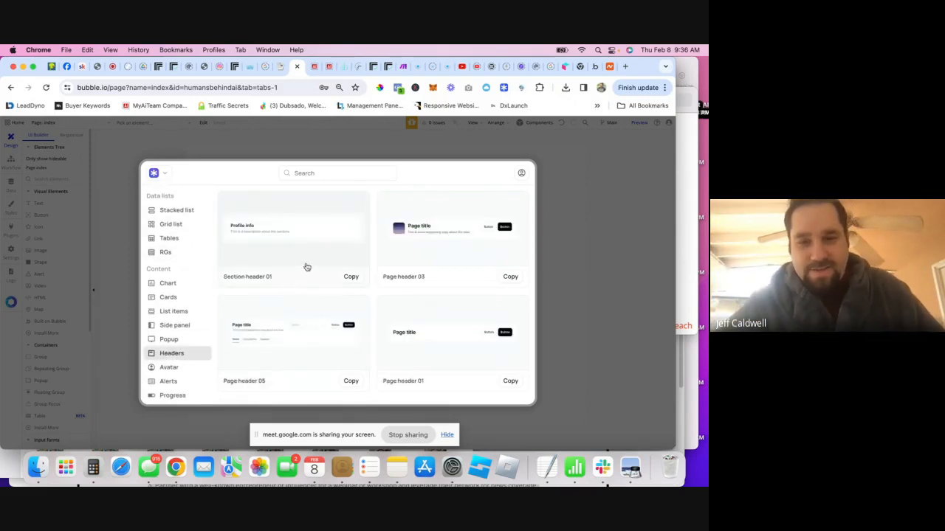
pyautogui.scroll(-5, 181, 332)
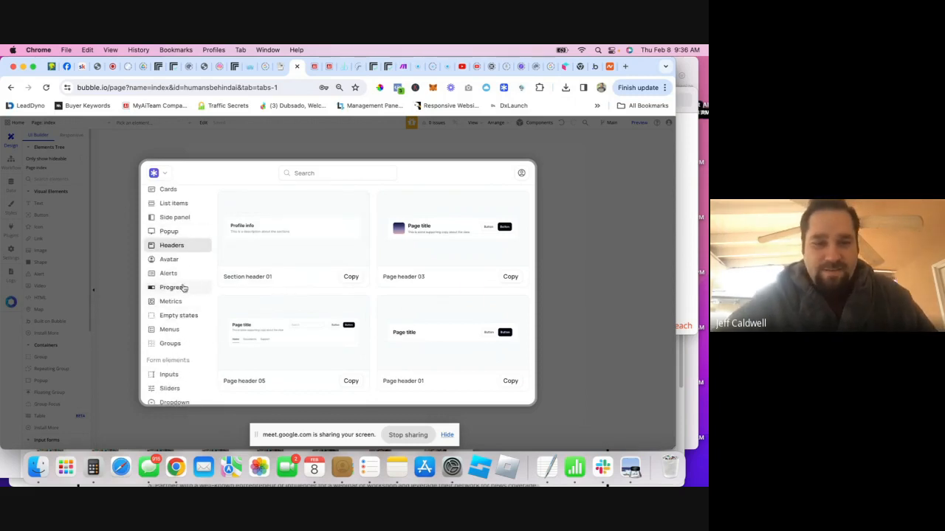
pyautogui.scroll(-6, 184, 285)
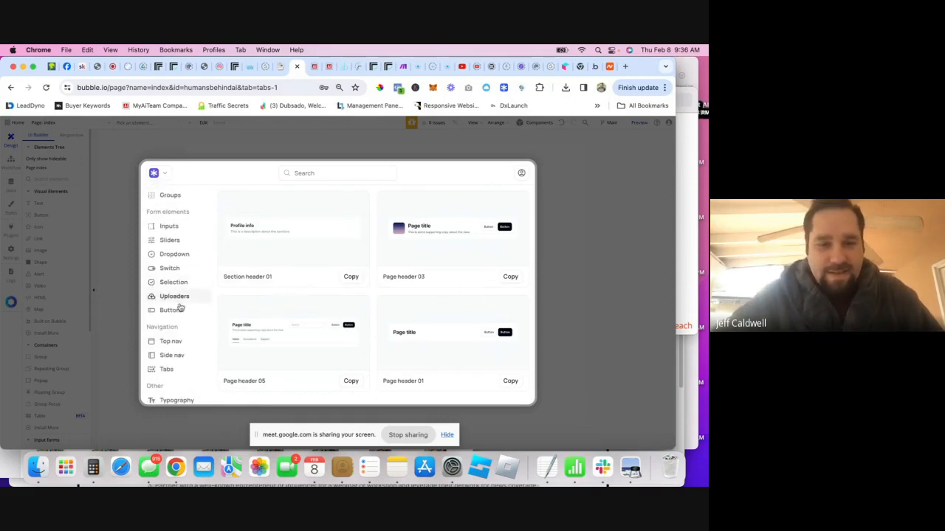
pyautogui.click(174, 342)
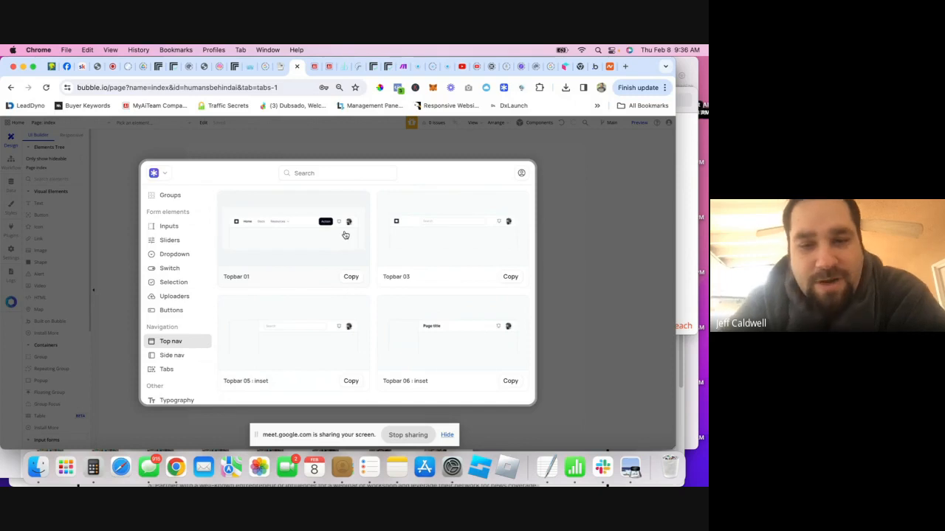
pyautogui.click(350, 279)
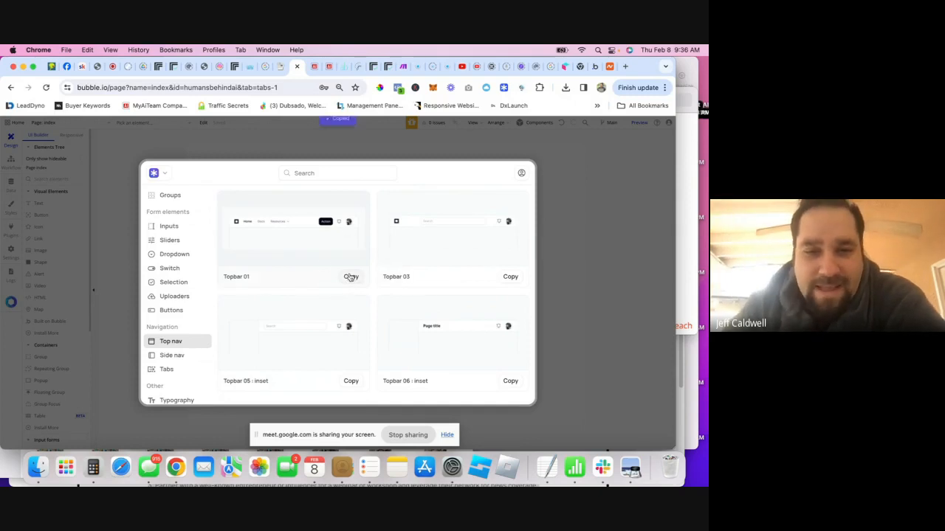
# - Paste the copied top bar onto the index page and preview the page
pyautogui.click(554, 209)
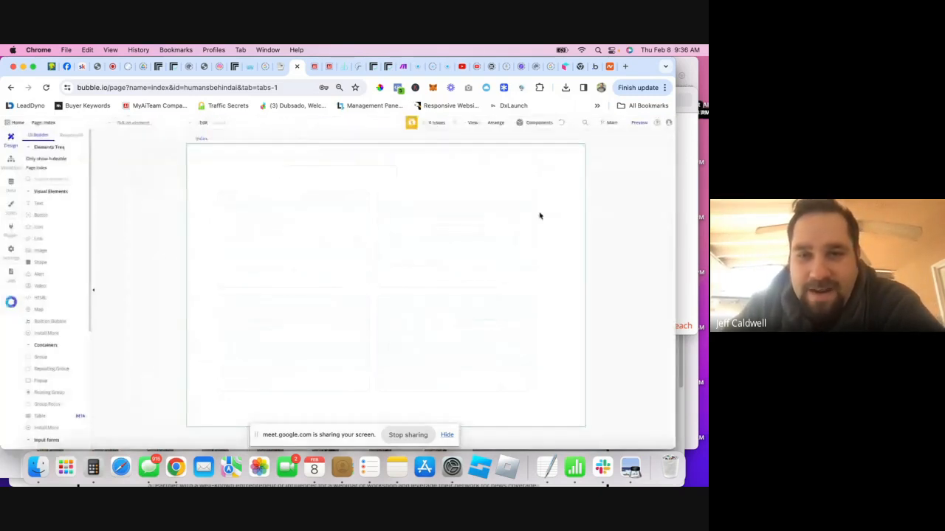
pyautogui.doubleClick(339, 223)
pyautogui.rightClick(340, 224)
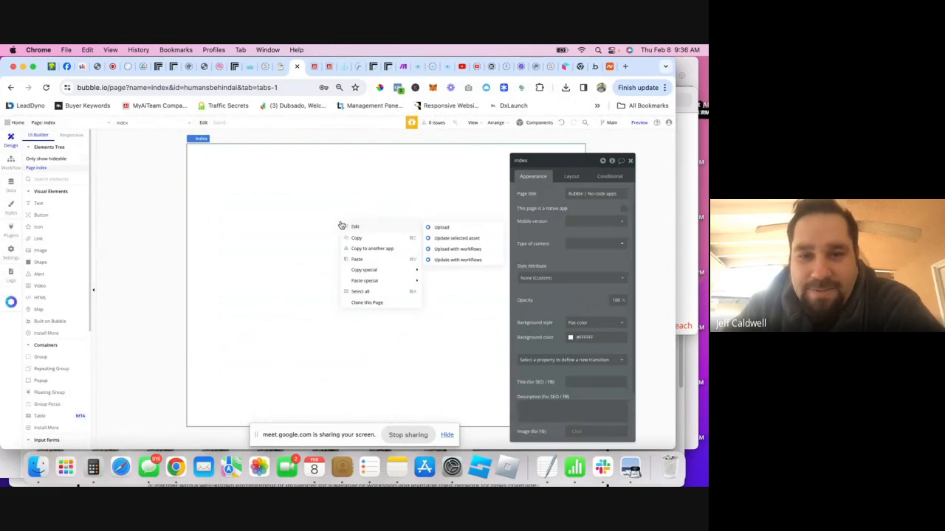
pyautogui.click(355, 259)
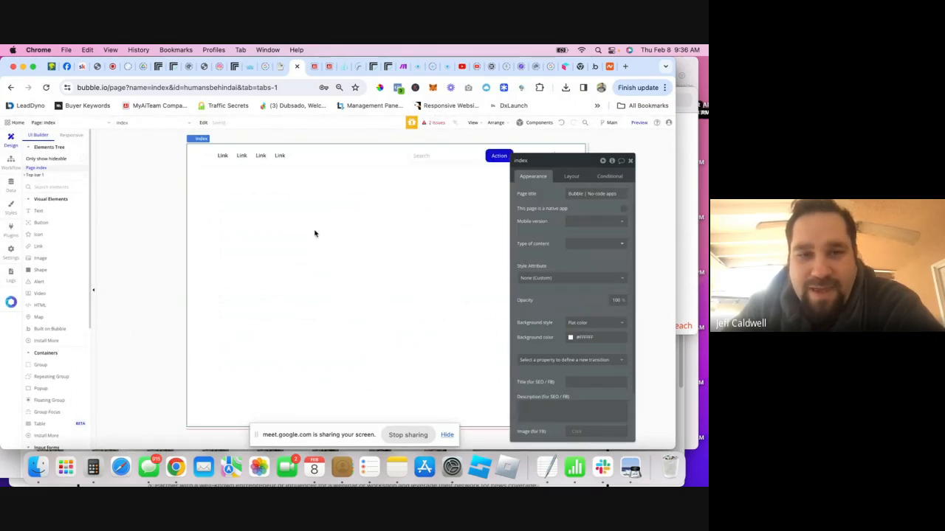
pyautogui.click(631, 161)
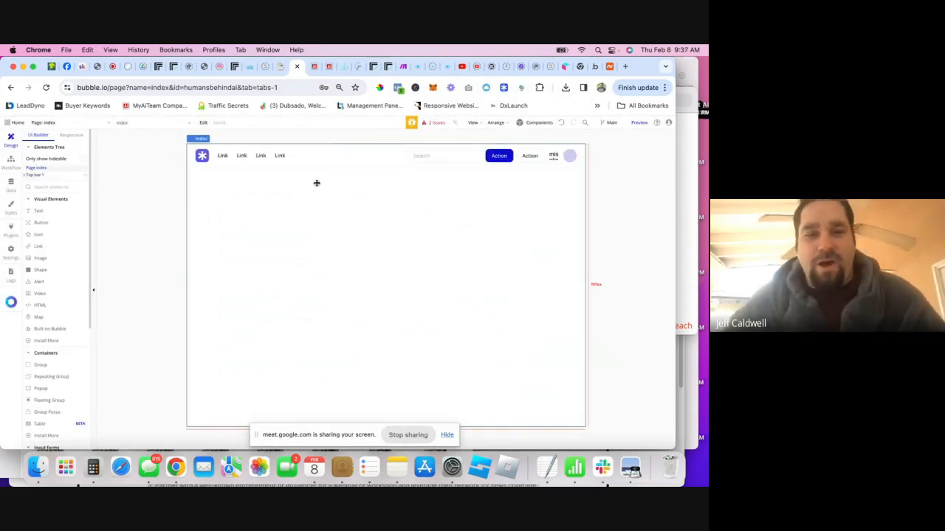
pyautogui.click(639, 123)
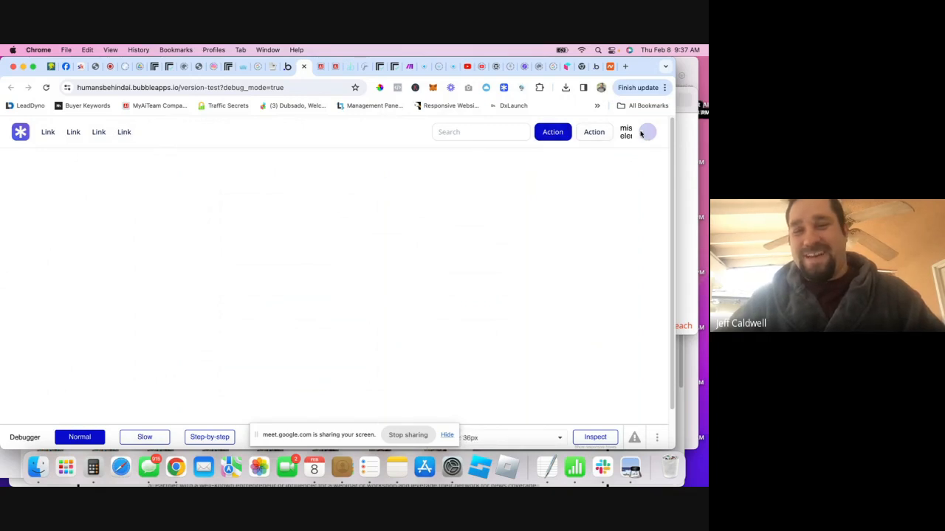
# - Try the preview's top-bar search field, then go back to the MyAiTeam Ai directory board
pyautogui.click(510, 133)
pyautogui.click(453, 193)
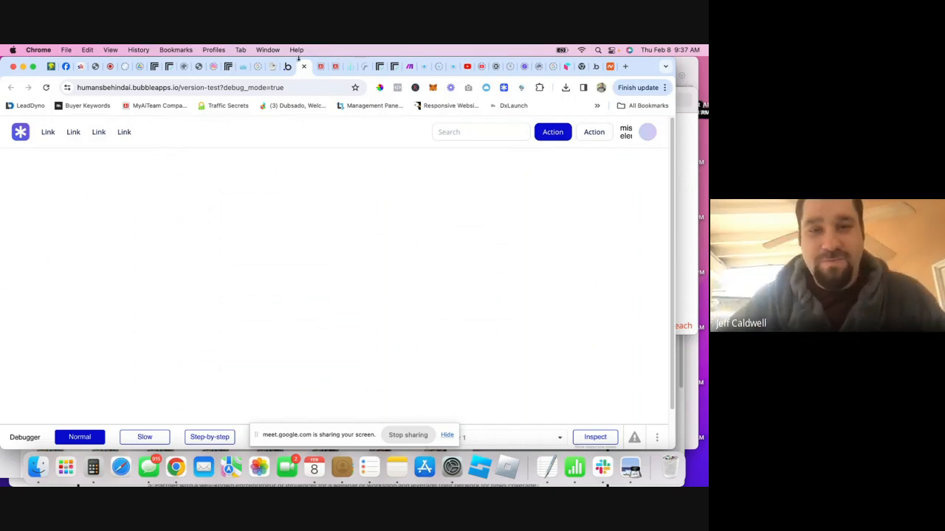
pyautogui.click(321, 67)
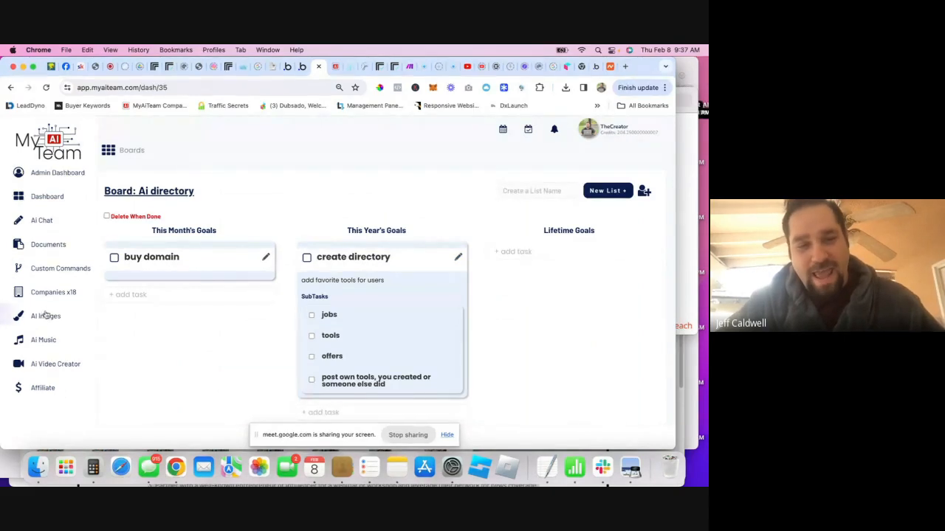
# - Open the Ai Artist prompt box in MyAiTeam, then move over to the Google Meet call
pyautogui.click(129, 247)
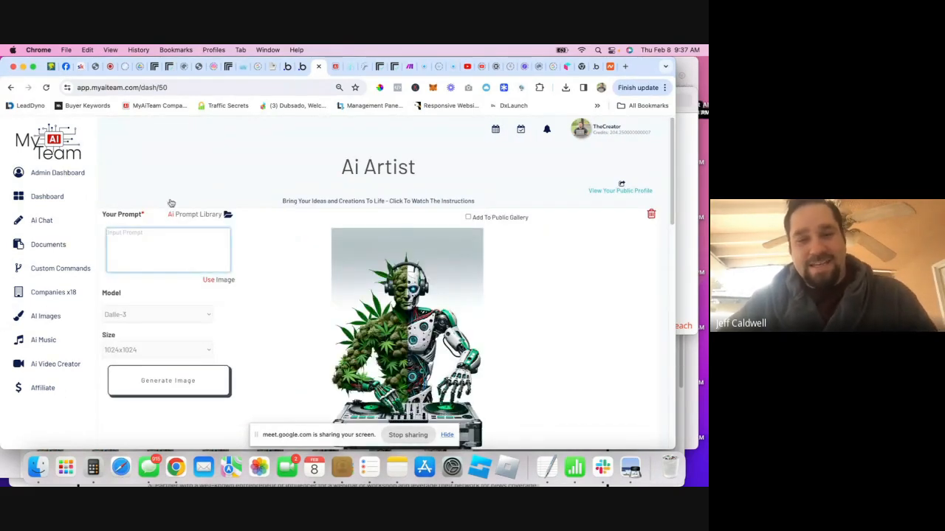
pyautogui.scroll(-1, 274, 177)
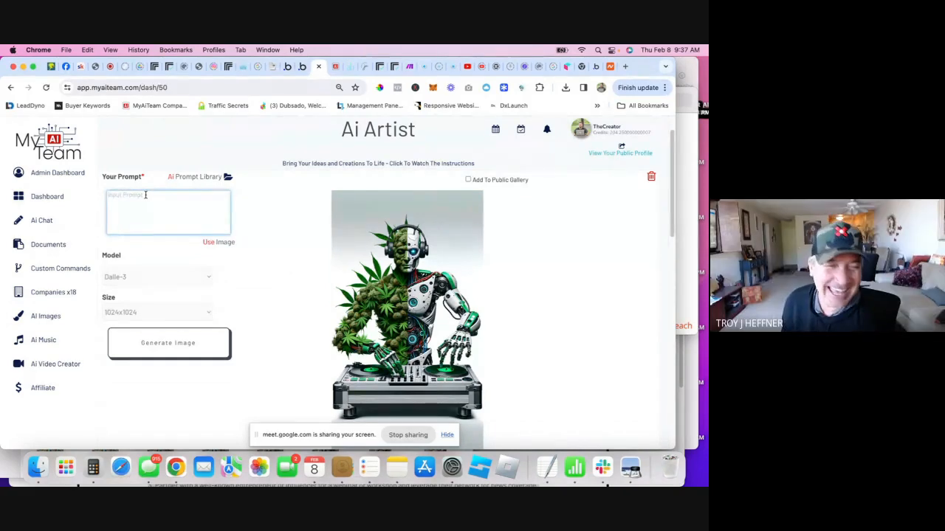
pyautogui.click(109, 66)
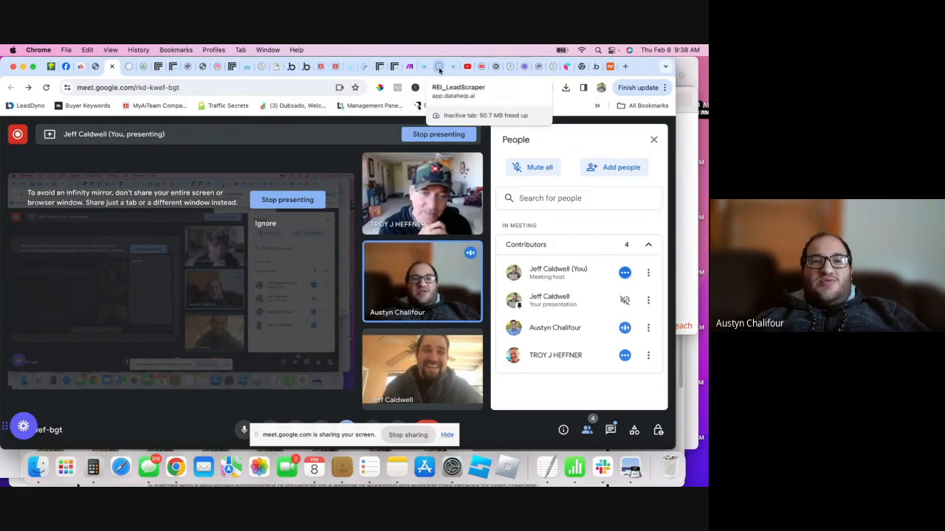
# - Go from the Bubble app preview back to the editor's index page with the new top bar
pyautogui.click(304, 68)
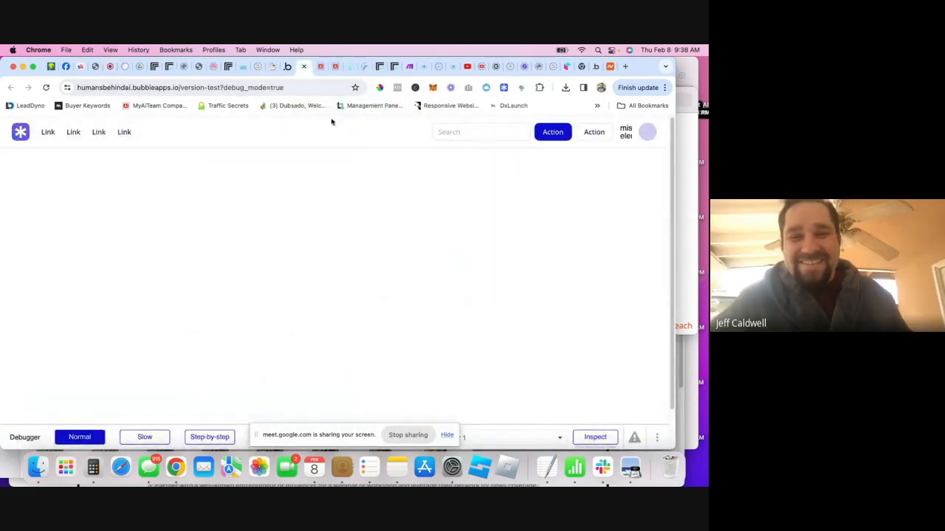
pyautogui.click(287, 68)
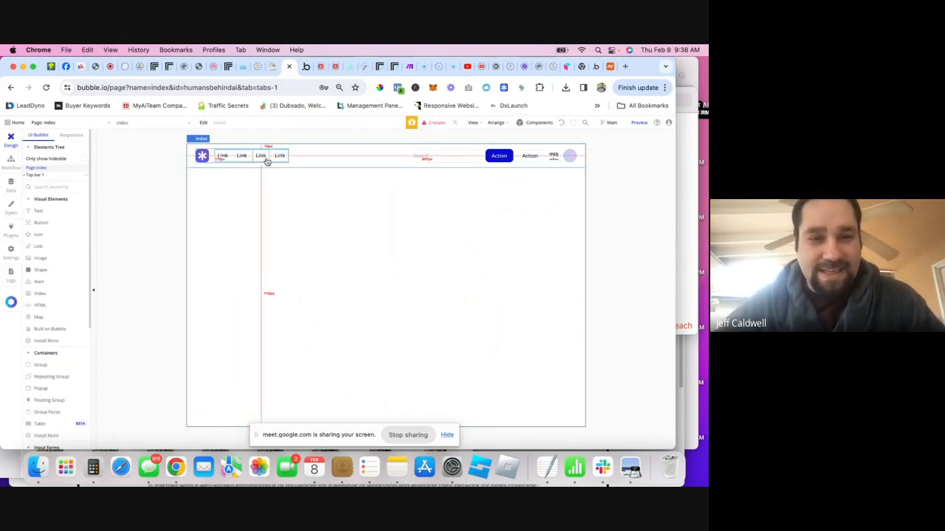
# - Change the first top-bar link's text to 'Home', then go to the MyAiTeam tab
pyautogui.doubleClick(223, 157)
pyautogui.doubleClick(530, 195)
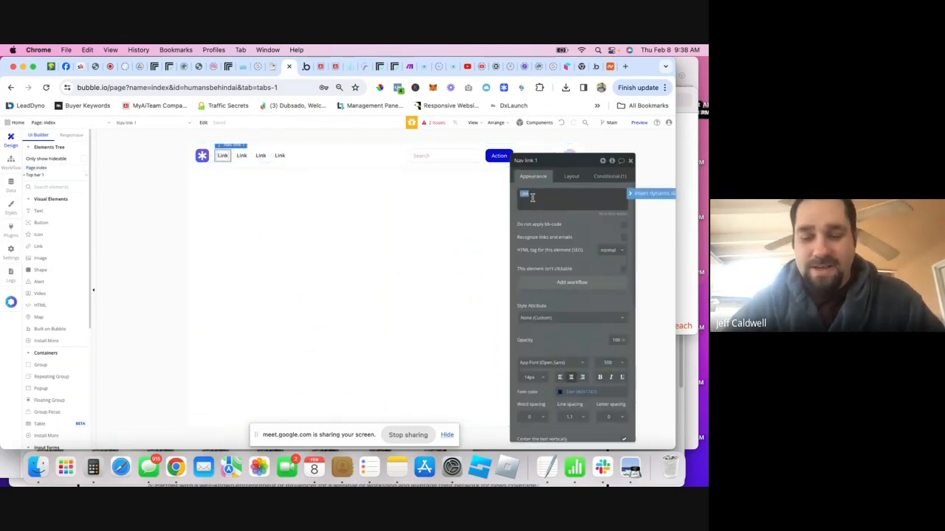
pyautogui.write('Home')
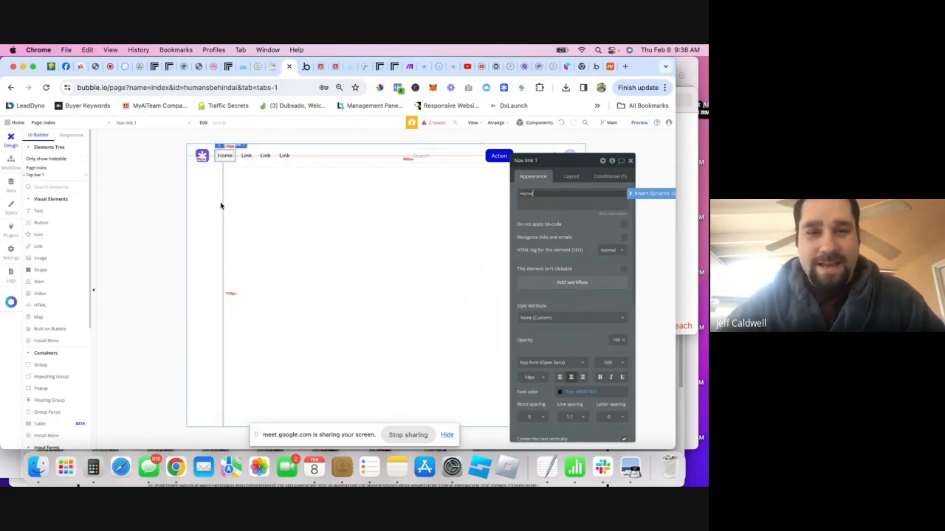
pyautogui.click(244, 161)
pyautogui.doubleClick(245, 156)
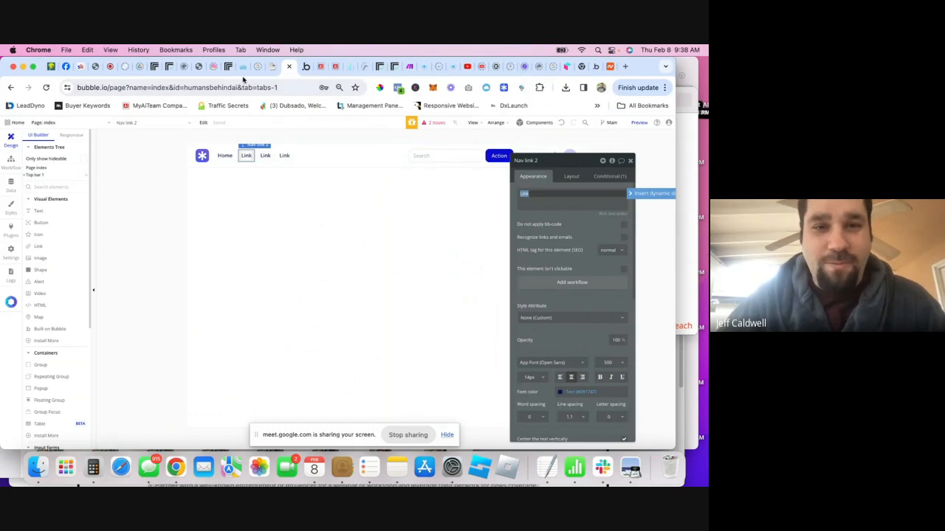
pyautogui.click(332, 68)
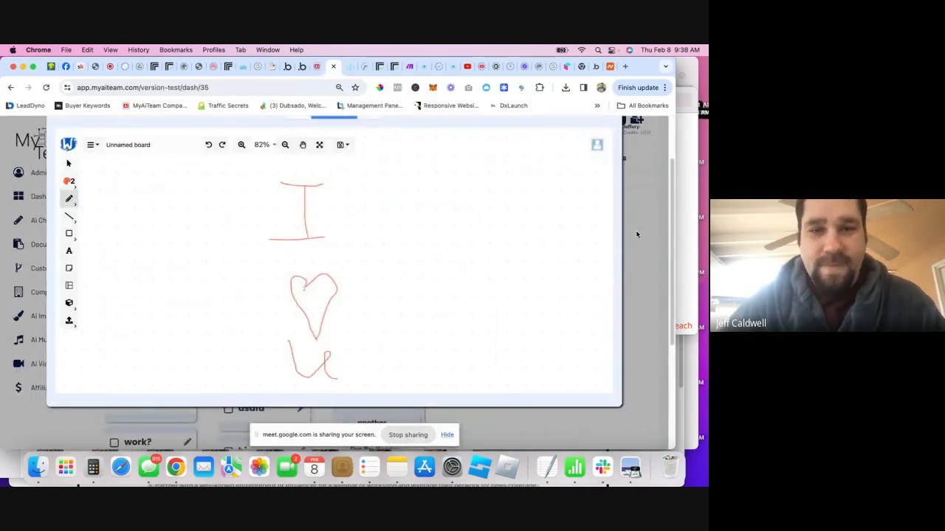
# - Close the whiteboard, open the Ai directory board from the dashboard, then return to the debug preview
pyautogui.click(637, 234)
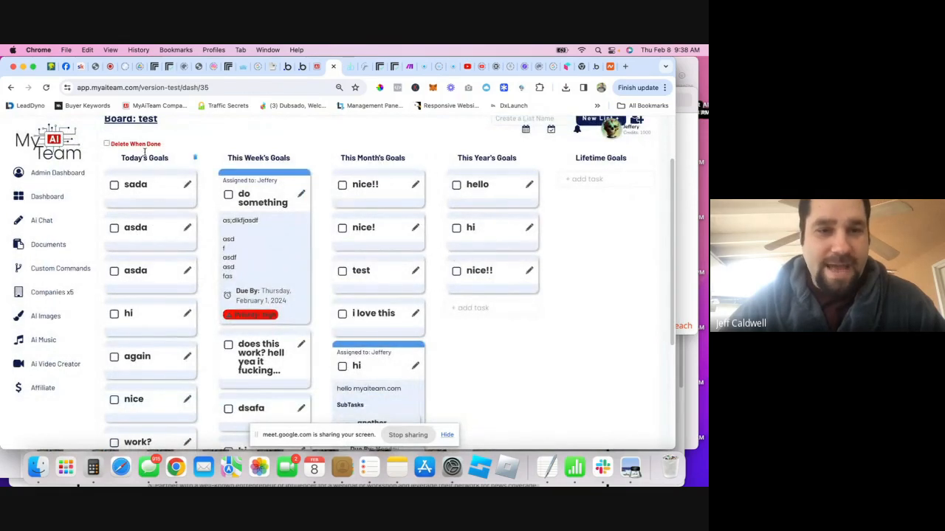
pyautogui.click(317, 66)
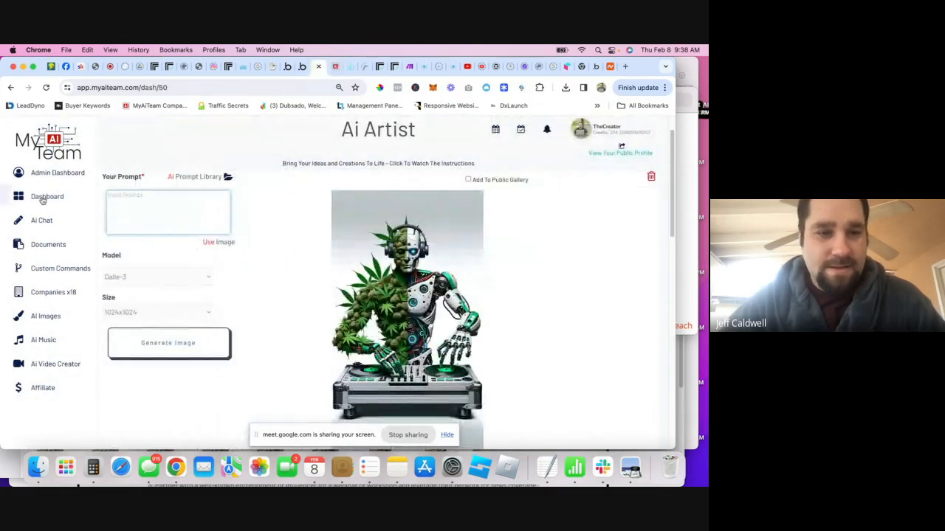
pyautogui.click(521, 130)
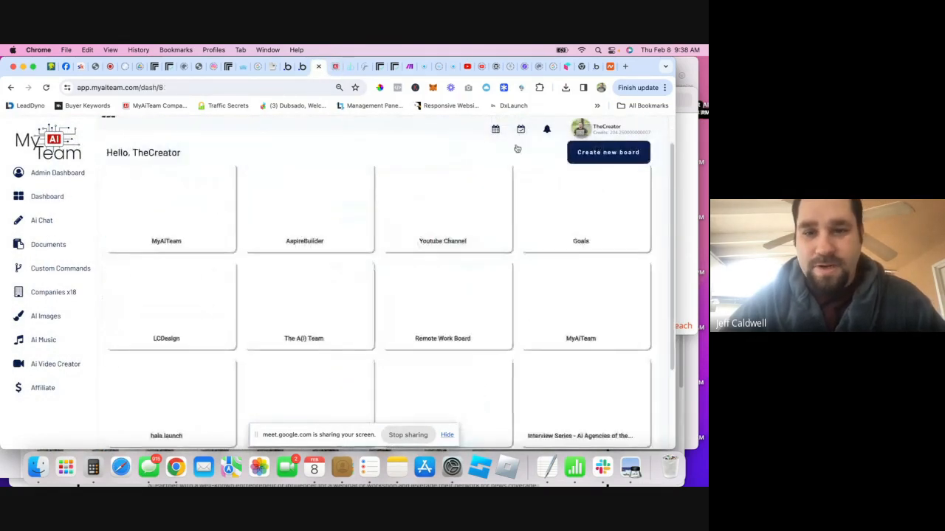
pyautogui.scroll(-3, 456, 355)
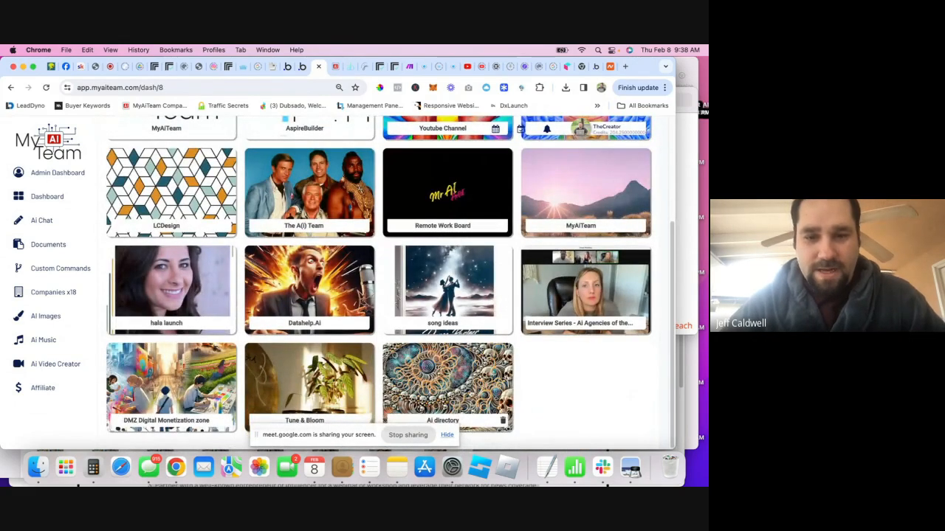
pyautogui.click(466, 421)
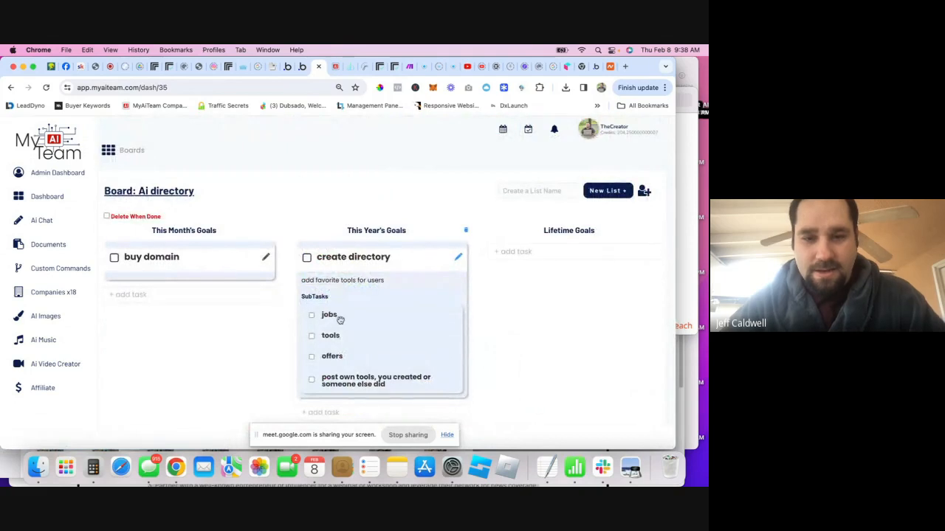
pyautogui.click(333, 67)
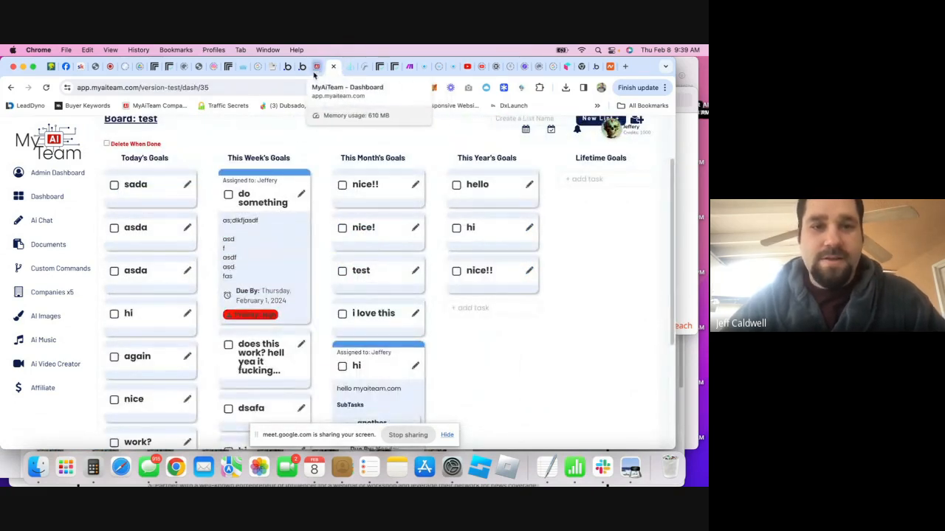
pyautogui.click(289, 67)
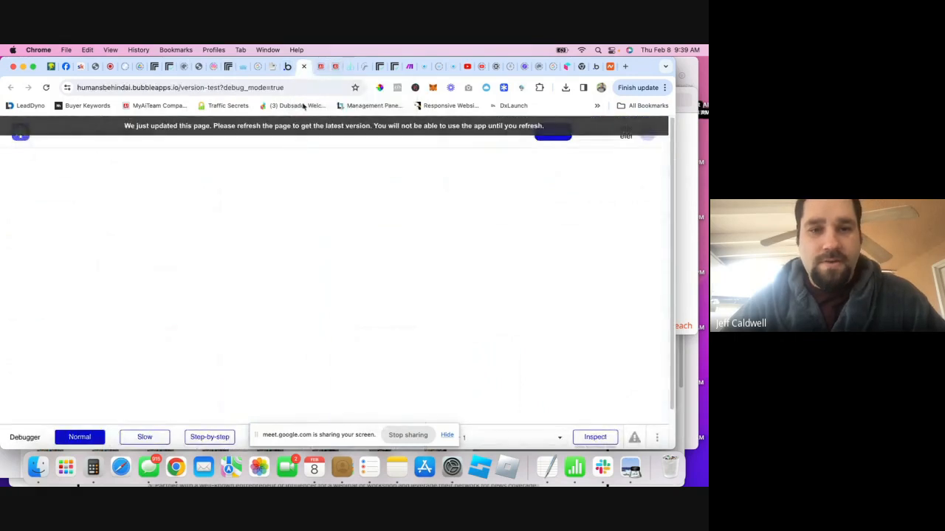
# - Rename the second and third top-bar links to 'Tools' and 'Jobs'
pyautogui.click(287, 66)
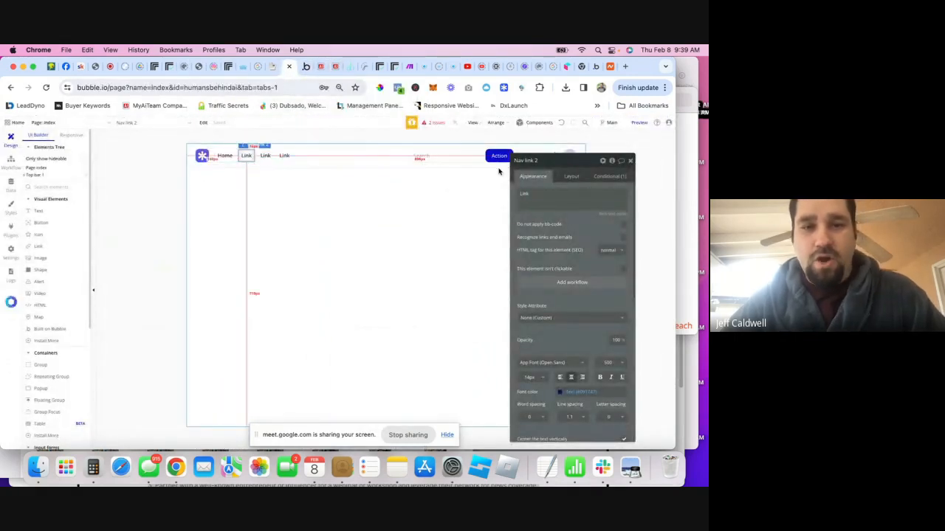
pyautogui.doubleClick(545, 194)
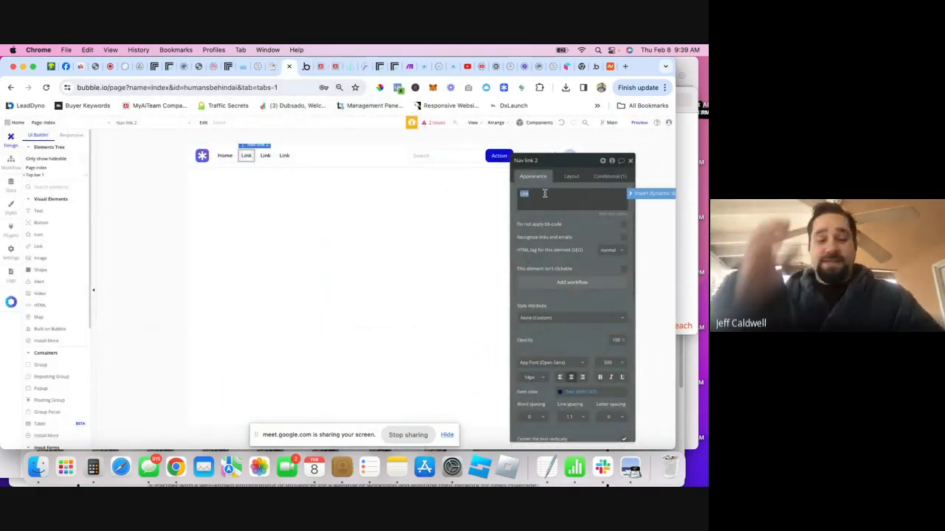
pyautogui.write('Tools')
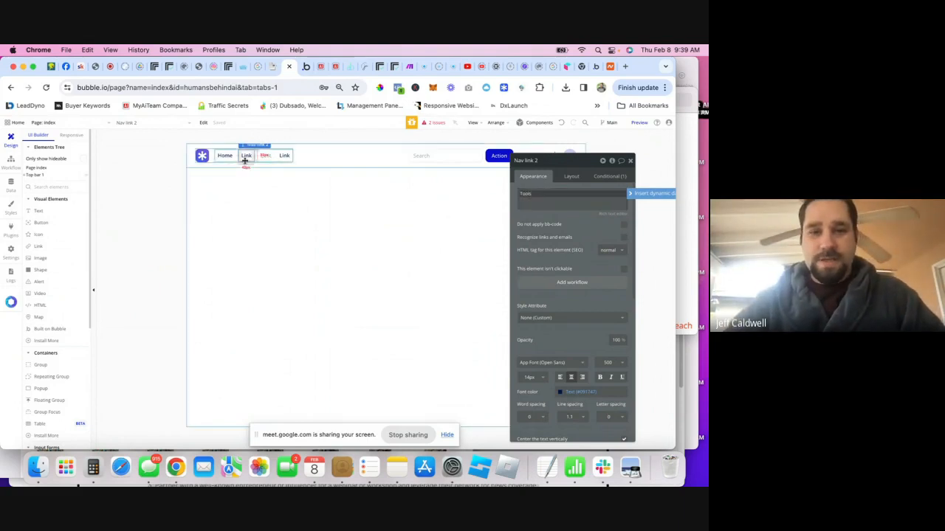
pyautogui.click(271, 161)
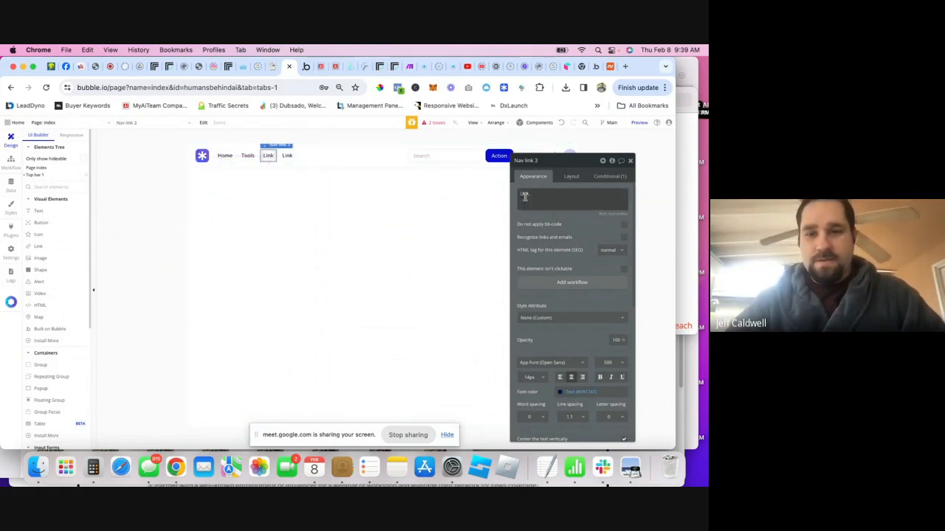
pyautogui.doubleClick(567, 191)
pyautogui.write('Jobs')
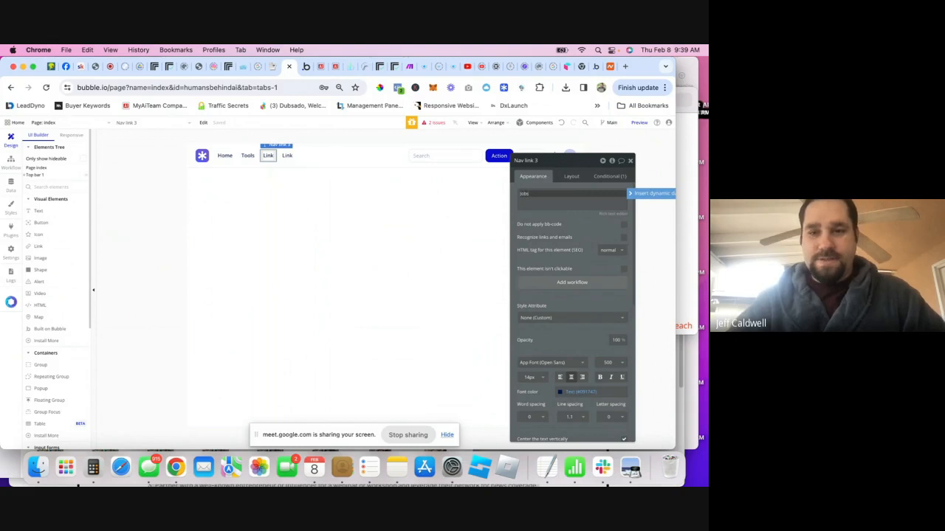
# - Rename the fourth link to 'Offers' and preview the updated index page
pyautogui.click(285, 155)
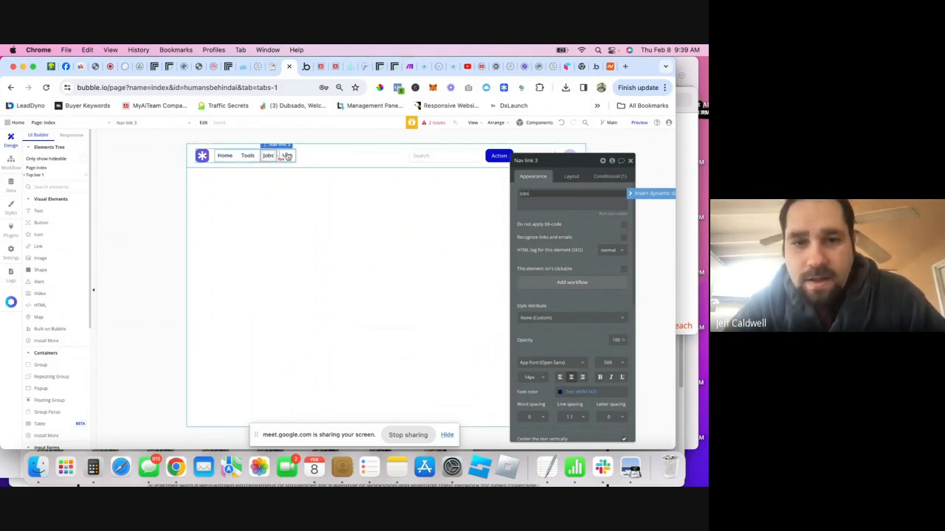
pyautogui.doubleClick(560, 198)
pyautogui.write('Offers')
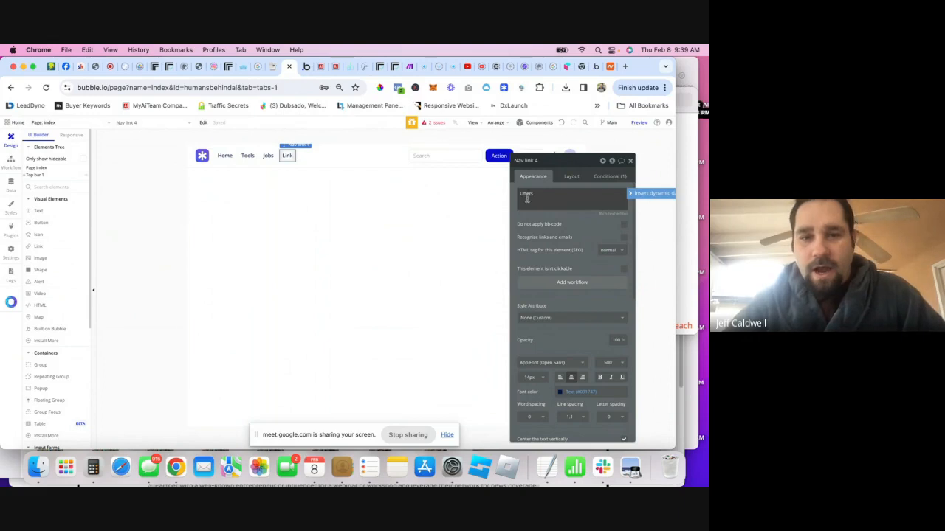
pyautogui.click(365, 219)
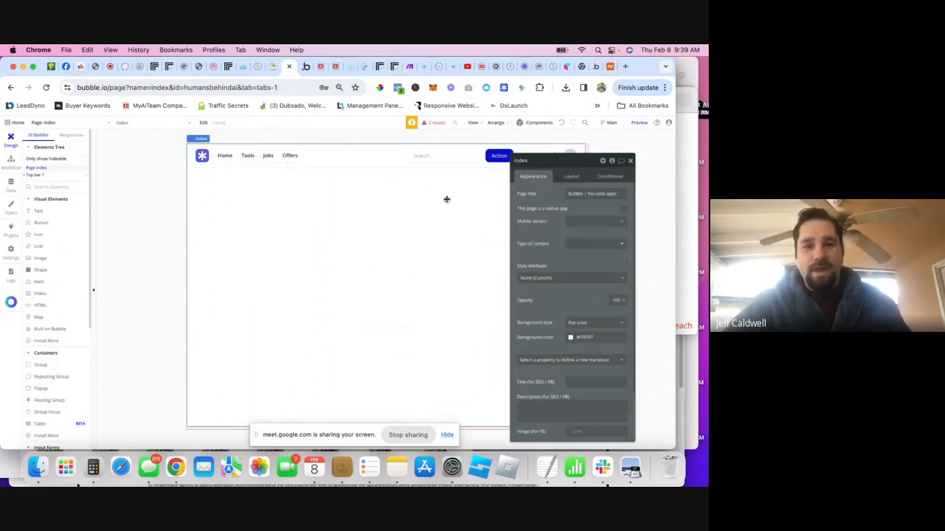
pyautogui.click(629, 160)
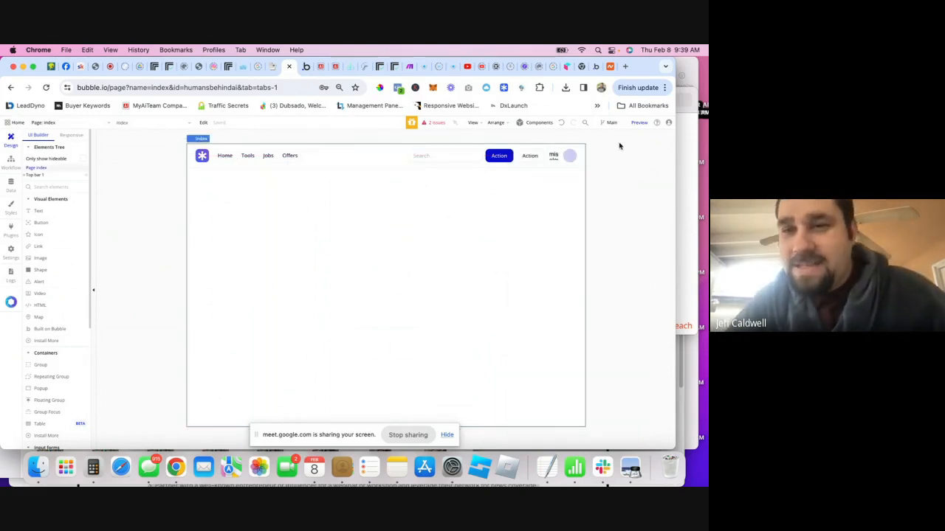
pyautogui.click(639, 123)
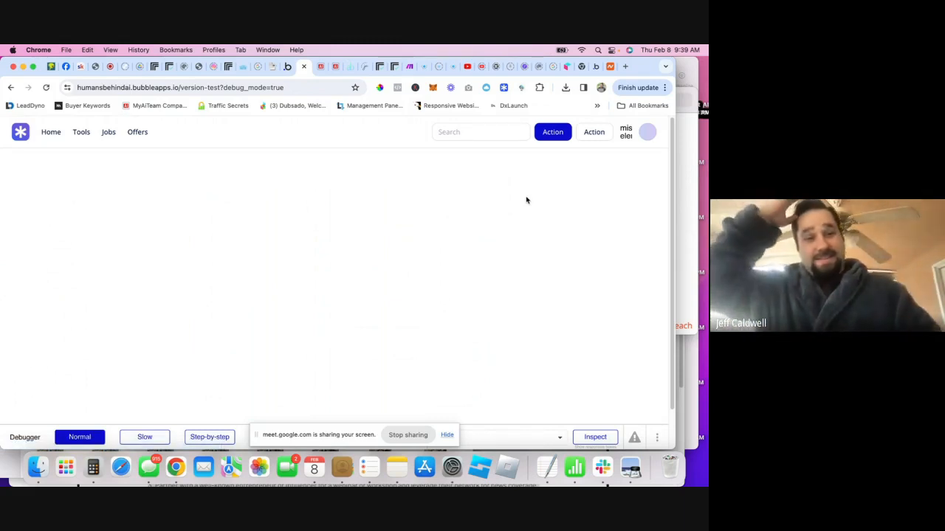
# - Open MyAiTeam's Ai Artist image generator from the Ai directory board
pyautogui.click(333, 67)
pyautogui.click(316, 68)
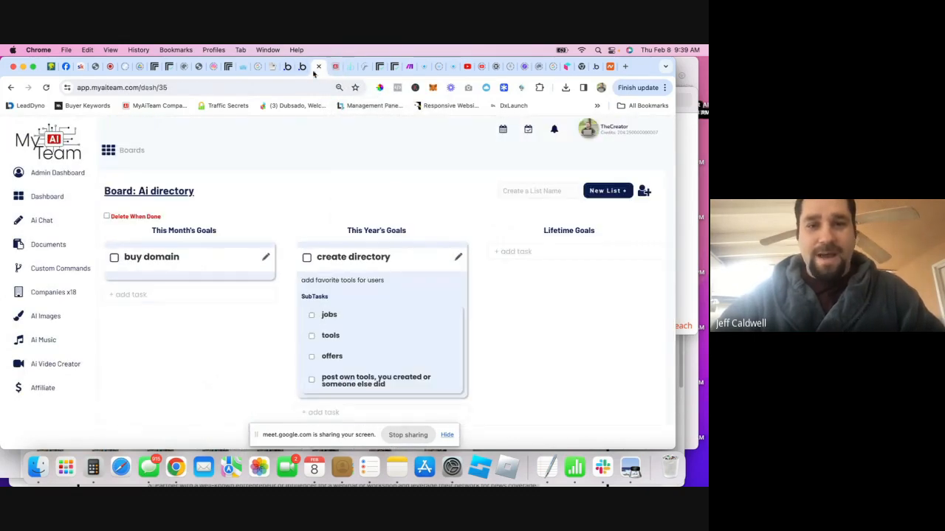
pyautogui.click(61, 311)
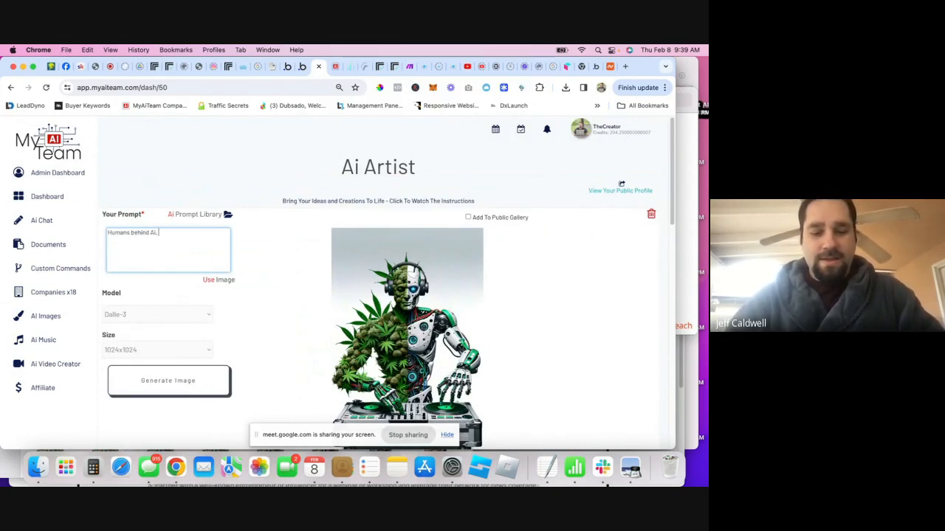
# - Generate a super simple 'Humans behind AI' logo icon and font on a white background
pyautogui.write('Super simple logo icon and font')
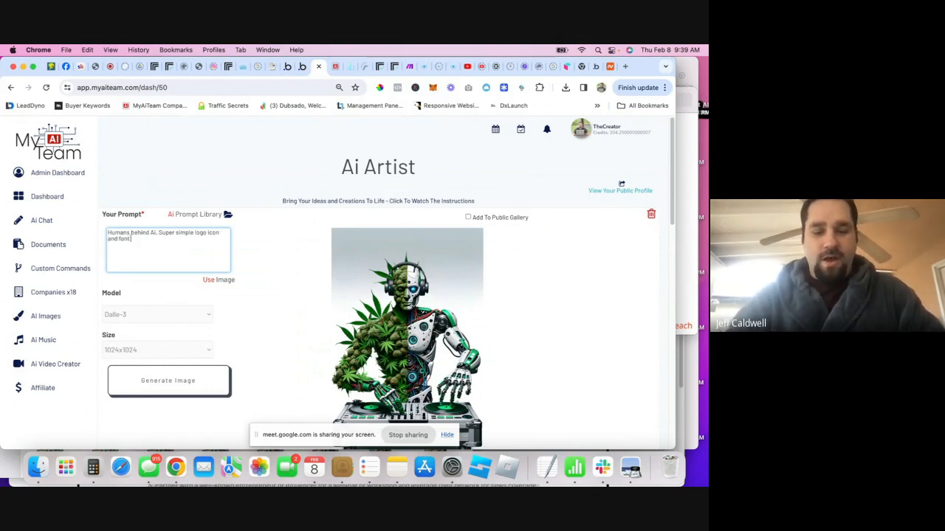
pyautogui.write('ckground')
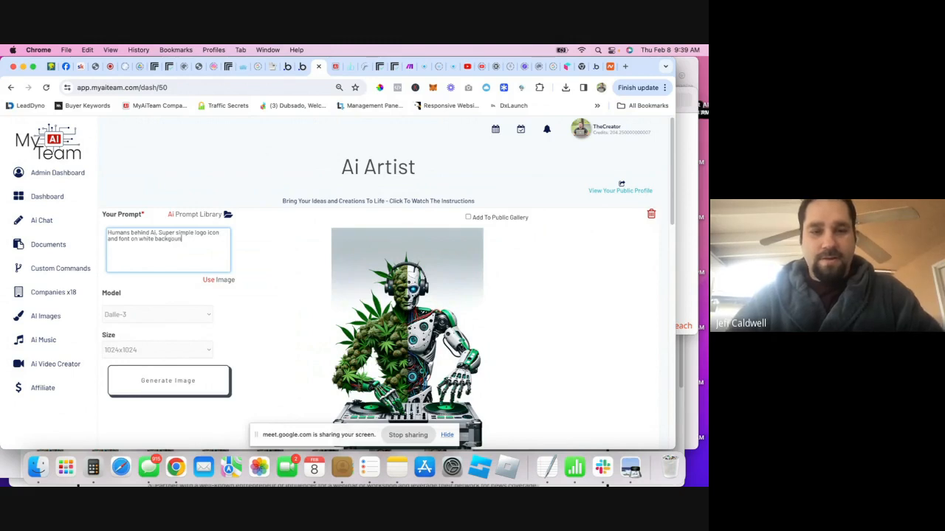
pyautogui.click(168, 383)
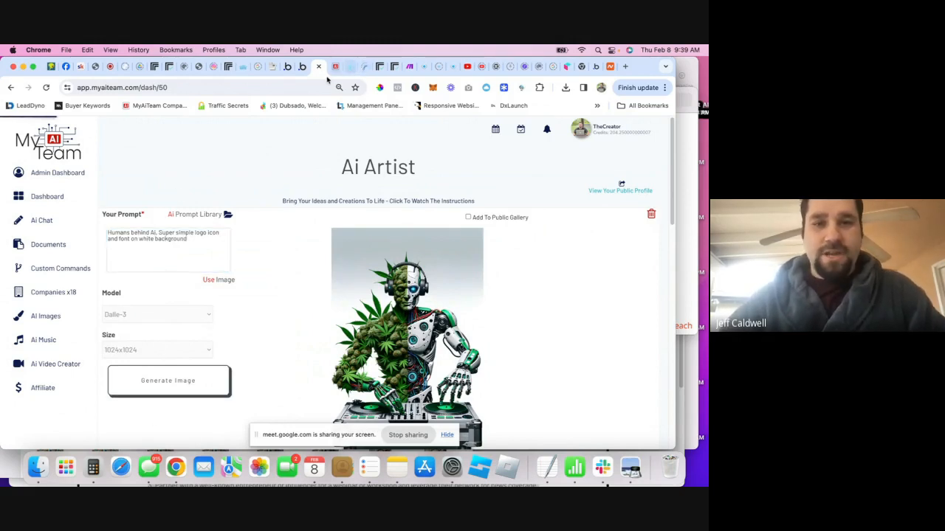
pyautogui.click(302, 67)
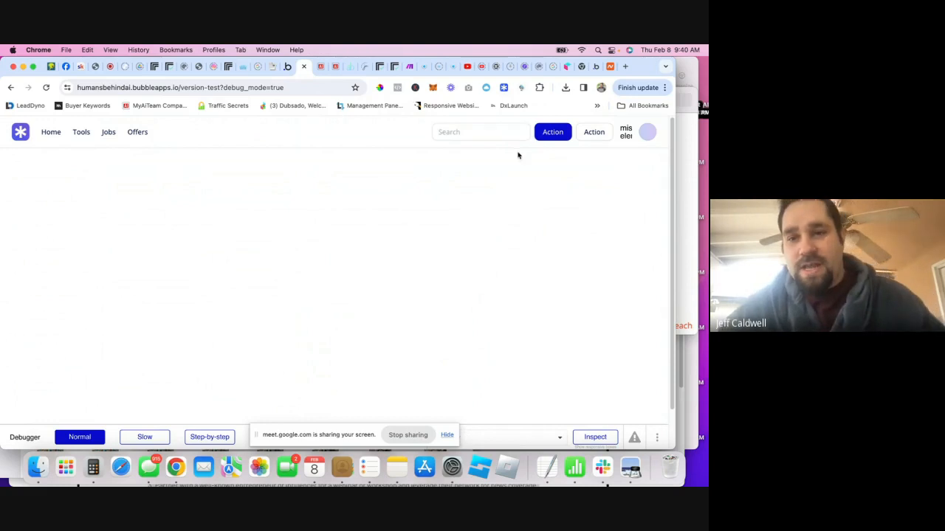
# - Relabel the header's Action button to 'Add New Listing'
pyautogui.click(546, 138)
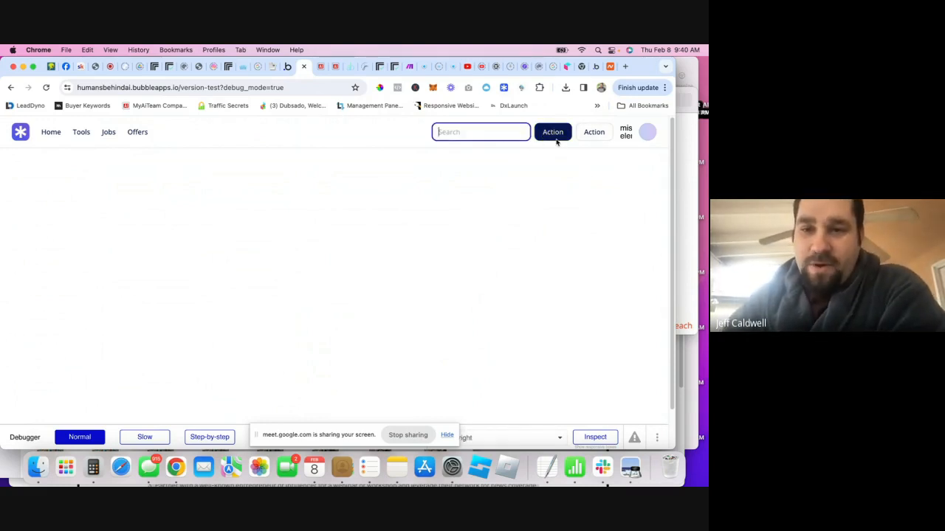
pyautogui.click(557, 140)
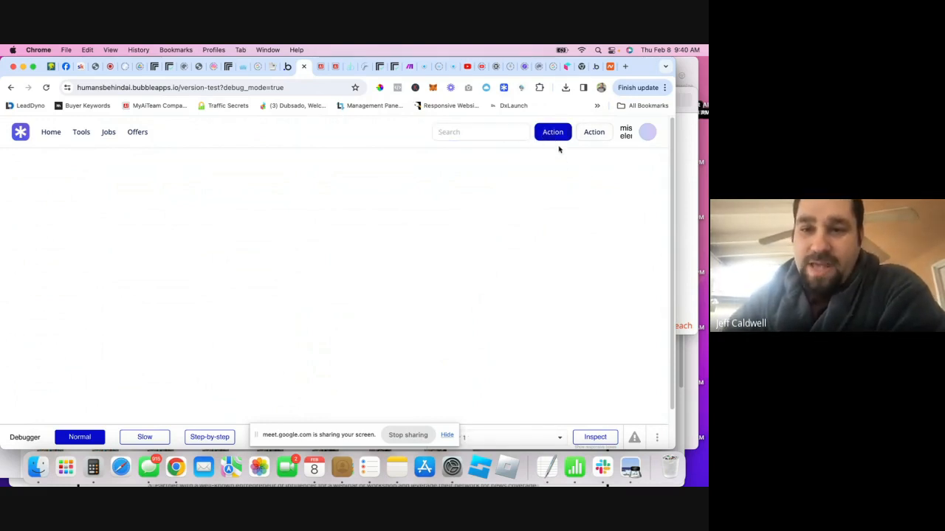
pyautogui.click(287, 66)
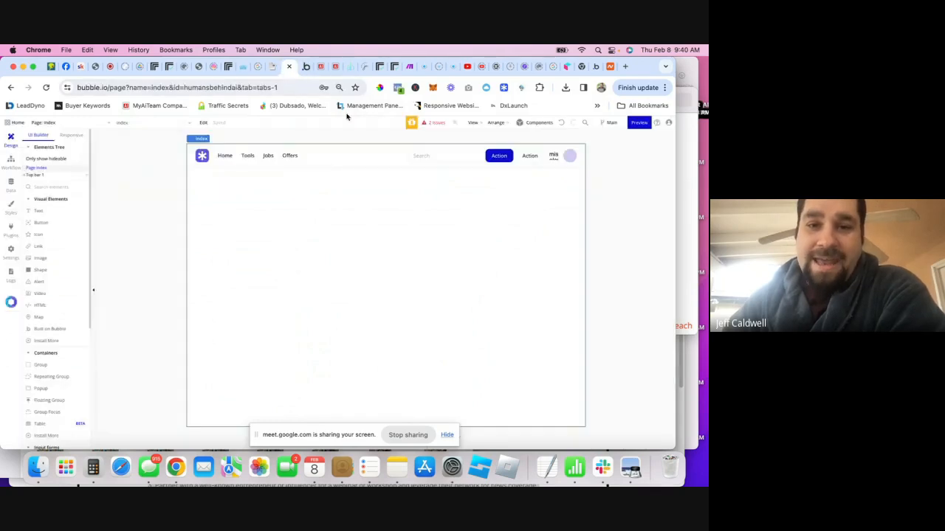
pyautogui.doubleClick(501, 157)
pyautogui.tripleClick(557, 195)
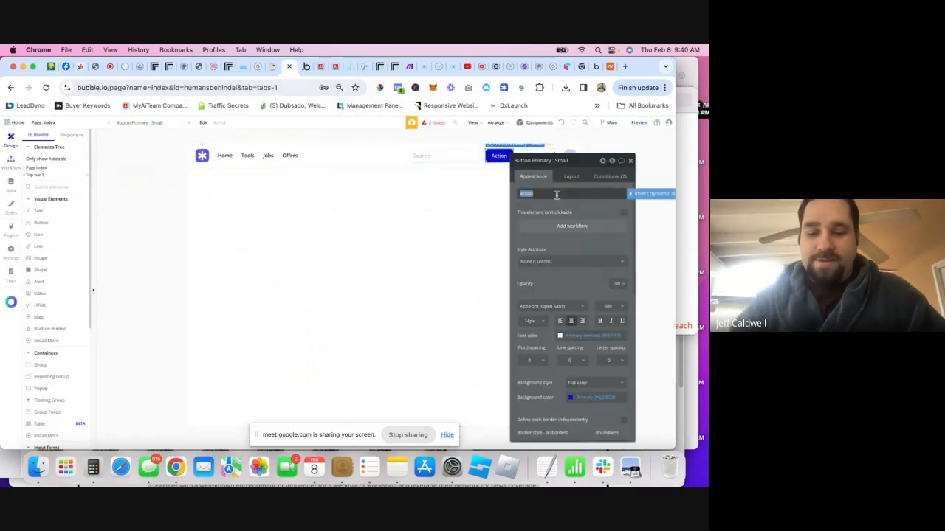
pyautogui.write('Add New')
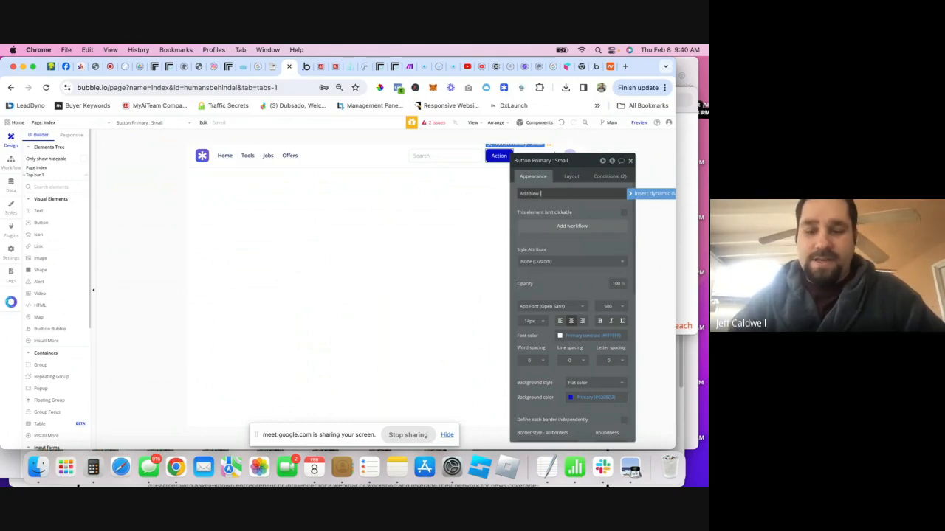
pyautogui.write(' Listing')
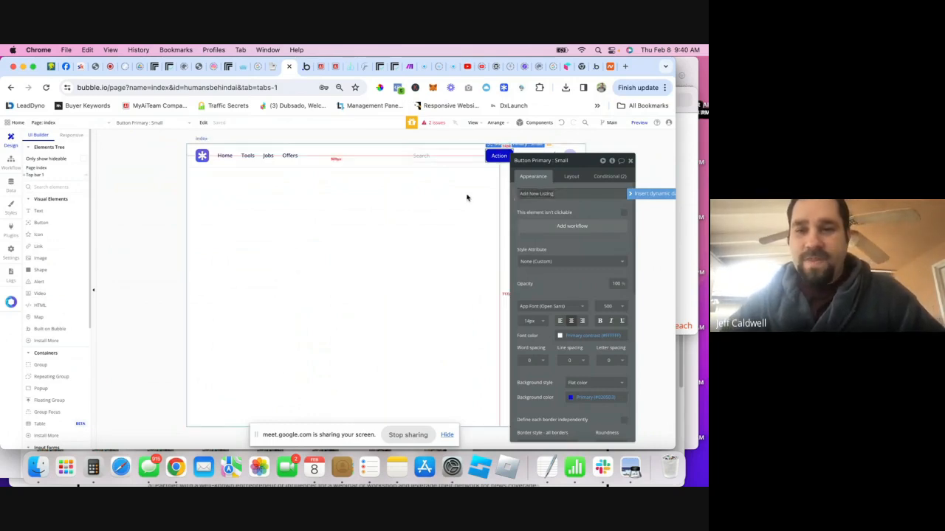
pyautogui.click(466, 196)
# - Delete the outlined Action button from the header and reload the preview to check it
pyautogui.click(530, 154)
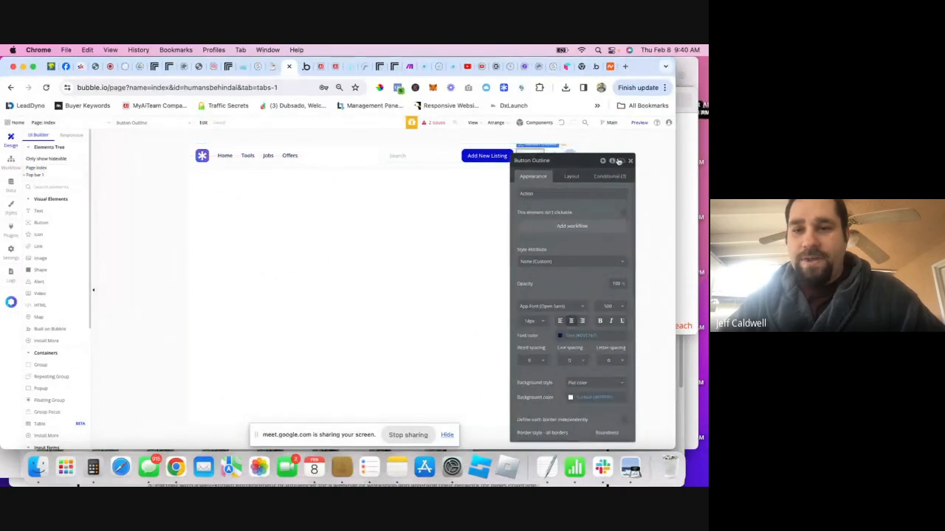
pyautogui.click(629, 161)
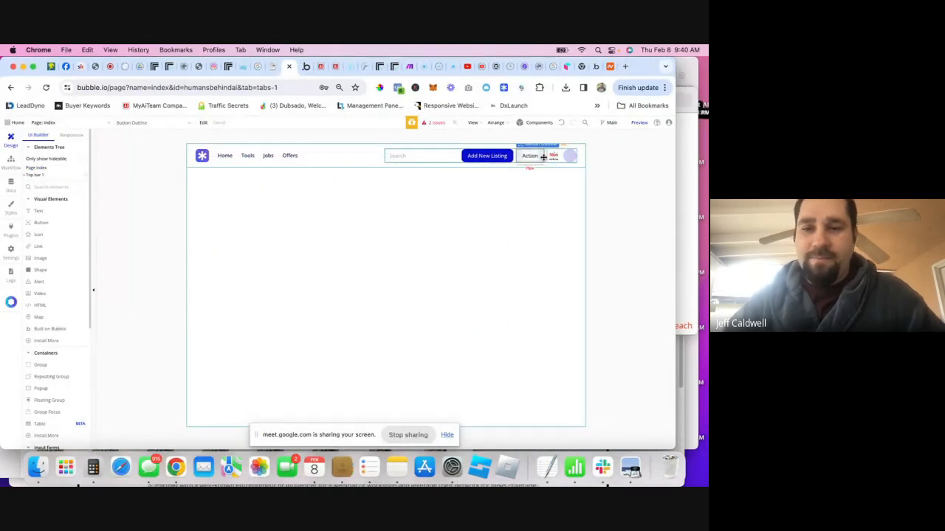
pyautogui.click(501, 208)
pyautogui.click(530, 154)
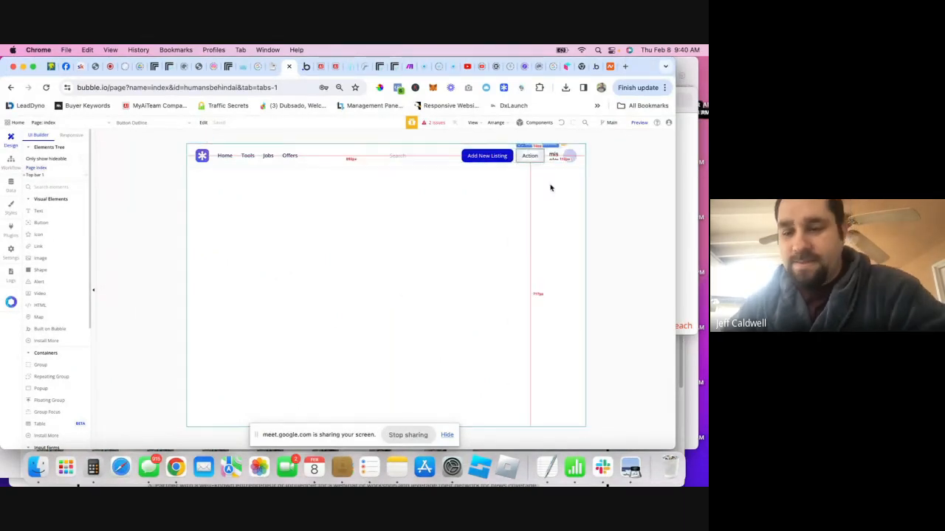
pyautogui.press('Delete')
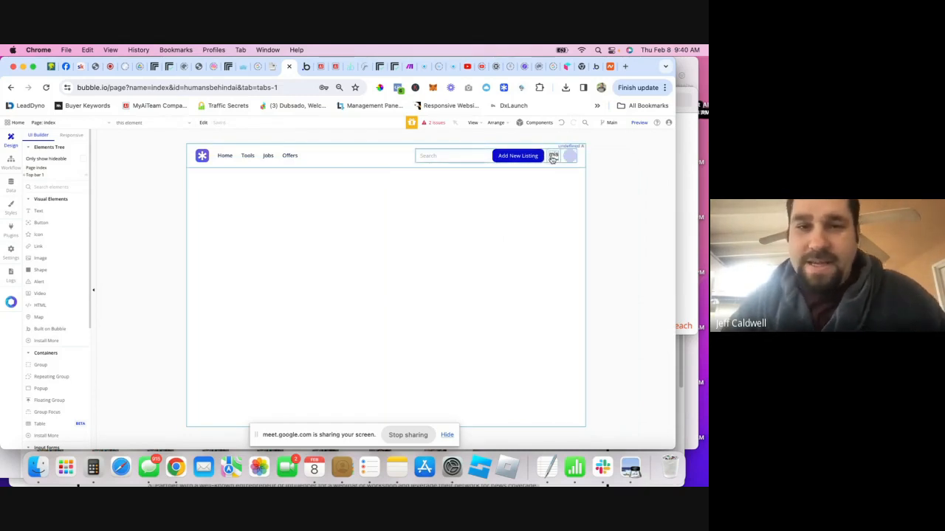
pyautogui.click(305, 67)
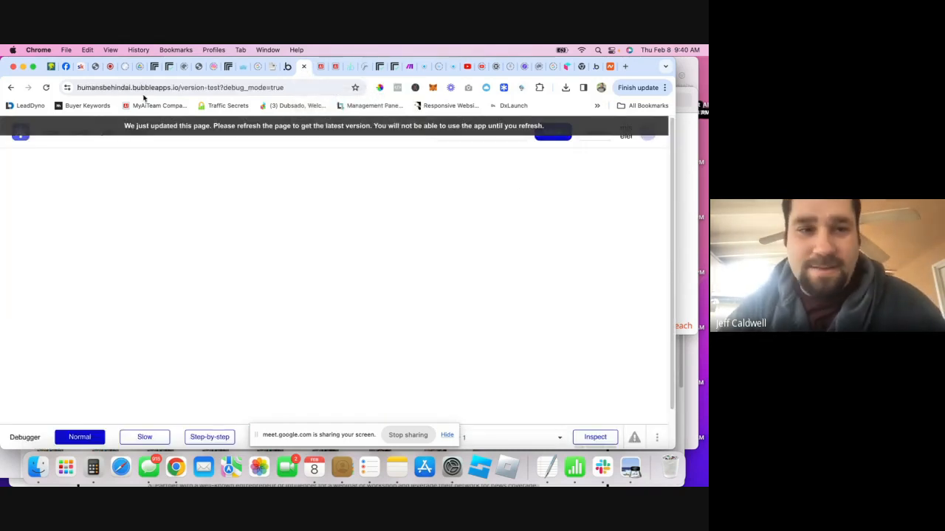
pyautogui.press('super+r')
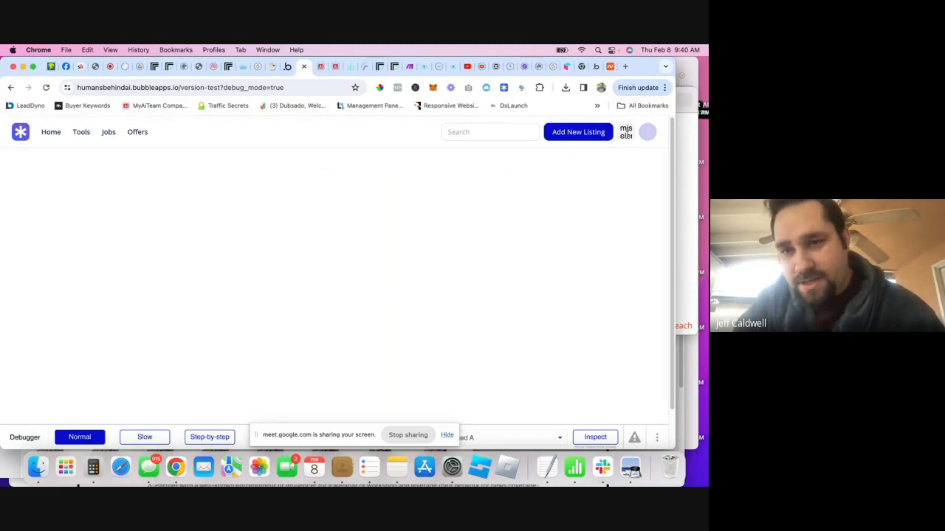
# - Select the header's right-side group containing the avatar
pyautogui.click(287, 66)
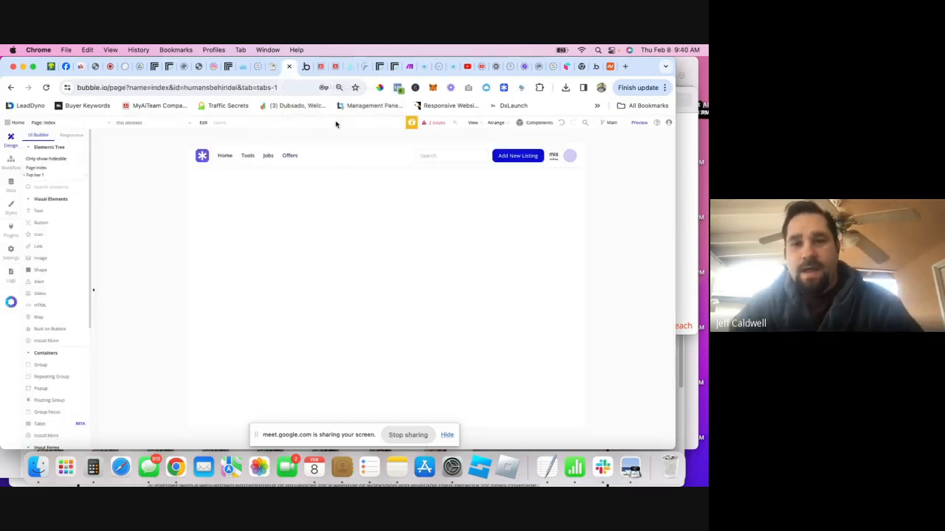
pyautogui.click(571, 157)
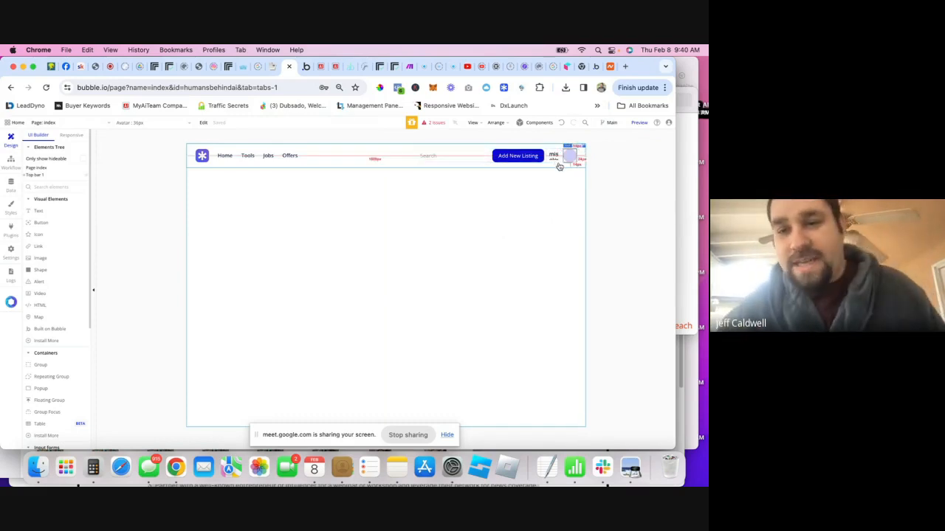
pyautogui.click(560, 160)
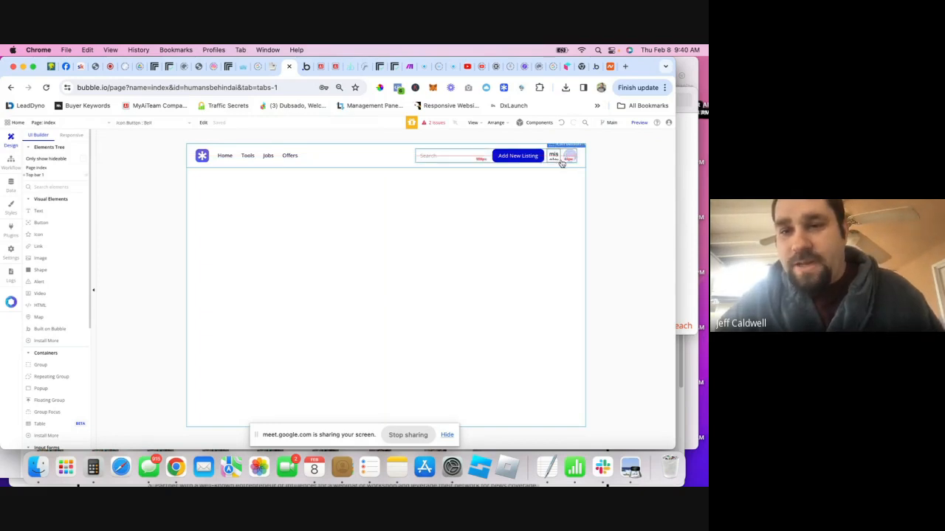
pyautogui.rightClick(555, 158)
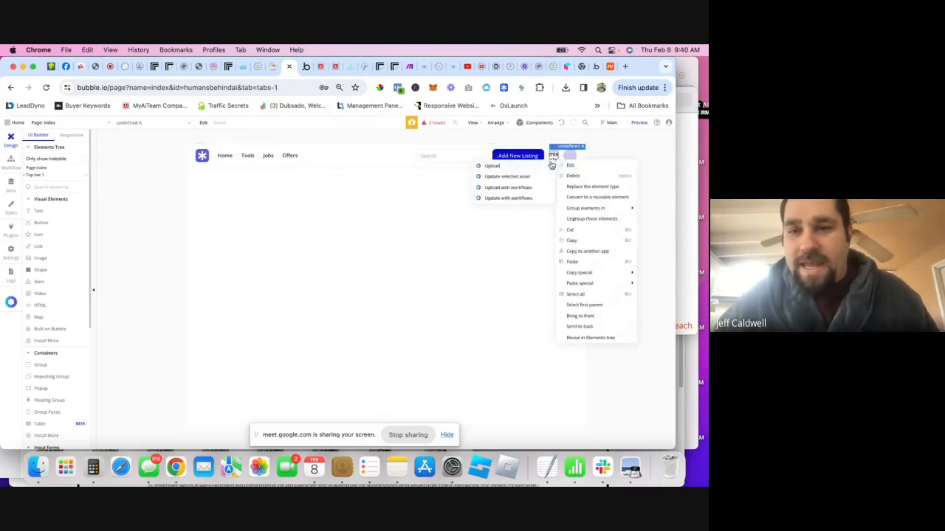
pyautogui.click(609, 146)
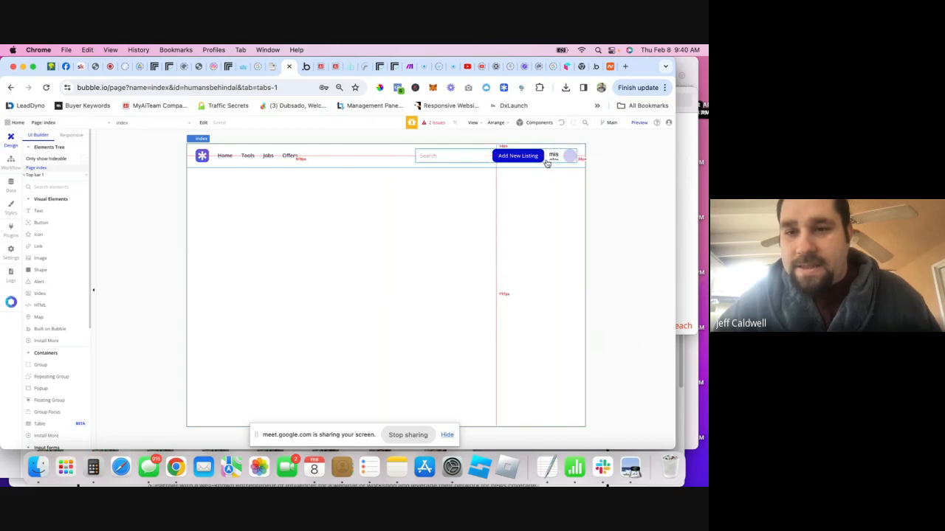
# - Reveal Group right in the Elements tree and open the Bell icon button's properties
pyautogui.rightClick(547, 161)
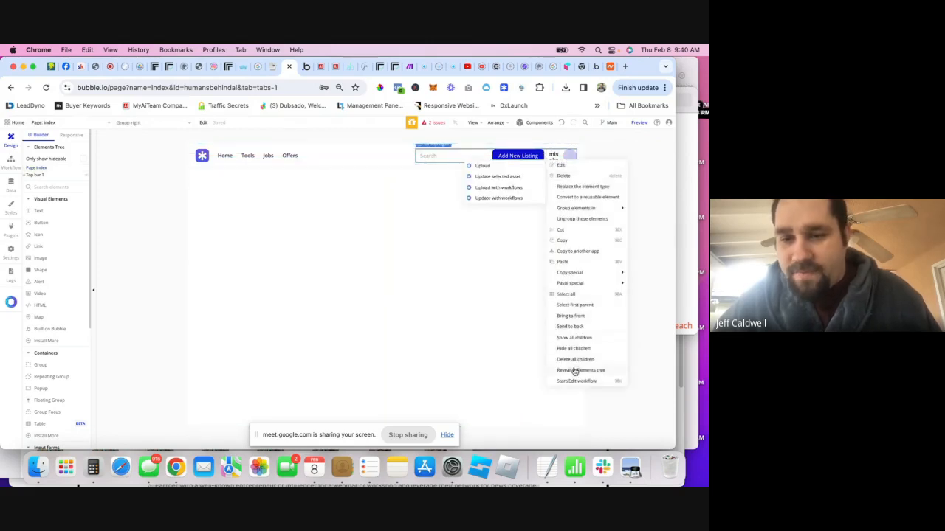
pyautogui.click(575, 370)
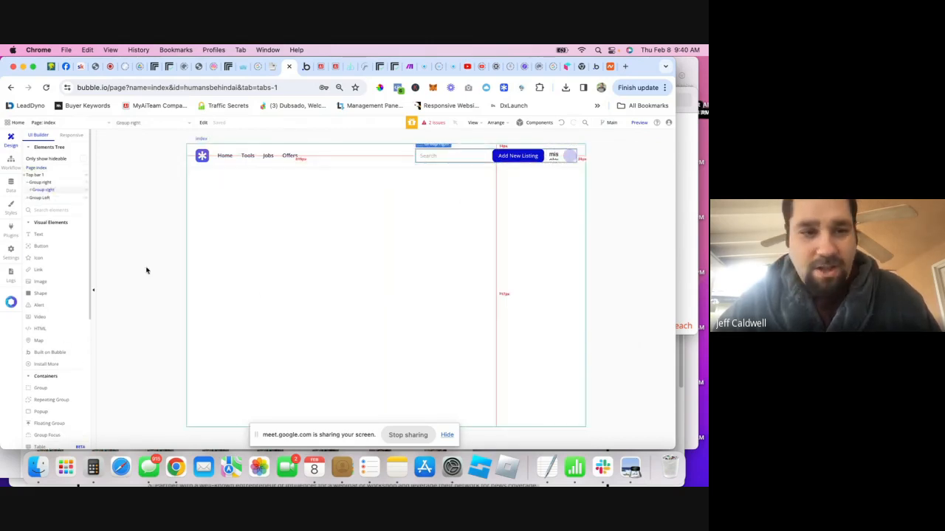
pyautogui.click(31, 191)
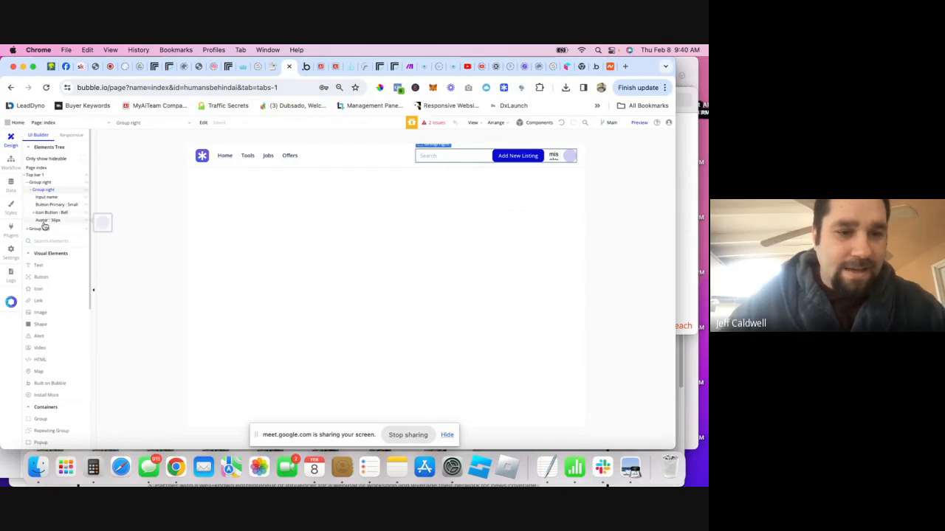
pyautogui.click(52, 214)
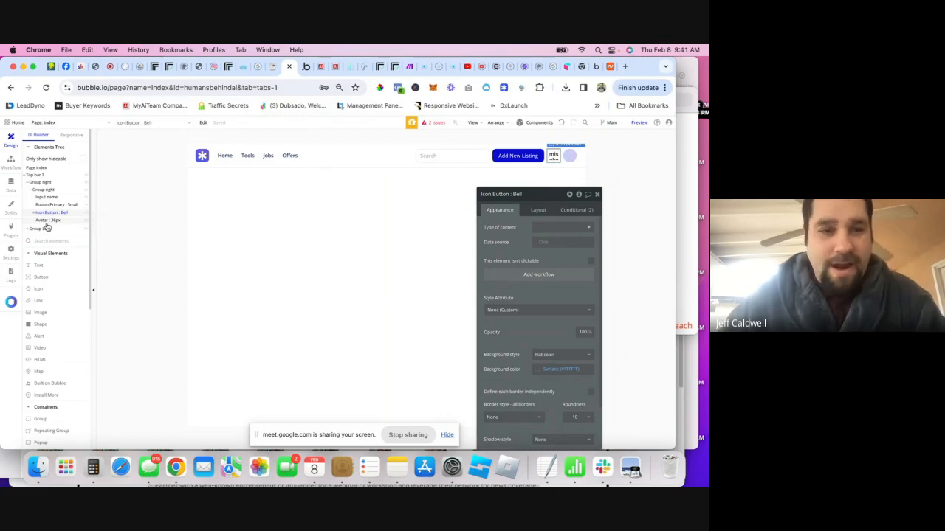
# - Drag a Group from Containers onto the header beside the avatar, creating Group B
pyautogui.click(47, 220)
pyautogui.click(50, 213)
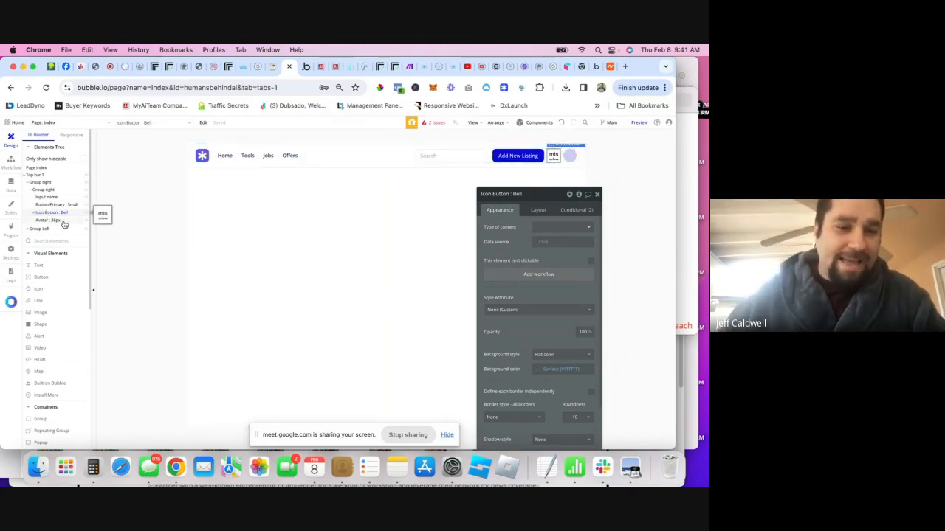
pyautogui.scroll(-5, 52, 310)
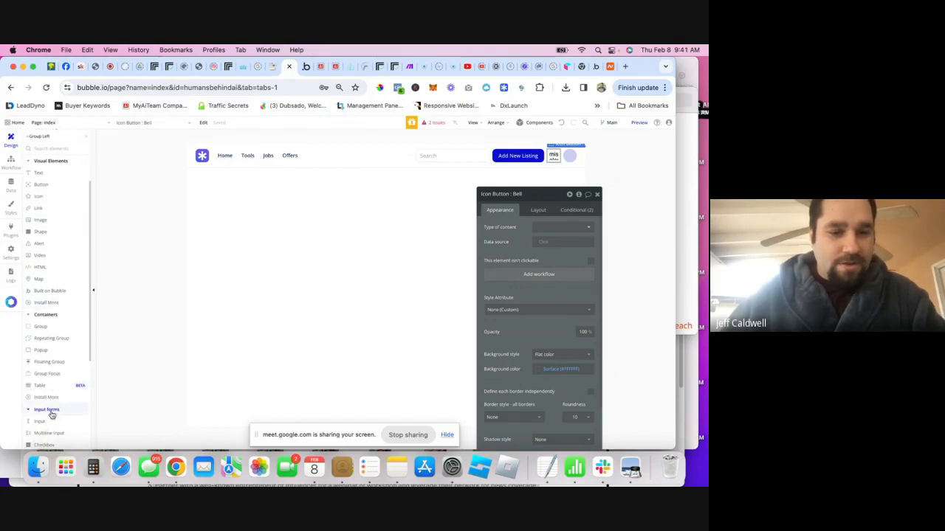
pyautogui.scroll(-1, 44, 398)
pyautogui.moveTo(41, 307); pyautogui.dragTo(549, 154)
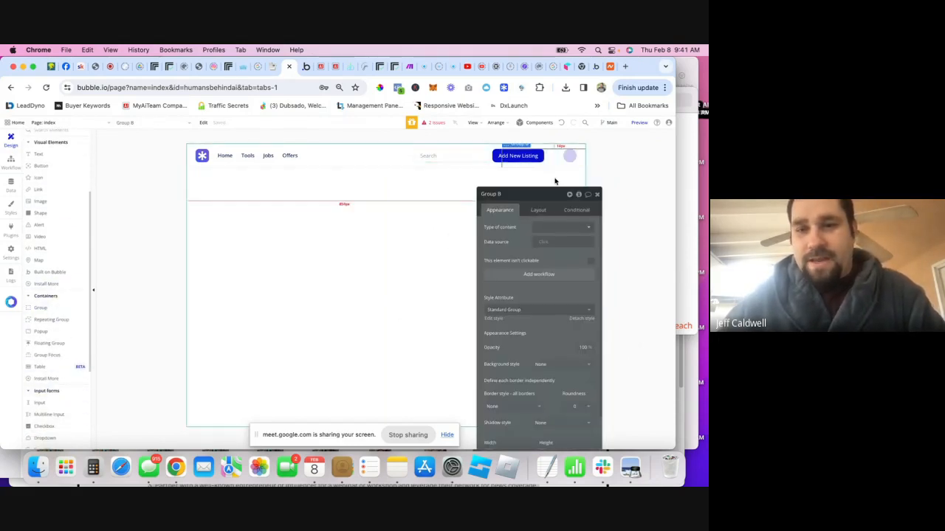
pyautogui.scroll(3, 42, 194)
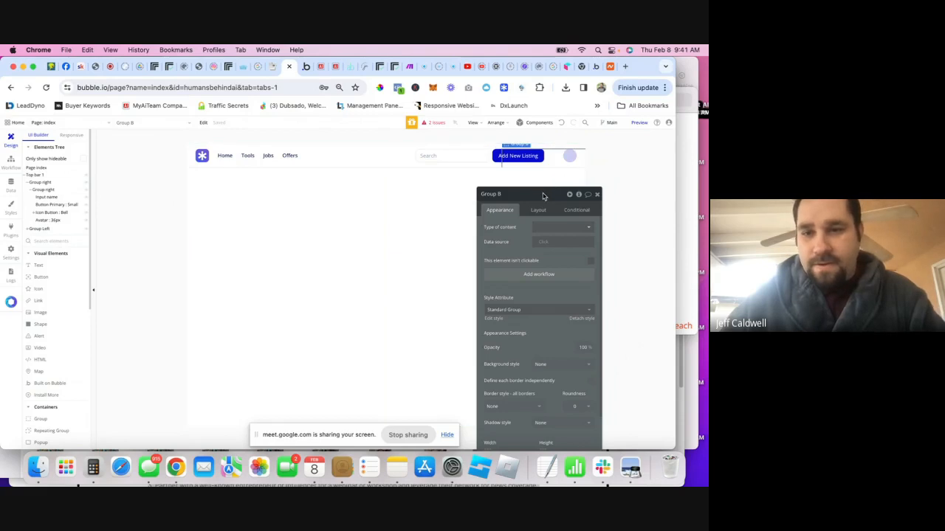
# - Make Group B a Column container with a fixed 100×40 px width and height
pyautogui.moveTo(544, 194); pyautogui.dragTo(540, 201)
pyautogui.click(535, 216)
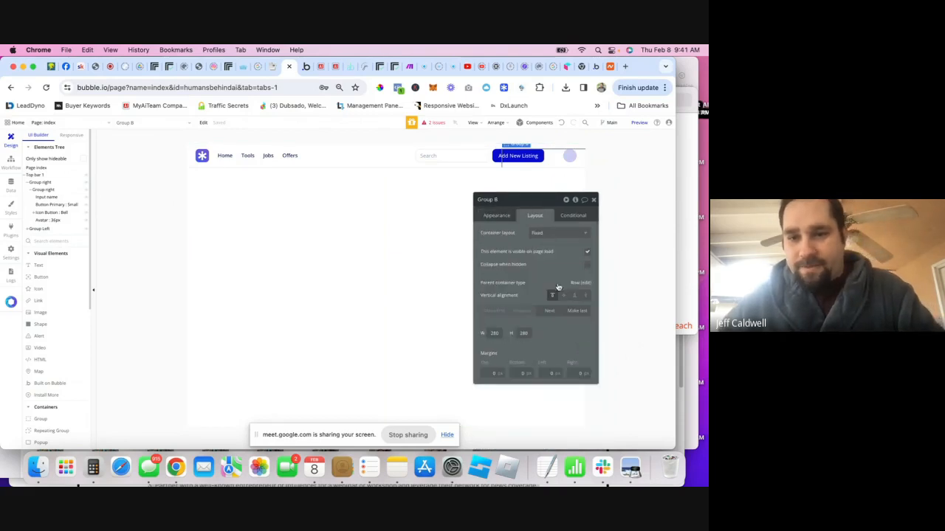
pyautogui.click(562, 233)
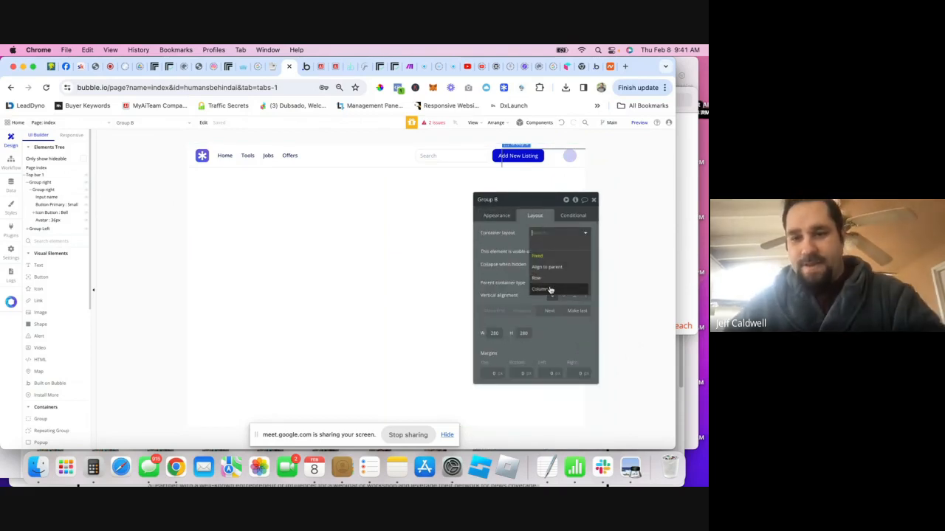
pyautogui.click(545, 289)
pyautogui.scroll(-1, 529, 349)
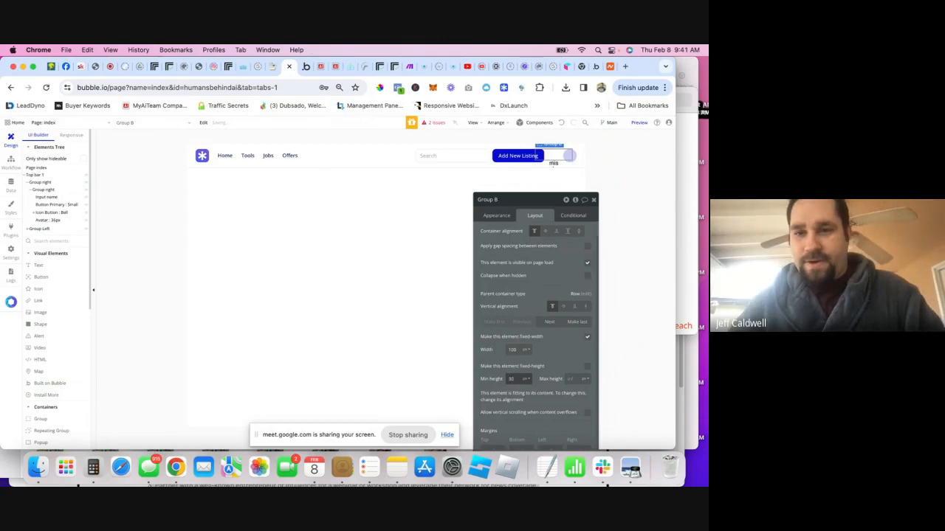
pyautogui.click(588, 367)
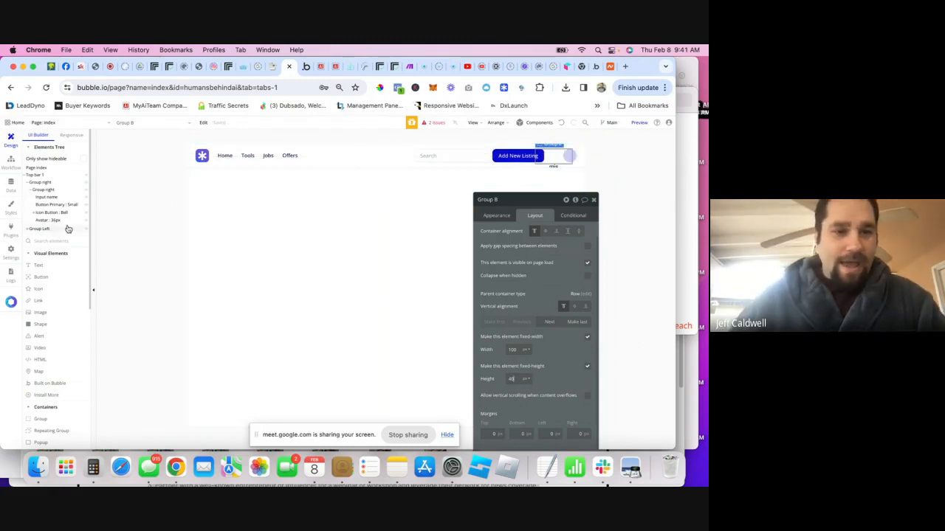
# - Move the bell icon and avatar inside Group B in the element tree
pyautogui.click(508, 218)
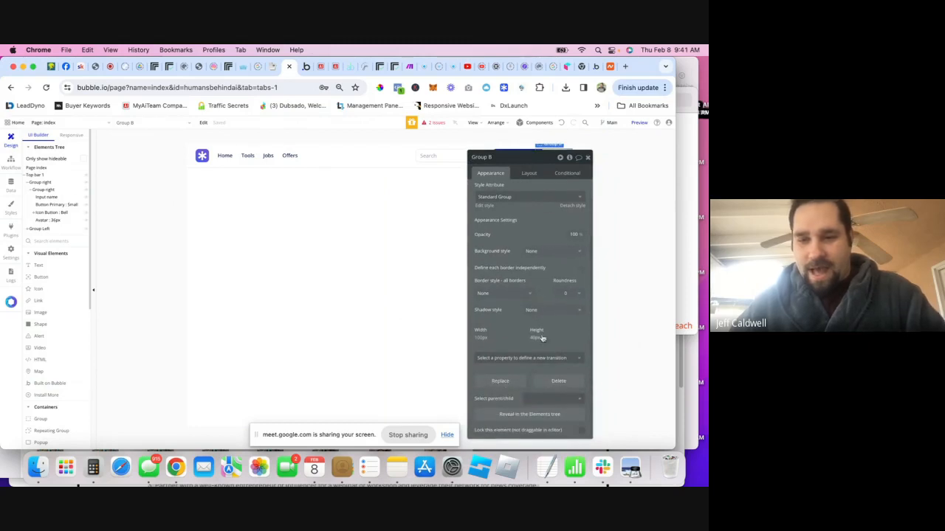
pyautogui.click(521, 415)
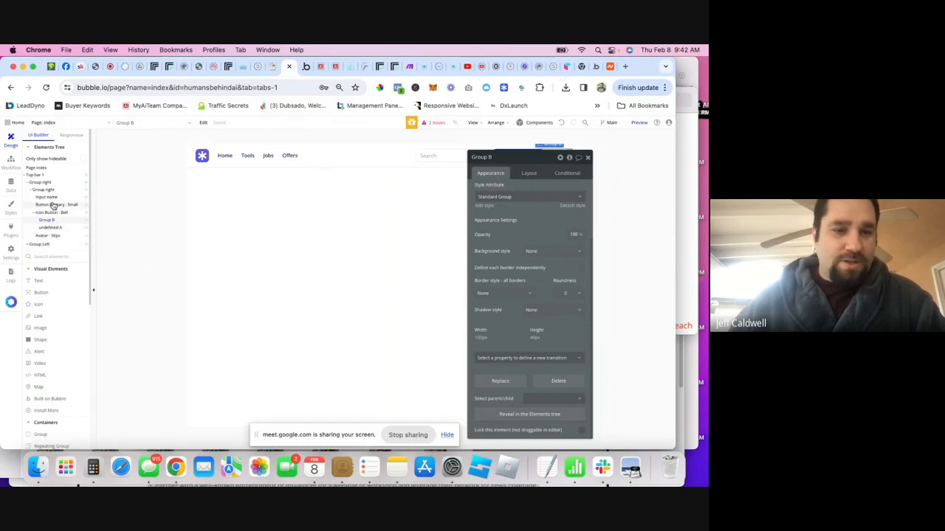
pyautogui.moveTo(49, 224); pyautogui.dragTo(44, 215)
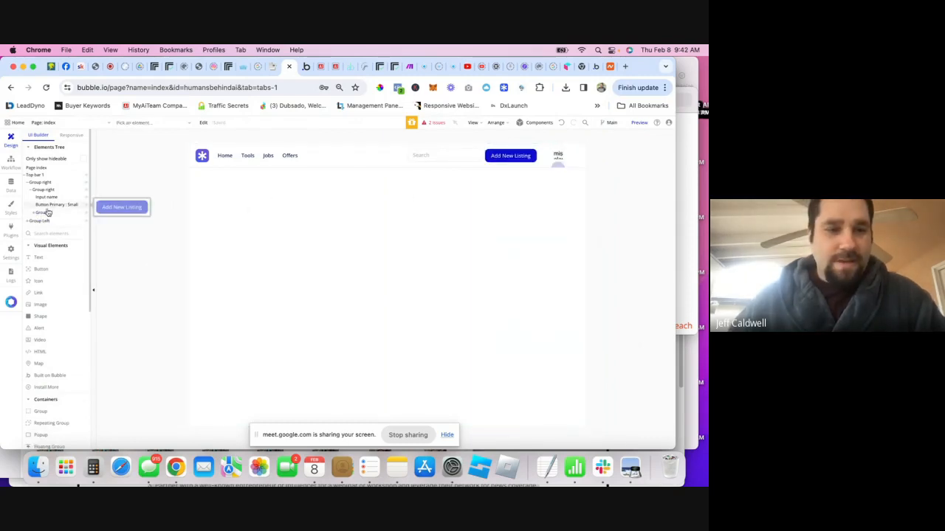
# - Switch Group B's container layout to Row
pyautogui.click(43, 213)
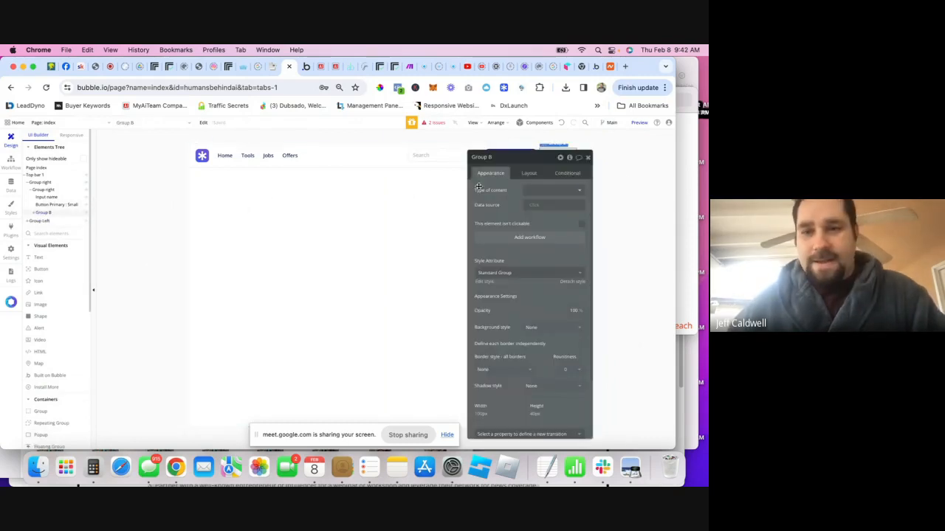
pyautogui.click(529, 173)
pyautogui.moveTo(531, 161); pyautogui.dragTo(390, 192)
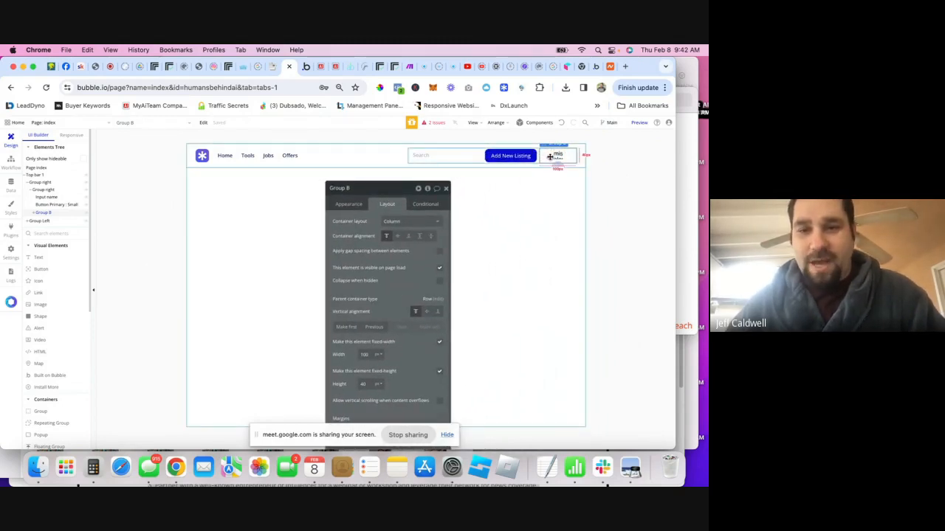
pyautogui.click(397, 223)
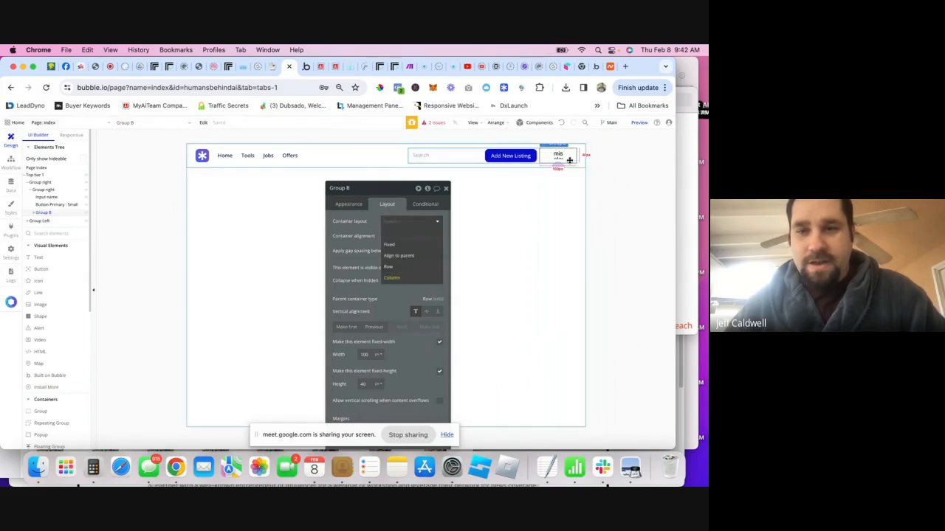
pyautogui.click(394, 266)
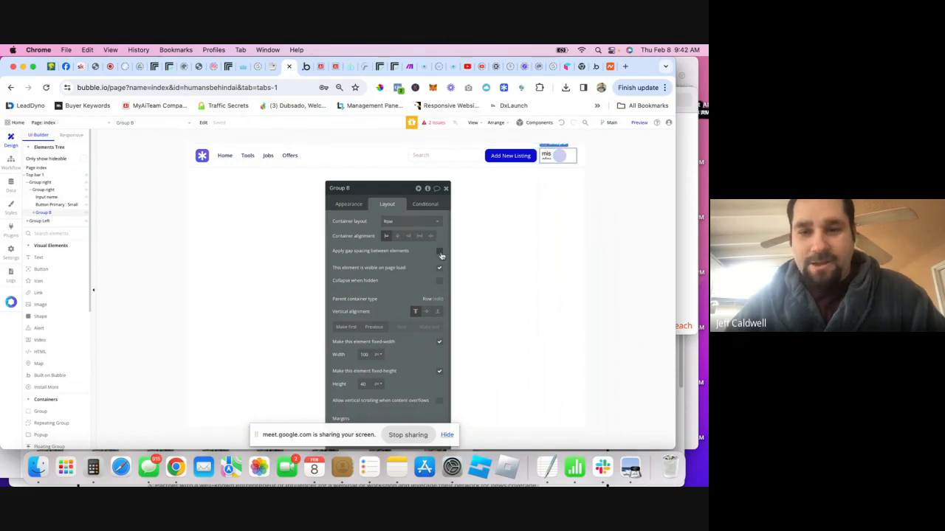
# - Give Group B a 10 px column gap and space-around alignment
pyautogui.click(439, 252)
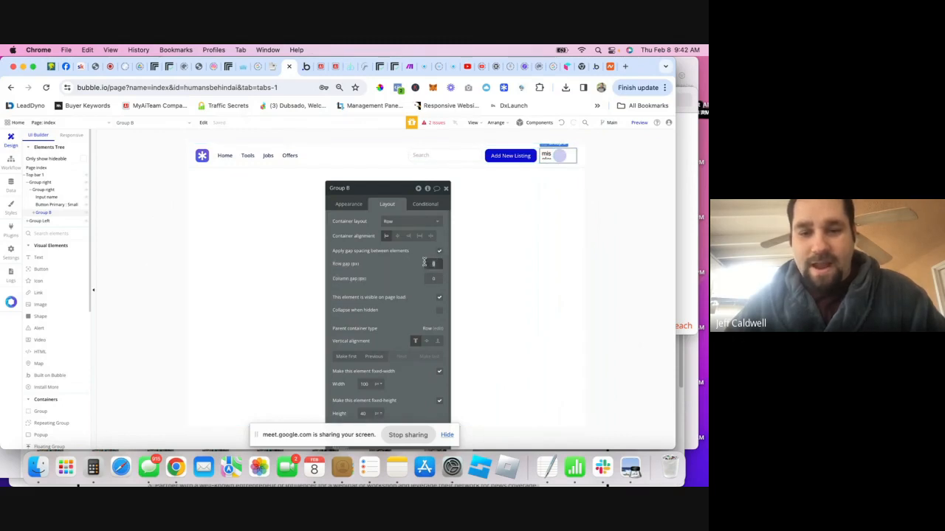
pyautogui.click(427, 277)
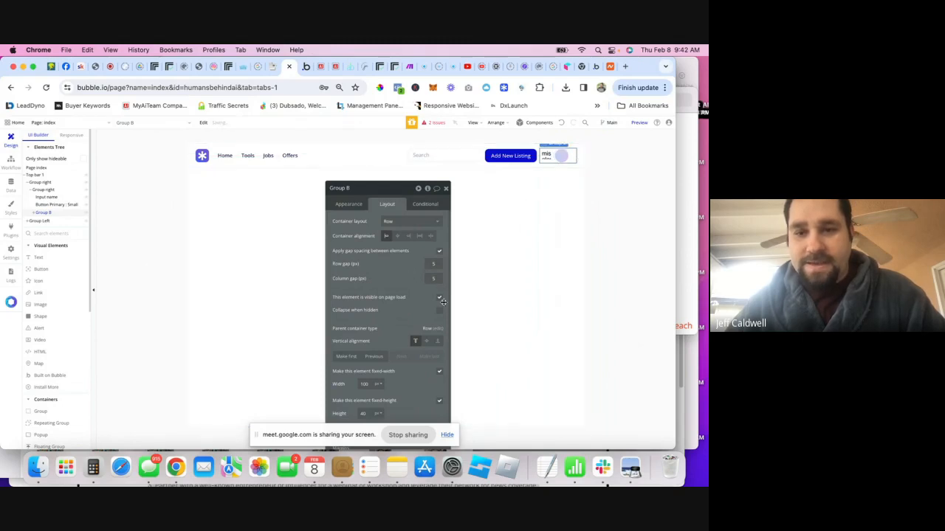
pyautogui.write('10')
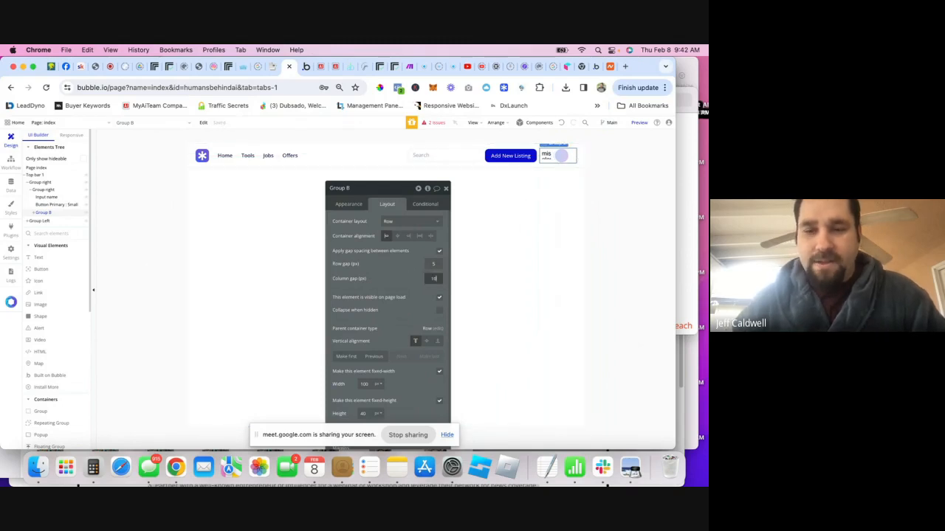
pyautogui.click(419, 236)
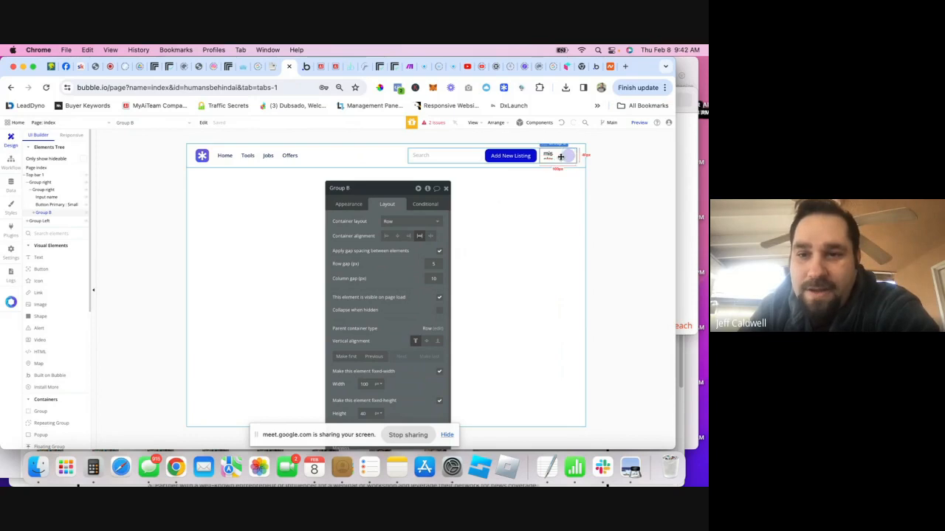
# - Add a condition on Group B: when Current User is logged out, it is not visible
pyautogui.click(425, 205)
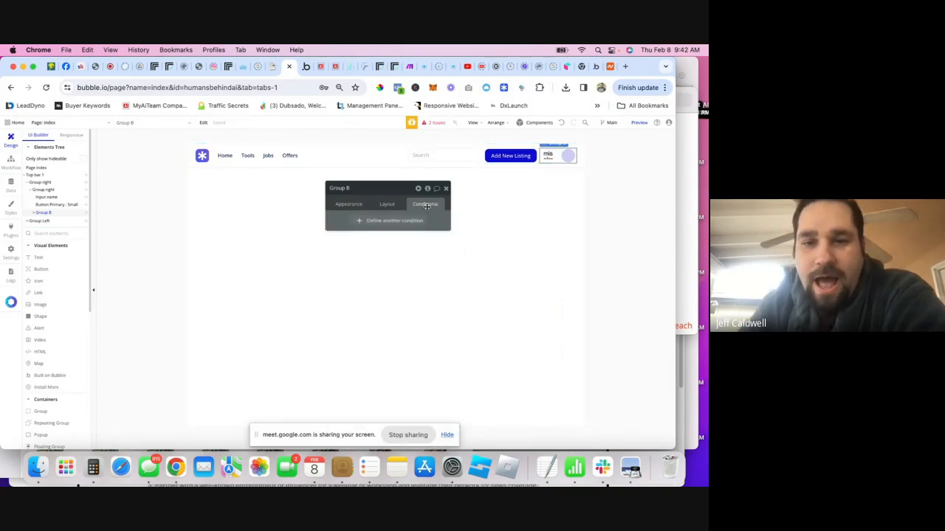
pyautogui.click(378, 232)
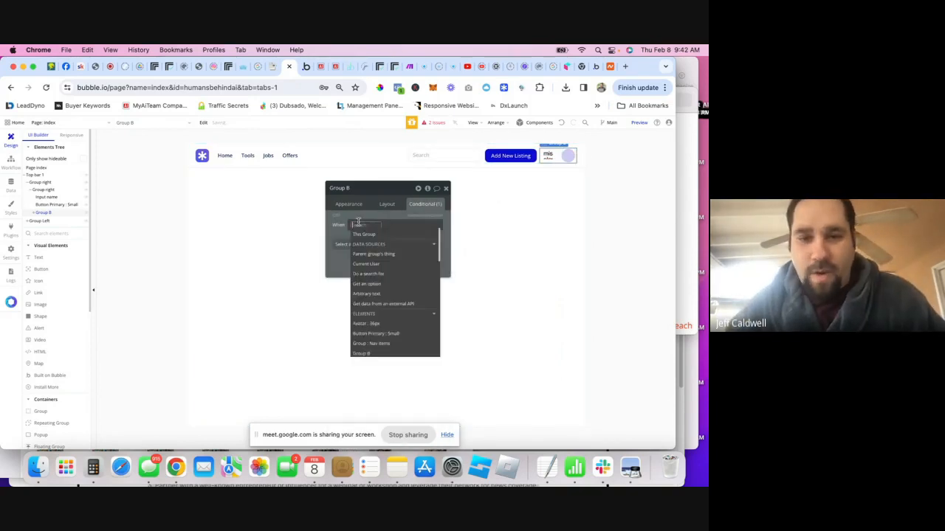
pyautogui.click(383, 269)
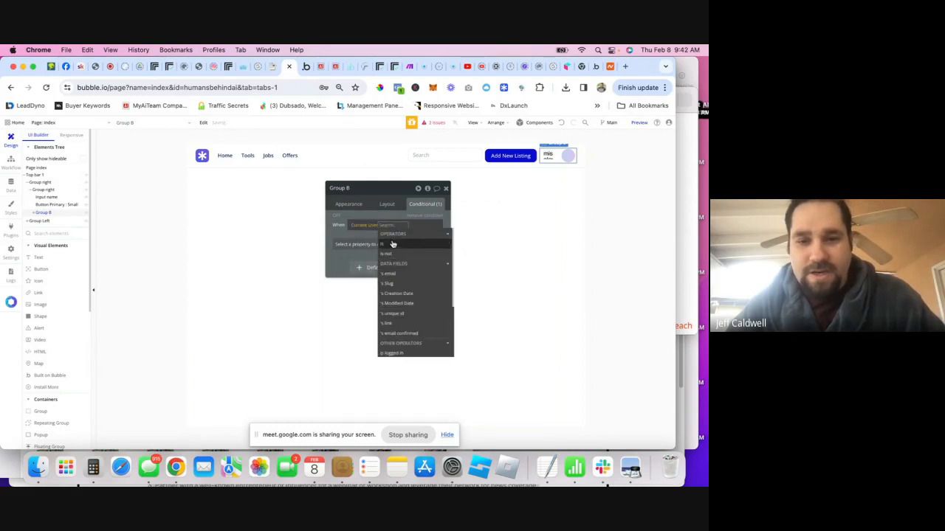
pyautogui.click(389, 245)
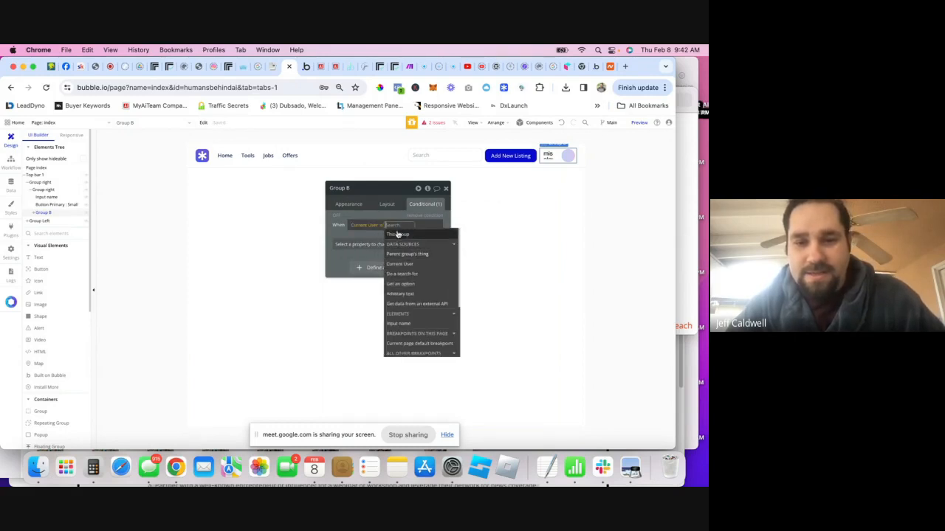
pyautogui.click(380, 228)
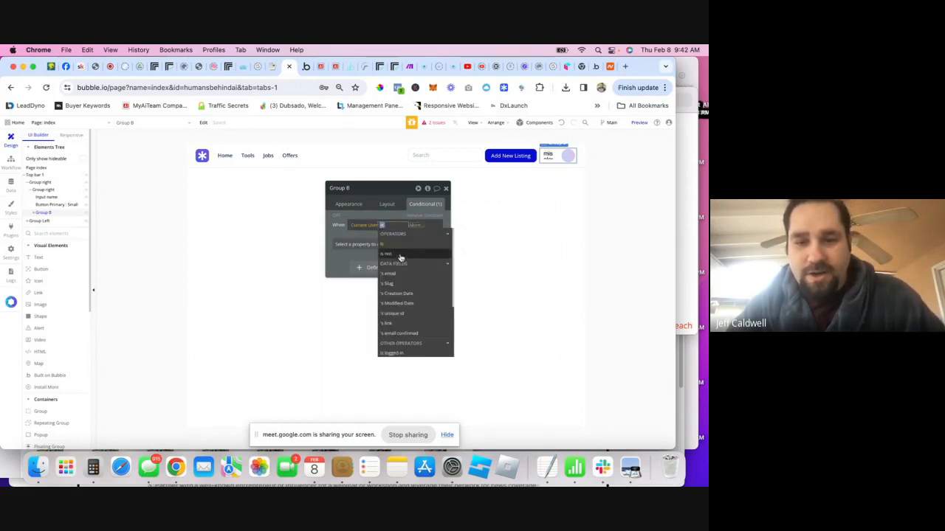
pyautogui.scroll(-5, 402, 251)
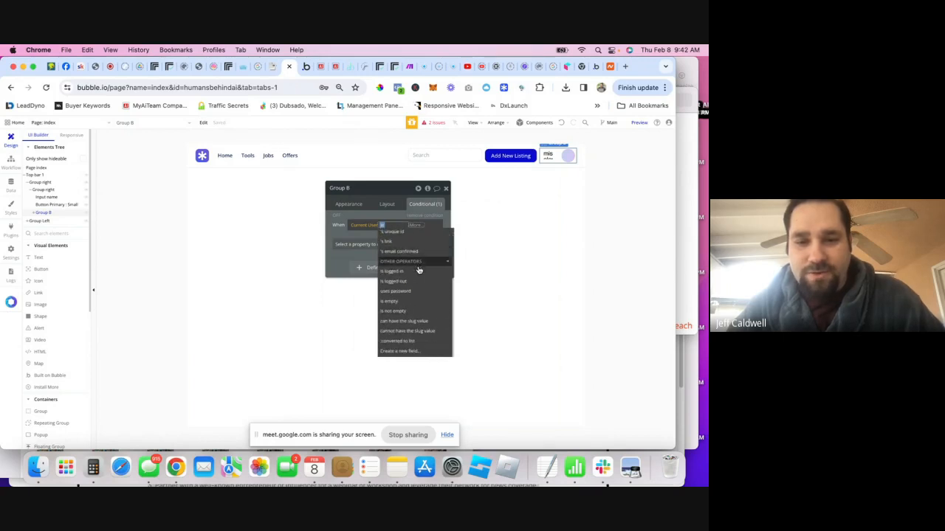
pyautogui.click(399, 285)
pyautogui.click(395, 244)
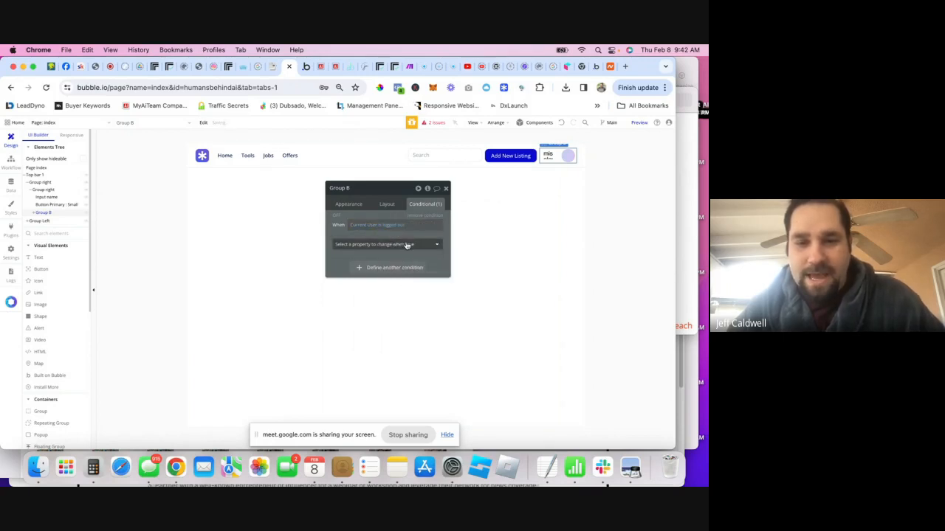
pyautogui.click(391, 267)
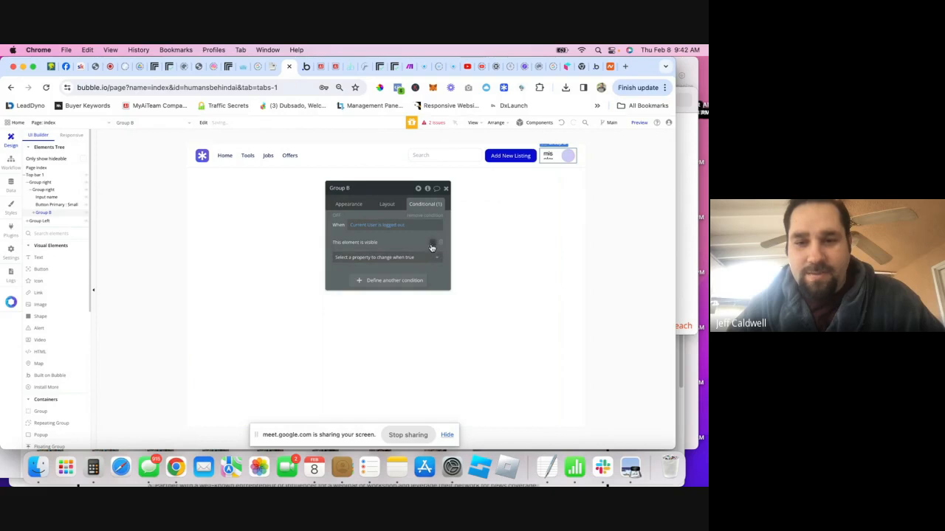
# - Tick Collapse when hidden for Group B and close its settings
pyautogui.click(387, 205)
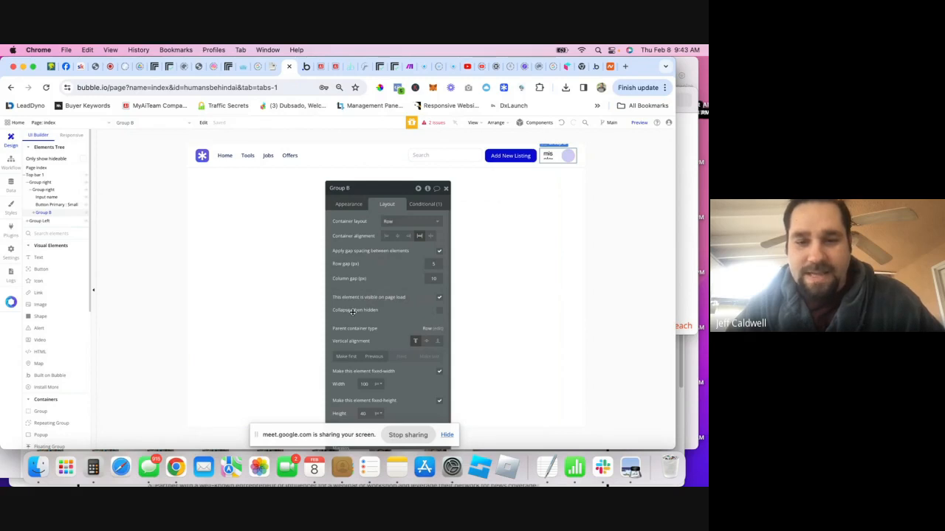
pyautogui.click(439, 310)
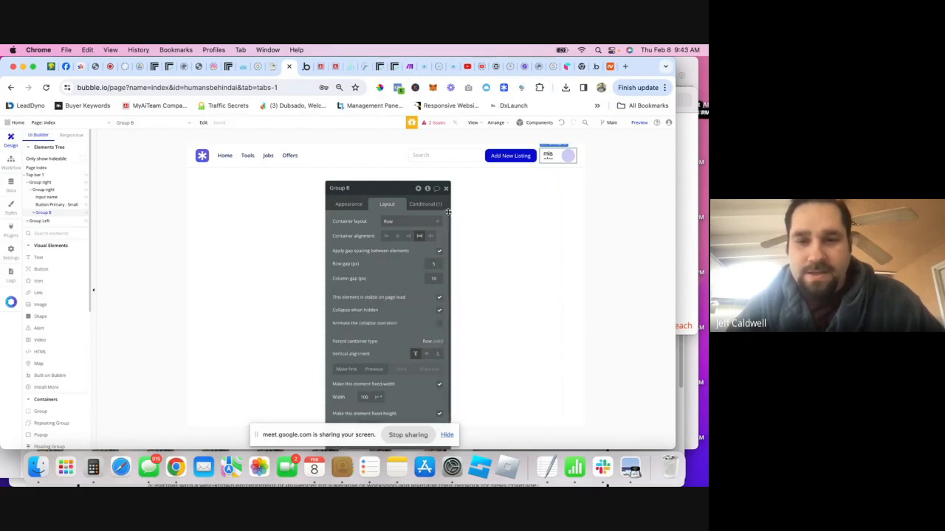
pyautogui.click(446, 189)
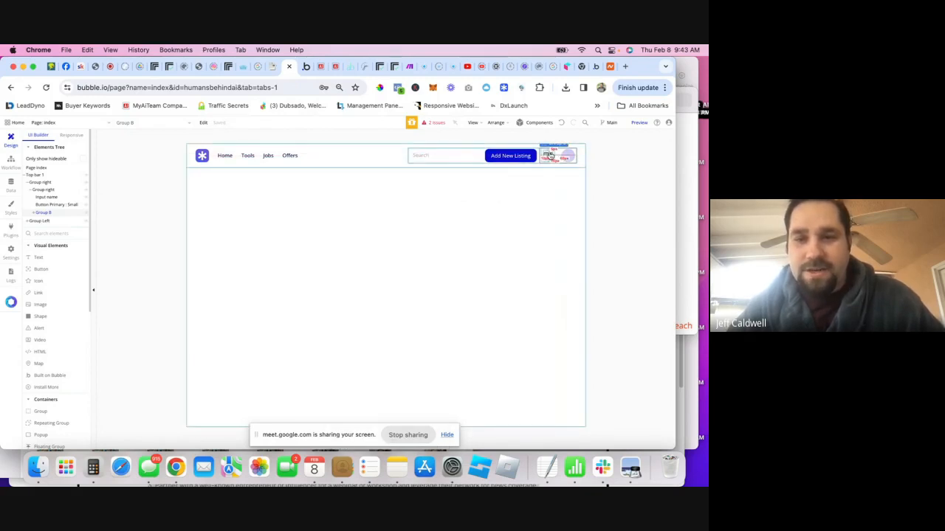
# - Add a fa-bell icon to the header beside the avatar
pyautogui.click(550, 155)
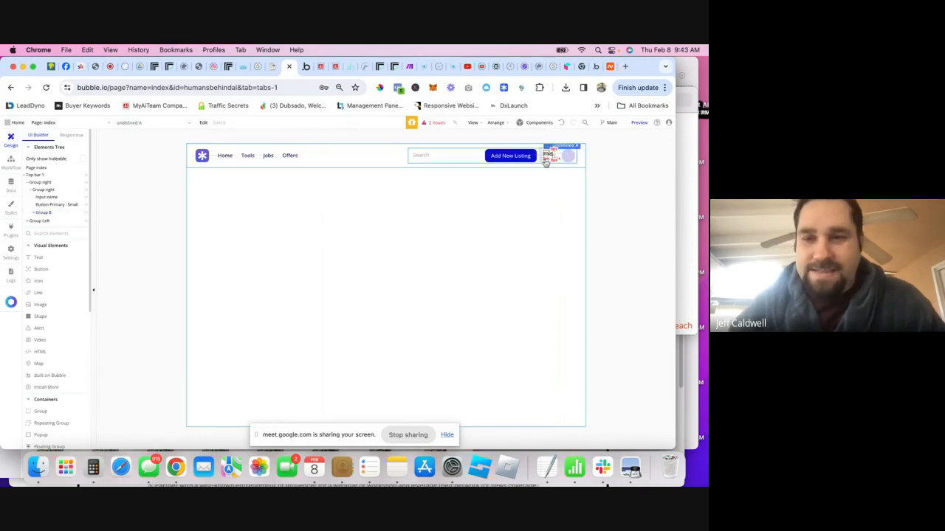
pyautogui.click(41, 280)
pyautogui.click(547, 156)
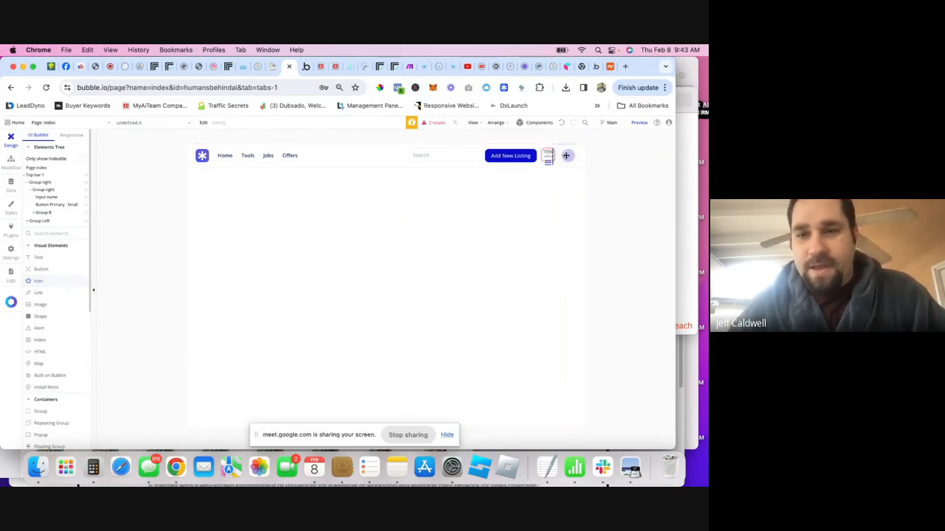
pyautogui.write('bell')
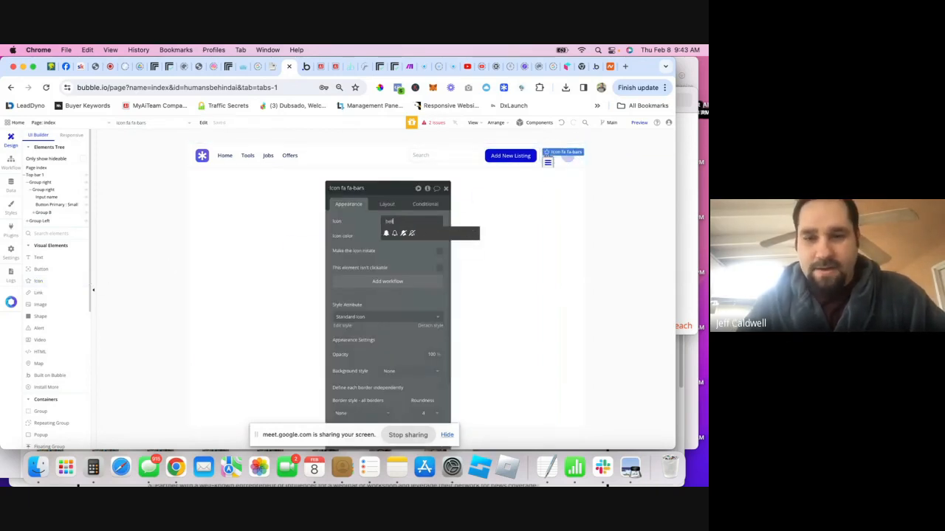
pyautogui.click(386, 235)
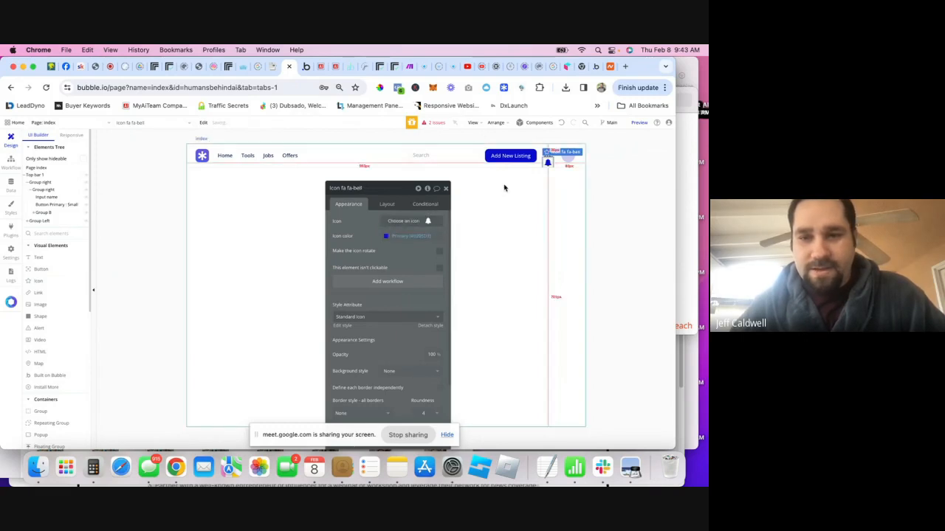
pyautogui.click(547, 162)
# - Delete the undefined leftover element and reload the version-test preview
pyautogui.click(548, 155)
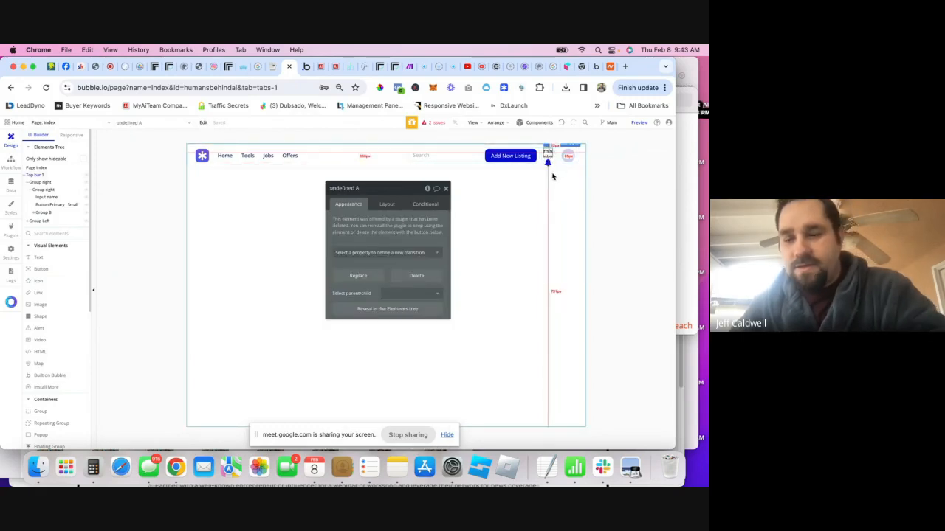
pyautogui.press('Delete')
pyautogui.click(548, 155)
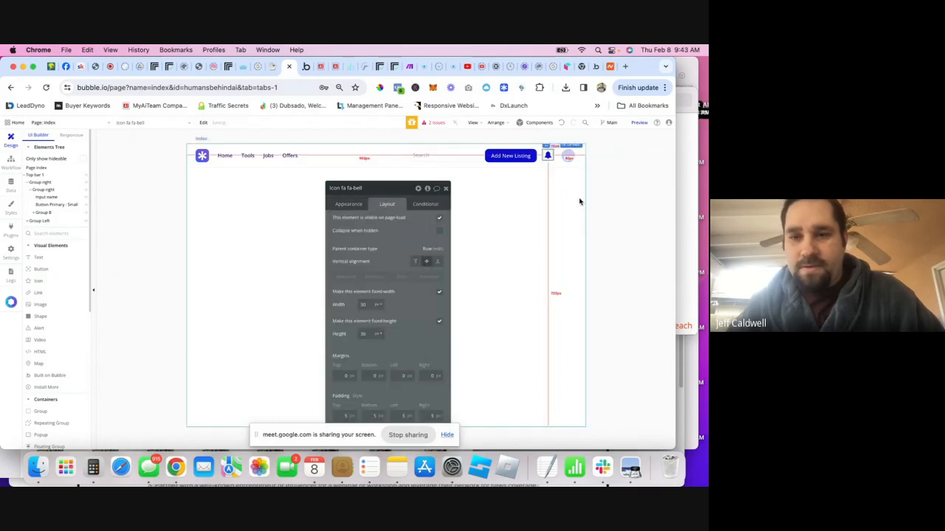
pyautogui.click(580, 200)
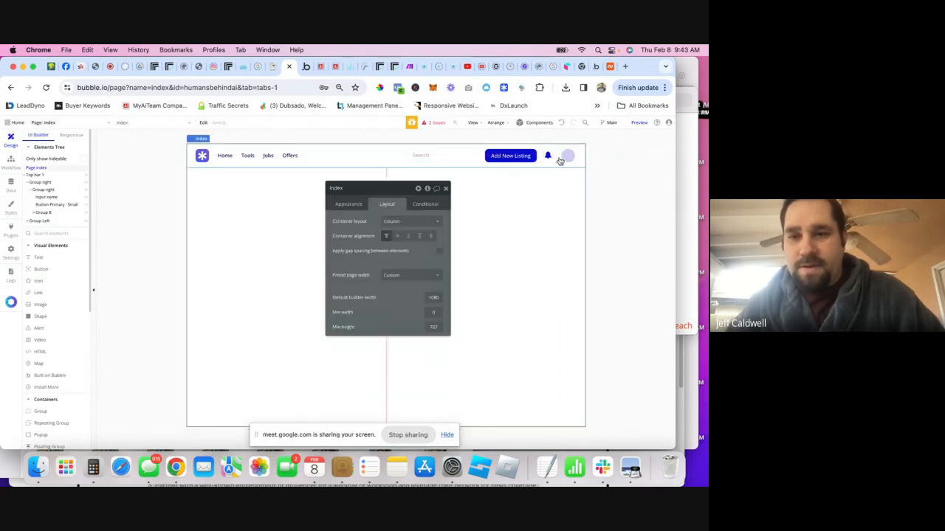
pyautogui.click(306, 67)
pyautogui.click(46, 87)
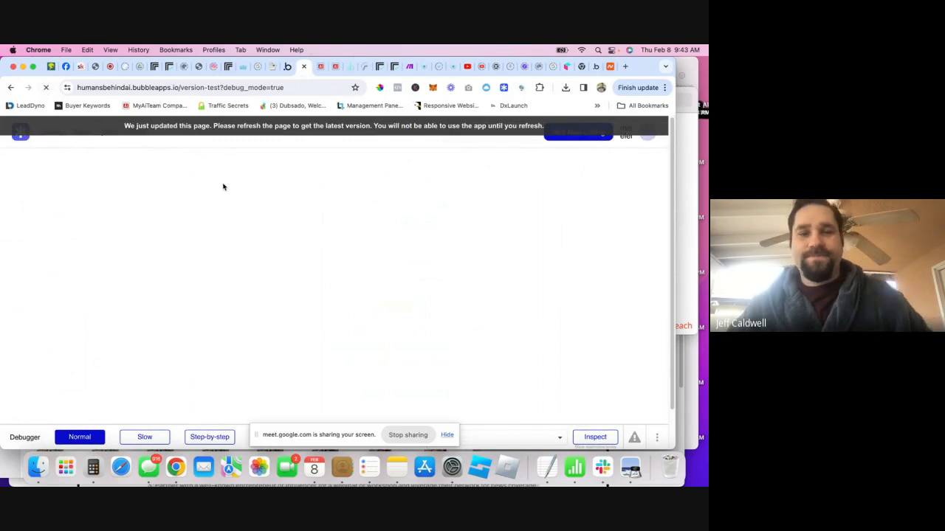
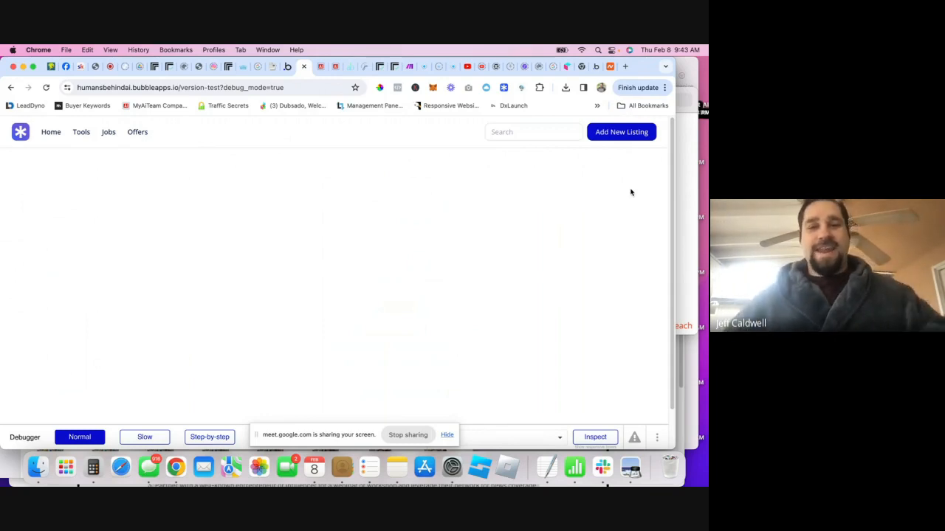
# - Back in the editor, select the Add New Listing button and open the component library
pyautogui.click(285, 73)
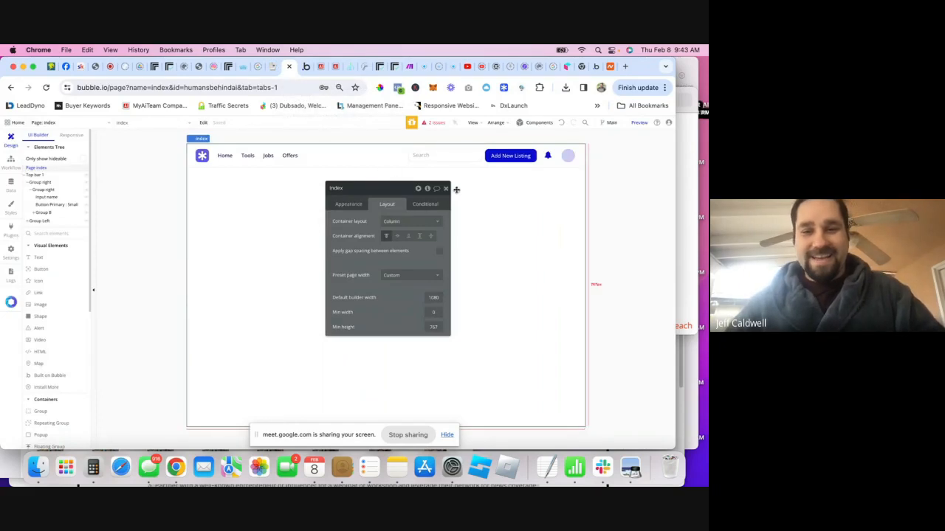
pyautogui.click(445, 191)
pyautogui.click(498, 153)
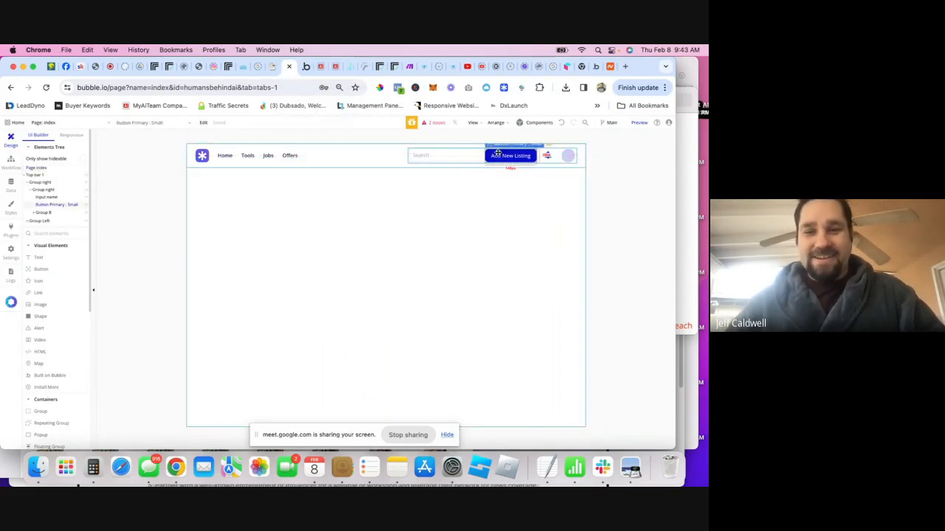
pyautogui.click(504, 88)
pyautogui.scroll(-2, 178, 296)
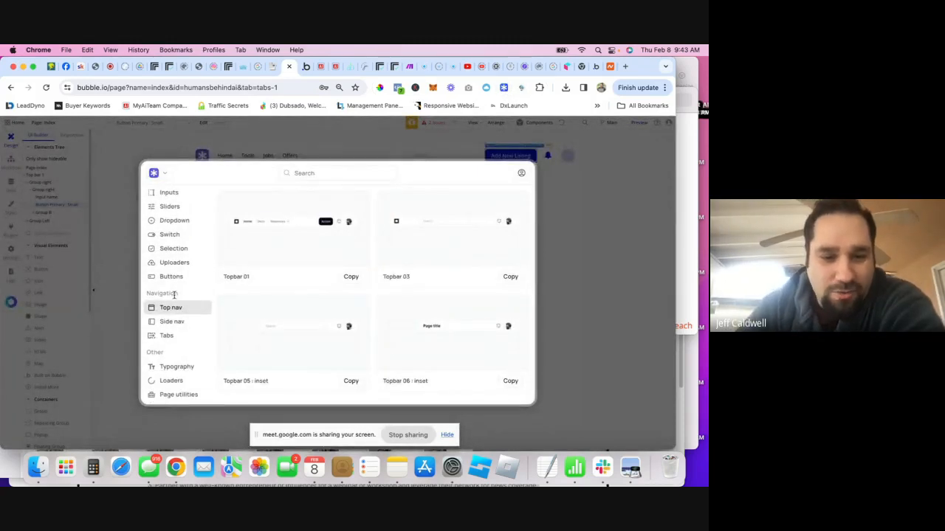
pyautogui.scroll(-5, 174, 295)
# - Copy the Popup 06 template from the popup templates and close the library
pyautogui.click(169, 329)
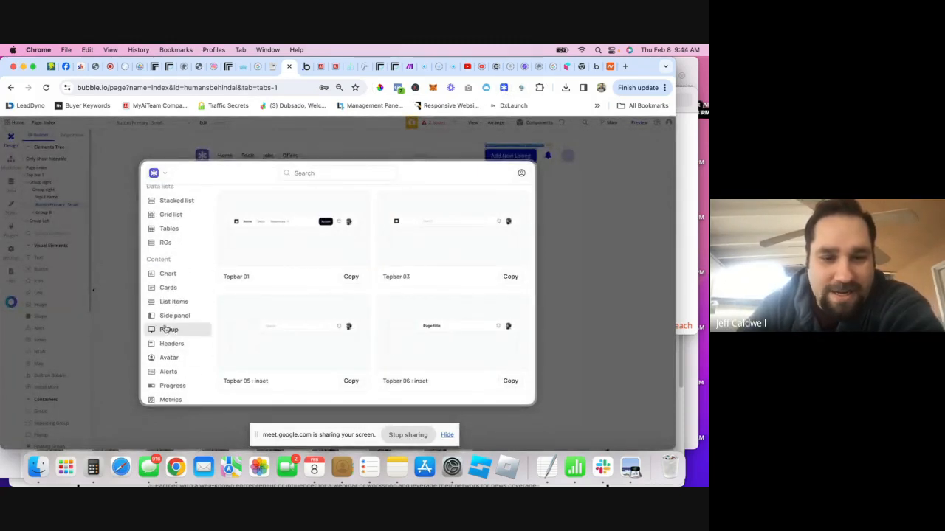
pyautogui.scroll(-3, 378, 236)
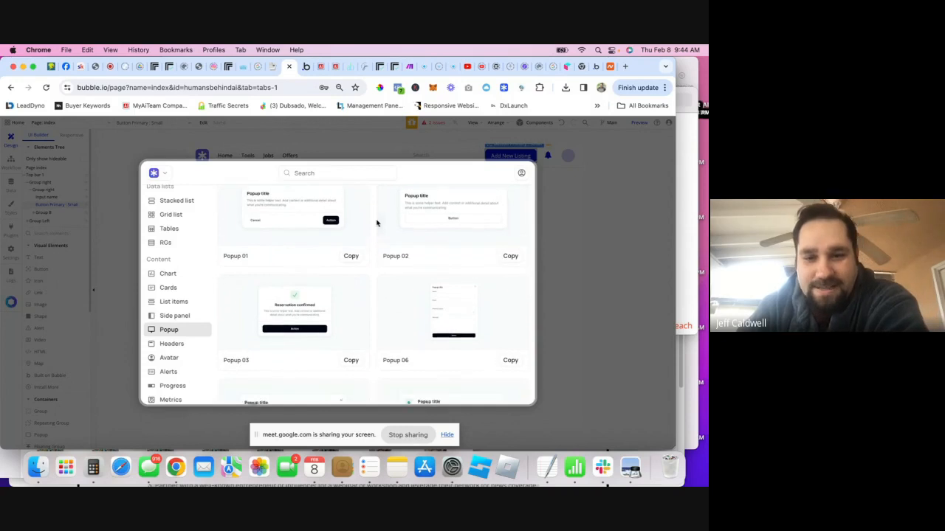
pyautogui.scroll(1, 436, 251)
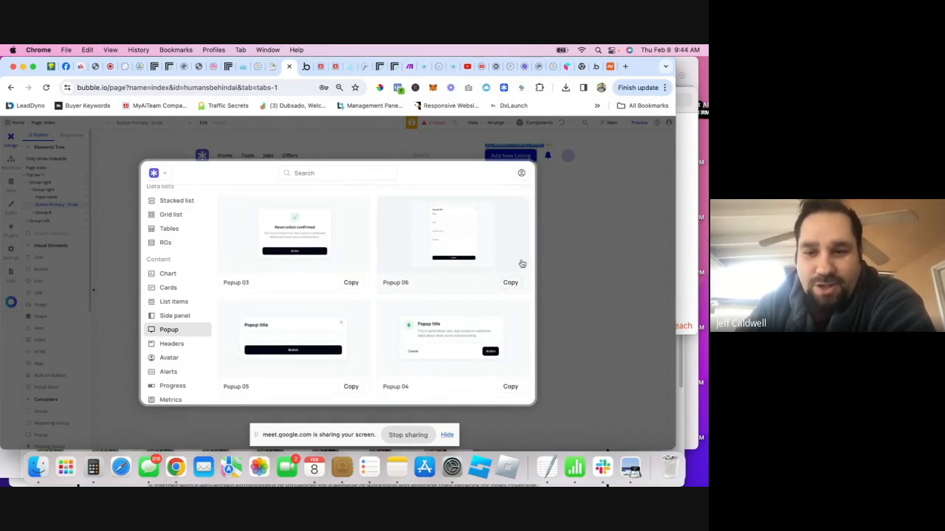
pyautogui.scroll(-3, 409, 279)
pyautogui.scroll(5, 410, 279)
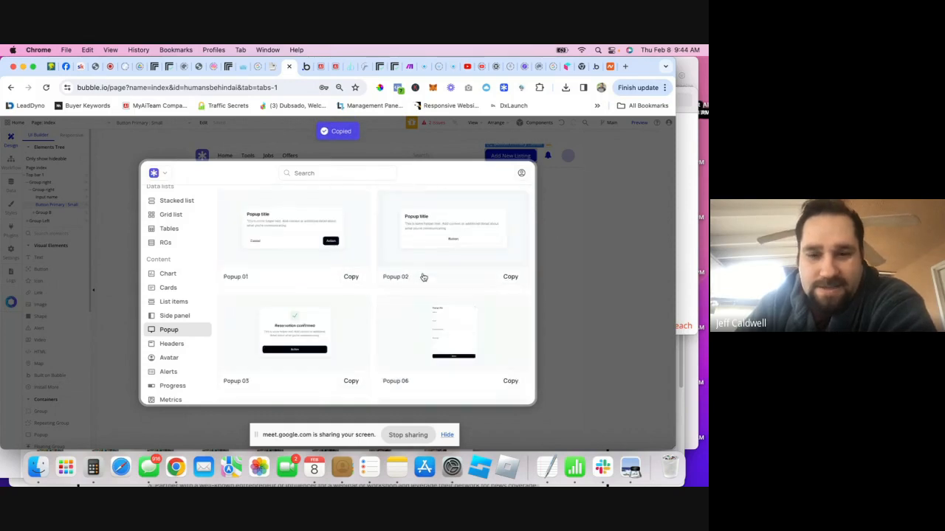
pyautogui.scroll(-1, 446, 286)
pyautogui.scroll(-1, 446, 285)
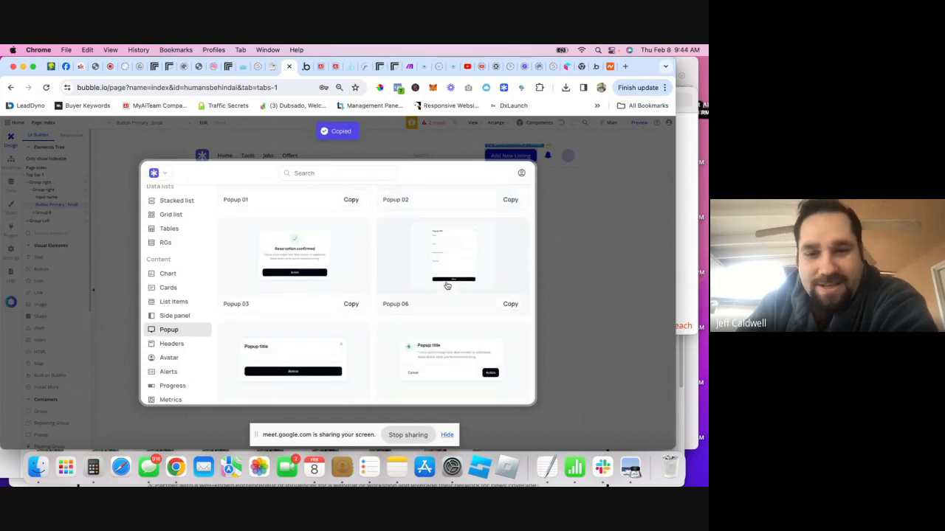
pyautogui.click(562, 253)
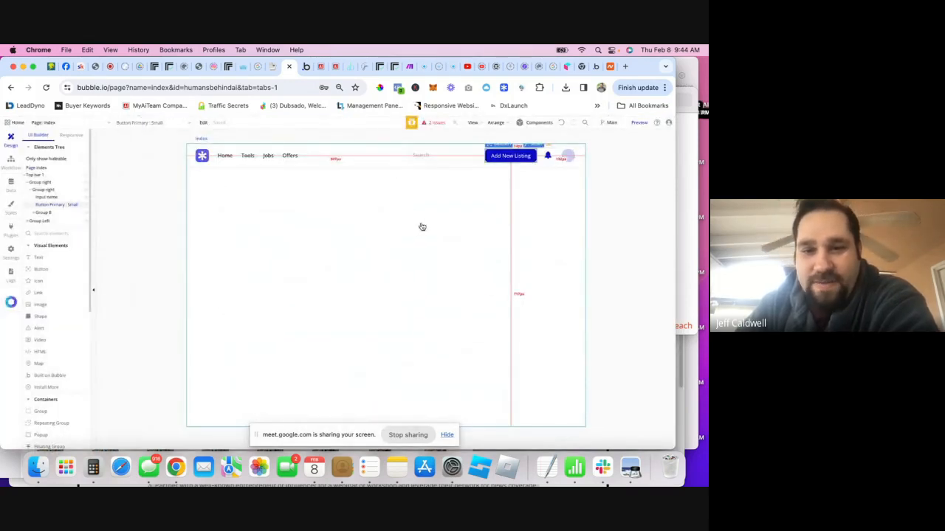
# - Paste the copied Popup 06 template onto the index page canvas
pyautogui.rightClick(422, 226)
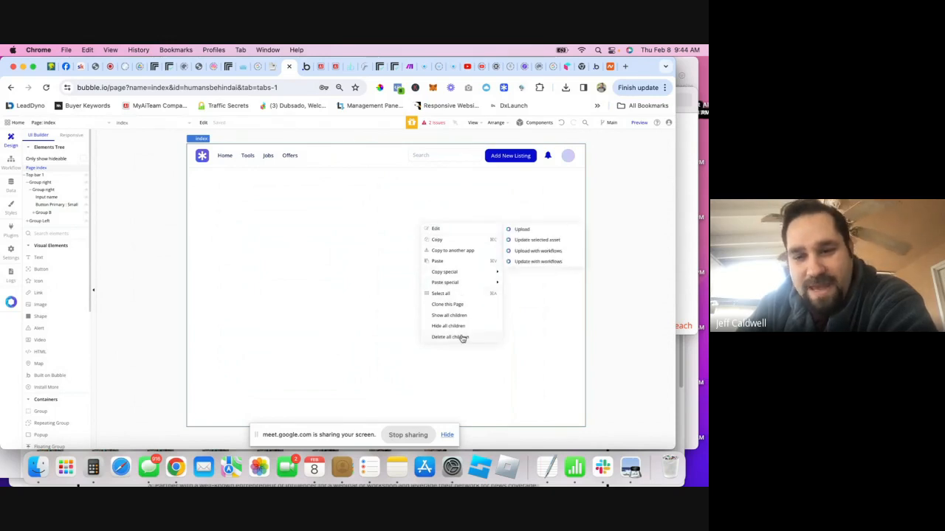
pyautogui.click(450, 263)
pyautogui.click(447, 268)
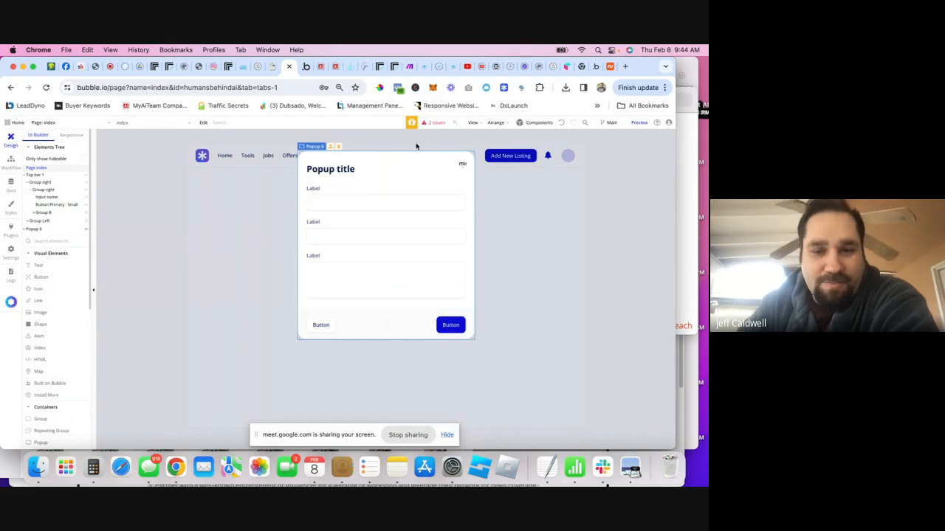
# - Rename the pasted popup to 'Add Listing' in its property editor
pyautogui.moveTo(33, 232)
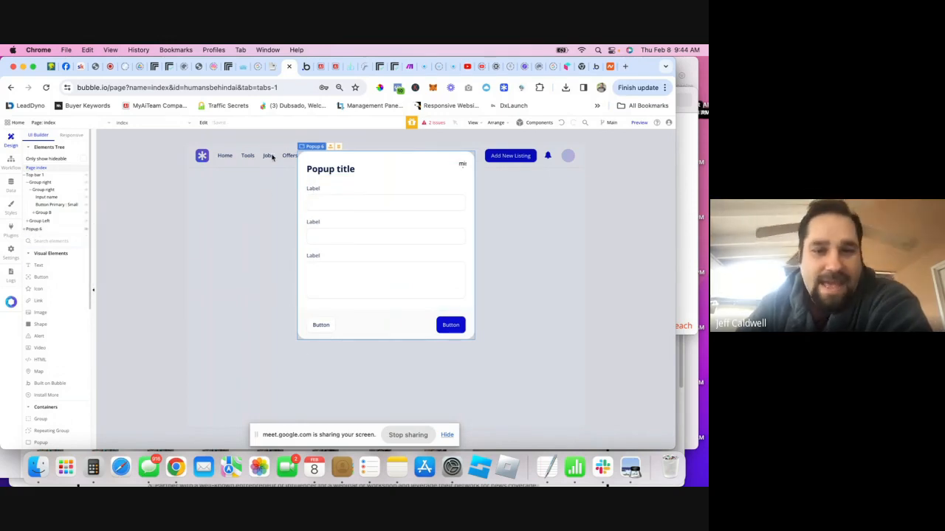
pyautogui.click(341, 170)
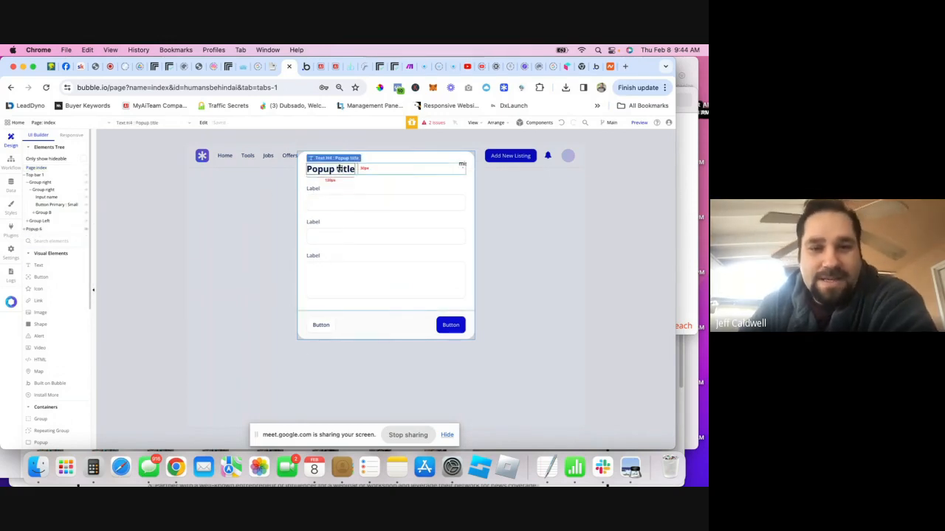
pyautogui.click(34, 229)
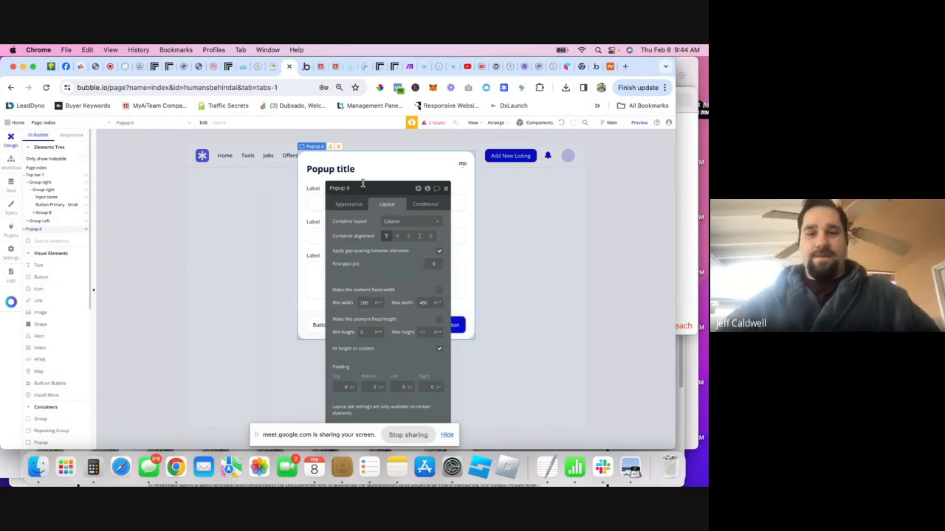
pyautogui.press('super+a')
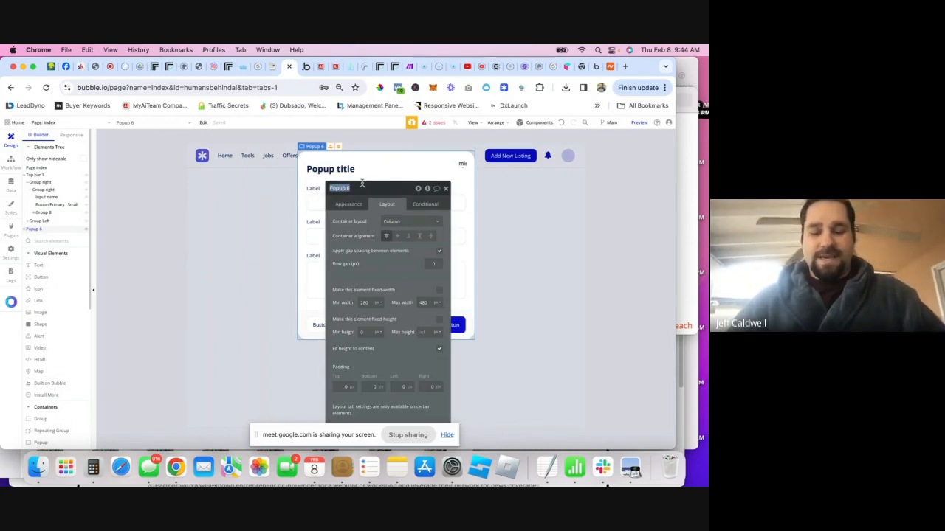
pyautogui.write('Add Listing')
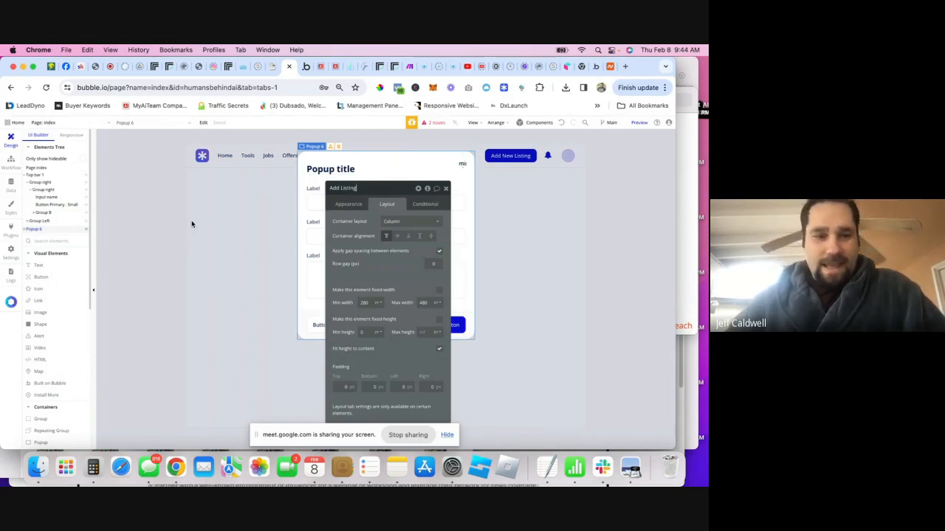
pyautogui.click(446, 189)
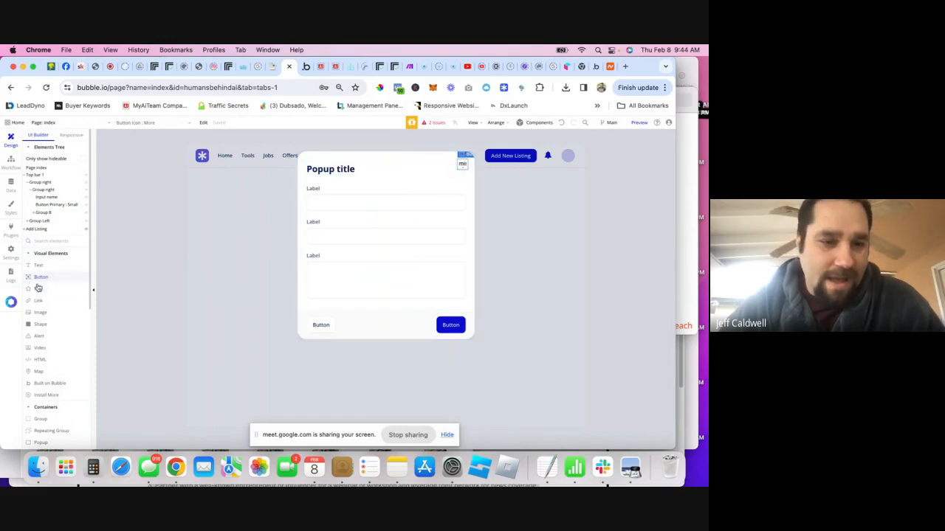
# - Add an fa-close icon to the popup's top-right corner, coloured Destructive red
pyautogui.moveTo(38, 288); pyautogui.dragTo(464, 162)
pyautogui.click(403, 221)
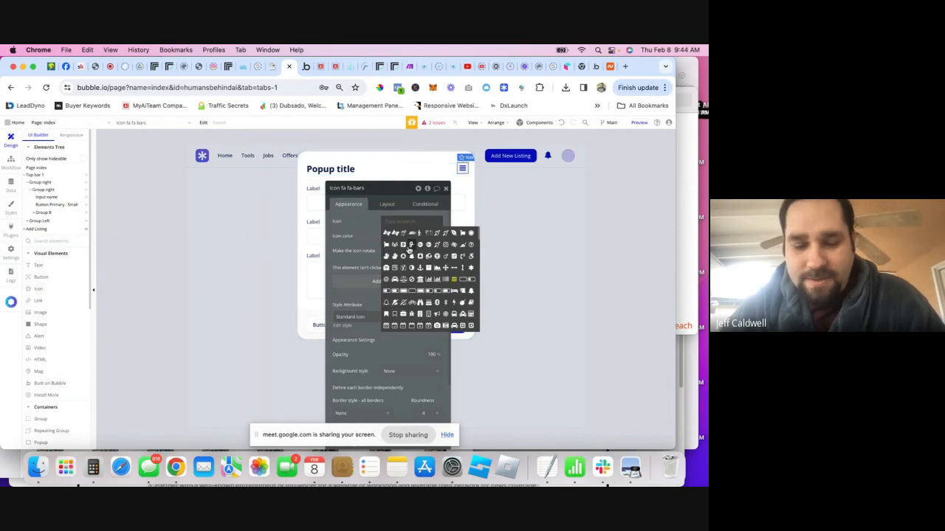
pyautogui.write('clo')
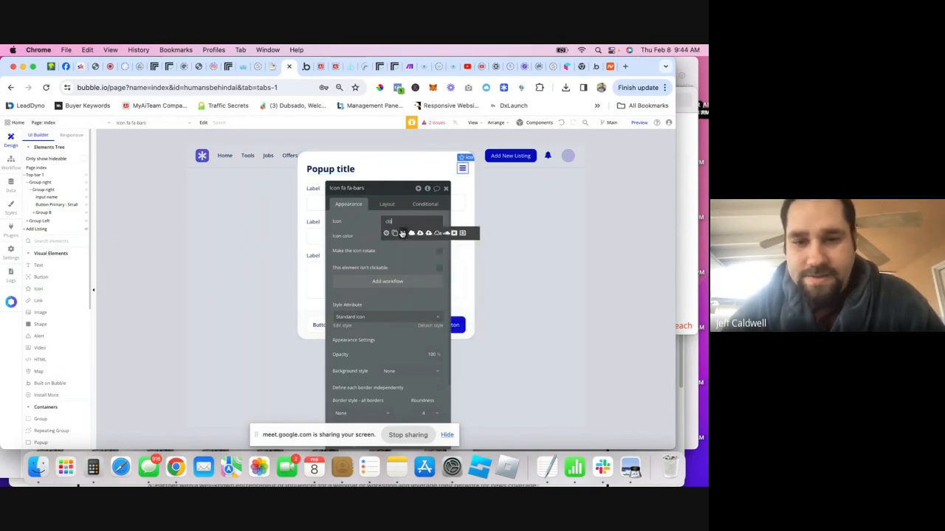
pyautogui.click(403, 232)
pyautogui.click(385, 236)
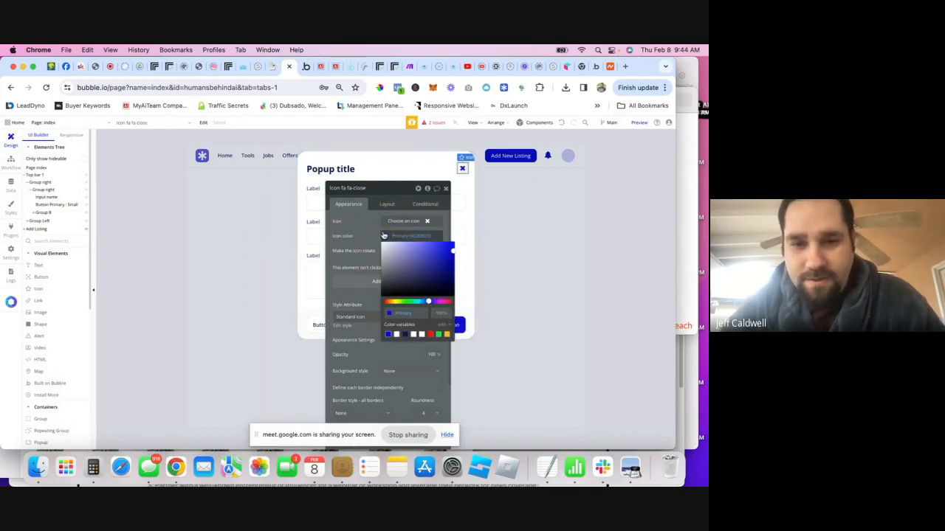
pyautogui.click(429, 334)
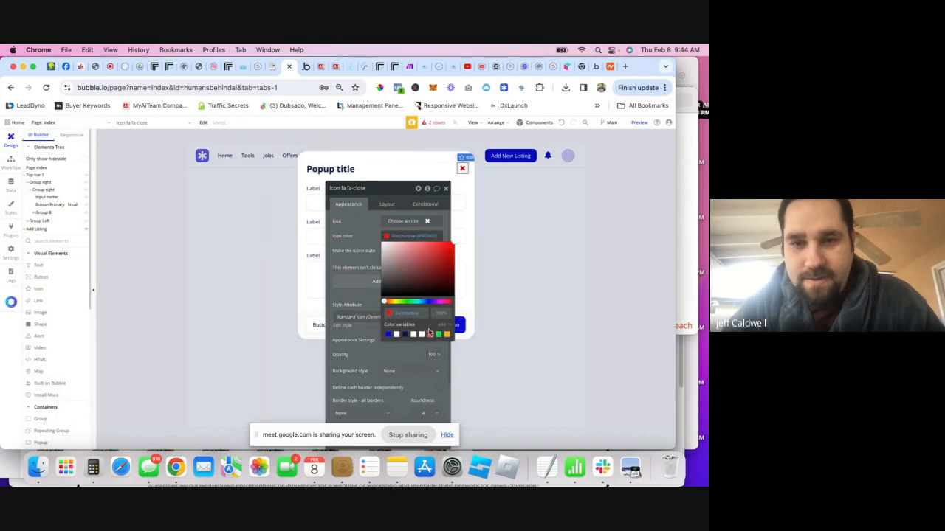
pyautogui.click(447, 162)
# - Delete the stray undefined element and locate the close icon as Button Icon : More
pyautogui.click(463, 160)
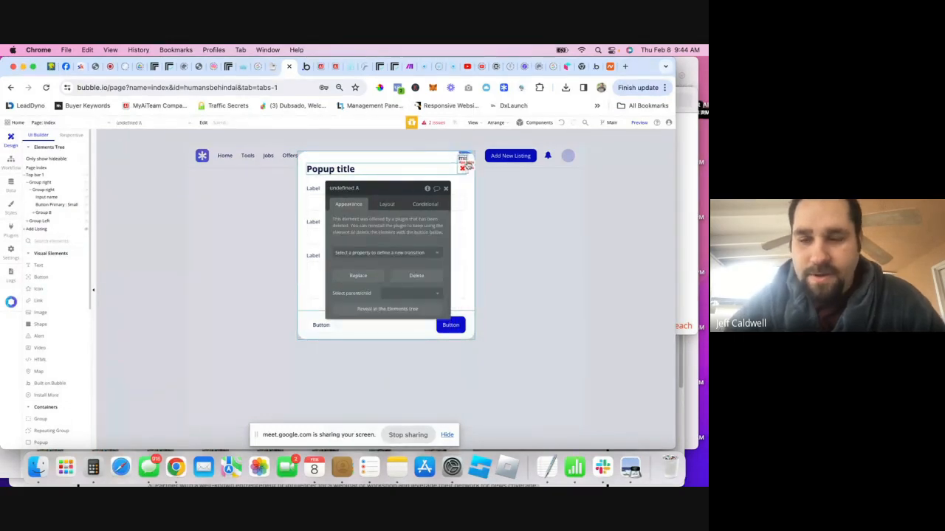
pyautogui.press('Delete')
pyautogui.click(463, 163)
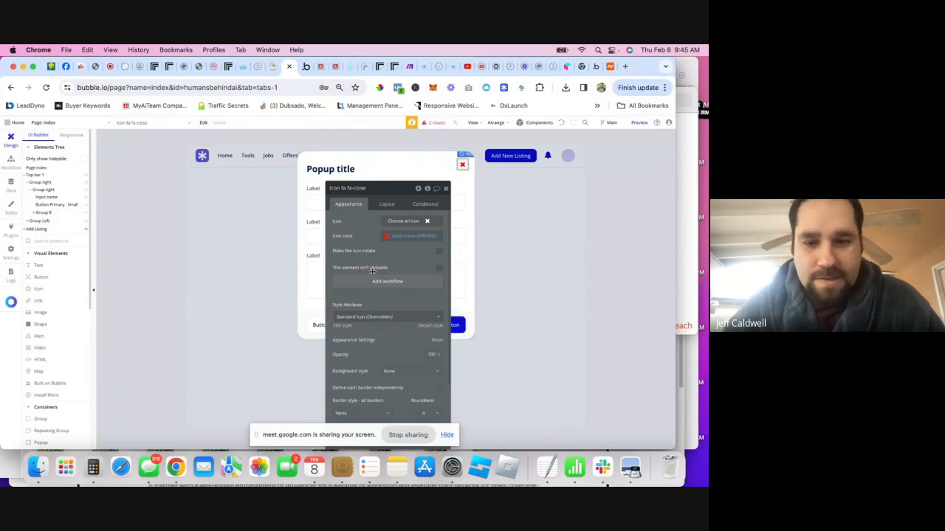
pyautogui.scroll(-4, 372, 205)
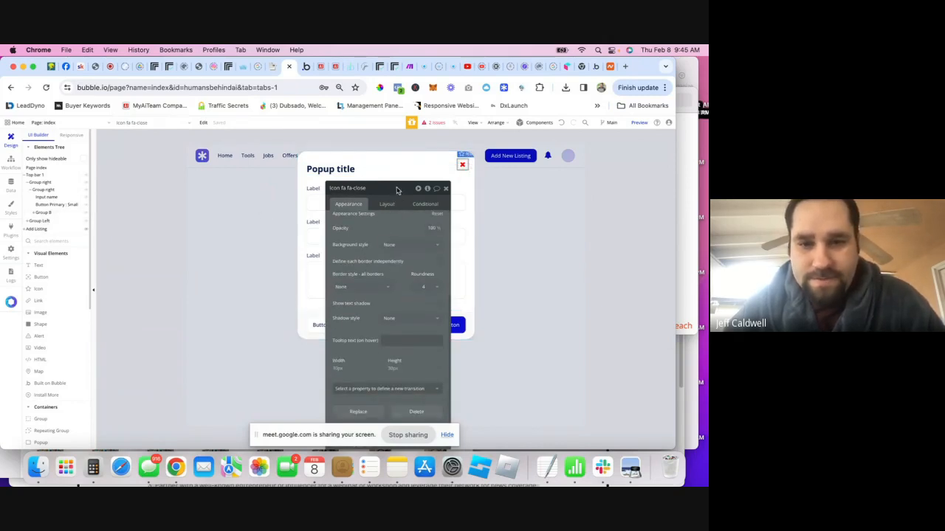
pyautogui.moveTo(396, 190); pyautogui.dragTo(410, 138)
pyautogui.click(420, 395)
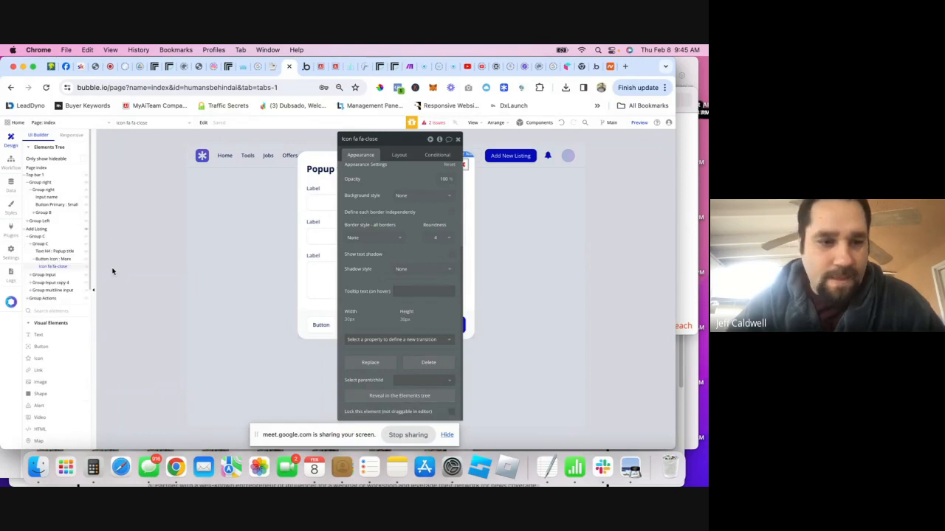
pyautogui.click(54, 260)
pyautogui.press('Escape')
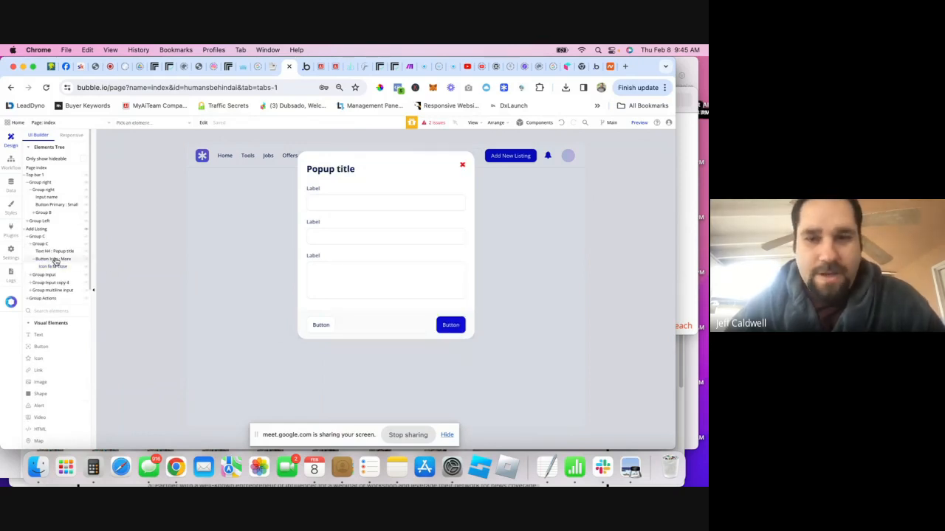
# - Create a 'Button Icon: More is clicked' workflow with a Hide an element action
pyautogui.click(55, 260)
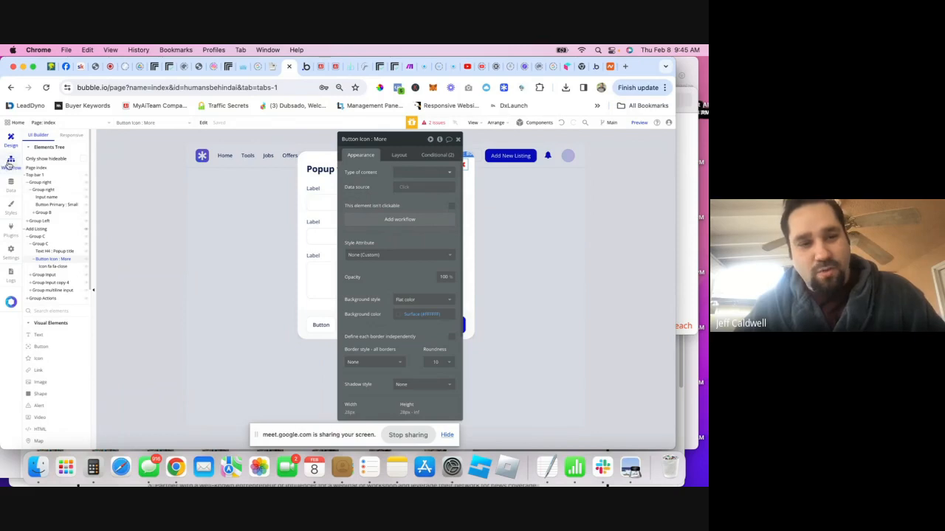
pyautogui.click(411, 224)
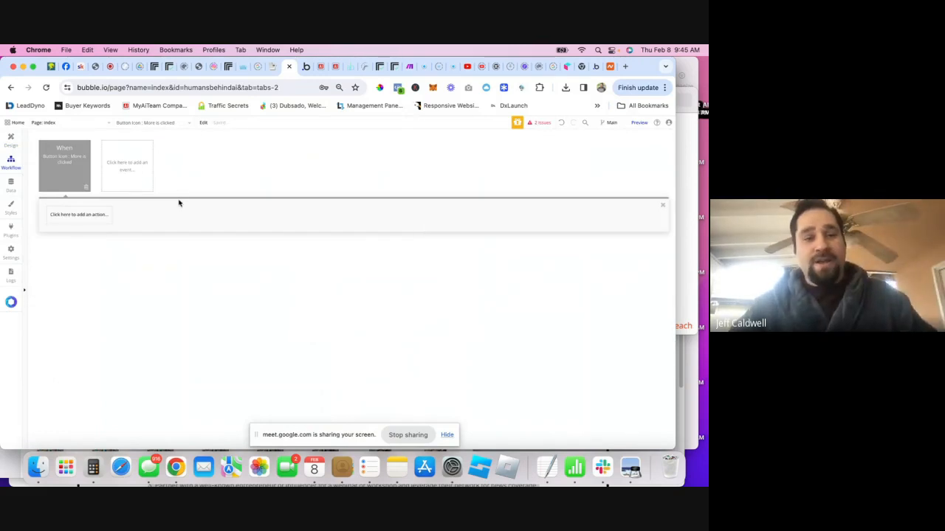
pyautogui.click(79, 166)
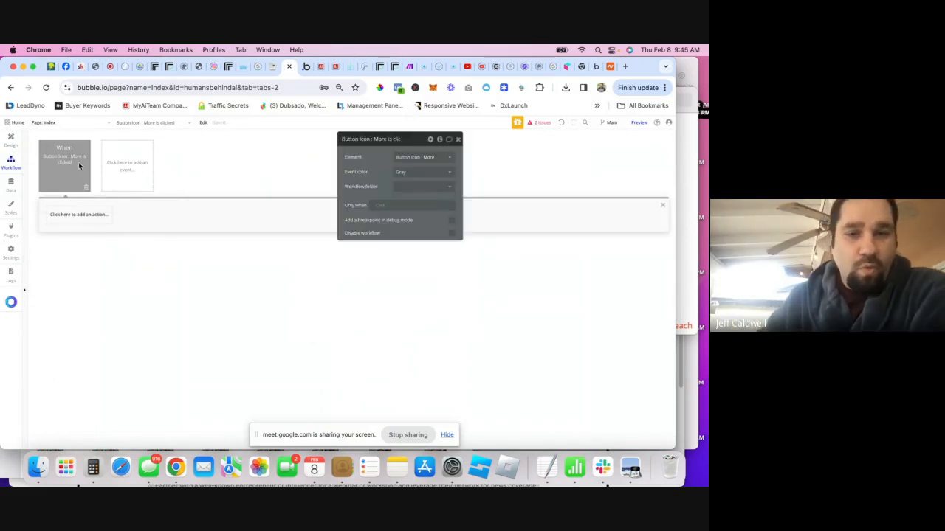
pyautogui.click(79, 215)
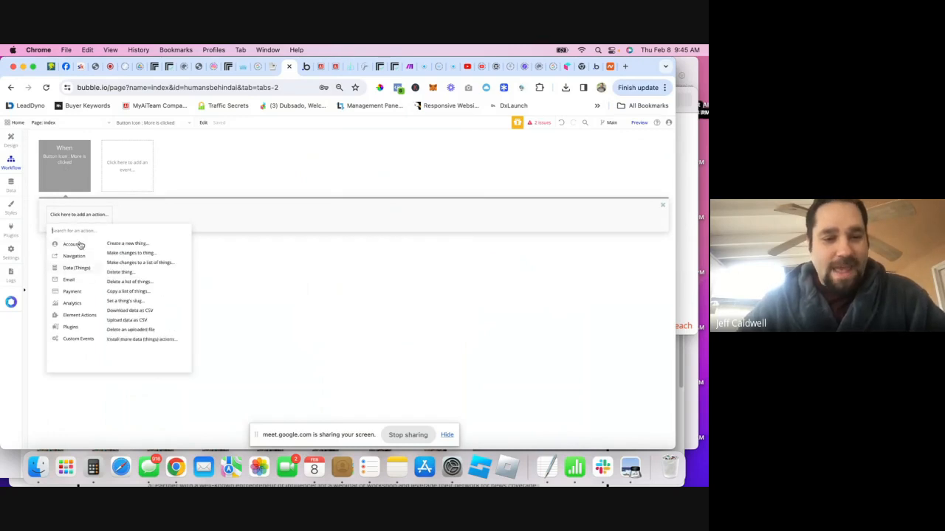
pyautogui.moveTo(74, 316)
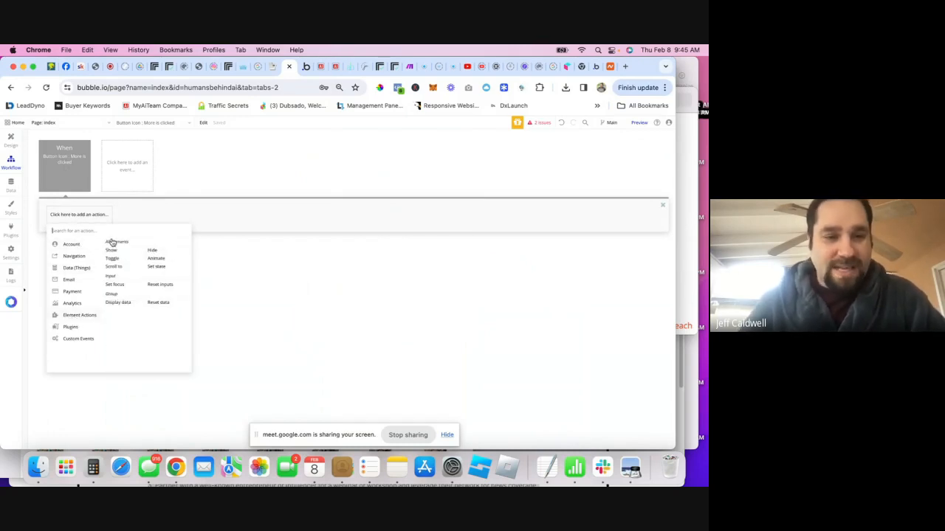
pyautogui.write('hide')
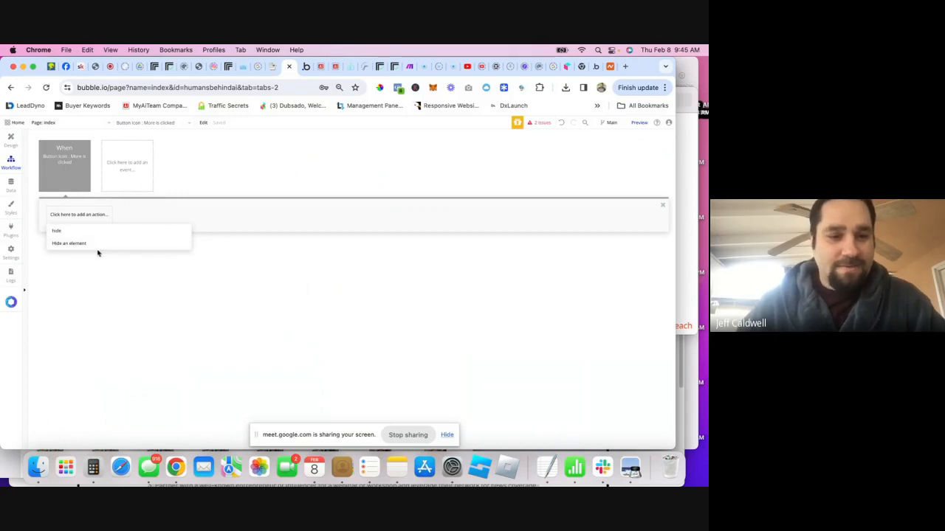
pyautogui.click(84, 245)
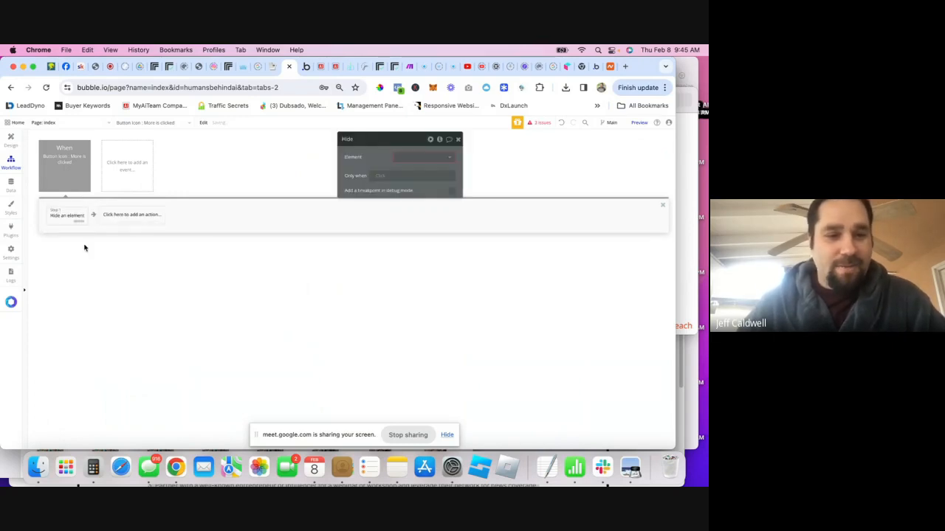
# - Set the Hide action's element to the Add Listing popup
pyautogui.click(423, 162)
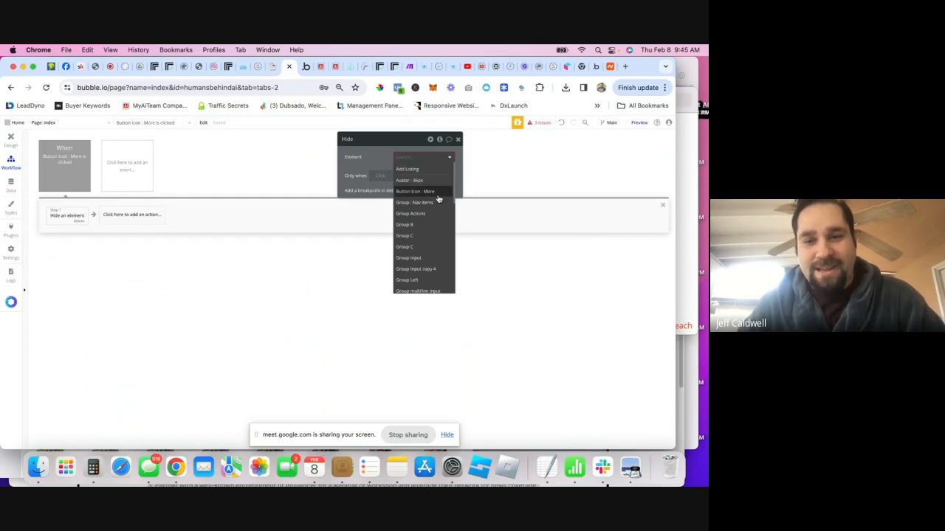
pyautogui.scroll(-5, 435, 211)
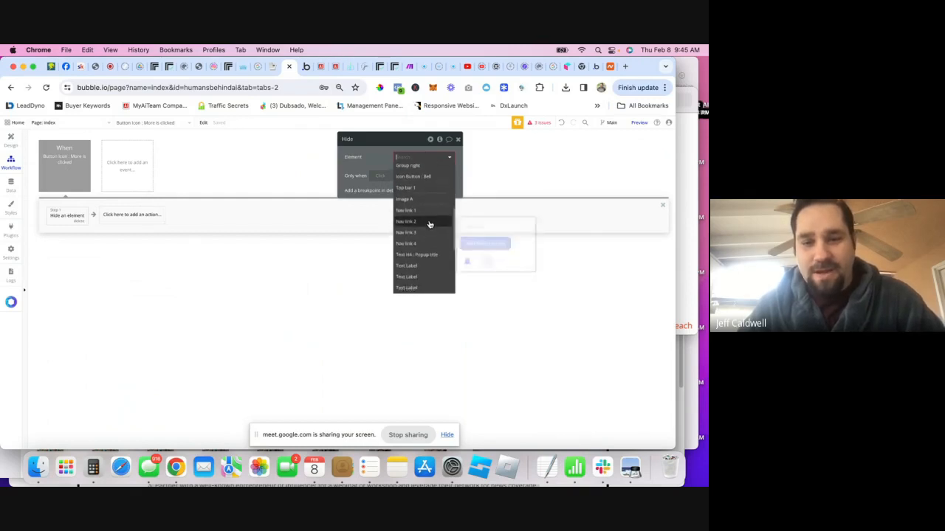
pyautogui.write('po')
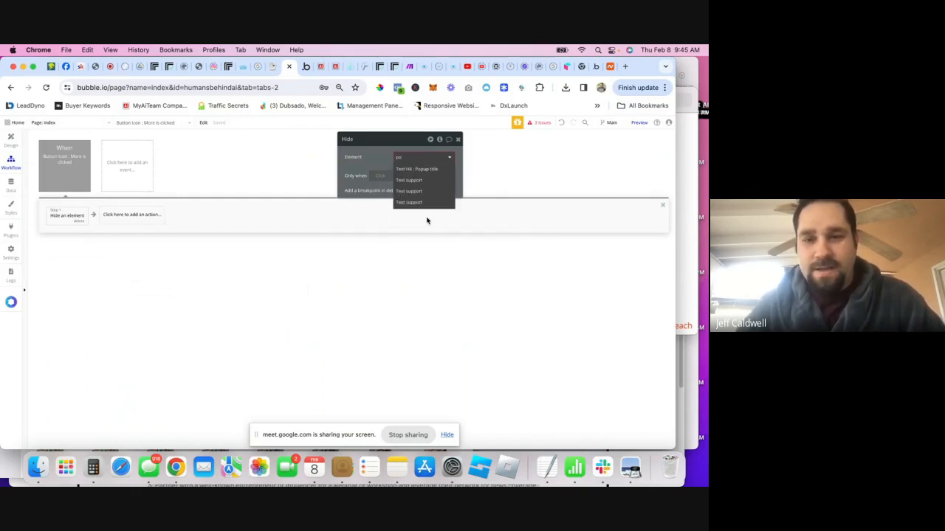
pyautogui.click(11, 140)
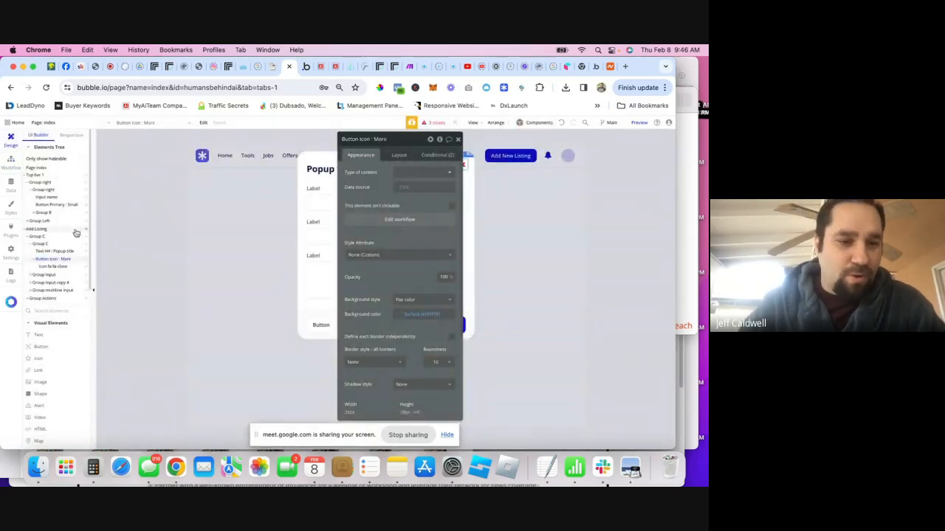
pyautogui.click(41, 229)
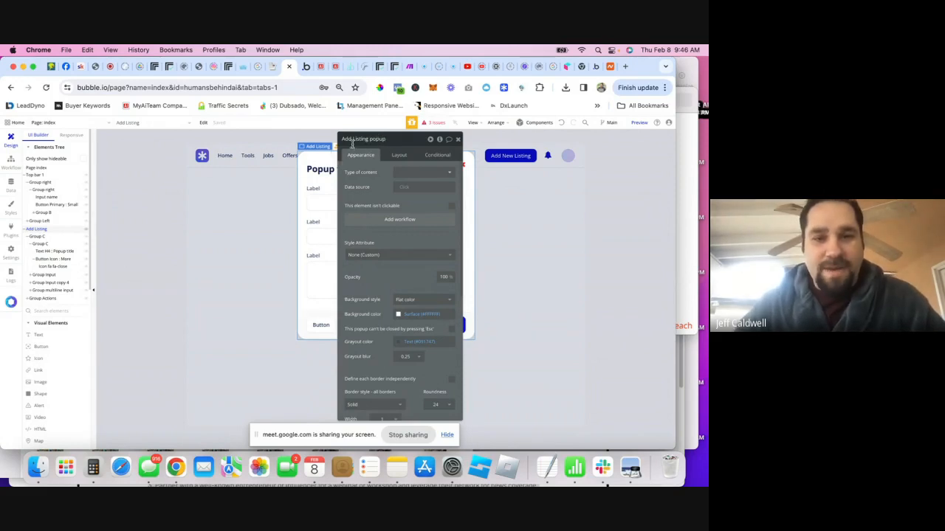
pyautogui.click(12, 164)
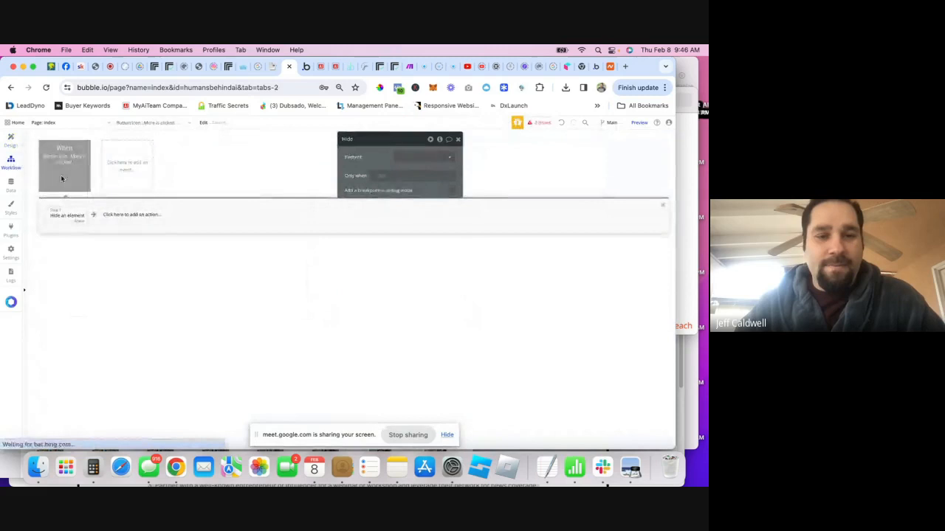
pyautogui.click(424, 156)
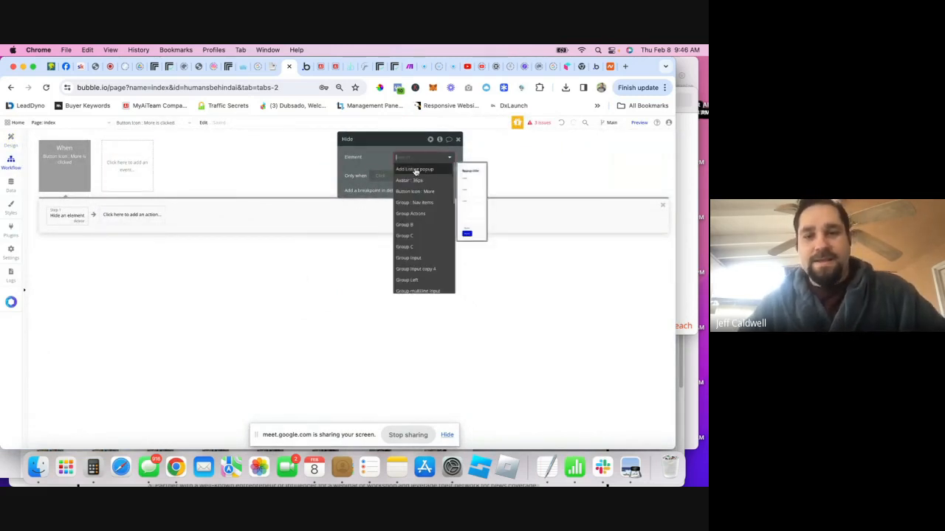
pyautogui.click(416, 172)
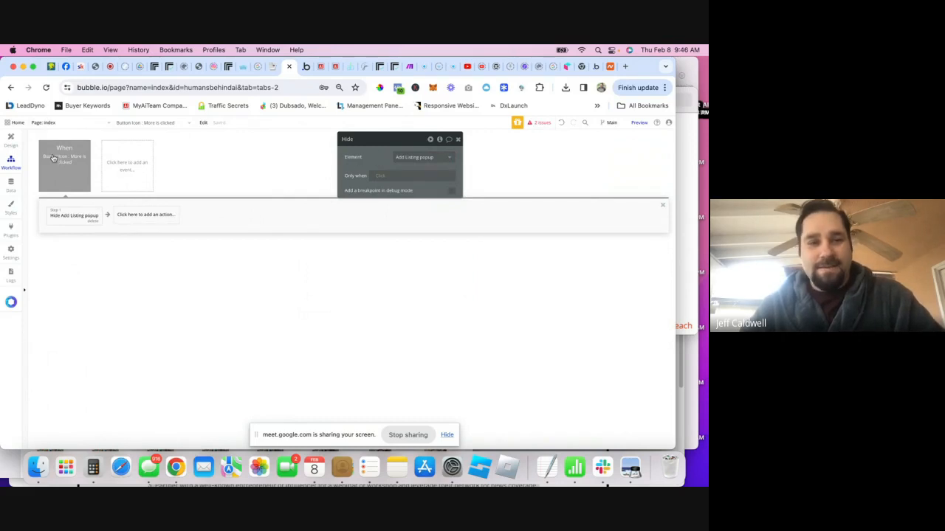
pyautogui.click(12, 139)
# - Select the Add New Listing button and create a click workflow for it
pyautogui.click(511, 185)
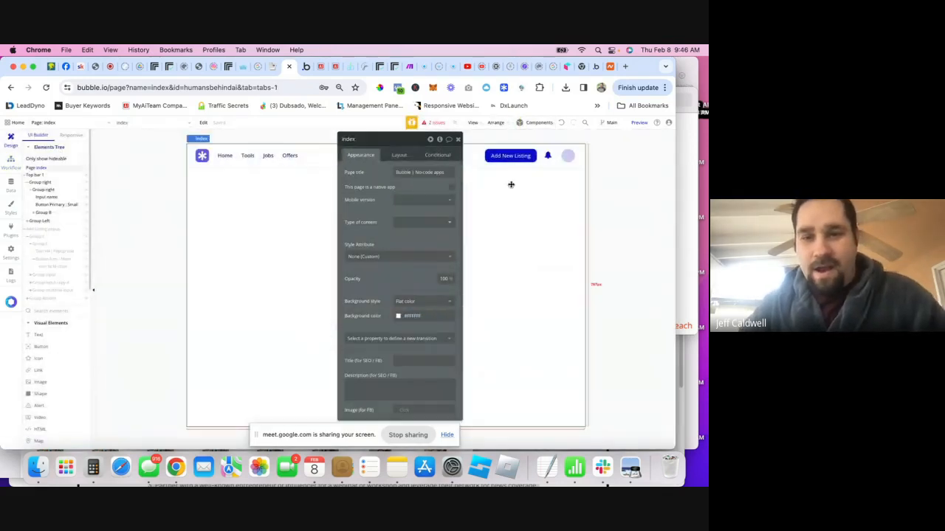
pyautogui.click(511, 159)
pyautogui.click(457, 139)
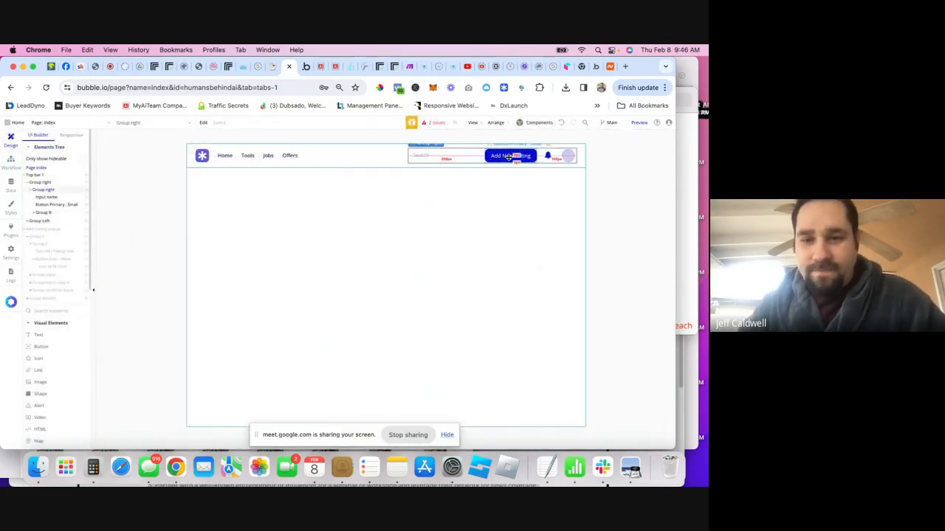
pyautogui.doubleClick(501, 156)
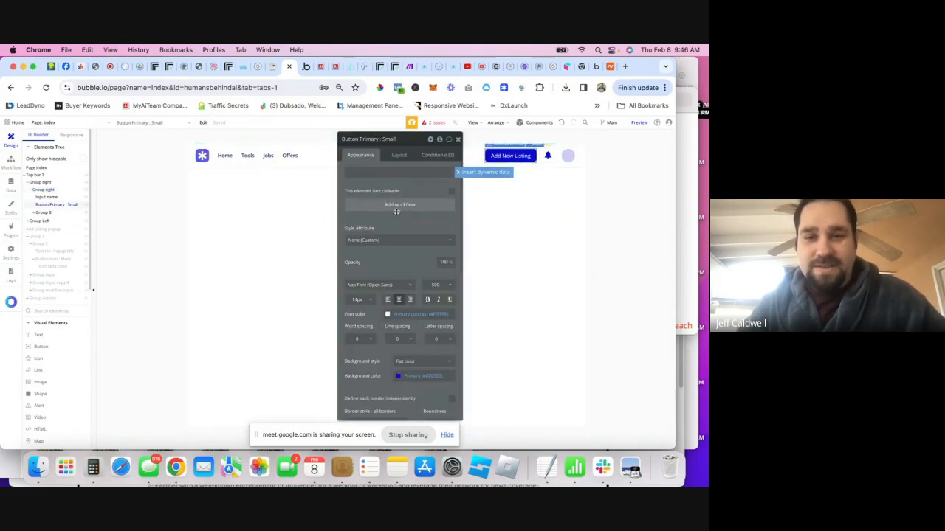
pyautogui.click(413, 205)
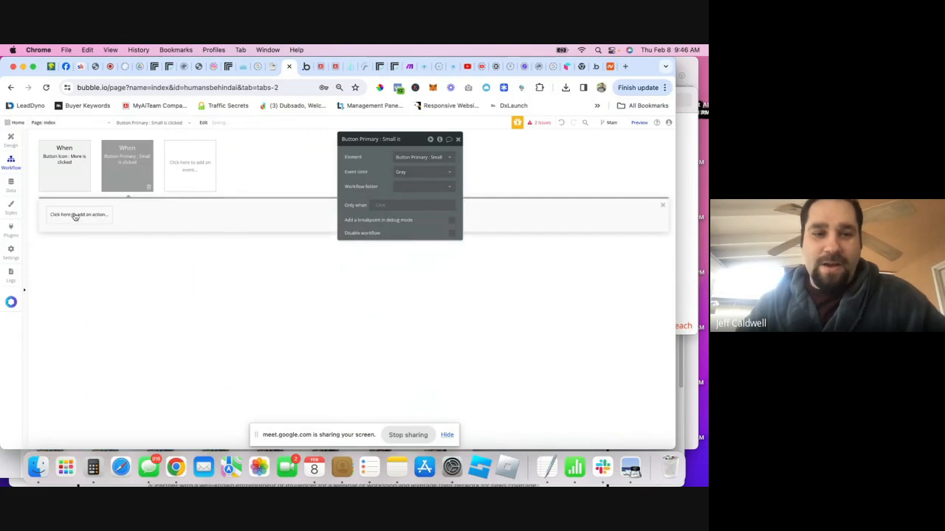
# - Add a Show an element action targeting the Add Listing popup
pyautogui.click(74, 214)
pyautogui.write('show')
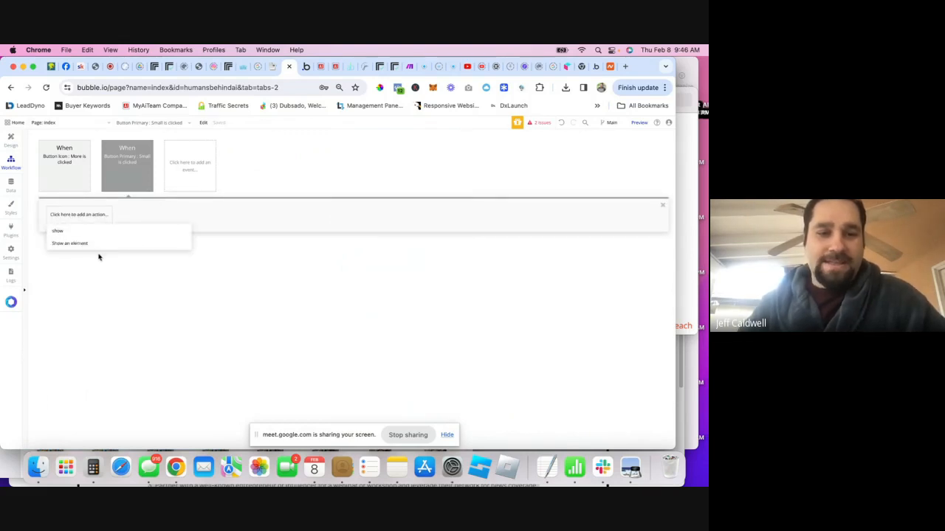
pyautogui.click(79, 247)
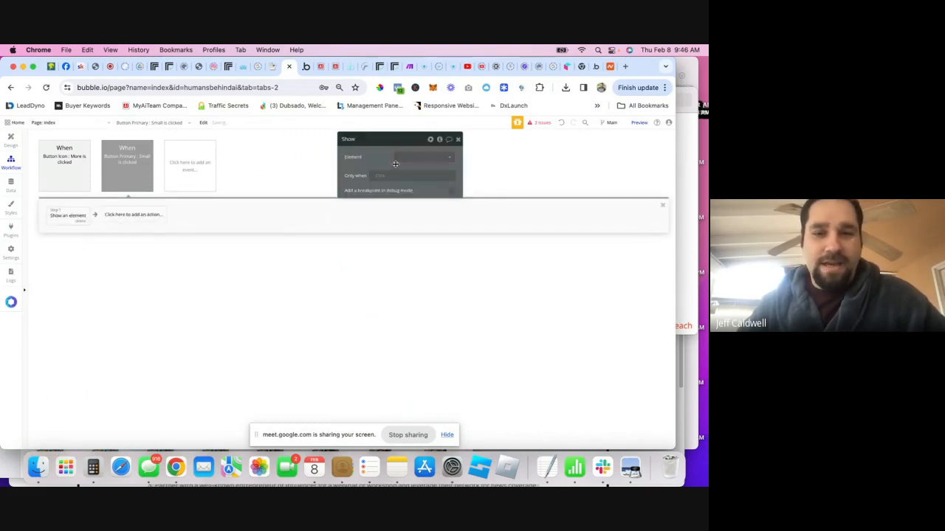
pyautogui.click(411, 159)
pyautogui.click(414, 169)
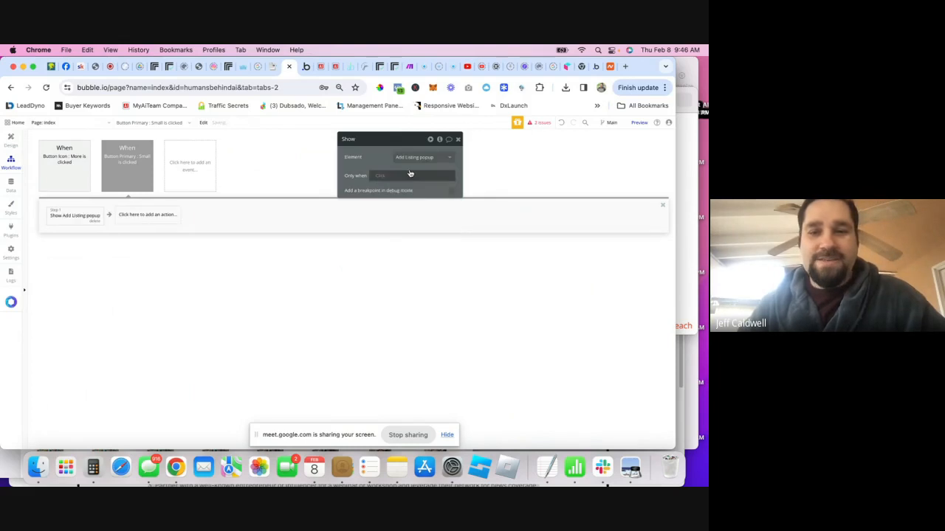
pyautogui.click(458, 138)
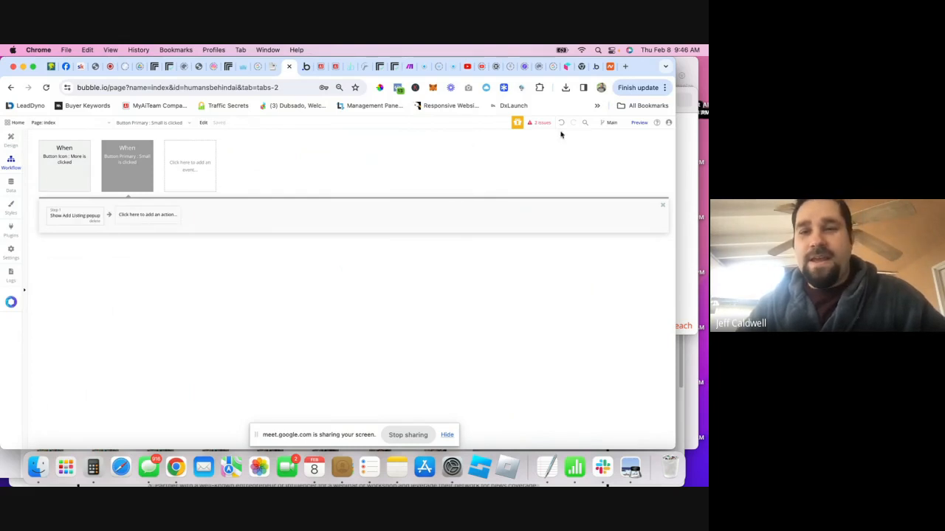
# - Preview the app and open and close the Add Listing popup from Add New Listing
pyautogui.click(636, 122)
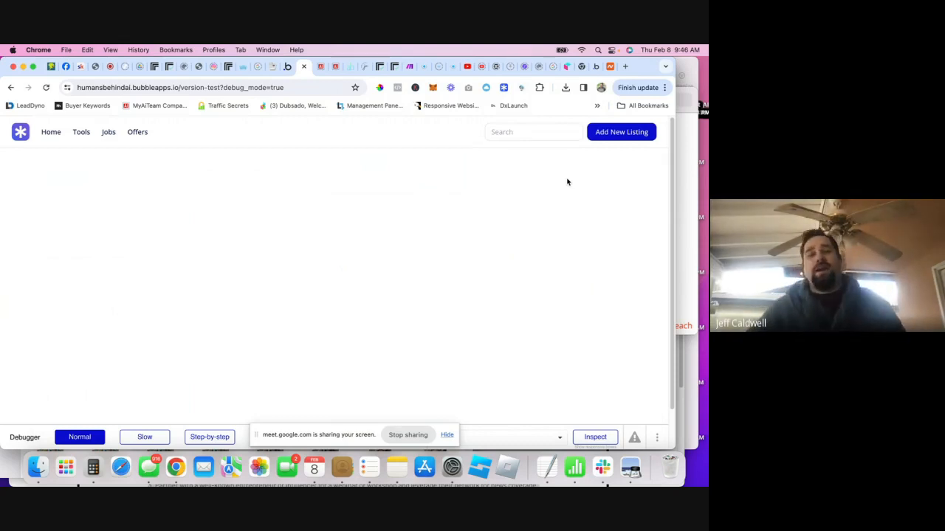
pyautogui.click(628, 133)
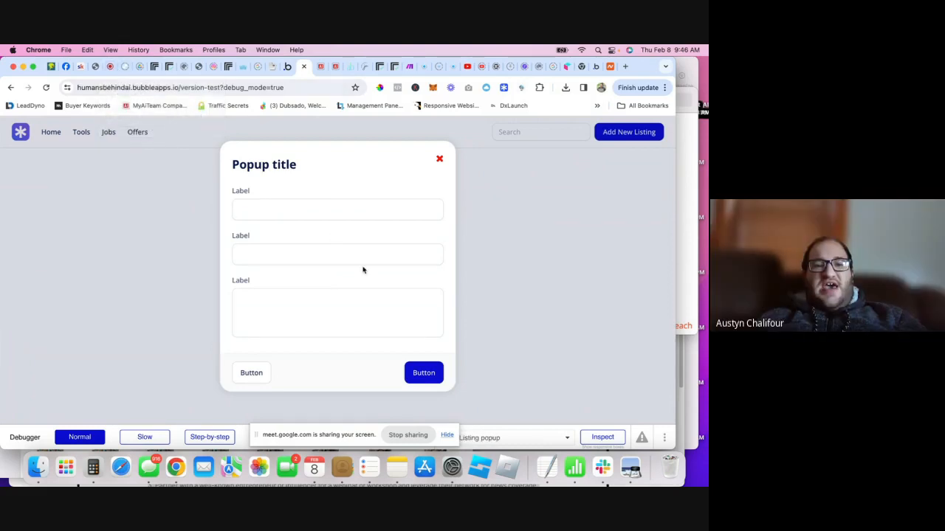
pyautogui.click(441, 158)
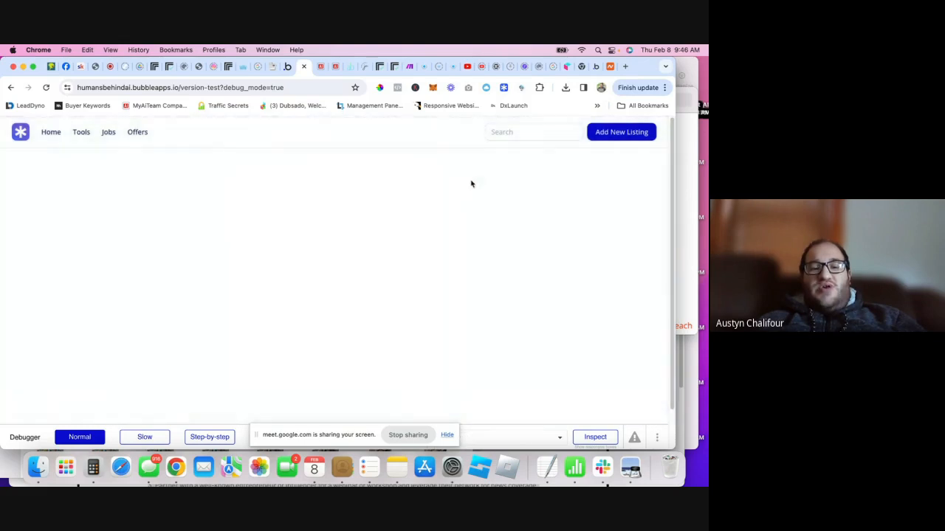
pyautogui.click(620, 133)
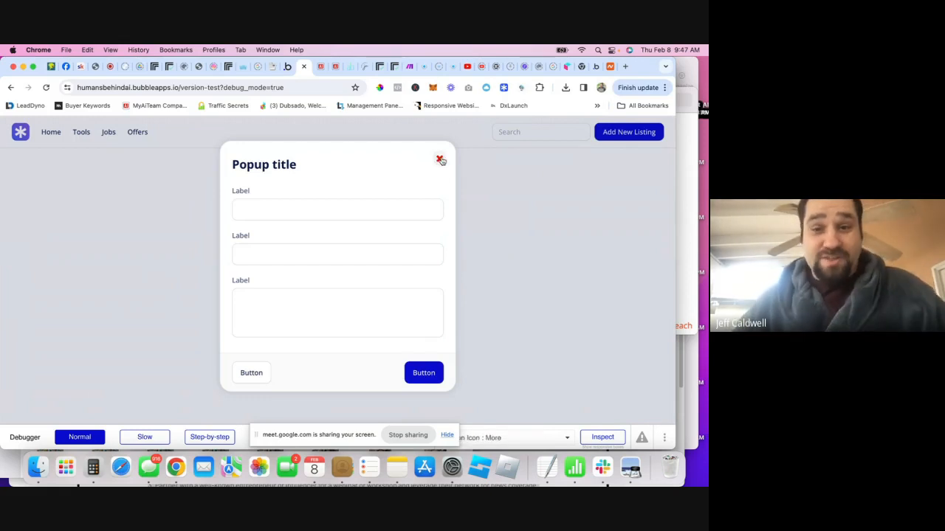
pyautogui.click(287, 66)
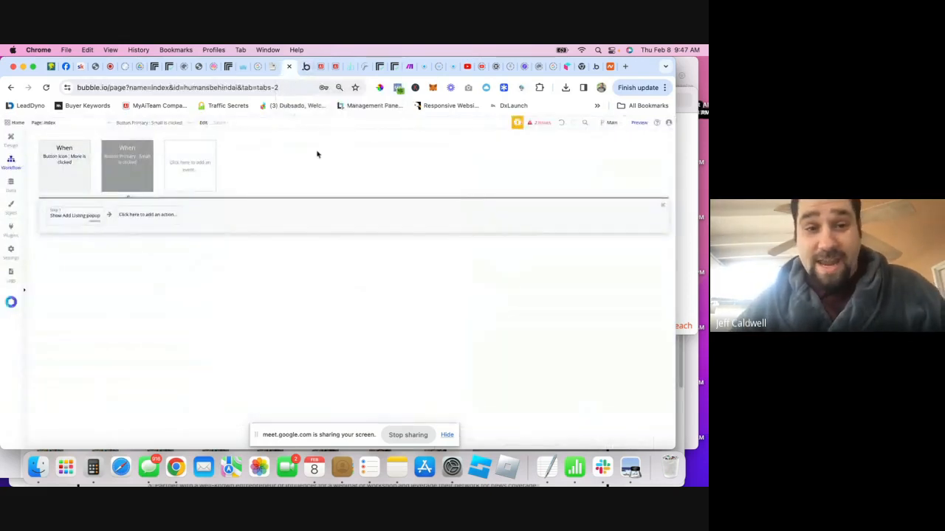
pyautogui.click(10, 141)
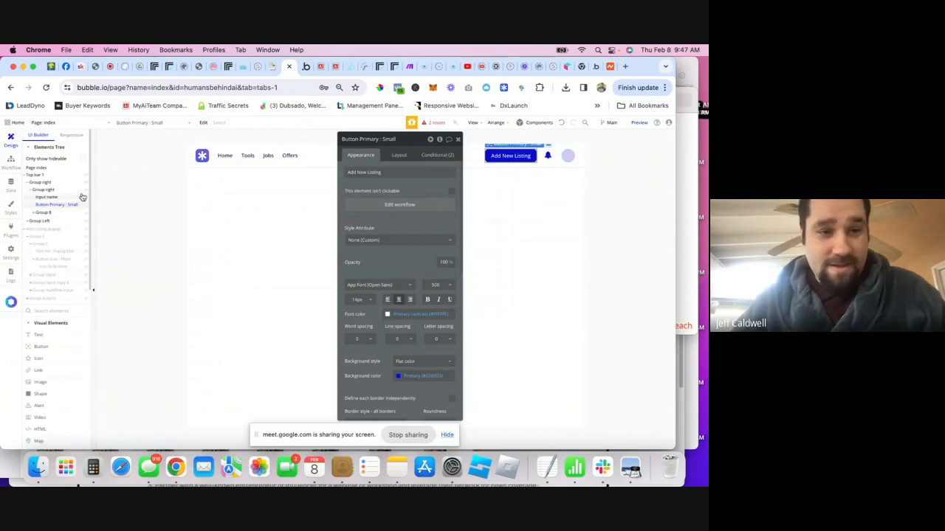
pyautogui.click(307, 68)
pyautogui.click(288, 67)
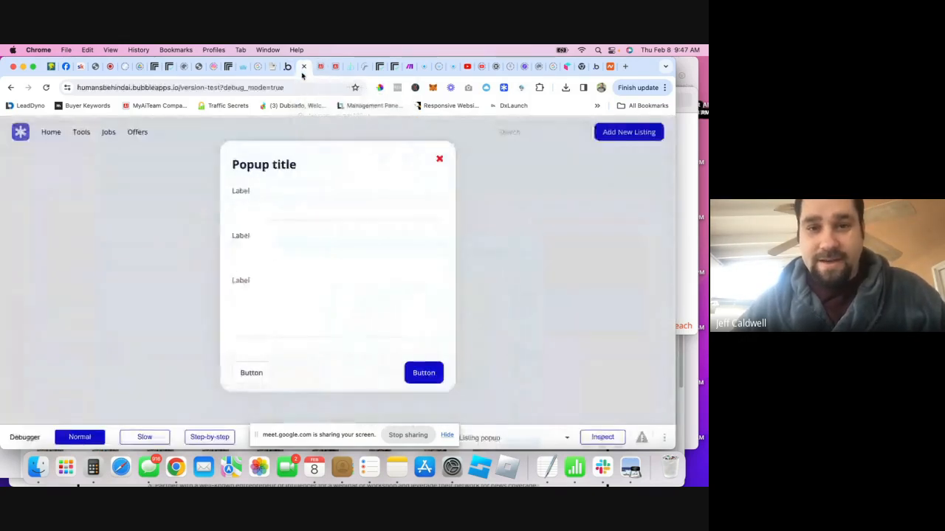
# - Open and close the popup several more times via the button and ×, then return to the editor
pyautogui.click(439, 167)
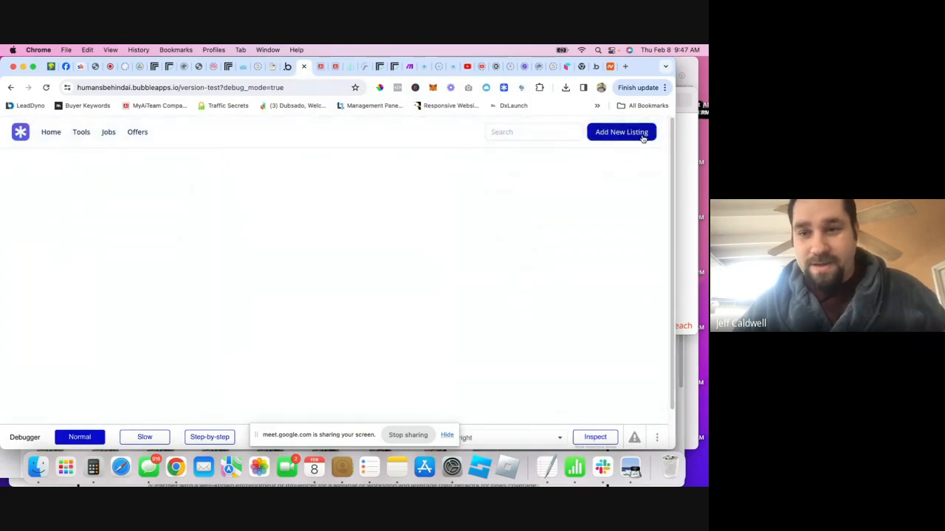
pyautogui.click(641, 135)
pyautogui.click(441, 162)
pyautogui.click(636, 135)
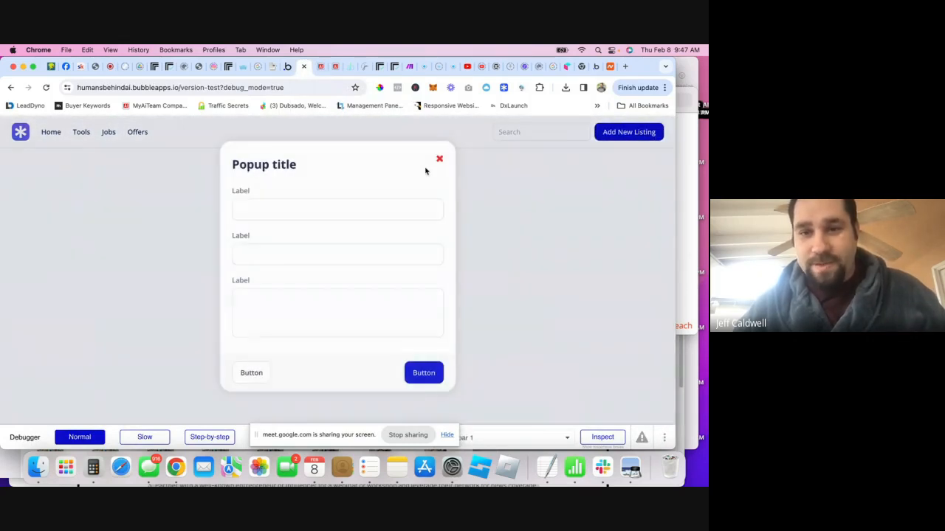
pyautogui.click(440, 159)
pyautogui.click(595, 138)
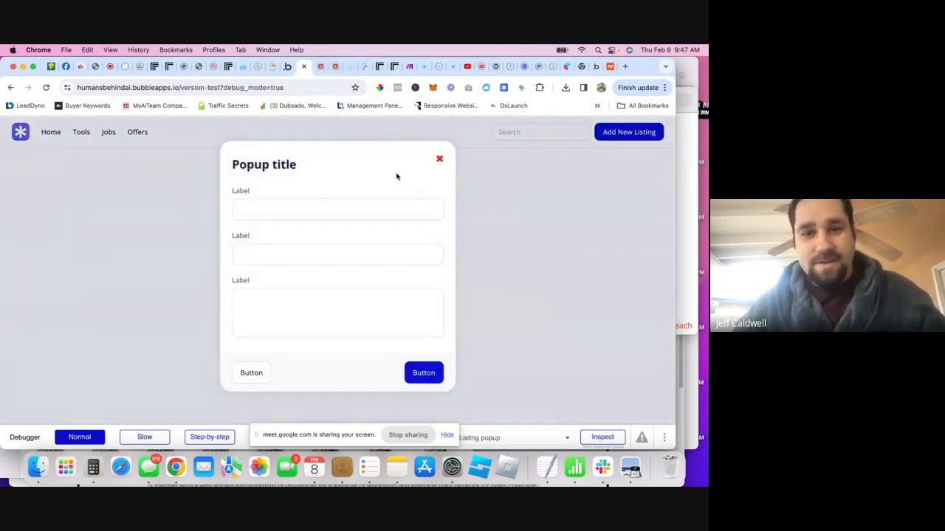
pyautogui.click(440, 160)
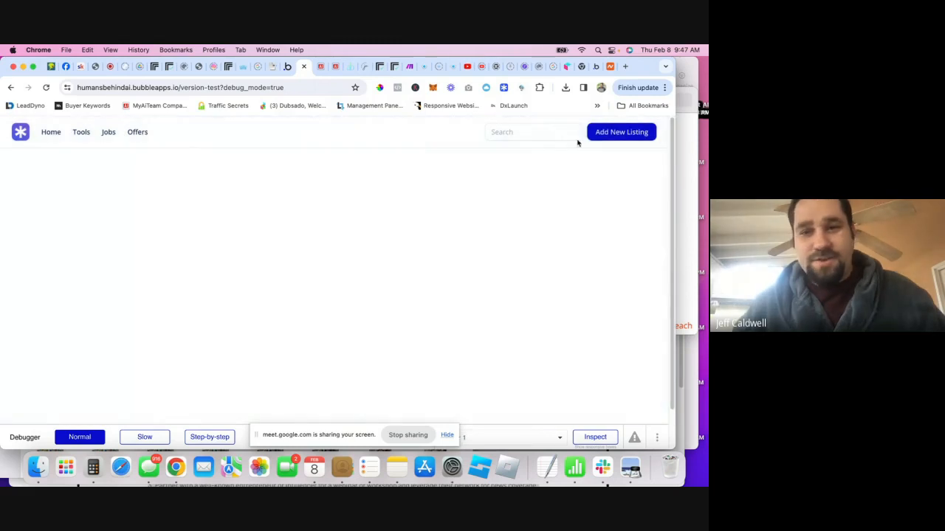
pyautogui.click(287, 66)
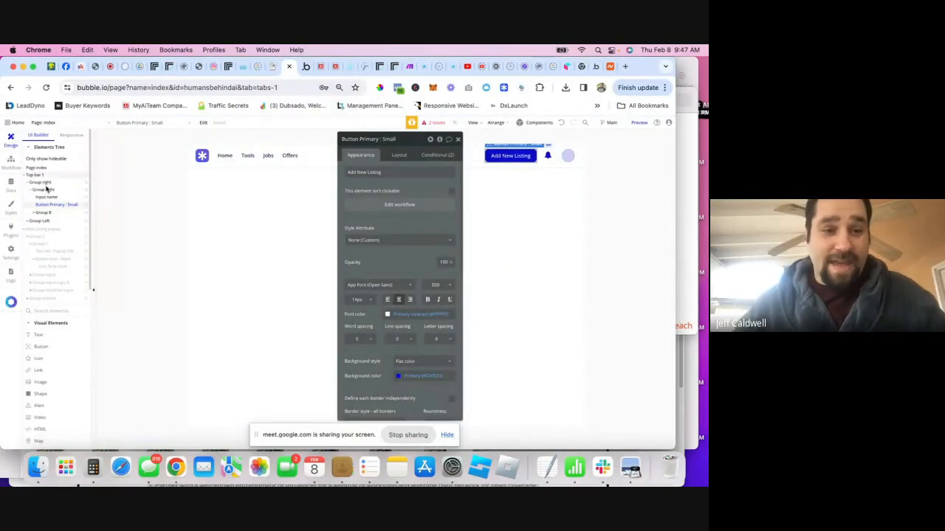
# - Change the popup's title text to 'Add New Listing'
pyautogui.click(46, 228)
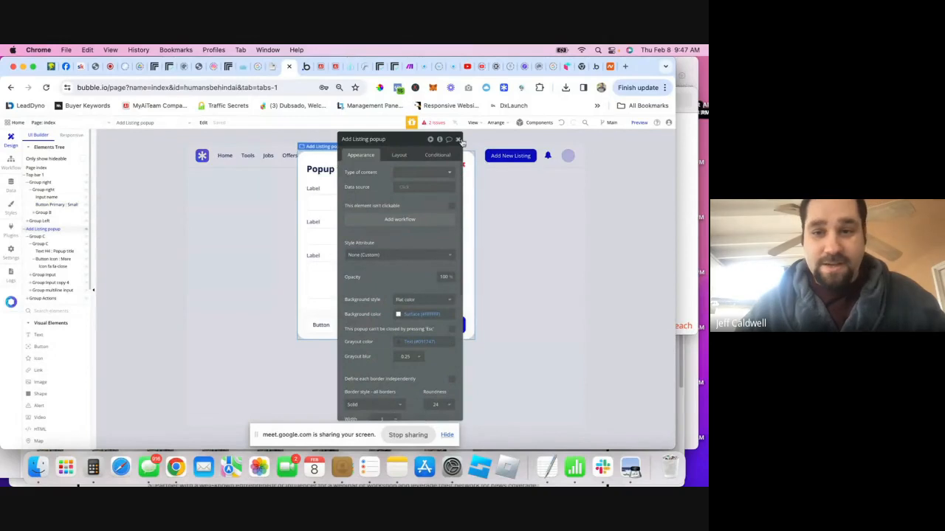
pyautogui.click(458, 139)
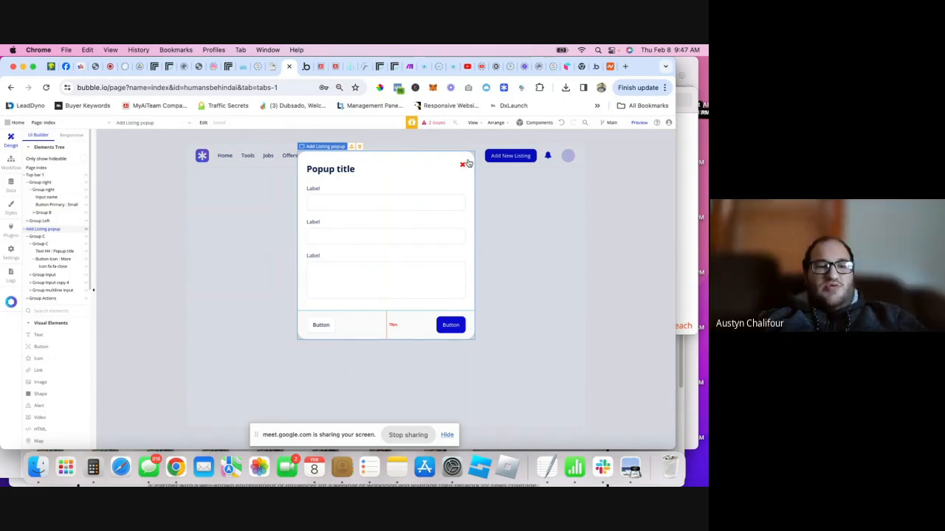
pyautogui.click(324, 169)
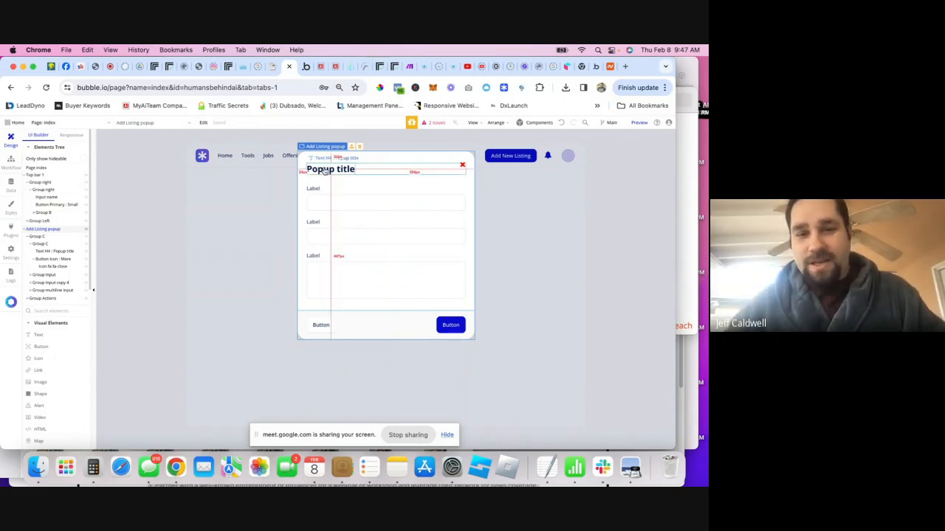
pyautogui.doubleClick(325, 169)
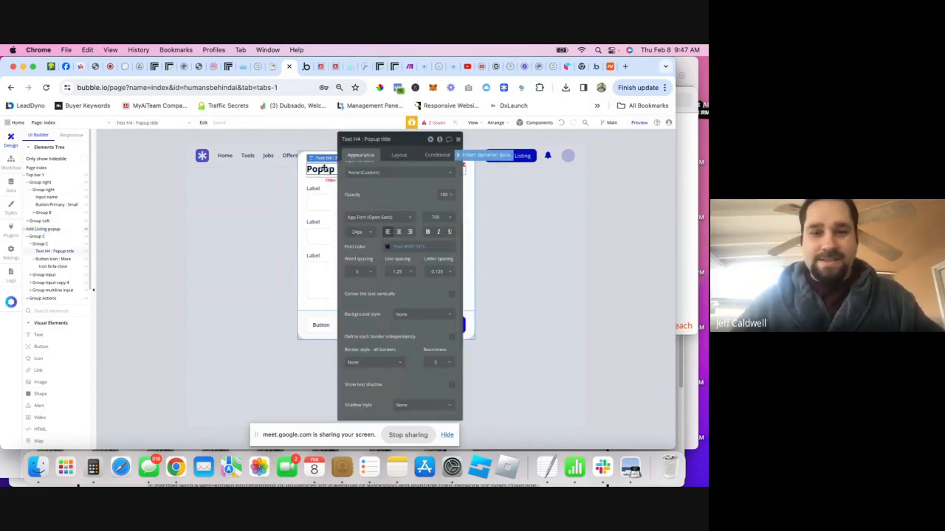
pyautogui.write('Add New Listing')
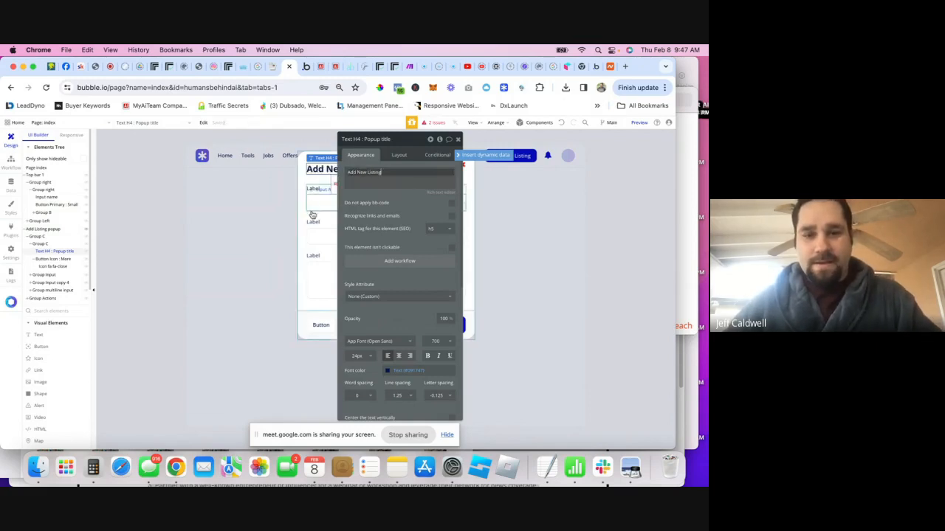
# - Relabel the popup's first field 'Listing Type'
pyautogui.click(303, 173)
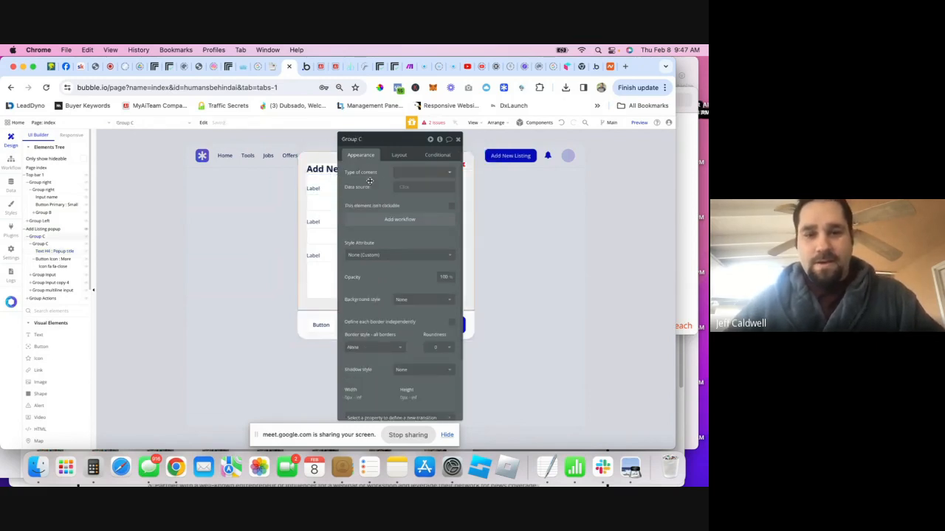
pyautogui.click(459, 140)
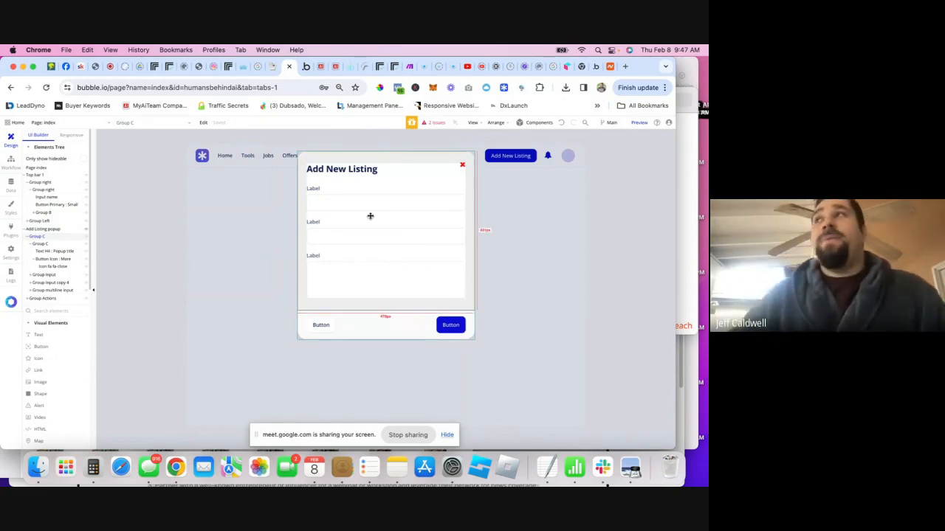
pyautogui.moveTo(332, 211); pyautogui.dragTo(313, 188)
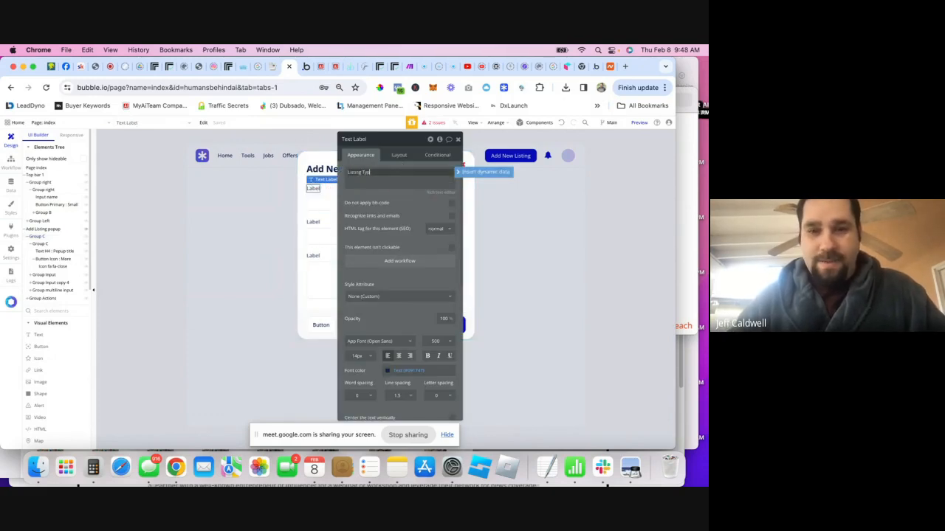
pyautogui.click(319, 201)
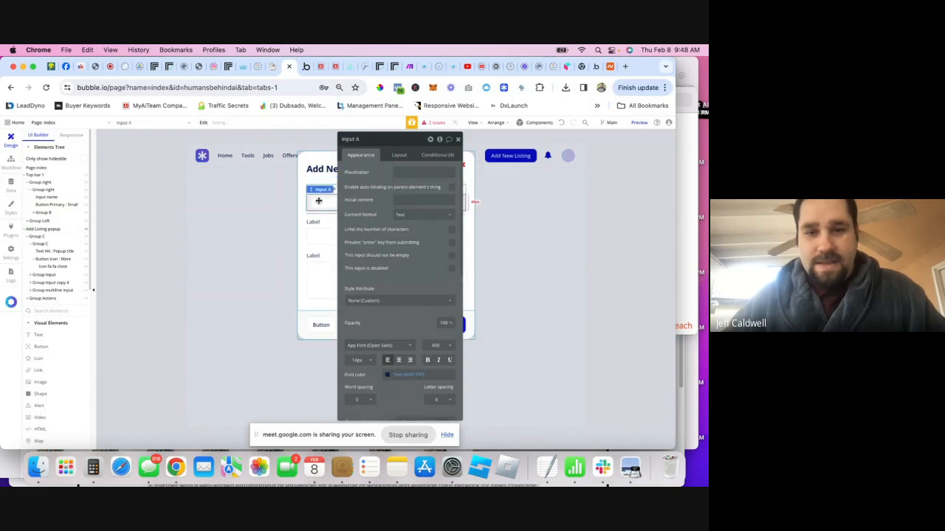
pyautogui.click(458, 139)
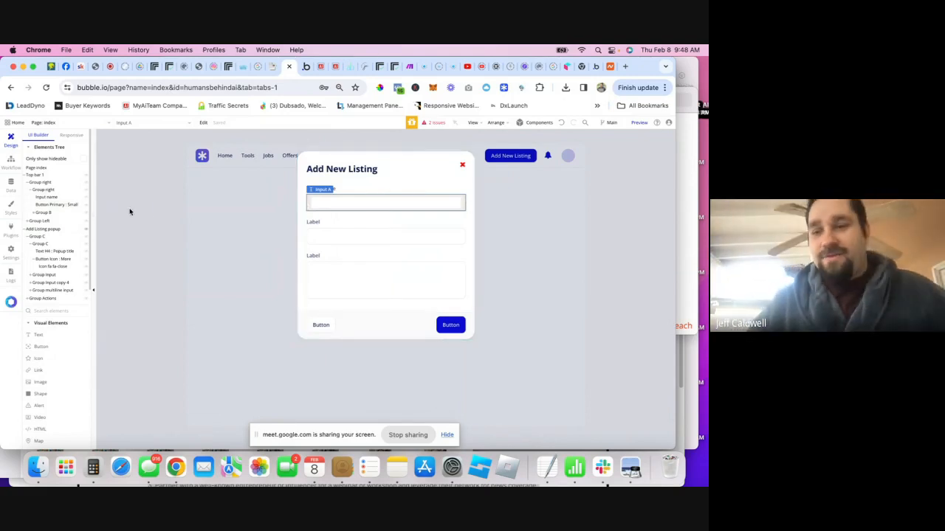
# - Create a new option set named 'Listings Types' under Data > Option sets
pyautogui.click(11, 185)
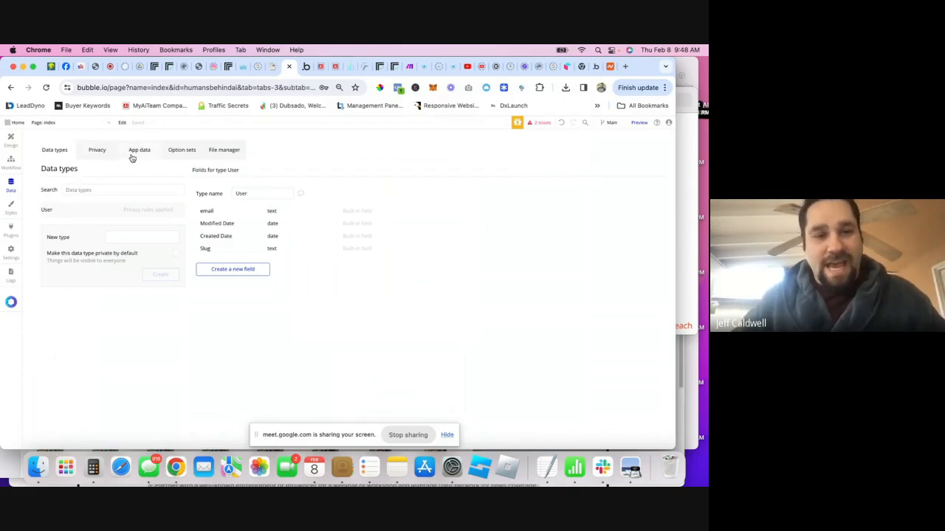
pyautogui.click(176, 153)
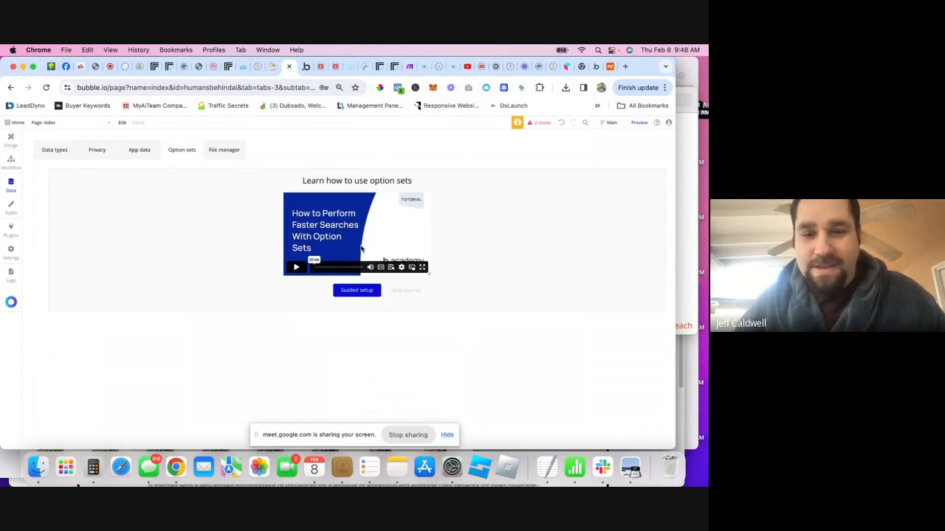
pyautogui.click(405, 291)
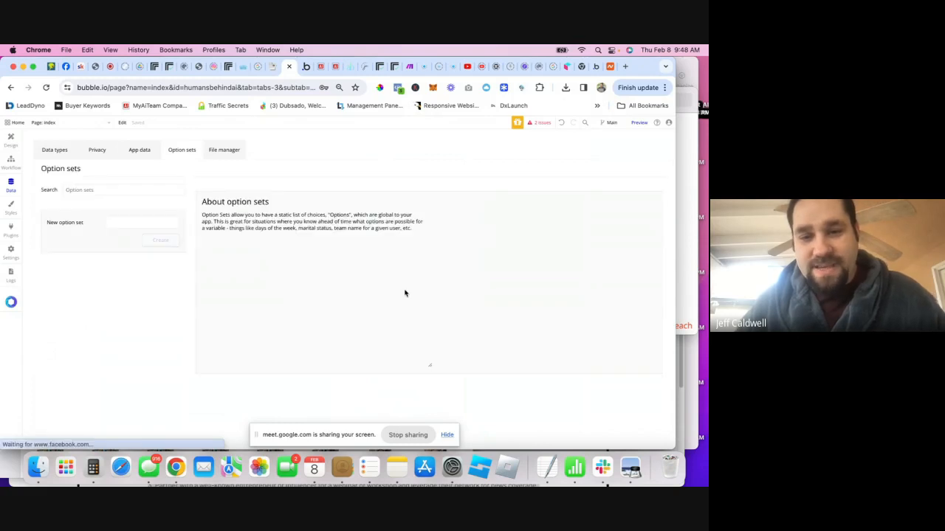
pyautogui.click(120, 222)
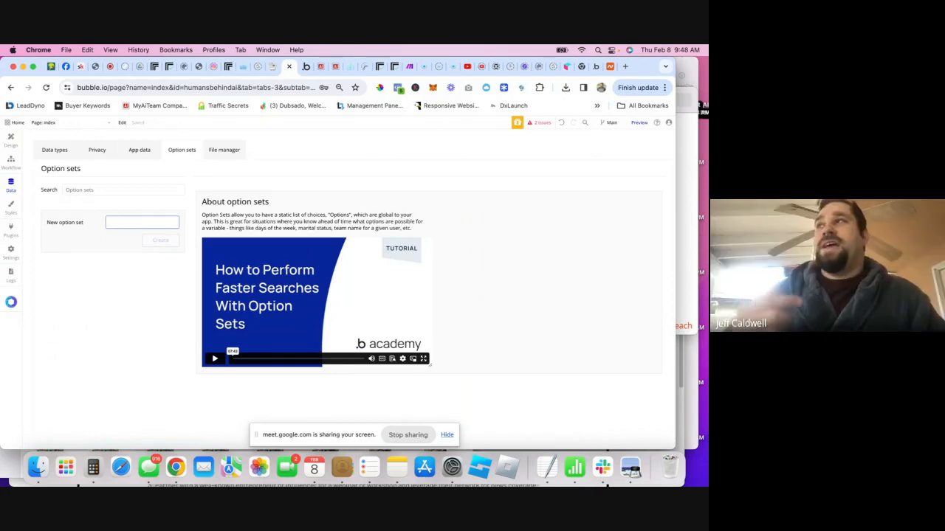
pyautogui.write('Lis')
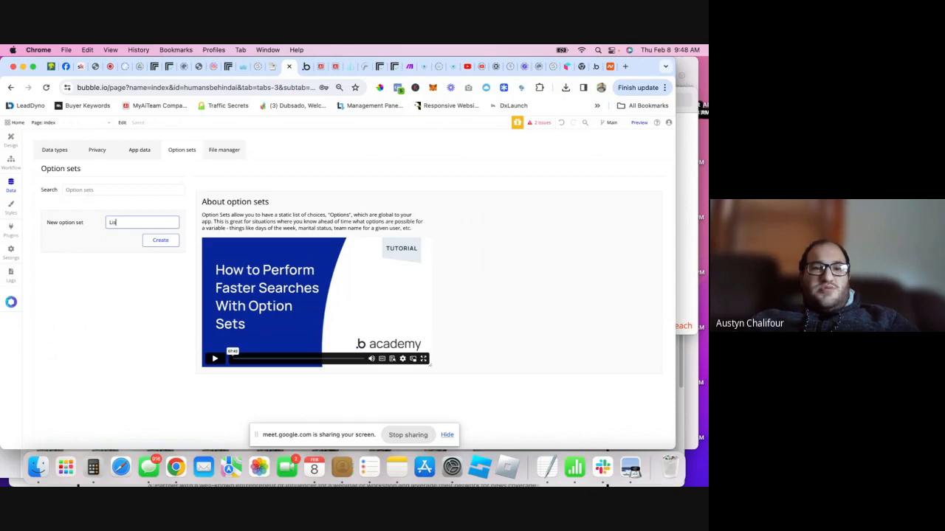
pyautogui.write('tings Types')
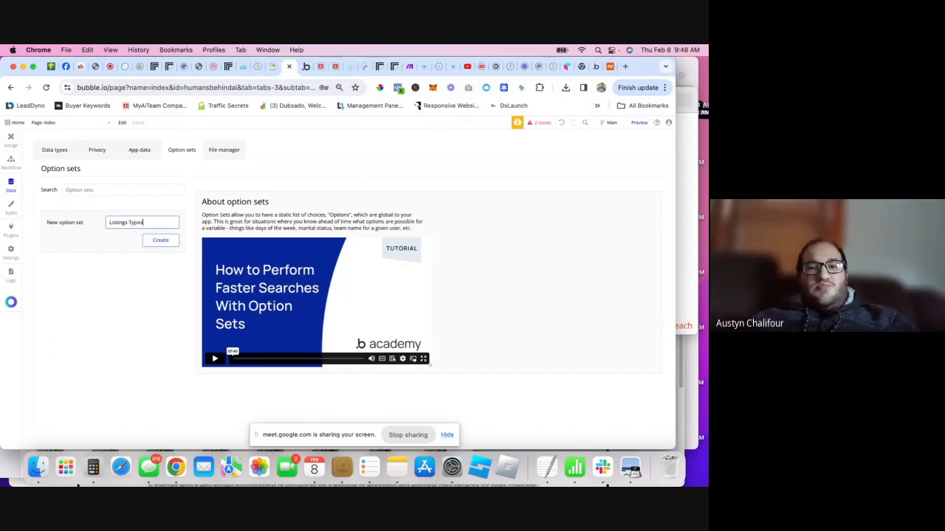
pyautogui.click(162, 242)
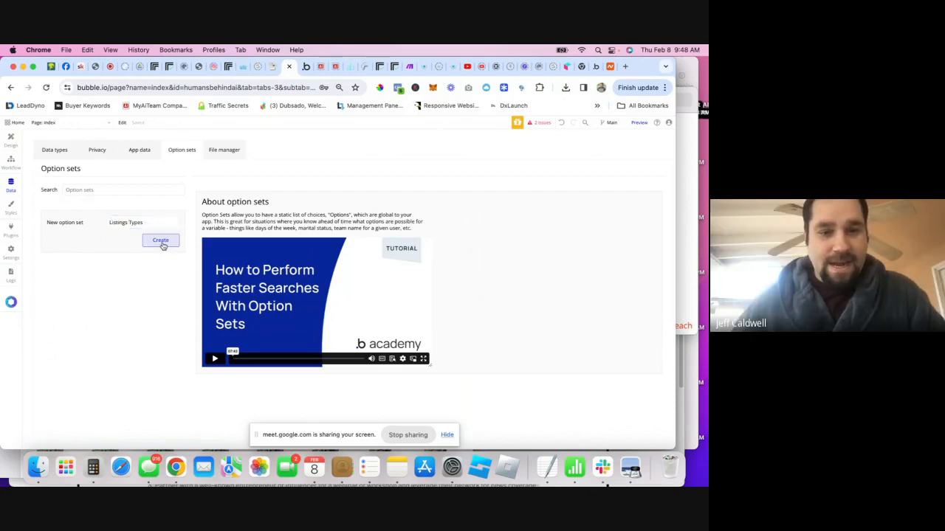
# - Add the options Tools, Jobs and Offers to Listings Types
pyautogui.click(261, 287)
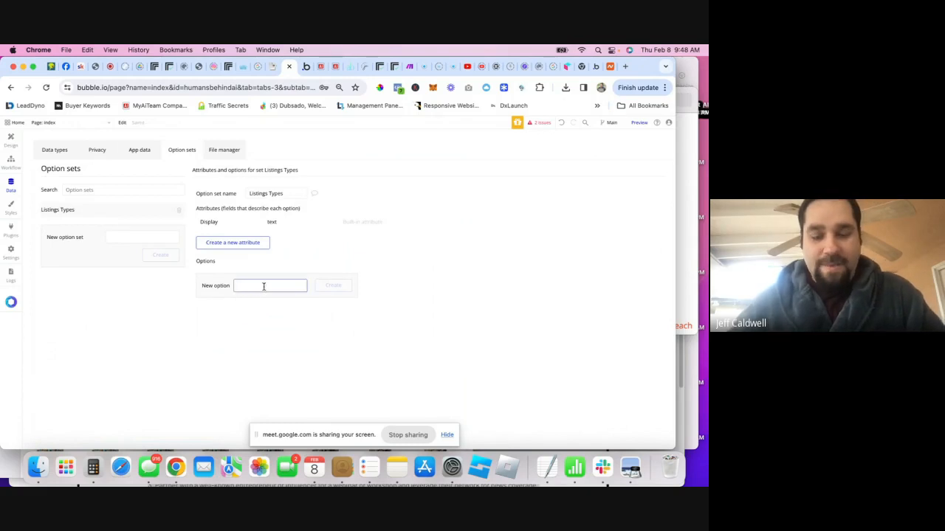
pyautogui.write('F')
pyautogui.write('ools')
pyautogui.press('Return')
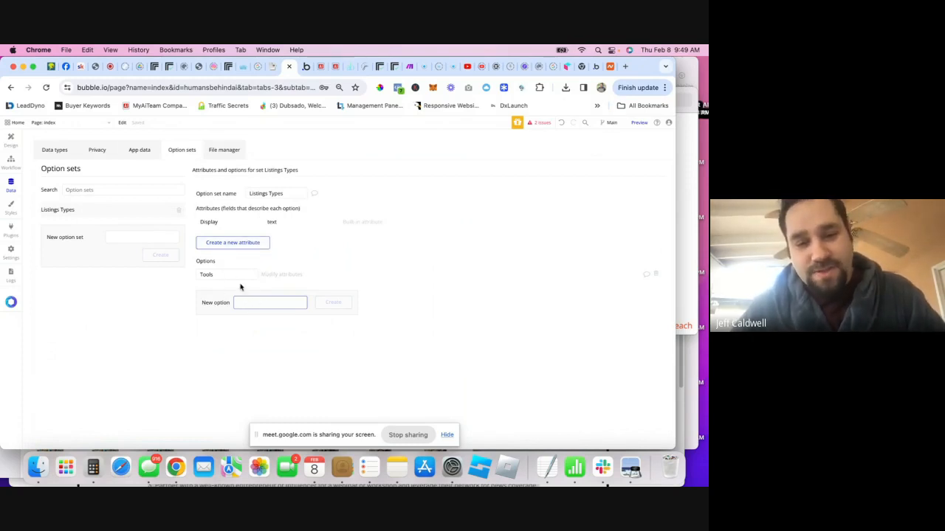
pyautogui.write('Jobs')
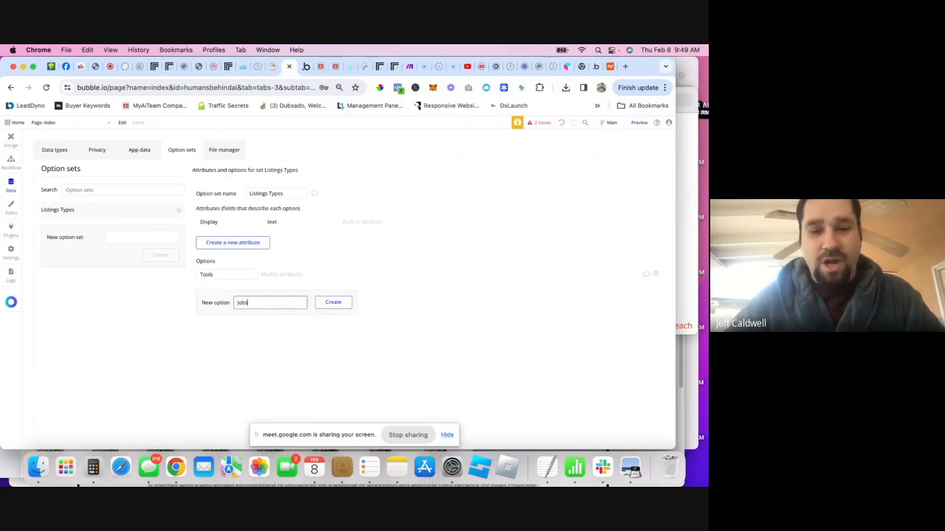
pyautogui.press('Return')
pyautogui.write('O')
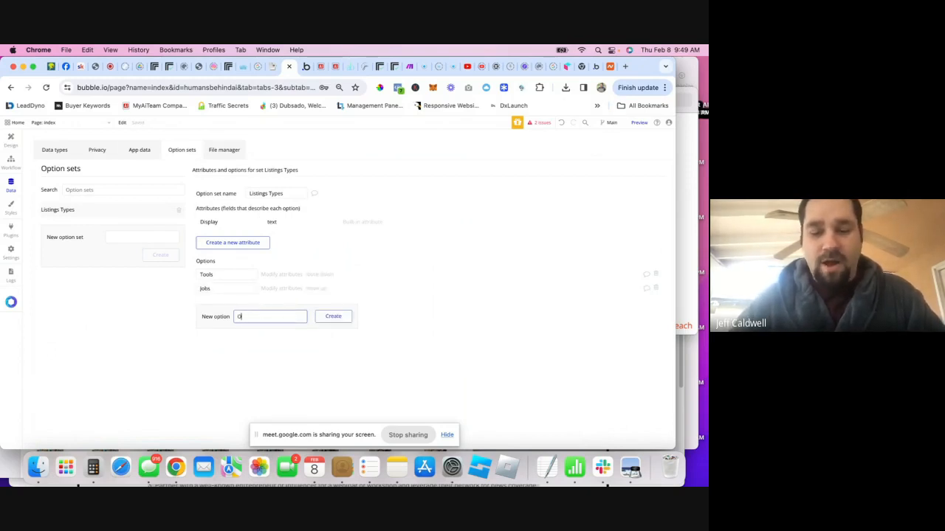
pyautogui.write('ffers')
pyautogui.press('Return')
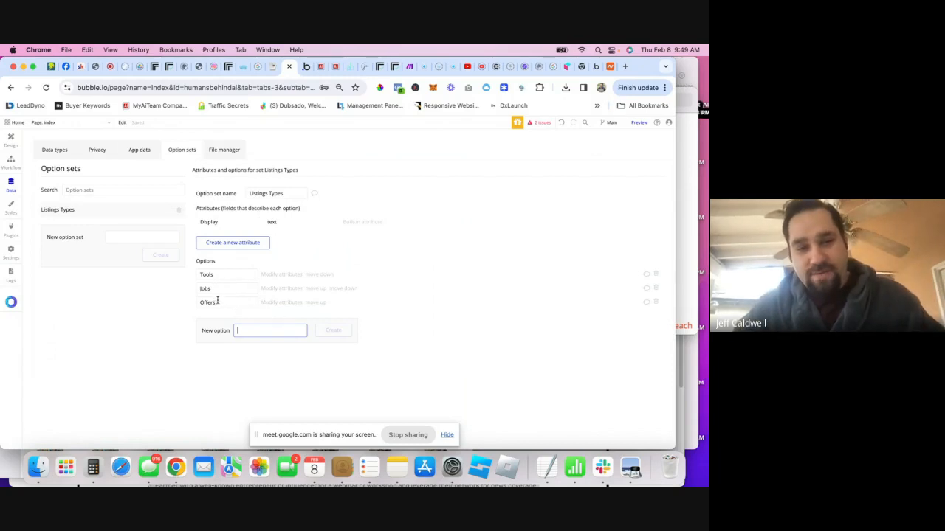
# - Place a dropdown on the first field with dynamic Listings Types choices from All Listings Types
pyautogui.click(12, 140)
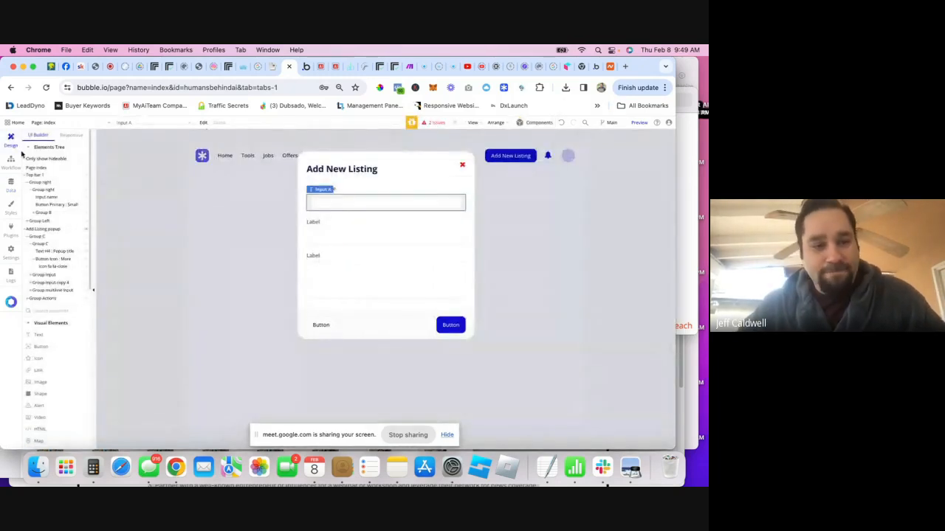
pyautogui.scroll(-5, 69, 376)
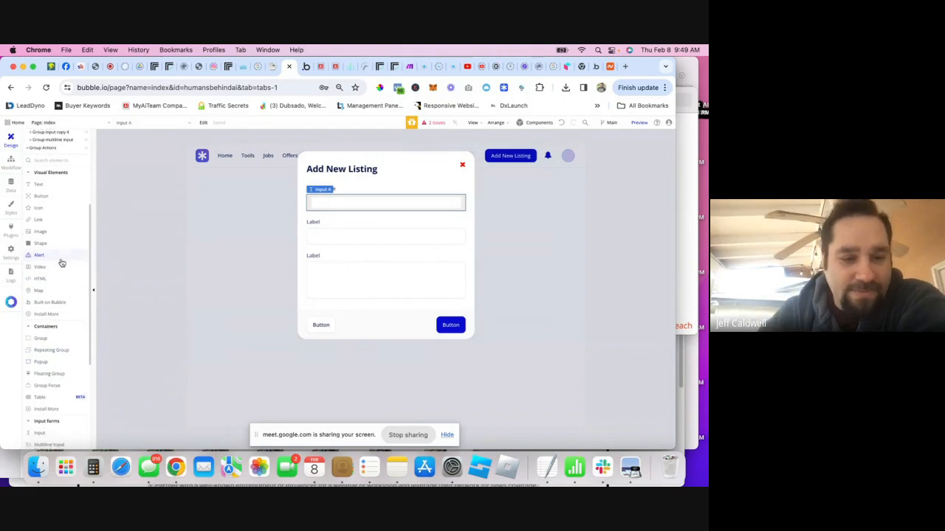
pyautogui.scroll(-4, 62, 263)
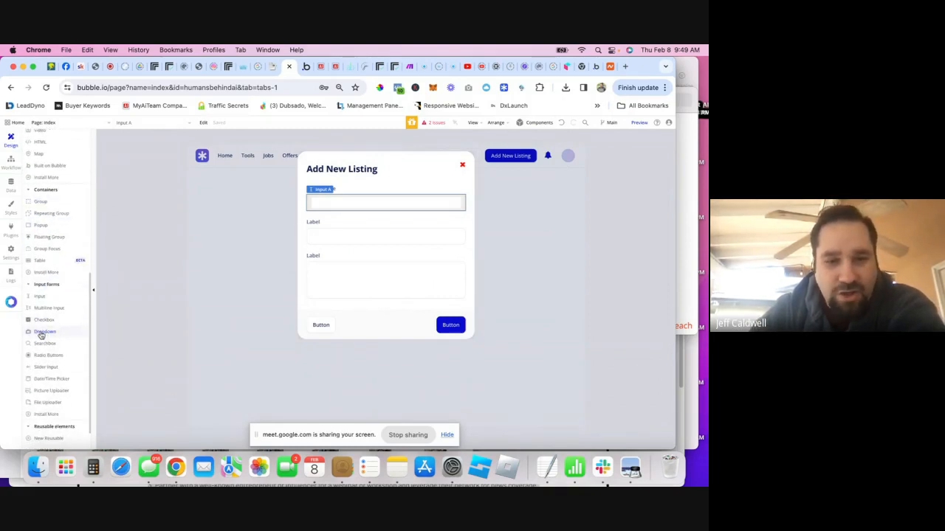
pyautogui.moveTo(41, 332); pyautogui.dragTo(329, 196)
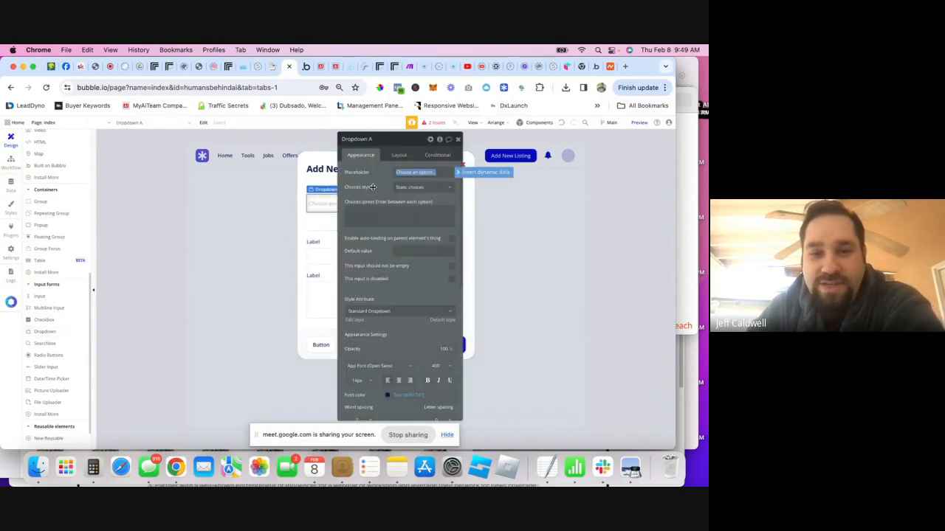
pyautogui.click(413, 187)
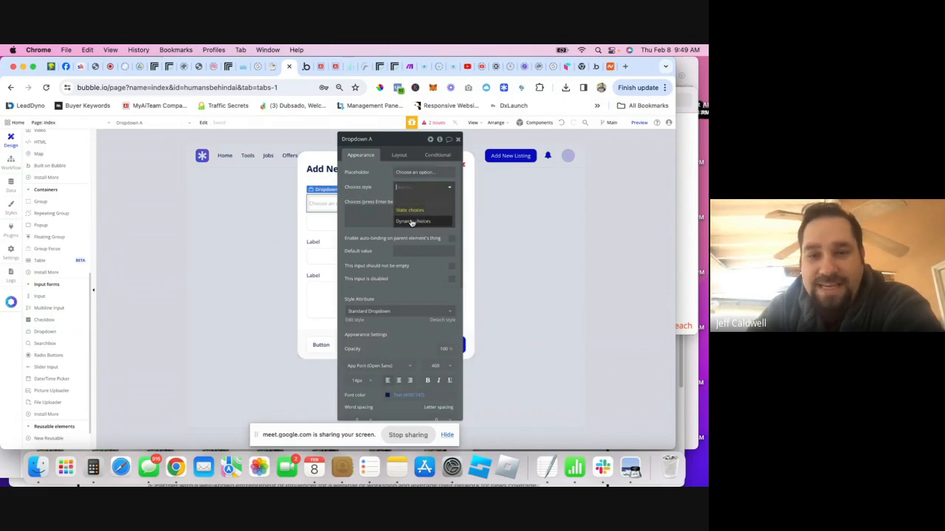
pyautogui.click(412, 222)
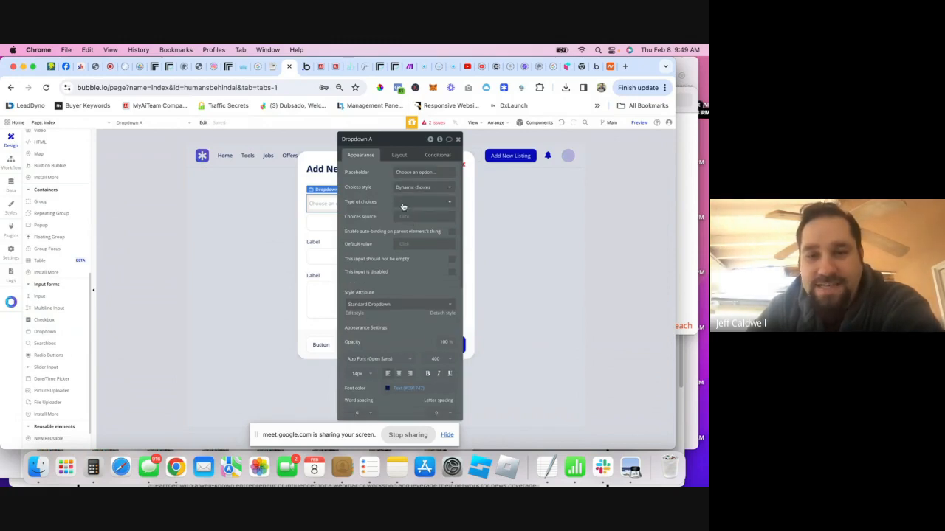
pyautogui.click(404, 204)
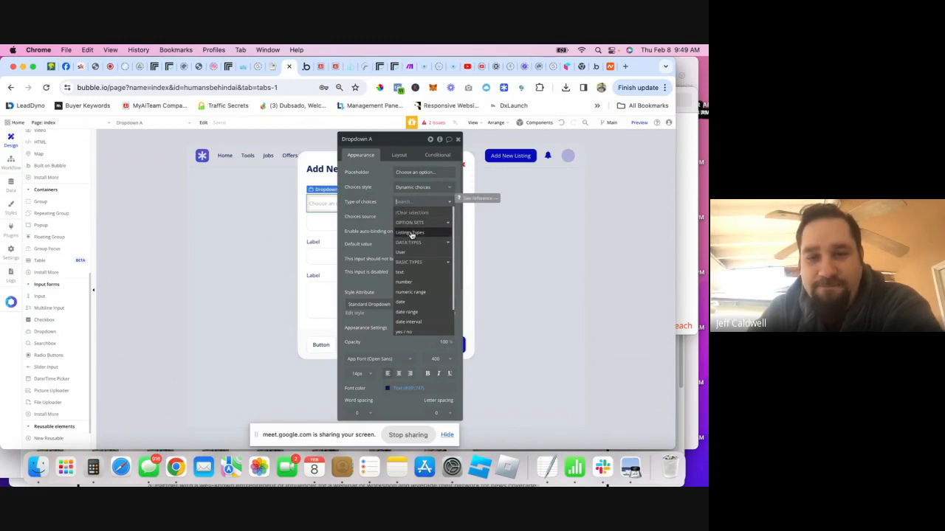
pyautogui.click(412, 233)
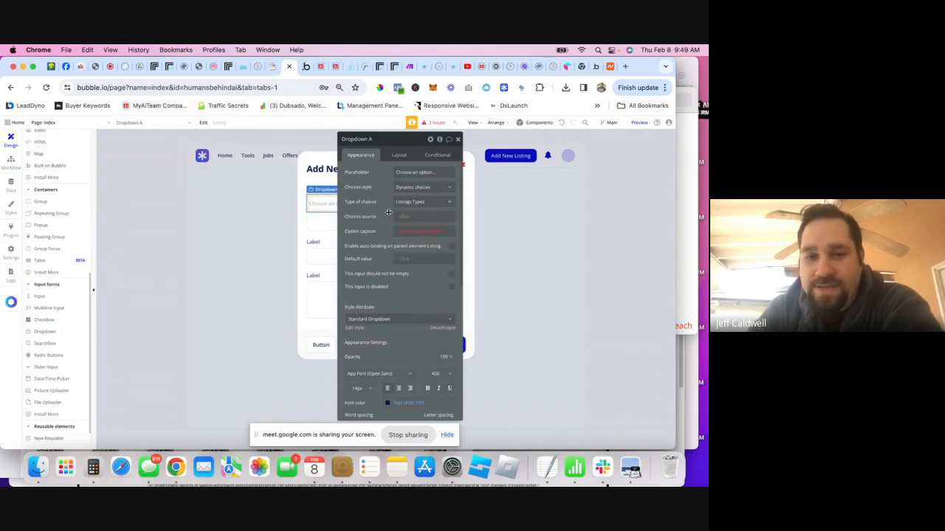
pyautogui.click(405, 218)
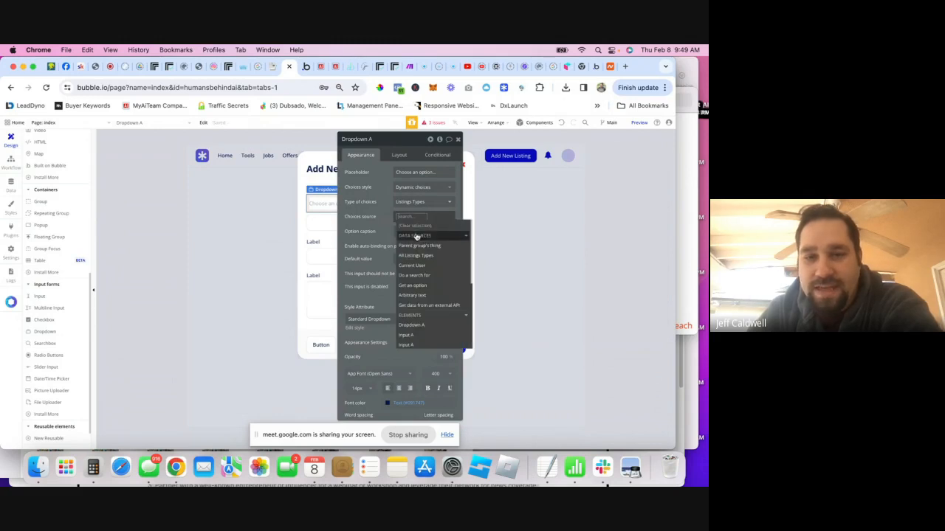
pyautogui.click(410, 256)
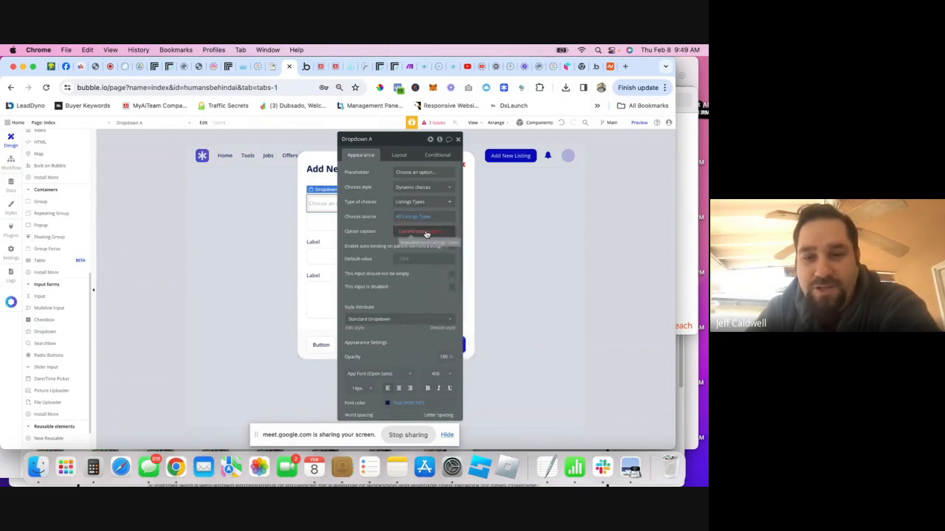
# - Caption dropdown options with Display, default to Tools, and use placeholder 'Listing Type'
pyautogui.click(440, 231)
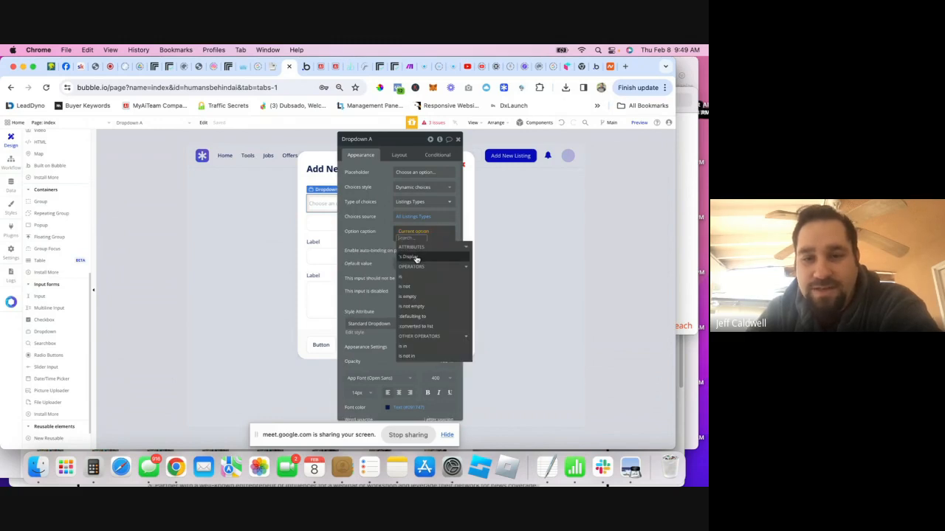
pyautogui.click(410, 256)
pyautogui.click(381, 242)
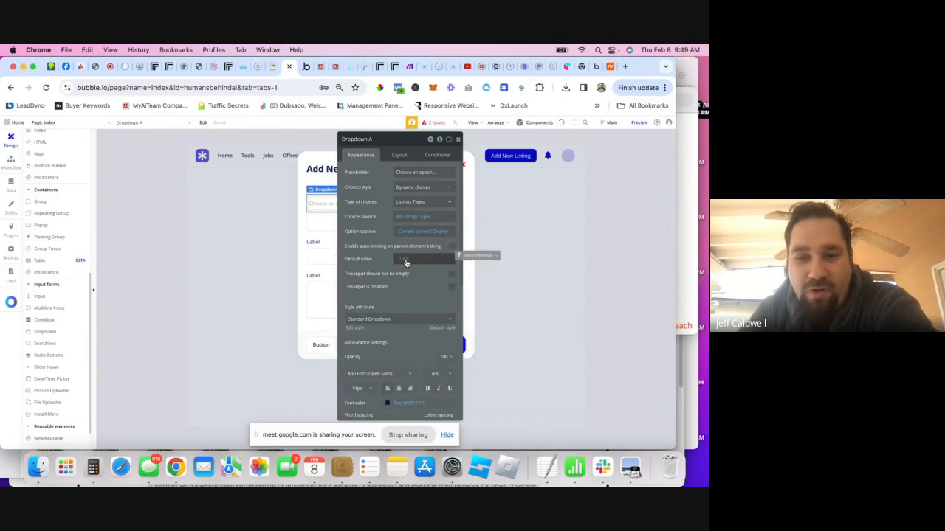
pyautogui.click(405, 261)
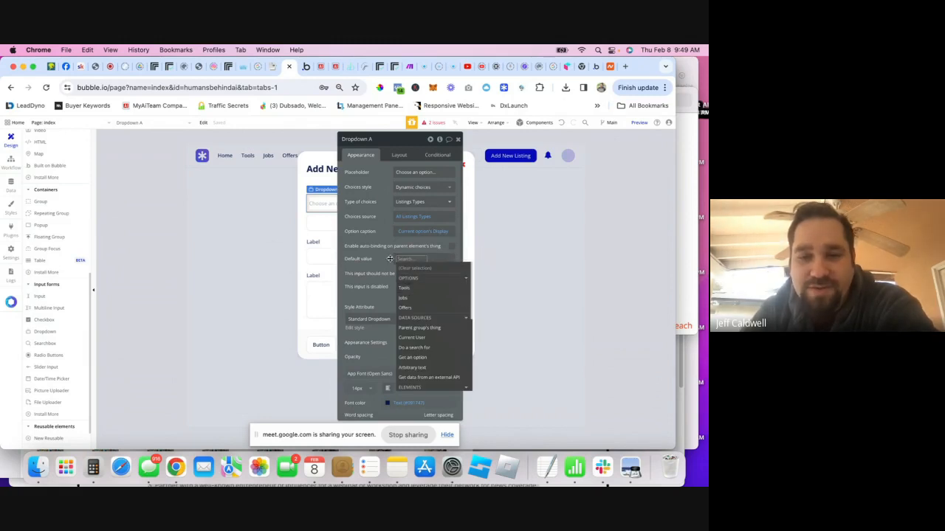
pyautogui.click(405, 288)
pyautogui.click(376, 254)
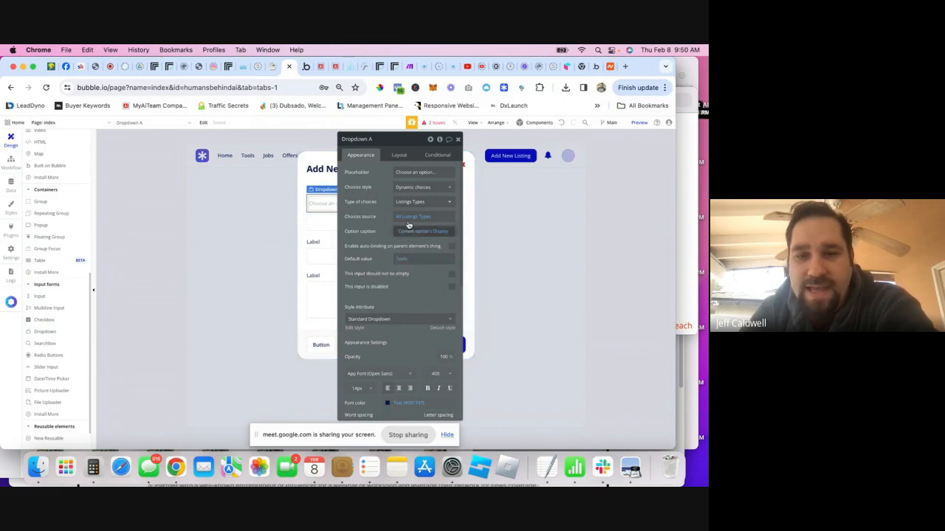
pyautogui.tripleClick(428, 174)
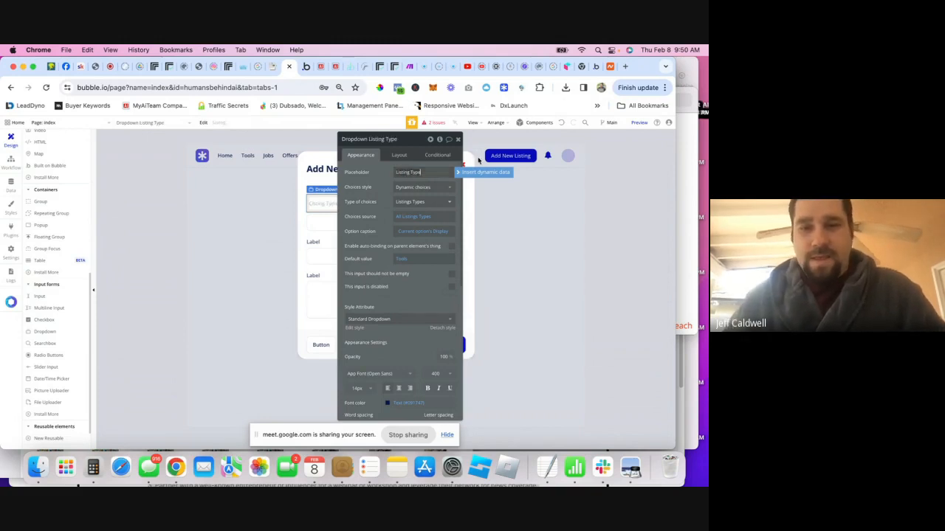
pyautogui.click(453, 139)
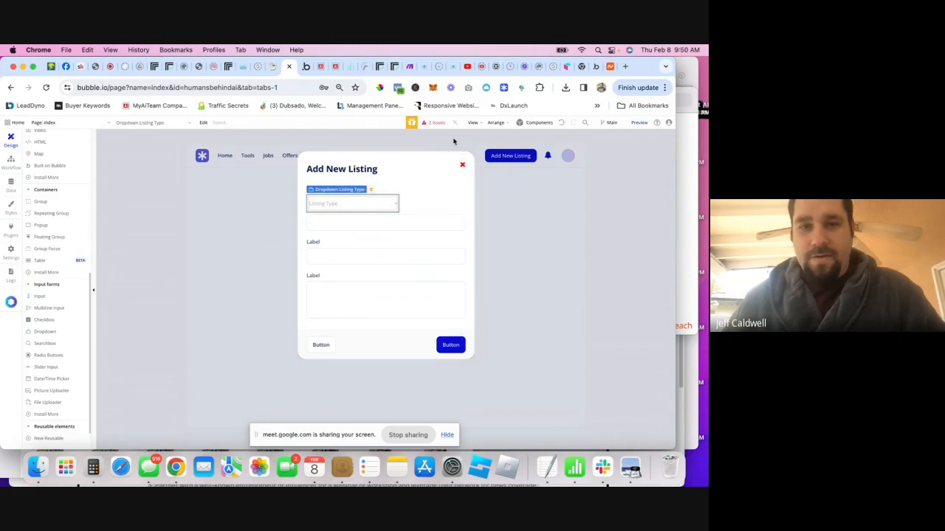
# - Admit the waiting participant from the Google Meet People panel
pyautogui.click(99, 66)
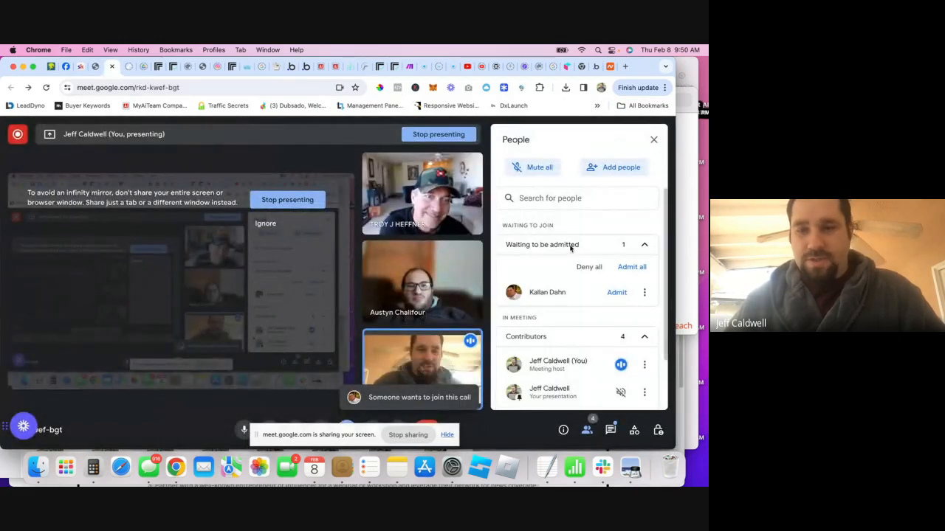
pyautogui.click(616, 293)
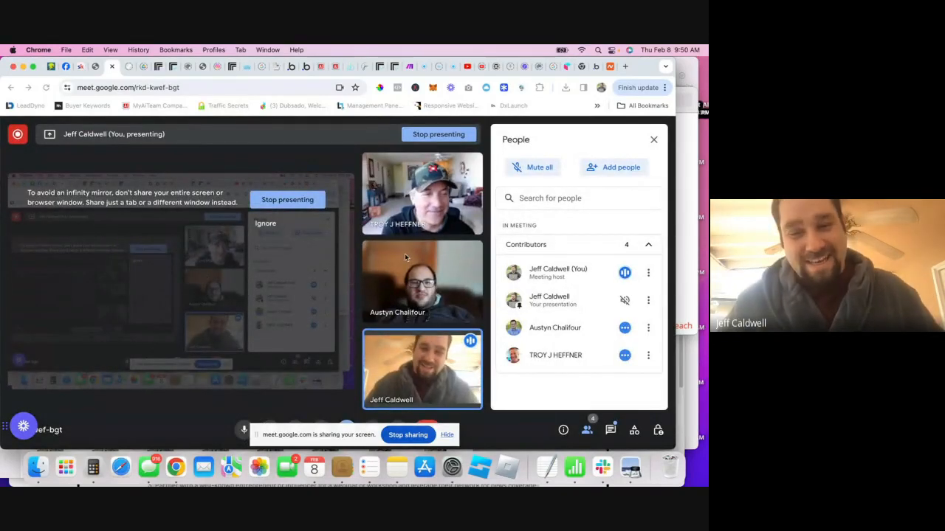
# - Review the generated Humans Behind AI logo on the MyAiTeam Ai Artist page, then go back to Google Meet
pyautogui.click(309, 72)
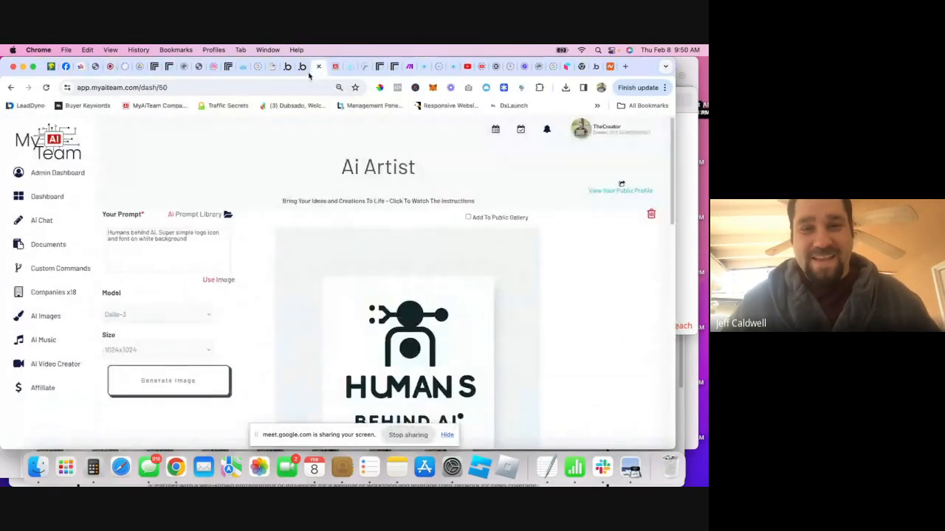
pyautogui.scroll(-2, 305, 278)
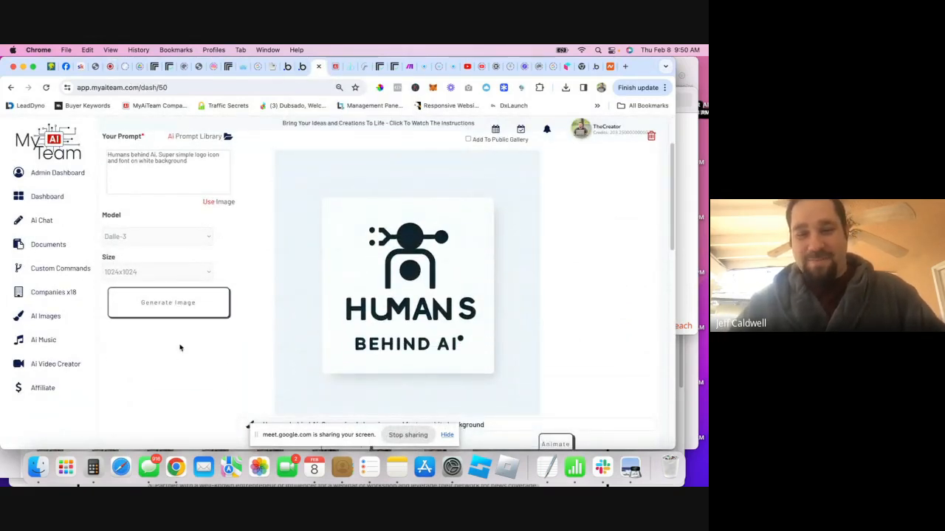
pyautogui.scroll(2, 177, 355)
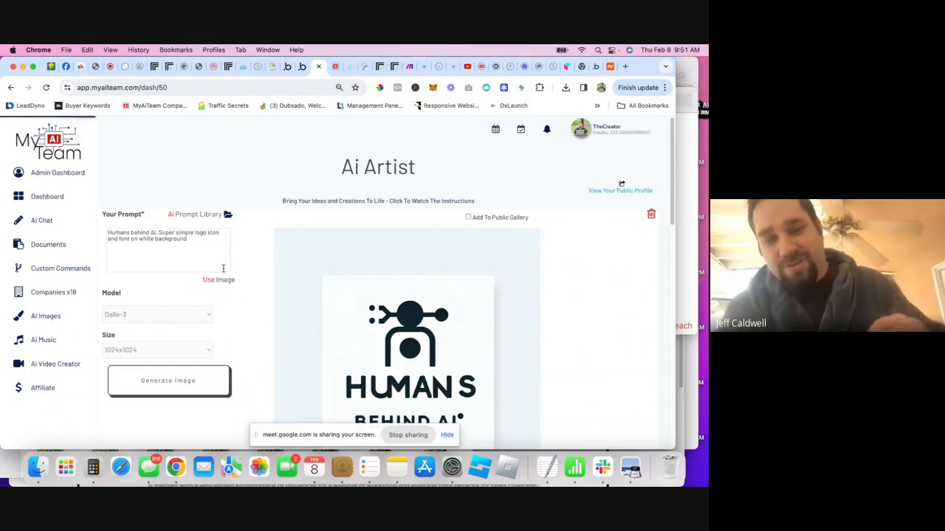
pyautogui.scroll(-2, 223, 268)
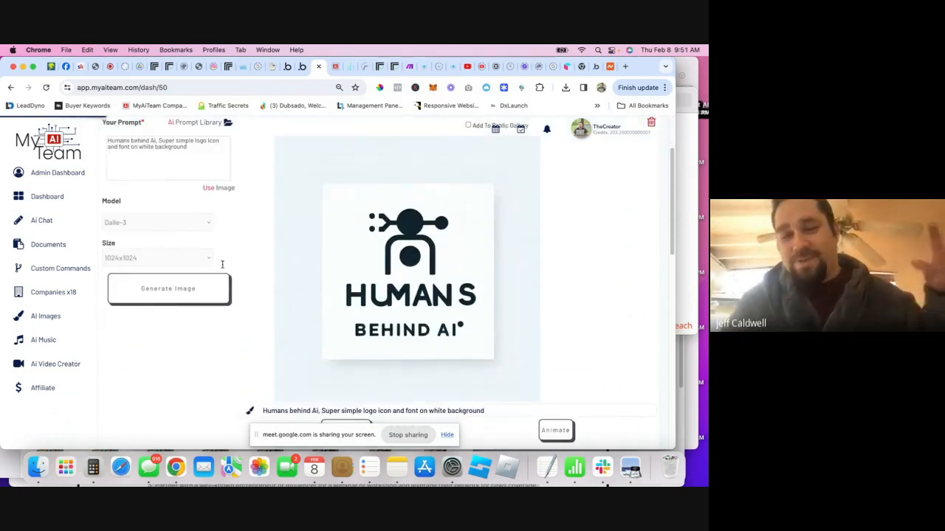
pyautogui.click(110, 67)
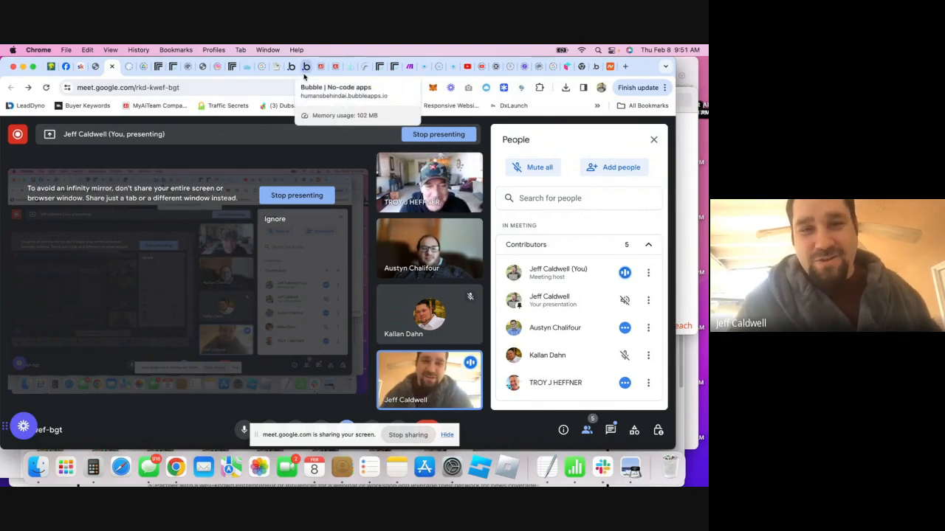
# - In the live preview, check that Add New Listing's Listing Type dropdown offers Tools, Jobs and Offers
pyautogui.click(304, 70)
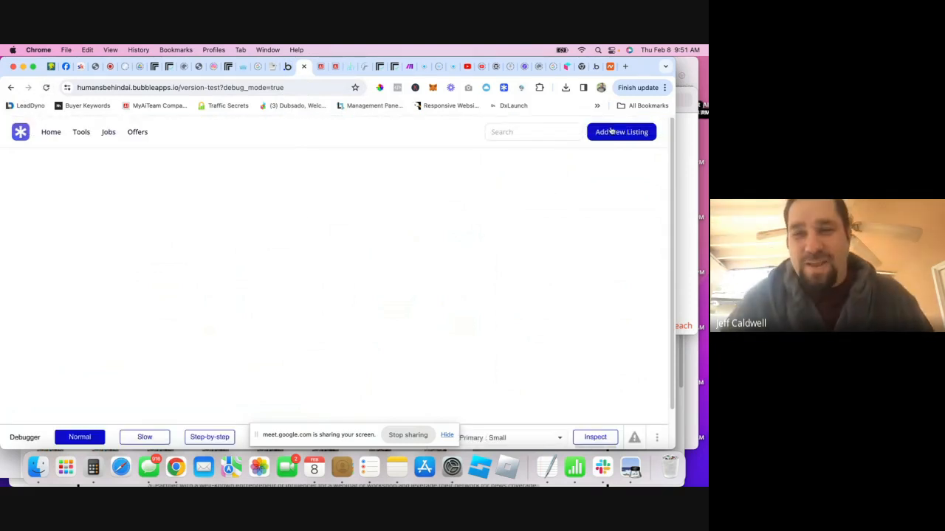
pyautogui.click(624, 132)
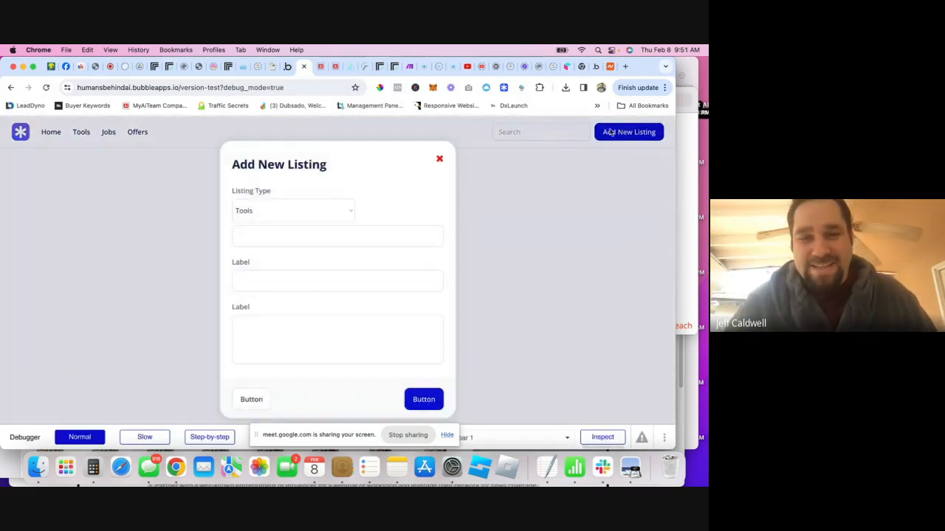
pyautogui.click(311, 211)
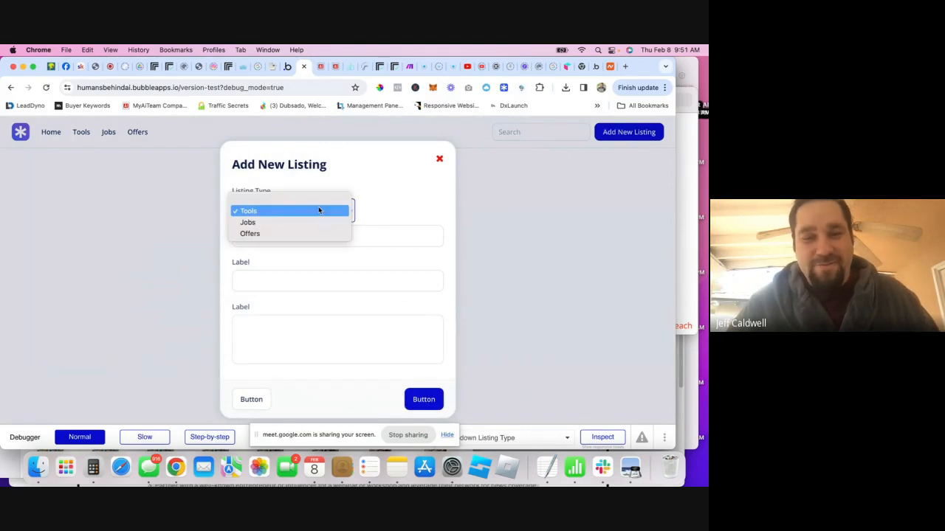
pyautogui.click(404, 199)
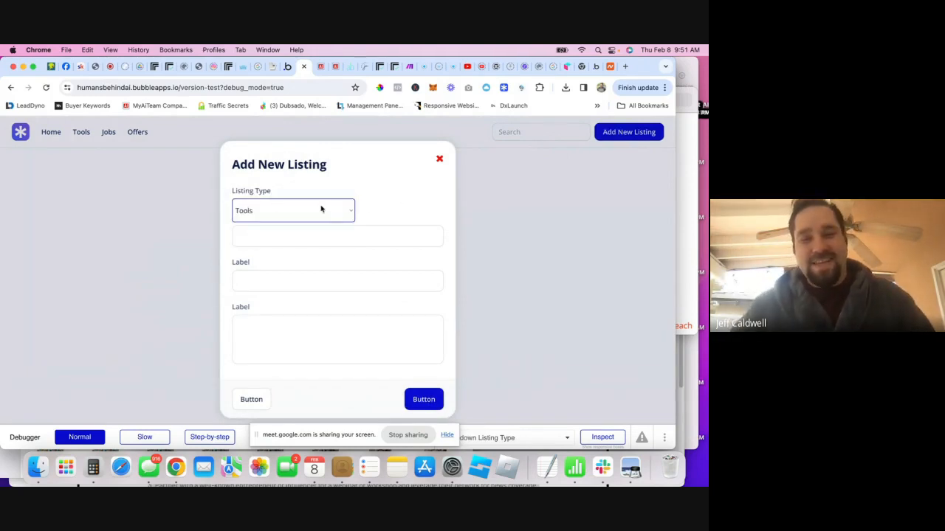
pyautogui.click(321, 209)
pyautogui.click(391, 200)
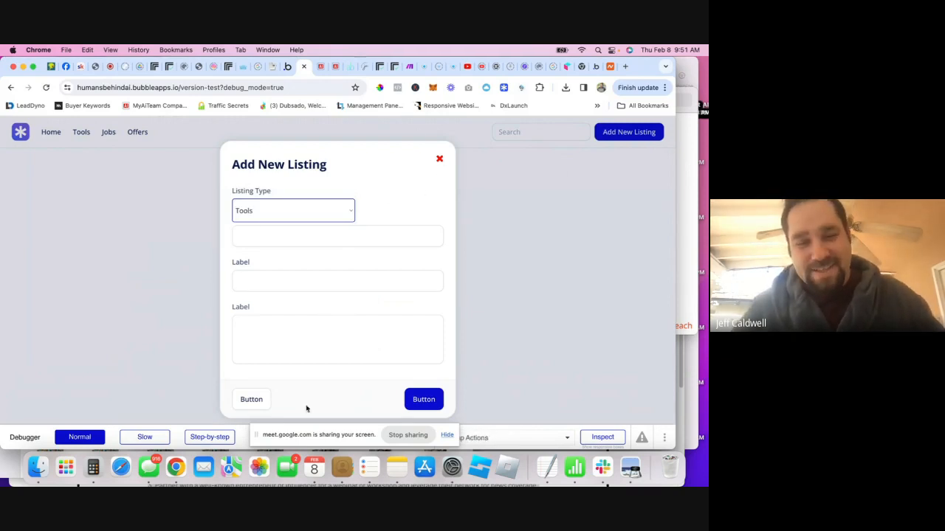
pyautogui.click(287, 66)
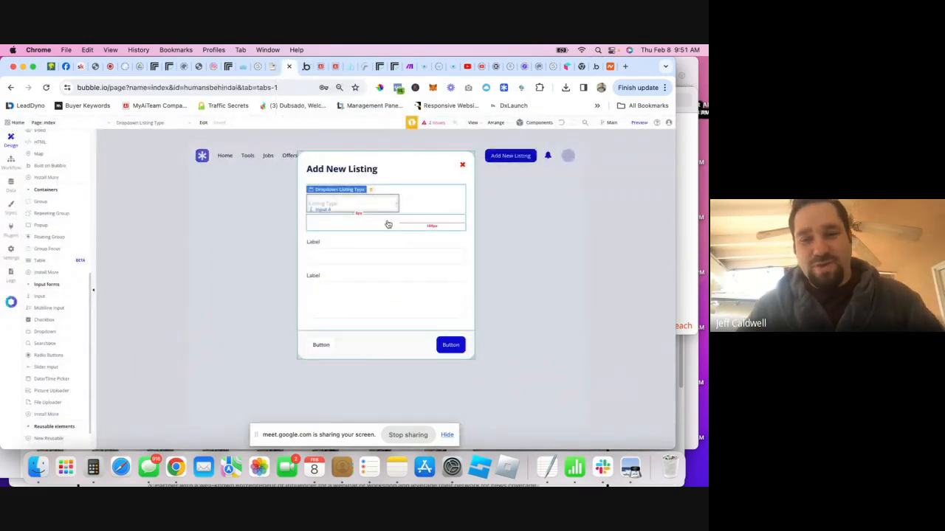
# - Uncheck 'Make this element fixed-width' on the Listing Type dropdown so it spans the popup, then reload the preview
pyautogui.moveTo(395, 236); pyautogui.dragTo(420, 236)
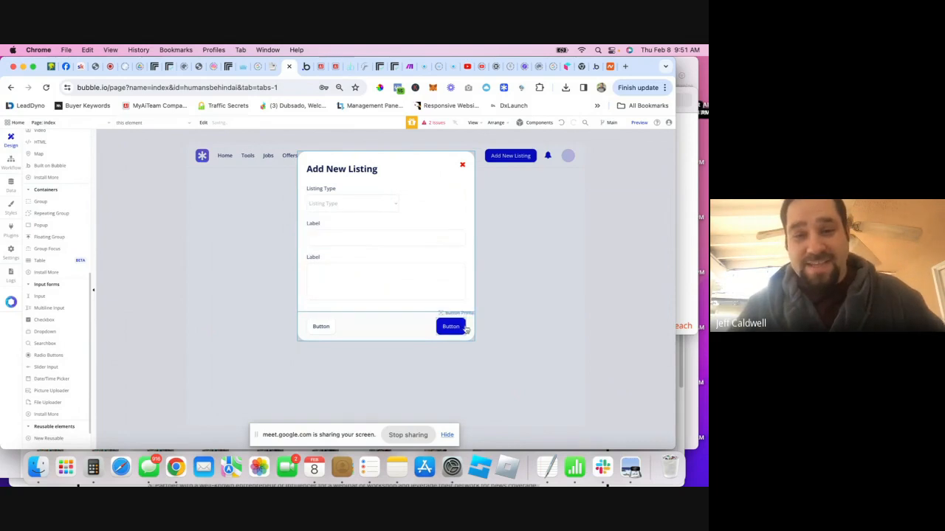
pyautogui.click(384, 209)
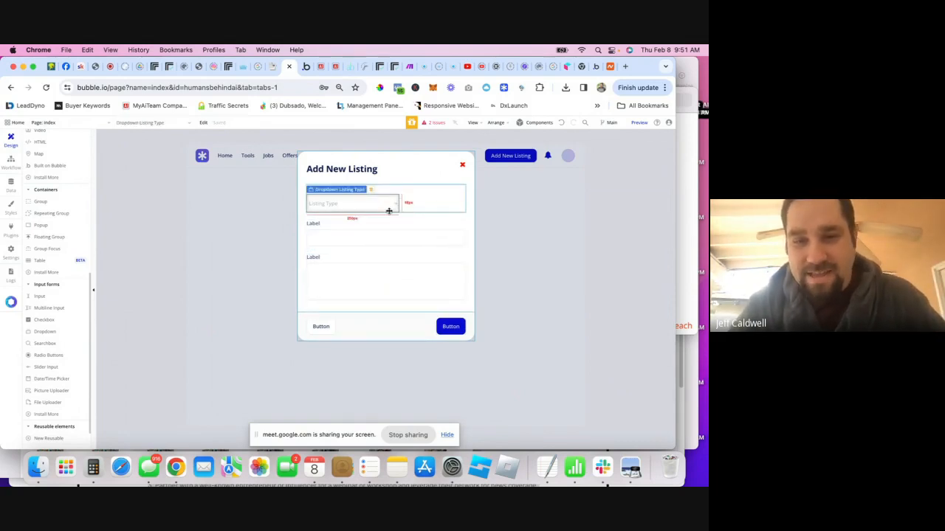
pyautogui.doubleClick(387, 206)
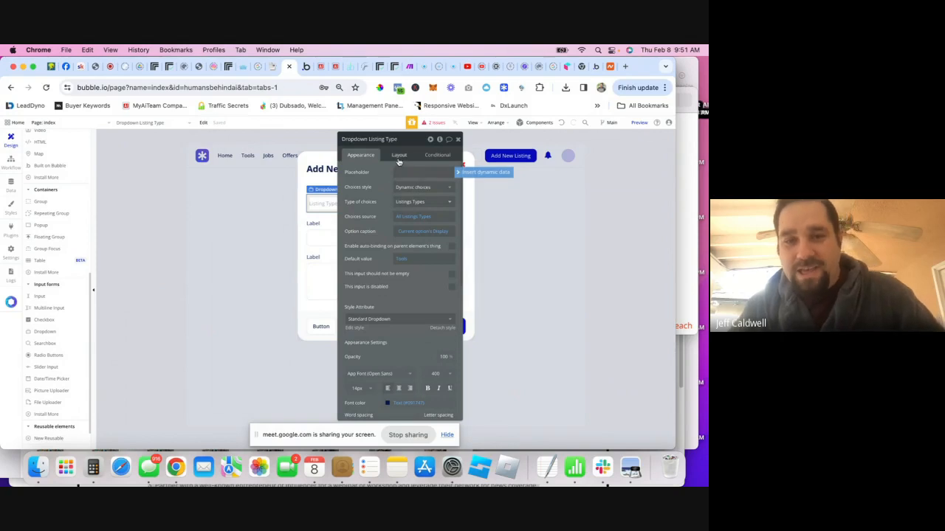
pyautogui.click(398, 157)
pyautogui.click(451, 244)
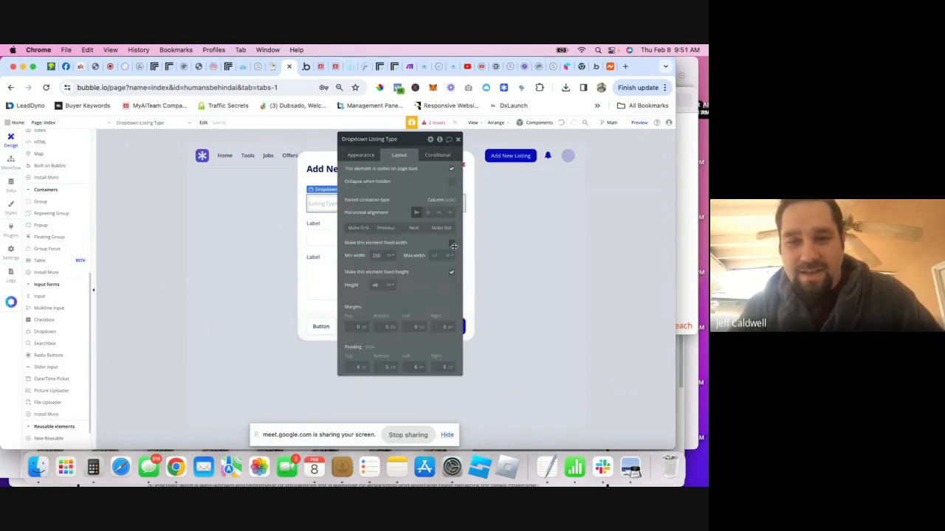
pyautogui.click(458, 140)
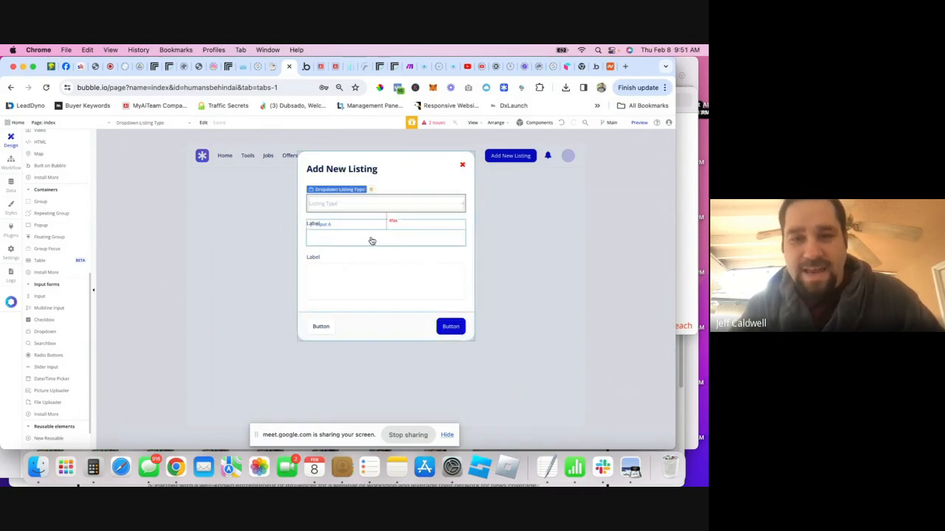
pyautogui.click(526, 236)
pyautogui.click(306, 73)
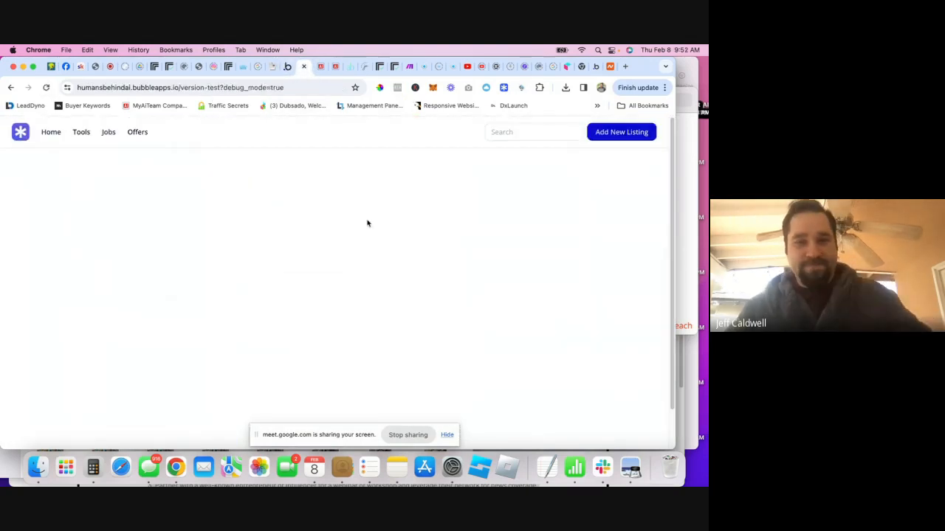
# - Reopen Add New Listing in the preview and confirm the Listing Type dropdown defaults to Tools
pyautogui.click(600, 132)
pyautogui.click(306, 215)
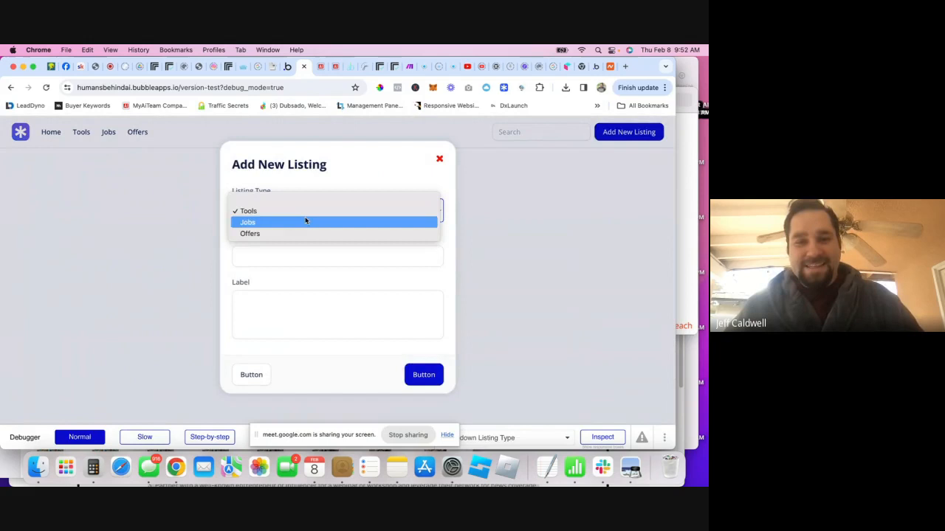
pyautogui.click(344, 183)
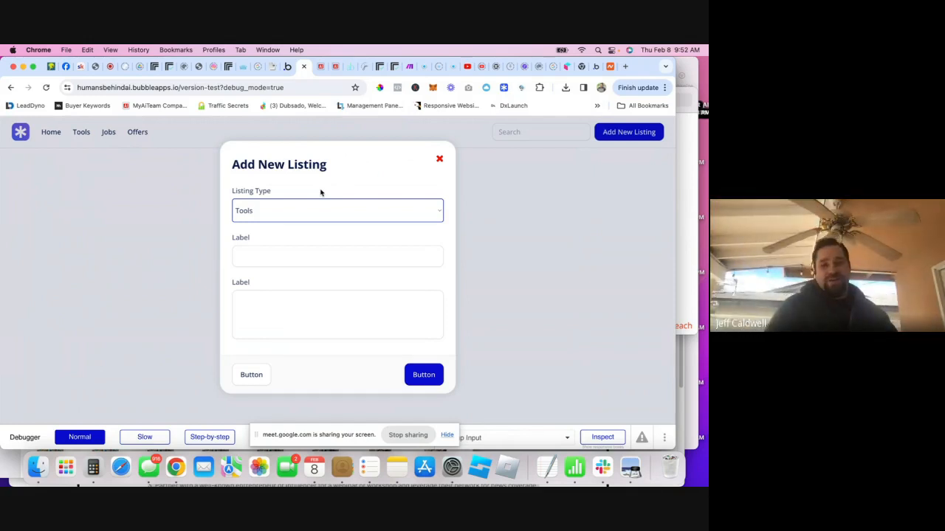
pyautogui.click(288, 67)
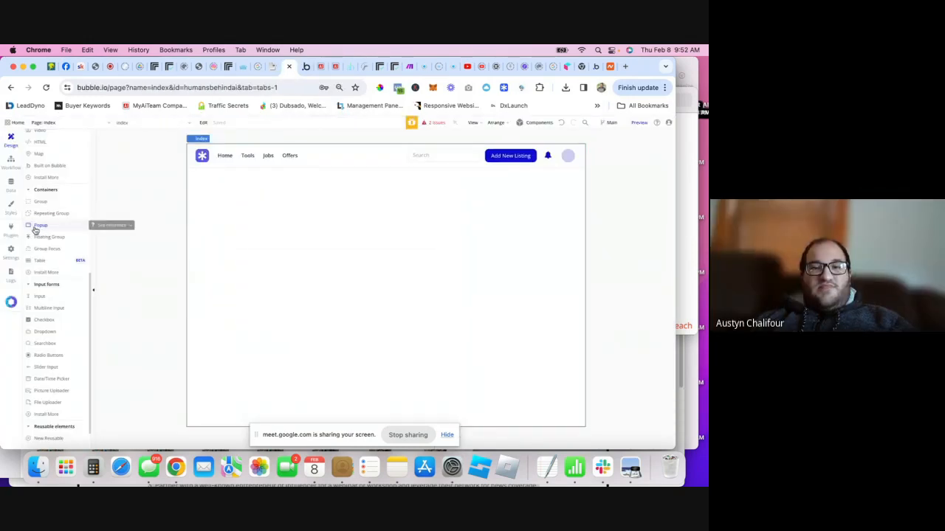
# - Drag a new popup onto the index page and open Popup B's property editor
pyautogui.moveTo(35, 230); pyautogui.dragTo(371, 283)
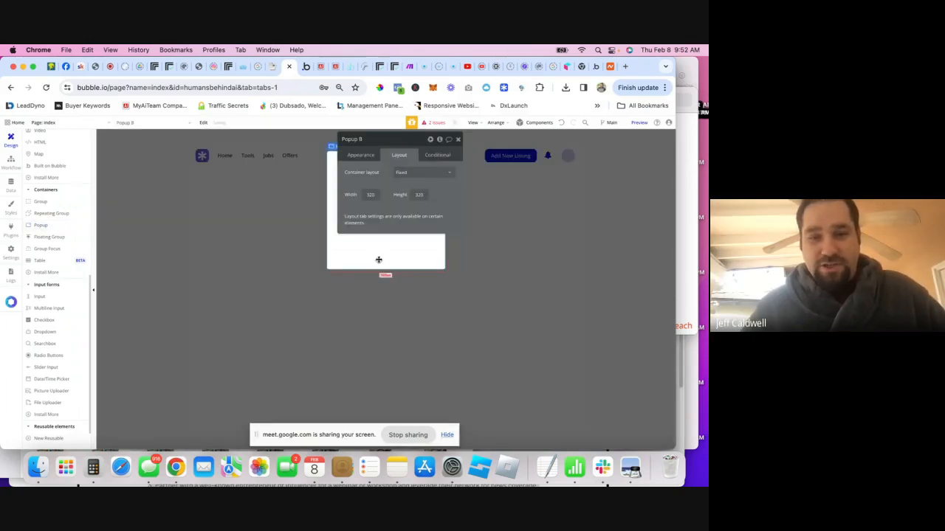
pyautogui.click(588, 259)
pyautogui.scroll(5, 63, 184)
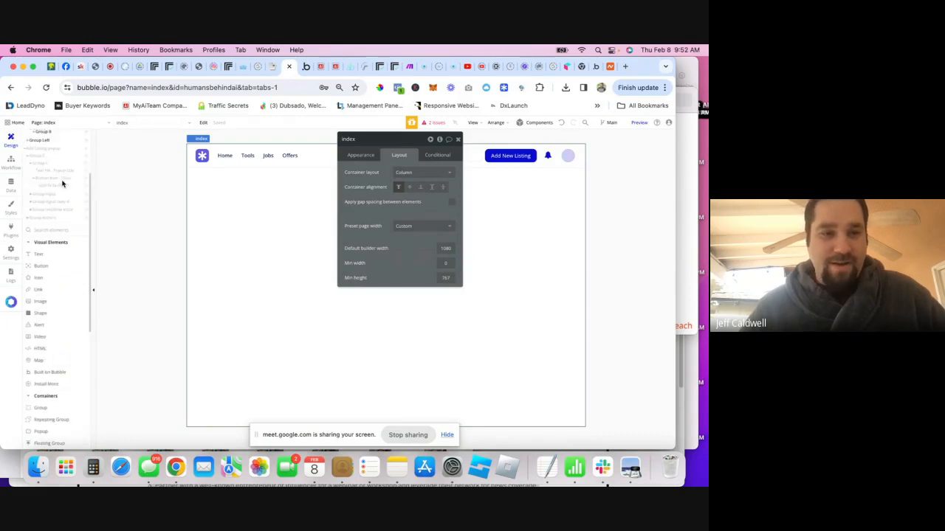
pyautogui.scroll(3, 51, 222)
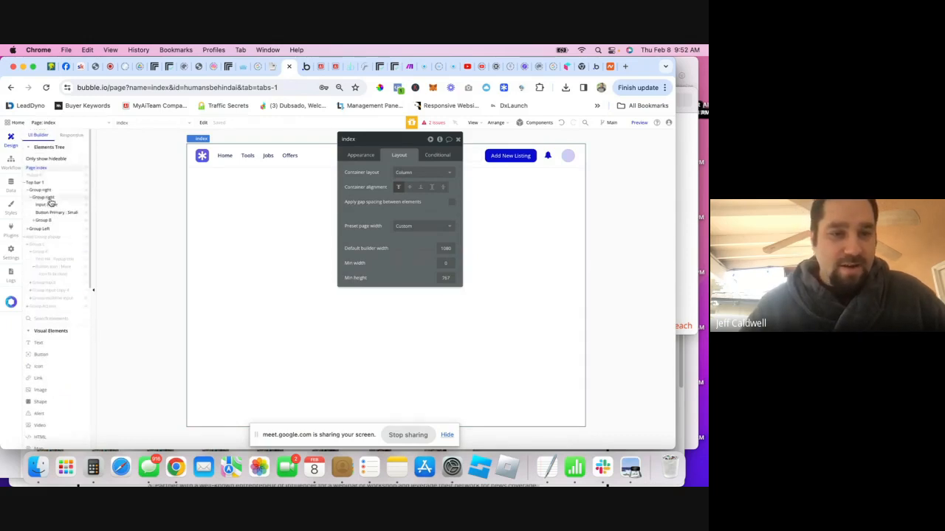
pyautogui.click(35, 175)
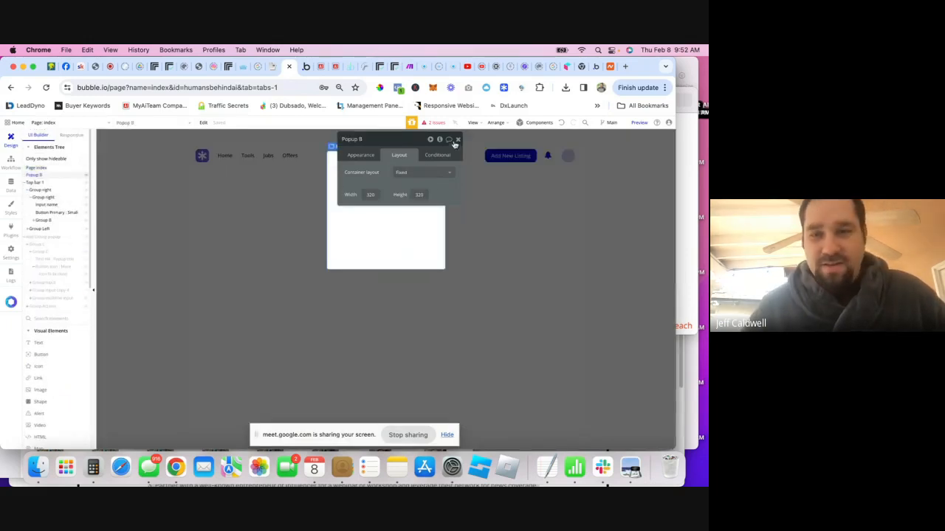
pyautogui.moveTo(401, 141); pyautogui.dragTo(546, 171)
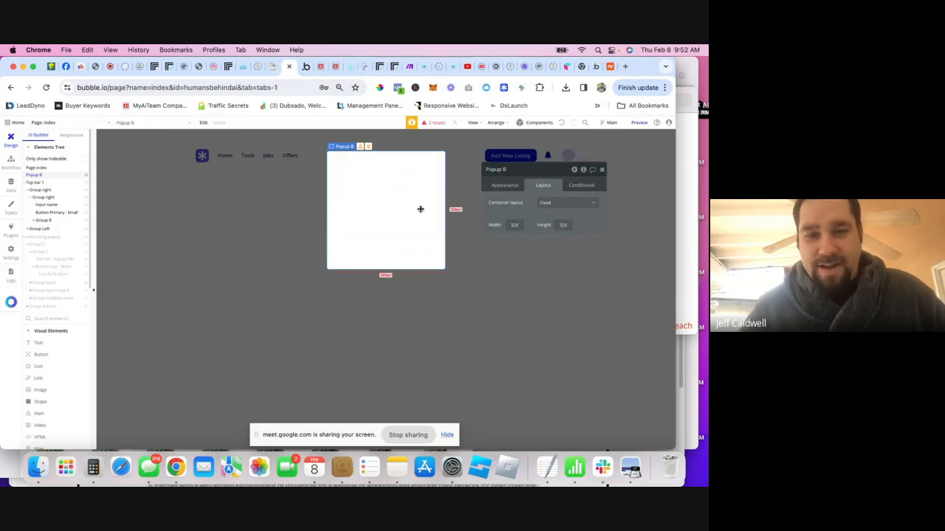
# - Set Popup B to a Column layout with flexible width and a 600 px max width
pyautogui.click(503, 186)
pyautogui.click(543, 187)
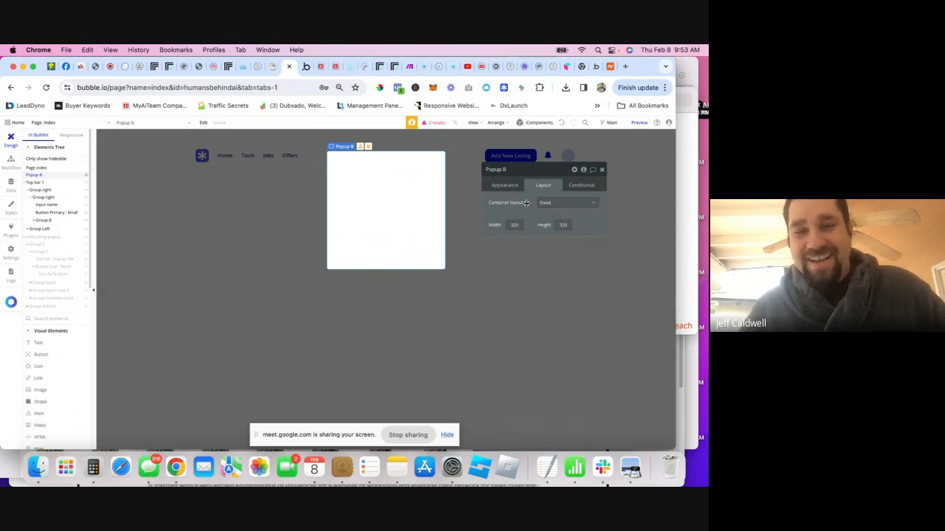
pyautogui.click(549, 204)
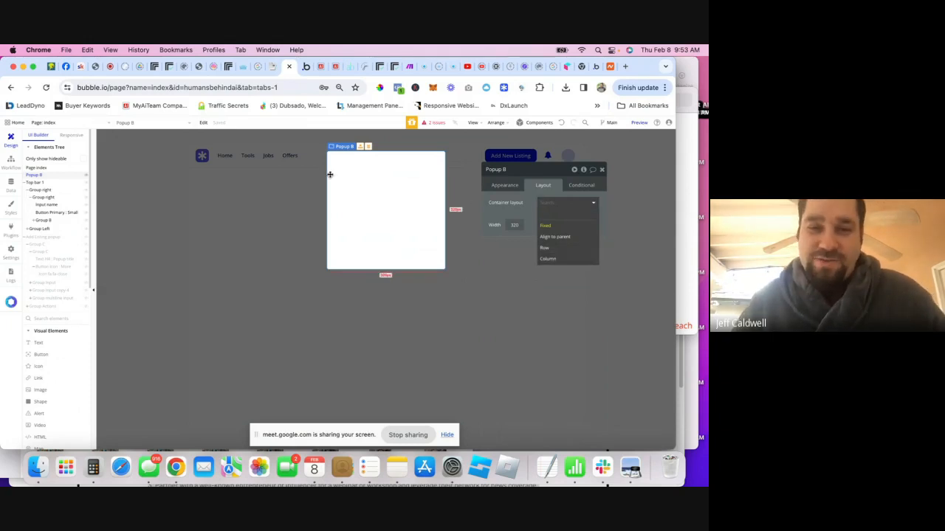
pyautogui.click(544, 259)
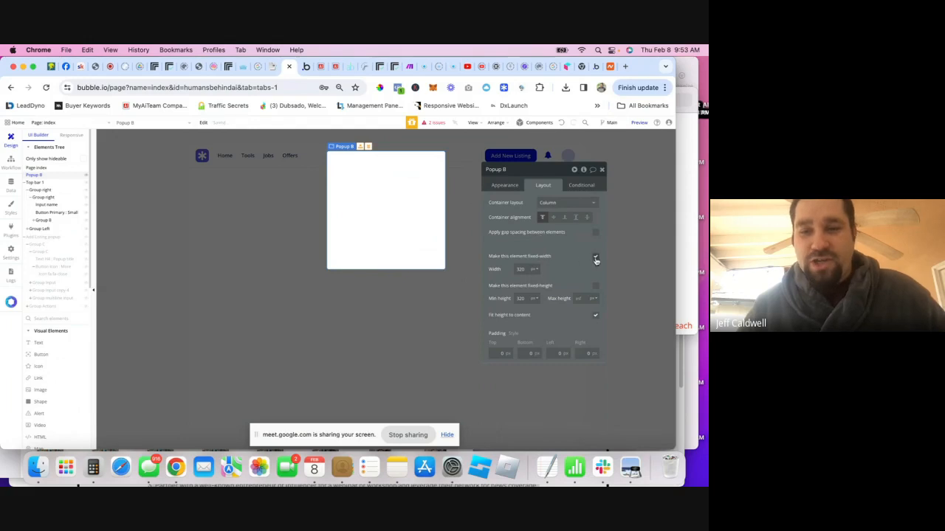
pyautogui.click(596, 259)
pyautogui.write('600')
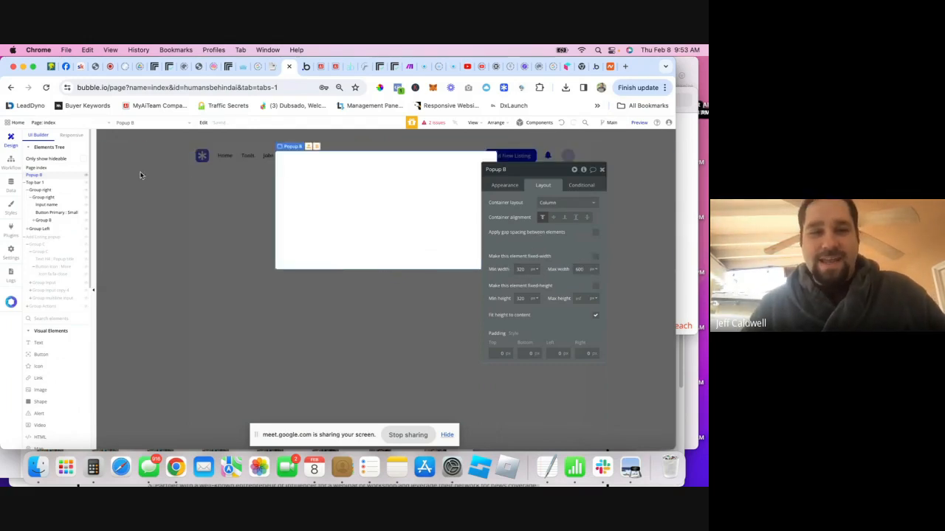
# - Set Popup B's grayout color opacity to 30%
pyautogui.click(505, 185)
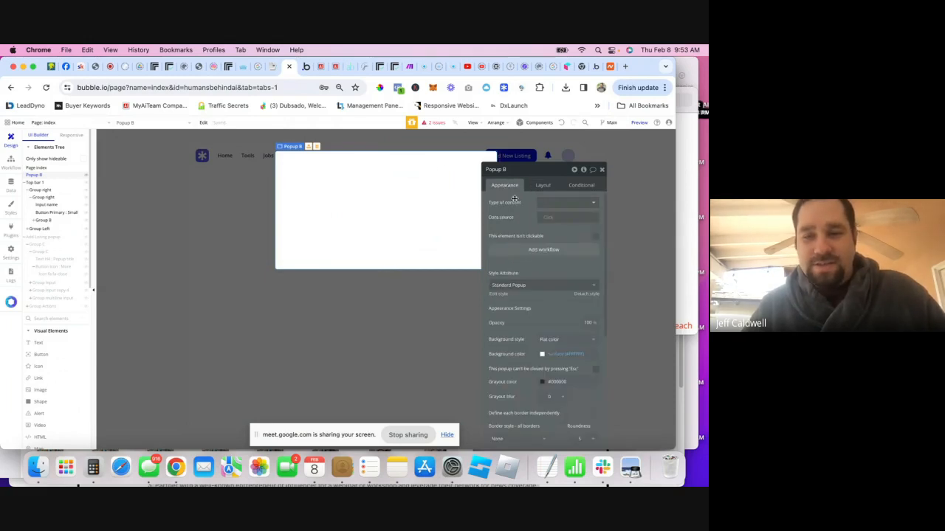
pyautogui.scroll(-1, 527, 331)
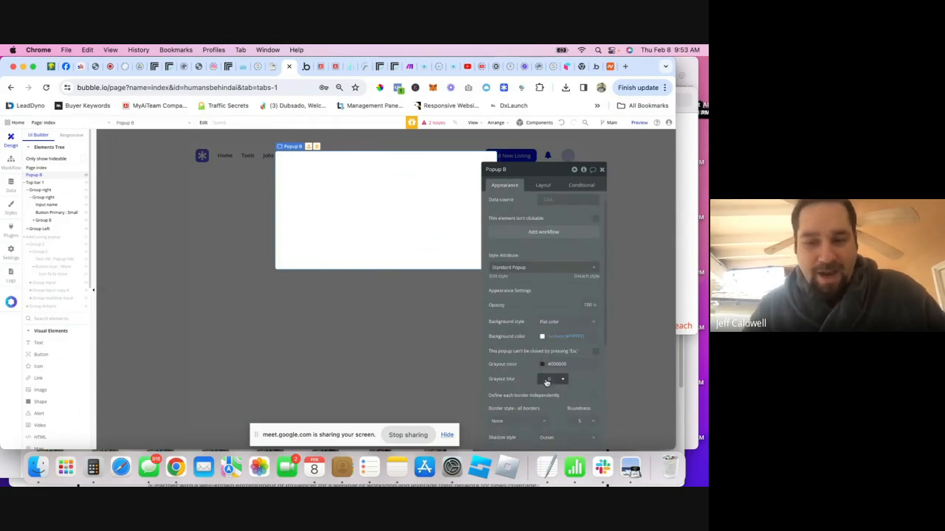
pyautogui.click(541, 366)
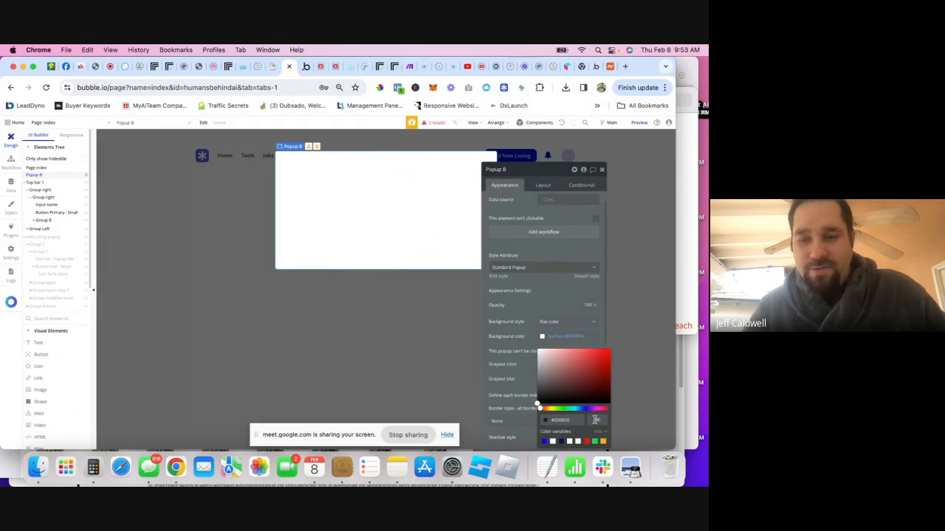
pyautogui.write('30')
pyautogui.press('Return')
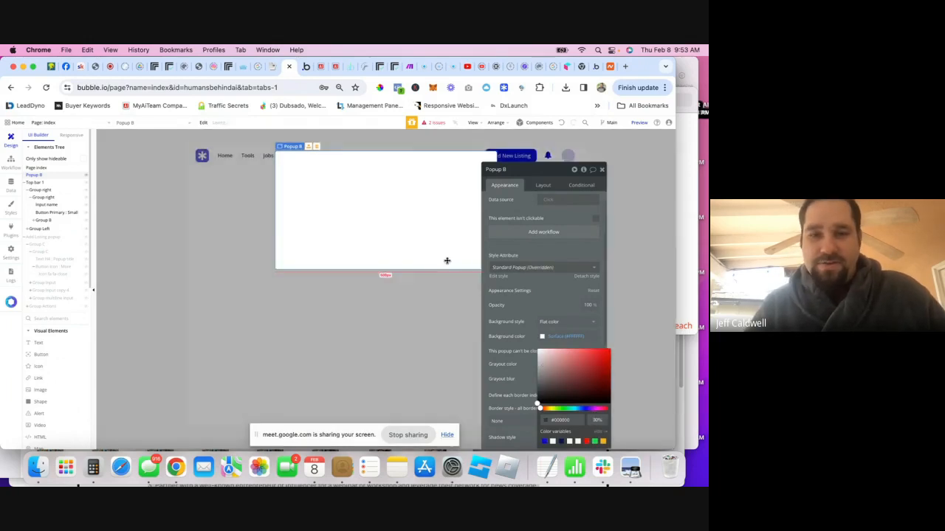
# - Add a Text element reading 'Add Listing' at the top of Popup B
pyautogui.click(40, 346)
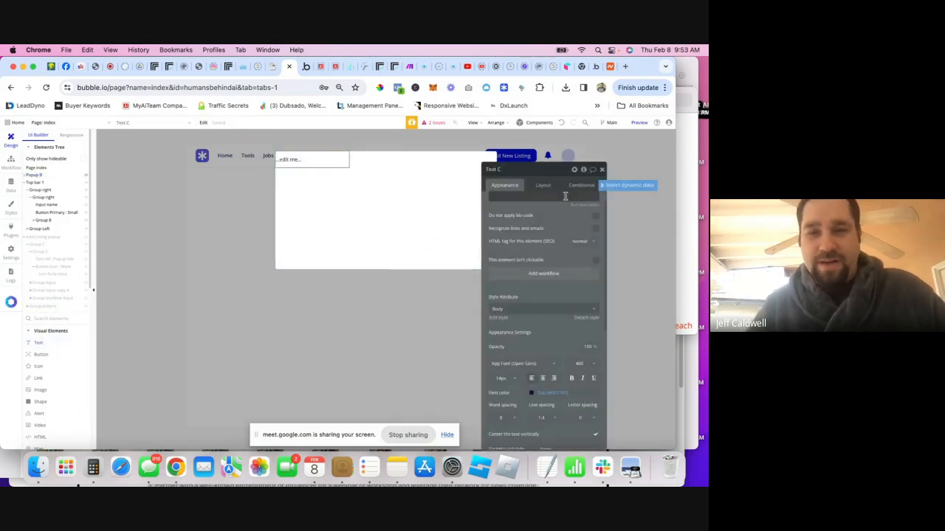
pyautogui.click(537, 199)
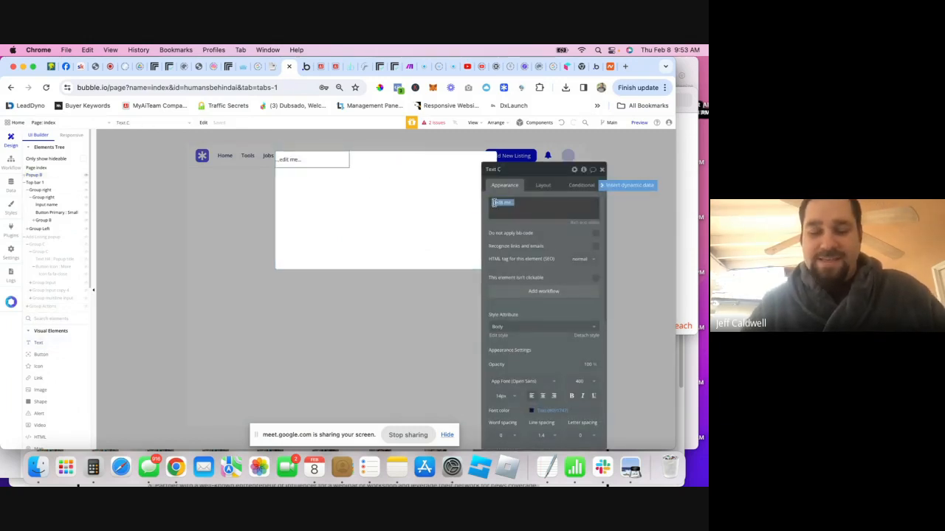
pyautogui.write('Add Listing')
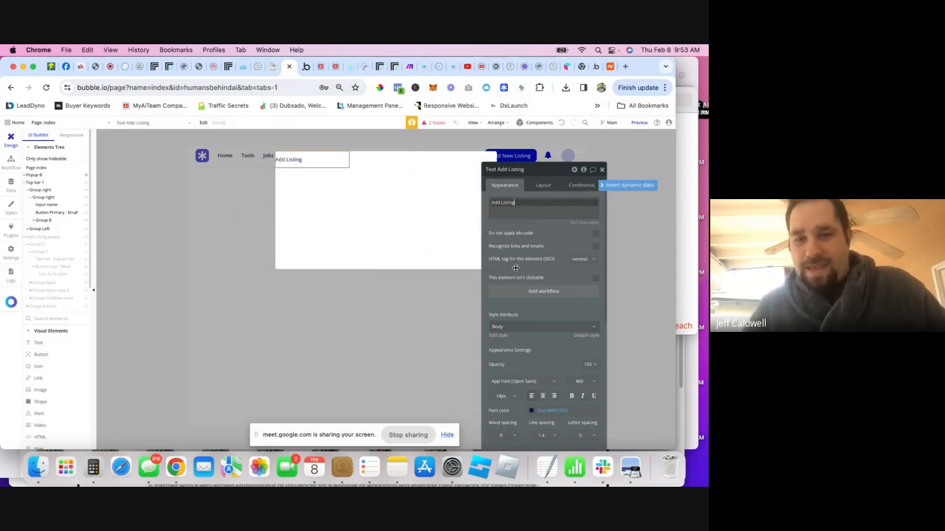
pyautogui.scroll(-1, 526, 298)
pyautogui.scroll(-1, 526, 297)
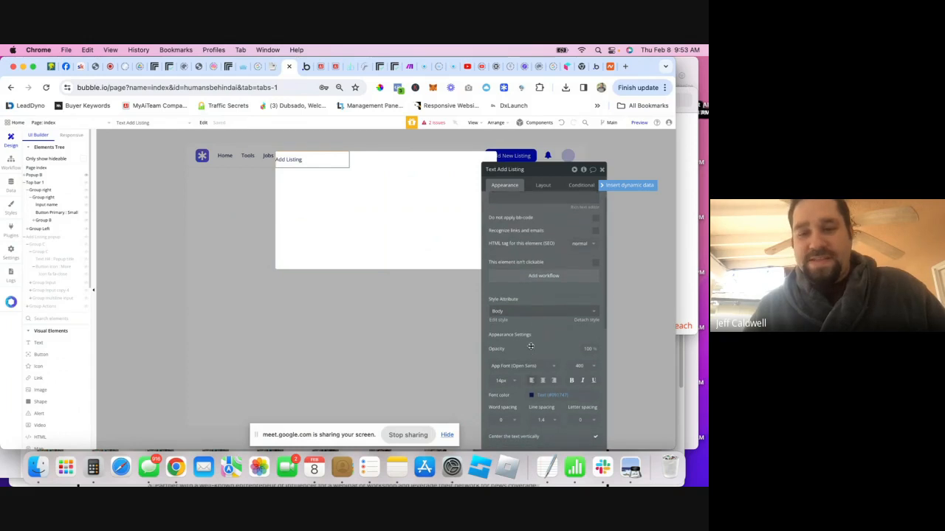
pyautogui.scroll(-4, 541, 374)
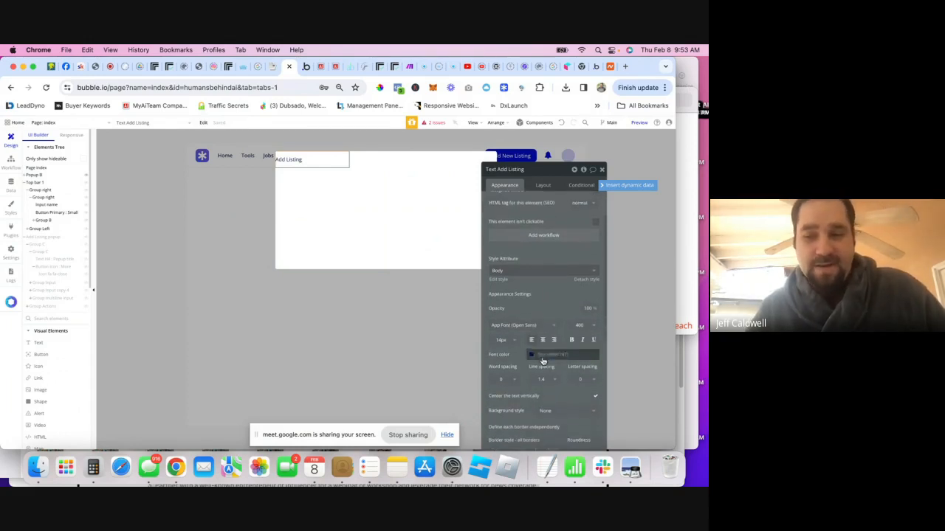
pyautogui.click(601, 168)
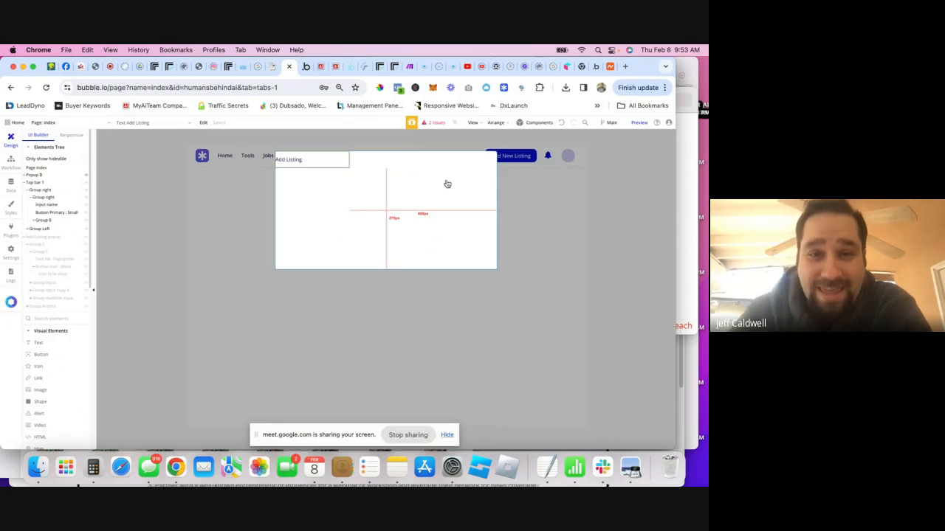
# - Return to the Bubble editor and select Popup B showing its Add Listing heading
pyautogui.click(305, 69)
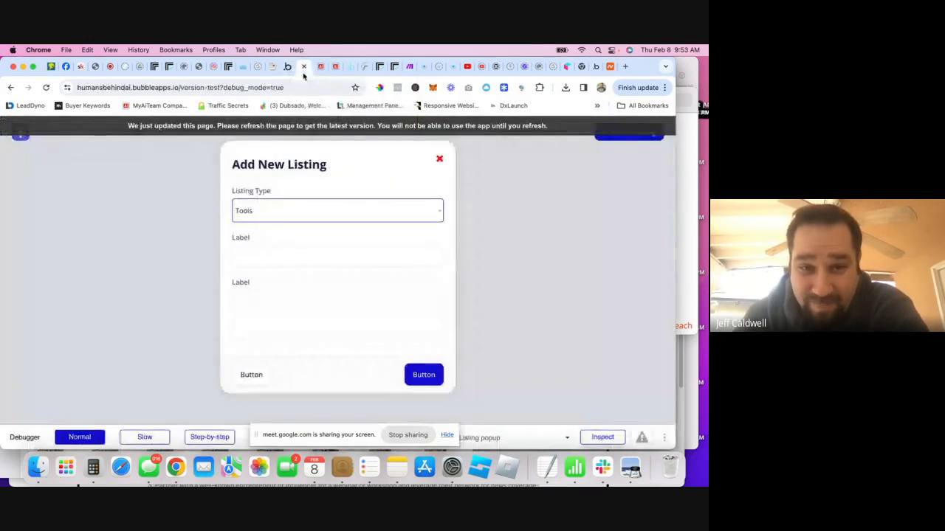
pyautogui.click(274, 67)
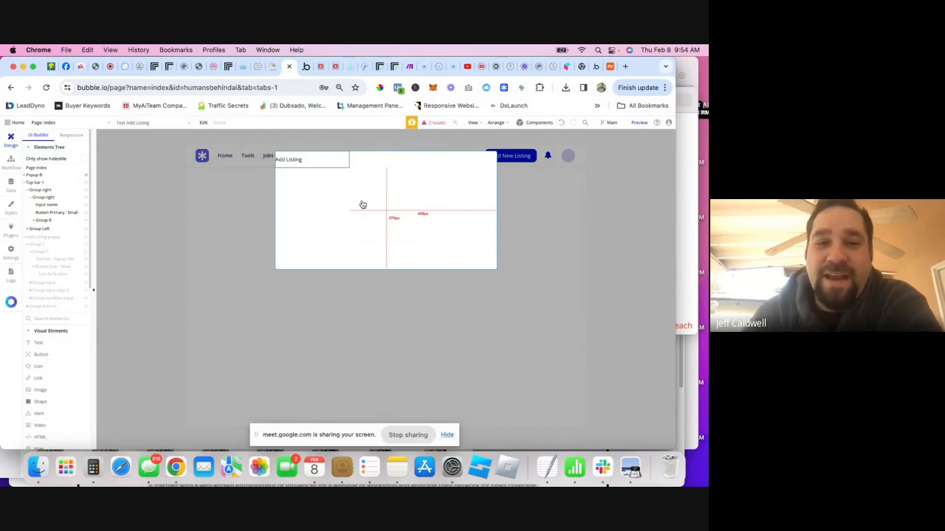
pyautogui.click(350, 202)
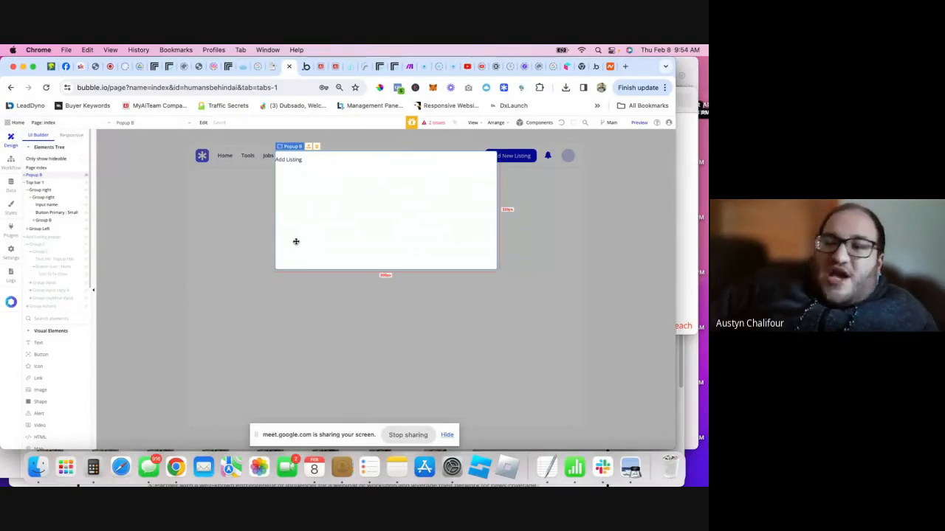
# - Delete Popup B from the index page
pyautogui.rightClick(39, 179)
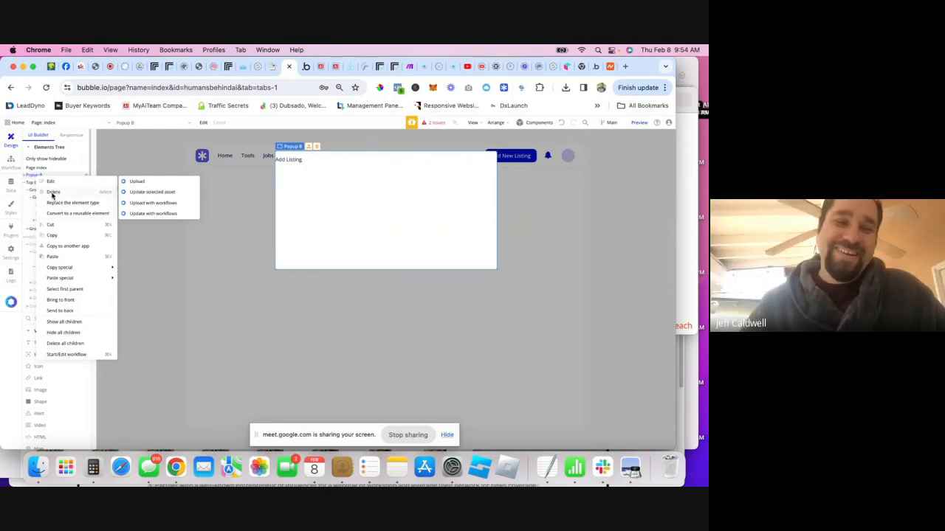
pyautogui.click(54, 194)
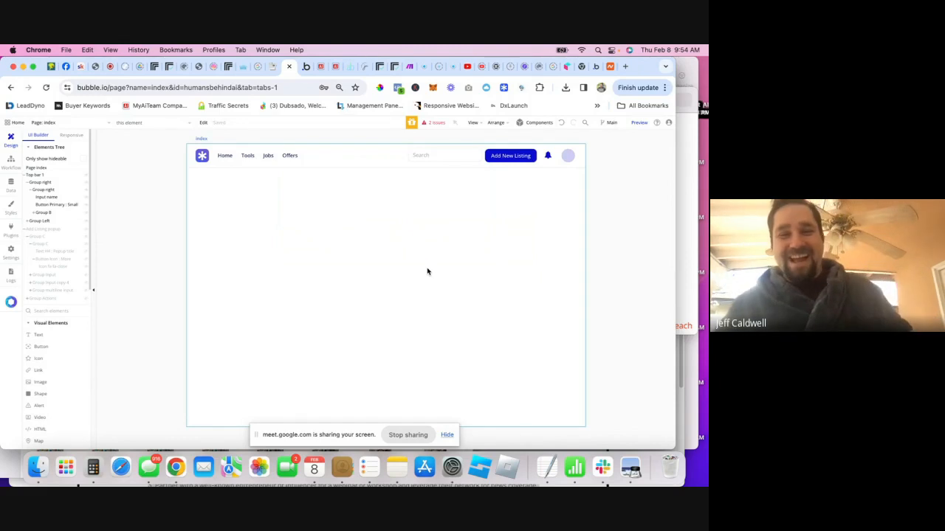
pyautogui.click(314, 66)
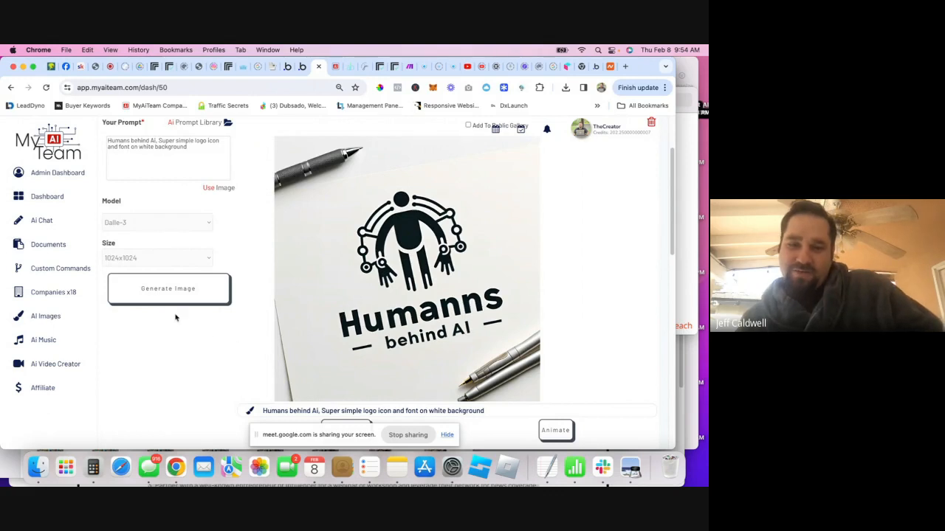
# - Generate a new Humans behind Ai logo image, then switch to the Google Meet call
pyautogui.click(145, 293)
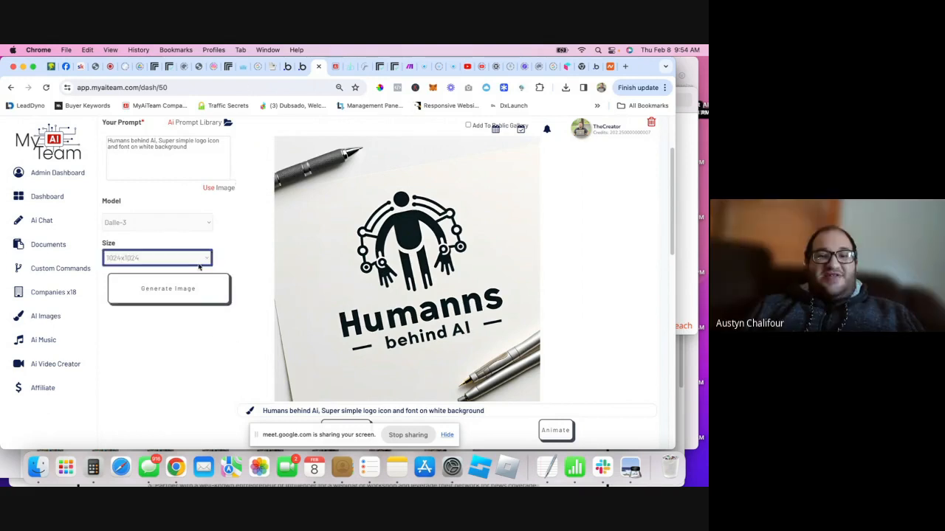
pyautogui.scroll(2, 167, 345)
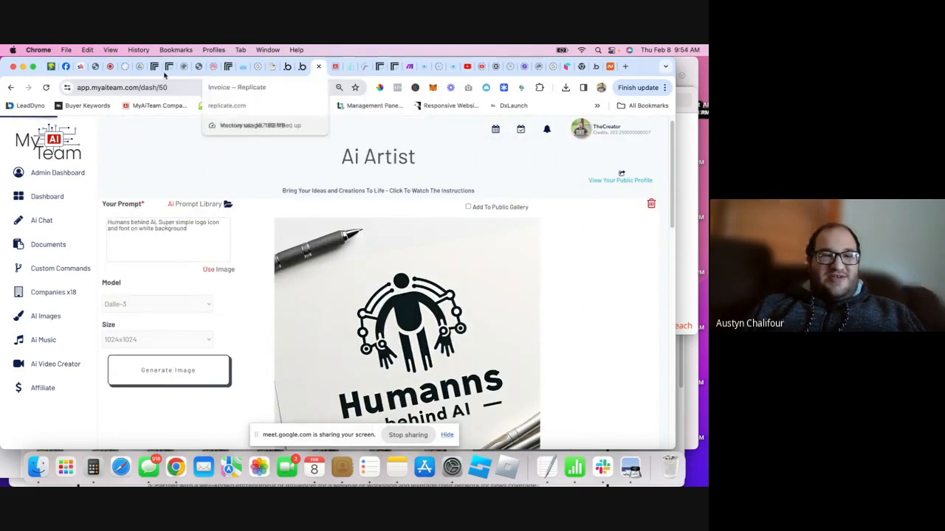
pyautogui.click(109, 67)
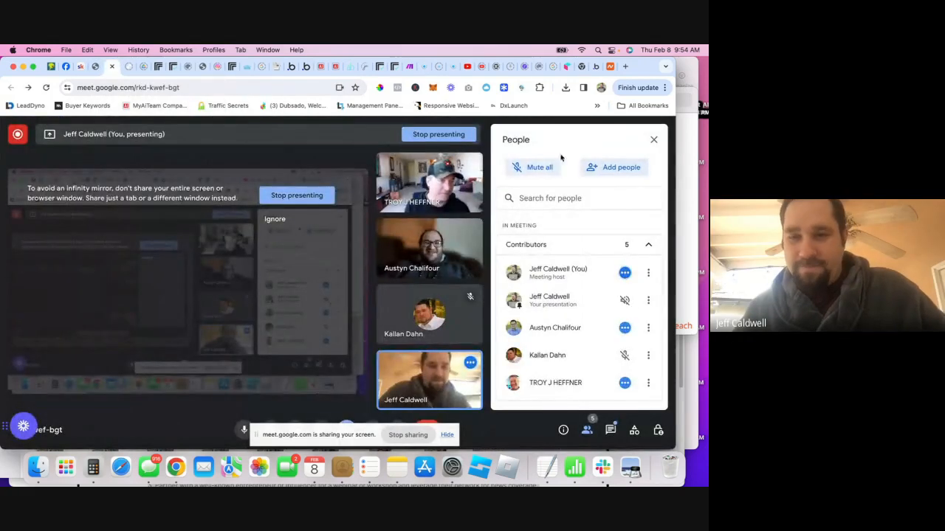
# - Check Google Meet's in-call messages, then return to the Ai Artist page
pyautogui.click(611, 430)
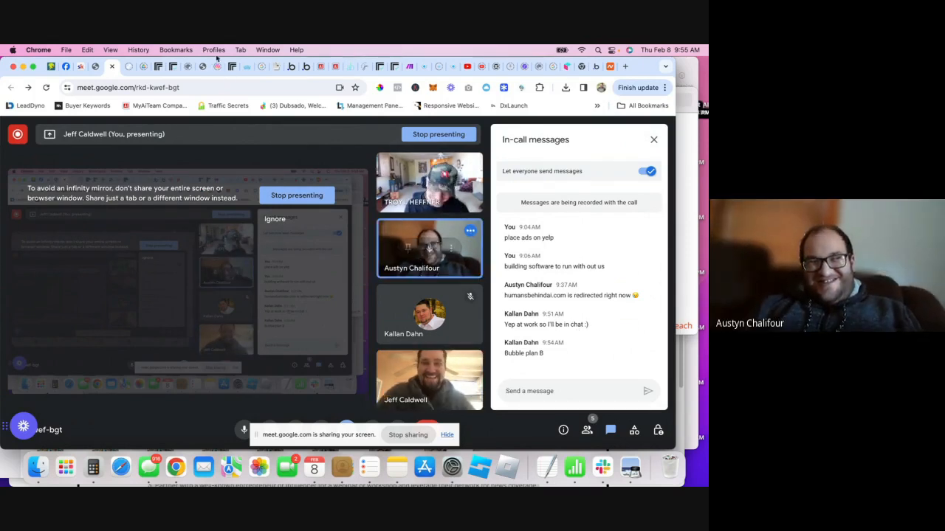
pyautogui.click(321, 66)
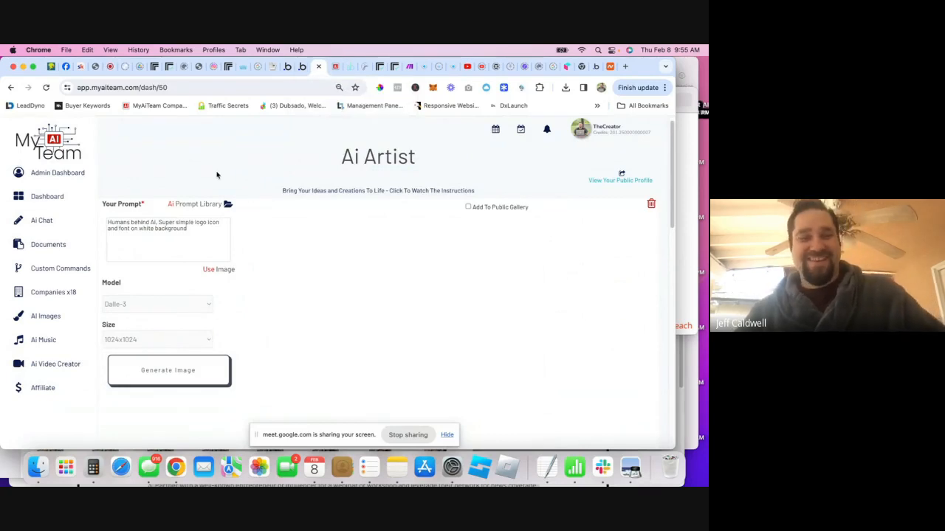
# - Prefix the image prompt with 'logo that says' so it reads 'logo that says Humans behind Ai'
pyautogui.scroll(-1, 223, 179)
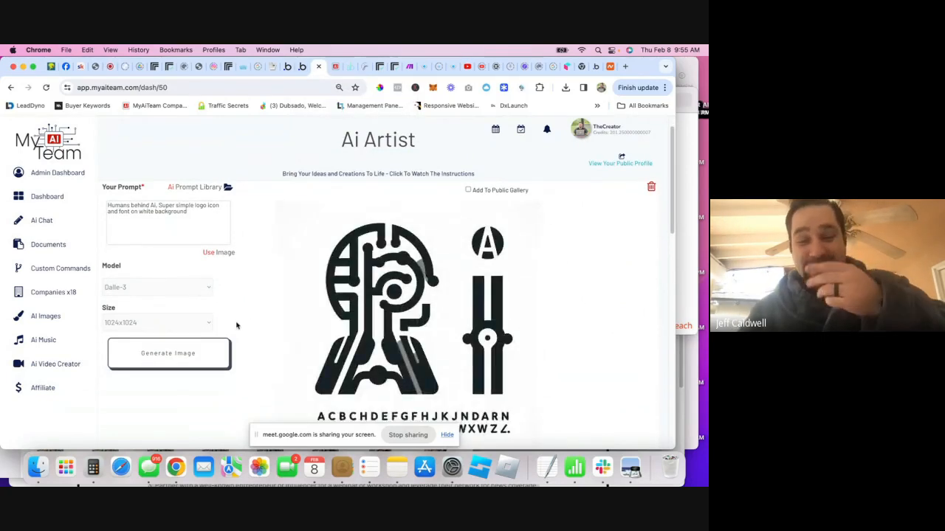
pyautogui.scroll(-2, 241, 315)
pyautogui.scroll(2, 182, 337)
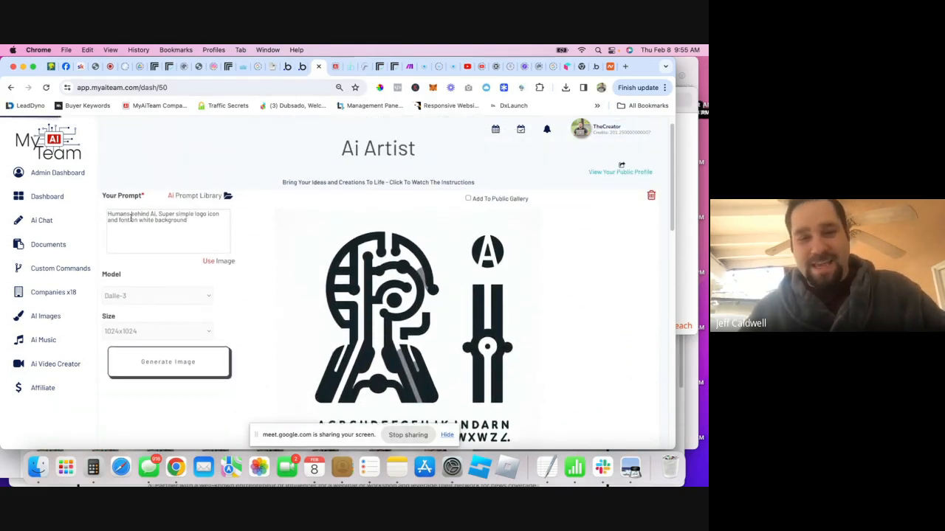
pyautogui.click(109, 214)
pyautogui.write('logo th')
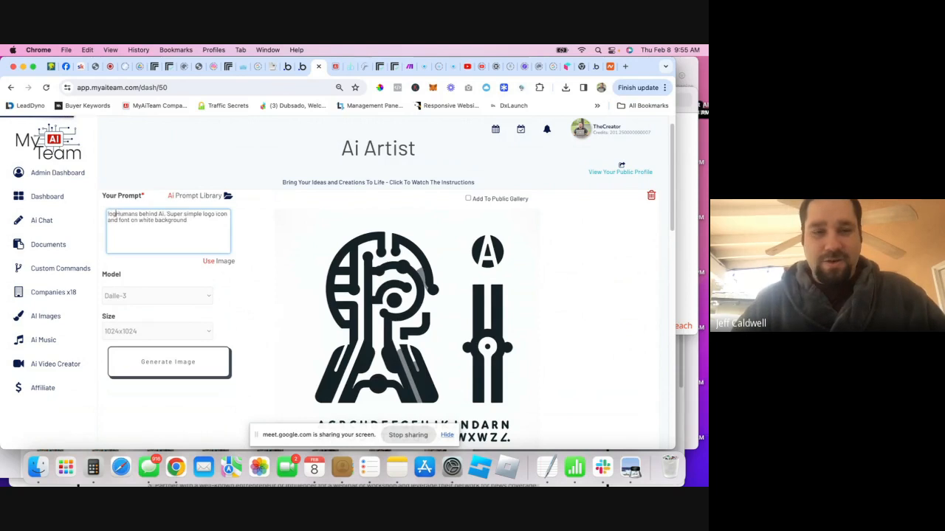
pyautogui.write('at says')
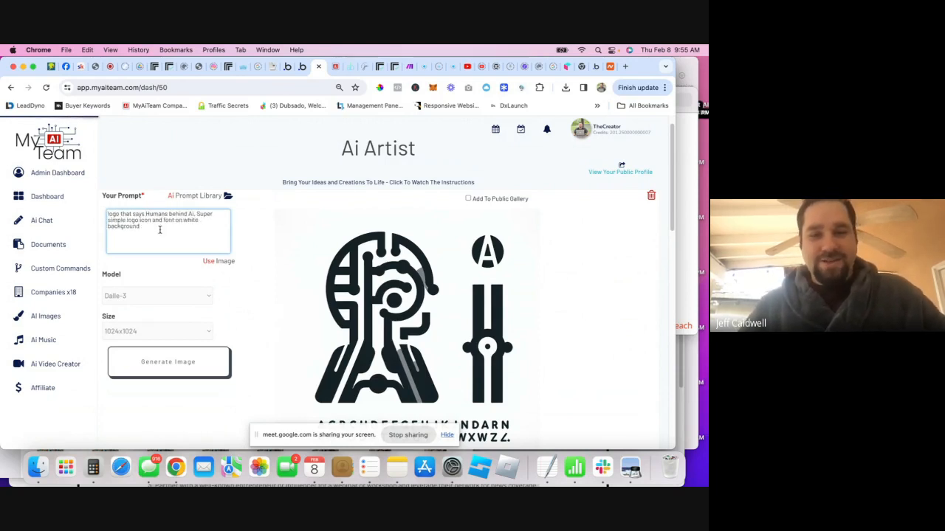
pyautogui.click(302, 70)
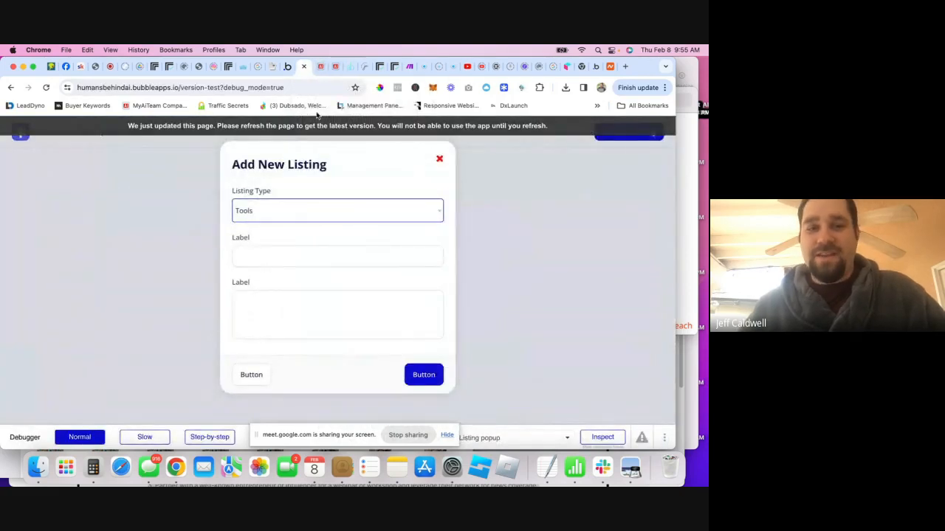
# - Reload the preview, check the Add New Listing popup, and return to the editor's index page
pyautogui.click(44, 89)
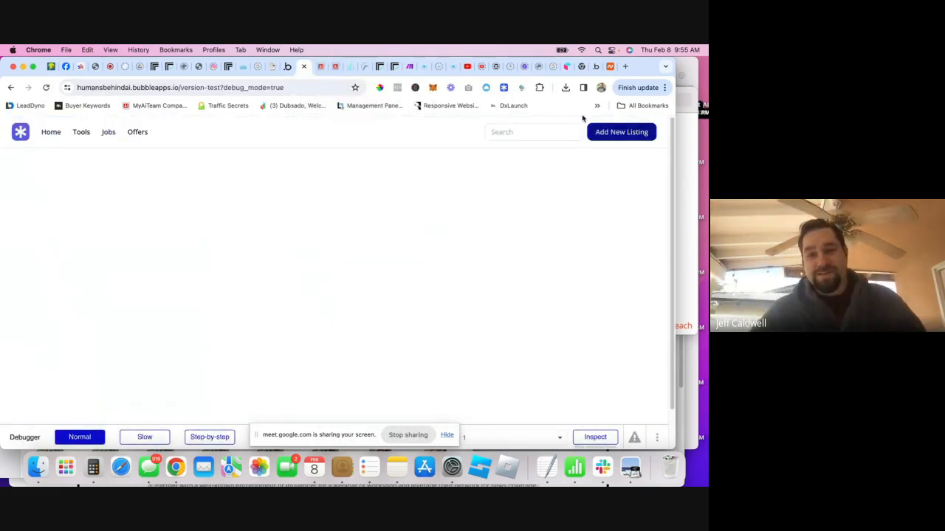
pyautogui.click(613, 132)
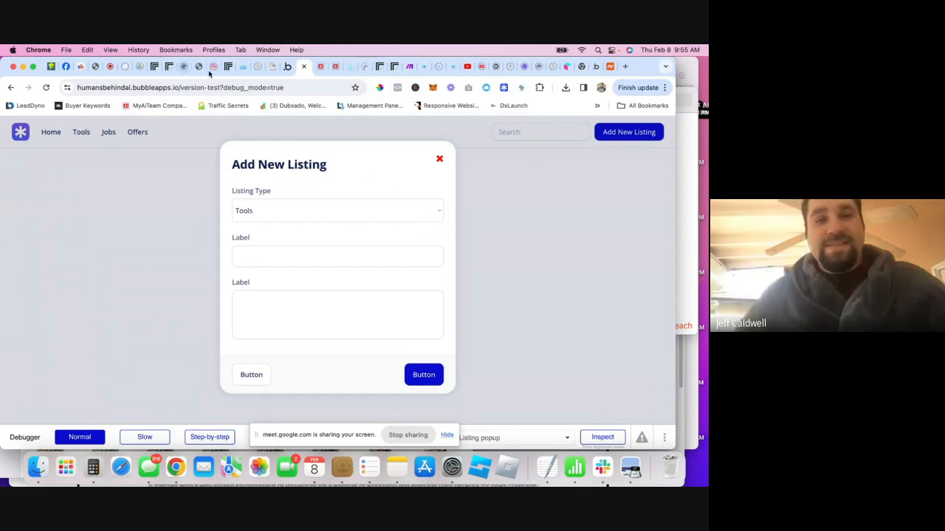
pyautogui.click(287, 66)
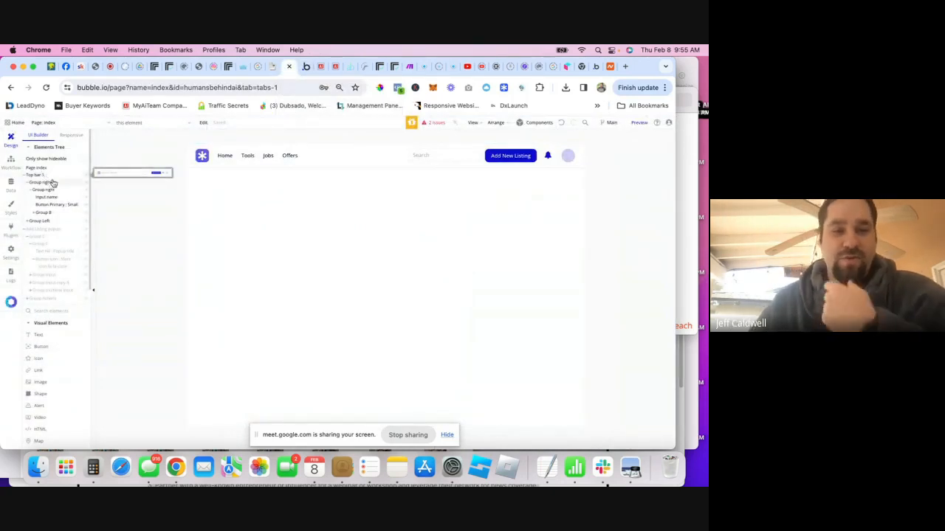
# - Show the Add Listing popup on the canvas and select its outer and inner Group C
pyautogui.click(45, 229)
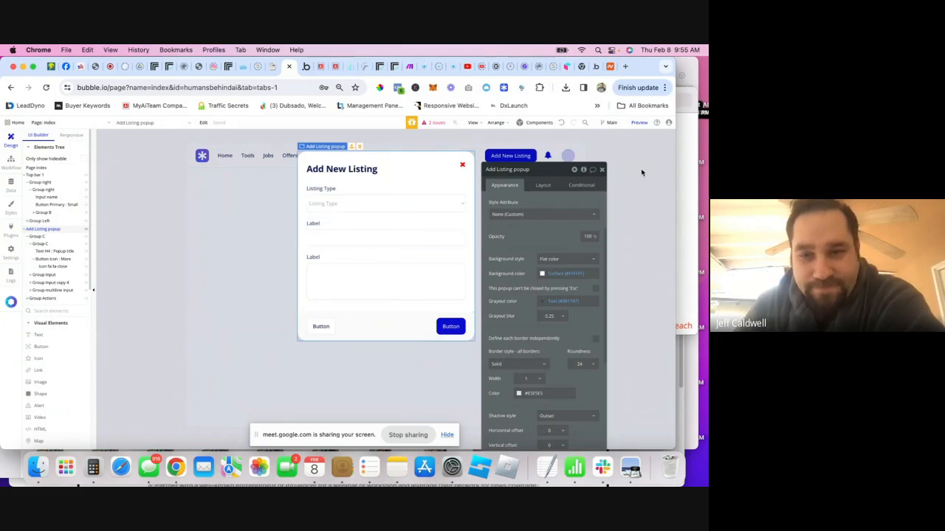
pyautogui.click(601, 169)
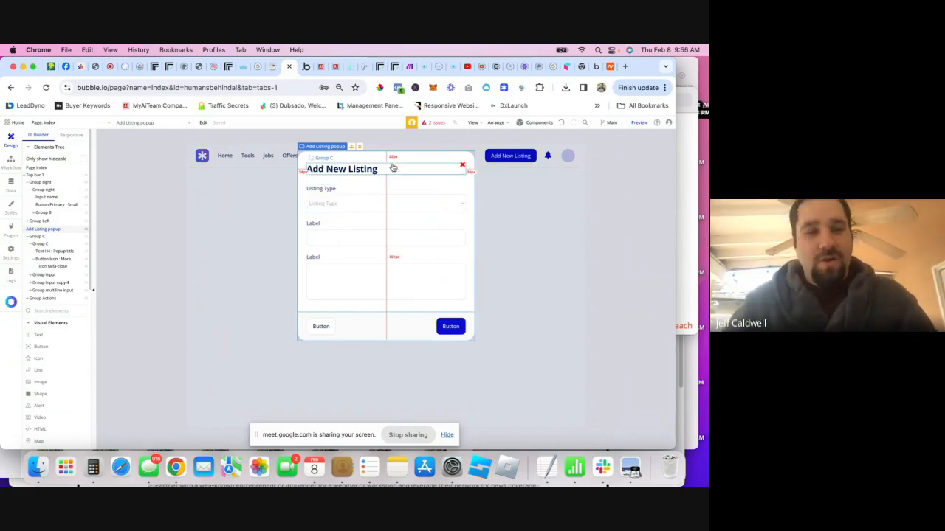
pyautogui.click(45, 236)
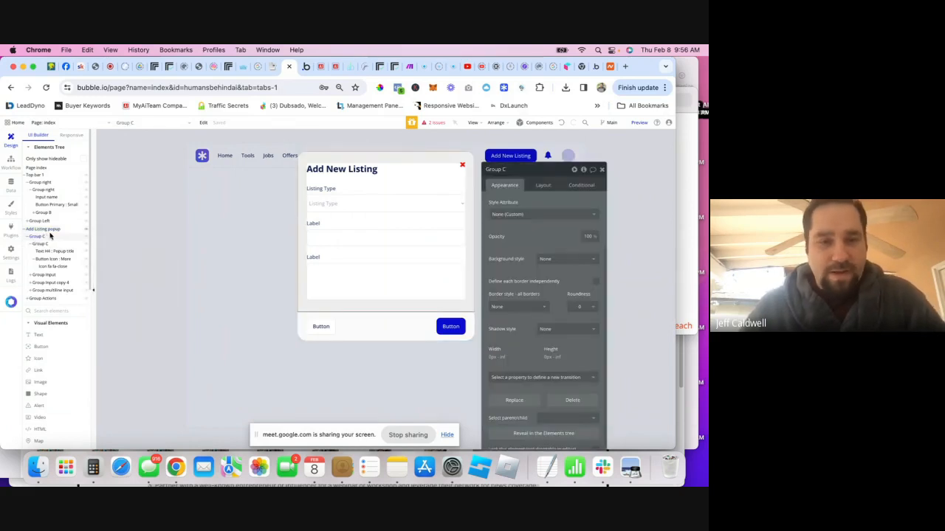
pyautogui.click(44, 246)
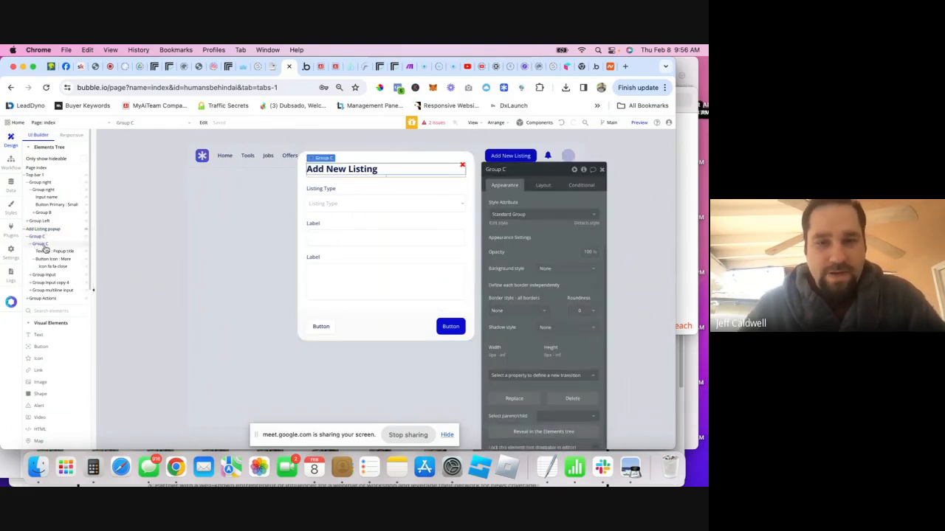
pyautogui.click(30, 246)
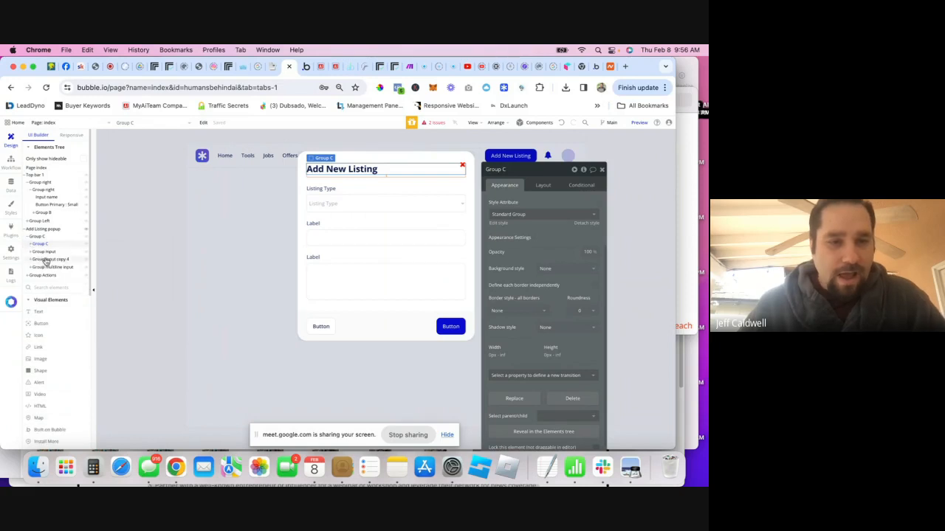
# - Inspect the Listing Type, Group input copy 4 and Group multiline input field groups
pyautogui.click(40, 253)
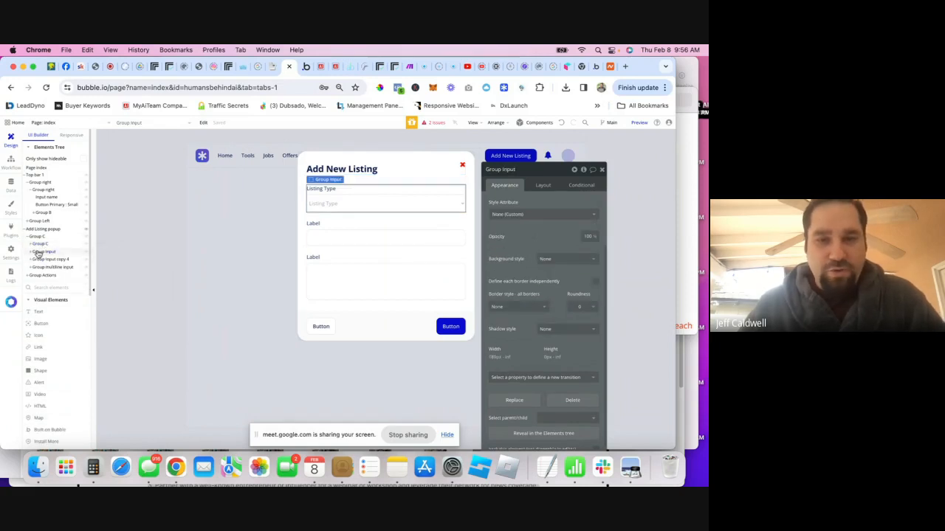
pyautogui.click(49, 261)
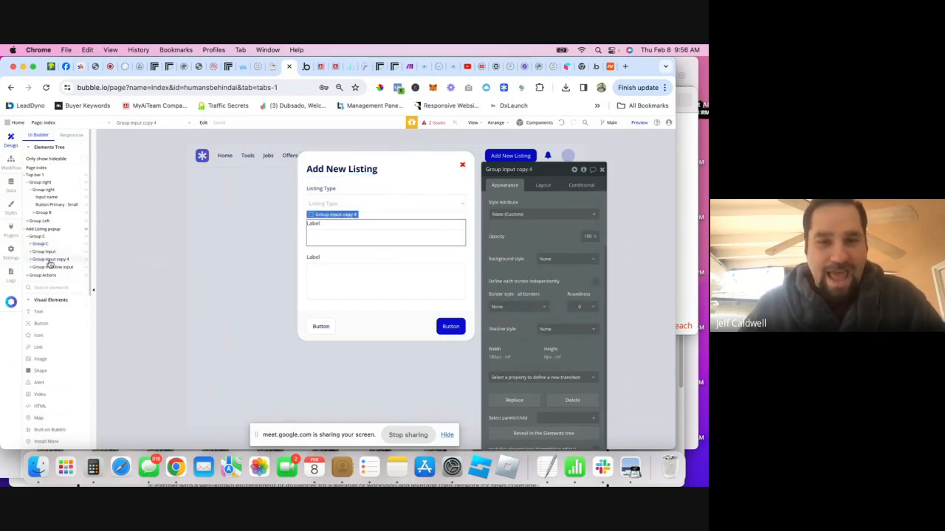
pyautogui.click(50, 268)
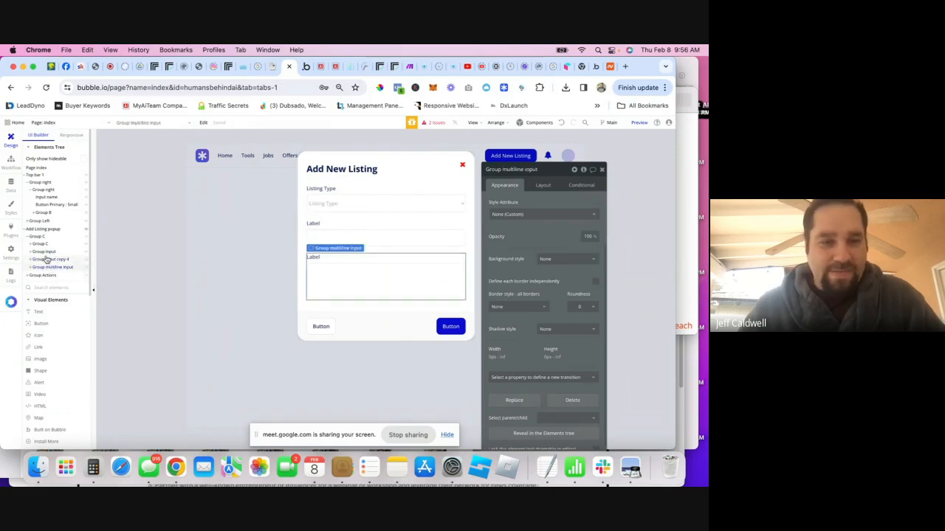
pyautogui.click(46, 260)
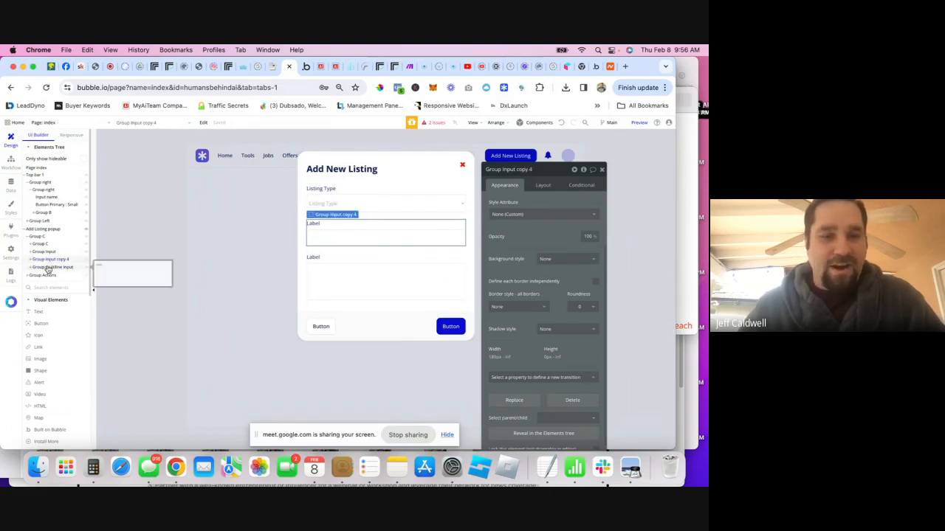
pyautogui.click(49, 267)
pyautogui.click(51, 261)
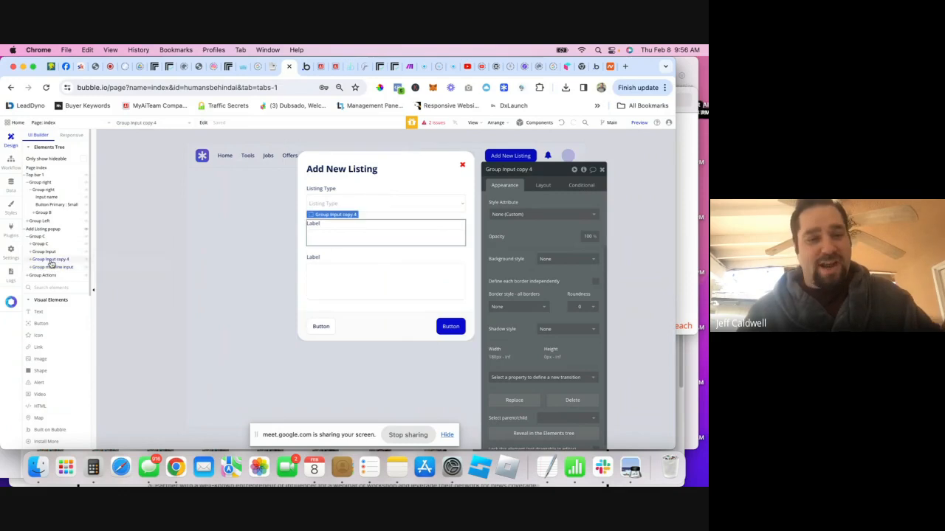
pyautogui.scroll(-5, 55, 345)
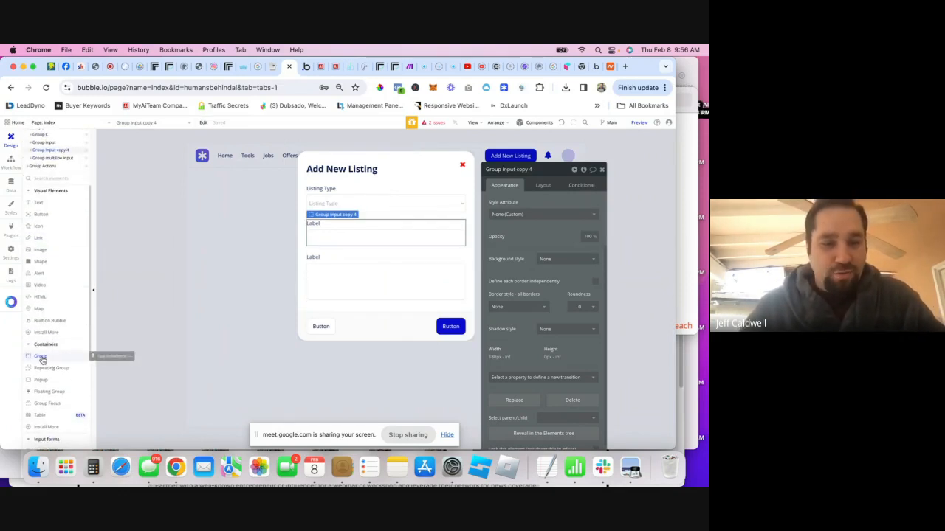
# - Add a new group above the Label field with a centered, full-width Column layout, named Tools
pyautogui.moveTo(44, 360); pyautogui.dragTo(337, 221)
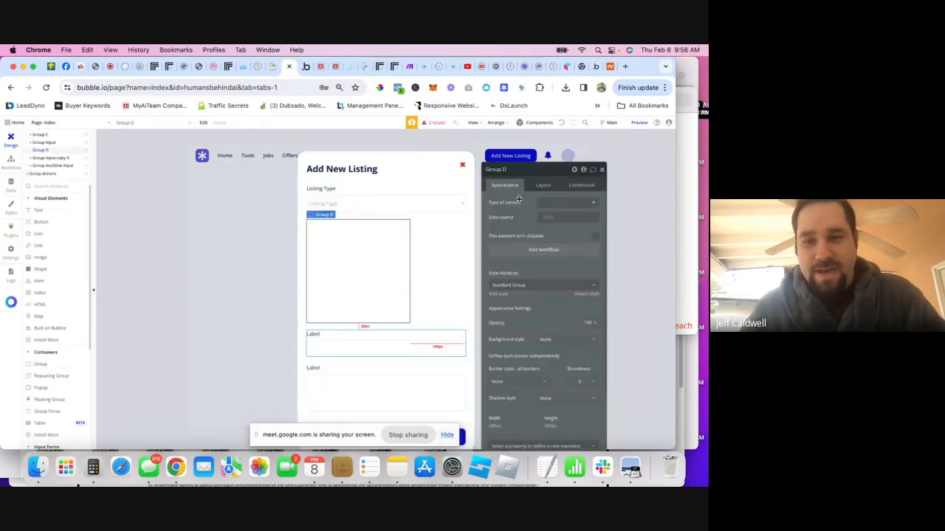
pyautogui.click(543, 185)
pyautogui.click(565, 202)
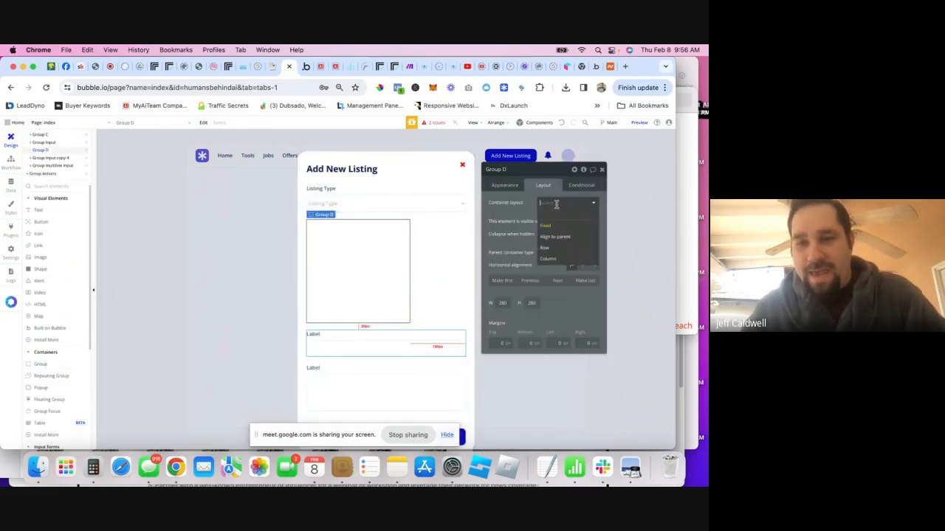
pyautogui.click(561, 258)
pyautogui.click(583, 292)
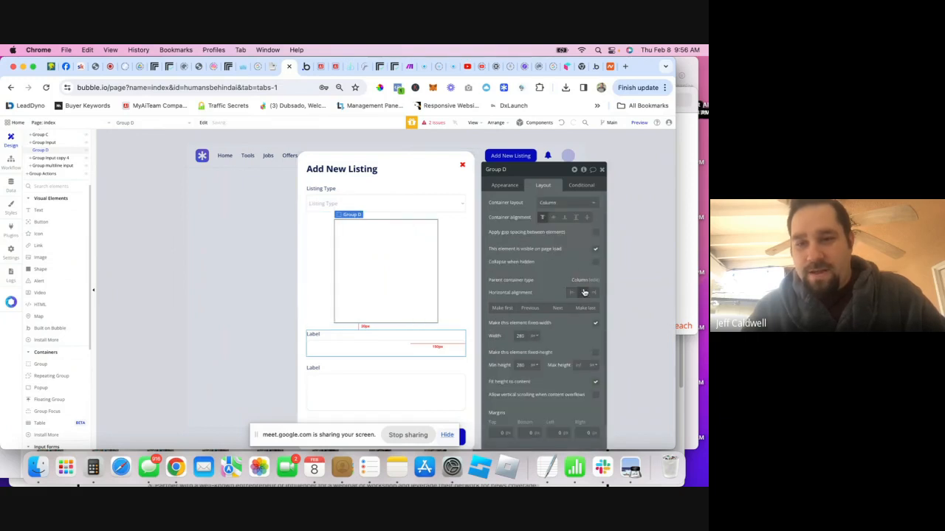
pyautogui.click(595, 323)
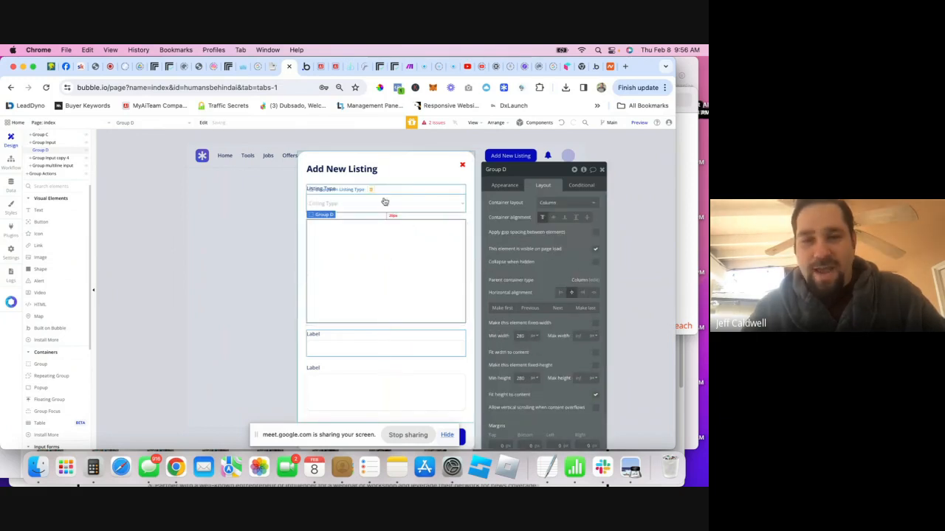
pyautogui.moveTo(496, 168); pyautogui.dragTo(505, 169)
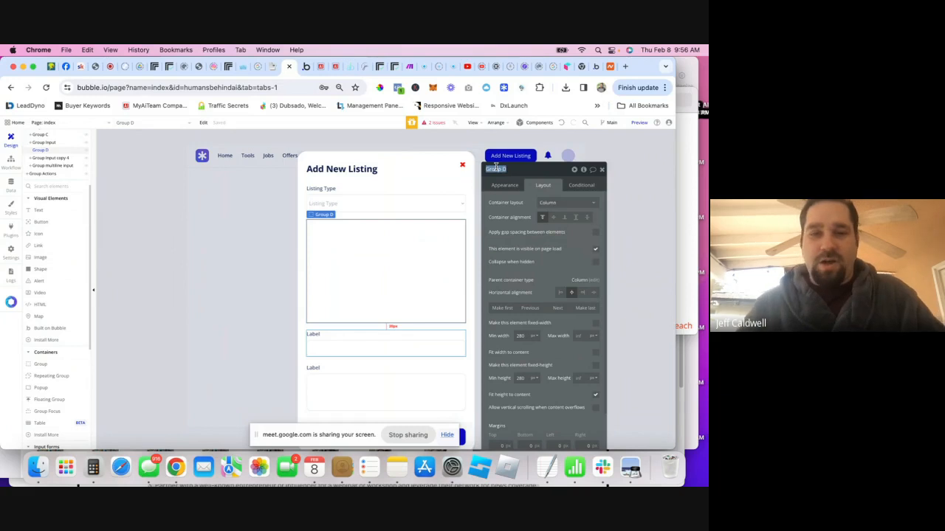
pyautogui.write('Tools')
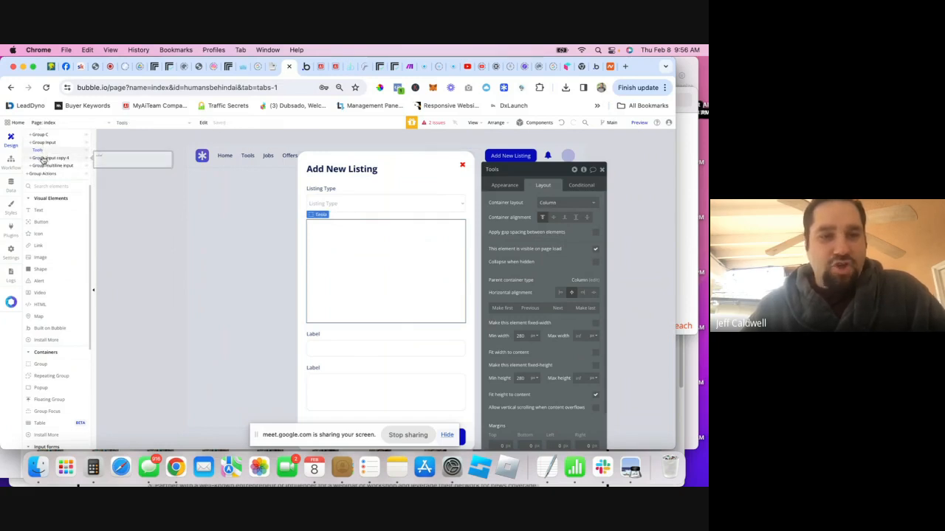
# - Nest Group Input copy 4 inside the Tools group, then collapse Tools and close its properties
pyautogui.moveTo(43, 161); pyautogui.dragTo(38, 155)
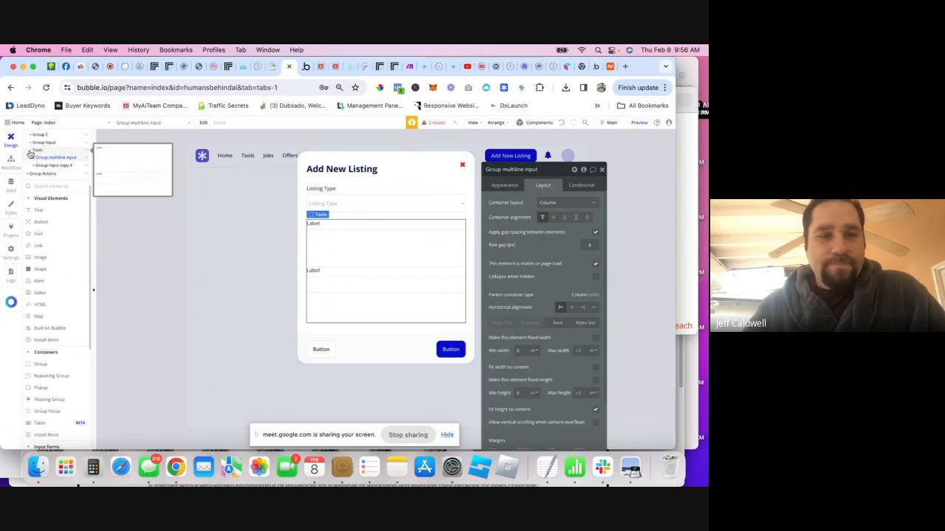
pyautogui.click(31, 152)
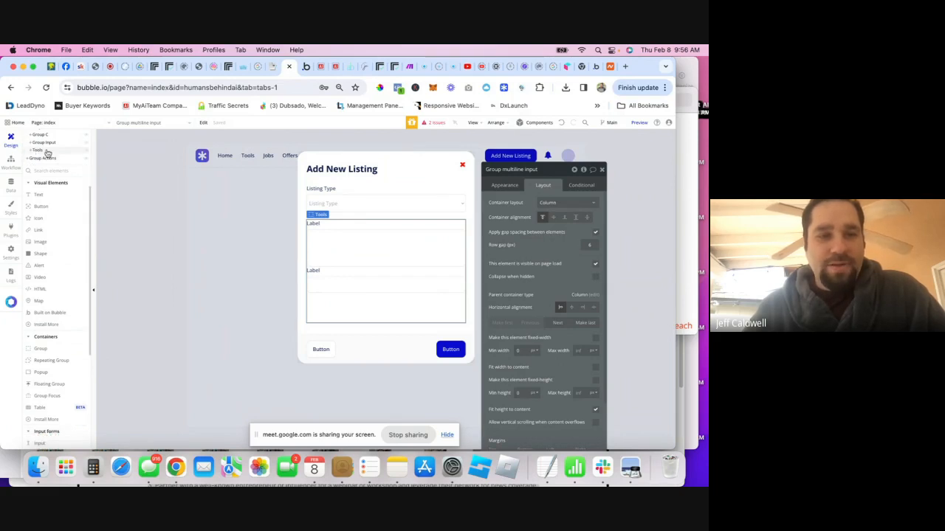
pyautogui.click(601, 170)
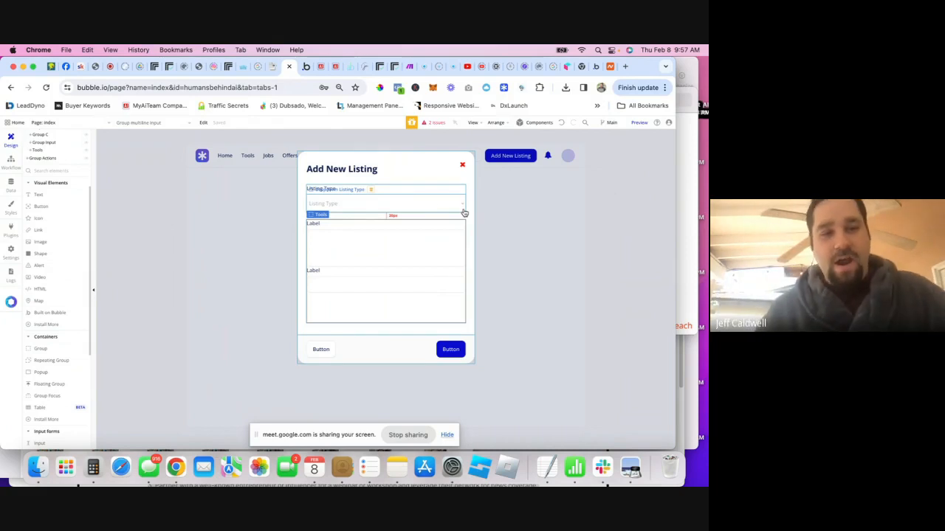
# - Copy the Tools group and paste it twice into Group C for the Jobs and Offers groups
pyautogui.doubleClick(38, 151)
pyautogui.rightClick(40, 152)
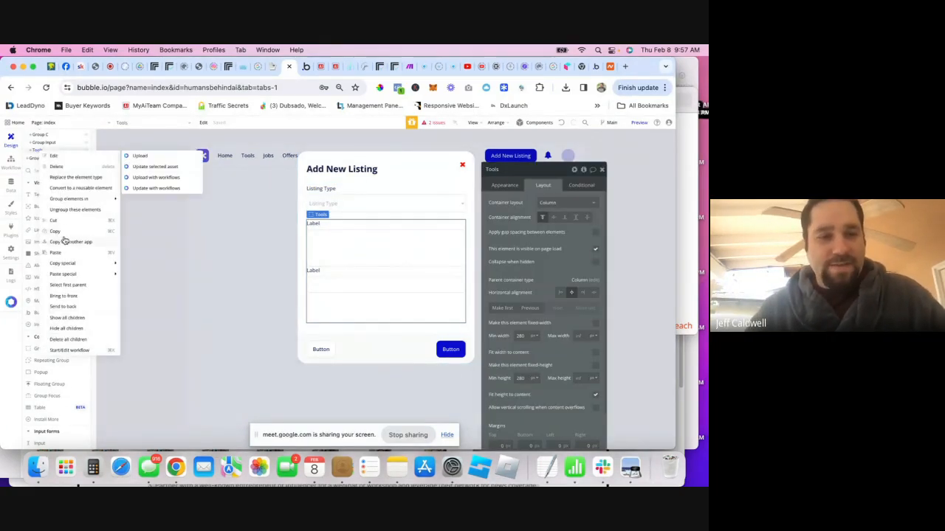
pyautogui.click(58, 233)
pyautogui.scroll(1, 41, 141)
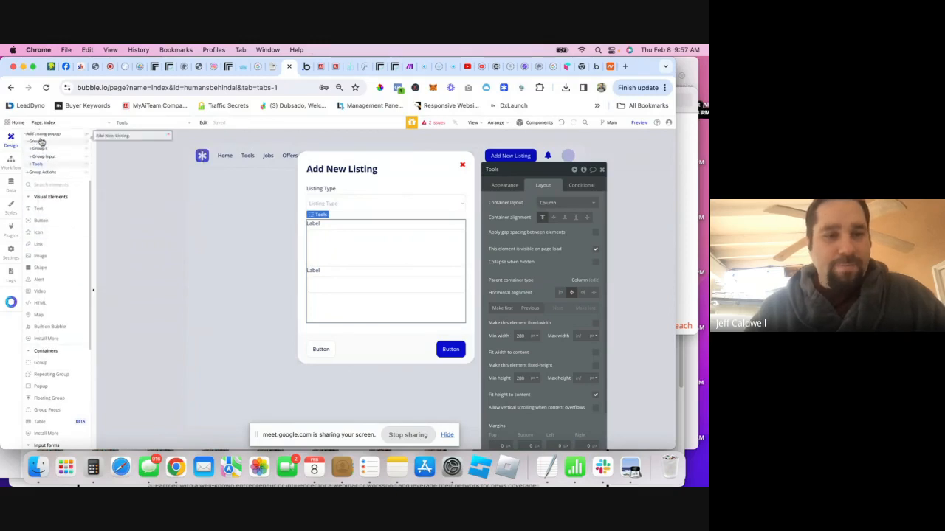
pyautogui.scroll(1, 41, 142)
pyautogui.rightClick(40, 156)
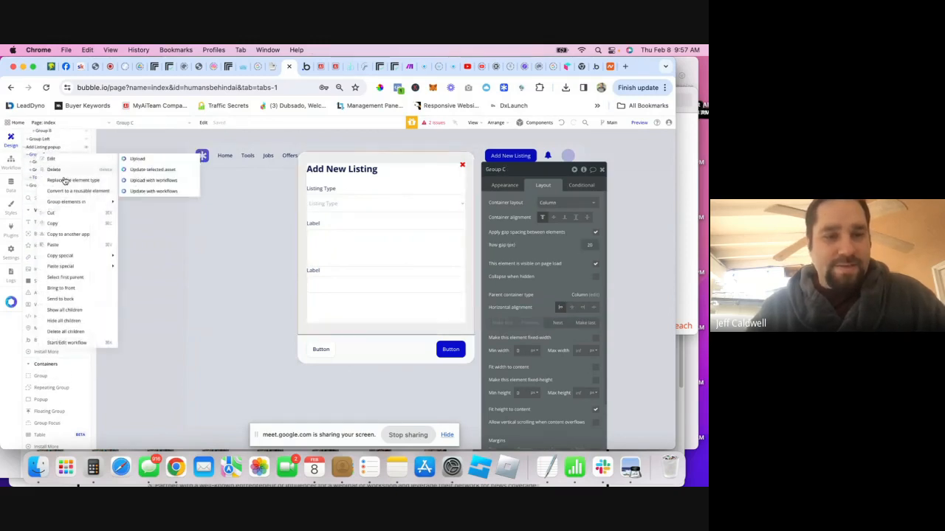
pyautogui.click(63, 246)
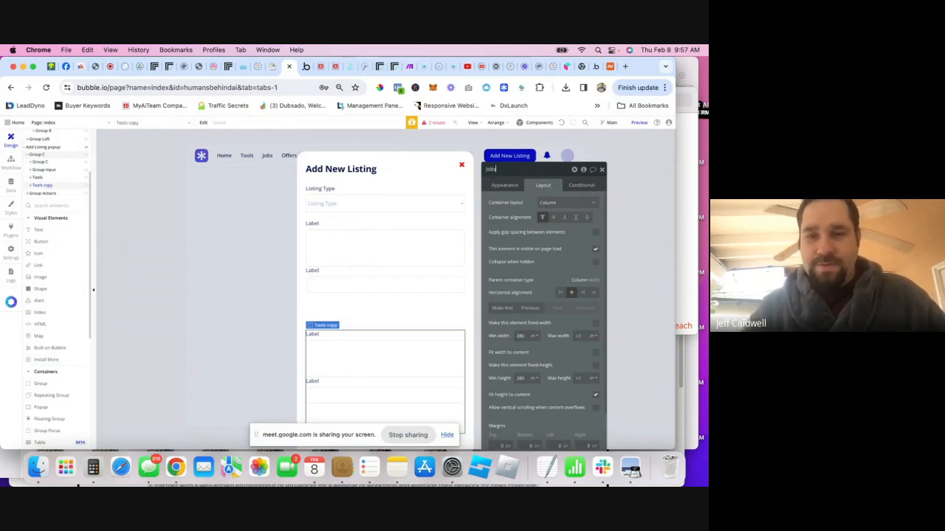
pyautogui.rightClick(42, 155)
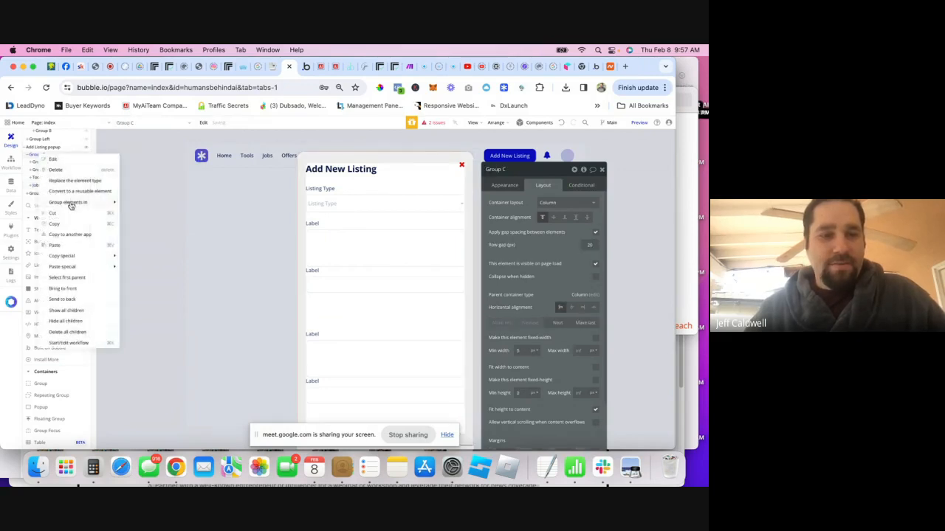
pyautogui.click(64, 245)
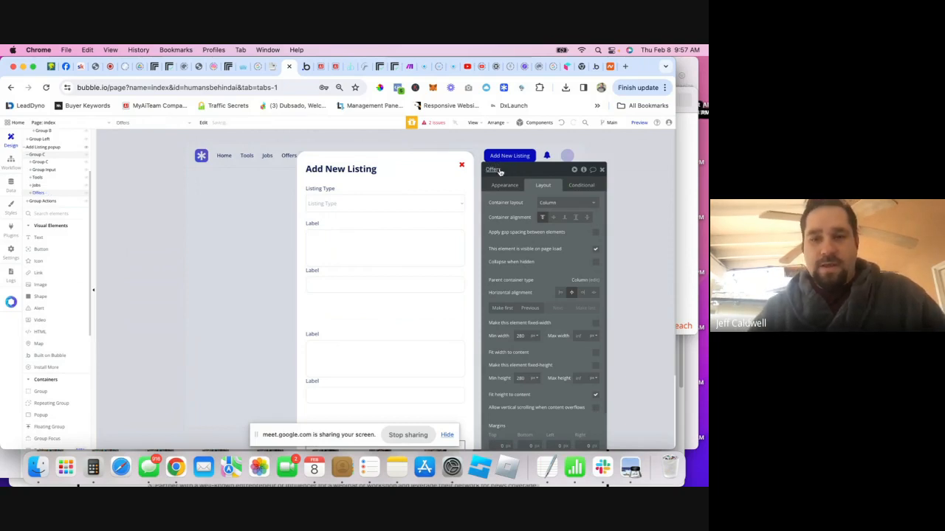
pyautogui.click(41, 180)
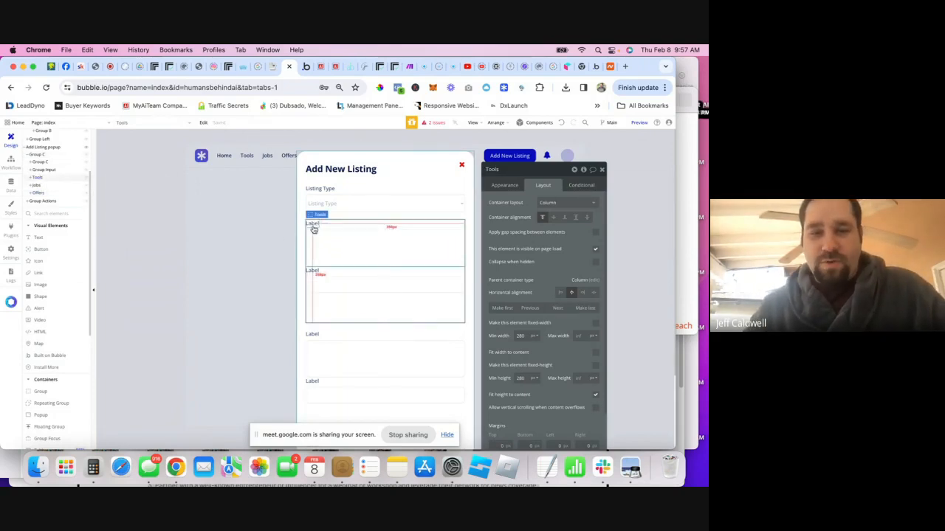
# - Select the first Label element in Tools, then in Jobs, highlighting its text for replacement
pyautogui.click(502, 187)
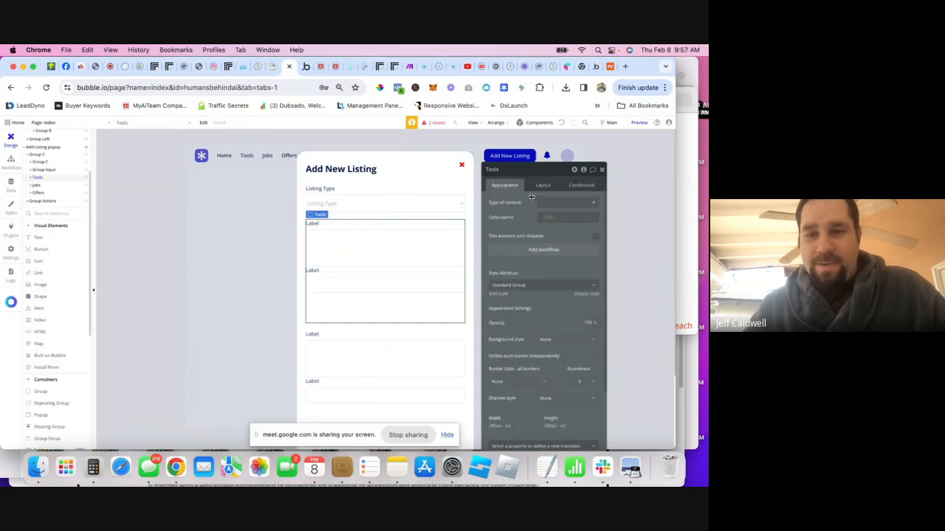
pyautogui.click(312, 225)
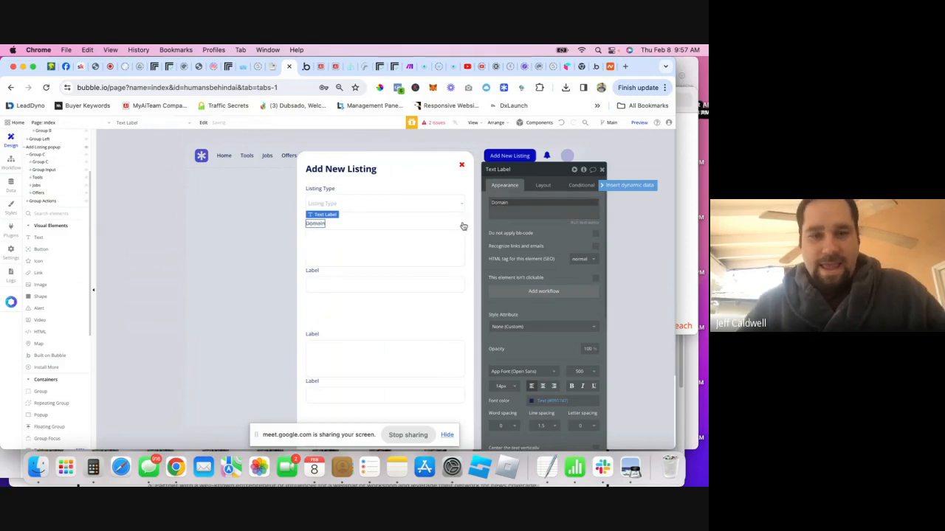
pyautogui.moveTo(312, 222); pyautogui.dragTo(314, 336)
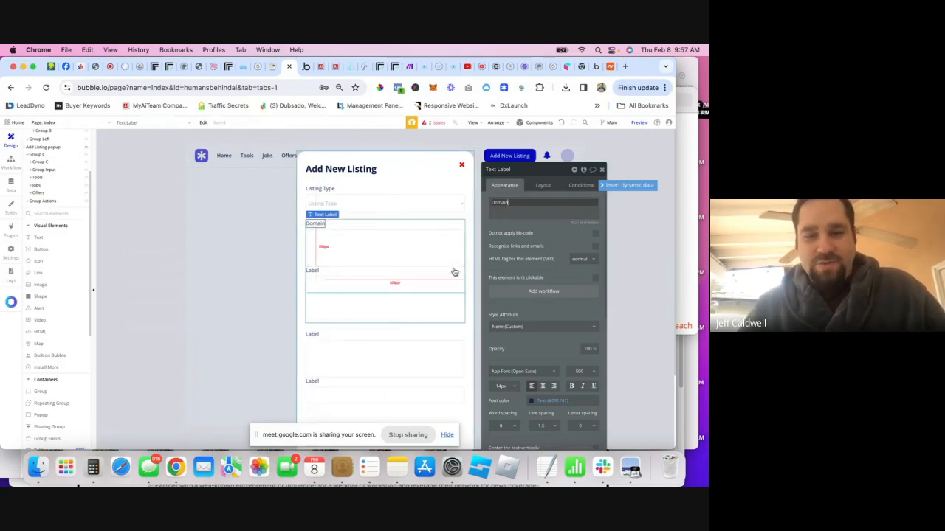
pyautogui.click(312, 335)
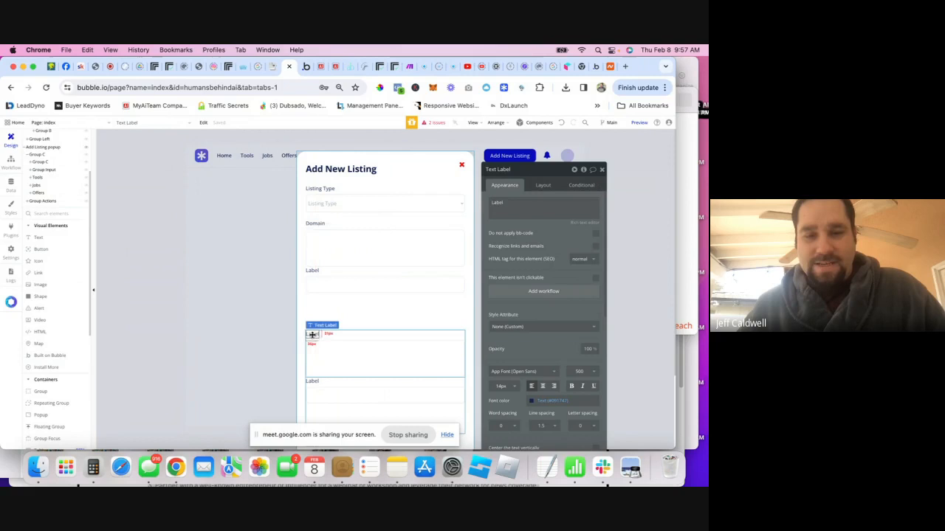
pyautogui.doubleClick(530, 208)
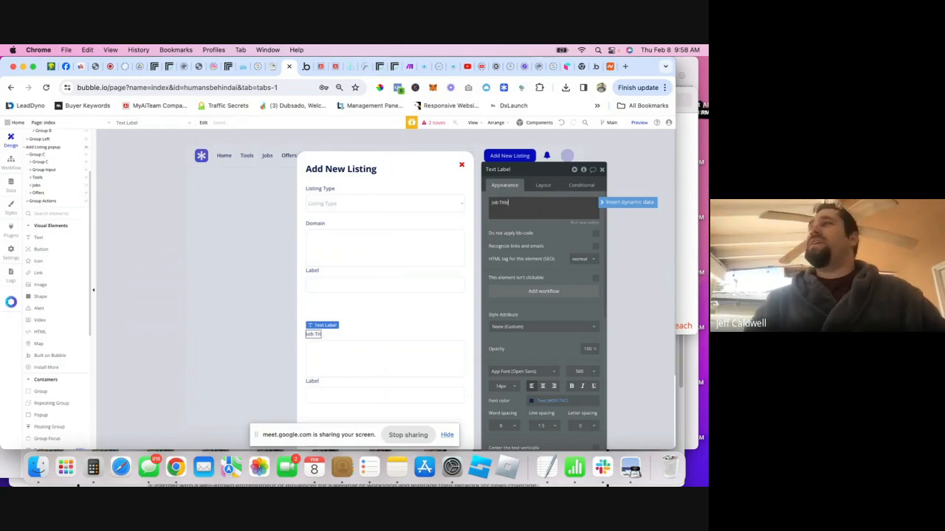
# - Open monster.com in a new browser tab
pyautogui.click(628, 68)
pyautogui.write('mont')
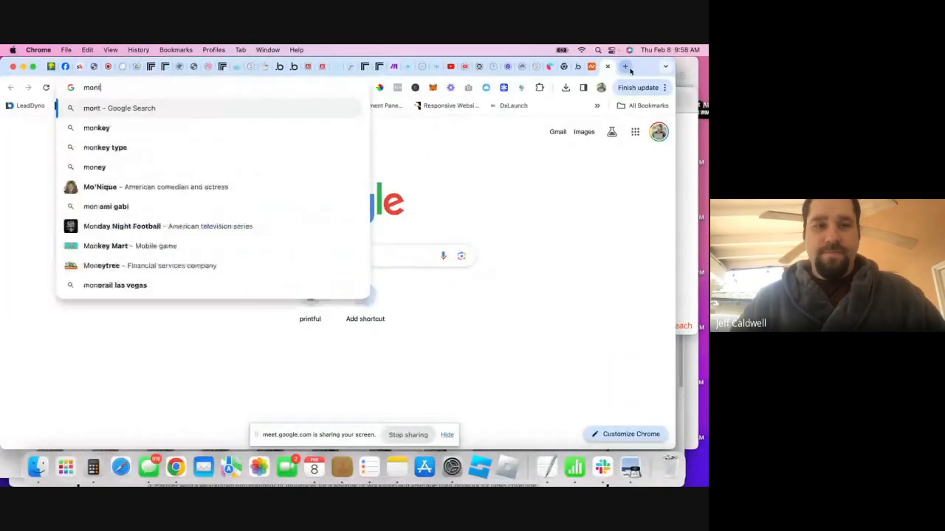
pyautogui.write('e')
pyautogui.press('BackSpace')
pyautogui.press('BackSpace')
pyautogui.write('s')
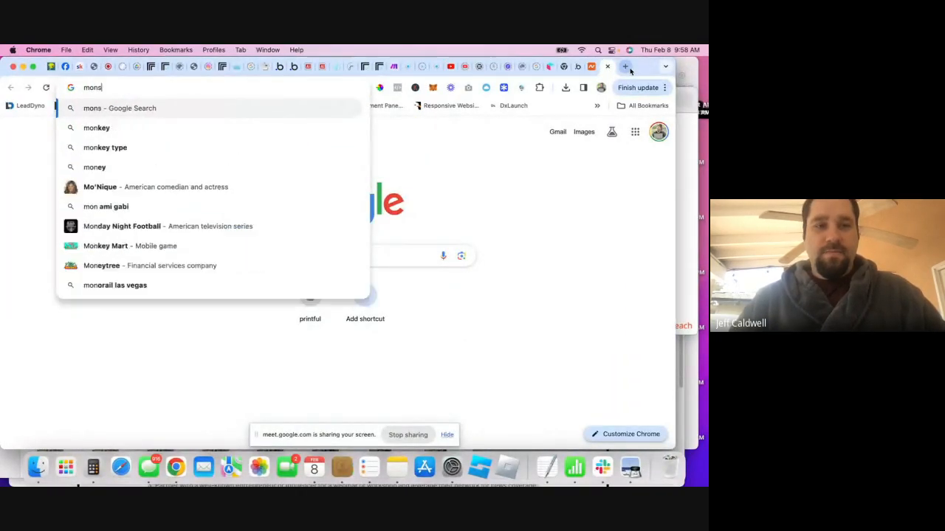
pyautogui.write('ter.com')
pyautogui.press('Return')
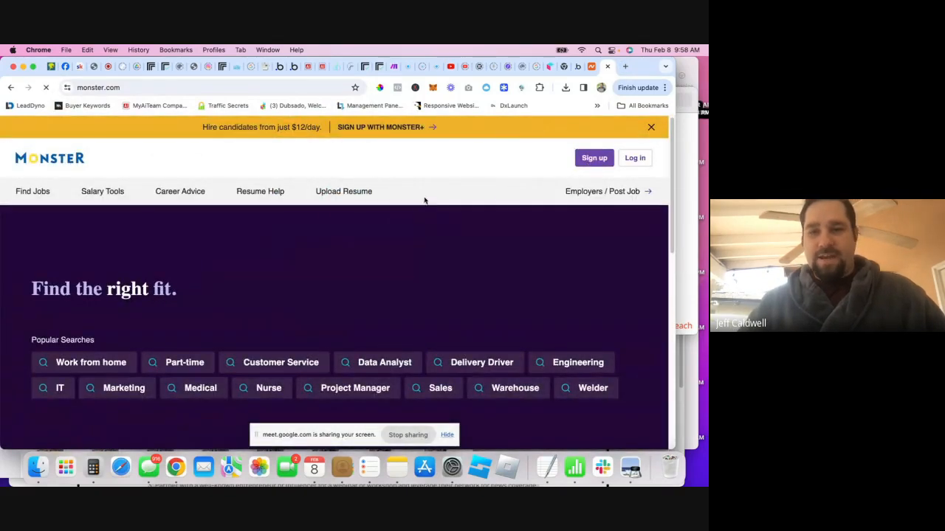
# - Look over Monster's employer job-posting page, return home, and briefly check the Google Meet call
pyautogui.click(614, 192)
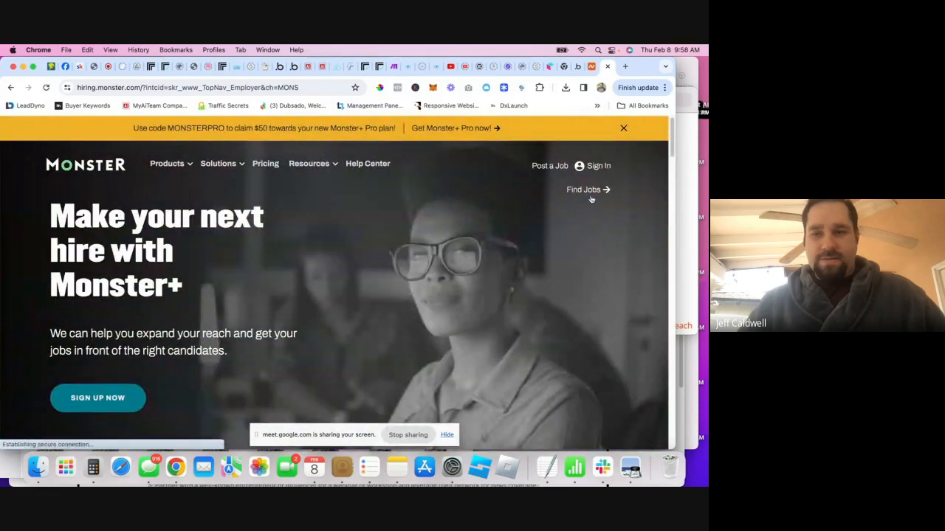
pyautogui.scroll(-2, 335, 260)
pyautogui.scroll(-5, 335, 259)
pyautogui.scroll(7, 337, 259)
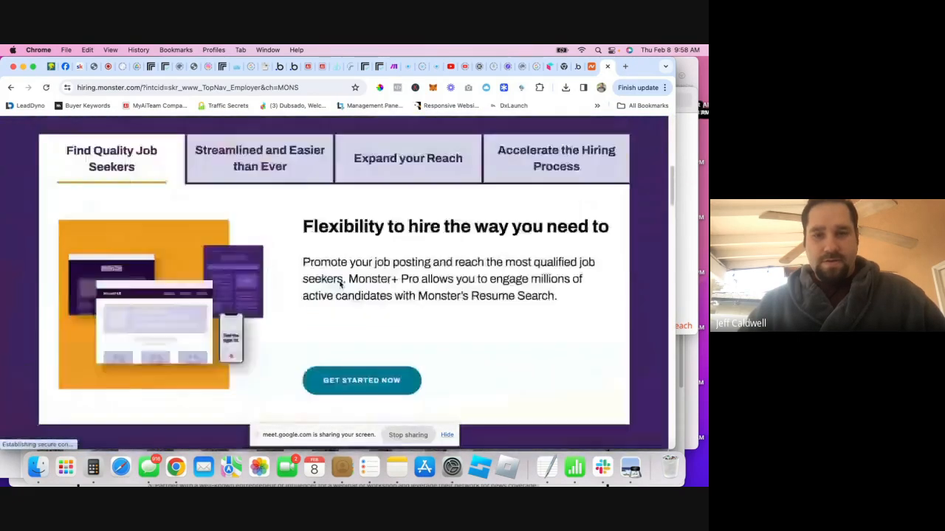
pyautogui.moveTo(167, 166)
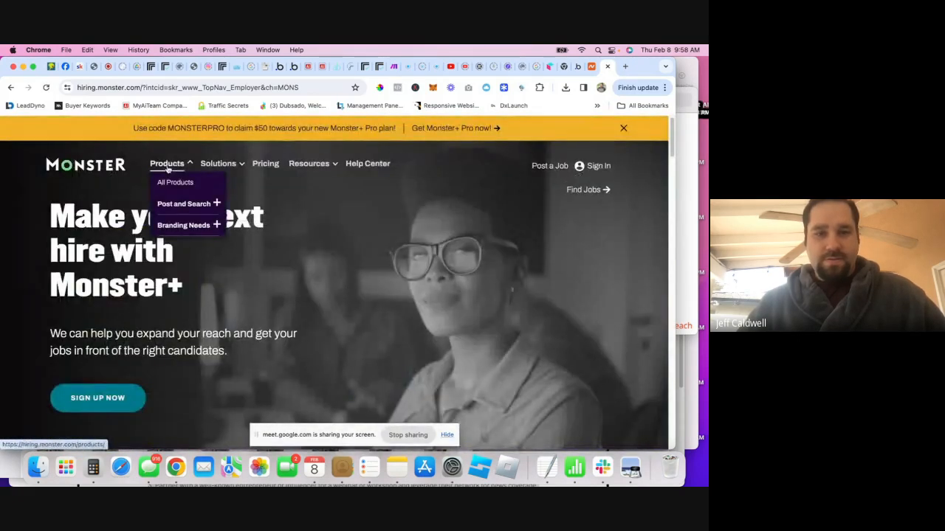
pyautogui.click(12, 88)
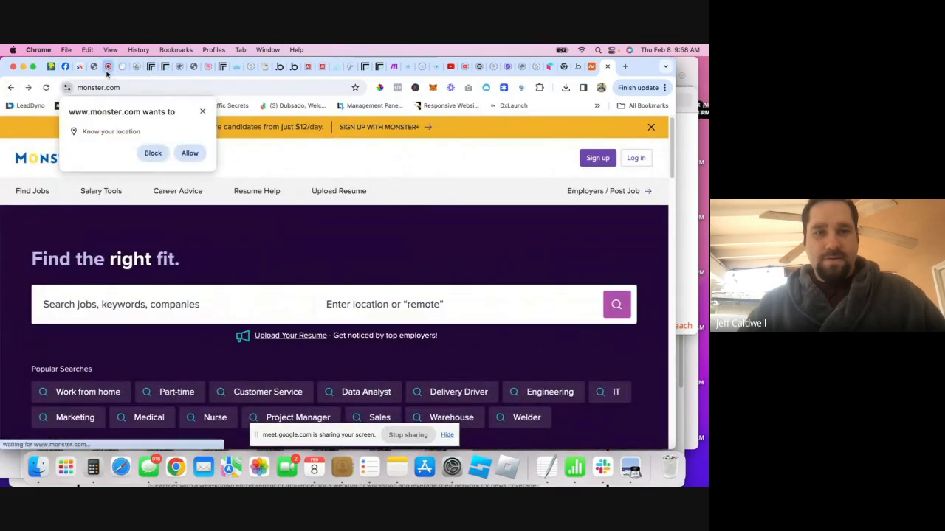
pyautogui.click(108, 67)
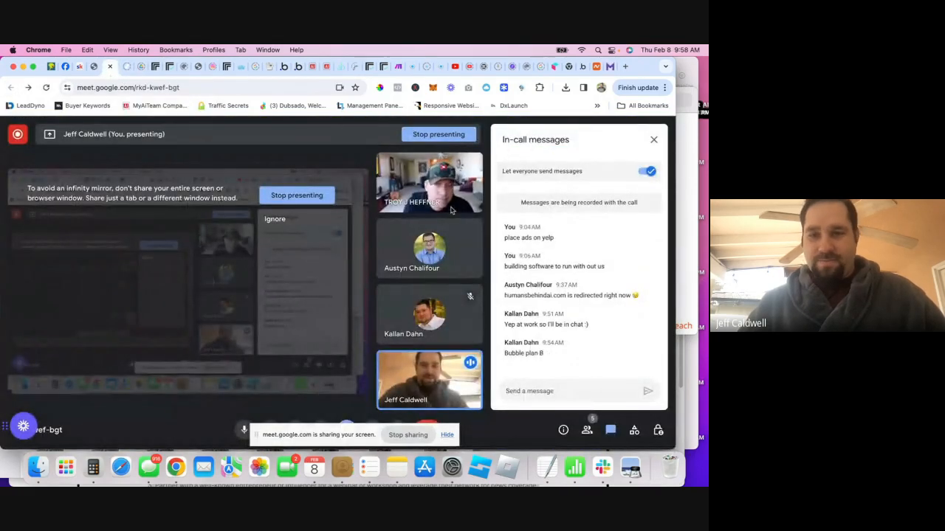
pyautogui.click(597, 66)
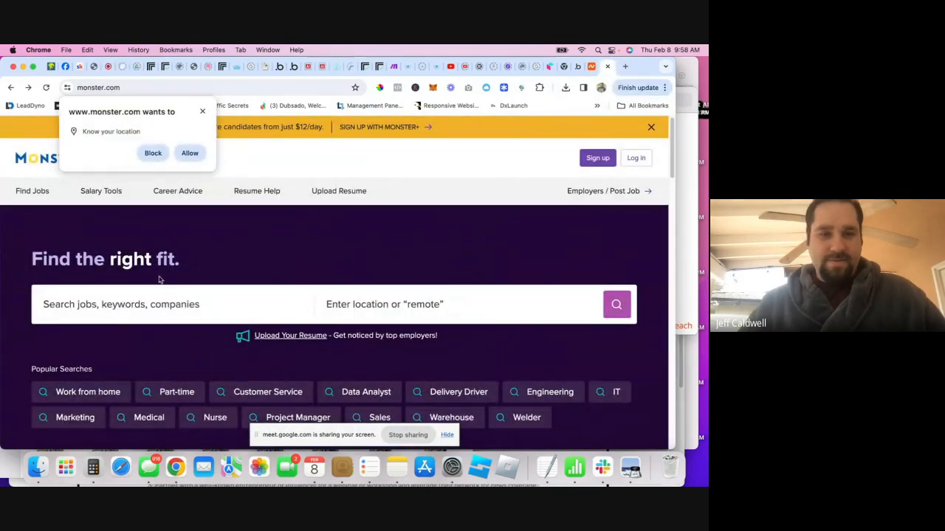
# - Search Work from home jobs, view the Principal IT Solutions Architect details, then return to Bubble
pyautogui.scroll(-2, 116, 347)
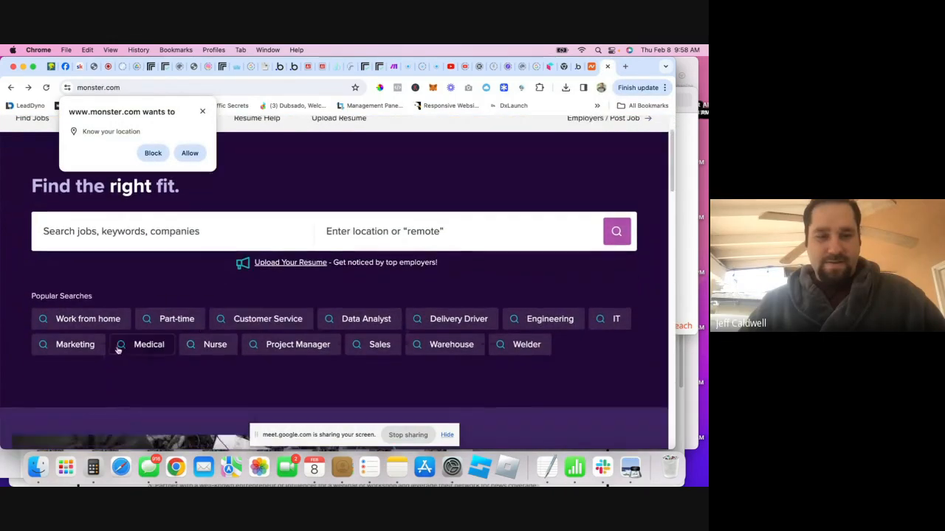
pyautogui.click(62, 320)
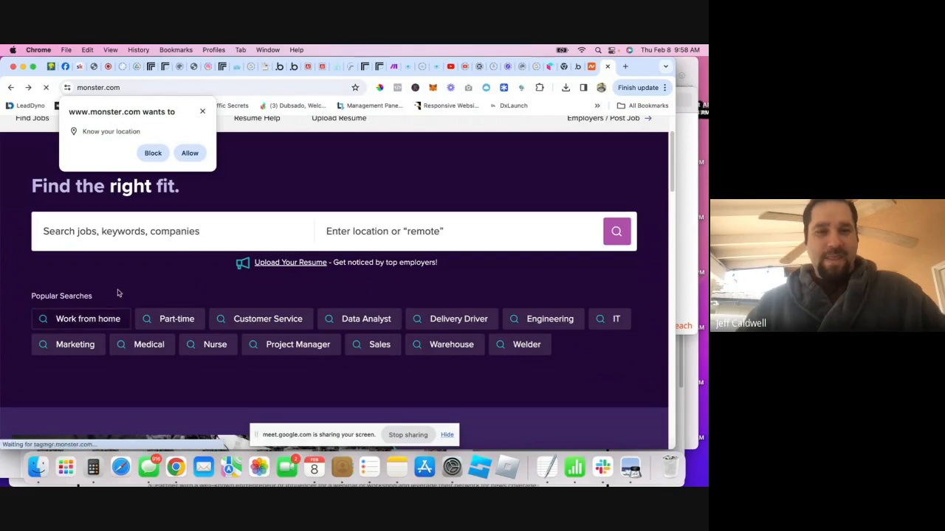
pyautogui.click(203, 112)
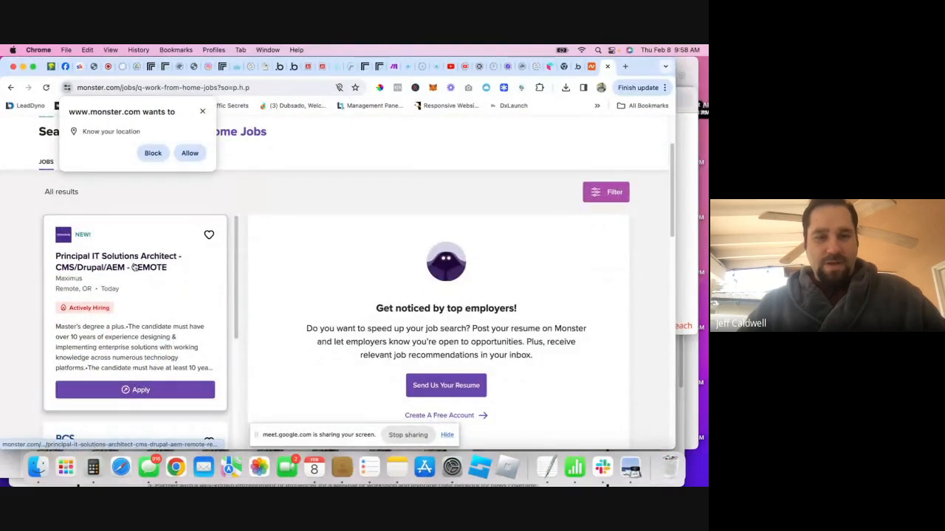
pyautogui.click(136, 268)
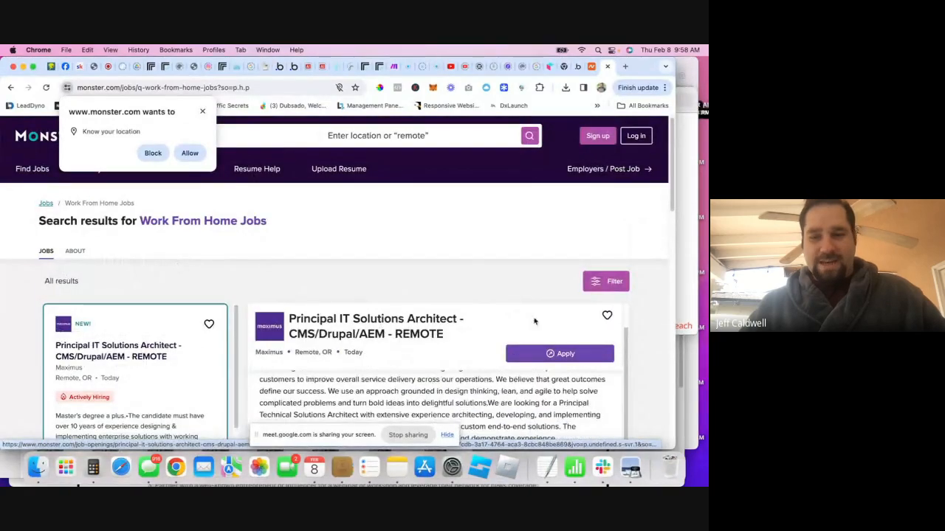
pyautogui.scroll(-2, 472, 276)
pyautogui.moveTo(320, 233); pyautogui.dragTo(291, 233)
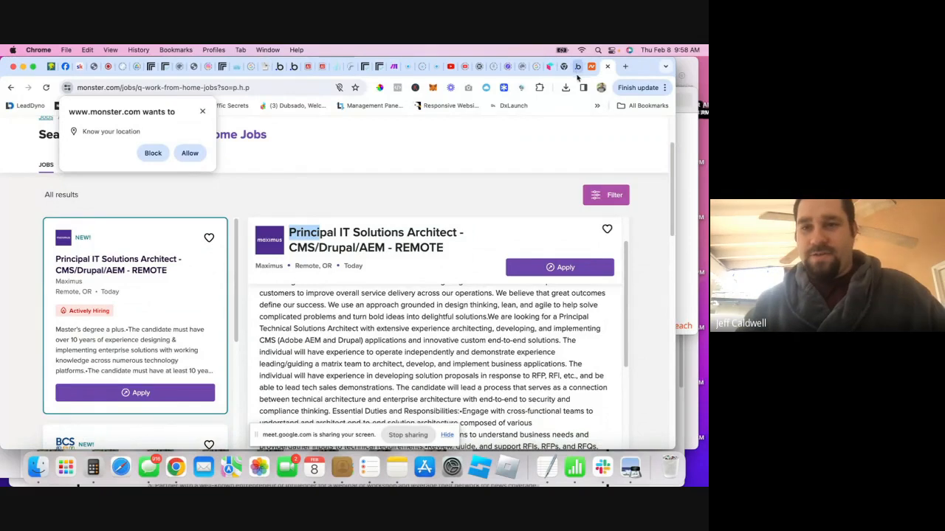
pyautogui.click(293, 66)
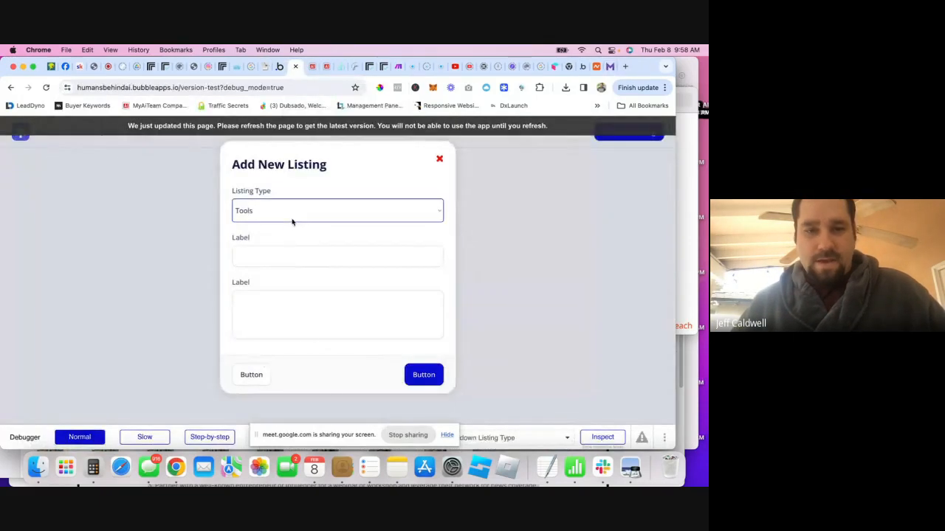
# - In the editor, move the multiline input below its label within its group
pyautogui.click(279, 66)
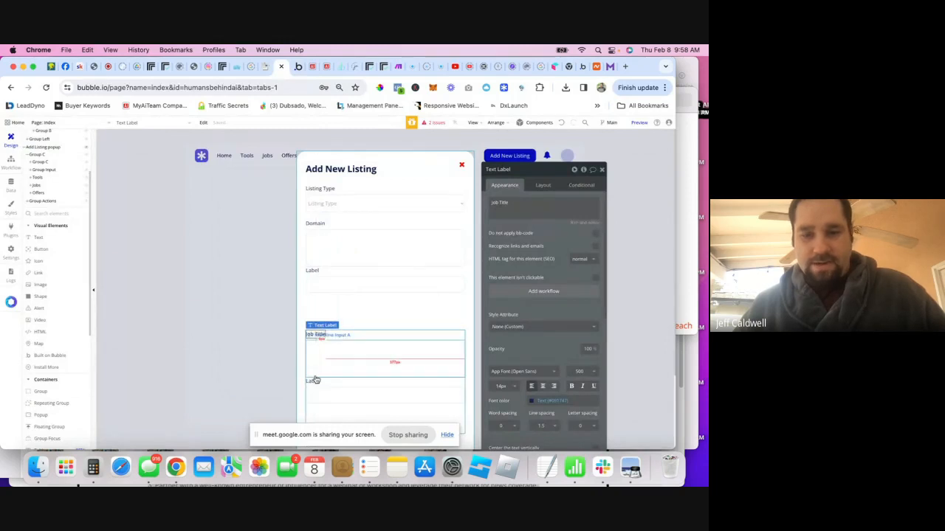
pyautogui.click(358, 342)
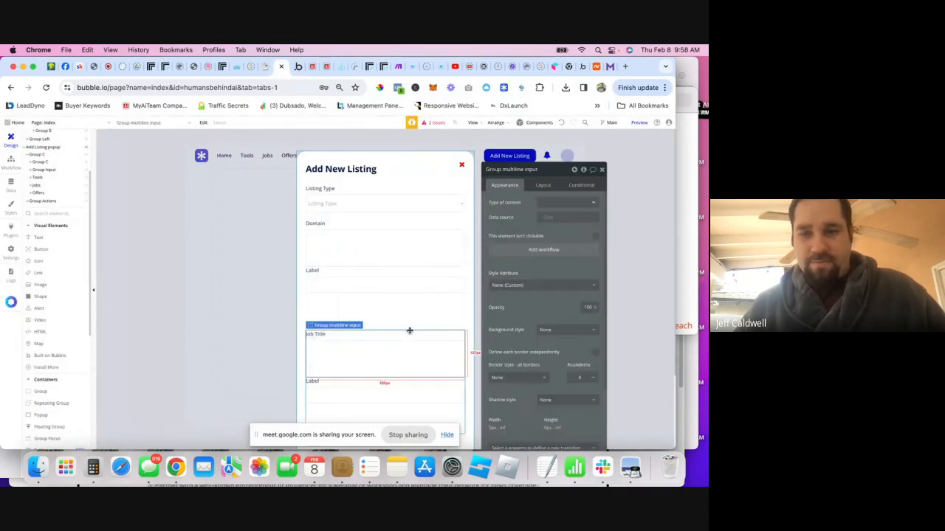
pyautogui.click(544, 186)
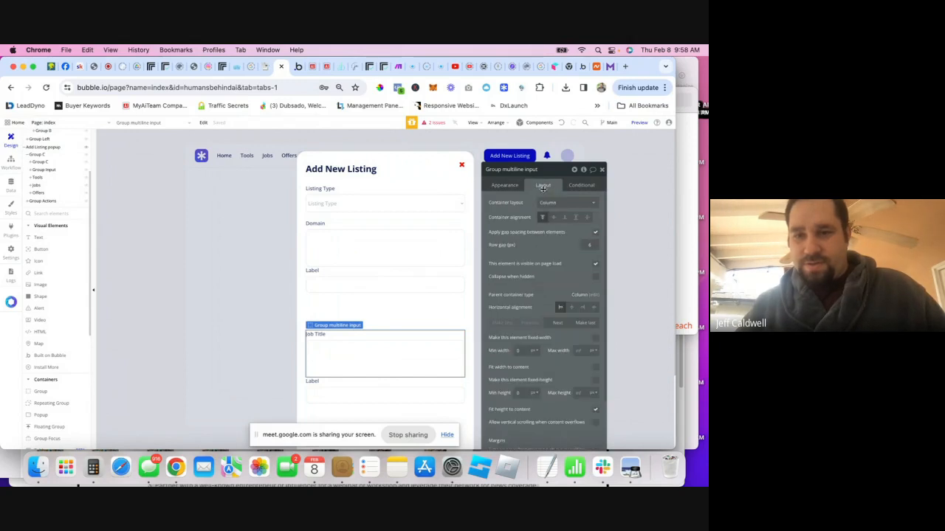
pyautogui.click(556, 324)
# - Relabel the Jobs fields as 'Job Title' and 'Job Description'
pyautogui.click(313, 334)
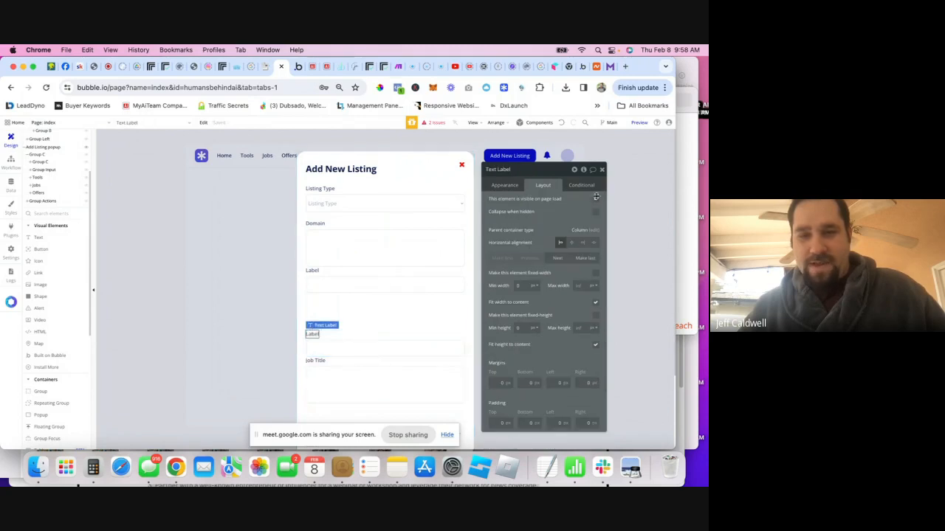
pyautogui.click(505, 184)
pyautogui.doubleClick(509, 204)
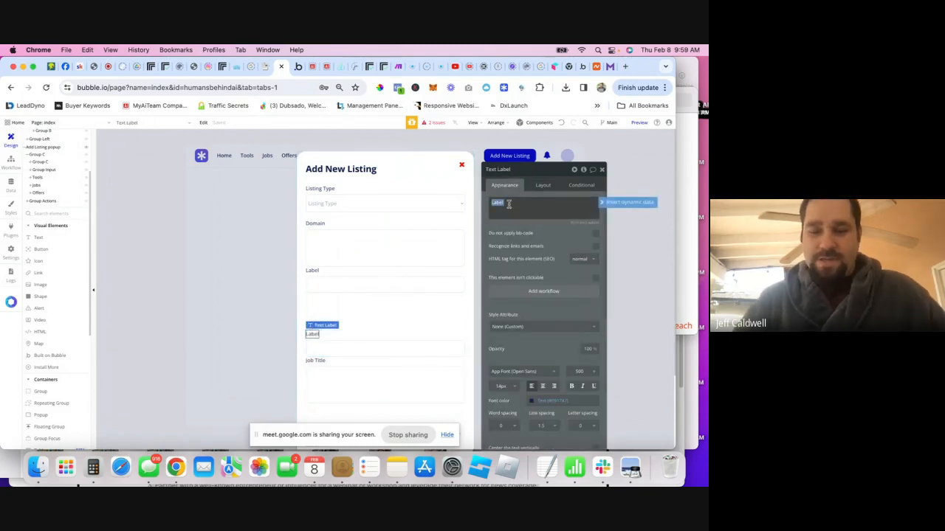
pyautogui.write('Job Title')
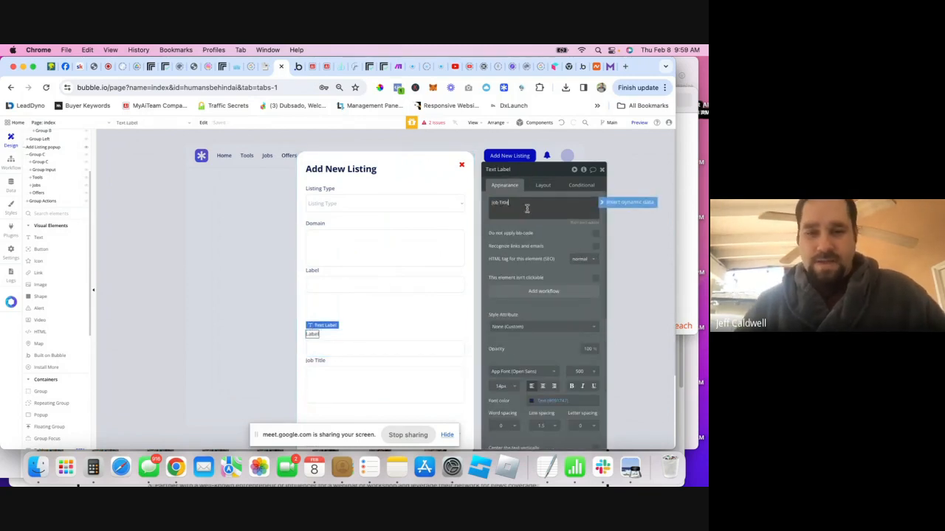
pyautogui.click(322, 360)
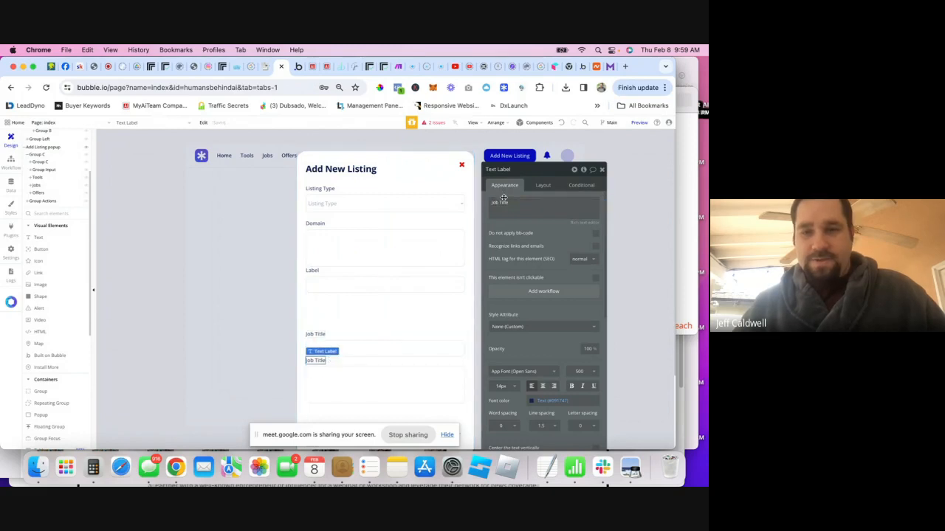
pyautogui.tripleClick(502, 200)
pyautogui.write('Job')
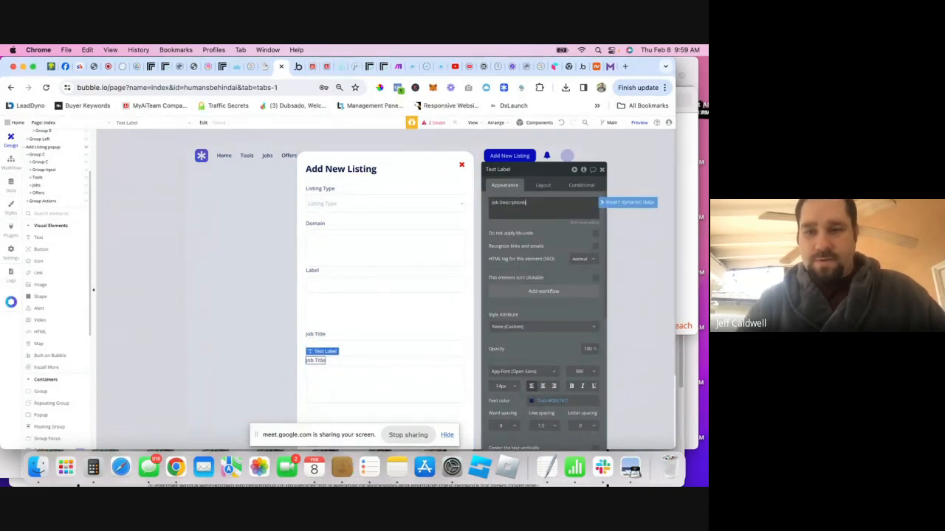
pyautogui.write(' Description')
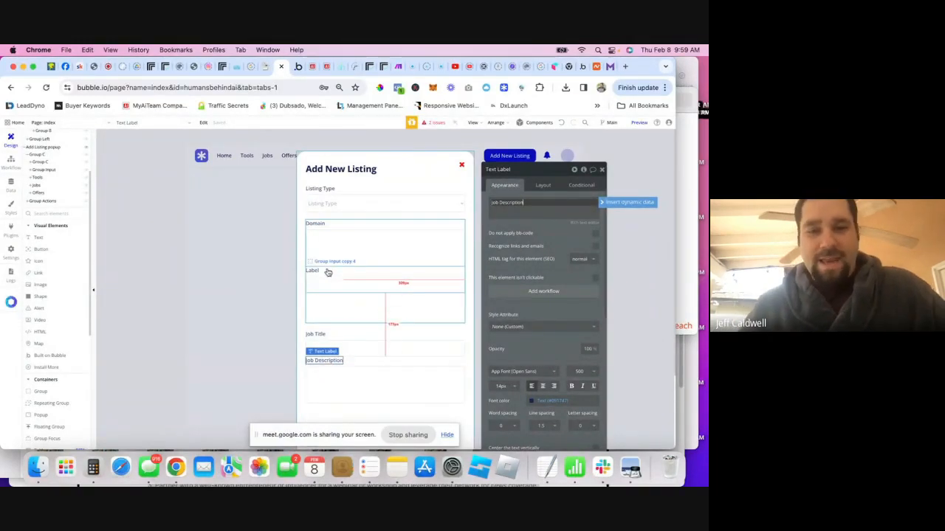
# - Paste the 'Domain' text into the second label of the upper field groups
pyautogui.click(320, 224)
pyautogui.press('super+c')
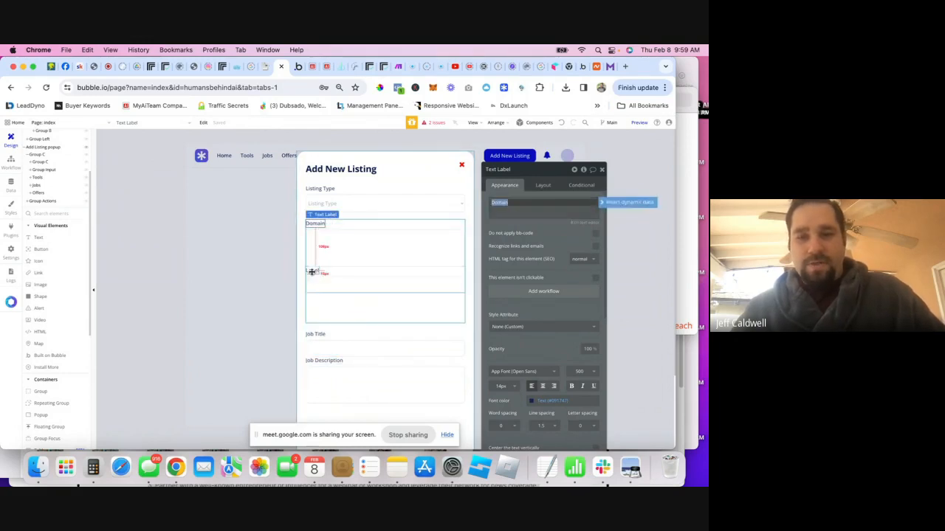
pyautogui.click(311, 272)
pyautogui.doubleClick(513, 204)
pyautogui.press('super+v')
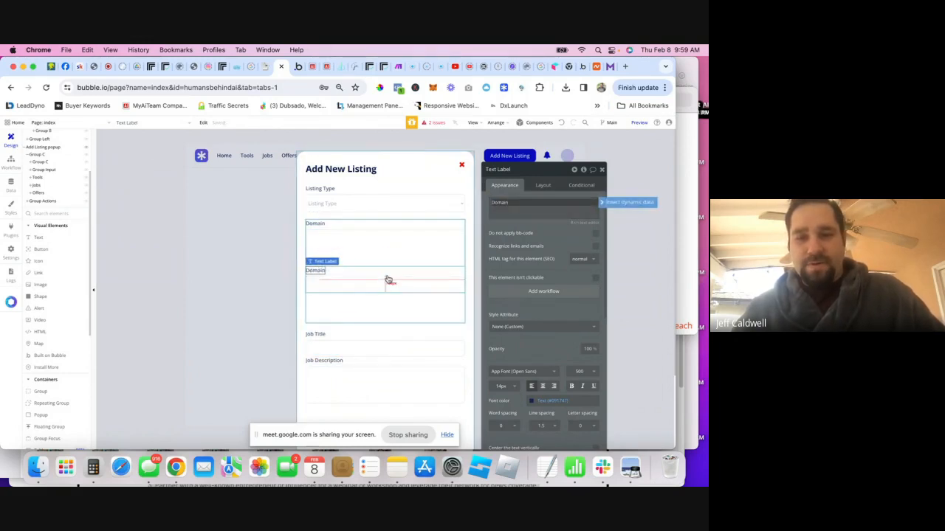
# - Reorder the Domain field groups and change the lower label's text to 'Description'
pyautogui.click(388, 281)
pyautogui.click(543, 185)
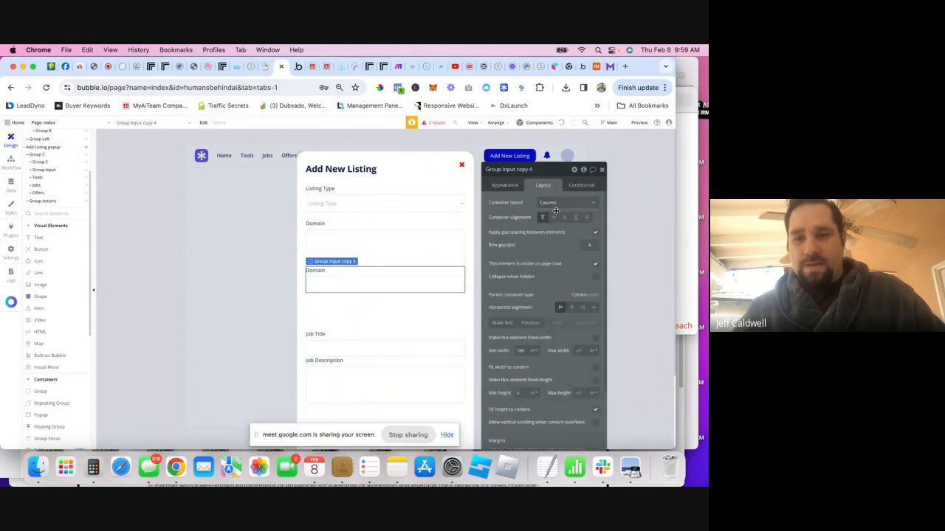
pyautogui.click(537, 323)
pyautogui.click(318, 255)
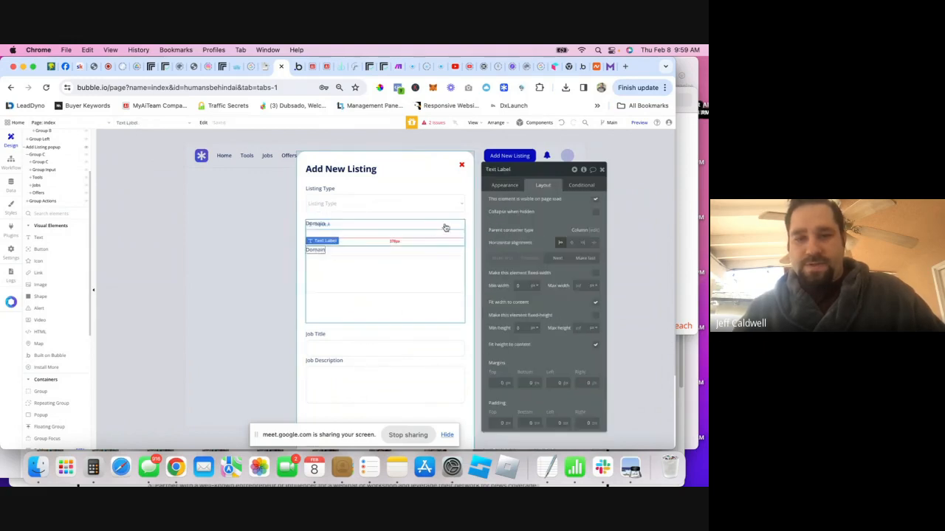
pyautogui.click(504, 185)
pyautogui.doubleClick(503, 202)
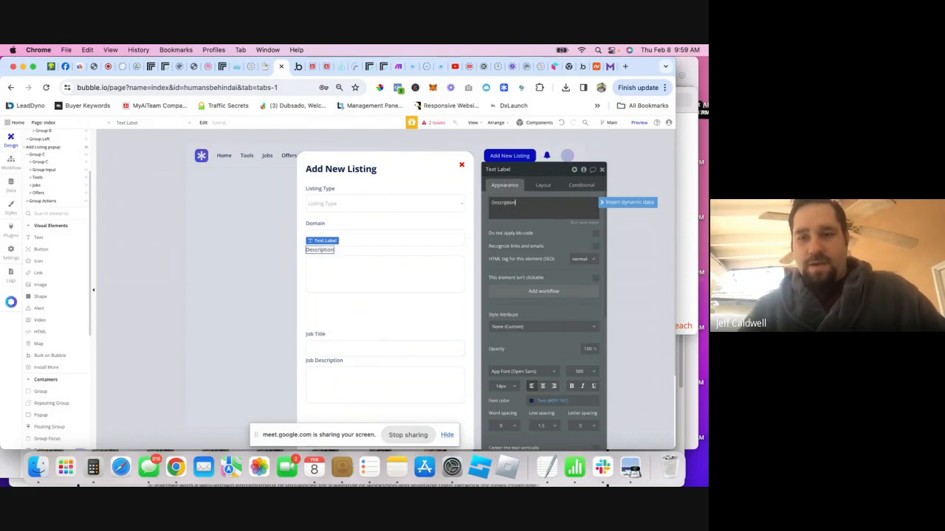
pyautogui.click(519, 224)
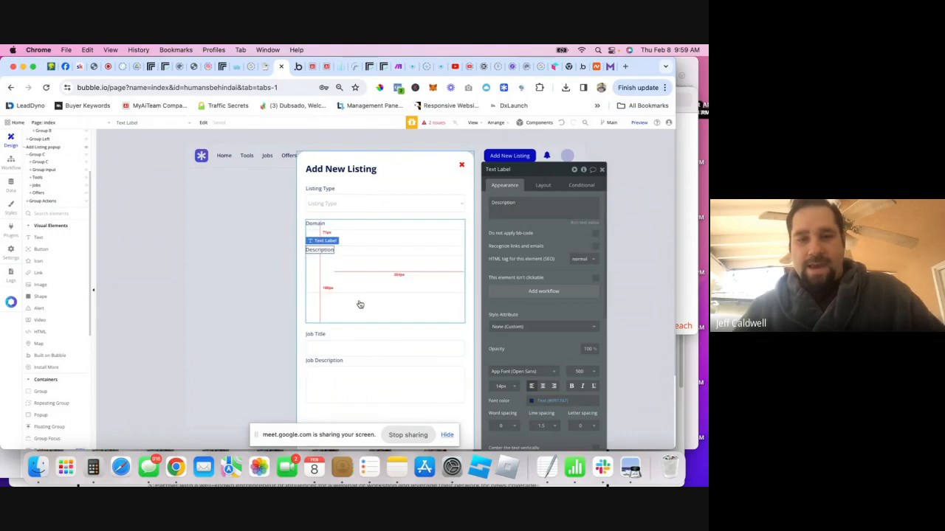
# - Place a Picture Uploader from Input forms below Description and begin renaming PictureUploader A
pyautogui.scroll(-2, 361, 307)
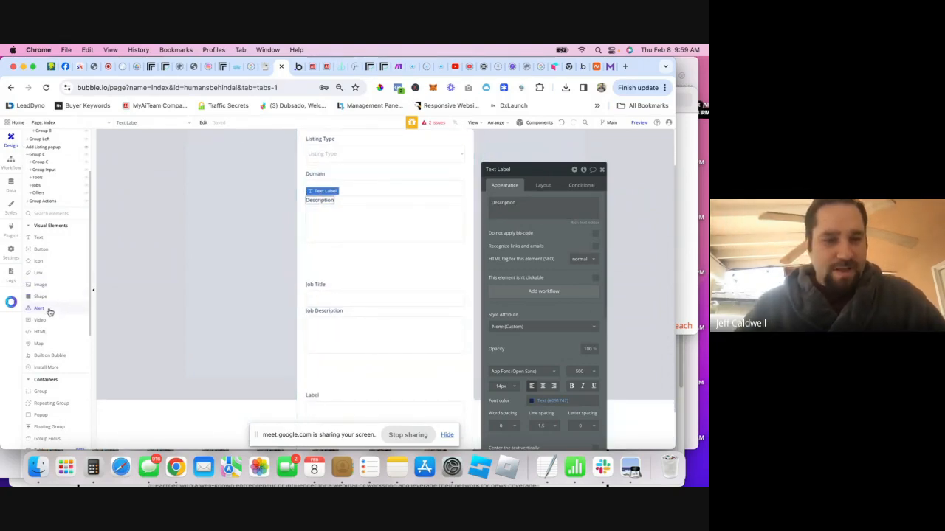
pyautogui.scroll(-5, 48, 309)
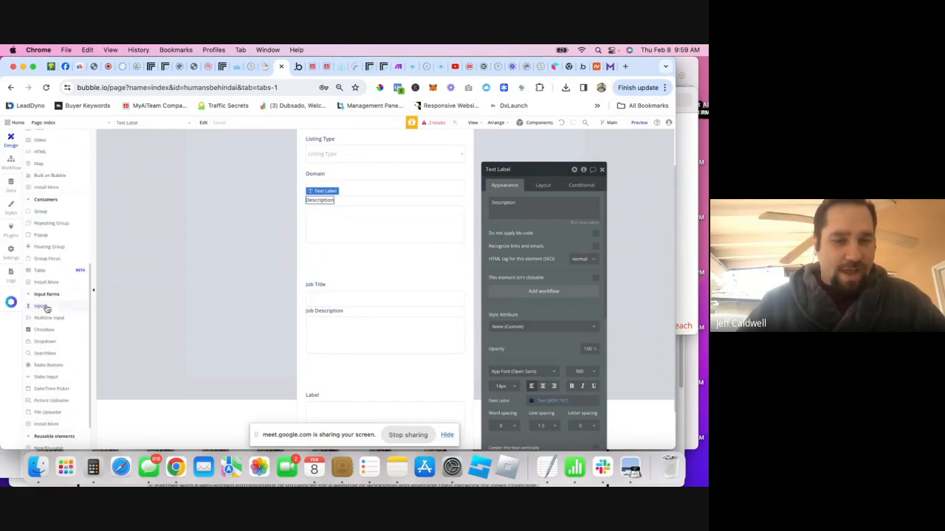
pyautogui.scroll(-2, 55, 321)
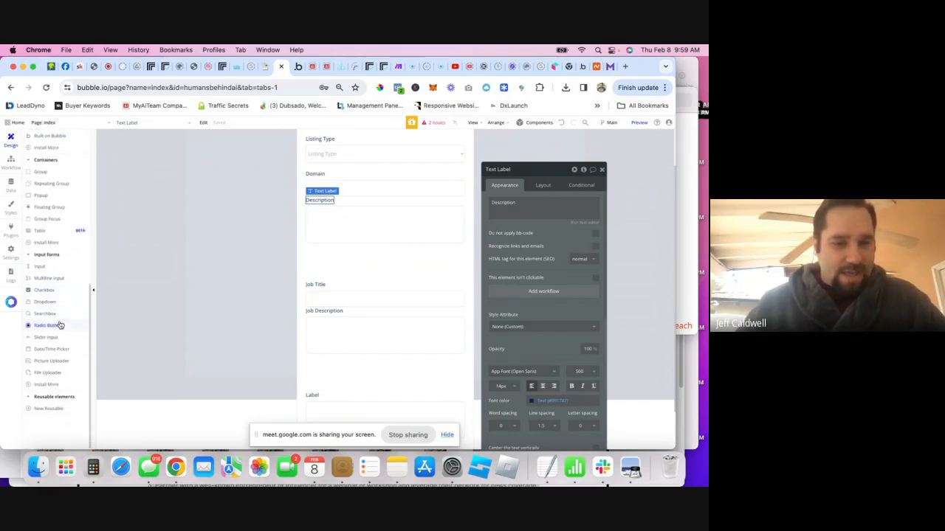
pyautogui.moveTo(48, 365); pyautogui.dragTo(334, 238)
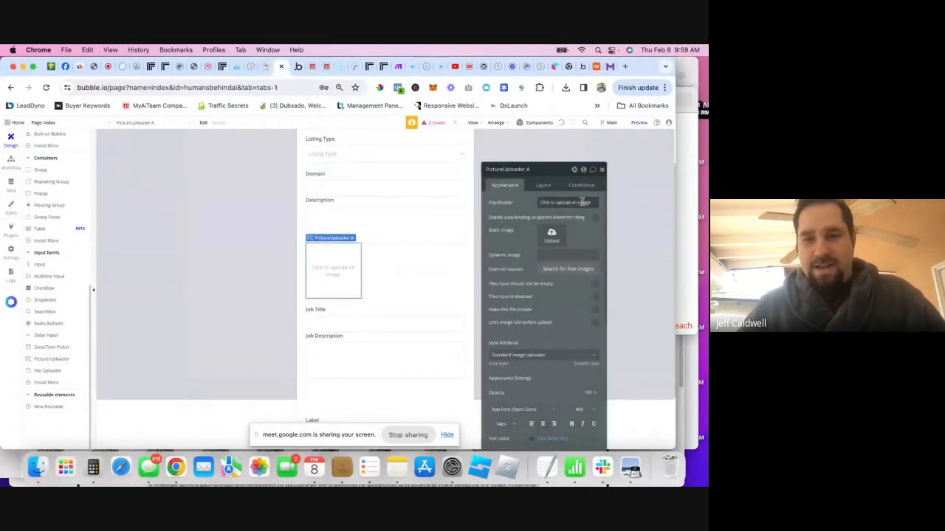
pyautogui.click(509, 170)
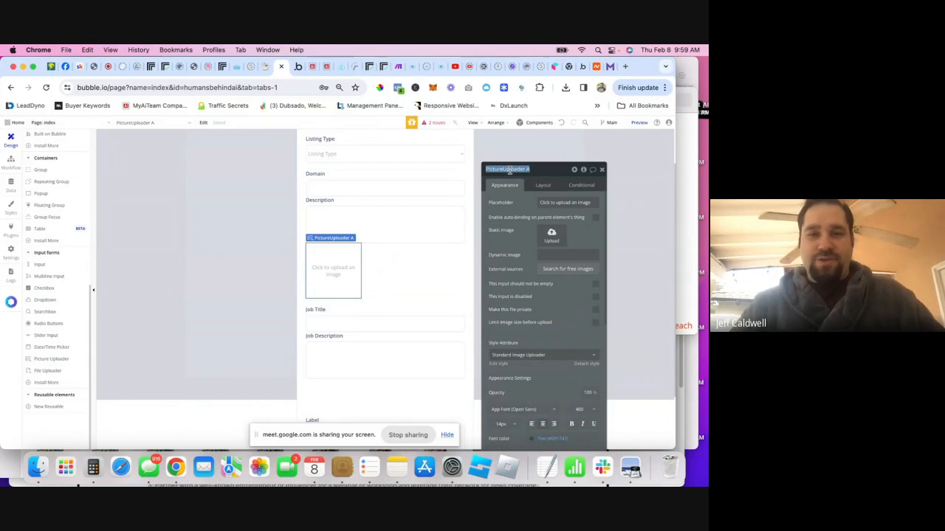
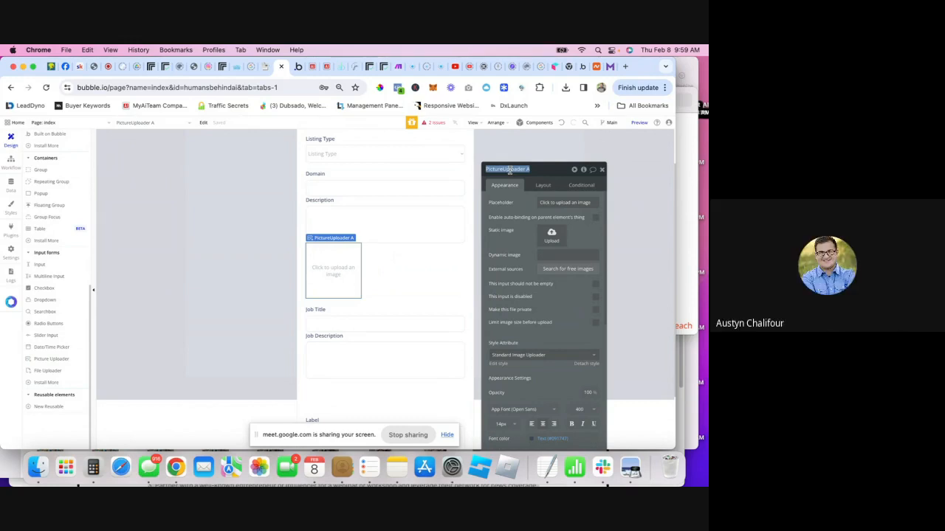
# - Name the uploader 'Tools Logo' and change its placeholder to 'Click to upload tools logo'
pyautogui.write('fools')
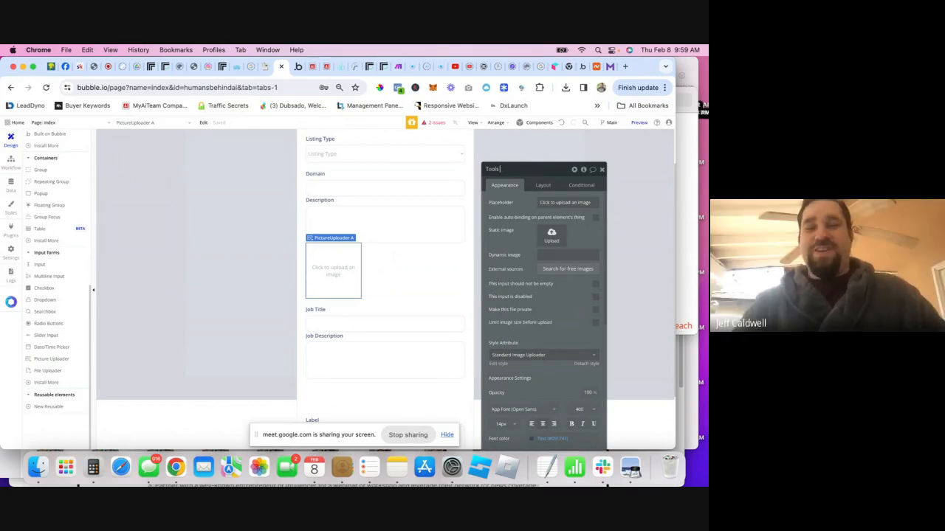
pyautogui.write(' Logo')
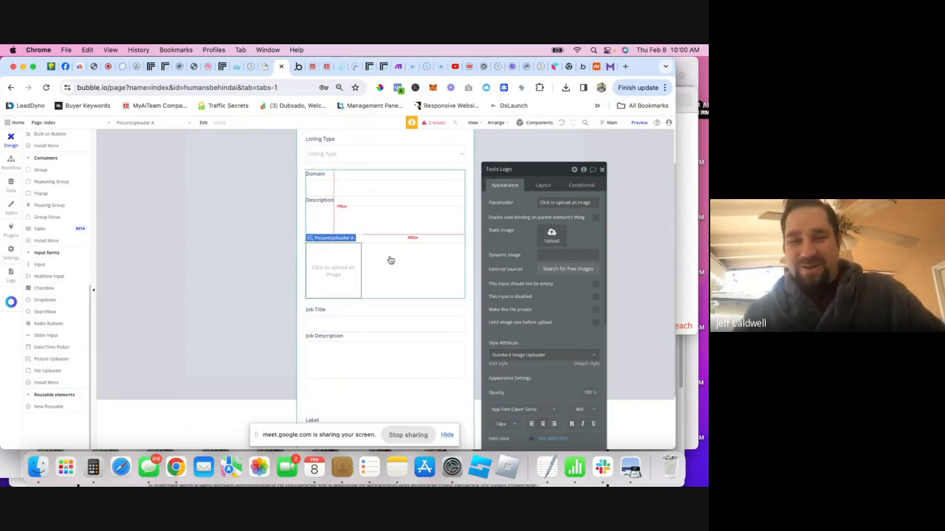
pyautogui.click(583, 202)
pyautogui.click(573, 201)
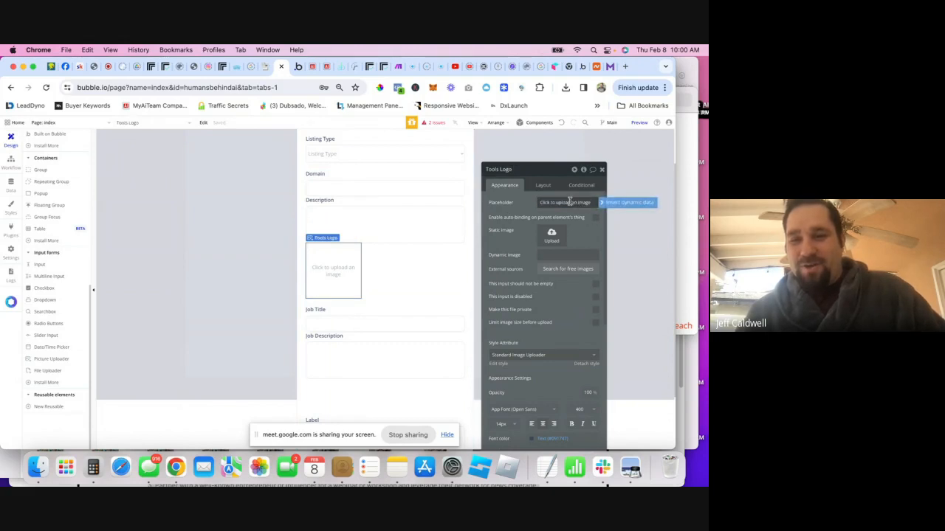
pyautogui.moveTo(570, 202); pyautogui.dragTo(595, 202)
pyautogui.press('BackSpace')
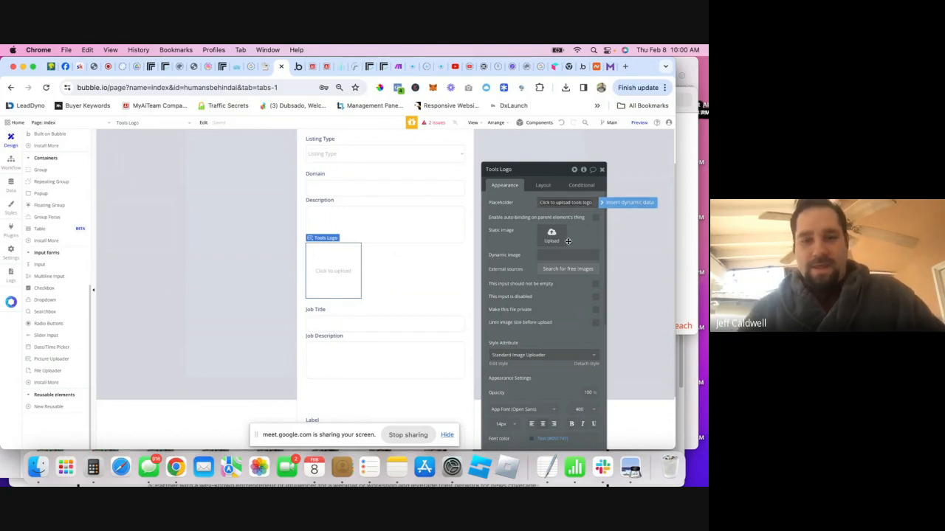
# - Centre the Tools Logo uploader horizontally within its group
pyautogui.click(399, 266)
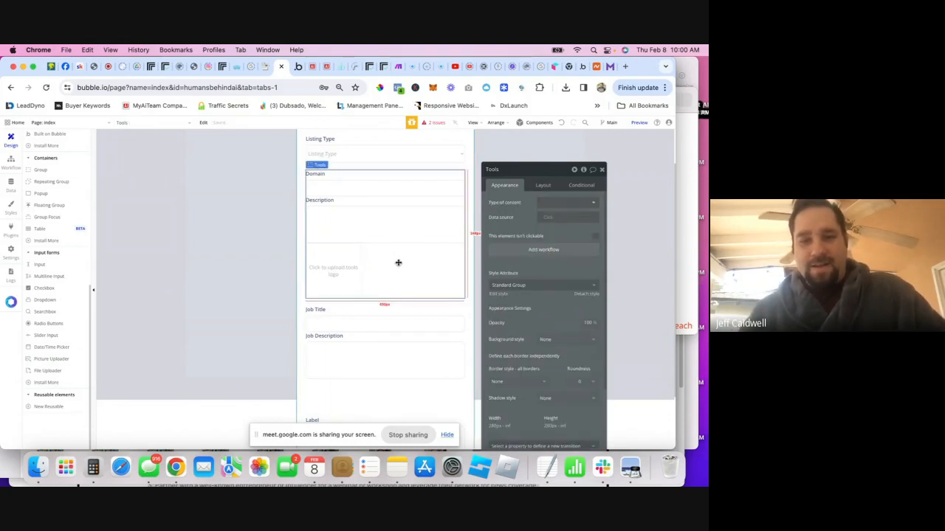
pyautogui.click(353, 268)
pyautogui.click(543, 185)
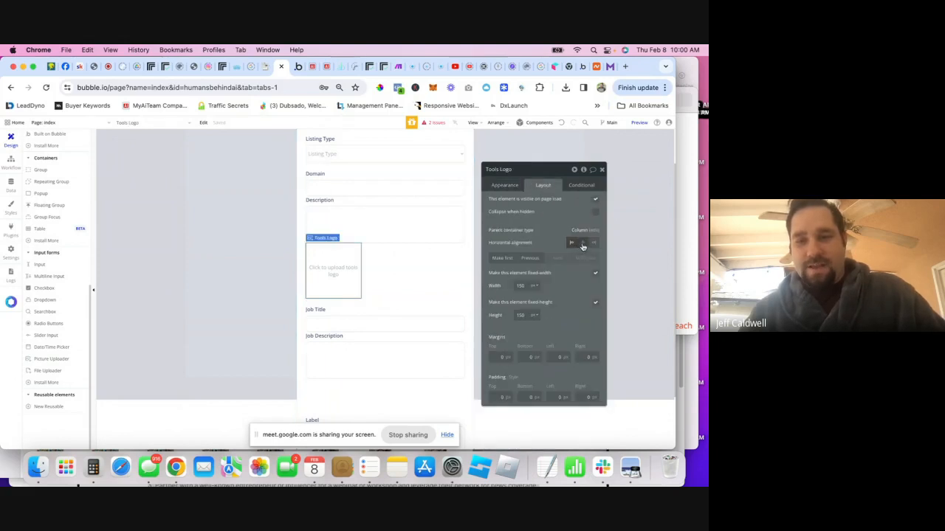
pyautogui.click(583, 243)
# - Give the Tools group a 10 px row gap between its elements
pyautogui.click(450, 261)
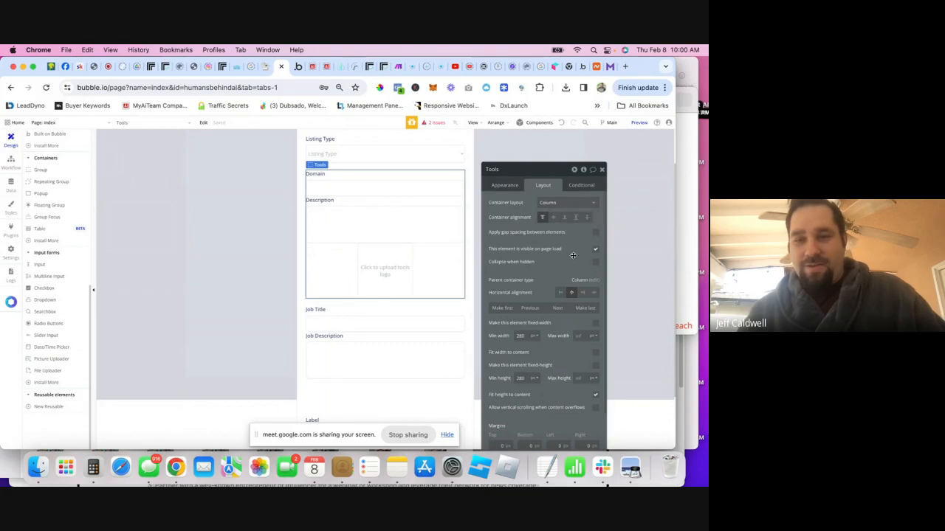
pyautogui.click(596, 233)
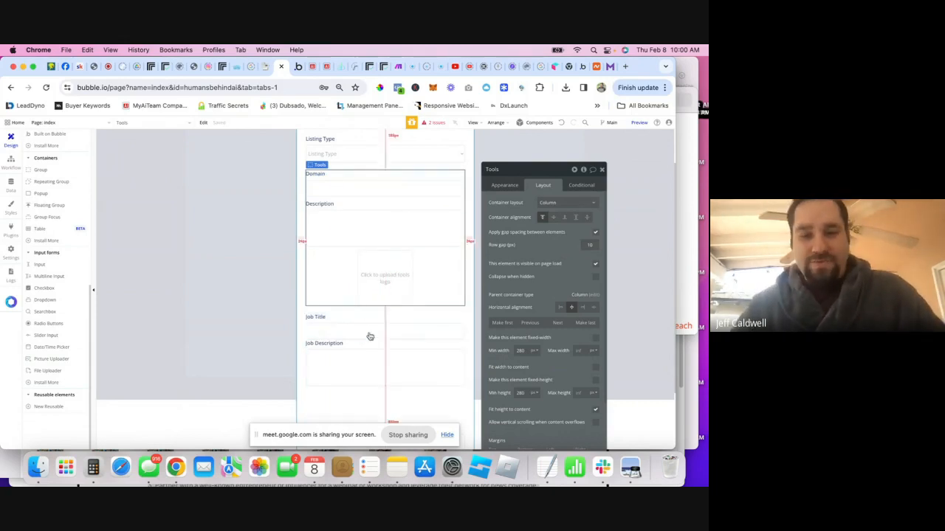
pyautogui.scroll(10, 66, 222)
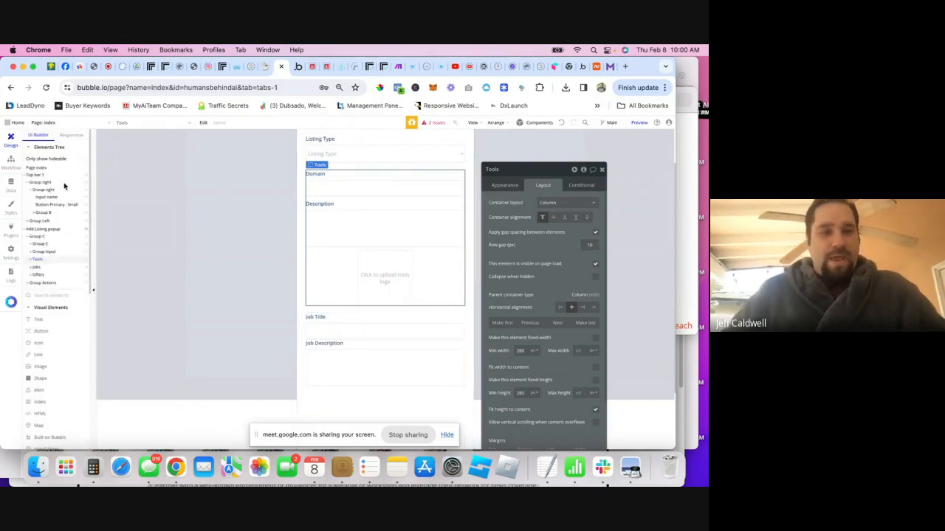
# - Relabel one Offers field 'Offer Title' and move its group above the other field
pyautogui.click(37, 275)
pyautogui.click(312, 327)
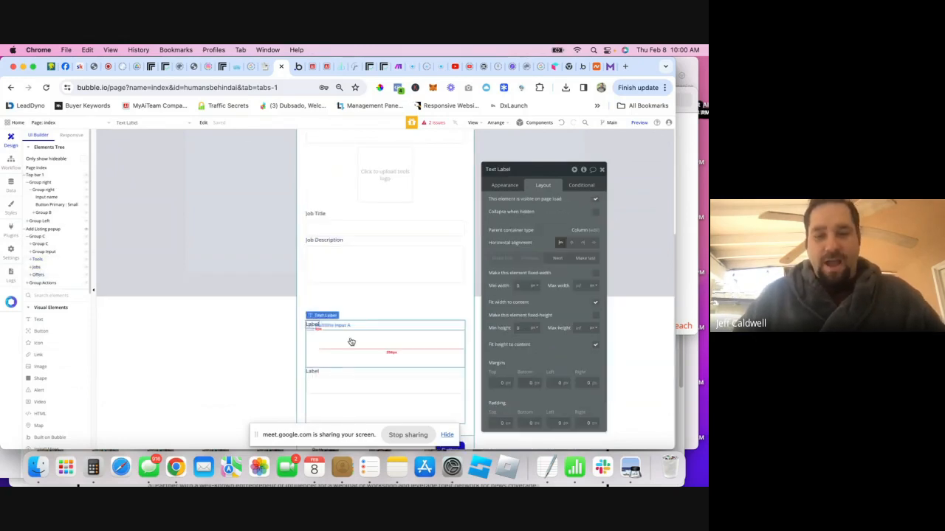
pyautogui.moveTo(373, 347); pyautogui.dragTo(317, 374)
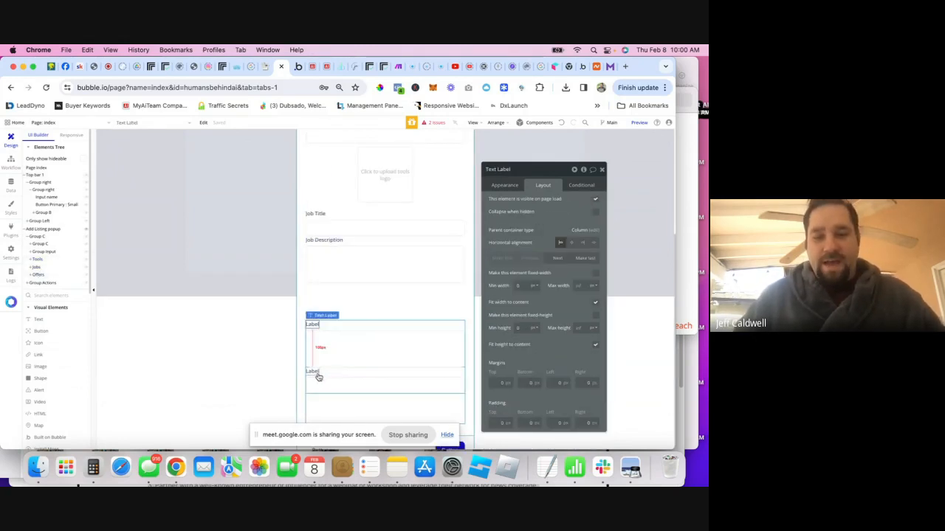
pyautogui.click(504, 185)
pyautogui.doubleClick(523, 210)
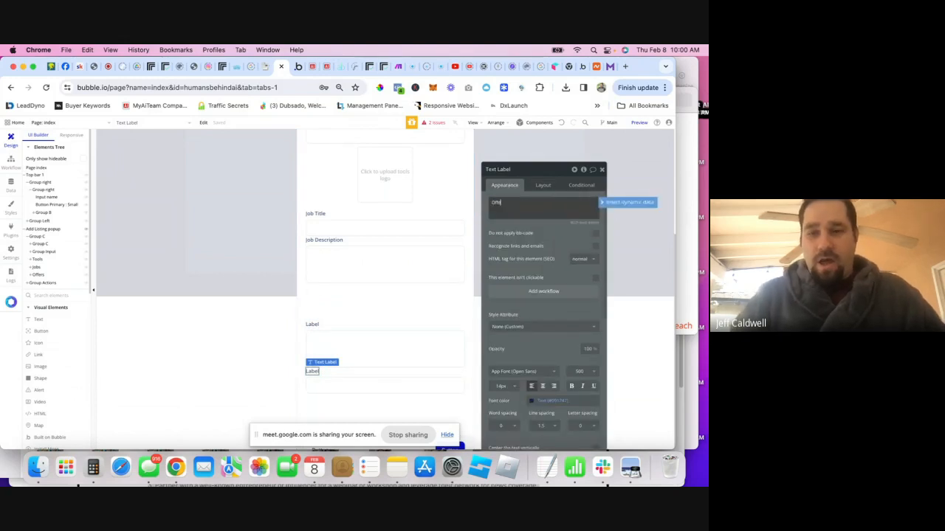
pyautogui.click(399, 384)
pyautogui.click(401, 377)
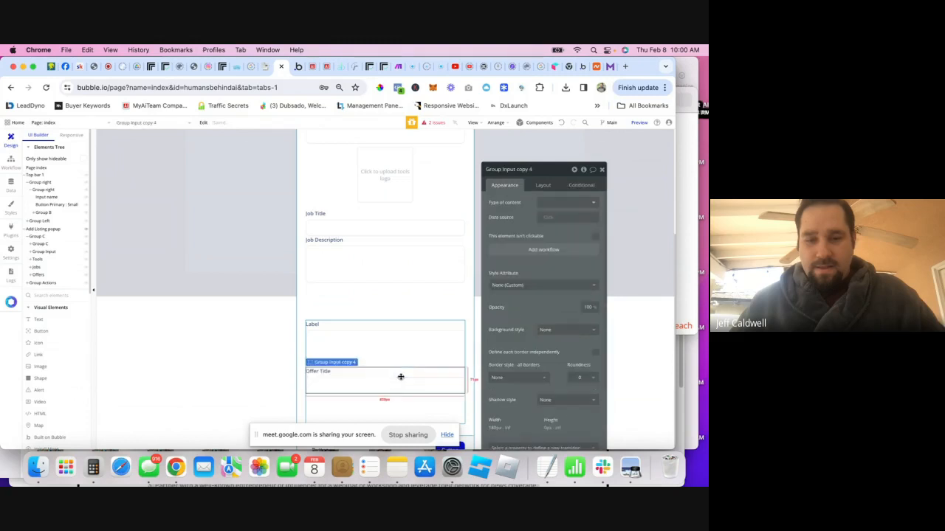
pyautogui.click(542, 184)
pyautogui.click(532, 322)
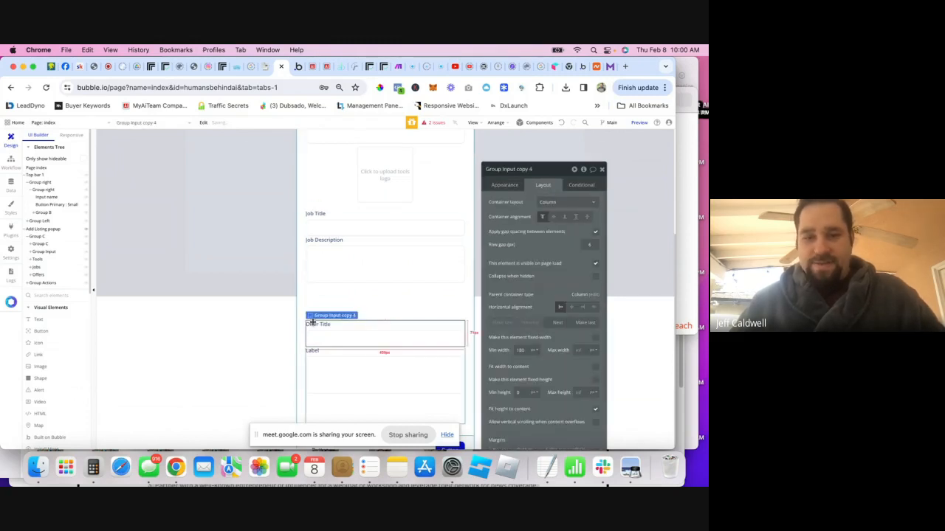
# - Change the remaining Offers label's text to 'Offer Description'
pyautogui.click(313, 351)
pyautogui.click(507, 186)
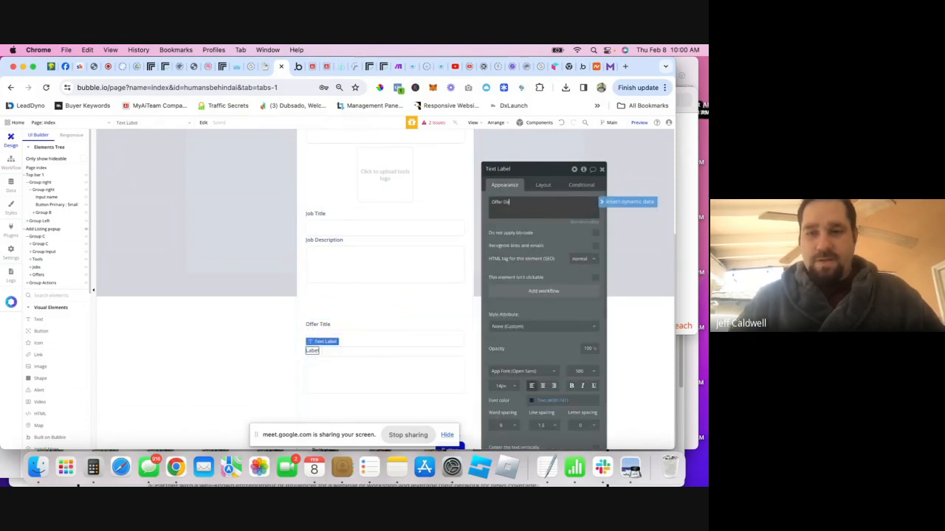
pyautogui.write('ption')
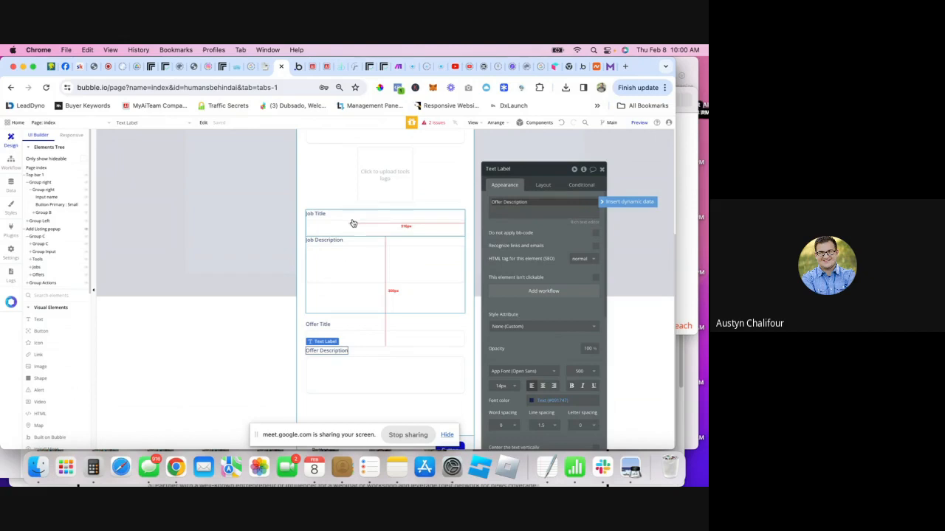
pyautogui.click(357, 385)
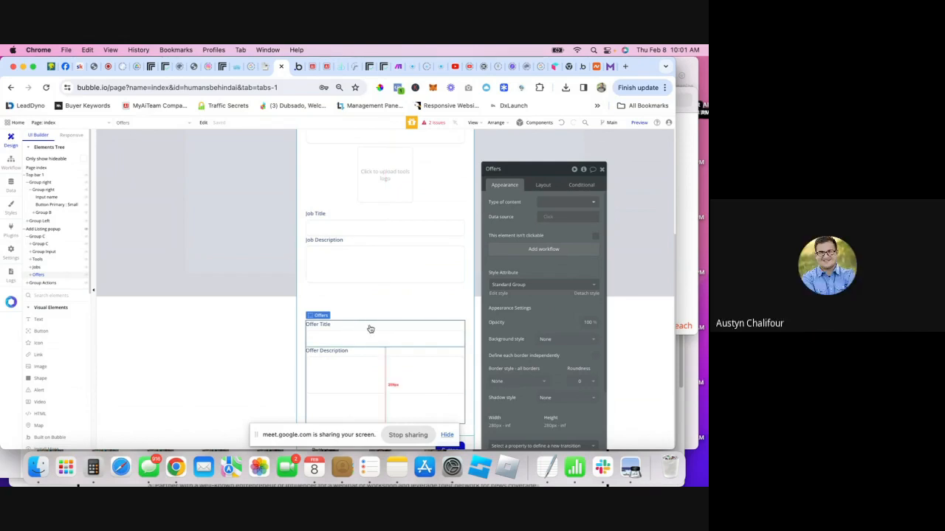
# - Duplicate the Offers group with Cmd+D
pyautogui.press('super+d')
pyautogui.scroll(-1, 369, 379)
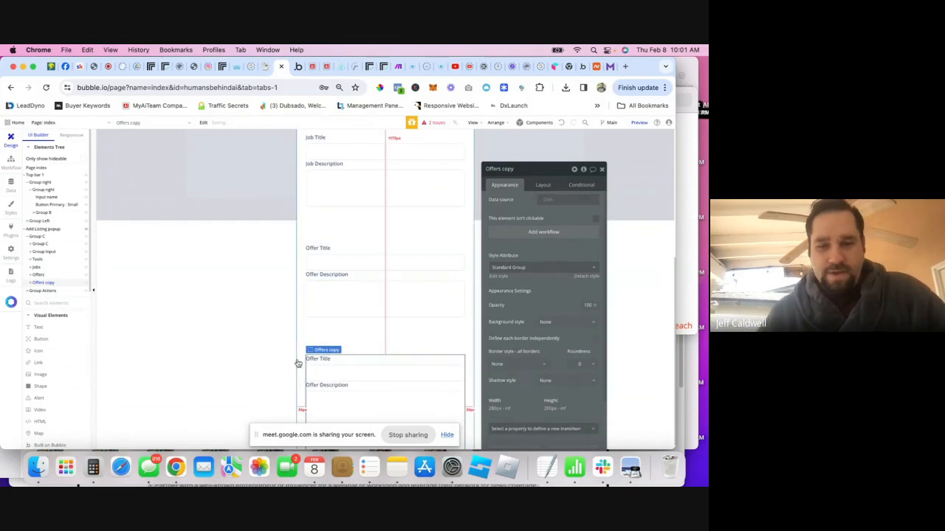
pyautogui.scroll(-1, 332, 340)
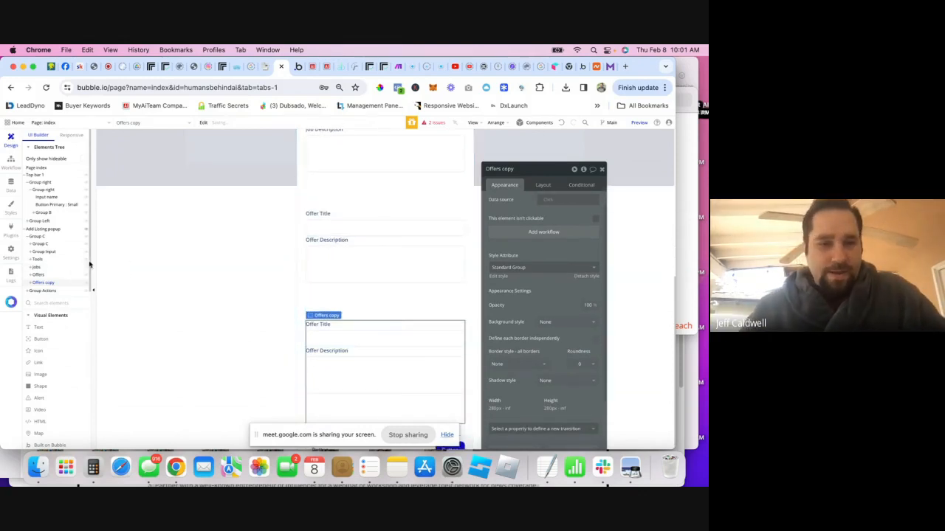
pyautogui.scroll(3, 333, 195)
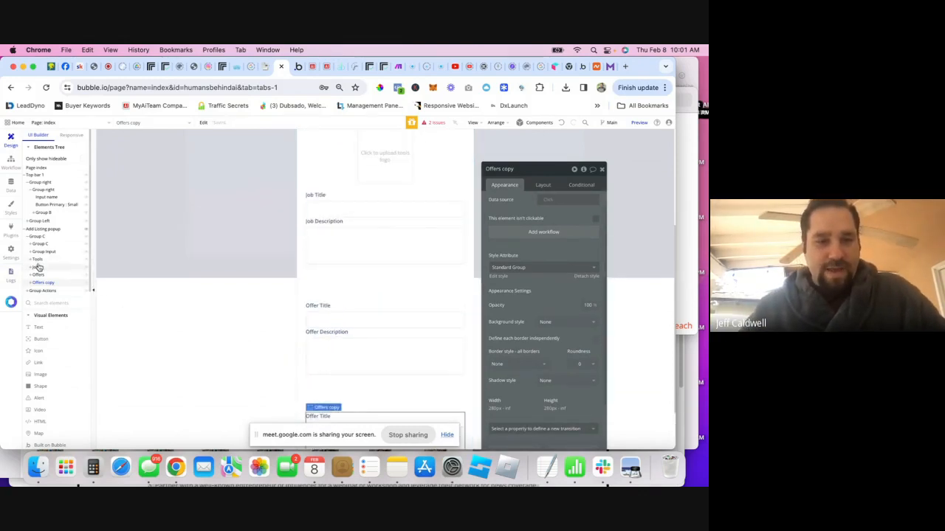
# - Set the Tools and Jobs groups to collapse when hidden, hide both, and select Offers copy
pyautogui.click(36, 260)
pyautogui.click(542, 185)
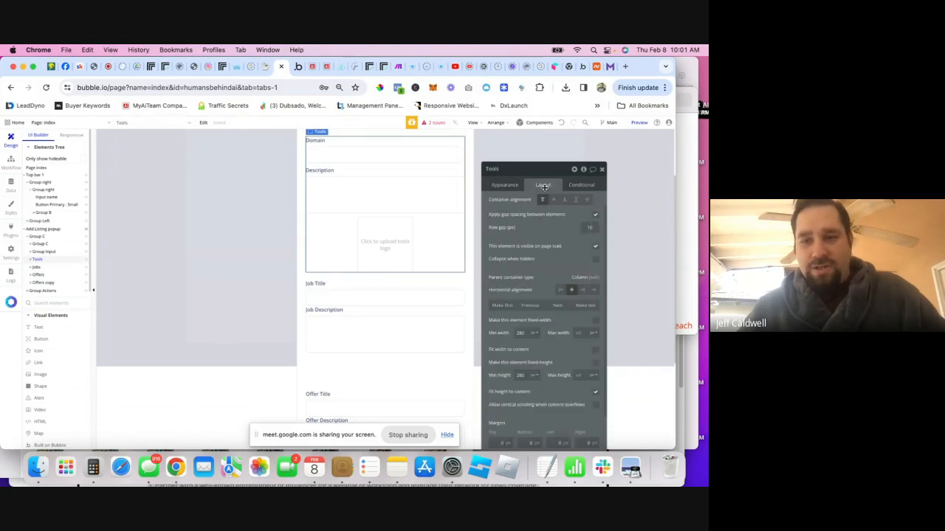
pyautogui.click(594, 260)
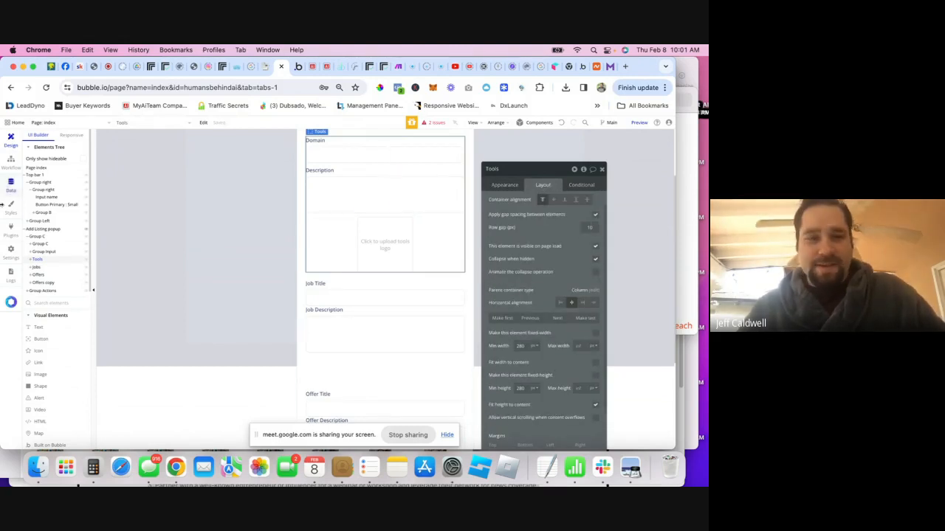
pyautogui.click(86, 262)
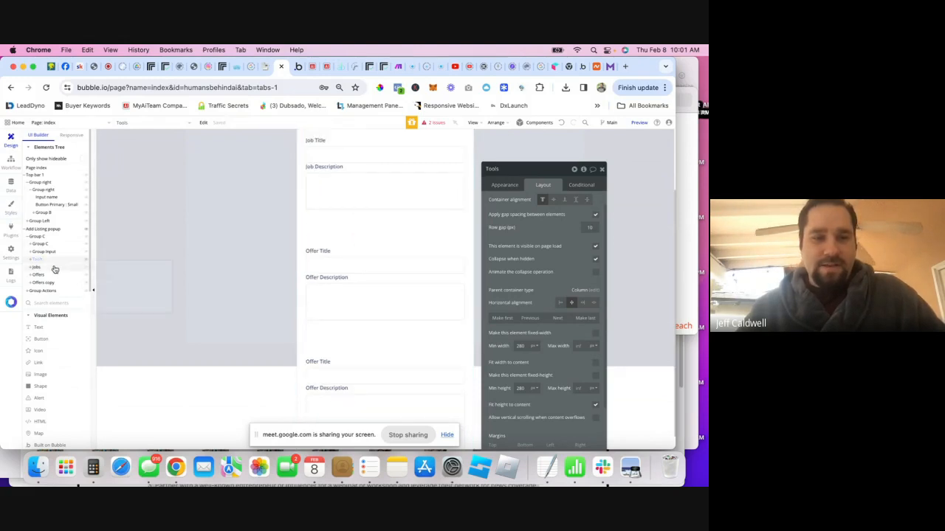
pyautogui.click(54, 266)
pyautogui.click(595, 244)
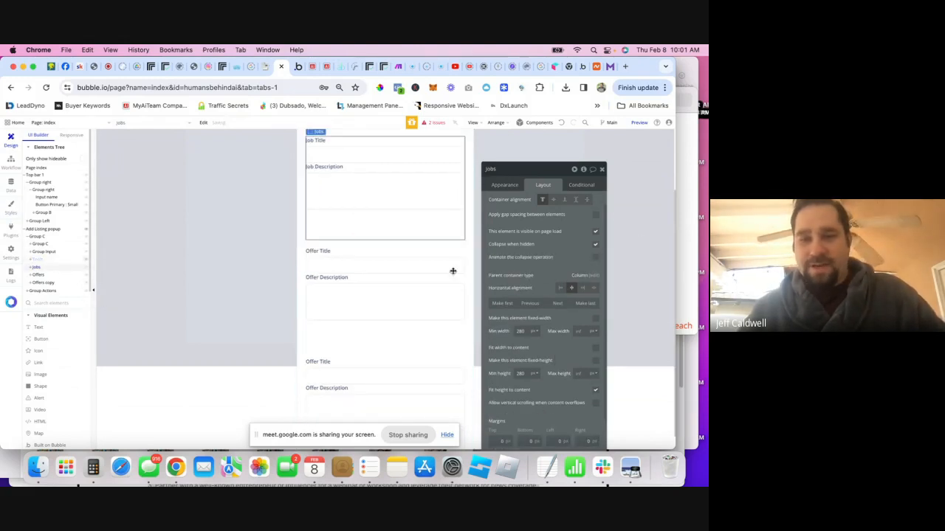
pyautogui.click(87, 267)
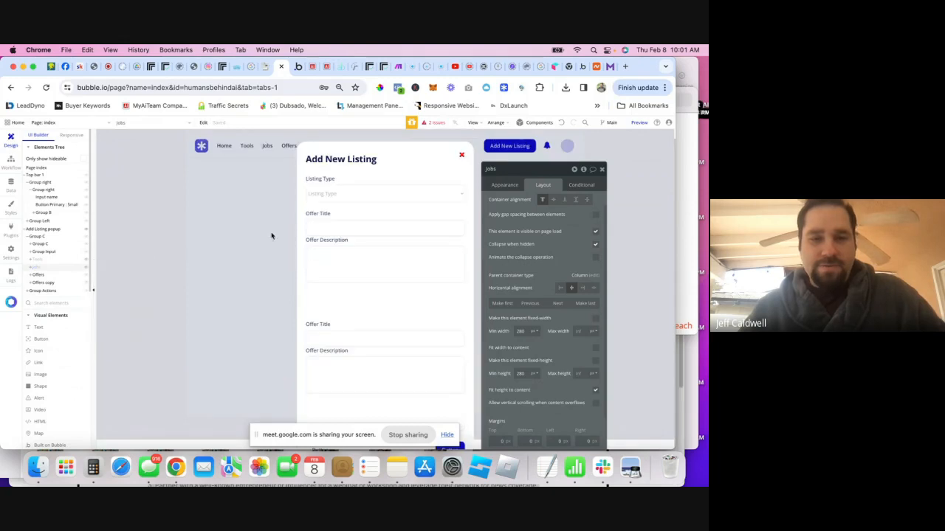
pyautogui.click(41, 275)
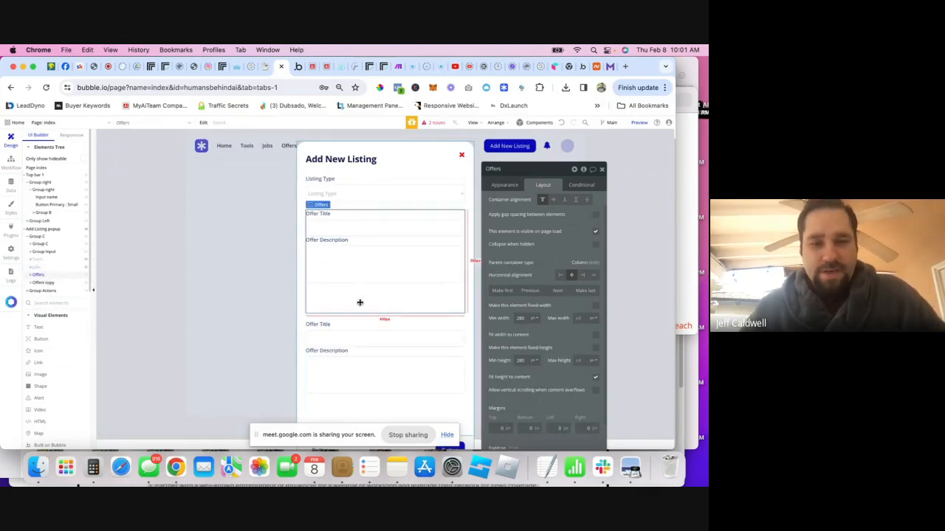
pyautogui.click(44, 284)
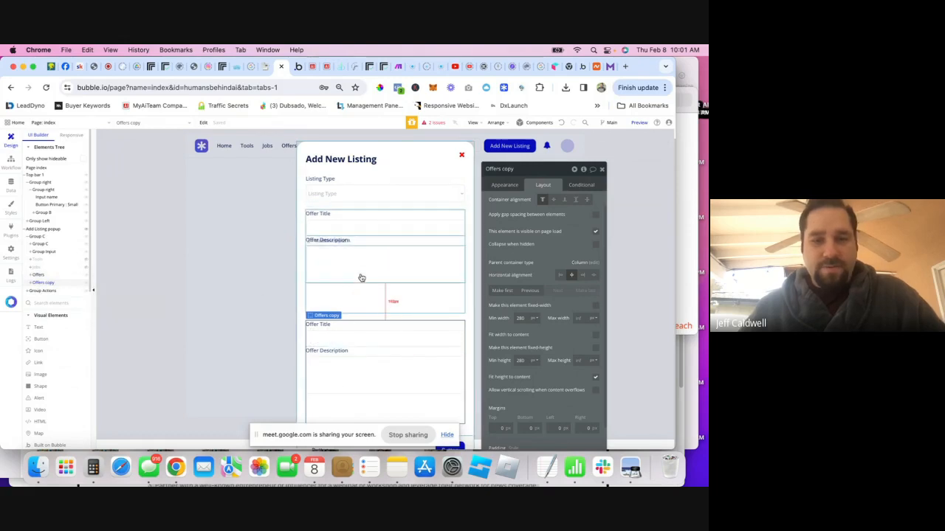
# - Delete the Offers copy and change the third field's label to 'Price'
pyautogui.rightClick(41, 284)
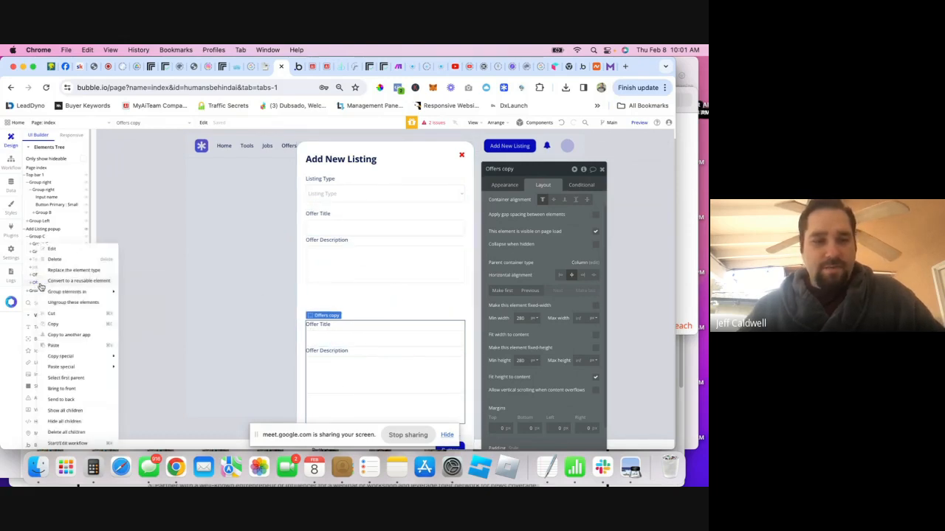
pyautogui.click(70, 260)
pyautogui.click(41, 275)
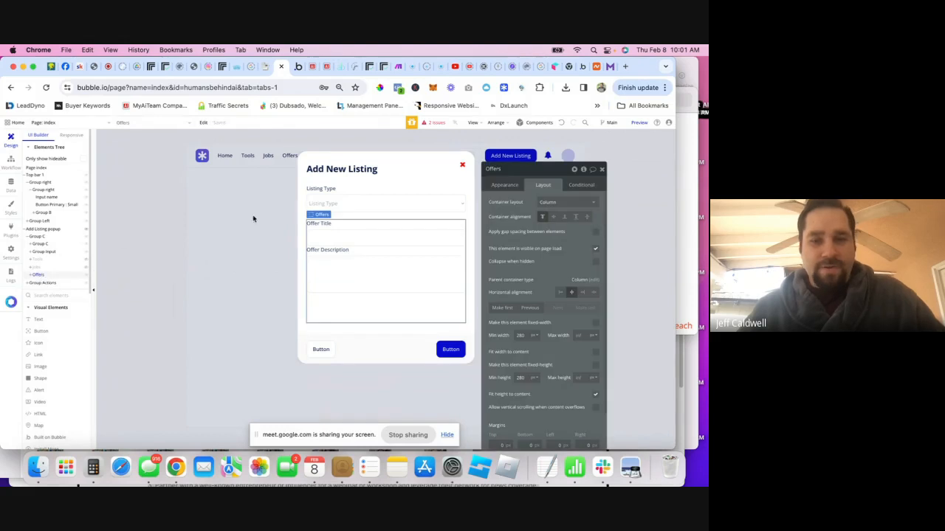
pyautogui.click(377, 228)
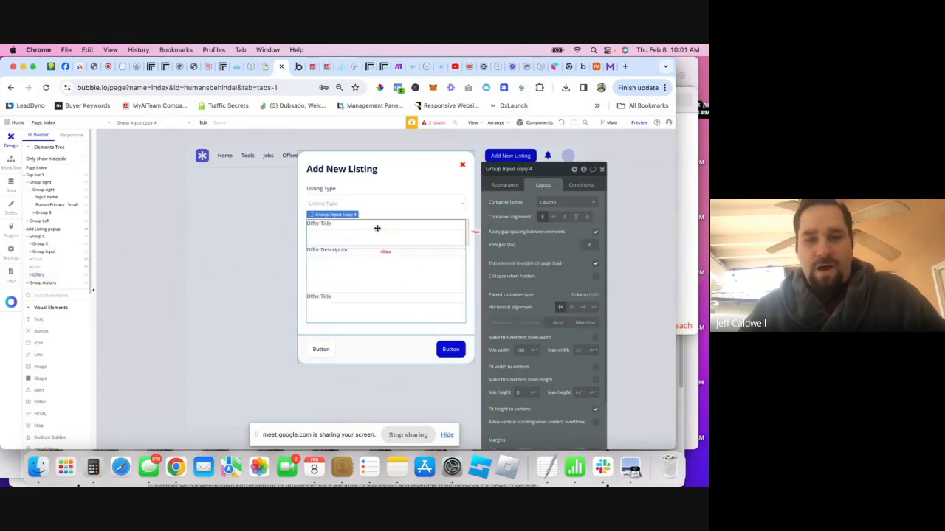
pyautogui.click(348, 301)
pyautogui.click(330, 297)
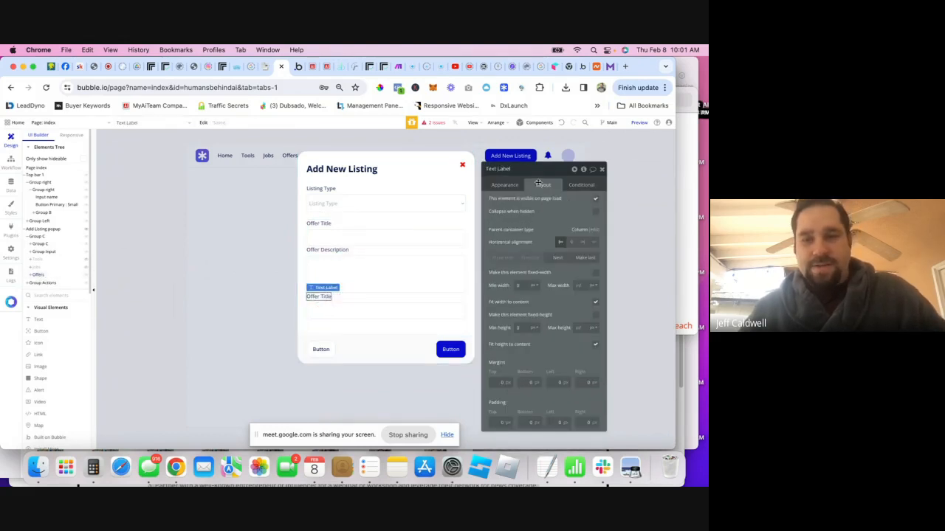
pyautogui.click(516, 186)
pyautogui.tripleClick(515, 204)
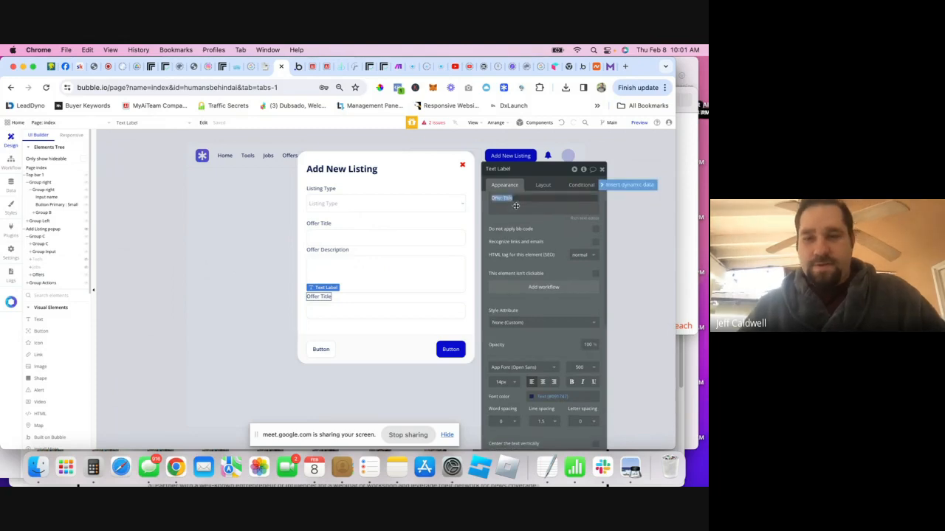
pyautogui.write('Price')
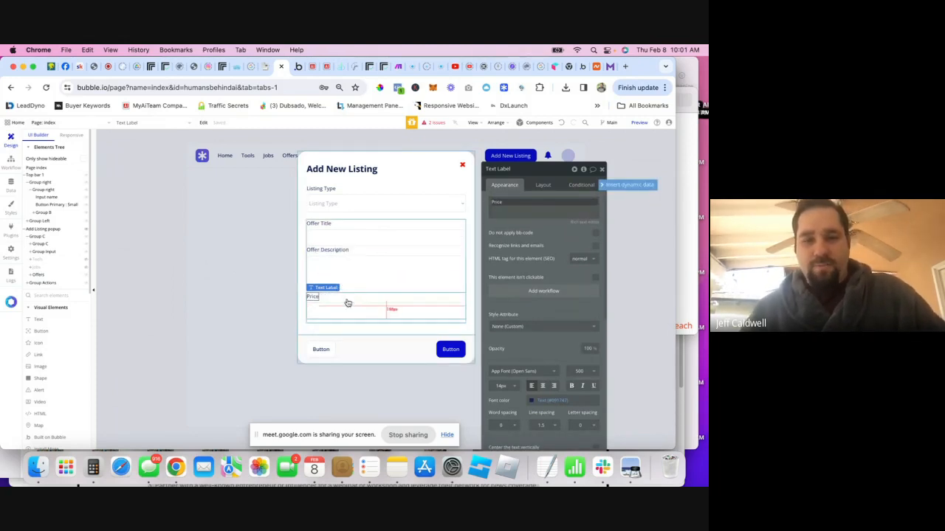
# - Paste another field block below Price and relabel it 'Link'
pyautogui.hotkey('ctrl', 'v')
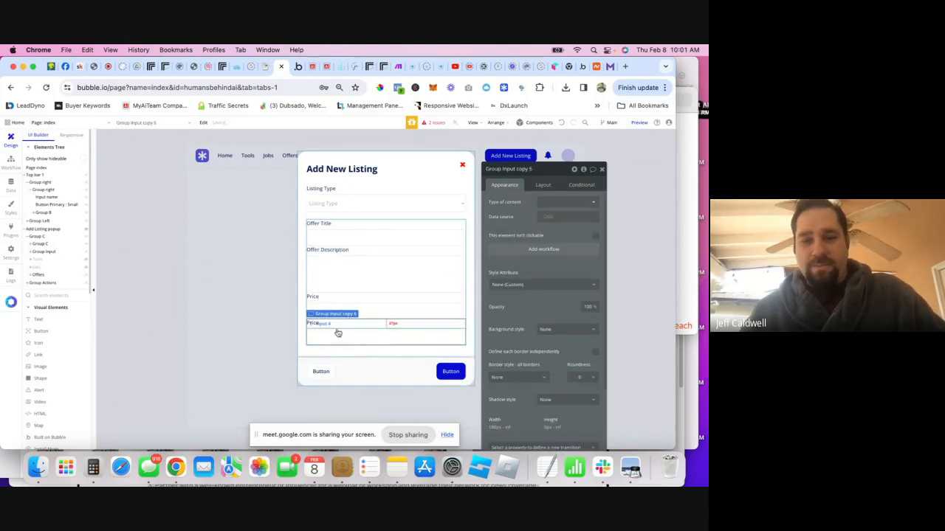
pyautogui.click(314, 324)
pyautogui.doubleClick(524, 205)
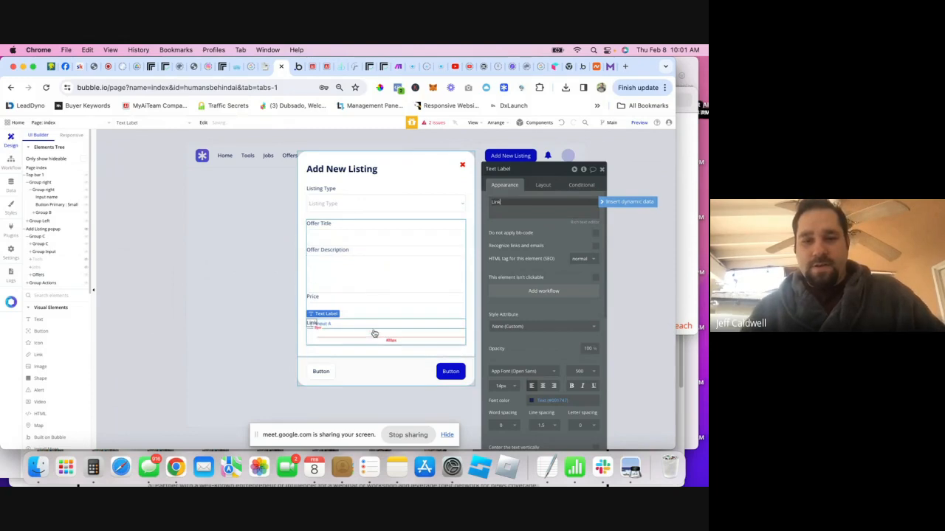
pyautogui.click(419, 337)
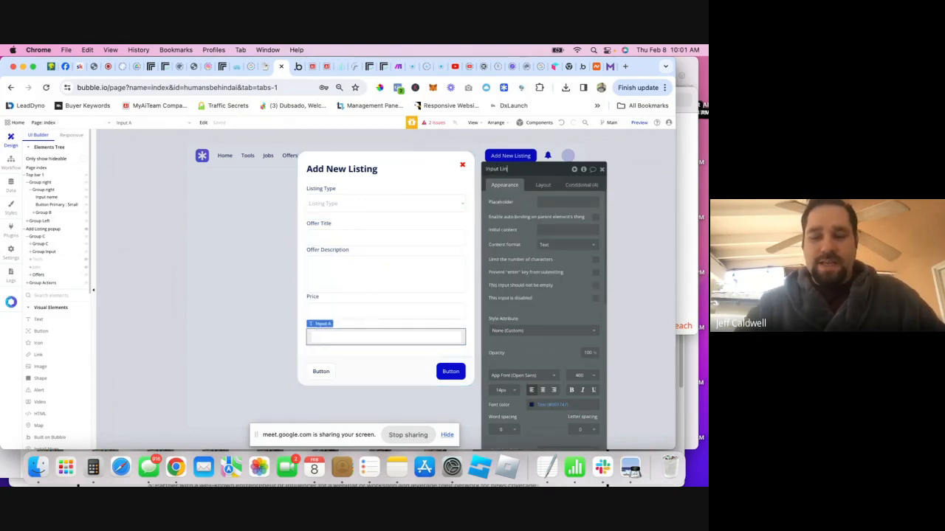
# - Rename the Link, Price, Offer Title and Offer Description inputs to match their labels
pyautogui.write('er')
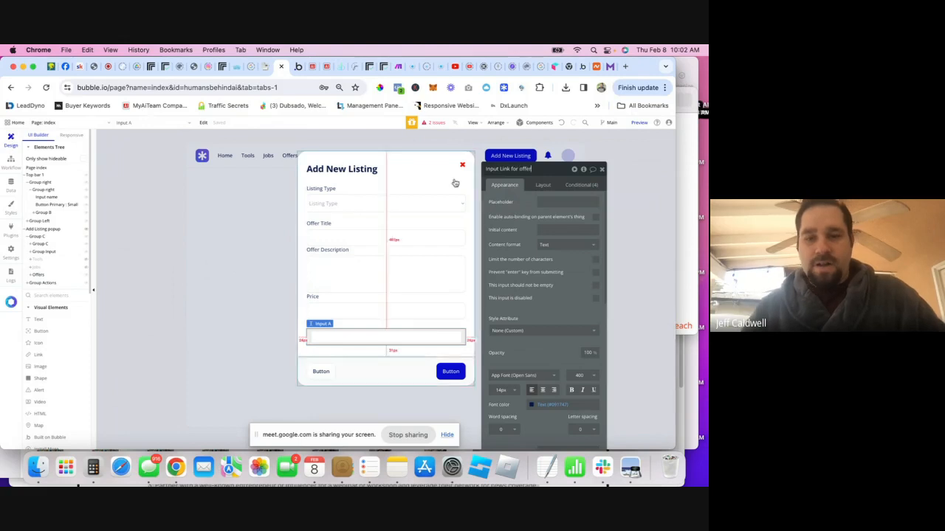
pyautogui.click(408, 311)
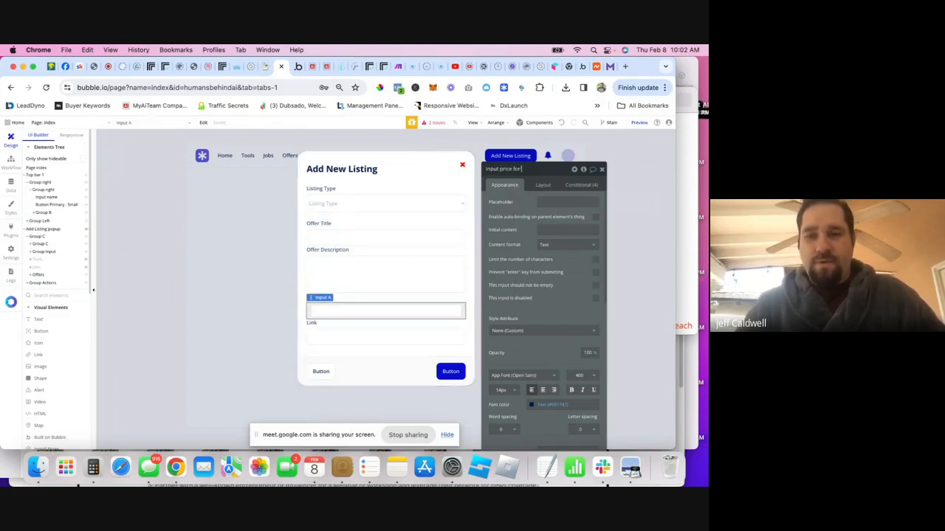
pyautogui.click(328, 238)
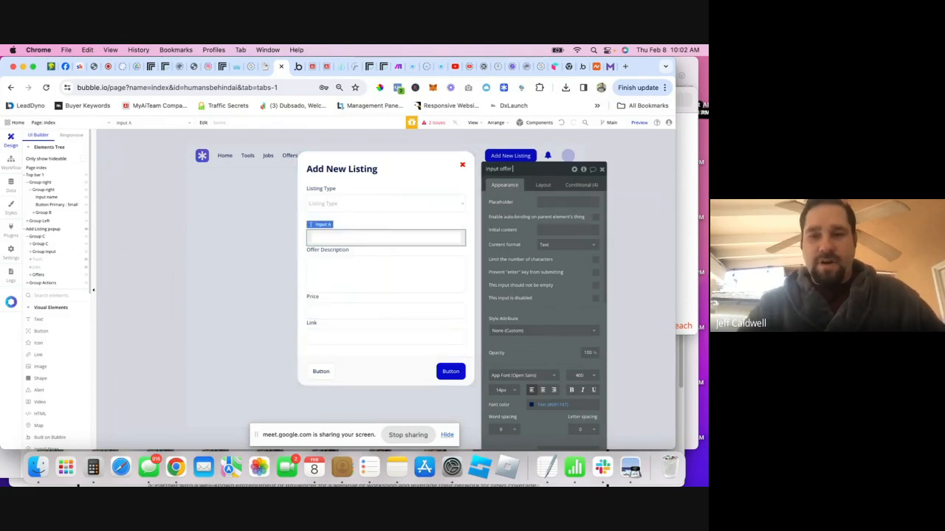
pyautogui.click(432, 262)
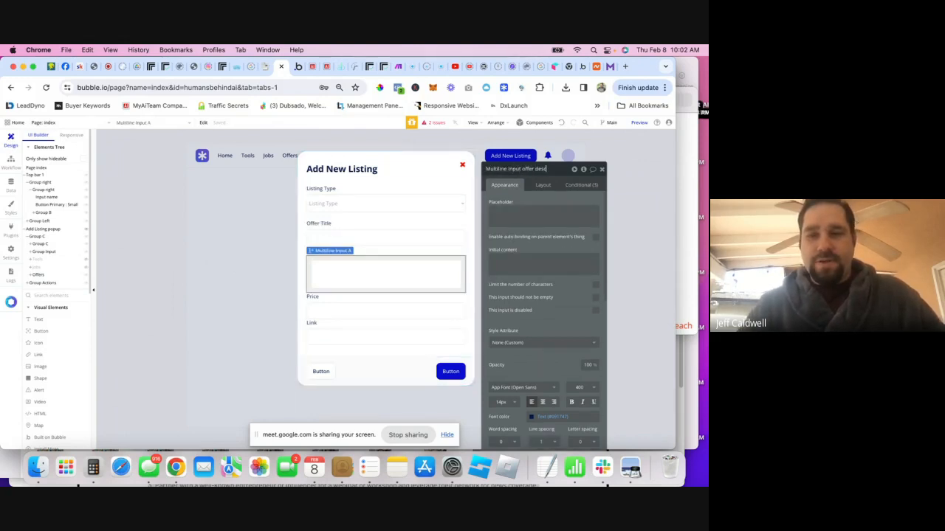
pyautogui.write('ion')
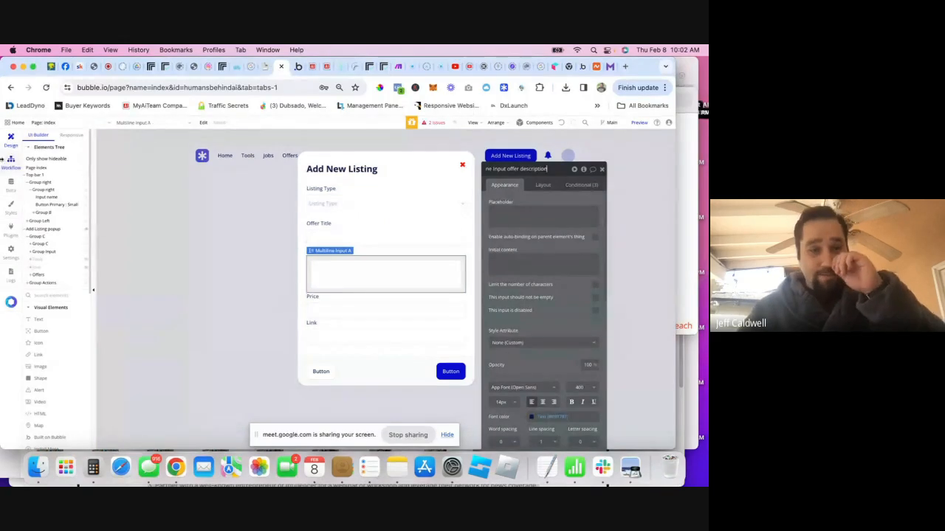
pyautogui.click(54, 252)
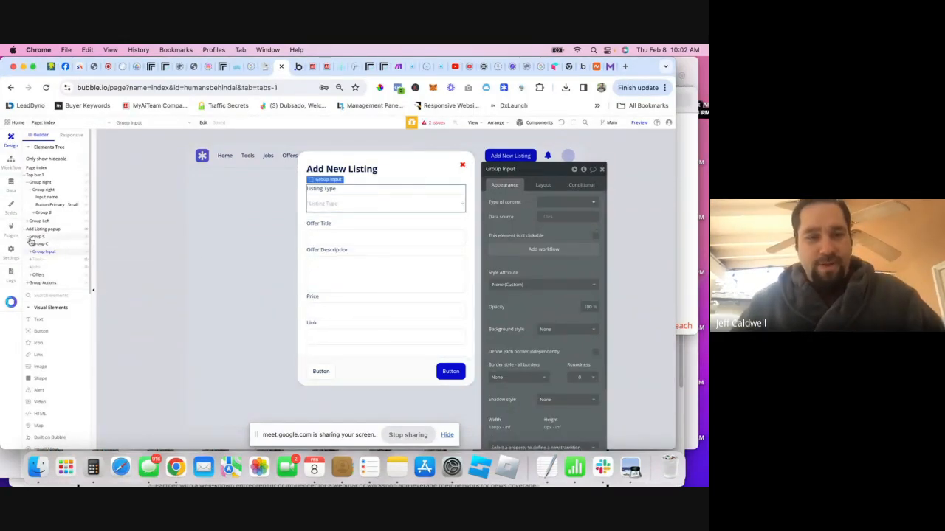
# - Add a Tools group condition: visible when Dropdown Listing Type's value is Tools
pyautogui.click(39, 262)
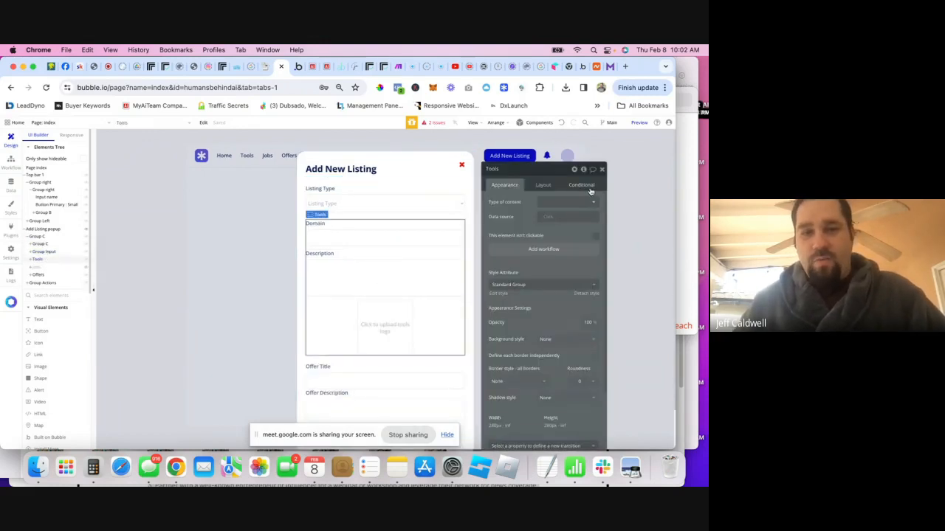
pyautogui.click(588, 186)
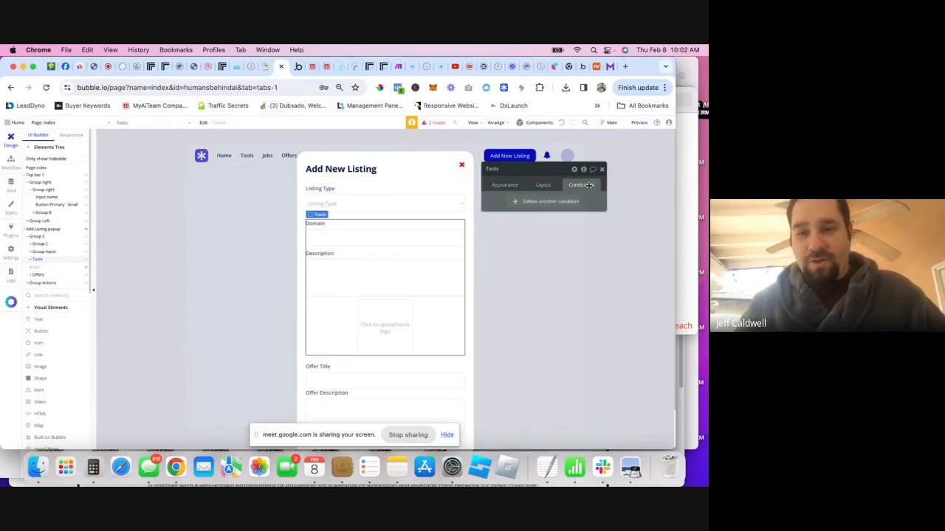
pyautogui.click(535, 203)
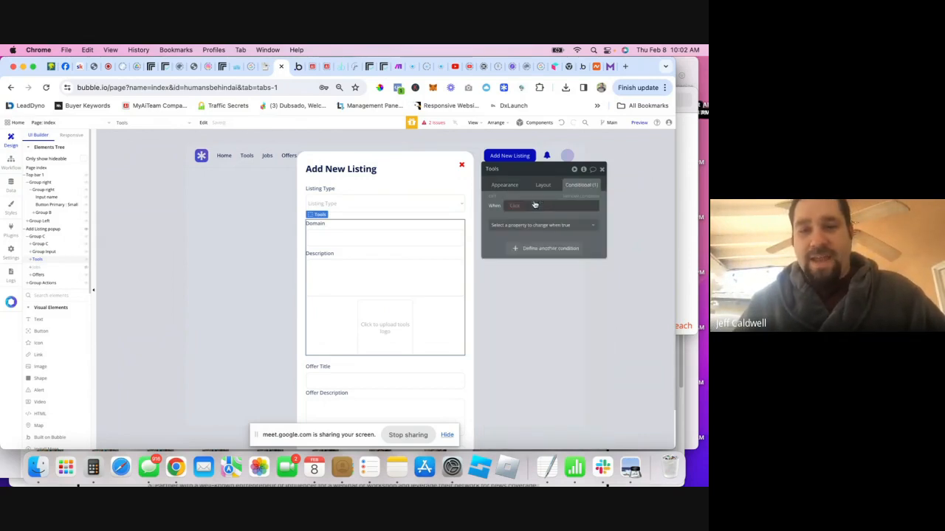
pyautogui.click(518, 210)
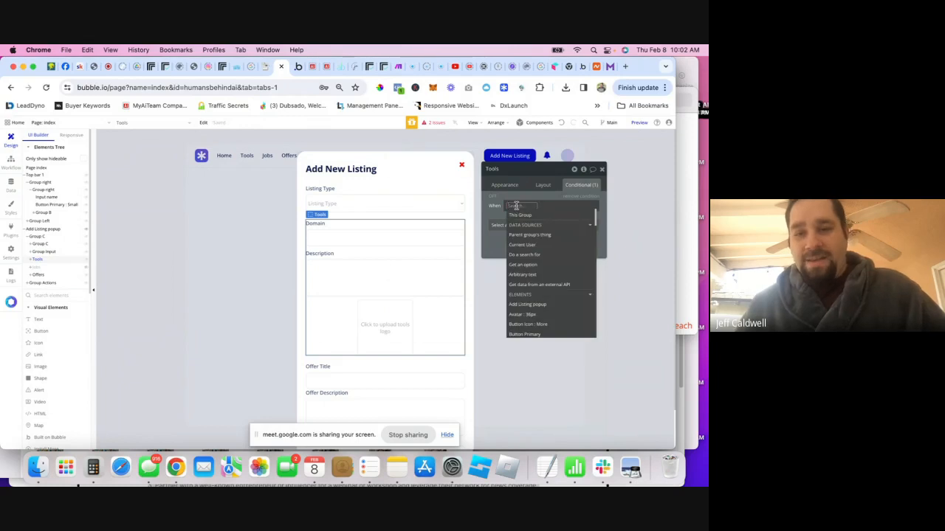
pyautogui.write('dr')
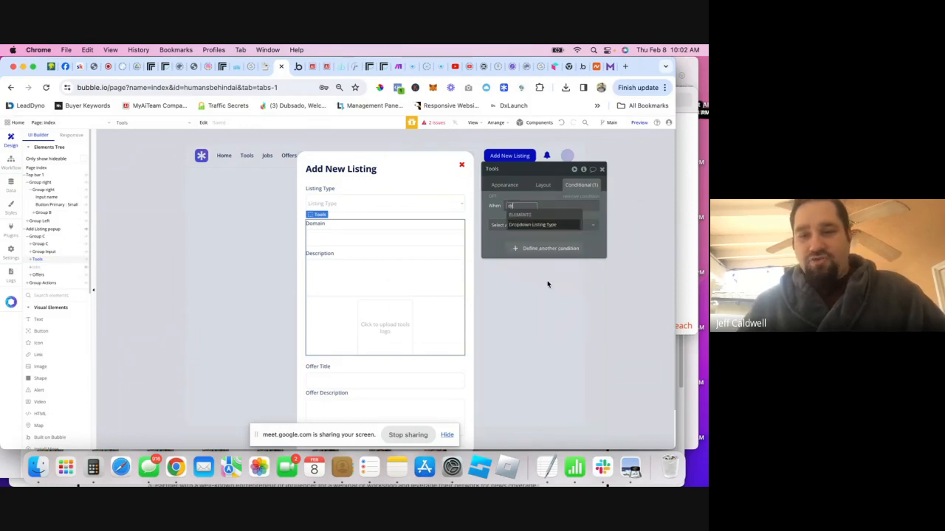
pyautogui.click(532, 225)
pyautogui.click(576, 226)
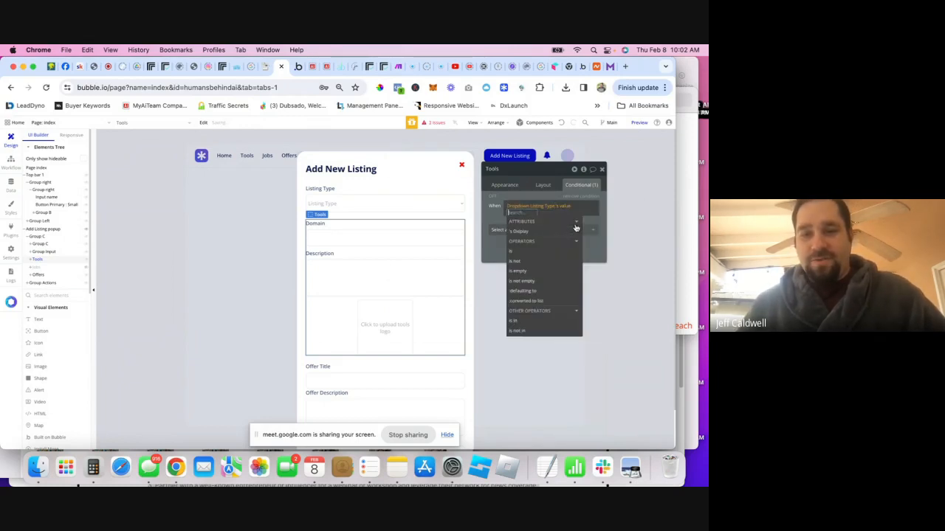
pyautogui.click(530, 232)
pyautogui.click(530, 233)
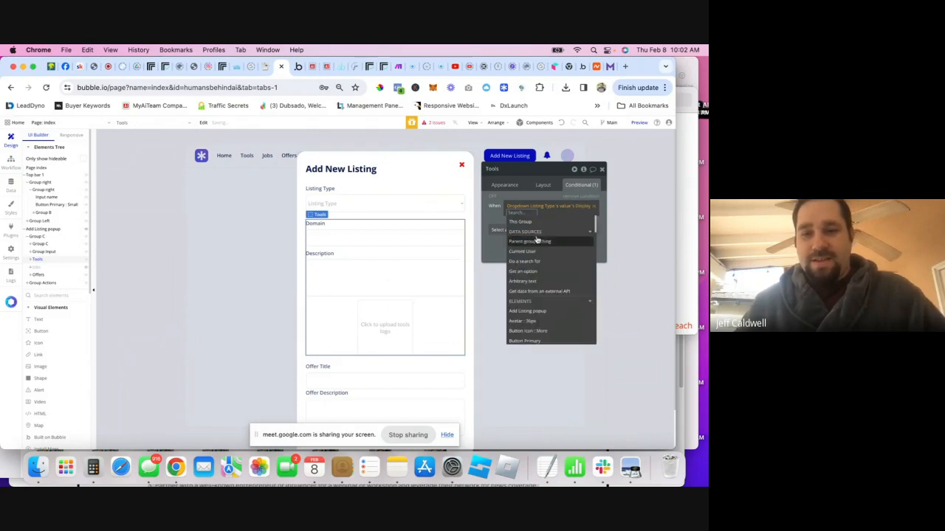
pyautogui.click(587, 207)
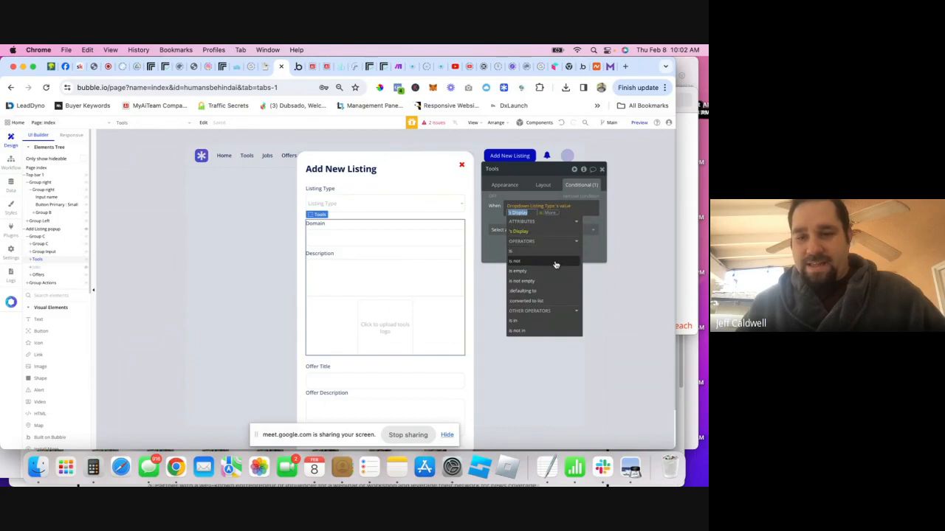
pyautogui.click(530, 248)
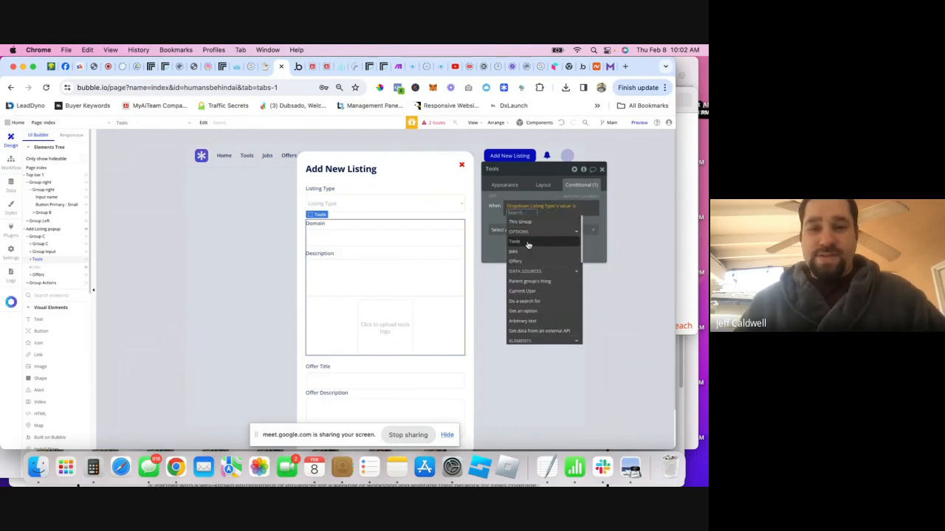
pyautogui.click(528, 245)
pyautogui.click(520, 226)
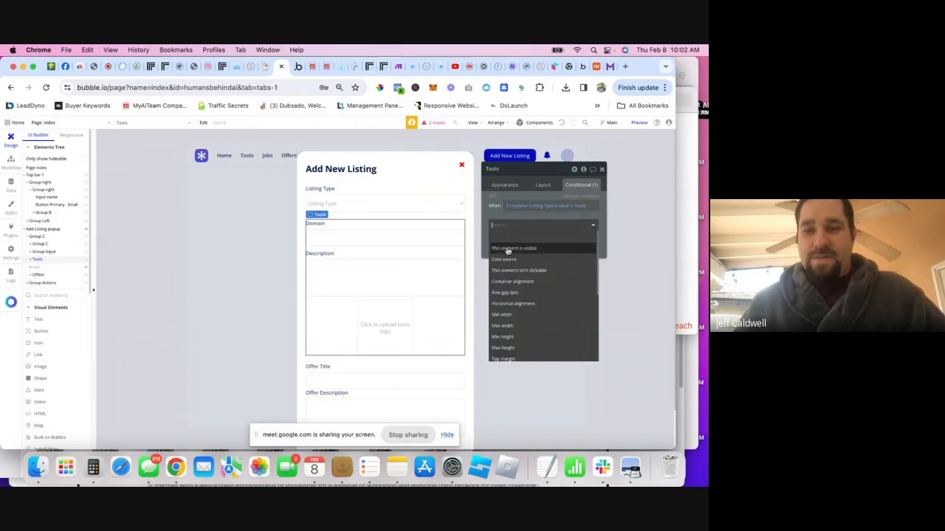
pyautogui.click(509, 248)
# - Duplicate the condition as 'is not Tools' making the group hidden, and copy it
pyautogui.rightClick(552, 222)
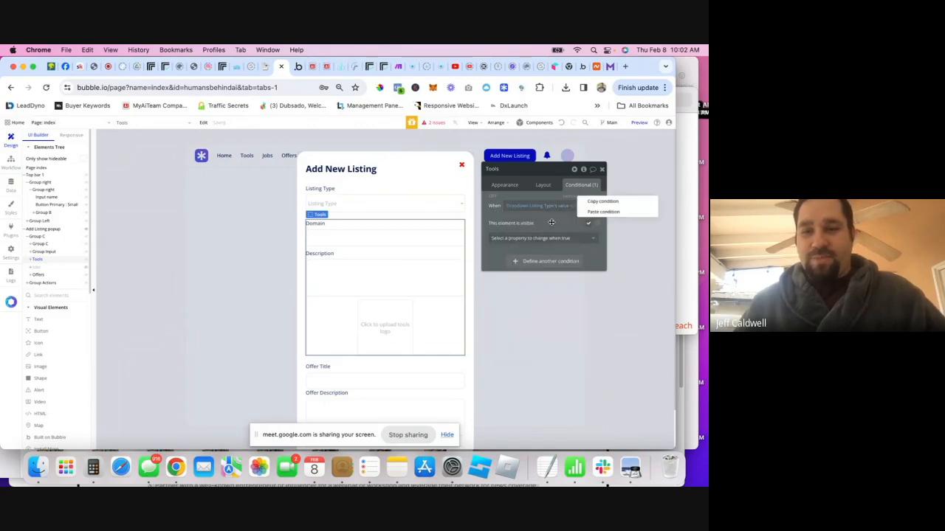
pyautogui.click(598, 204)
pyautogui.rightClick(524, 226)
pyautogui.click(544, 235)
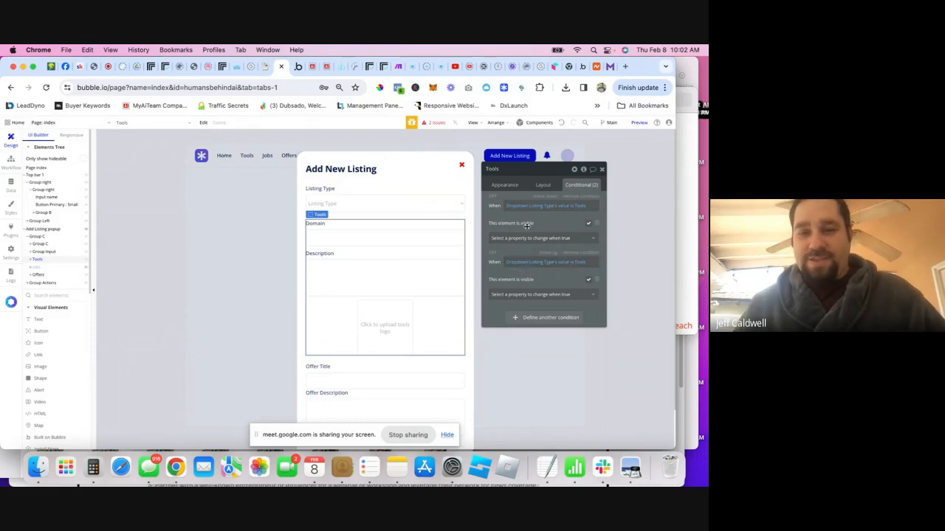
pyautogui.click(569, 263)
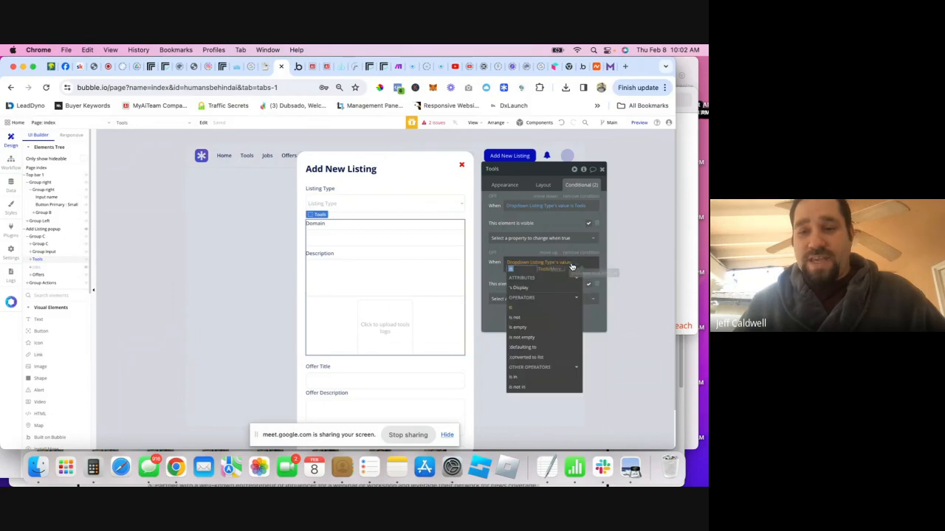
pyautogui.click(520, 318)
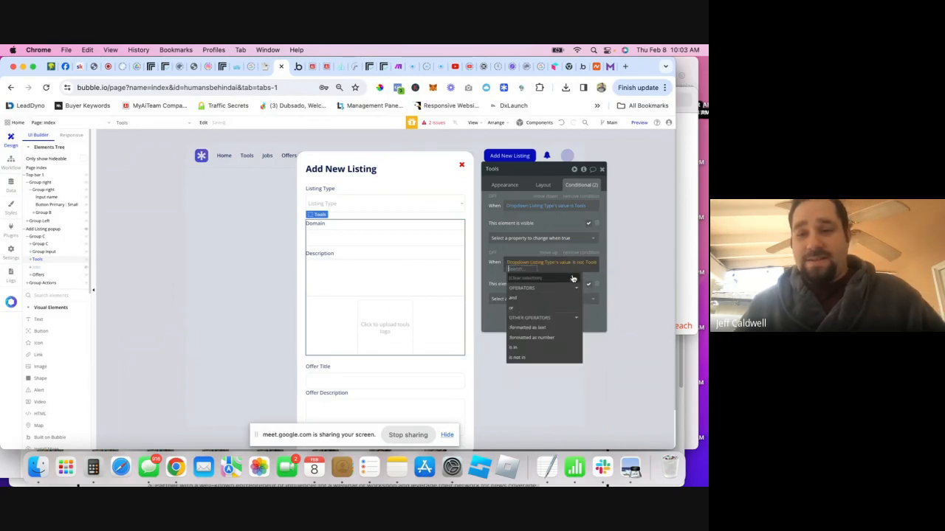
pyautogui.click(493, 273)
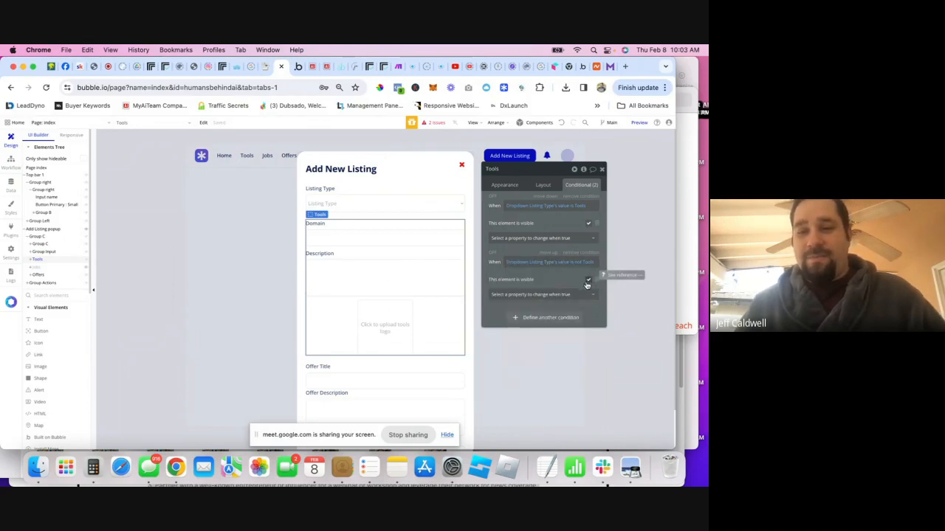
pyautogui.rightClick(542, 214)
pyautogui.click(590, 198)
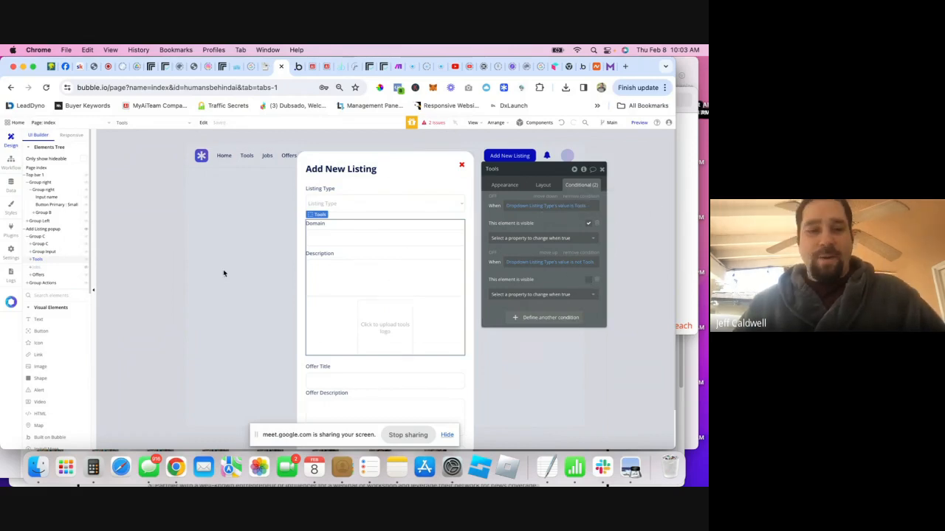
# - Give the Jobs group 'is Jobs' (visible) and 'is not Jobs' (hidden) conditions, then hide it
pyautogui.click(40, 267)
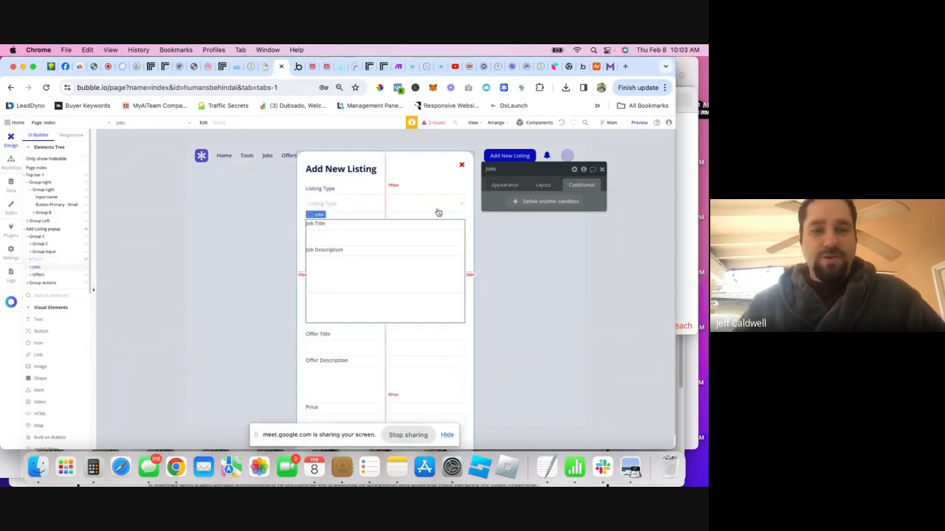
pyautogui.rightClick(535, 186)
pyautogui.click(542, 183)
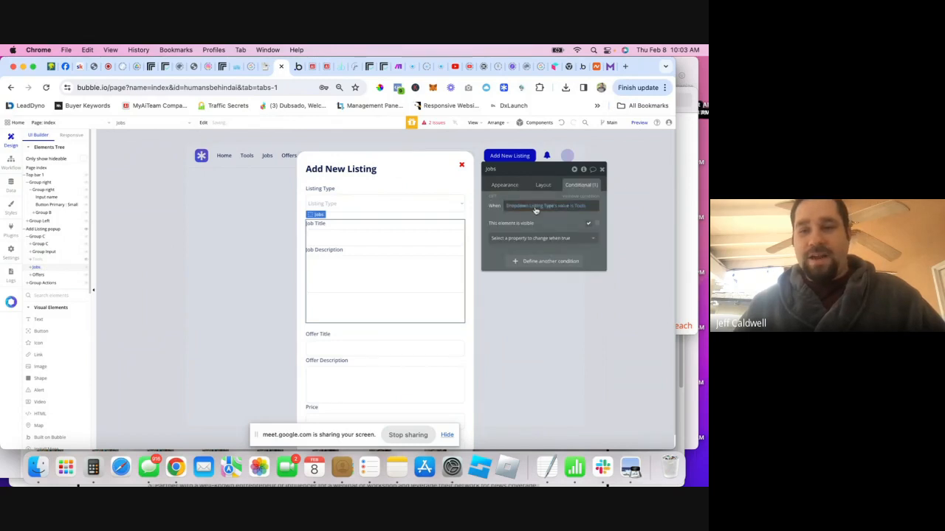
pyautogui.click(581, 207)
pyautogui.click(514, 252)
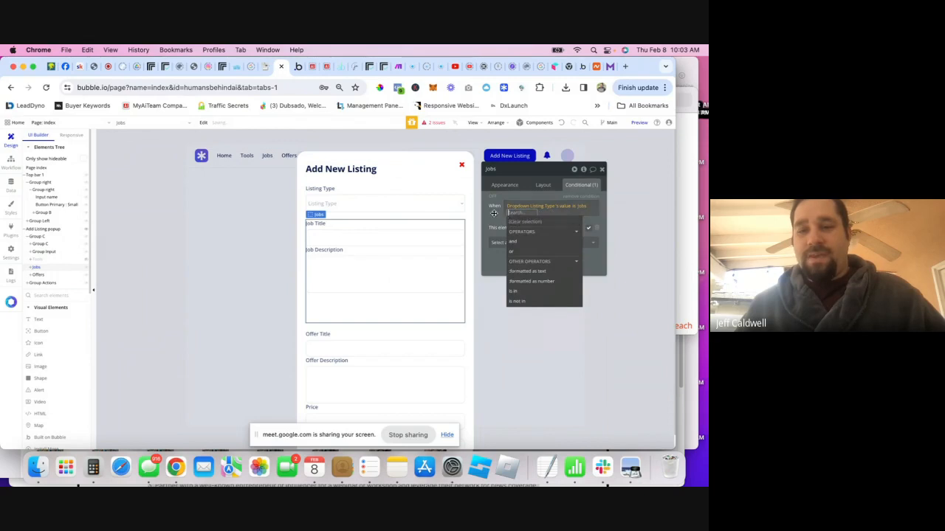
pyautogui.rightClick(520, 227)
pyautogui.click(551, 233)
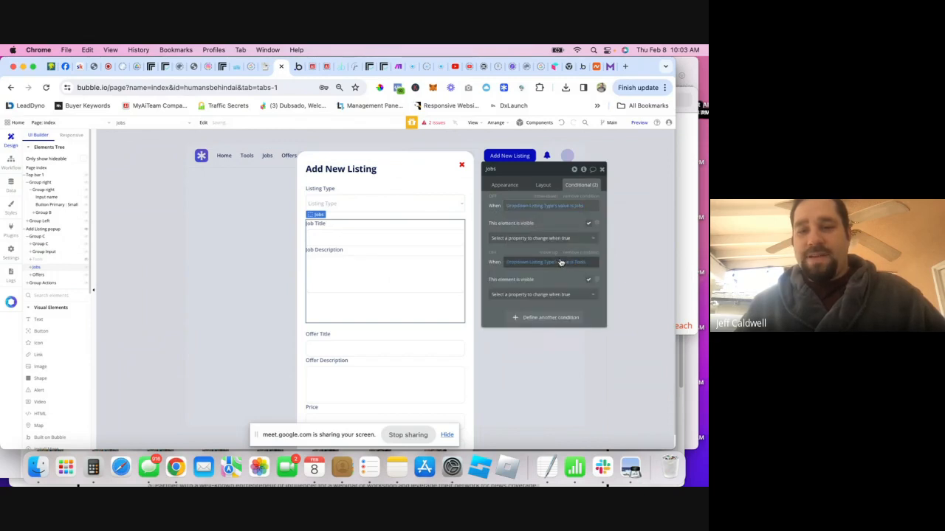
pyautogui.click(572, 265)
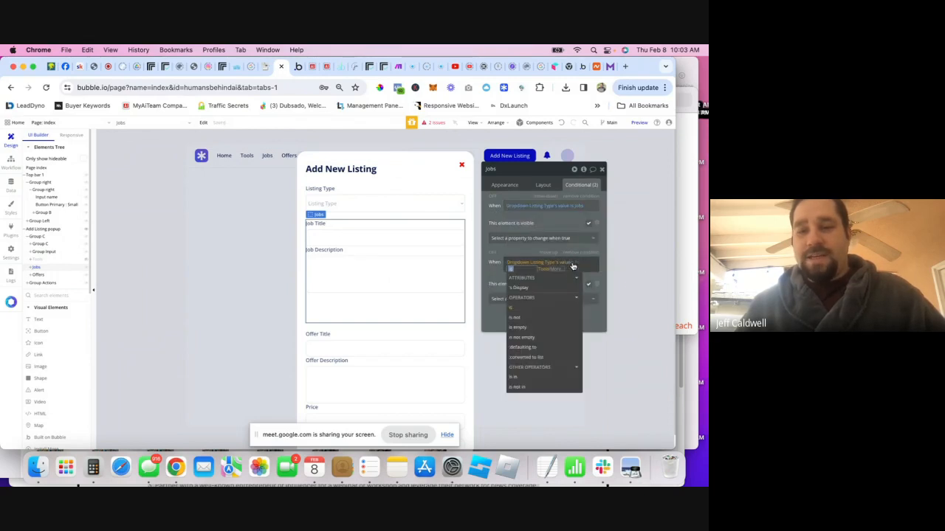
pyautogui.click(546, 307)
pyautogui.click(524, 252)
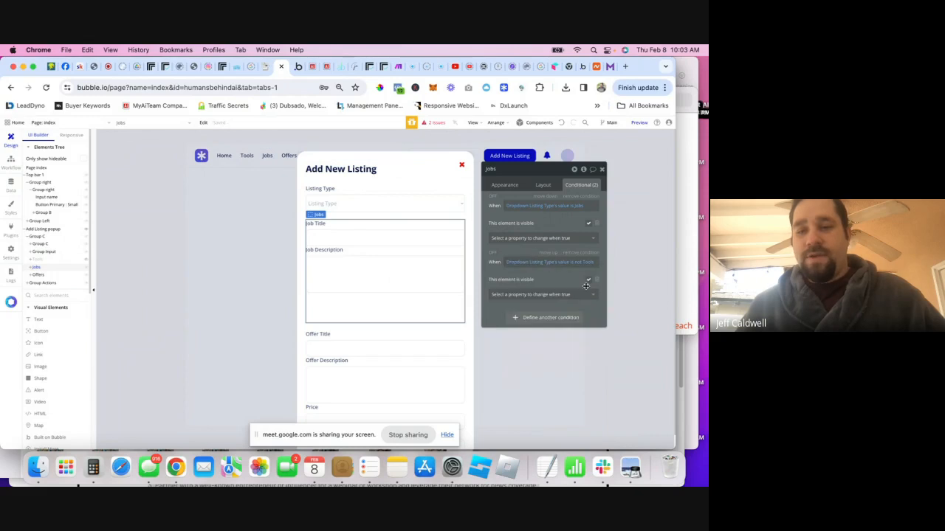
pyautogui.click(86, 268)
# - Give the Offers group 'is Offers' (visible) and 'is not Offers' (hidden) conditions
pyautogui.click(63, 275)
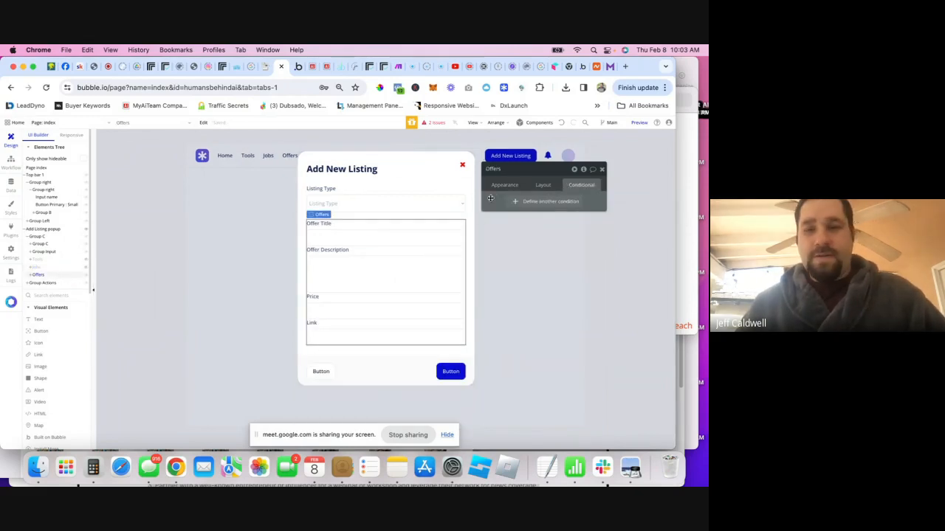
pyautogui.click(544, 175)
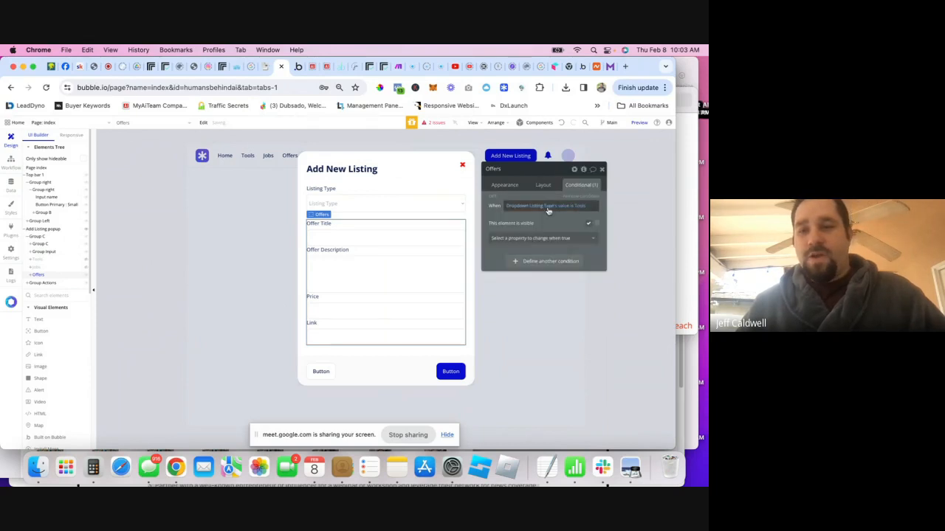
pyautogui.click(572, 211)
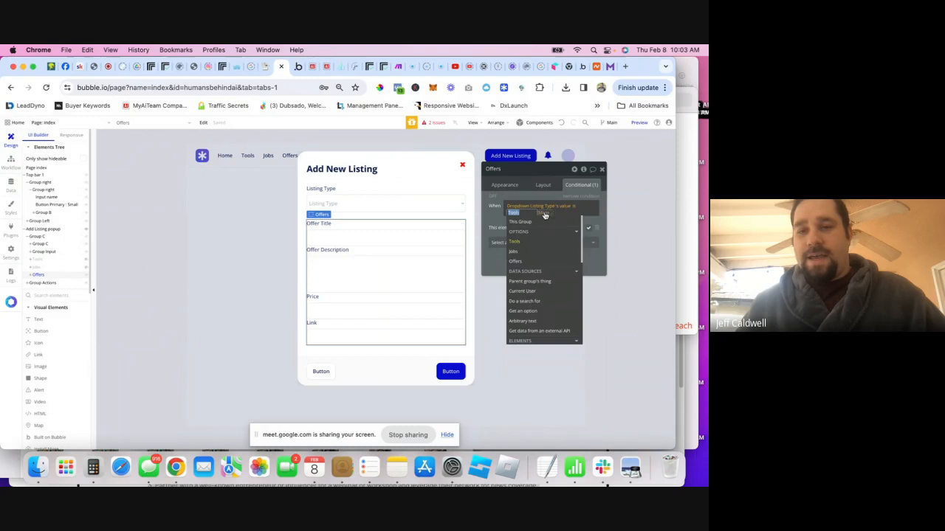
pyautogui.click(514, 261)
pyautogui.click(502, 219)
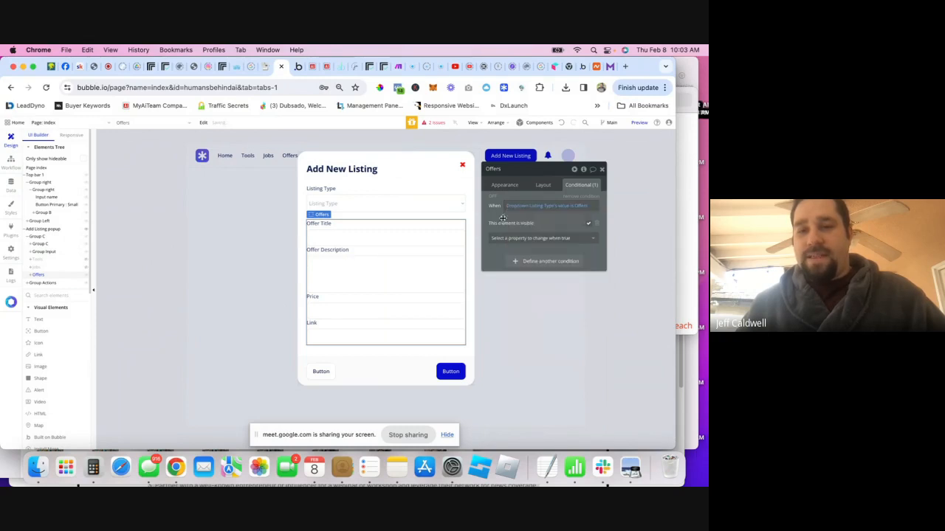
pyautogui.rightClick(549, 222)
pyautogui.click(595, 199)
pyautogui.rightClick(503, 259)
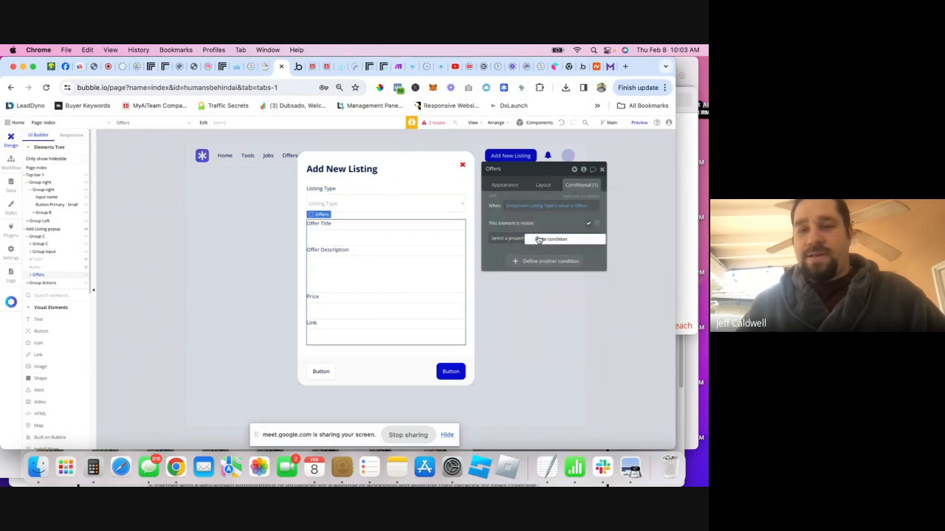
pyautogui.click(539, 240)
pyautogui.click(573, 263)
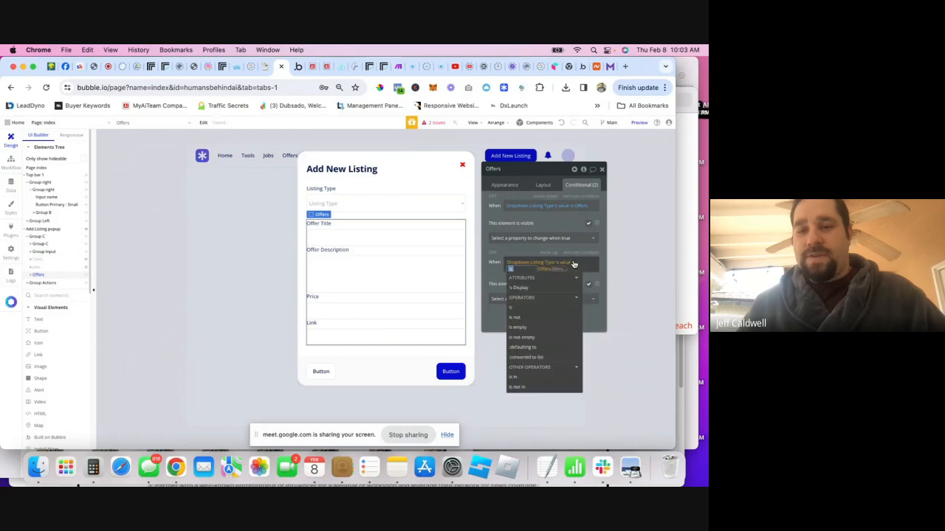
pyautogui.click(543, 316)
pyautogui.click(494, 271)
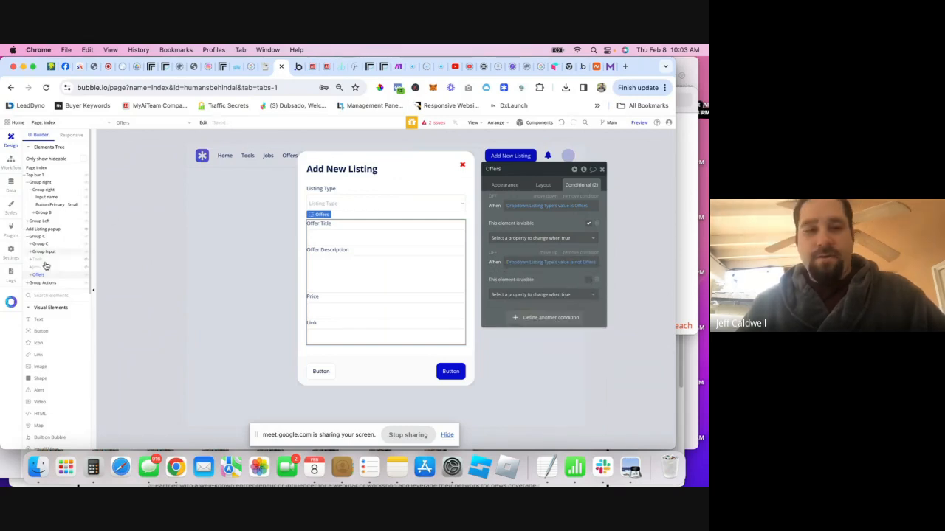
pyautogui.click(548, 185)
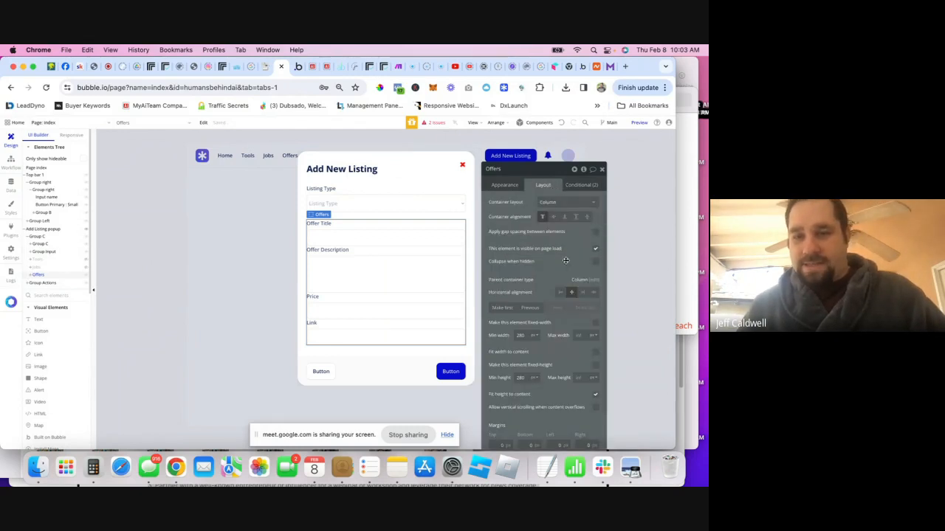
# - Give Offers, Jobs and Tools a Slide Up/Down collapse animation, then preview the app
pyautogui.click(594, 261)
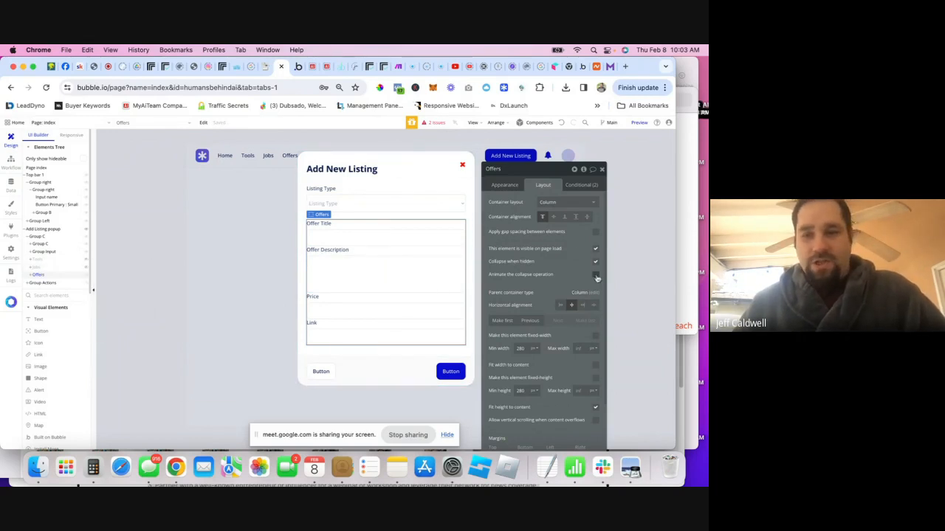
pyautogui.click(596, 276)
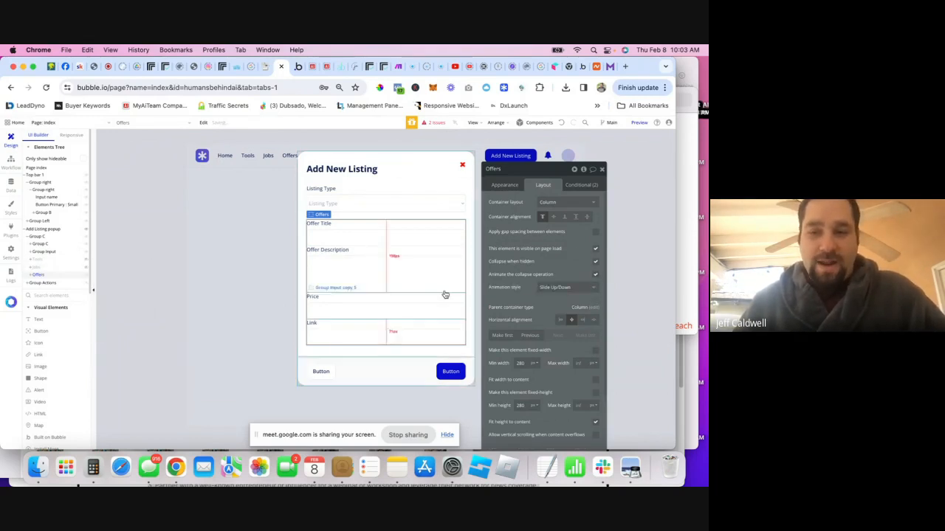
pyautogui.click(570, 286)
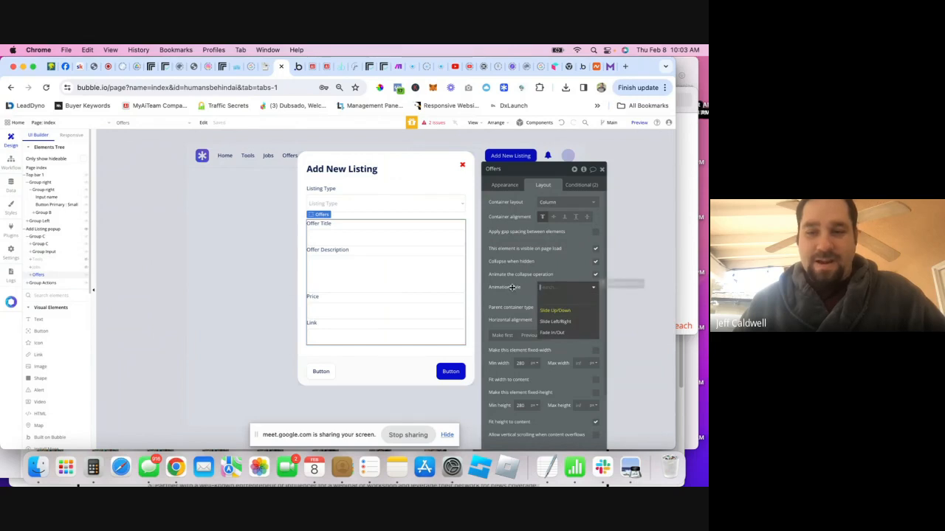
pyautogui.click(555, 310)
pyautogui.click(33, 267)
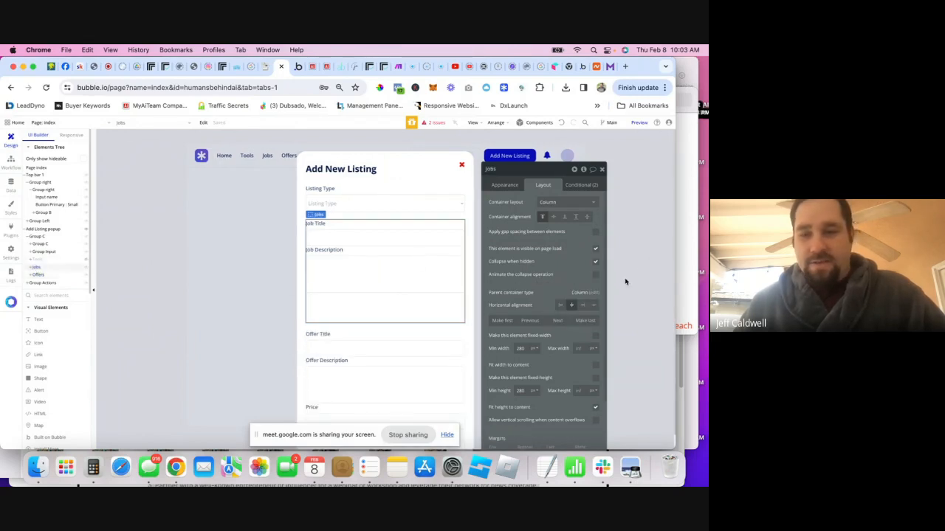
pyautogui.click(595, 273)
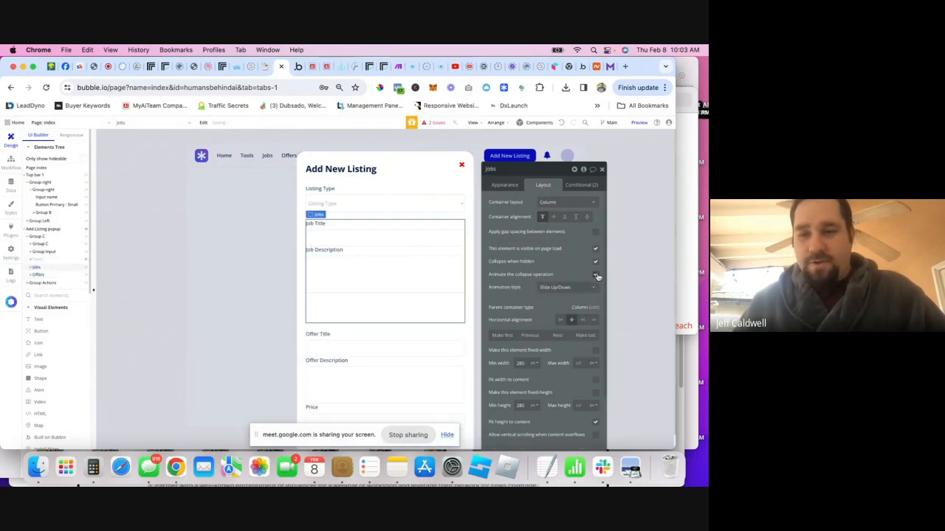
pyautogui.click(48, 259)
pyautogui.click(595, 290)
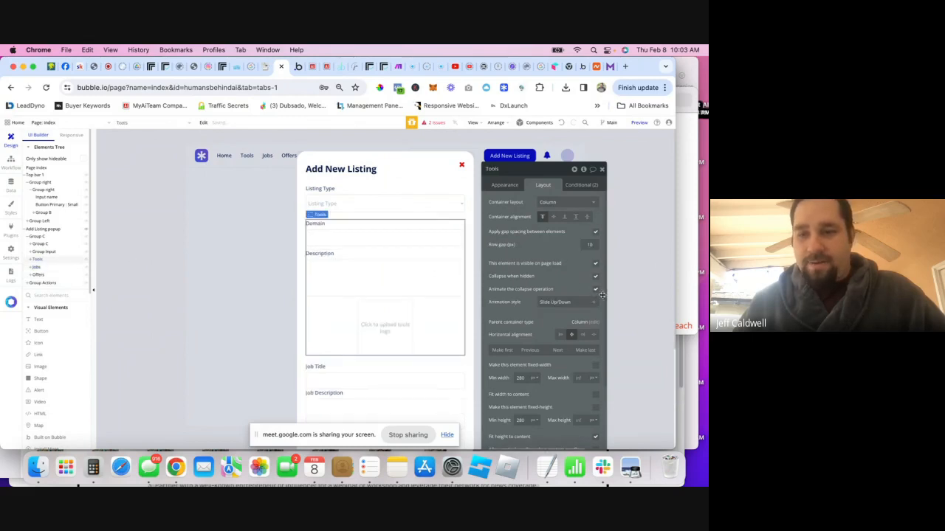
pyautogui.click(637, 122)
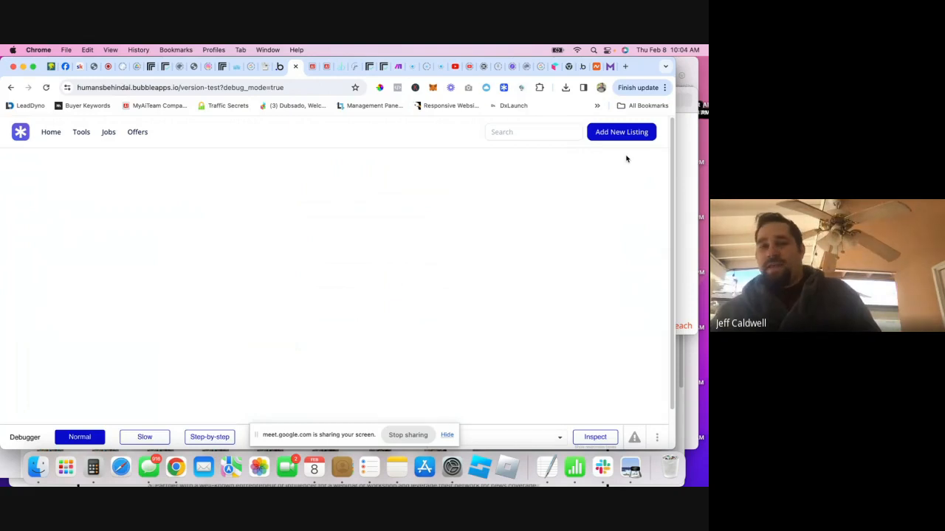
# - Test Add New Listing in the preview with Tools selected, then return to the editor
pyautogui.click(621, 133)
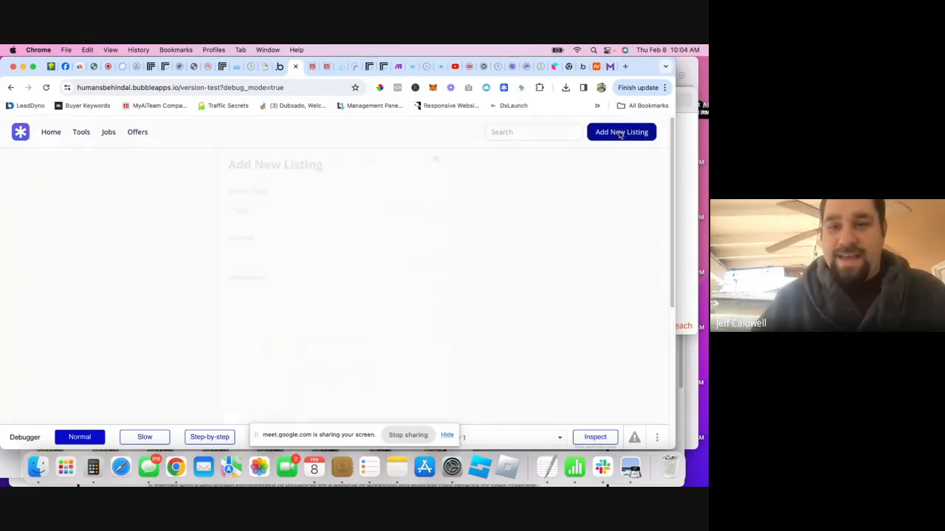
pyautogui.click(289, 213)
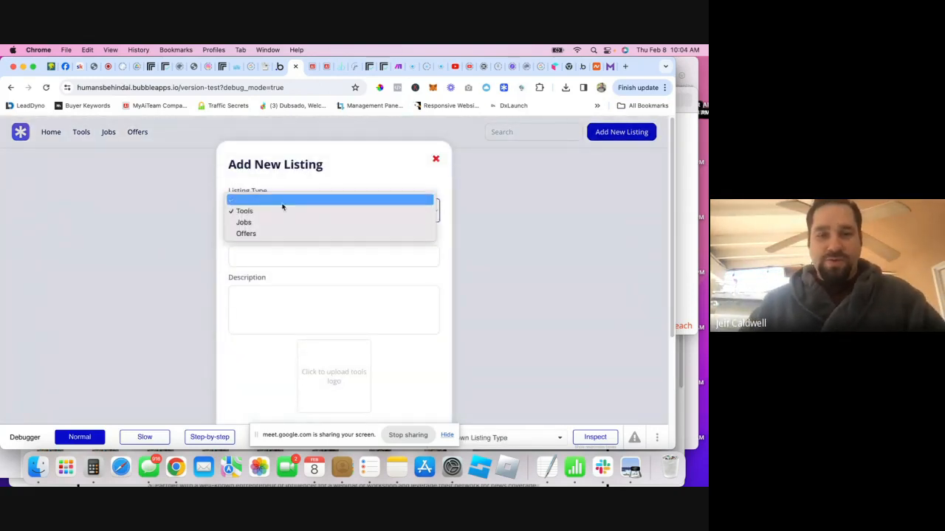
pyautogui.click(261, 210)
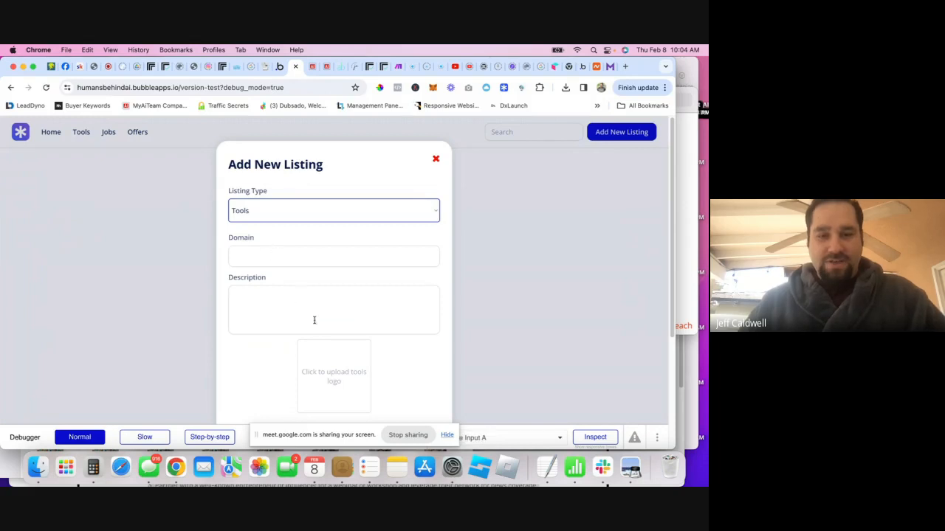
pyautogui.scroll(-2, 386, 337)
pyautogui.scroll(2, 386, 332)
pyautogui.scroll(-4, 359, 297)
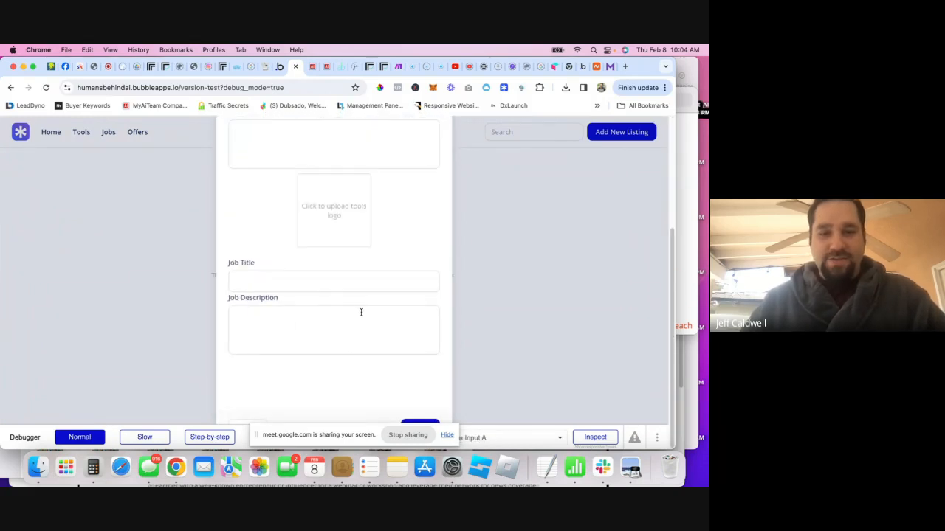
pyautogui.click(275, 286)
pyautogui.click(283, 344)
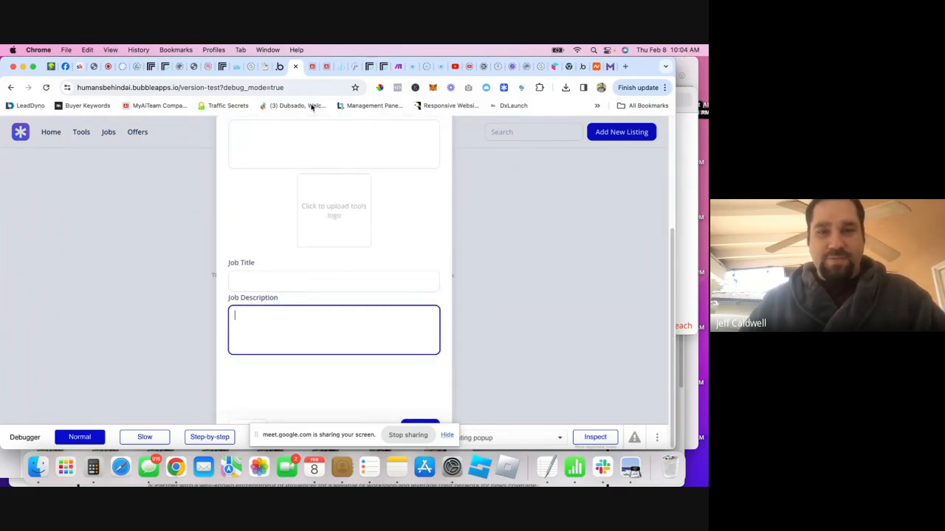
pyautogui.click(279, 71)
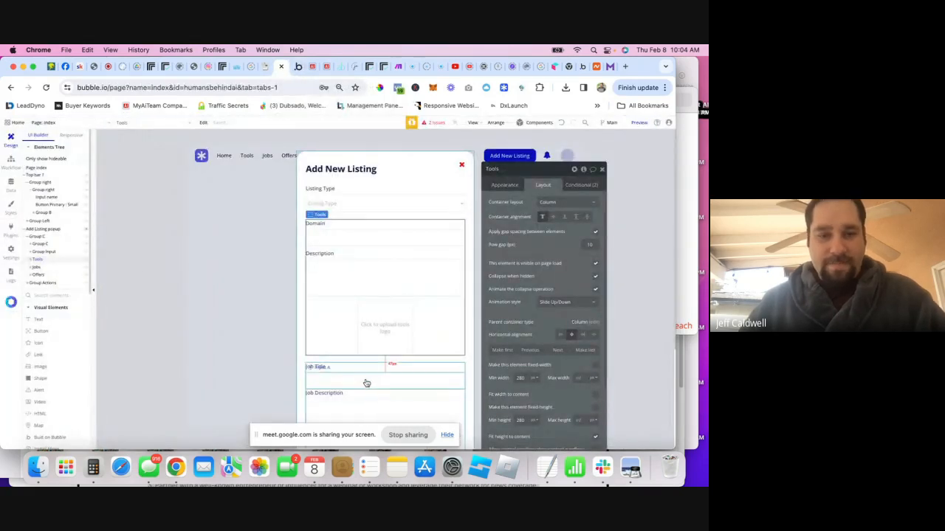
# - Set the Jobs group's second condition to 'Listing Type's value is not Jobs', then go to the preview
pyautogui.click(36, 267)
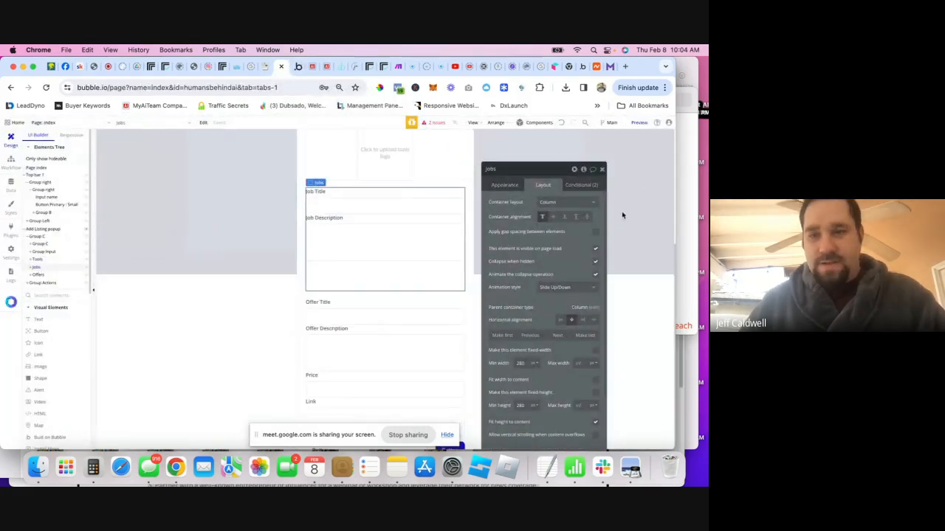
pyautogui.click(583, 185)
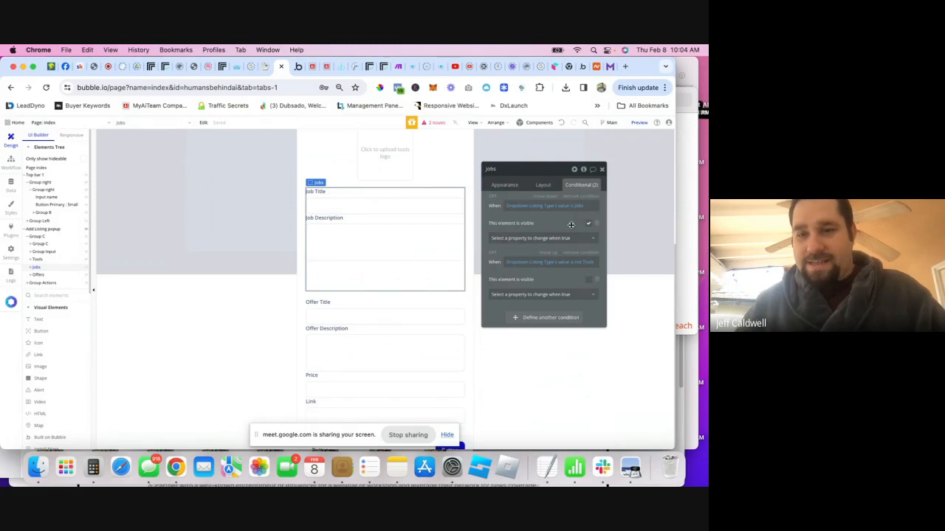
pyautogui.click(574, 208)
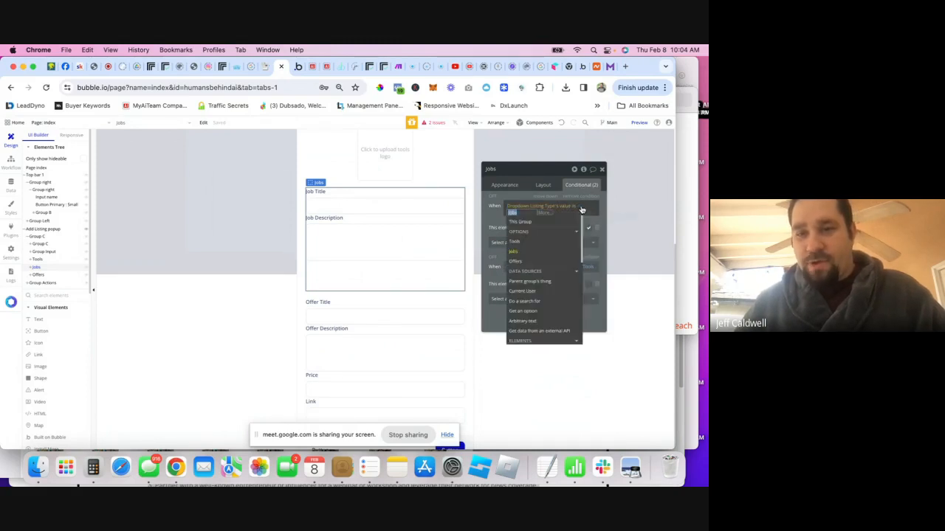
pyautogui.click(597, 258)
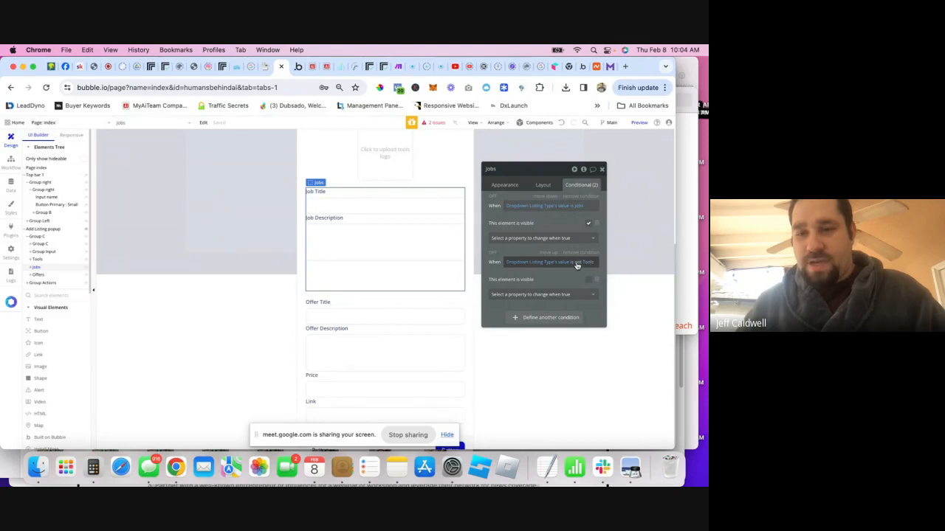
pyautogui.click(575, 262)
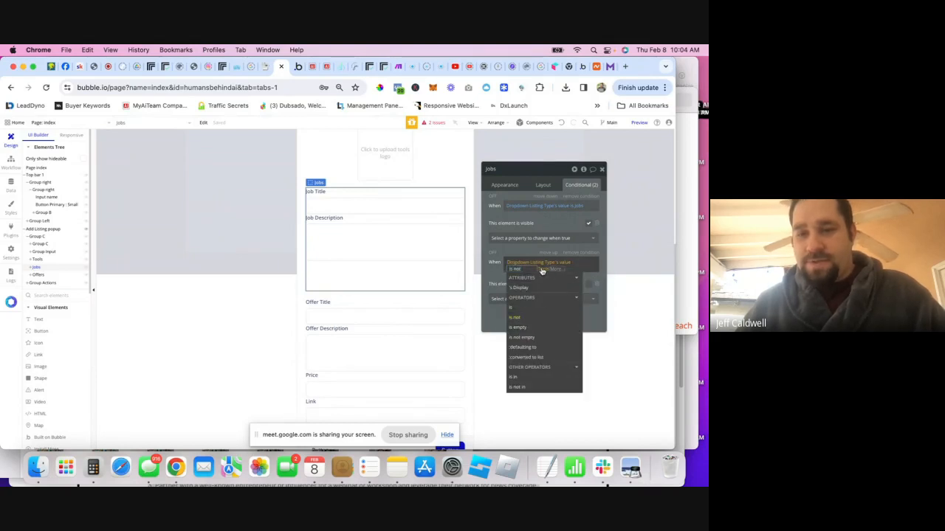
pyautogui.click(542, 270)
pyautogui.click(529, 309)
pyautogui.click(508, 251)
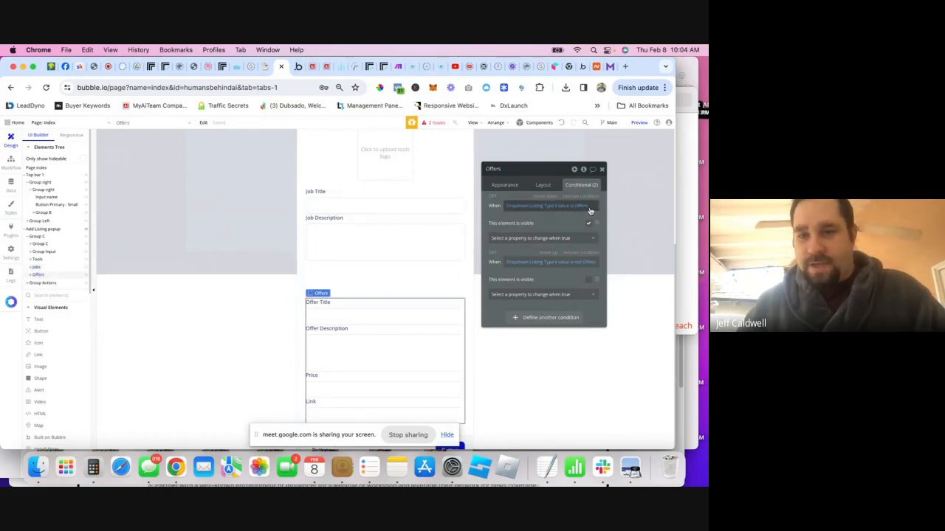
pyautogui.click(298, 66)
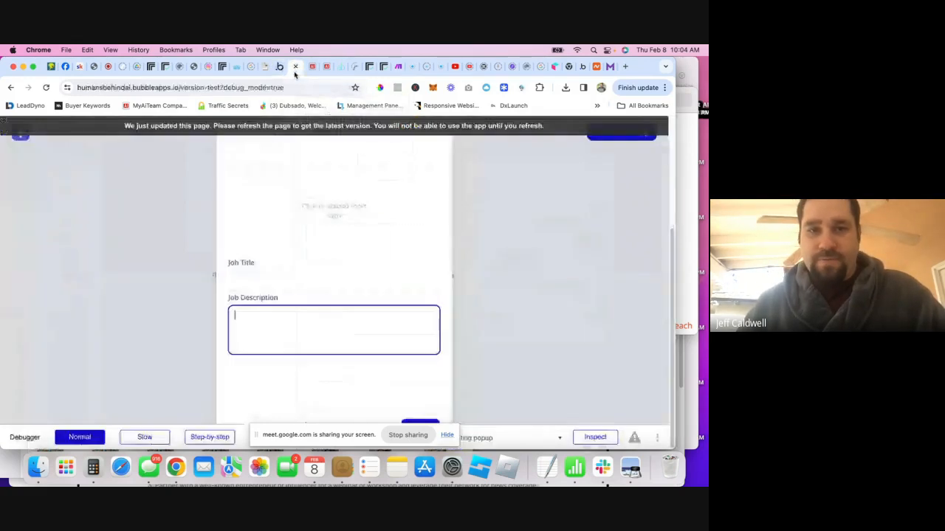
# - Reload the preview, open Add New Listing, and choose Jobs as the listing type
pyautogui.click(46, 89)
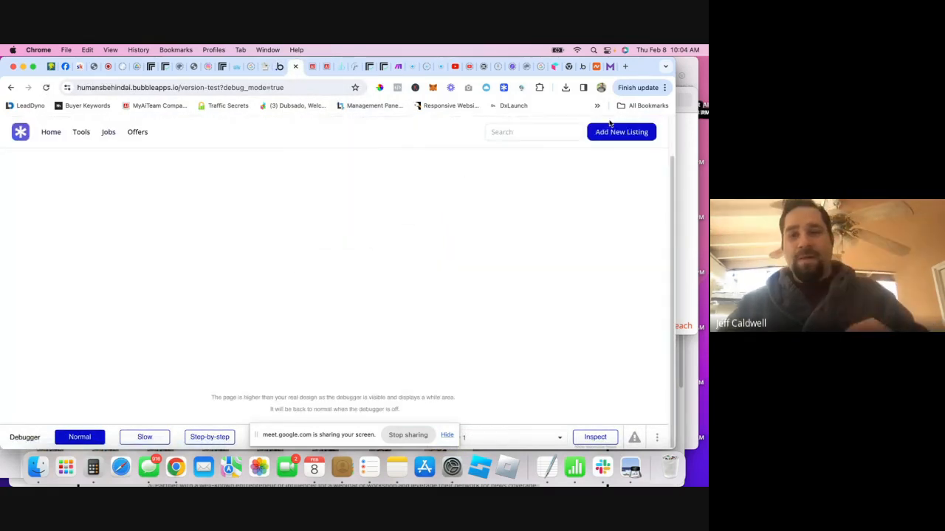
pyautogui.click(615, 132)
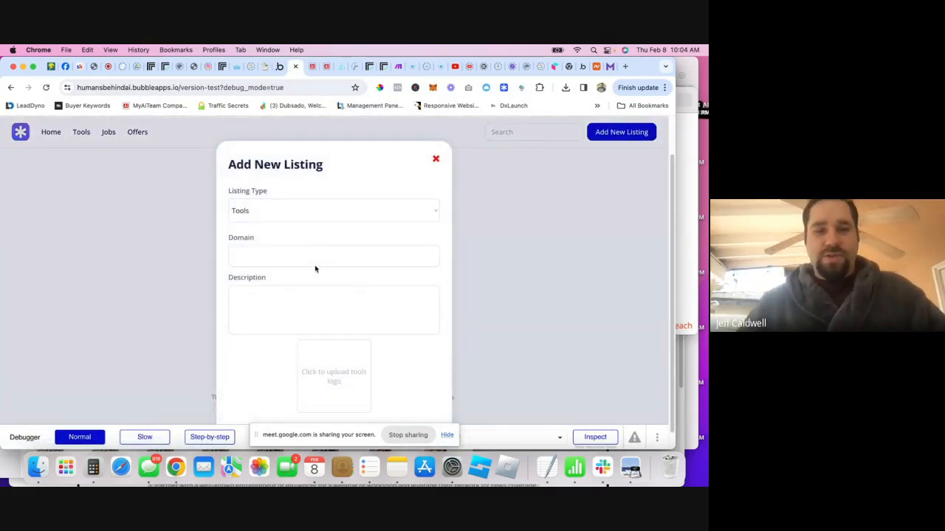
pyautogui.click(310, 220)
pyautogui.click(307, 222)
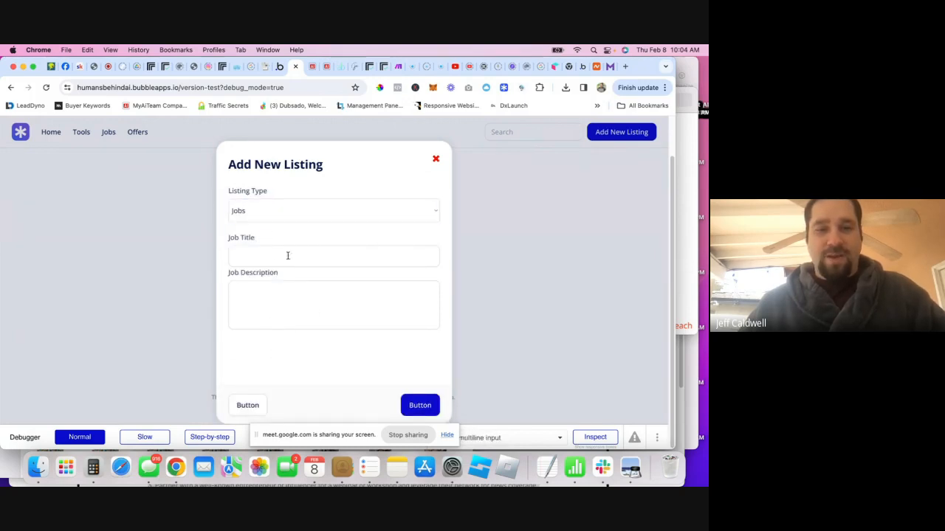
# - Switch the listing type to Offers to check the offer fields, then return to the Google Meet call
pyautogui.click(275, 216)
pyautogui.click(271, 222)
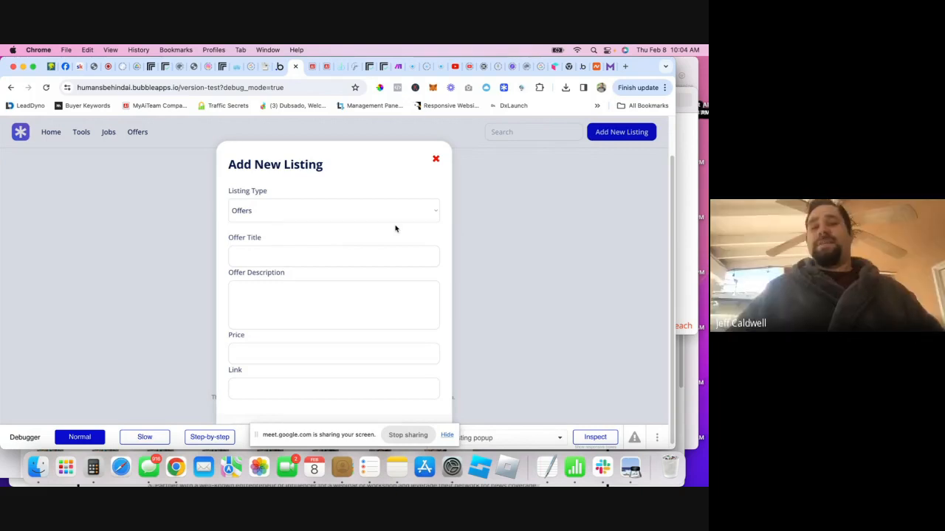
pyautogui.click(111, 68)
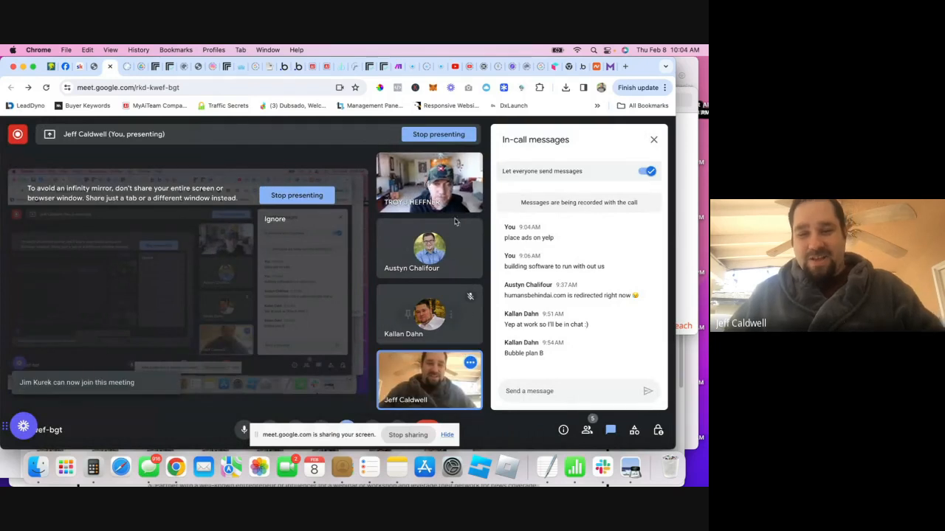
# - Change the Humans Behind AI logo's Refine & Scale factor to 2, then return to the Bubble preview
pyautogui.click(299, 67)
pyautogui.scroll(-3, 254, 258)
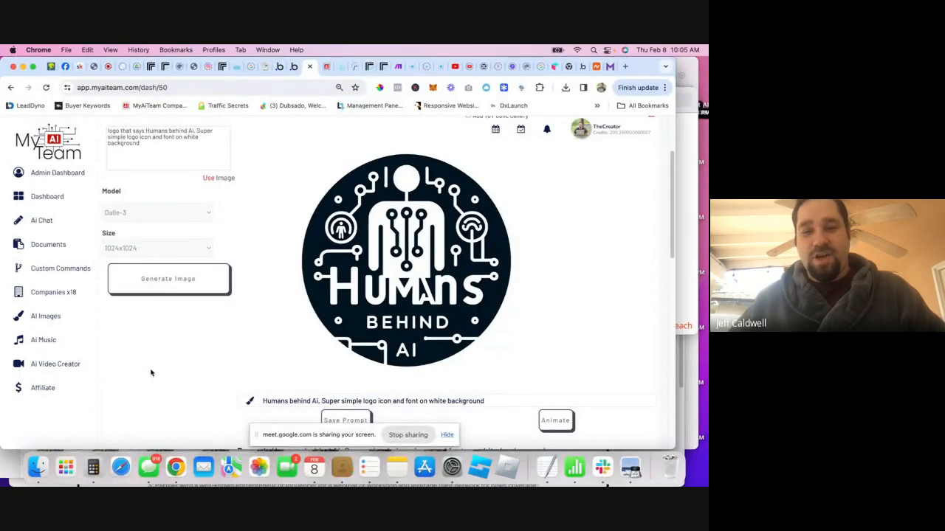
pyautogui.scroll(-3, 151, 373)
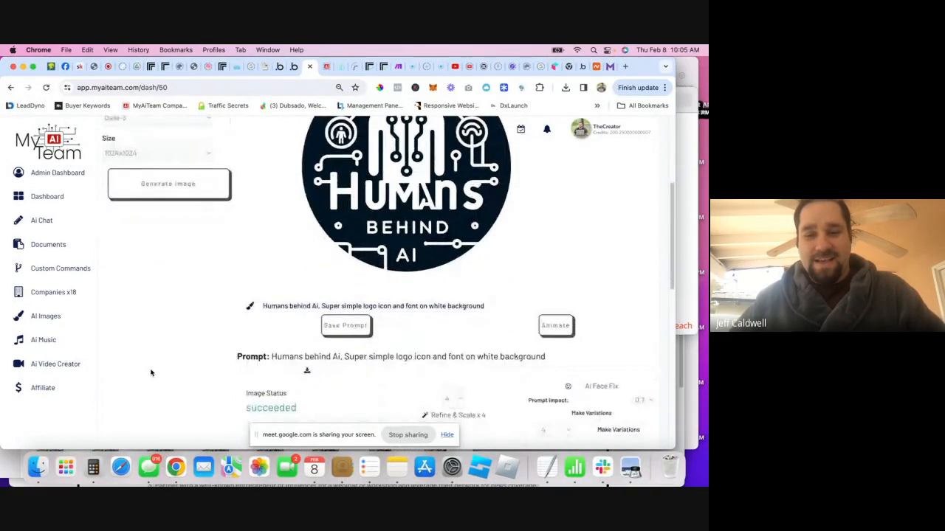
pyautogui.click(460, 397)
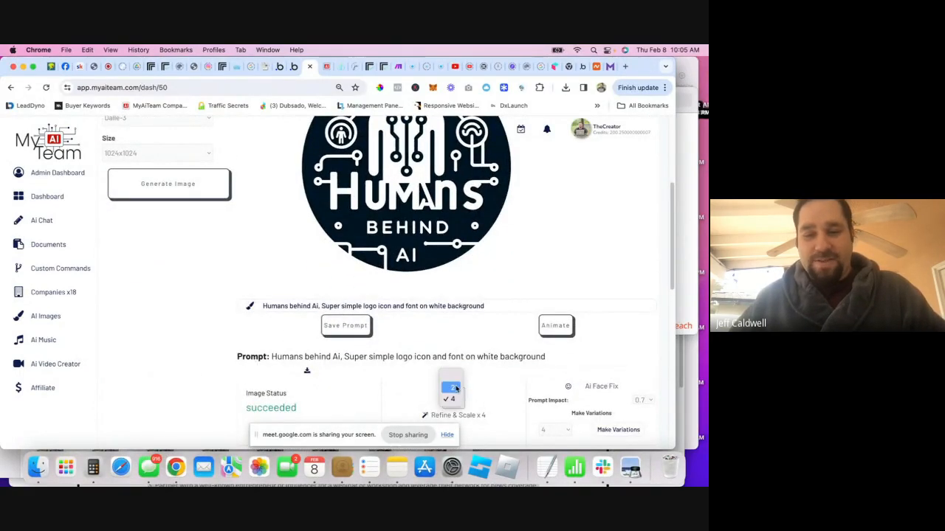
pyautogui.click(452, 387)
pyautogui.scroll(-1, 453, 399)
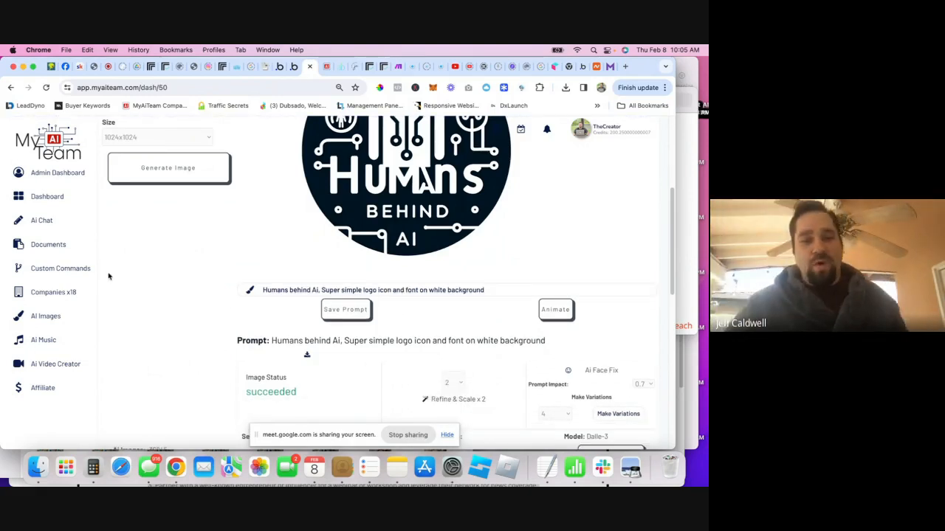
pyautogui.scroll(2, 192, 305)
pyautogui.scroll(-3, 190, 319)
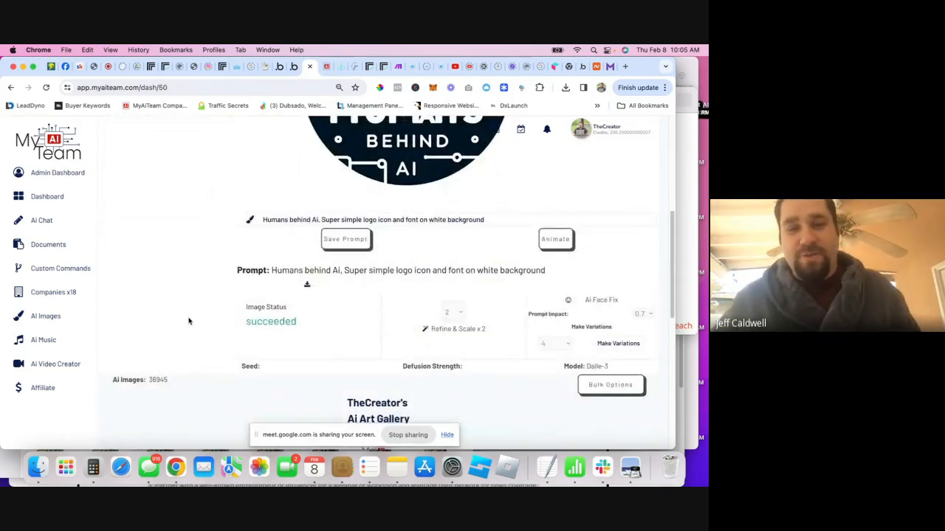
pyautogui.scroll(2, 190, 319)
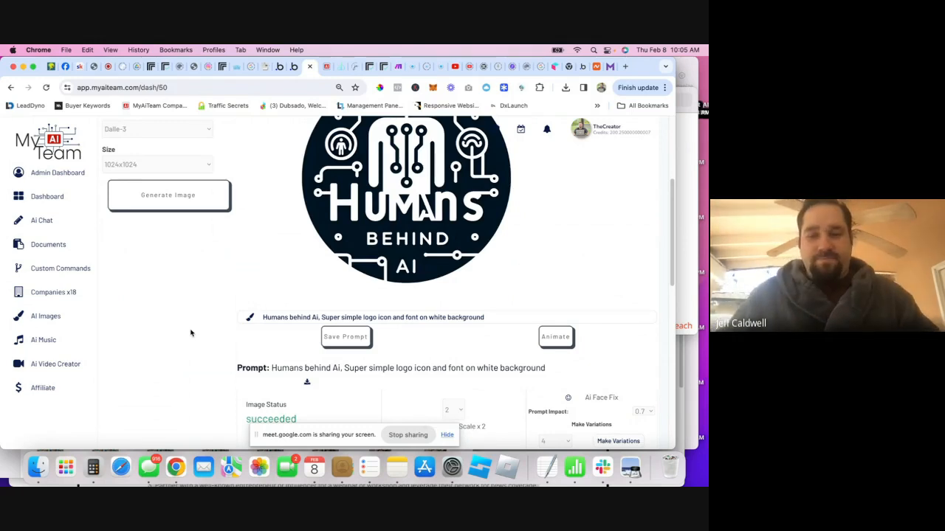
pyautogui.scroll(-2, 189, 325)
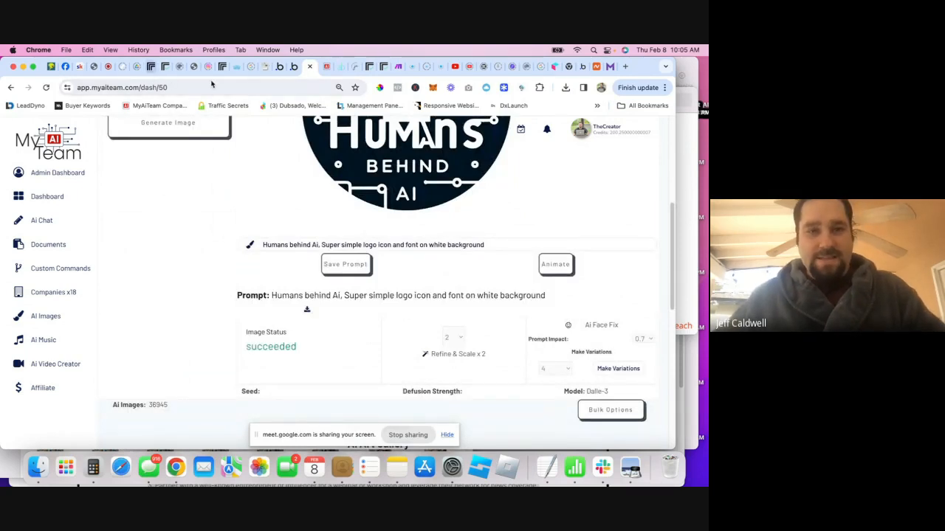
pyautogui.click(293, 68)
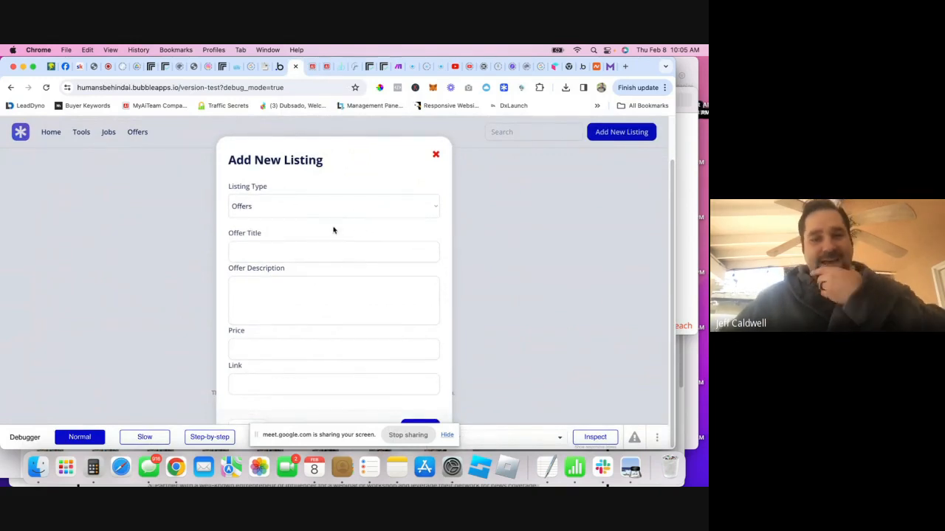
# - Choose Tools as the listing type to check its fields, then close the Add New Listing form
pyautogui.click(310, 213)
pyautogui.click(310, 184)
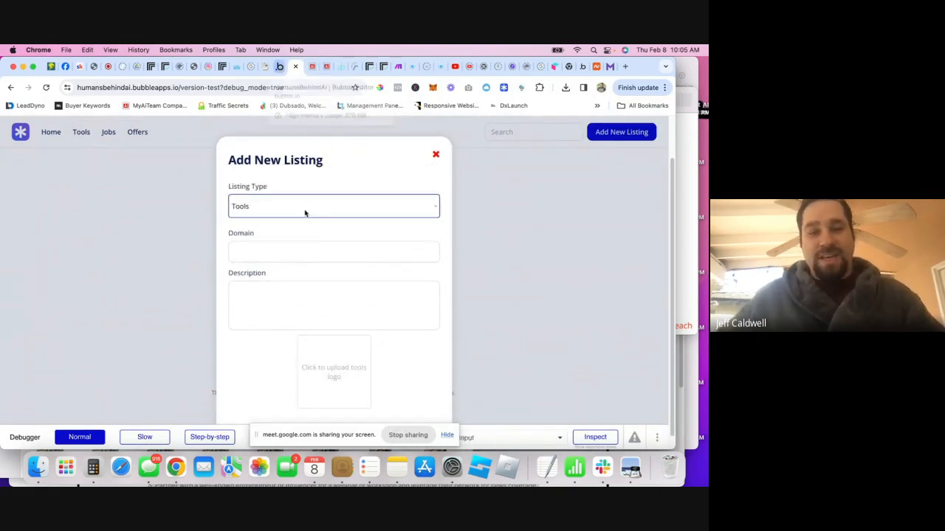
pyautogui.click(497, 288)
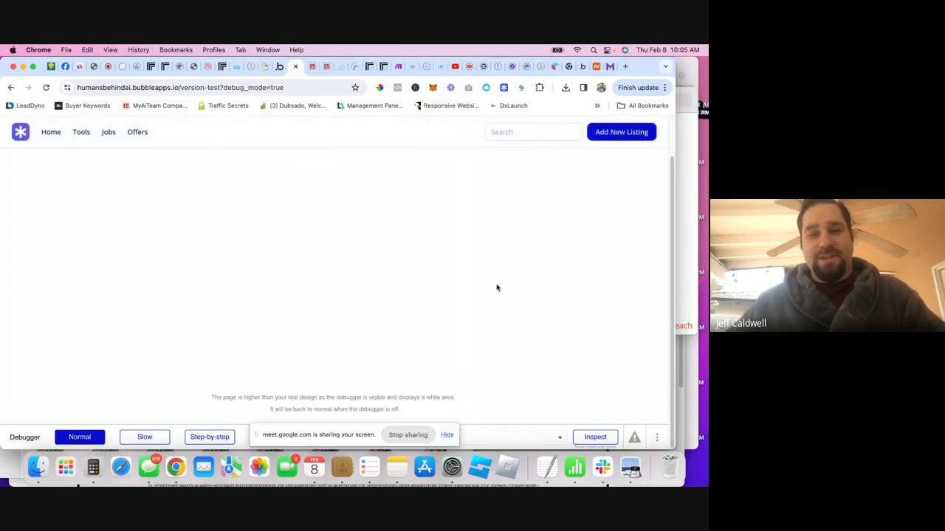
# - Close the Offers group's conditions in the editor, recheck Add New Listing in the preview, and return
pyautogui.click(275, 68)
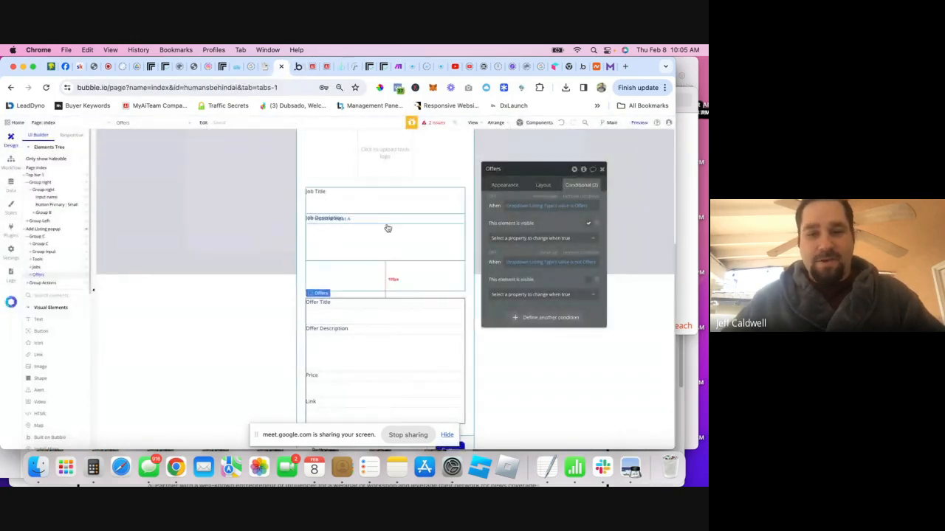
pyautogui.click(603, 171)
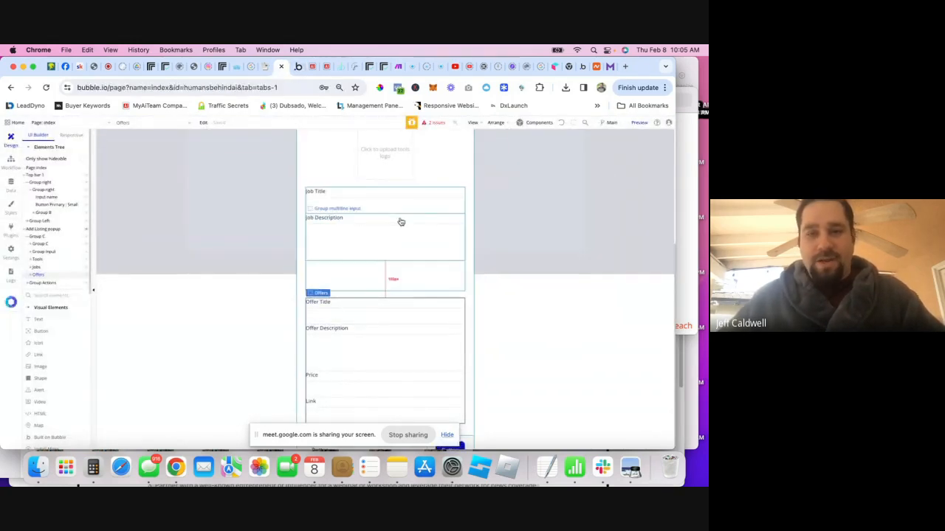
pyautogui.click(297, 70)
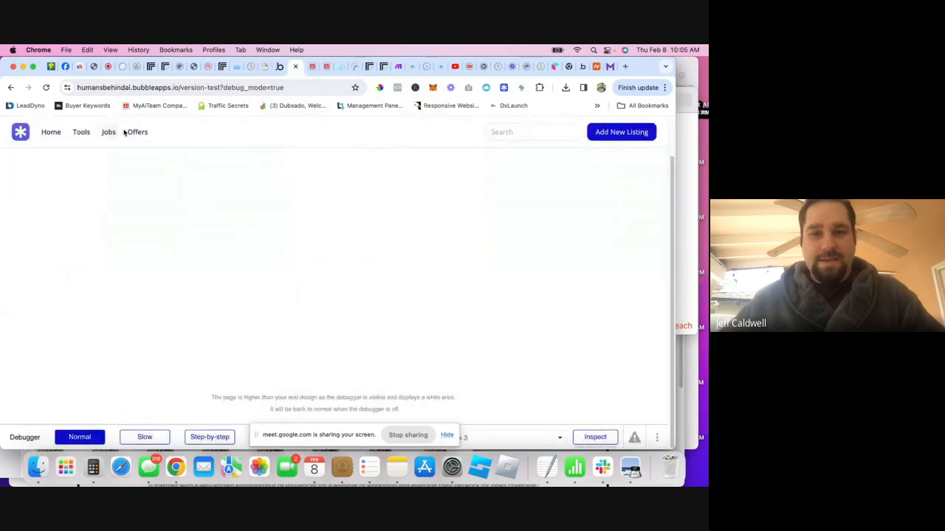
pyautogui.click(591, 134)
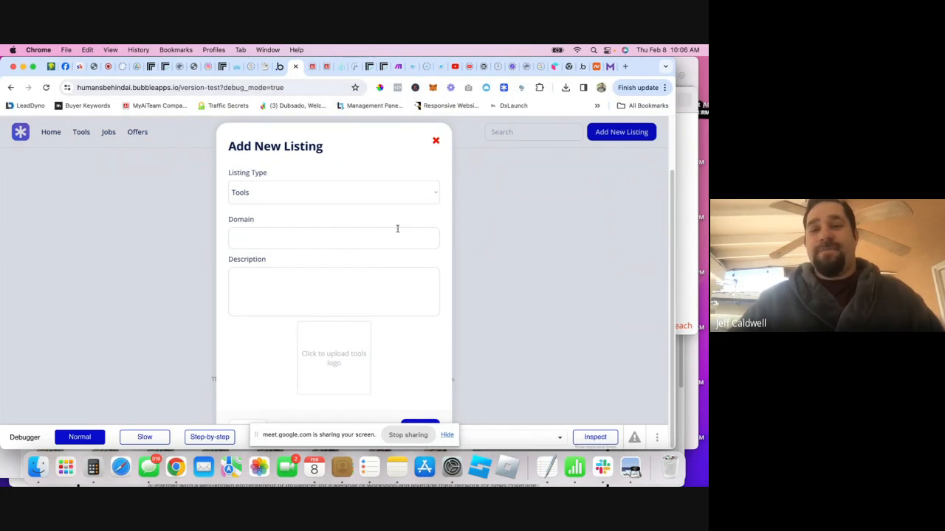
pyautogui.click(535, 208)
pyautogui.click(627, 133)
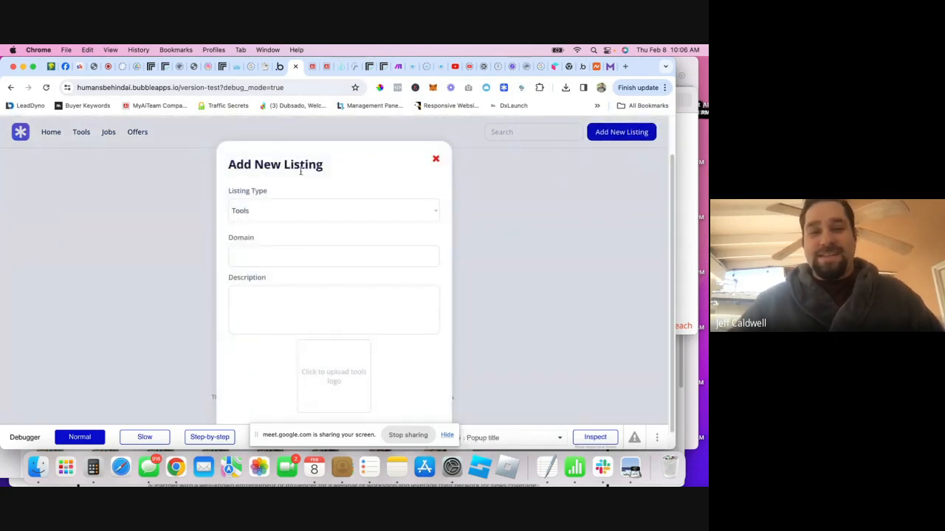
pyautogui.click(280, 68)
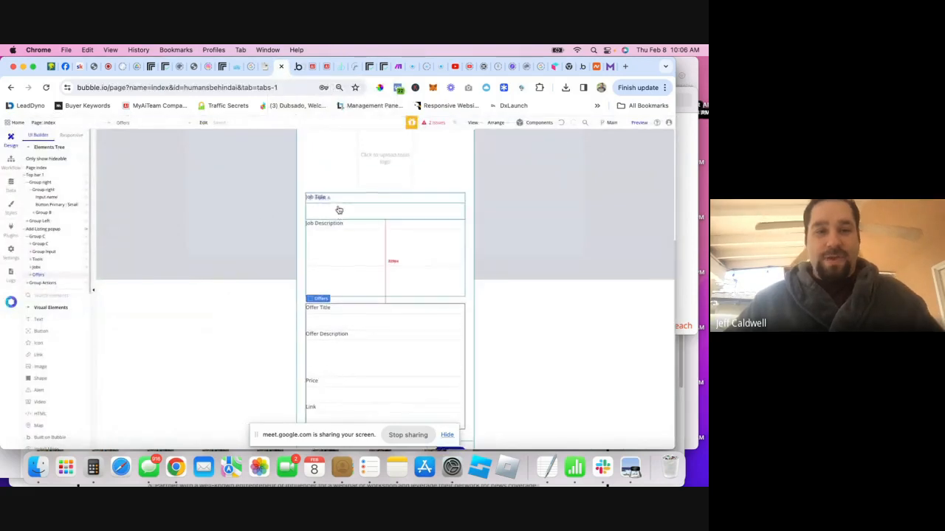
# - Expand Group C in the Elements Tree and drag the Tools group to a new position
pyautogui.click(37, 228)
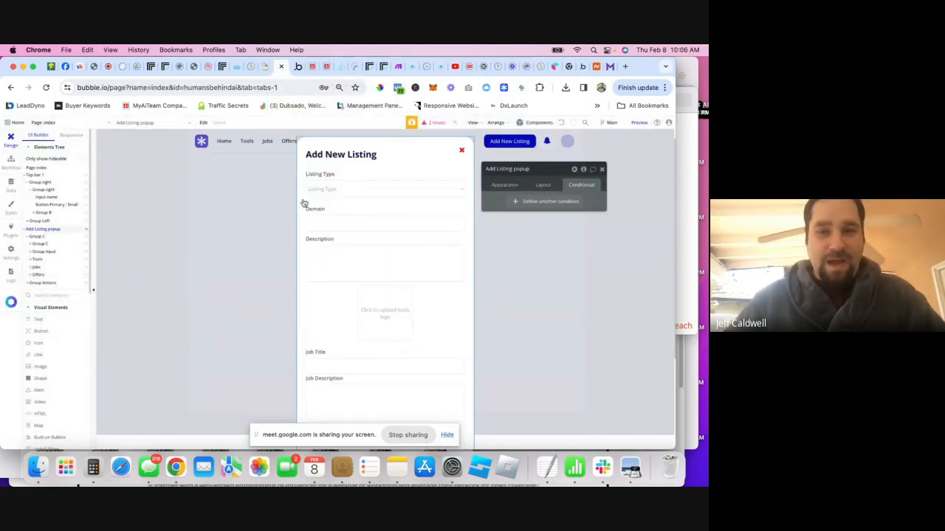
pyautogui.click(29, 237)
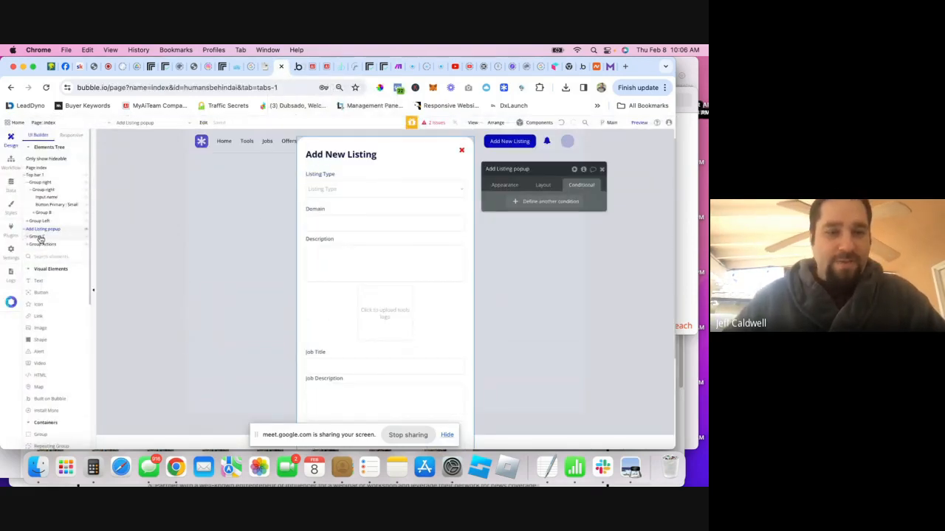
pyautogui.click(40, 238)
pyautogui.scroll(-4, 320, 200)
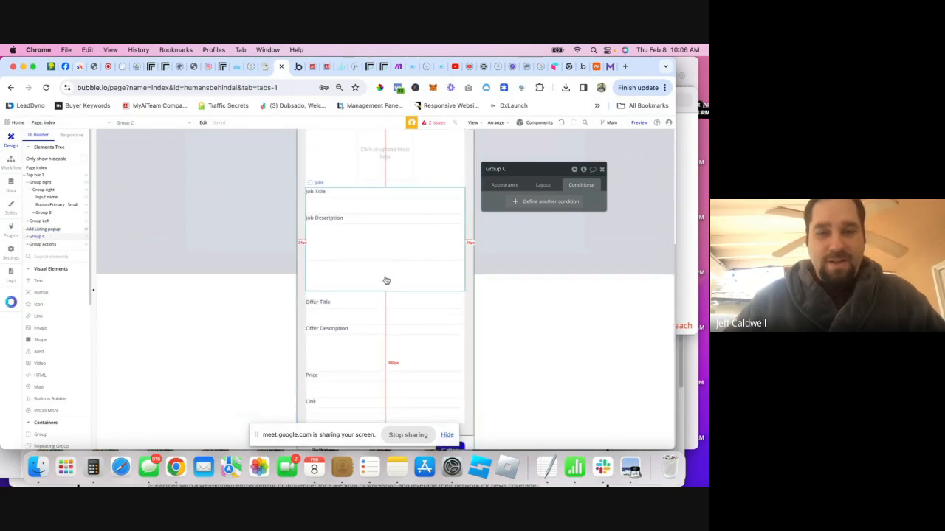
pyautogui.click(31, 238)
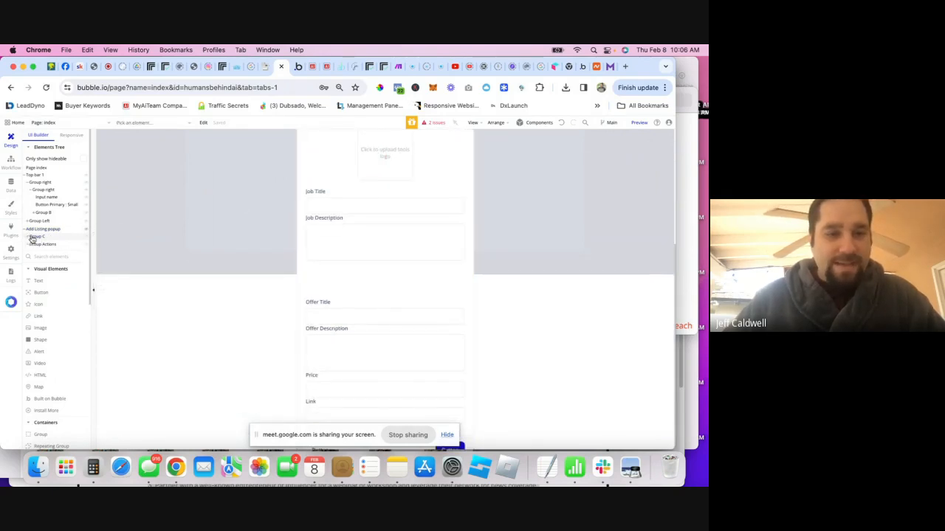
pyautogui.click(28, 238)
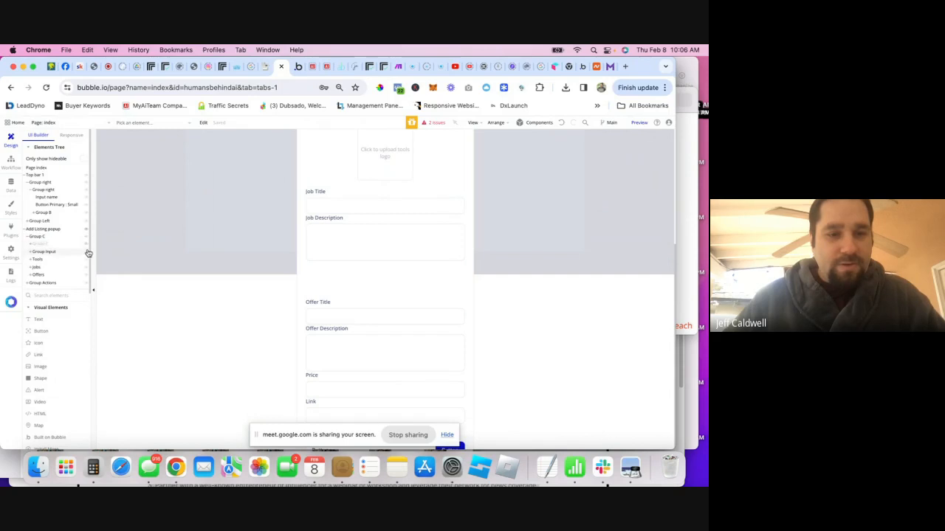
pyautogui.moveTo(86, 262); pyautogui.dragTo(81, 286)
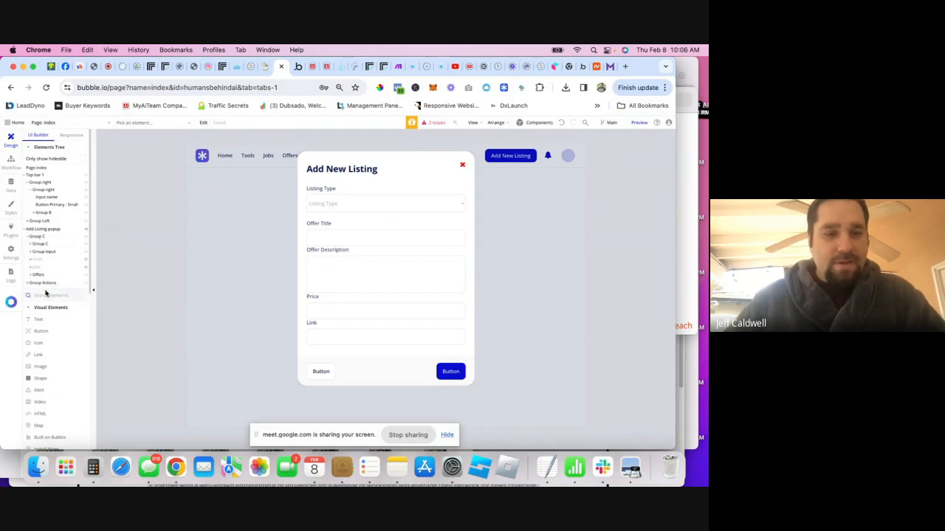
pyautogui.moveTo(45, 285)
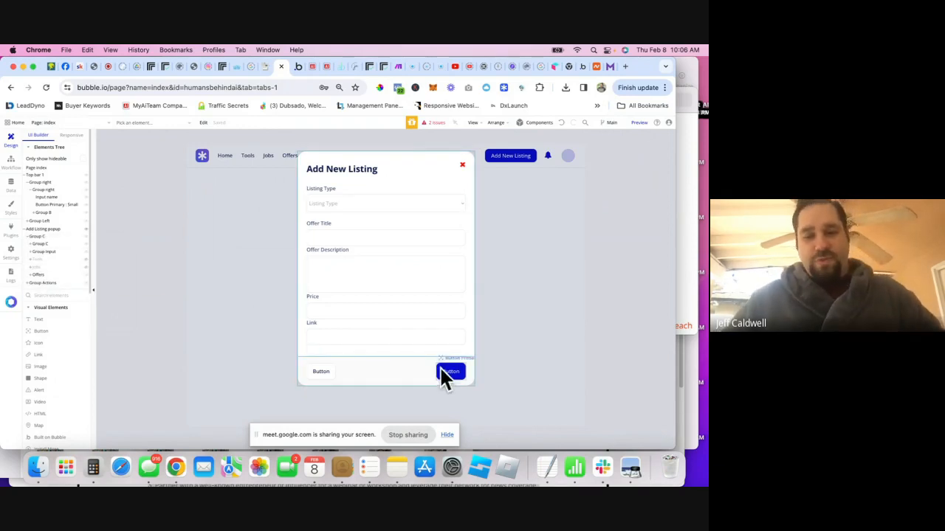
# - Delete the white secondary button and centre the blue button within the Group Actions row
pyautogui.click(336, 371)
pyautogui.press('Delete')
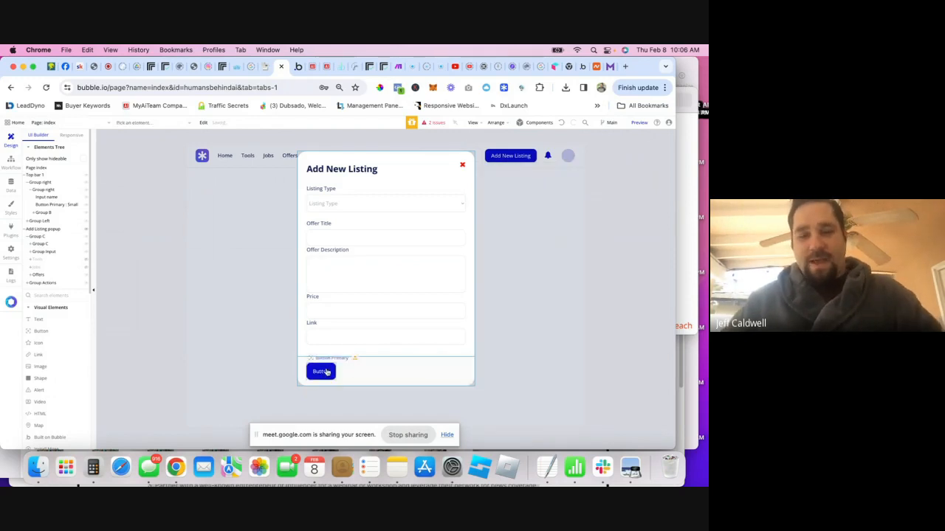
pyautogui.click(331, 372)
pyautogui.click(552, 187)
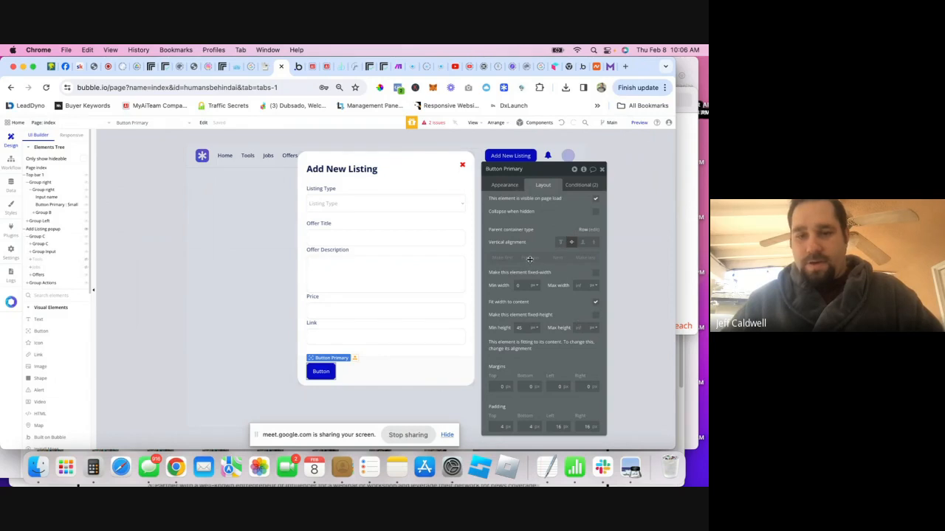
pyautogui.click(358, 374)
pyautogui.click(553, 217)
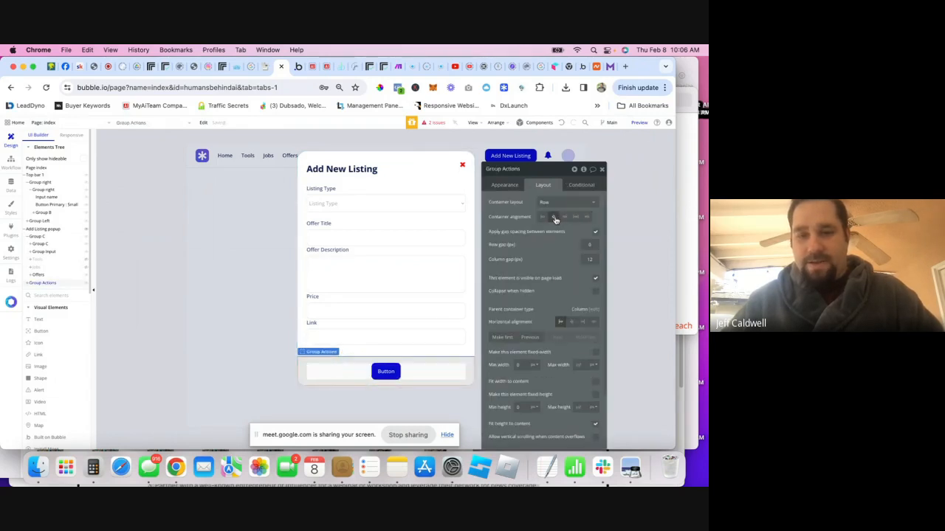
# - Review the blue button's appearance, close Group Actions' properties, and select Group C
pyautogui.click(379, 366)
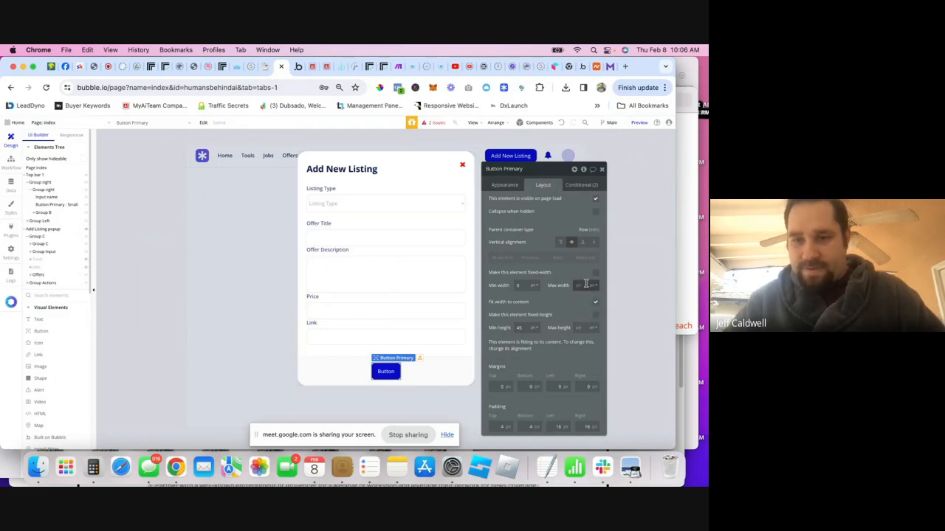
pyautogui.click(508, 188)
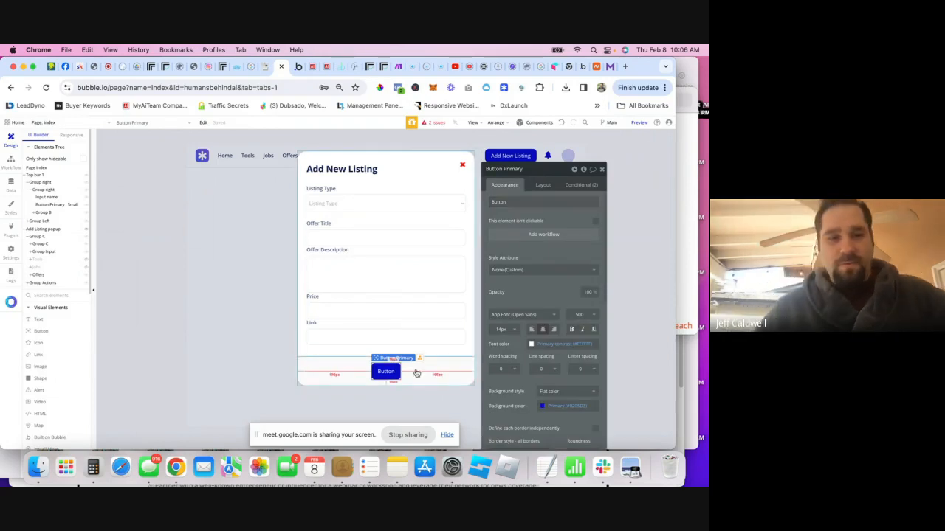
pyautogui.click(45, 283)
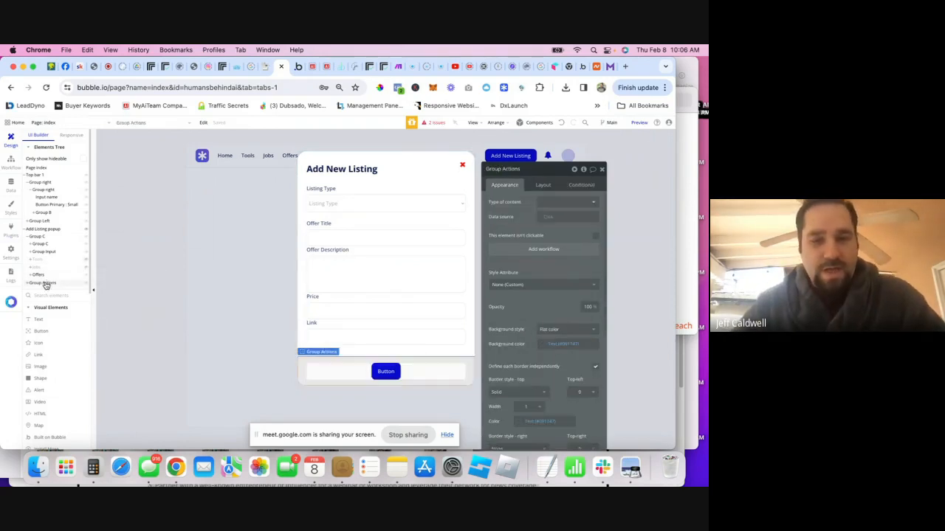
pyautogui.click(602, 170)
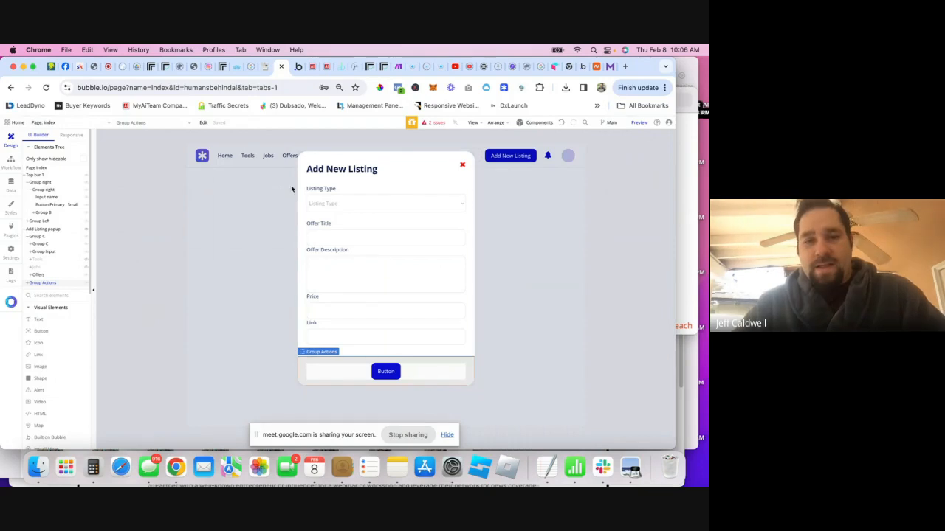
pyautogui.click(41, 238)
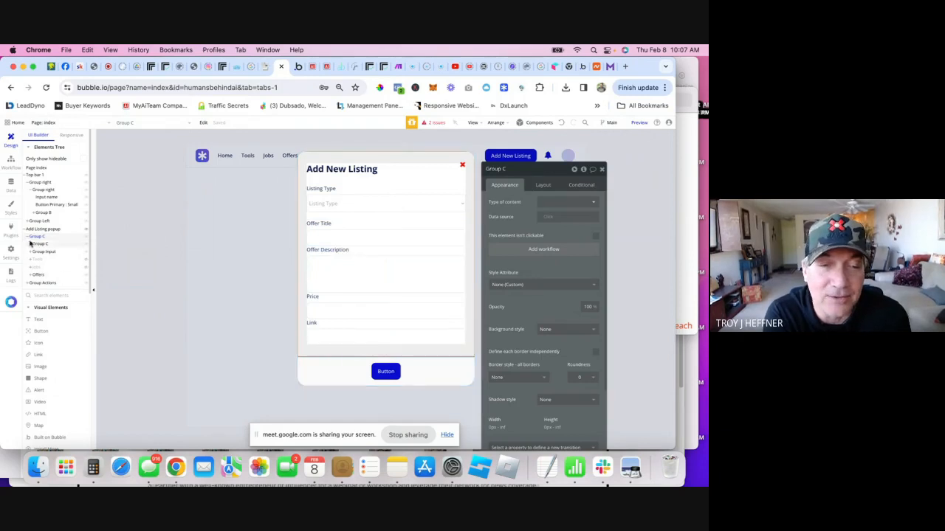
# - Collapse and reselect Group C in the Elements Tree, then switch to the version-test preview
pyautogui.moveTo(29, 239)
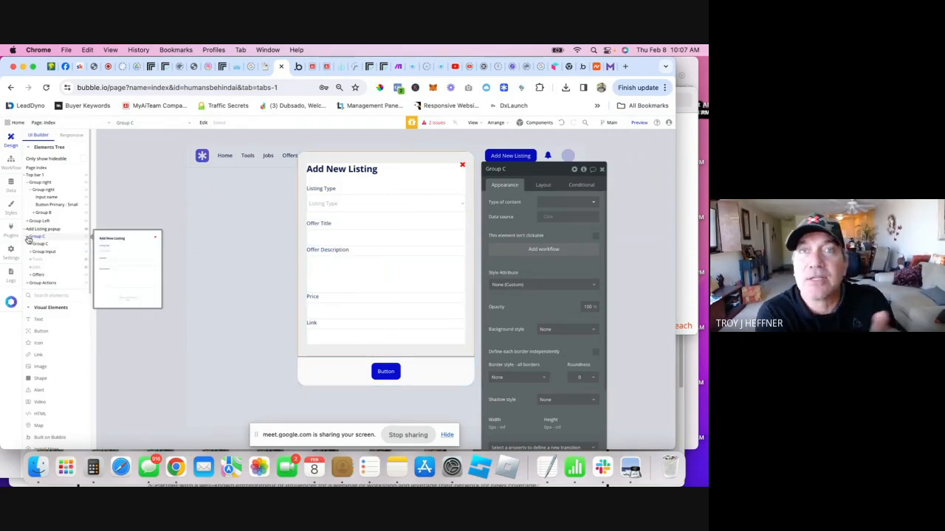
pyautogui.click(30, 240)
pyautogui.click(36, 239)
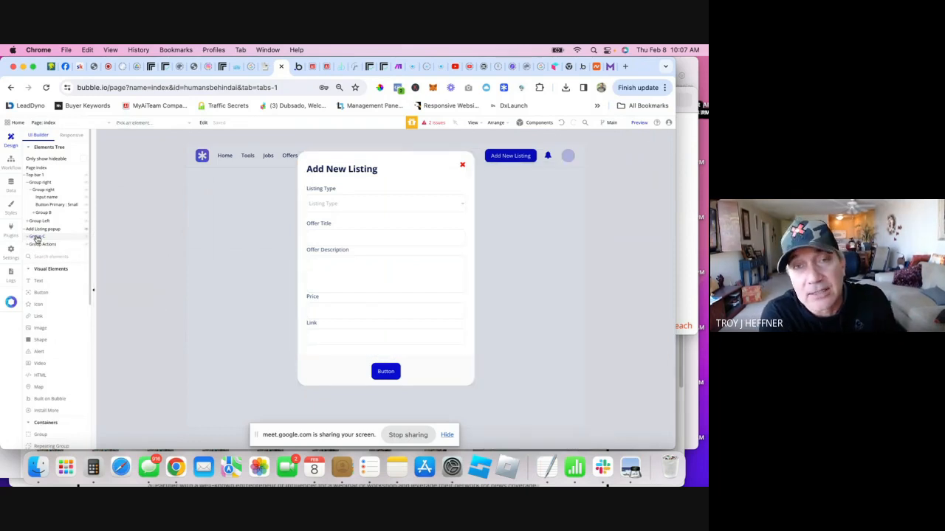
pyautogui.click(36, 239)
pyautogui.click(37, 241)
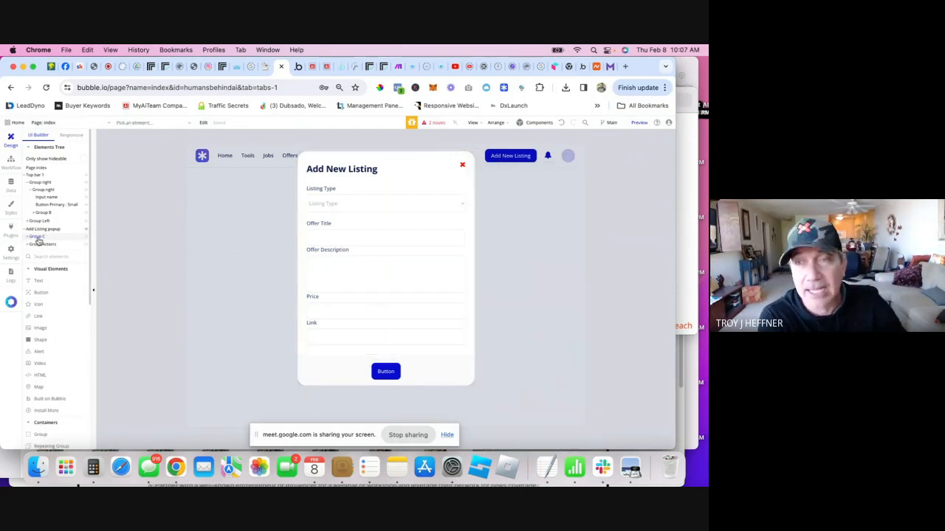
pyautogui.click(38, 241)
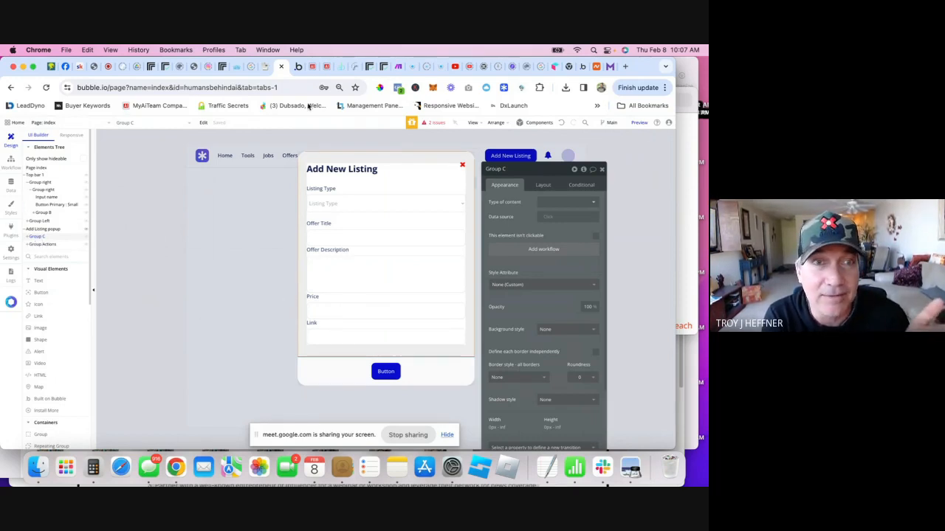
pyautogui.click(297, 68)
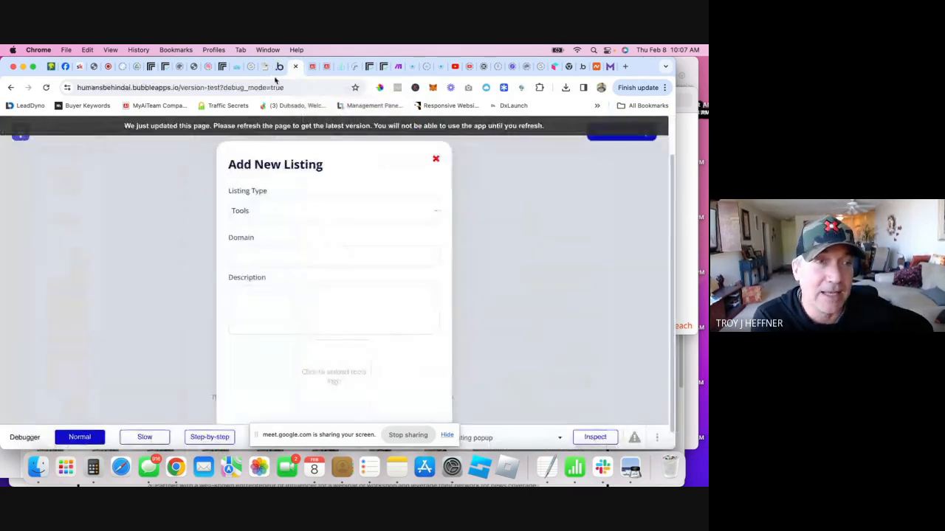
# - Reload the test app, check the Add New Listing popup, visit the Meet call, then select Group C in the editor
pyautogui.click(47, 89)
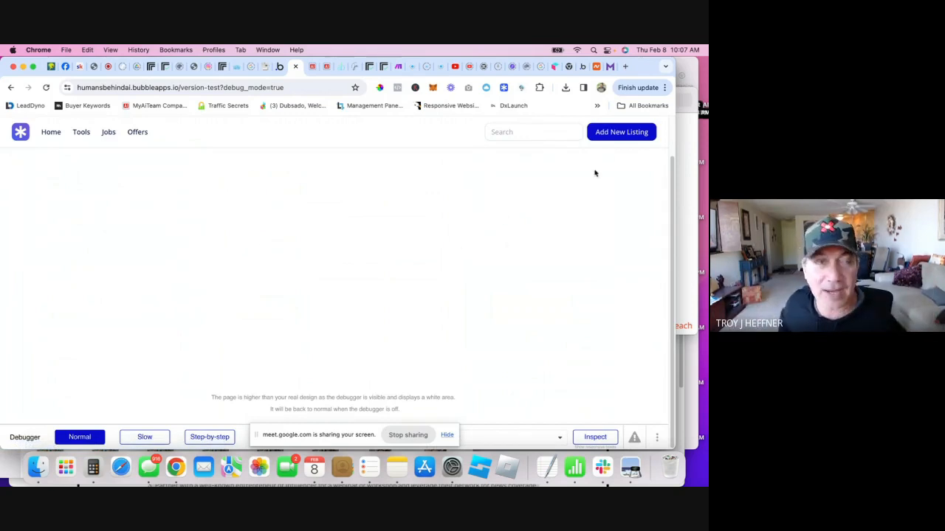
pyautogui.click(614, 137)
pyautogui.click(552, 232)
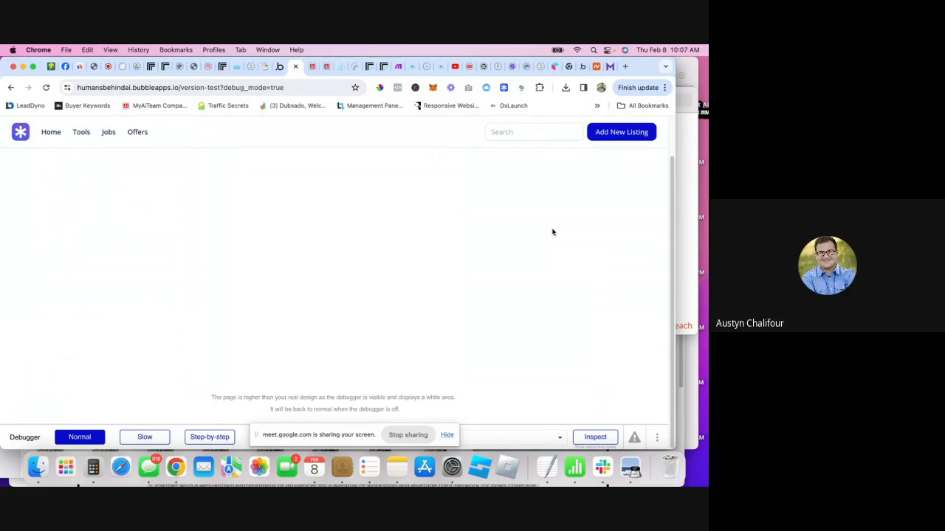
pyautogui.click(94, 66)
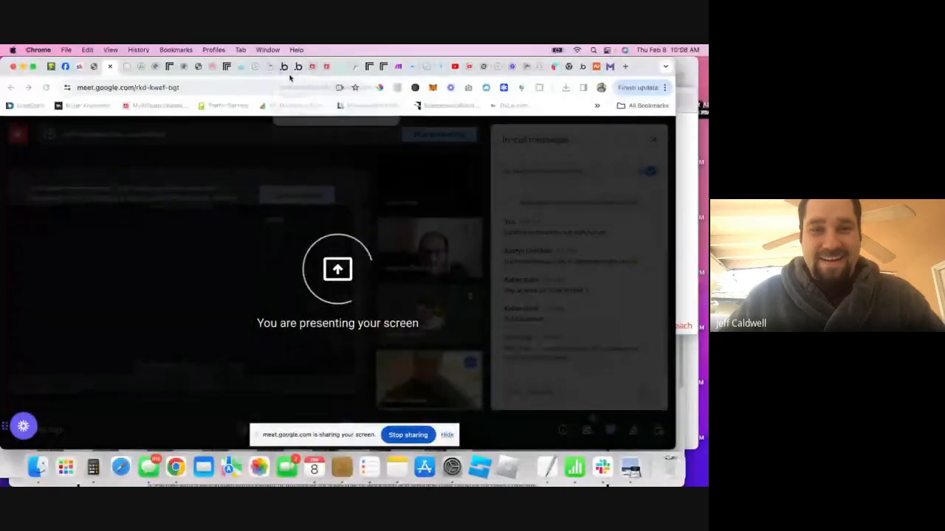
pyautogui.click(290, 70)
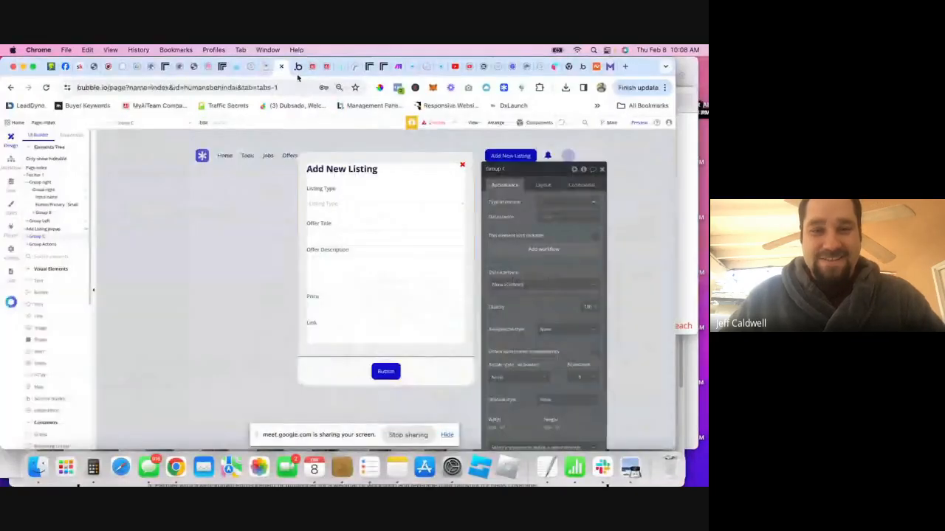
pyautogui.click(42, 238)
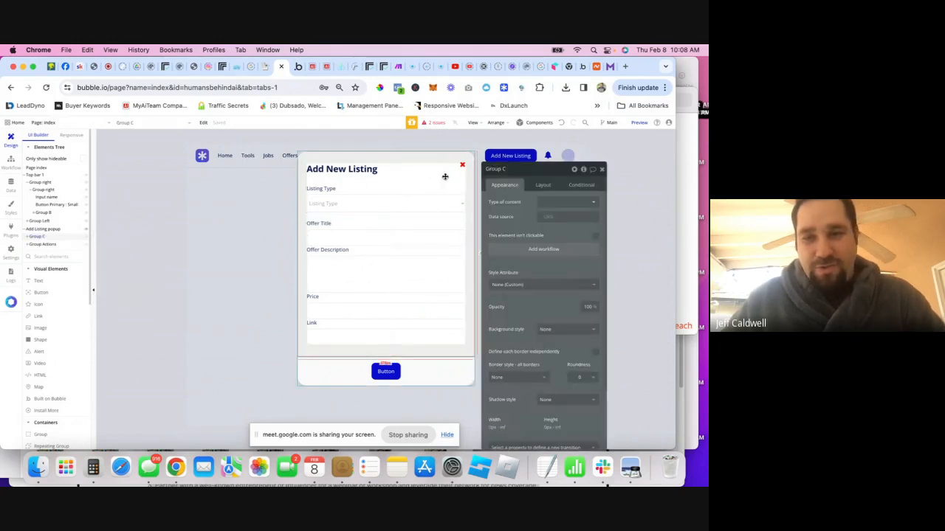
# - Rename Group C to 'New Listing'
pyautogui.click(495, 169)
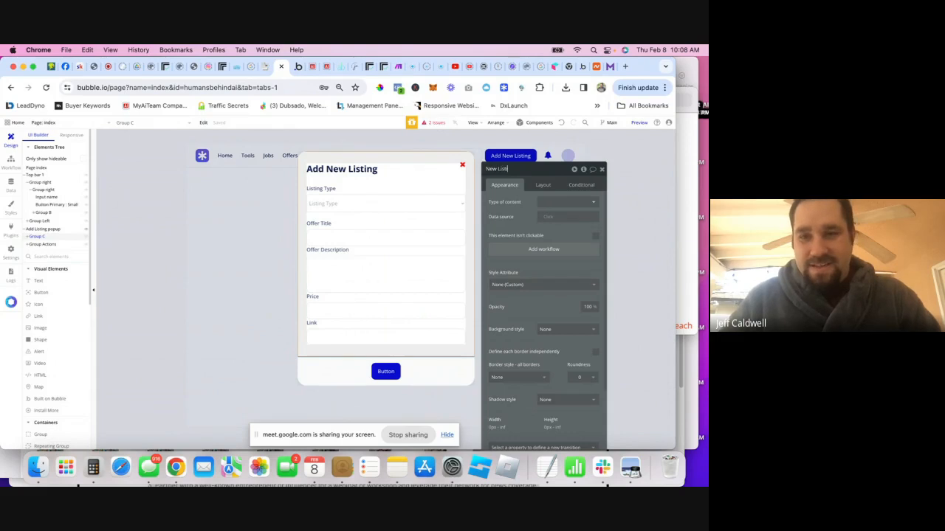
pyautogui.write('New Listing')
pyautogui.press('Return')
# - Add a condition 'Current User is logged out' that controls New Listing's visibility
pyautogui.click(575, 186)
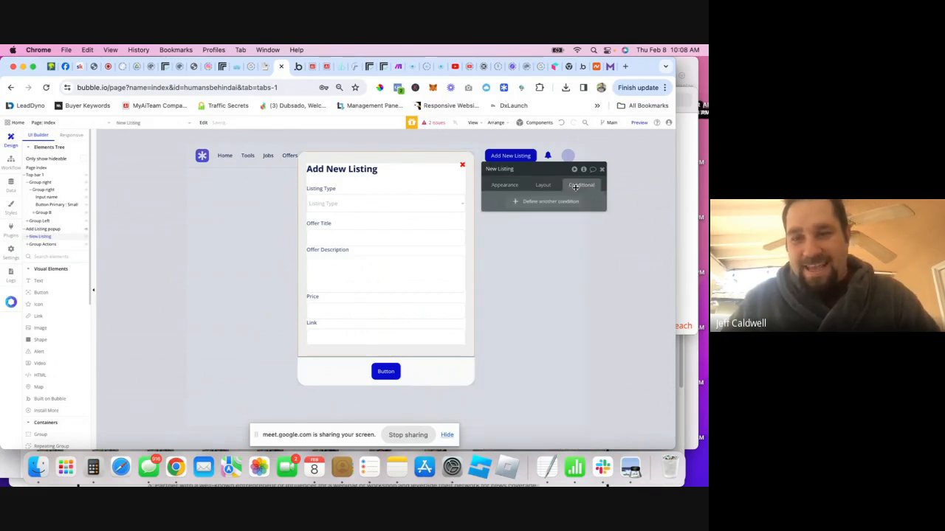
pyautogui.click(525, 202)
pyautogui.click(514, 205)
pyautogui.click(536, 244)
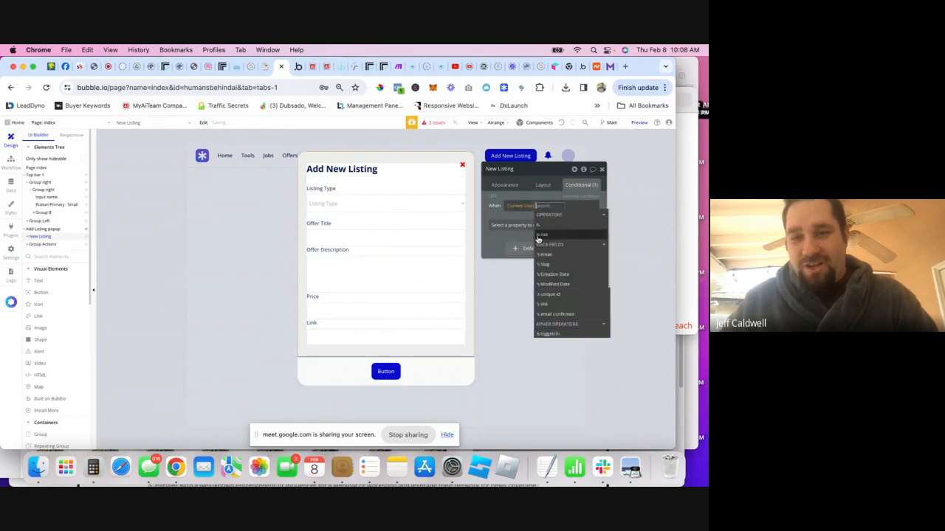
pyautogui.scroll(-5, 539, 239)
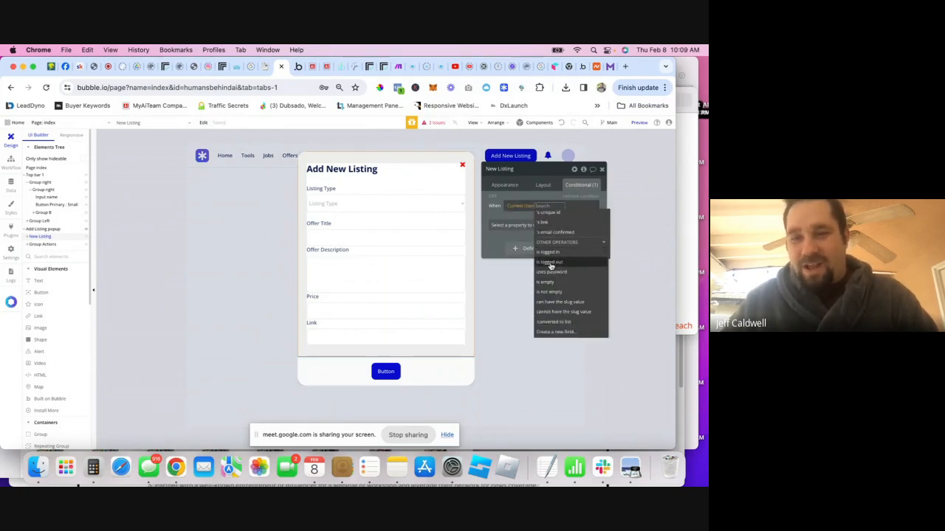
pyautogui.click(550, 263)
pyautogui.click(553, 209)
pyautogui.click(581, 201)
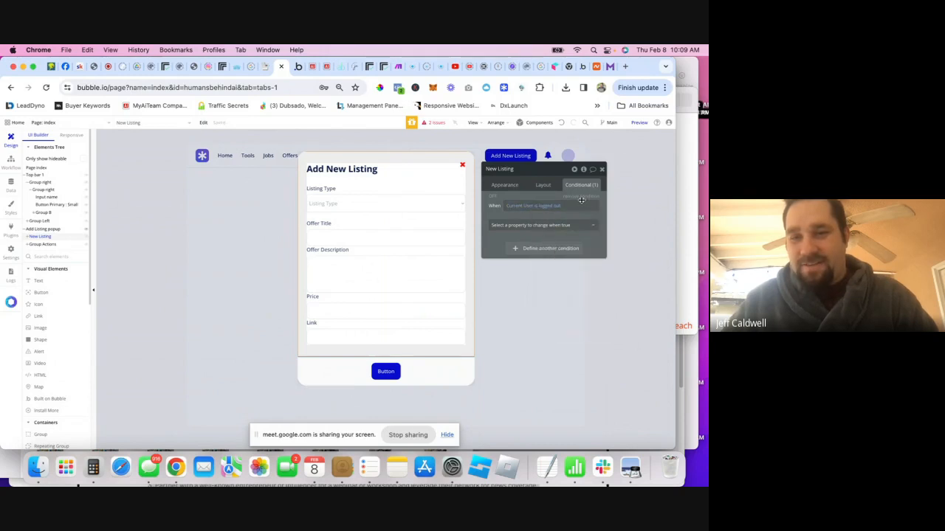
pyautogui.click(568, 225)
pyautogui.click(527, 251)
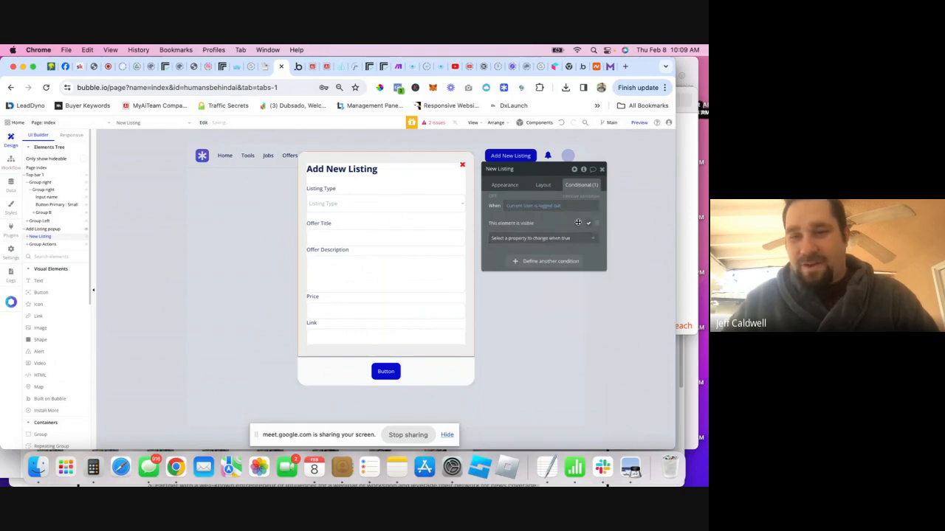
# - Tick 'Collapse when hidden' in New Listing's Layout settings and close the editor
pyautogui.click(543, 185)
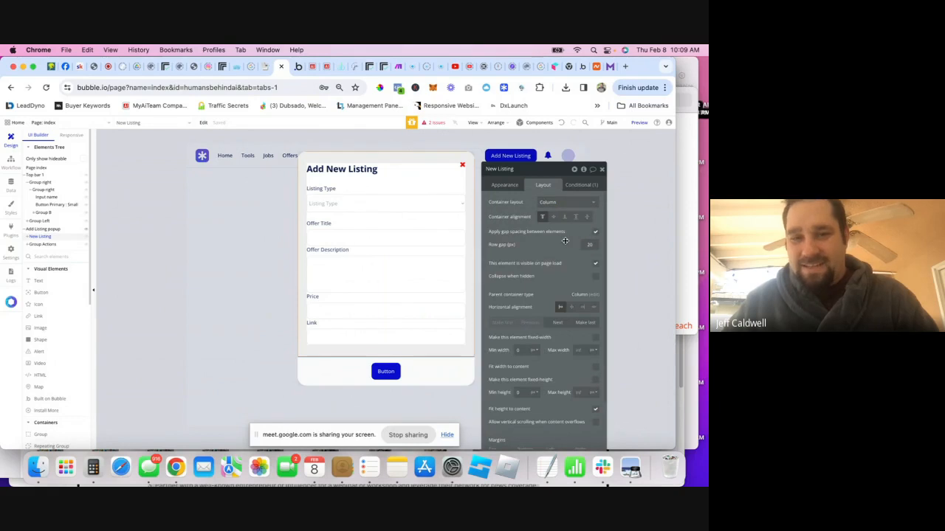
pyautogui.click(595, 275)
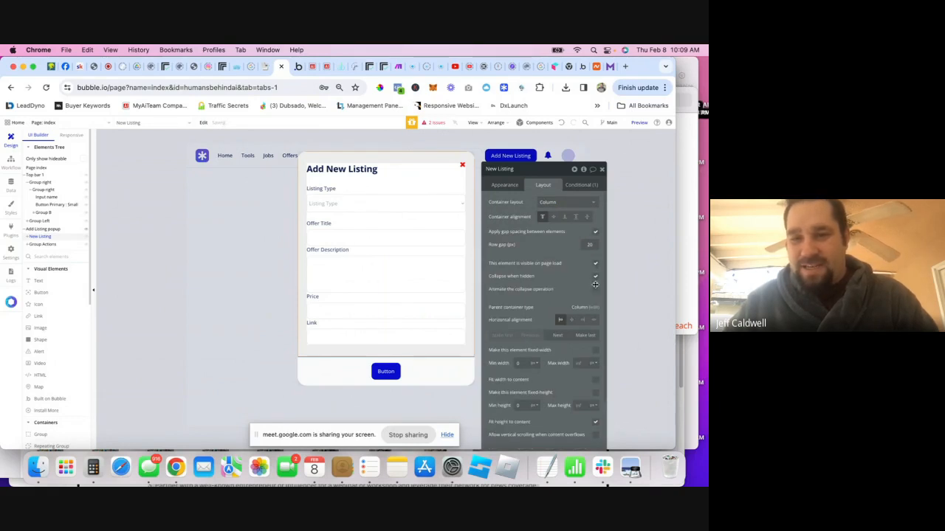
pyautogui.click(602, 171)
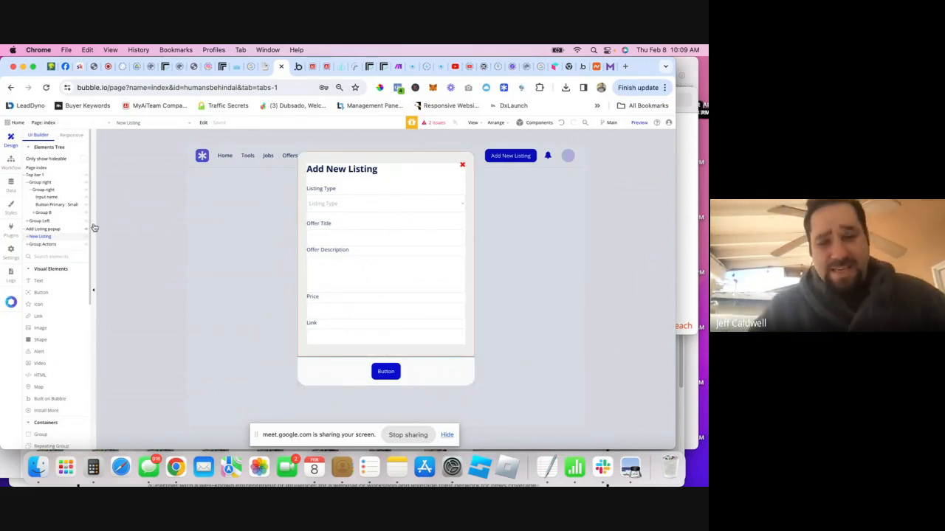
# - Open the component template library and browse Menus to the Auth sign-up and log-in templates
pyautogui.rightClick(38, 238)
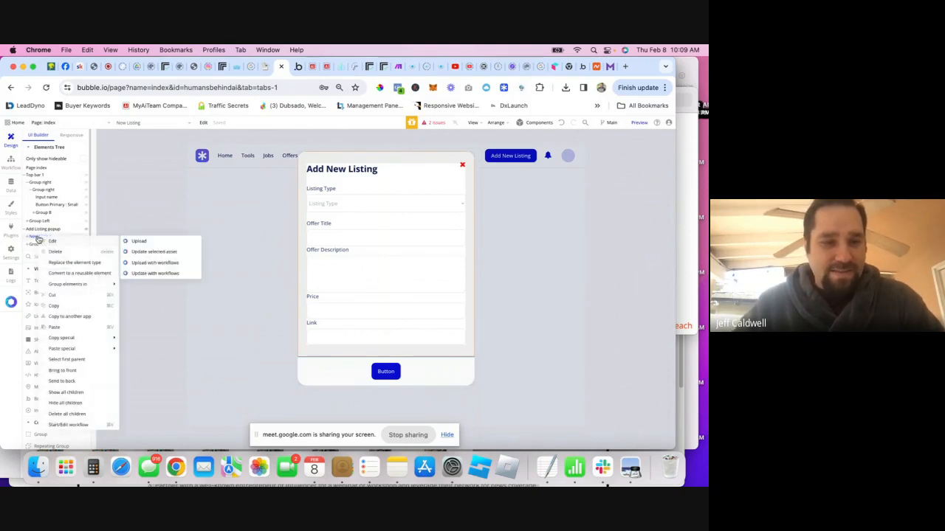
pyautogui.click(504, 88)
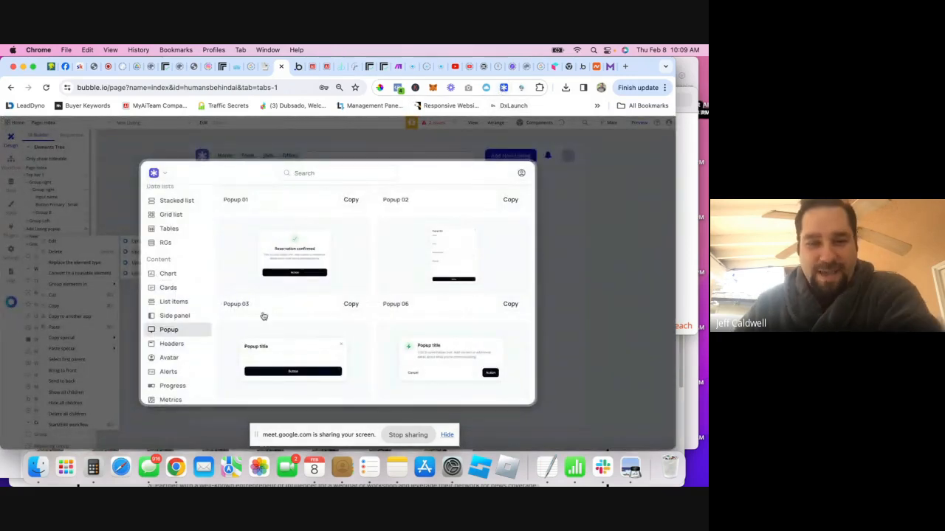
pyautogui.scroll(-5, 177, 306)
pyautogui.scroll(-4, 181, 316)
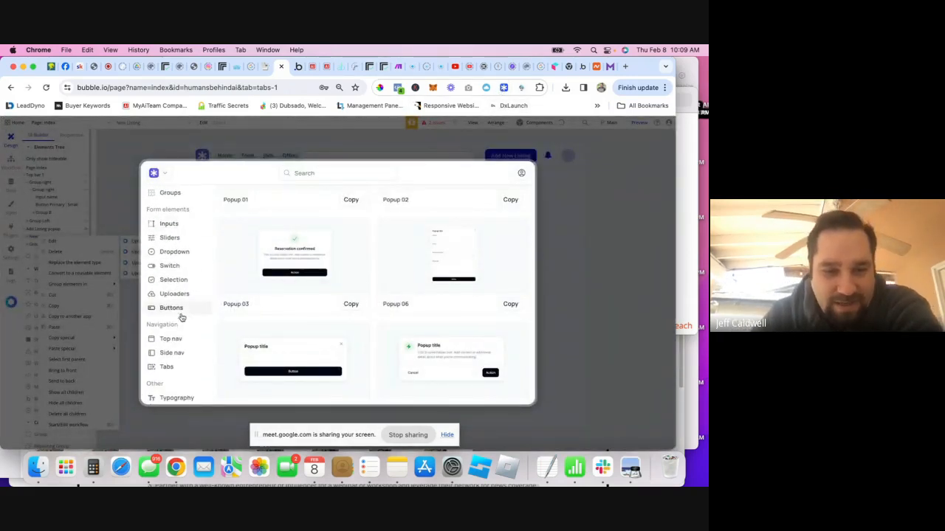
pyautogui.scroll(3, 181, 310)
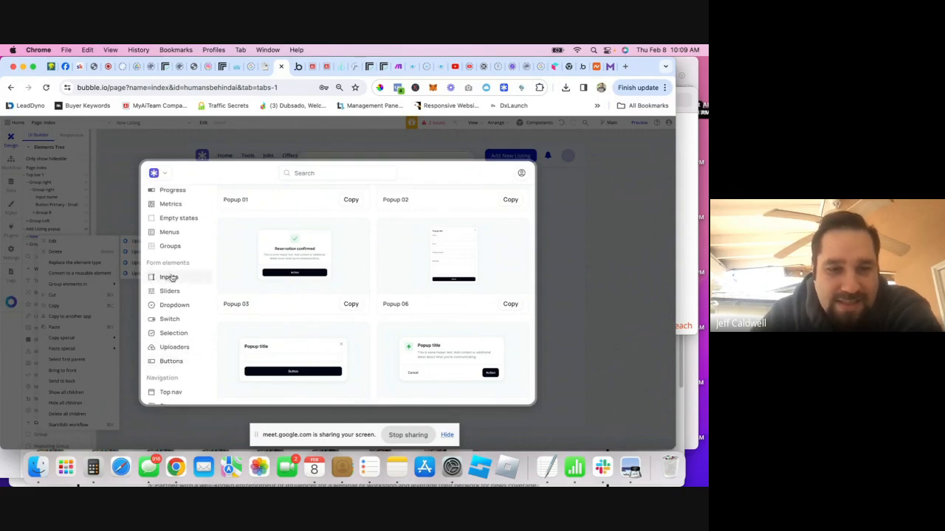
pyautogui.click(166, 231)
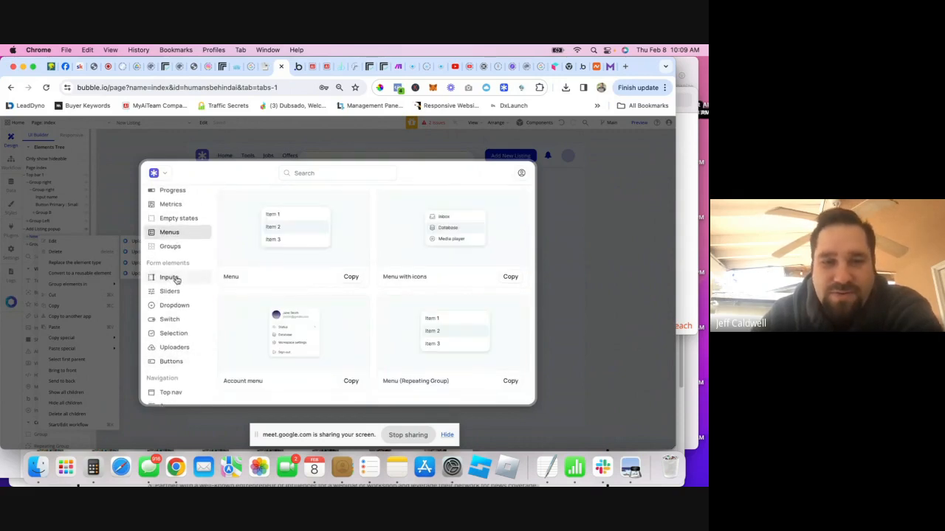
pyautogui.scroll(3, 176, 265)
pyautogui.scroll(5, 171, 255)
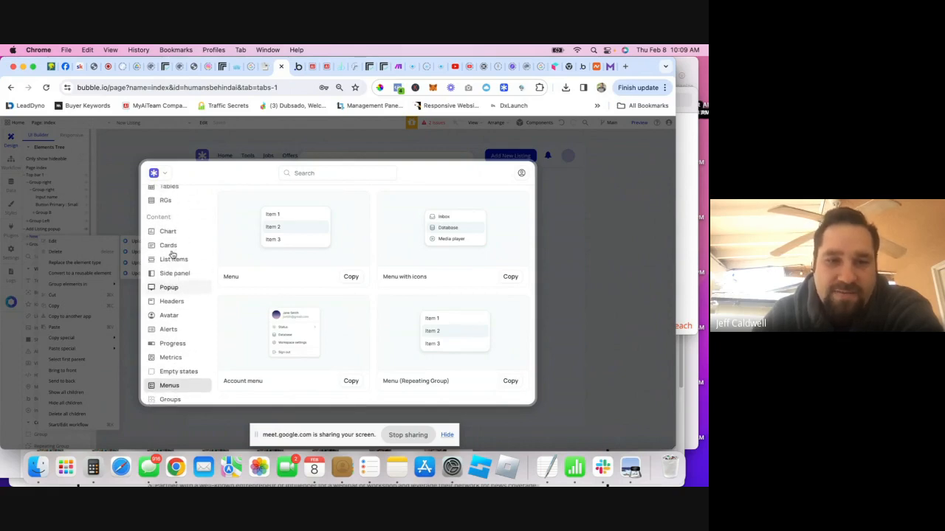
pyautogui.click(168, 251)
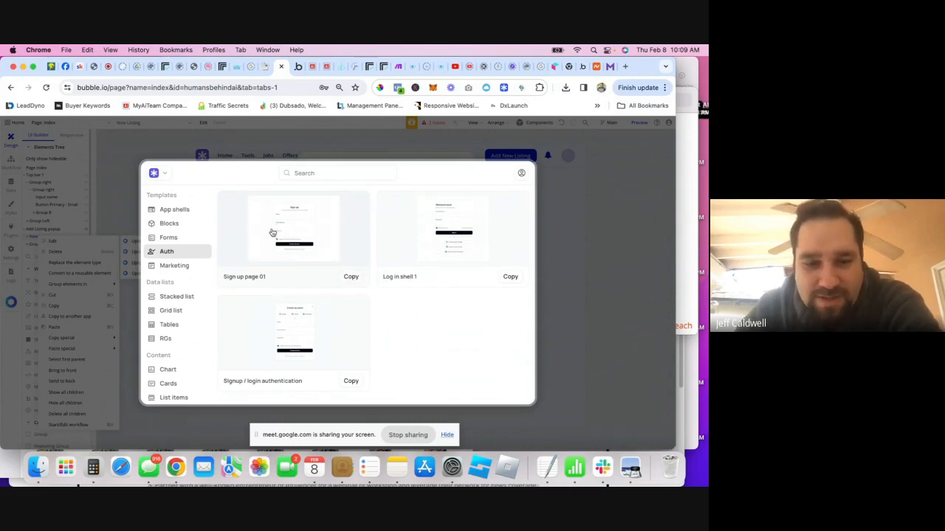
# - Paste the copied sign-up template as a new page named signup_shell_1
pyautogui.click(578, 277)
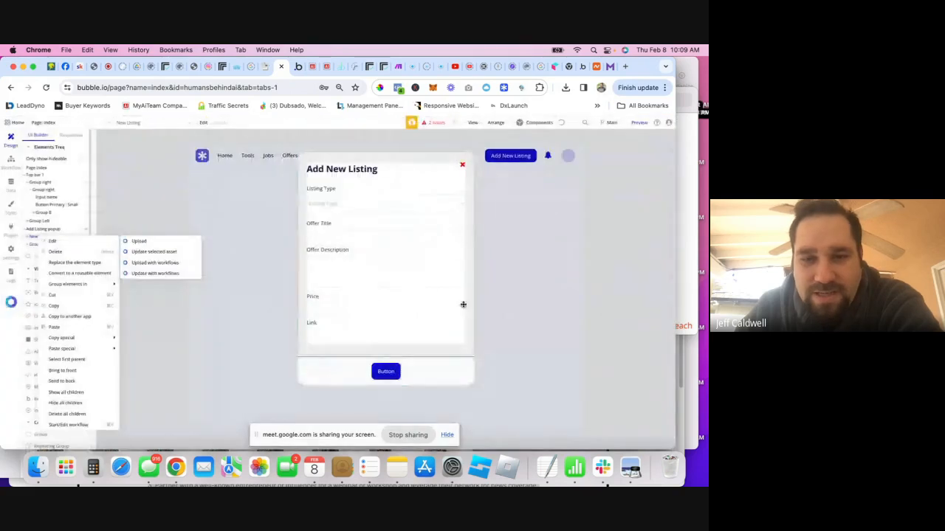
pyautogui.click(221, 248)
pyautogui.rightClick(257, 220)
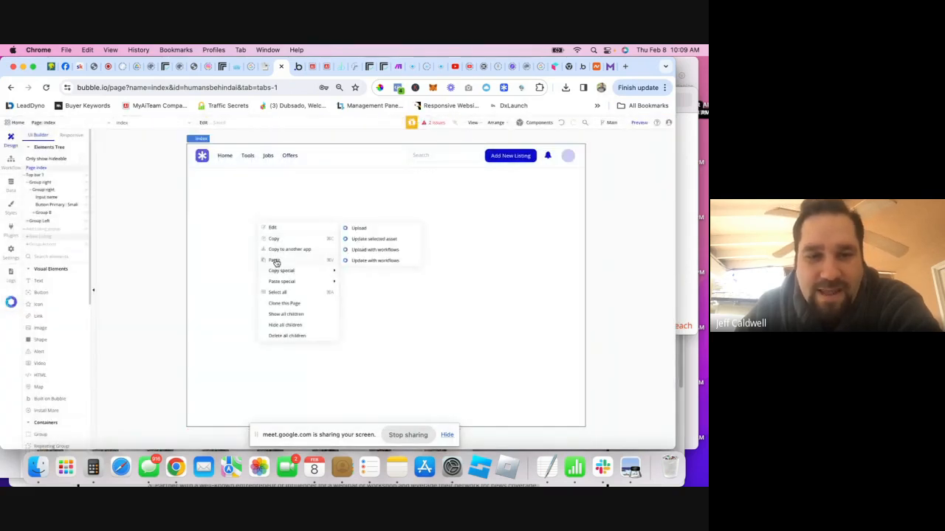
pyautogui.click(275, 262)
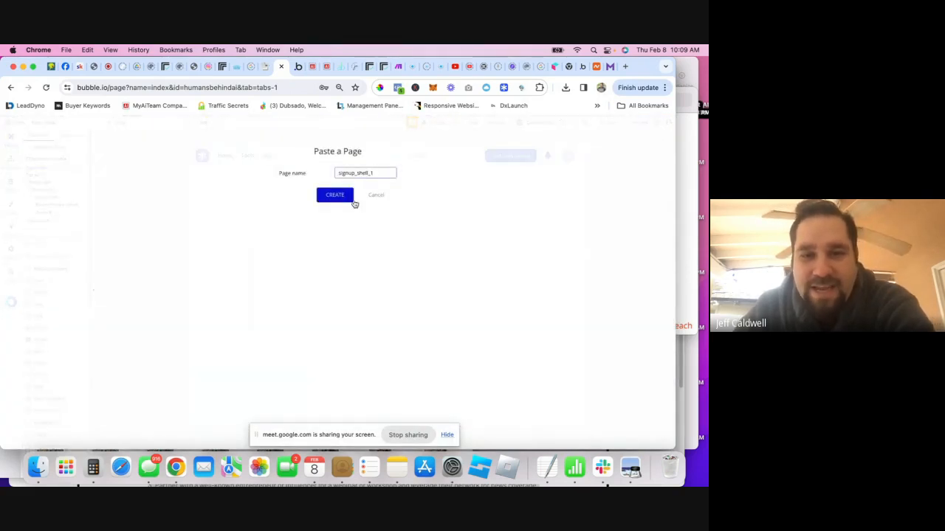
pyautogui.click(345, 198)
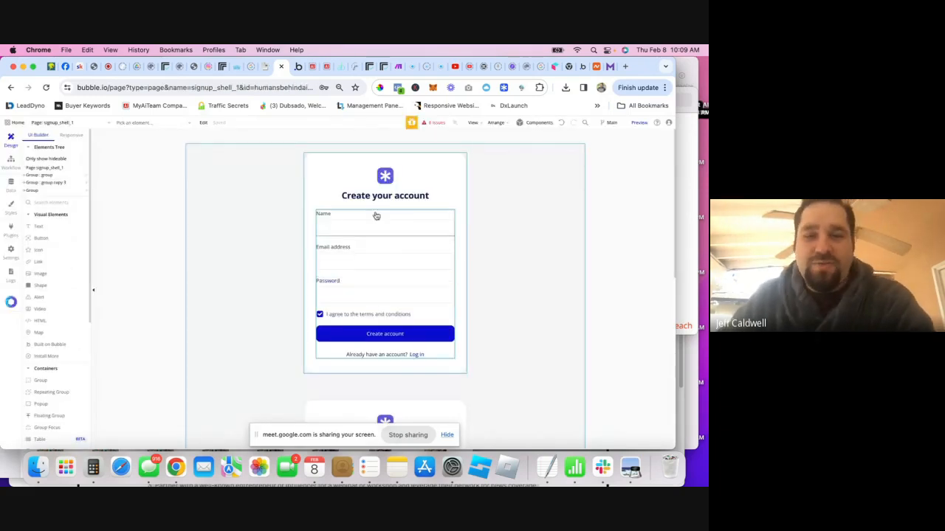
# - Copy the Create your account form group from signup_shell_1
pyautogui.click(338, 163)
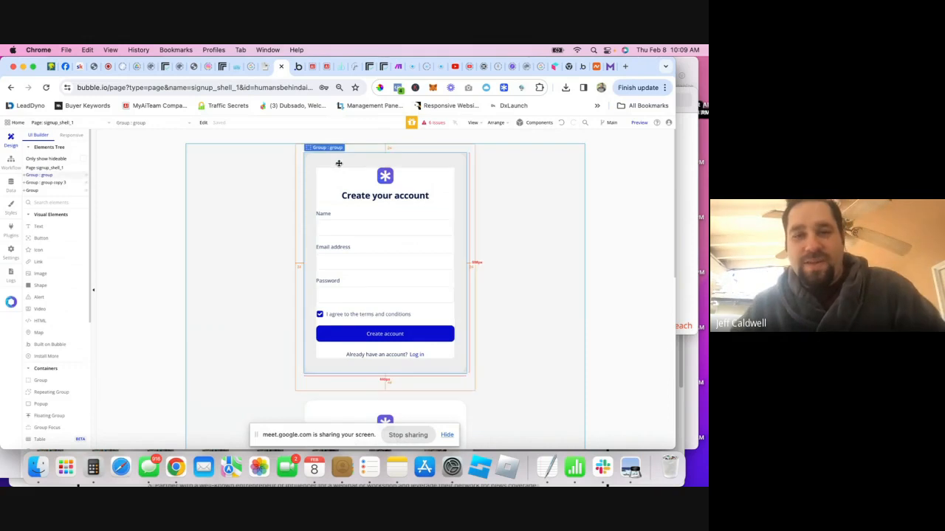
pyautogui.rightClick(339, 164)
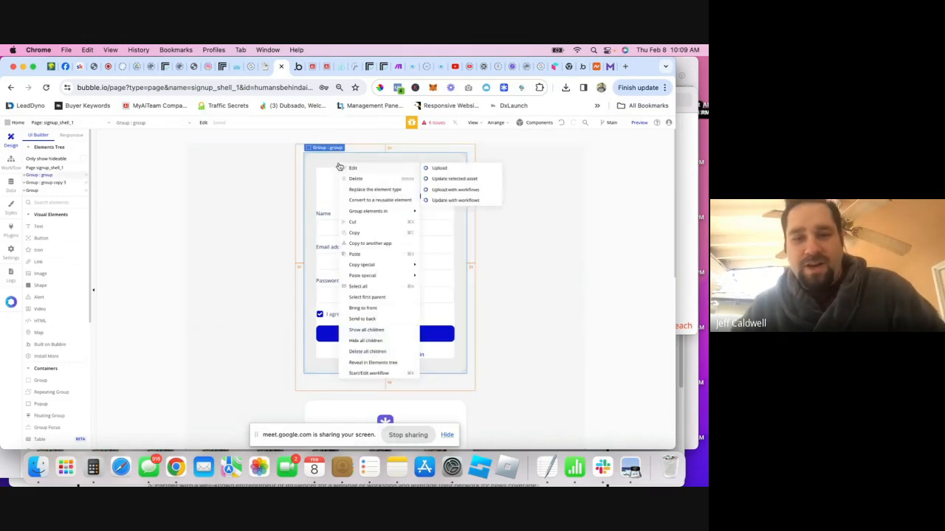
pyautogui.click(354, 234)
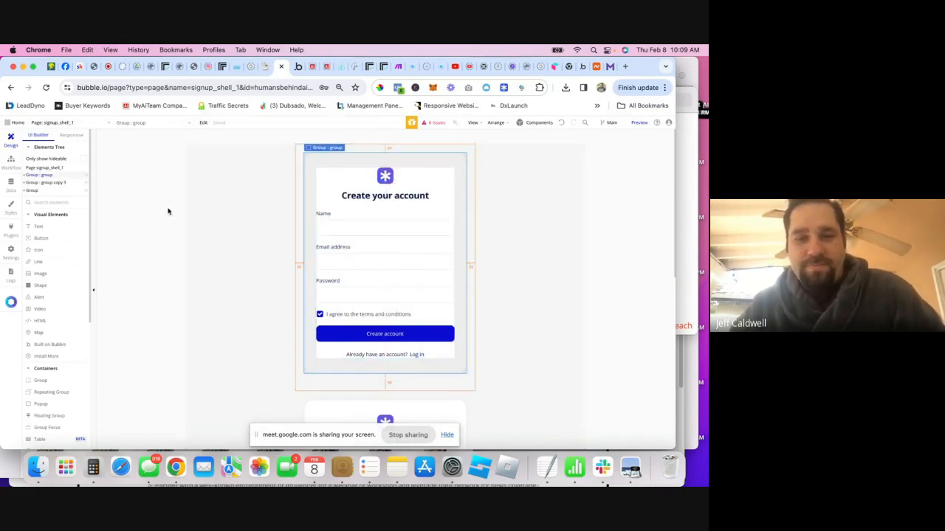
pyautogui.click(67, 122)
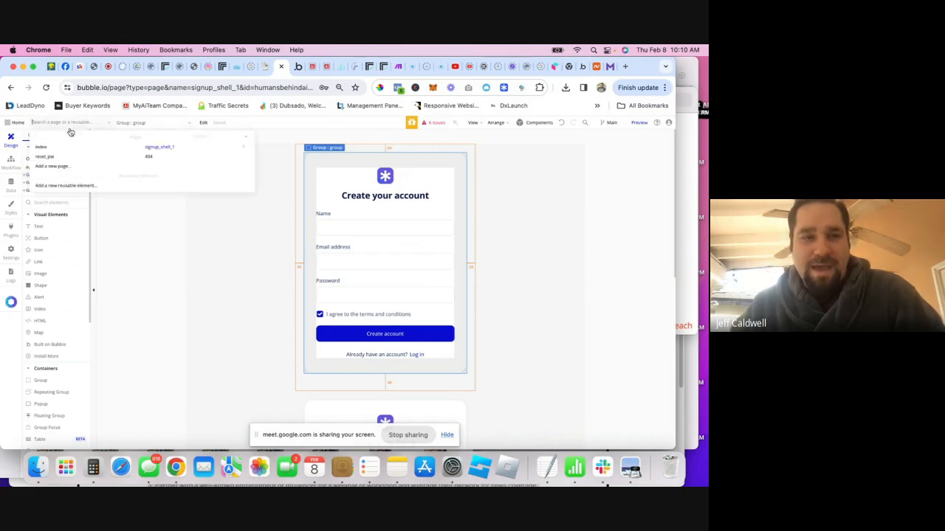
# - Paste the sign-up form into the index page's Add Listing popup and reorder it among the popup's elements
pyautogui.click(57, 150)
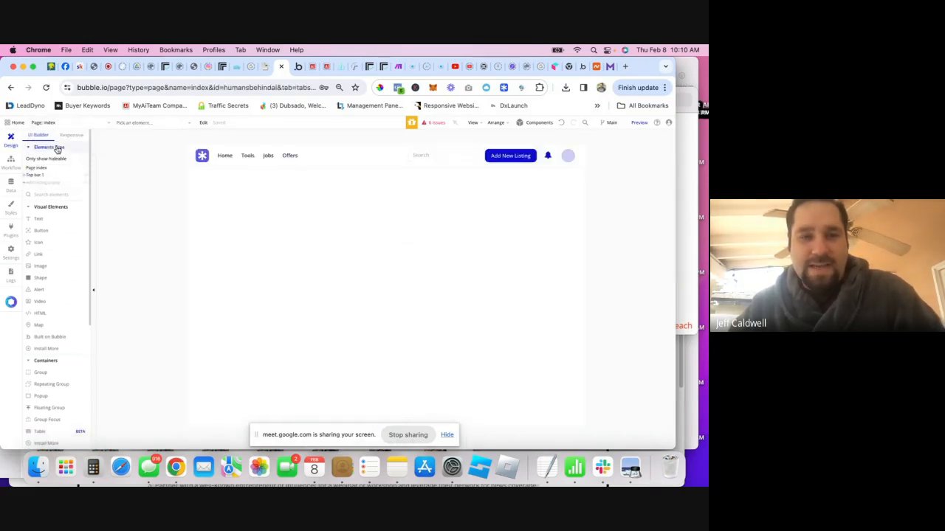
pyautogui.click(39, 184)
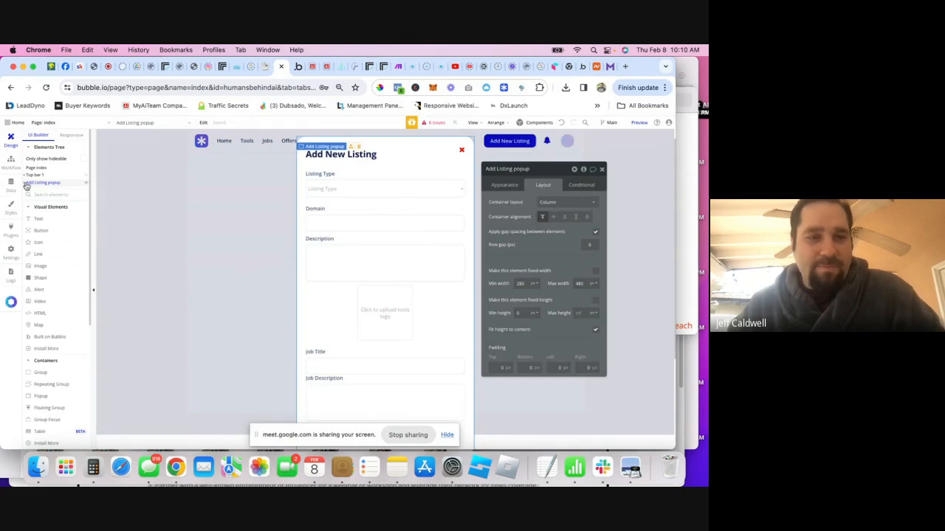
pyautogui.click(23, 184)
pyautogui.rightClick(46, 184)
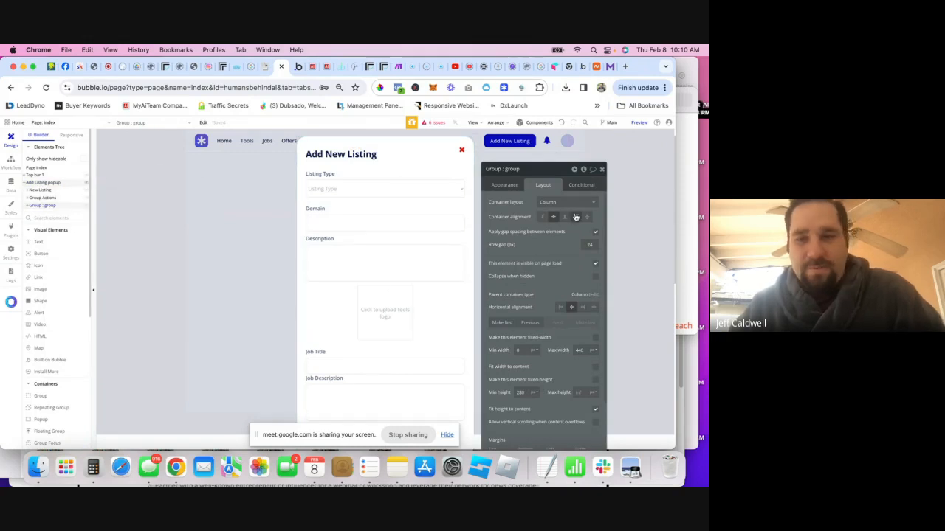
pyautogui.click(530, 324)
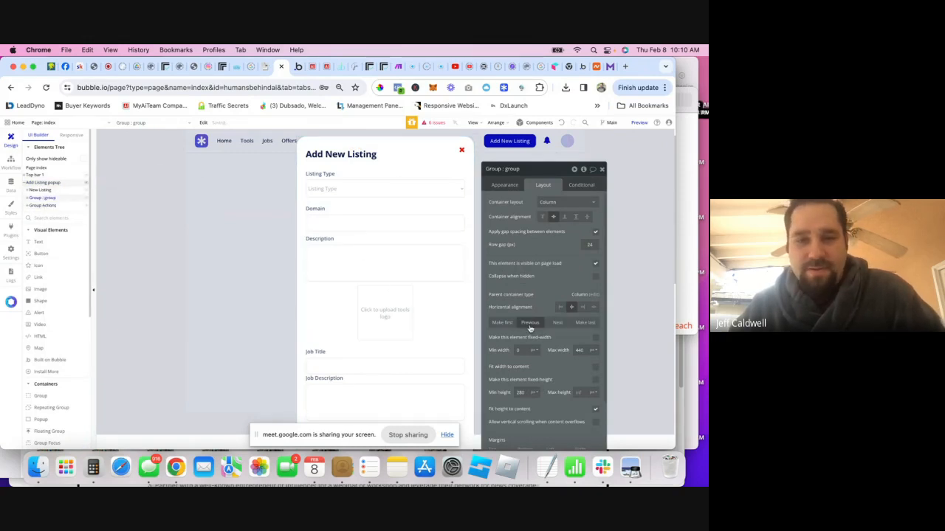
pyautogui.click(529, 324)
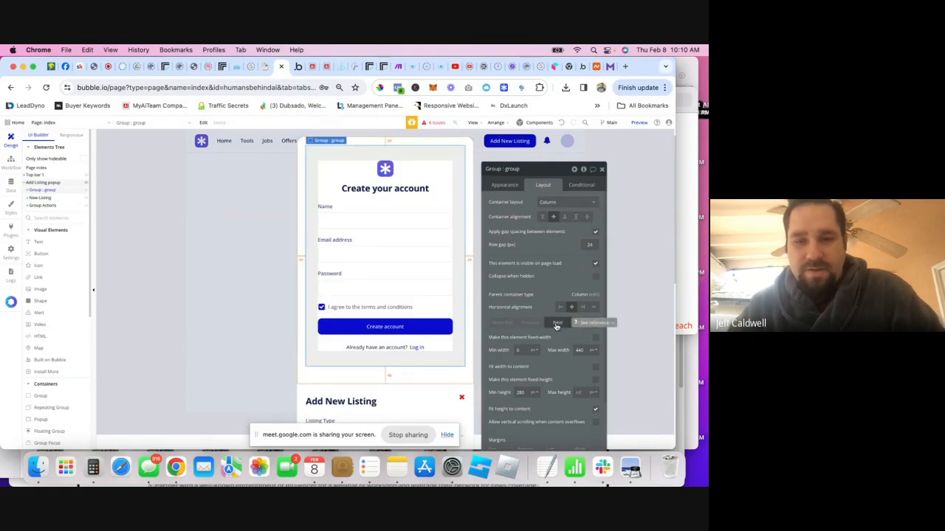
pyautogui.click(558, 323)
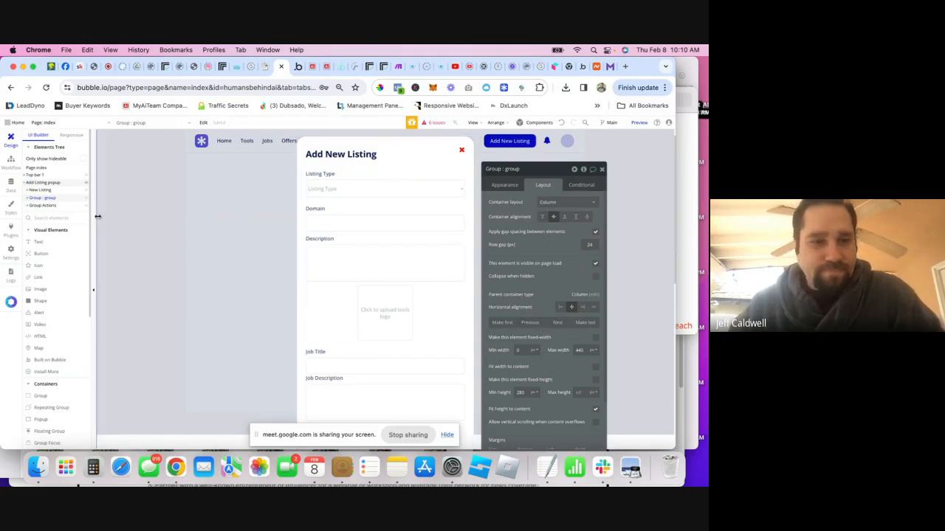
# - Hide the New Listing group inside the Add Listing popup in the Elements Tree
pyautogui.click(28, 191)
pyautogui.click(41, 198)
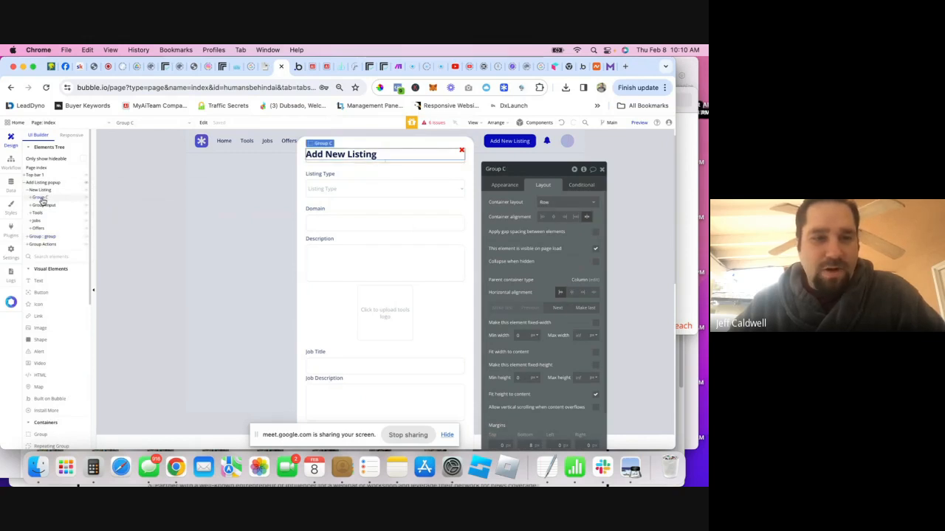
pyautogui.click(27, 190)
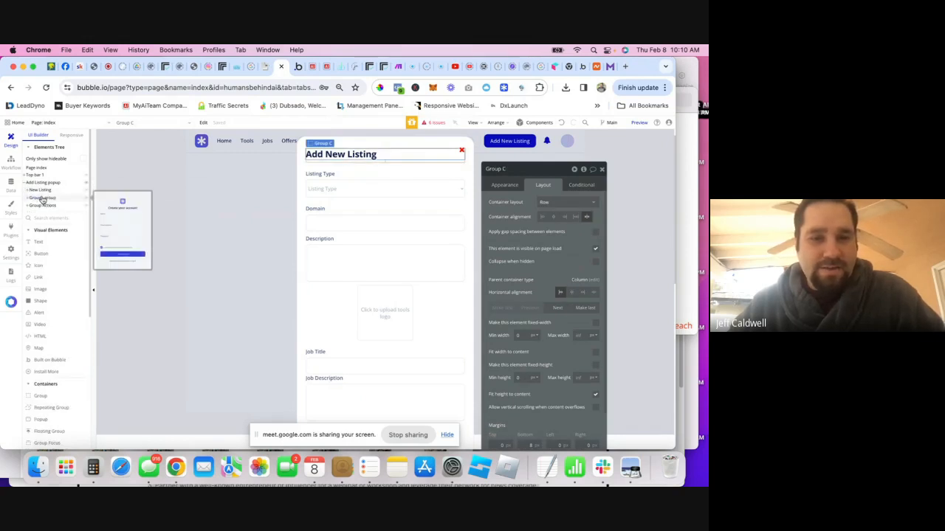
pyautogui.click(43, 199)
pyautogui.click(82, 192)
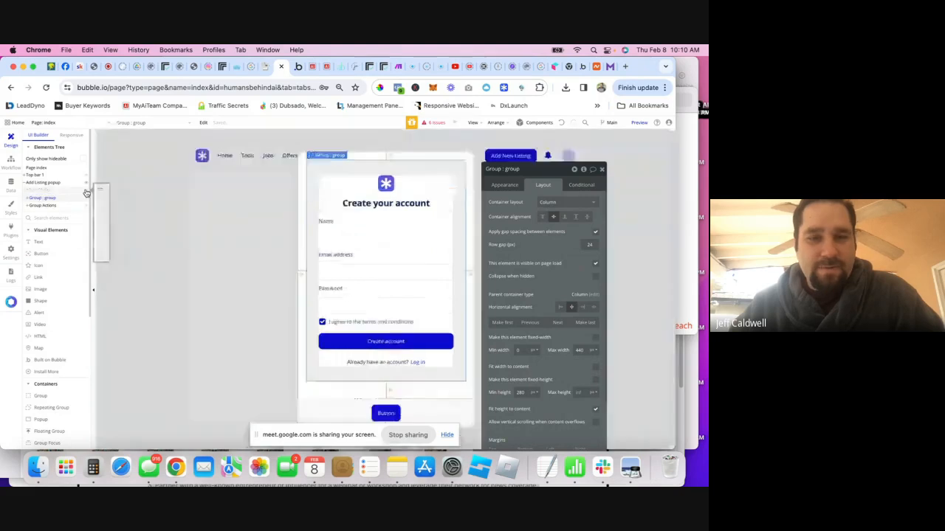
pyautogui.click(388, 185)
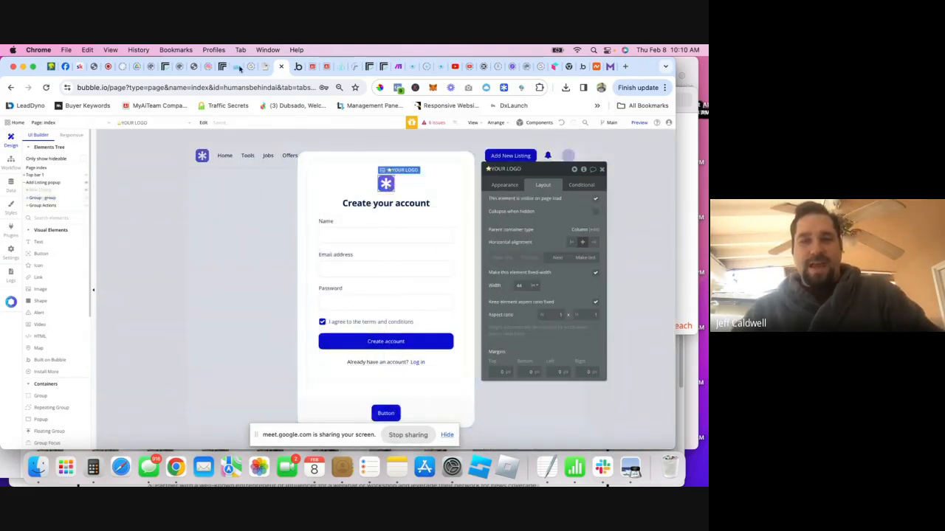
# - Open the downloaded Humans behind Ai logo PNG from Chrome's downloads, then return to the Bubble tab
pyautogui.click(311, 68)
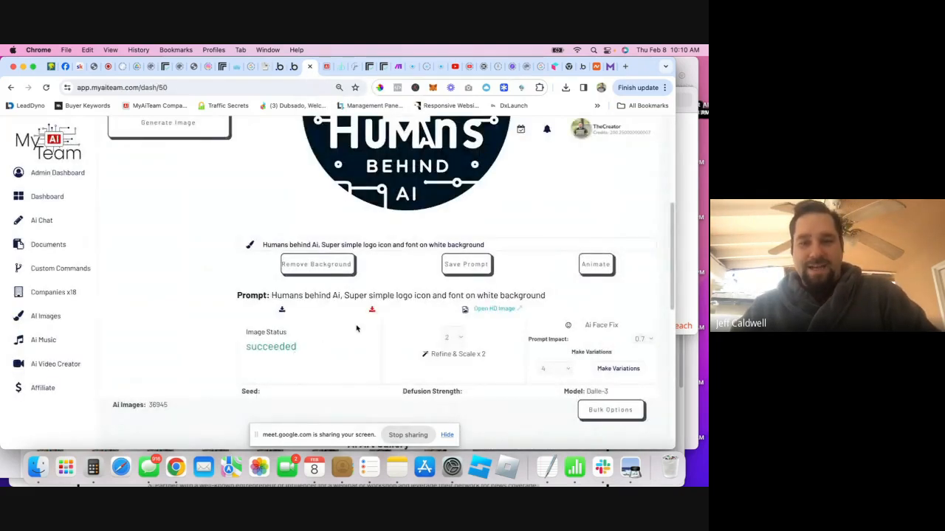
pyautogui.scroll(5, 357, 329)
pyautogui.scroll(-5, 332, 295)
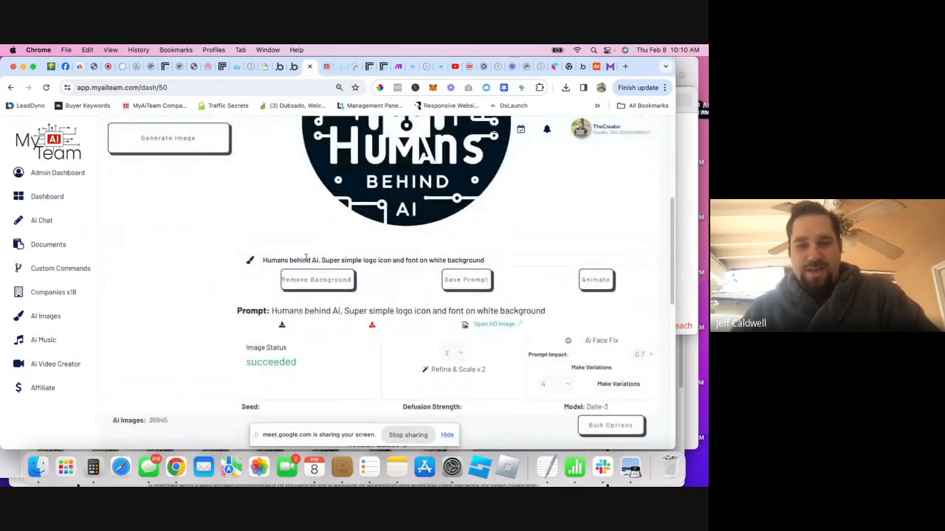
pyautogui.scroll(5, 158, 279)
pyautogui.scroll(-5, 119, 343)
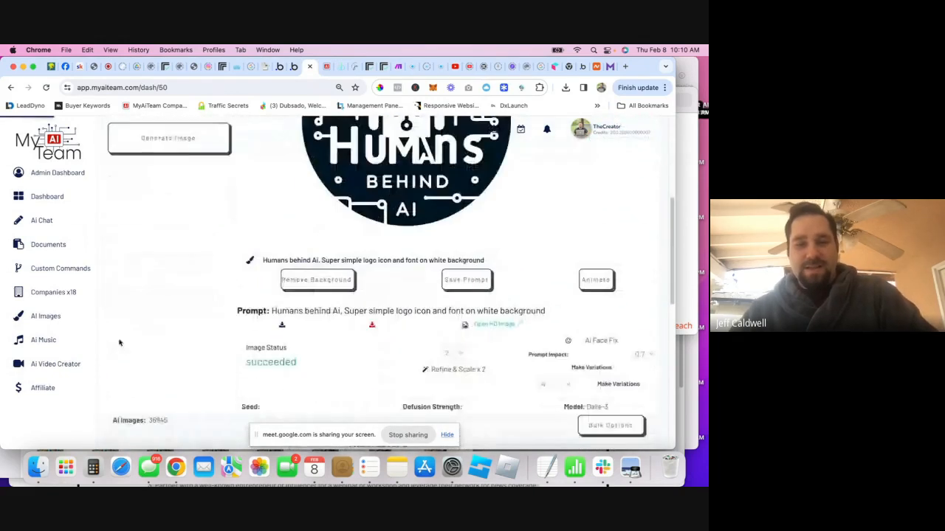
pyautogui.scroll(2, 186, 312)
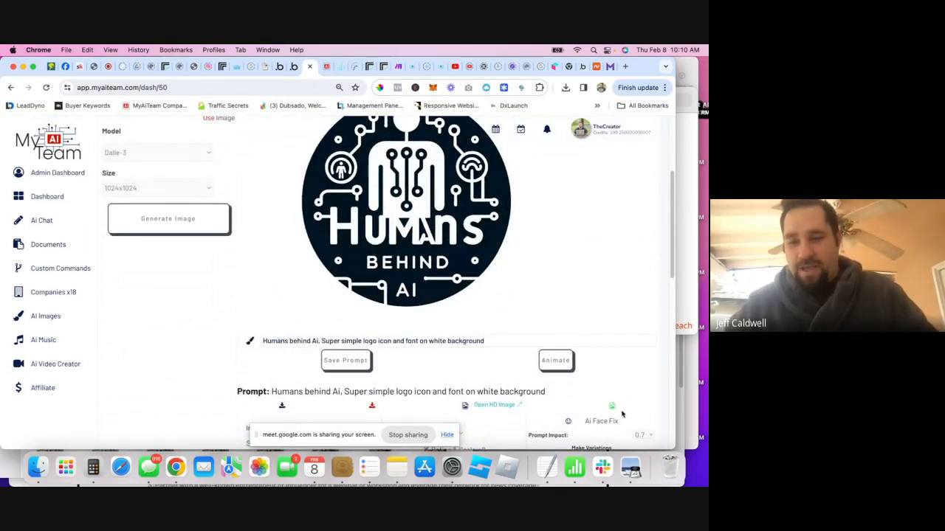
pyautogui.click(565, 88)
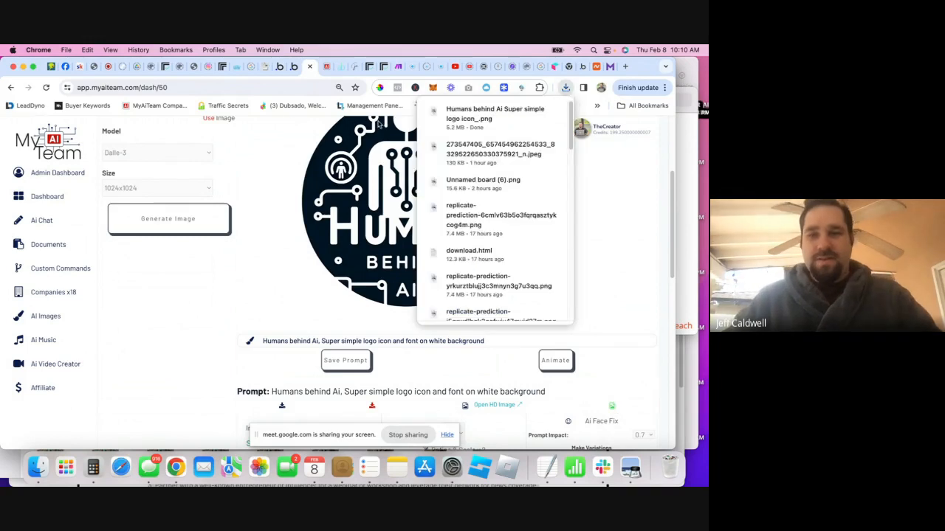
pyautogui.click(504, 131)
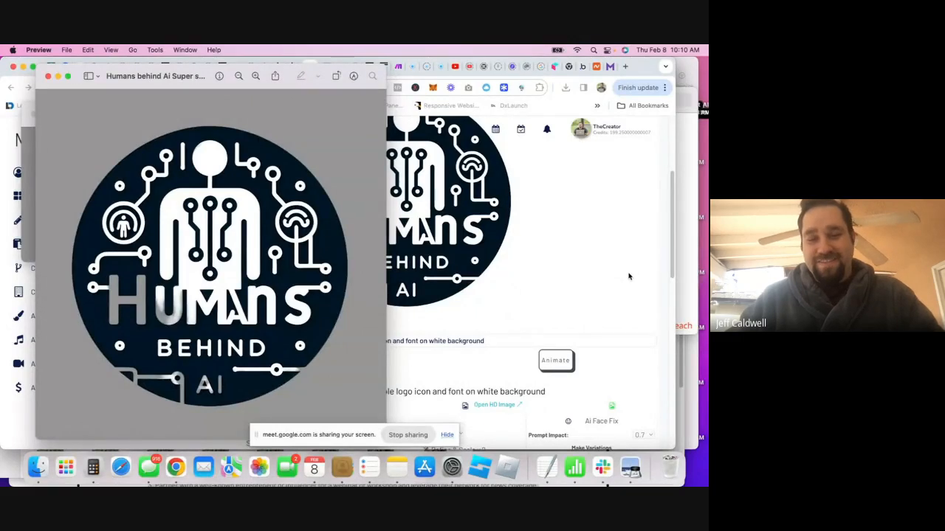
pyautogui.click(629, 276)
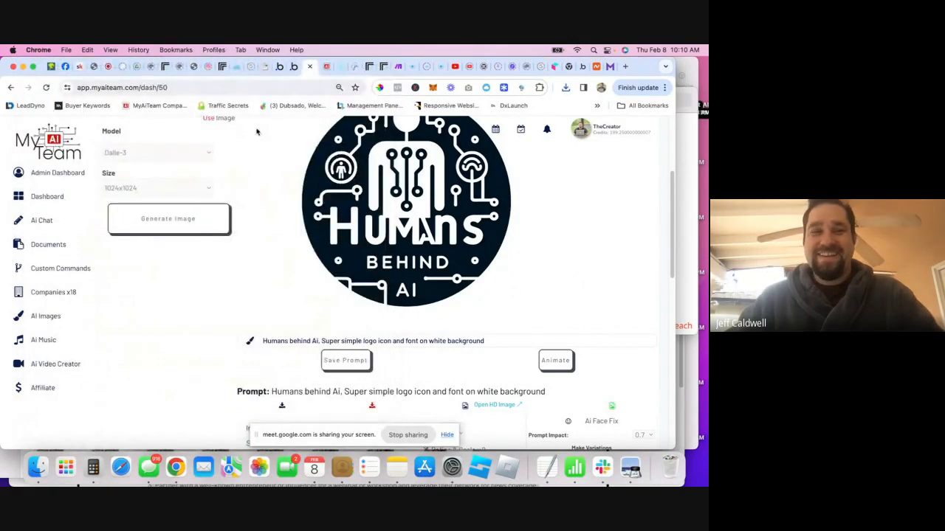
pyautogui.click(285, 66)
# - Upload the Humans behind Ai PNG as the logo's static image
pyautogui.click(267, 67)
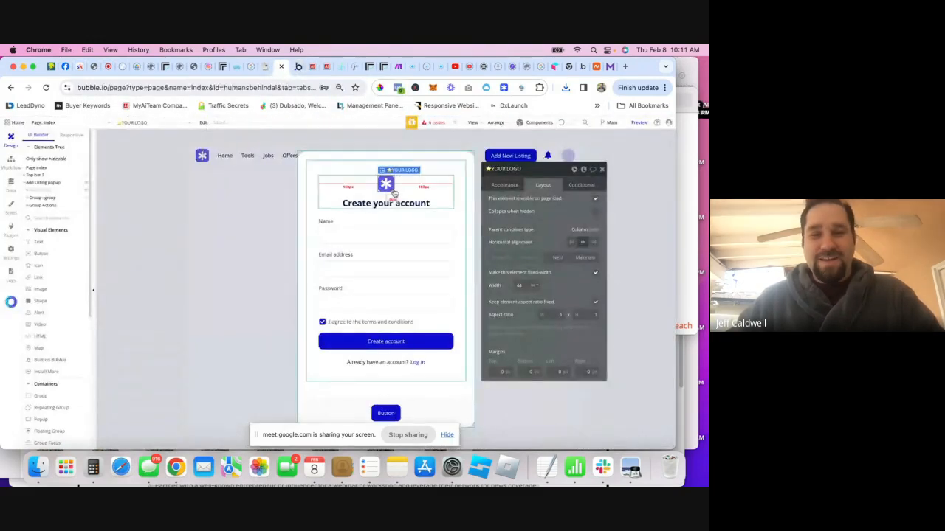
pyautogui.click(504, 185)
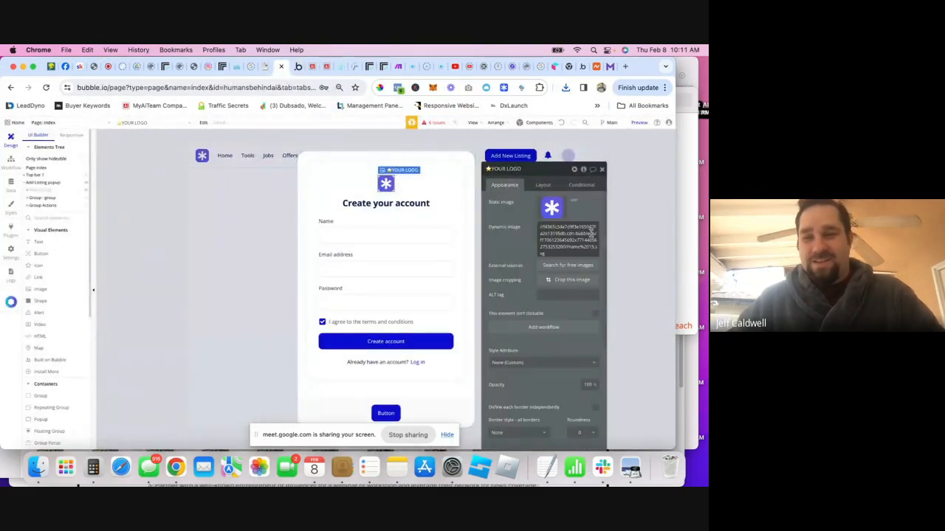
pyautogui.click(555, 212)
pyautogui.click(247, 203)
pyautogui.doubleClick(247, 203)
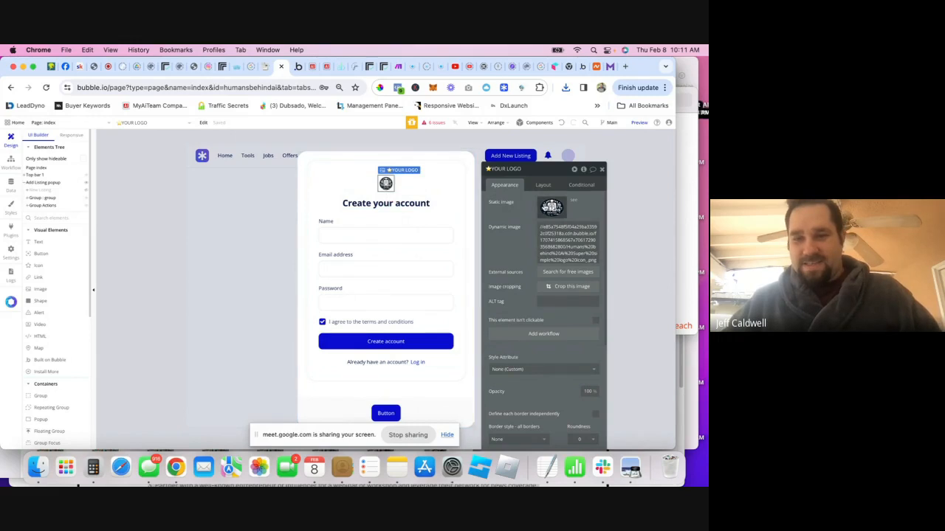
# - Set the logo's width to 55 in its Layout settings
pyautogui.click(543, 185)
pyautogui.moveTo(523, 286); pyautogui.dragTo(510, 285)
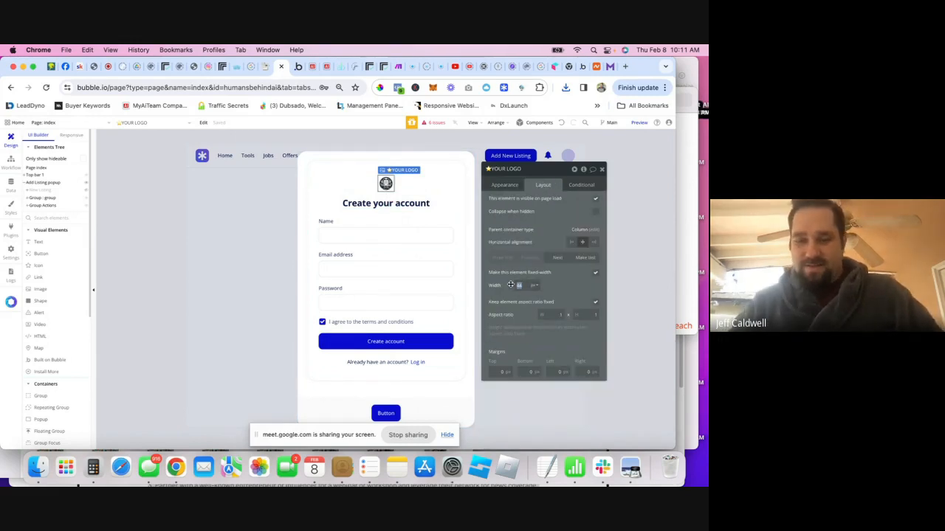
pyautogui.write('55')
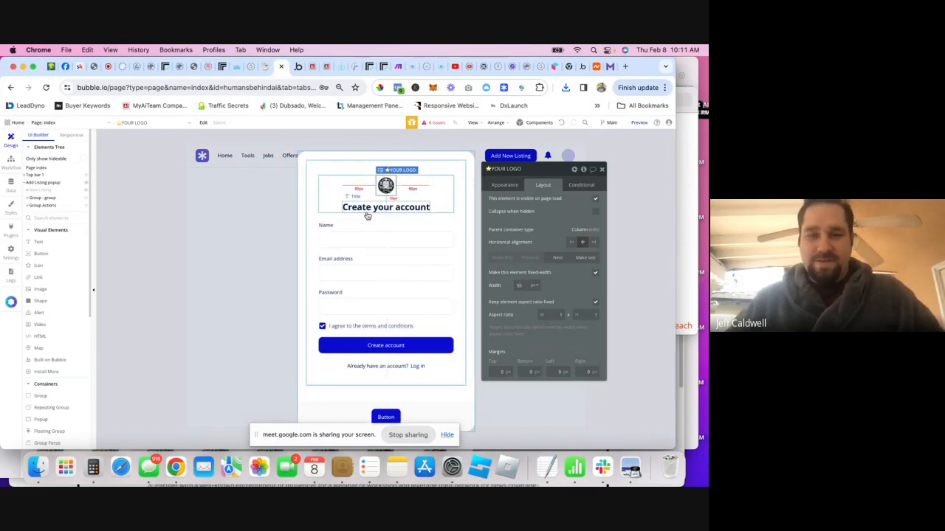
pyautogui.click(378, 212)
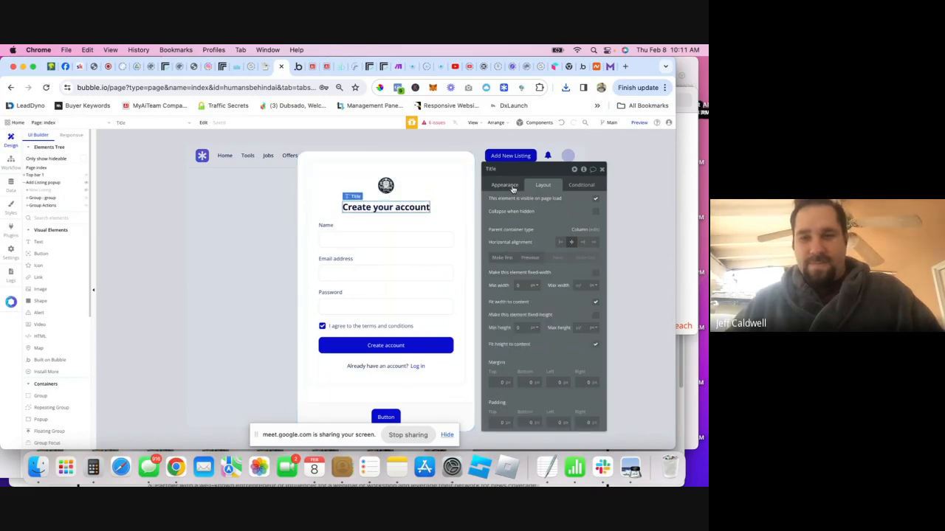
pyautogui.click(506, 185)
pyautogui.tripleClick(488, 201)
pyautogui.click(492, 201)
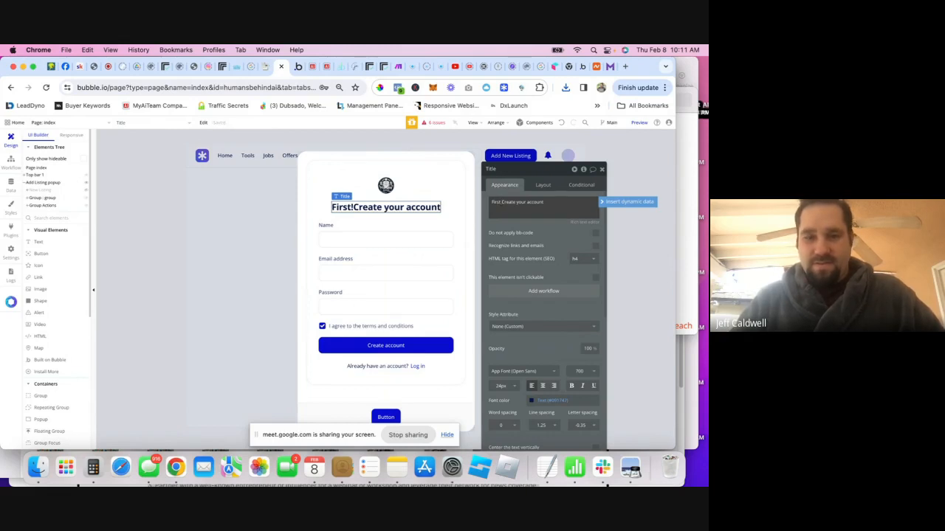
pyautogui.press('BackSpace')
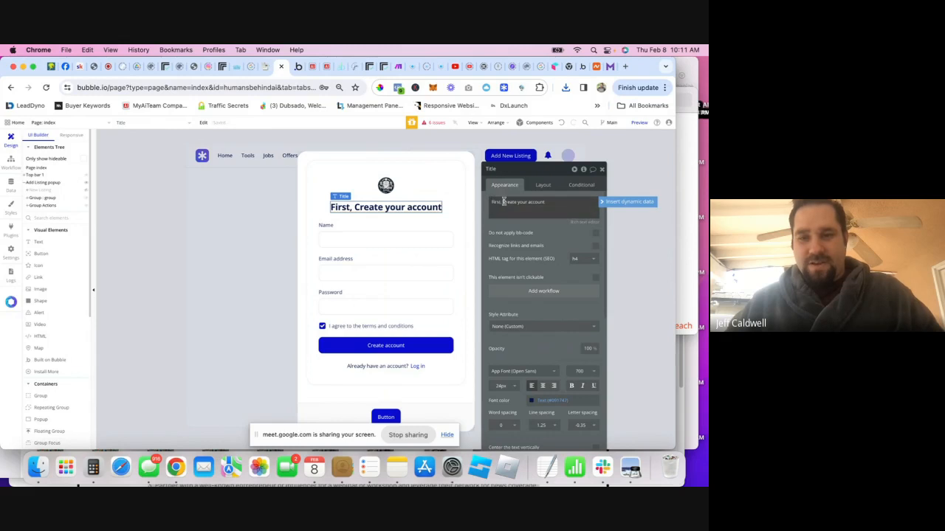
pyautogui.moveTo(504, 202); pyautogui.dragTo(488, 202)
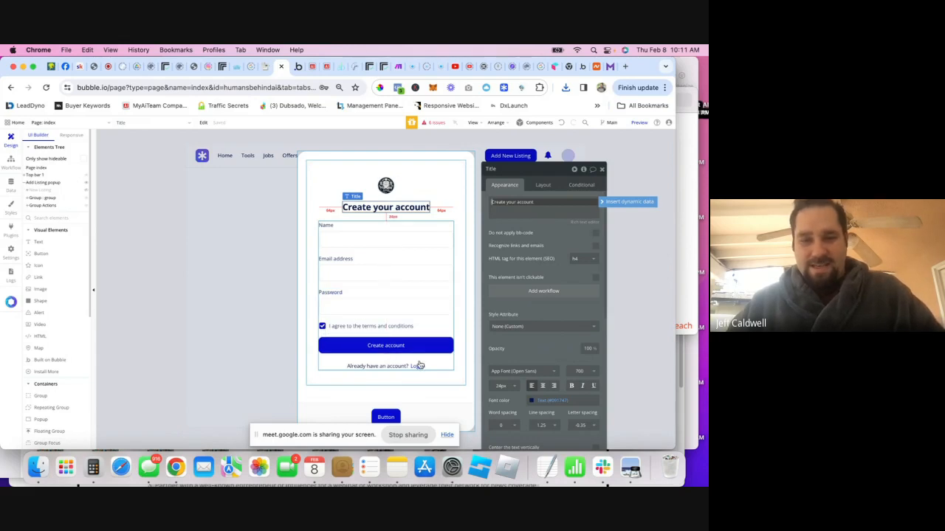
# - Rename the signup form's group to Create Account
pyautogui.click(43, 199)
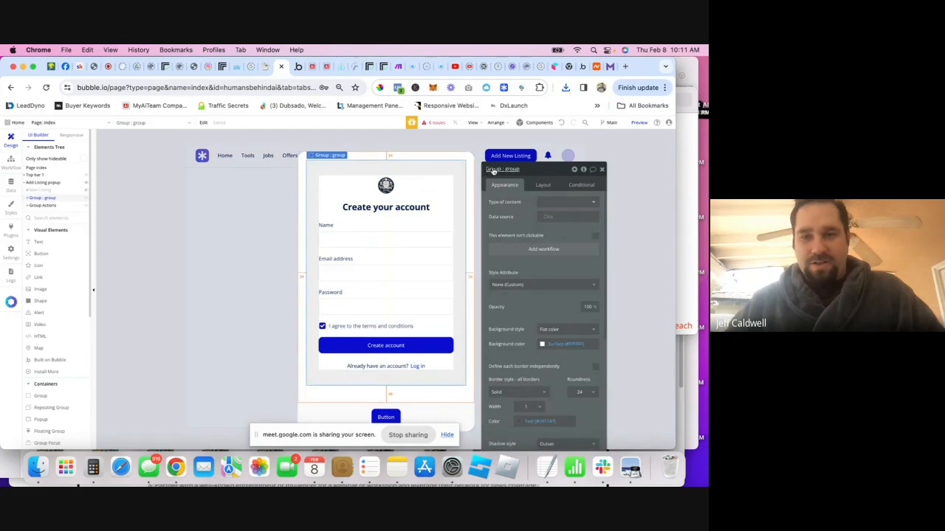
pyautogui.write('Create Account')
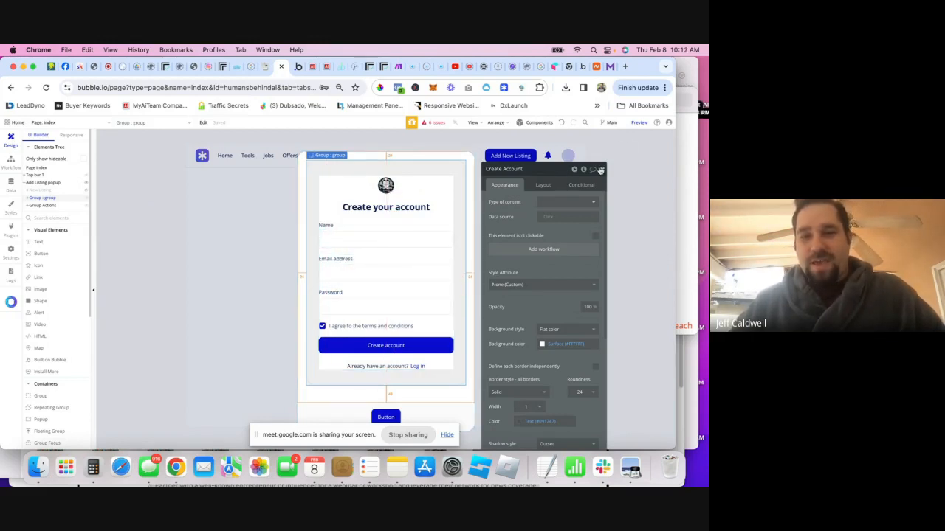
pyautogui.click(601, 170)
# - Rename the Name input from Input A to Input Name
pyautogui.click(341, 238)
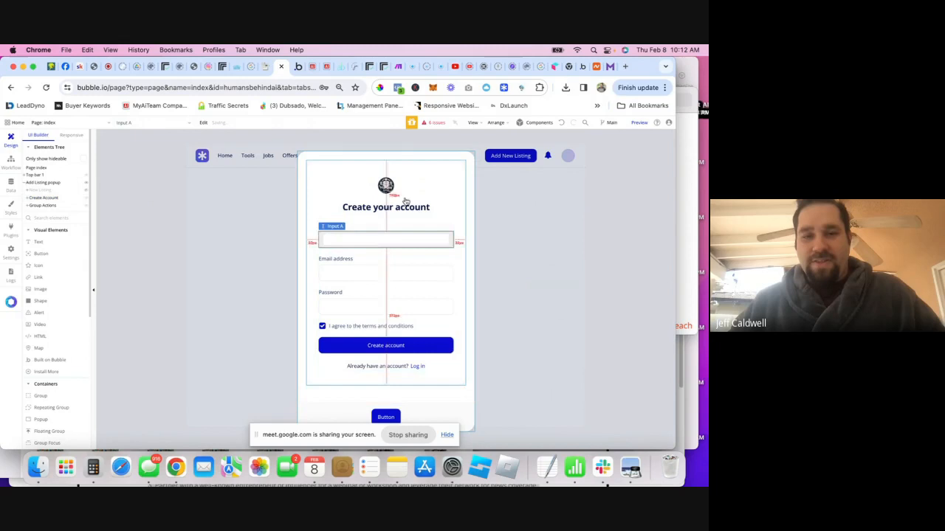
pyautogui.doubleClick(369, 236)
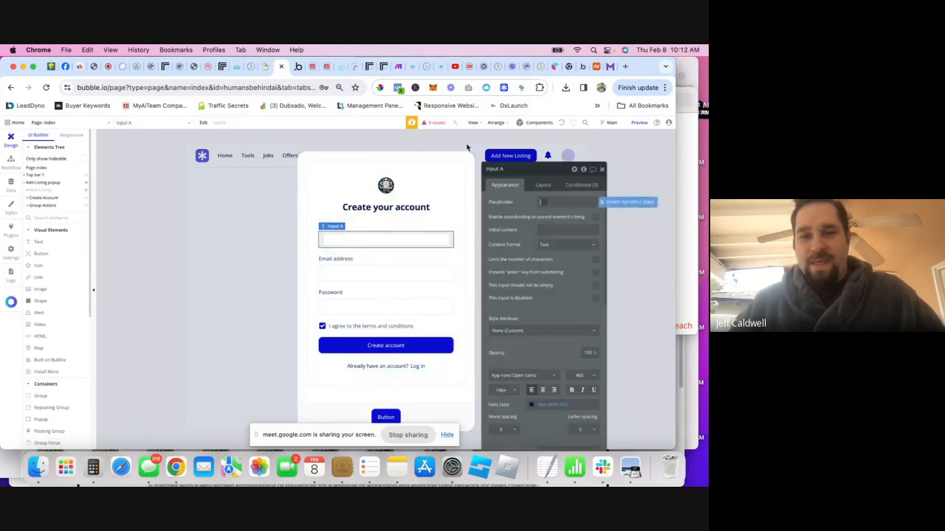
pyautogui.moveTo(502, 170); pyautogui.dragTo(503, 170)
pyautogui.press('BackSpace')
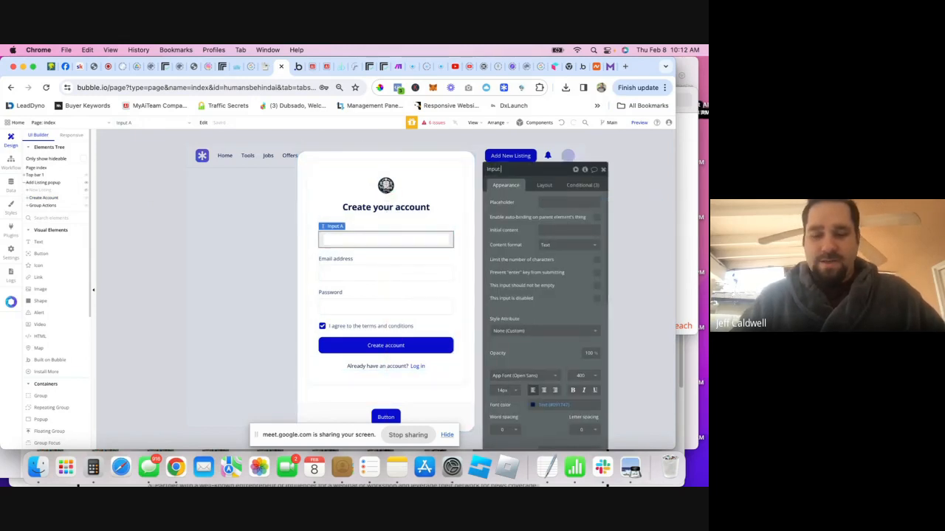
pyautogui.write('Nam')
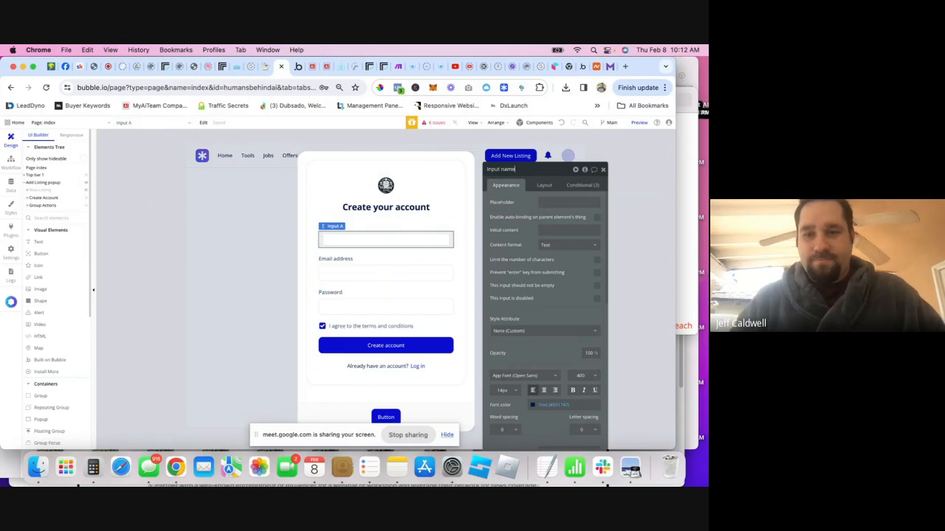
# - Rename the email and password inputs to Input Email and Input pass
pyautogui.click(399, 275)
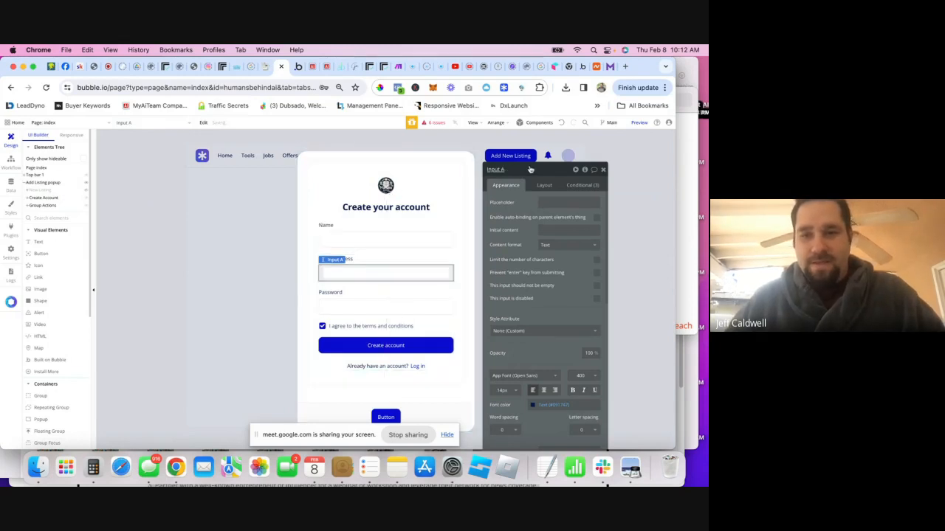
pyautogui.click(521, 166)
pyautogui.press('BackSpace')
pyautogui.write('Email')
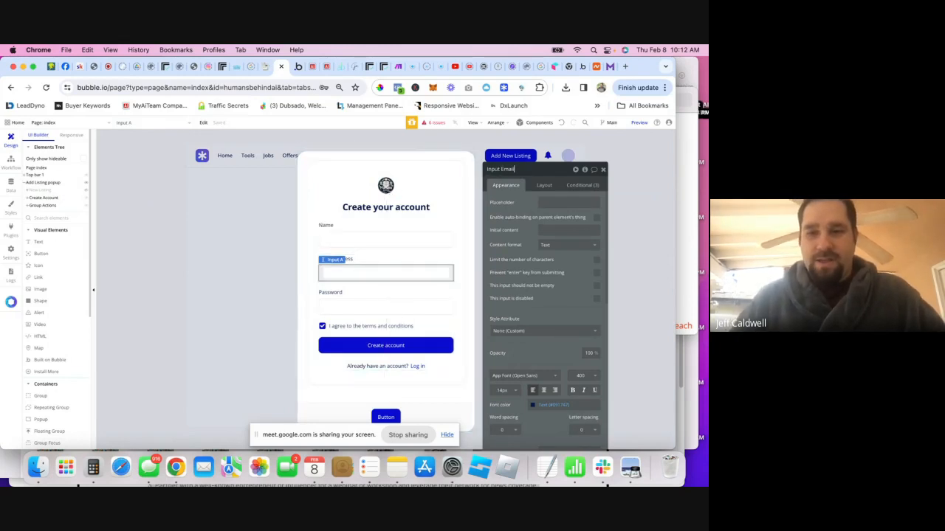
pyautogui.click(380, 311)
pyautogui.click(511, 169)
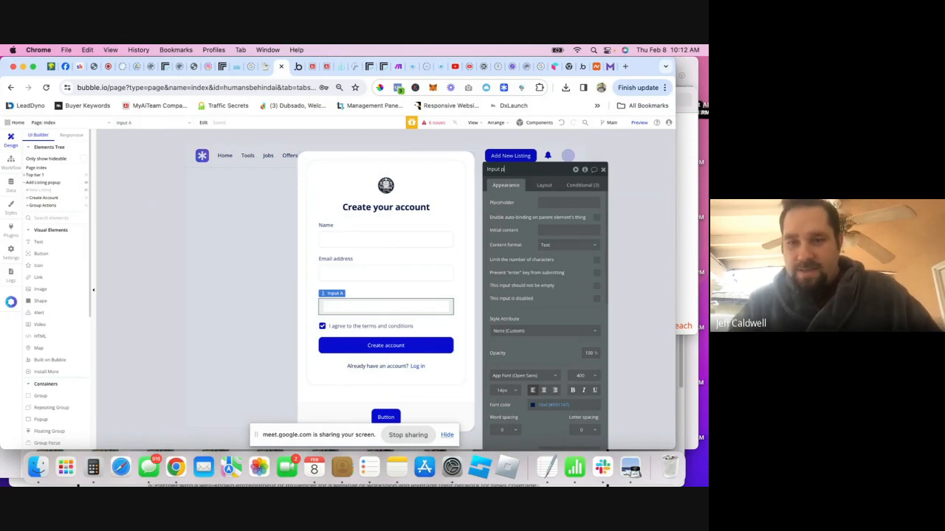
pyautogui.write('pass')
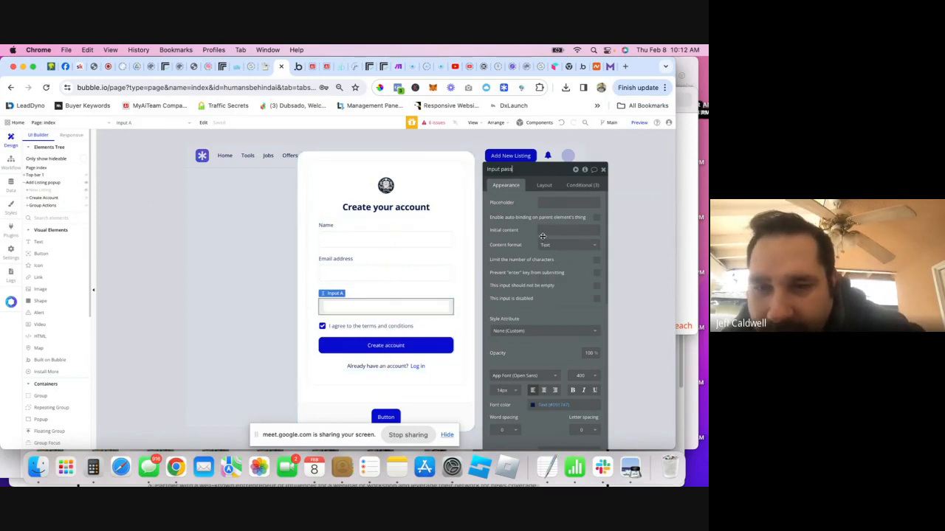
pyautogui.click(337, 328)
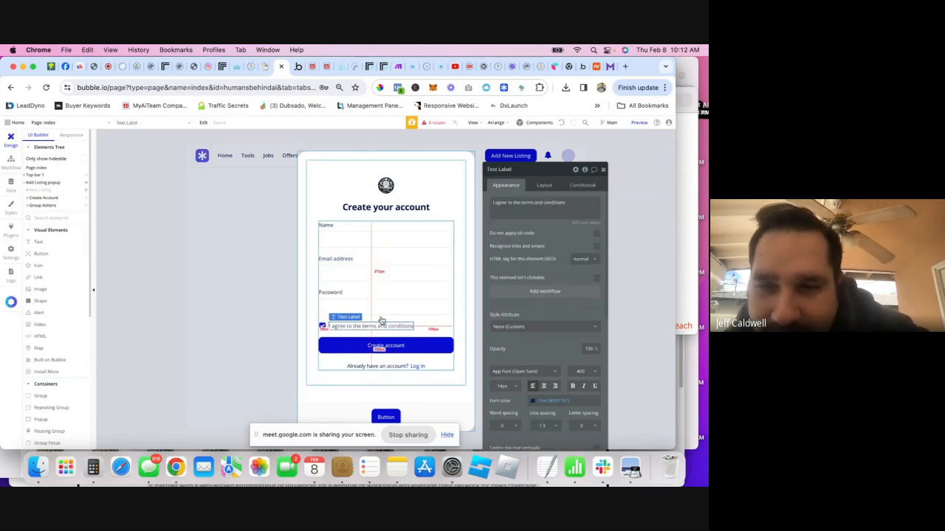
# - Create a 'Button Primary : Small is clicked' workflow for the Create account button
pyautogui.click(323, 327)
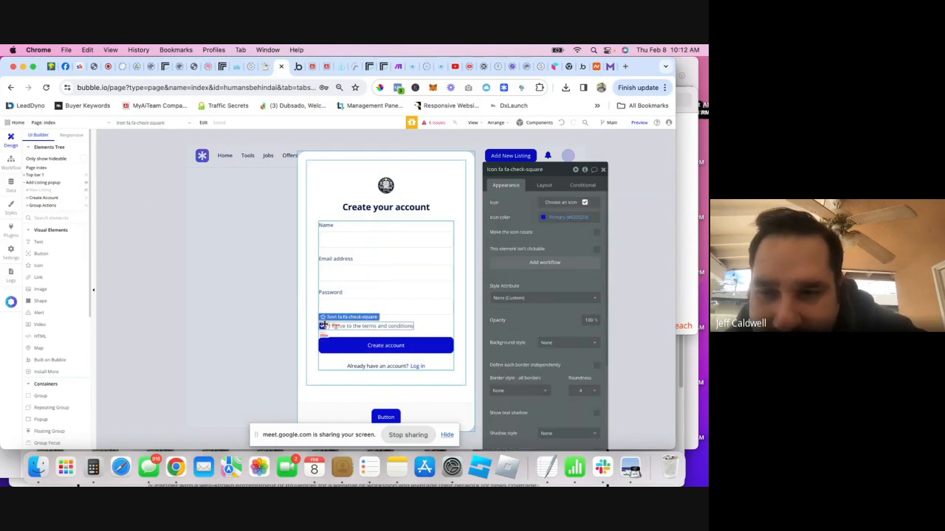
pyautogui.click(430, 333)
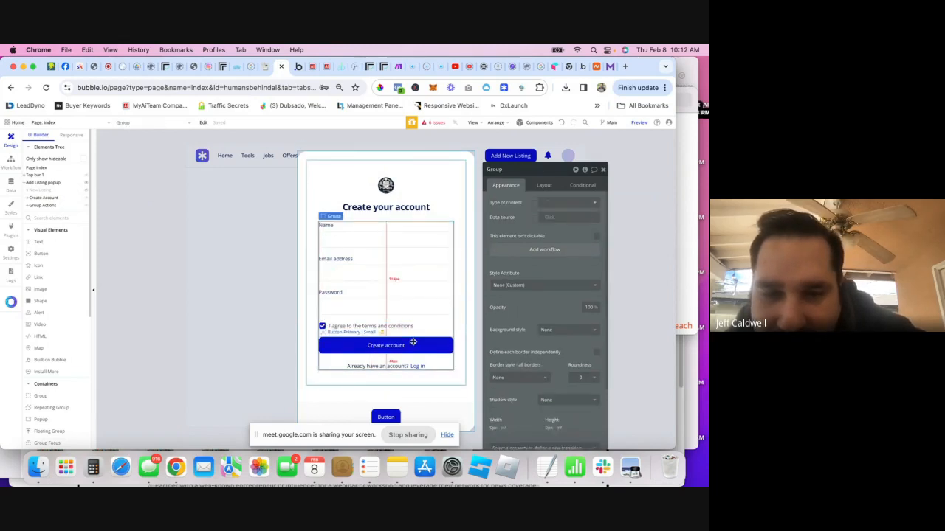
pyautogui.click(411, 343)
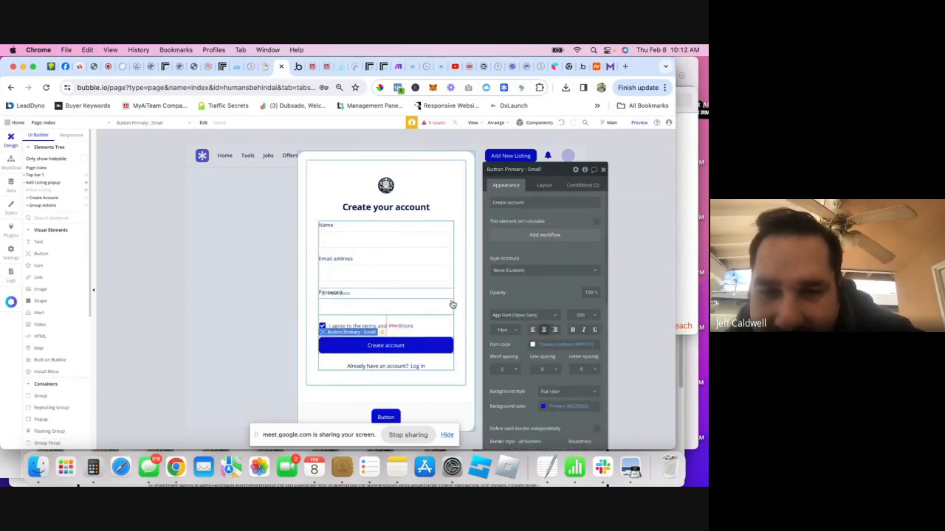
pyautogui.click(544, 236)
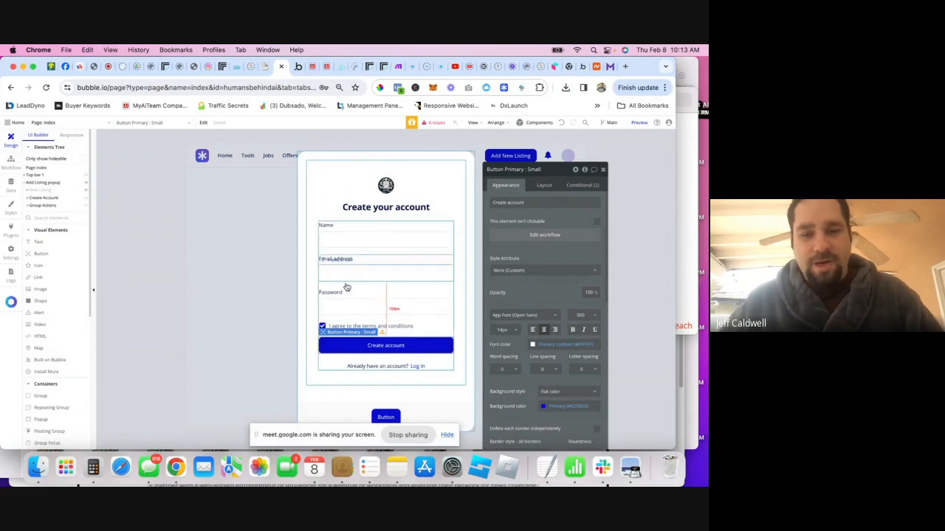
# - Put the Create account click workflow into a new workflow folder named 'Signup/login'
pyautogui.click(11, 166)
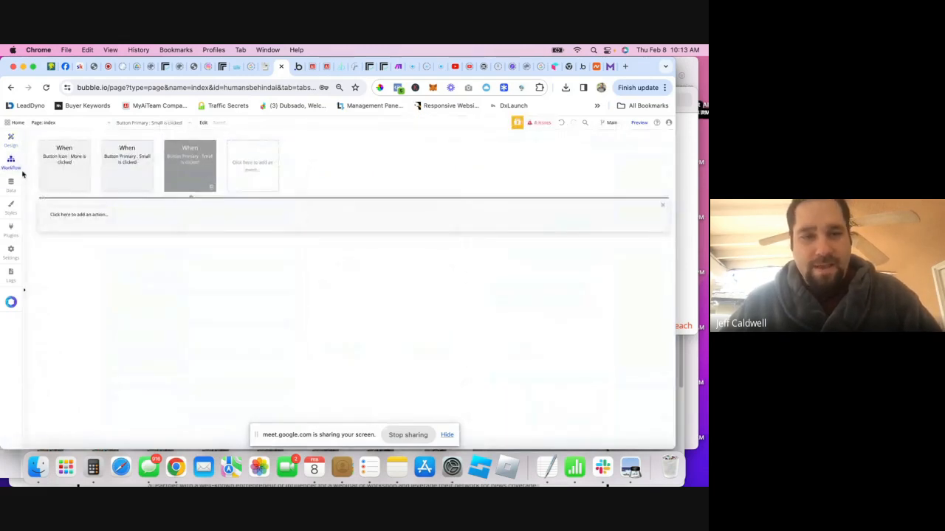
pyautogui.click(10, 139)
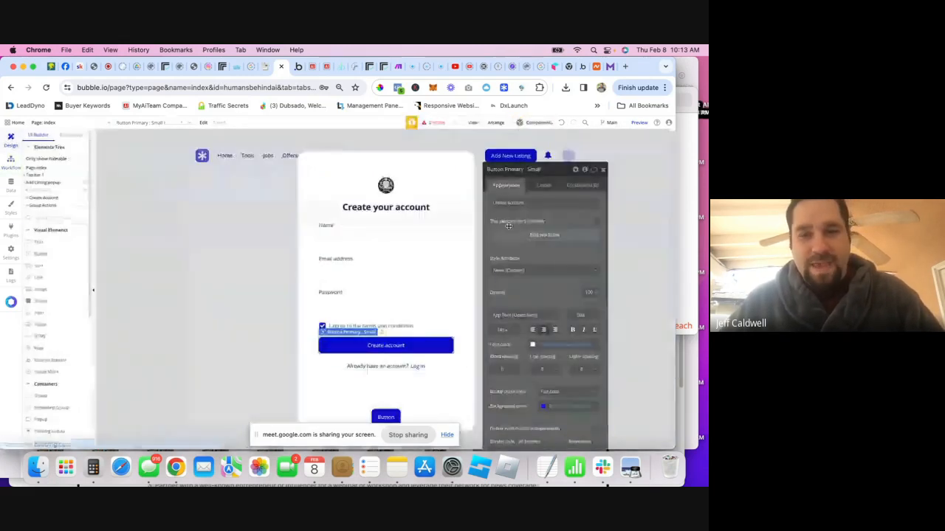
pyautogui.click(553, 236)
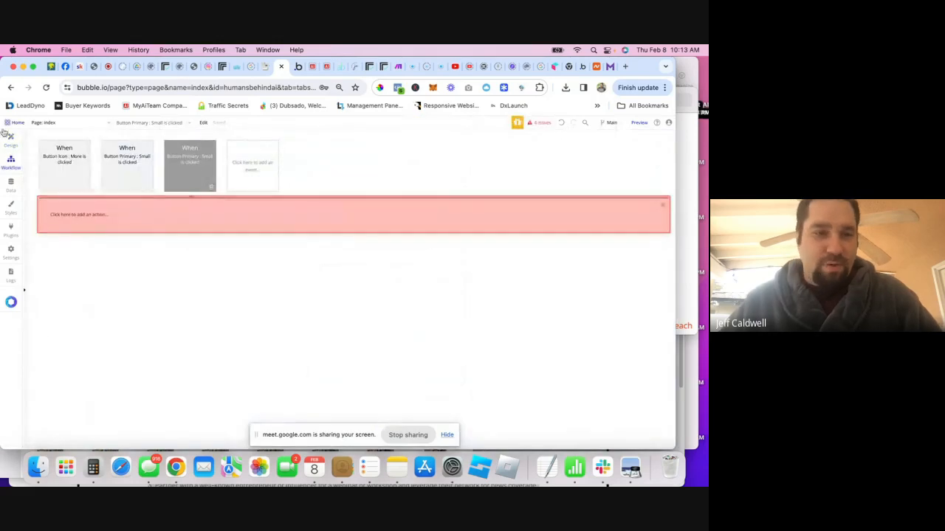
pyautogui.click(181, 167)
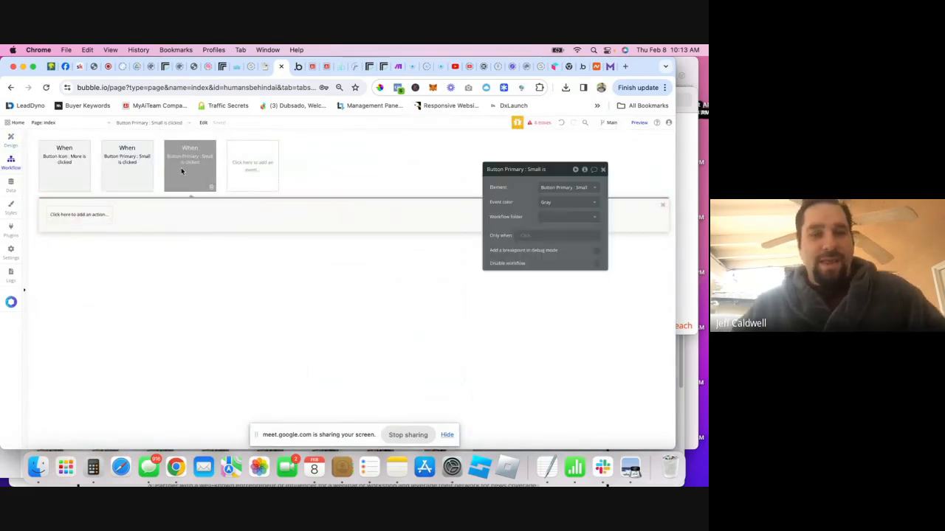
pyautogui.click(550, 218)
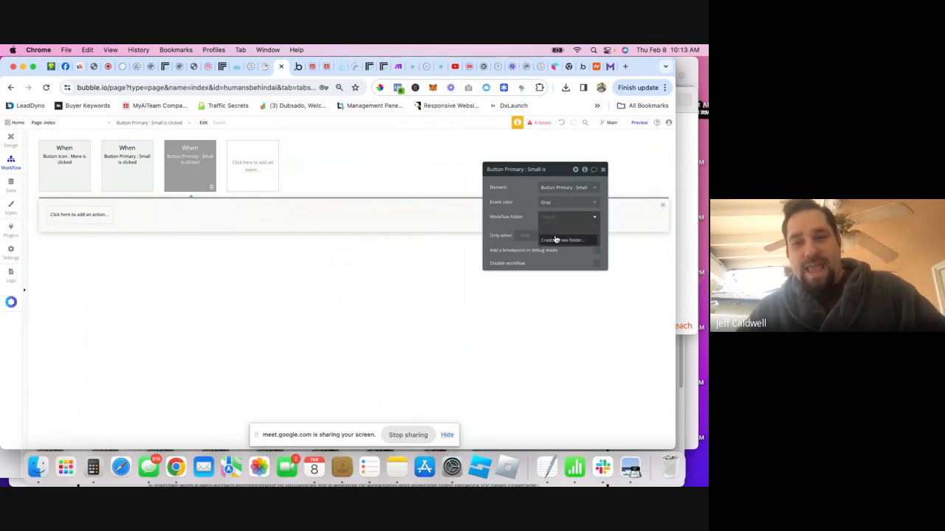
pyautogui.click(557, 241)
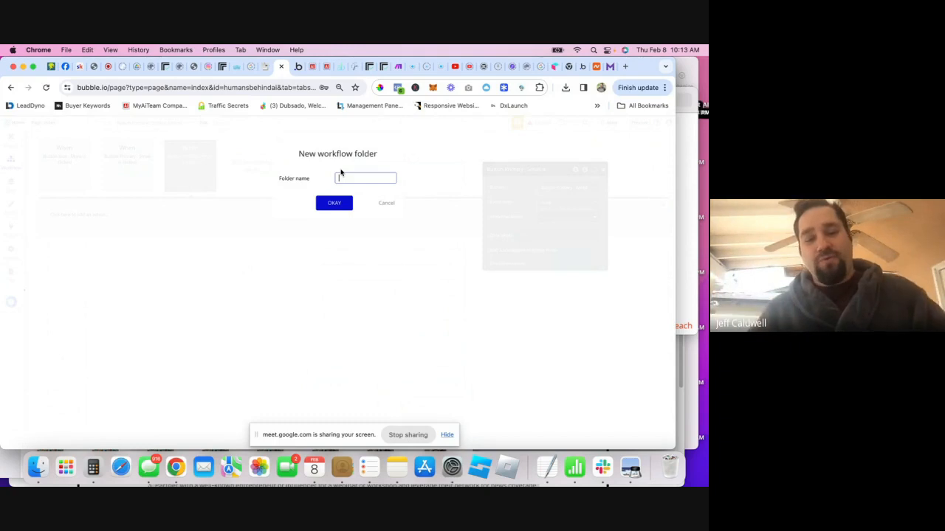
pyautogui.write('Sign')
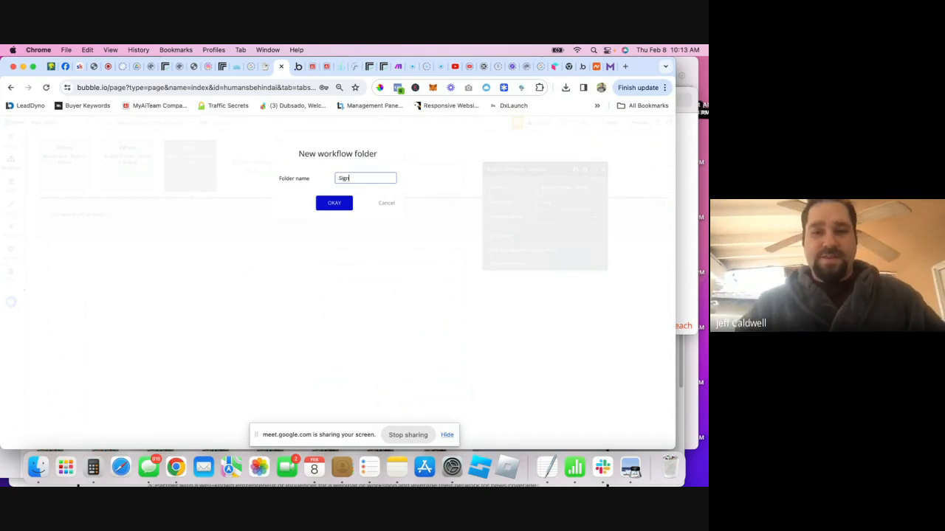
pyautogui.write('up/login')
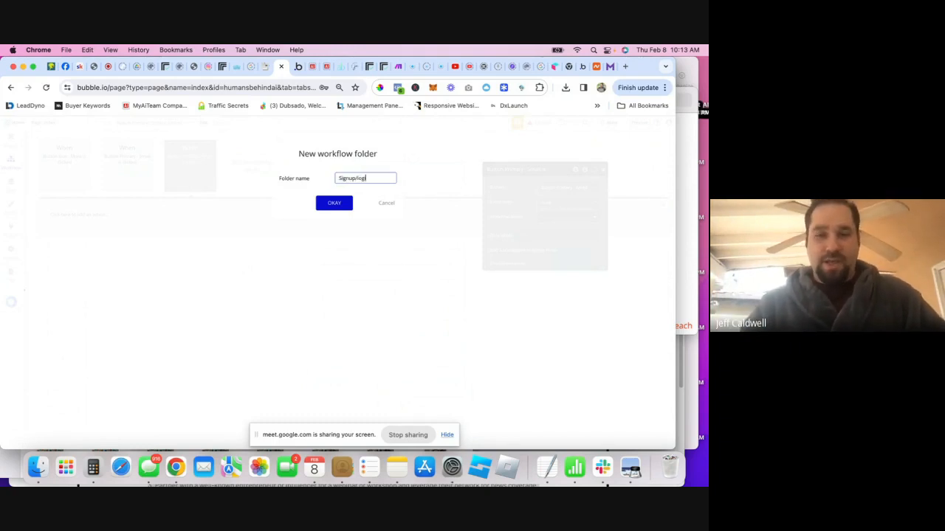
pyautogui.press('Return')
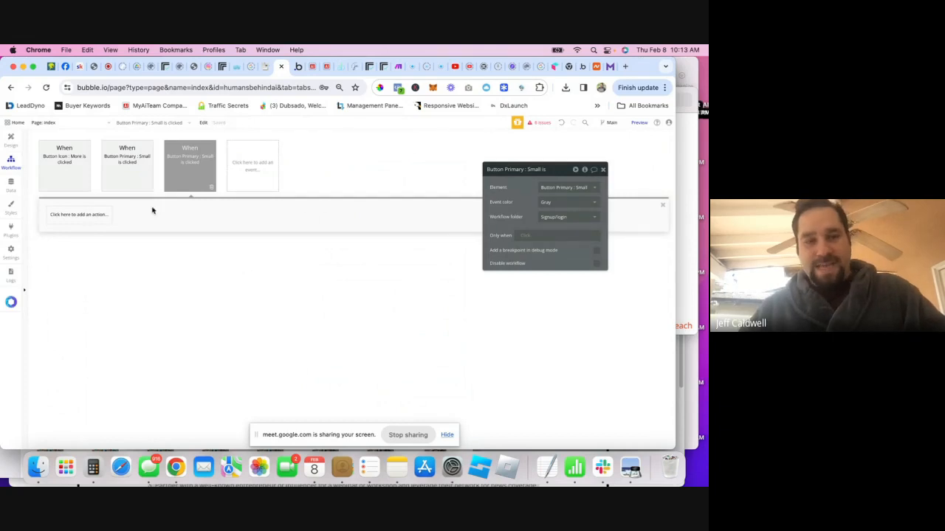
# - Filter the workflows to the Signup/login folder and select the button click event
pyautogui.click(27, 201)
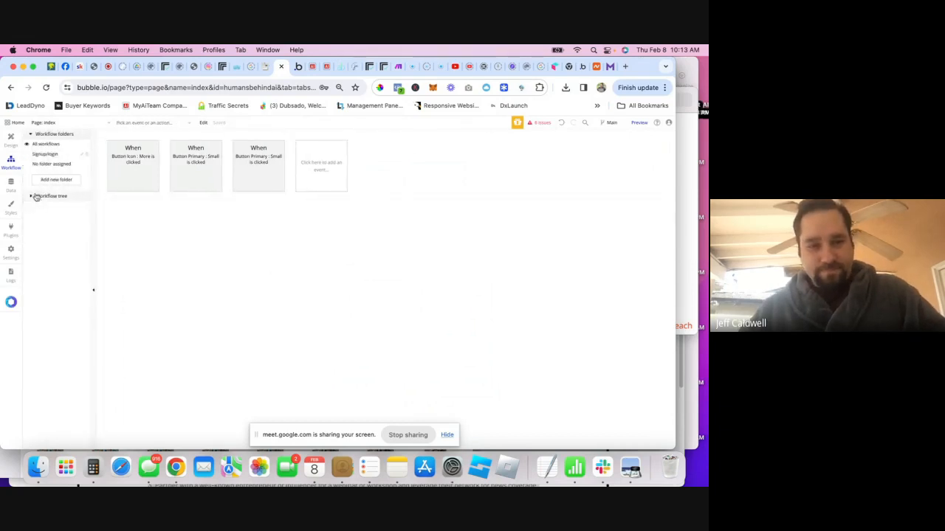
pyautogui.click(45, 154)
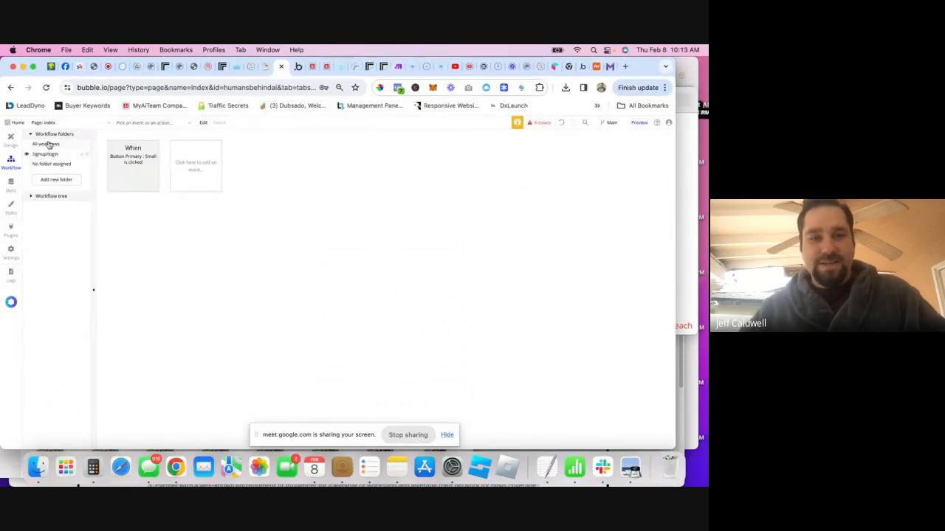
pyautogui.click(133, 170)
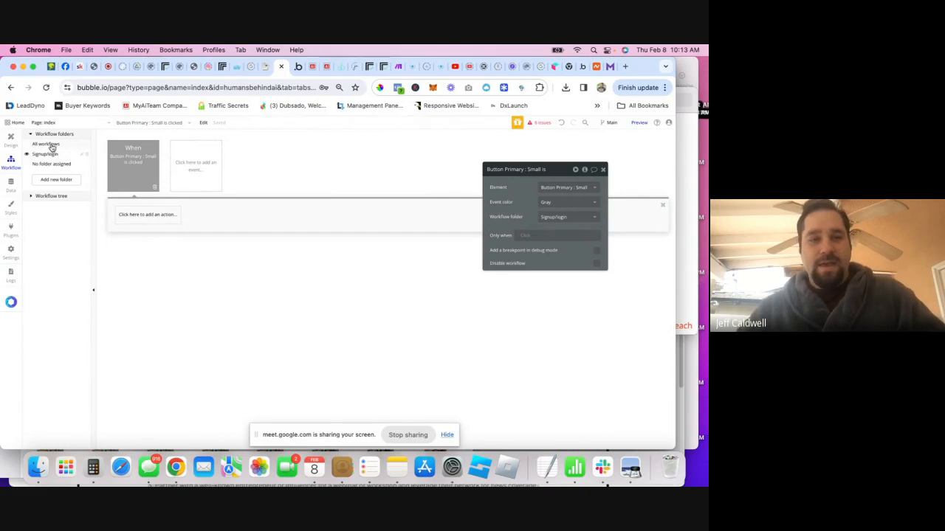
# - Add an Account > Sign the user up action to the click event
pyautogui.click(143, 220)
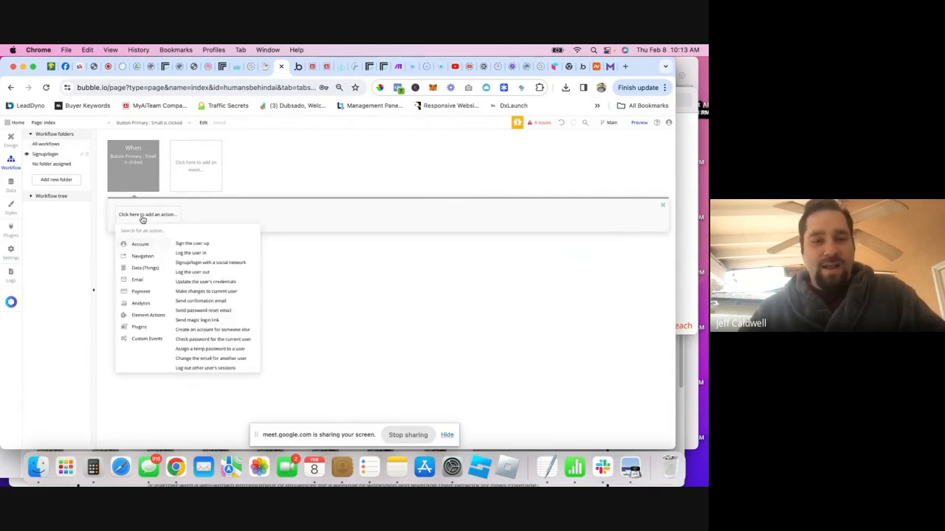
pyautogui.moveTo(146, 261)
pyautogui.moveTo(141, 242)
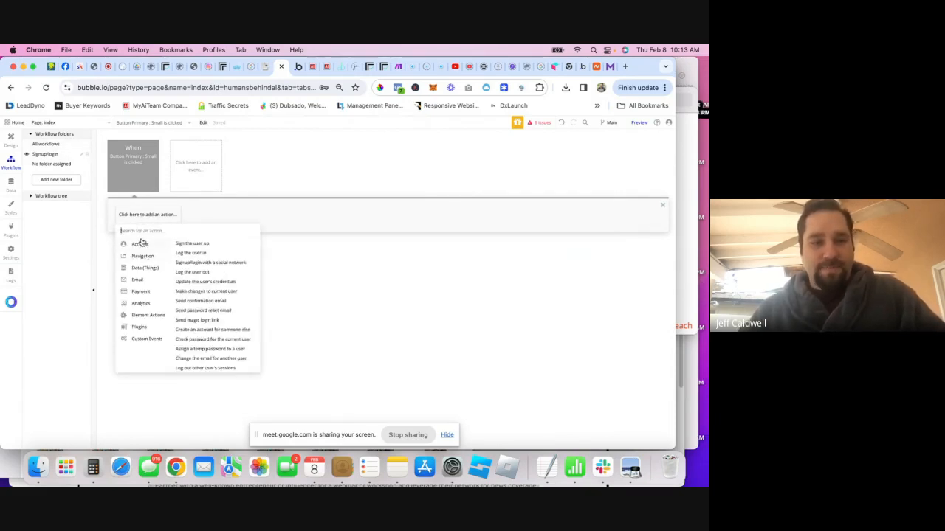
pyautogui.click(202, 247)
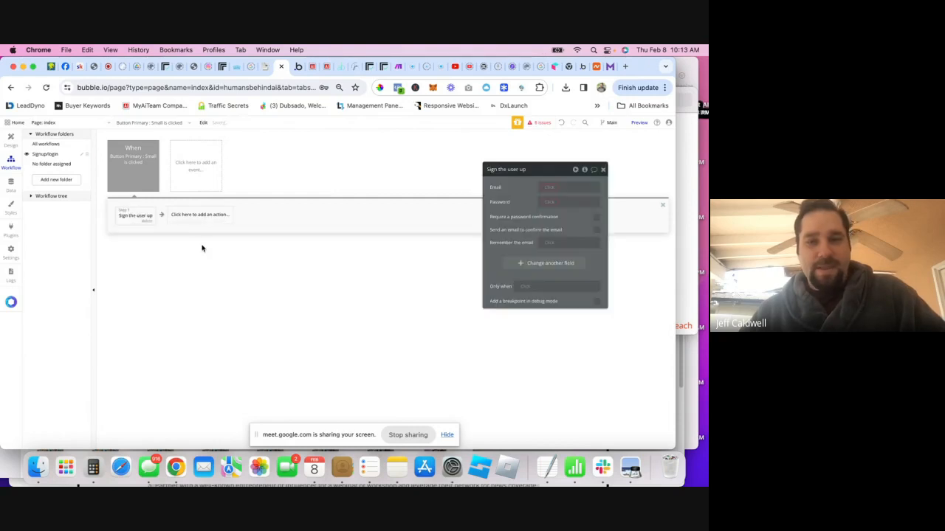
# - Set the sign-up action's Email to Input Email's value and Password to Input pass's value
pyautogui.click(547, 187)
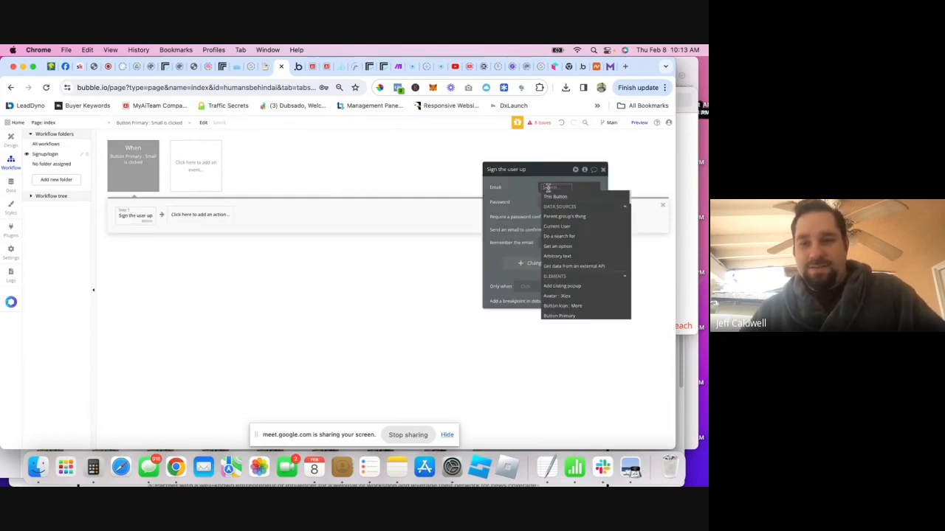
pyautogui.write('em')
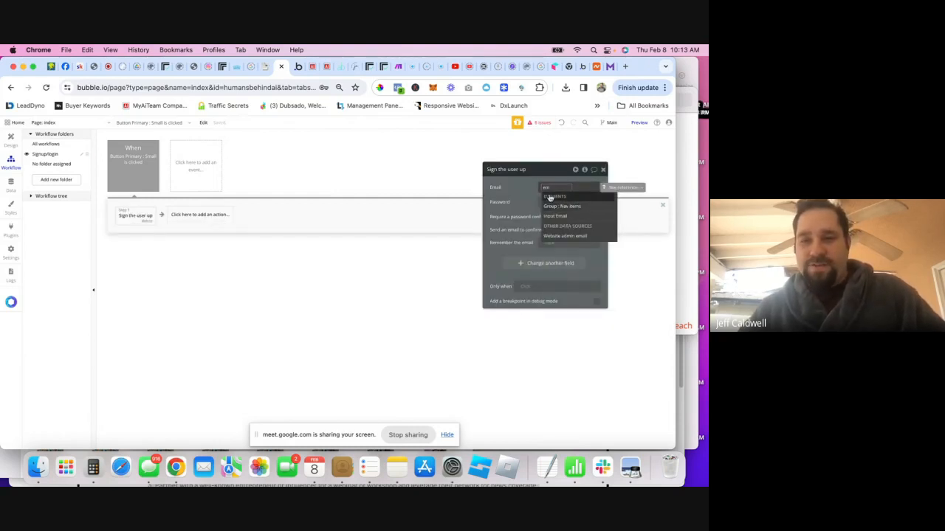
pyautogui.click(555, 215)
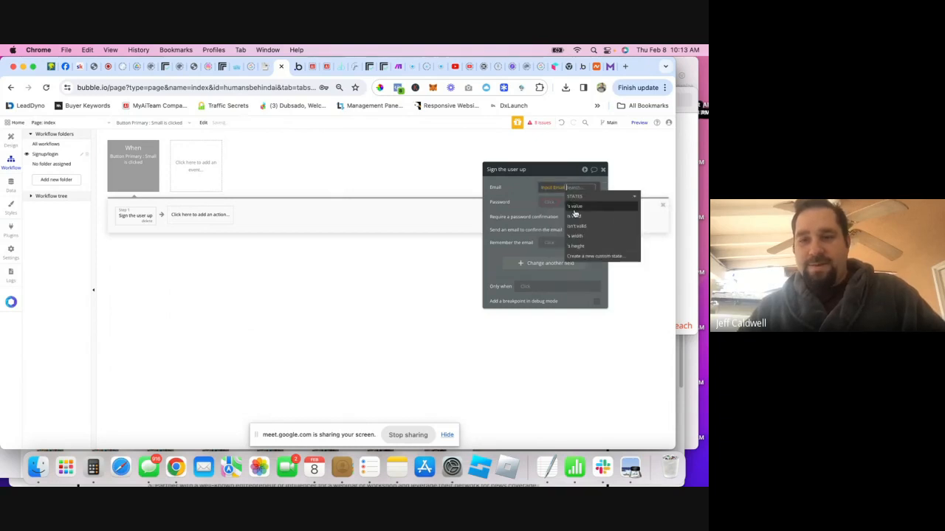
pyautogui.click(581, 208)
pyautogui.click(545, 202)
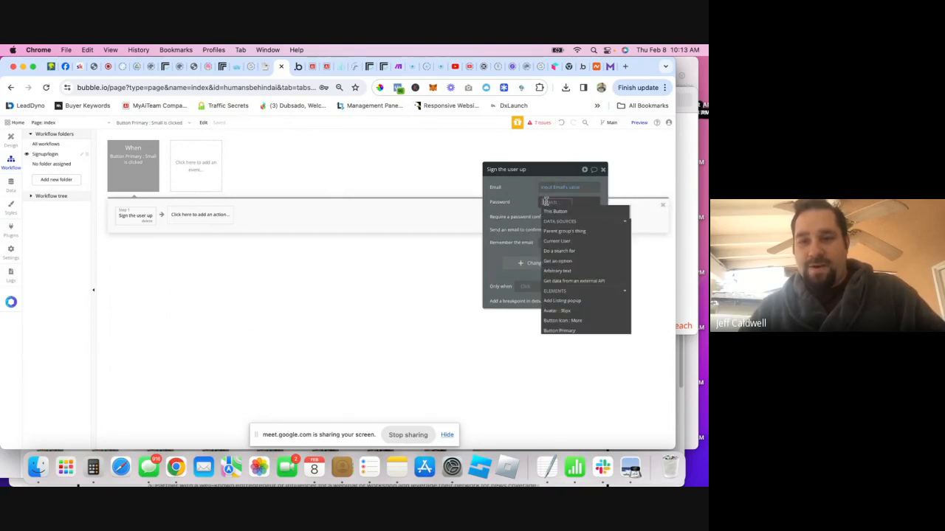
pyautogui.write('pass')
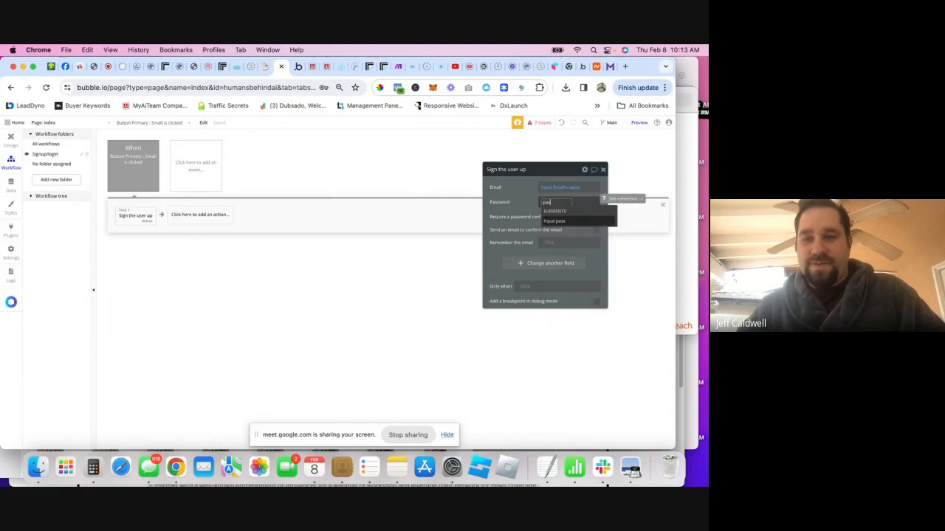
pyautogui.click(561, 217)
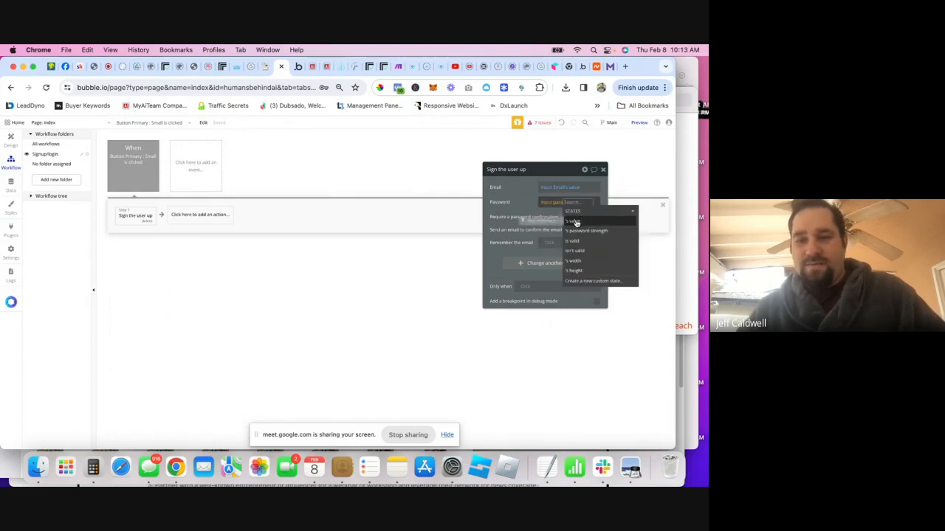
pyautogui.click(581, 221)
pyautogui.click(532, 209)
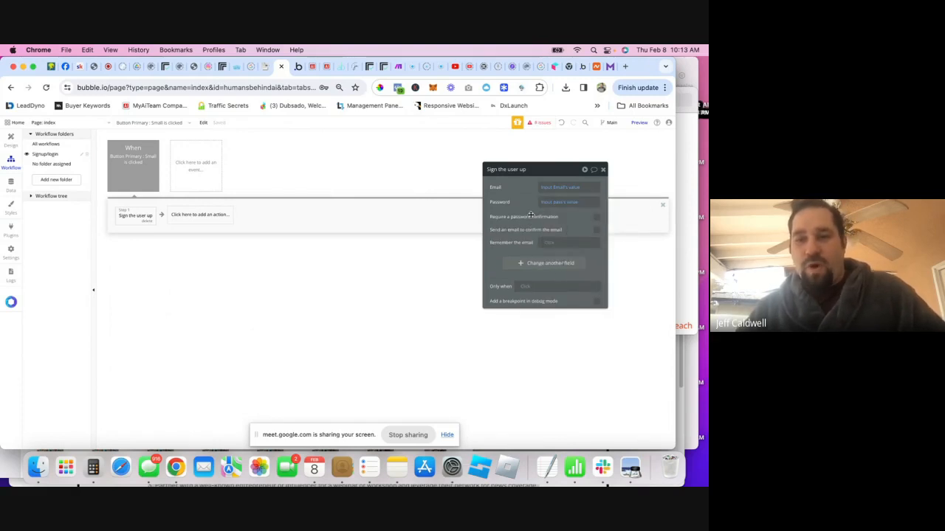
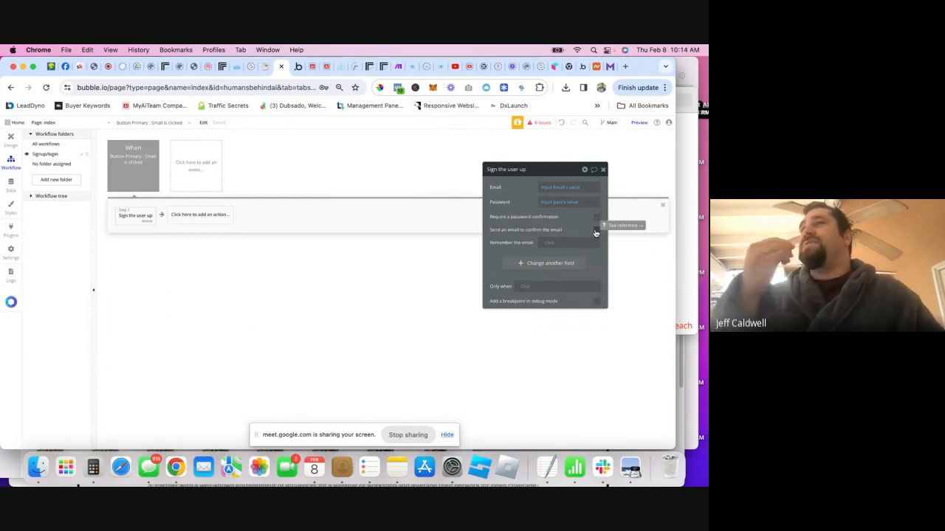
# - Set the sign-up action's Remember the email option to yes
pyautogui.click(553, 244)
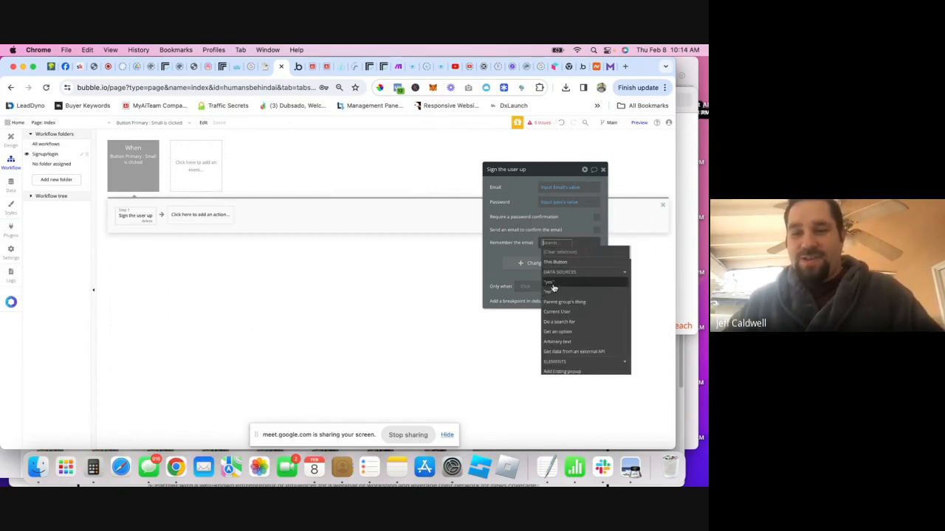
pyautogui.click(548, 282)
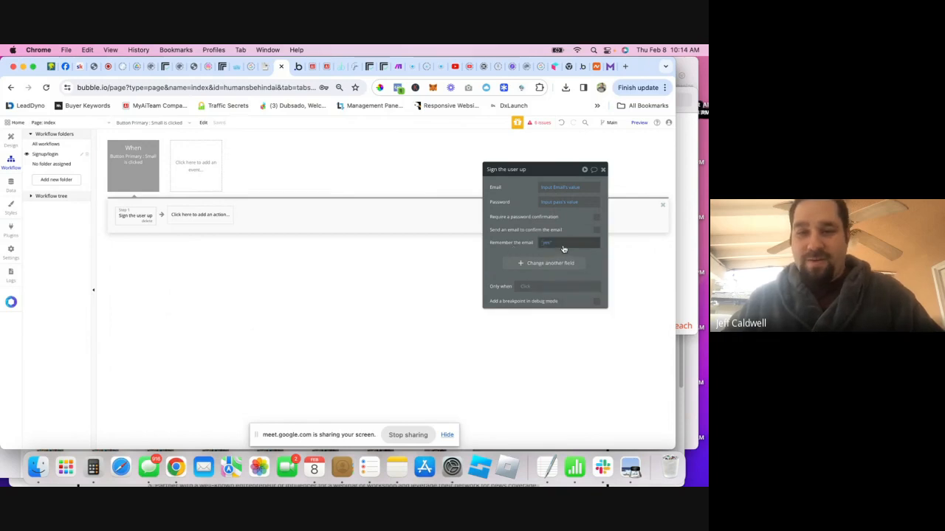
# - Add a Hide action to the workflow that hides the Create Account element
pyautogui.click(180, 219)
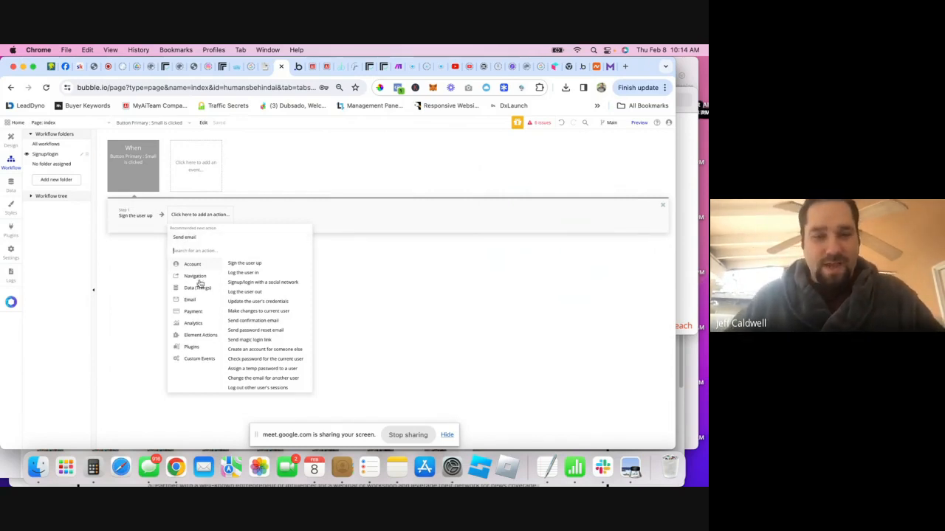
pyautogui.moveTo(198, 337)
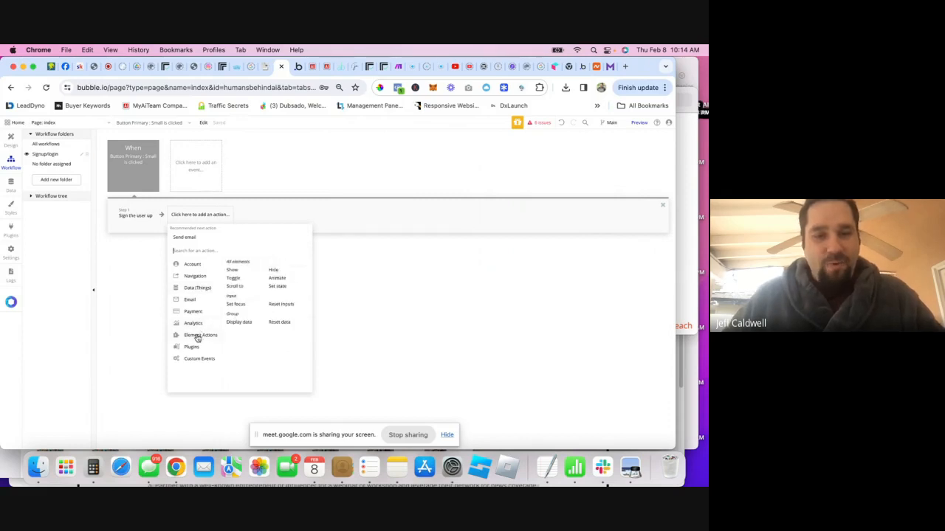
pyautogui.click(274, 272)
pyautogui.click(561, 187)
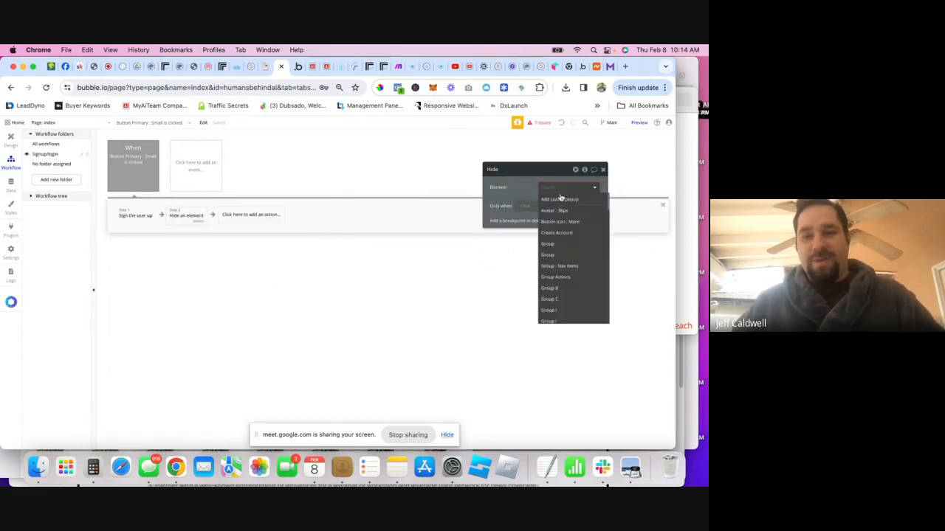
pyautogui.click(568, 243)
pyautogui.write('n')
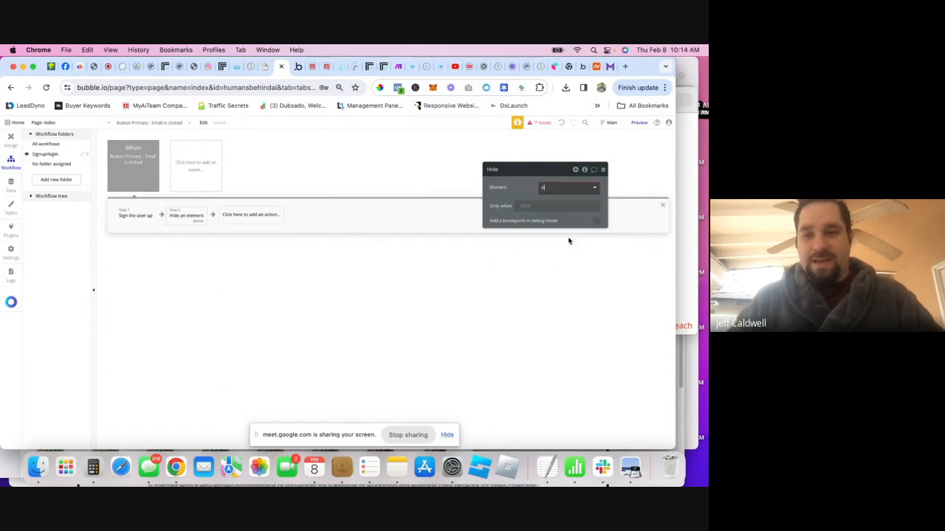
pyautogui.write('e')
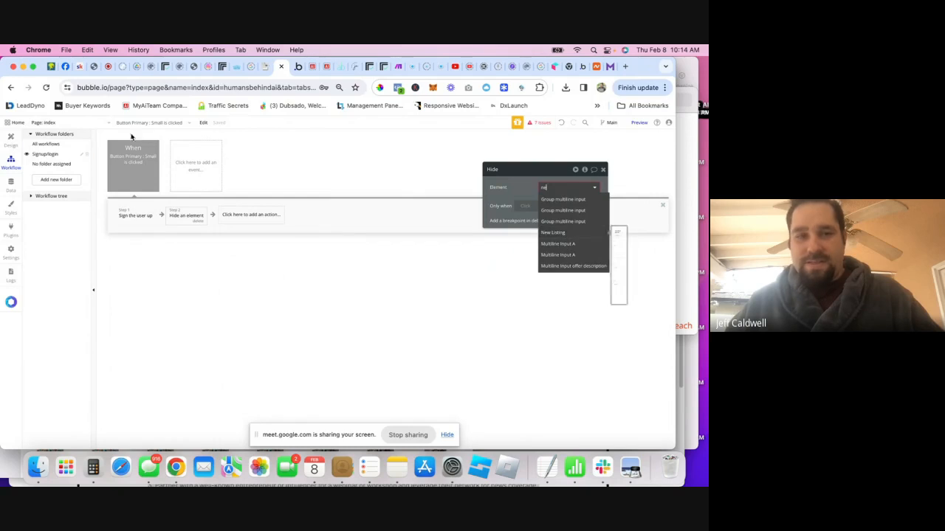
pyautogui.click(11, 140)
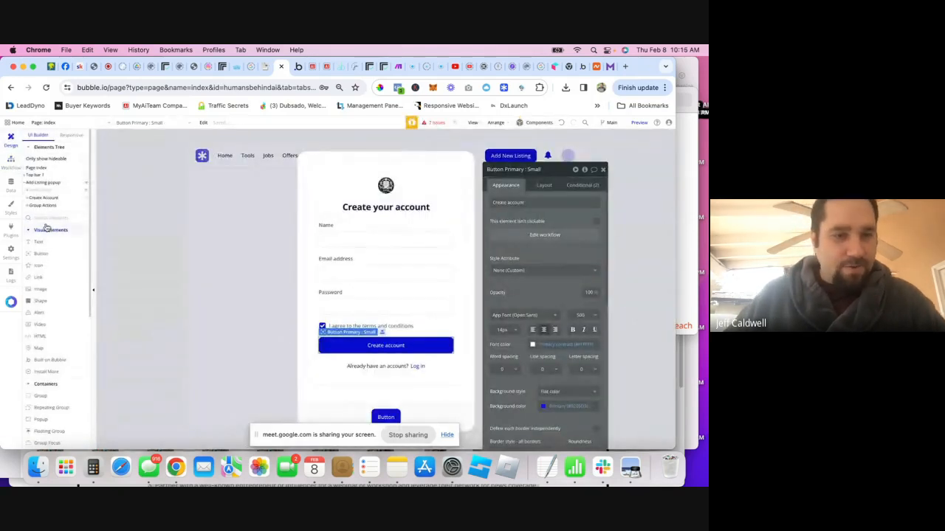
pyautogui.click(13, 169)
pyautogui.click(561, 187)
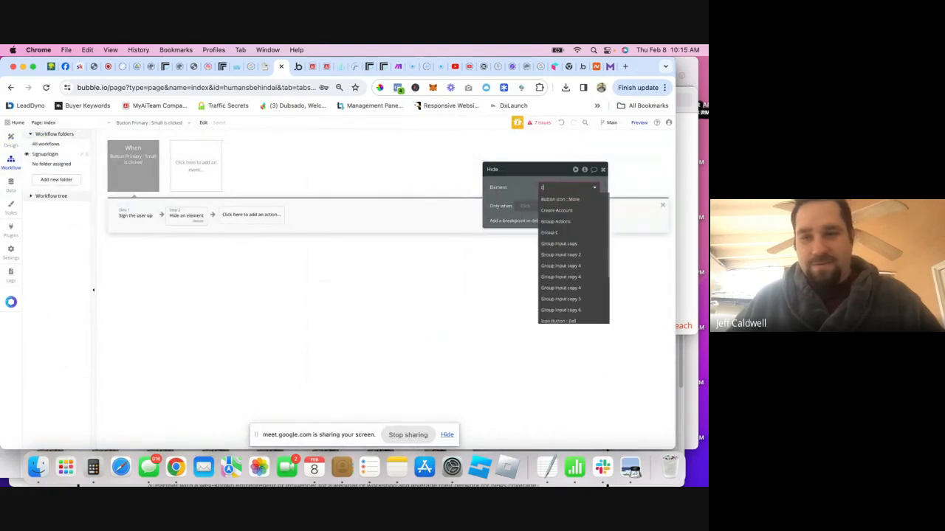
pyautogui.write('crea')
pyautogui.click(556, 199)
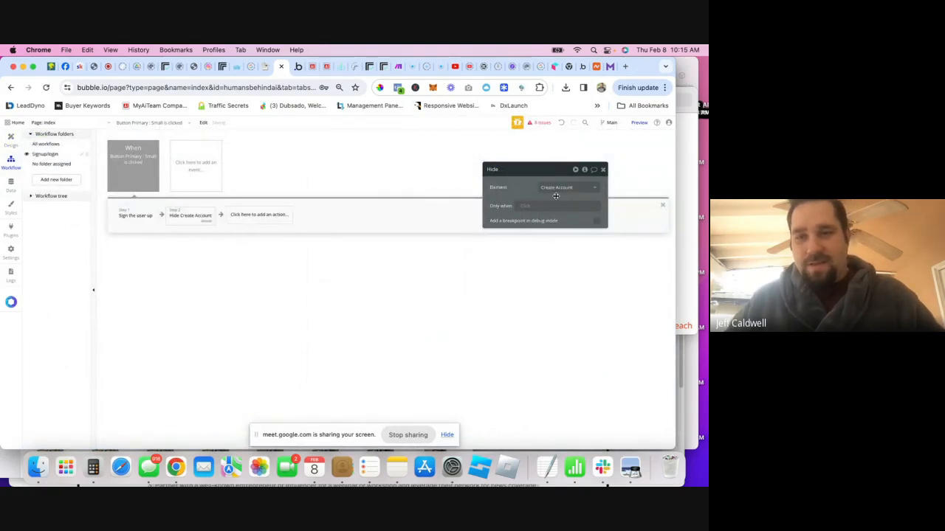
# - Add a Show action that reveals the New Listing element, then return to Design
pyautogui.click(286, 217)
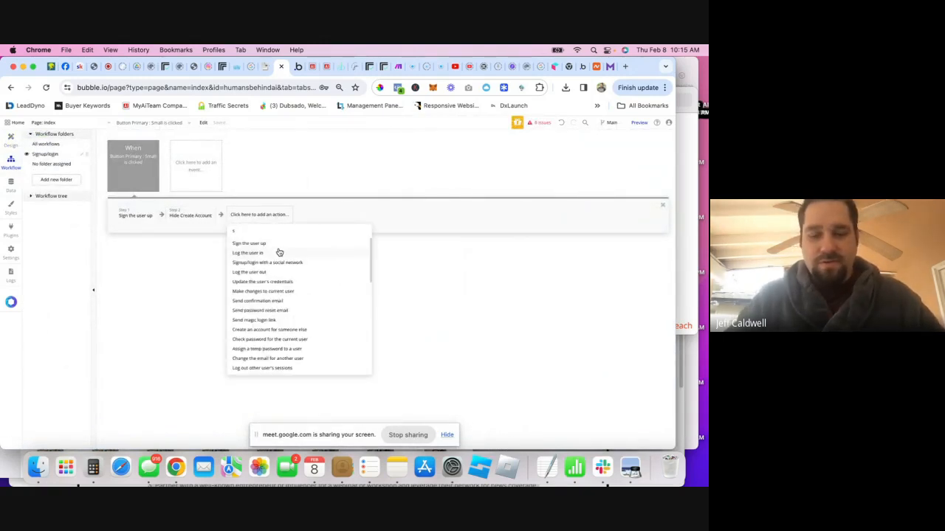
pyautogui.write('show')
pyautogui.click(248, 242)
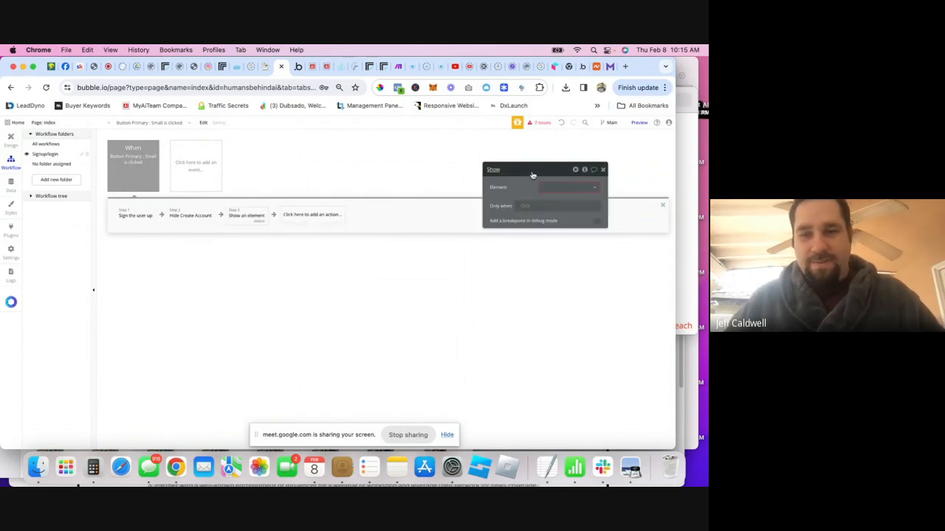
pyautogui.click(547, 188)
pyautogui.write('new')
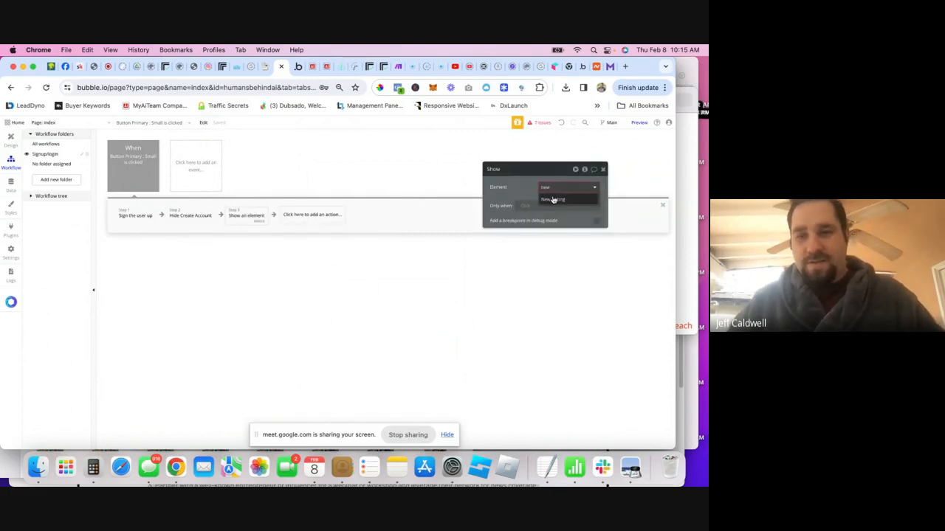
pyautogui.click(553, 199)
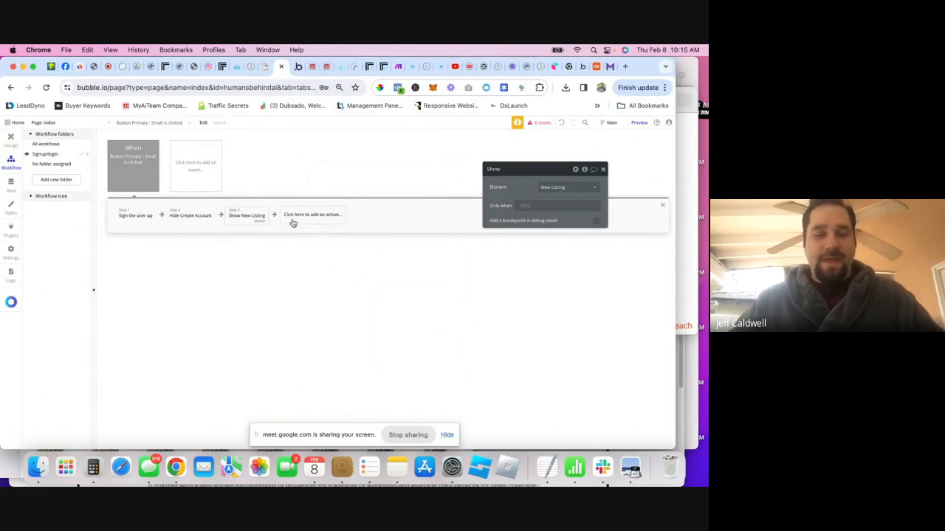
pyautogui.click(8, 142)
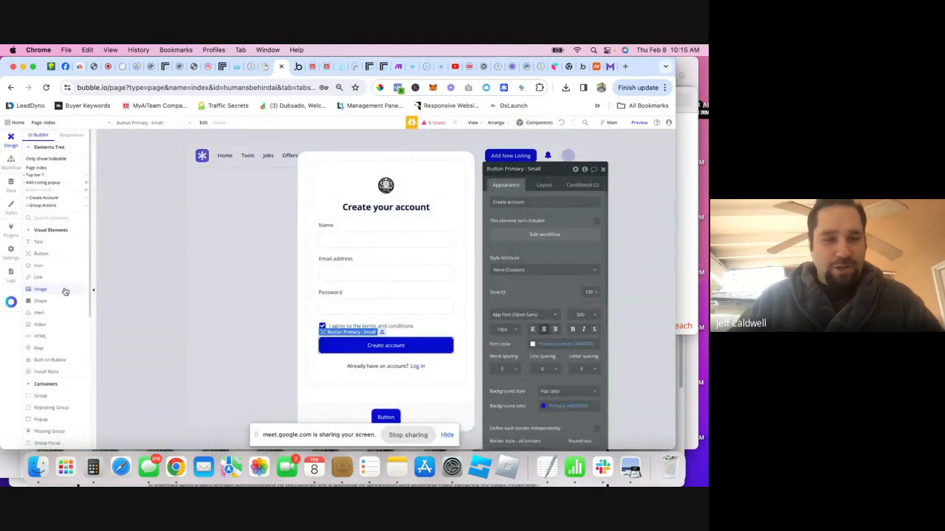
# - Place an alert at the top of the Add New Listing popup, centred horizontally
pyautogui.scroll(-1, 65, 292)
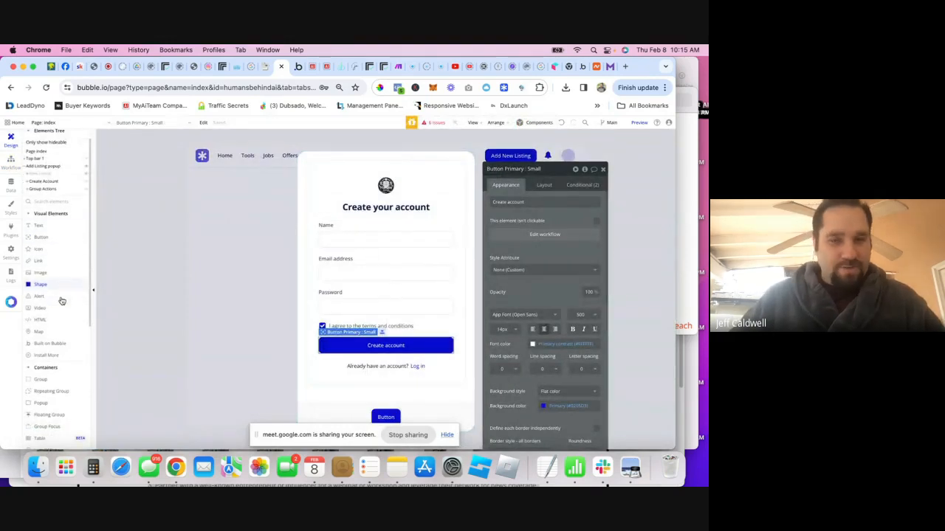
pyautogui.click(41, 173)
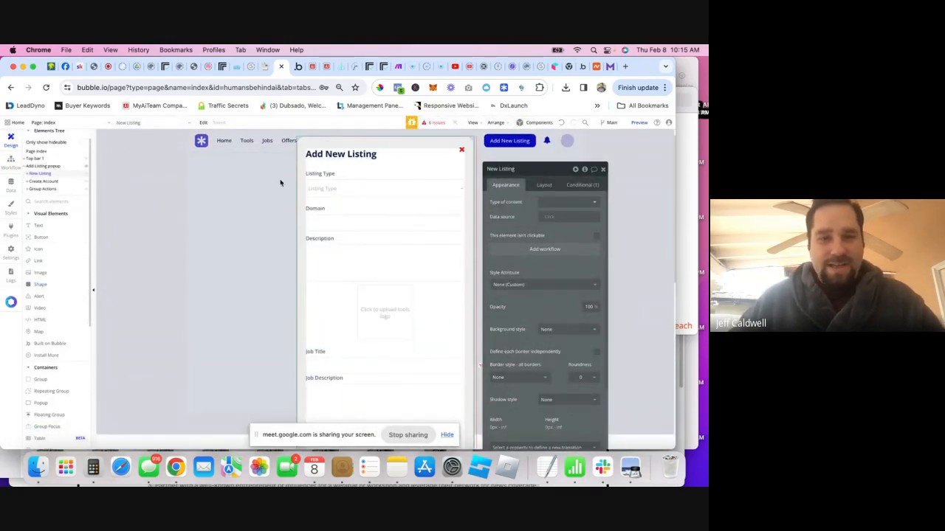
pyautogui.moveTo(36, 296); pyautogui.dragTo(375, 162)
pyautogui.click(509, 204)
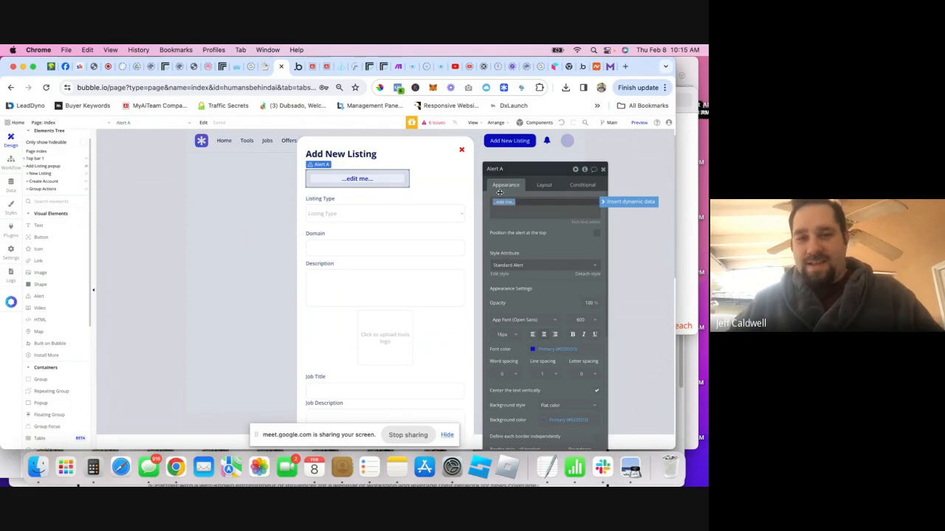
pyautogui.click(548, 189)
pyautogui.click(582, 237)
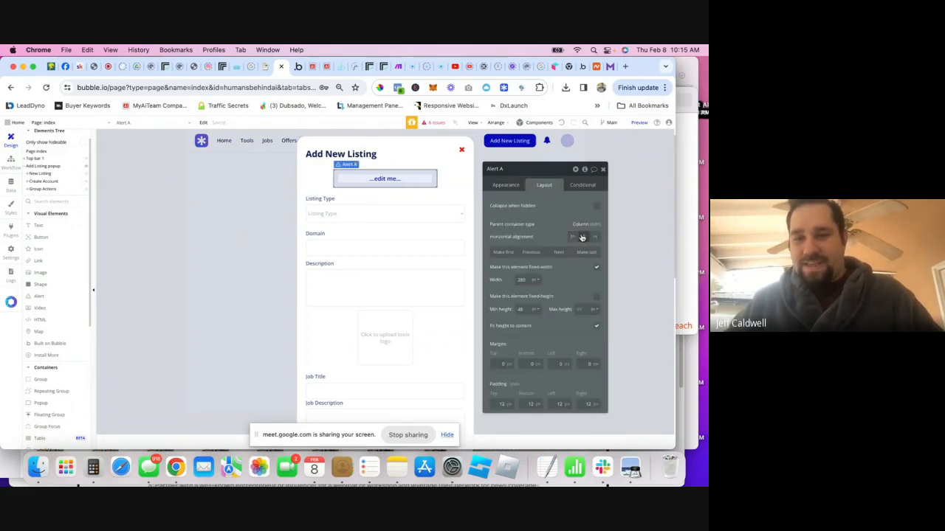
# - Set the alert's message text to 'Account Successfully Created'
pyautogui.click(508, 185)
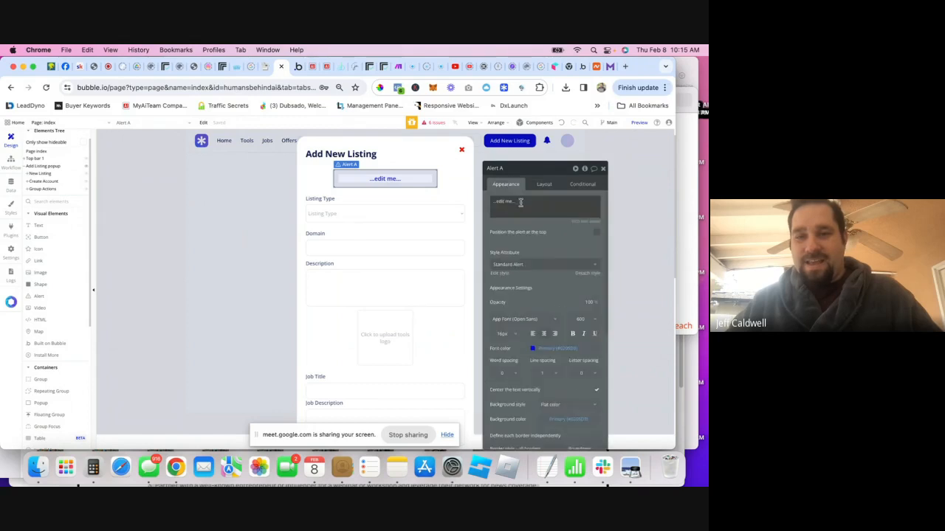
pyautogui.click(494, 201)
pyautogui.write('Account S')
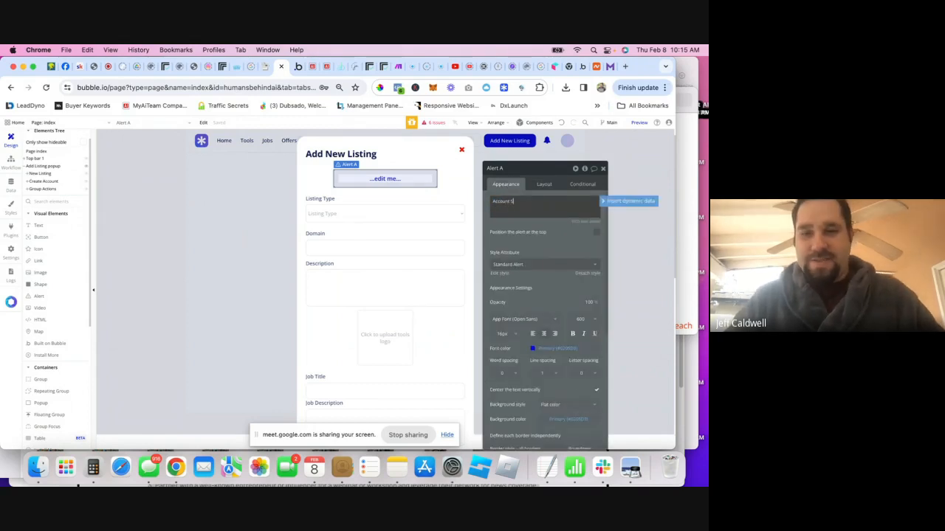
pyautogui.write('uccessfully Created')
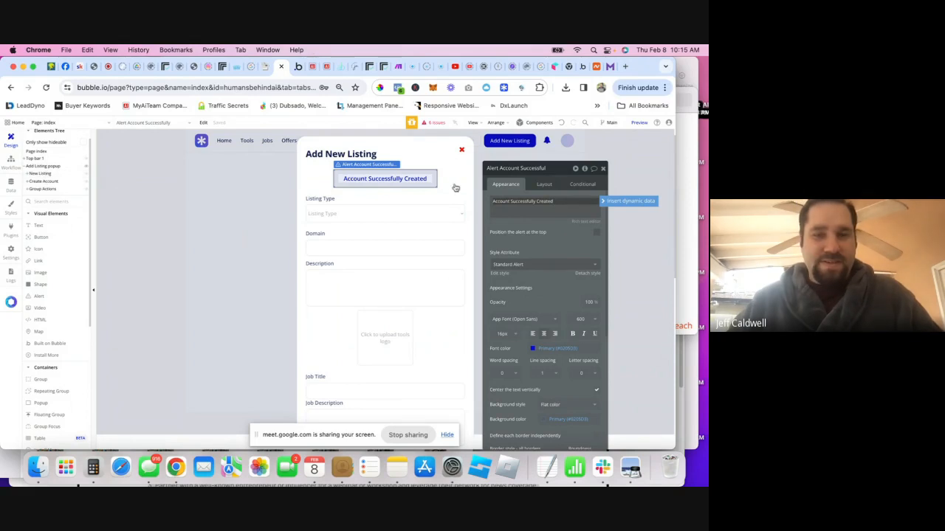
pyautogui.click(544, 184)
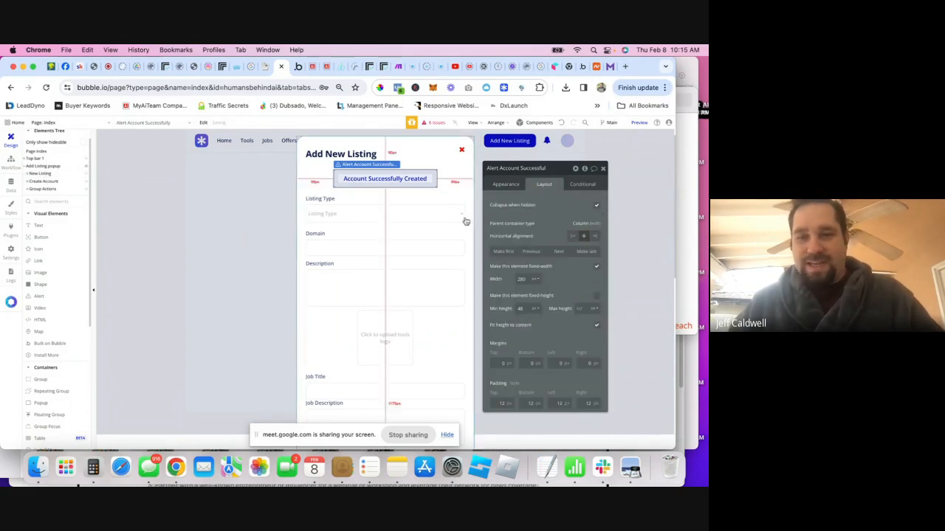
# - Add a fourth workflow step that shows the success alert's message
pyautogui.click(11, 161)
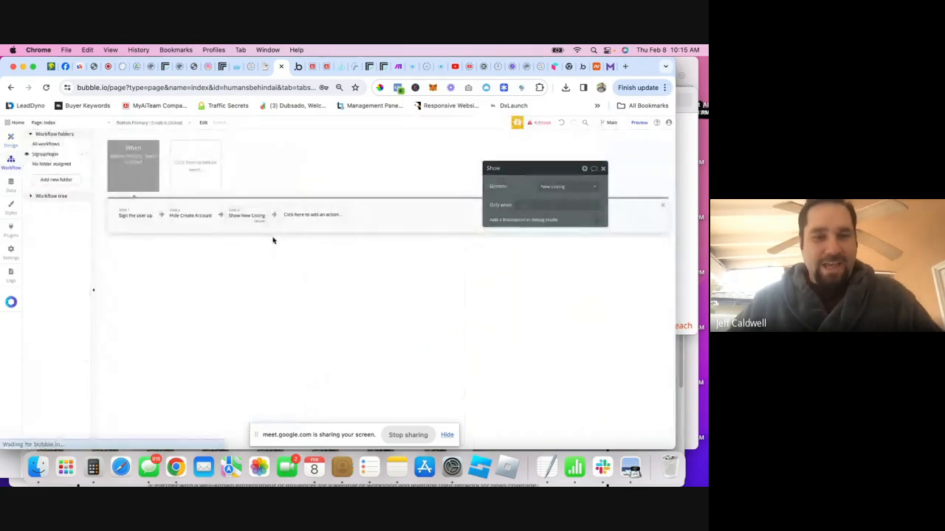
pyautogui.click(330, 220)
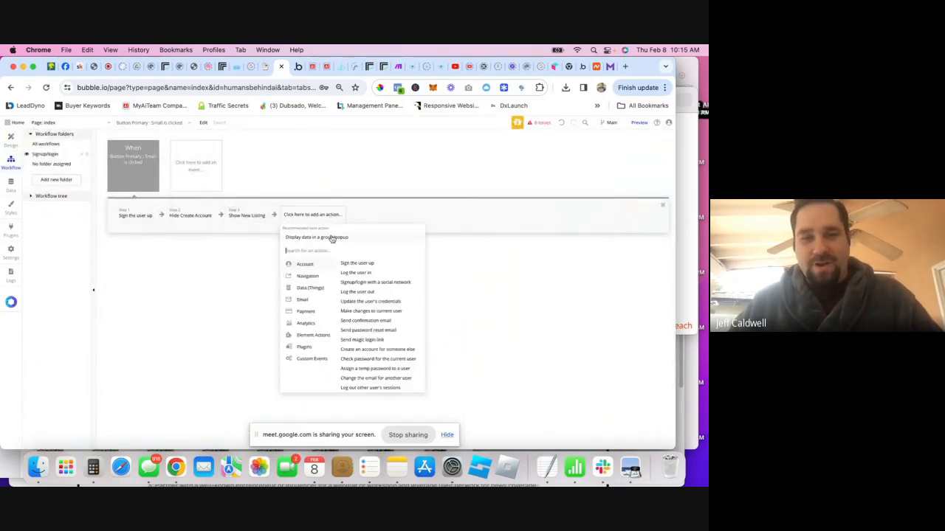
pyautogui.write('show')
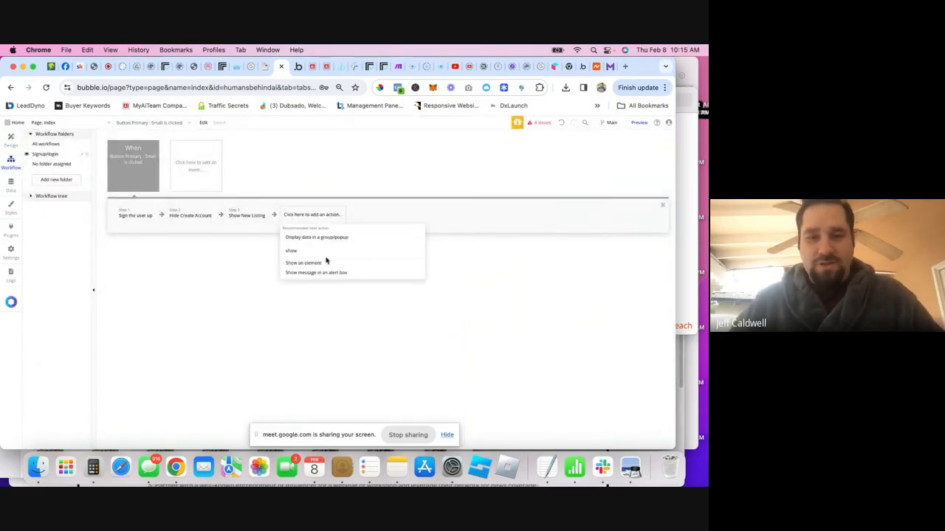
pyautogui.click(307, 275)
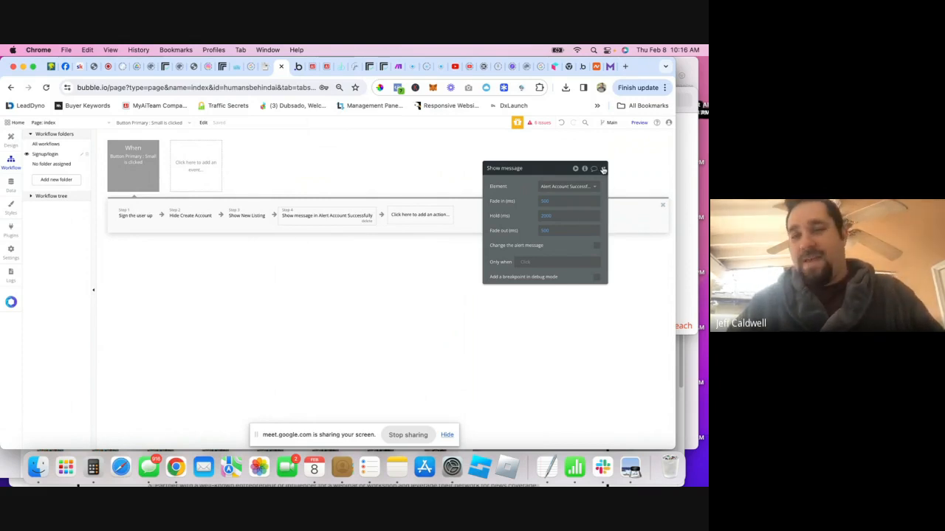
pyautogui.click(603, 170)
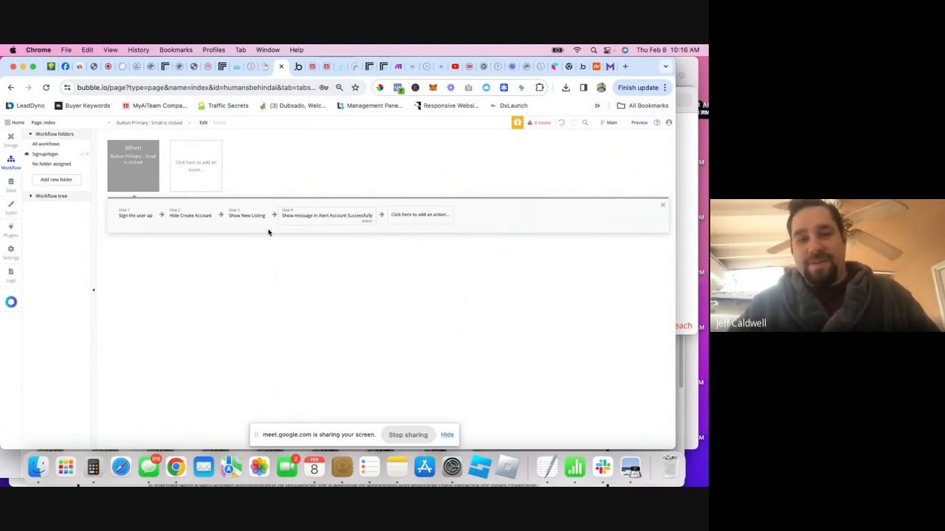
# - Reopen the sign-up action and browse its list of fields to change, then close it
pyautogui.click(130, 218)
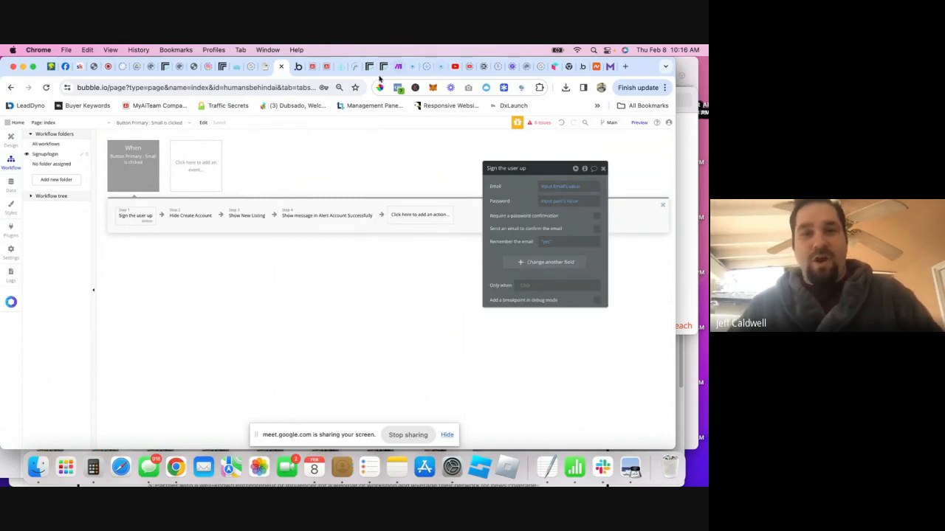
pyautogui.click(298, 70)
pyautogui.click(278, 67)
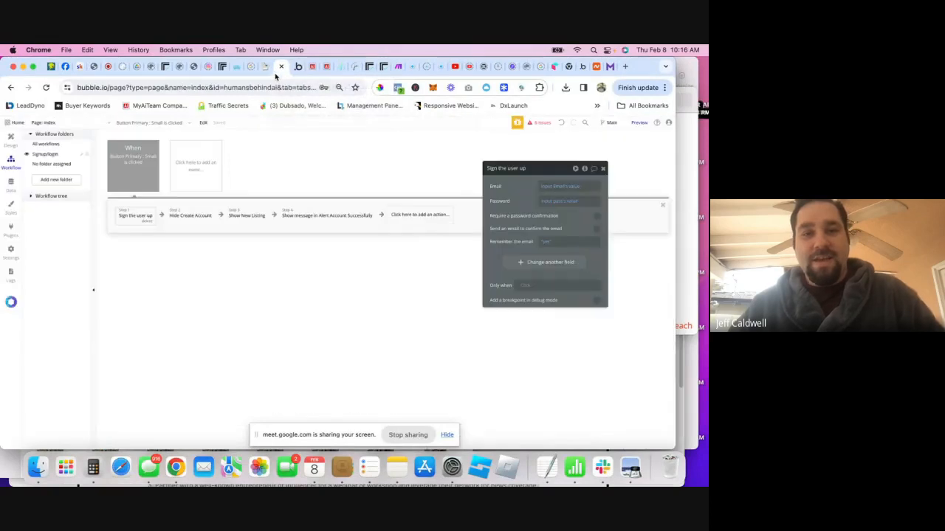
pyautogui.click(538, 263)
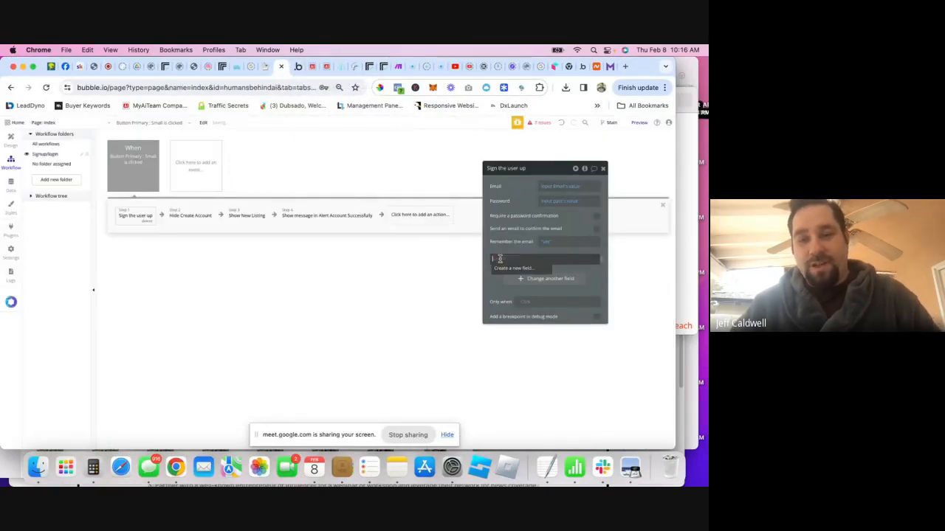
pyautogui.click(158, 279)
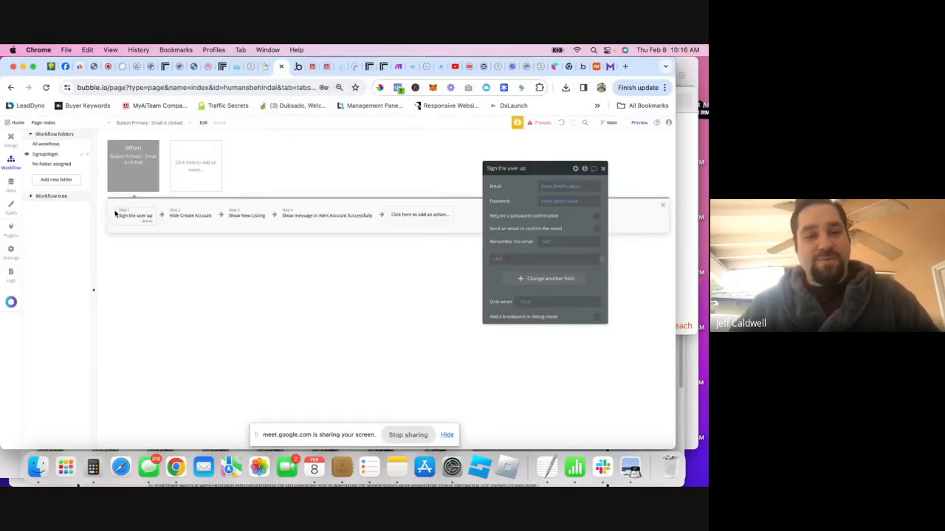
# - Add a text field named Name to the User data type and start another new field
pyautogui.click(11, 184)
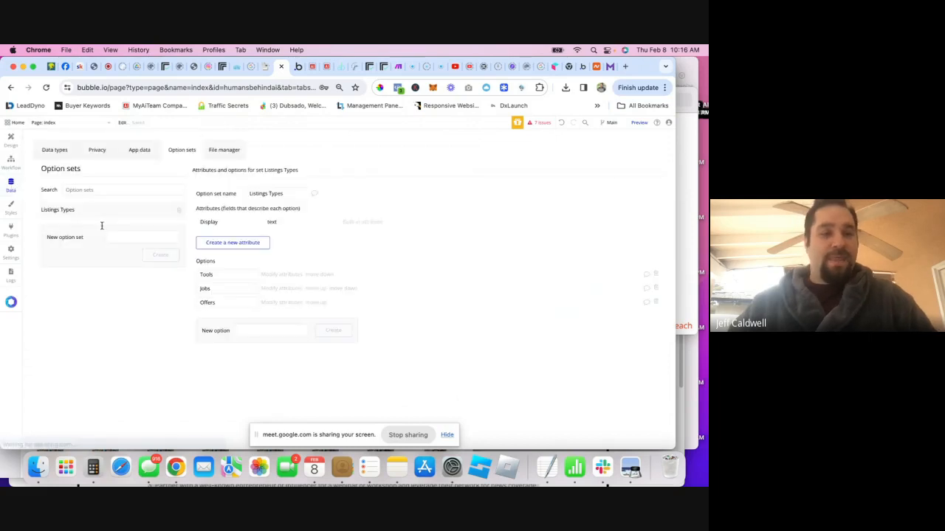
pyautogui.click(54, 154)
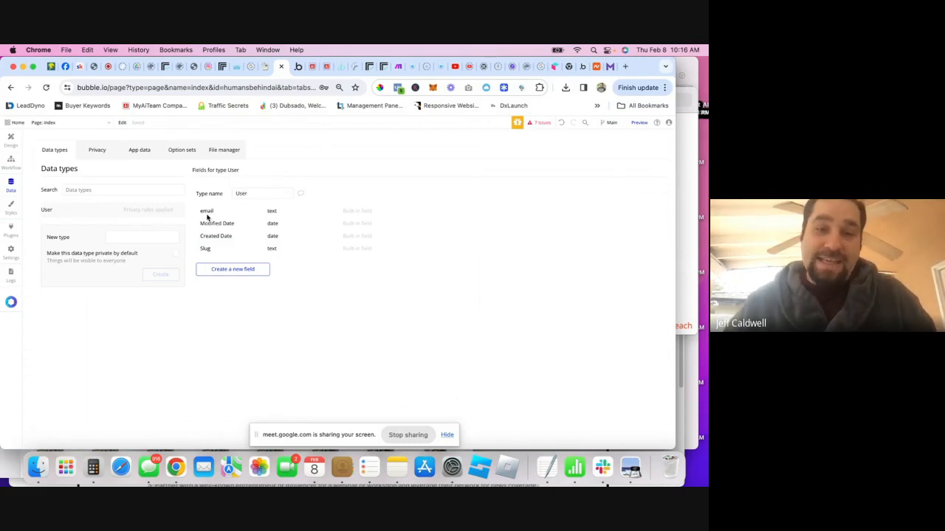
pyautogui.click(232, 270)
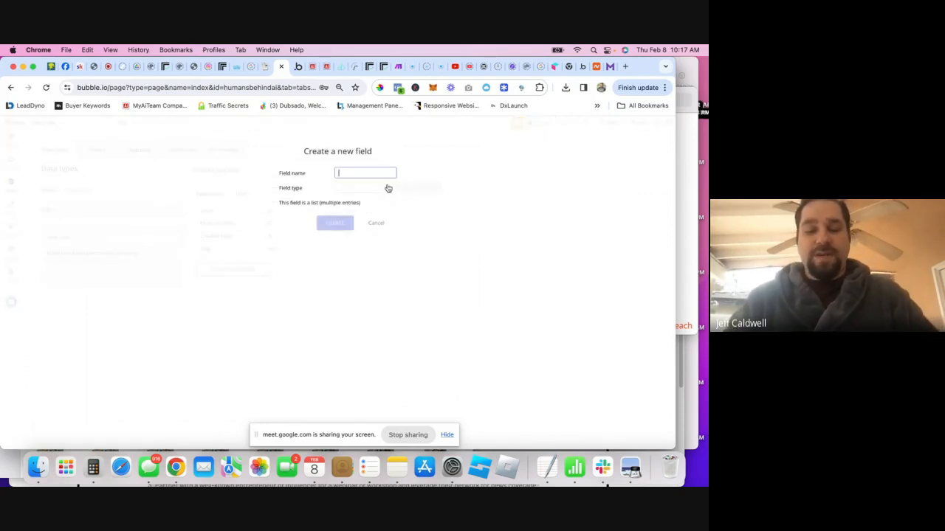
pyautogui.write('Name')
pyautogui.click(362, 190)
pyautogui.write('te')
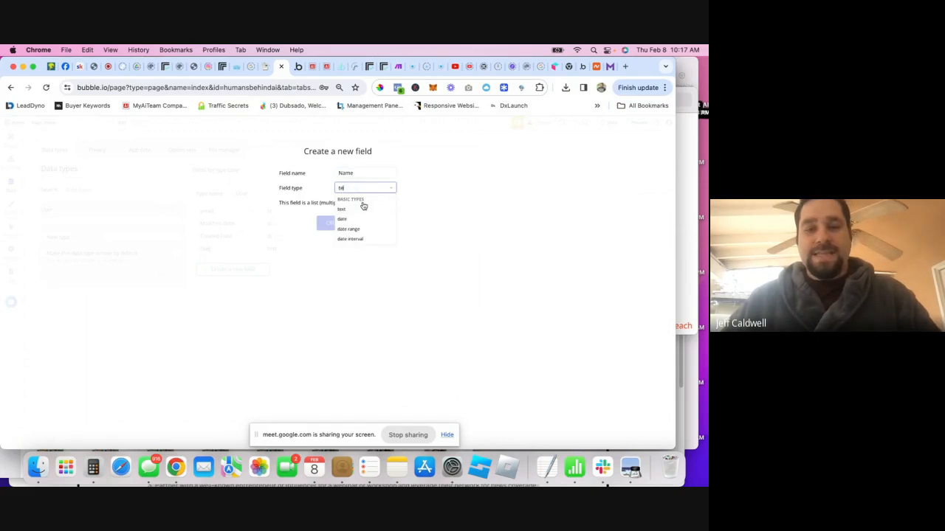
pyautogui.click(353, 208)
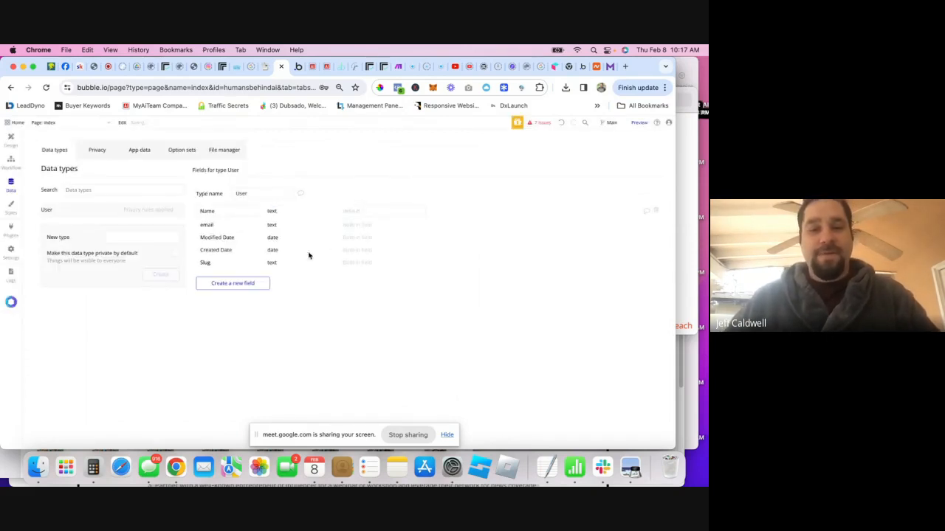
pyautogui.click(243, 284)
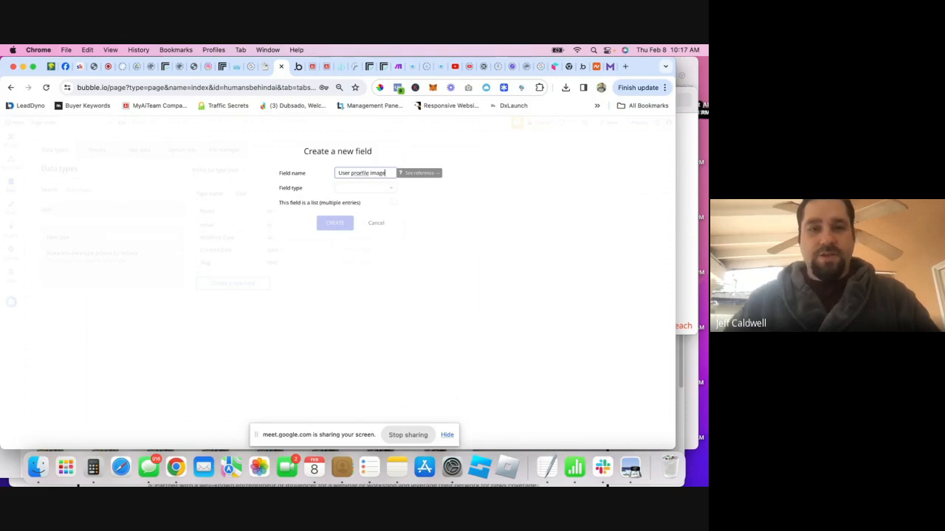
# - Admit the waiting participant to the Google Meet call, then return to the Bubble editor
pyautogui.click(96, 66)
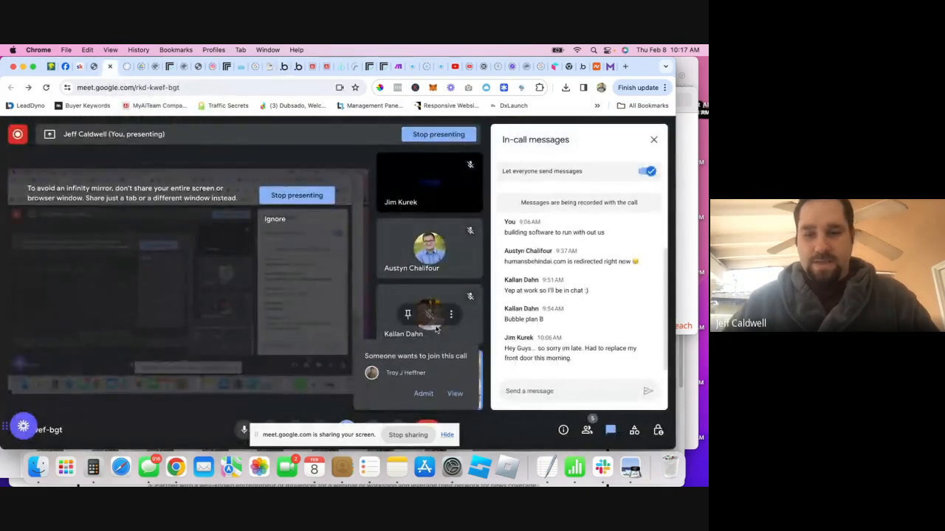
pyautogui.click(423, 393)
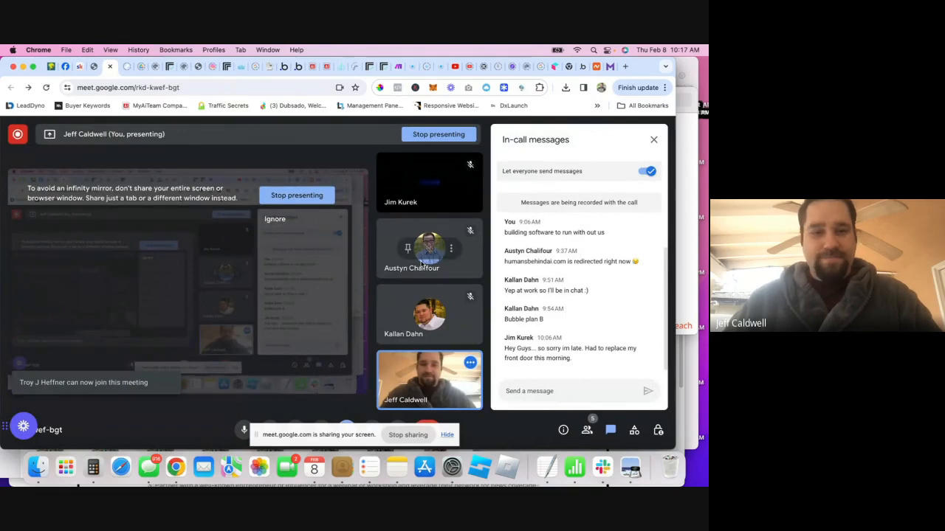
pyautogui.click(293, 72)
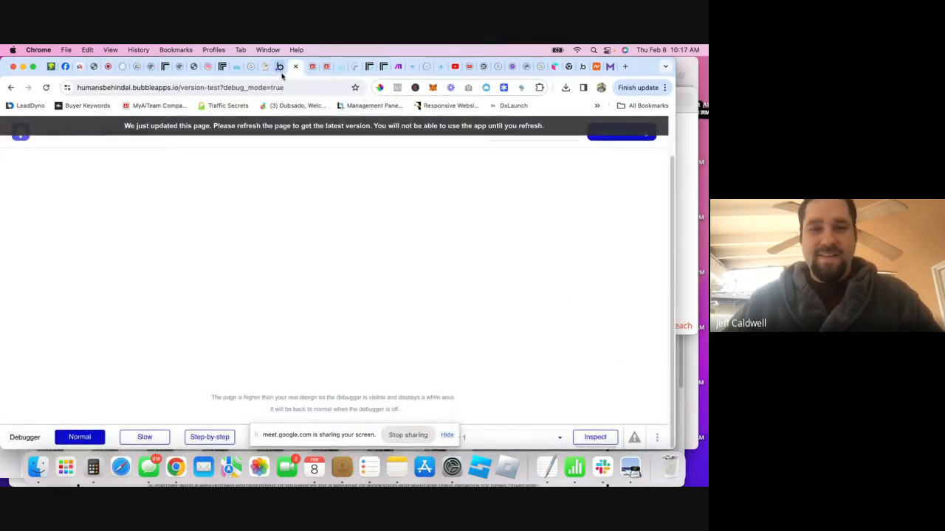
pyautogui.click(280, 67)
# - Create the User profile image field with type image
pyautogui.click(367, 188)
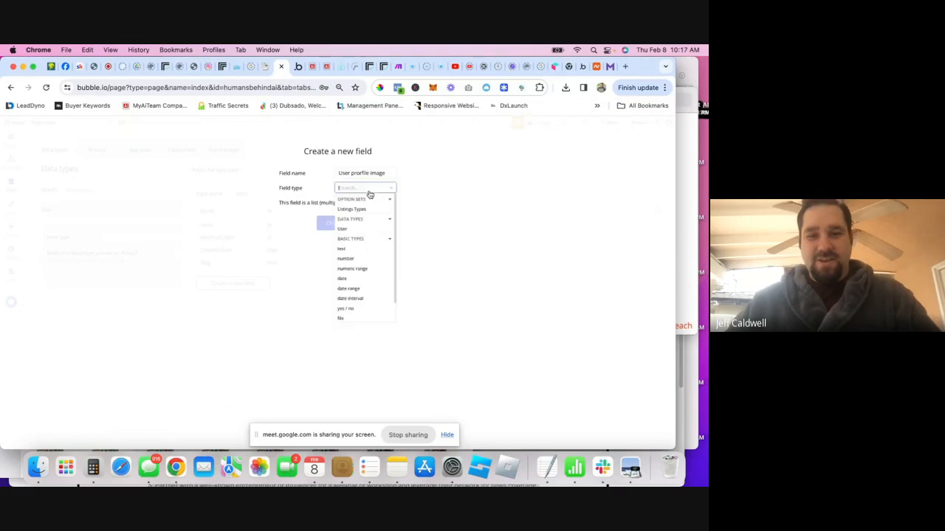
pyautogui.scroll(-1, 359, 268)
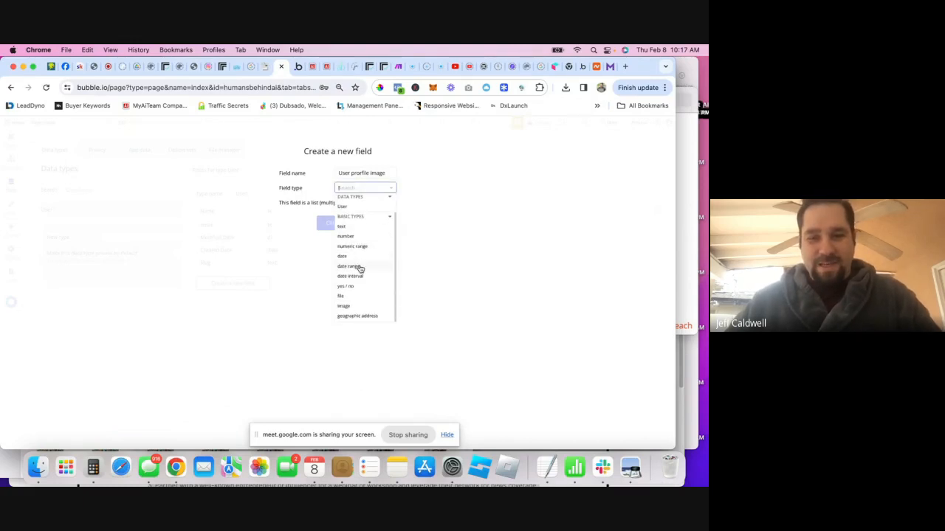
pyautogui.click(349, 307)
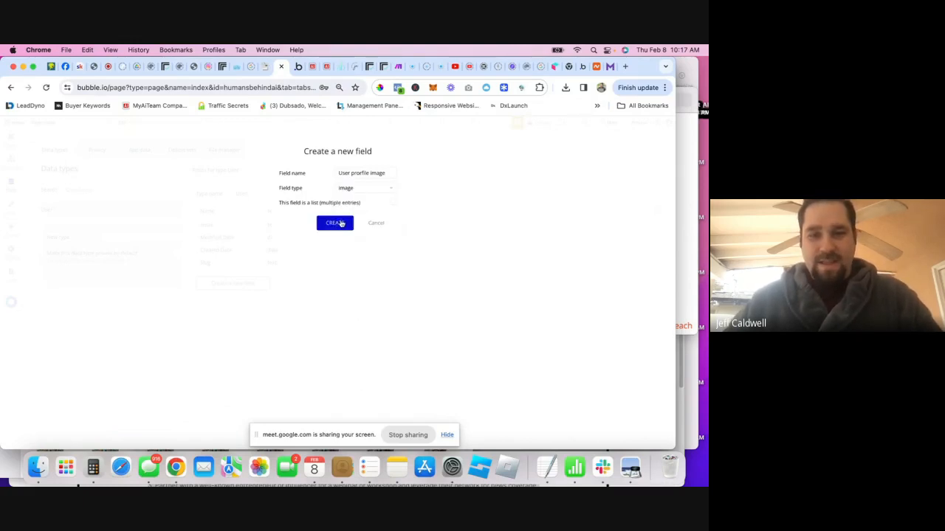
pyautogui.click(341, 223)
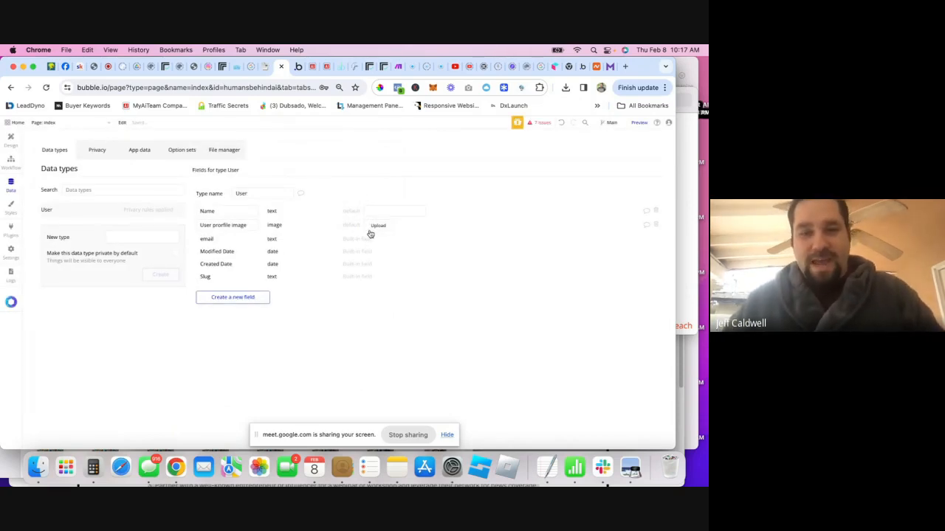
# - Upload the logo file as the profile image field's default picture
pyautogui.click(373, 228)
pyautogui.click(232, 202)
pyautogui.press('Return')
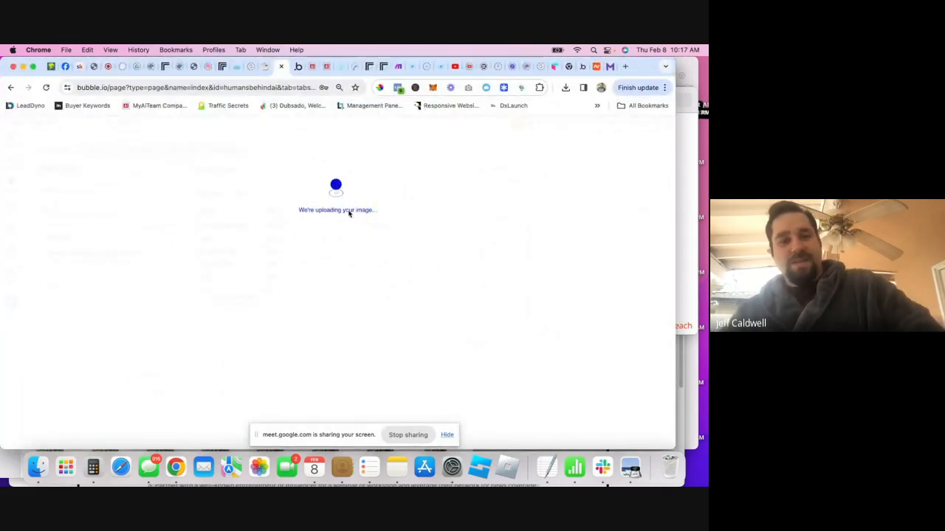
# - Check the Google Meet call and debug preview, then return to the User data type
pyautogui.click(105, 68)
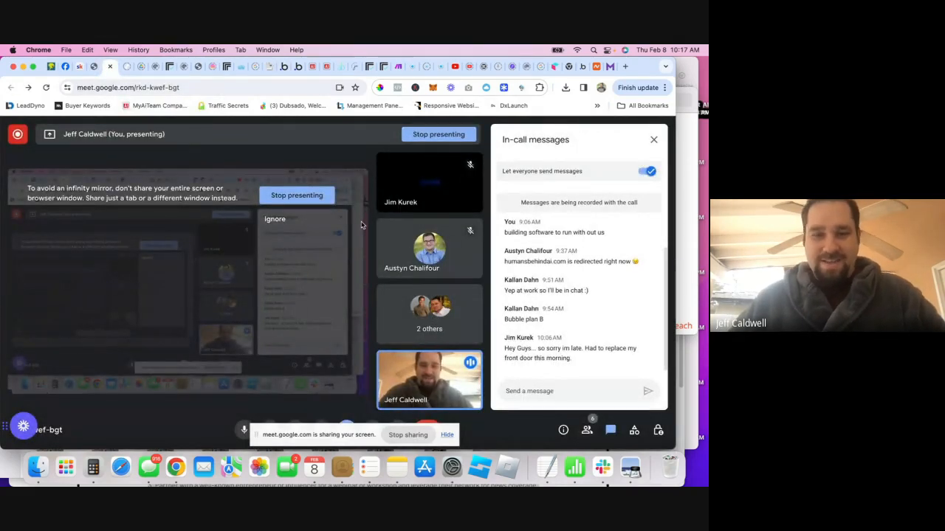
pyautogui.click(296, 71)
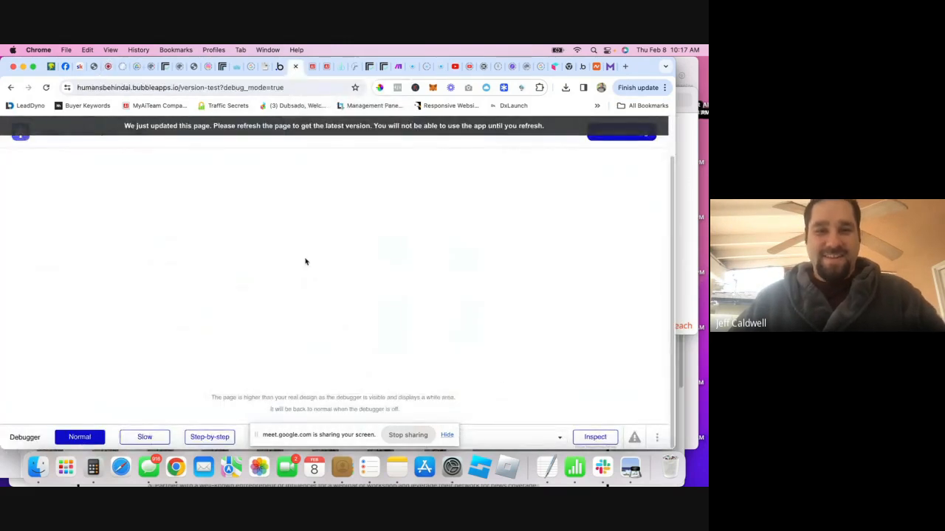
pyautogui.click(270, 68)
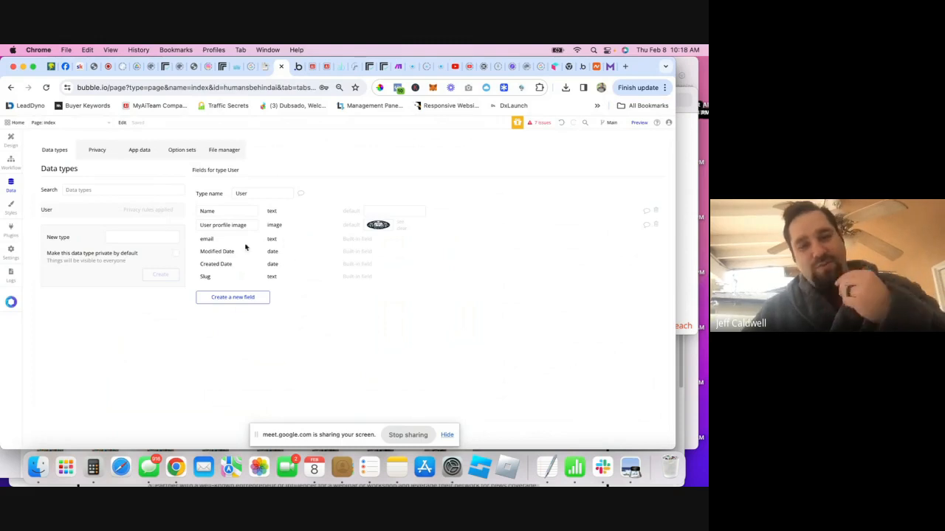
# - Make the sign-up step set the user's Name to Input name's value
pyautogui.click(11, 160)
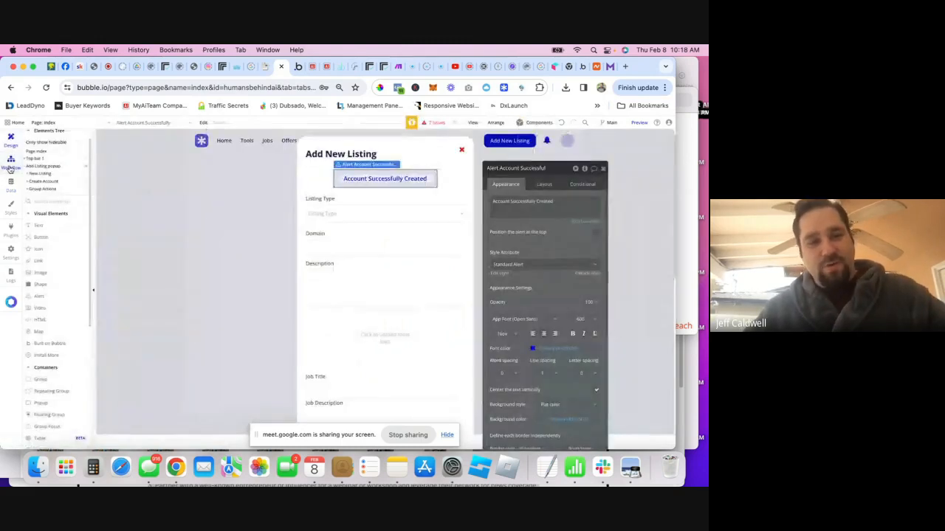
pyautogui.click(516, 259)
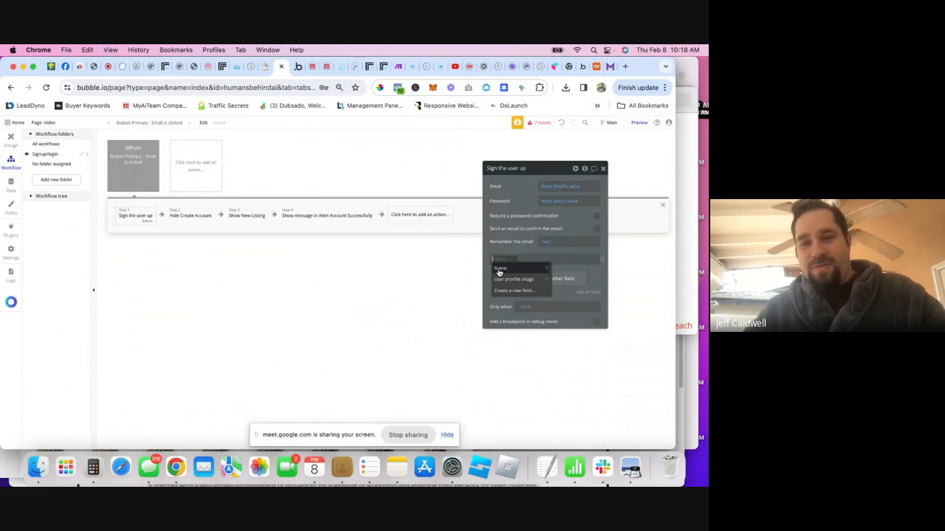
pyautogui.click(502, 270)
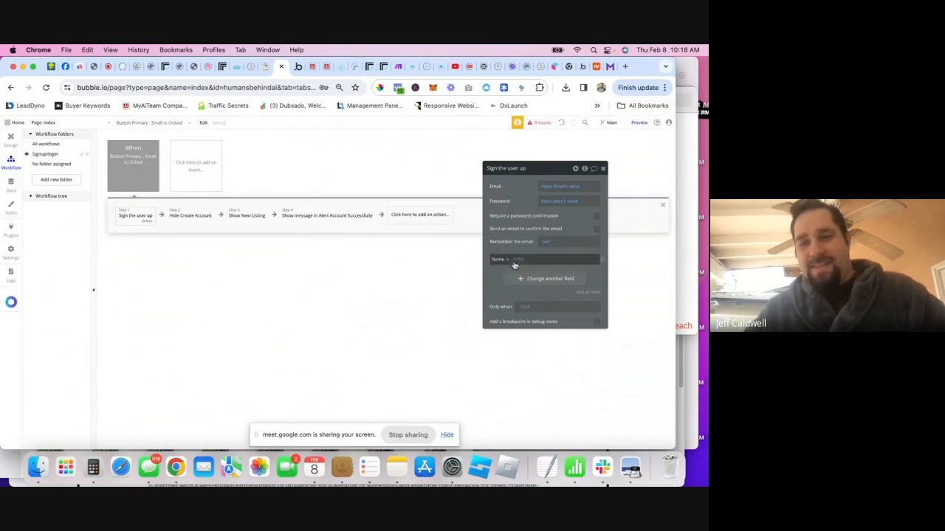
pyautogui.click(519, 260)
pyautogui.write('name')
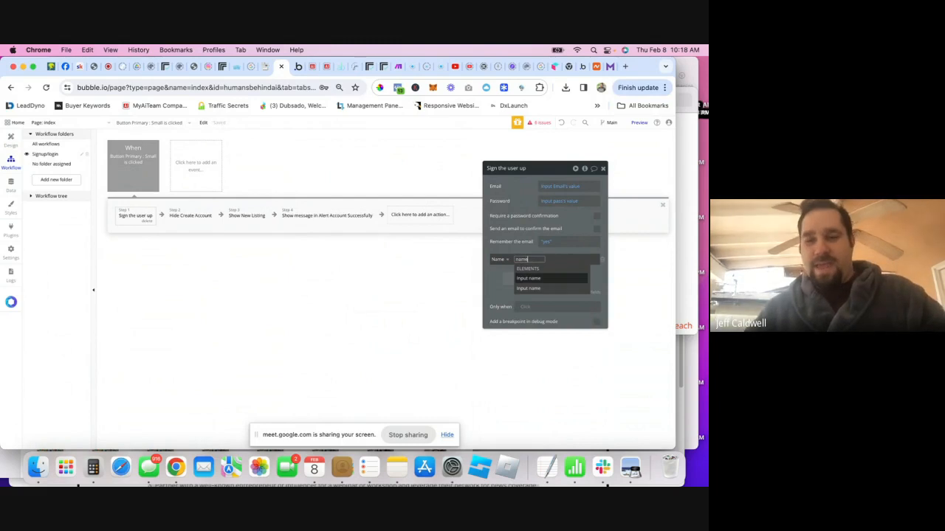
pyautogui.click(528, 278)
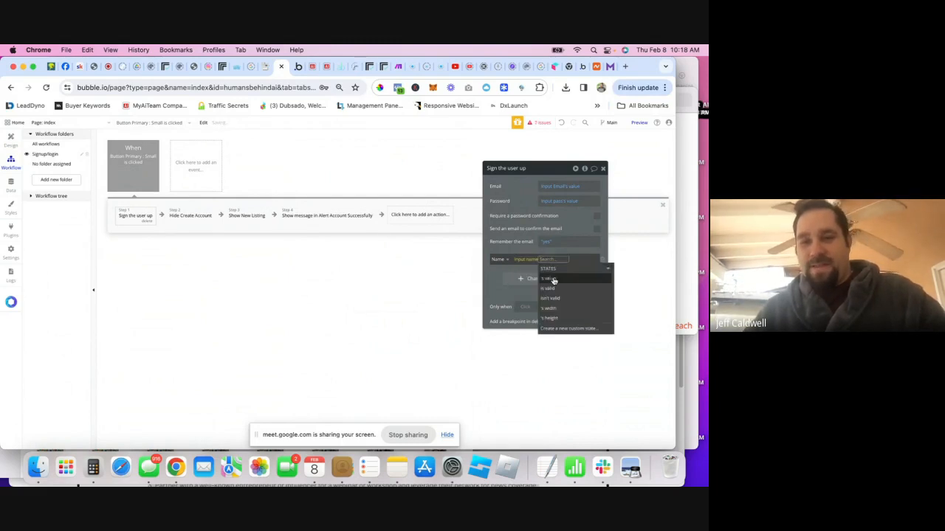
pyautogui.click(554, 280)
pyautogui.click(10, 138)
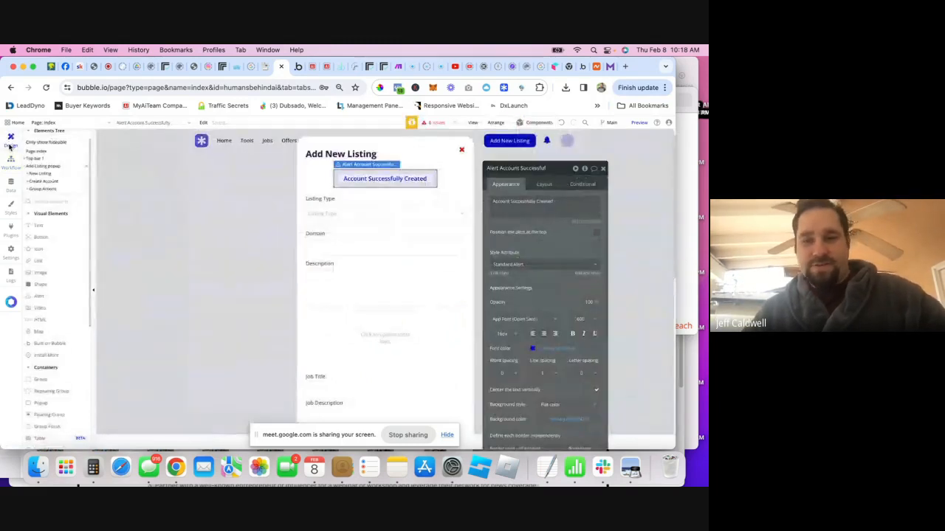
# - Scroll to the Create your account form and select its name input
pyautogui.click(355, 215)
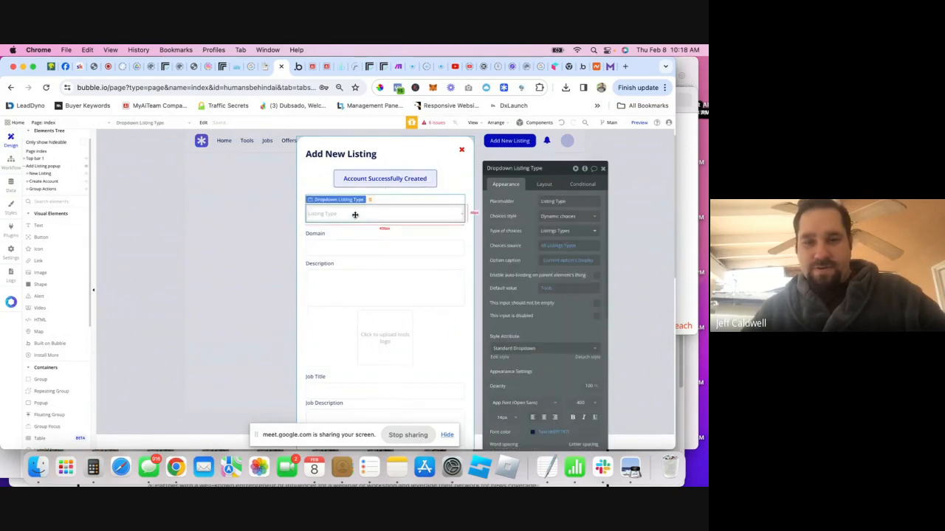
pyautogui.scroll(-3, 343, 273)
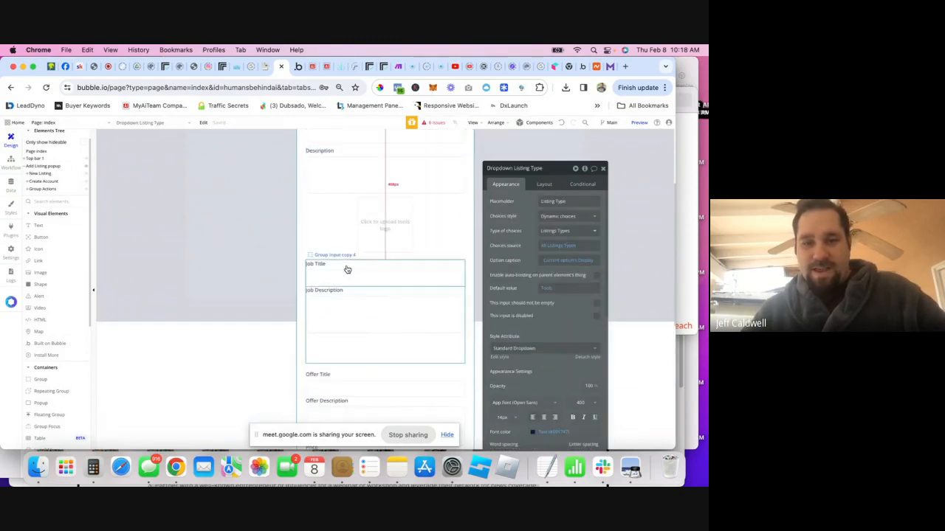
pyautogui.scroll(-7, 352, 285)
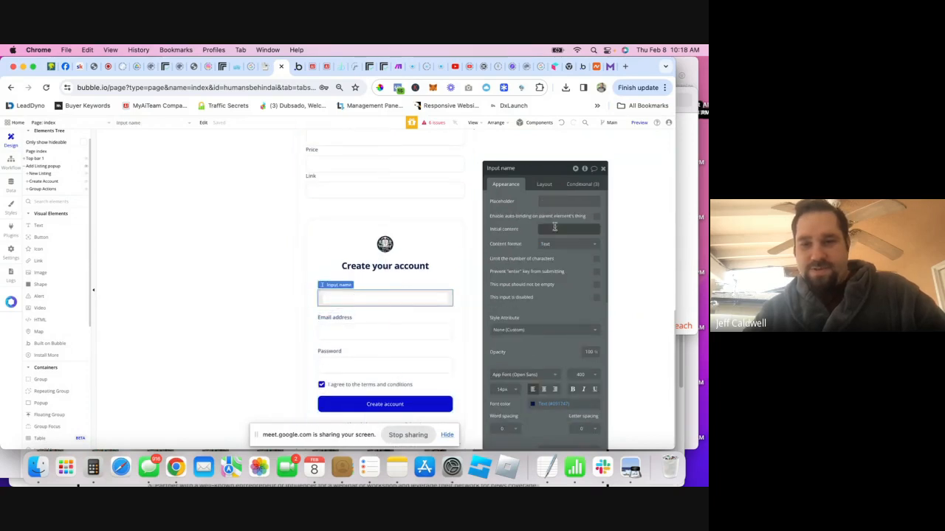
pyautogui.click(408, 338)
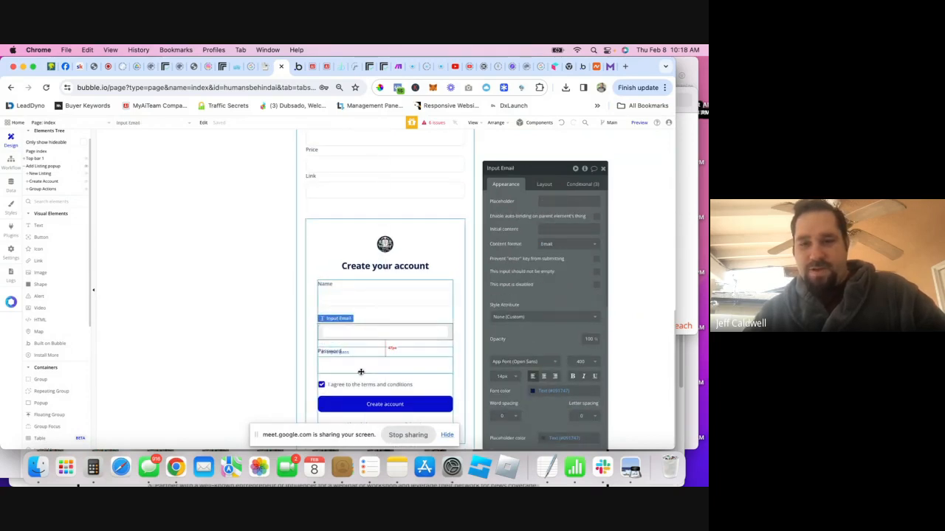
pyautogui.click(362, 370)
pyautogui.scroll(-1, 397, 340)
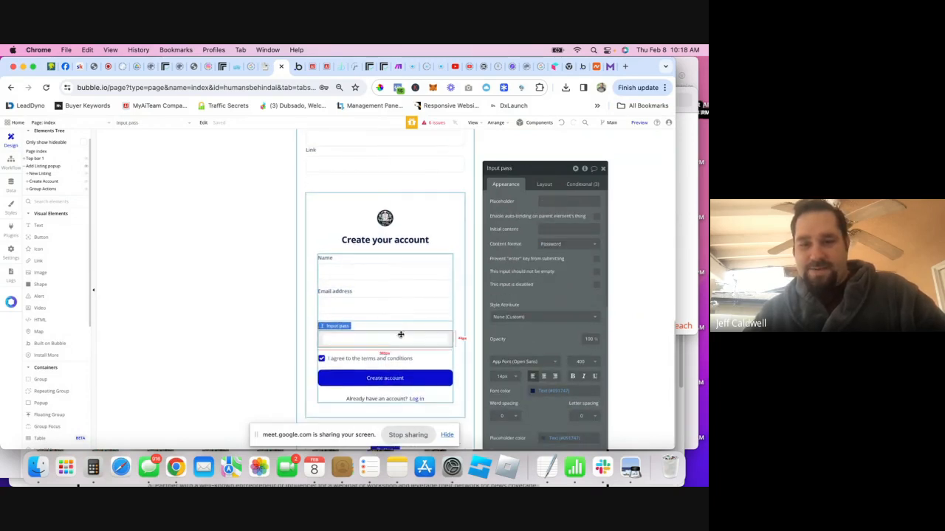
pyautogui.click(362, 270)
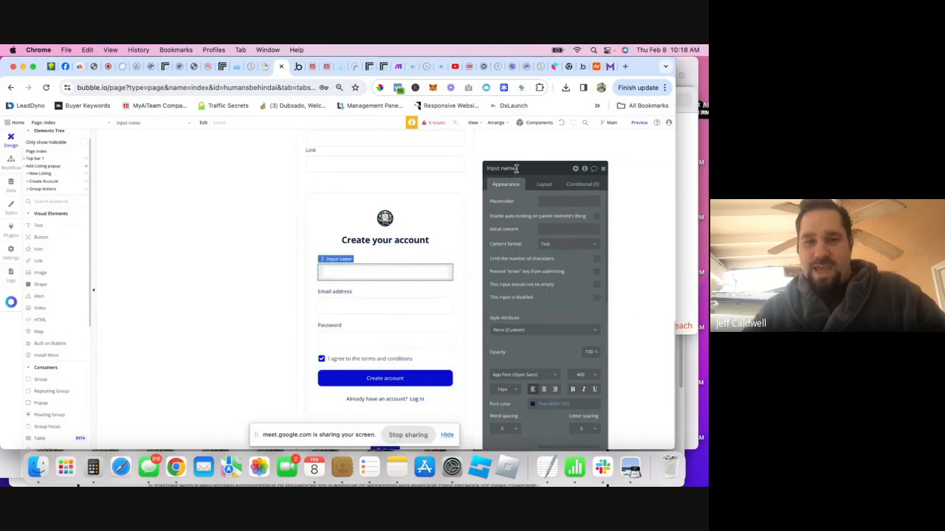
# - Set the sign-up action's Name field to Input name signup's value, then review the following workflow steps
pyautogui.write('up')
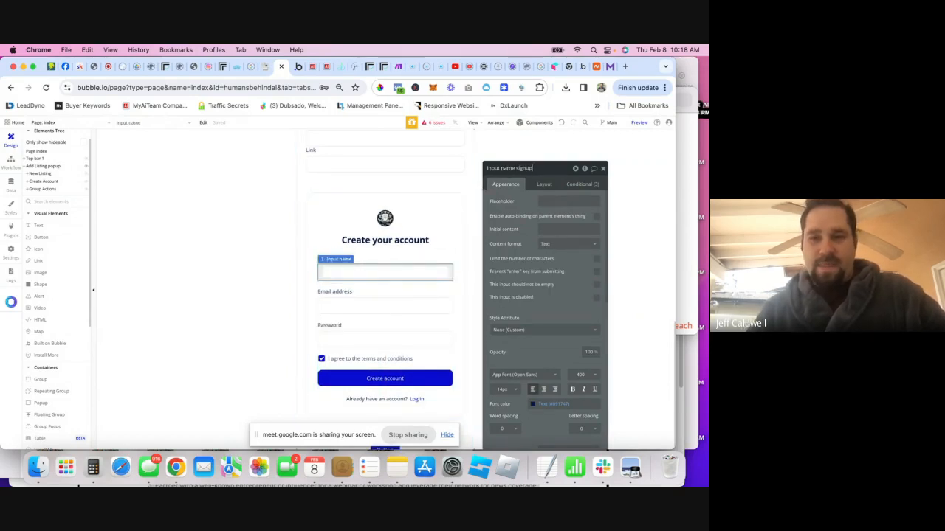
pyautogui.click(11, 161)
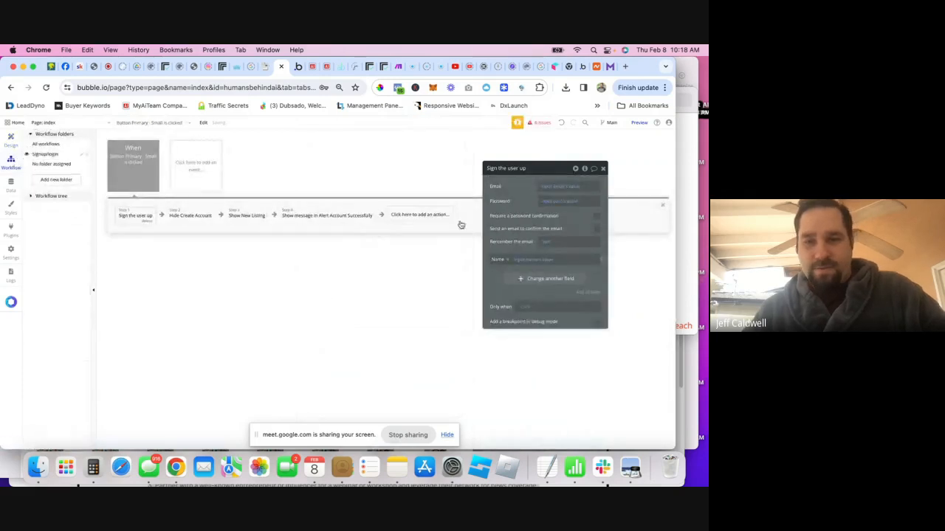
pyautogui.click(510, 260)
pyautogui.click(519, 260)
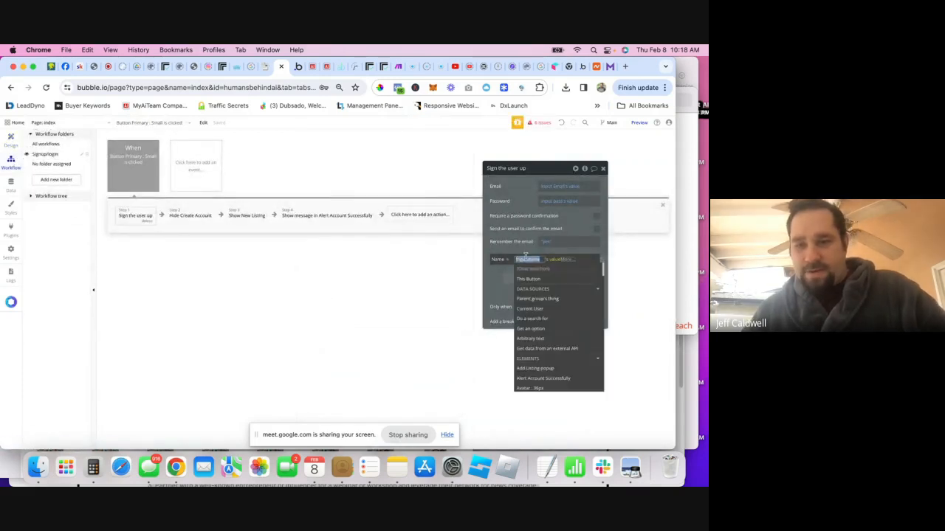
pyautogui.write('name')
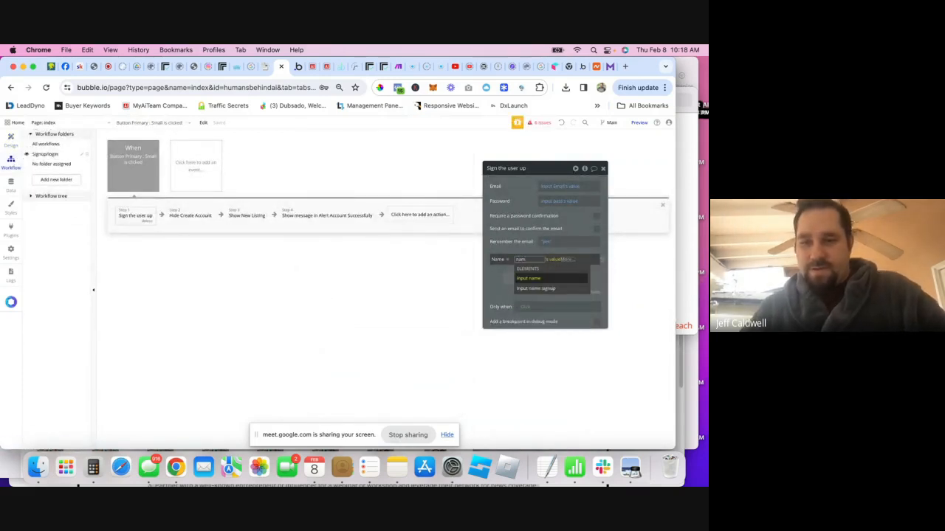
pyautogui.click(545, 288)
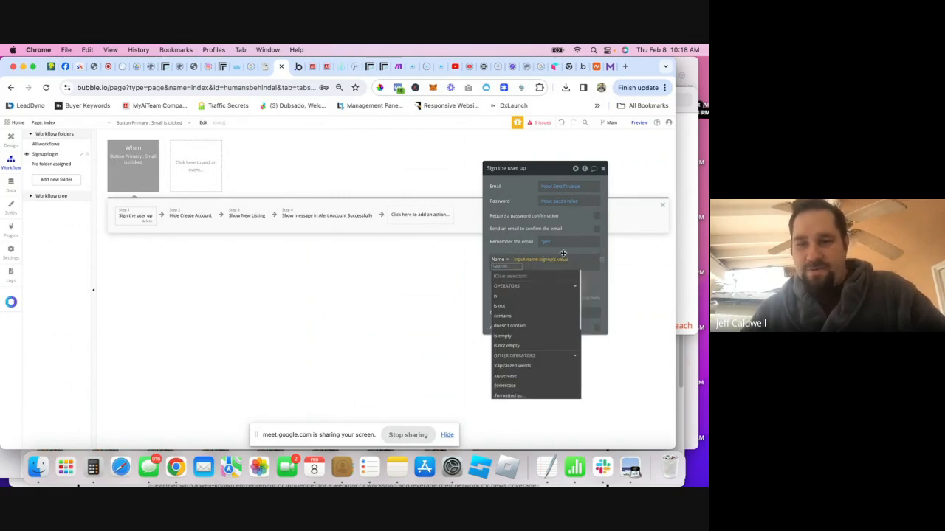
pyautogui.click(518, 248)
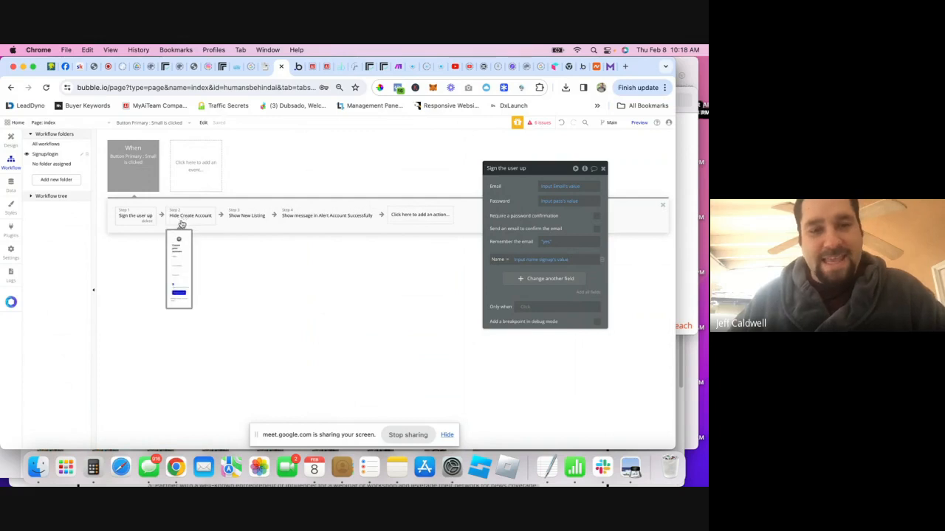
pyautogui.click(237, 218)
pyautogui.click(302, 225)
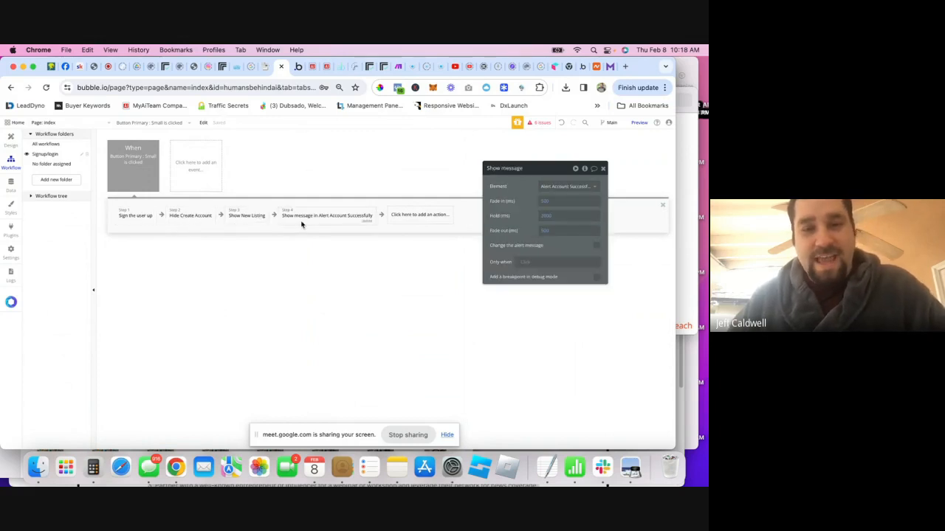
# - Launch the app preview and start entering a name on the Create your account form
pyautogui.click(602, 170)
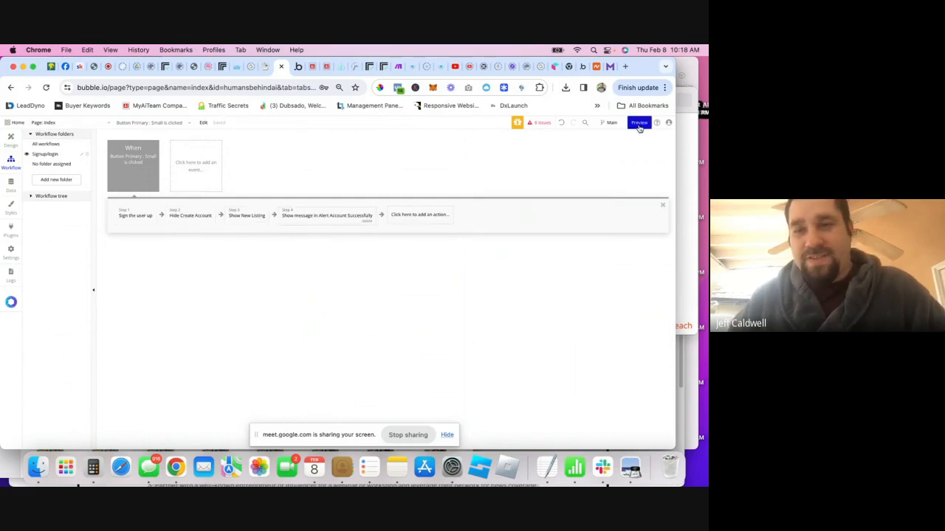
pyautogui.click(639, 123)
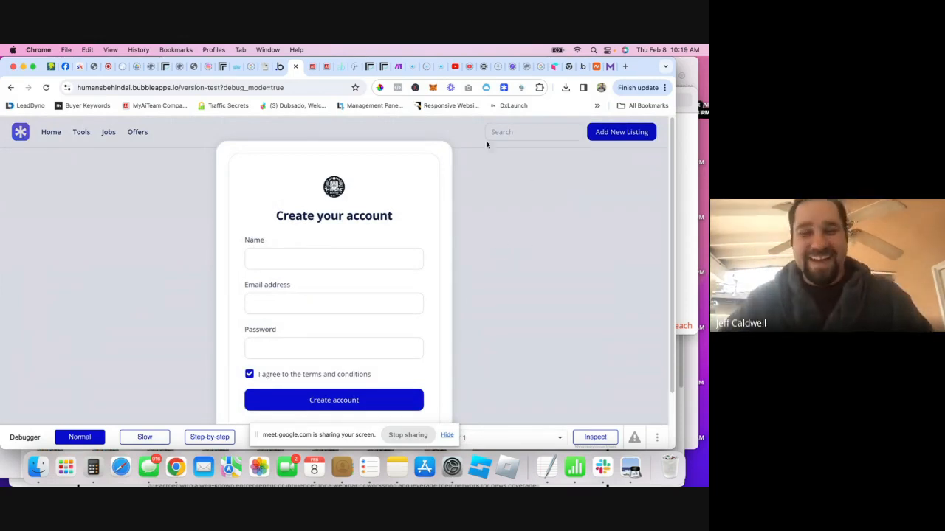
pyautogui.click(354, 251)
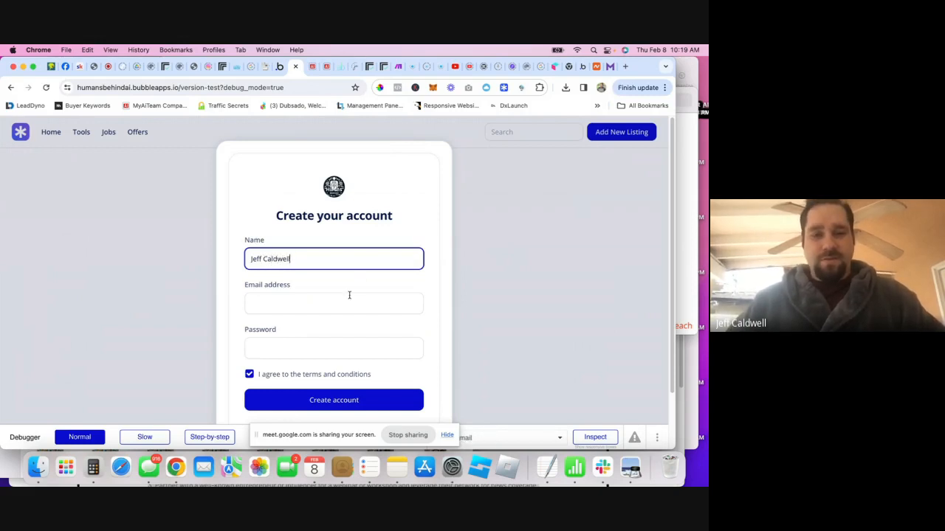
# - Enter a test email address and a password, then submit Create account
pyautogui.click(309, 300)
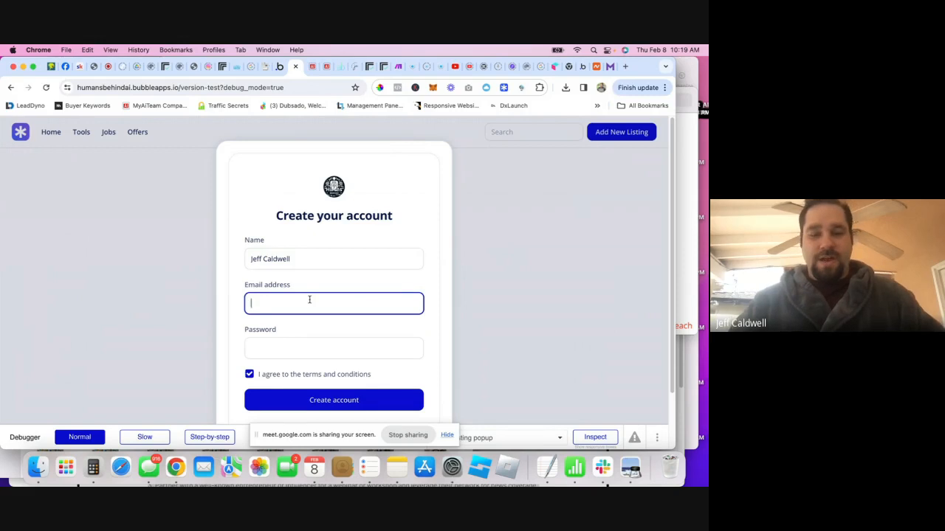
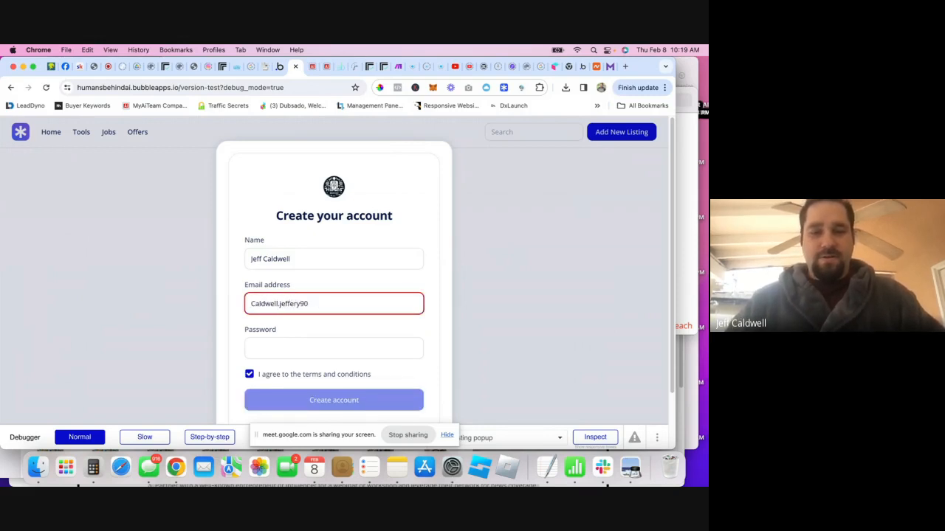
pyautogui.press('Tab')
pyautogui.write('•')
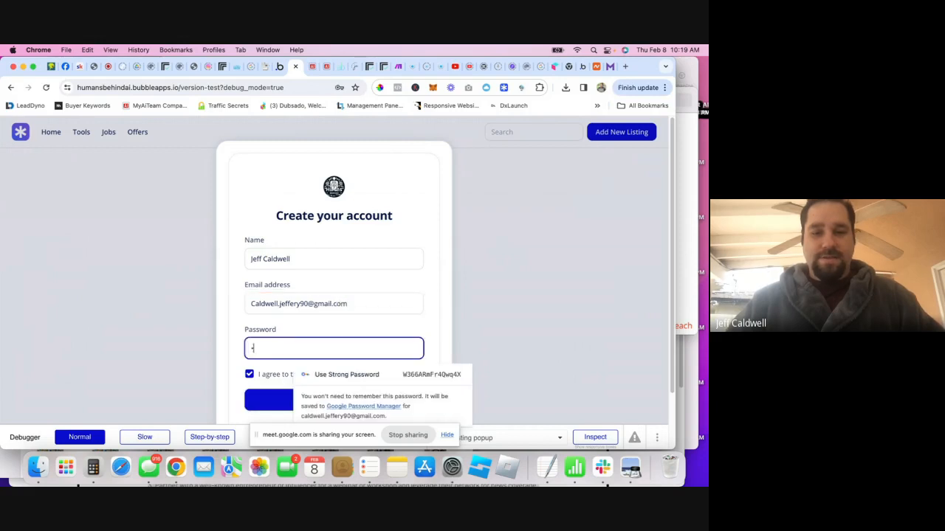
pyautogui.write('•••••••')
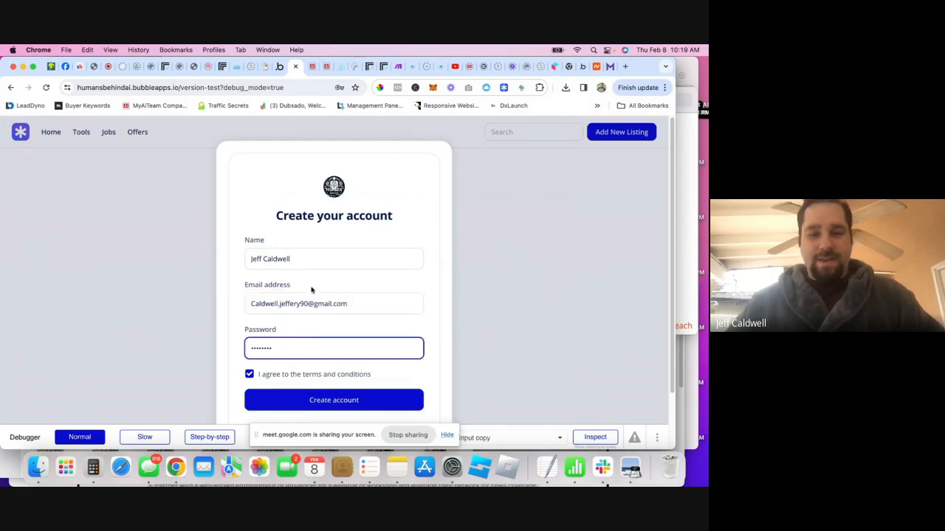
pyautogui.click(248, 375)
pyautogui.doubleClick(281, 347)
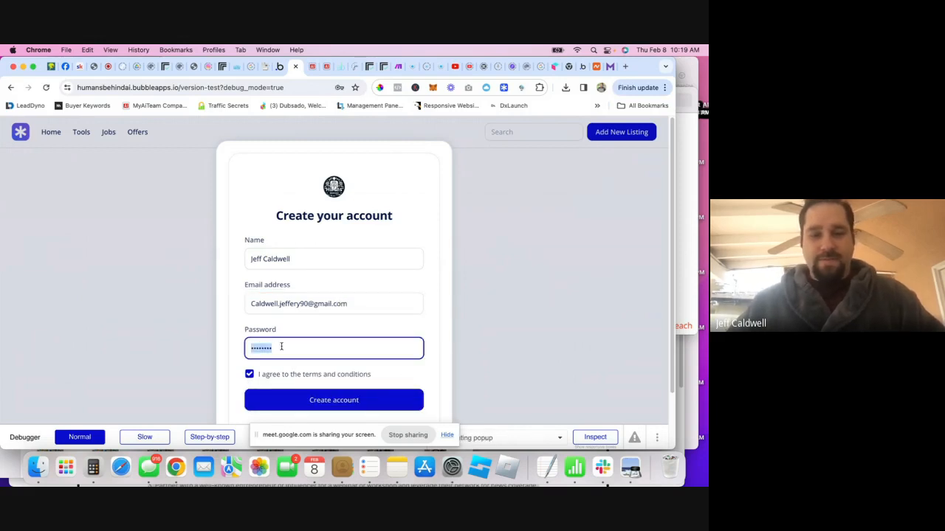
pyautogui.press('BackSpace')
pyautogui.write('••••••')
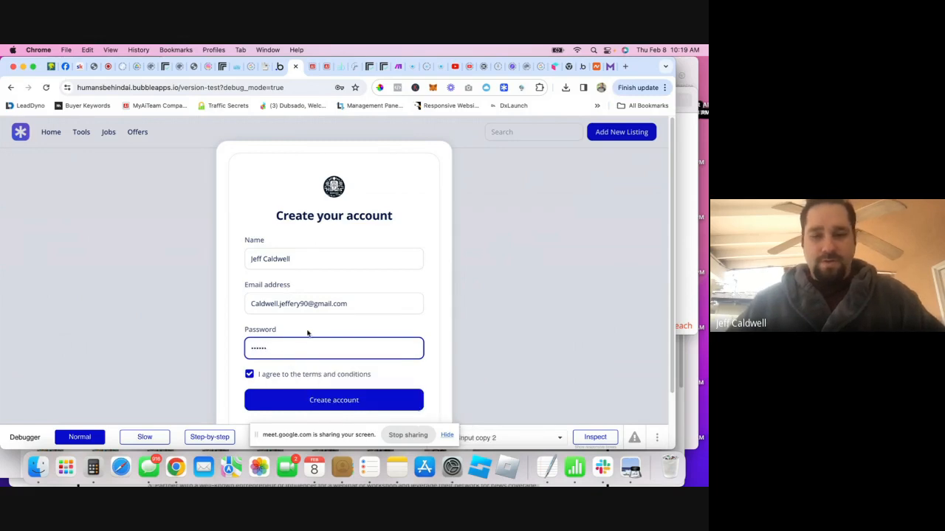
pyautogui.click(312, 392)
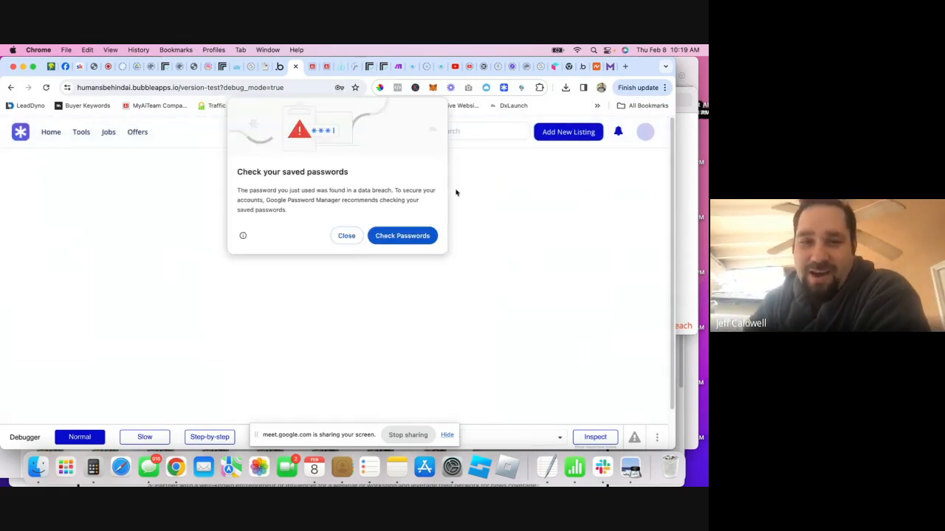
# - Dismiss Chrome's password prompts and test the Add New Listing popup's Listing Type dropdown, keeping Tools
pyautogui.click(346, 236)
pyautogui.click(339, 236)
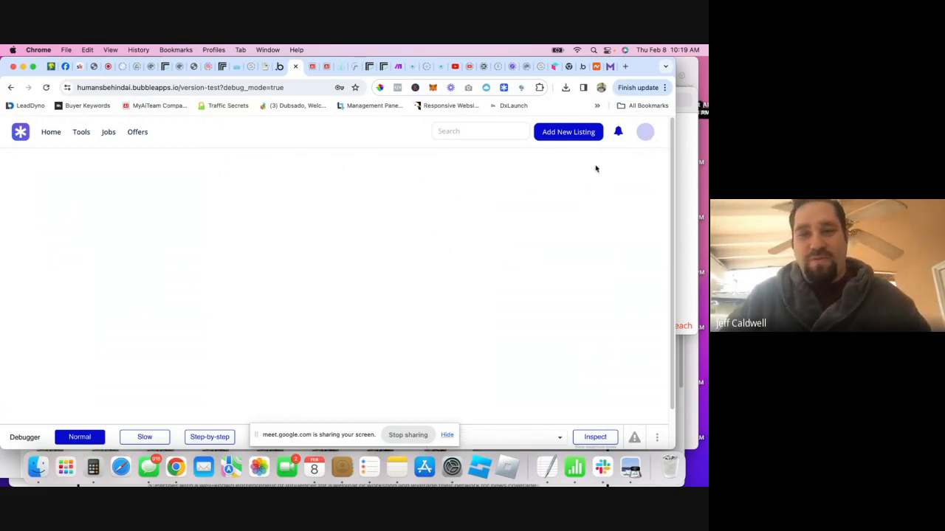
pyautogui.click(573, 133)
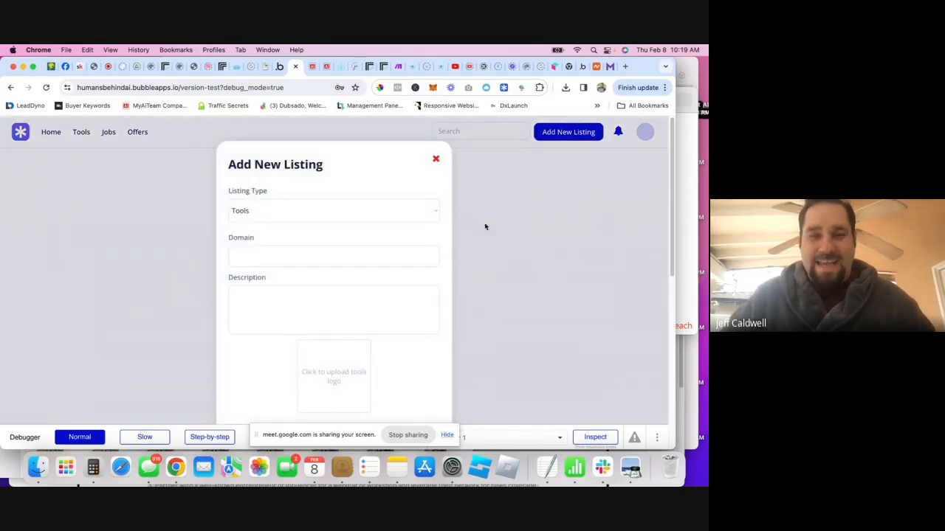
pyautogui.click(425, 212)
pyautogui.click(518, 203)
pyautogui.click(631, 147)
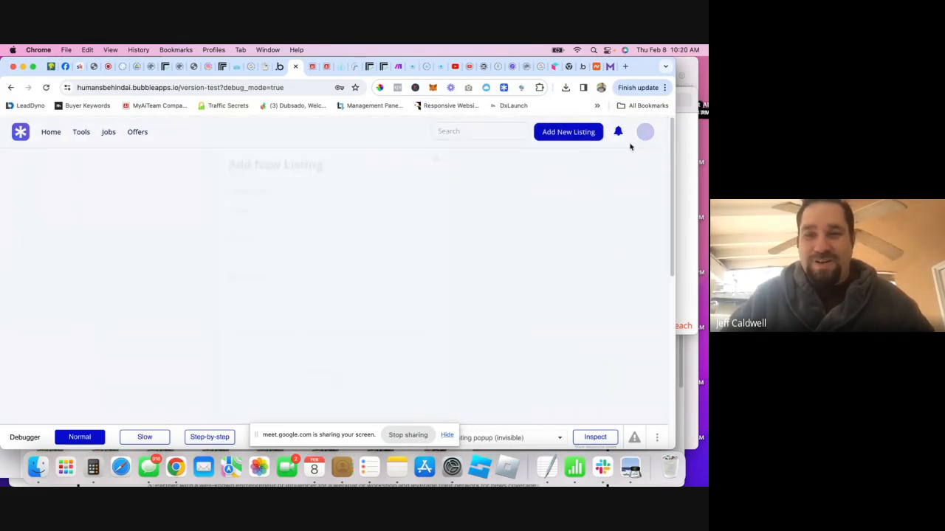
# - Reopen and close the Add New Listing popup a couple more times, then return to the editor tab
pyautogui.click(573, 133)
pyautogui.click(587, 177)
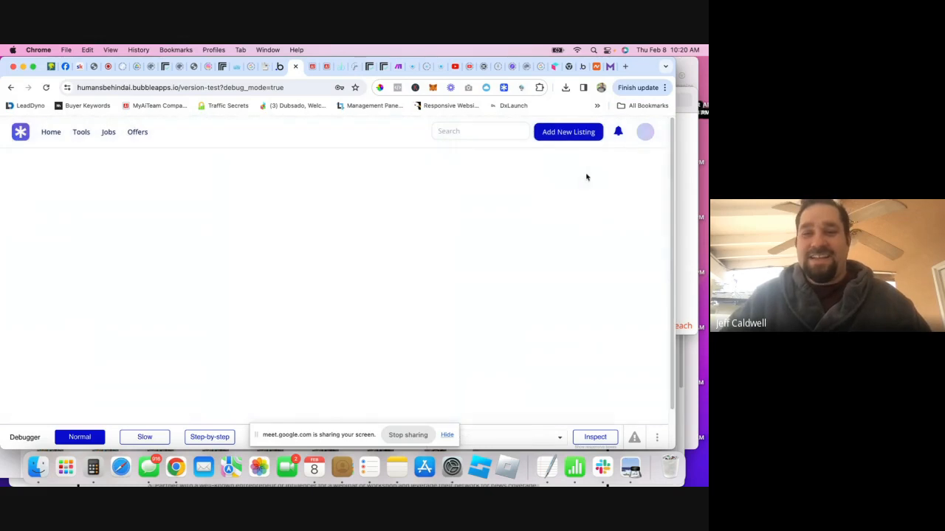
pyautogui.click(566, 135)
pyautogui.click(641, 151)
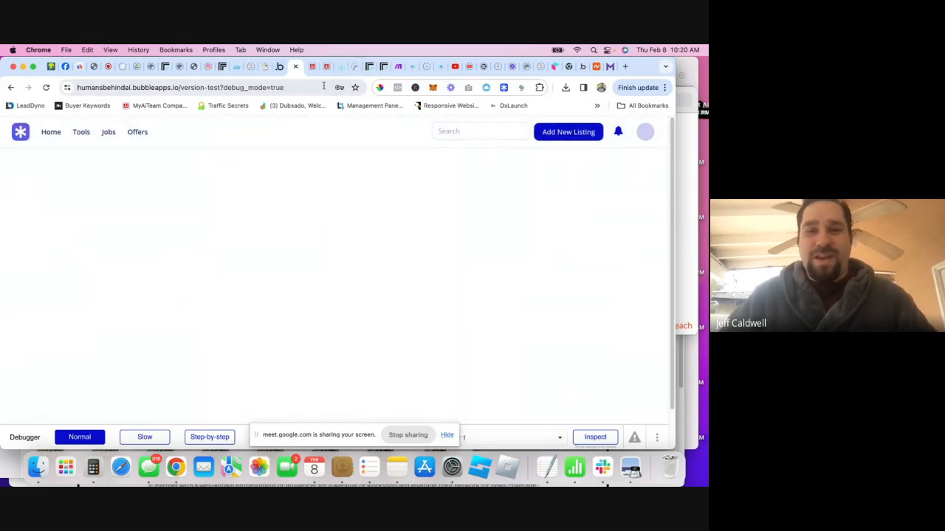
pyautogui.click(279, 66)
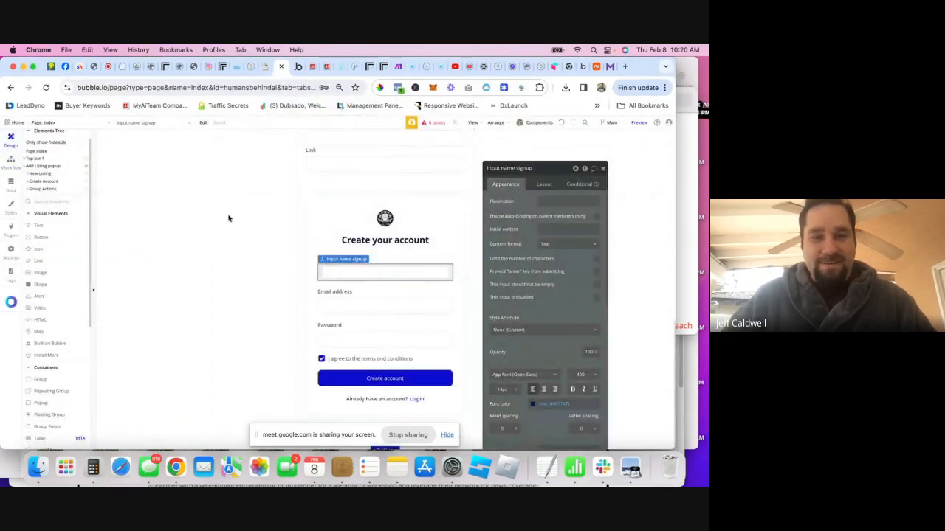
# - Hide the create-account popup, close Input name signup's panel, and collapse Add Listing popup in the Elements Tree
pyautogui.click(86, 167)
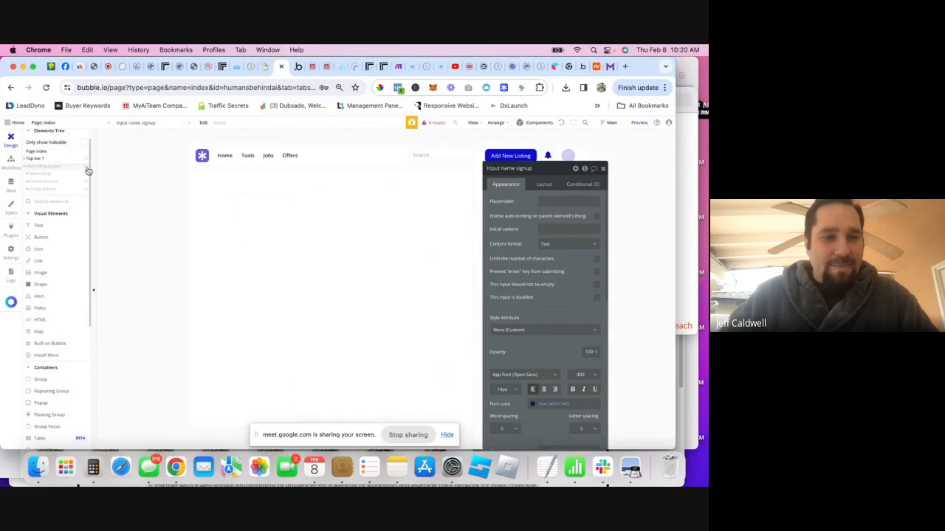
pyautogui.click(603, 169)
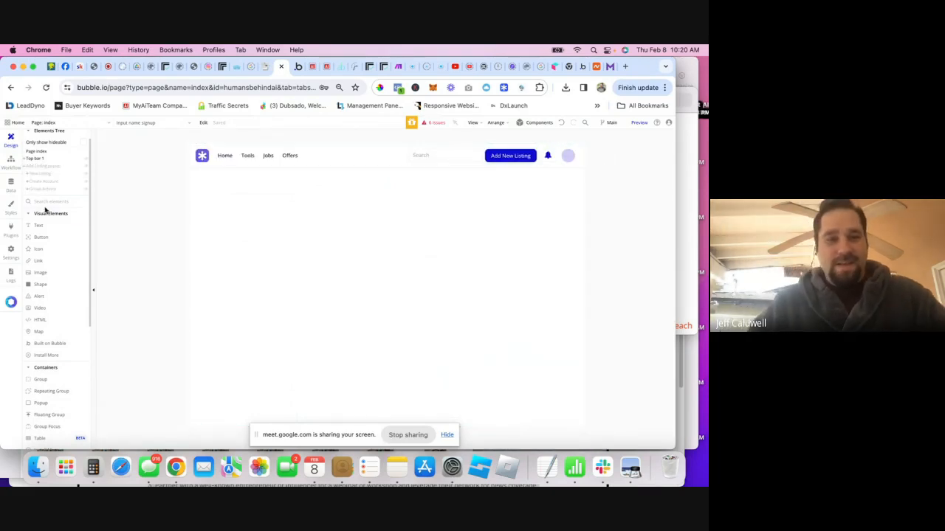
pyautogui.click(28, 166)
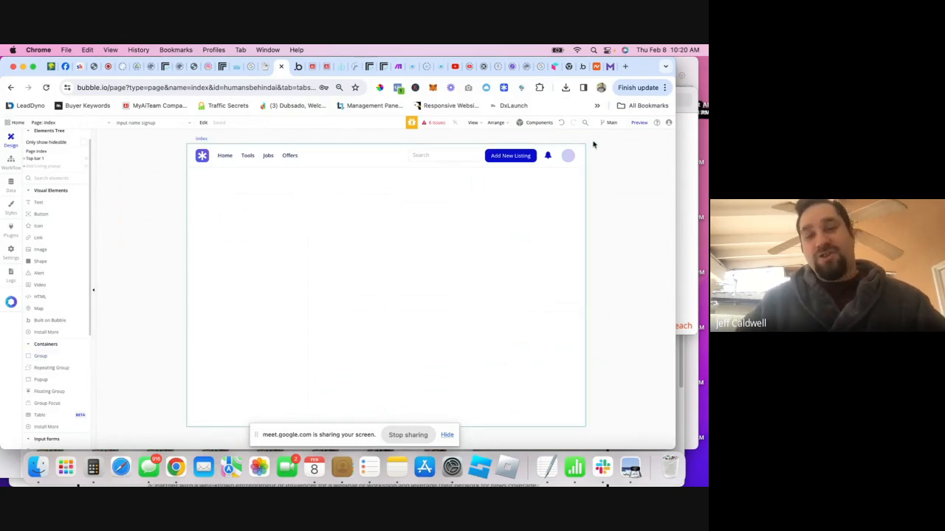
# - Browse the template library's menu, page utility, loader, top navigation bar and Blocks categories
pyautogui.click(503, 87)
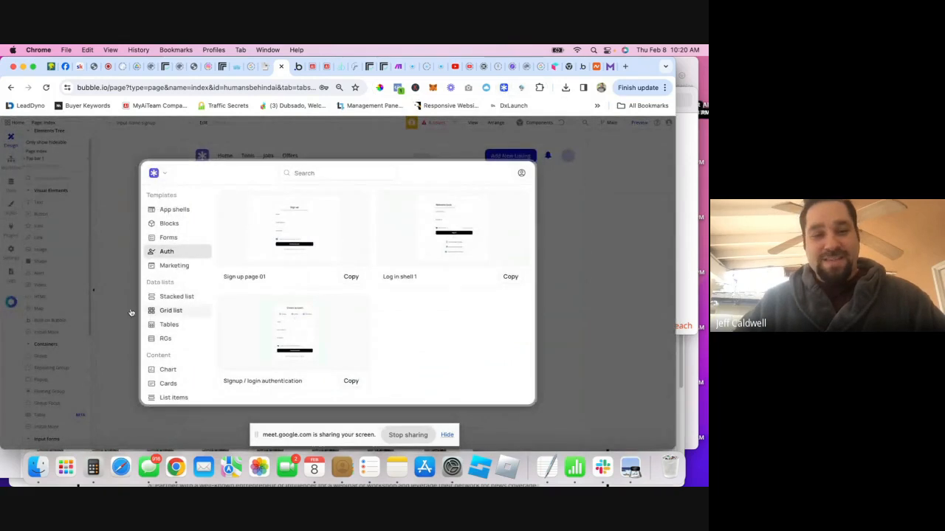
pyautogui.scroll(-5, 169, 283)
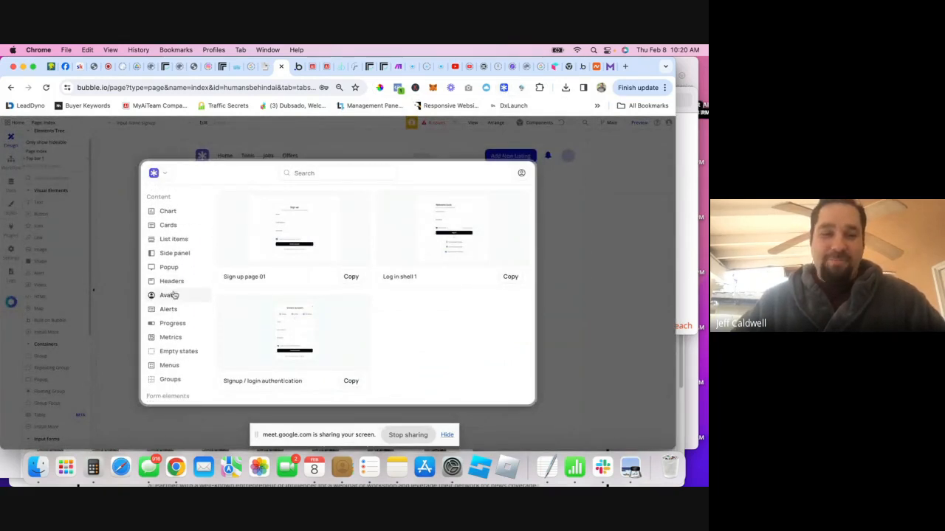
pyautogui.click(169, 365)
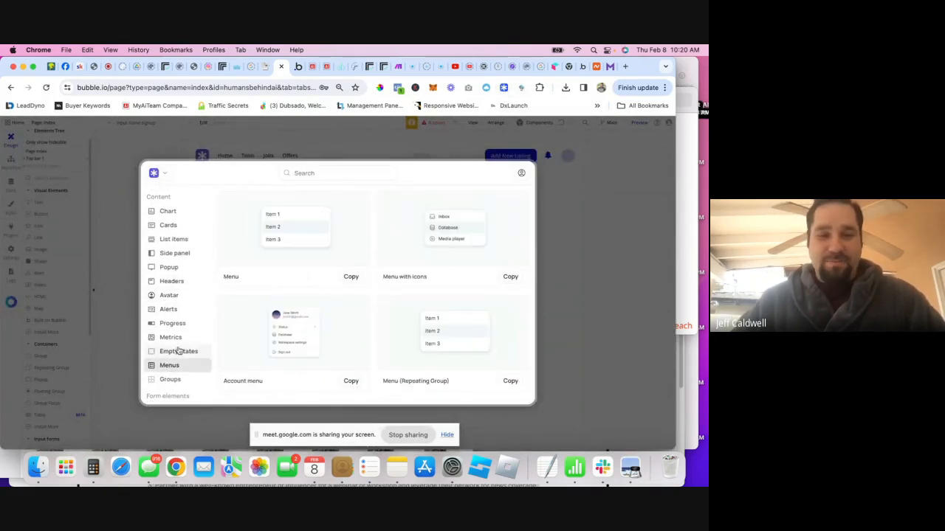
pyautogui.scroll(-5, 171, 304)
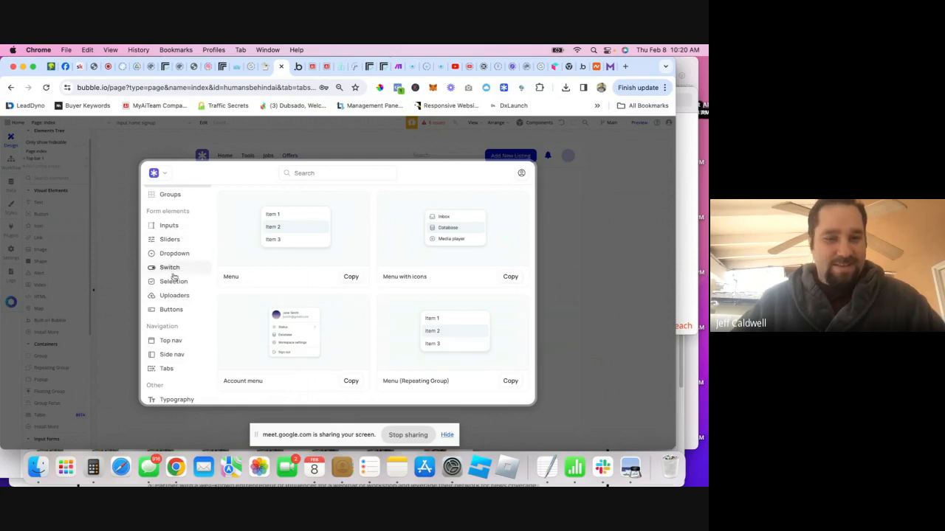
pyautogui.scroll(-3, 183, 309)
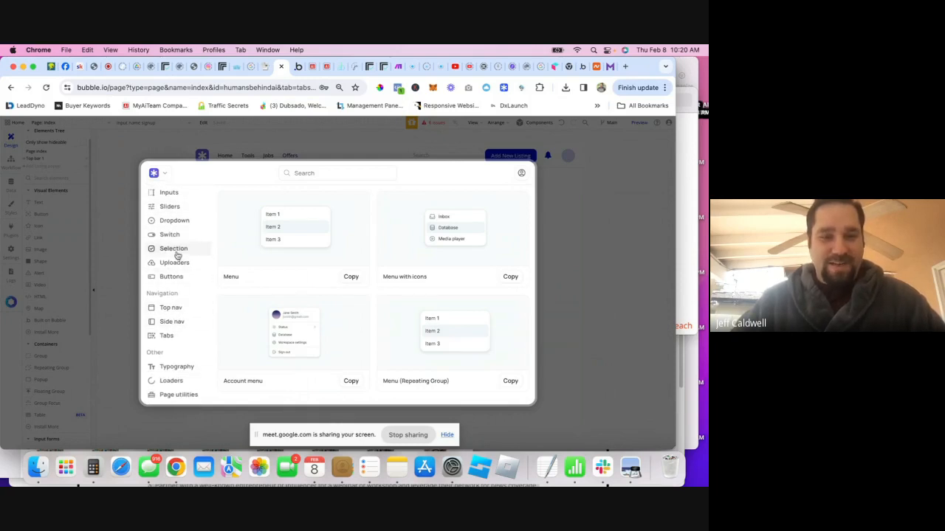
pyautogui.click(177, 392)
pyautogui.click(173, 381)
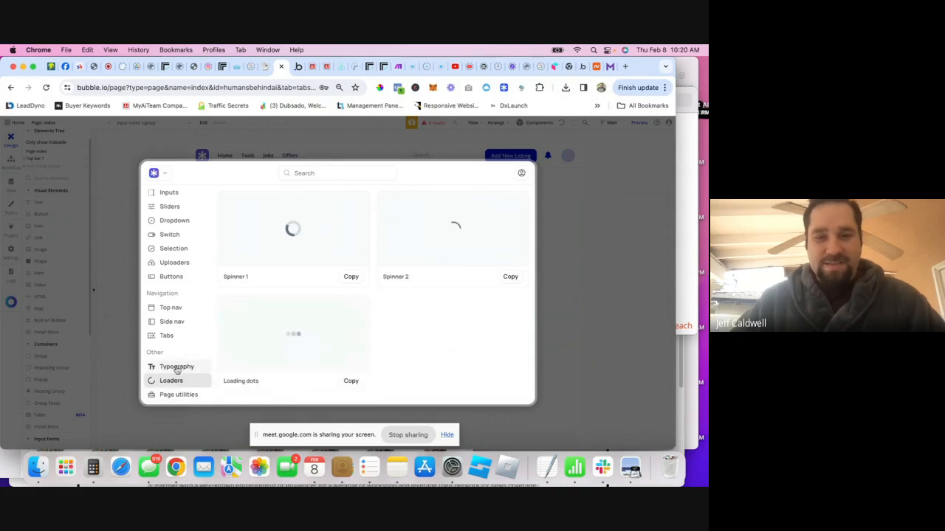
pyautogui.click(177, 306)
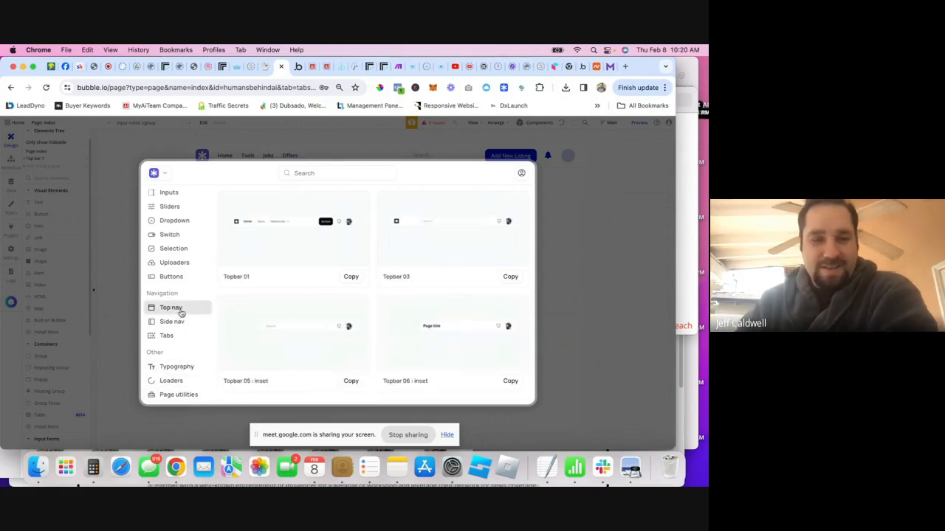
pyautogui.scroll(-8, 177, 310)
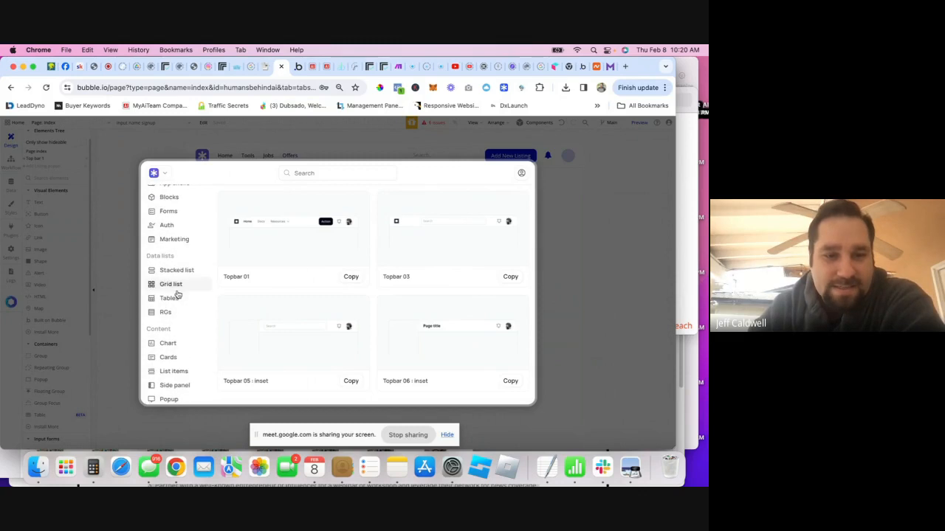
pyautogui.scroll(1, 174, 226)
pyautogui.click(174, 225)
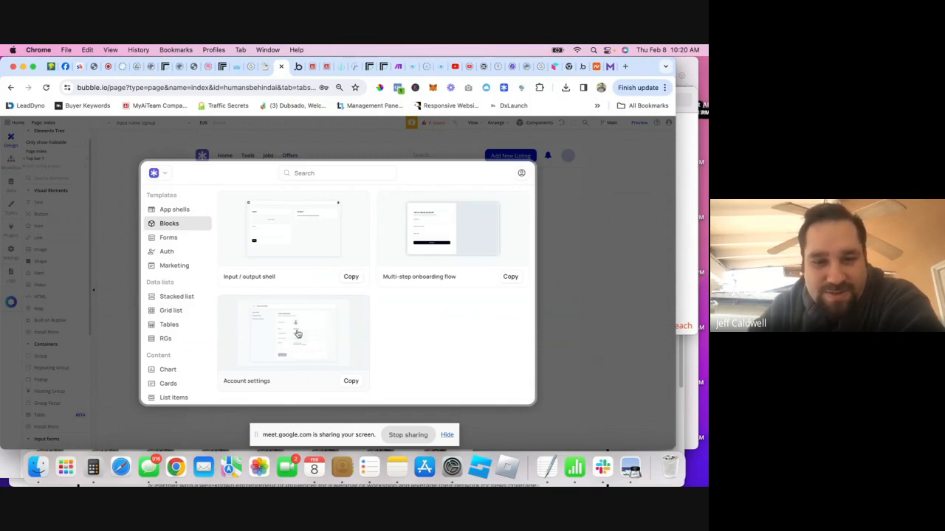
# - Compare the Forms, Auth, Marketing, App shells and Blocks templates, then open the Profile settings template
pyautogui.click(168, 237)
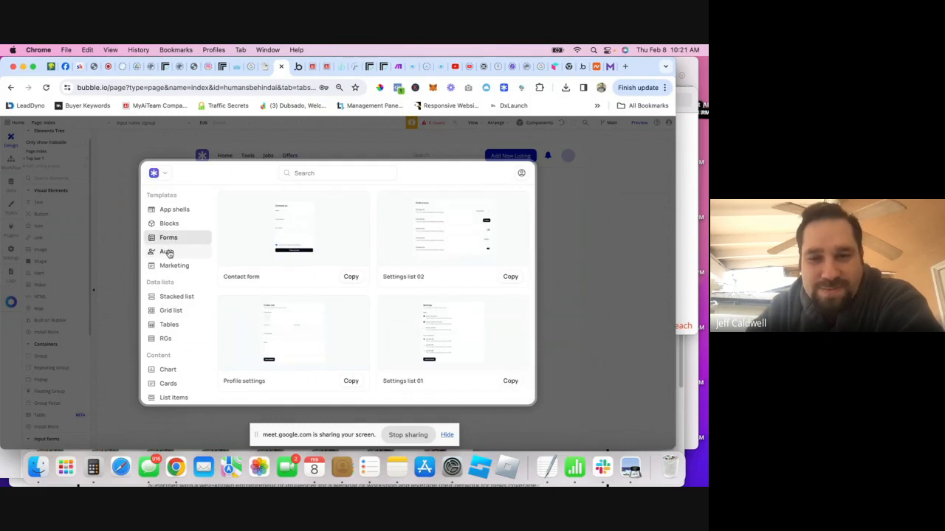
pyautogui.click(169, 251)
pyautogui.click(180, 266)
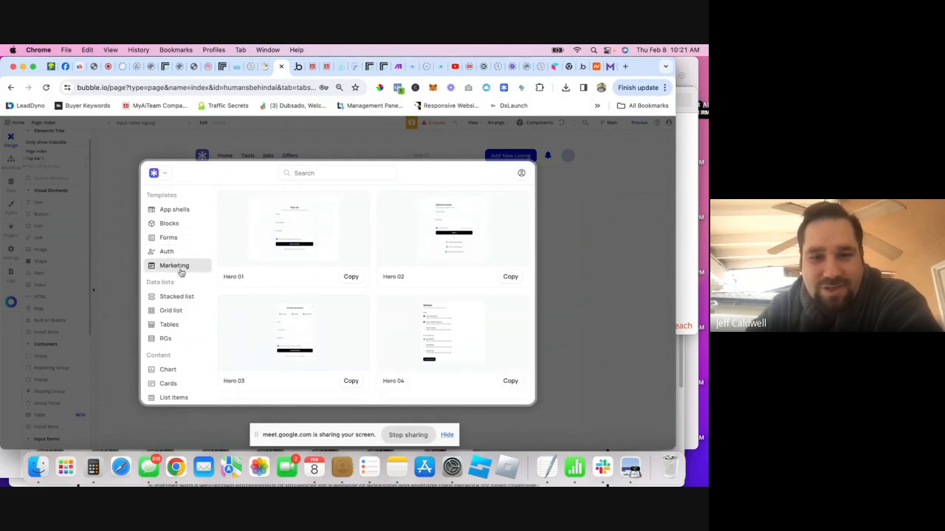
pyautogui.click(168, 251)
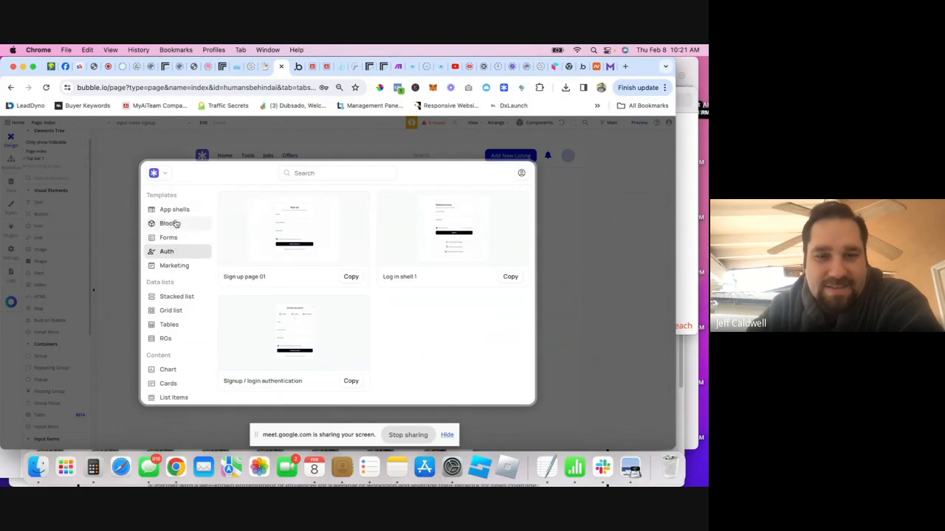
pyautogui.click(174, 210)
pyautogui.scroll(-1, 175, 237)
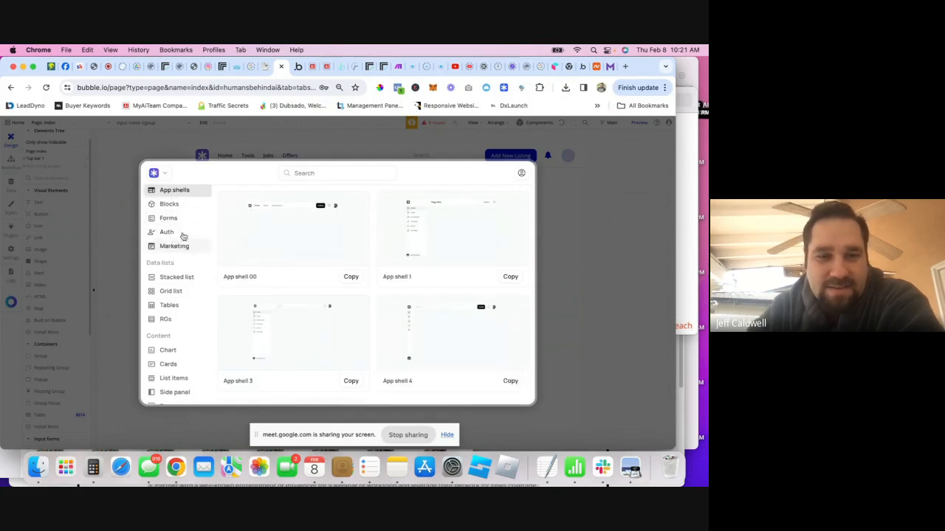
pyautogui.click(169, 217)
pyautogui.click(176, 205)
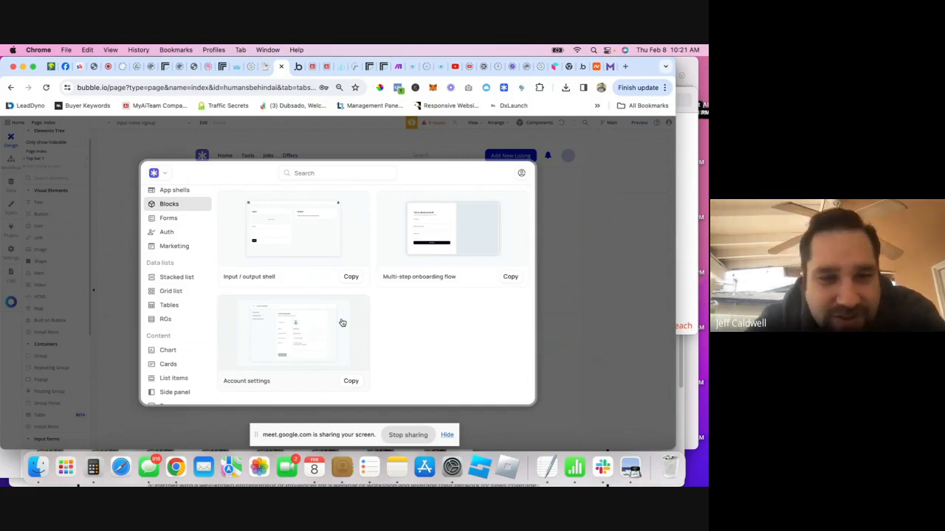
pyautogui.click(168, 218)
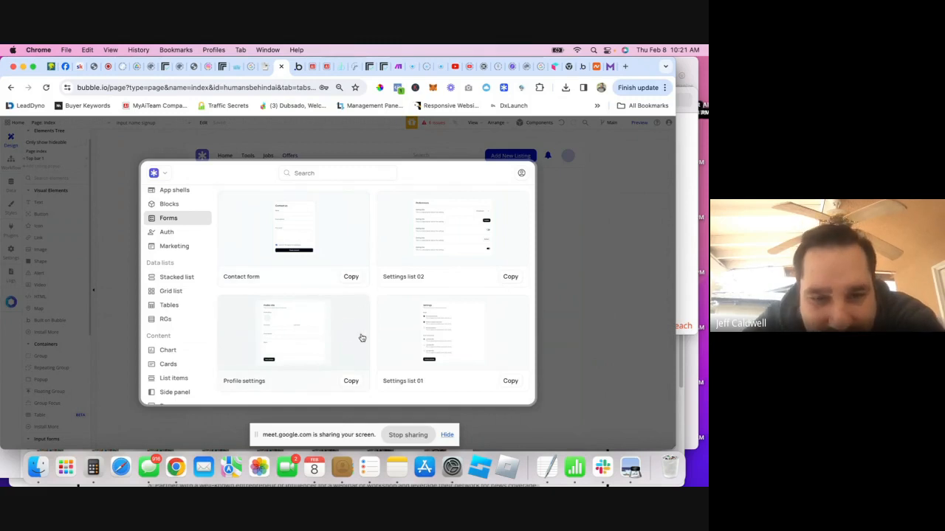
pyautogui.click(357, 386)
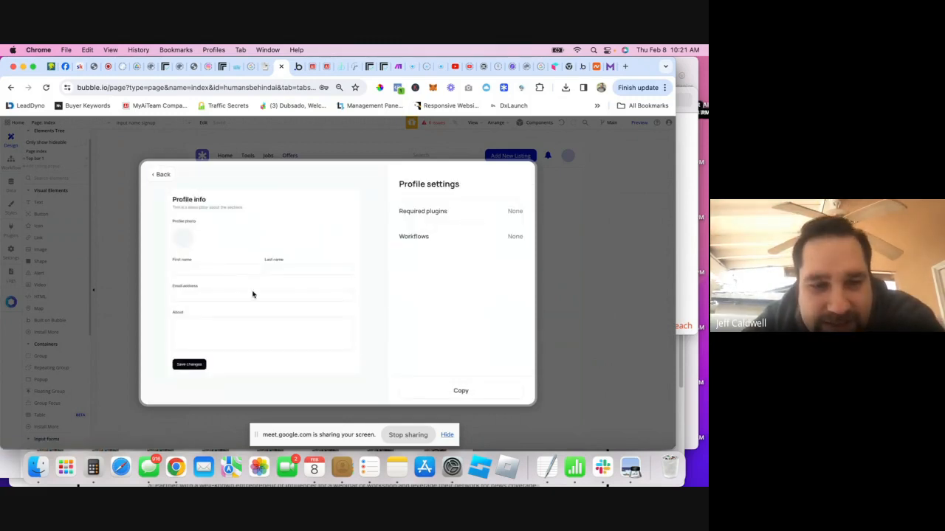
# - Copy the Profile settings template and paste it onto the index page canvas
pyautogui.click(435, 392)
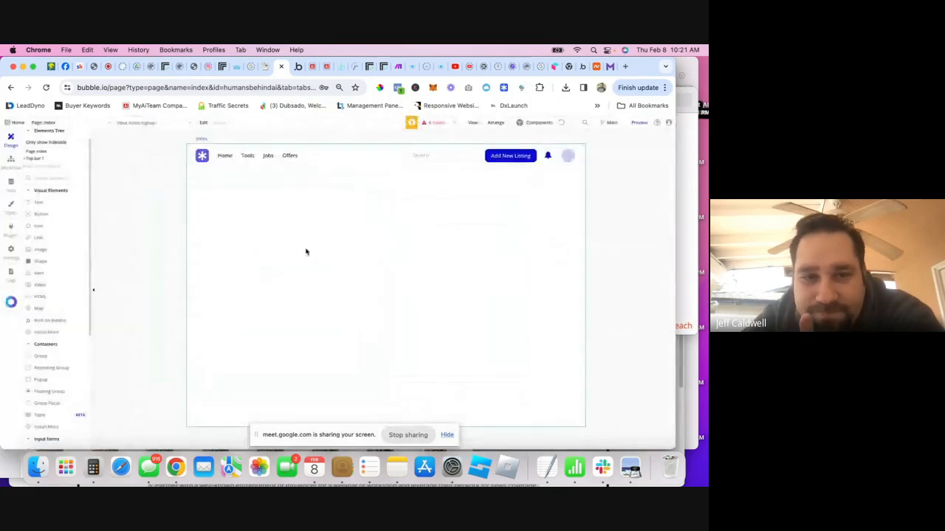
pyautogui.rightClick(229, 208)
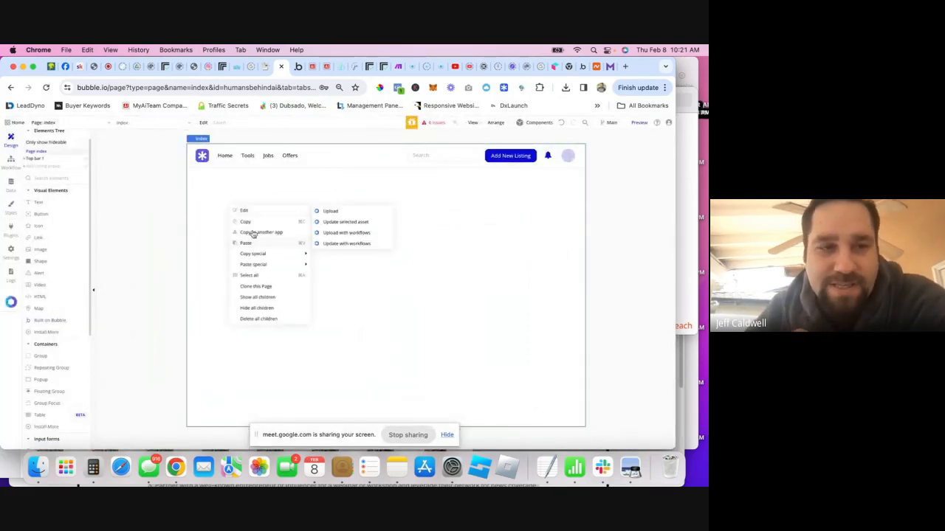
pyautogui.click(250, 242)
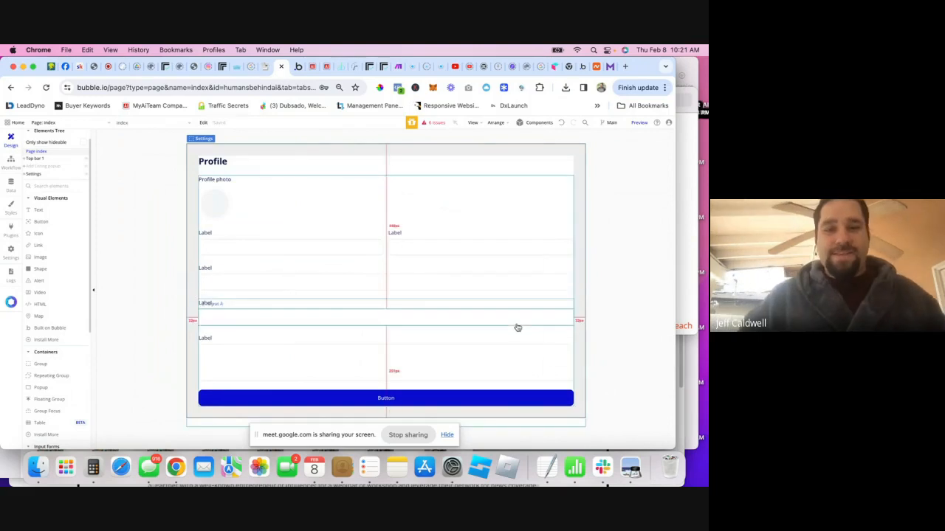
# - Inspect Top bar 1's layout settings and the pasted Settings group in the element tree
pyautogui.click(38, 159)
pyautogui.click(543, 185)
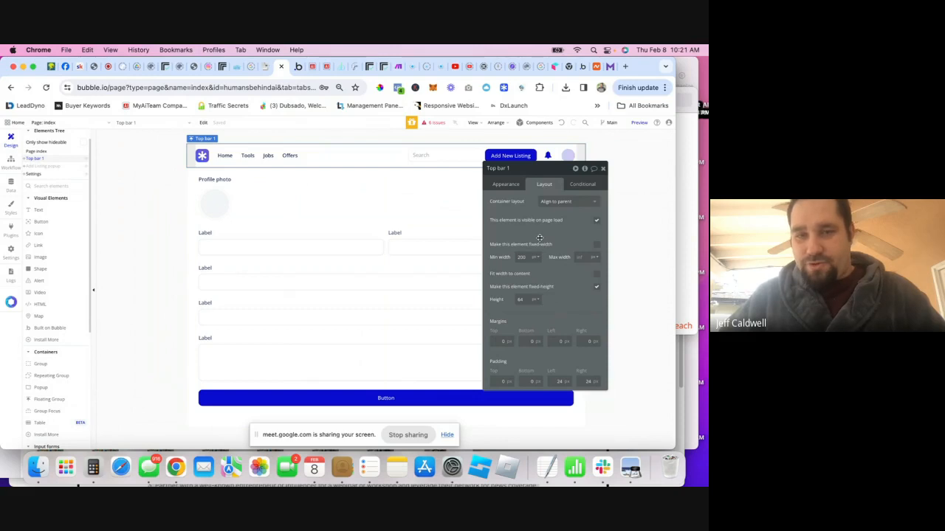
pyautogui.click(39, 152)
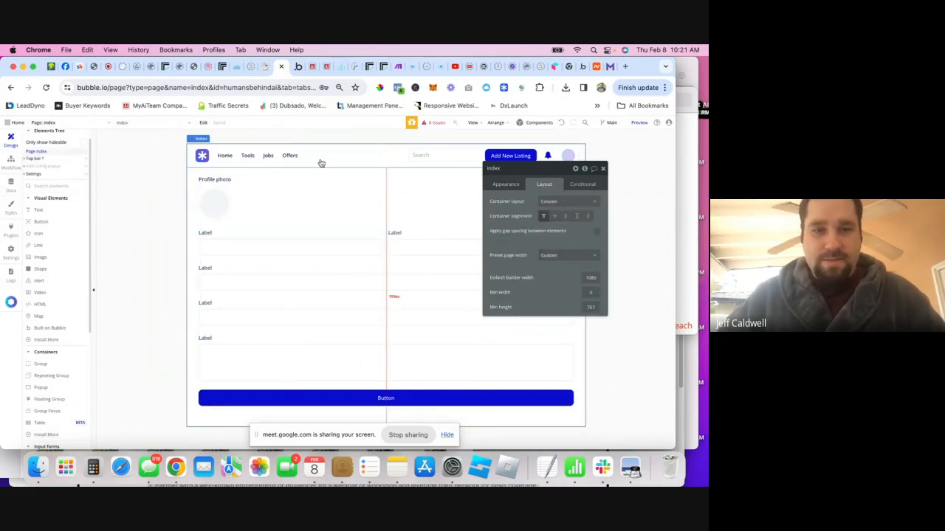
pyautogui.click(321, 162)
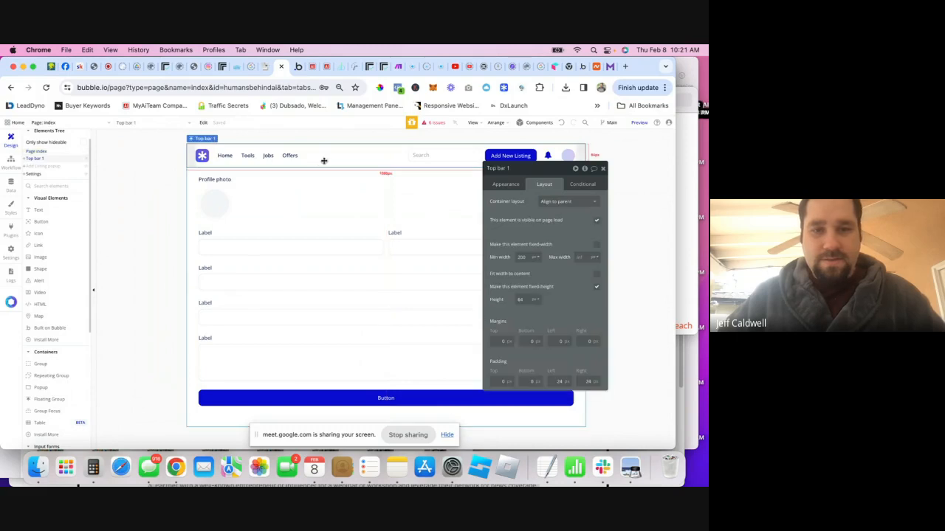
pyautogui.click(43, 175)
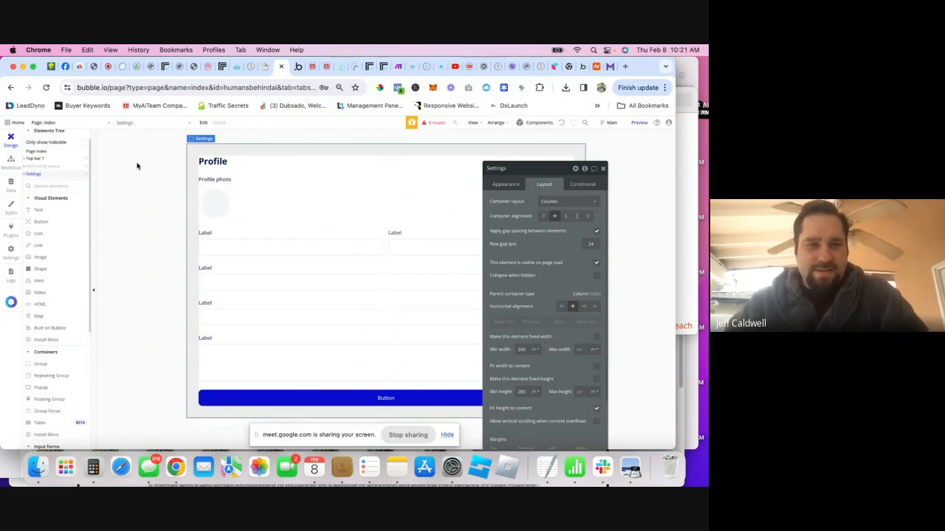
pyautogui.click(34, 159)
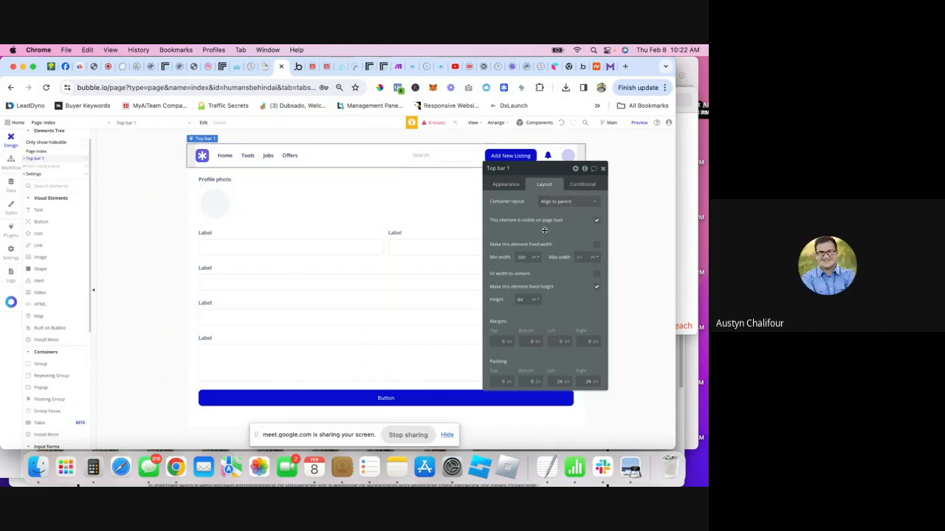
# - Set Top bar 1's floating z-index to Above elements and recheck its layout settings
pyautogui.click(506, 186)
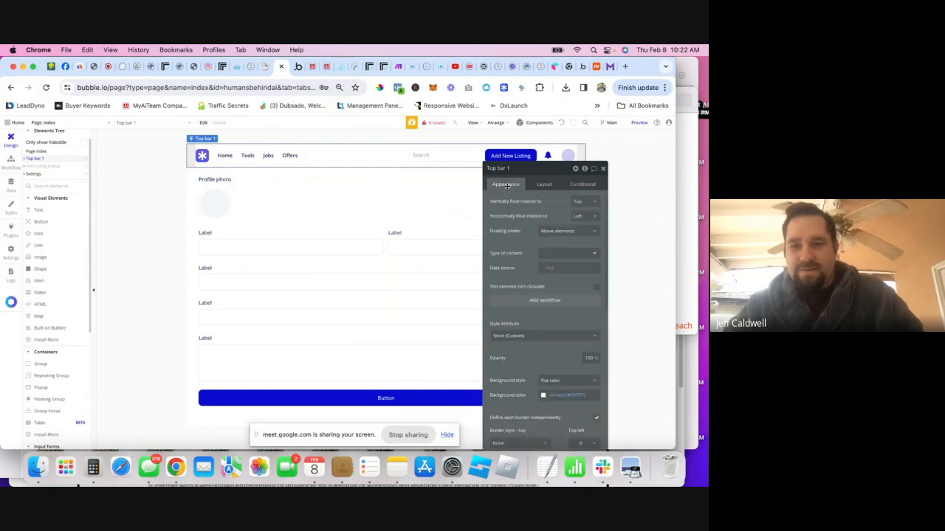
pyautogui.click(558, 231)
pyautogui.click(526, 231)
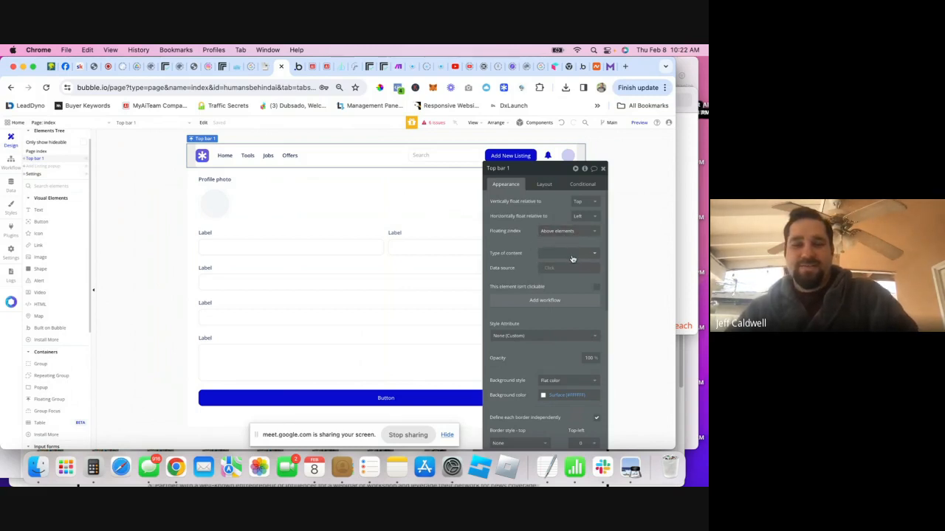
pyautogui.click(293, 169)
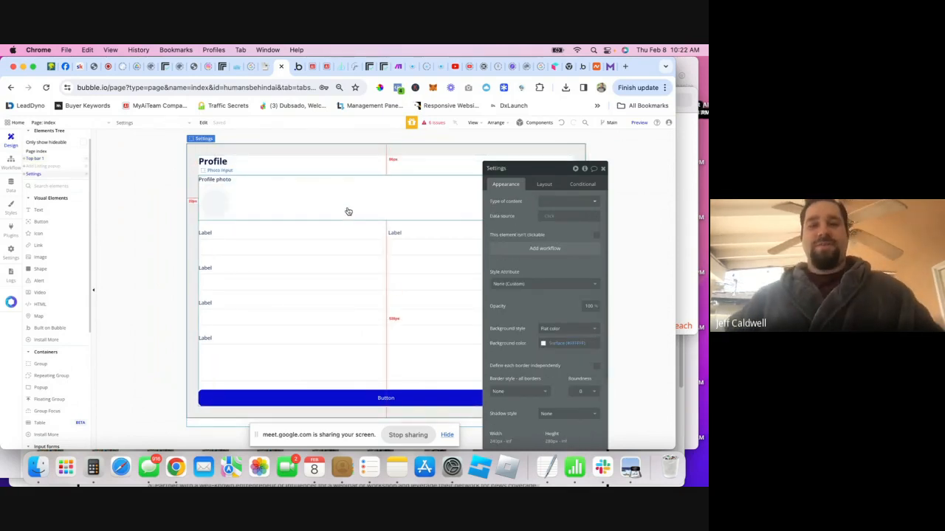
pyautogui.click(44, 169)
pyautogui.click(242, 175)
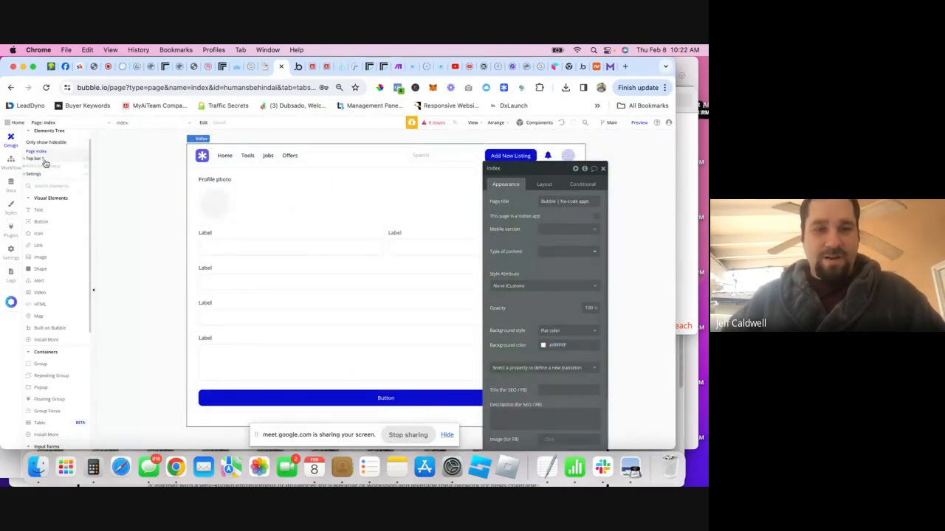
pyautogui.click(42, 161)
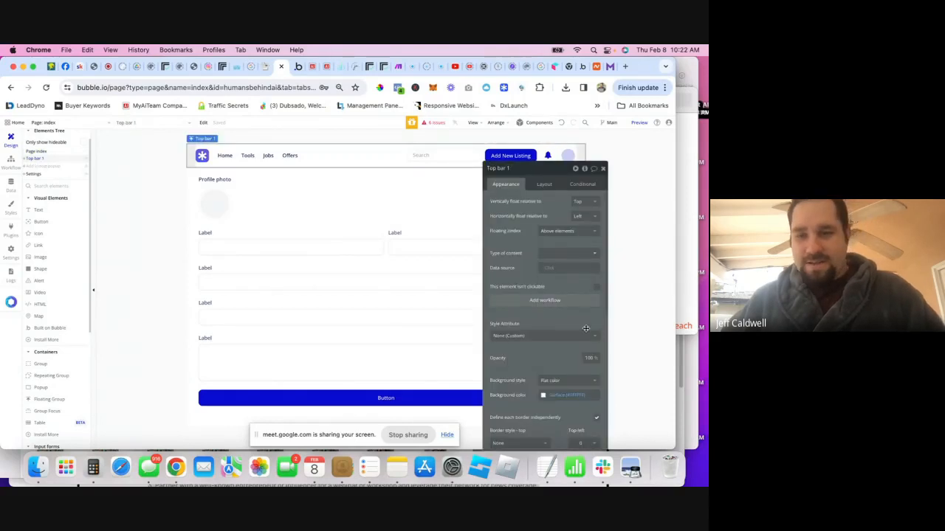
pyautogui.click(542, 185)
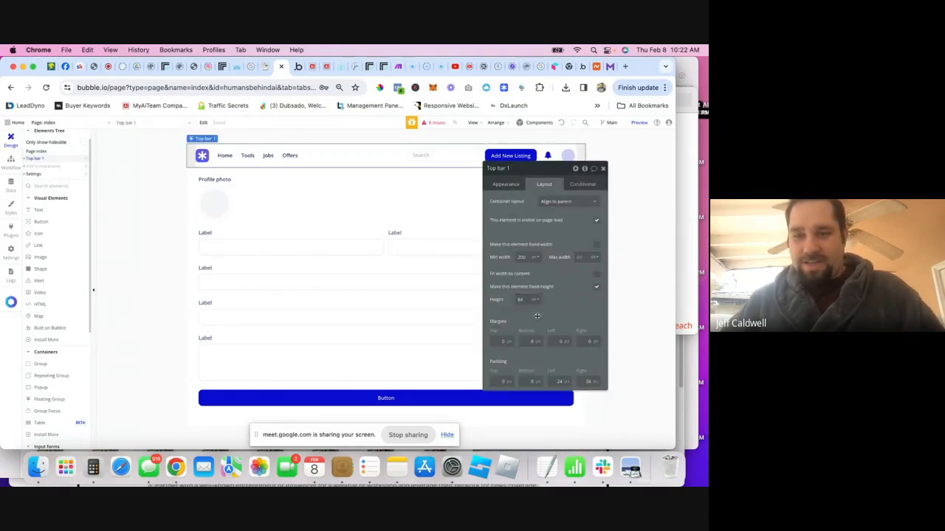
# - Change the Settings group's top margin from 640 to 64 and preview the page
pyautogui.click(33, 174)
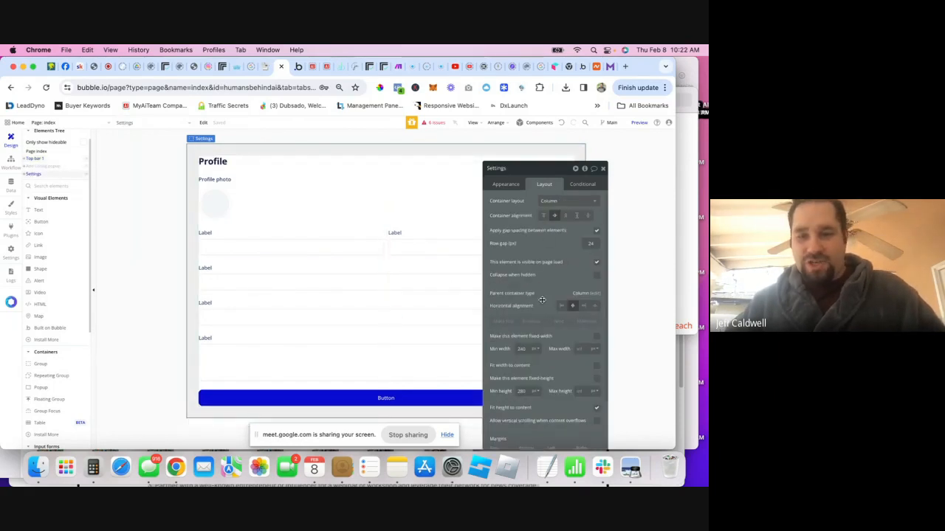
pyautogui.scroll(-2, 549, 362)
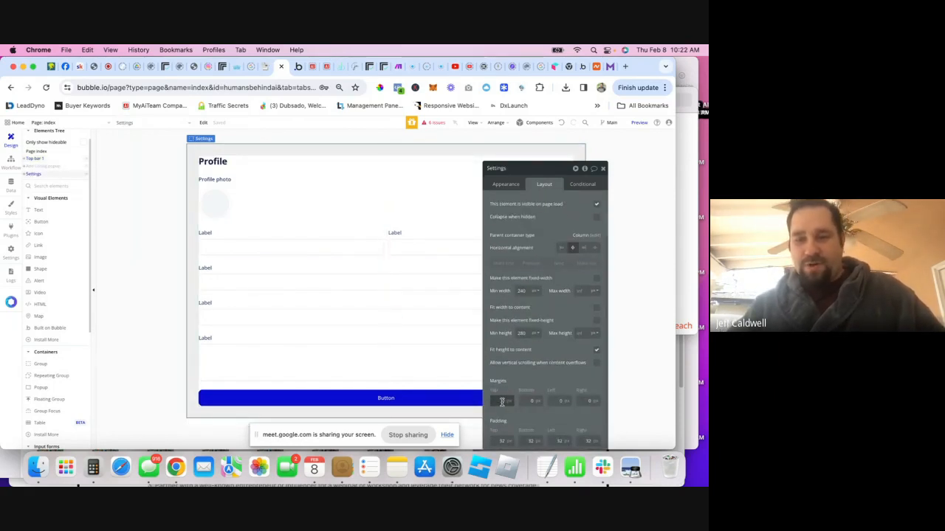
pyautogui.write('640')
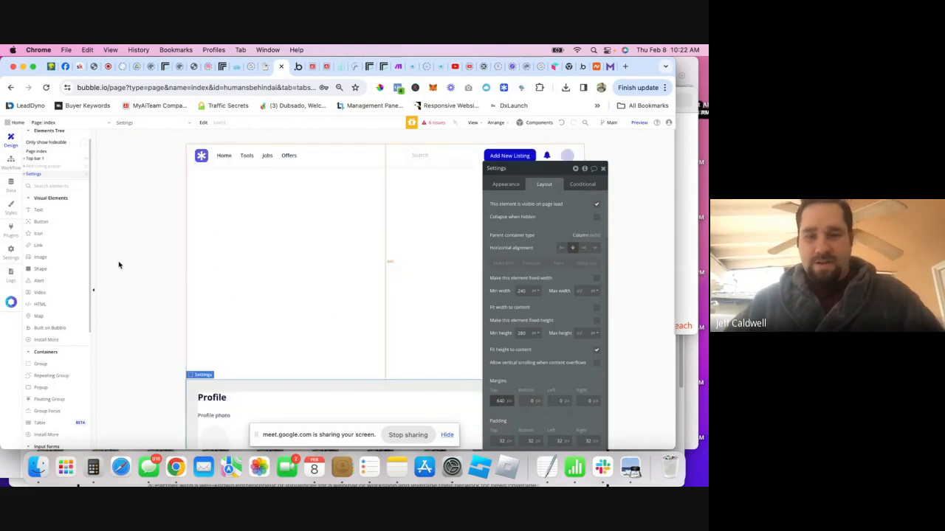
pyautogui.press('BackSpace')
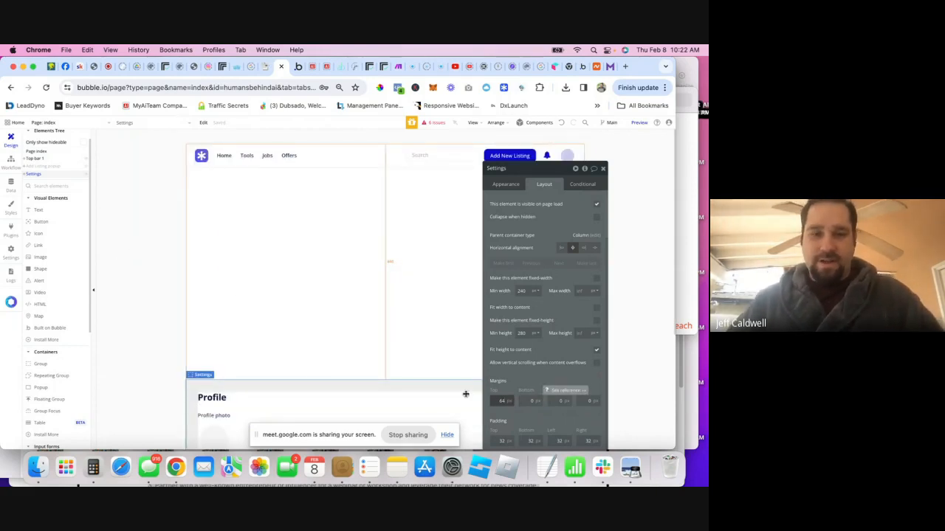
pyautogui.click(151, 199)
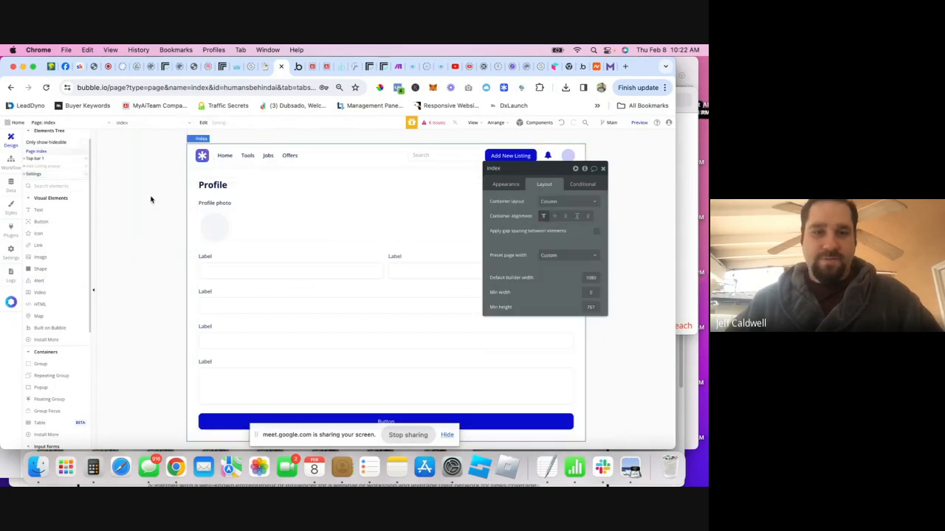
pyautogui.click(601, 168)
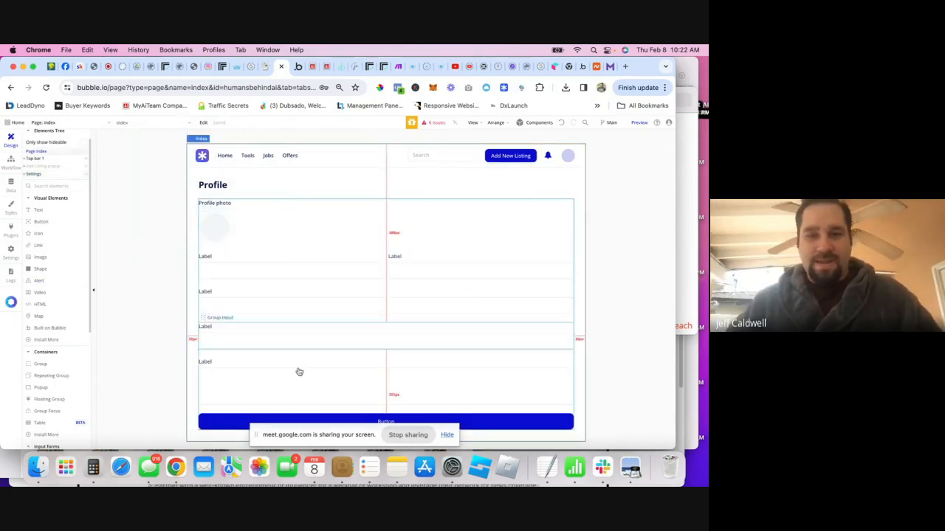
pyautogui.click(638, 123)
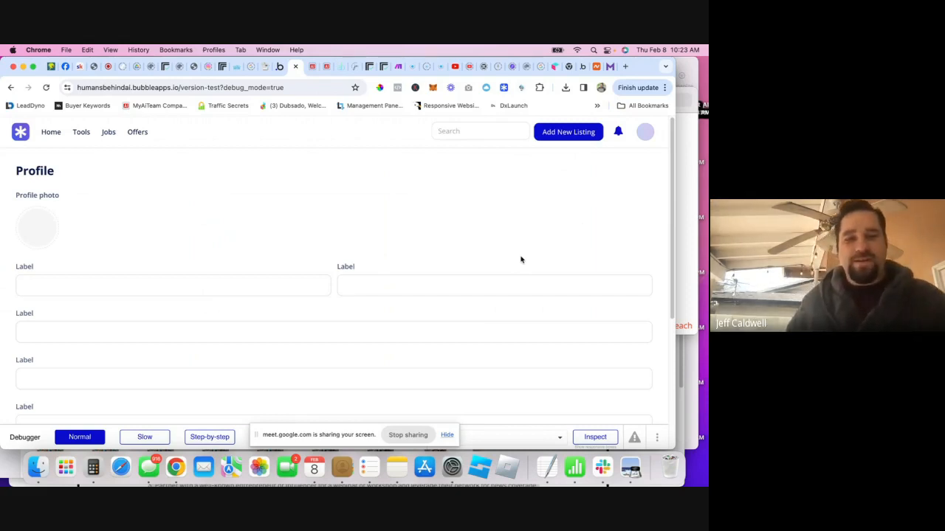
pyautogui.scroll(-5, 430, 258)
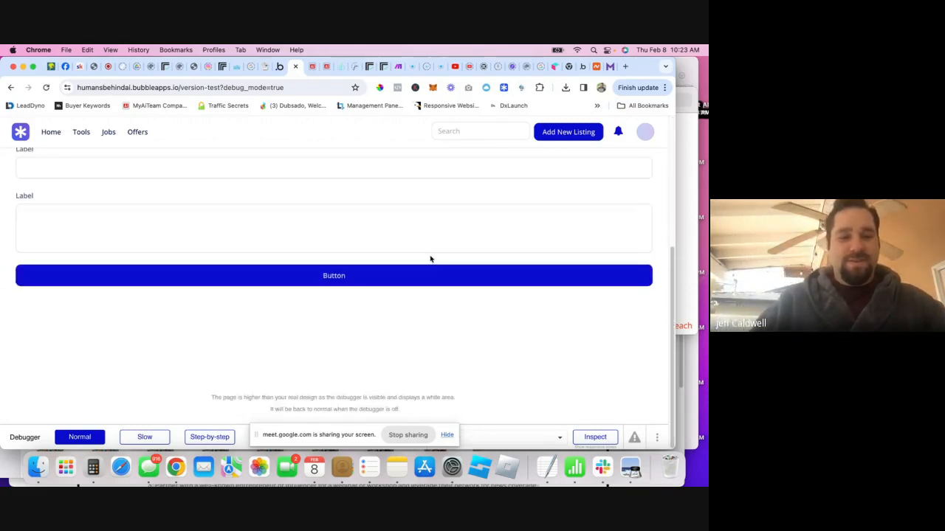
pyautogui.scroll(5, 434, 255)
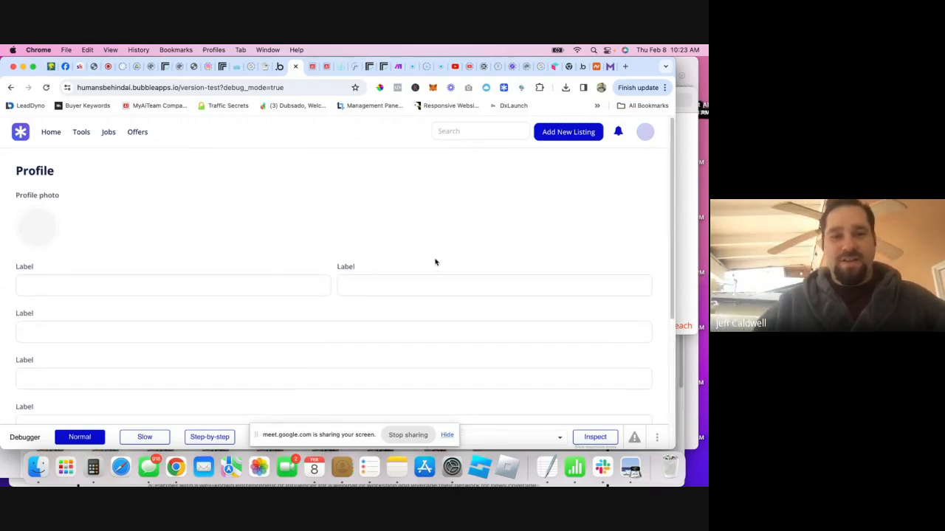
pyautogui.click(267, 67)
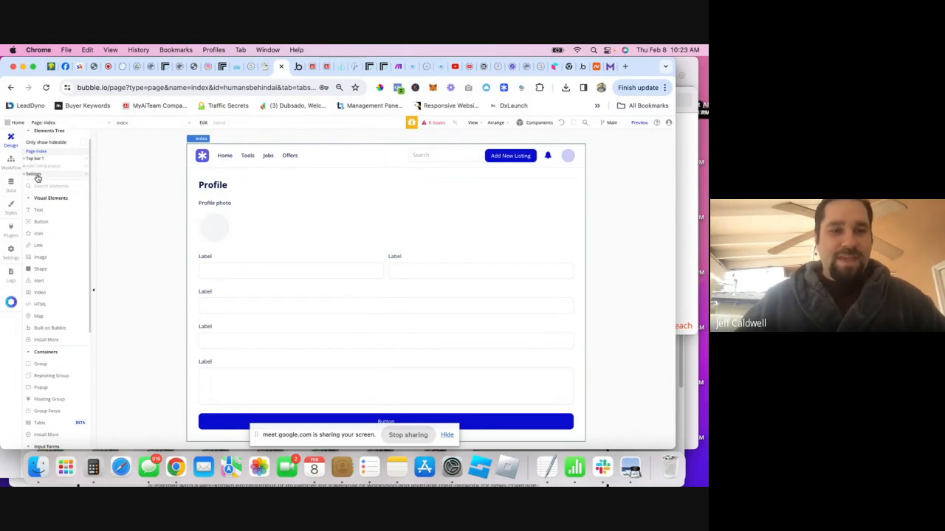
# - Set the Settings group's maximum width to 90%
pyautogui.click(36, 175)
pyautogui.scroll(-2, 543, 325)
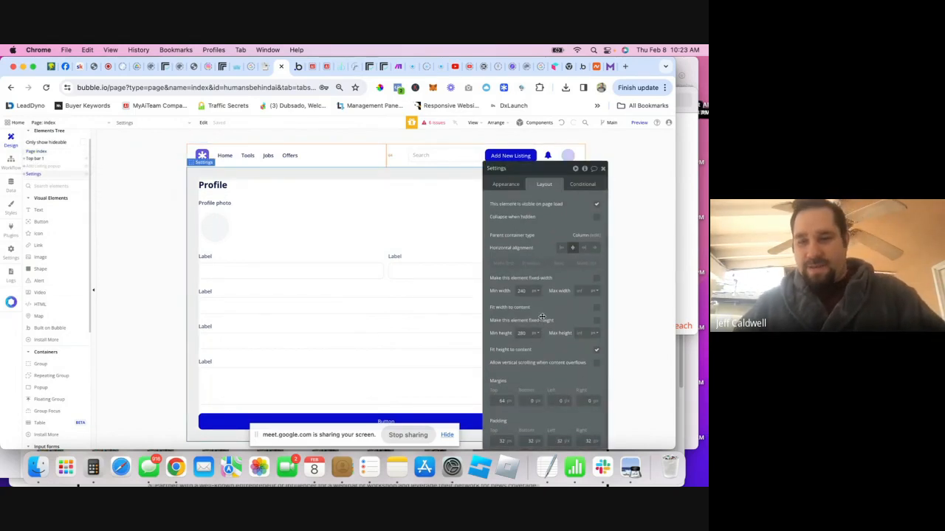
pyautogui.click(592, 292)
pyautogui.click(591, 313)
pyautogui.click(579, 291)
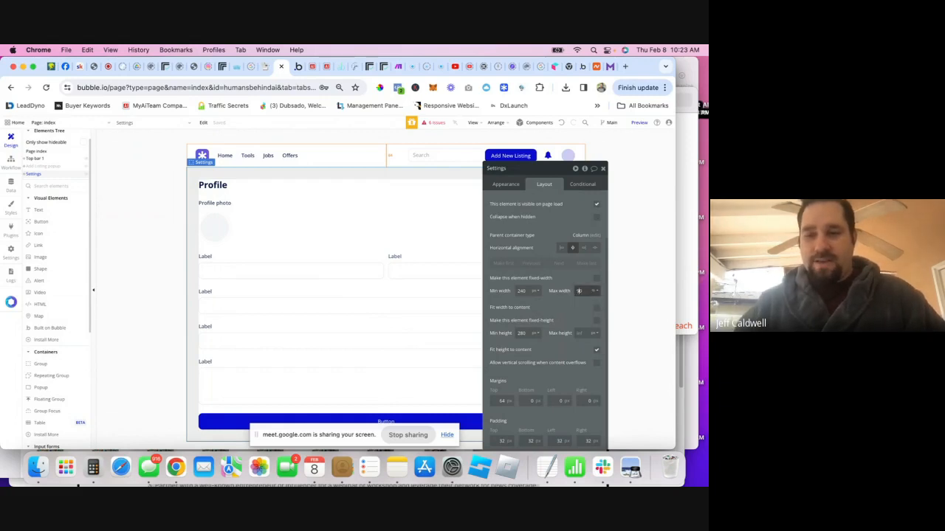
pyautogui.click(563, 301)
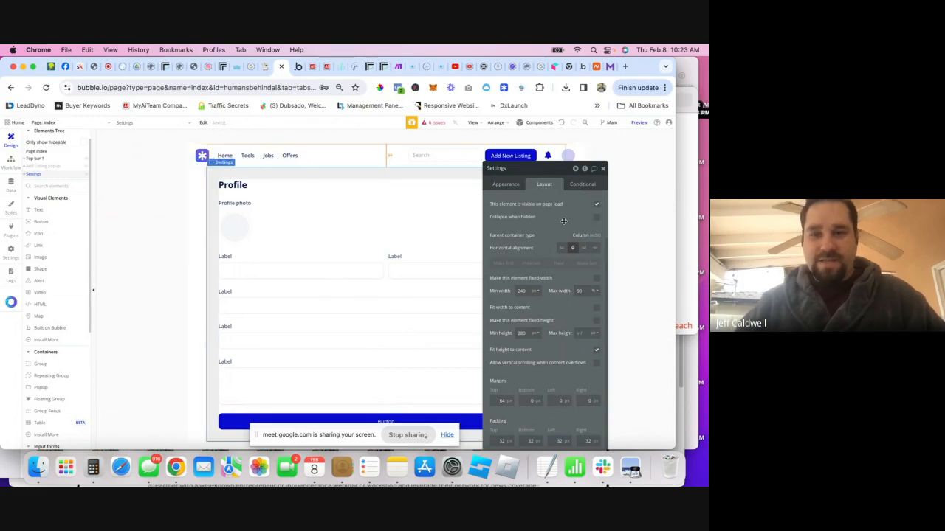
pyautogui.click(603, 168)
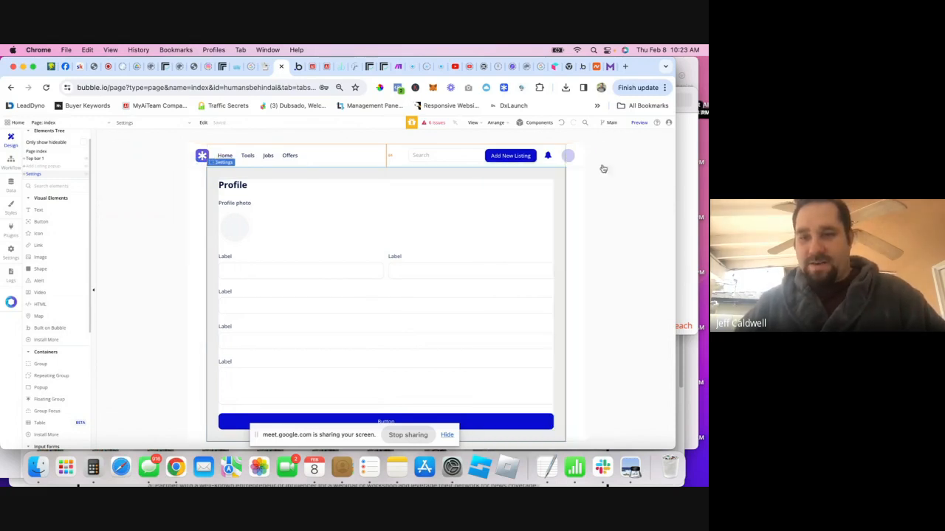
# - Review the index page and Settings group layouts, then preview the Profile page
pyautogui.click(37, 152)
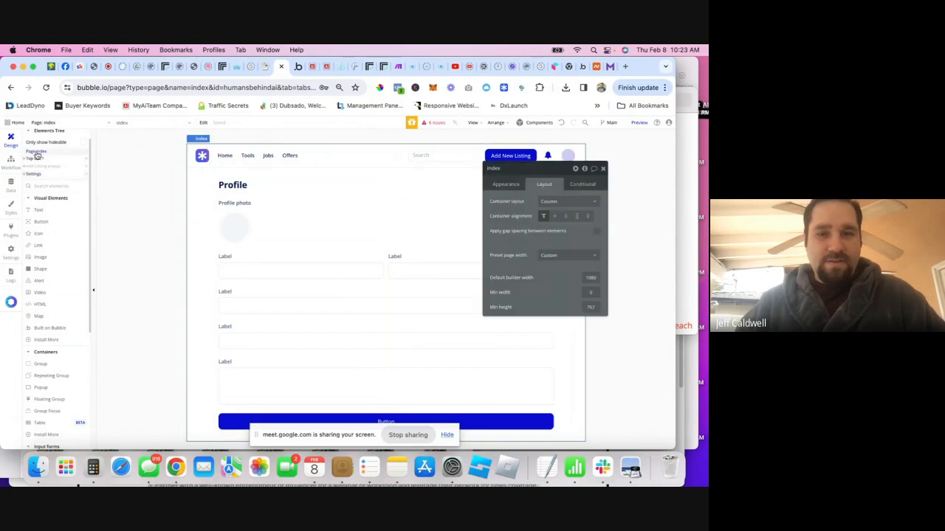
pyautogui.click(208, 177)
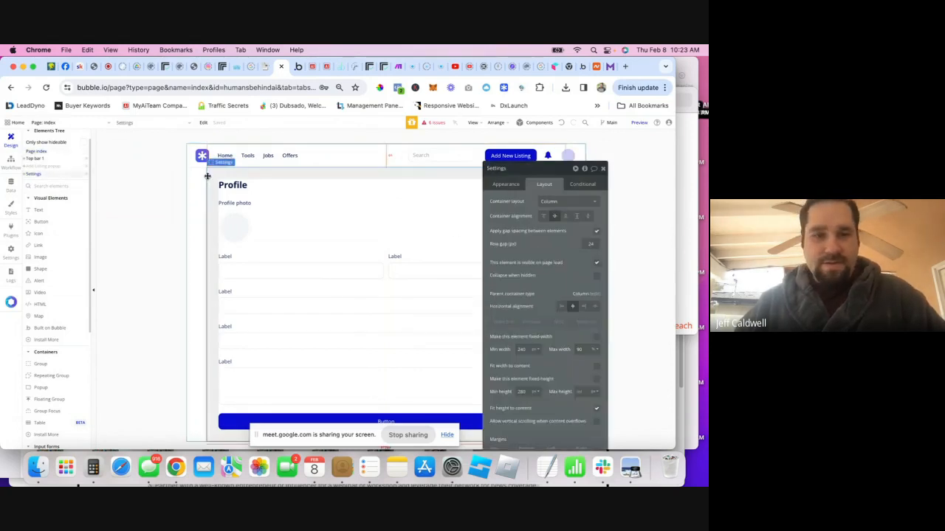
pyautogui.click(195, 188)
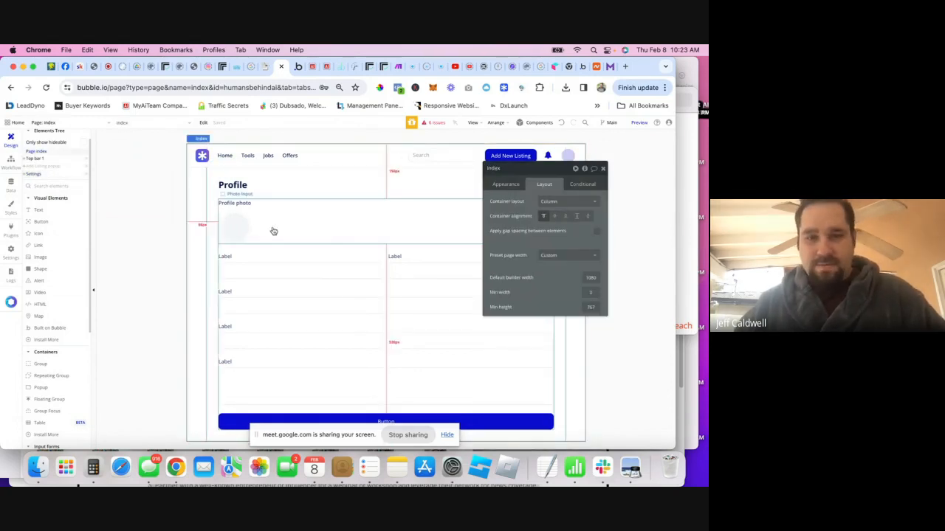
pyautogui.click(217, 177)
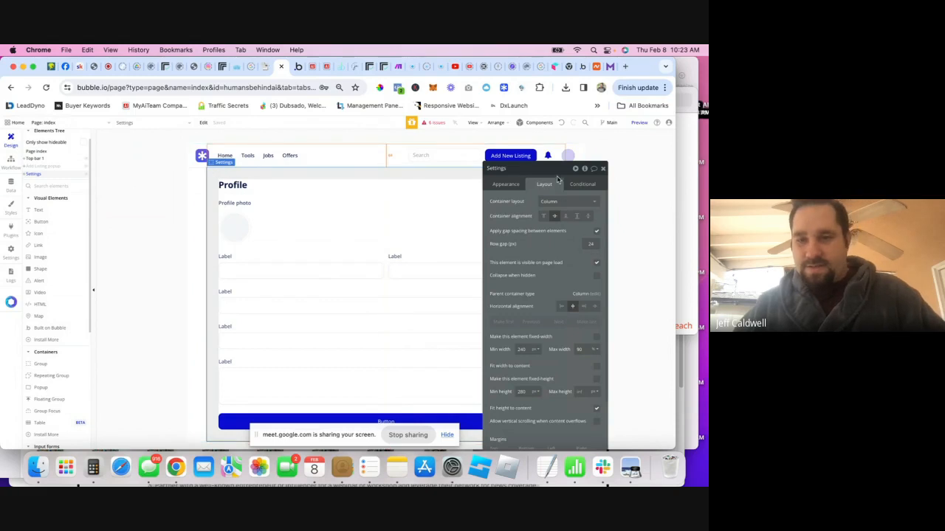
pyautogui.moveTo(557, 168); pyautogui.dragTo(562, 226)
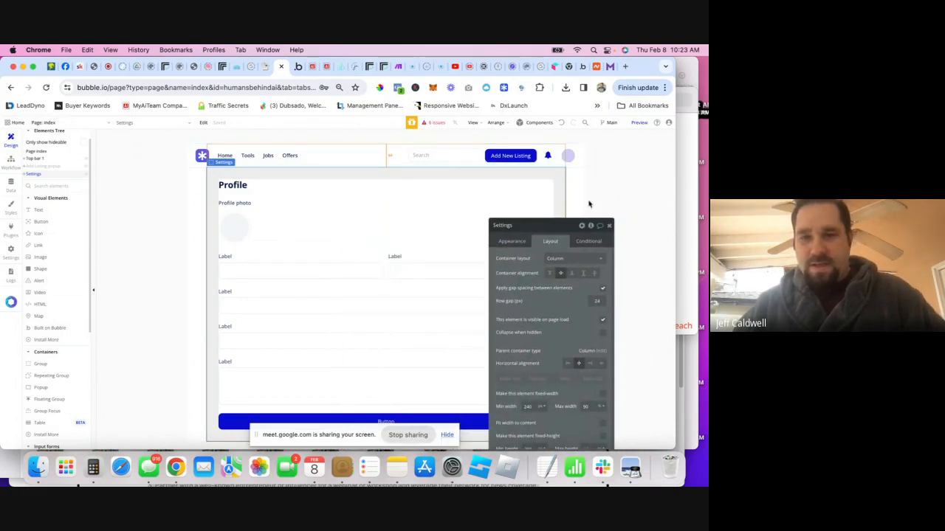
pyautogui.click(622, 178)
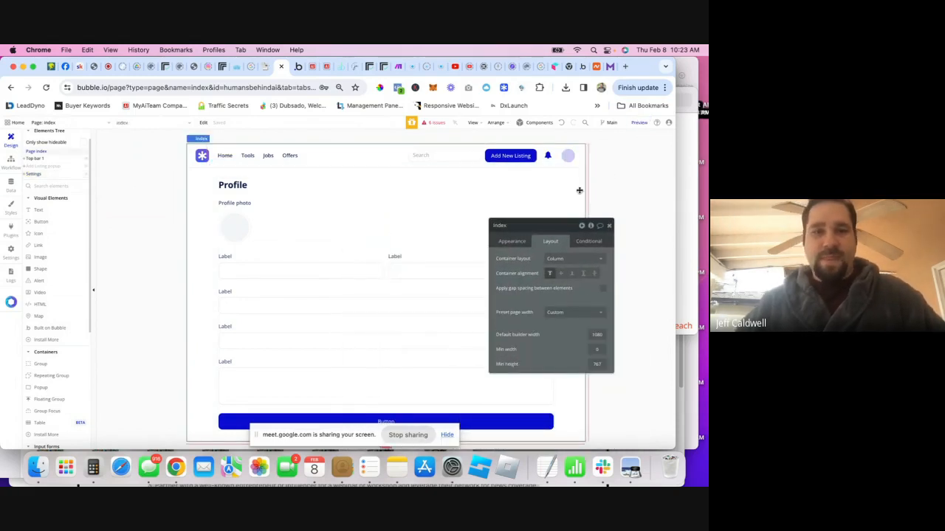
pyautogui.click(638, 123)
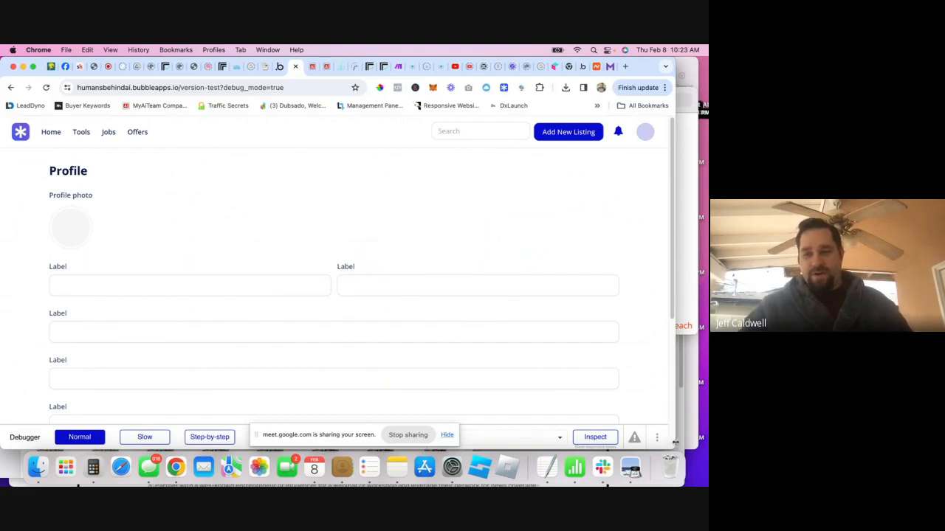
# - Narrow the preview window and scroll to test the Profile form, then reselect Settings in the editor
pyautogui.moveTo(670, 439)
pyautogui.mouseDown()
pyautogui.moveTo(199, 332)
pyautogui.moveTo(197, 442)
pyautogui.moveTo(196, 306)
pyautogui.moveTo(195, 378)
pyautogui.moveTo(705, 437)
pyautogui.moveTo(649, 440)
pyautogui.moveTo(679, 428)
pyautogui.mouseUp()
pyautogui.scroll(-5, 480, 308)
pyautogui.scroll(5, 465, 320)
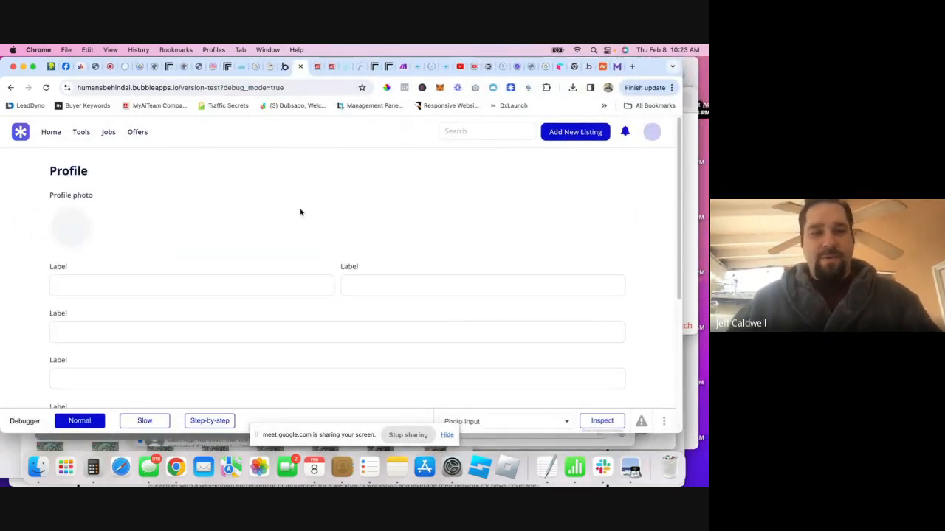
pyautogui.click(284, 67)
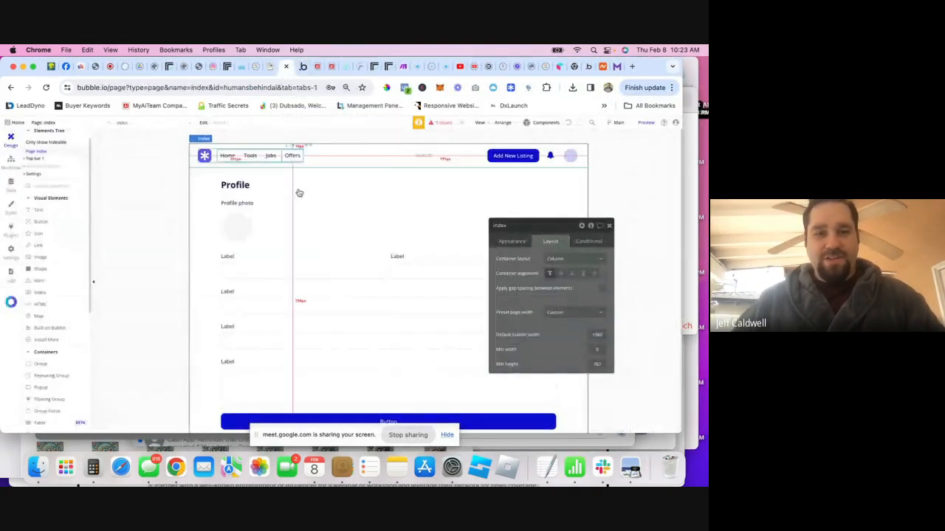
pyautogui.click(34, 175)
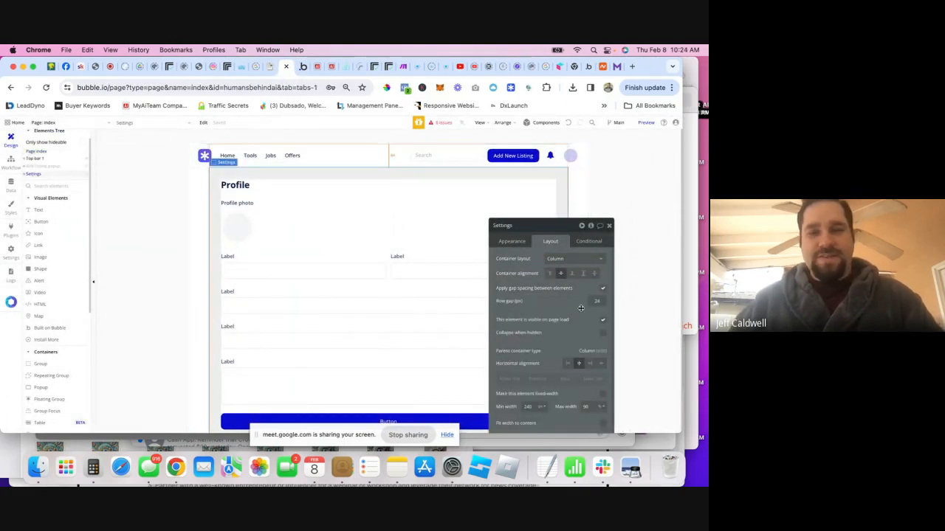
pyautogui.click(573, 156)
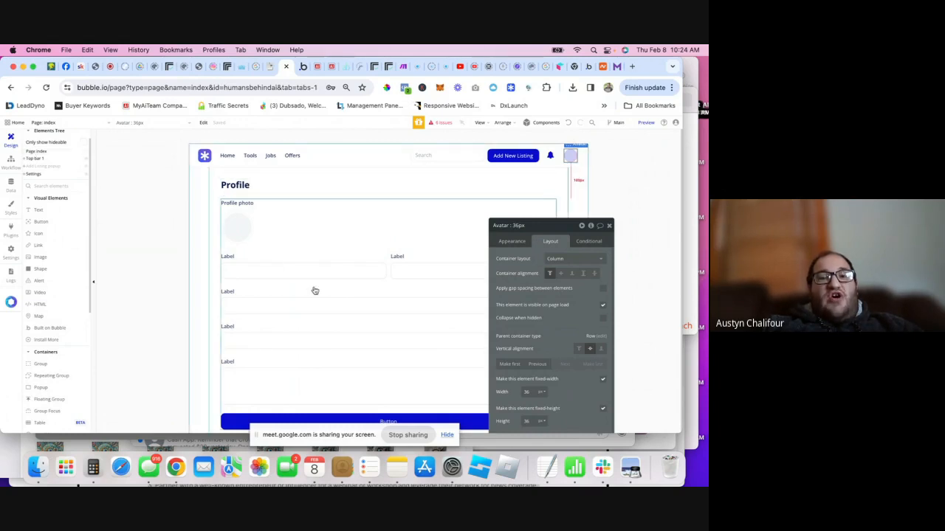
pyautogui.scroll(-1, 318, 291)
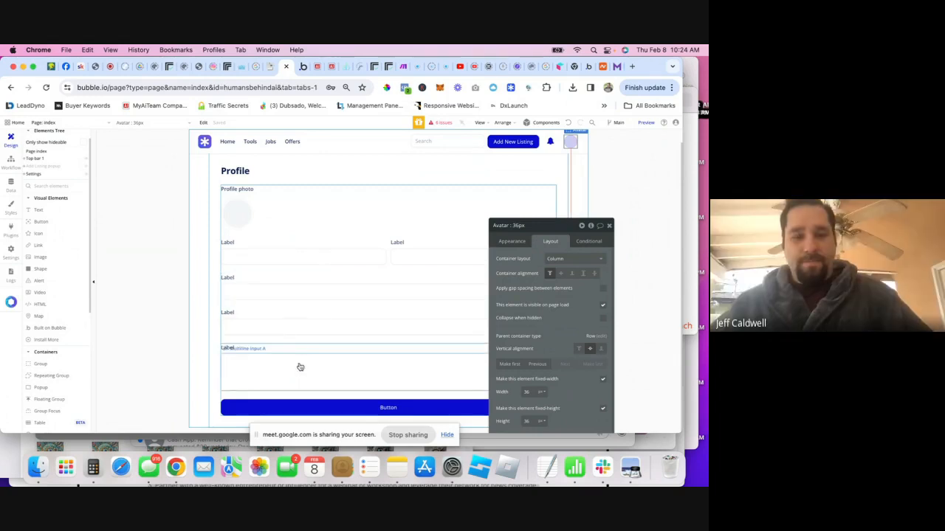
# - Delete the multiline input group and the extra input field from the Profile form
pyautogui.click(283, 355)
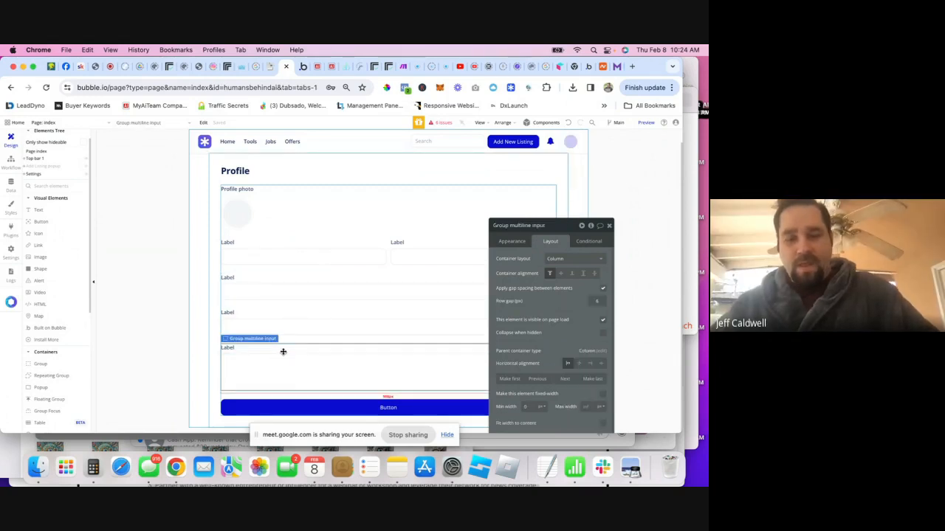
pyautogui.press('Delete')
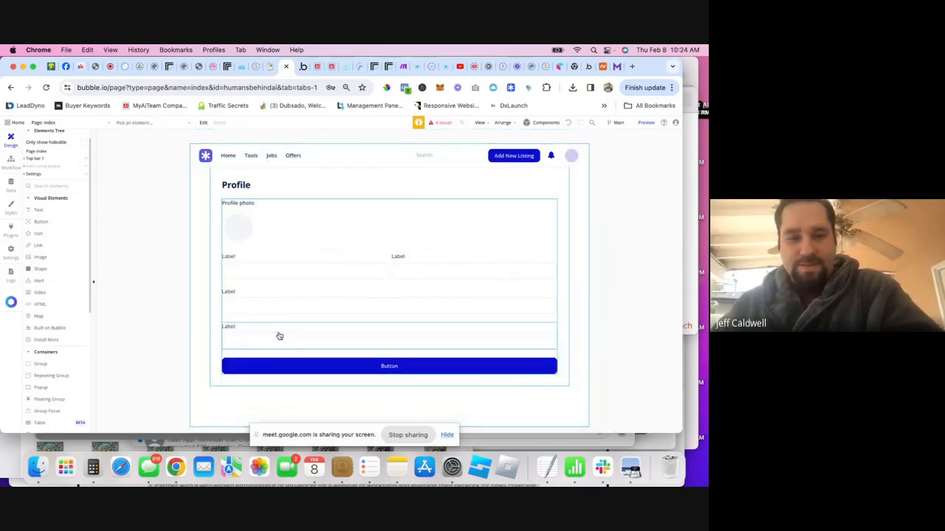
pyautogui.click(280, 336)
pyautogui.press('Delete')
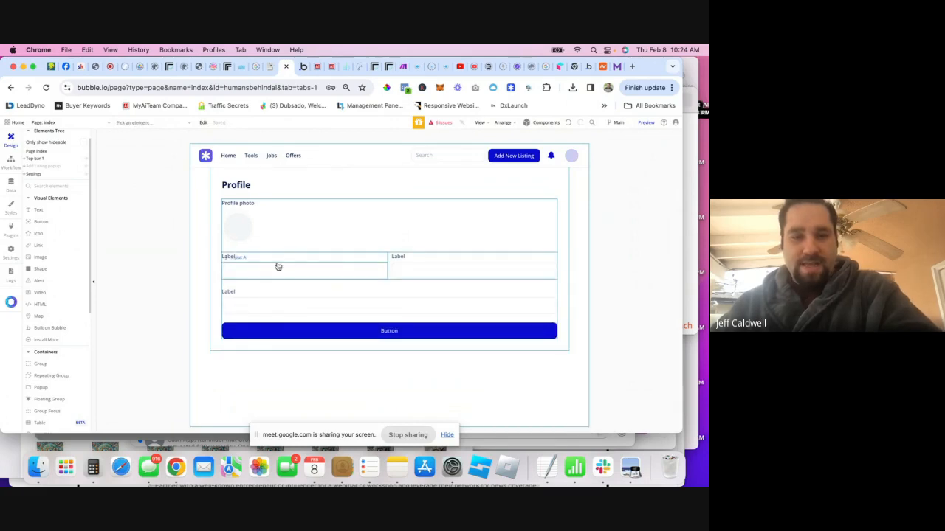
# - Rename the three field labels to Name, Email and Bio
pyautogui.doubleClick(228, 256)
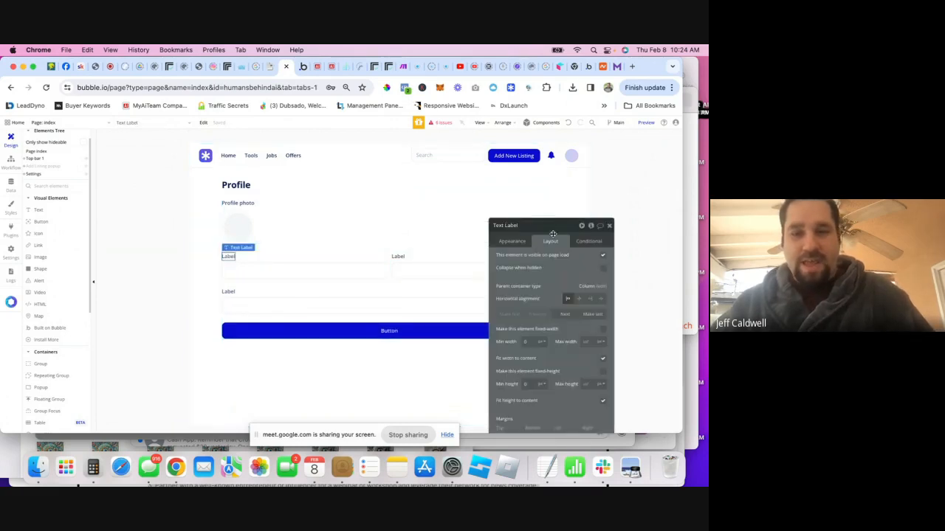
pyautogui.click(511, 241)
pyautogui.doubleClick(504, 256)
pyautogui.write('Name')
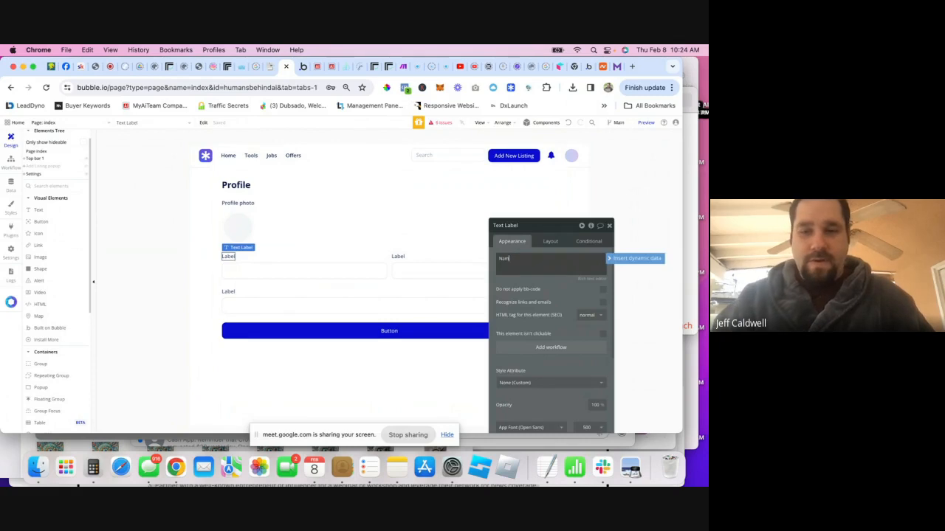
pyautogui.click(394, 253)
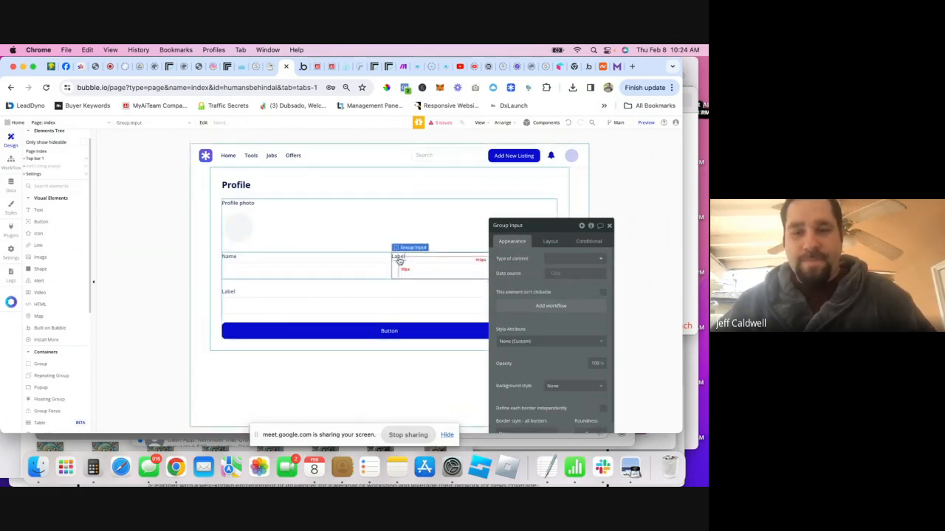
pyautogui.click(399, 258)
pyautogui.doubleClick(505, 259)
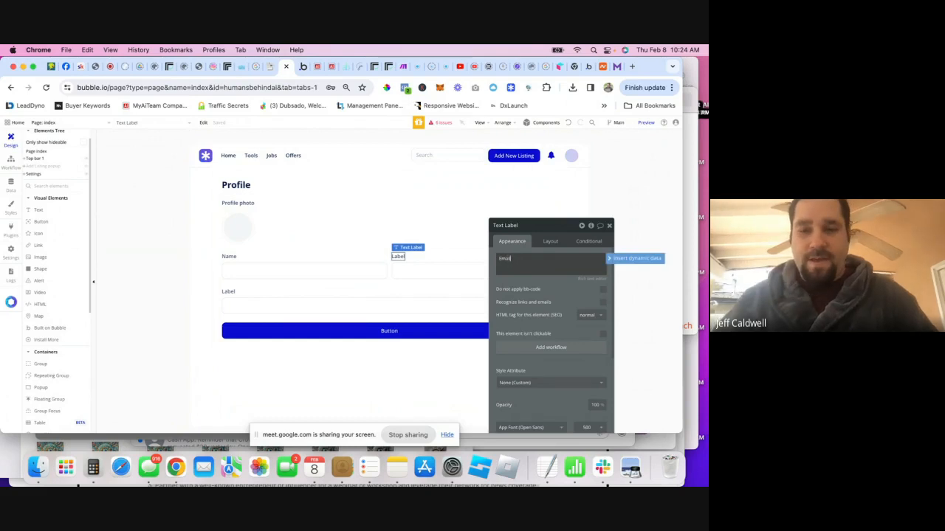
pyautogui.click(228, 291)
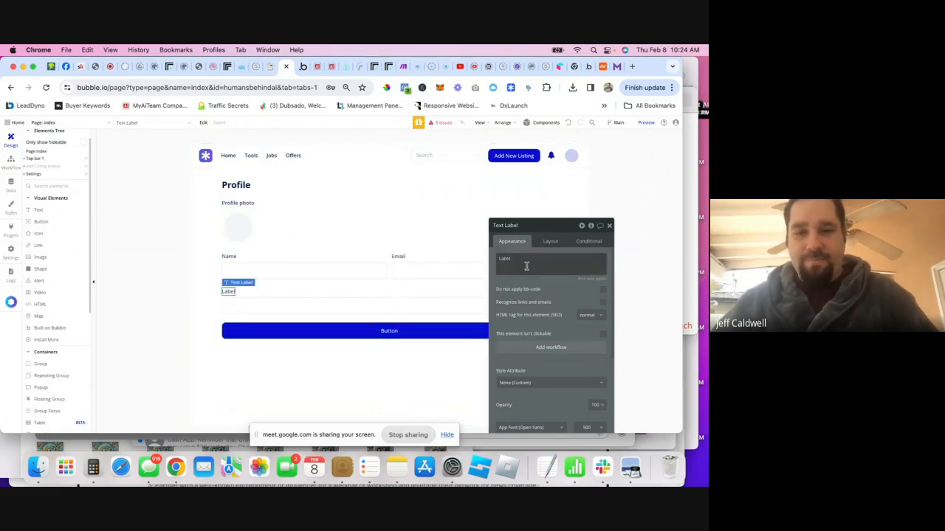
pyautogui.doubleClick(508, 259)
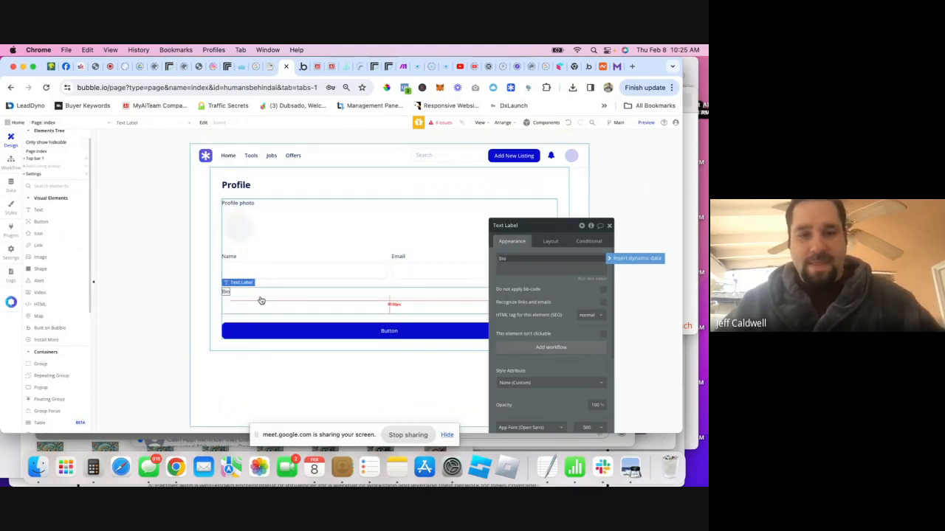
# - Add a centered, full-width Multiline Input under the Bio label and delete the leftover input
pyautogui.scroll(-3, 46, 311)
pyautogui.scroll(-1, 46, 311)
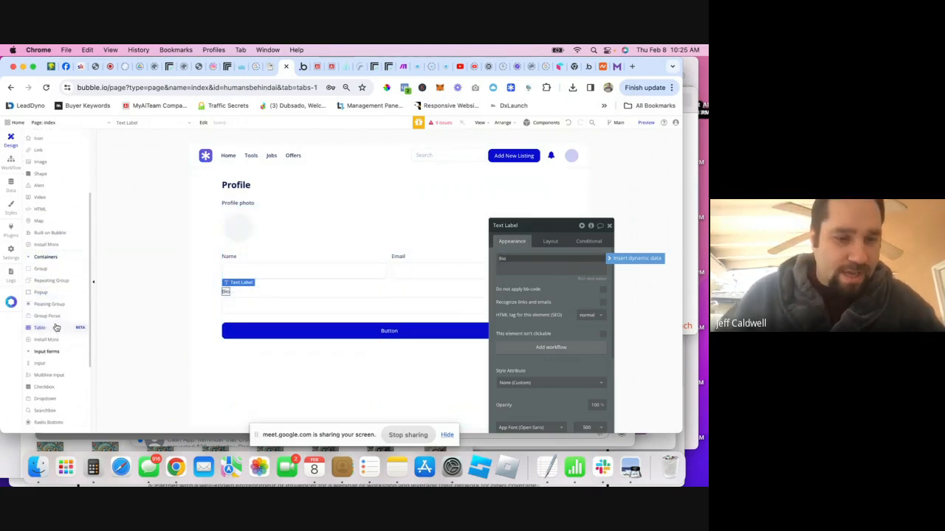
pyautogui.moveTo(51, 372); pyautogui.dragTo(377, 288)
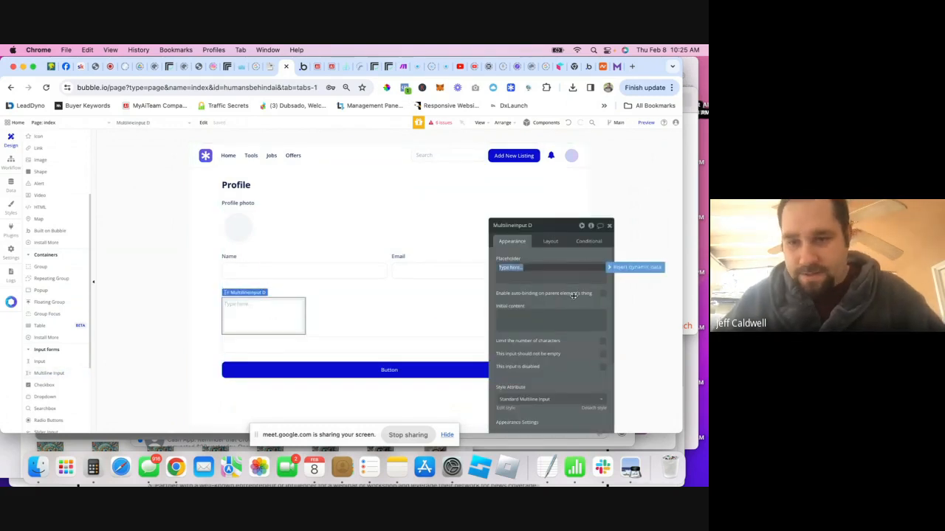
pyautogui.click(550, 242)
pyautogui.click(589, 299)
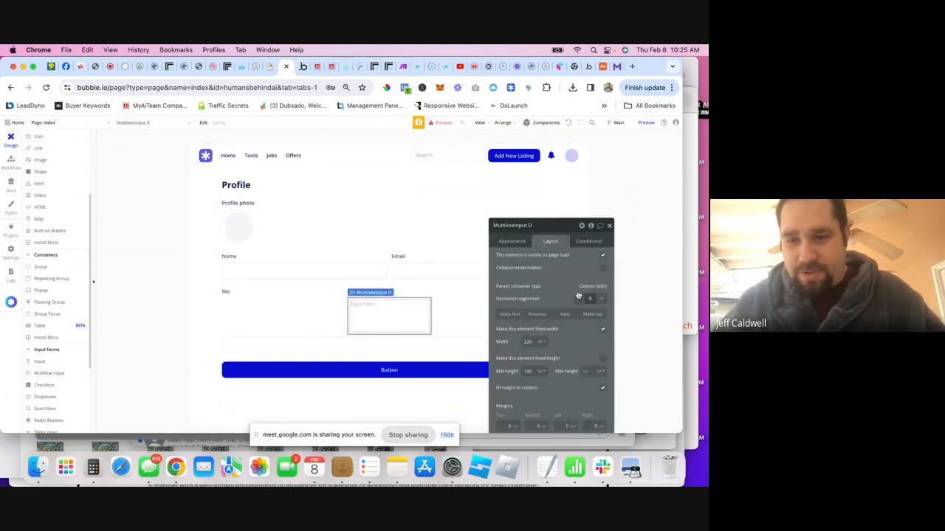
pyautogui.click(606, 329)
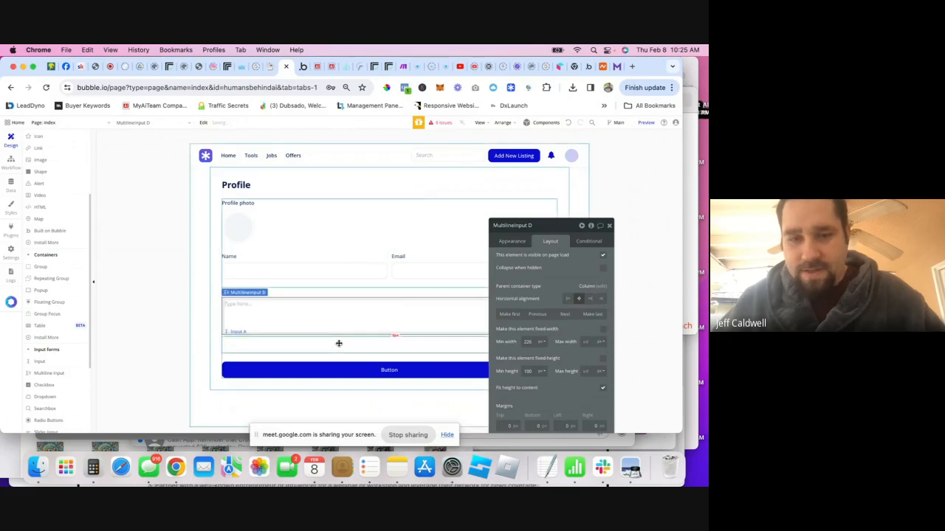
pyautogui.click(341, 341)
pyautogui.press('Delete')
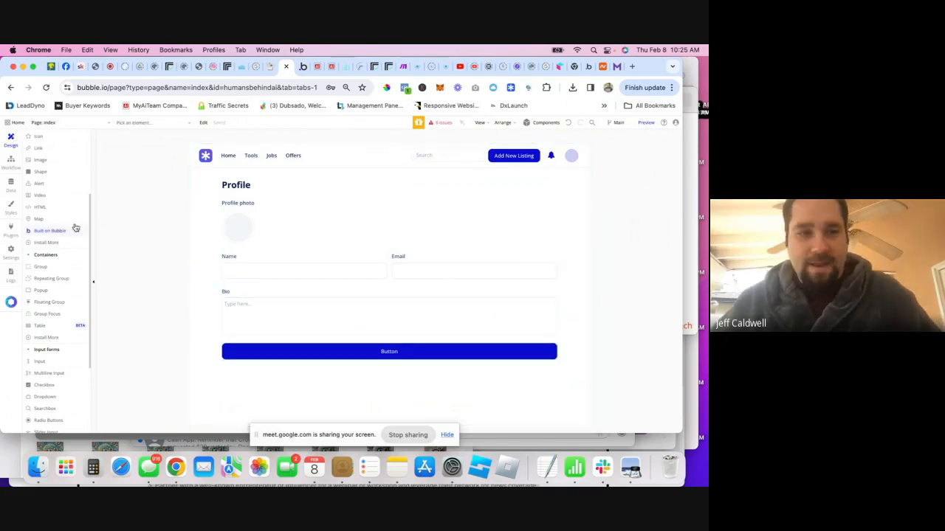
# - Check the User data type, cancel the new field, and return to the Profile page design
pyautogui.click(10, 185)
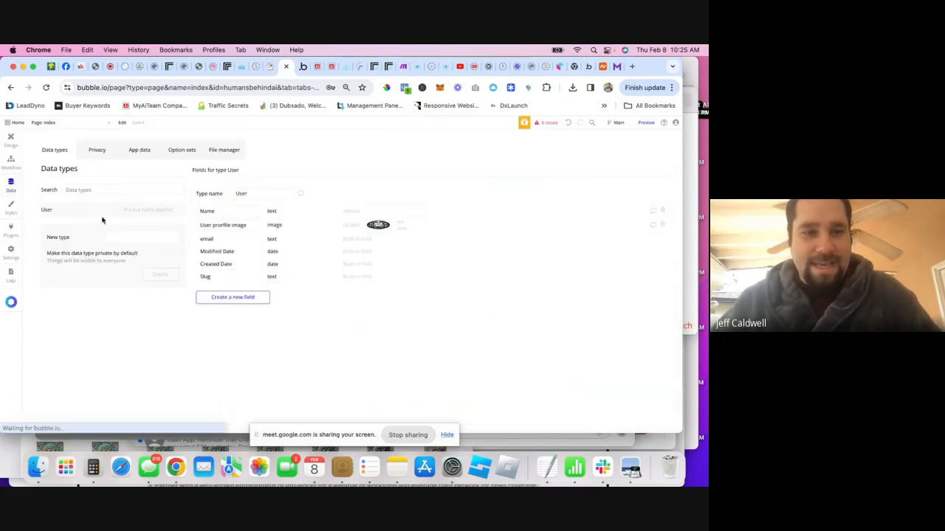
pyautogui.click(231, 297)
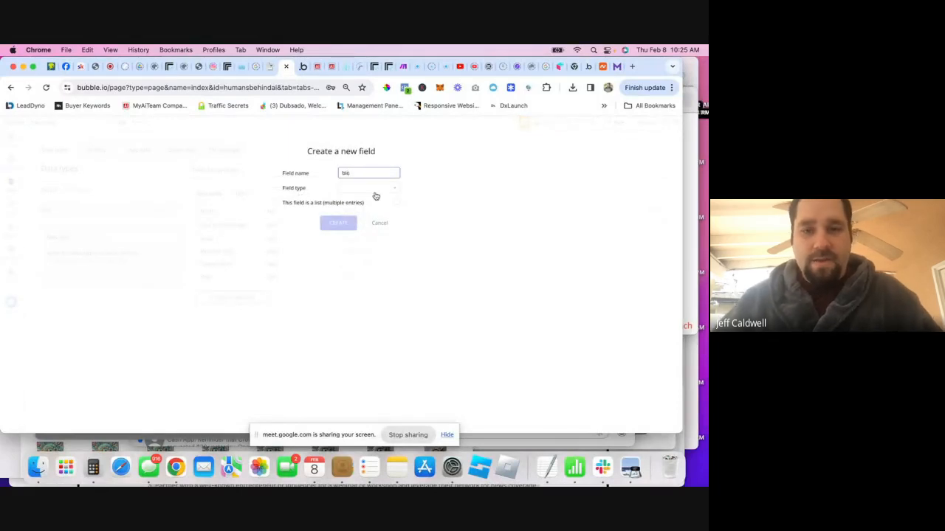
pyautogui.click(374, 245)
pyautogui.click(10, 140)
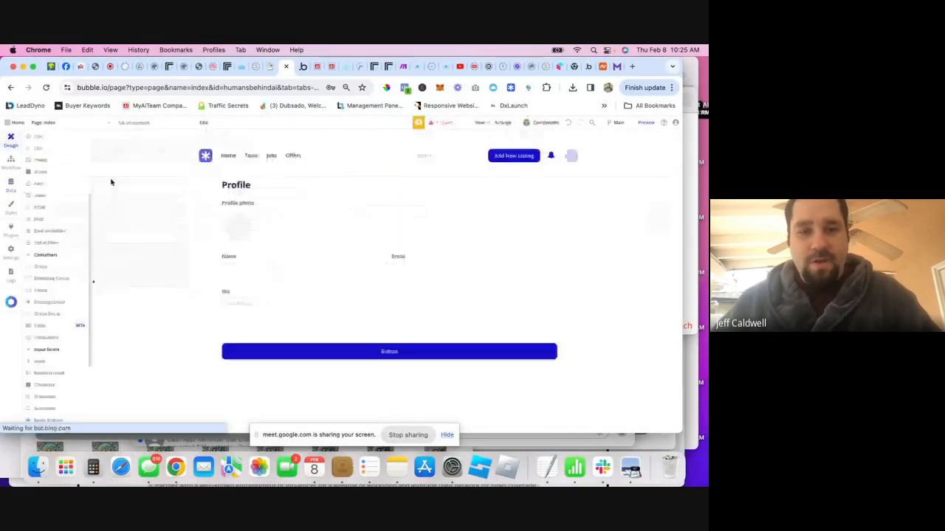
# - Change the profile form button's label to 'Save'
pyautogui.doubleClick(419, 353)
pyautogui.doubleClick(523, 258)
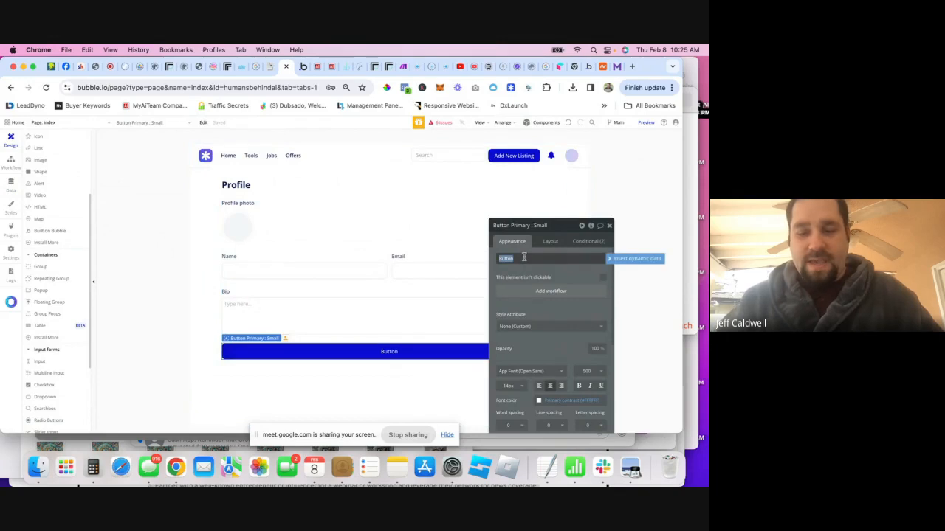
pyautogui.write('Save')
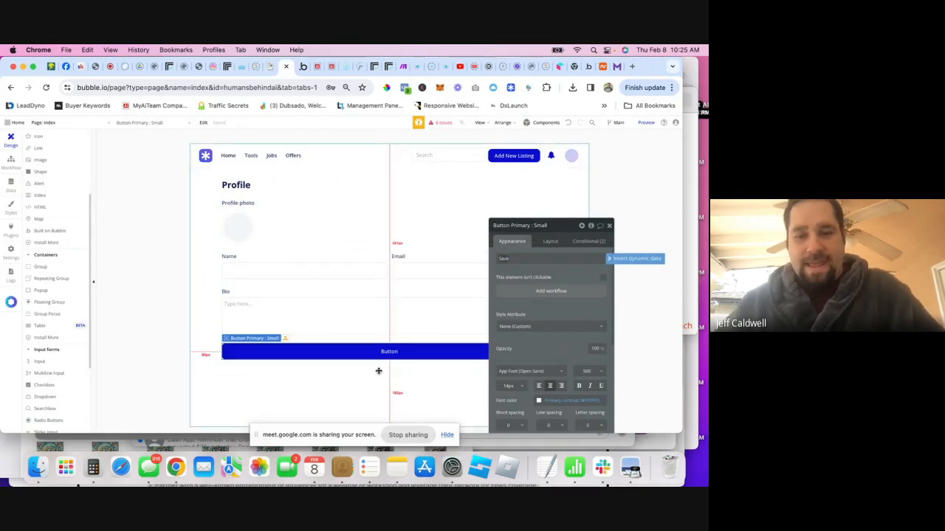
pyautogui.click(378, 371)
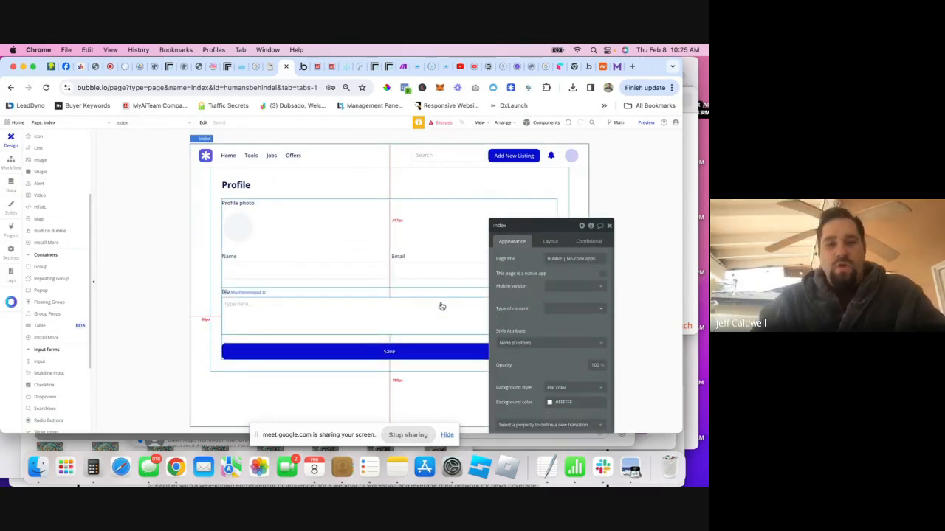
# - Rename the Email input to 'Input Edit Email' and the Bio input to 'MultilineInput Edit Bio'
pyautogui.click(609, 226)
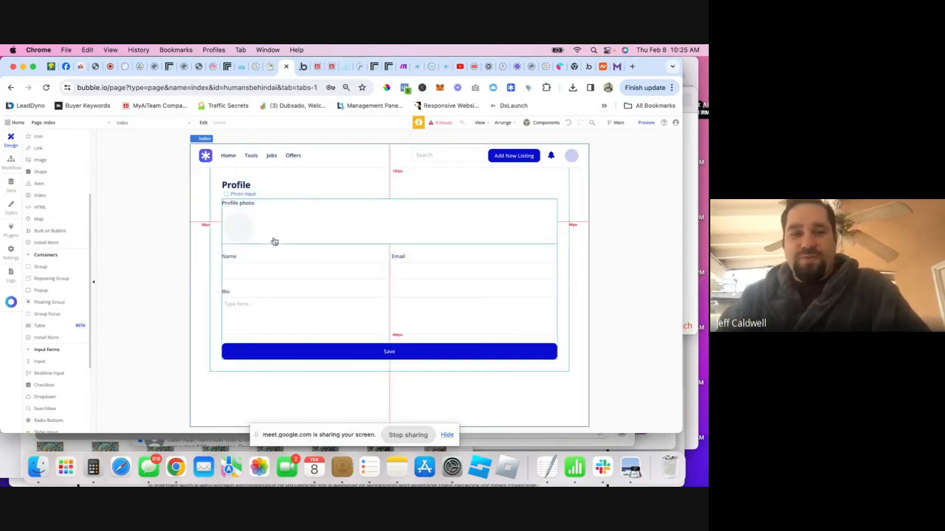
pyautogui.click(251, 226)
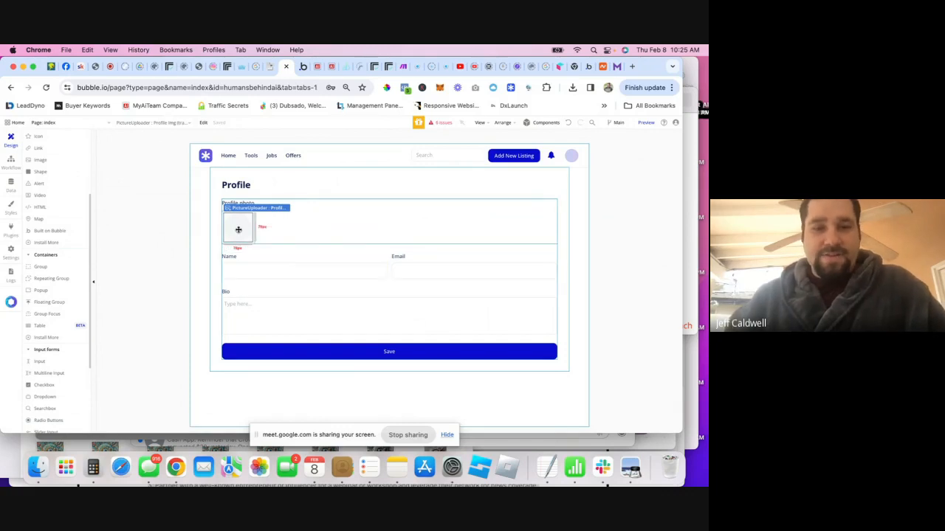
pyautogui.doubleClick(236, 226)
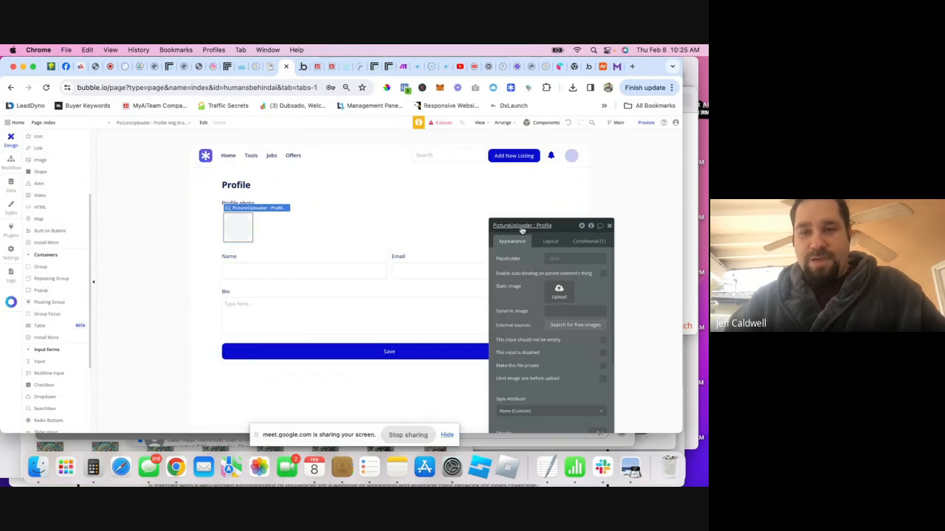
pyautogui.click(251, 271)
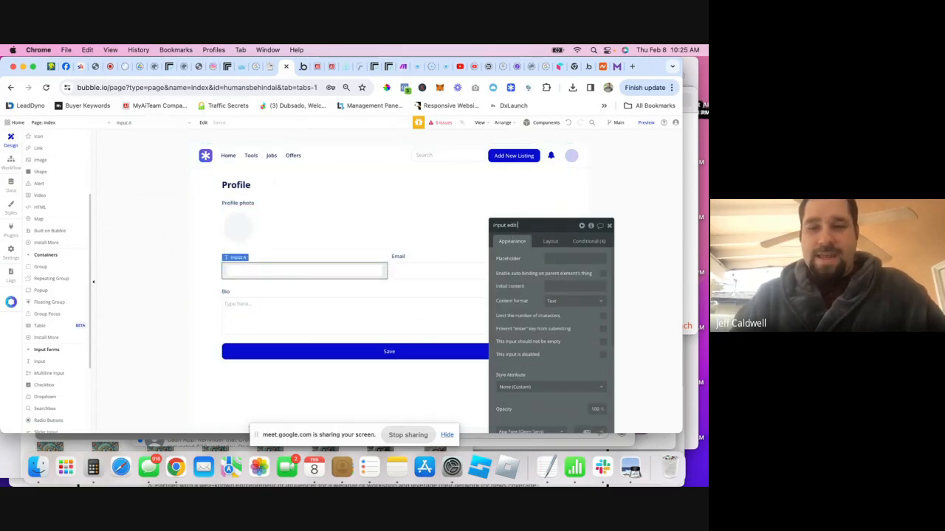
pyautogui.click(448, 270)
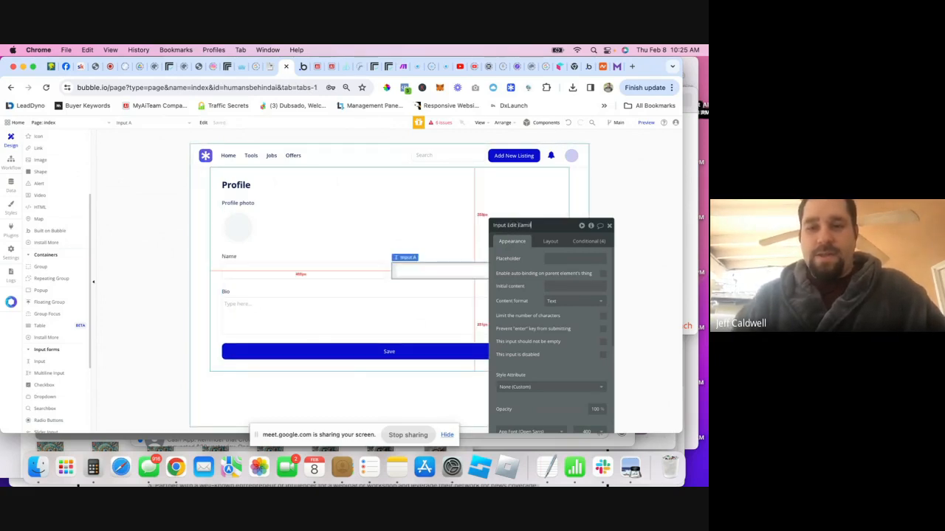
pyautogui.write('Input Edit Email')
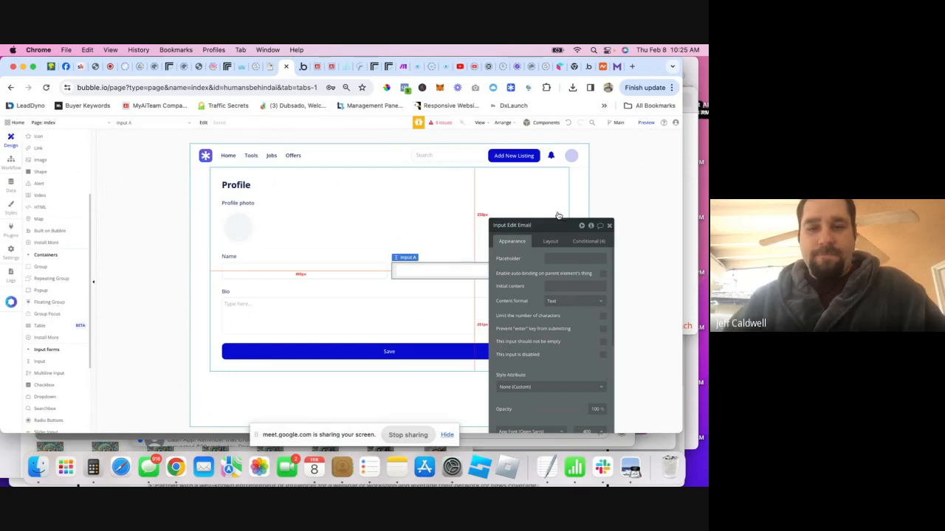
pyautogui.click(260, 310)
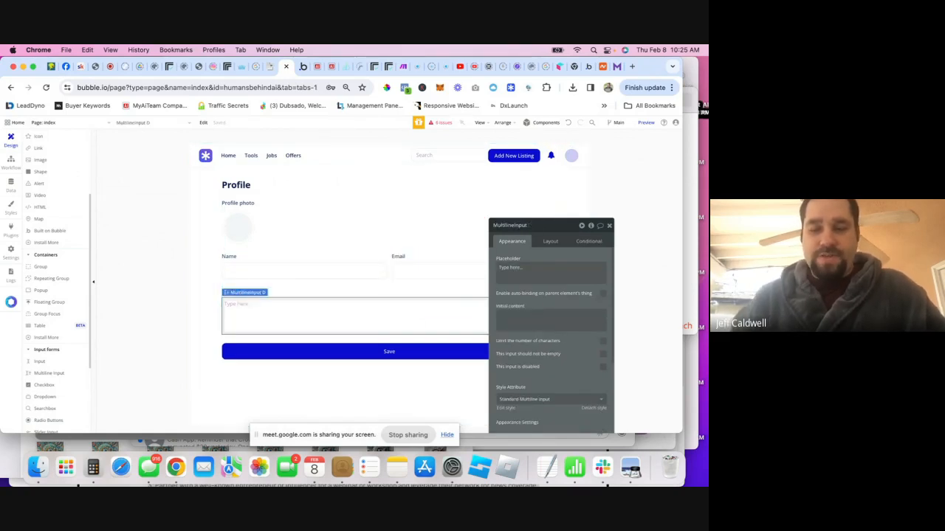
pyautogui.write('Edit Buil')
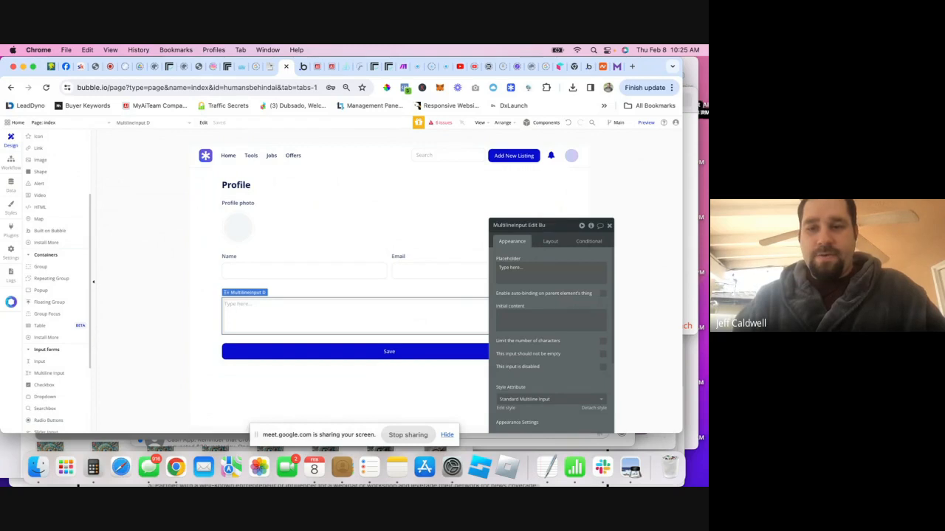
pyautogui.click(347, 351)
# - Create a Save-click workflow with a 'Make changes to thing' action on Current User
pyautogui.click(543, 295)
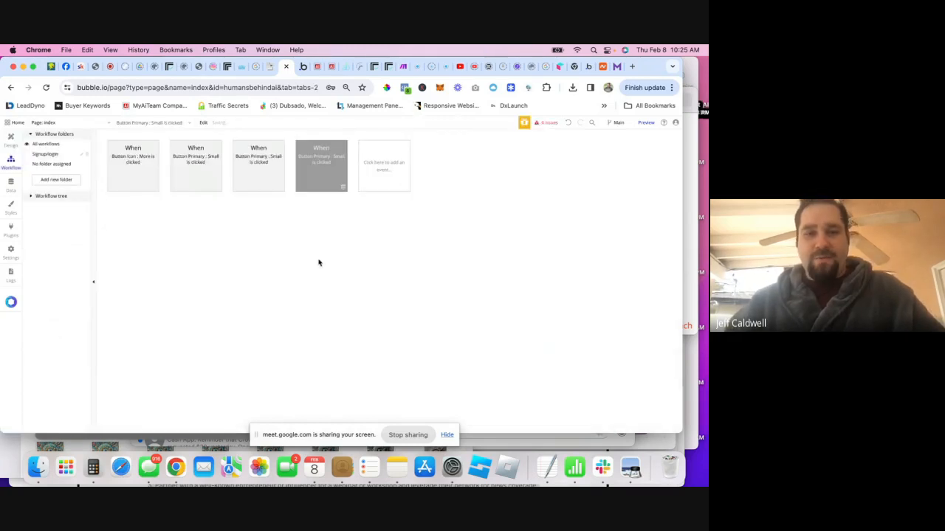
pyautogui.click(143, 215)
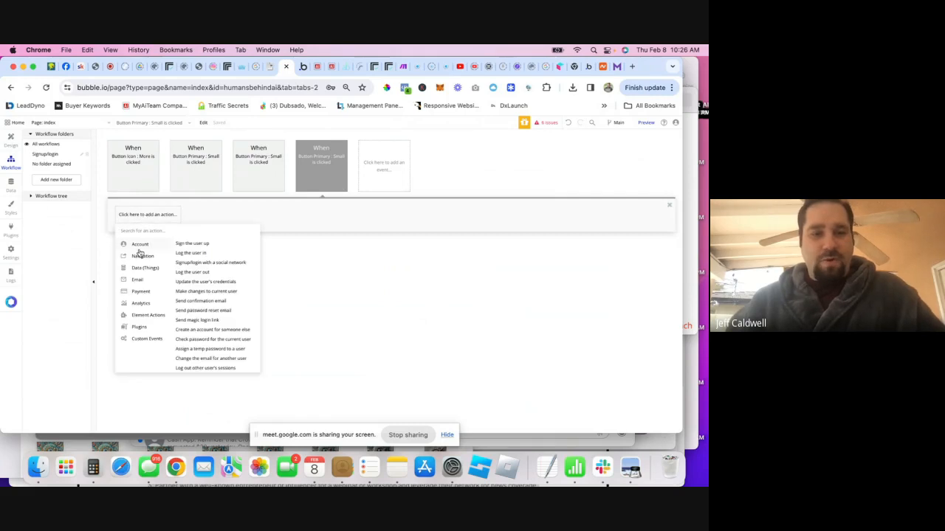
pyautogui.moveTo(140, 267)
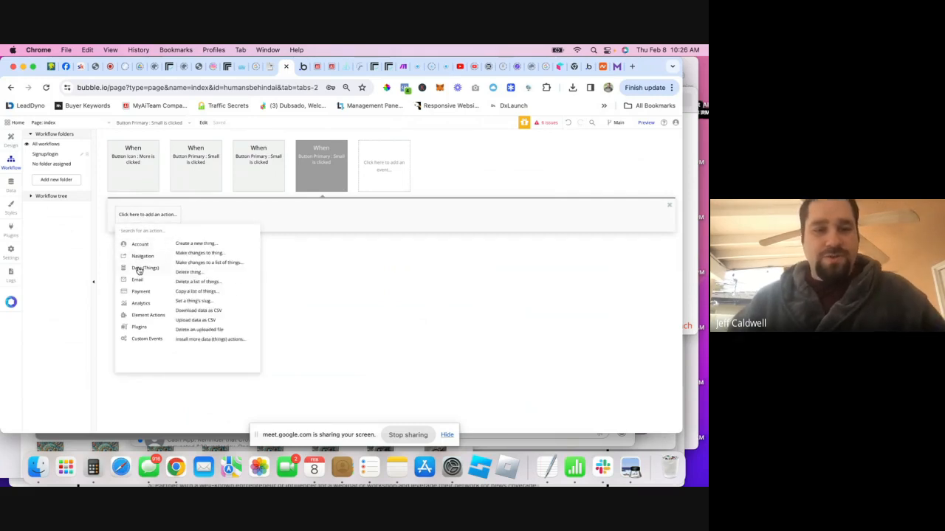
pyautogui.click(195, 253)
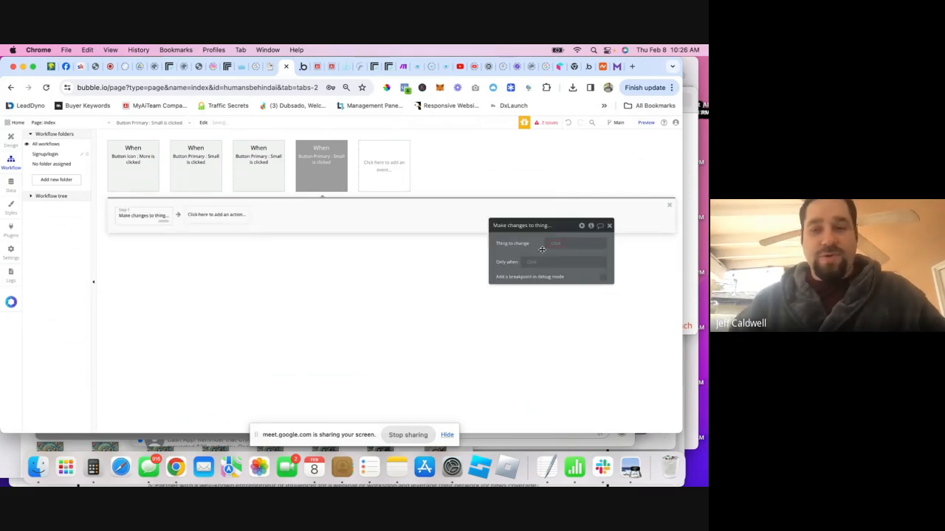
pyautogui.click(553, 244)
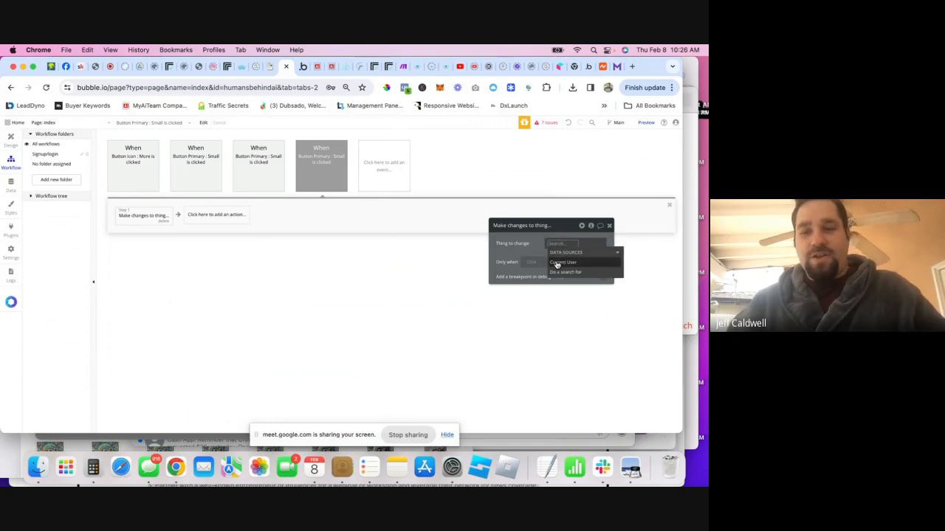
pyautogui.click(561, 263)
pyautogui.click(532, 269)
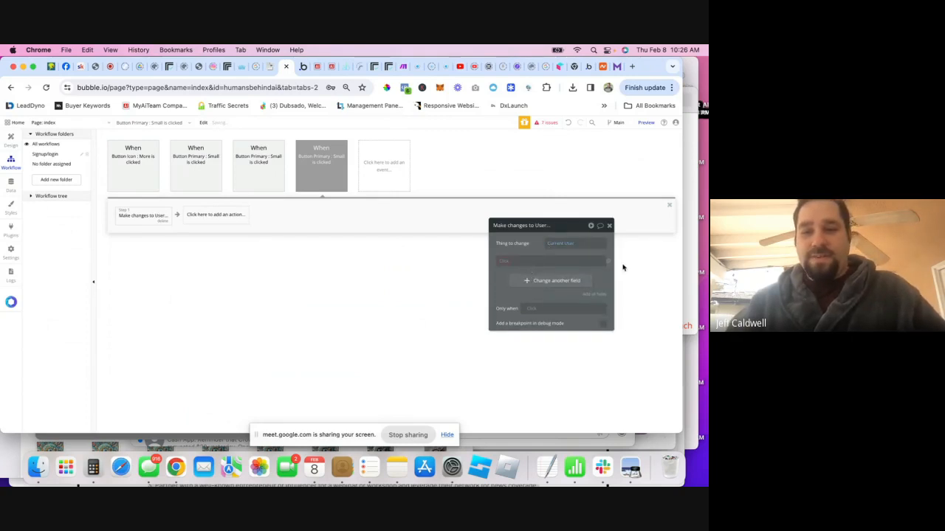
pyautogui.click(607, 261)
pyautogui.click(589, 278)
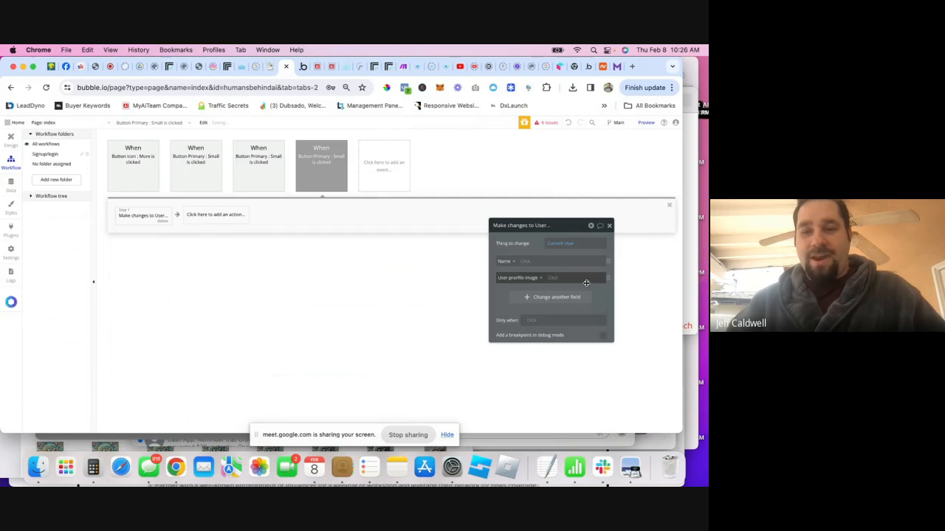
# - Set the action's Name field to Input edit name's value
pyautogui.click(526, 263)
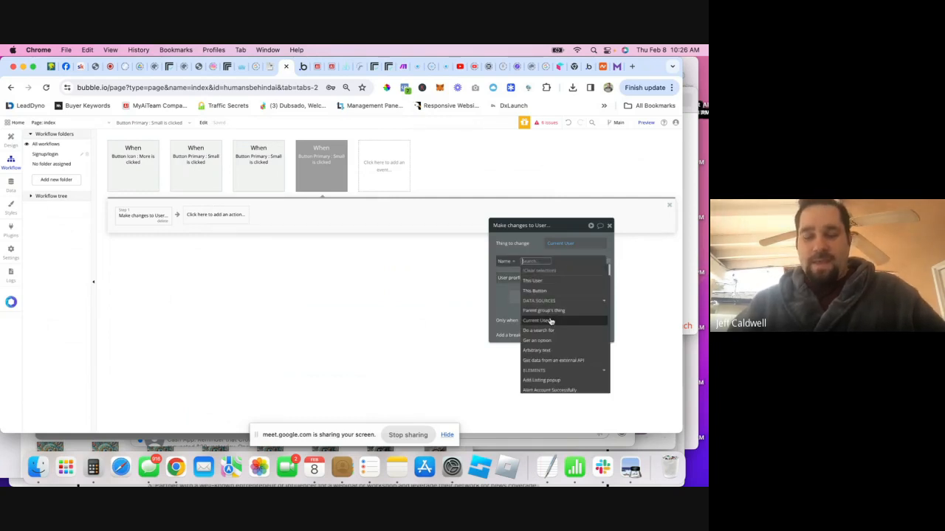
pyautogui.write('edit')
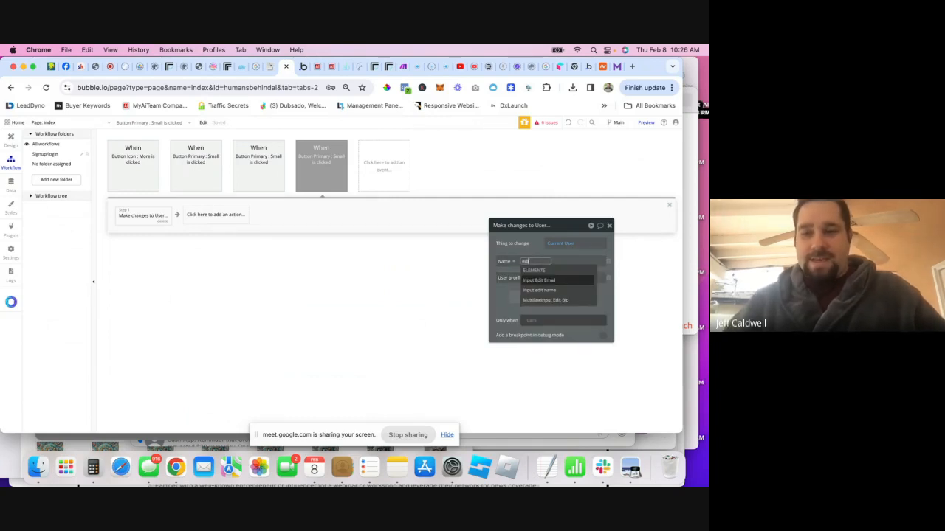
pyautogui.click(556, 291)
pyautogui.click(562, 271)
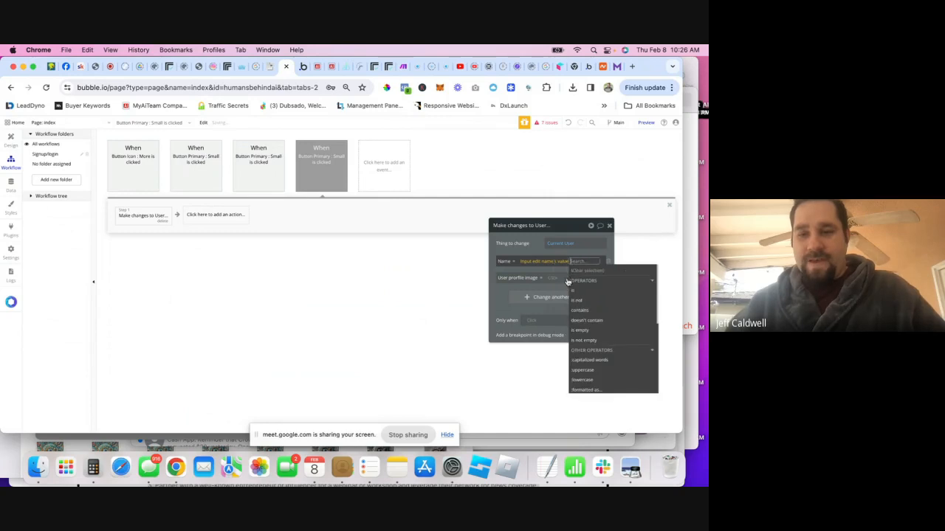
pyautogui.click(526, 269)
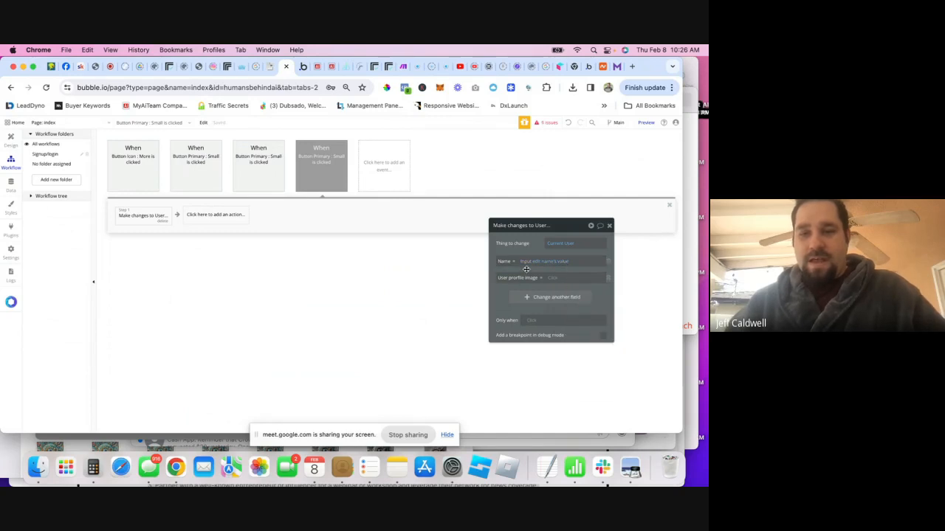
# - Delete the Email field group from the Profile page
pyautogui.click(11, 144)
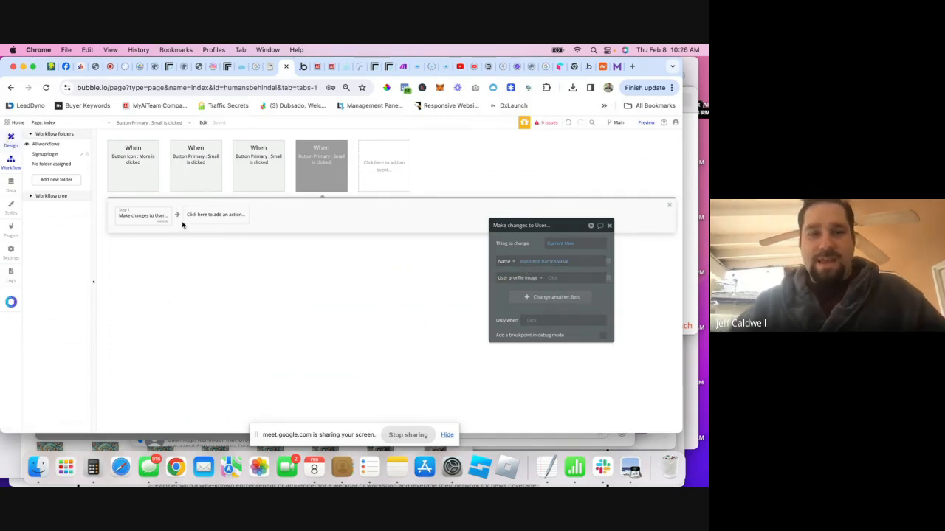
pyautogui.click(413, 261)
pyautogui.press('Delete')
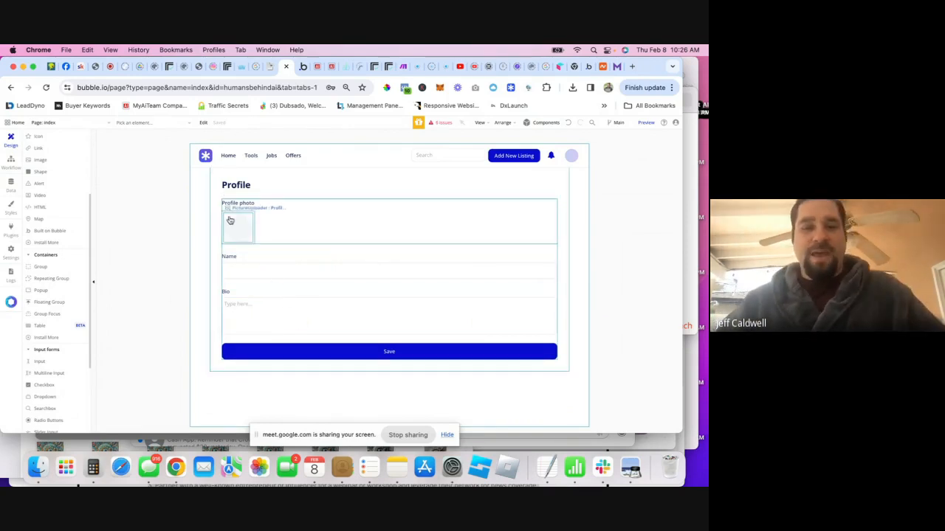
# - Add another User field row to the Save action, cancelling the new-field creation
pyautogui.click(12, 164)
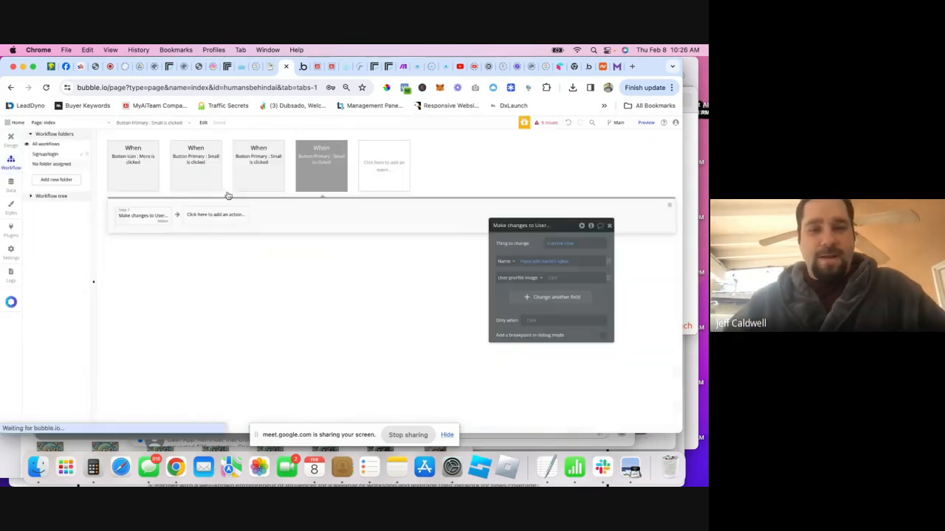
pyautogui.click(542, 299)
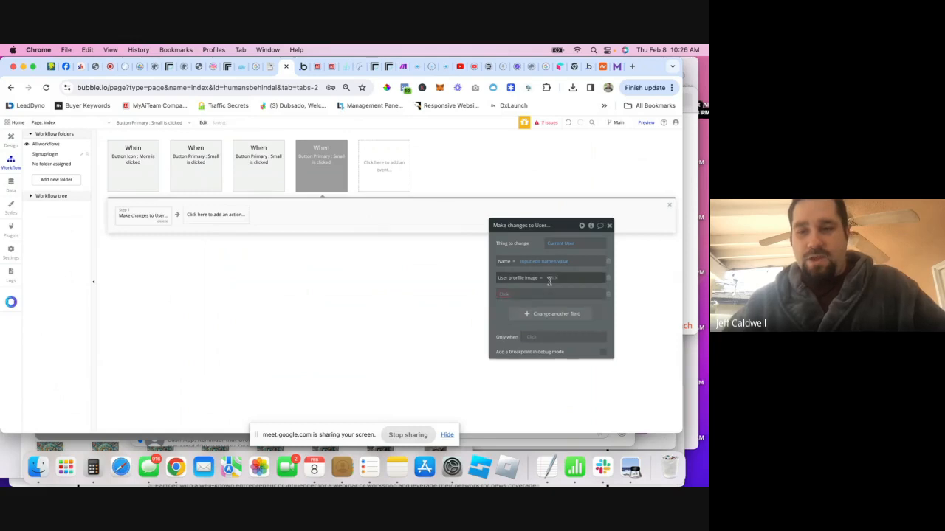
pyautogui.click(505, 296)
pyautogui.click(517, 323)
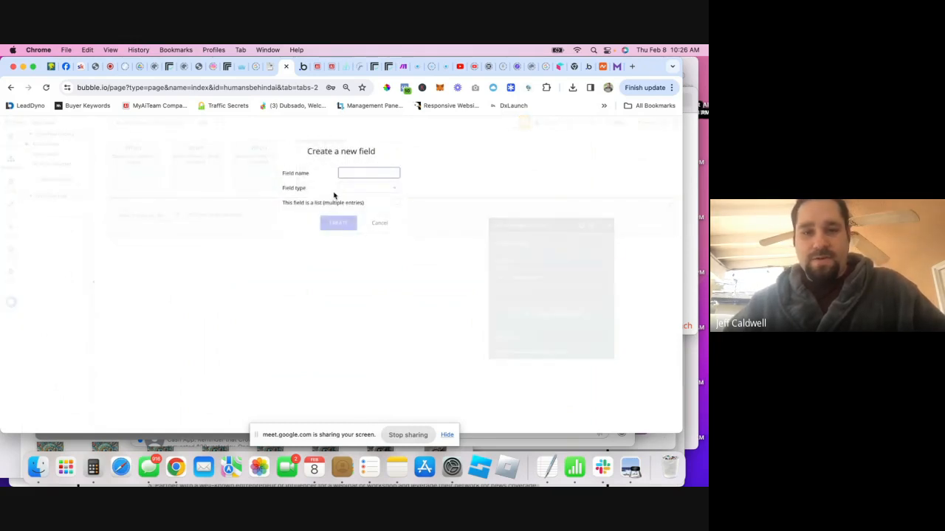
pyautogui.click(268, 208)
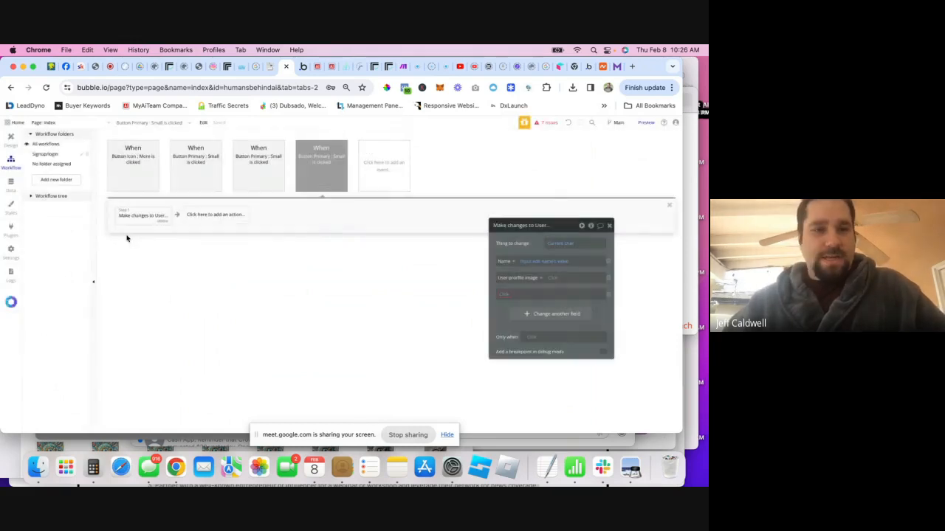
# - Add a text field named bio to the User data type
pyautogui.click(10, 185)
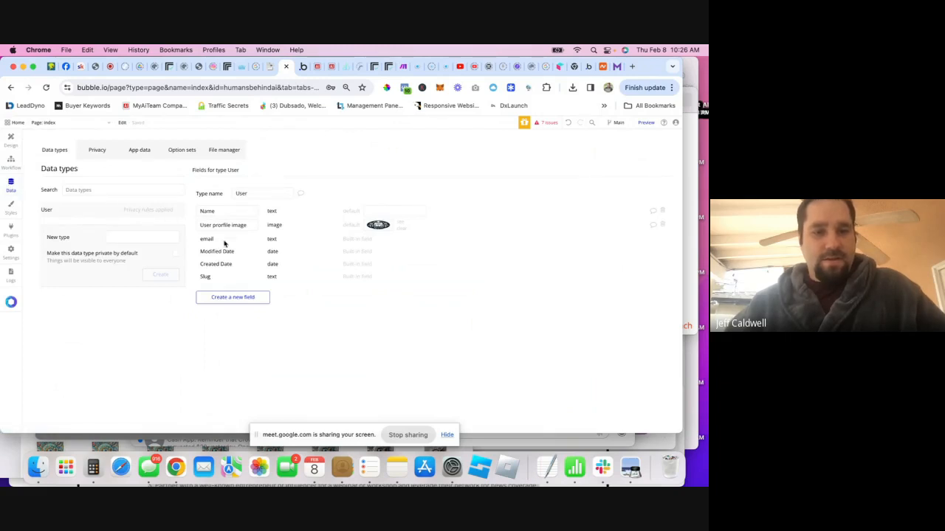
pyautogui.click(226, 299)
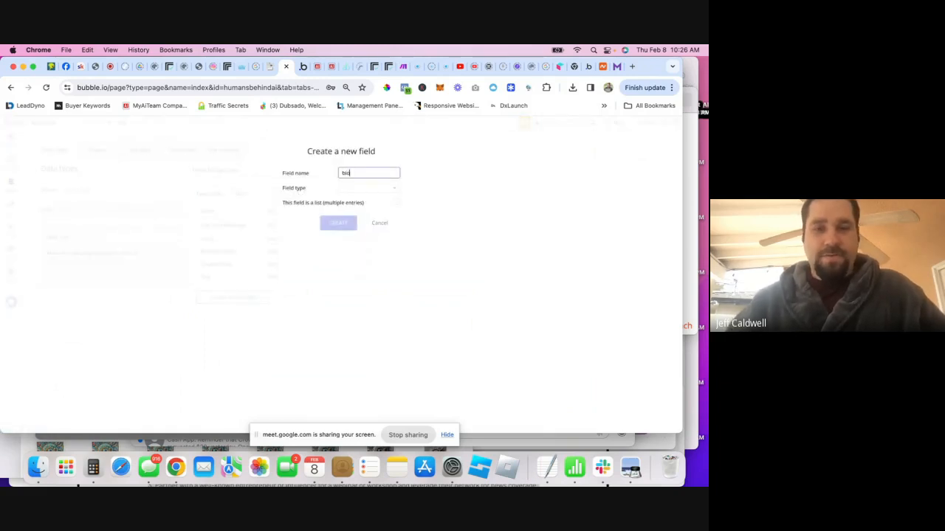
pyautogui.click(354, 188)
pyautogui.write('te')
pyautogui.click(354, 210)
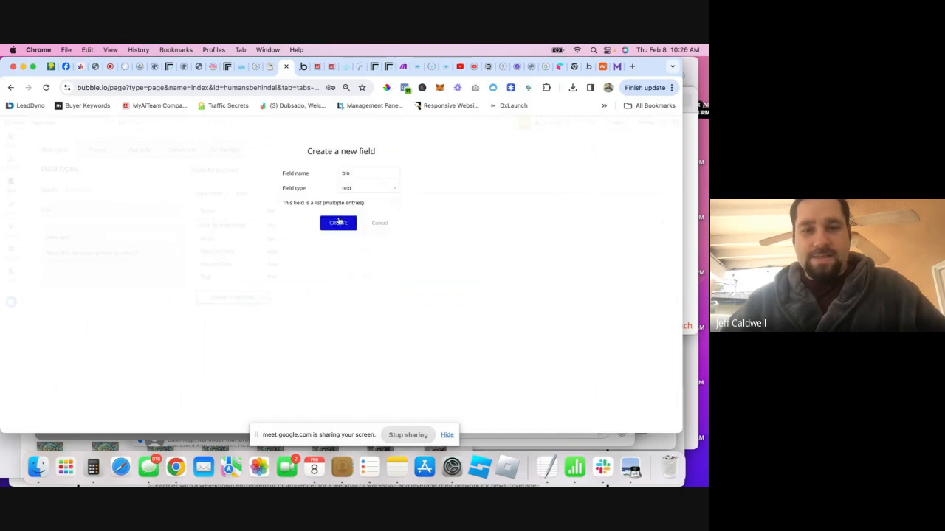
pyautogui.click(340, 222)
# - Make the Save action set bio to MultilineInput Edit Bio's value
pyautogui.click(11, 160)
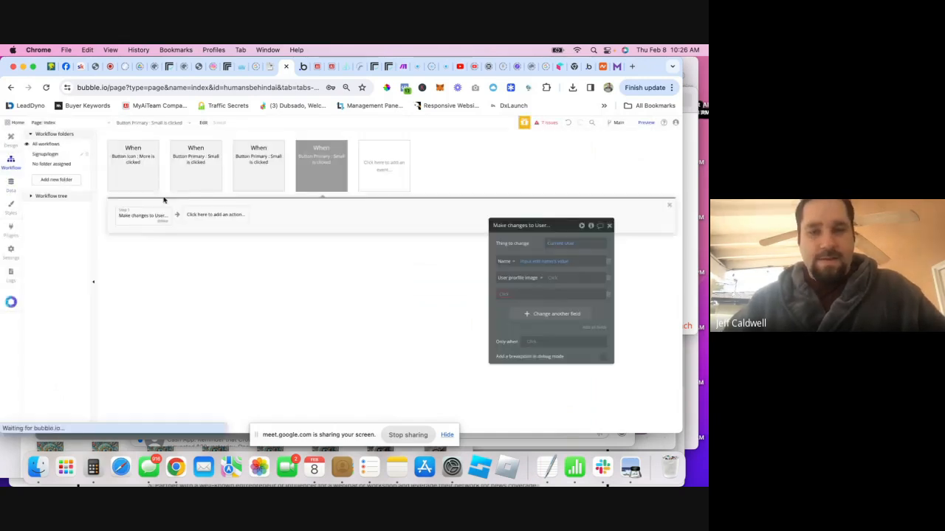
pyautogui.click(520, 293)
pyautogui.click(517, 298)
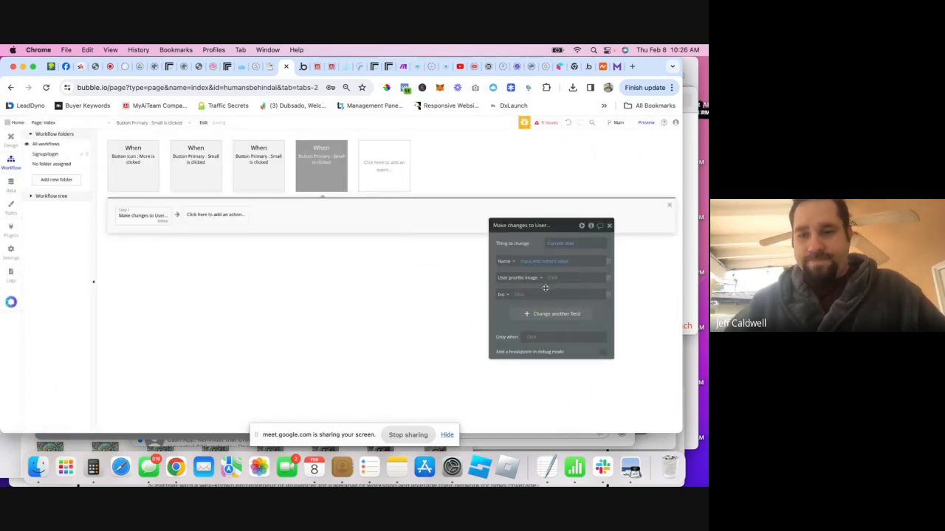
pyautogui.click(528, 295)
pyautogui.write('bio')
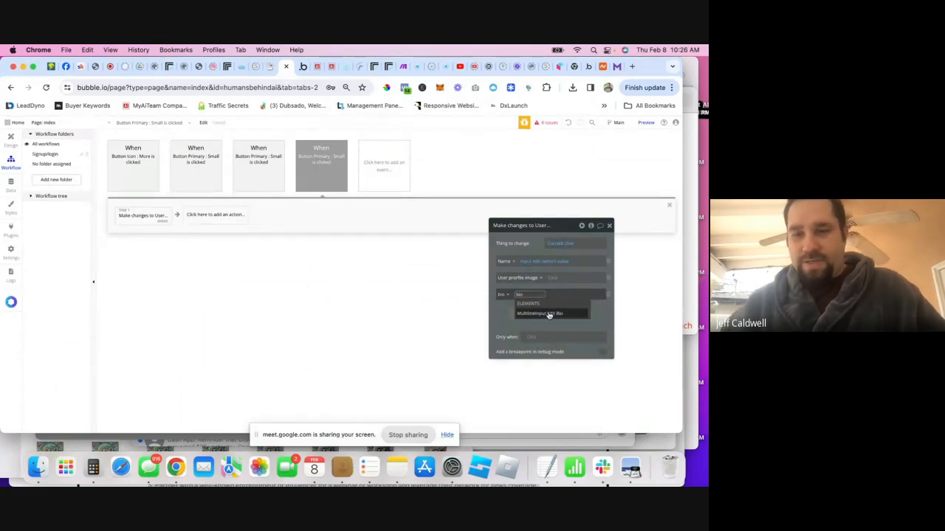
pyautogui.click(549, 315)
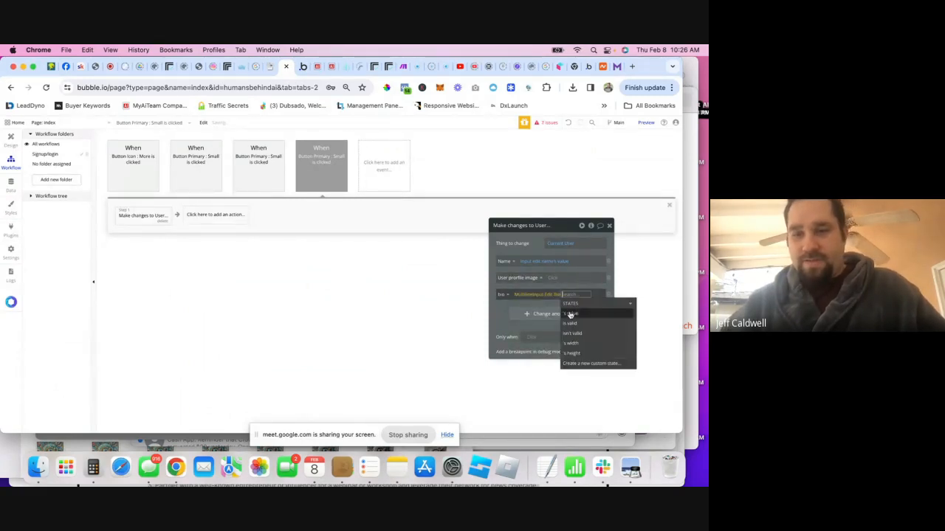
pyautogui.click(571, 315)
# - Set User profile image to PictureUploader Profile Img's value in the Save action
pyautogui.click(555, 277)
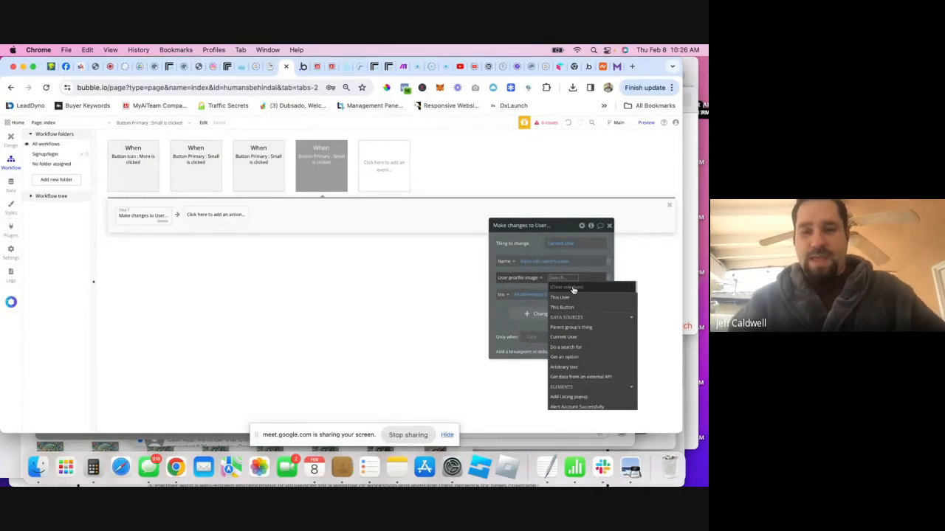
pyautogui.write('edi')
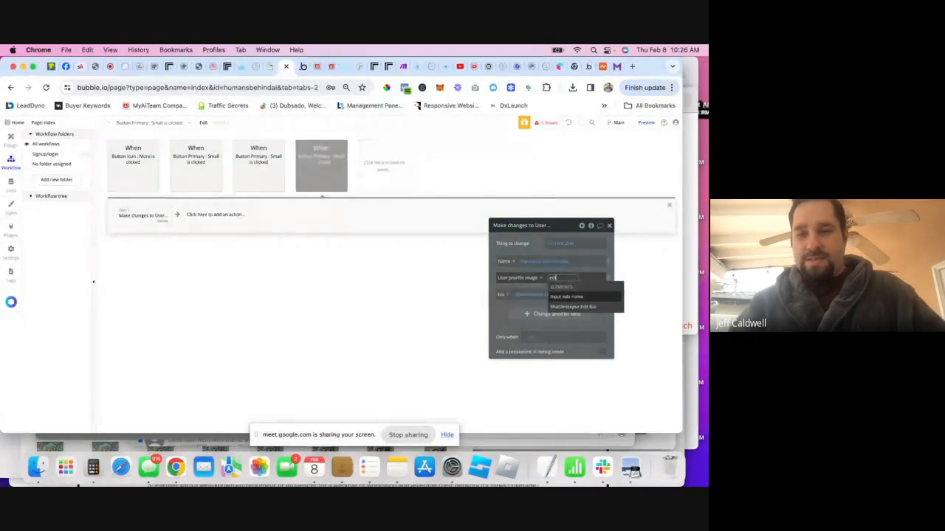
pyautogui.click(11, 138)
pyautogui.doubleClick(237, 225)
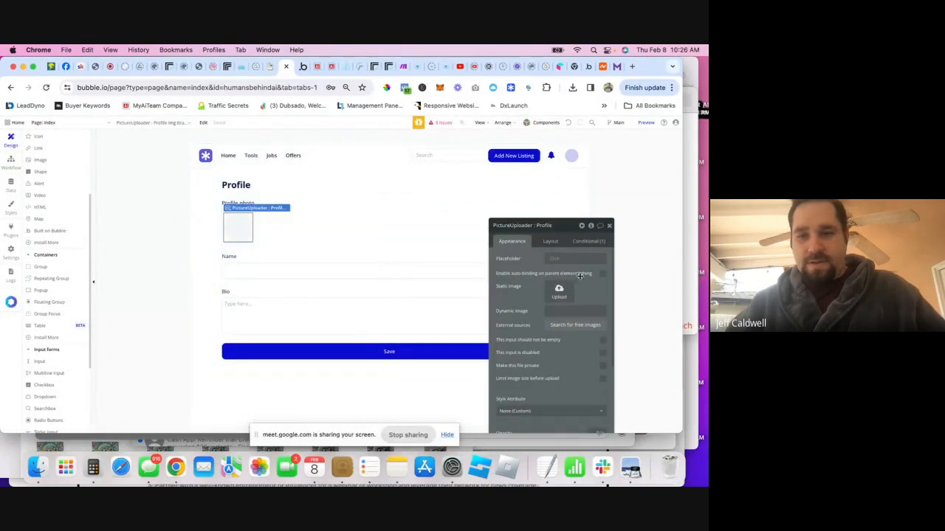
pyautogui.click(11, 161)
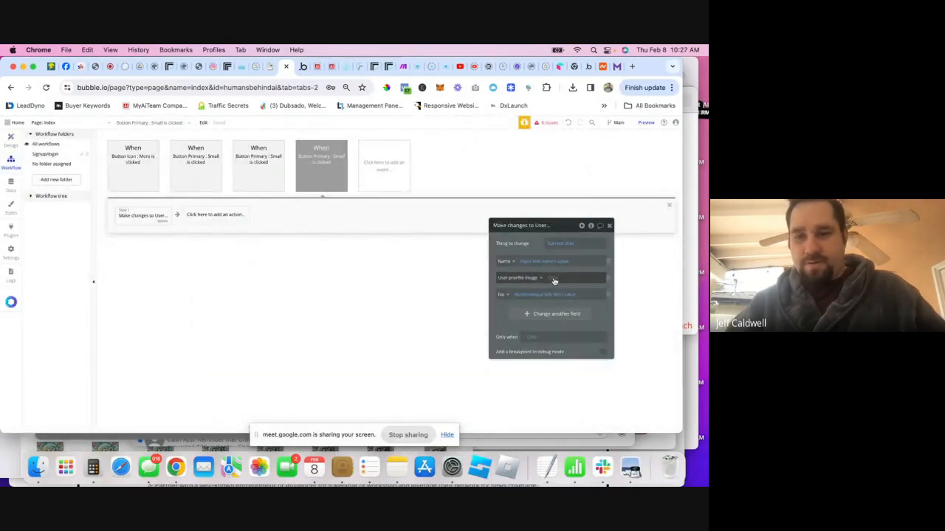
pyautogui.click(554, 278)
pyautogui.write('pic')
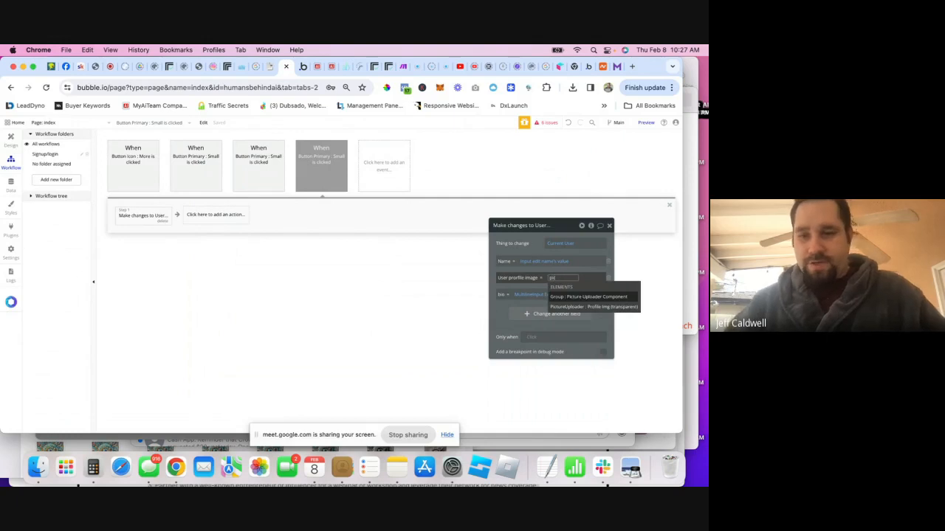
pyautogui.click(593, 306)
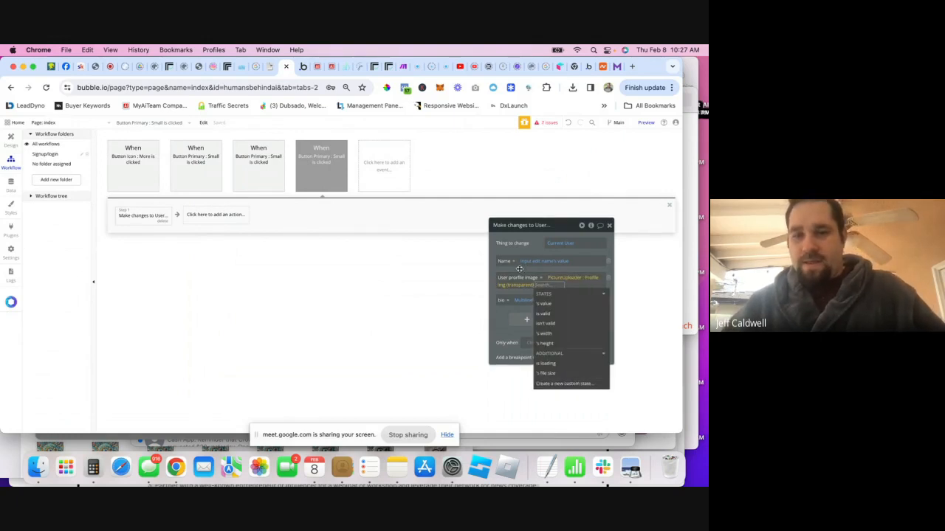
pyautogui.click(519, 270)
pyautogui.click(538, 287)
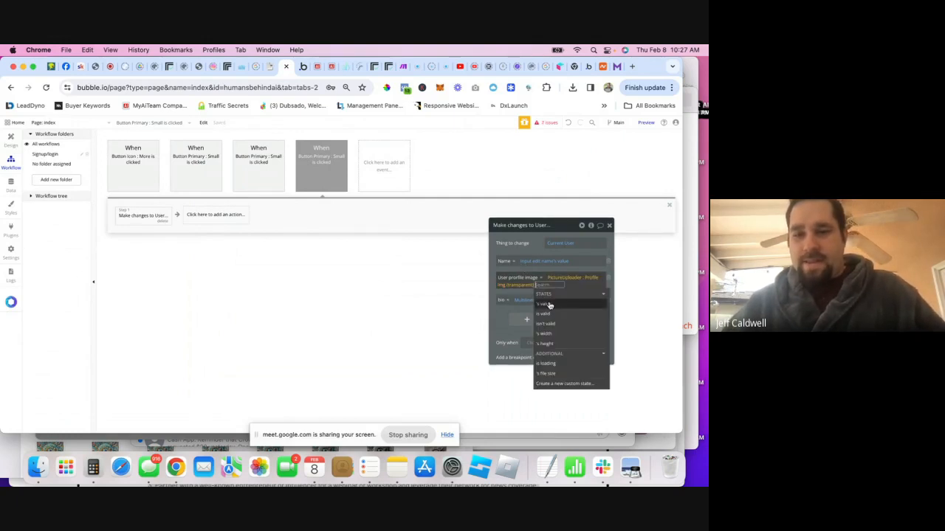
pyautogui.click(550, 304)
pyautogui.click(521, 268)
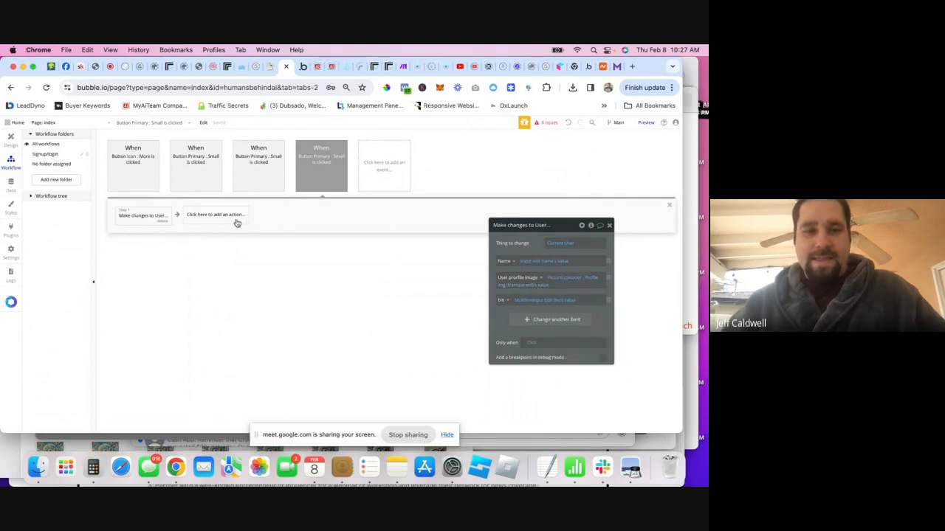
pyautogui.click(12, 145)
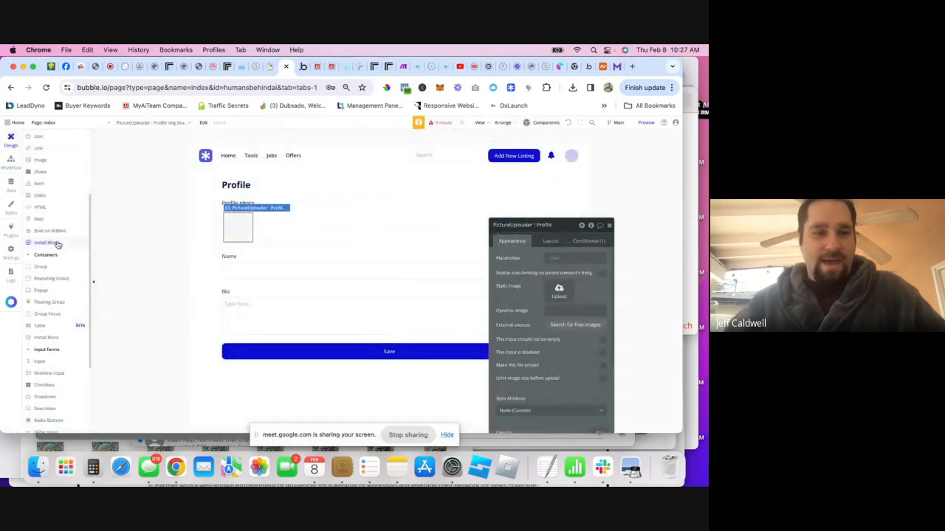
# - Add a horizontally centred alert reading 'Profile Saved' to the Profile page
pyautogui.scroll(5, 52, 295)
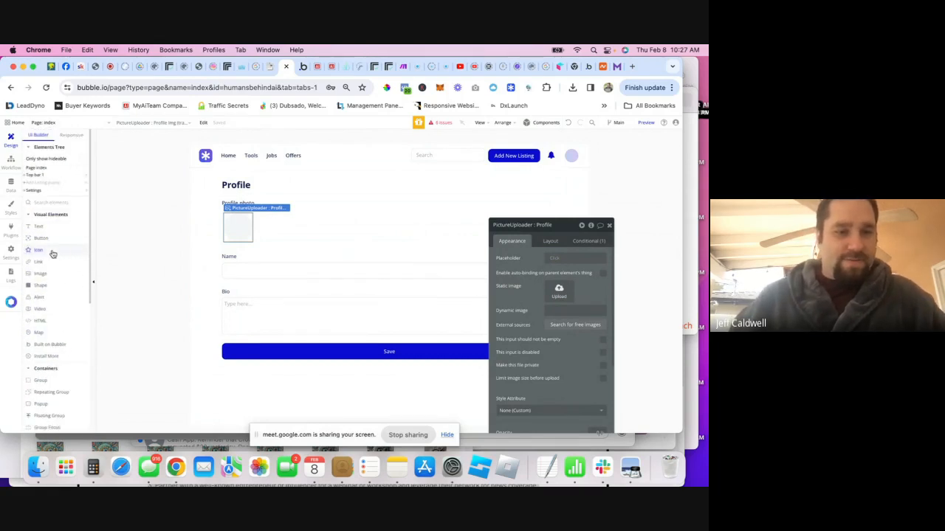
pyautogui.click(40, 296)
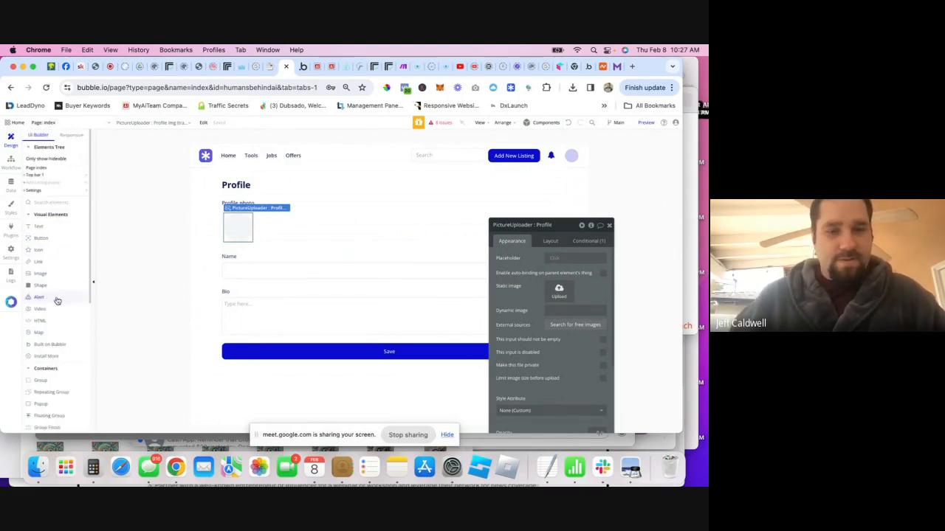
pyautogui.click(316, 253)
pyautogui.click(549, 241)
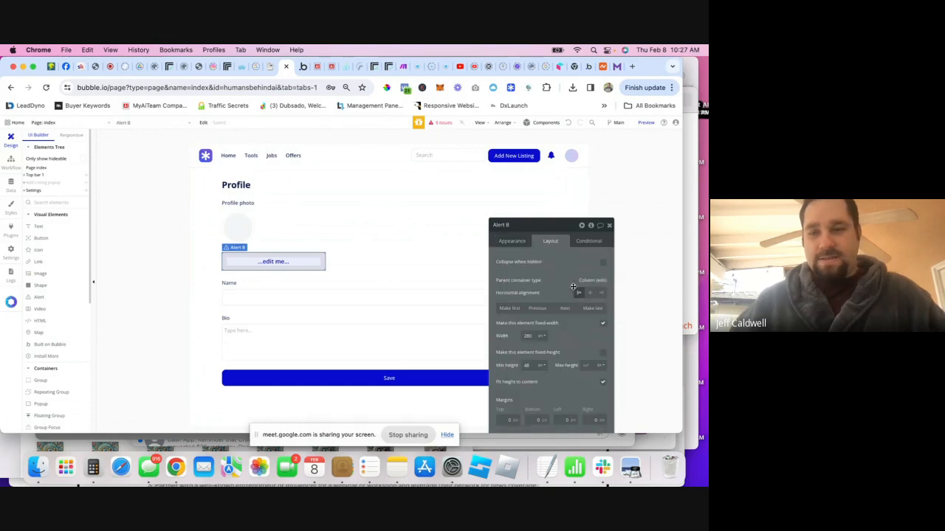
pyautogui.click(589, 292)
pyautogui.click(512, 240)
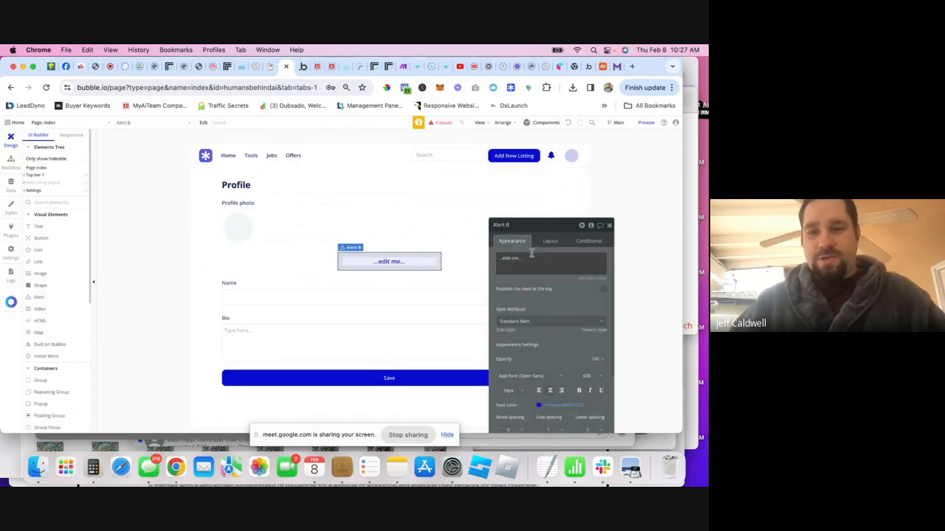
pyautogui.tripleClick(525, 257)
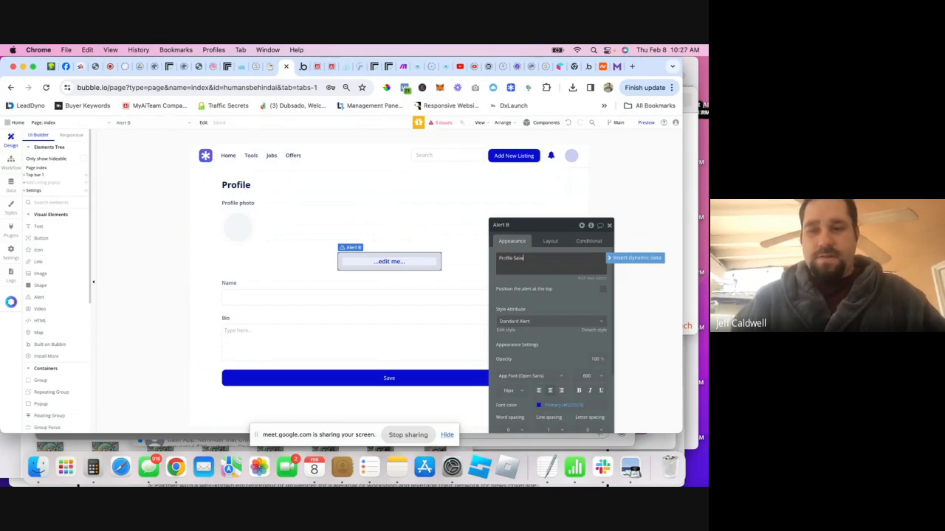
pyautogui.write('Profile Saved')
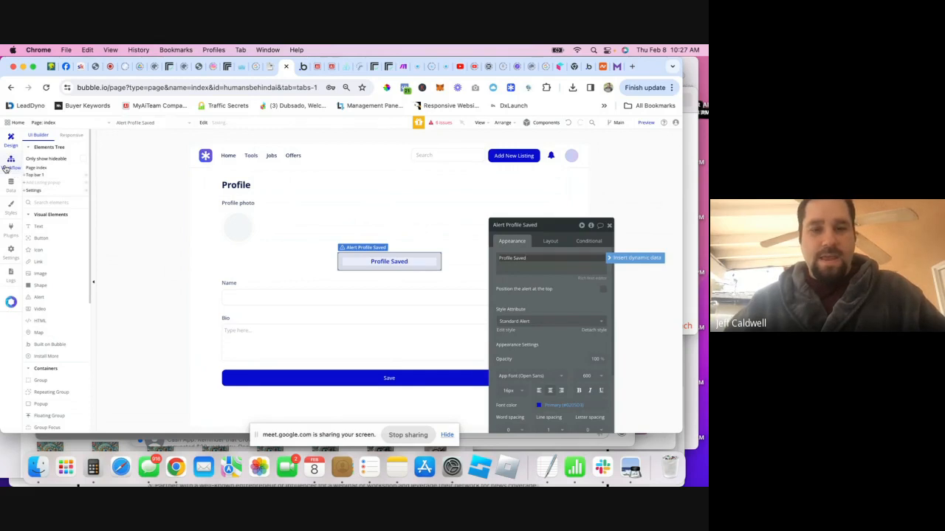
pyautogui.click(549, 240)
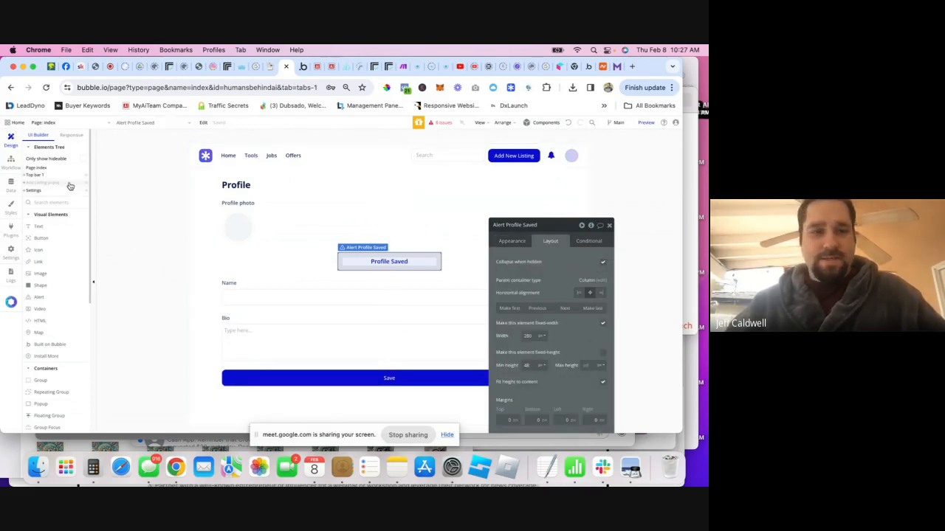
# - Add a 'Show message in alert box' step showing the Profile Saved alert to the Save workflow
pyautogui.click(9, 159)
pyautogui.click(212, 215)
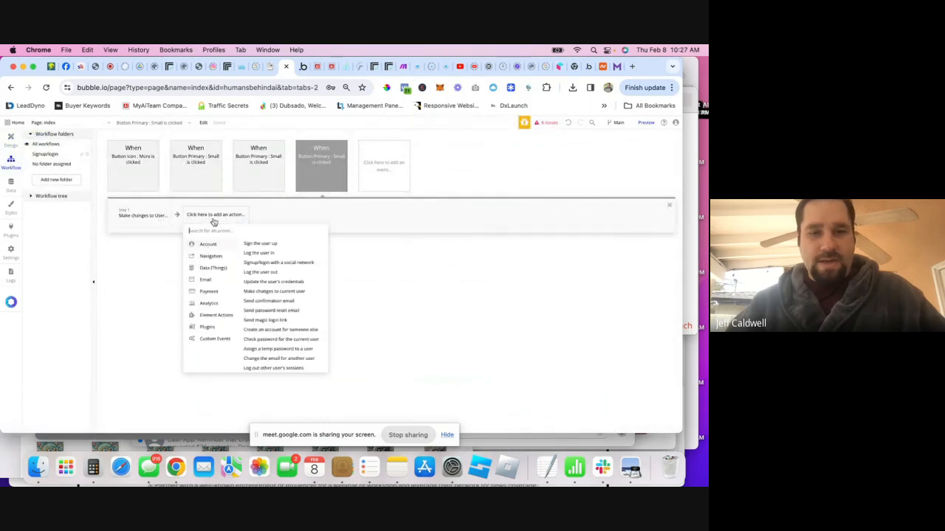
pyautogui.write('sho')
pyautogui.click(231, 253)
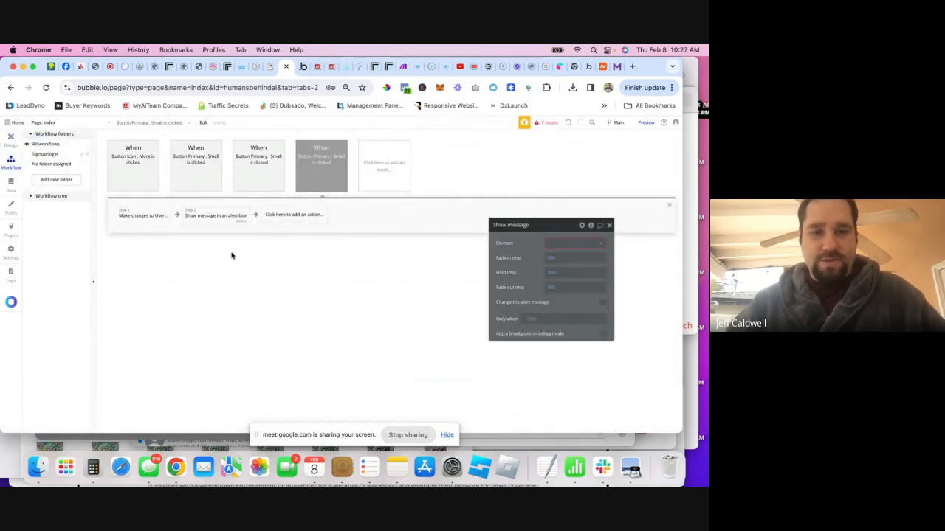
pyautogui.click(550, 241)
pyautogui.click(566, 264)
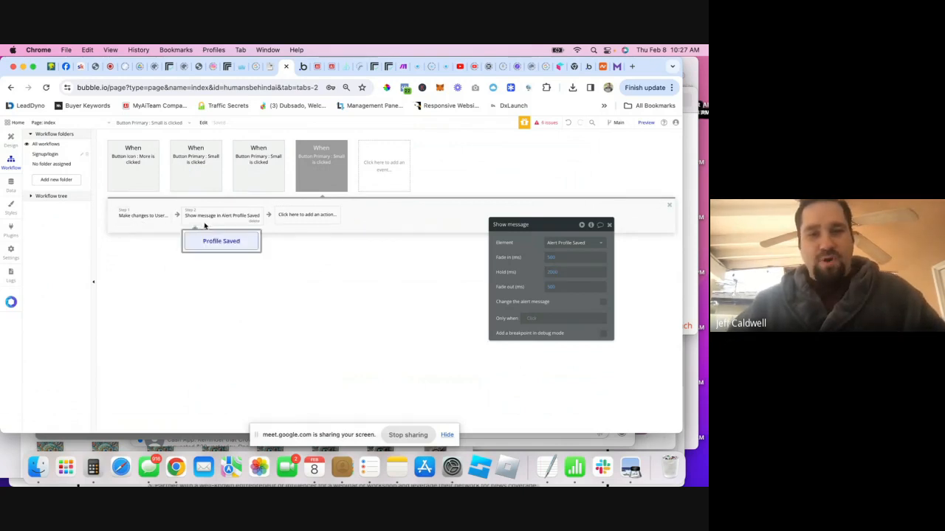
pyautogui.click(609, 225)
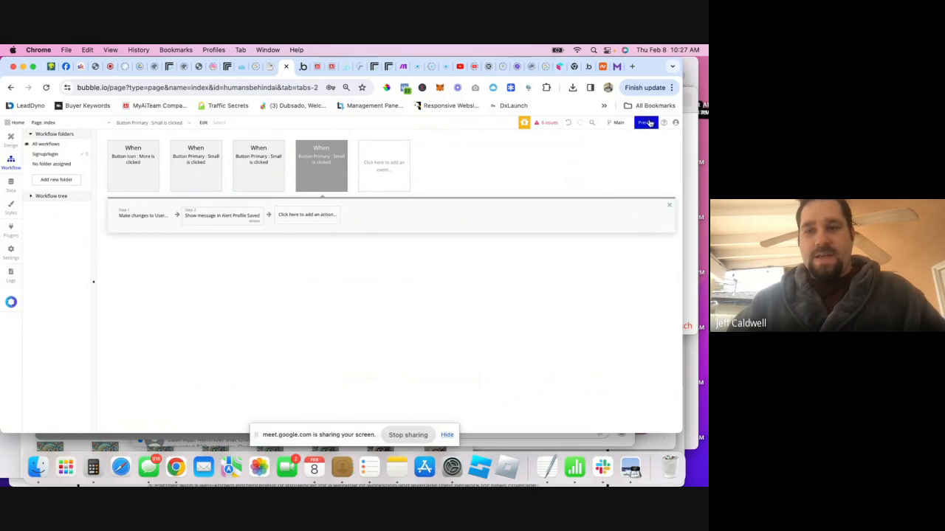
# - Preview the app and upload the ezgif image as the profile photo
pyautogui.click(648, 124)
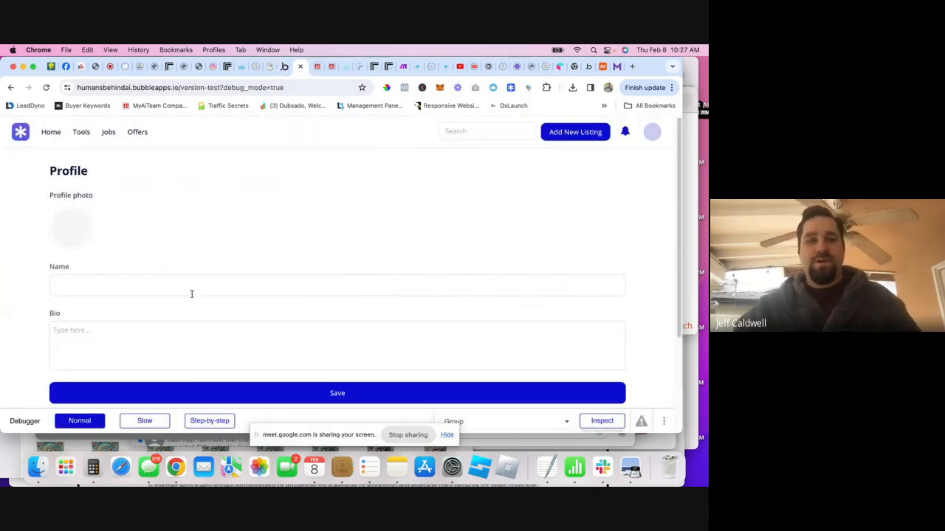
pyautogui.click(77, 236)
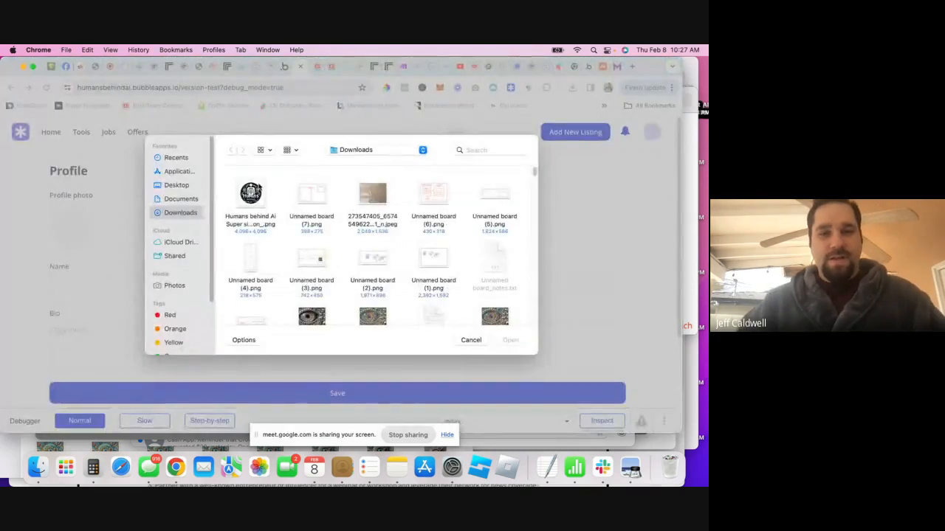
pyautogui.scroll(-3, 355, 279)
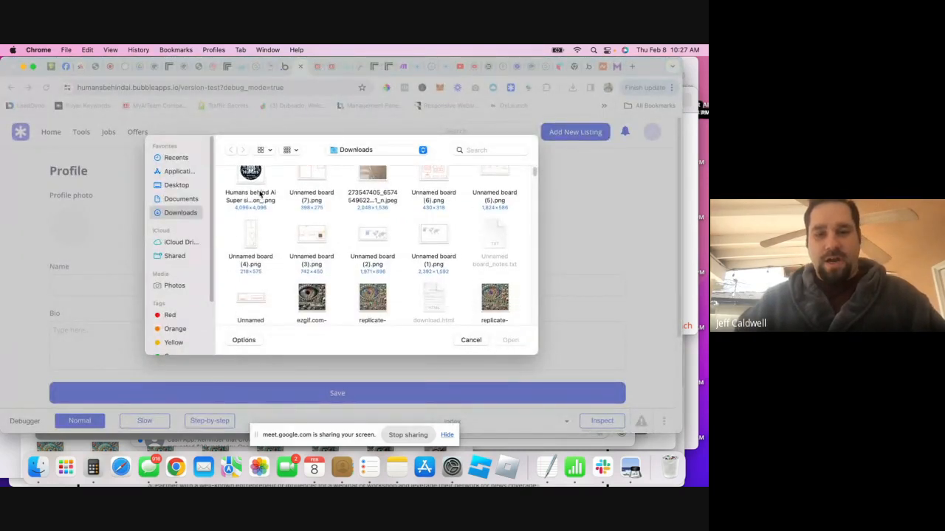
pyautogui.doubleClick(316, 254)
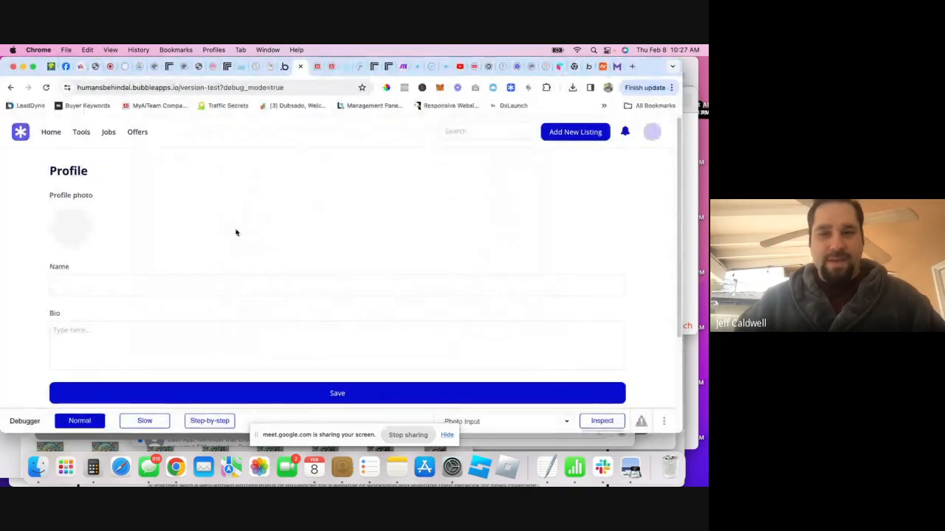
# - Enter the user's full name and the bio 'You are awesome!', save, and return to the editor
pyautogui.click(154, 284)
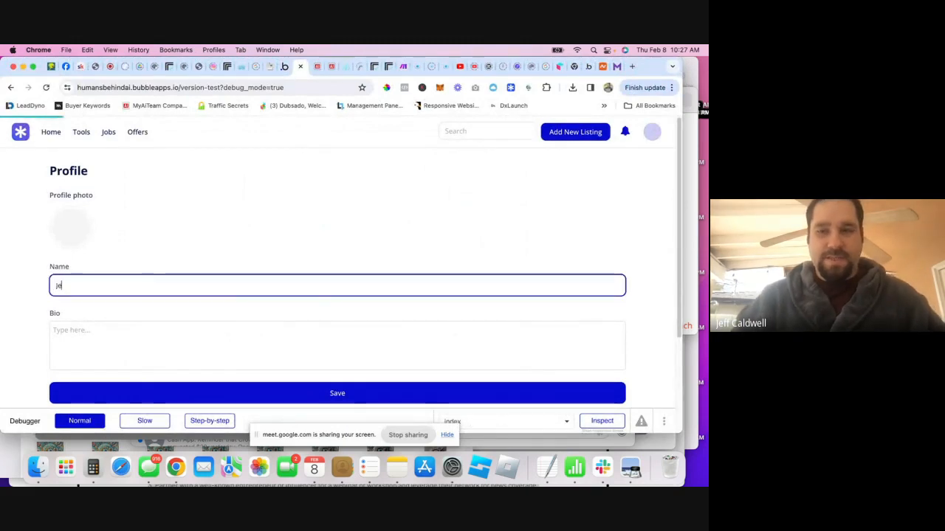
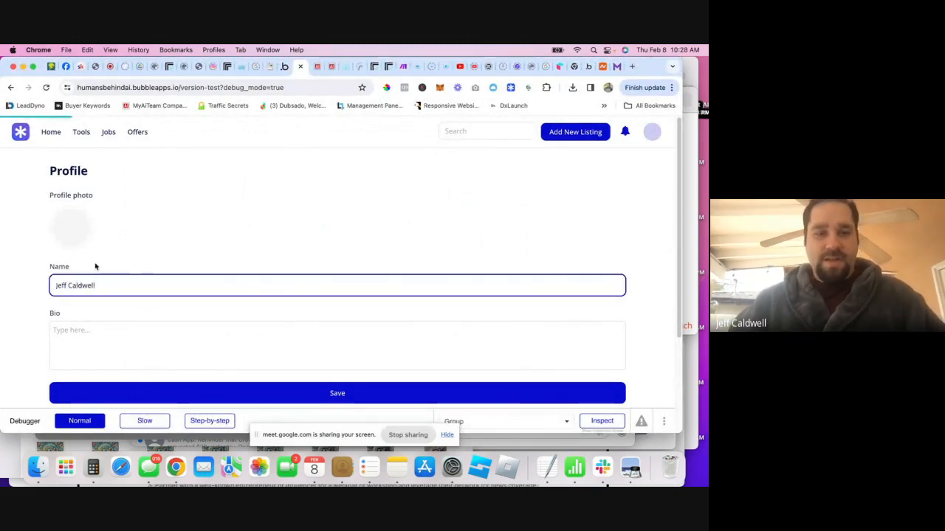
pyautogui.click(132, 331)
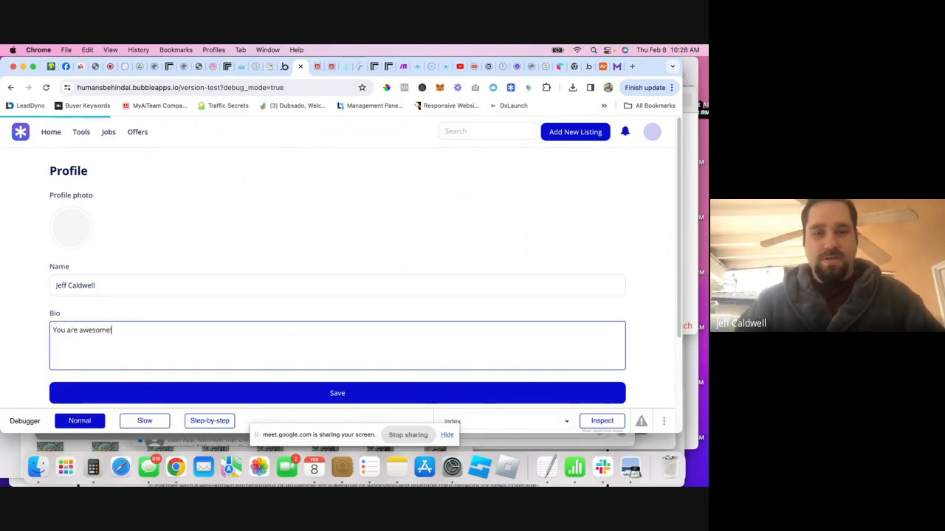
pyautogui.scroll(-1, 196, 262)
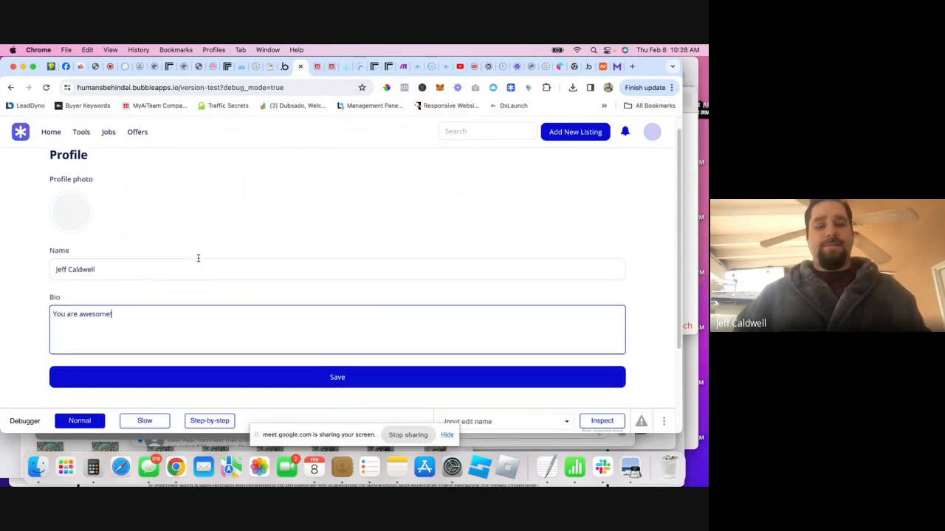
pyautogui.scroll(1, 208, 251)
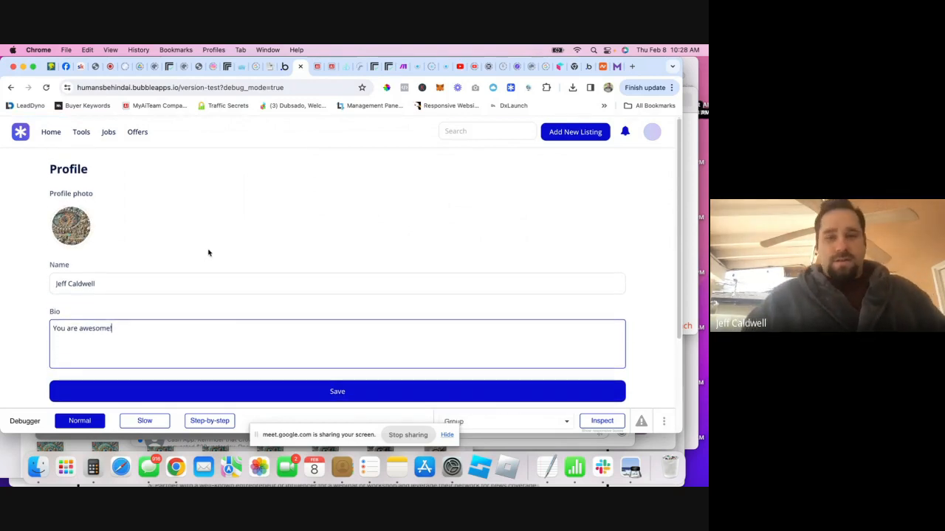
pyautogui.click(382, 396)
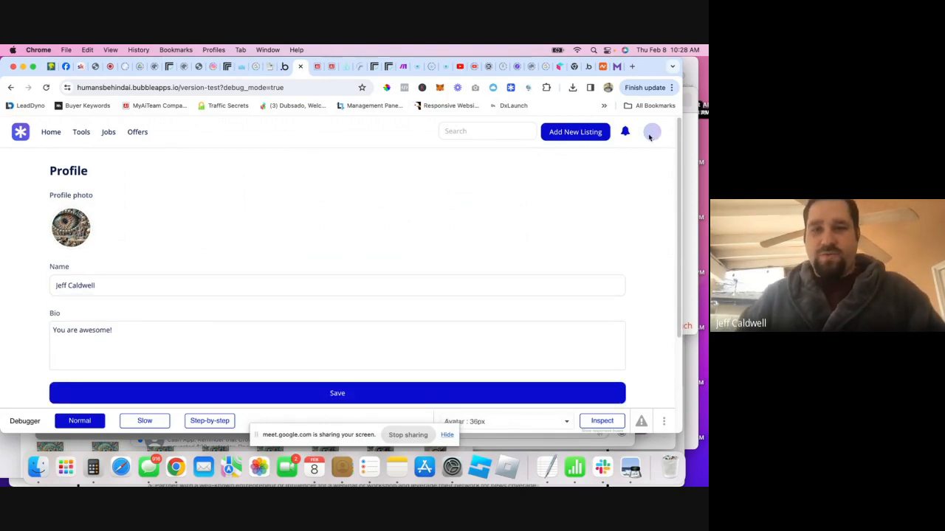
pyautogui.click(285, 66)
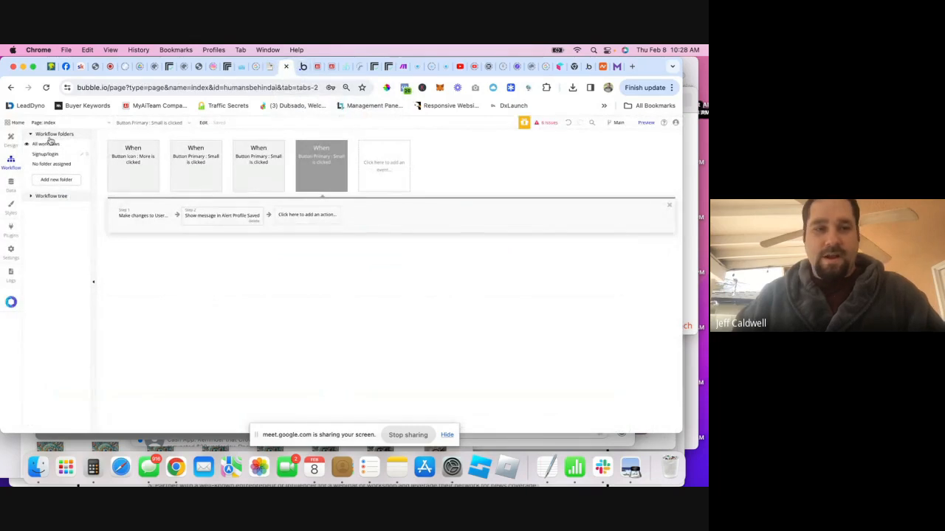
# - Select the header avatar and clear its Current User data source
pyautogui.click(12, 140)
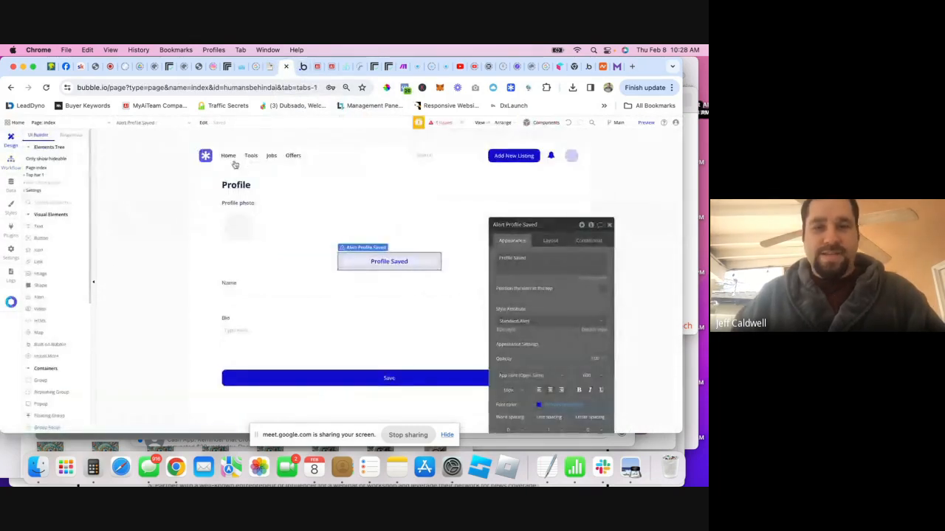
pyautogui.click(574, 158)
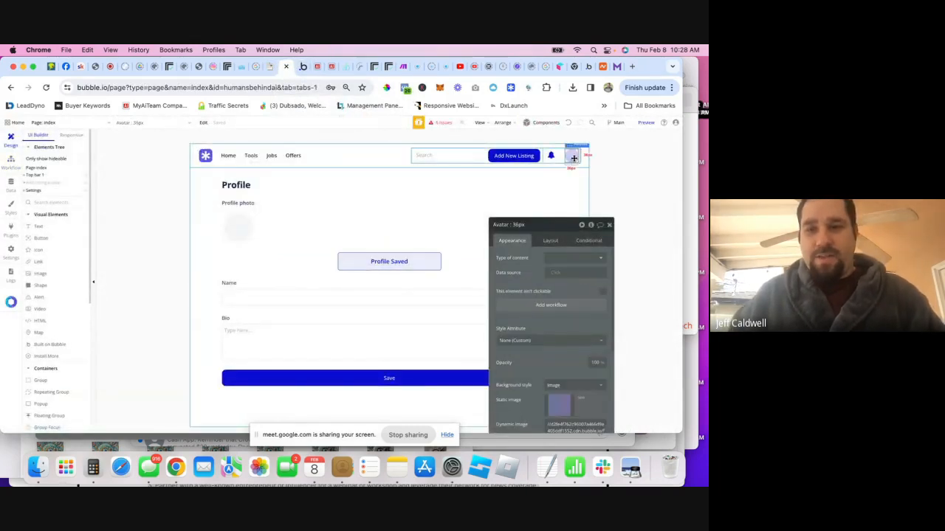
pyautogui.click(556, 274)
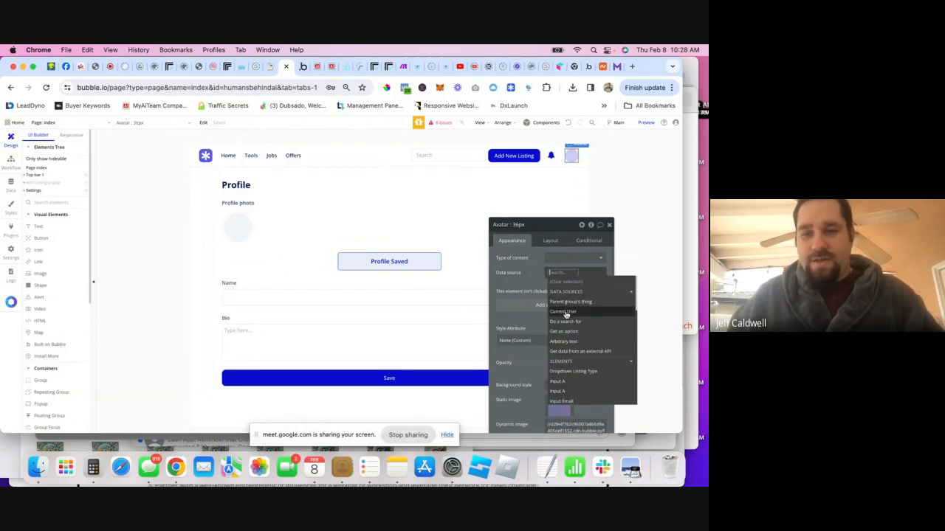
pyautogui.click(572, 312)
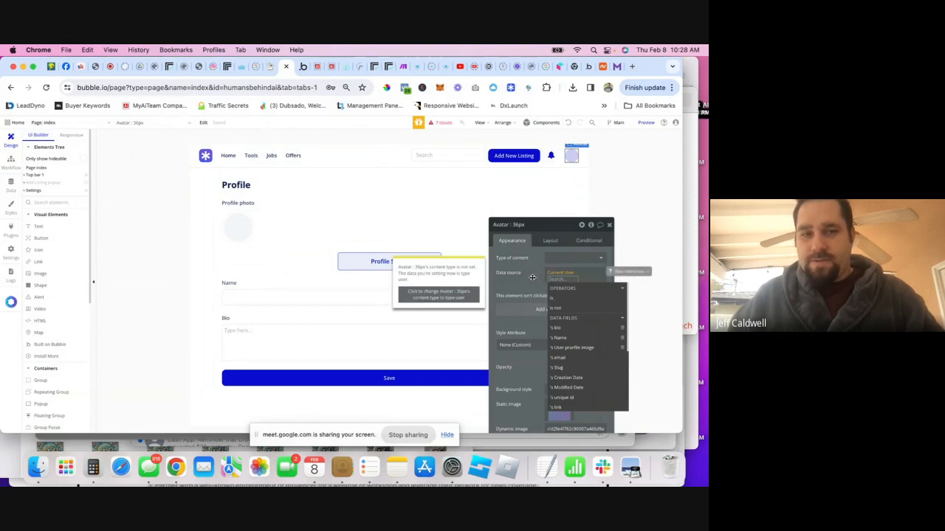
pyautogui.click(572, 347)
pyautogui.click(522, 277)
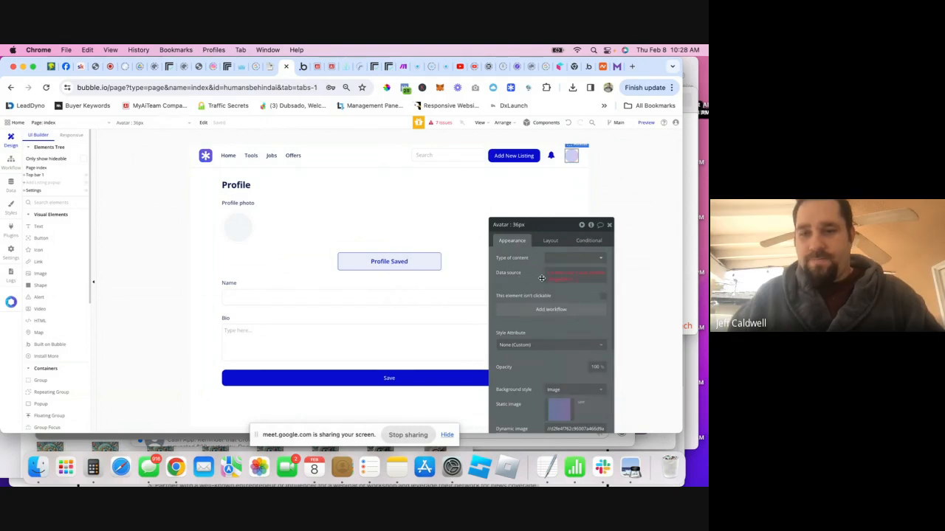
pyautogui.scroll(-5, 554, 302)
pyautogui.scroll(5, 555, 303)
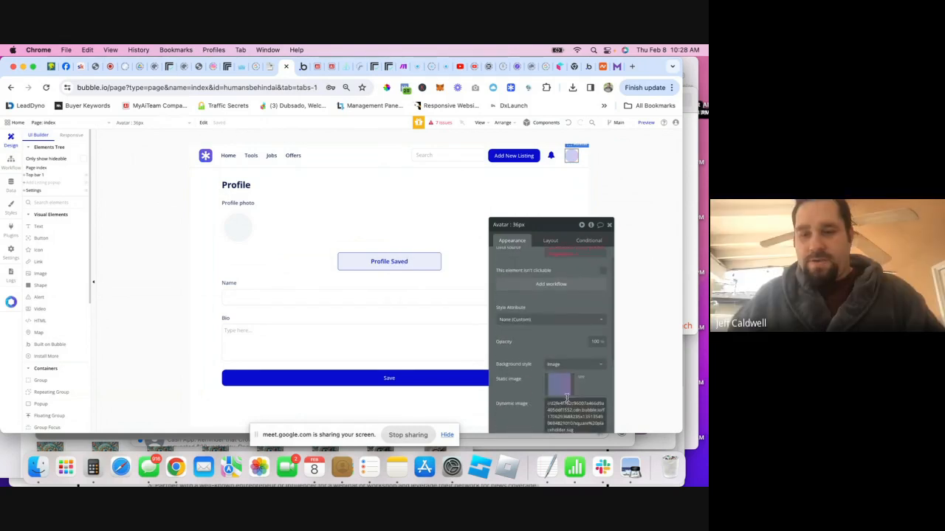
pyautogui.scroll(1, 567, 322)
pyautogui.rightClick(559, 266)
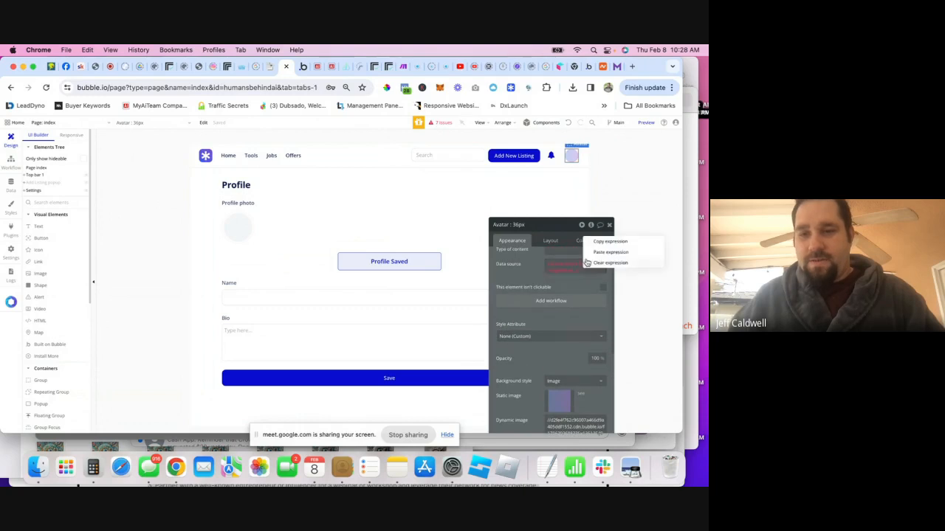
pyautogui.click(594, 264)
pyautogui.scroll(-2, 548, 281)
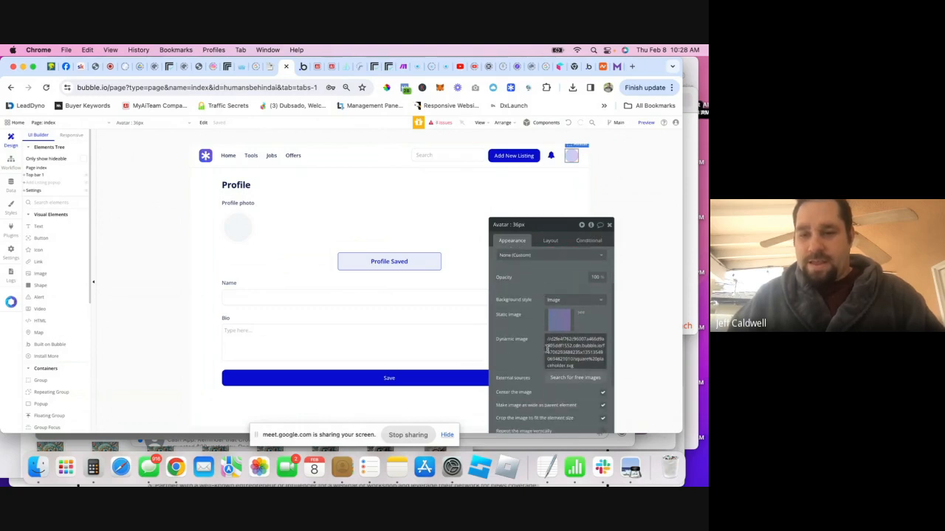
# - Set the avatar's dynamic image to Current User's User profile image
pyautogui.click(583, 349)
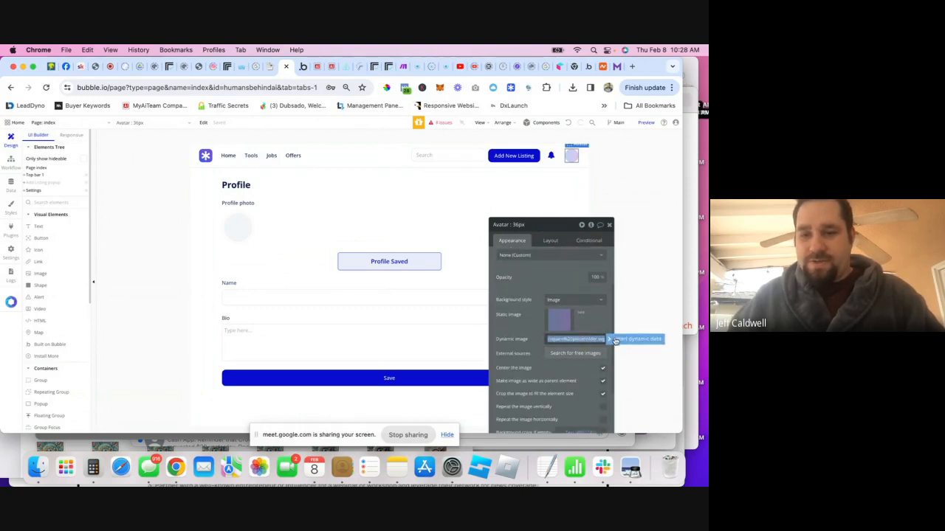
pyautogui.click(616, 341)
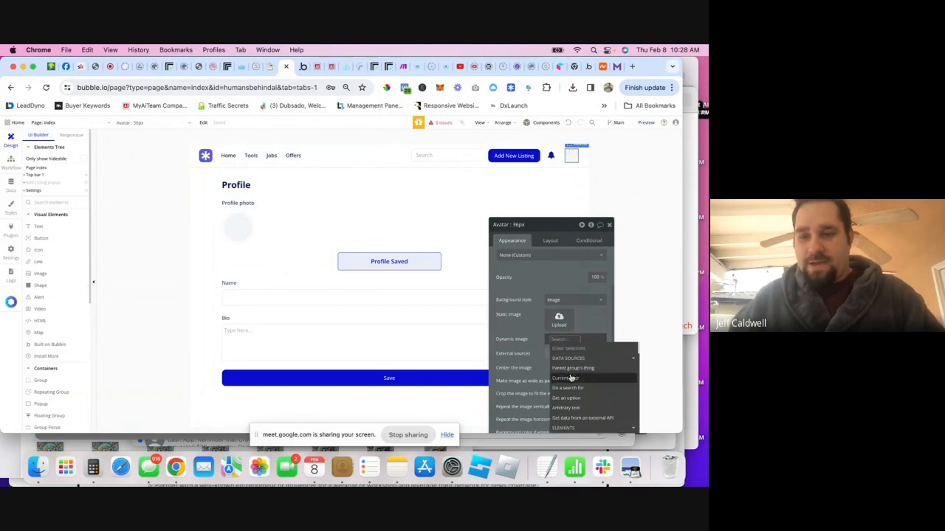
pyautogui.click(571, 377)
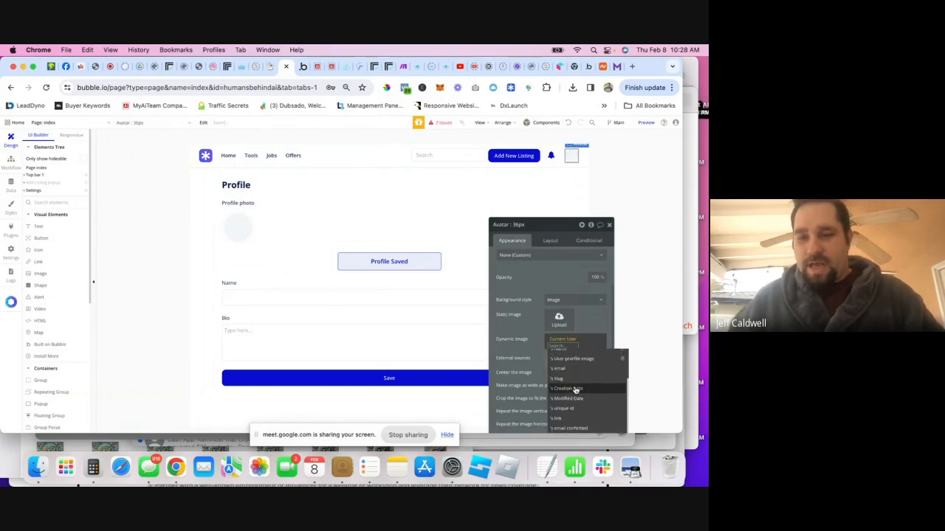
pyautogui.click(572, 359)
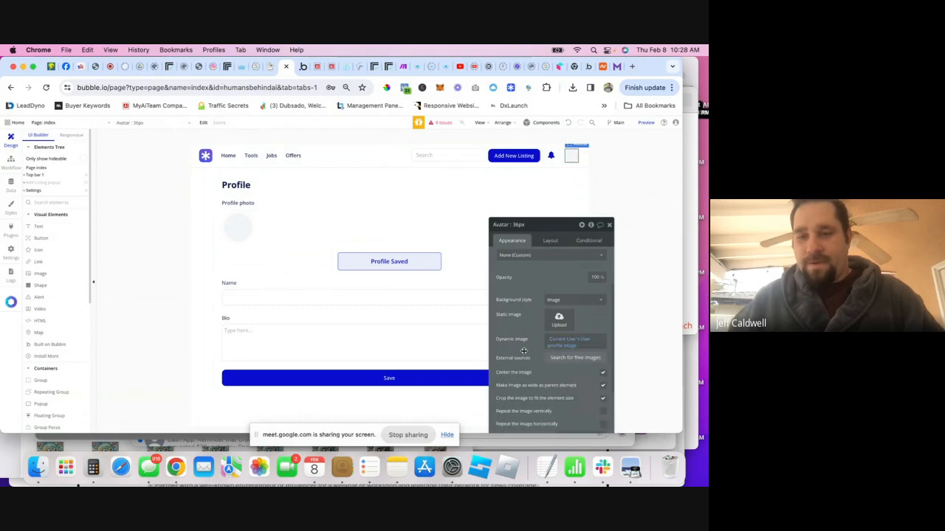
pyautogui.click(648, 124)
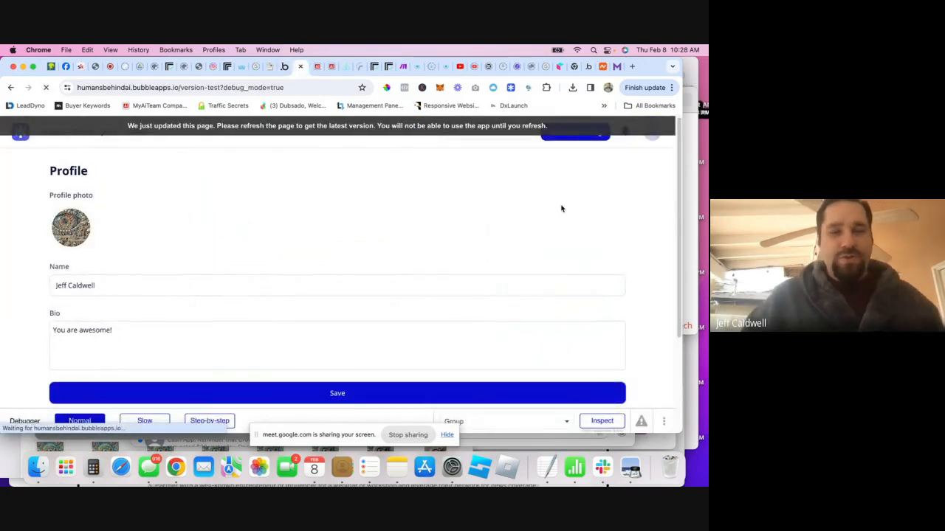
pyautogui.press('super+r')
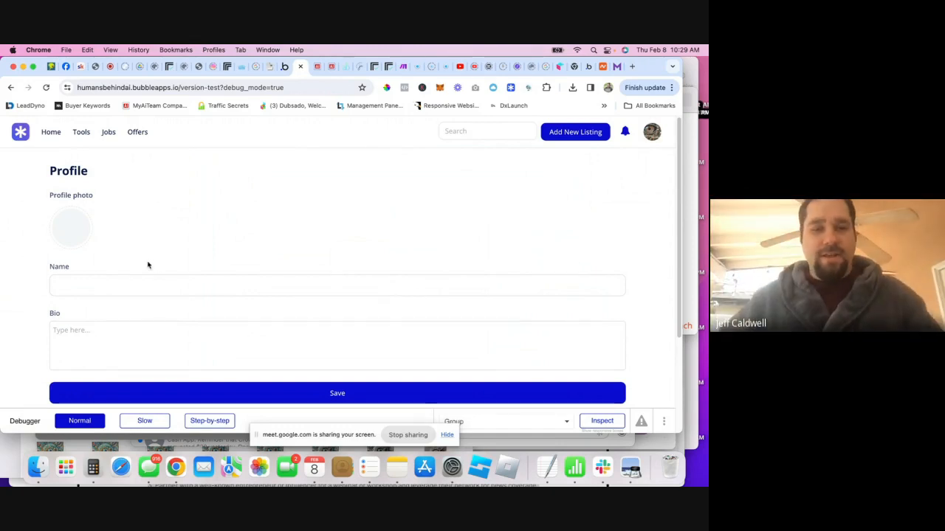
pyautogui.click(138, 290)
pyautogui.click(134, 333)
# - Set the Name input's initial content to Current User's Name
pyautogui.click(284, 69)
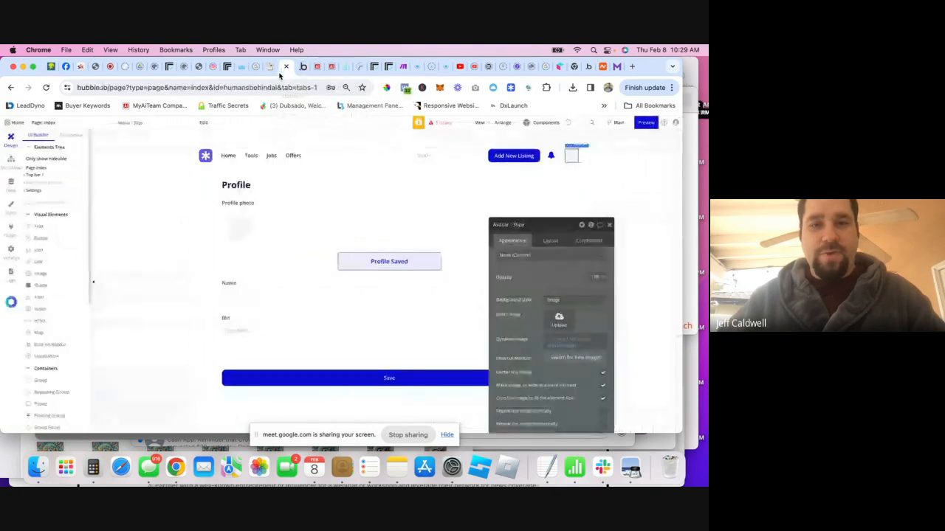
pyautogui.click(258, 295)
pyautogui.click(576, 257)
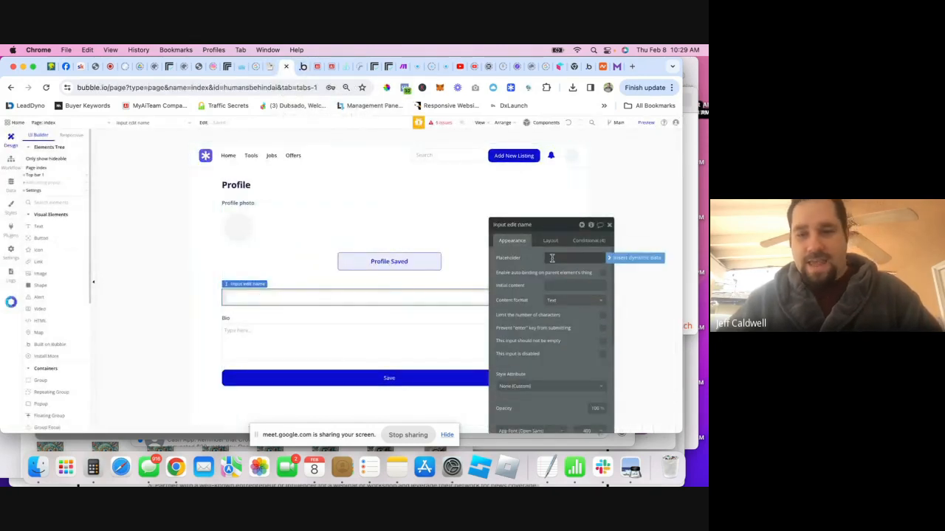
pyautogui.click(590, 285)
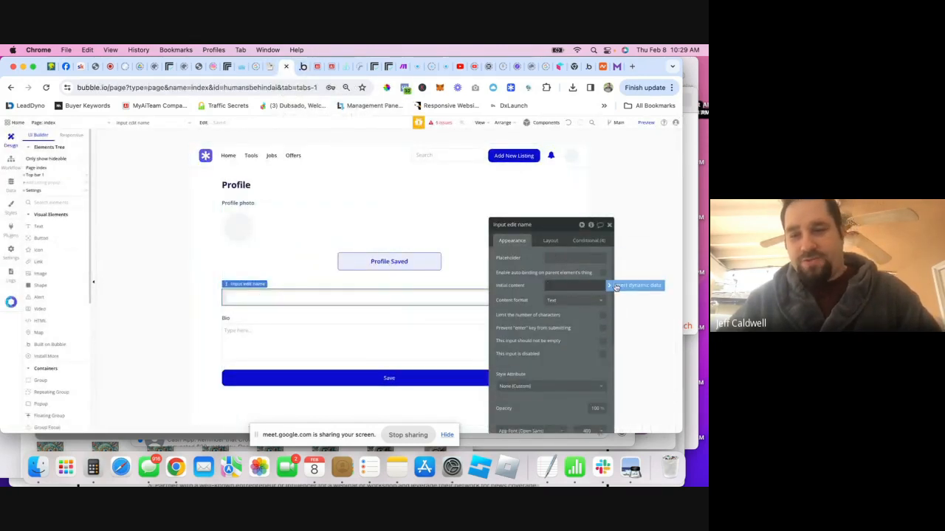
pyautogui.click(612, 286)
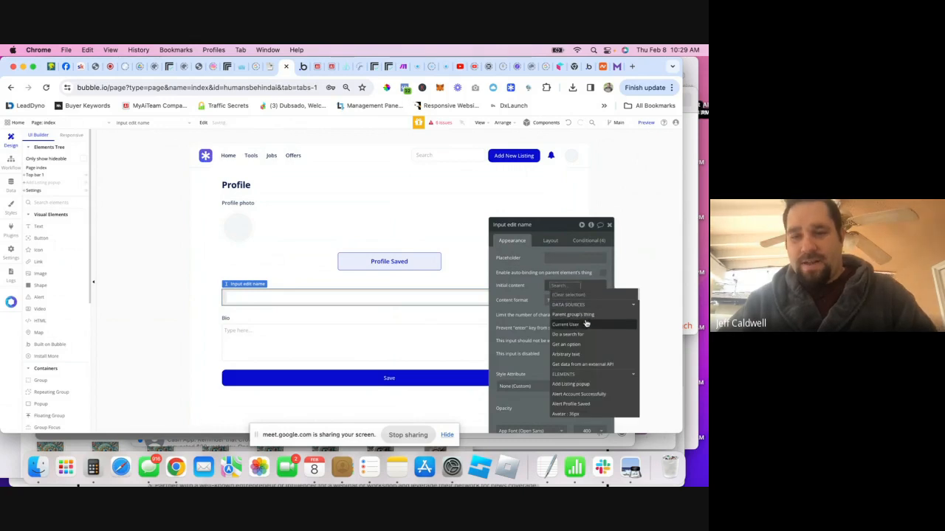
pyautogui.click(578, 328)
pyautogui.click(574, 350)
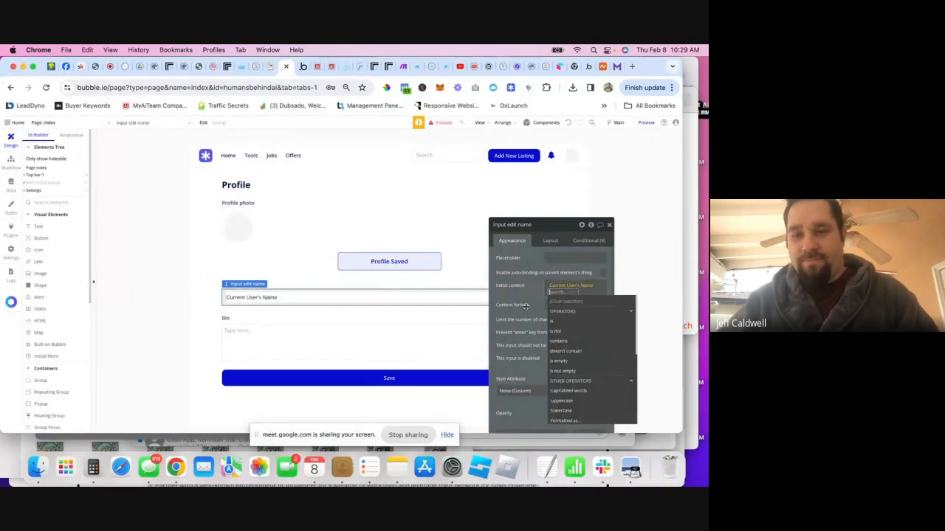
# - Set the Bio input's initial content to Current User's bio and switch to the preview
pyautogui.click(306, 347)
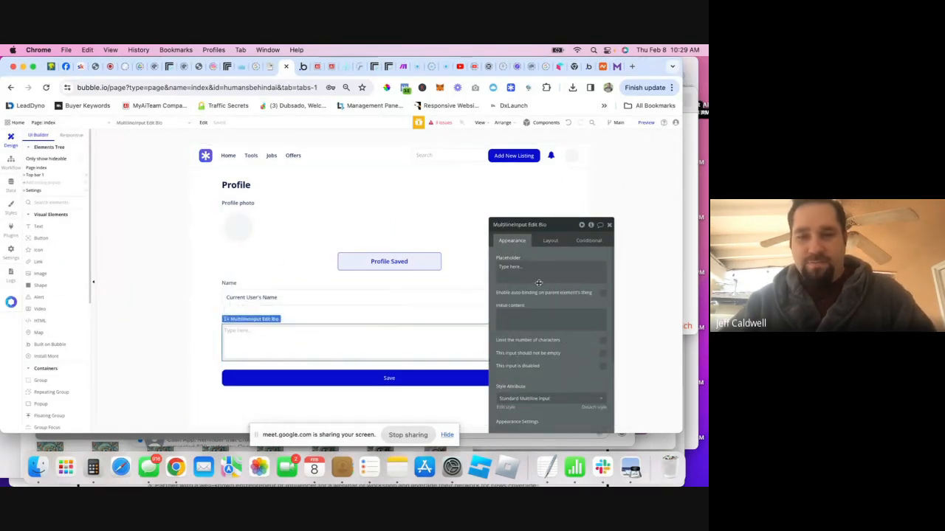
pyautogui.click(522, 317)
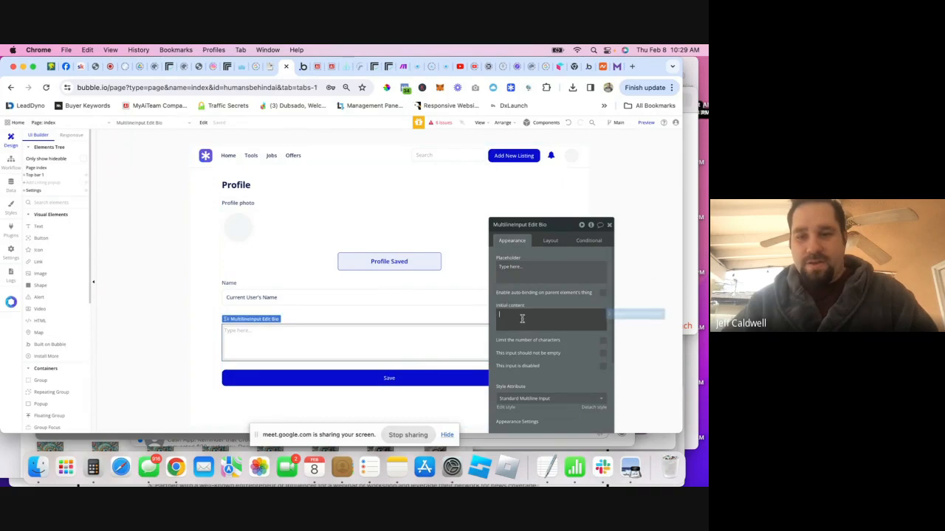
pyautogui.click(613, 321)
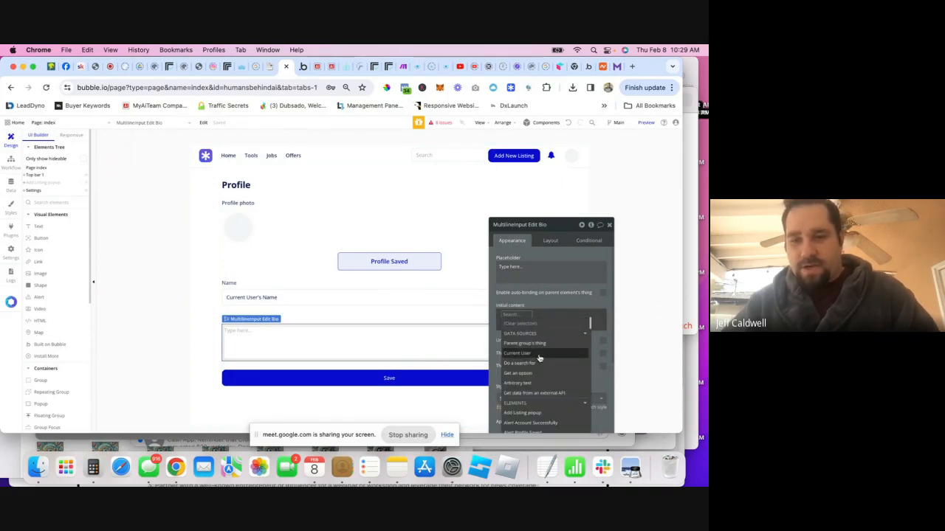
pyautogui.click(537, 360)
pyautogui.click(538, 362)
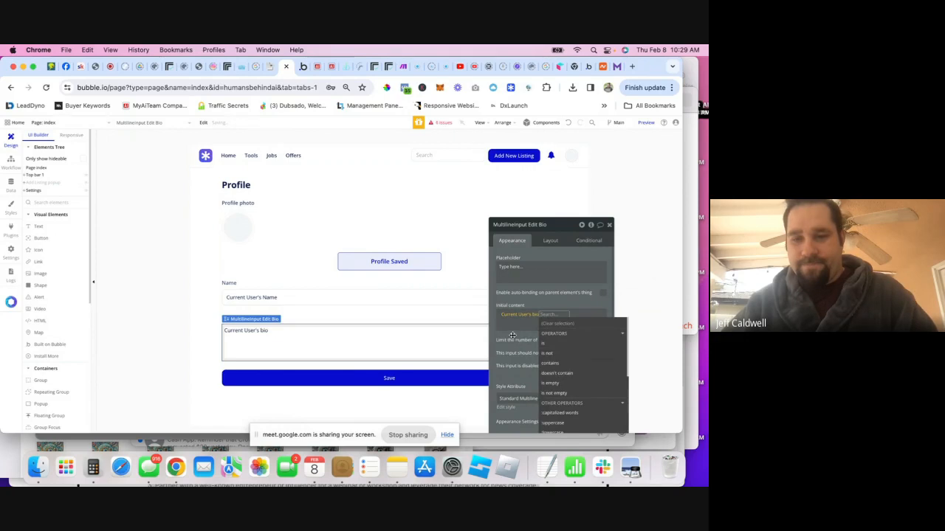
pyautogui.click(303, 67)
# - Refresh the preview, then set the photo uploader's dynamic image to Current User's User profile image
pyautogui.click(46, 87)
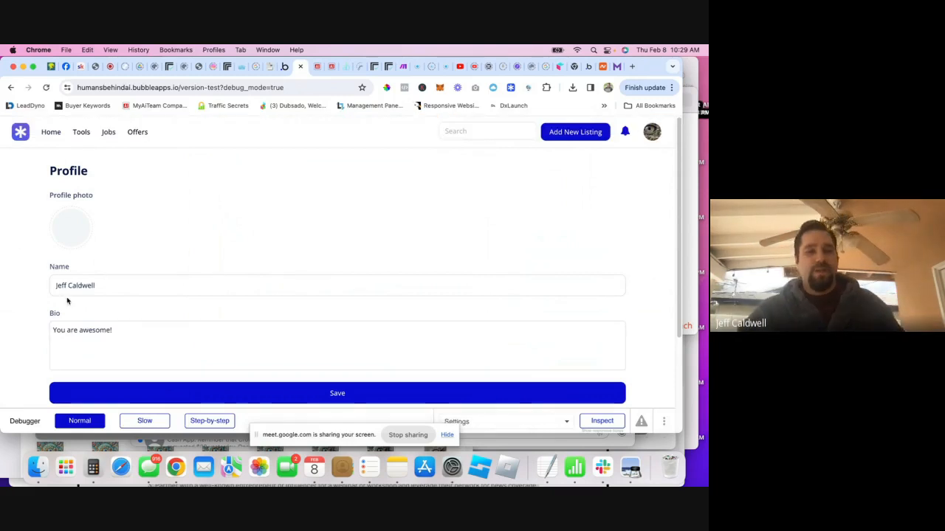
pyautogui.click(277, 67)
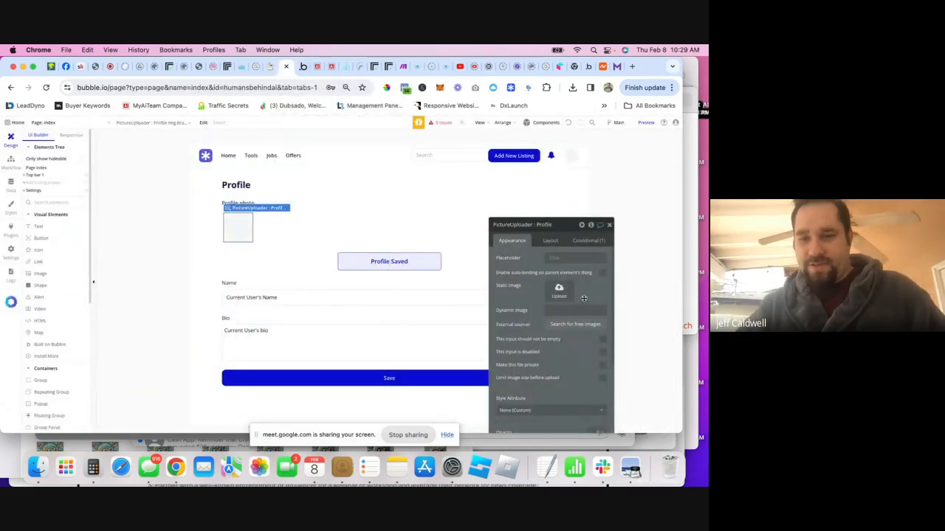
pyautogui.click(615, 315)
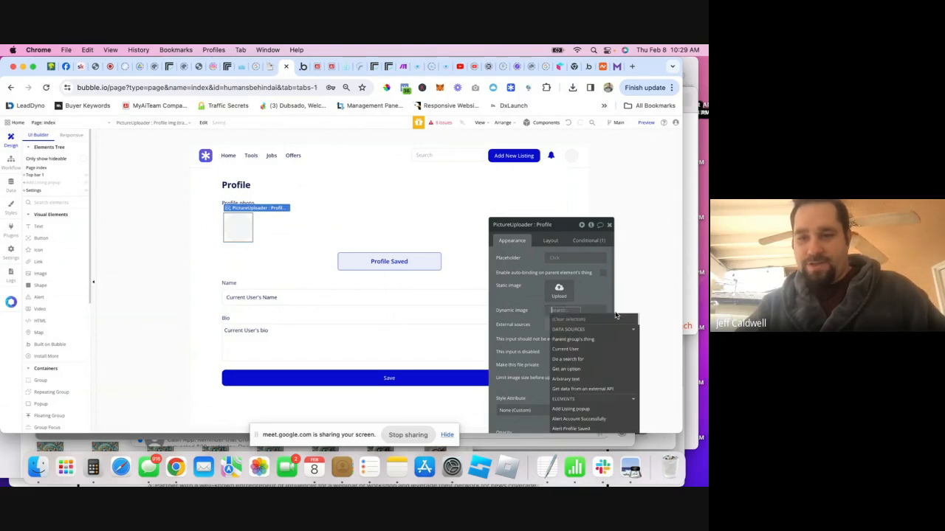
pyautogui.click(568, 349)
pyautogui.click(570, 385)
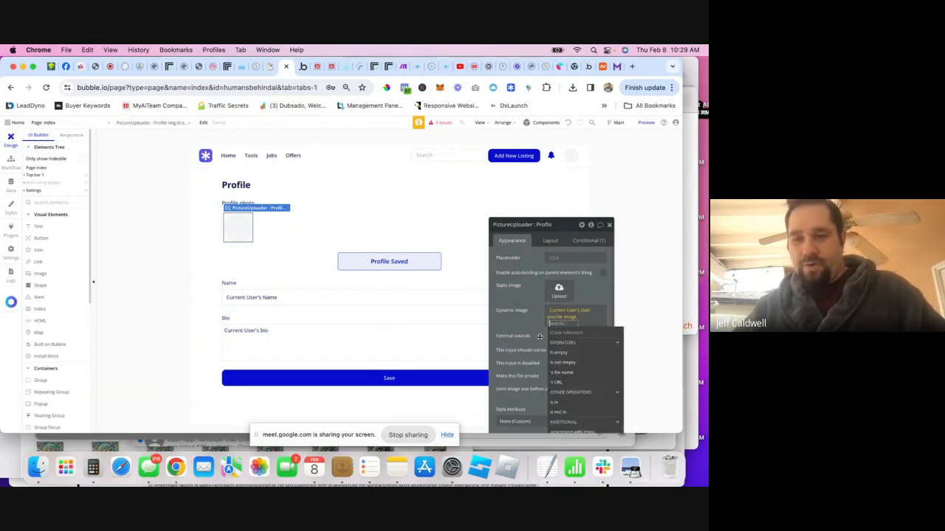
pyautogui.click(530, 319)
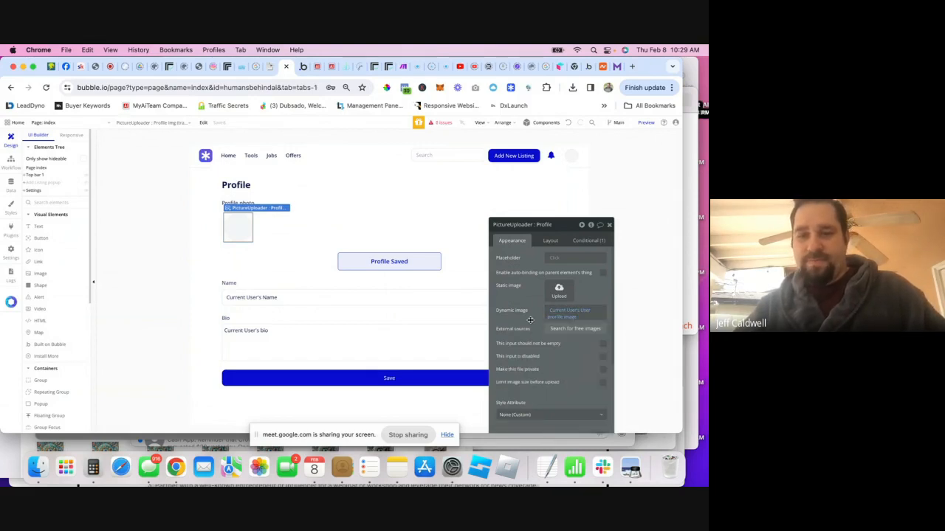
pyautogui.click(302, 67)
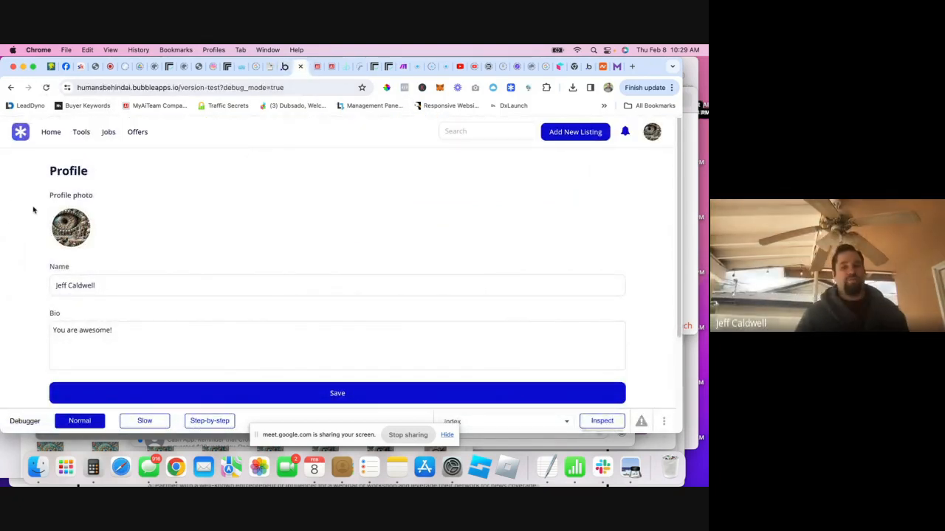
# - Scroll through the test Profile page, then switch back to the Bubble editor
pyautogui.scroll(-3, 81, 232)
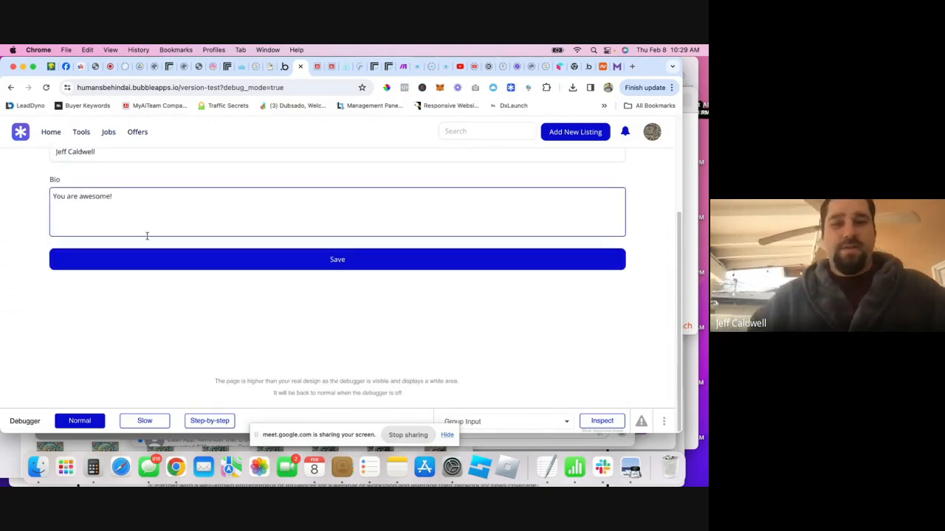
pyautogui.scroll(2, 354, 253)
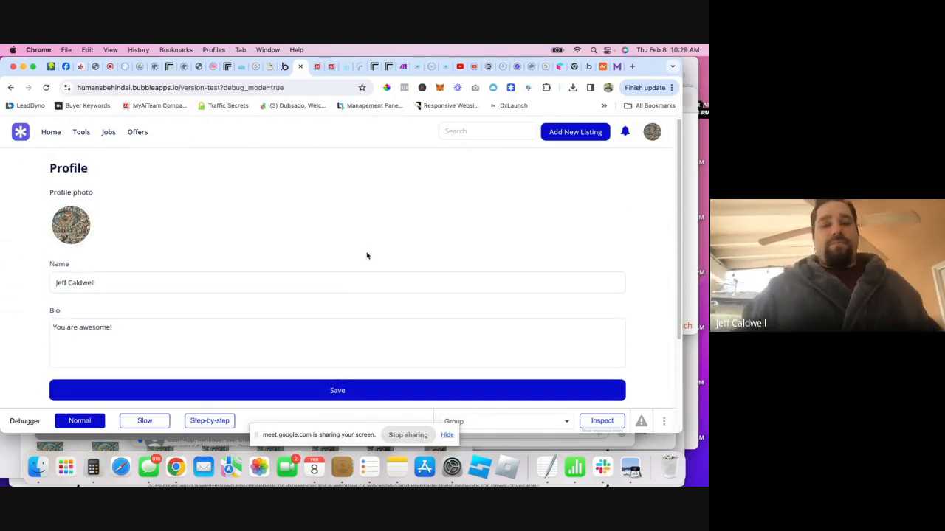
pyautogui.scroll(1, 454, 231)
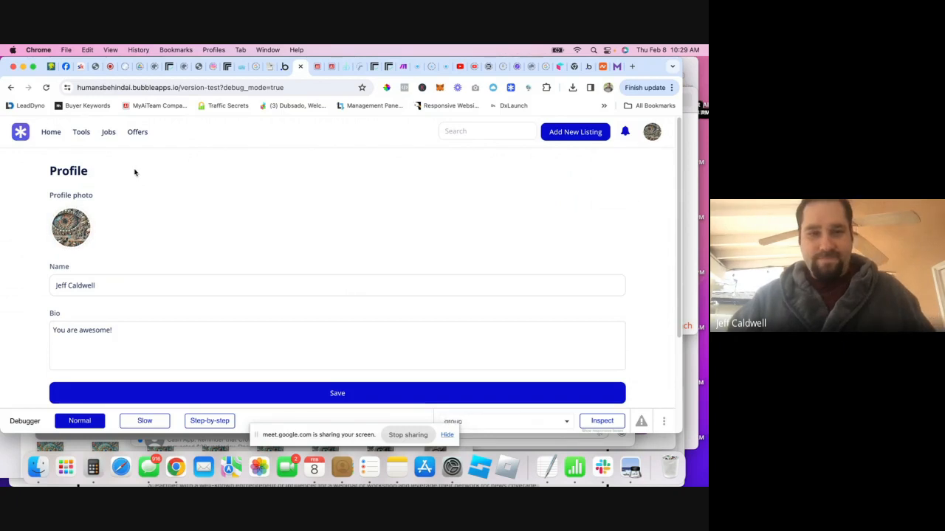
pyautogui.click(282, 69)
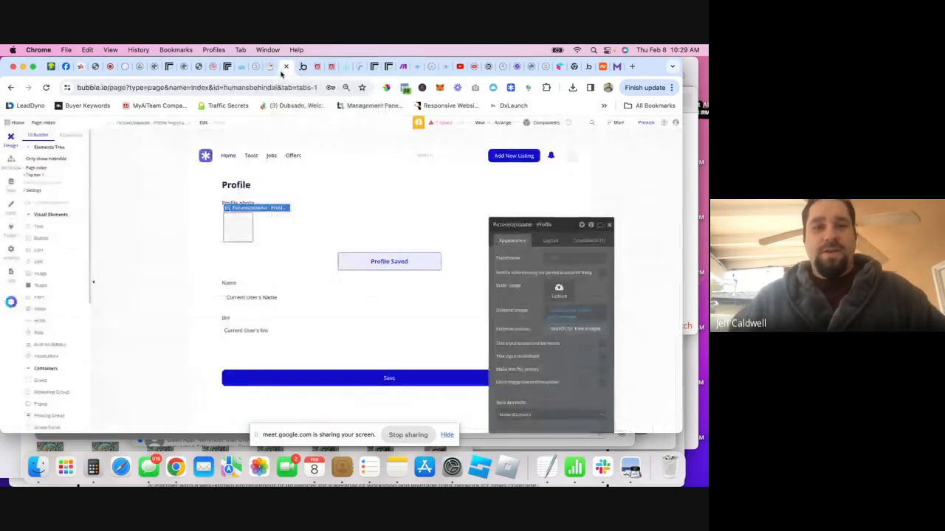
# - Select the Settings group in the Elements Tree
pyautogui.click(41, 191)
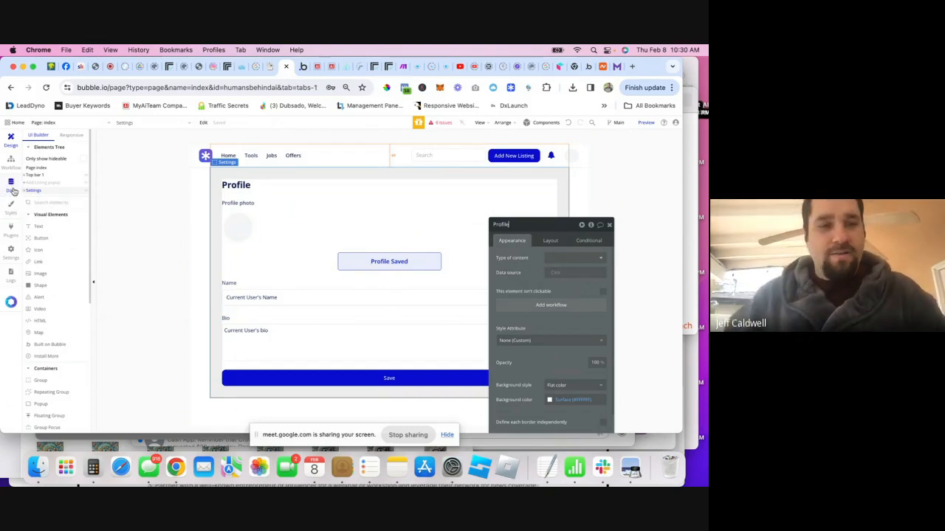
# - In Data > Option sets, create a new option set named 'pages'
pyautogui.click(11, 185)
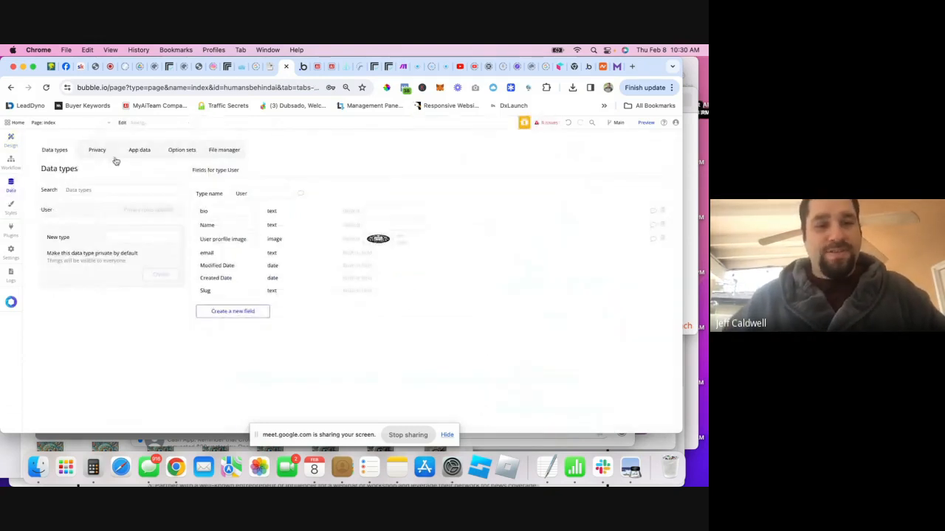
pyautogui.click(175, 152)
pyautogui.click(118, 237)
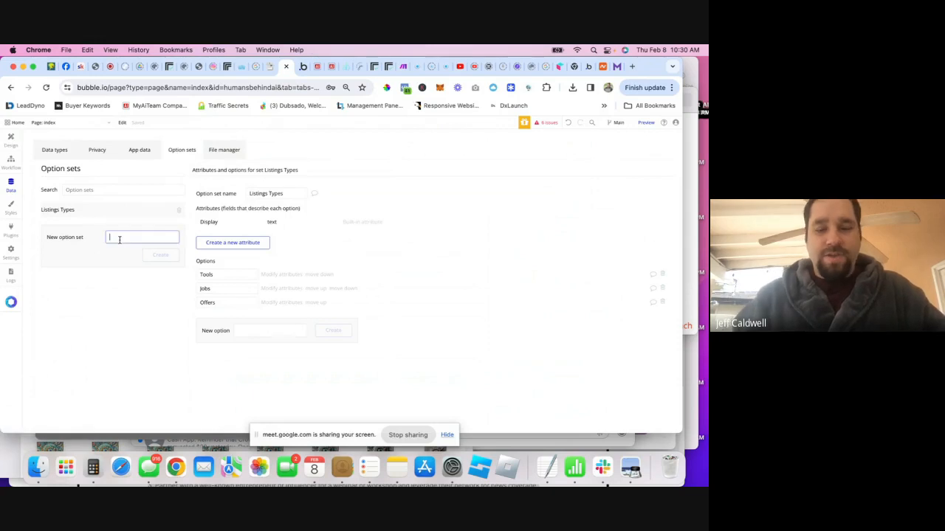
pyautogui.write('pages')
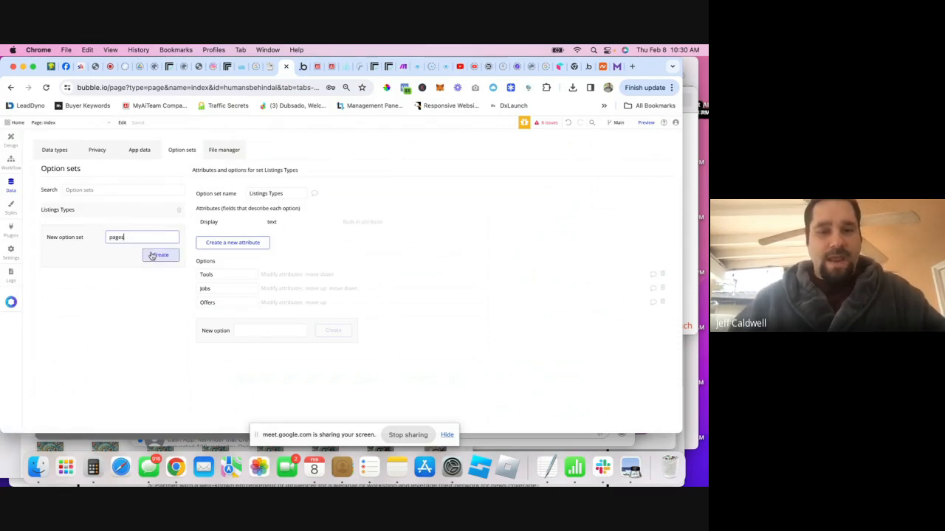
pyautogui.click(160, 258)
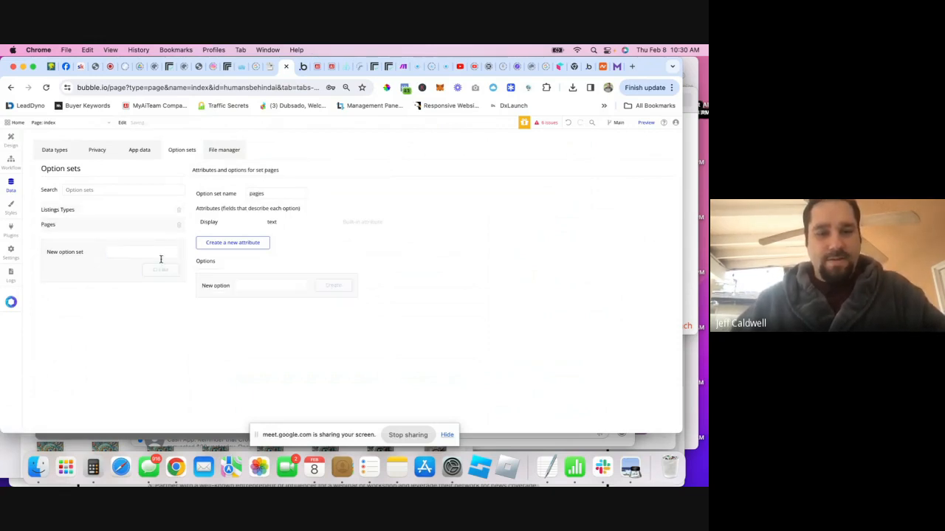
# - Add the options Profile, Home and Tools to the pages option set
pyautogui.click(250, 286)
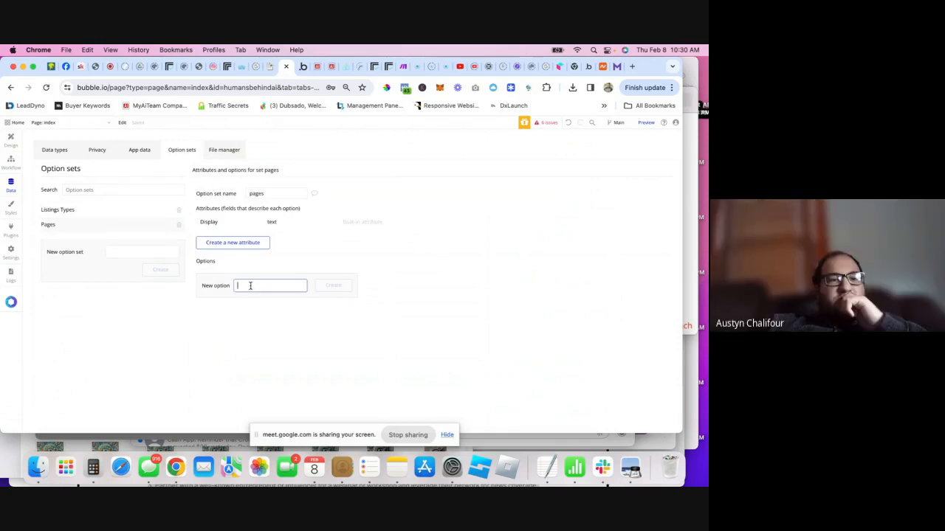
pyautogui.write('Profile')
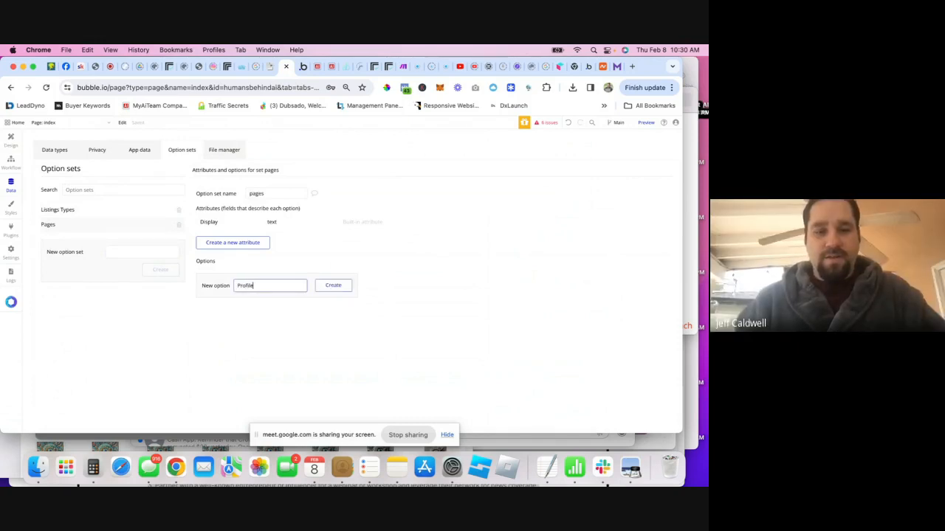
pyautogui.press('Return')
pyautogui.write('Home')
pyautogui.press('Return')
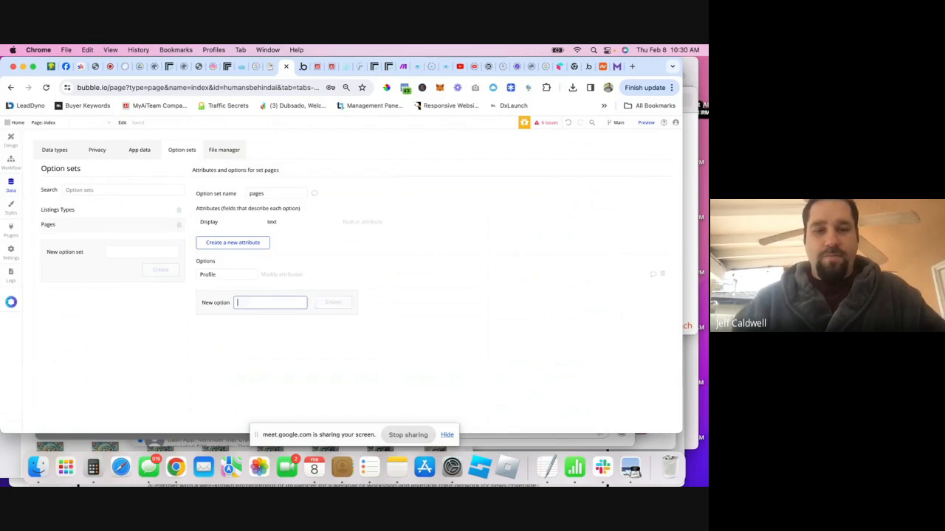
pyautogui.write('Tools')
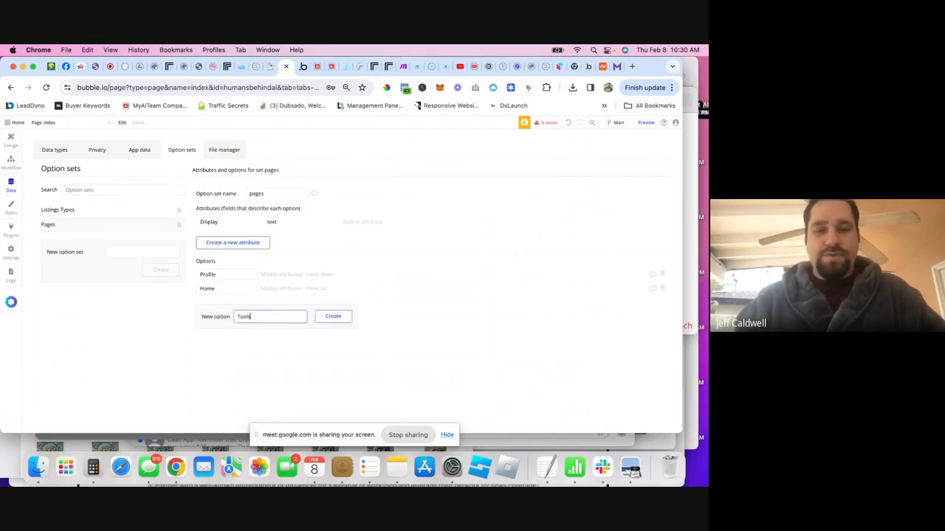
pyautogui.press('Return')
# - Add Jobs, Blogs and Offer, then move Offer above Blogs
pyautogui.write('T')
pyautogui.write('Jobs')
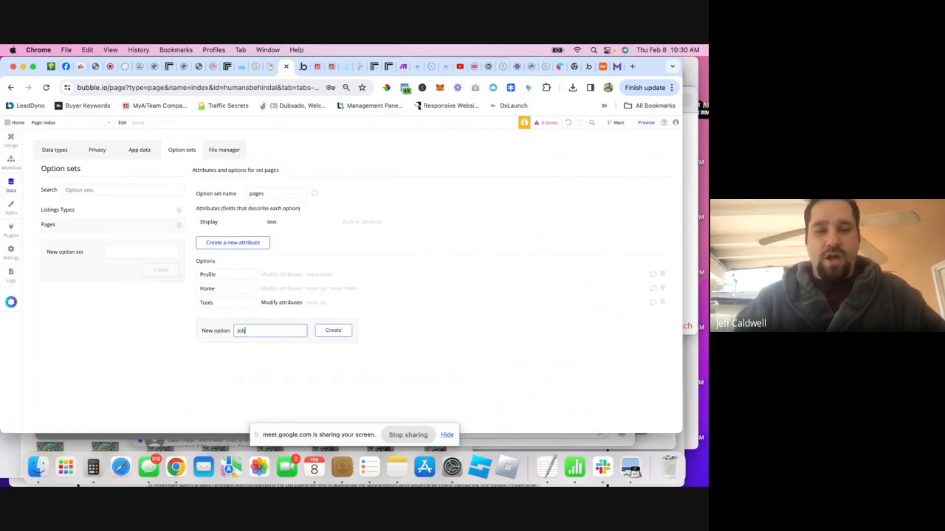
pyautogui.press('Return')
pyautogui.write('Blog')
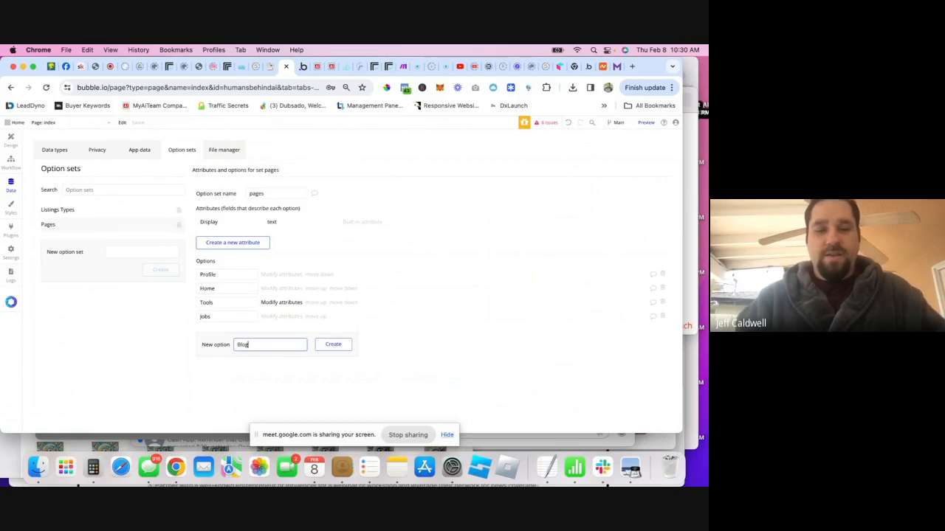
pyautogui.write('s')
pyautogui.press('Return')
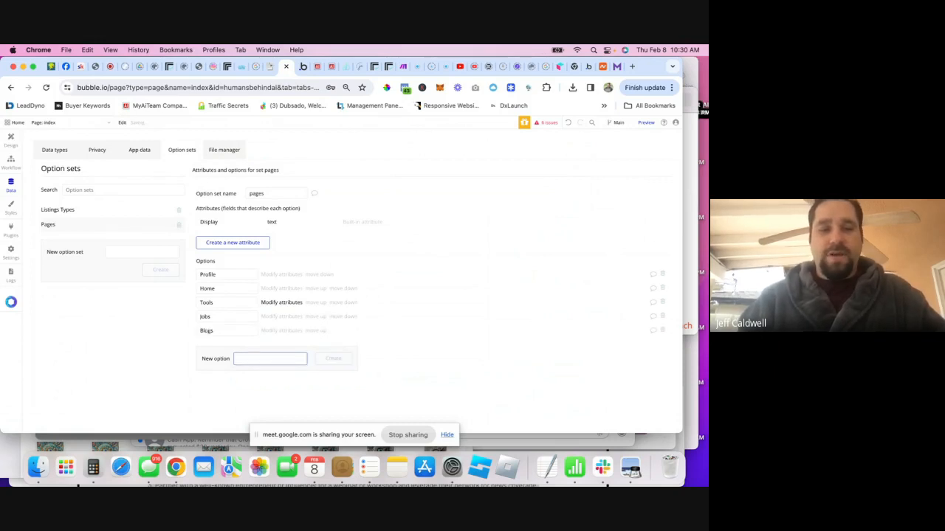
pyautogui.write('C')
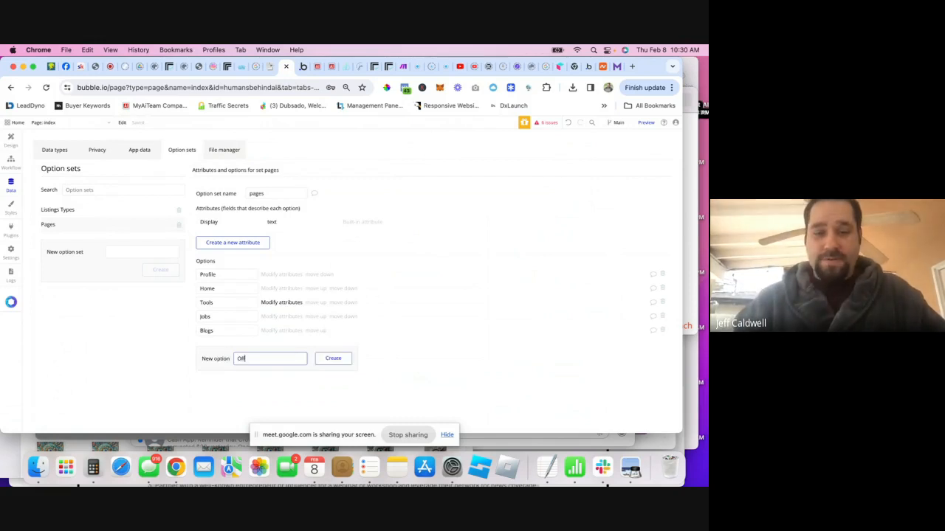
pyautogui.write('ffer')
pyautogui.press('Return')
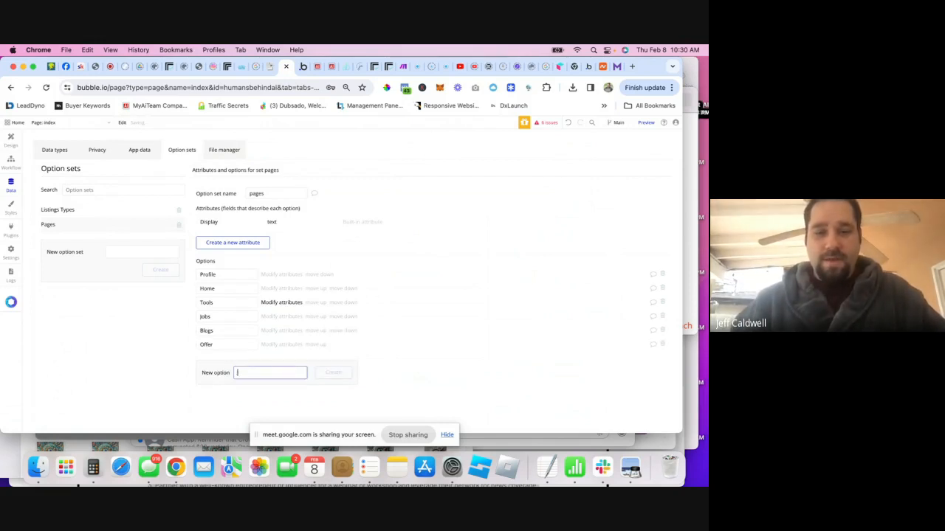
pyautogui.click(317, 346)
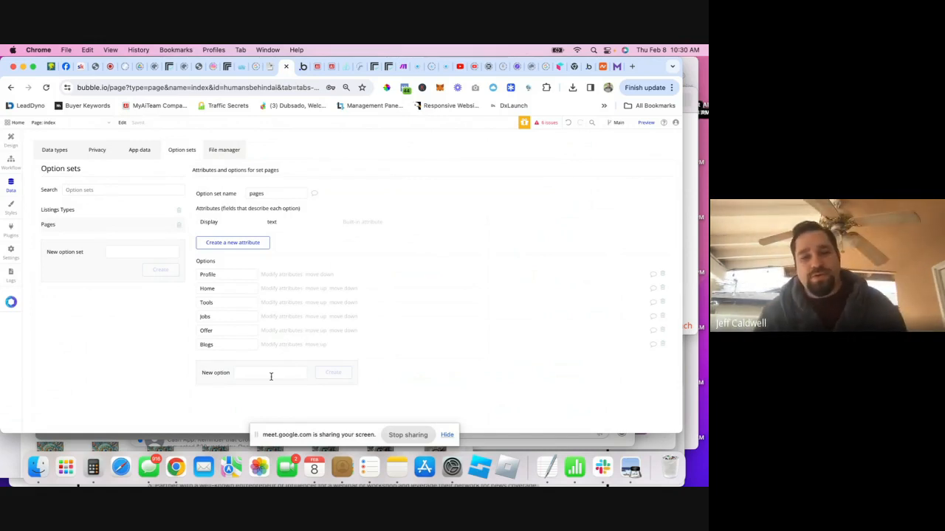
# - Back in Design, add a trial condition to the Profile group based on Get an option
pyautogui.click(15, 145)
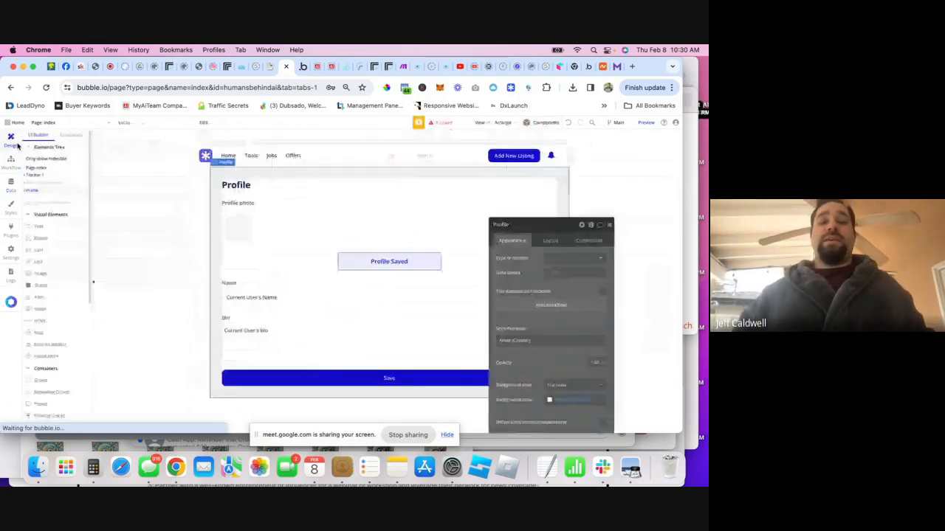
pyautogui.click(594, 241)
pyautogui.click(534, 260)
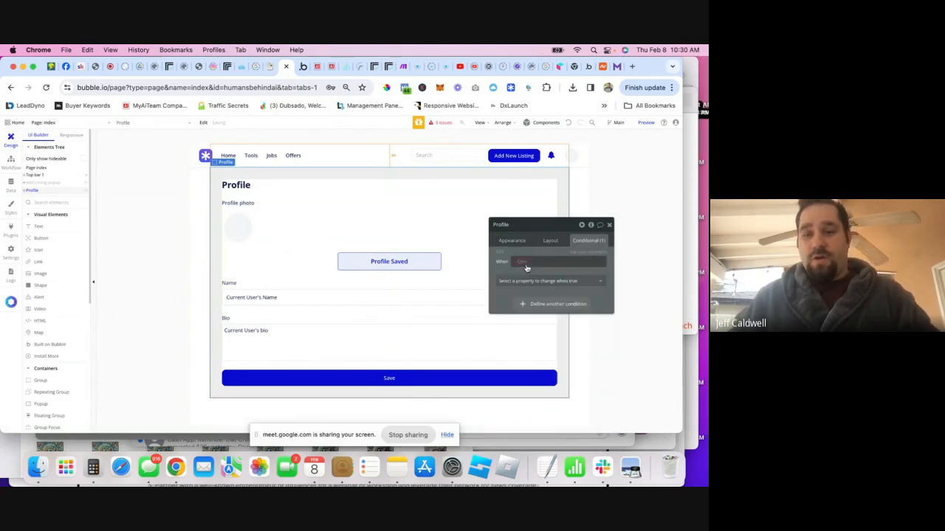
pyautogui.click(528, 262)
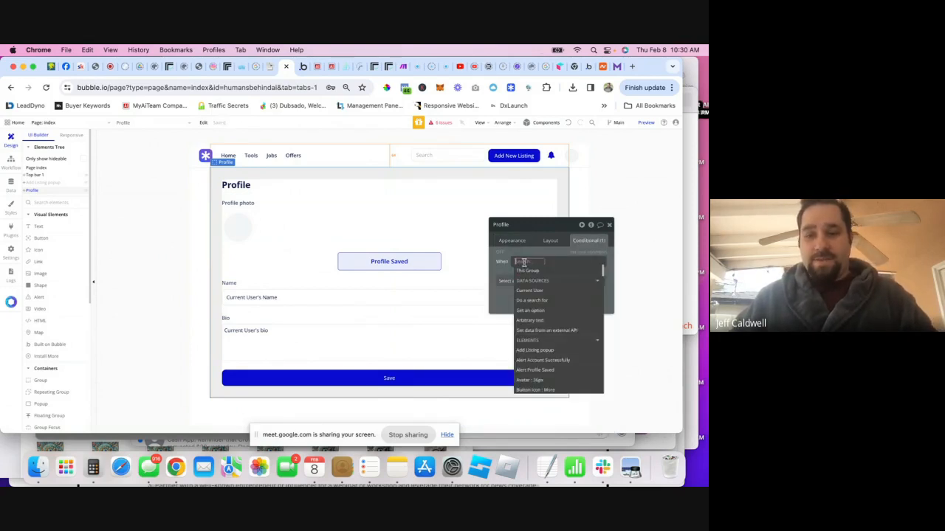
pyautogui.click(530, 313)
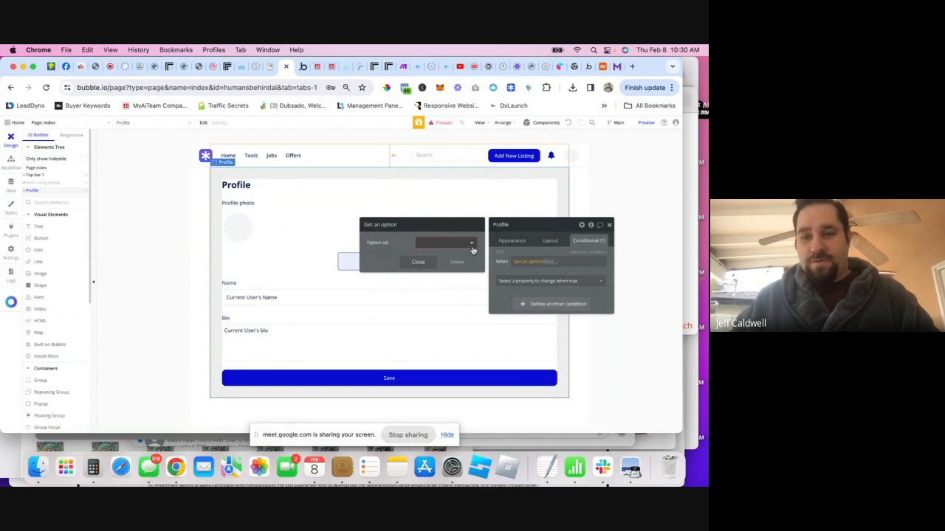
# - Delete the unfinished condition and select the index page in the Elements Tree
pyautogui.click(418, 262)
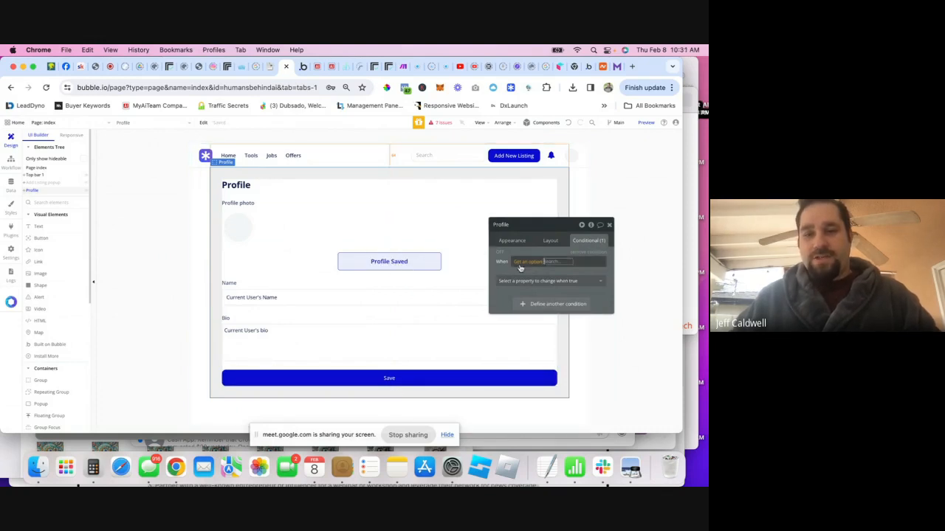
pyautogui.click(586, 252)
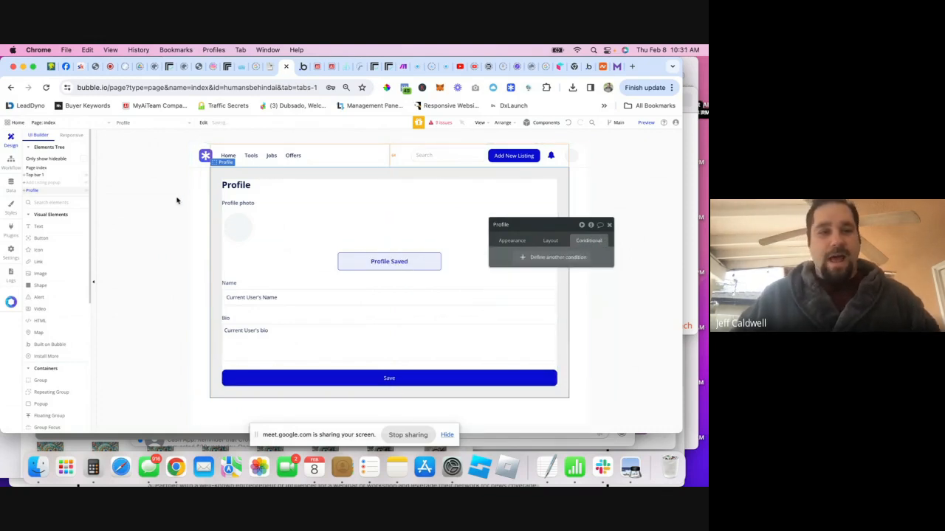
pyautogui.click(44, 168)
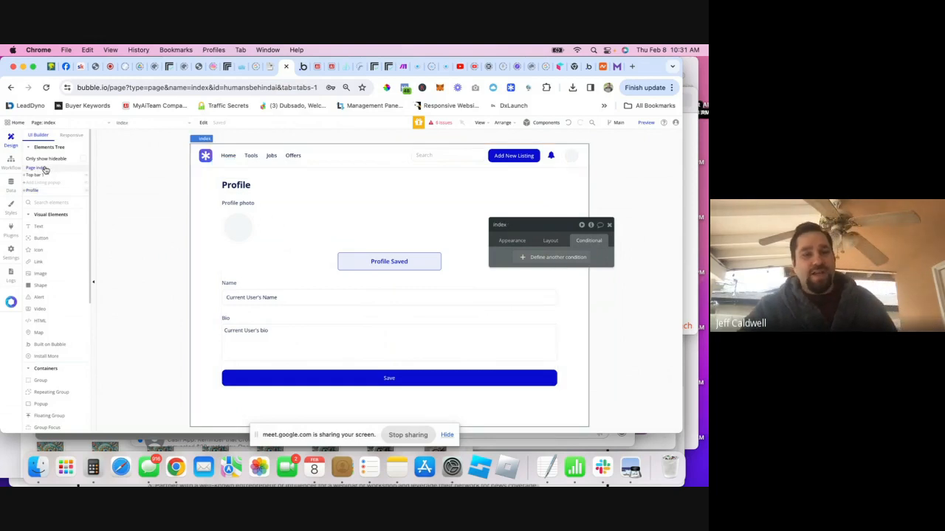
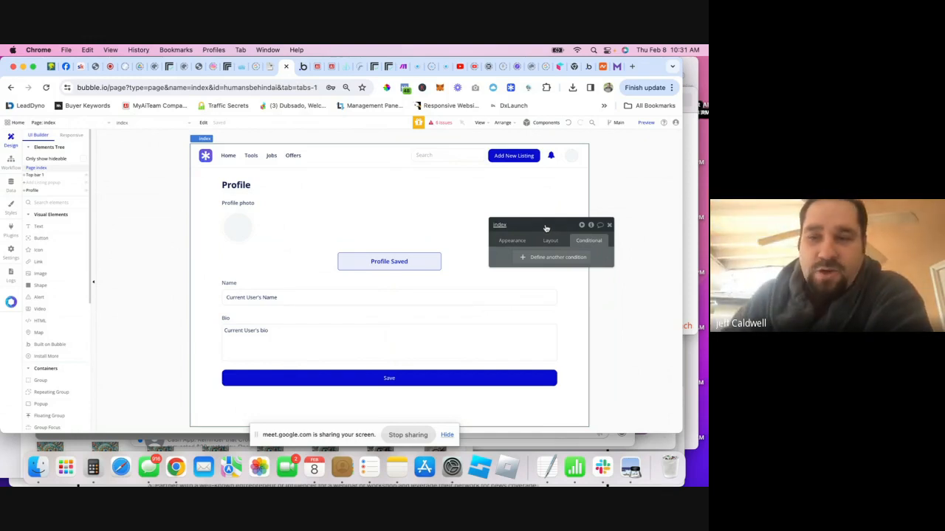
# - On the index page, create a 'Page' custom state of type pages with default value Home
pyautogui.click(590, 225)
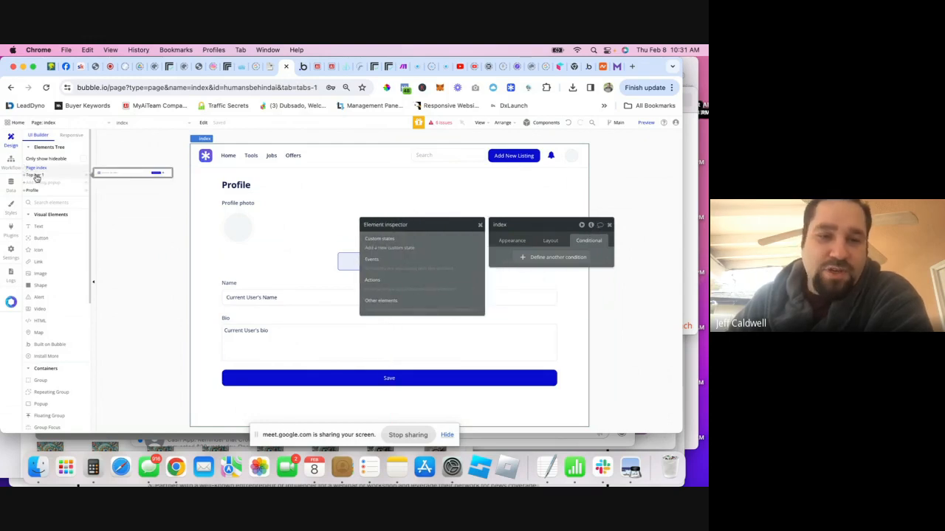
pyautogui.click(396, 251)
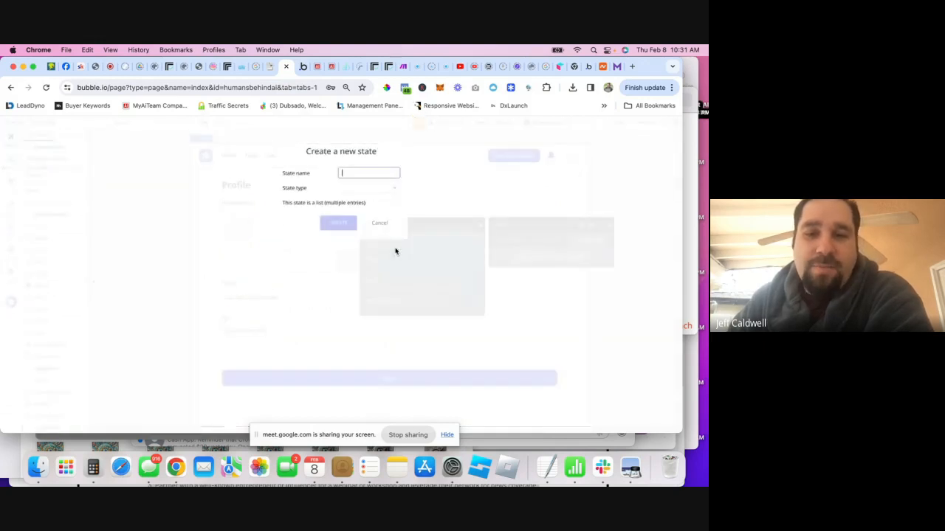
pyautogui.write('PAge')
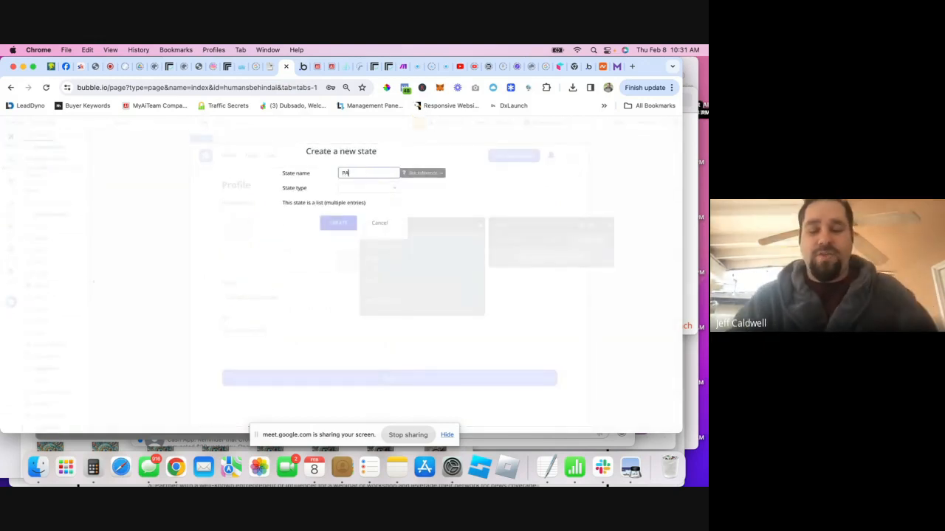
pyautogui.click(367, 186)
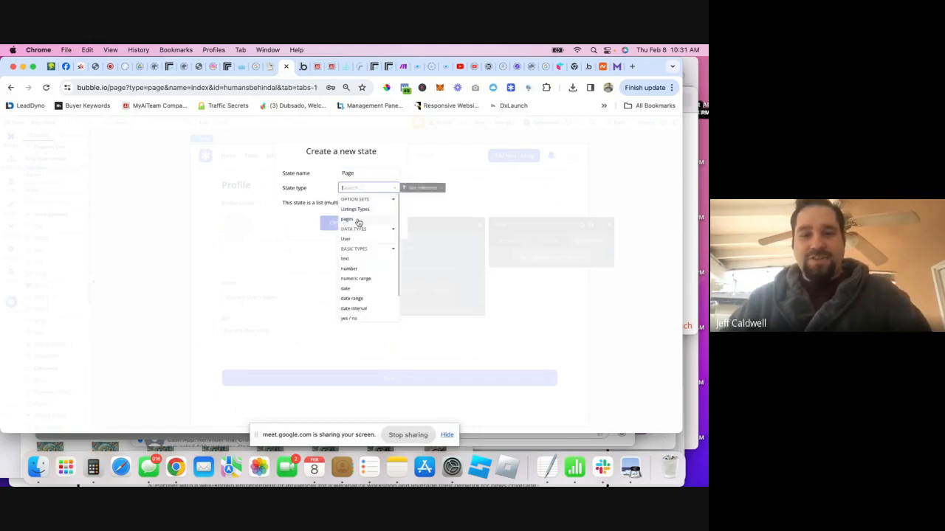
pyautogui.click(348, 219)
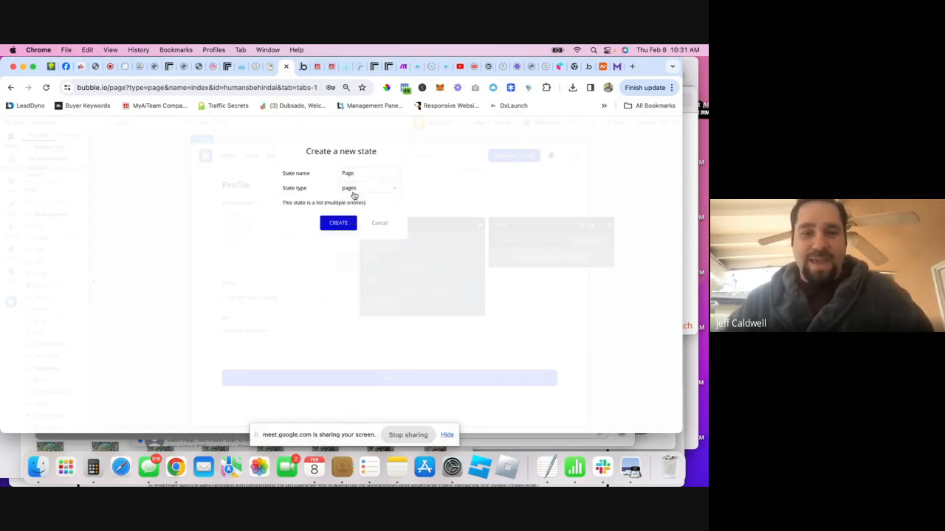
pyautogui.click(336, 224)
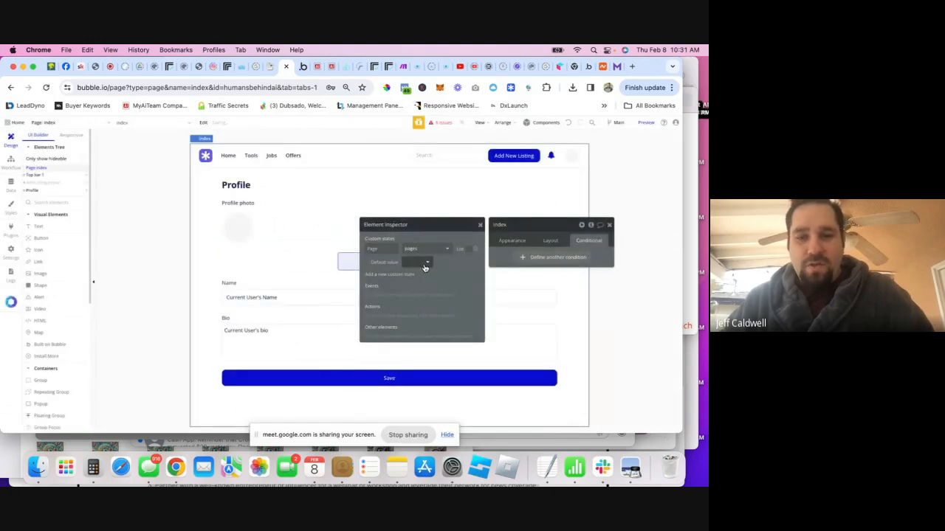
pyautogui.click(427, 264)
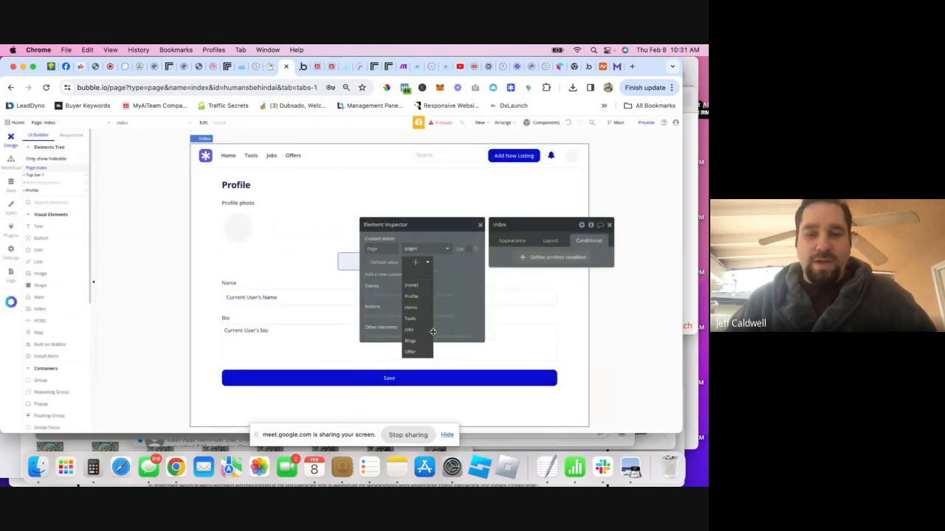
pyautogui.click(418, 306)
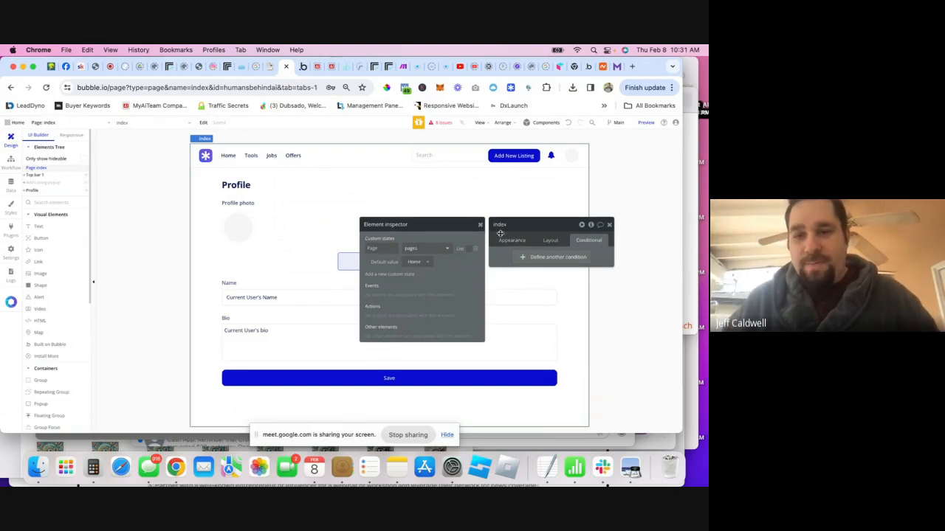
pyautogui.click(480, 225)
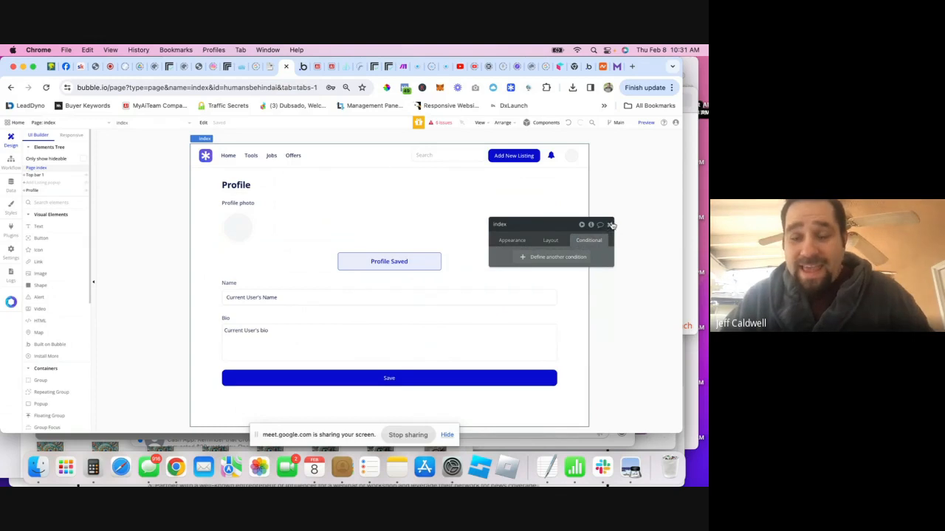
# - Add a condition to the Profile group based on index's Page state
pyautogui.click(216, 176)
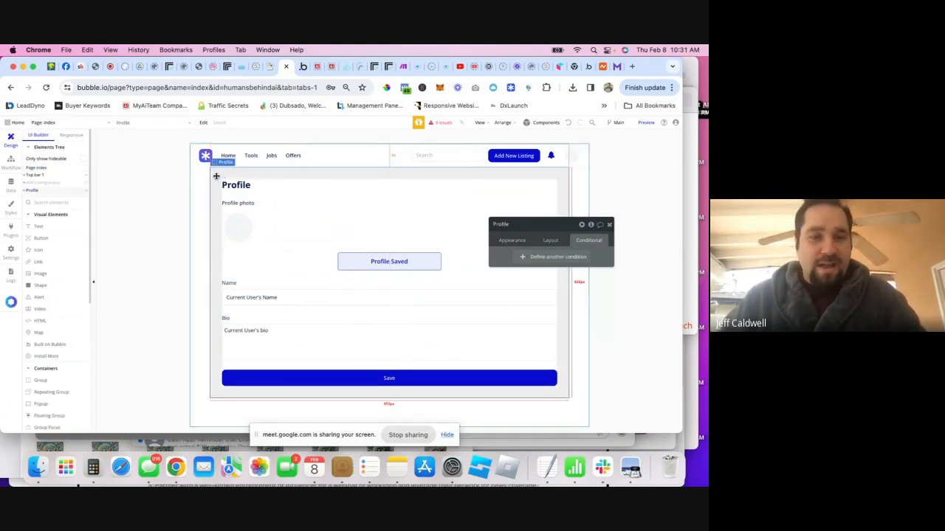
pyautogui.click(523, 257)
pyautogui.click(519, 261)
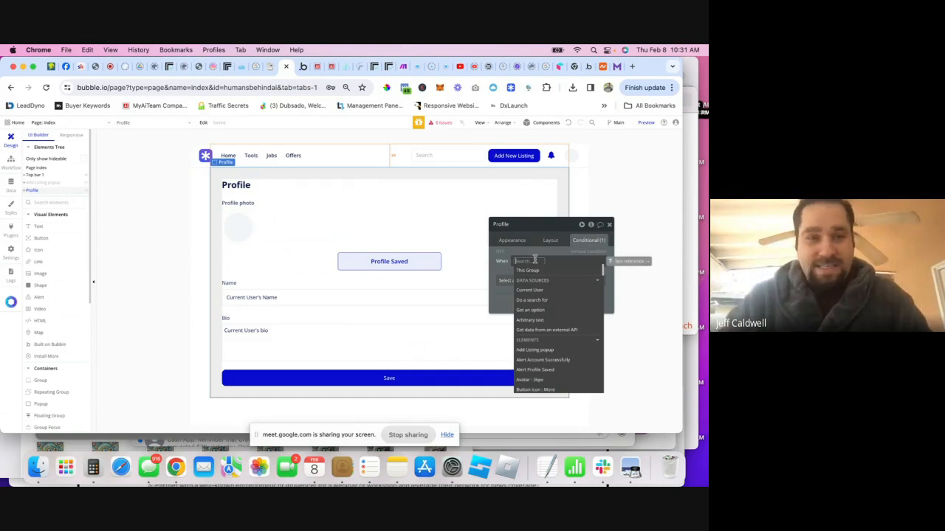
pyautogui.write('in')
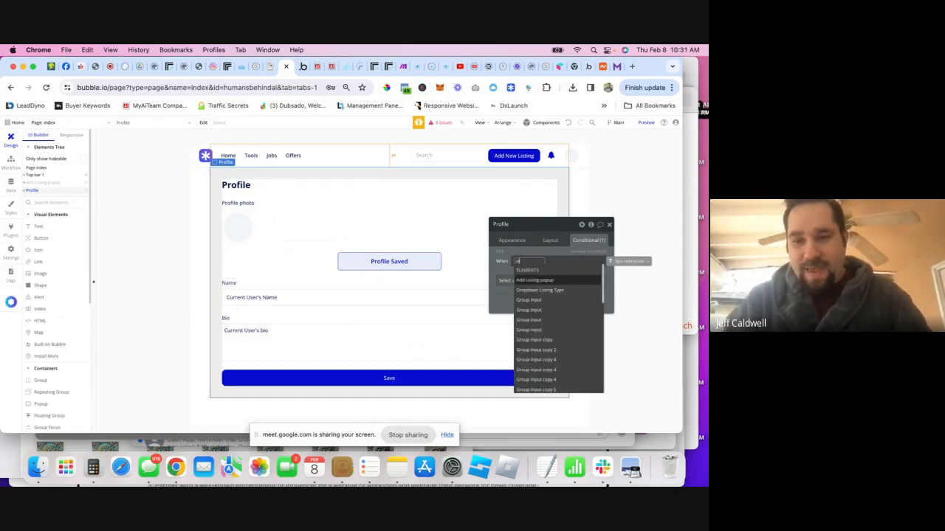
pyautogui.write('d')
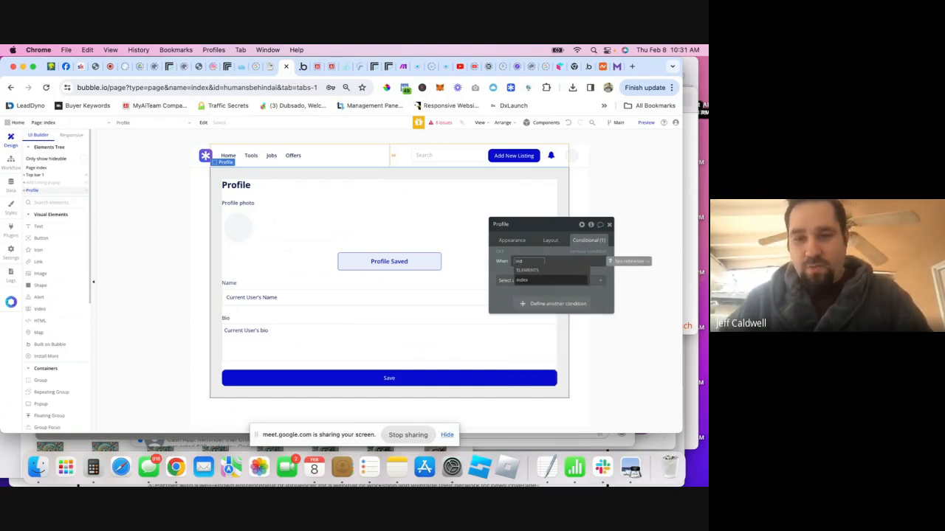
pyautogui.click(527, 282)
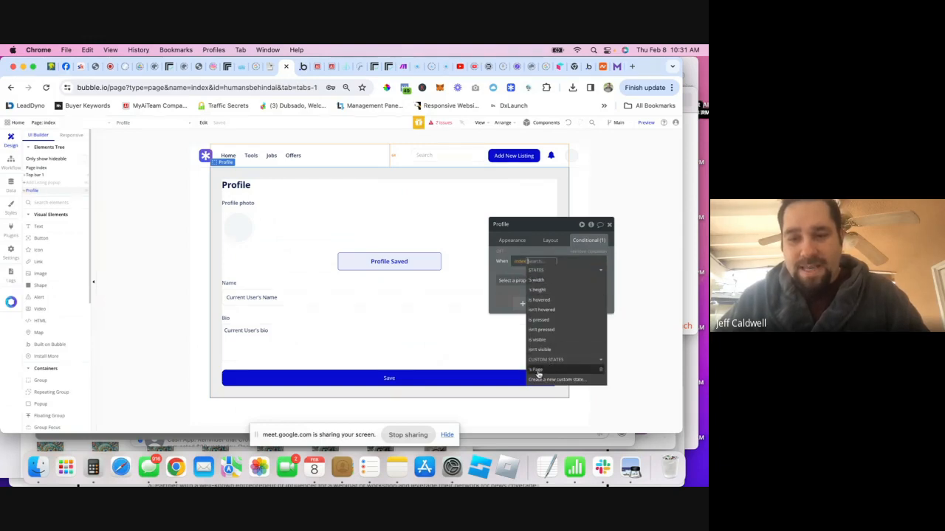
pyautogui.moveTo(540, 373)
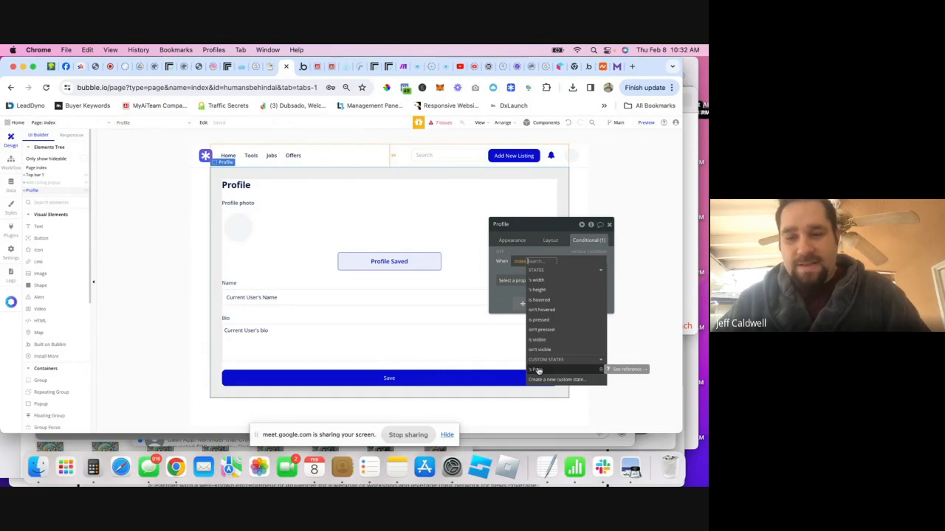
pyautogui.click(550, 370)
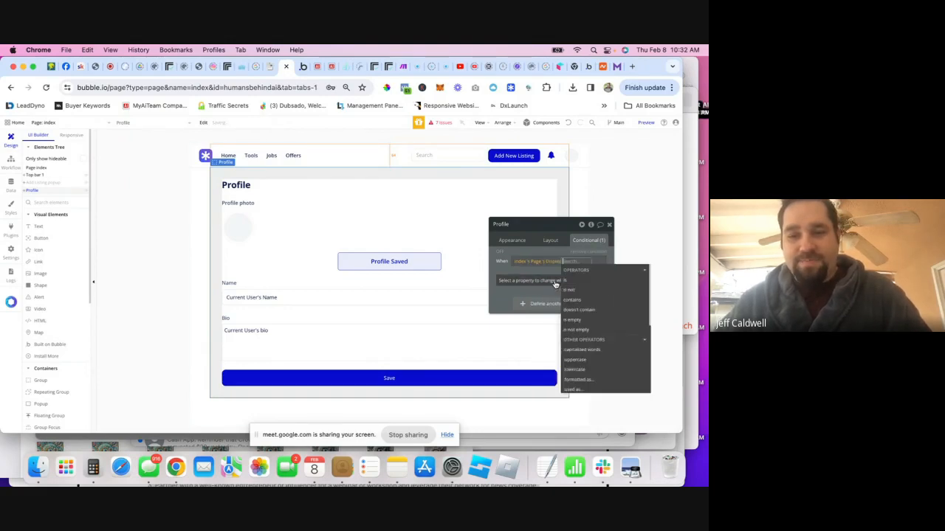
pyautogui.click(555, 281)
pyautogui.click(553, 261)
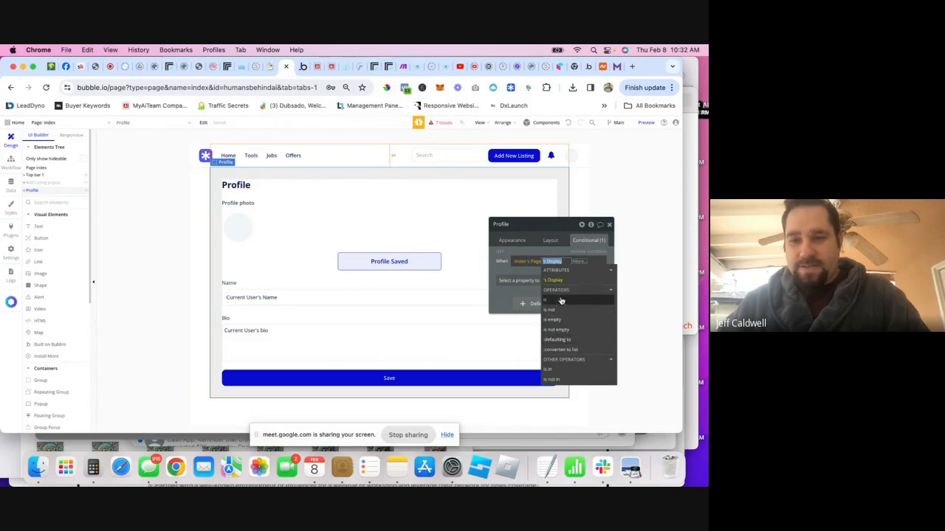
pyautogui.click(552, 283)
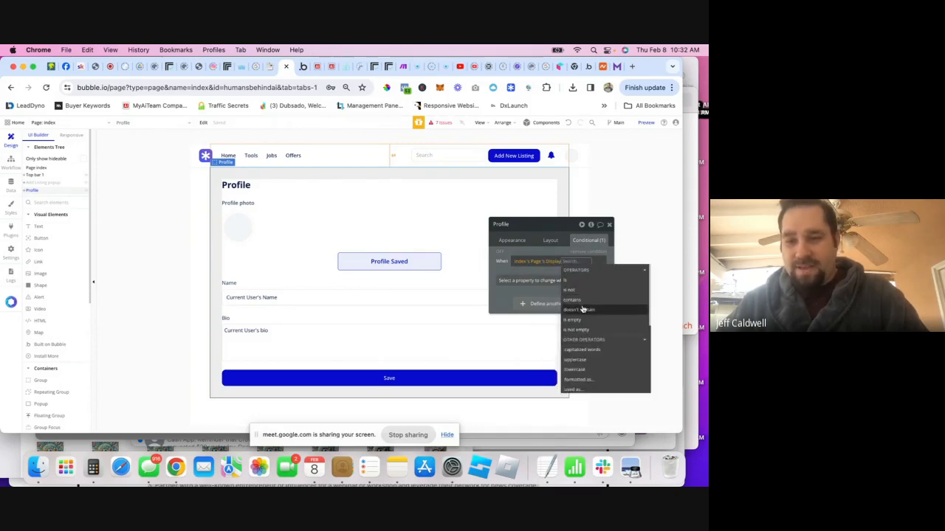
# - Complete the condition as 'index's Page is Profile' making the element visible
pyautogui.scroll(3, 584, 309)
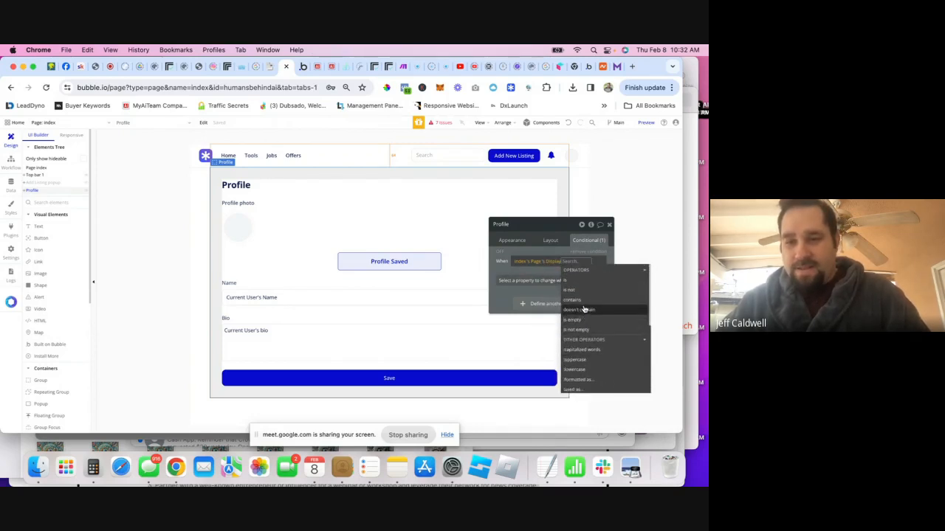
pyautogui.scroll(5, 586, 312)
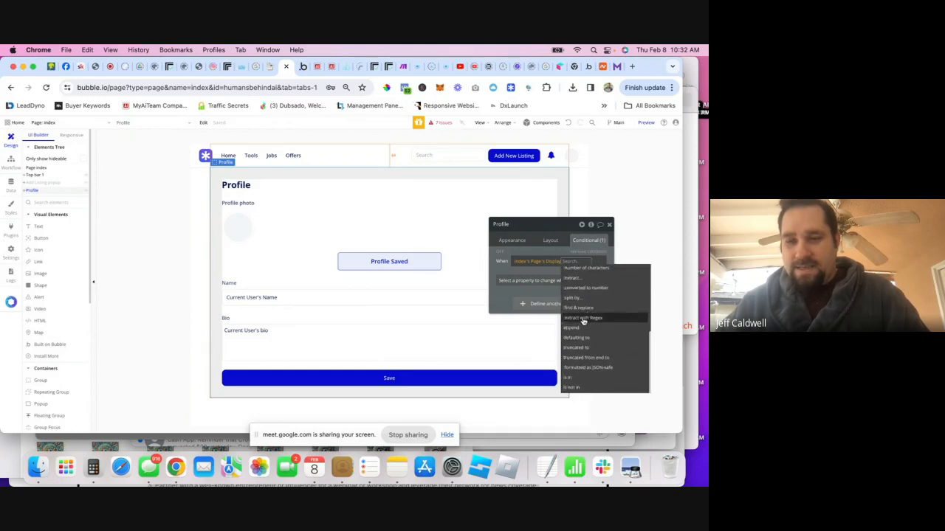
pyautogui.click(550, 264)
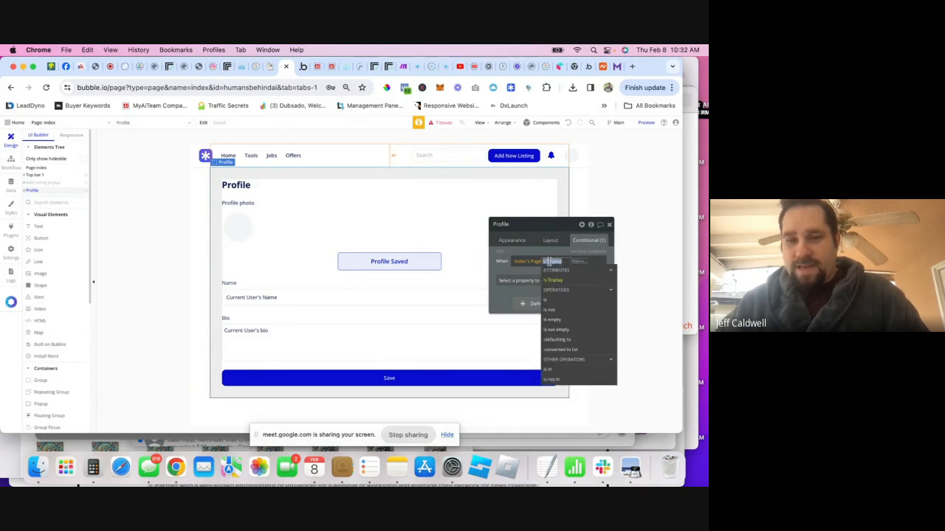
pyautogui.click(551, 303)
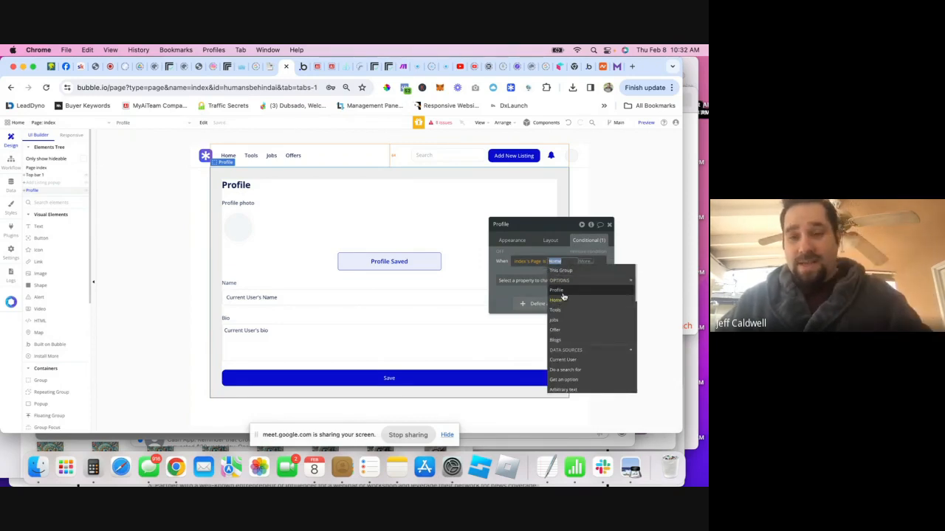
pyautogui.click(556, 290)
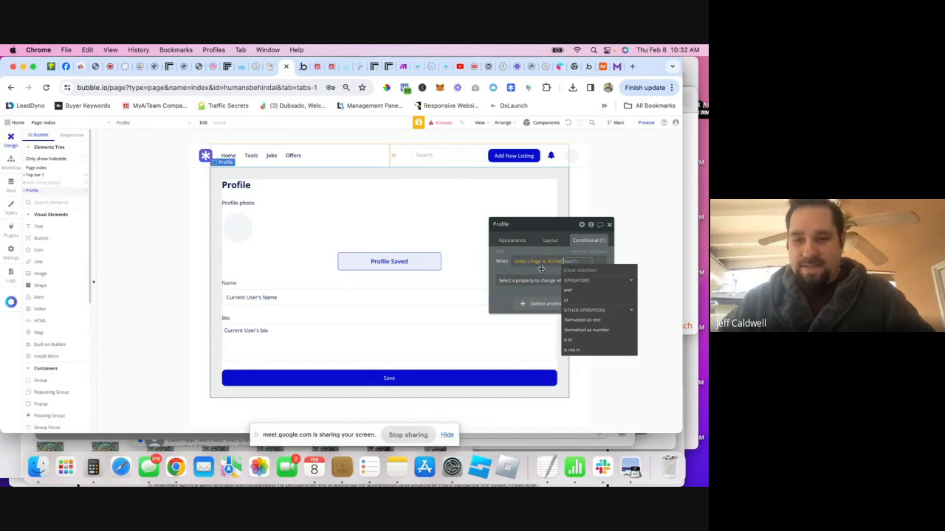
pyautogui.click(543, 270)
pyautogui.click(562, 281)
pyautogui.click(543, 304)
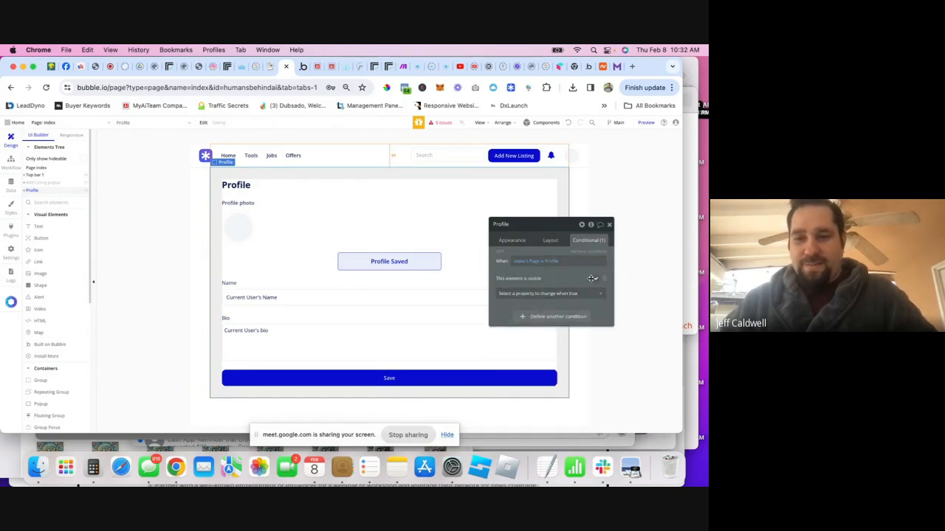
# - Duplicate the condition and change the copy to 'is not Profile'
pyautogui.rightClick(589, 253)
pyautogui.click(609, 257)
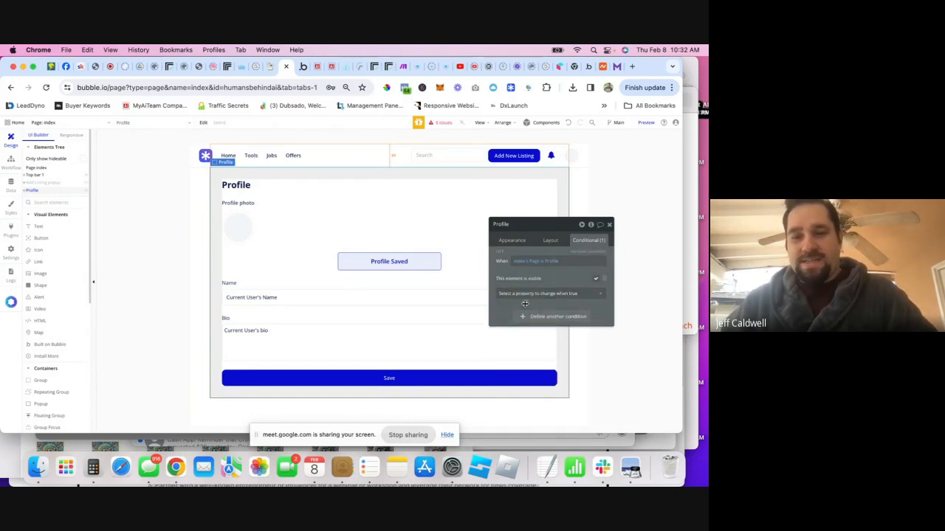
pyautogui.rightClick(528, 285)
pyautogui.click(556, 289)
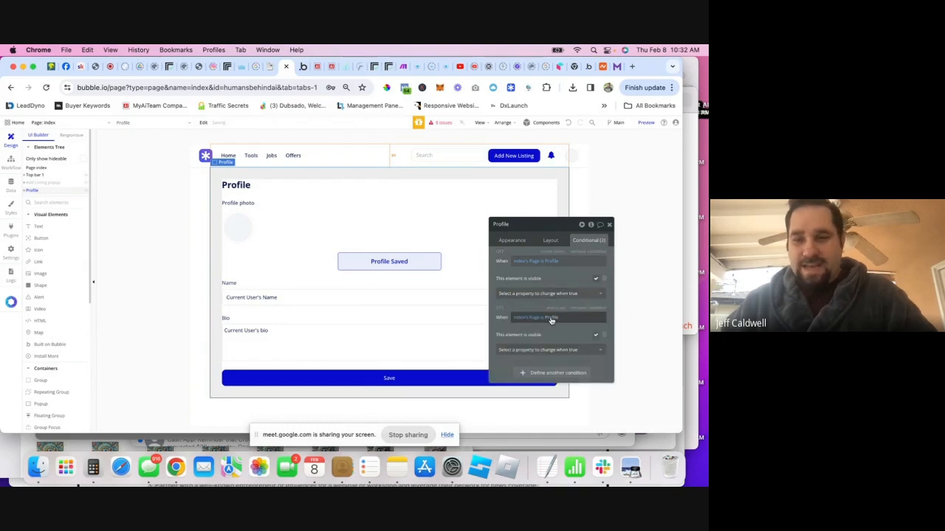
pyautogui.click(543, 319)
pyautogui.click(558, 366)
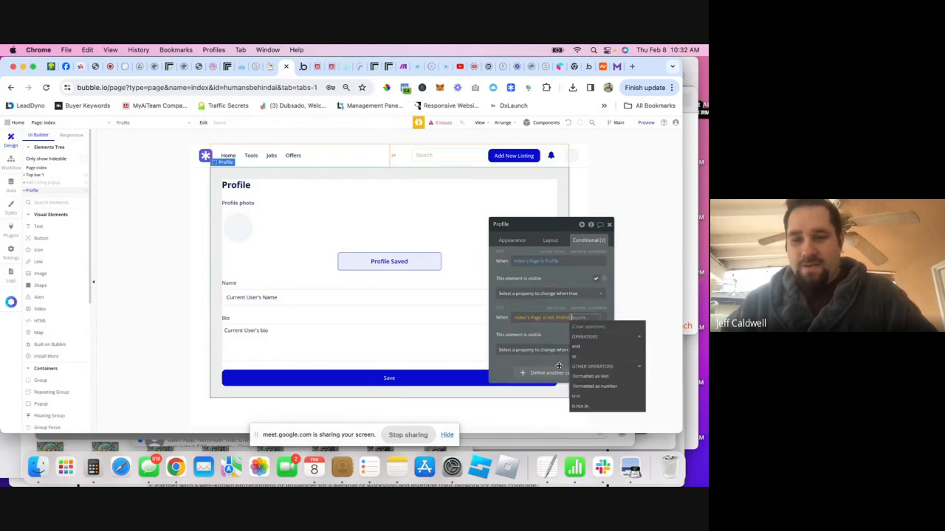
pyautogui.click(545, 328)
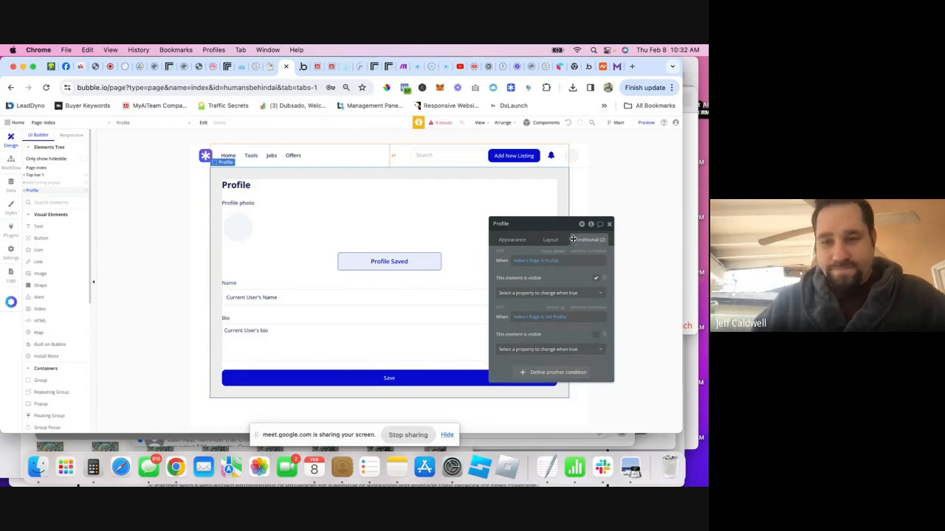
pyautogui.click(609, 224)
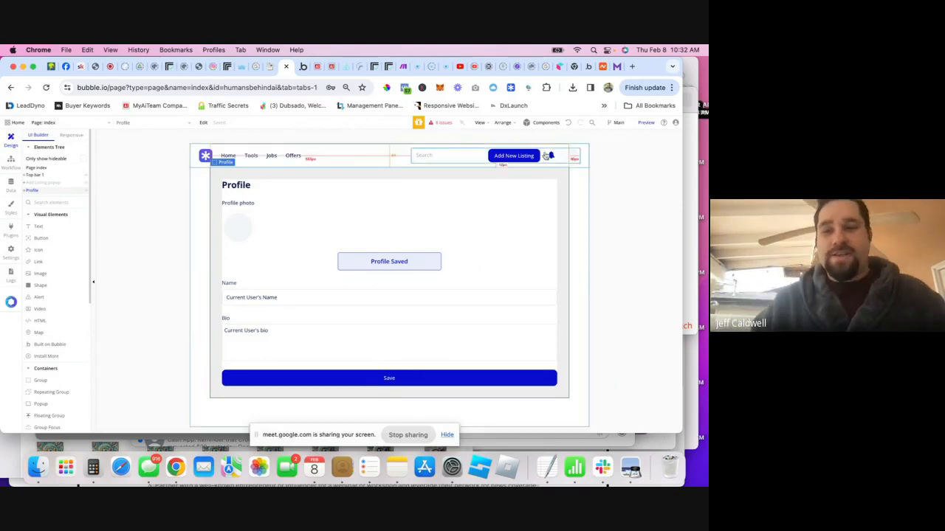
# - Create a click workflow for the avatar with a Set state action
pyautogui.doubleClick(572, 159)
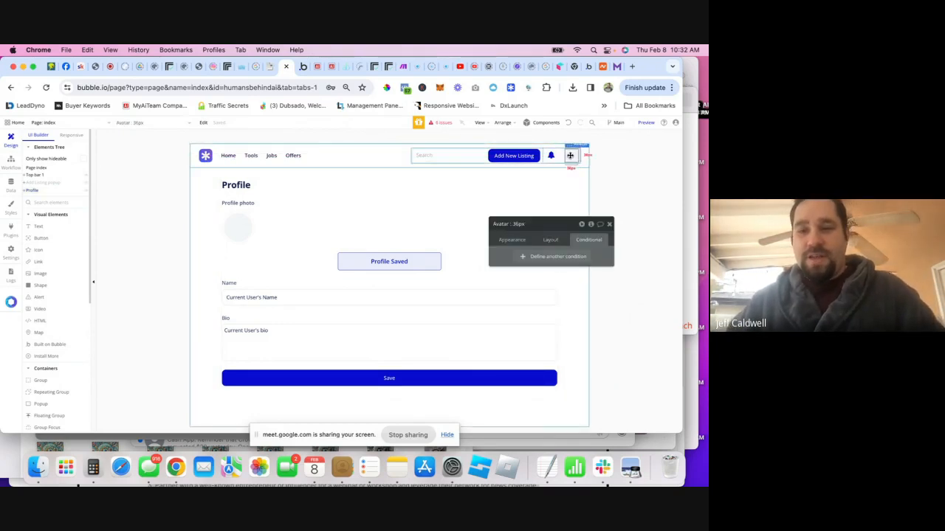
pyautogui.click(511, 239)
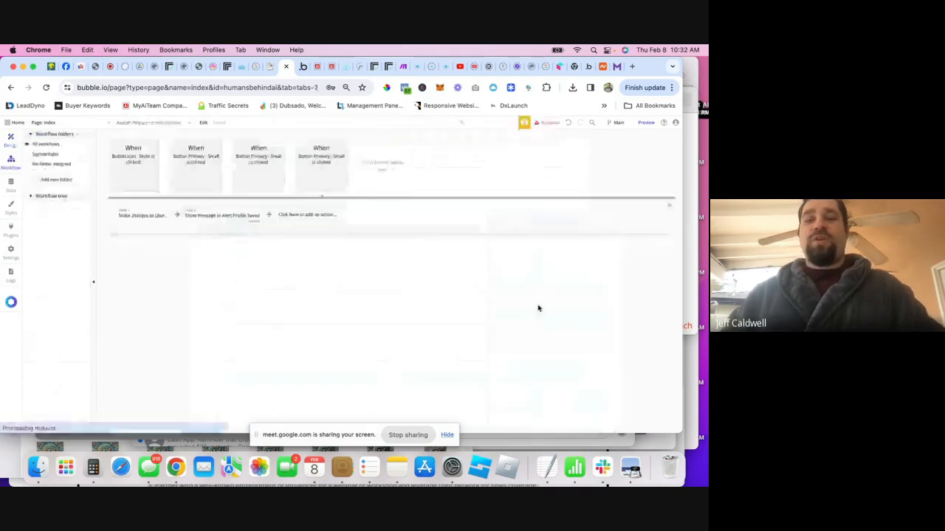
pyautogui.click(539, 305)
pyautogui.click(151, 214)
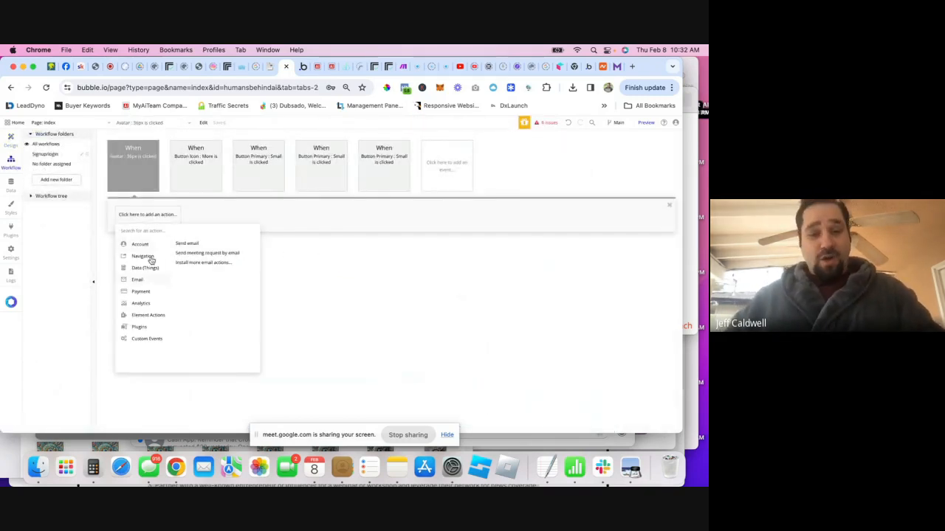
pyautogui.moveTo(146, 318)
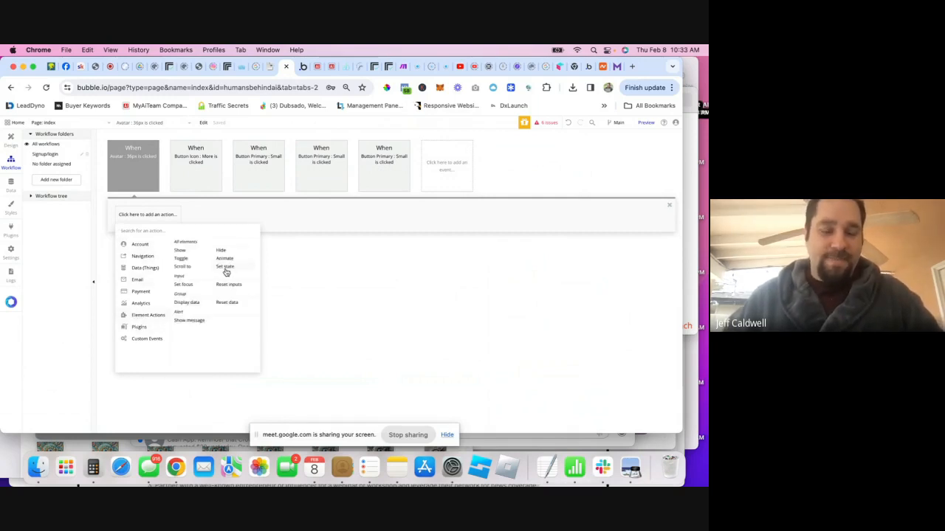
pyautogui.click(225, 270)
# - Set the action's element to index, custom state to Page, value to Profile
pyautogui.click(583, 242)
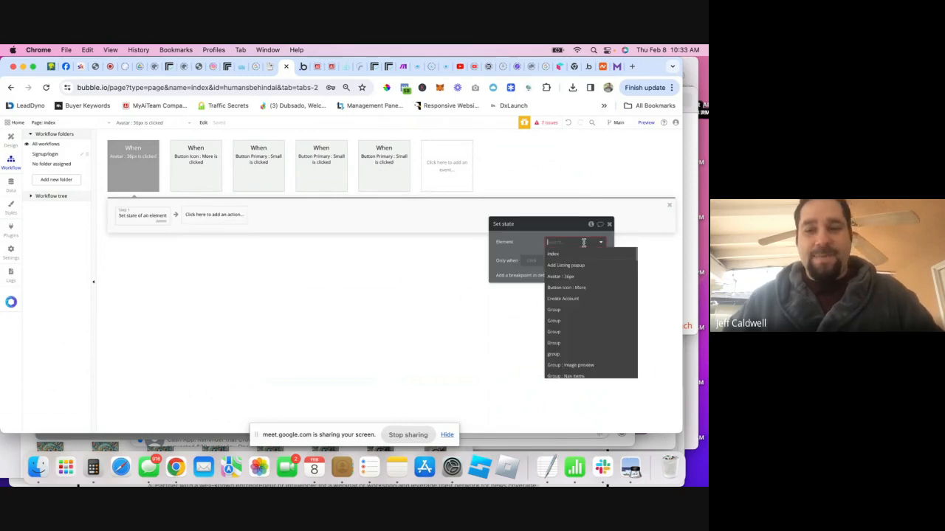
pyautogui.click(555, 254)
pyautogui.click(549, 261)
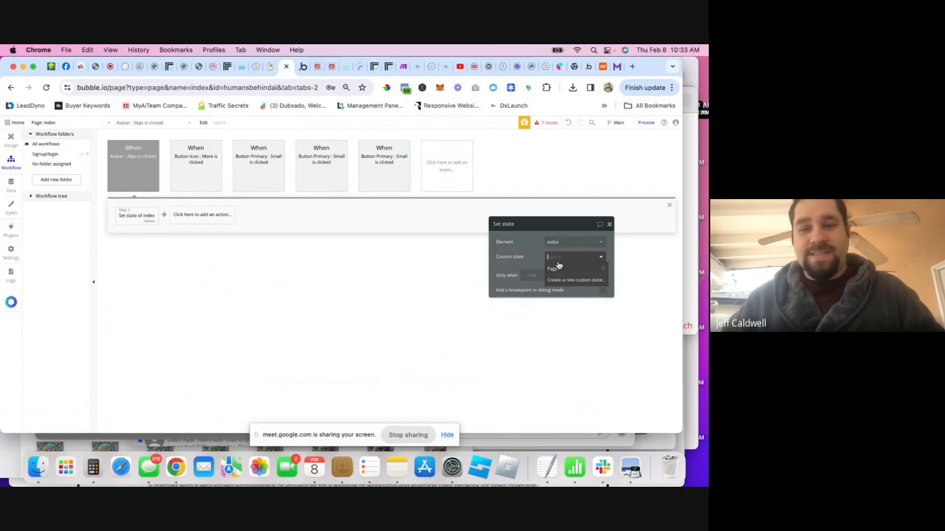
pyautogui.click(559, 269)
pyautogui.click(560, 271)
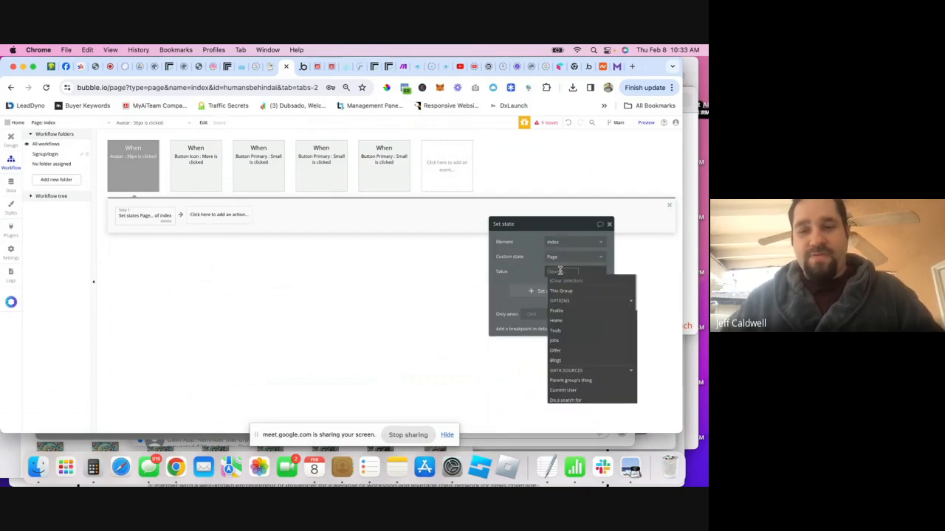
pyautogui.click(563, 311)
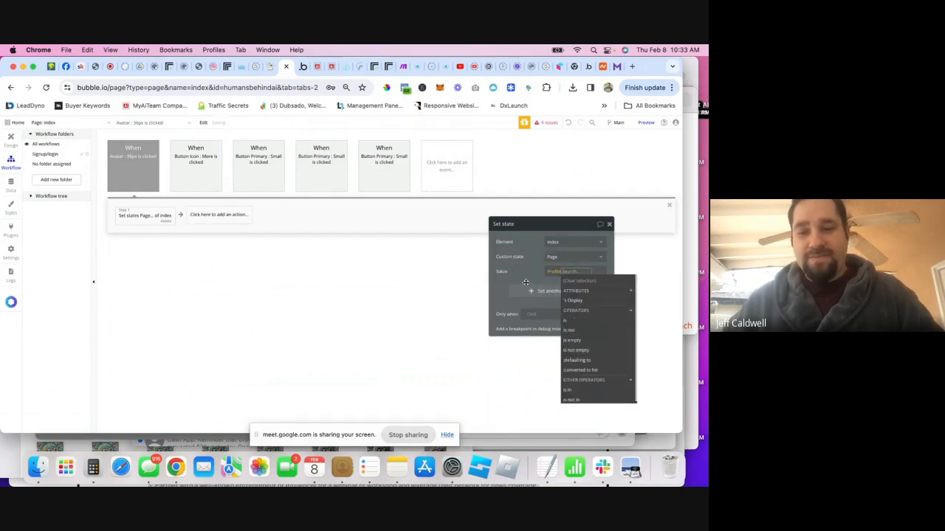
pyautogui.click(524, 279)
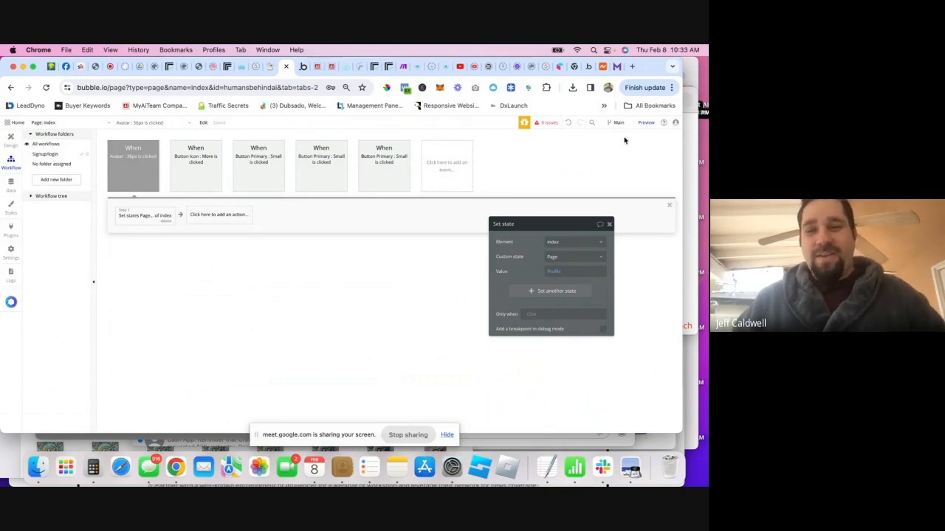
pyautogui.click(646, 122)
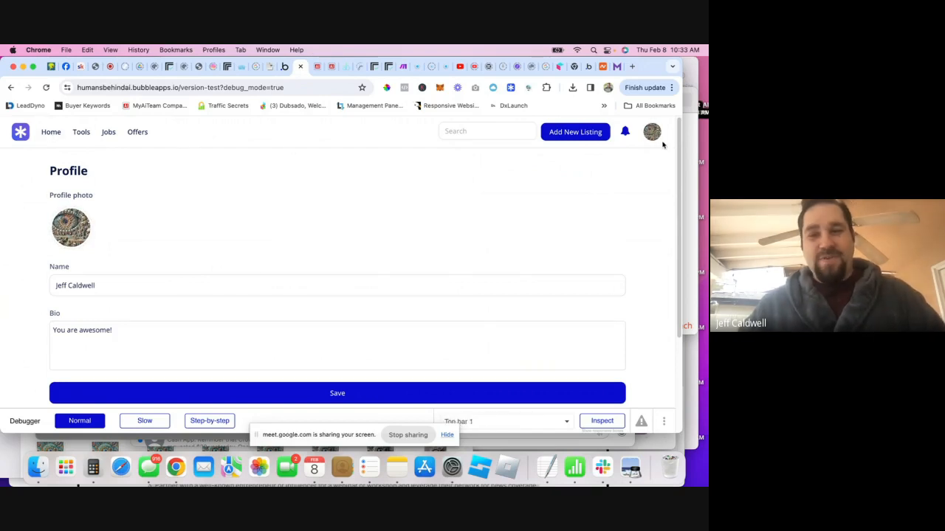
pyautogui.click(284, 69)
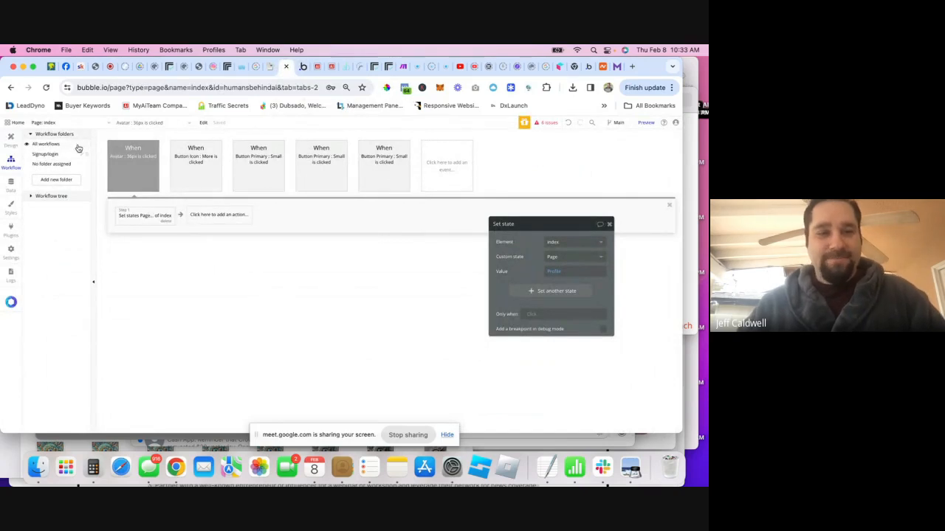
# - Create a click workflow for the Home nav link
pyautogui.click(12, 140)
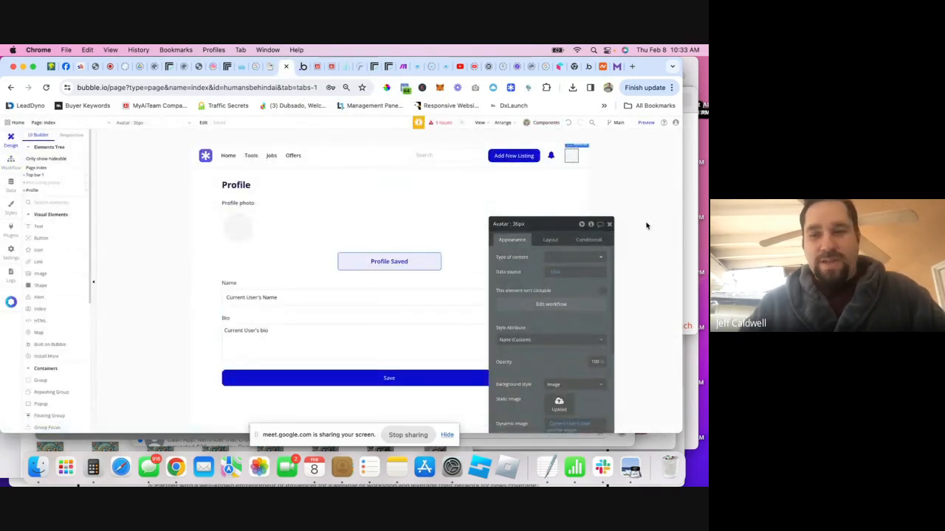
pyautogui.click(609, 226)
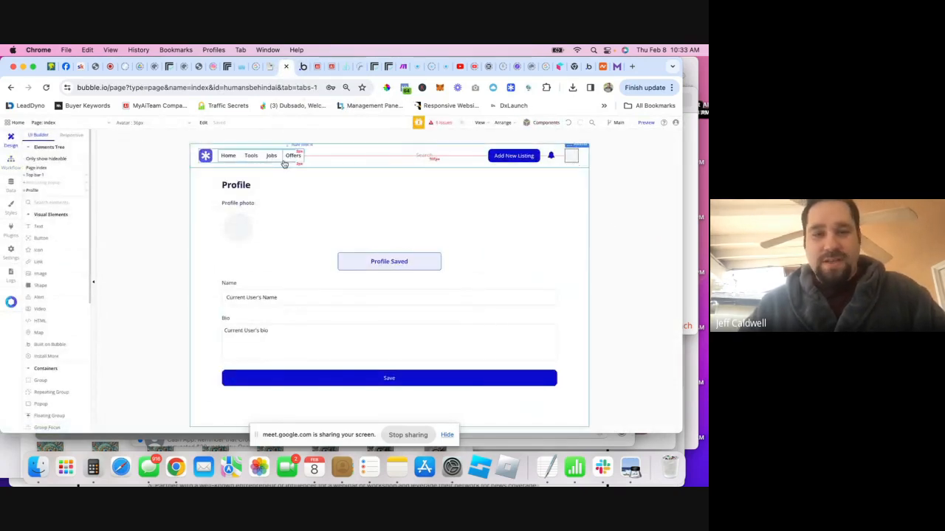
pyautogui.doubleClick(231, 155)
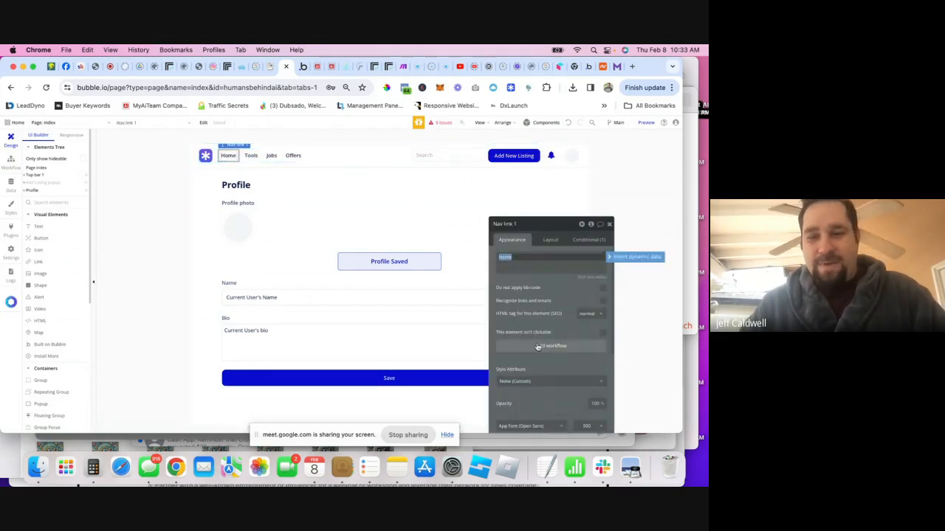
pyautogui.click(538, 347)
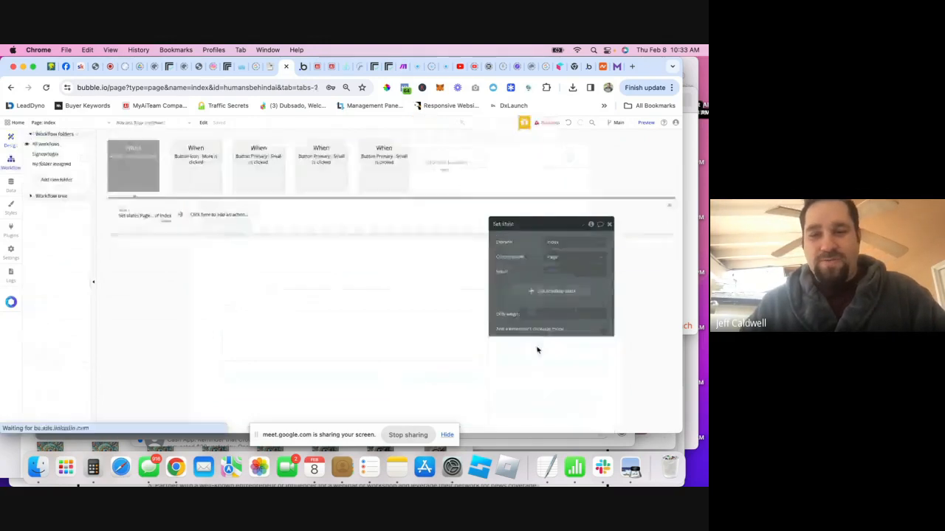
# - Review the Button Primary and avatar click workflows, then reselect the avatar in Design
pyautogui.click(390, 165)
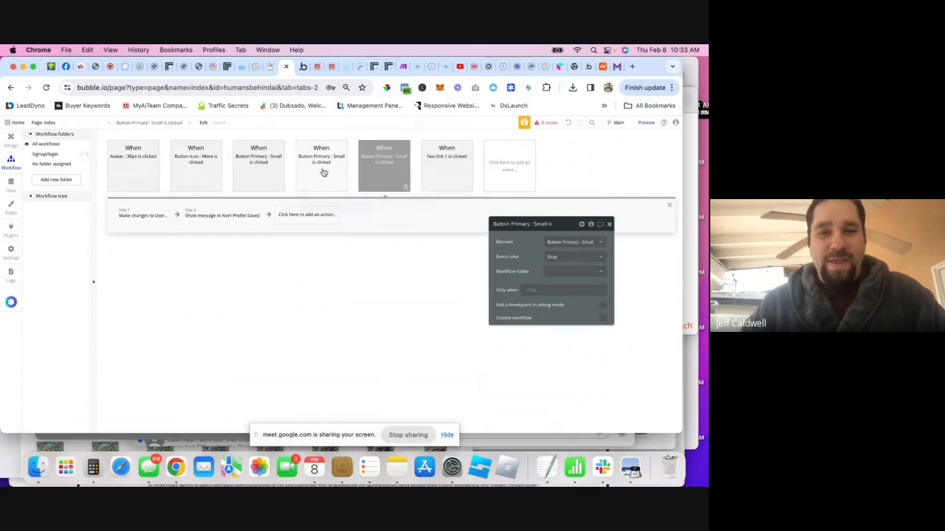
pyautogui.moveTo(323, 173); pyautogui.dragTo(152, 179)
pyautogui.click(152, 175)
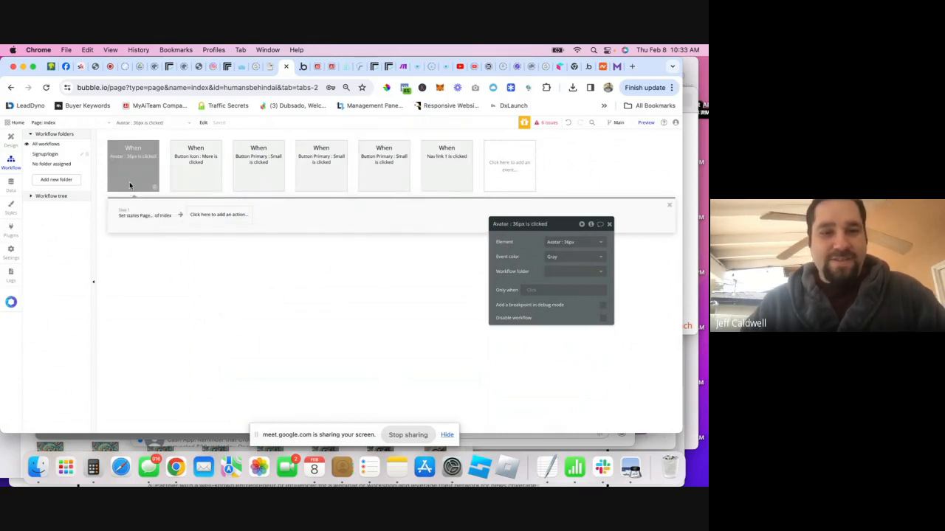
pyautogui.click(11, 138)
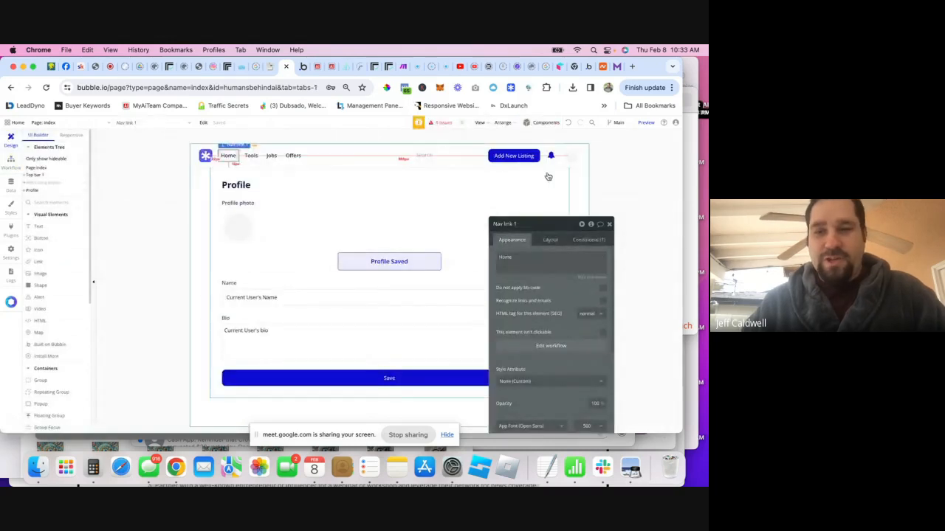
pyautogui.click(572, 160)
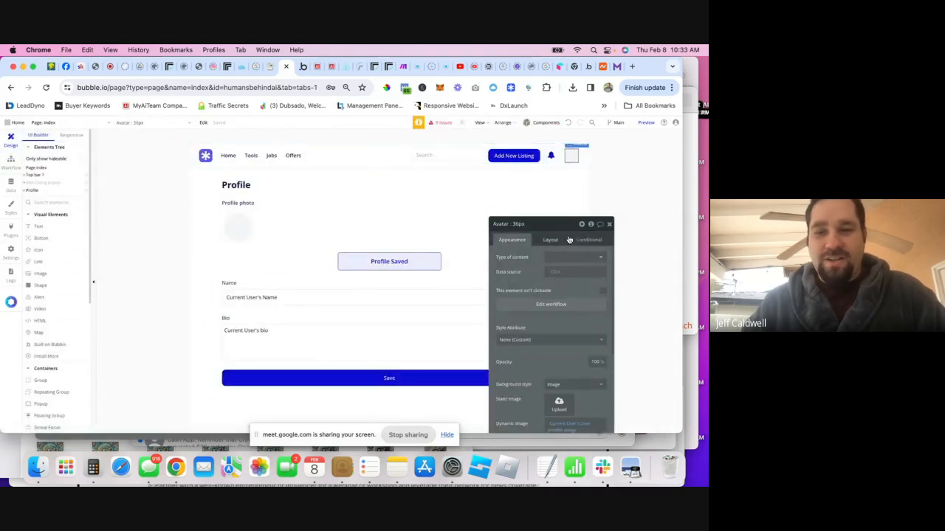
# - Put the avatar click workflow into a new workflow folder named Navigation
pyautogui.click(560, 309)
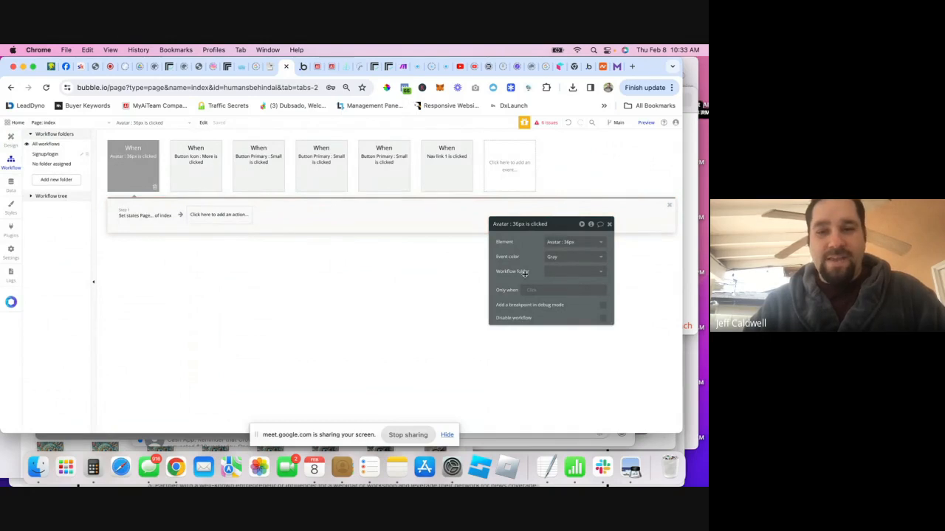
pyautogui.click(558, 273)
pyautogui.click(559, 304)
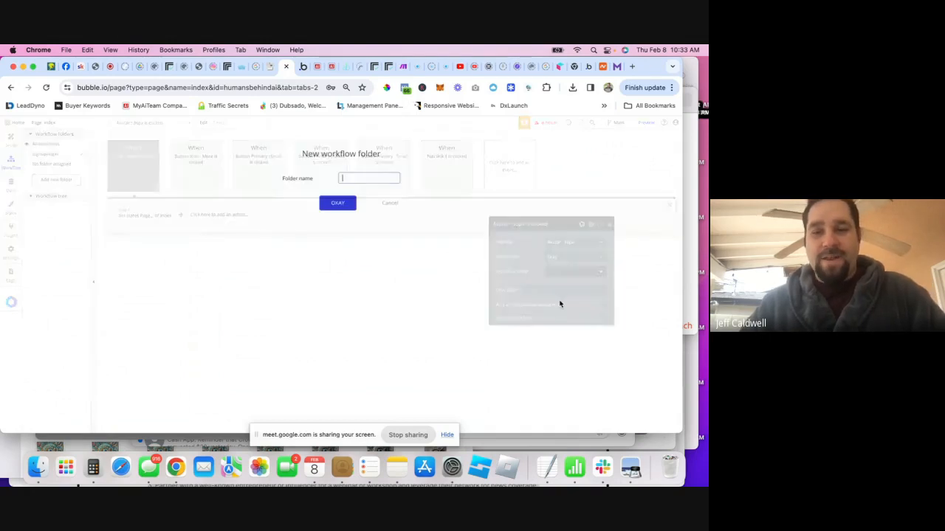
pyautogui.write('Navigation')
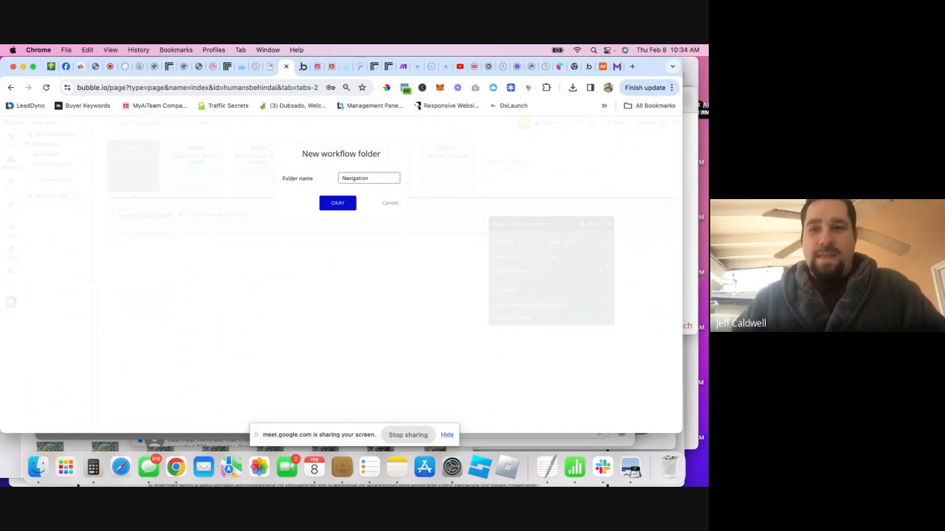
pyautogui.click(337, 204)
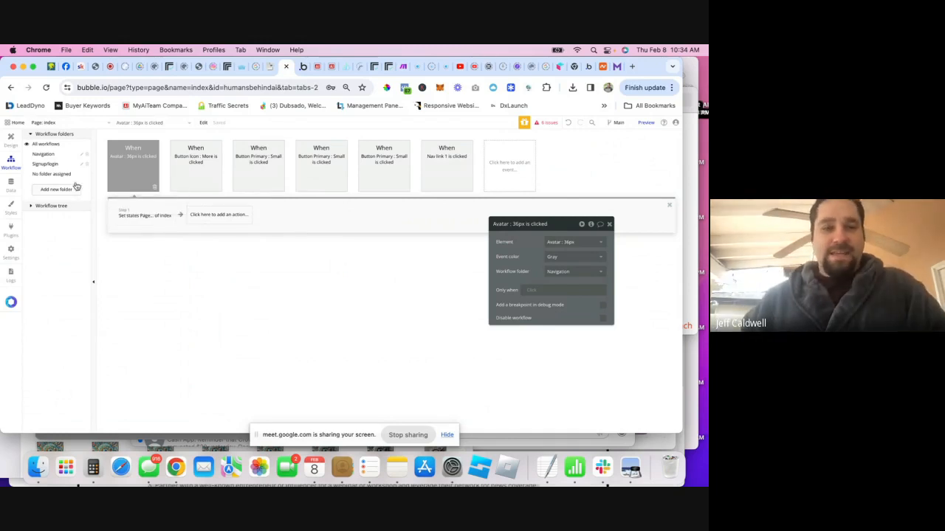
# - Move the Home nav link's click workflow into the Navigation folder too
pyautogui.click(16, 143)
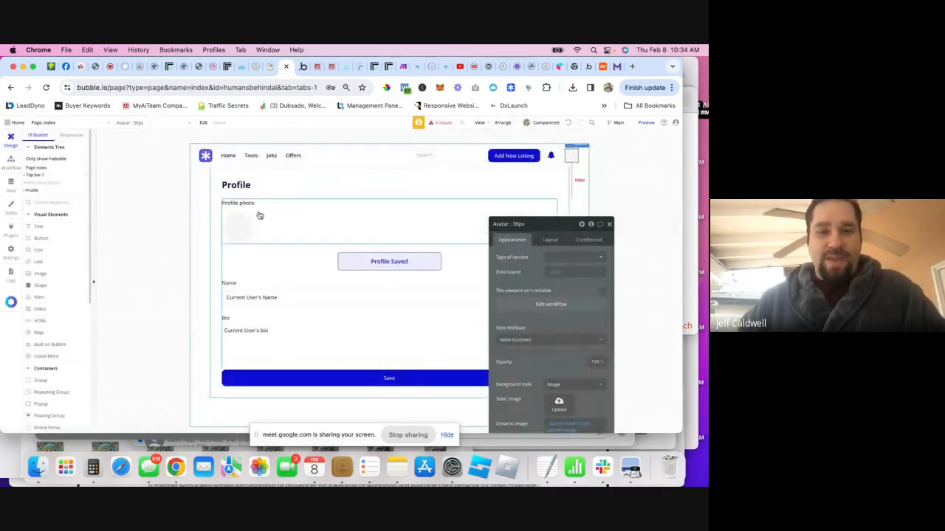
pyautogui.click(228, 155)
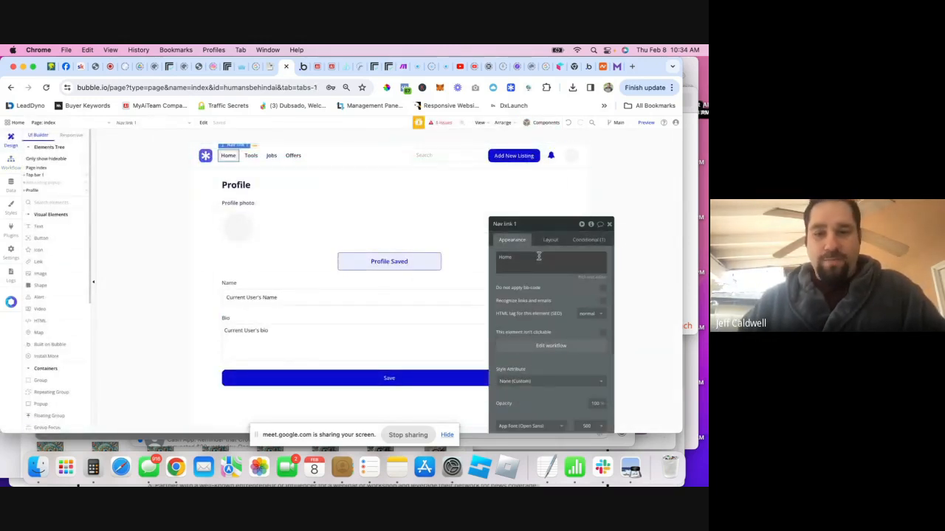
pyautogui.click(550, 346)
pyautogui.click(564, 274)
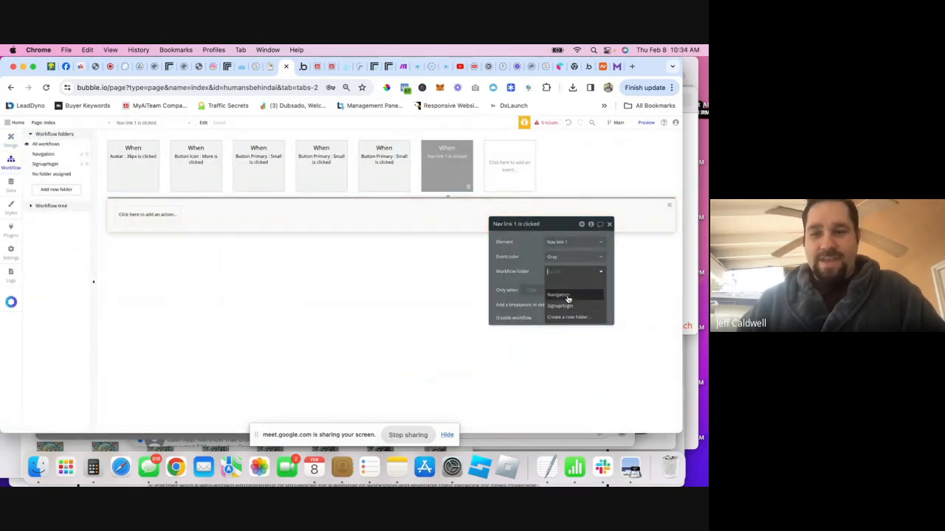
pyautogui.click(557, 296)
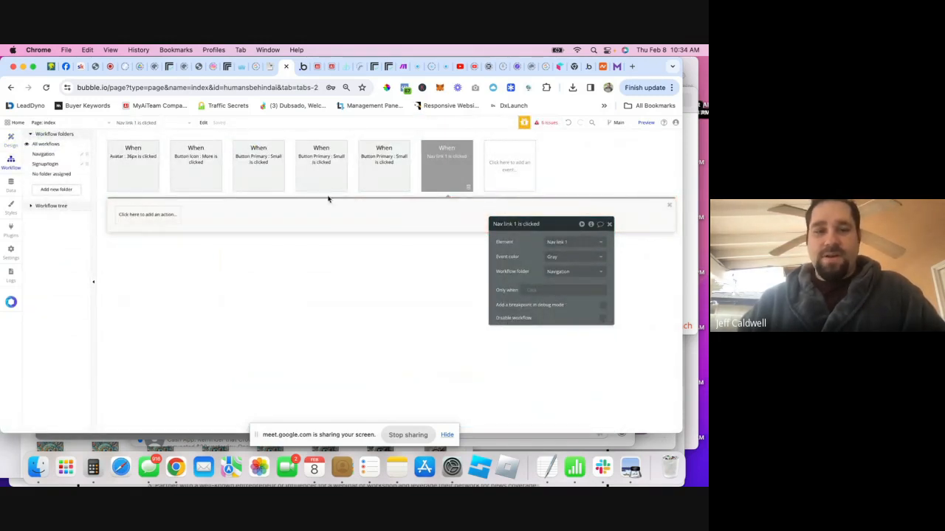
pyautogui.click(141, 215)
pyautogui.click(390, 252)
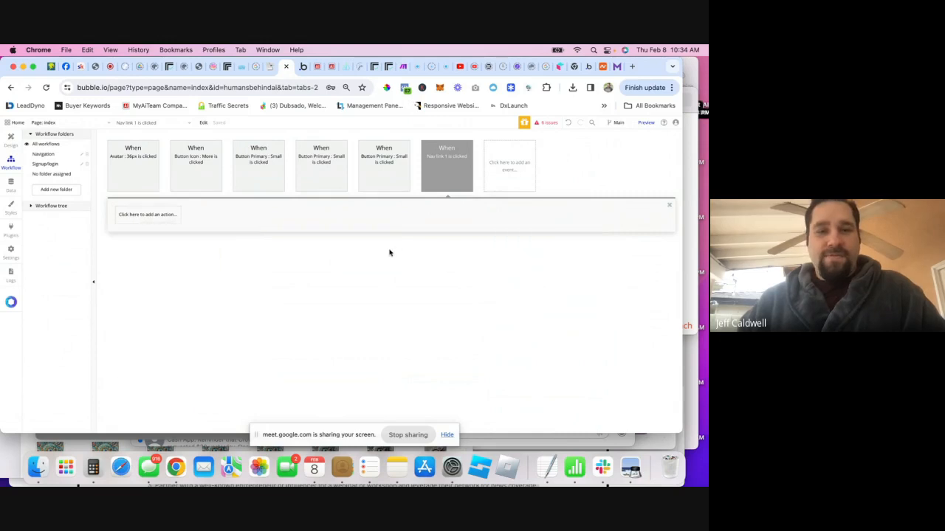
# - Copy the avatar workflow's Set state step into the Home link workflow
pyautogui.click(43, 154)
pyautogui.click(137, 173)
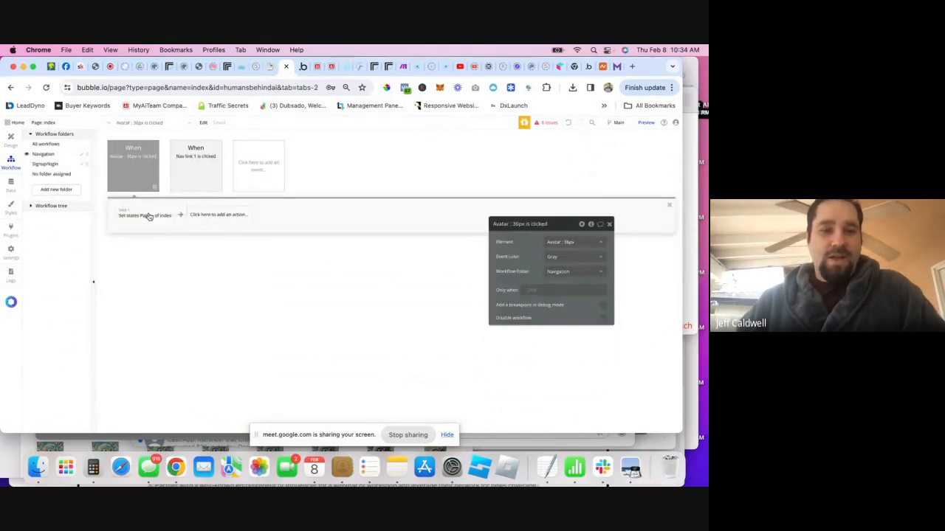
pyautogui.click(135, 221)
pyautogui.rightClick(135, 223)
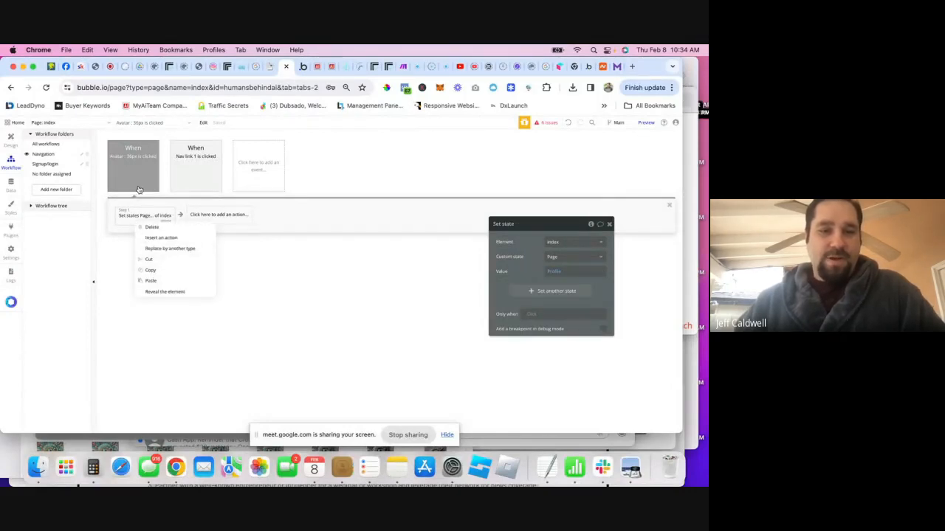
pyautogui.click(150, 270)
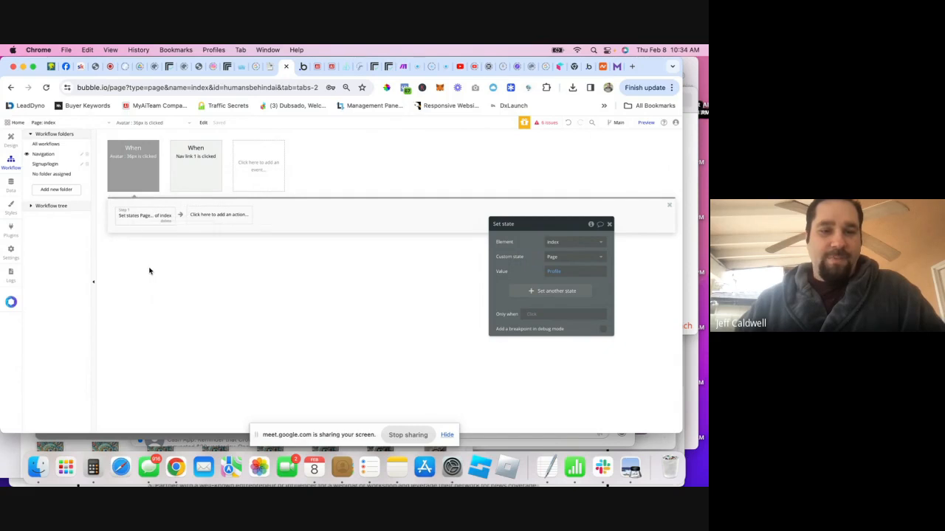
pyautogui.click(208, 174)
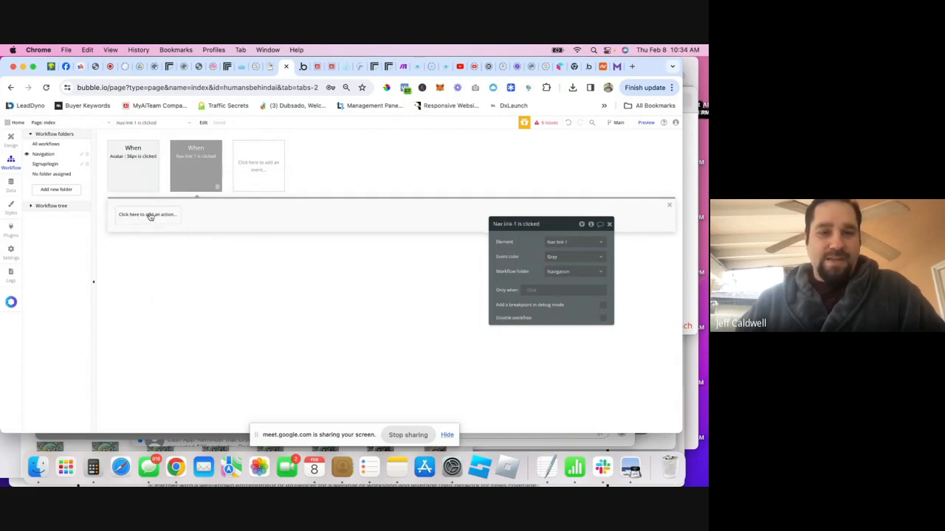
pyautogui.click(165, 219)
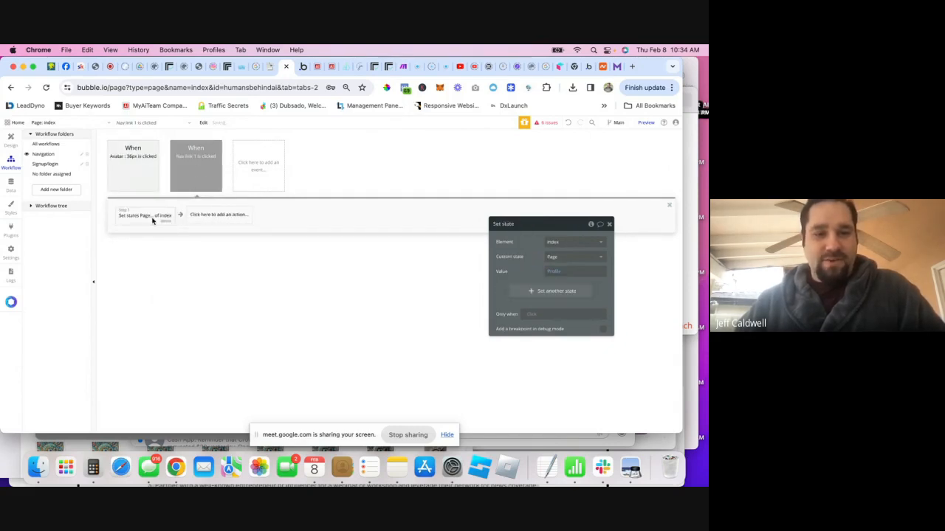
# - Change the pasted step's Page value to Home, restoring it after an accidental delete
pyautogui.click(558, 271)
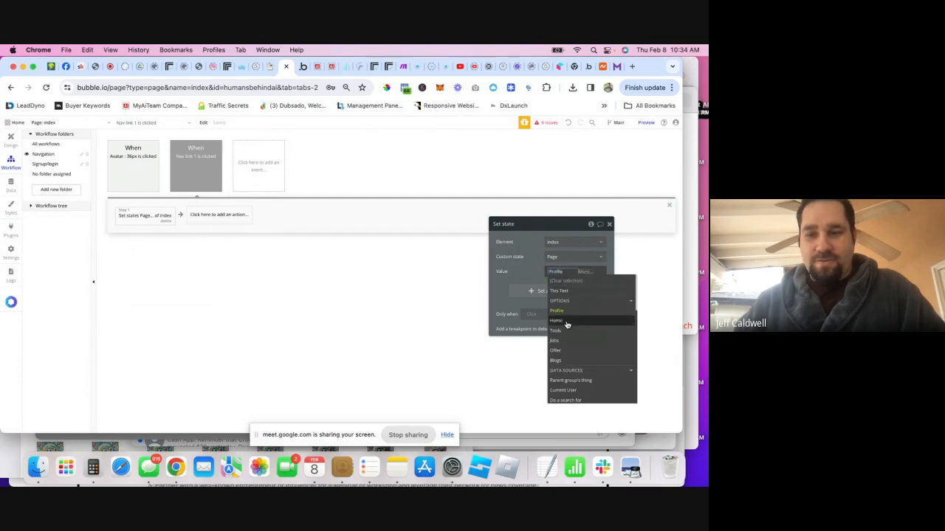
pyautogui.click(379, 309)
pyautogui.click(567, 278)
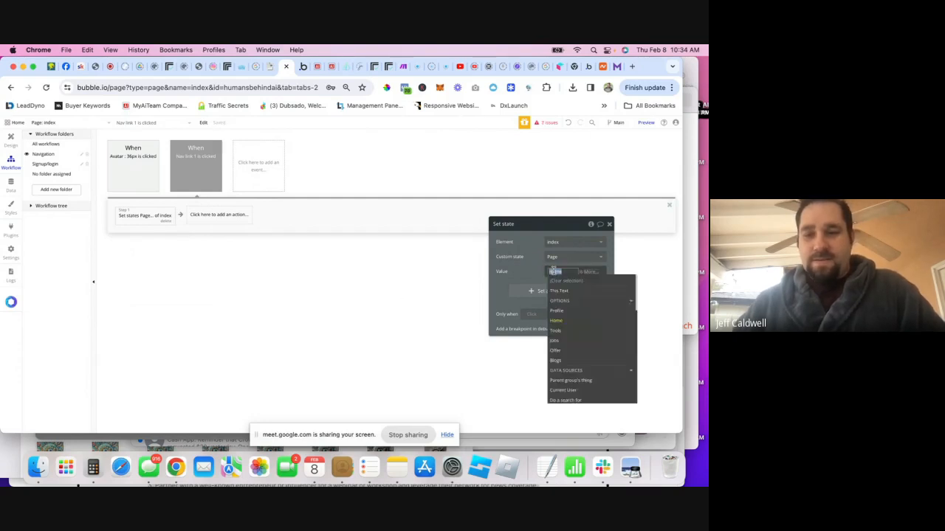
pyautogui.click(558, 322)
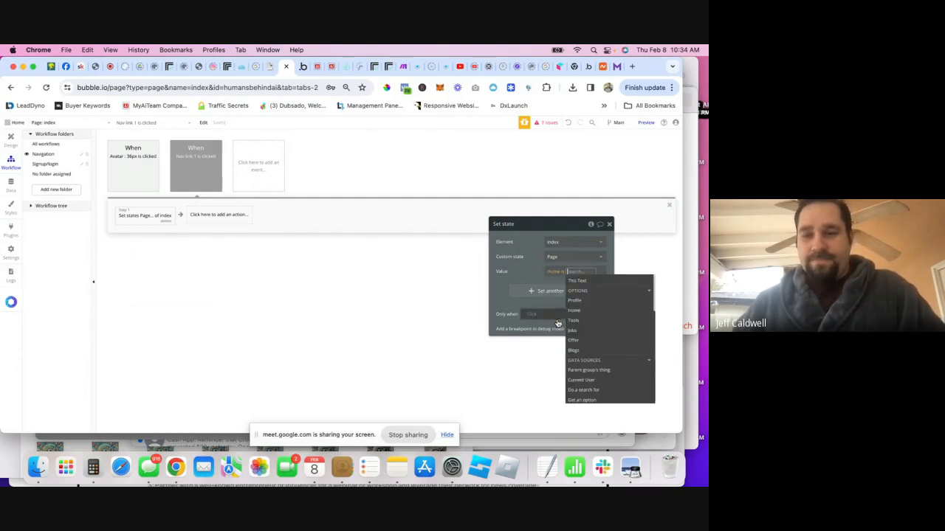
pyautogui.click(555, 272)
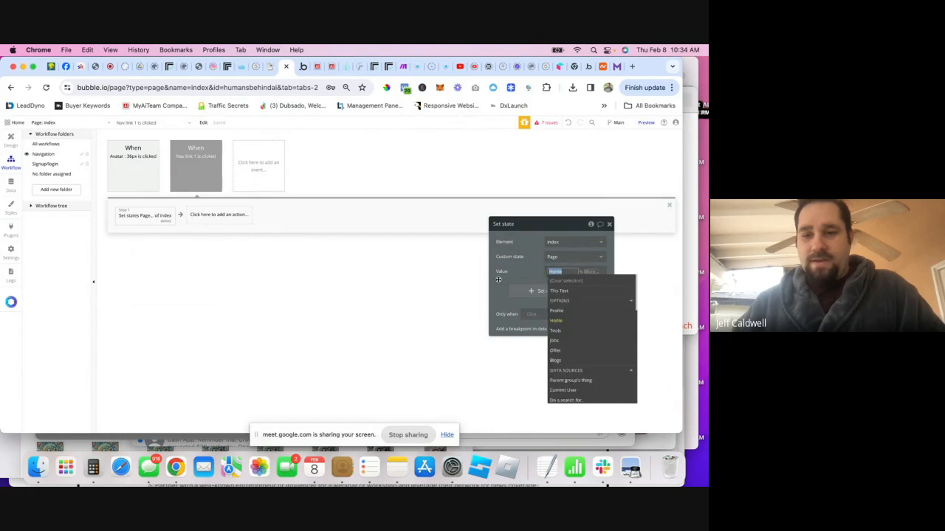
pyautogui.click(166, 222)
pyautogui.press('super+v')
pyautogui.click(553, 272)
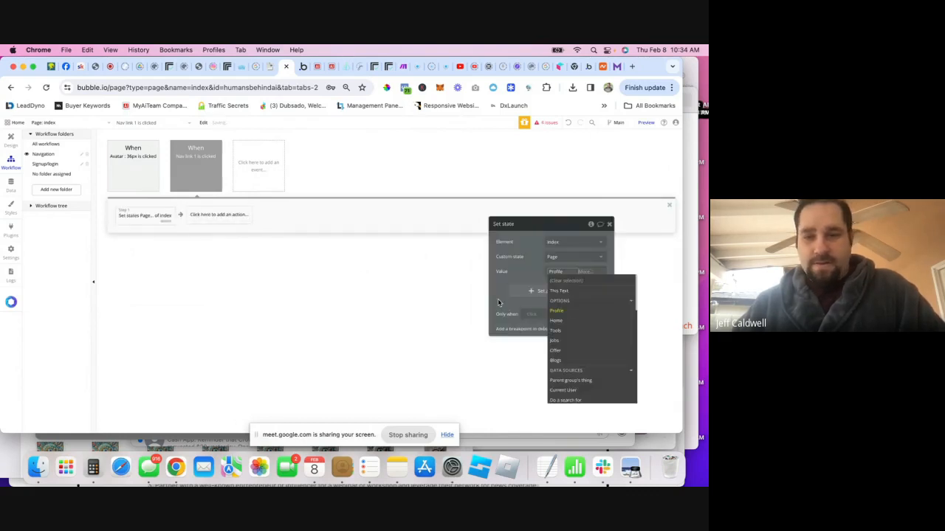
pyautogui.click(526, 280)
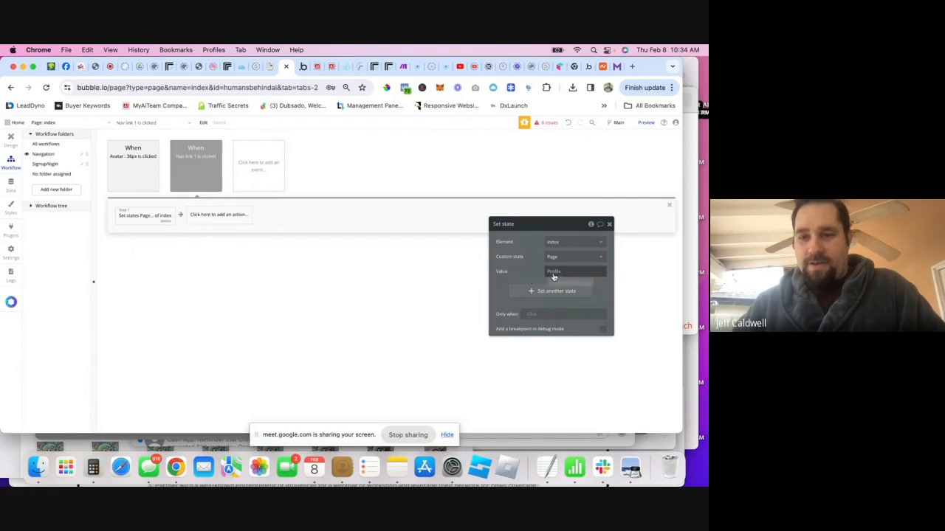
pyautogui.click(554, 273)
pyautogui.click(561, 329)
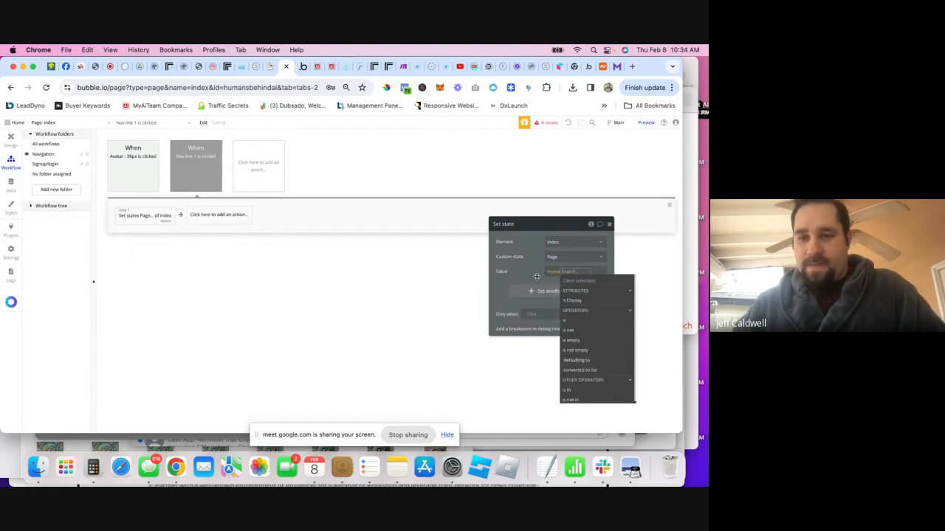
pyautogui.click(536, 276)
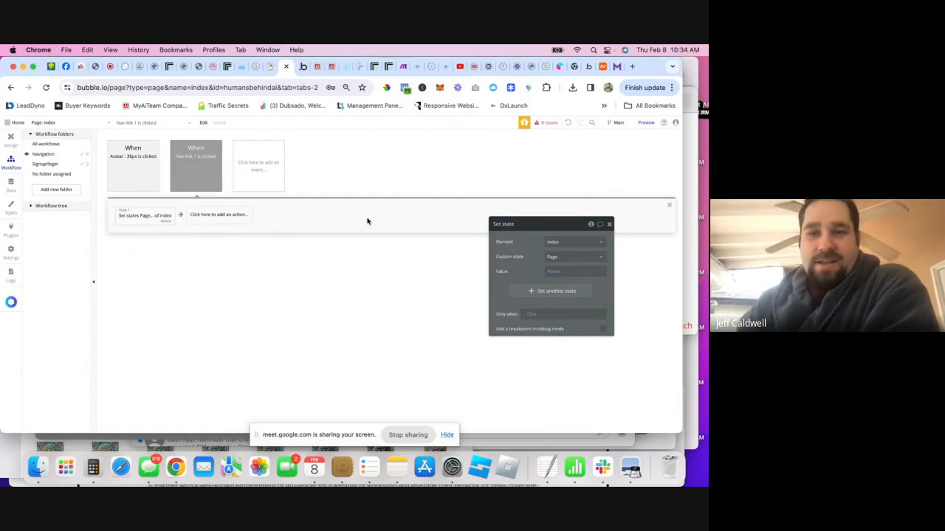
pyautogui.click(646, 123)
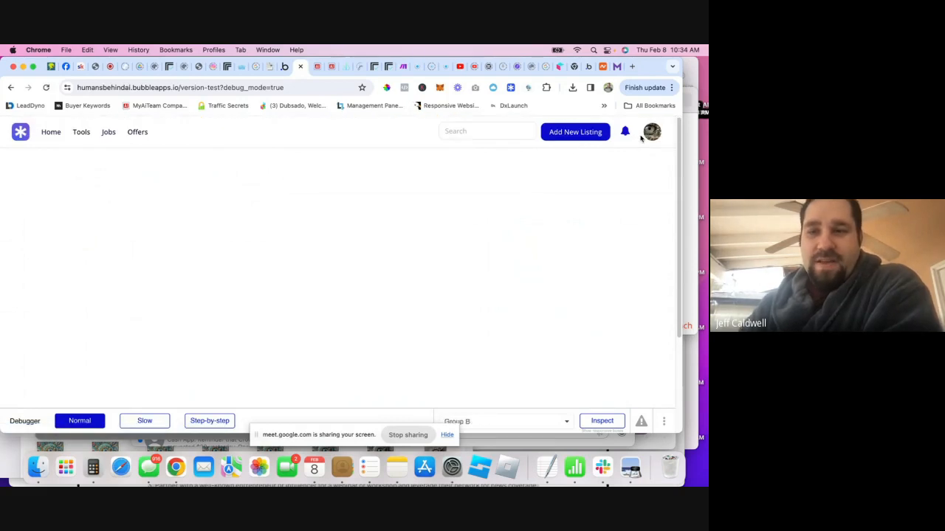
# - Test the Home and Profile links in the debug preview, then open a new browser tab
pyautogui.click(52, 136)
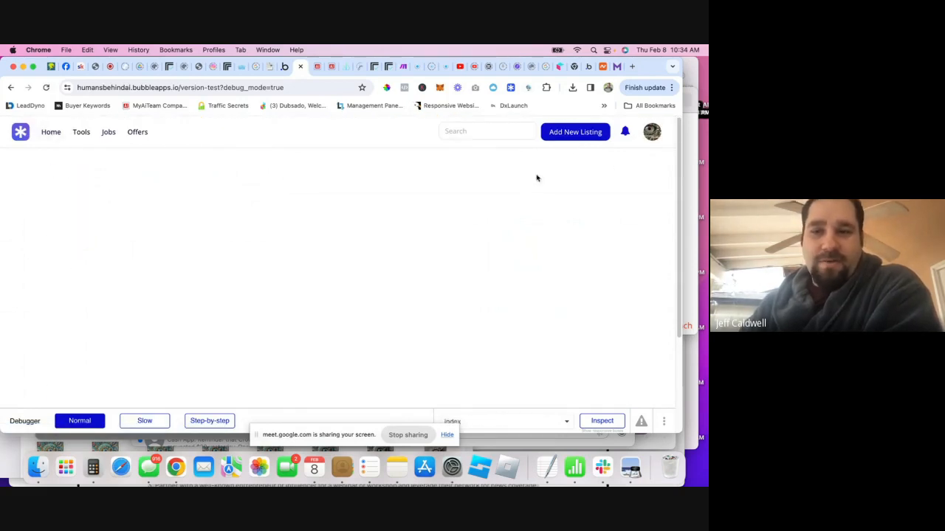
pyautogui.click(652, 133)
pyautogui.click(48, 138)
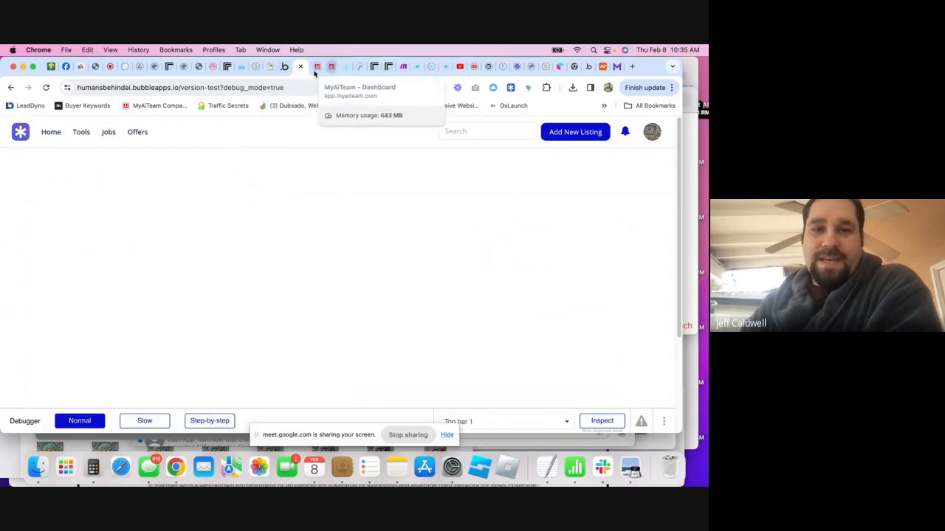
pyautogui.click(632, 66)
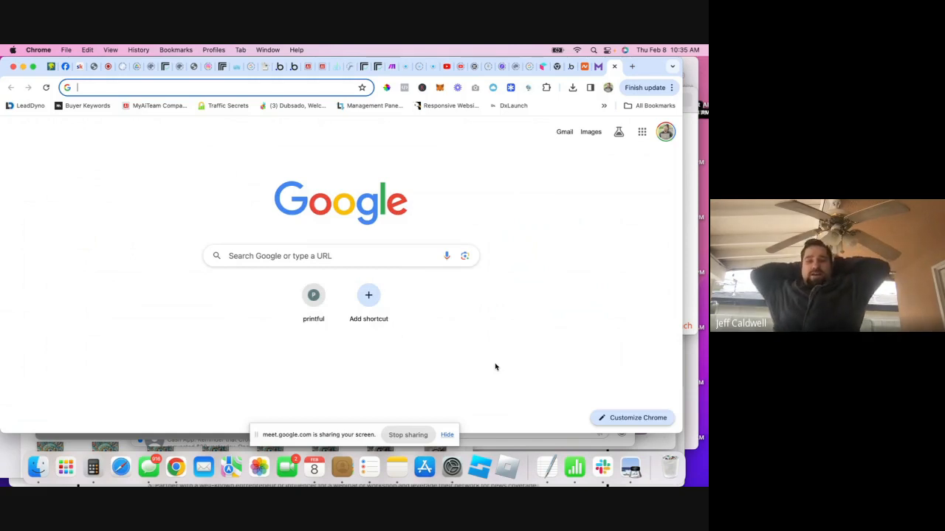
# - Search Google for 'yelp' and open the Yelp website
pyautogui.write('y')
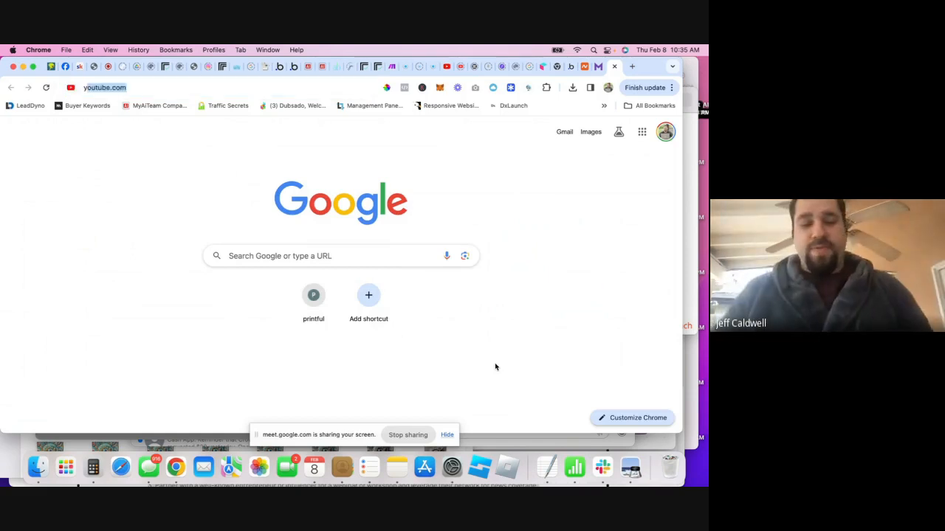
pyautogui.write('elp')
pyautogui.press('Return')
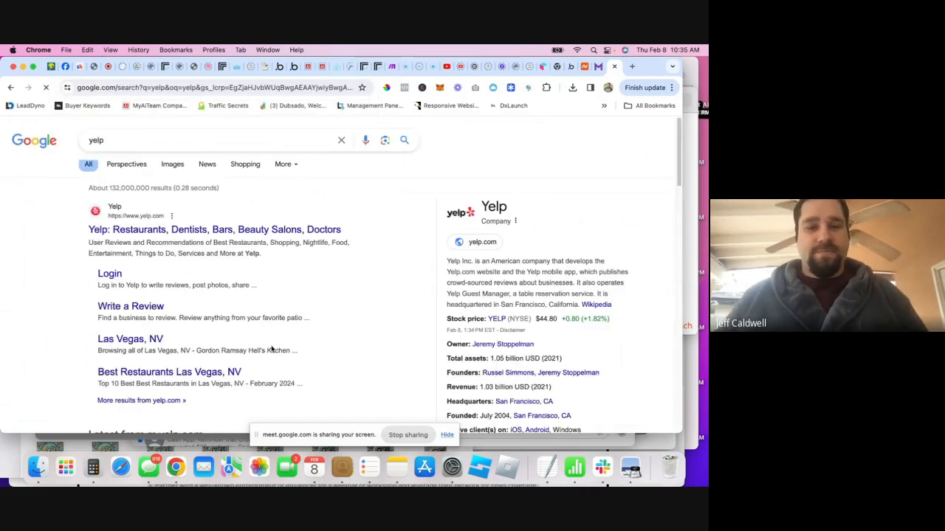
pyautogui.click(240, 234)
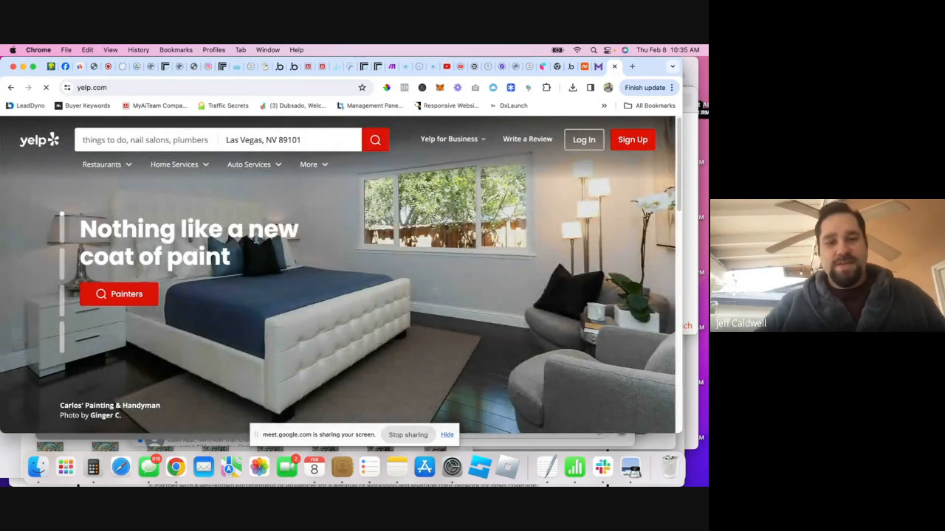
pyautogui.scroll(-3, 256, 240)
pyautogui.scroll(3, 256, 239)
# - Try a Restaurants search near Las Vegas, then go back to the homepage
pyautogui.click(111, 138)
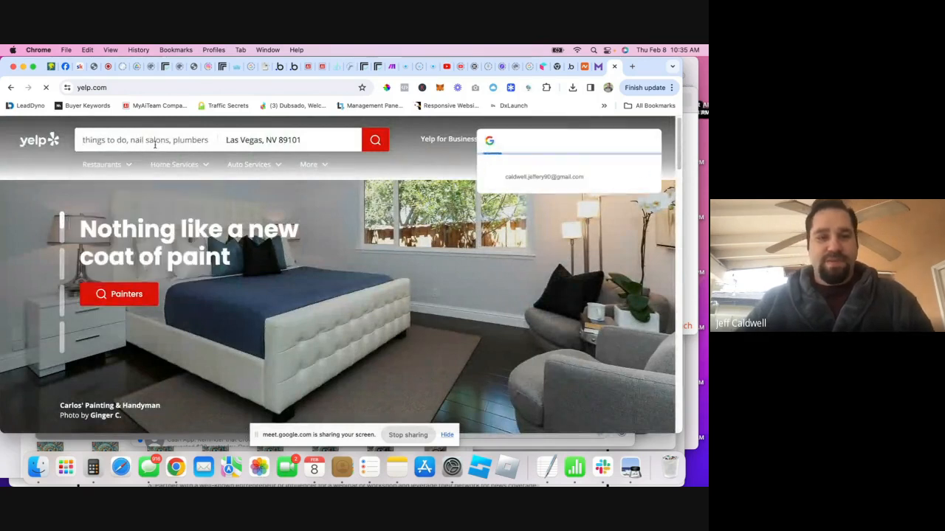
pyautogui.click(120, 141)
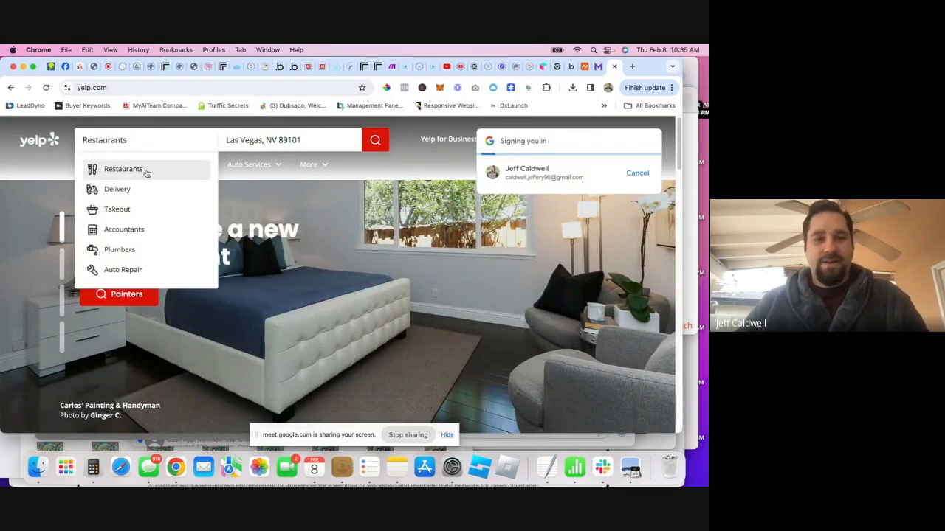
pyautogui.click(146, 172)
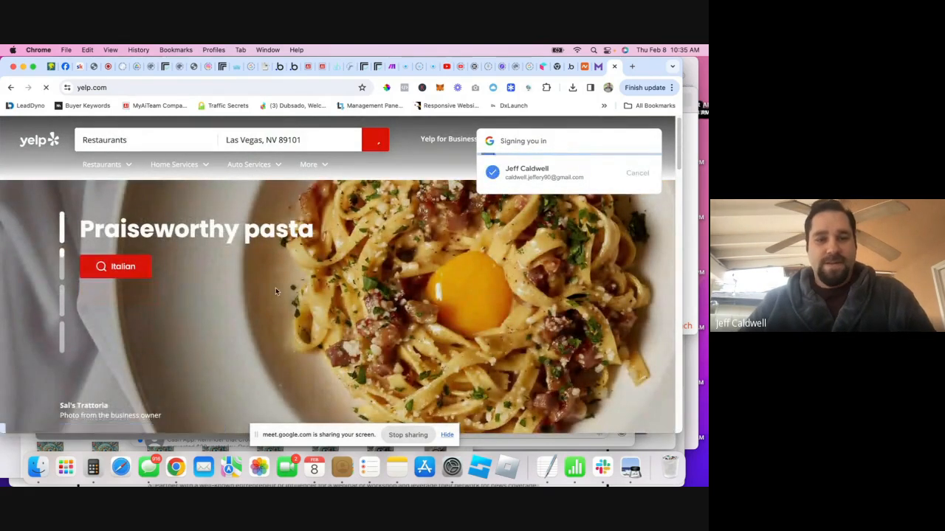
pyautogui.scroll(-3, 276, 290)
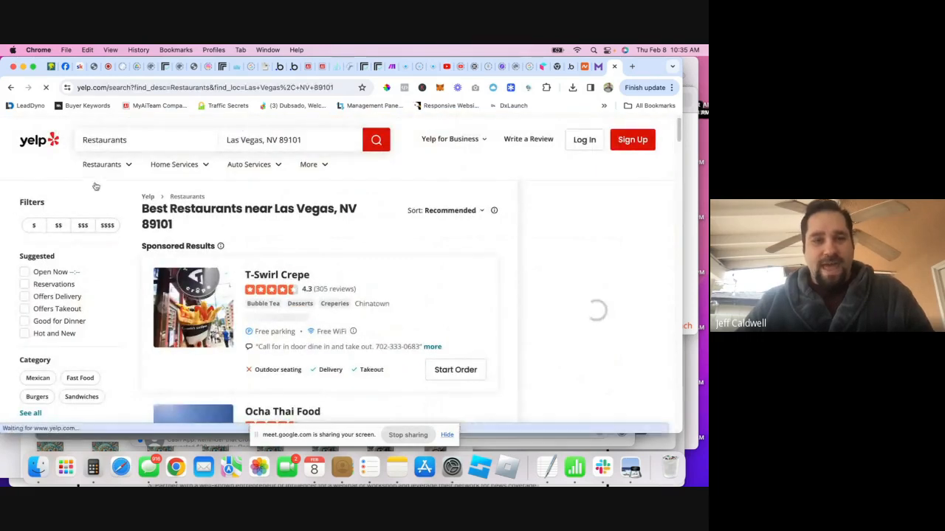
pyautogui.scroll(-1, 406, 244)
pyautogui.press('super+Left')
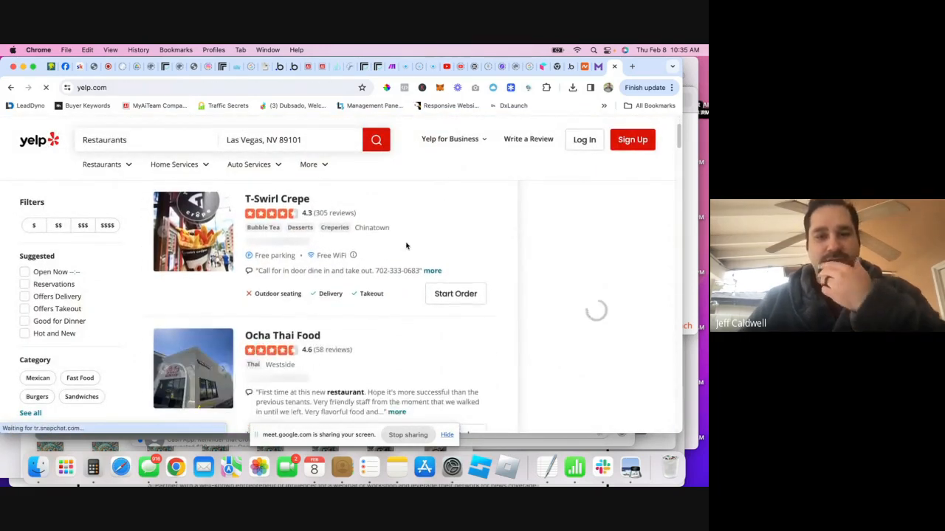
# - Browse the Recent Activity feed, switching between Friends, Following and Nearby
pyautogui.scroll(-5, 386, 285)
pyautogui.scroll(3, 254, 255)
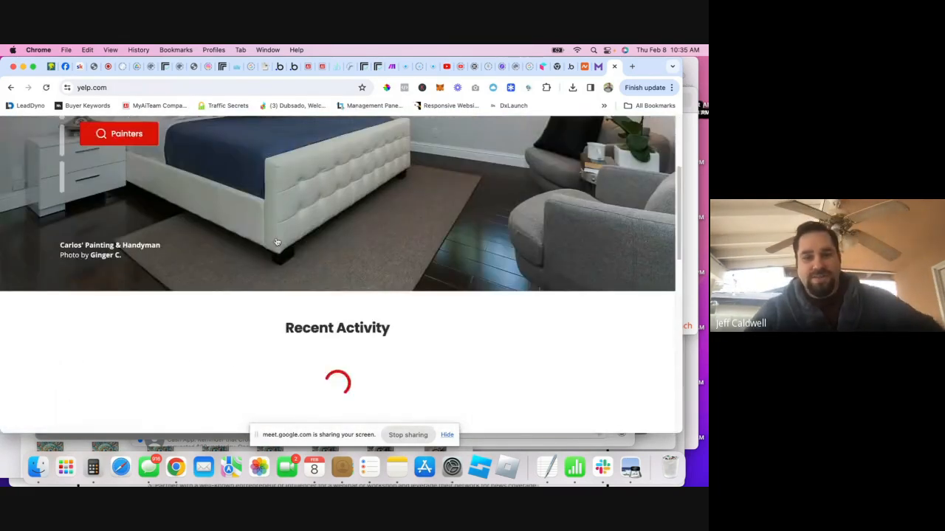
pyautogui.scroll(-4, 310, 262)
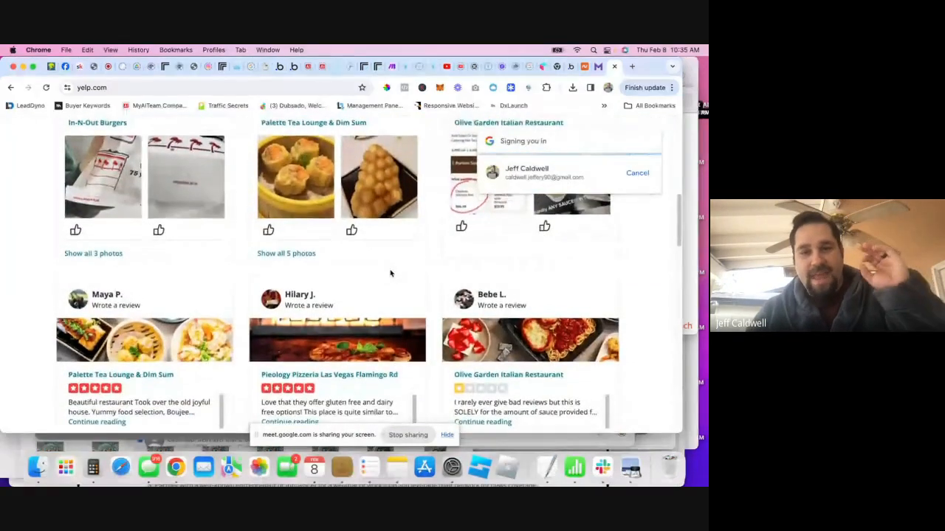
pyautogui.scroll(3, 388, 273)
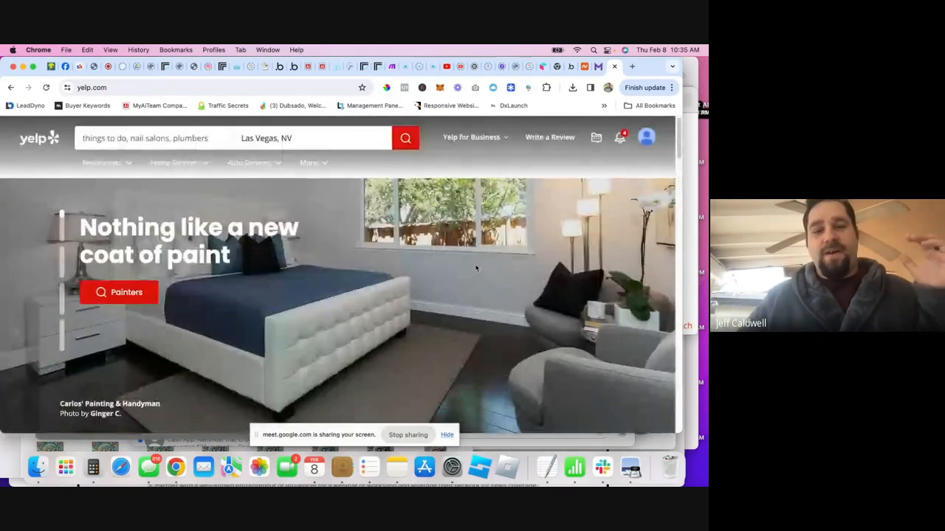
pyautogui.scroll(-10, 476, 268)
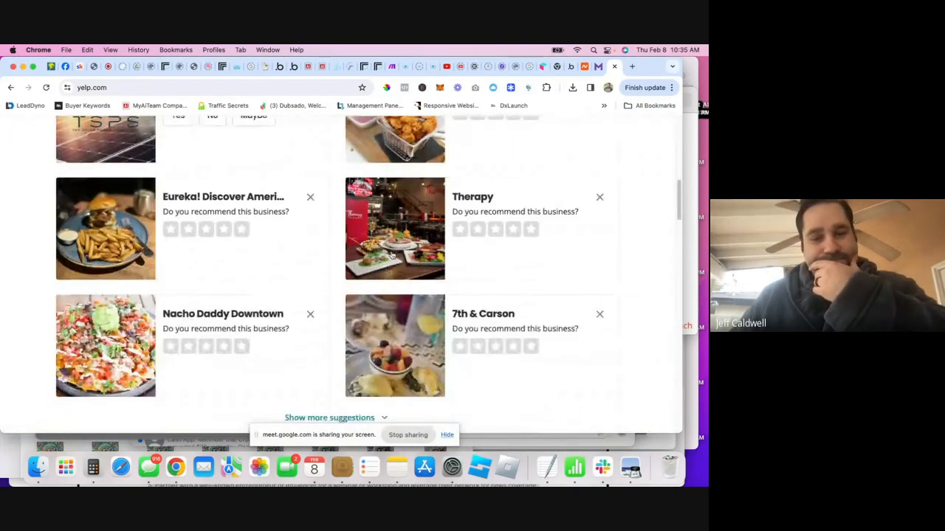
pyautogui.scroll(10, 390, 255)
pyautogui.scroll(-2, 357, 312)
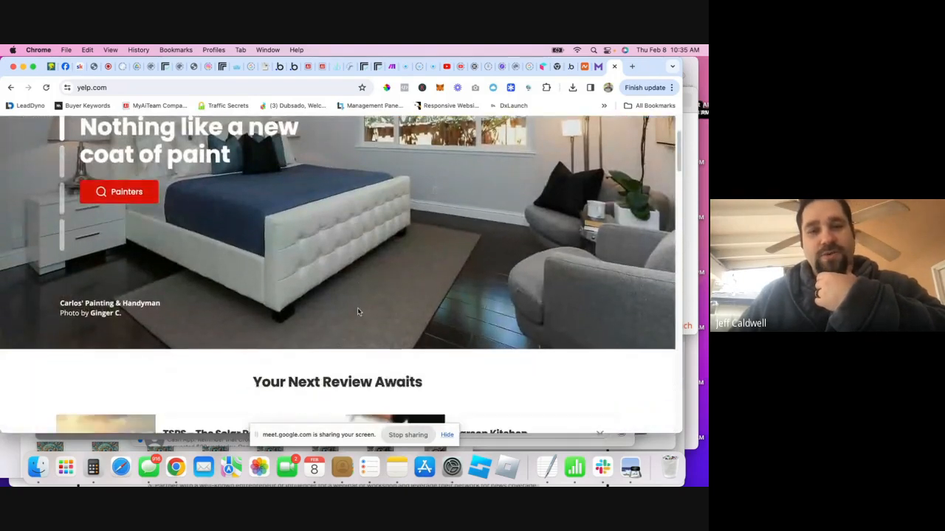
pyautogui.scroll(2, 324, 295)
pyautogui.scroll(-3, 329, 255)
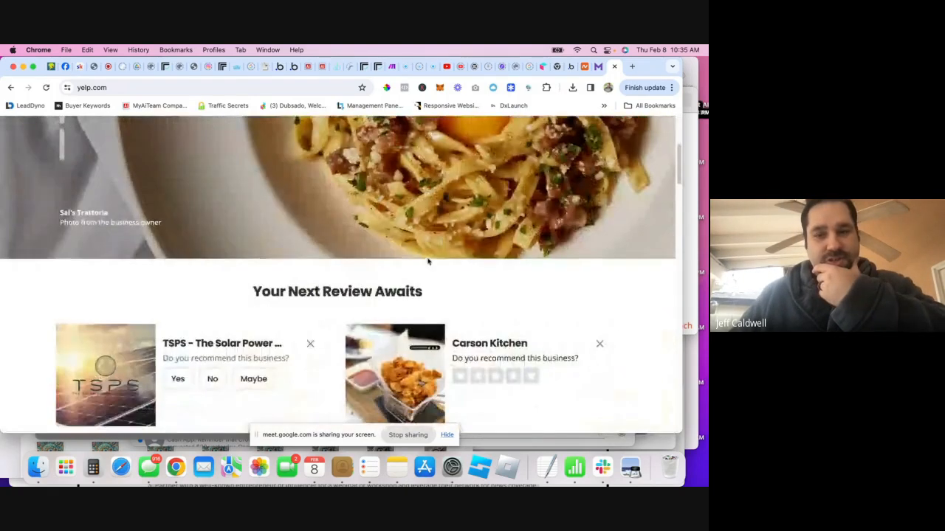
pyautogui.scroll(-10, 521, 207)
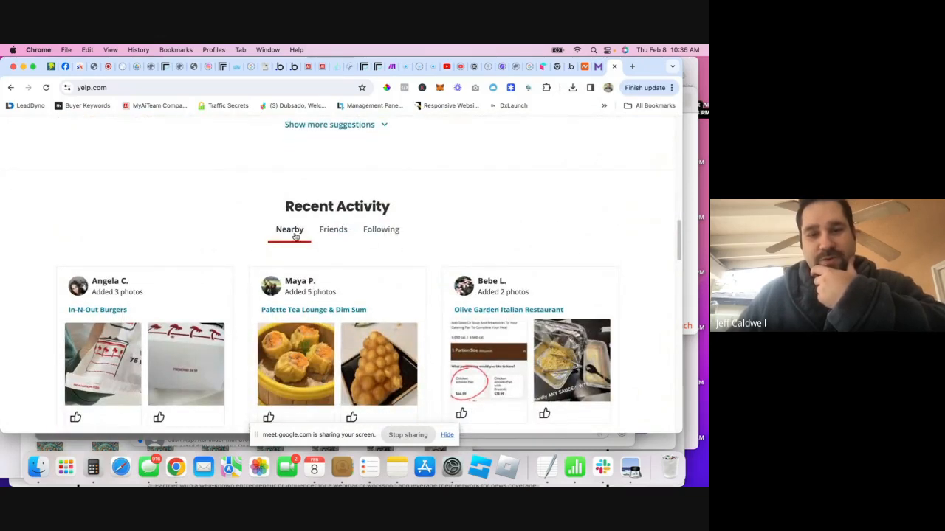
pyautogui.moveTo(287, 210); pyautogui.dragTo(411, 217)
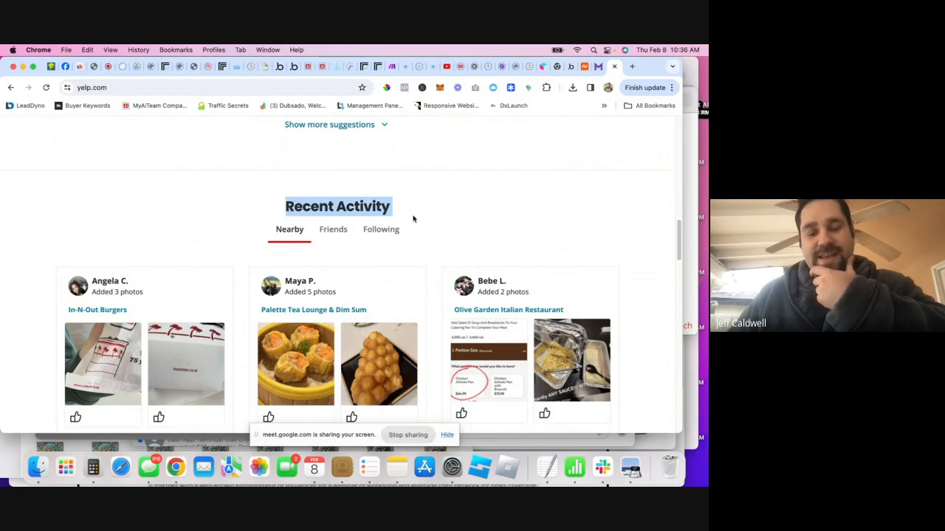
pyautogui.click(411, 217)
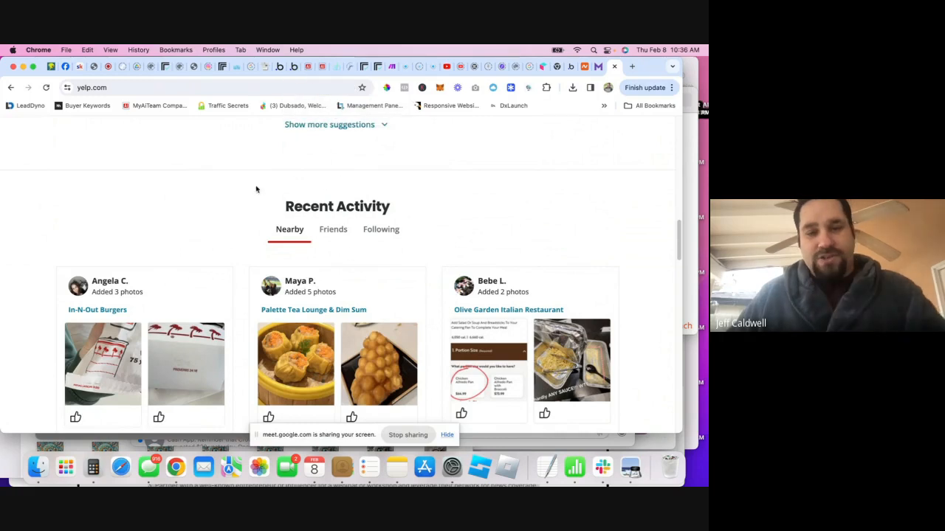
pyautogui.moveTo(273, 208); pyautogui.dragTo(391, 208)
pyautogui.click(391, 208)
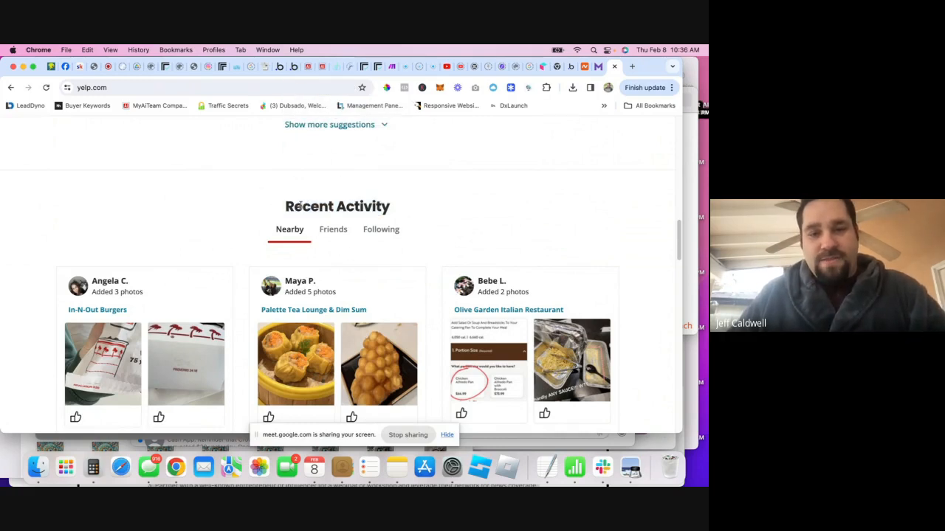
pyautogui.moveTo(256, 207); pyautogui.dragTo(433, 208)
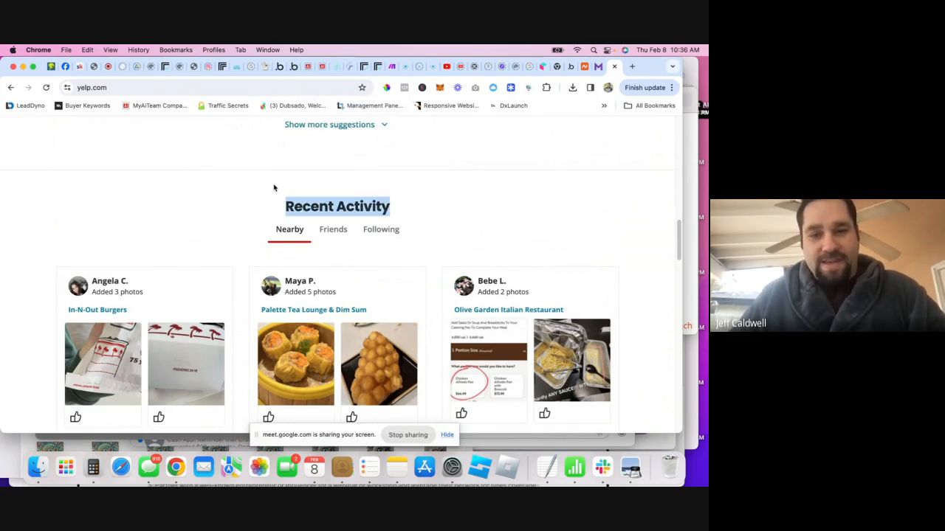
pyautogui.click(336, 230)
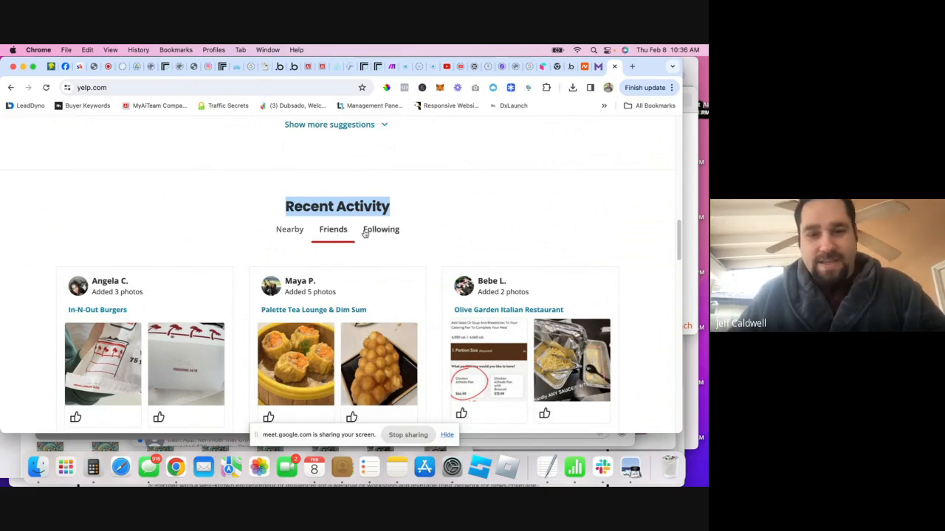
pyautogui.click(381, 229)
pyautogui.click(290, 230)
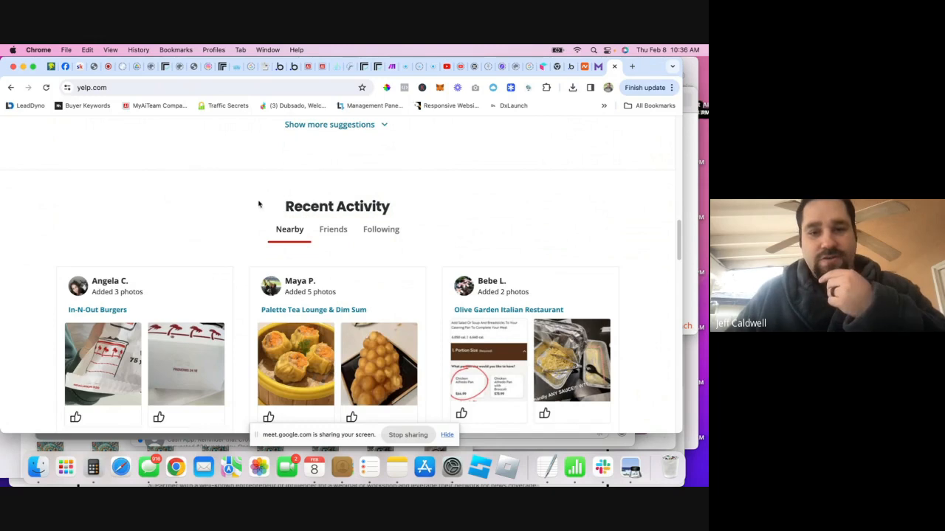
pyautogui.moveTo(258, 205); pyautogui.dragTo(438, 205)
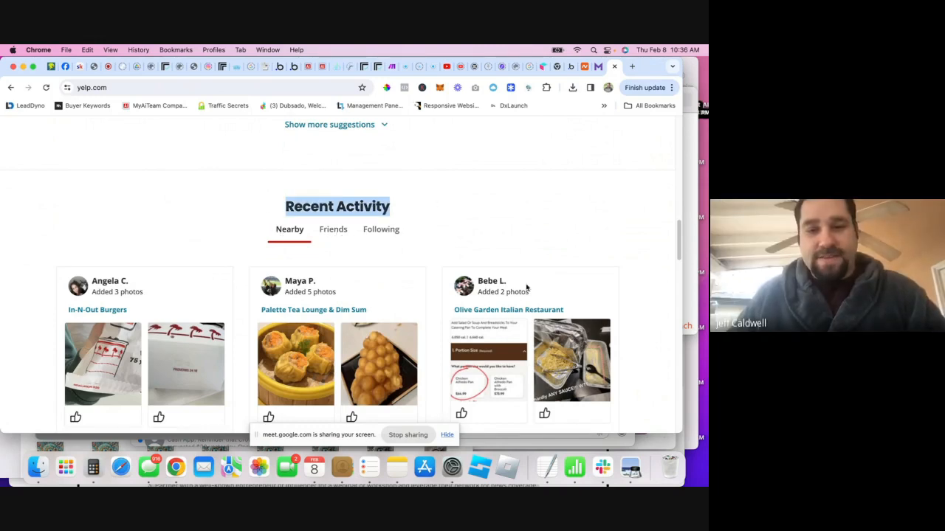
# - Go back to the Bubble editor's Design view and open the template library's Profile info template
pyautogui.click(293, 68)
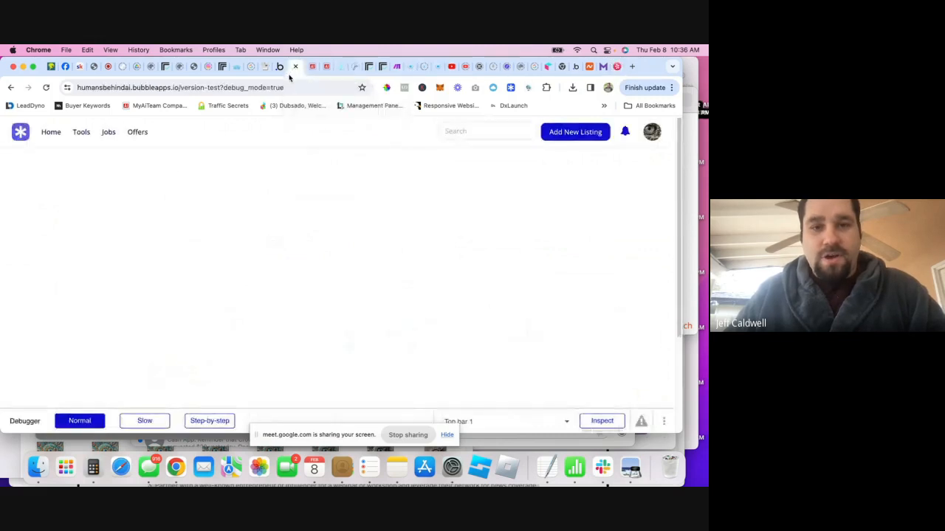
pyautogui.click(280, 67)
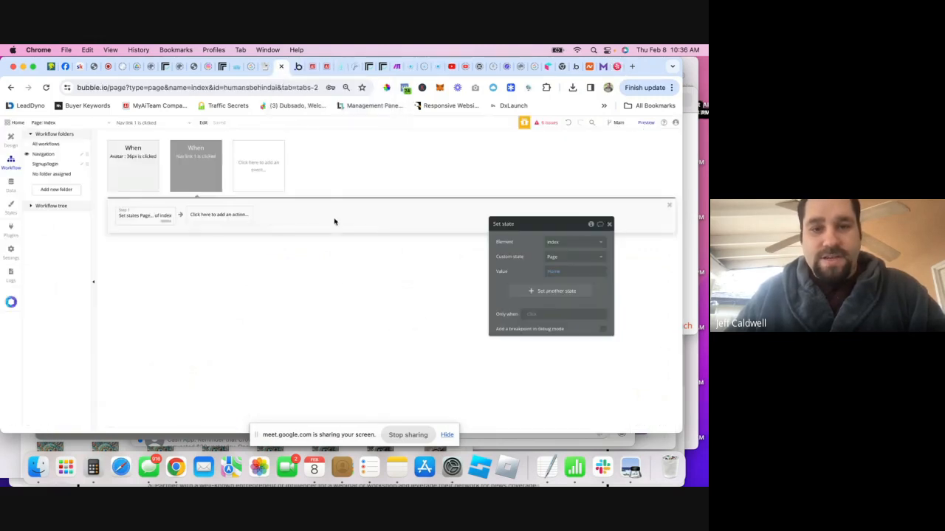
pyautogui.click(10, 139)
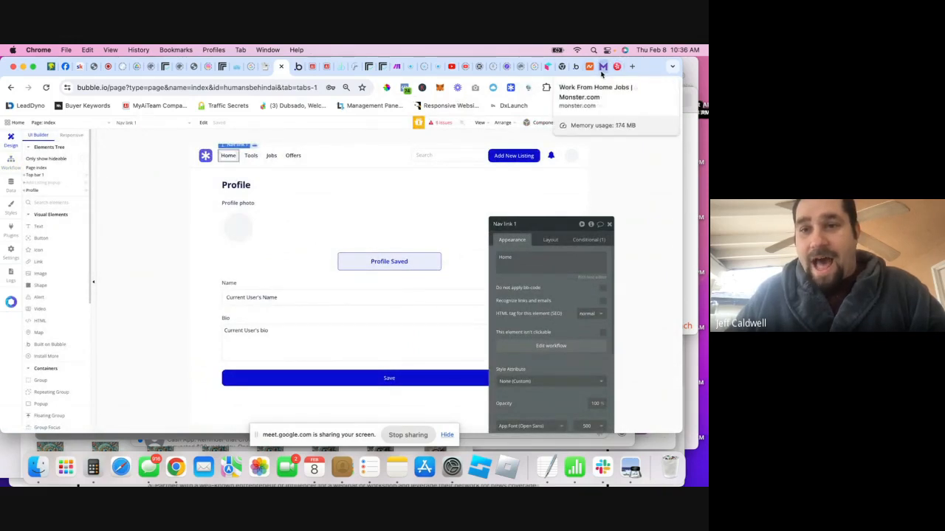
pyautogui.click(631, 66)
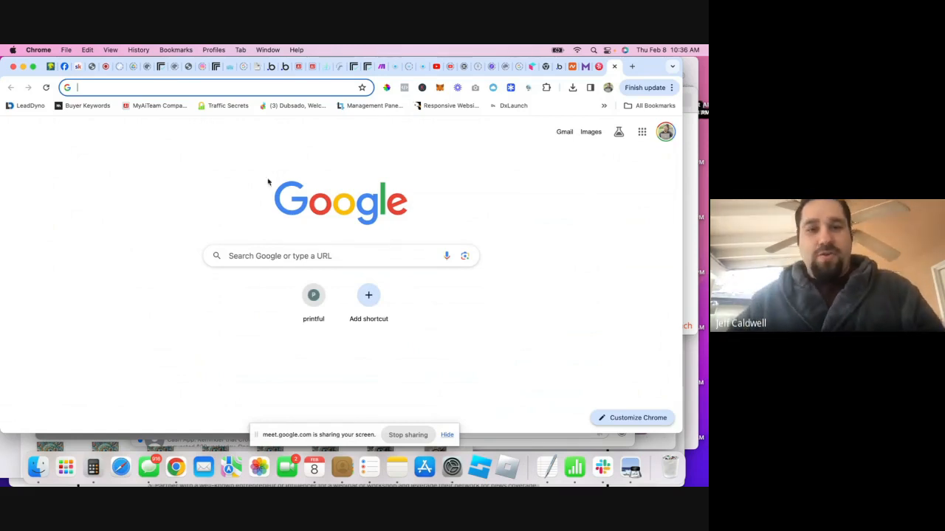
pyautogui.click(313, 68)
pyautogui.click(284, 67)
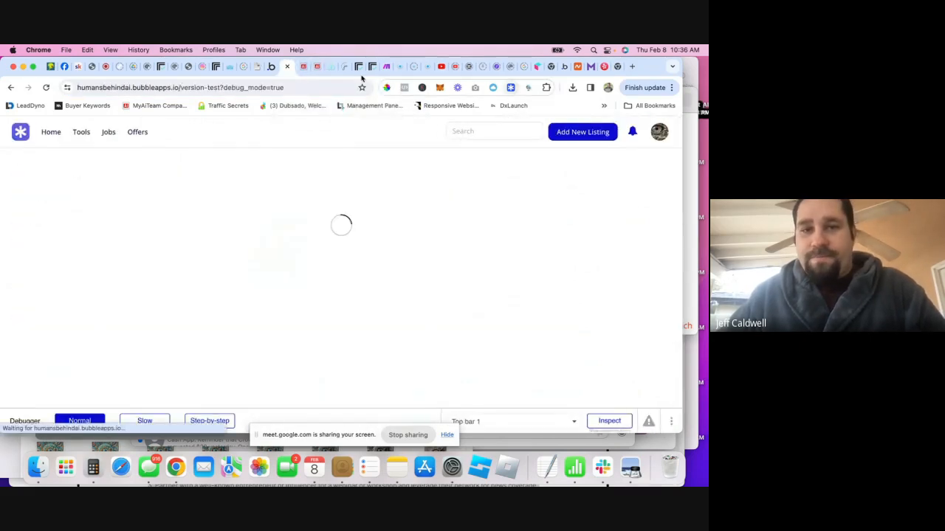
pyautogui.click(270, 68)
pyautogui.click(510, 88)
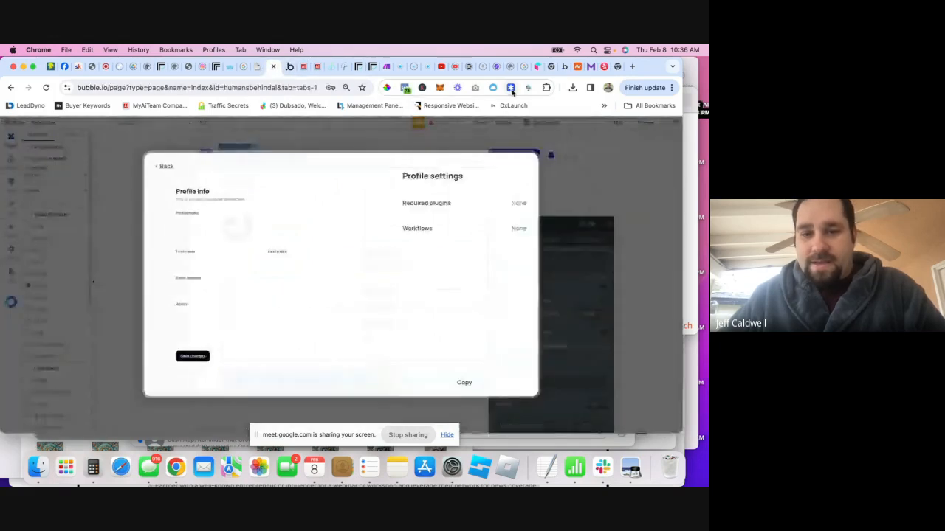
# - Scroll through the Marketing templates, view the Blocks category, then close the template library
pyautogui.click(163, 166)
pyautogui.click(181, 238)
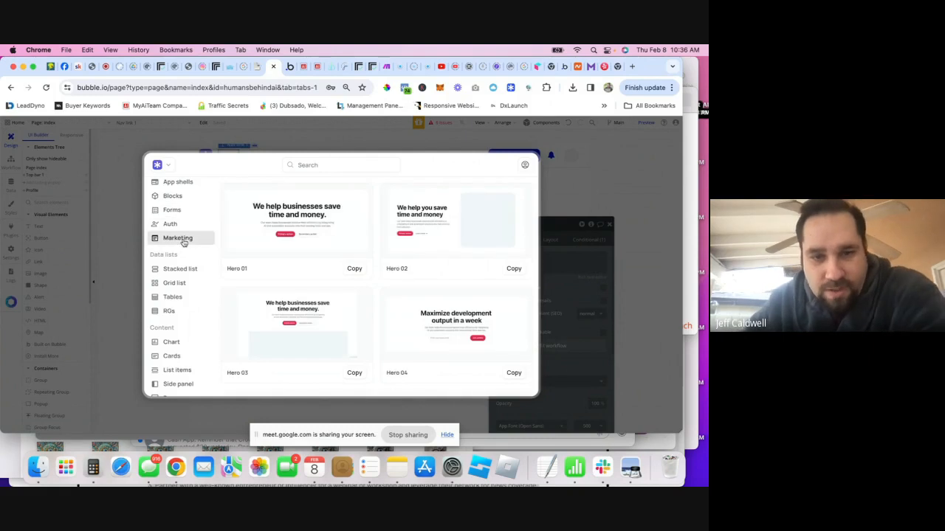
pyautogui.scroll(-3, 355, 273)
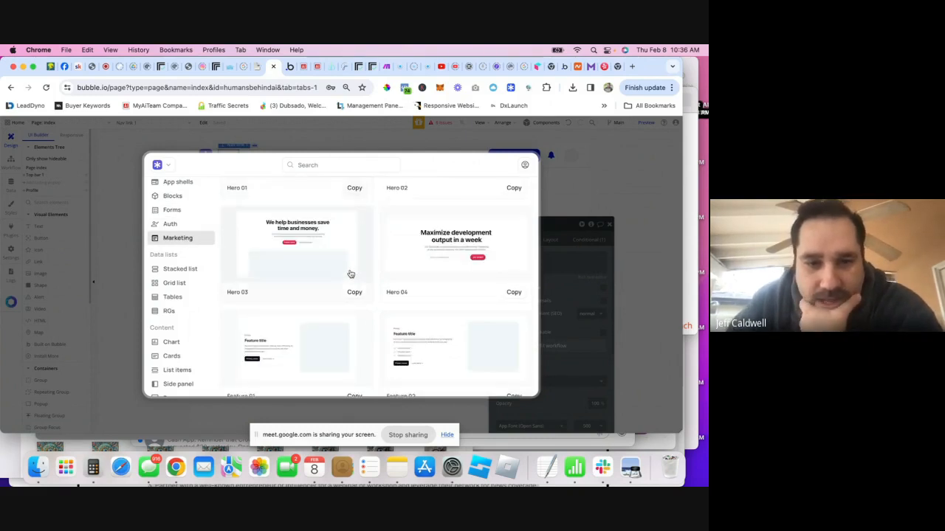
pyautogui.scroll(3, 353, 288)
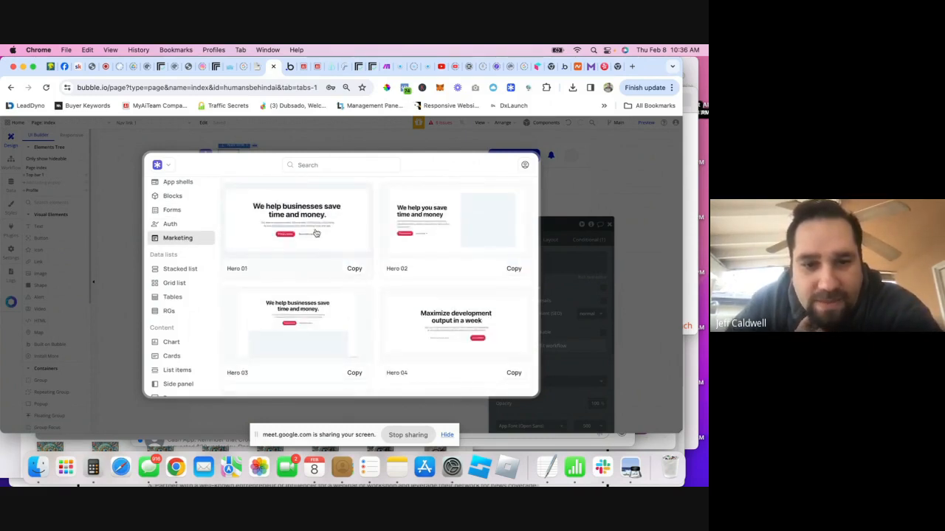
pyautogui.scroll(-3, 359, 253)
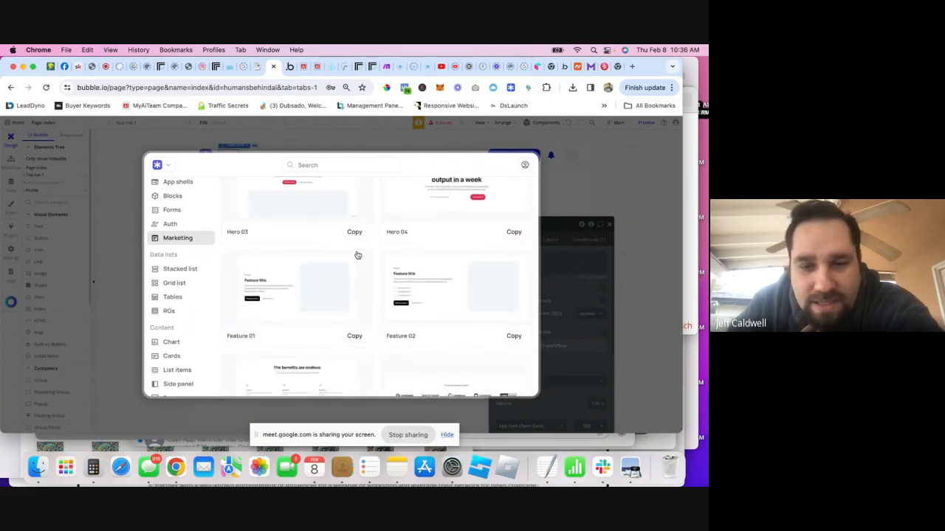
pyautogui.scroll(3, 359, 255)
pyautogui.scroll(-1, 460, 334)
pyautogui.scroll(-10, 367, 237)
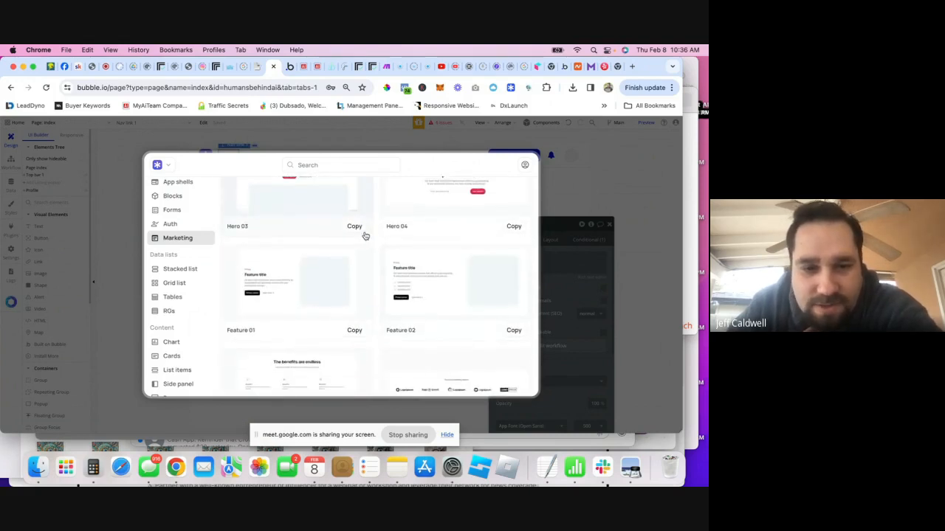
pyautogui.scroll(-6, 367, 236)
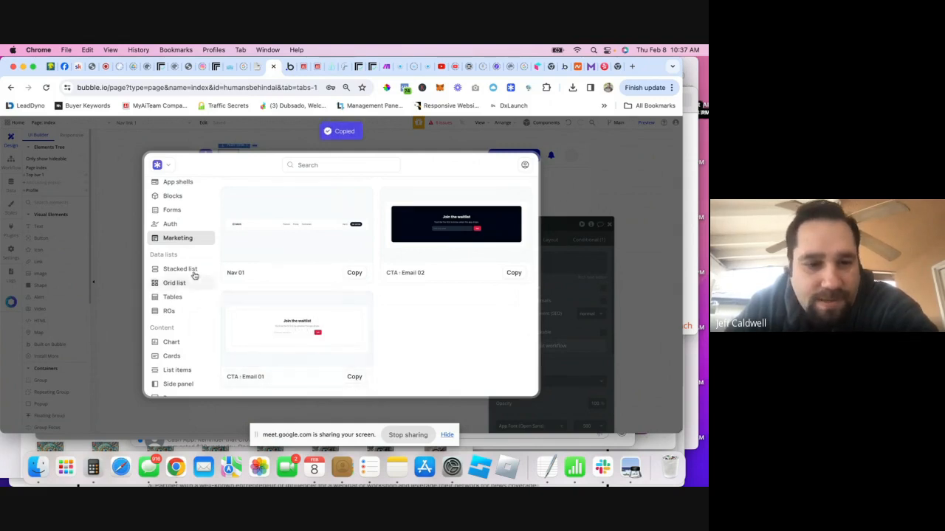
pyautogui.scroll(-1, 182, 321)
pyautogui.scroll(-8, 182, 321)
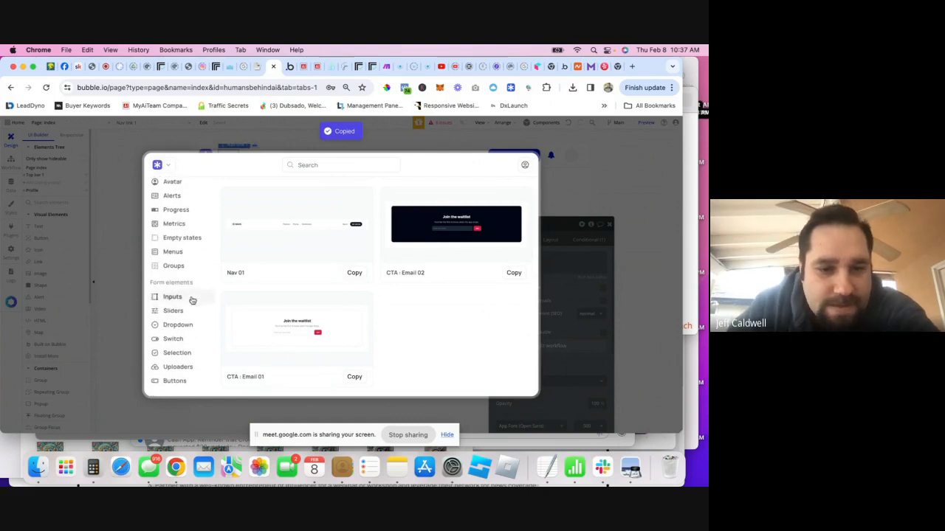
pyautogui.scroll(-4, 188, 317)
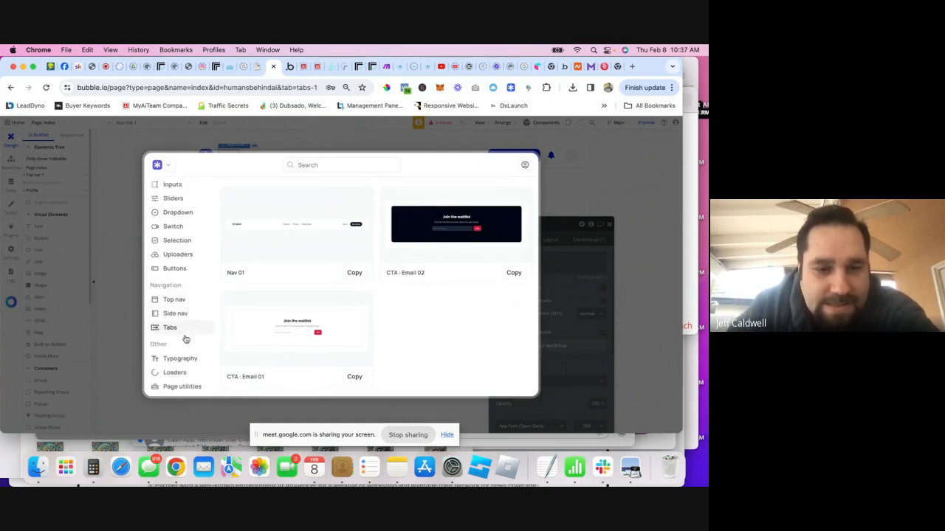
pyautogui.scroll(10, 185, 327)
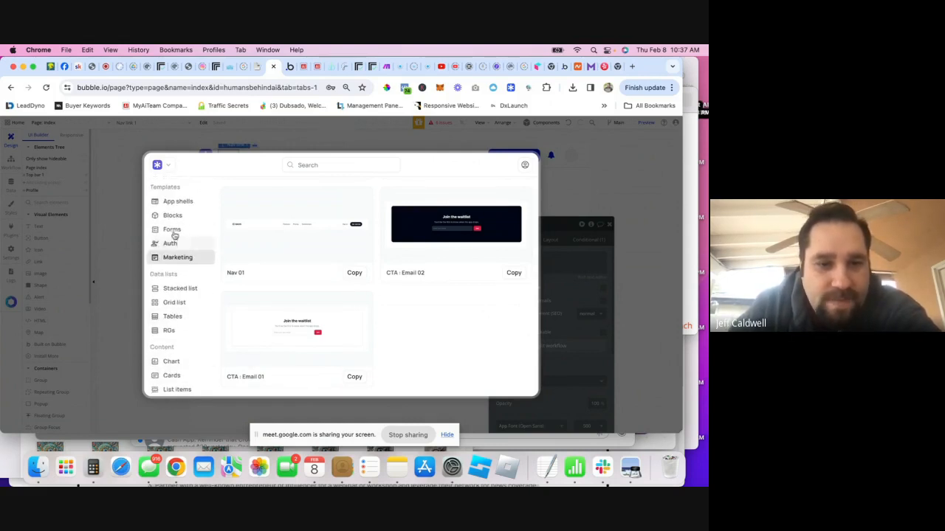
pyautogui.click(171, 215)
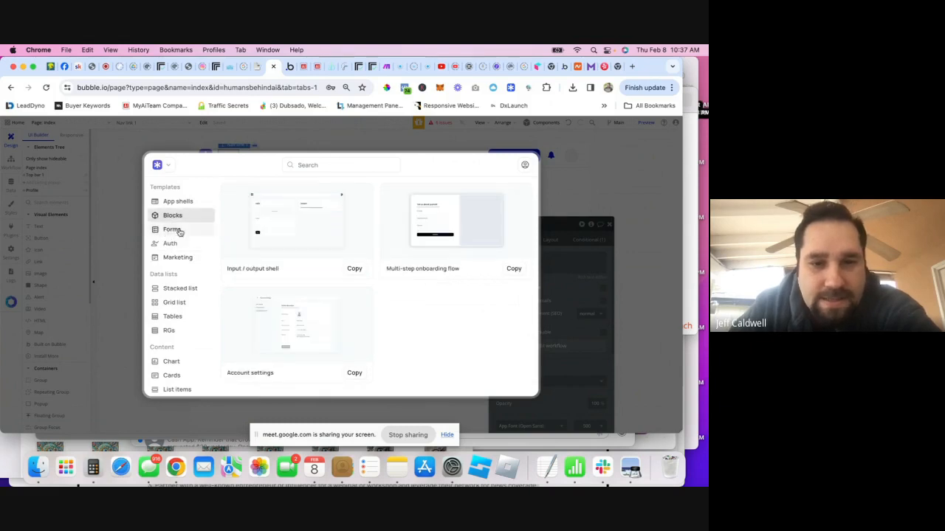
pyautogui.click(563, 231)
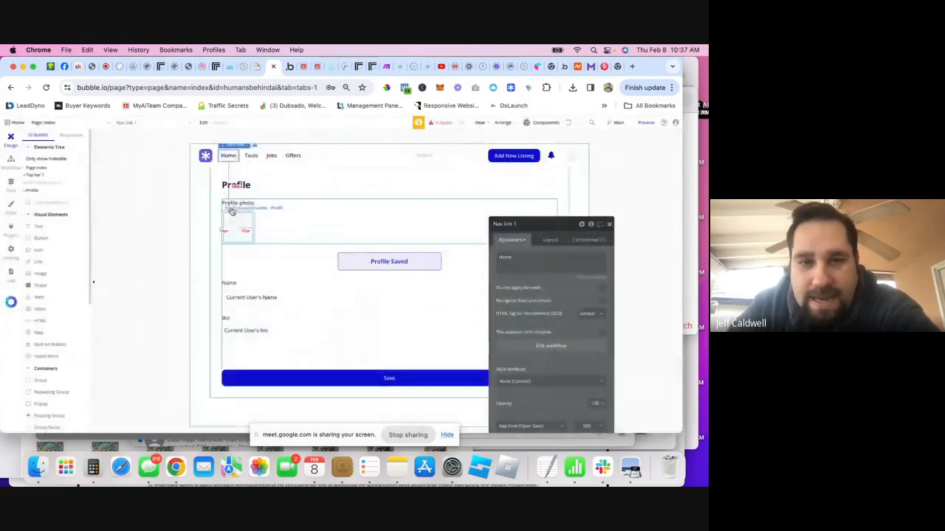
# - Paste a copy of the Profile group onto the page, delete all its children, and rename it Home
pyautogui.rightClick(34, 192)
pyautogui.click(68, 262)
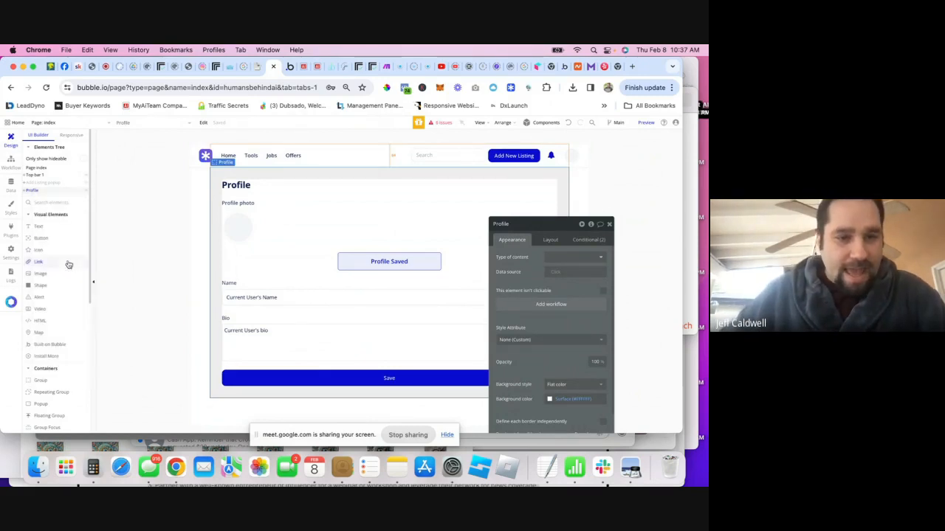
pyautogui.rightClick(37, 168)
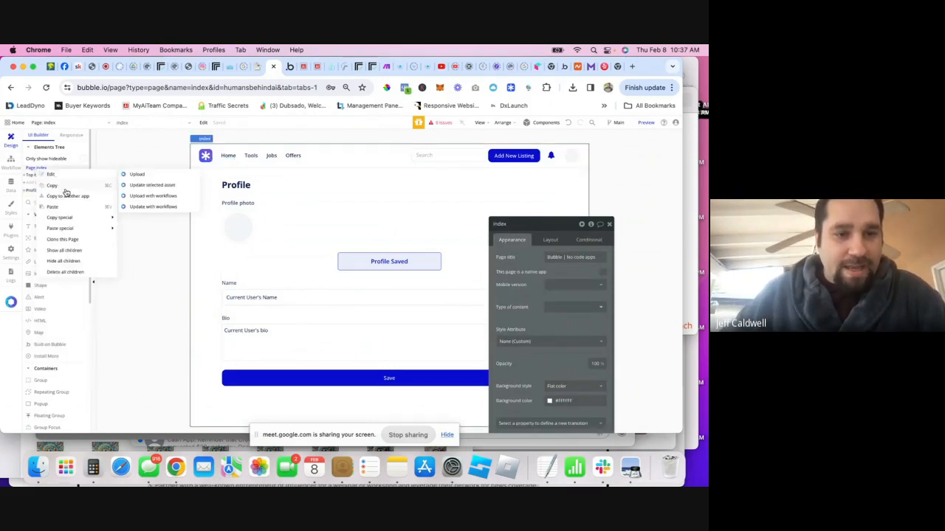
pyautogui.click(54, 208)
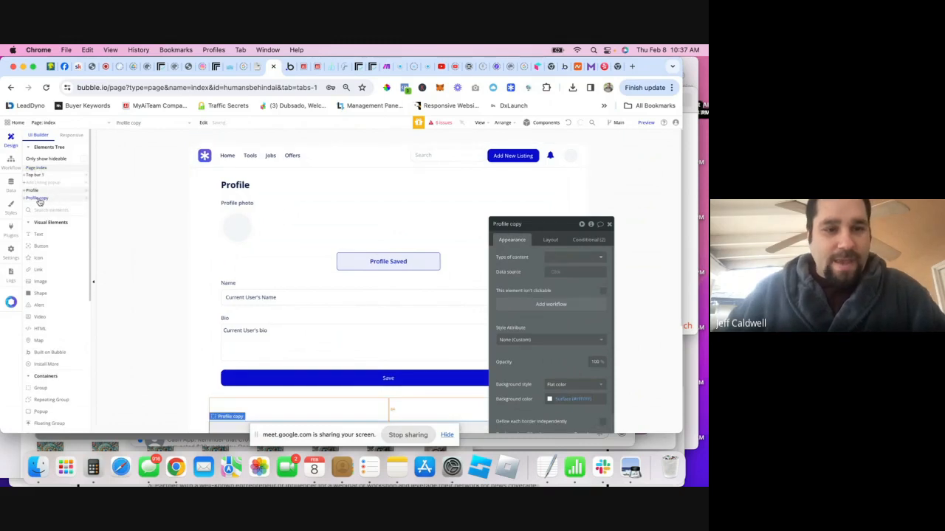
pyautogui.click(41, 198)
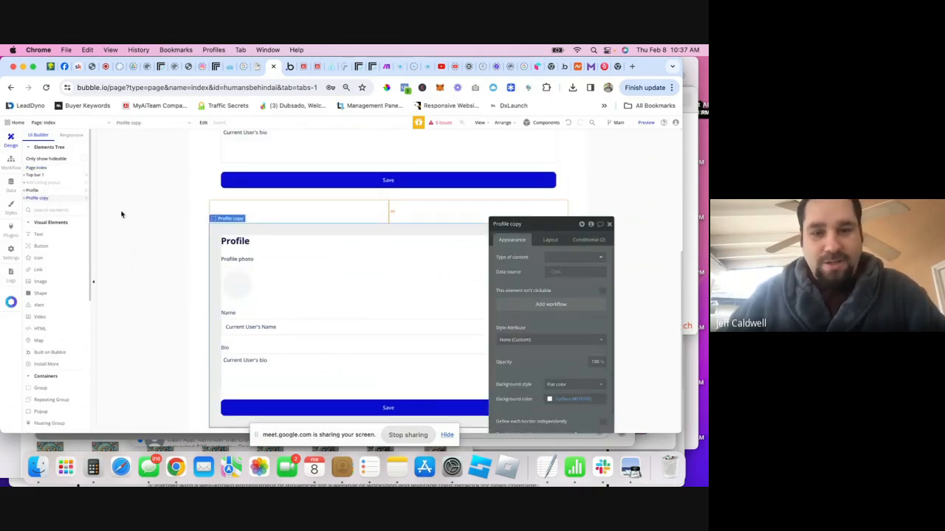
pyautogui.rightClick(35, 202)
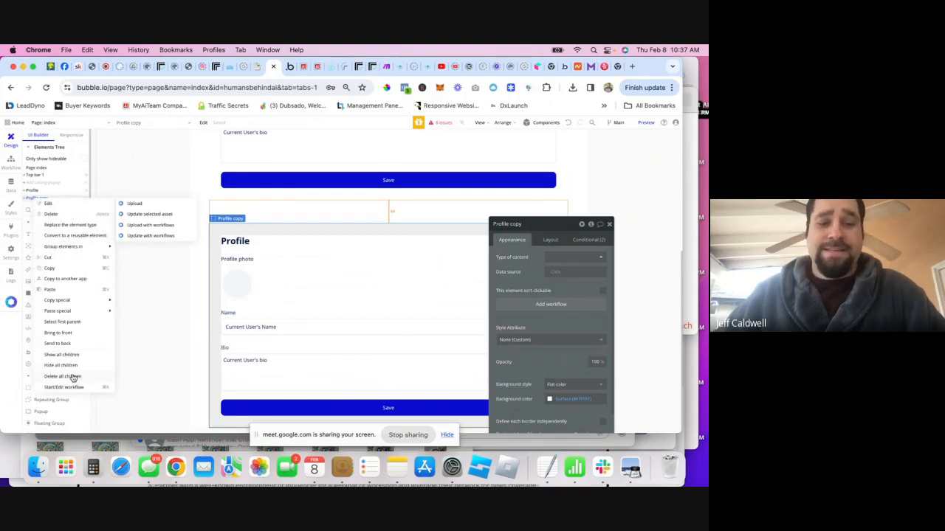
pyautogui.click(73, 378)
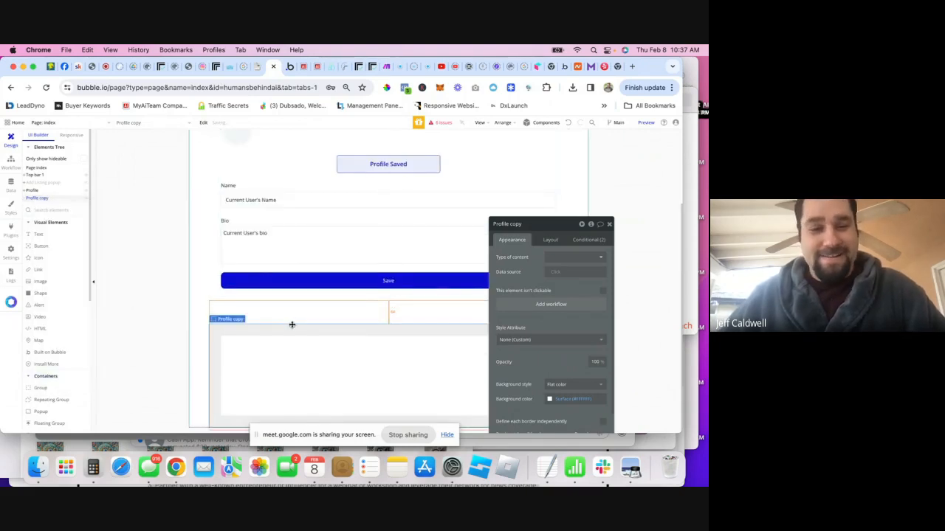
pyautogui.click(516, 224)
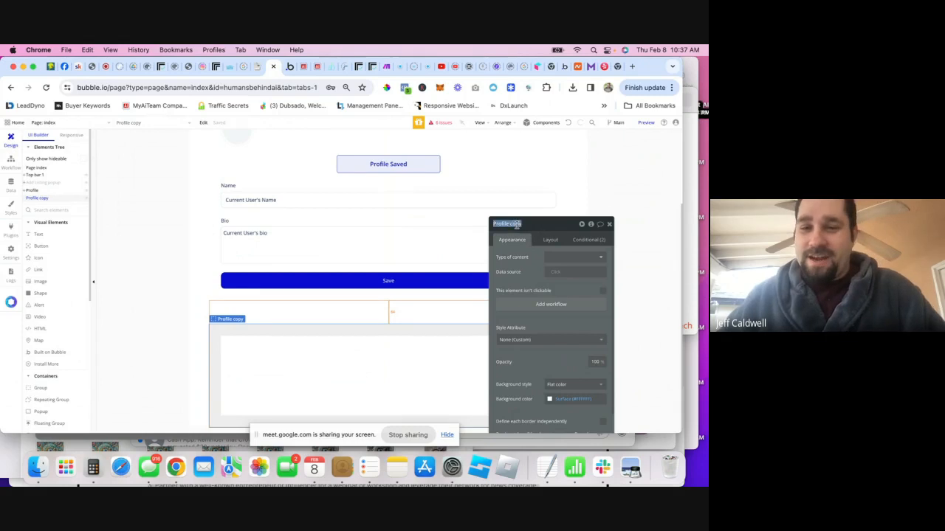
pyautogui.write('Home')
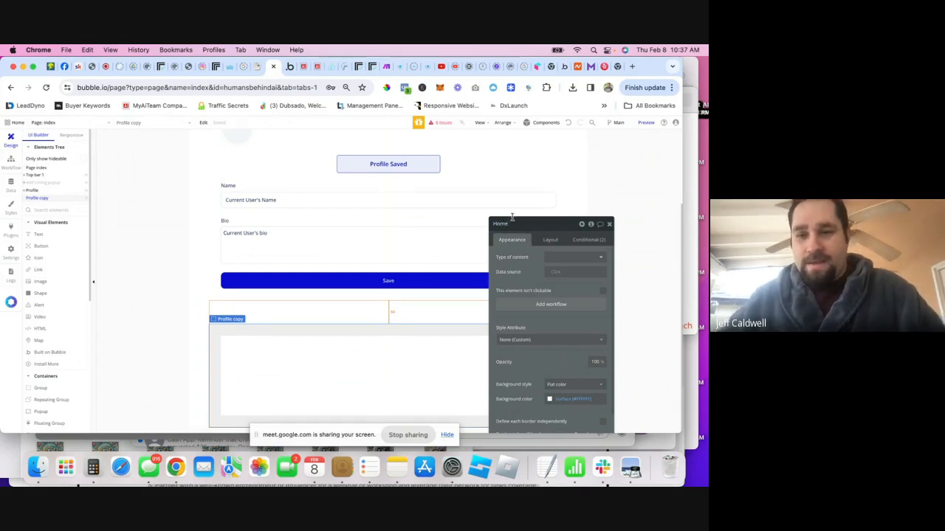
# - Set Home's conditions to show when index's Page is Home and hide when it is not Home
pyautogui.click(588, 240)
pyautogui.click(538, 261)
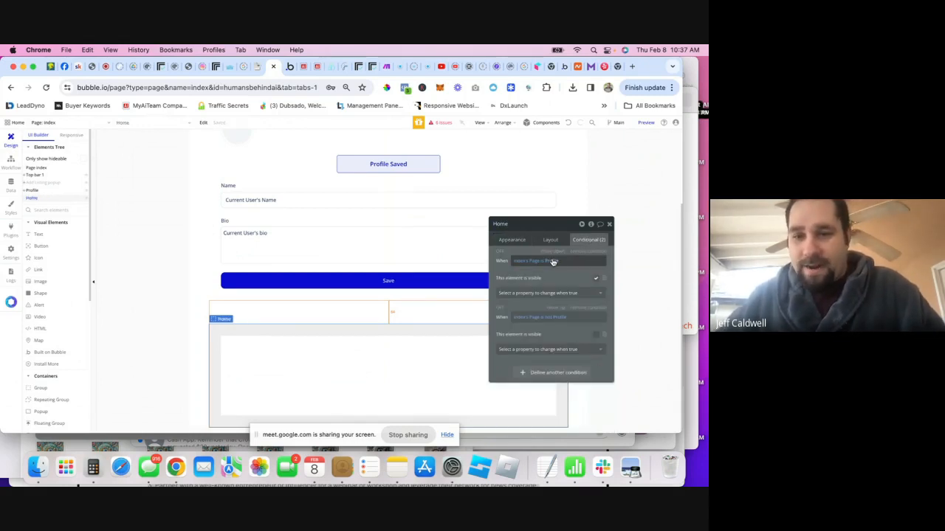
pyautogui.click(555, 261)
pyautogui.click(563, 298)
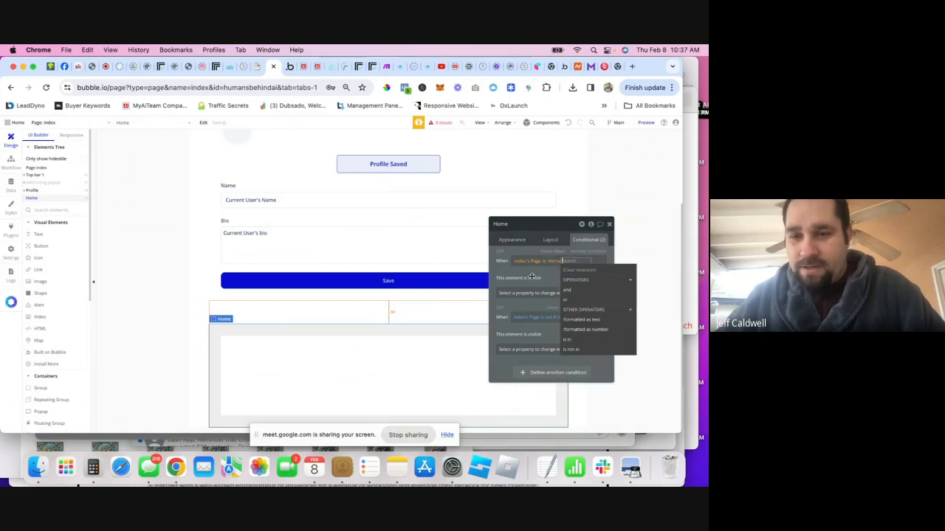
pyautogui.click(539, 317)
pyautogui.click(564, 317)
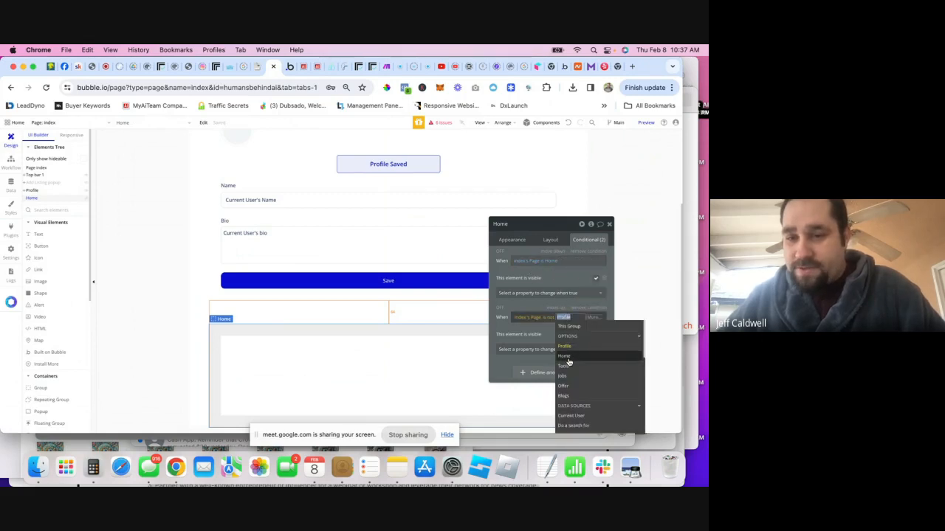
pyautogui.click(564, 356)
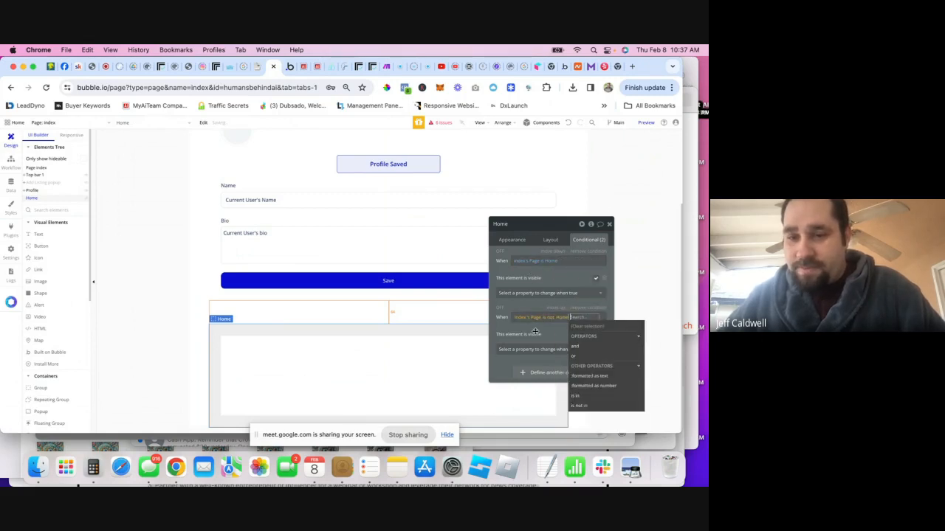
pyautogui.rightClick(322, 362)
pyautogui.click(336, 341)
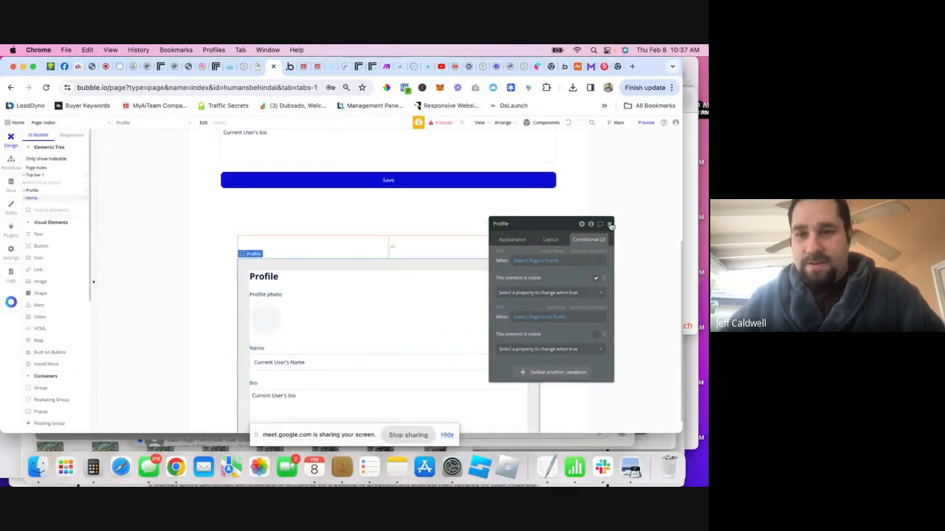
pyautogui.click(568, 123)
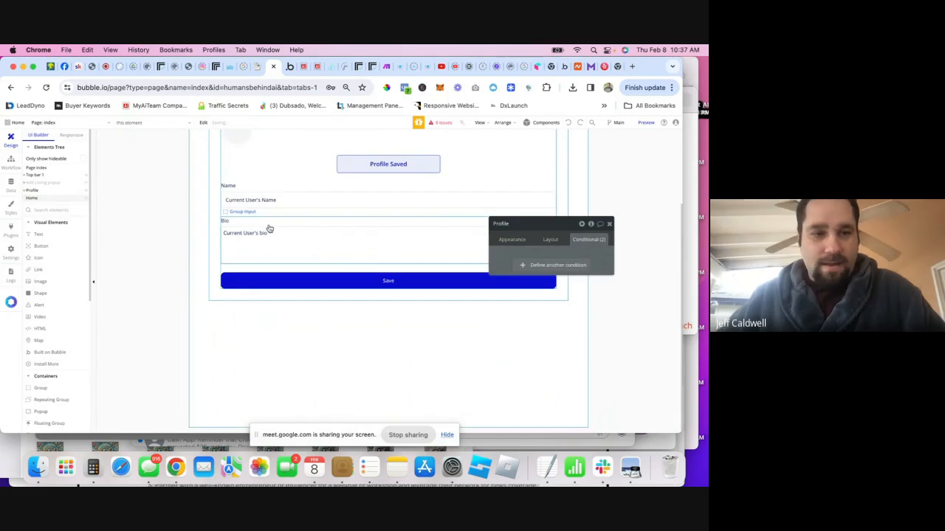
pyautogui.click(511, 88)
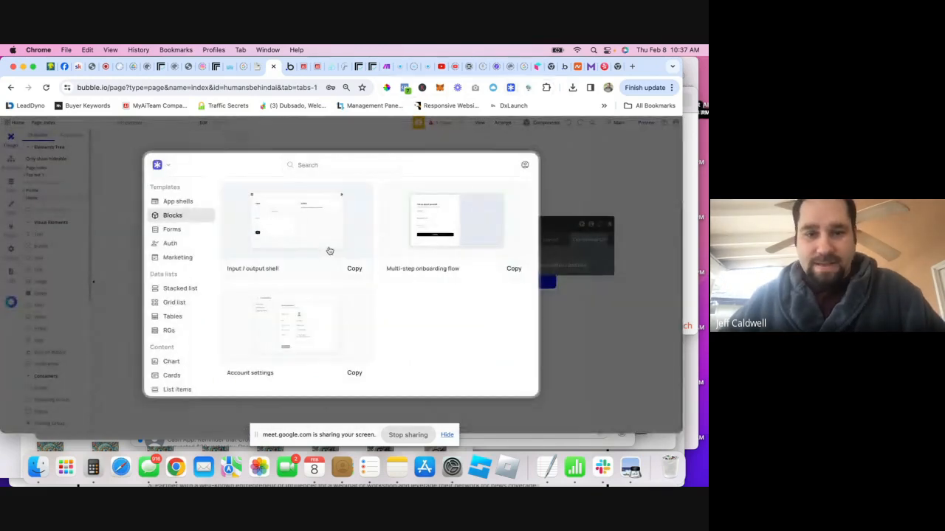
pyautogui.click(171, 229)
pyautogui.click(176, 257)
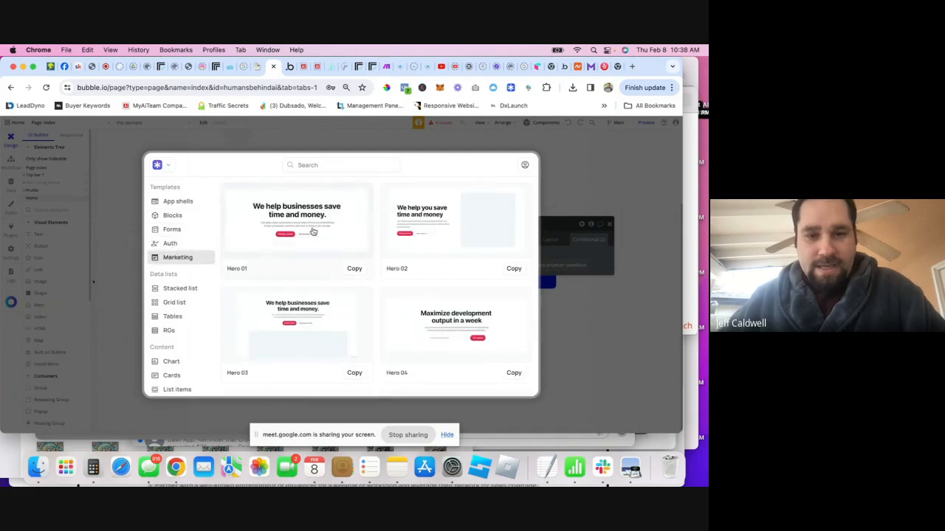
pyautogui.scroll(-1, 316, 293)
pyautogui.scroll(-10, 316, 292)
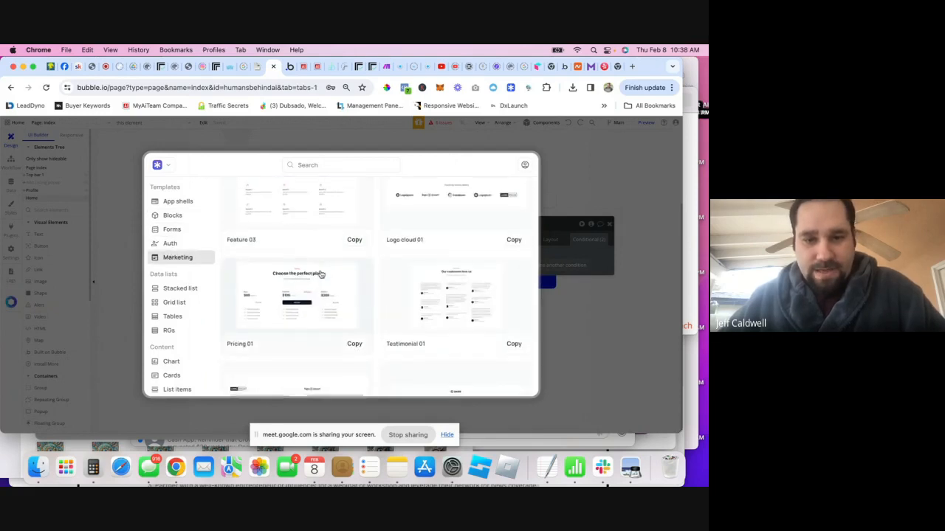
pyautogui.scroll(-5, 322, 275)
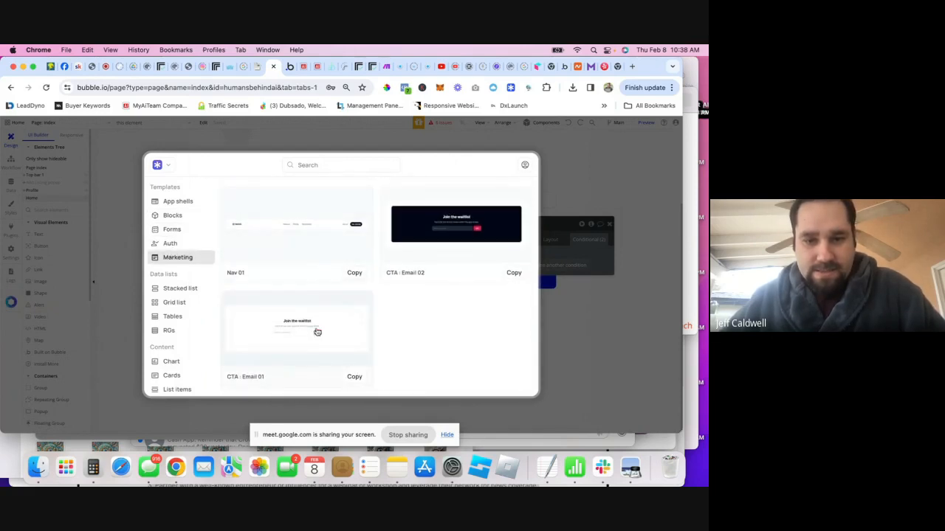
pyautogui.click(353, 377)
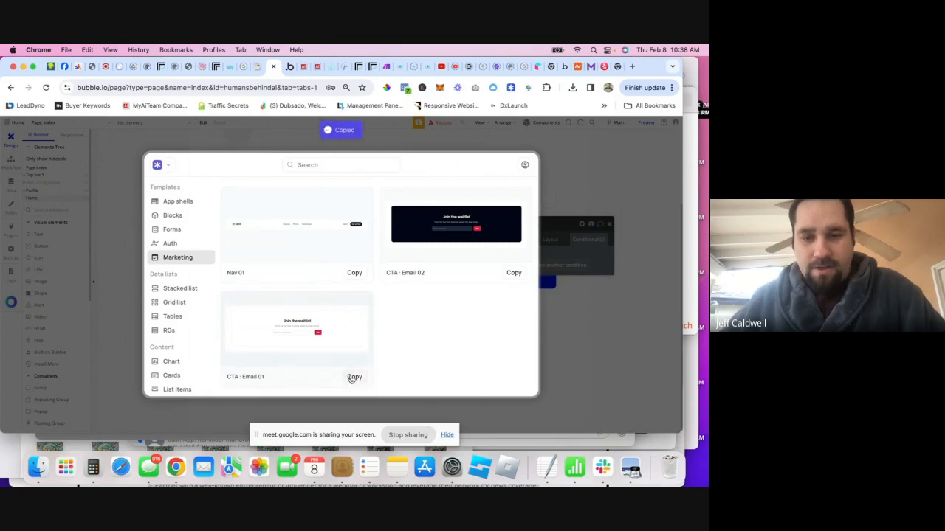
pyautogui.click(603, 327)
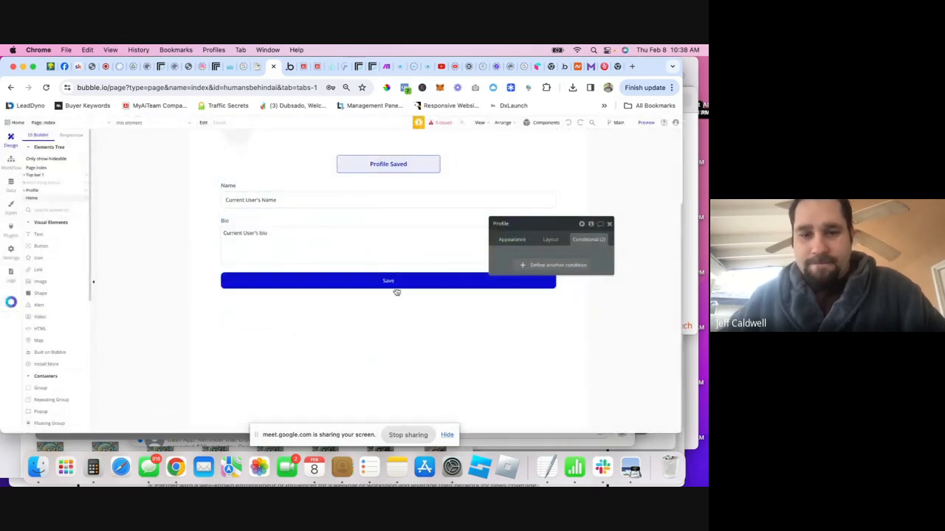
pyautogui.rightClick(293, 371)
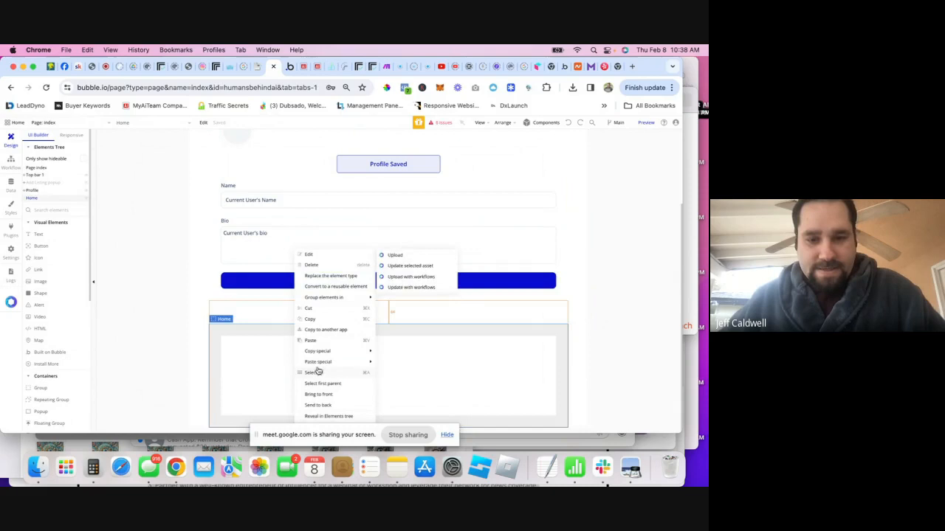
pyautogui.click(313, 343)
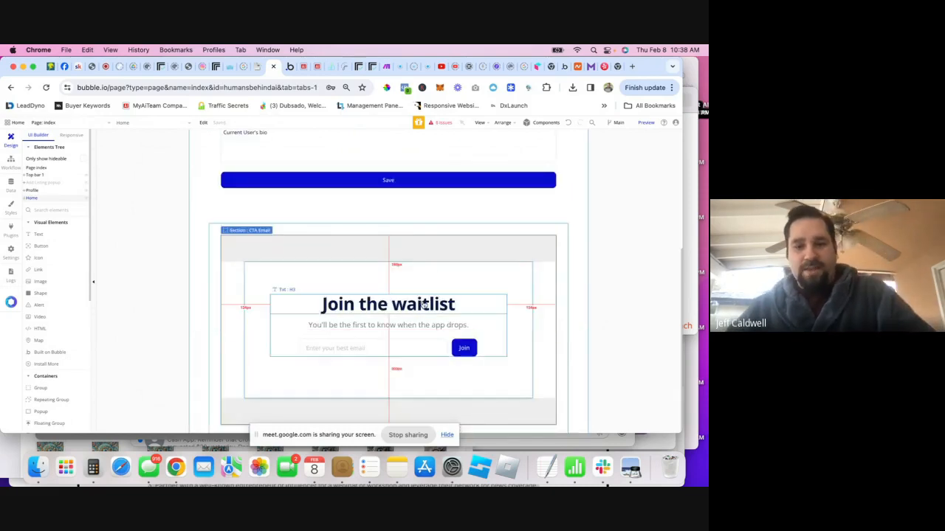
pyautogui.click(569, 124)
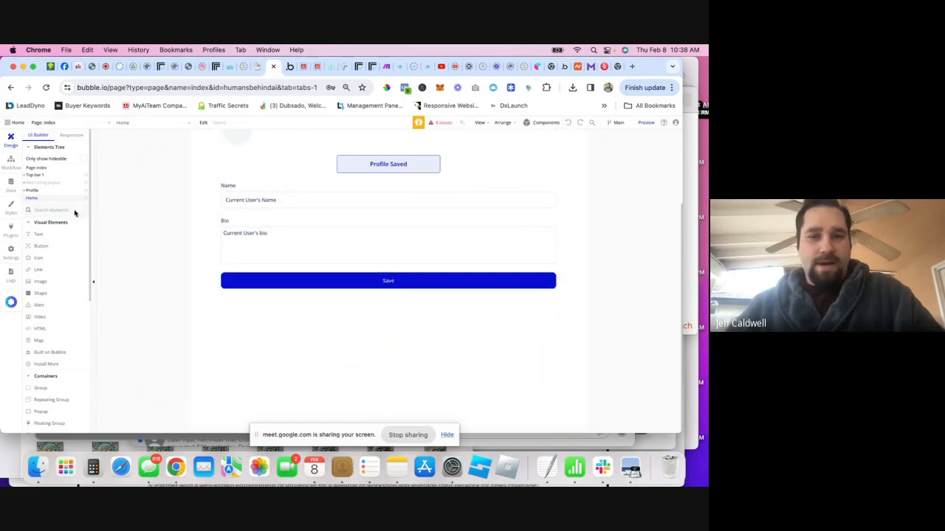
# - Paste the Inputs library's 'Text input with leading icon' into the Home group
pyautogui.click(509, 88)
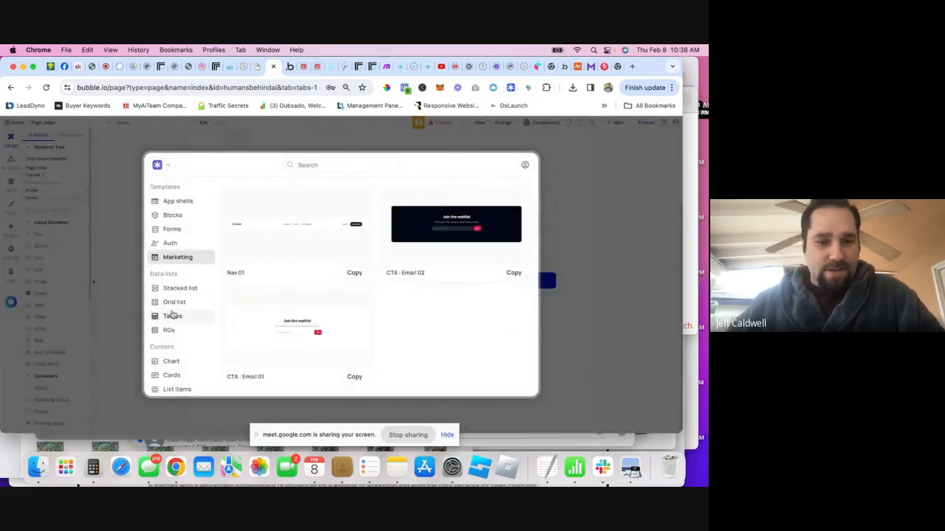
pyautogui.scroll(-5, 173, 310)
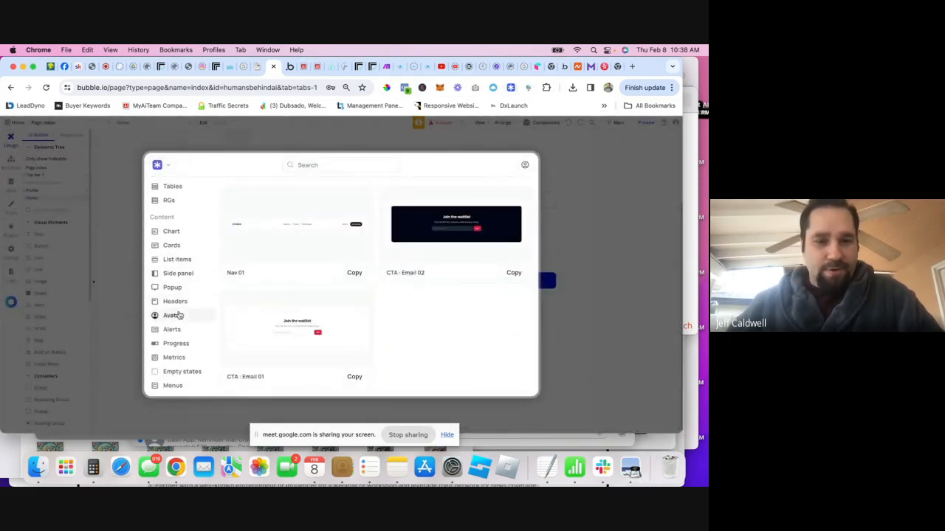
pyautogui.scroll(-3, 178, 317)
pyautogui.scroll(-3, 178, 325)
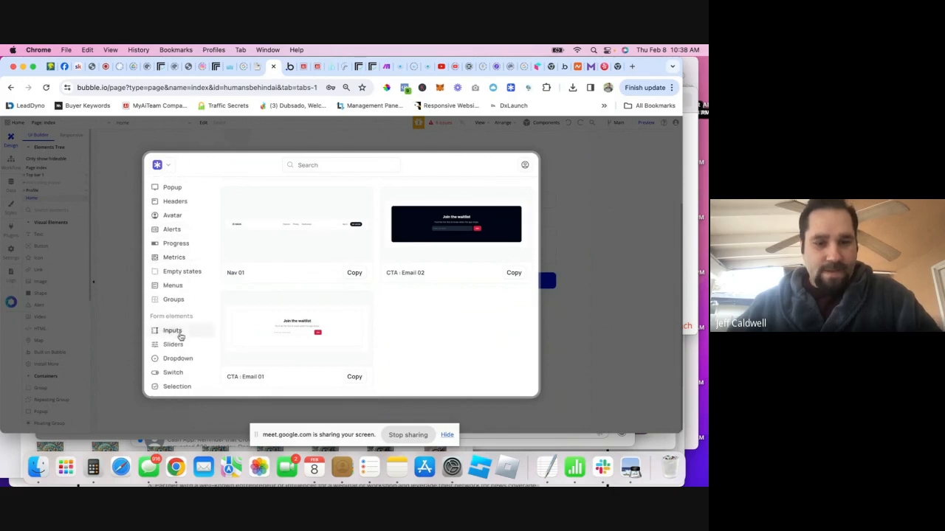
pyautogui.click(177, 331)
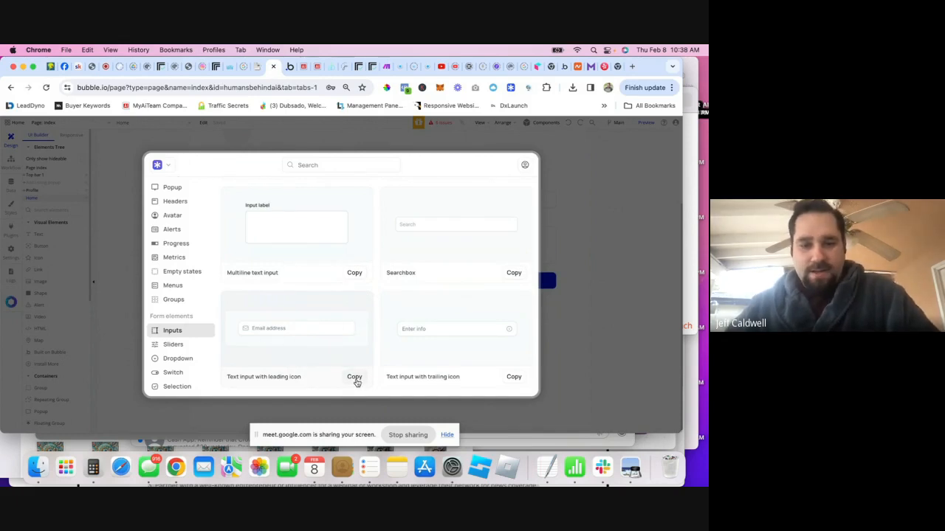
pyautogui.click(588, 264)
pyautogui.rightClick(317, 344)
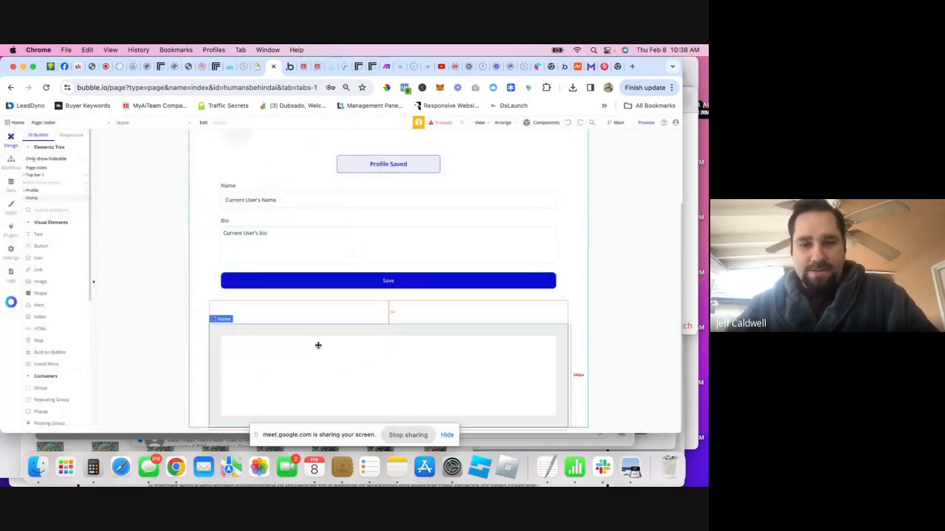
pyautogui.click(344, 340)
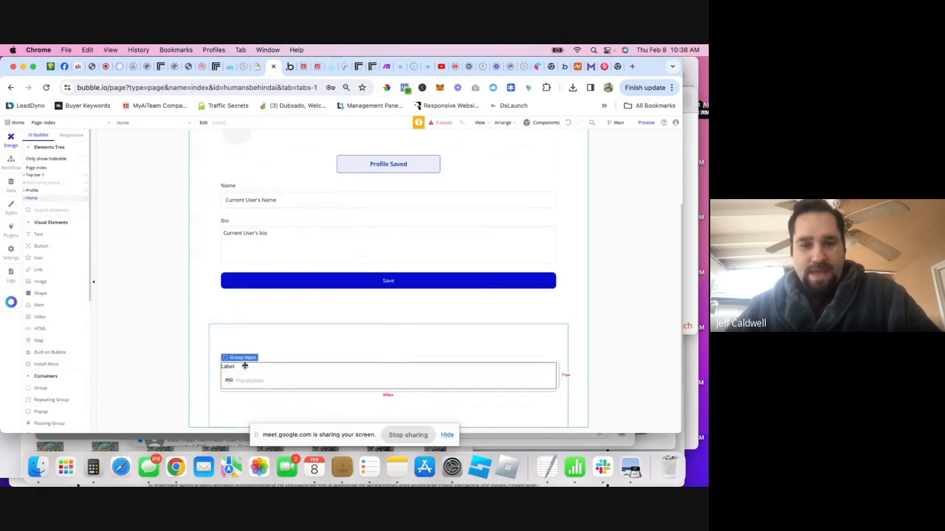
# - Delete the pasted input's Text Label
pyautogui.click(233, 369)
pyautogui.press('BackSpace')
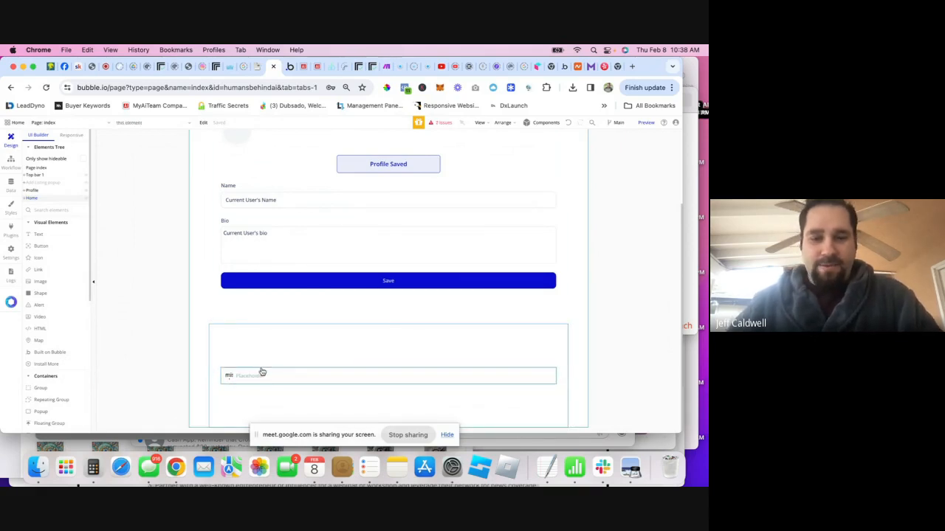
pyautogui.click(175, 326)
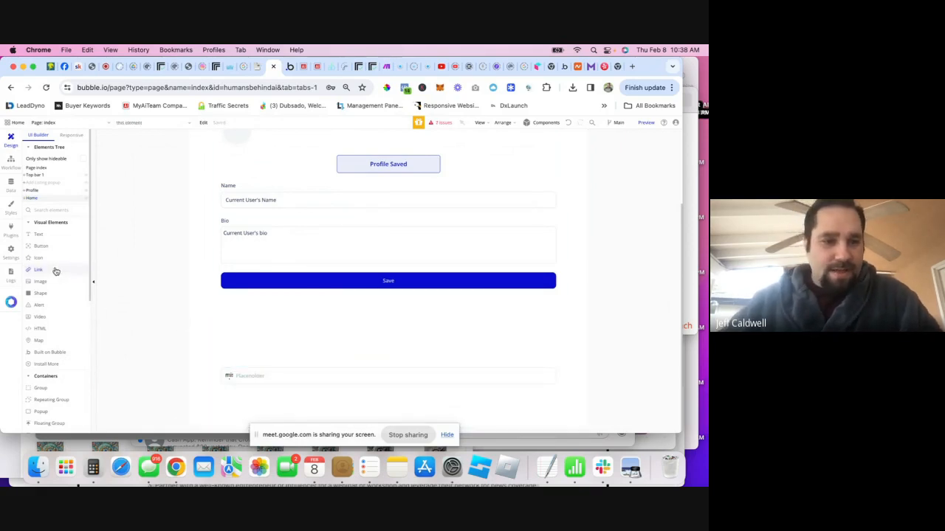
# - Add an Icon inside the input group and set it to the fa-search magnifying glass
pyautogui.moveTo(44, 257); pyautogui.dragTo(229, 376)
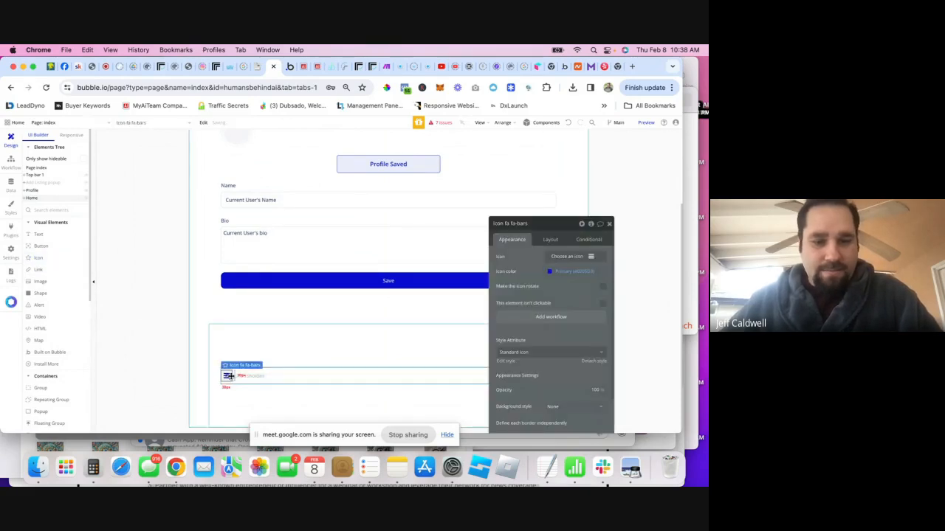
pyautogui.click(574, 257)
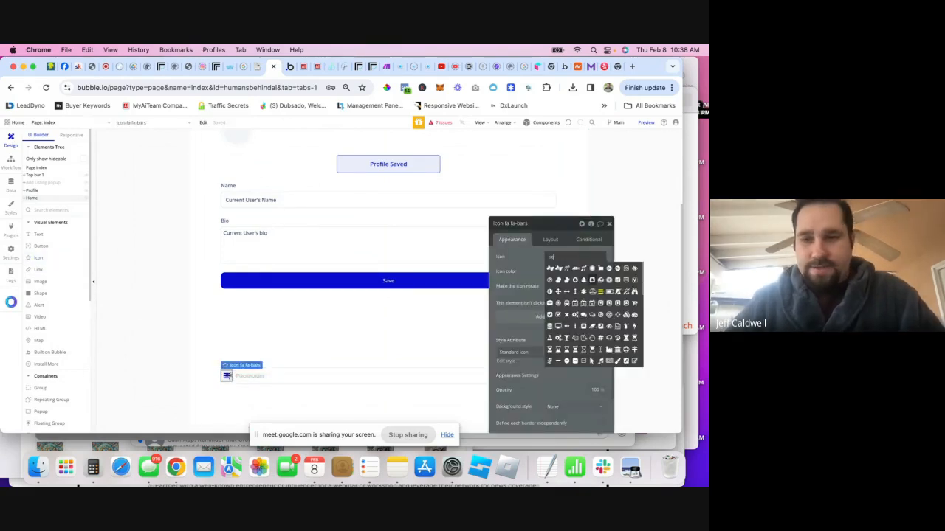
pyautogui.write('sear')
pyautogui.click(549, 268)
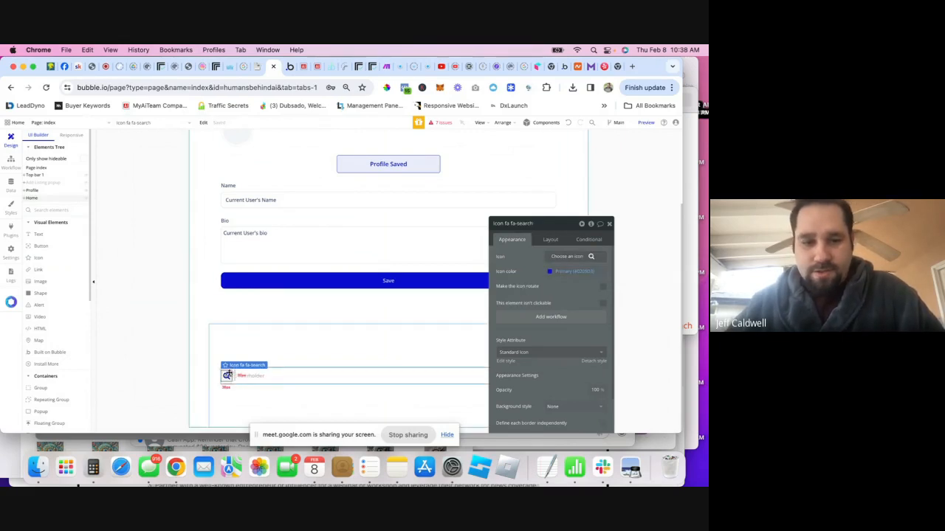
# - Delete the leftover 'unnamed A' element from the Icon Input Group in the Elements tree
pyautogui.click(25, 198)
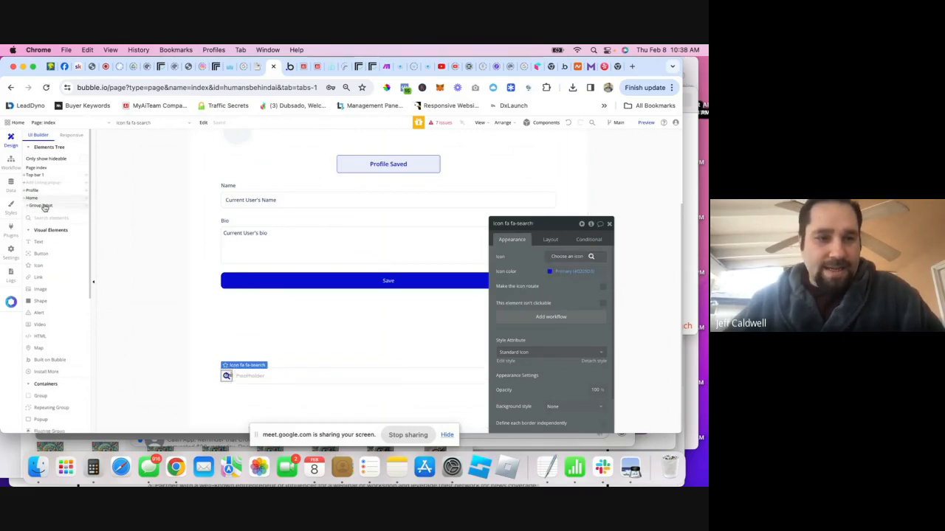
pyautogui.click(27, 206)
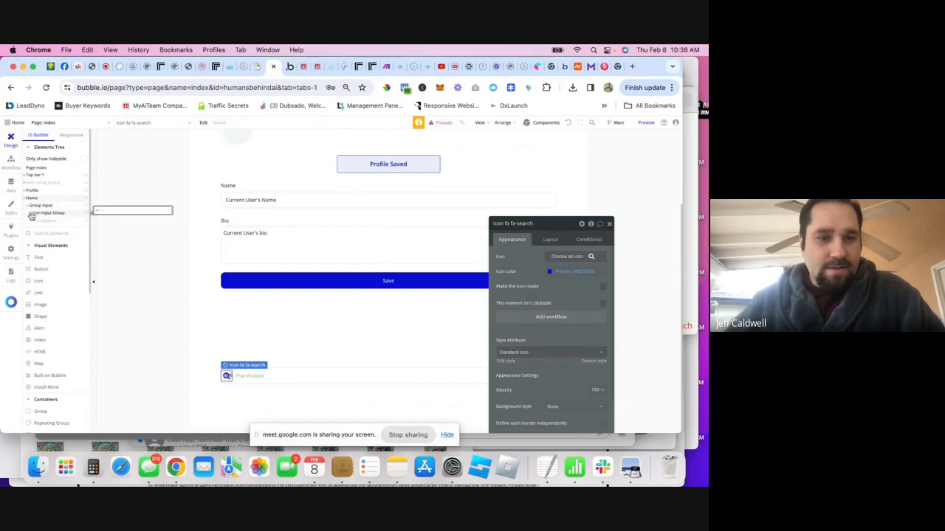
pyautogui.click(31, 213)
pyautogui.click(47, 221)
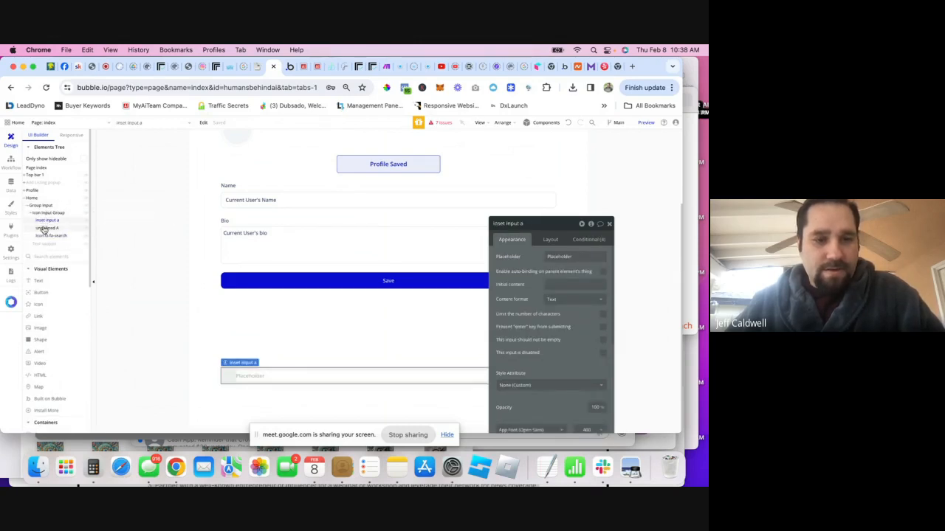
pyautogui.click(44, 229)
pyautogui.rightClick(65, 229)
pyautogui.click(72, 242)
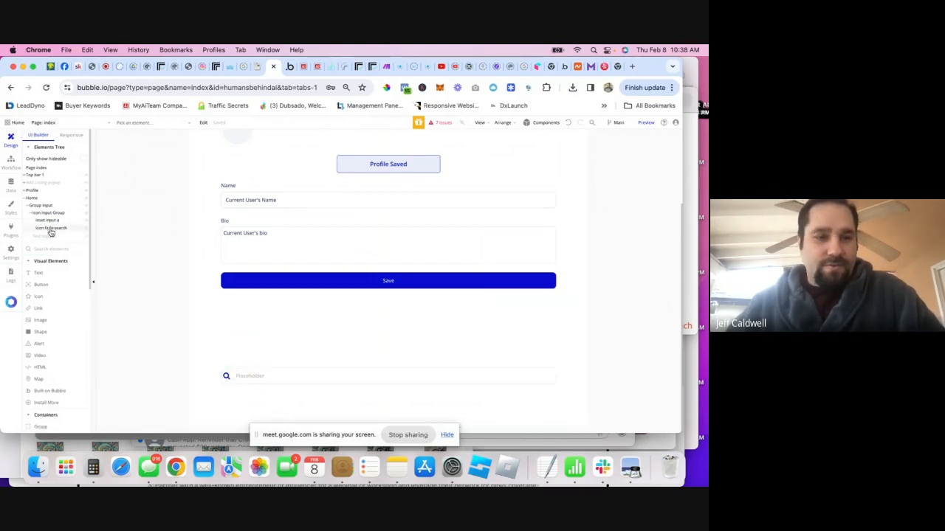
pyautogui.click(47, 221)
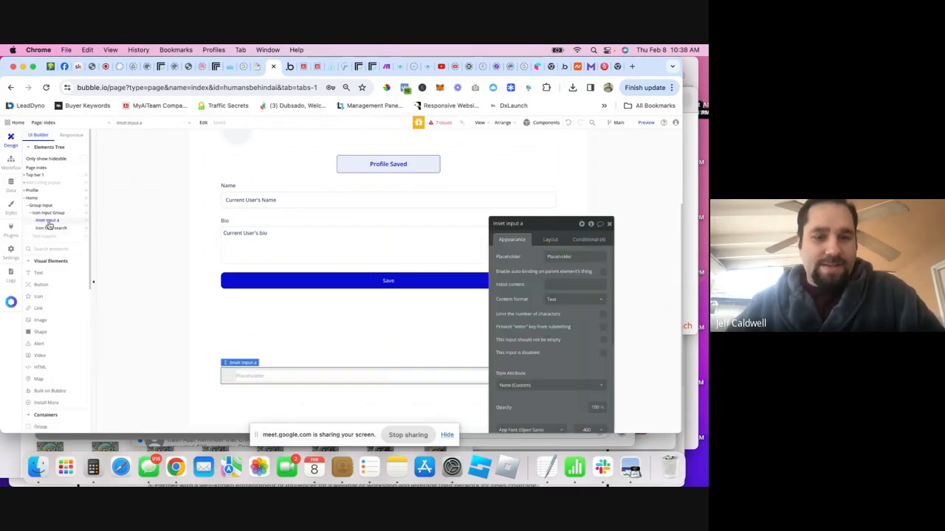
pyautogui.doubleClick(566, 257)
pyautogui.click(248, 375)
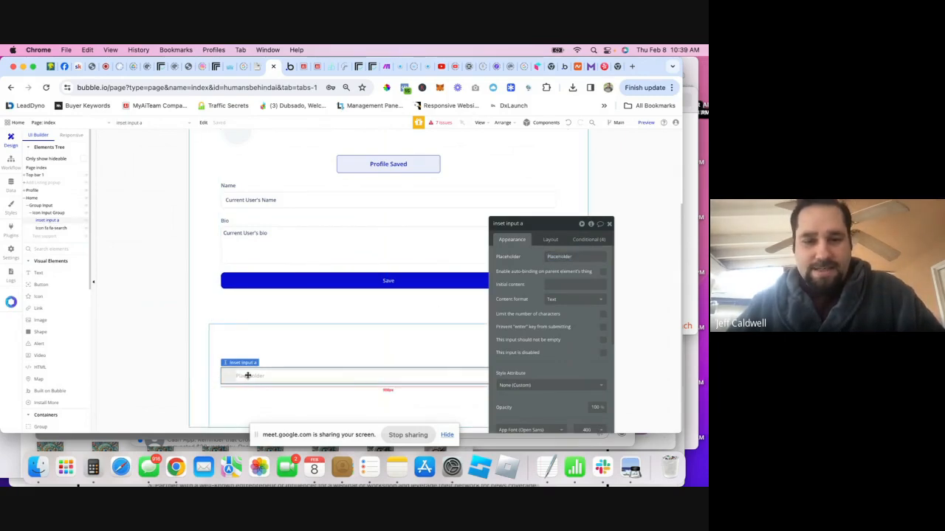
pyautogui.click(44, 236)
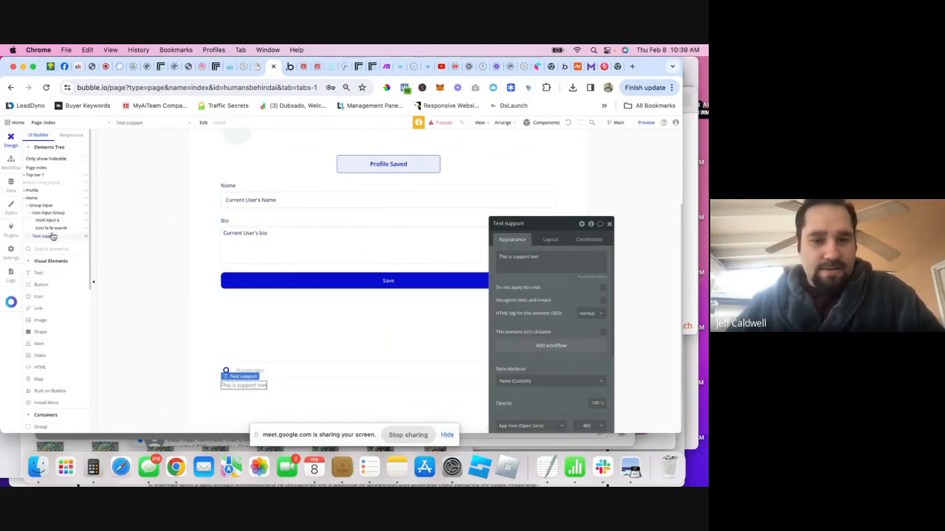
pyautogui.click(47, 221)
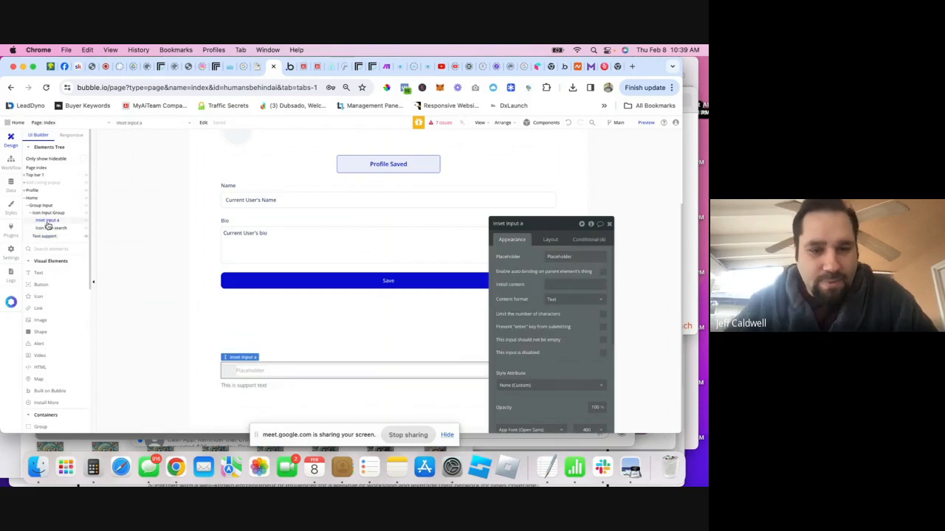
pyautogui.scroll(-3, 531, 308)
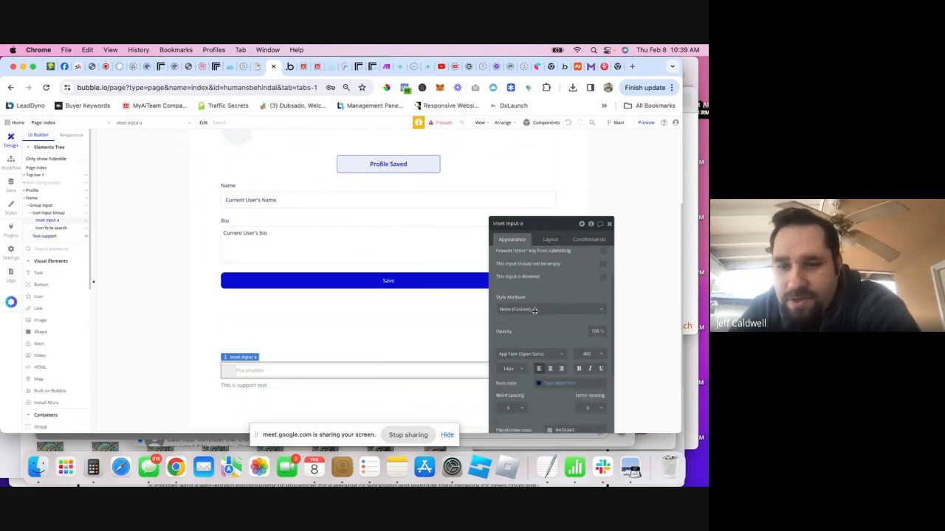
pyautogui.scroll(3, 539, 312)
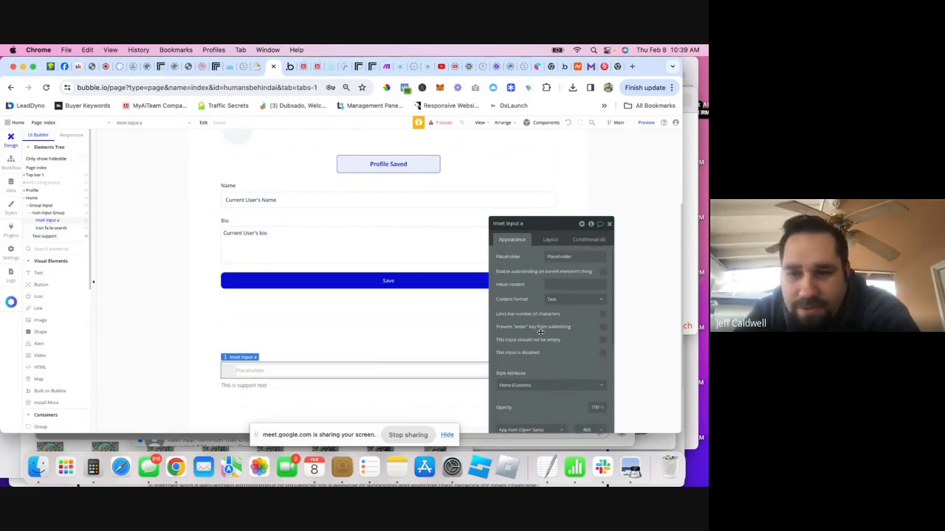
pyautogui.click(251, 386)
pyautogui.press('BackSpace')
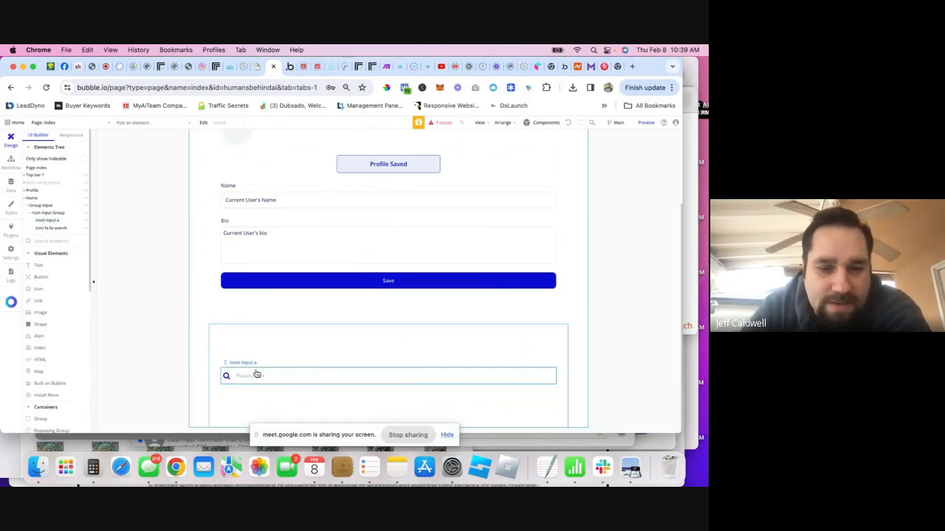
pyautogui.click(49, 221)
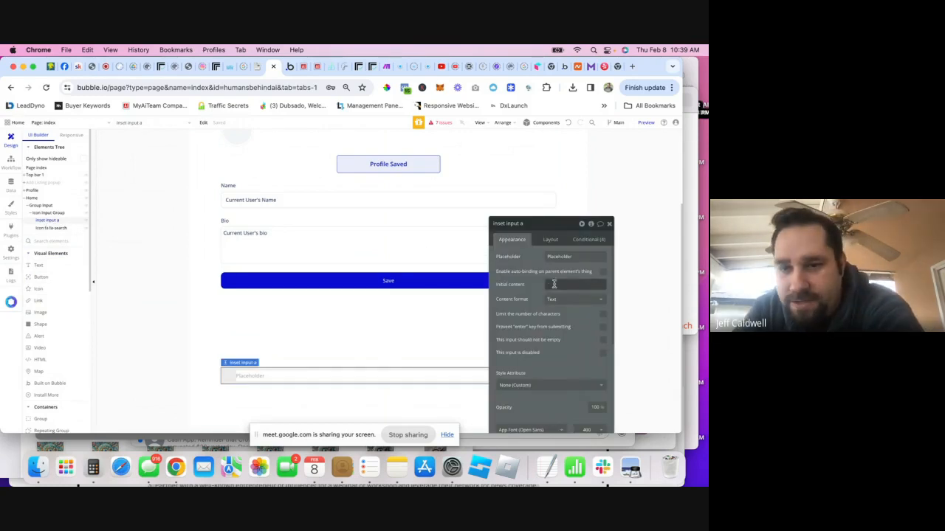
pyautogui.scroll(-5, 553, 296)
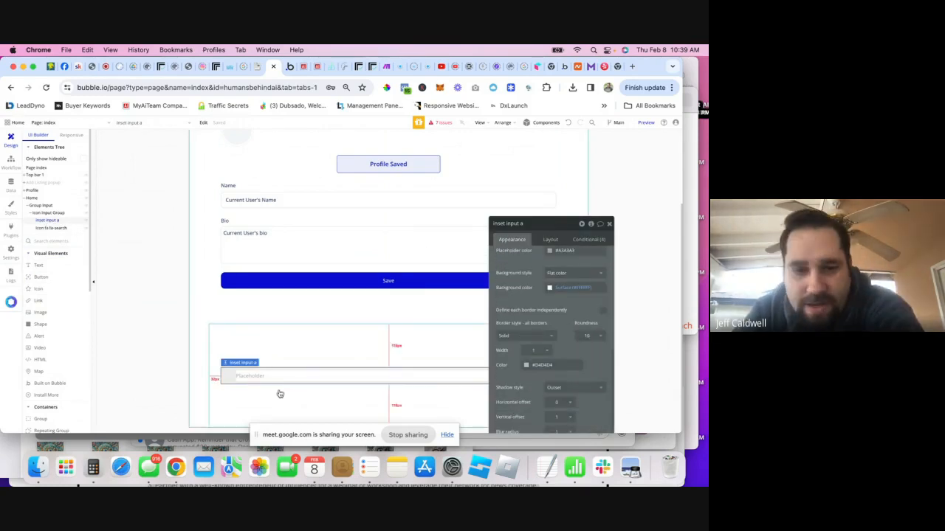
pyautogui.scroll(5, 546, 324)
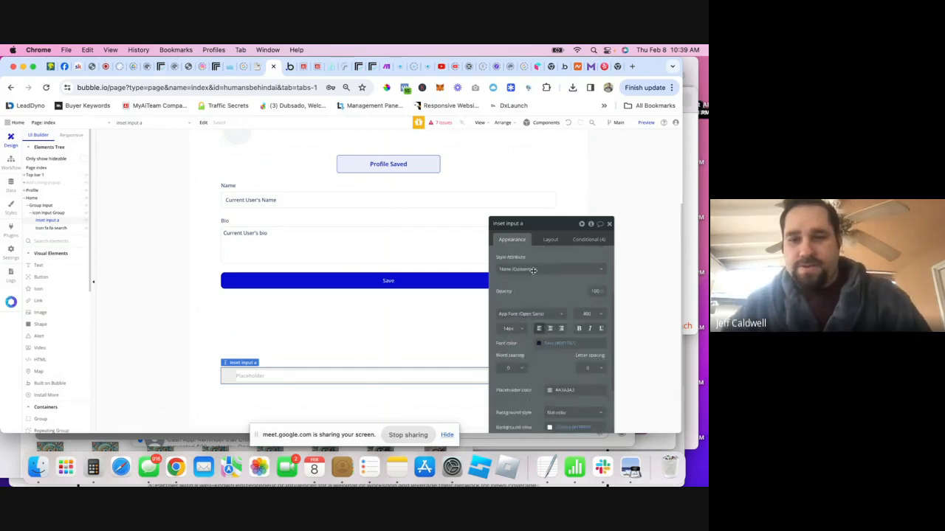
pyautogui.click(523, 225)
pyautogui.click(286, 383)
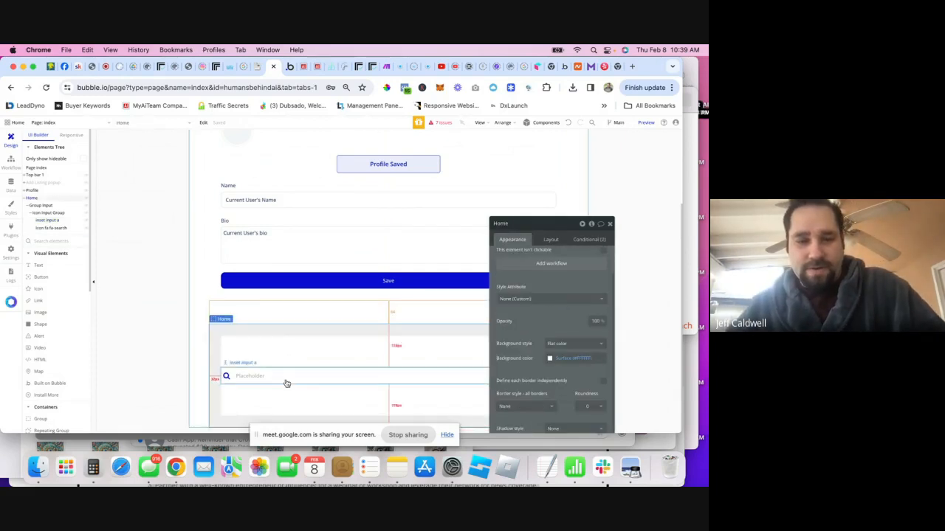
pyautogui.click(51, 221)
# - Type 'Search Ai Tools, Jobs and Offers from Ai Experts' as the Inset input's placeholder, then select Home
pyautogui.scroll(2, 572, 280)
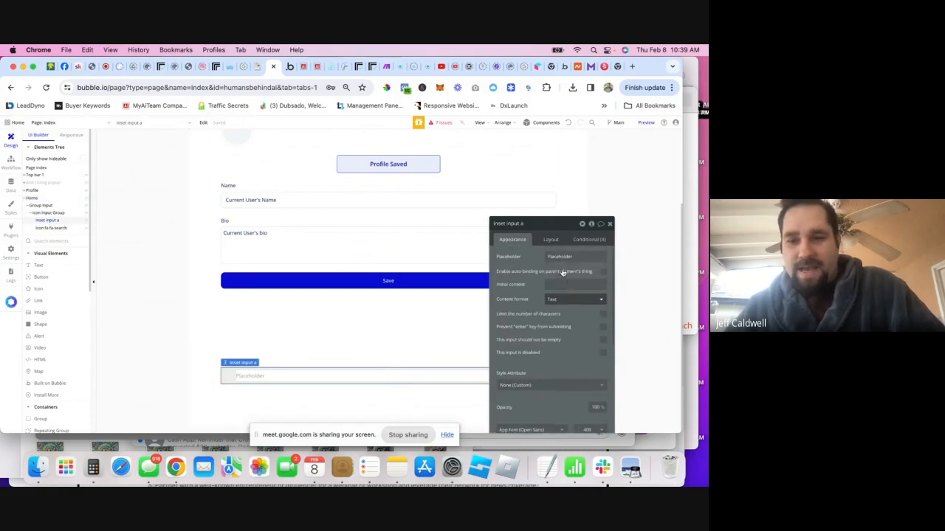
pyautogui.click(559, 257)
pyautogui.write('Se')
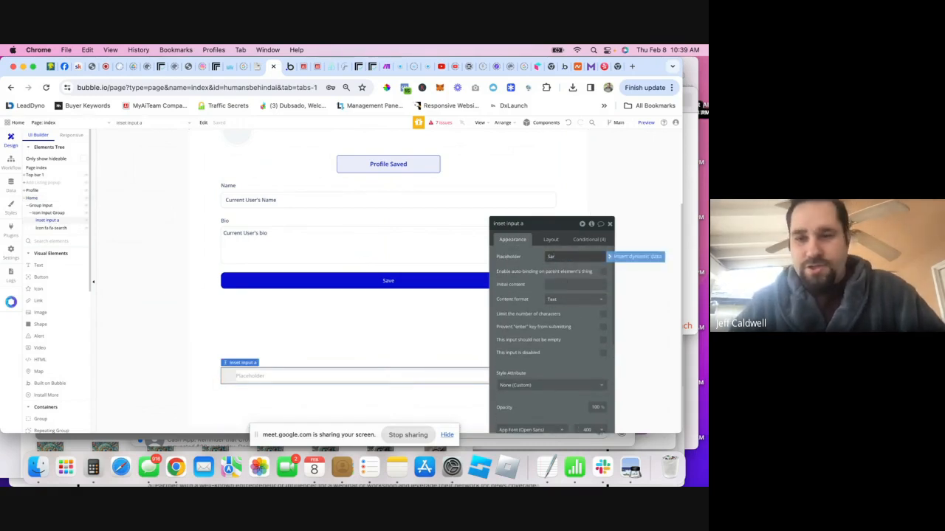
pyautogui.write('arch Ai Tools, Jobs and Offers')
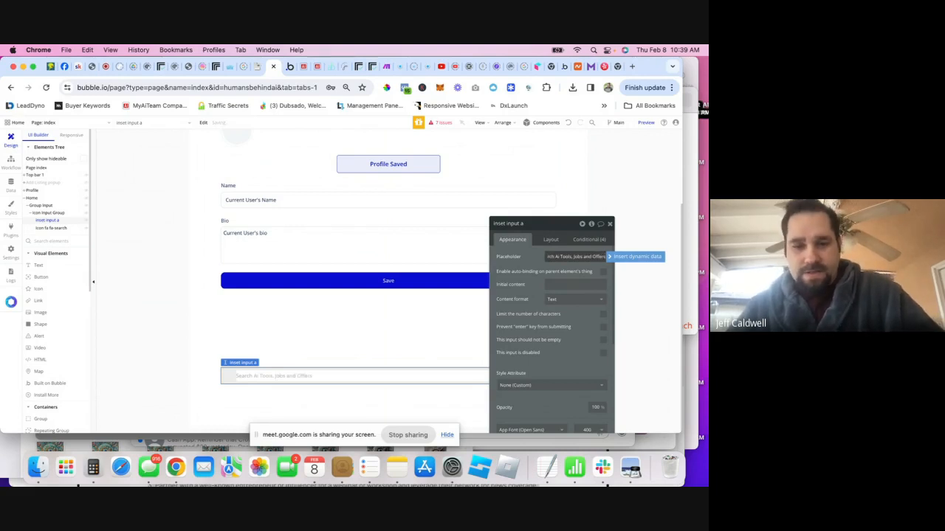
pyautogui.write('from al')
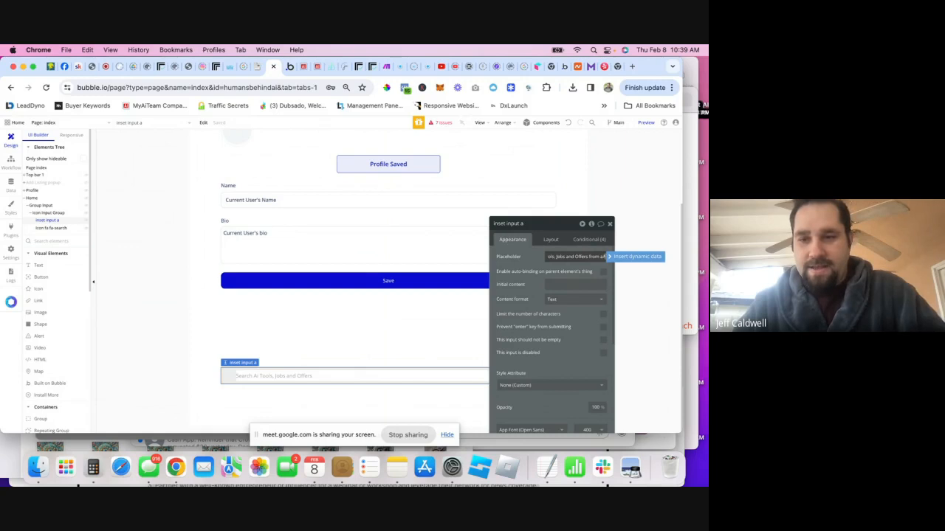
pyautogui.press('BackSpace')
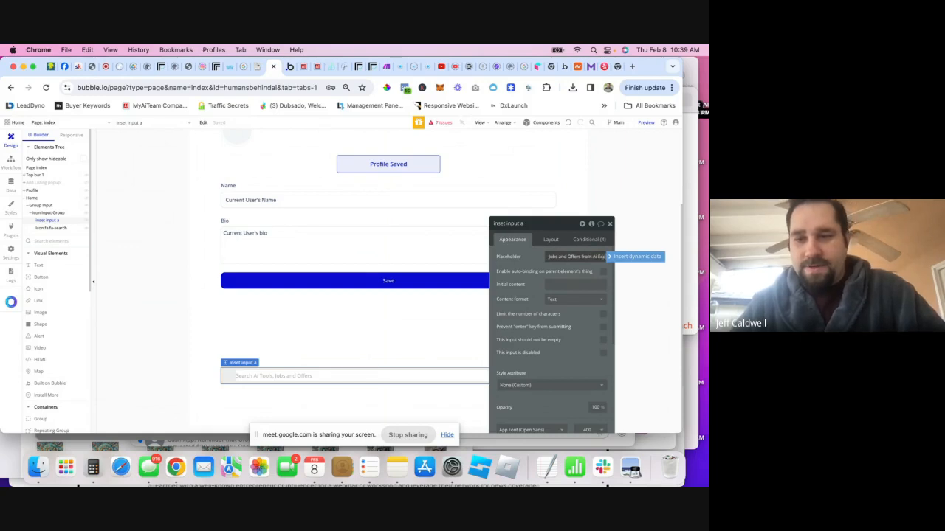
pyautogui.write('er')
pyautogui.write('rts')
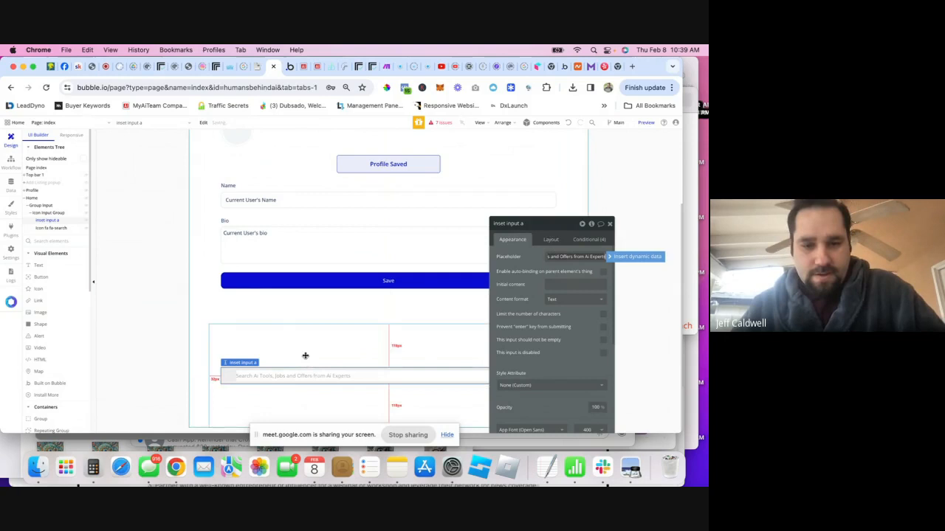
pyautogui.click(306, 354)
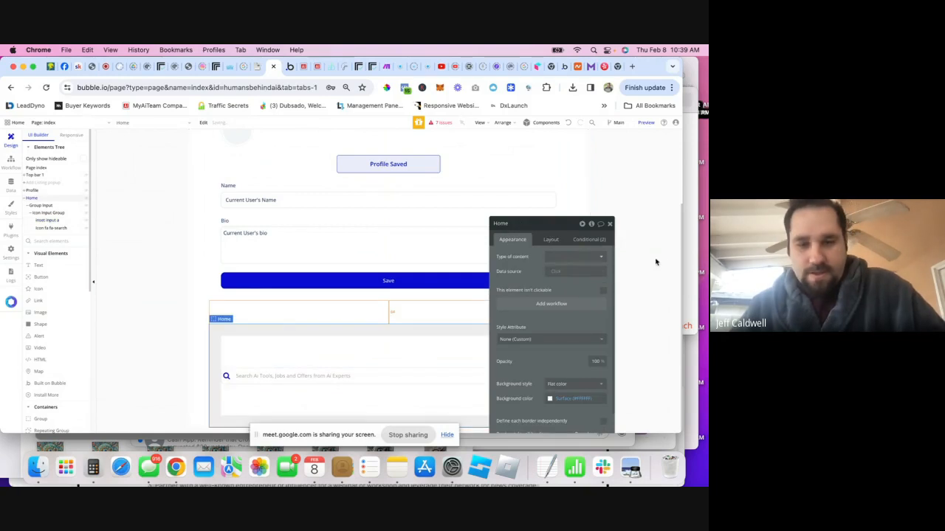
# - Hide the Profile group with Collapse when hidden ticked, then launch the app preview
pyautogui.click(609, 224)
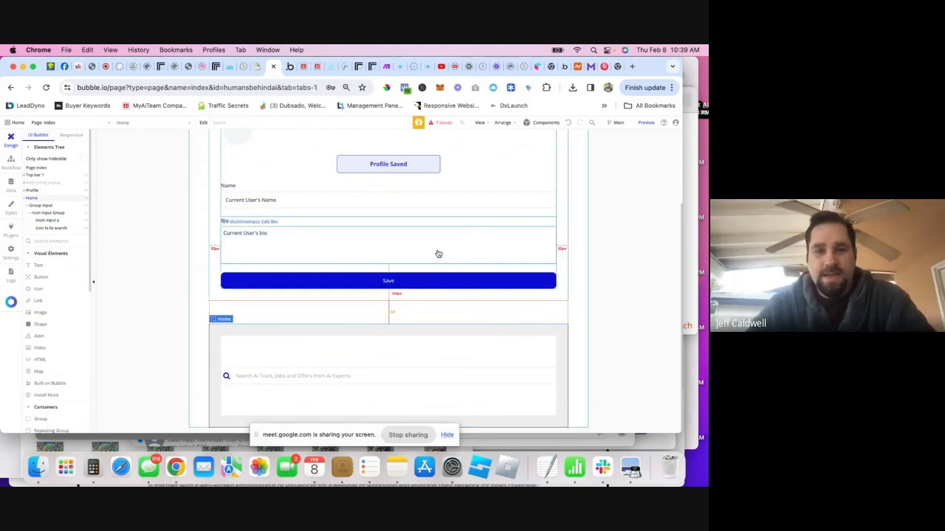
pyautogui.click(85, 190)
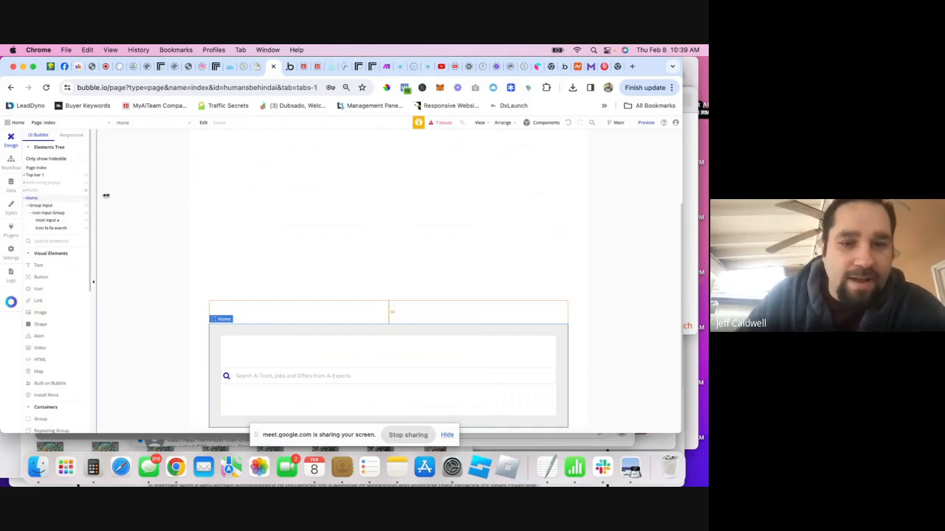
pyautogui.click(38, 192)
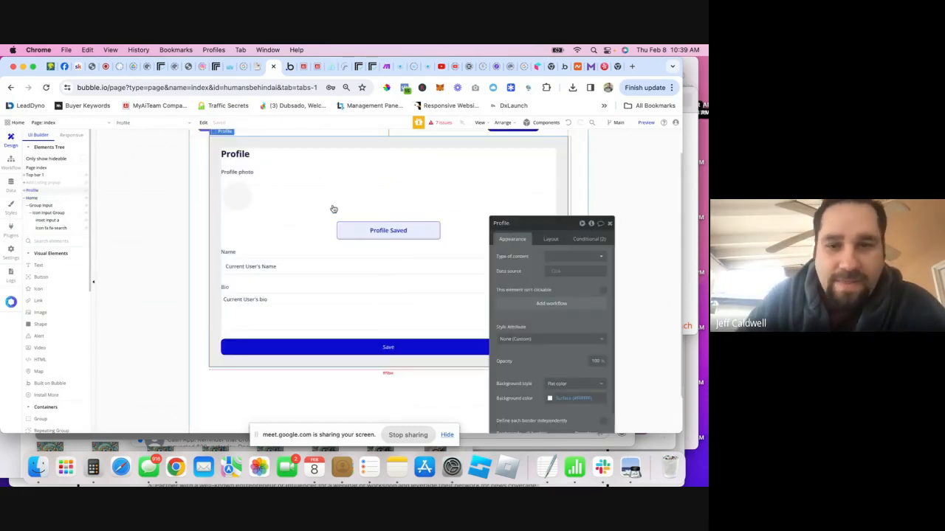
pyautogui.click(550, 239)
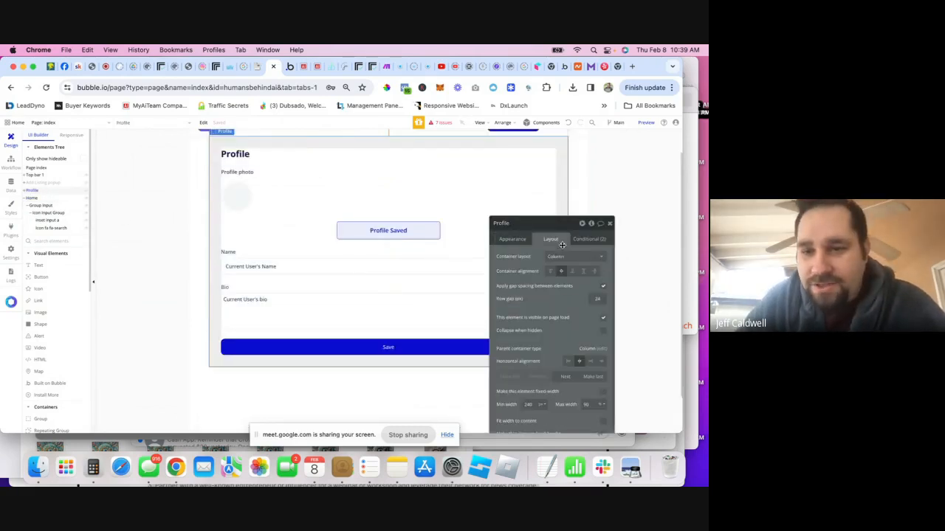
pyautogui.click(603, 331)
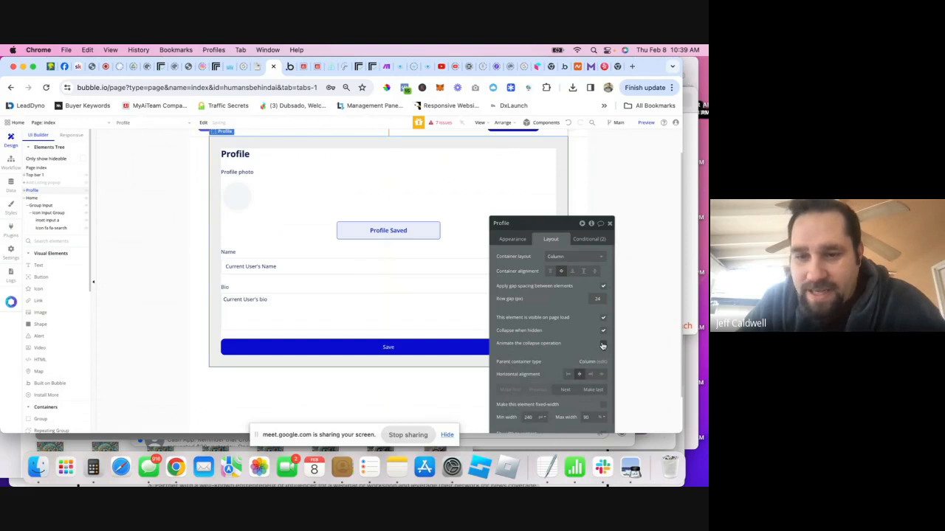
pyautogui.click(85, 191)
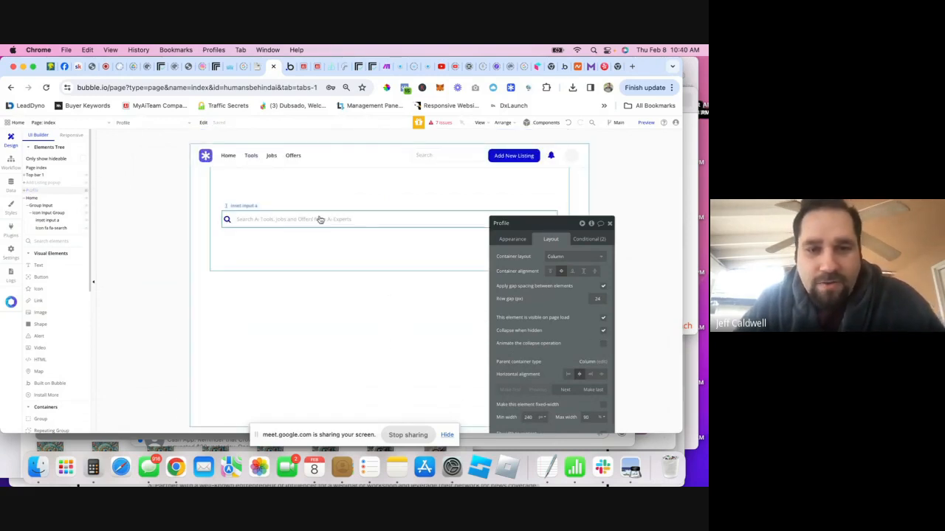
pyautogui.click(607, 224)
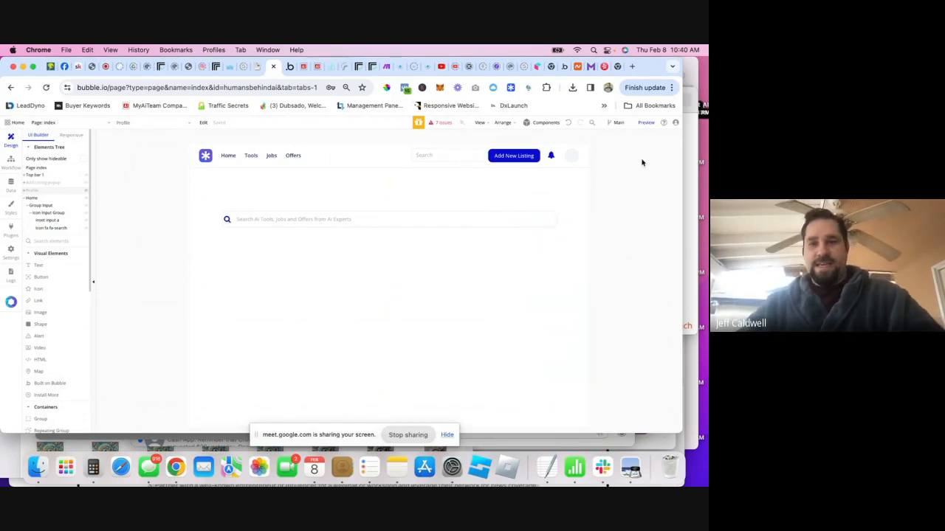
pyautogui.click(646, 122)
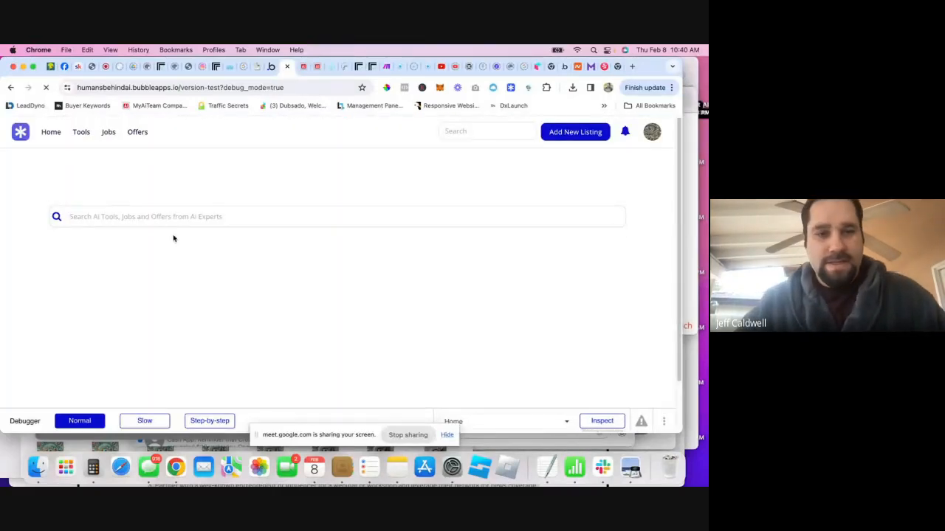
# - Open the Profile view from the avatar, then return to the Home search view
pyautogui.click(657, 140)
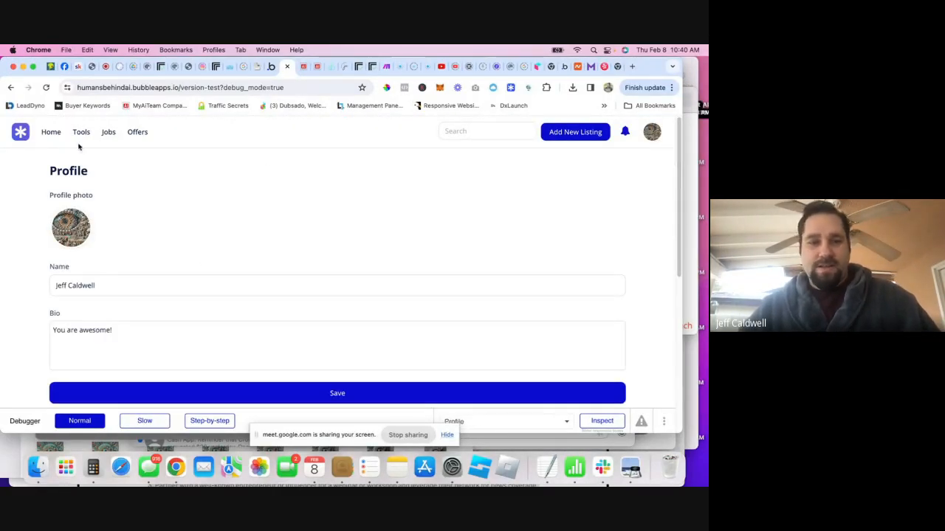
pyautogui.click(50, 132)
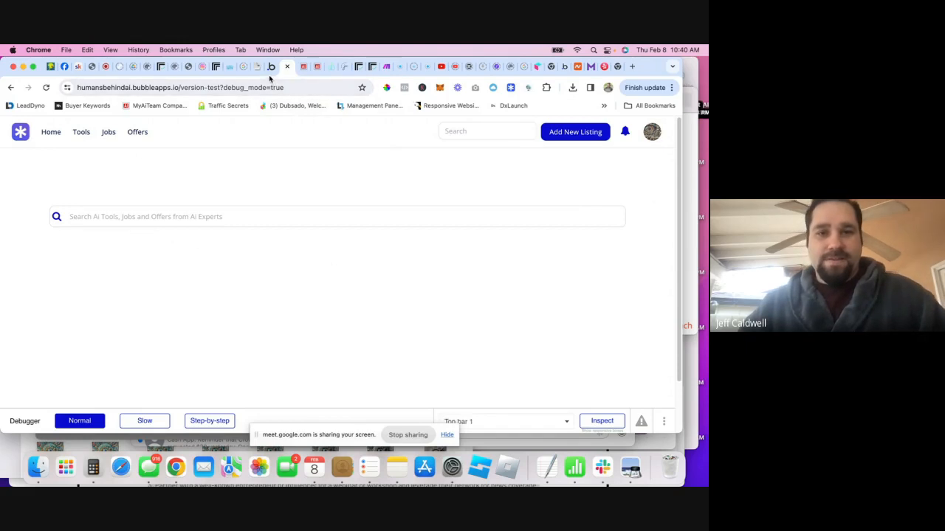
# - Scroll through the Yelp home page for design reference, then switch back to the Bubble editor
pyautogui.click(596, 66)
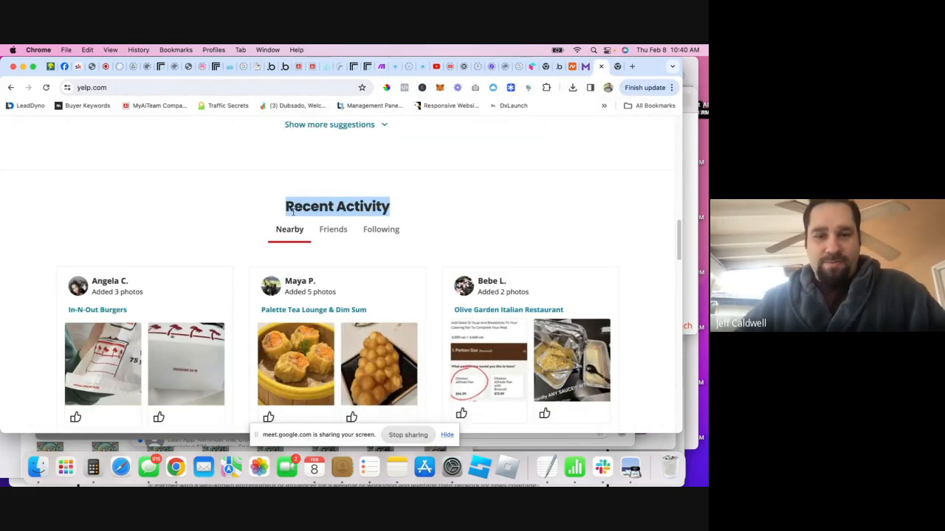
pyautogui.scroll(10, 344, 191)
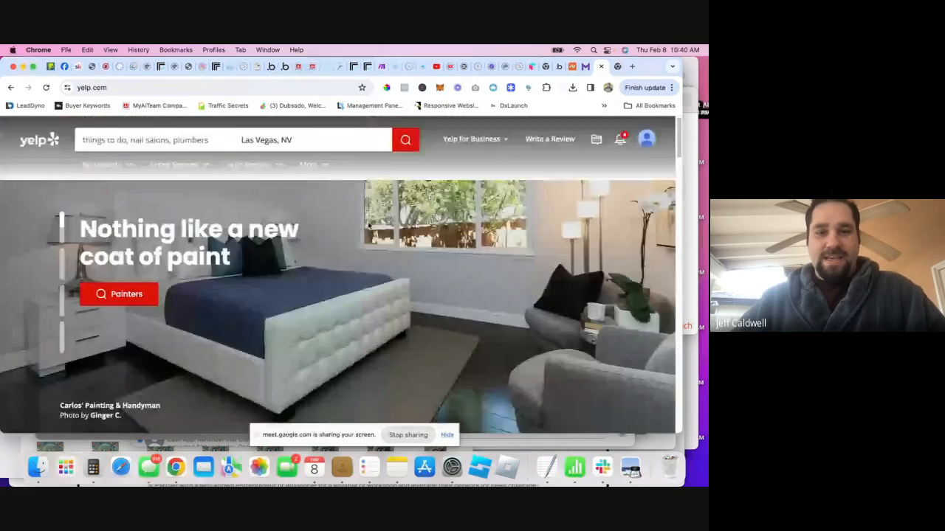
pyautogui.scroll(-10, 354, 251)
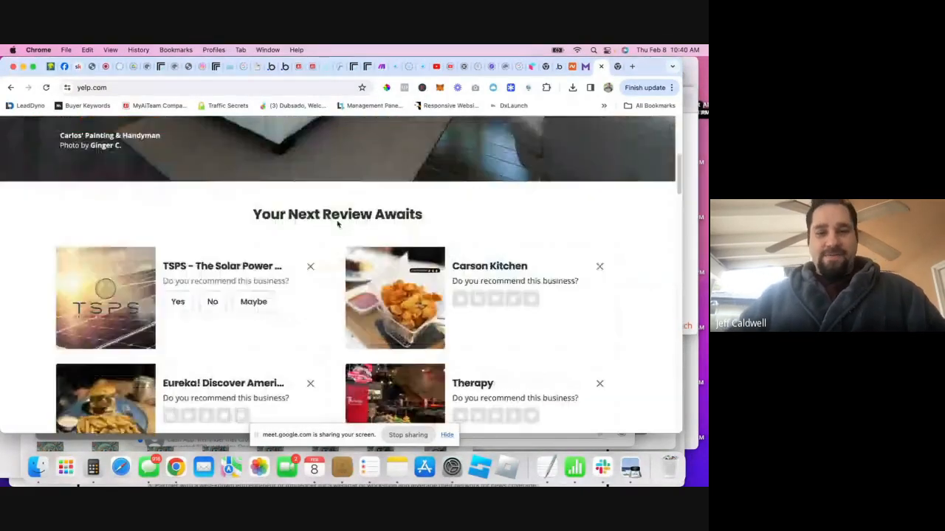
pyautogui.scroll(5, 322, 228)
pyautogui.scroll(-6, 327, 232)
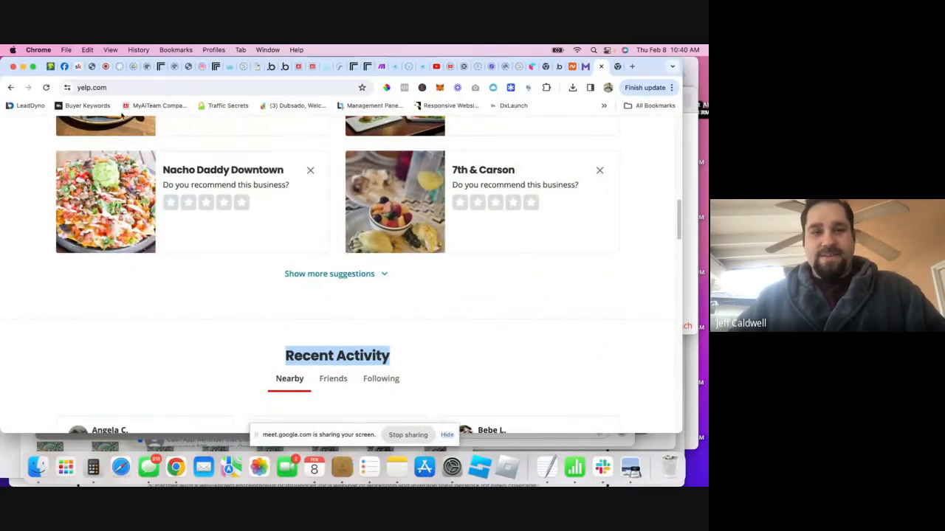
pyautogui.click(270, 68)
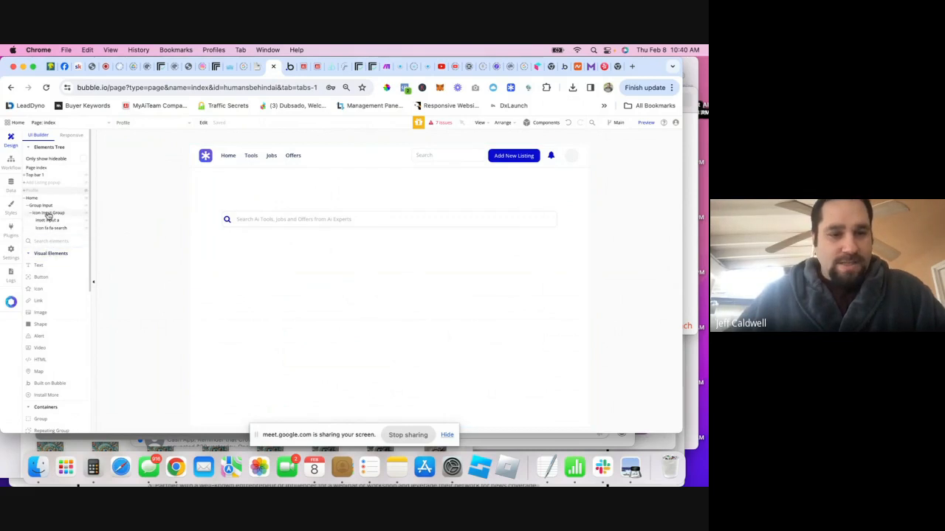
# - Drag a new Group from Containers under the search field and set its layout to Column
pyautogui.click(25, 198)
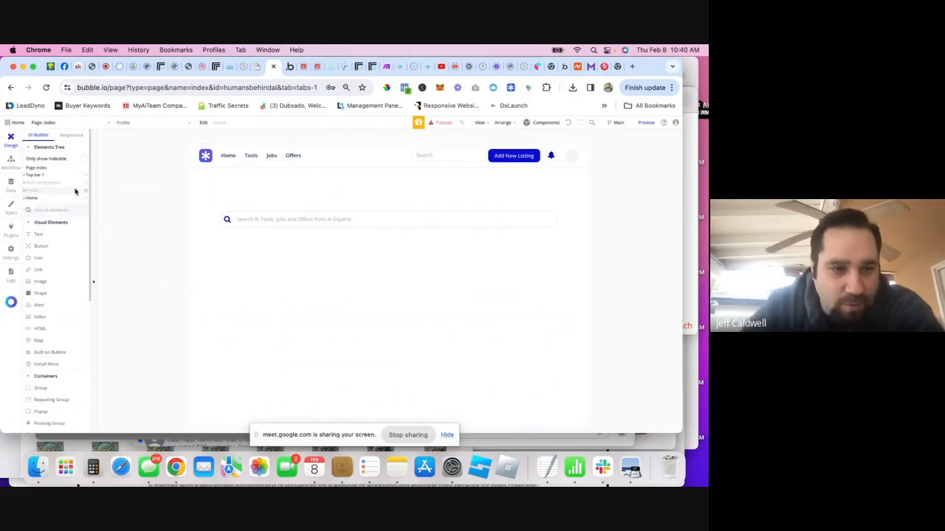
pyautogui.click(367, 257)
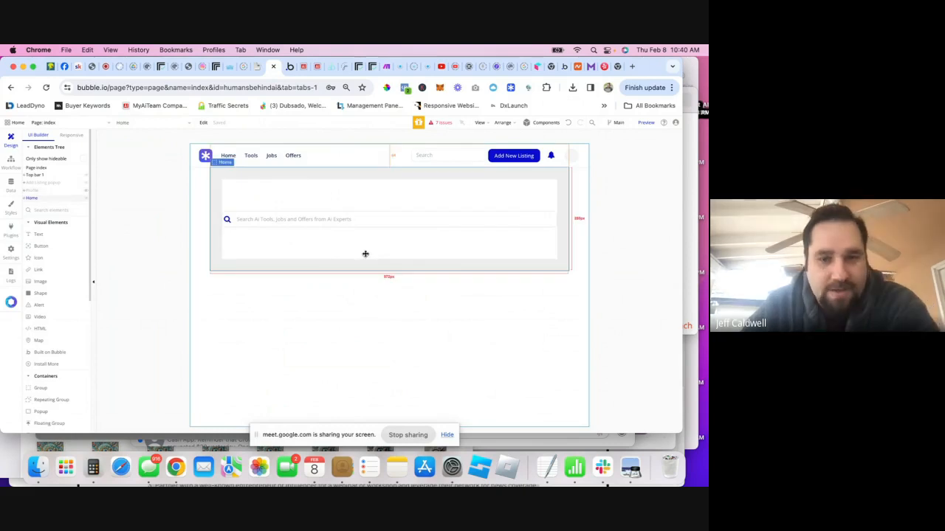
pyautogui.press('super+v')
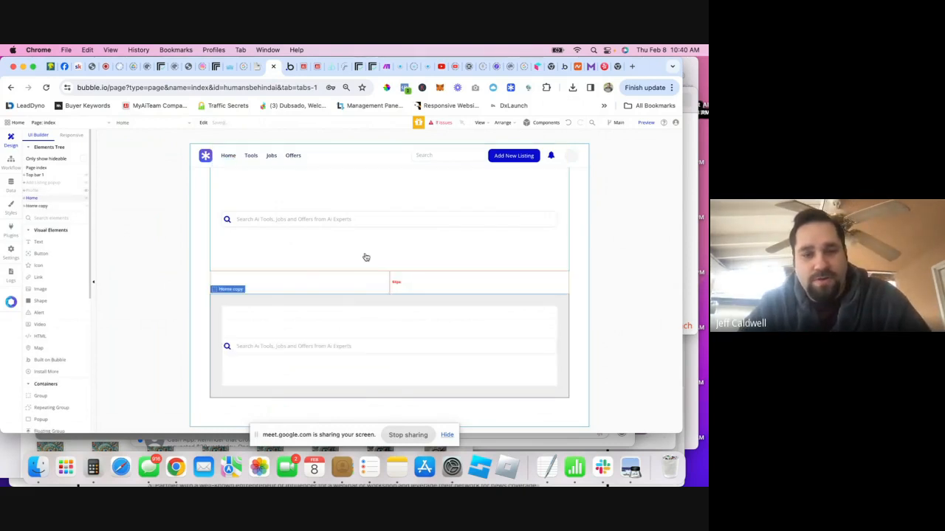
pyautogui.press('super+z')
pyautogui.click(306, 254)
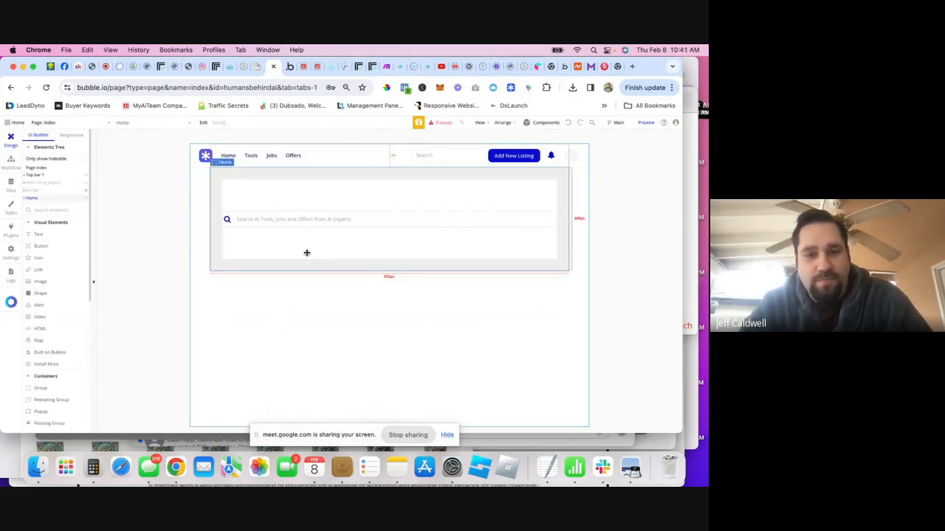
pyautogui.scroll(-3, 49, 339)
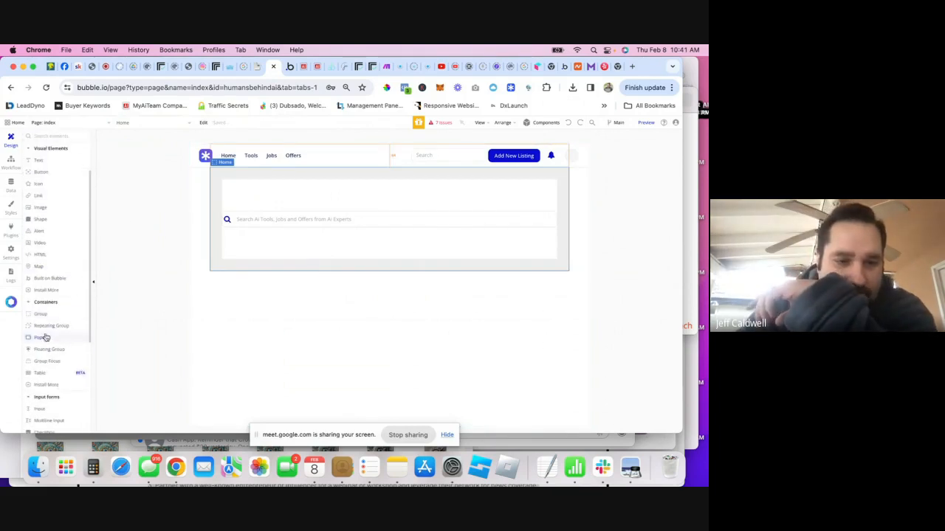
pyautogui.moveTo(40, 314); pyautogui.dragTo(327, 256)
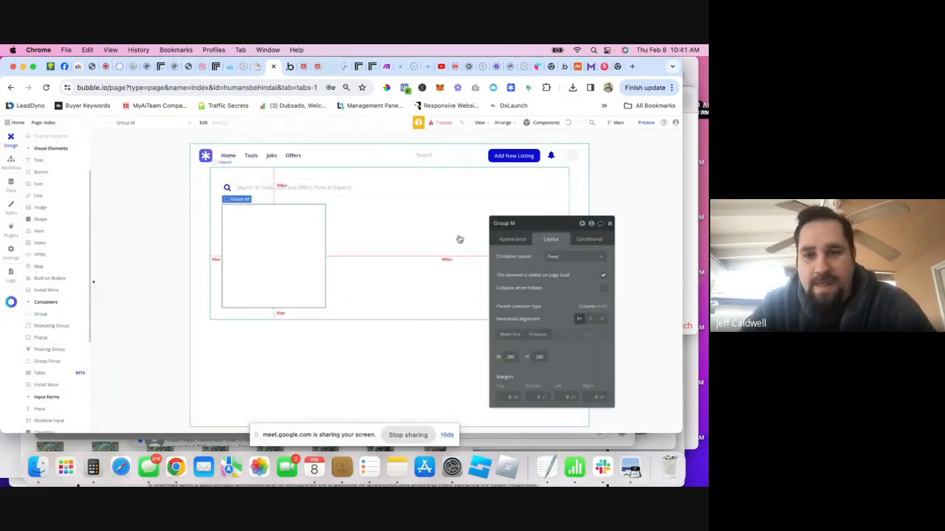
pyautogui.click(565, 257)
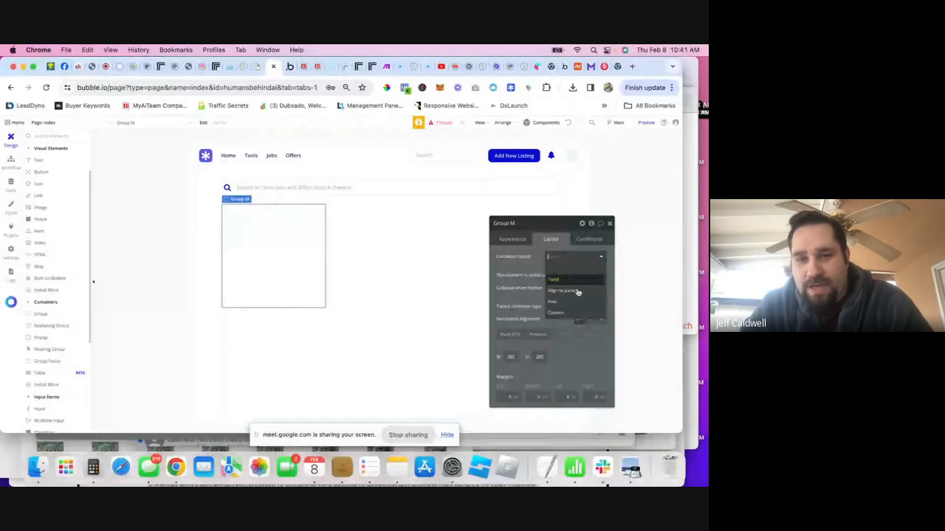
pyautogui.click(555, 313)
pyautogui.click(507, 223)
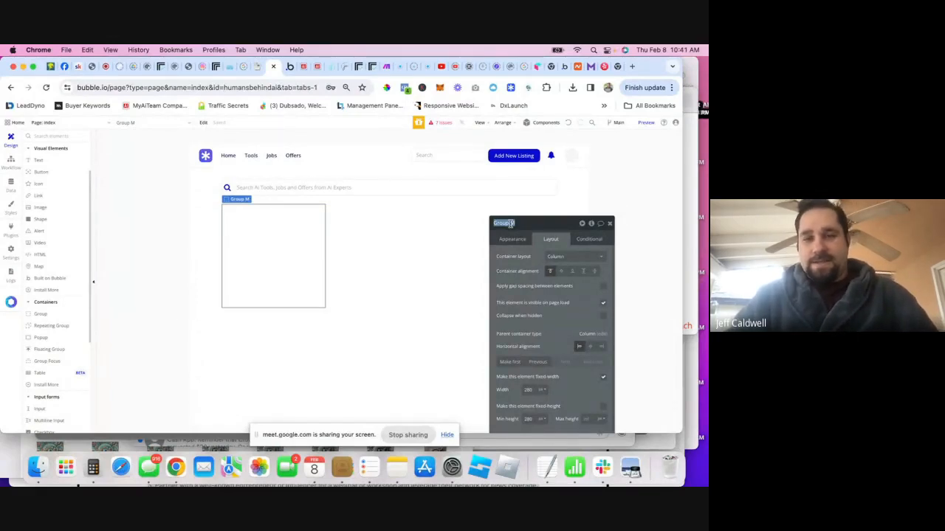
# - Replace the Group M name with a categories name, retyping until it reads 'Categ'
pyautogui.write('Adver')
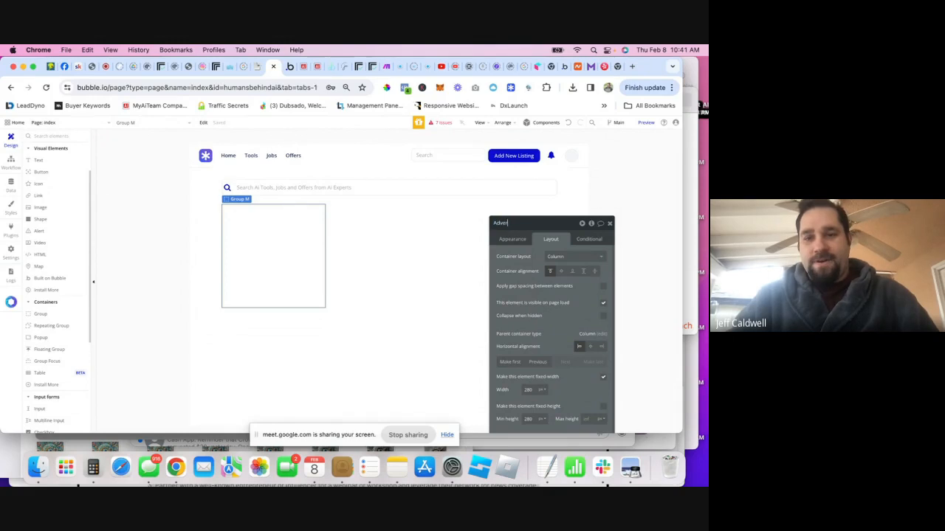
pyautogui.write('tised')
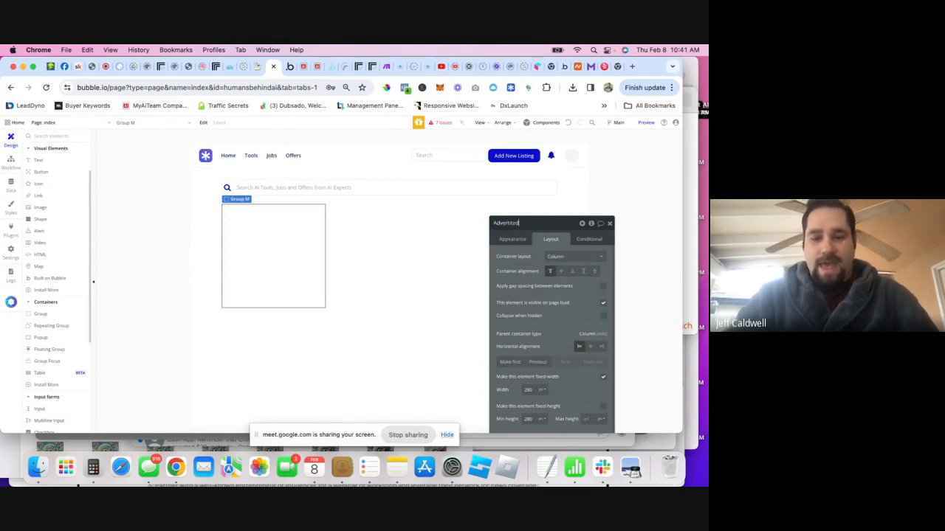
pyautogui.write(' Listings')
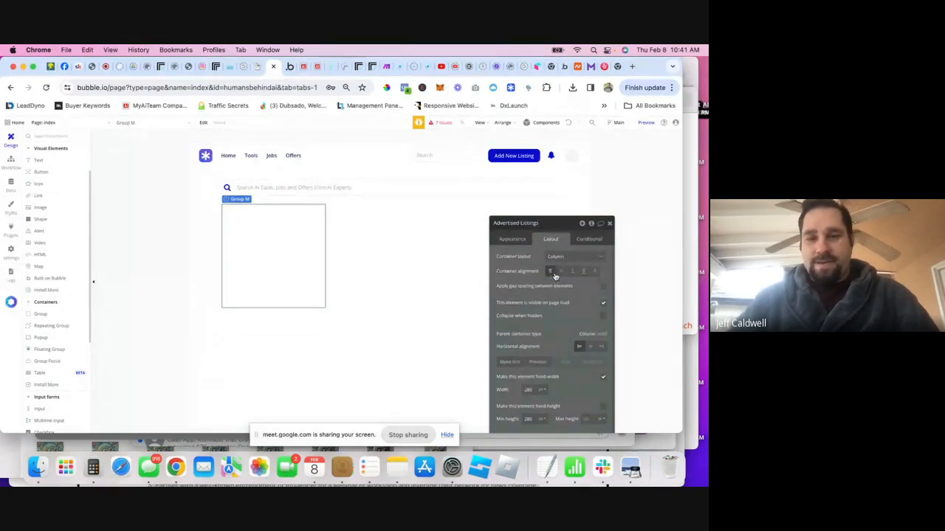
pyautogui.tripleClick(523, 226)
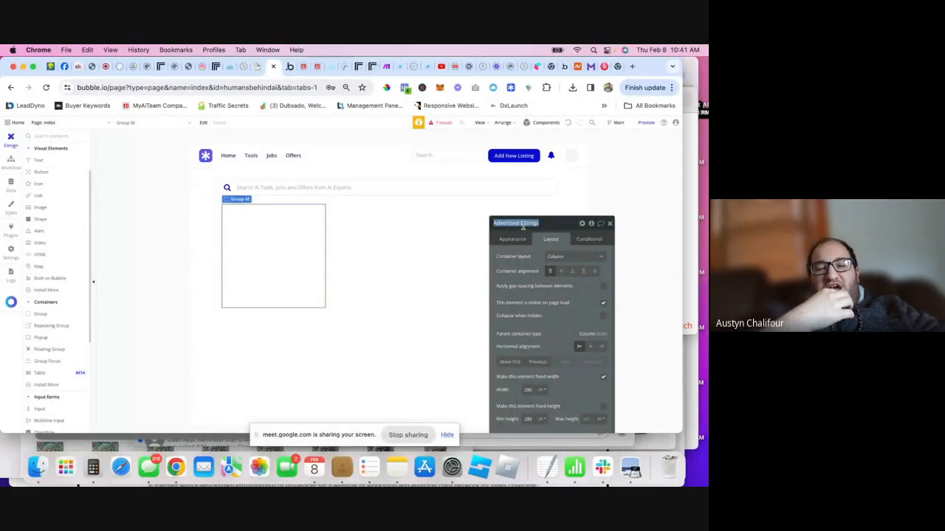
pyautogui.write('Listin')
pyautogui.press('BackSpace')
pyautogui.press('BackSpace')
pyautogui.press('BackSpace')
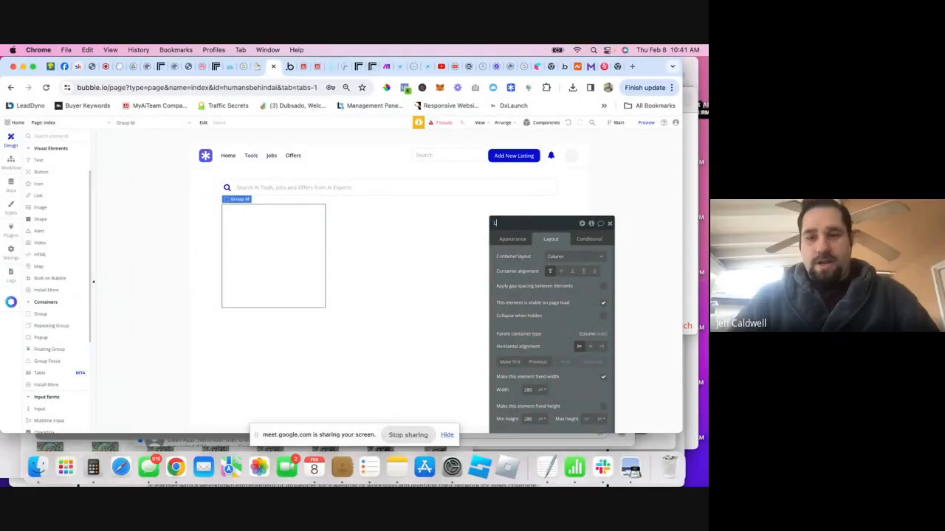
pyautogui.write('c')
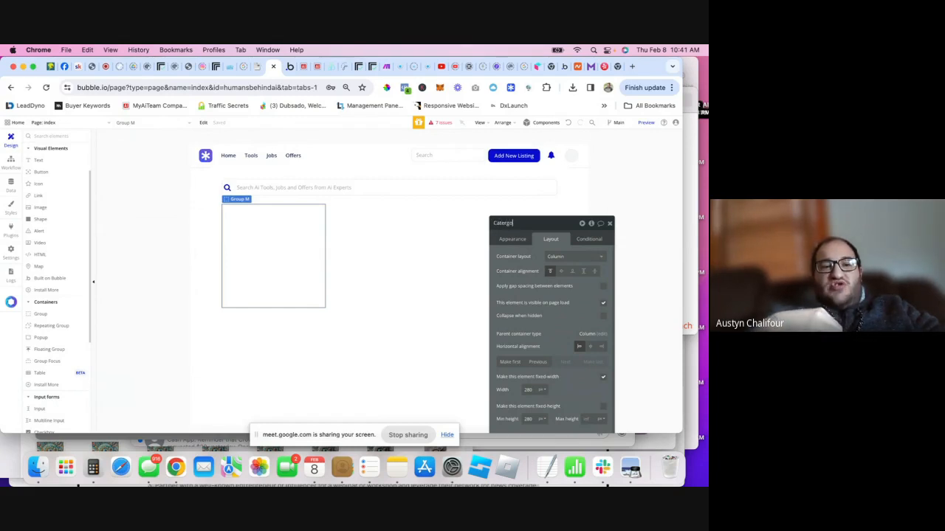
pyautogui.press('BackSpace')
pyautogui.press('BackSpace')
pyautogui.press('BackSpace')
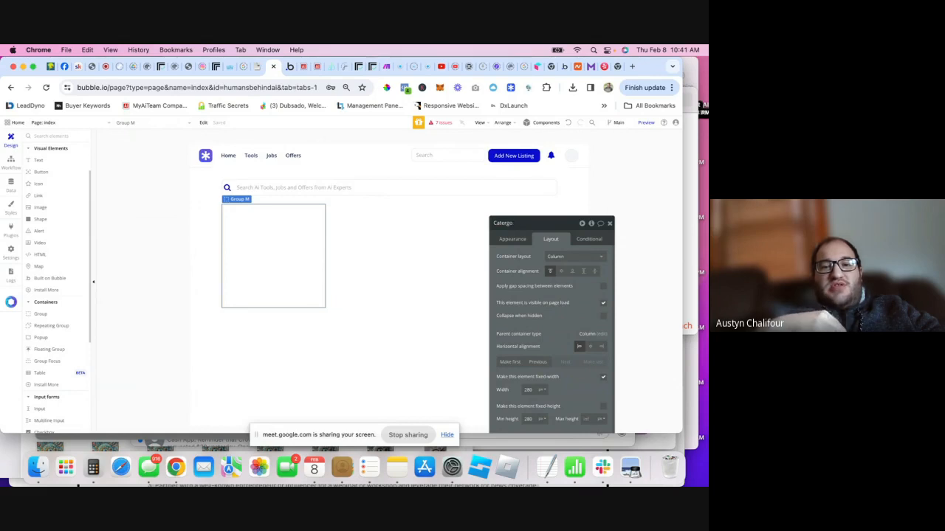
pyautogui.write('ries')
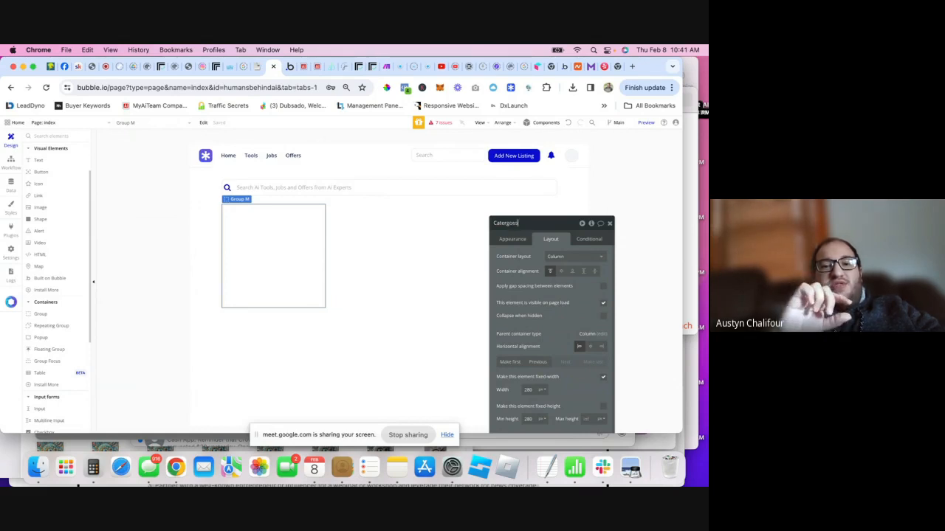
pyautogui.press('BackSpace')
pyautogui.press('BackSpace')
pyautogui.press('BackSpace')
pyautogui.press('BackSpace')
pyautogui.press('BackSpace')
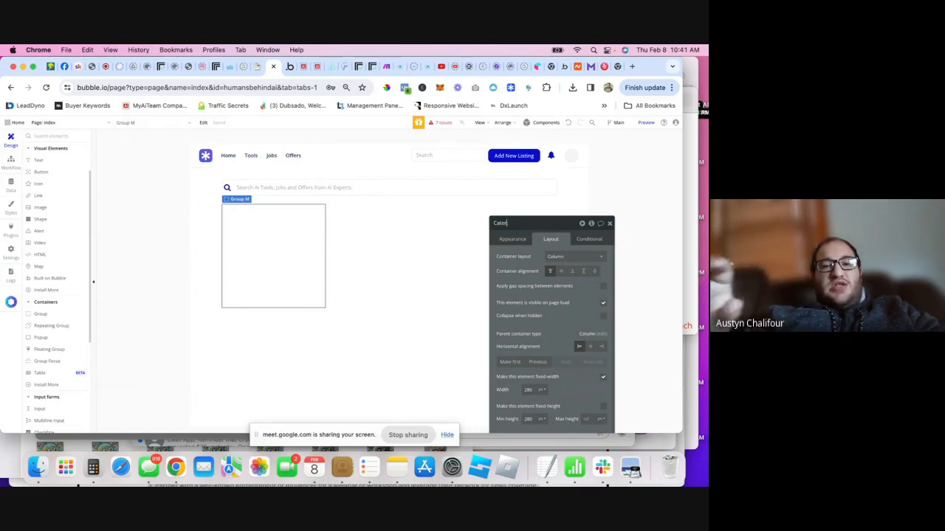
pyautogui.write('goes')
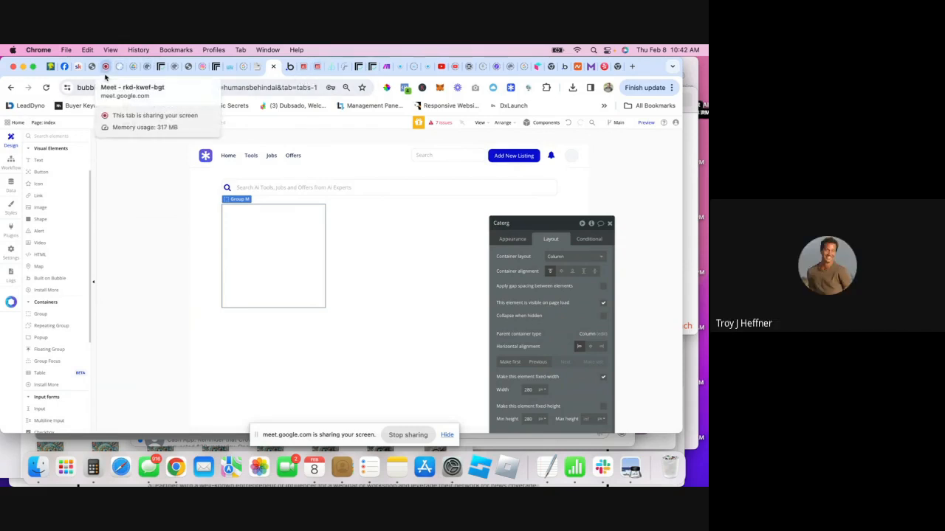
# - Glance at the Google Meet call, then switch to the app's version-test page
pyautogui.click(106, 67)
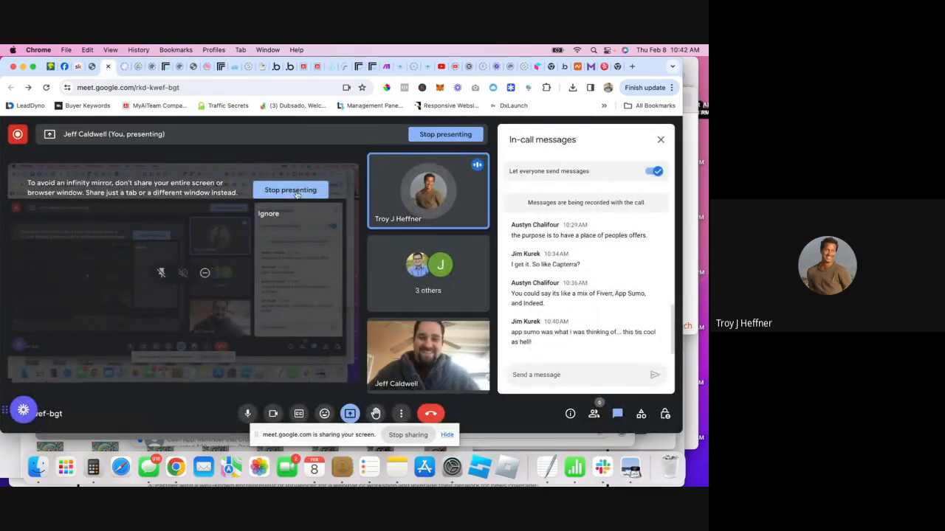
pyautogui.click(288, 67)
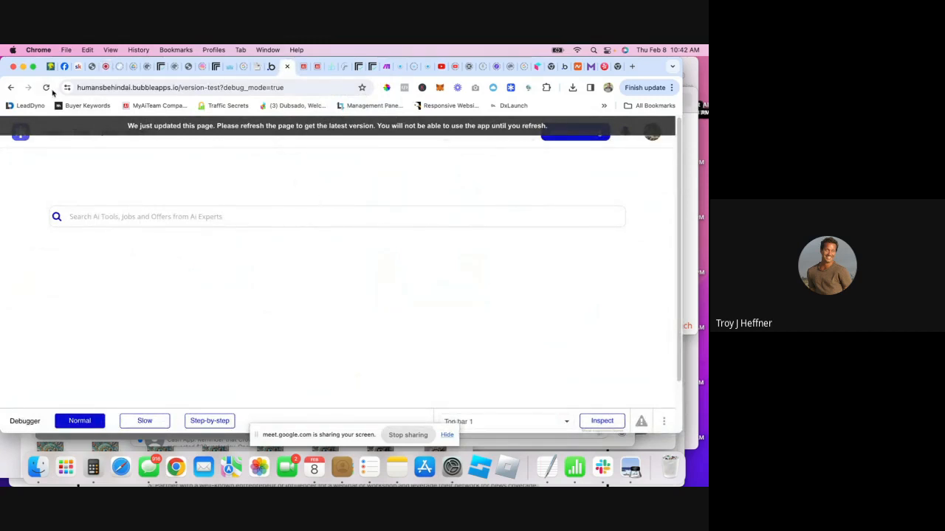
# - Reload the version-test page for the latest build and go back to the Bubble Editor tab
pyautogui.click(46, 89)
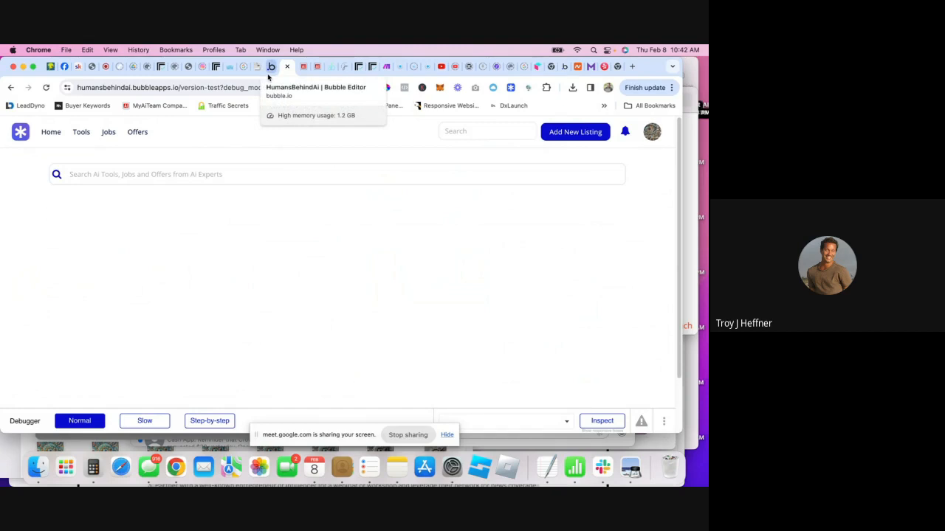
pyautogui.click(266, 66)
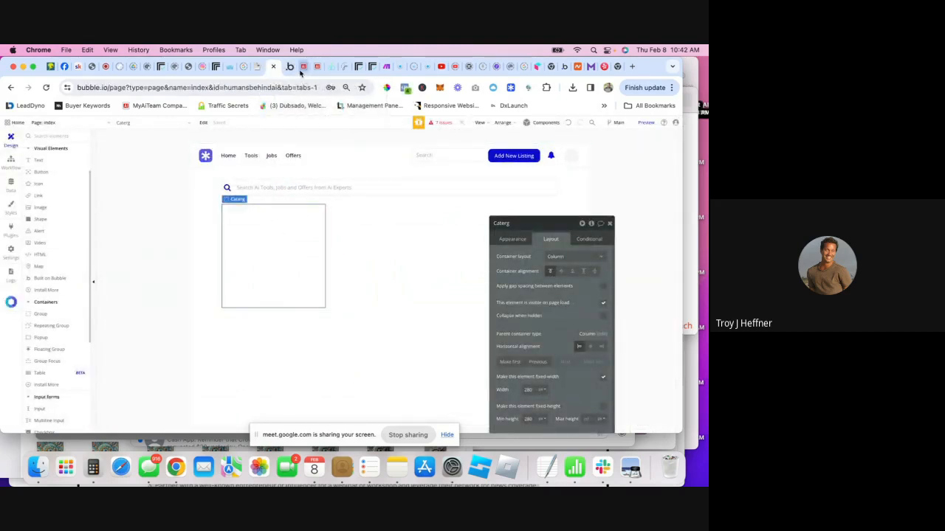
# - View Data > Option sets and the User data type's fields, then switch to the version-test tab
pyautogui.click(10, 164)
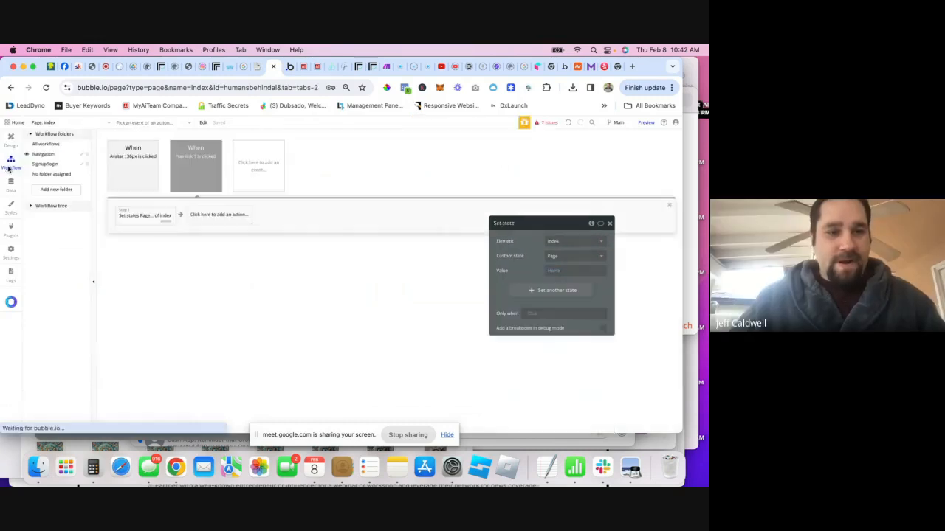
pyautogui.click(11, 184)
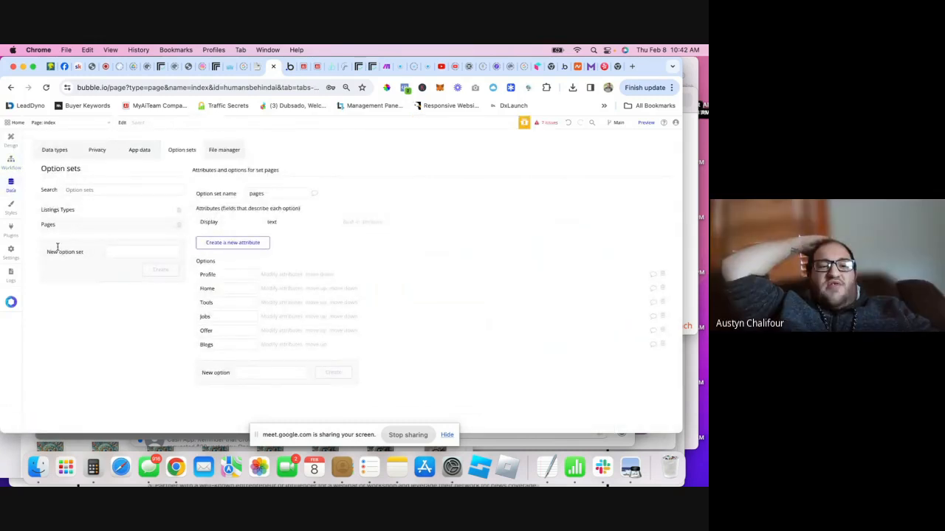
pyautogui.click(54, 150)
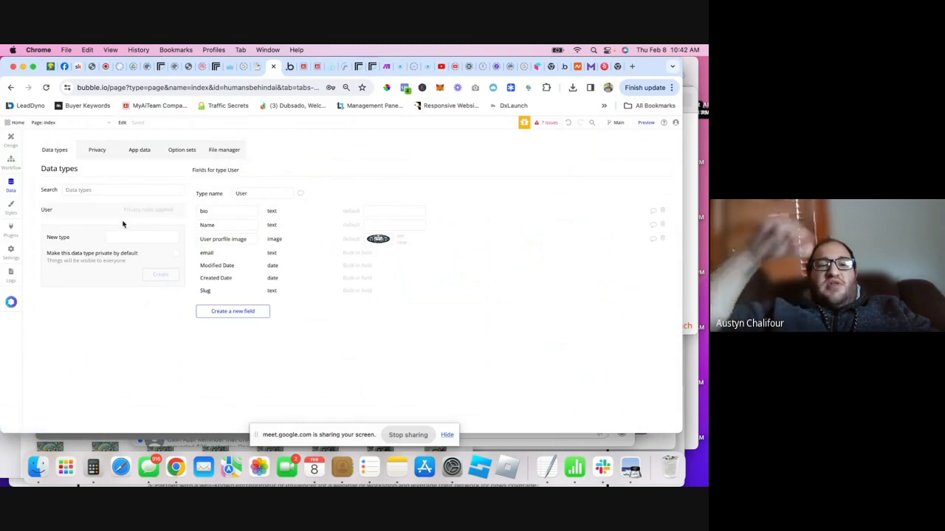
pyautogui.click(290, 66)
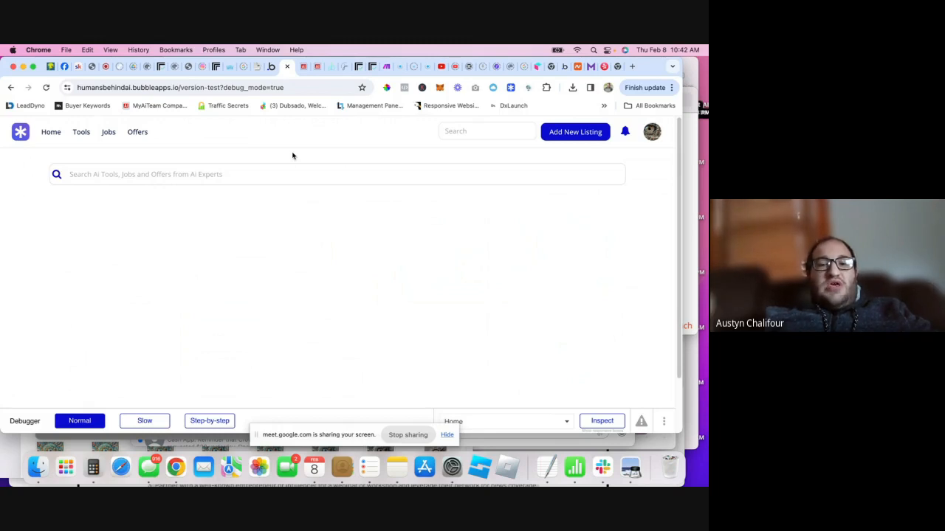
# - Rename the empty group below the search field to 'All Listings'
pyautogui.click(271, 66)
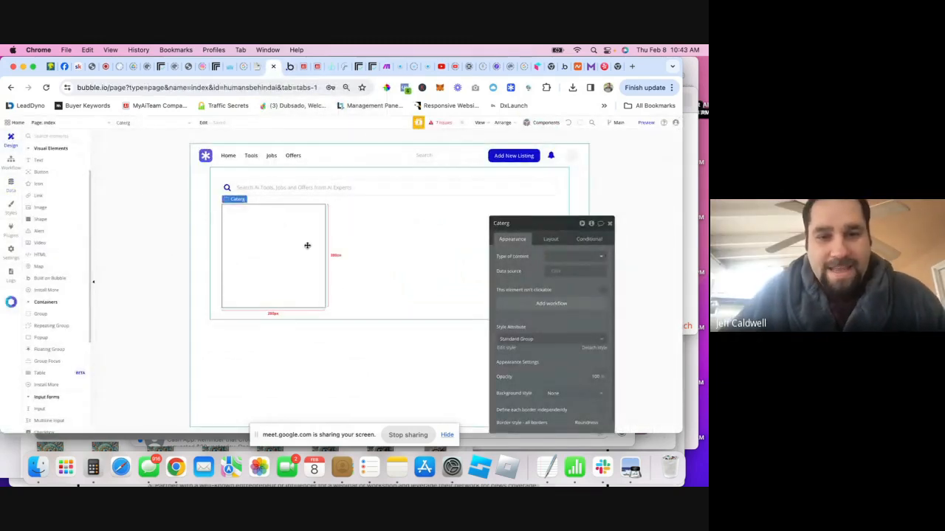
pyautogui.click(505, 226)
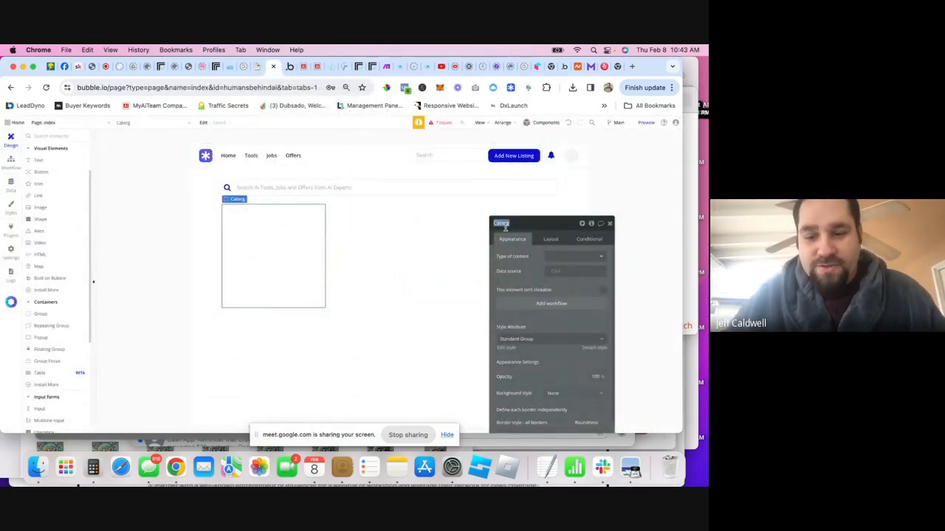
pyautogui.write('L')
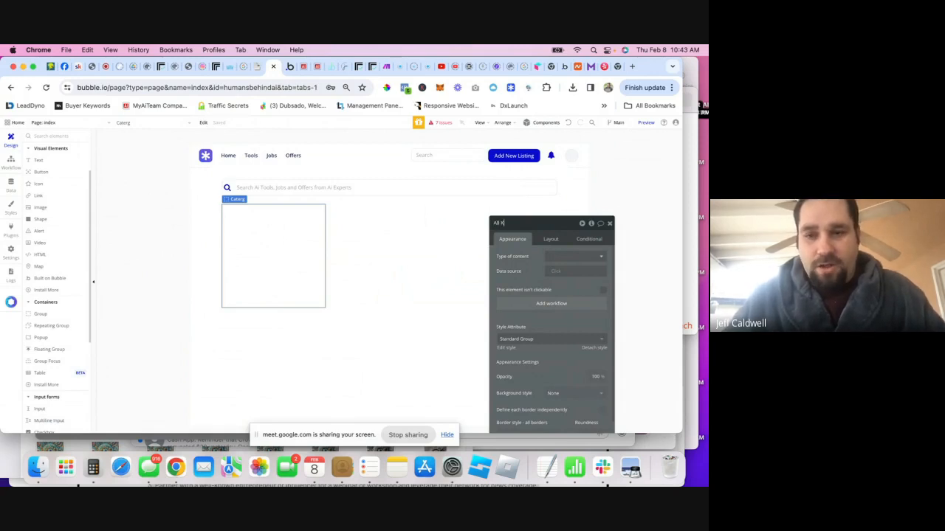
pyautogui.write('ll Listin')
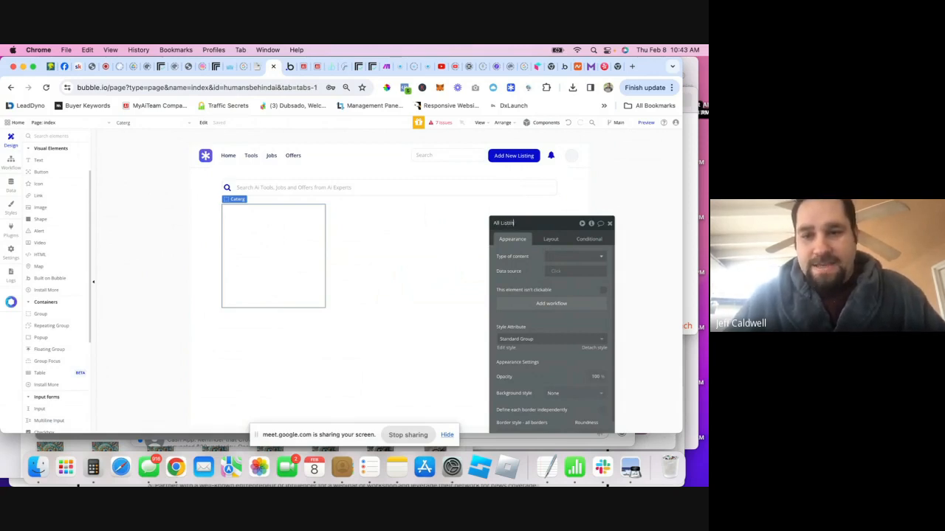
pyautogui.write('gs')
pyautogui.click(264, 228)
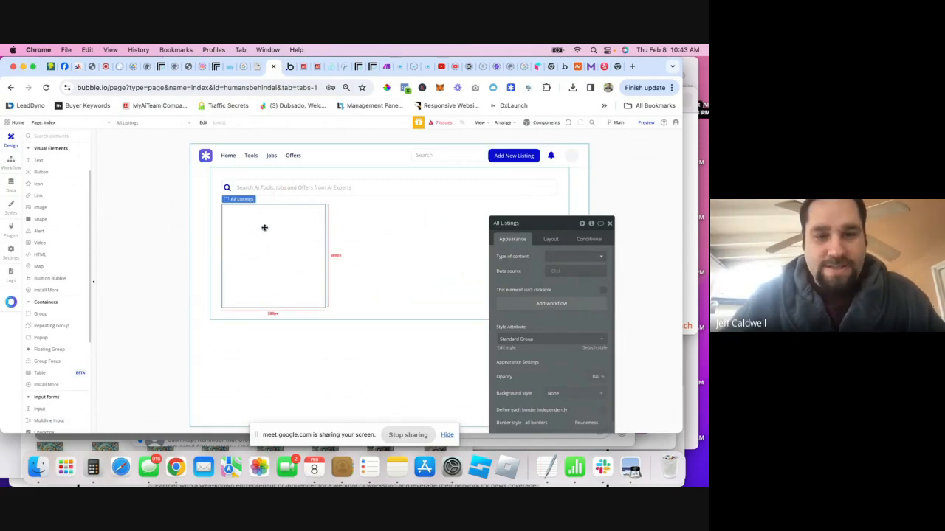
# - Paste copies of the All Listings group and locate them in the Elements tree
pyautogui.press('super+v')
pyautogui.click(274, 229)
pyautogui.click(280, 346)
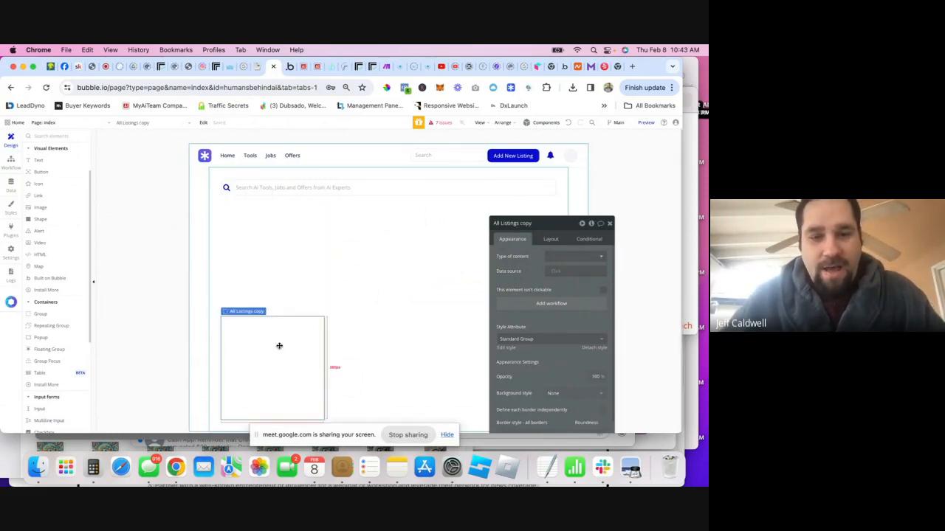
pyautogui.rightClick(279, 345)
pyautogui.click(278, 280)
pyautogui.rightClick(257, 261)
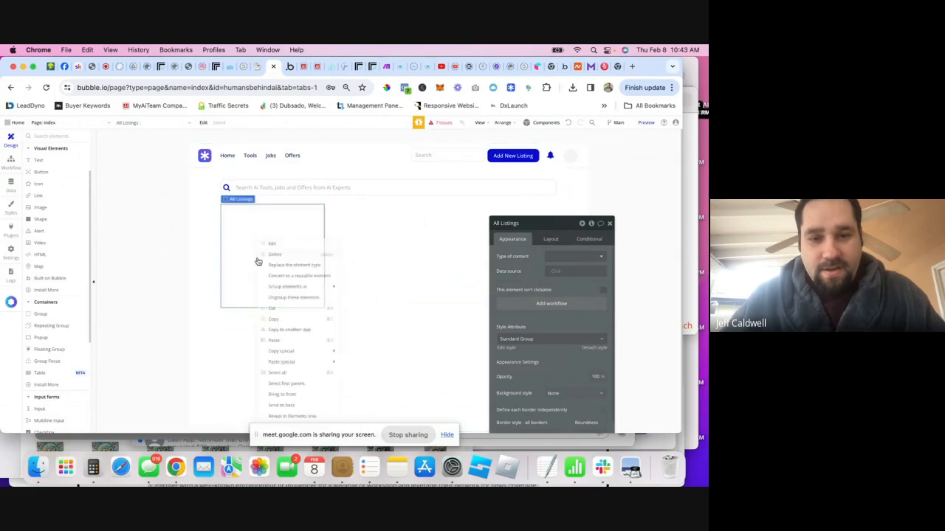
pyautogui.click(286, 342)
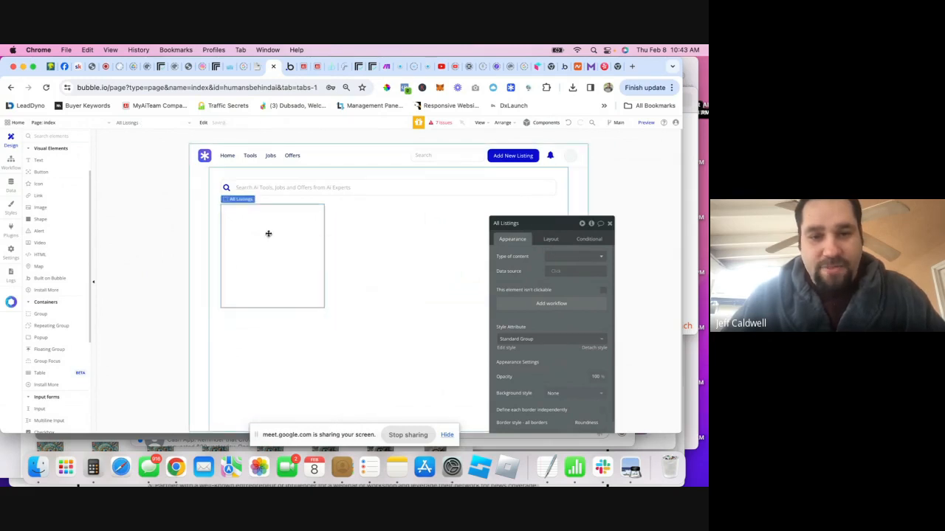
pyautogui.rightClick(265, 257)
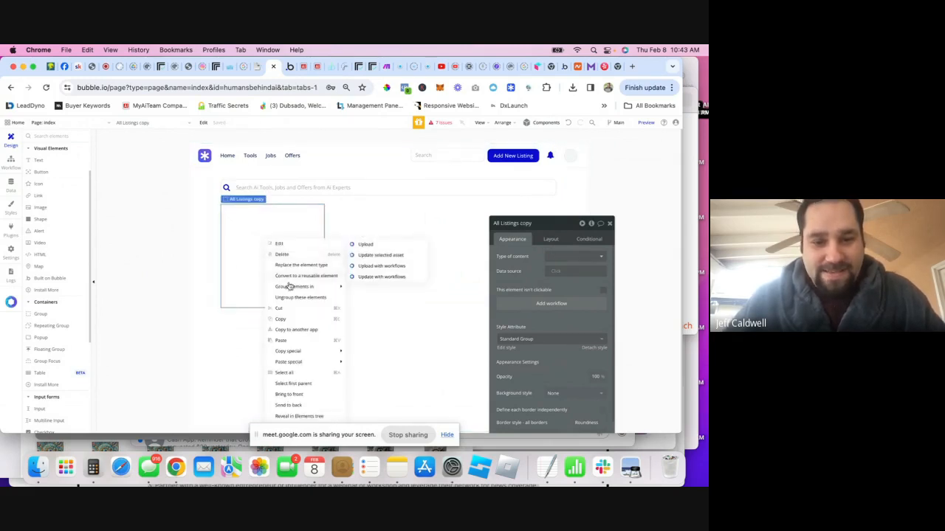
pyautogui.click(302, 418)
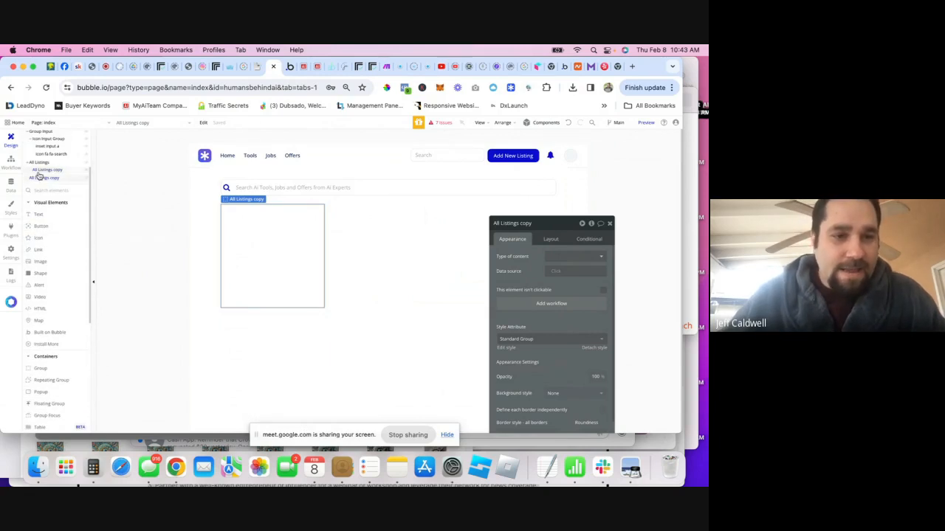
# - Delete the extra nested copy in the Elements tree, keeping one All Listings copy
pyautogui.moveTo(40, 178); pyautogui.dragTo(45, 174)
pyautogui.click(31, 171)
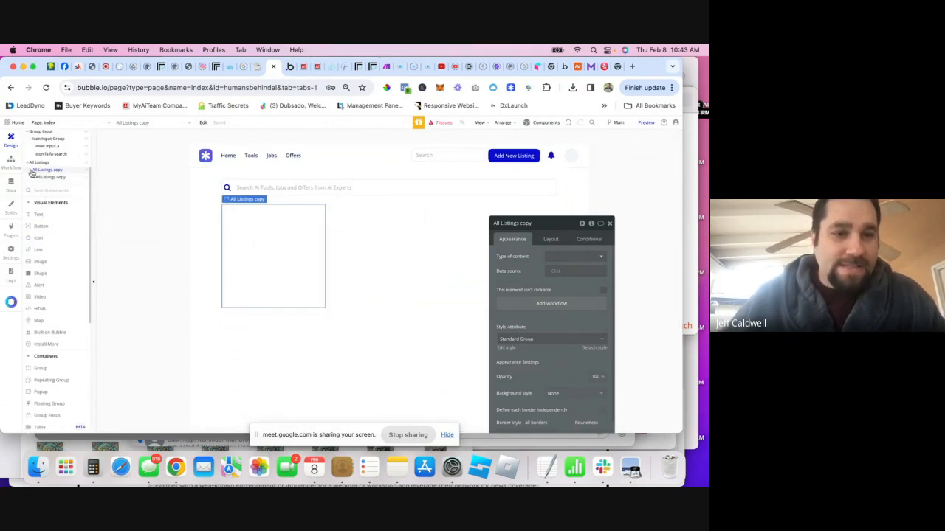
pyautogui.rightClick(42, 180)
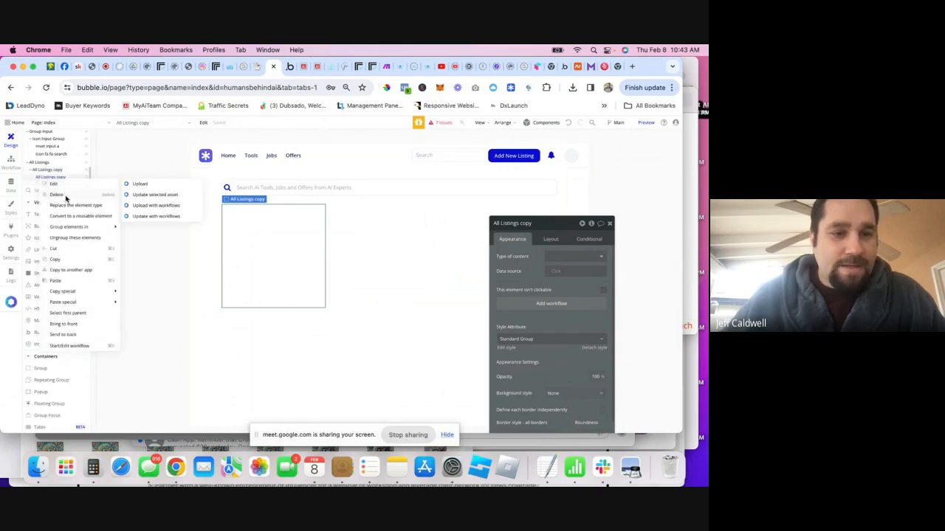
pyautogui.click(65, 200)
pyautogui.click(45, 173)
pyautogui.press('super+d')
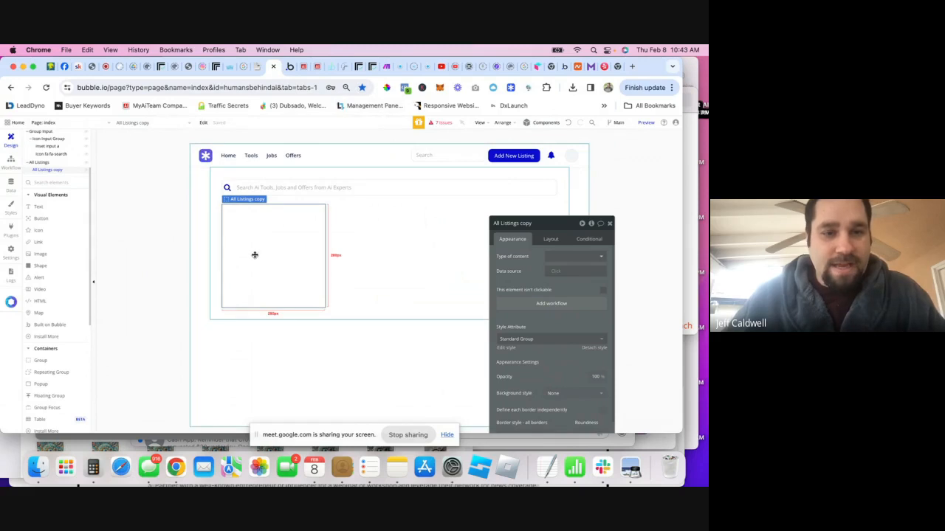
# - Give the All Listings container a fixed width in its layout settings
pyautogui.click(39, 162)
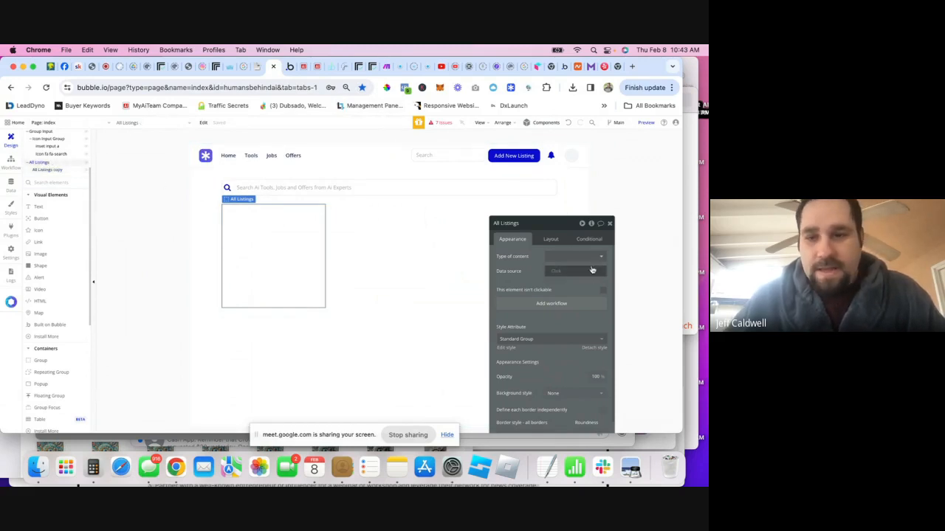
pyautogui.click(551, 239)
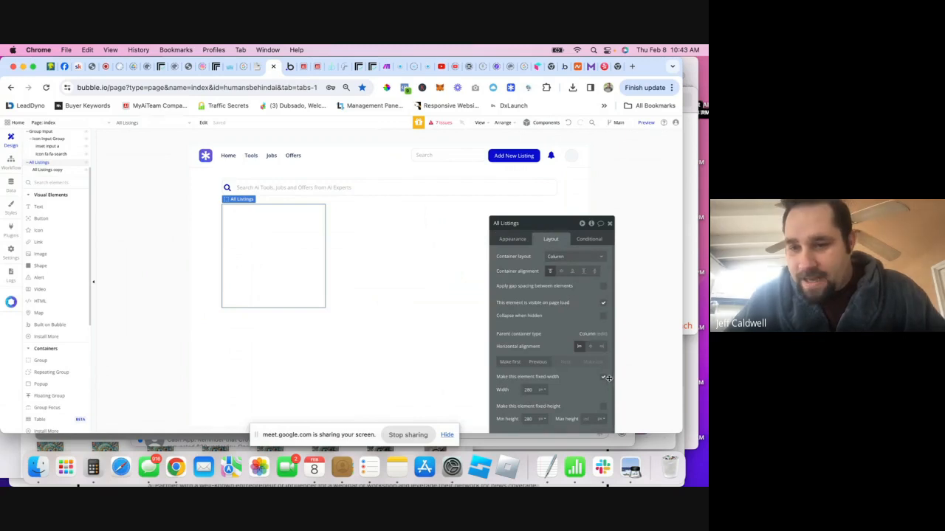
pyautogui.click(602, 378)
# - Copy the All Listings copy group and paste it twice into All Listings
pyautogui.click(48, 170)
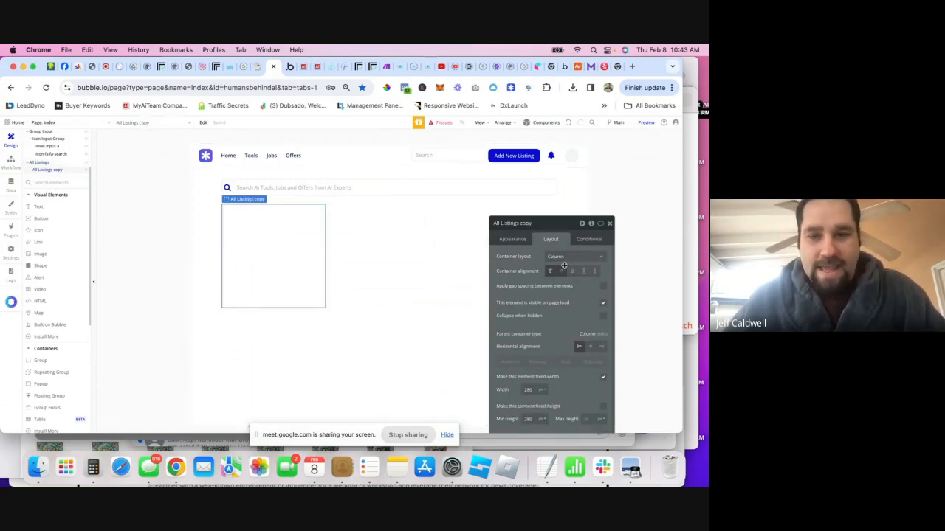
pyautogui.rightClick(51, 174)
pyautogui.click(70, 251)
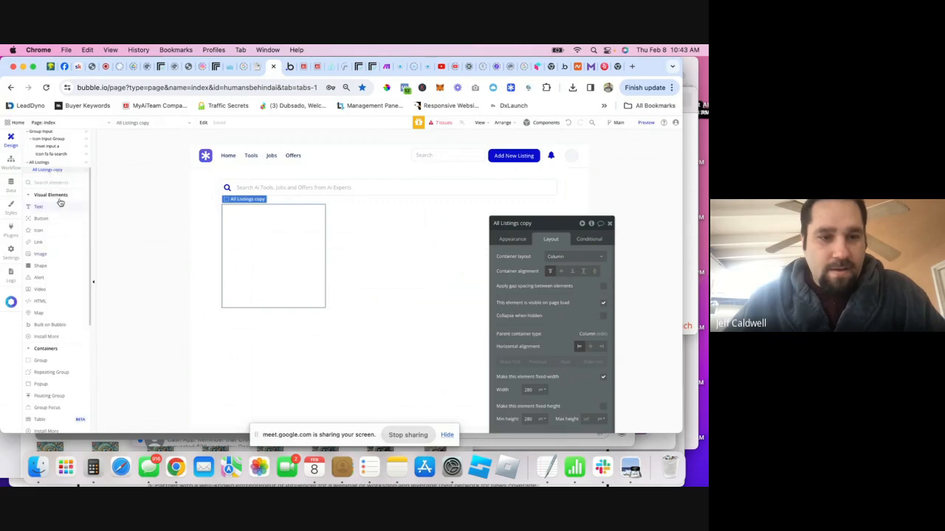
pyautogui.rightClick(41, 163)
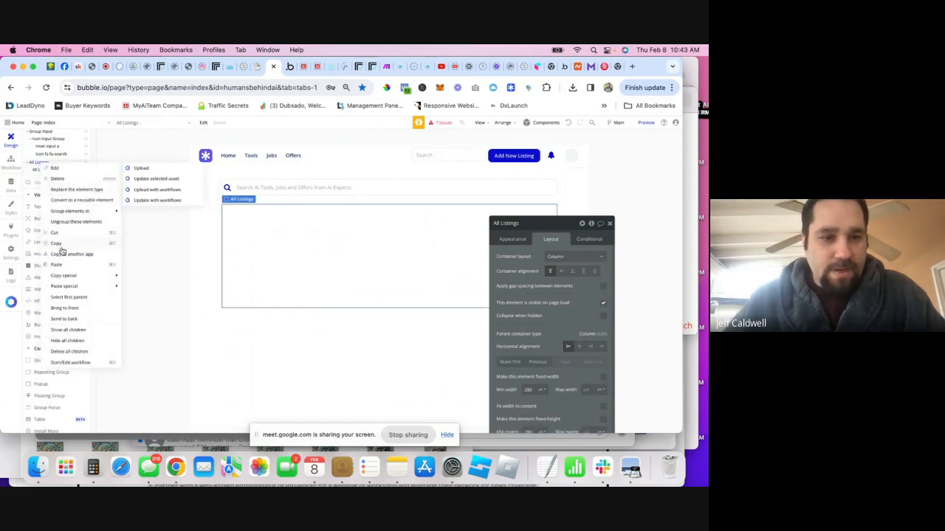
pyautogui.click(59, 266)
pyautogui.rightClick(44, 166)
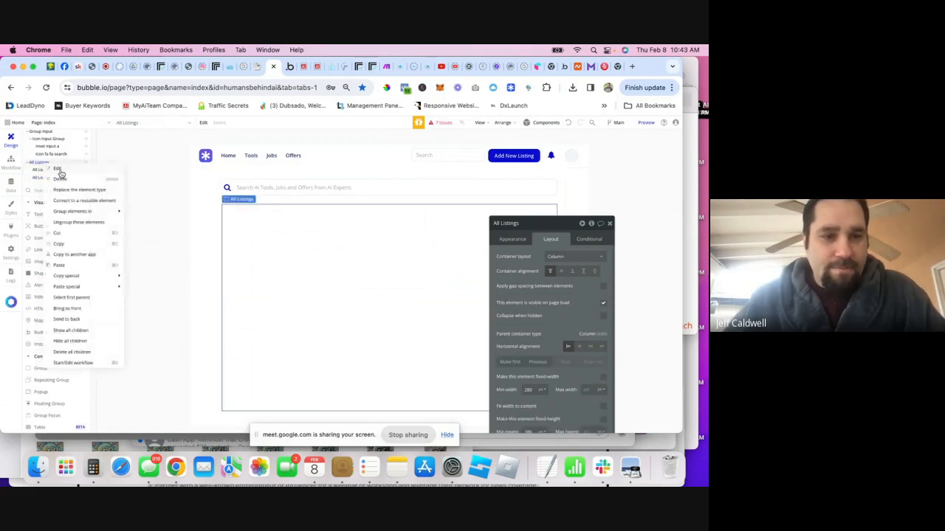
pyautogui.click(62, 265)
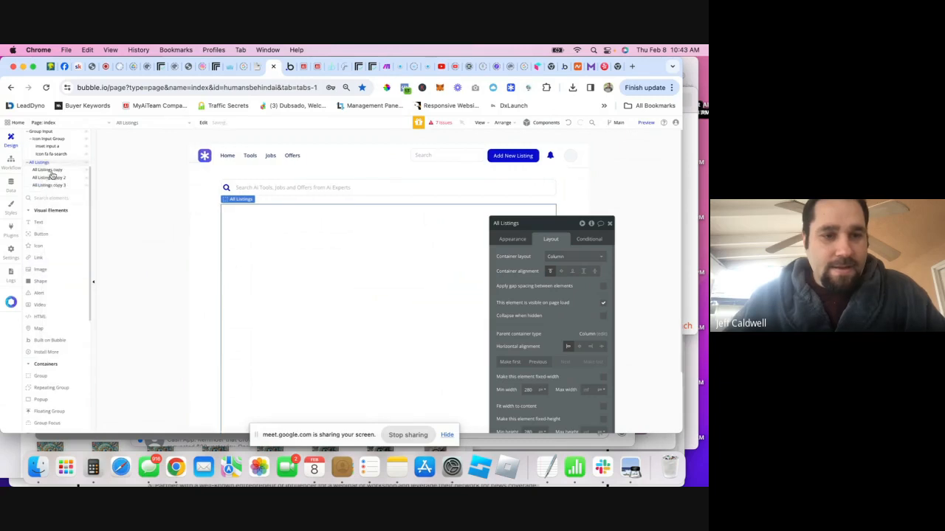
# - Set the All Listings container layout to Row
pyautogui.scroll(-4, 417, 234)
pyautogui.click(572, 256)
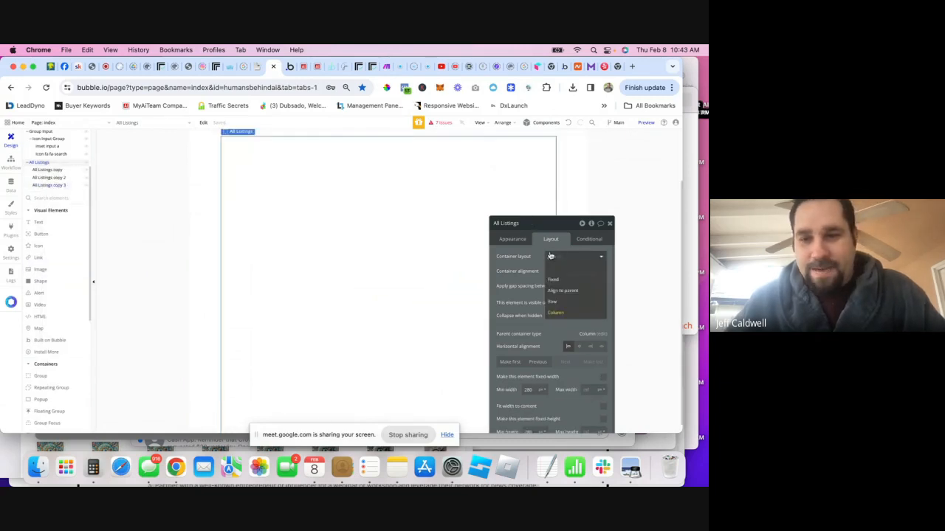
pyautogui.click(552, 302)
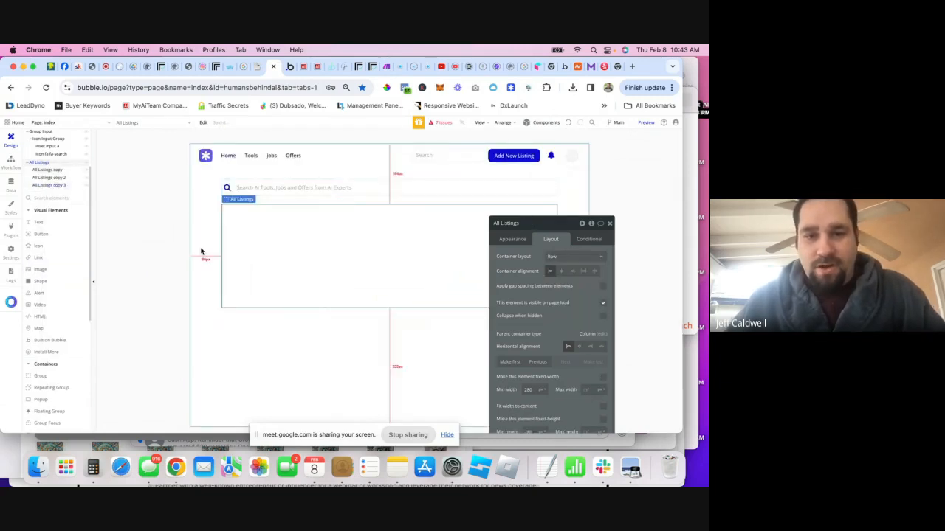
pyautogui.click(293, 243)
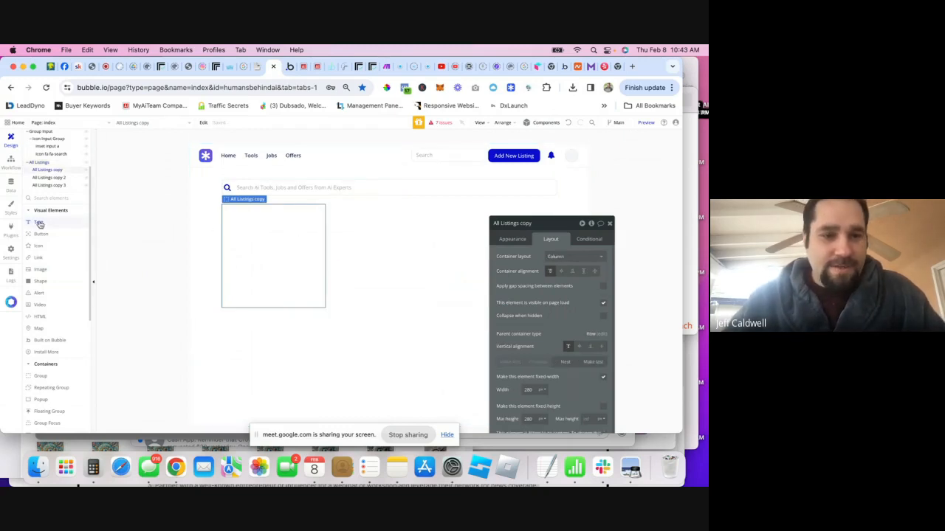
# - Add a Text element to each of the three groups and label them Tools, Jobs and Offers
pyautogui.moveTo(40, 224); pyautogui.dragTo(280, 233)
pyautogui.moveTo(42, 229); pyautogui.dragTo(365, 225)
pyautogui.moveTo(44, 229); pyautogui.dragTo(468, 219)
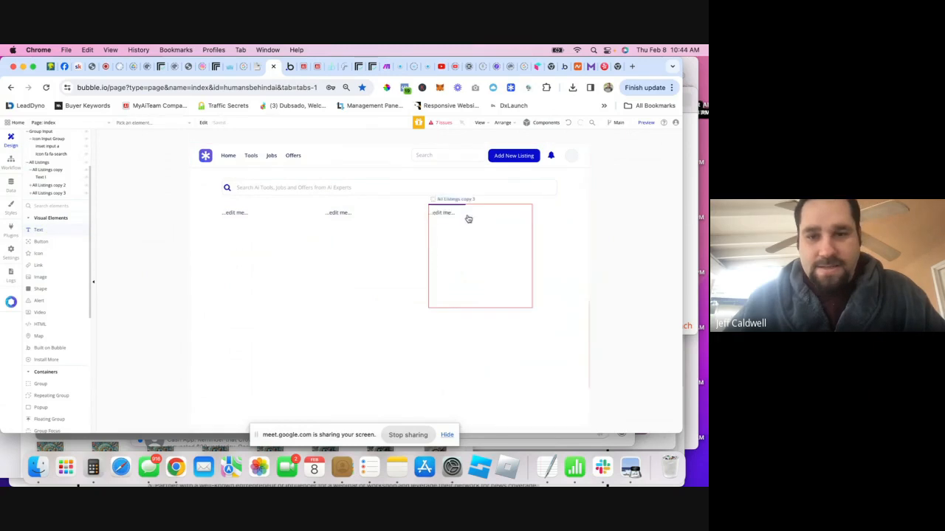
pyautogui.doubleClick(235, 214)
pyautogui.moveTo(500, 256); pyautogui.dragTo(519, 256)
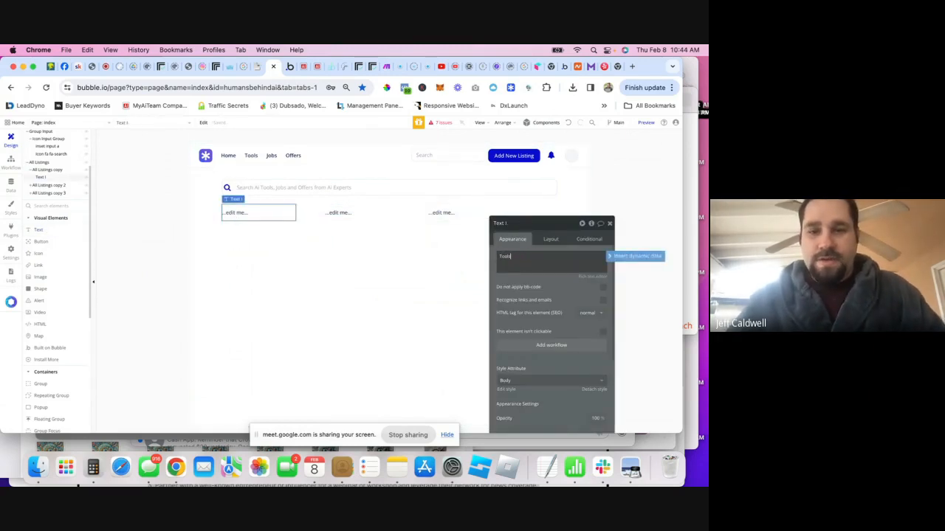
pyautogui.click(381, 215)
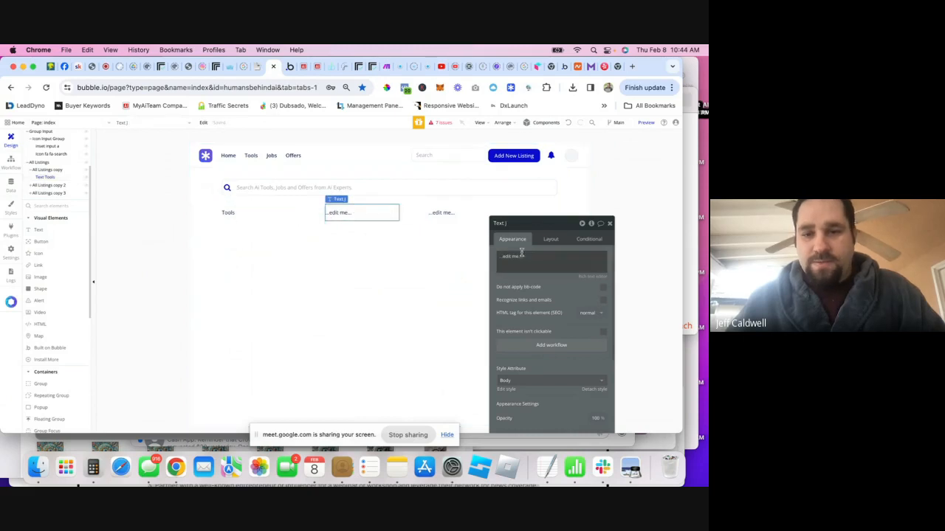
pyautogui.tripleClick(522, 257)
pyautogui.write('Jobs')
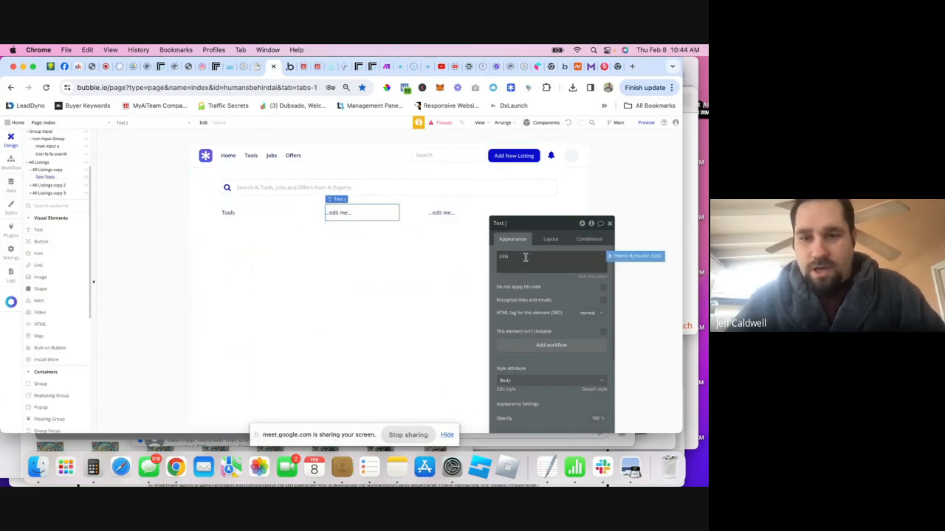
pyautogui.click(442, 213)
pyautogui.tripleClick(537, 256)
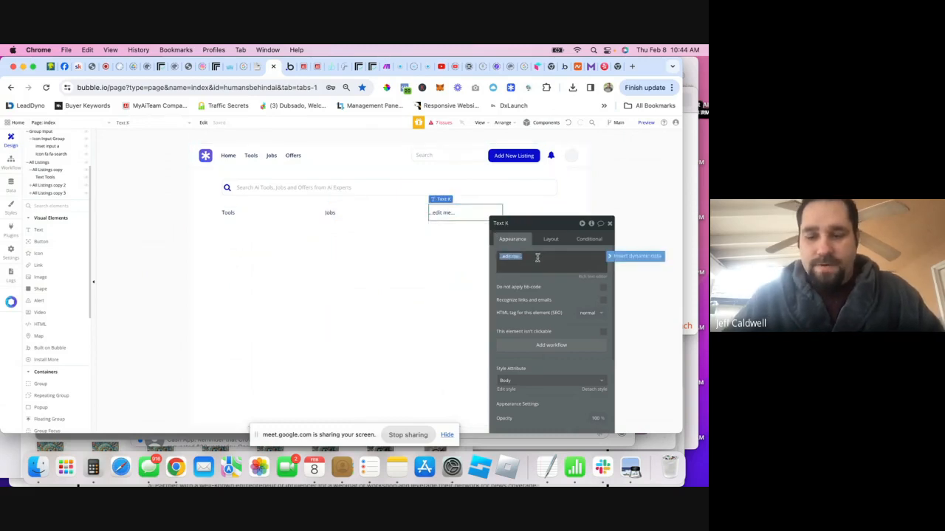
# - Centre-align the text of the Tools heading
pyautogui.click(305, 247)
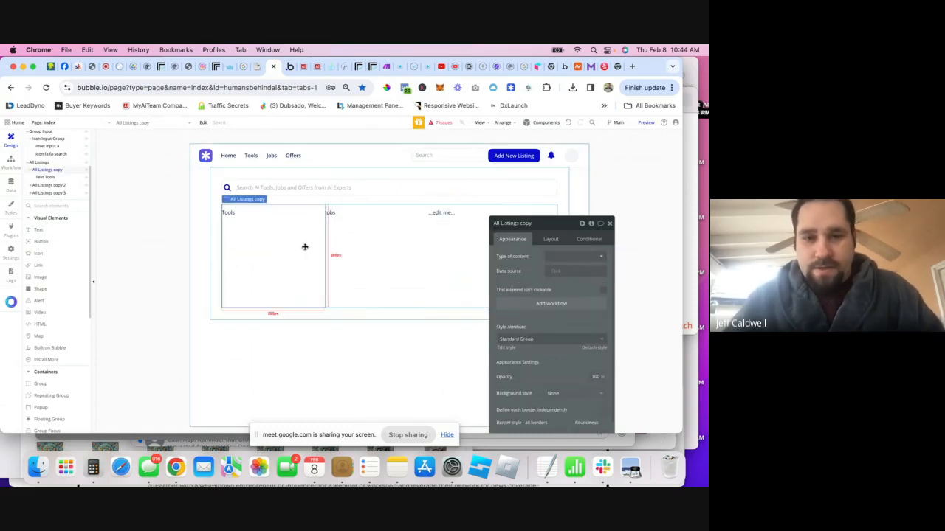
pyautogui.click(256, 213)
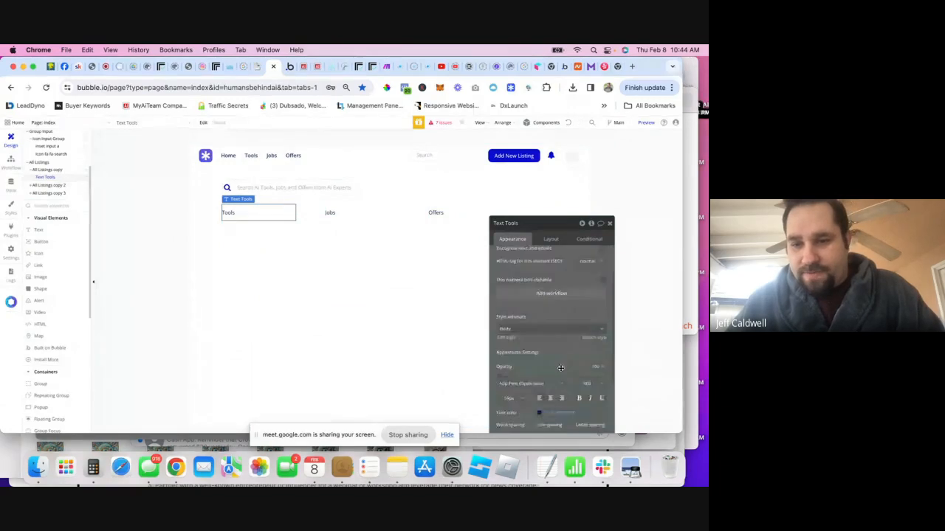
pyautogui.scroll(-1, 561, 368)
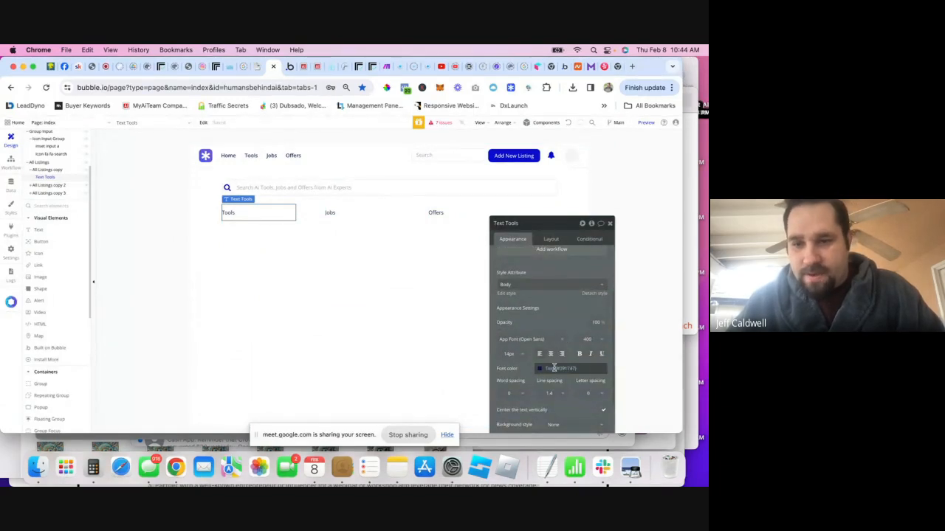
pyautogui.click(551, 355)
# - Centre the Tools, Jobs and Offers headings horizontally within their columns
pyautogui.click(346, 213)
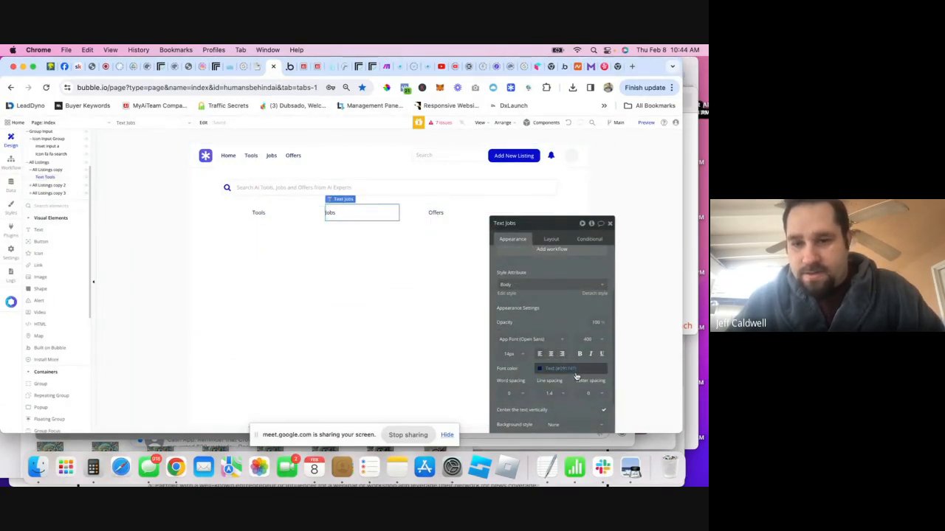
pyautogui.click(435, 212)
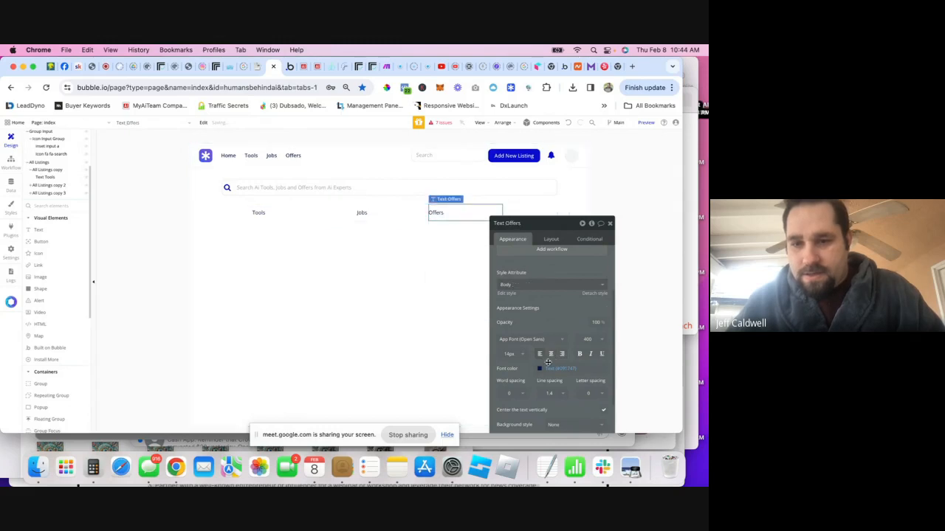
pyautogui.click(290, 219)
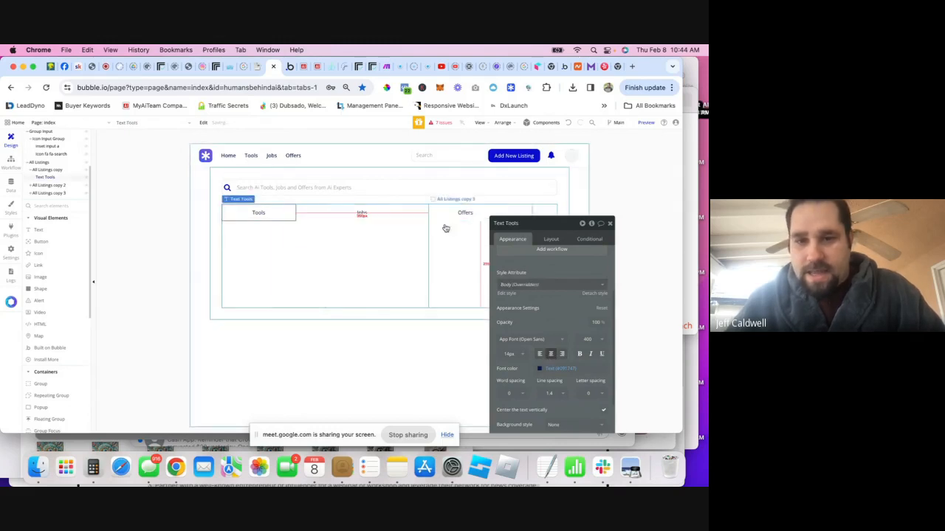
pyautogui.click(551, 239)
pyautogui.click(371, 215)
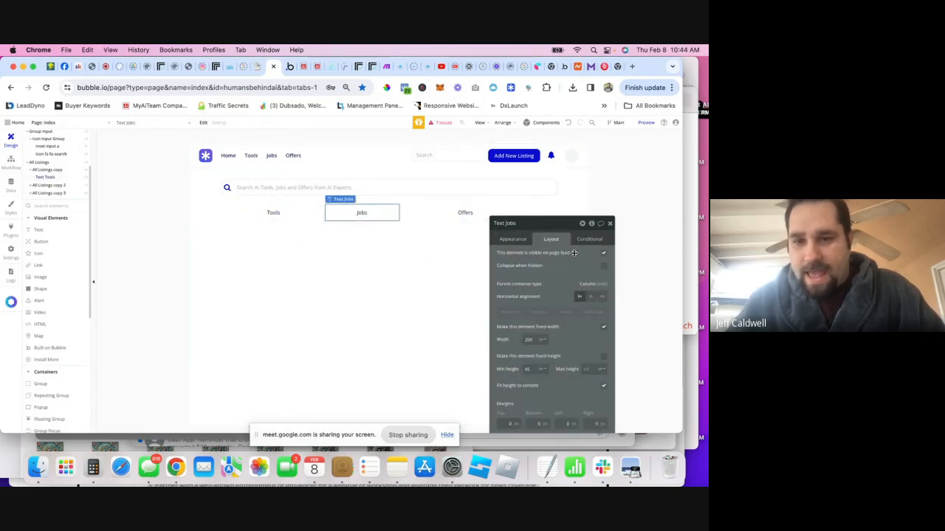
pyautogui.click(472, 209)
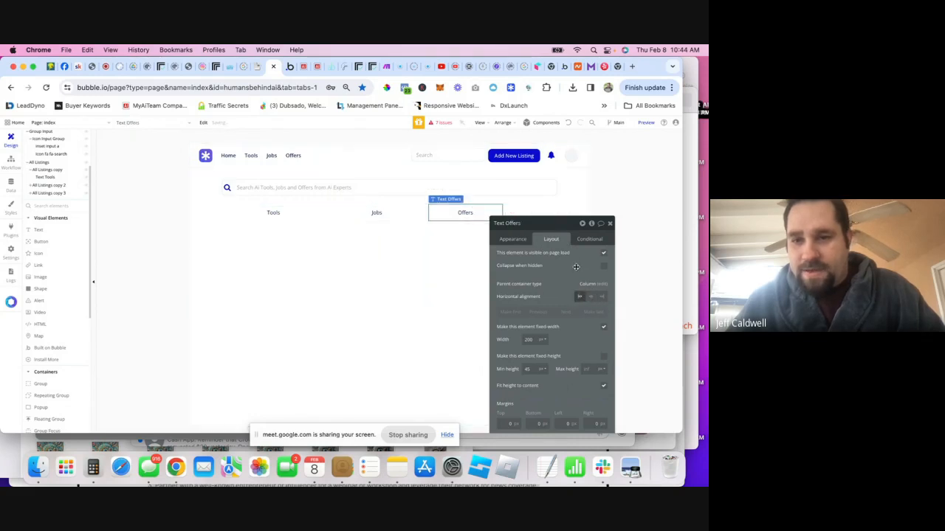
pyautogui.click(591, 296)
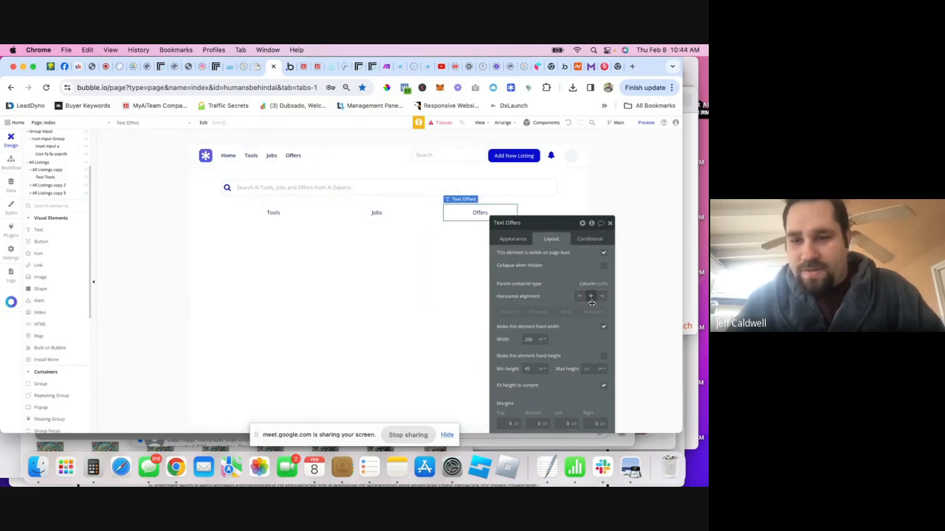
pyautogui.click(609, 223)
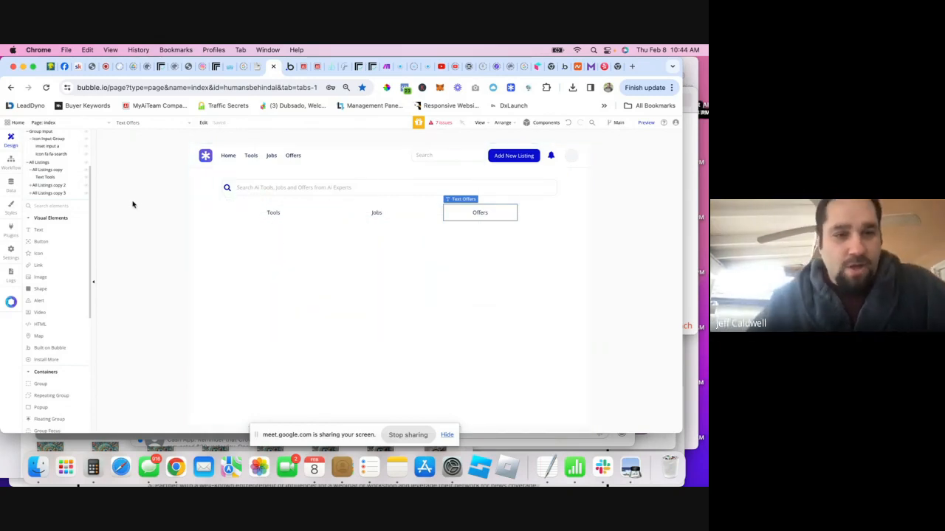
# - Drop a Repeating Group from Containers under the Tools heading, creating Group Q
pyautogui.scroll(-2, 55, 298)
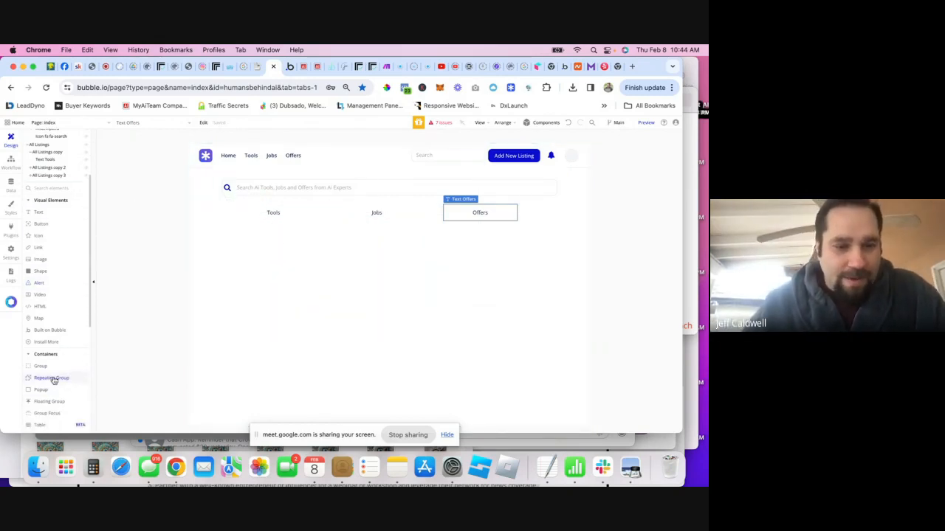
pyautogui.moveTo(53, 380); pyautogui.dragTo(273, 236)
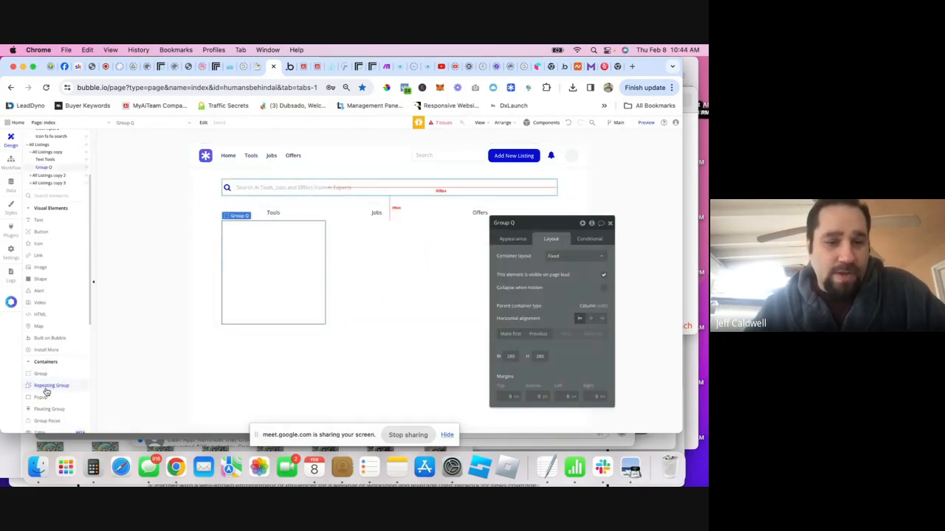
pyautogui.click(609, 223)
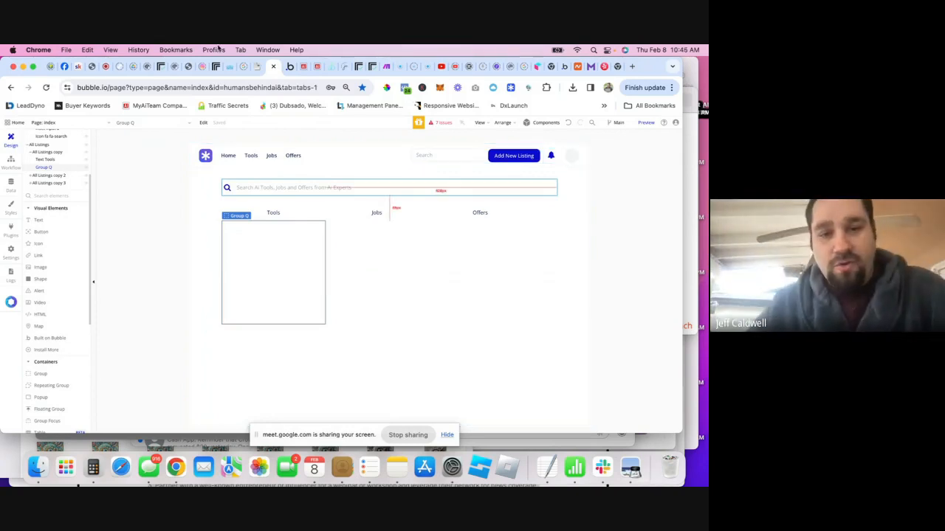
# - Copy the 'Repeating group : 1 column' template from the library's RGs category
pyautogui.click(510, 87)
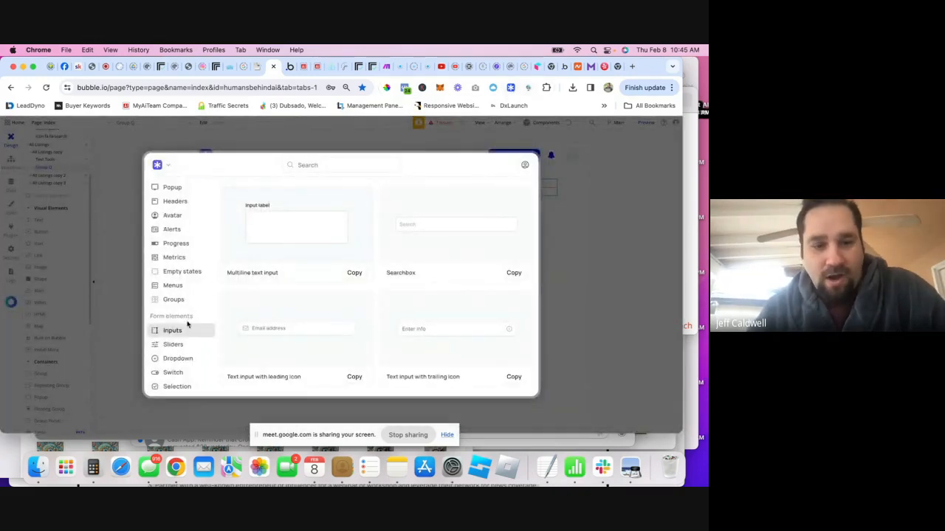
pyautogui.scroll(-3, 185, 317)
pyautogui.scroll(-2, 206, 340)
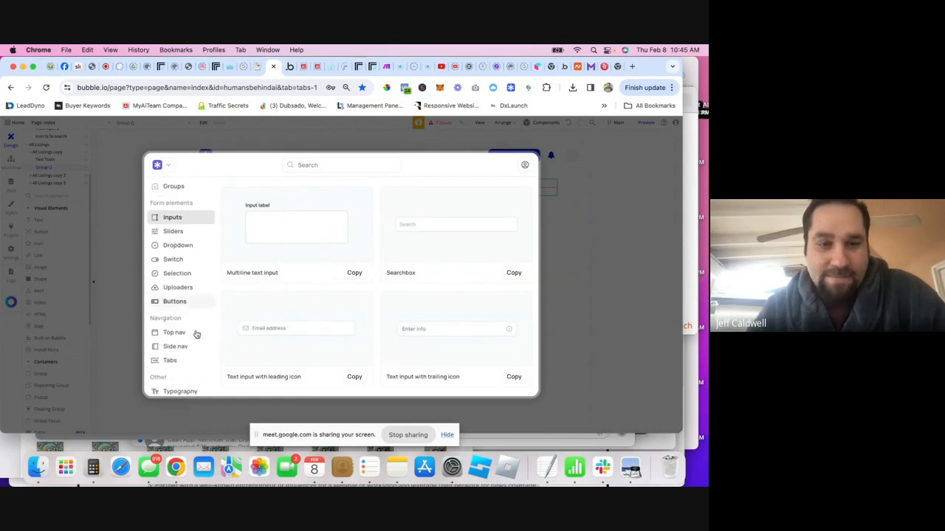
pyautogui.scroll(3, 190, 303)
pyautogui.scroll(1, 187, 296)
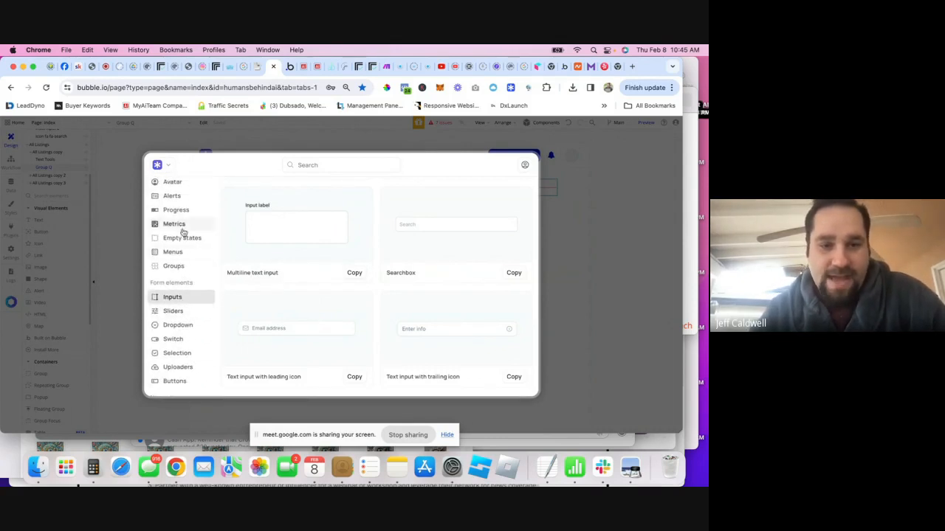
pyautogui.scroll(3, 188, 324)
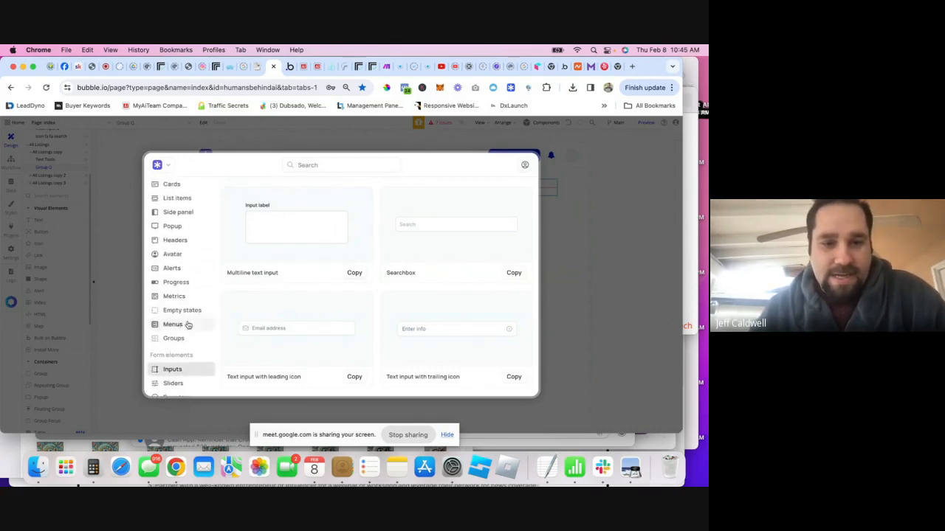
pyautogui.scroll(1, 178, 236)
pyautogui.click(175, 219)
pyautogui.scroll(3, 176, 236)
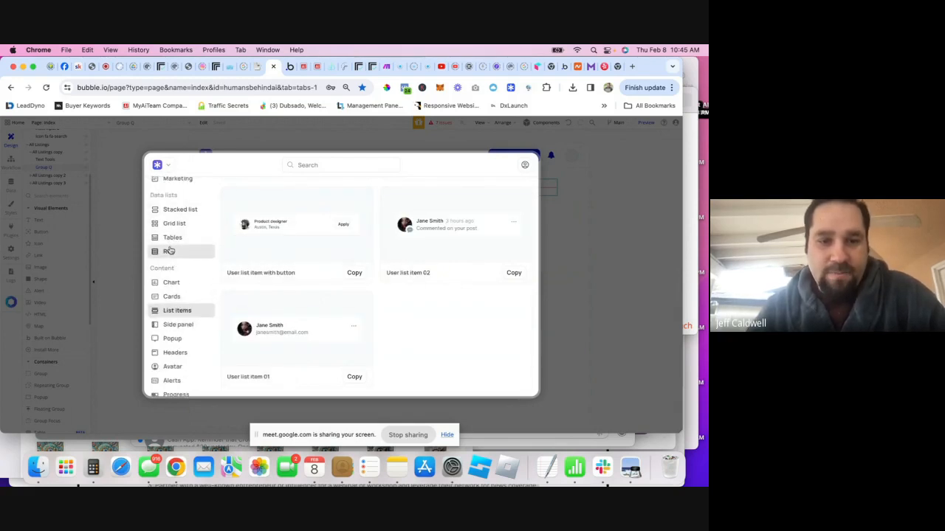
pyautogui.click(166, 251)
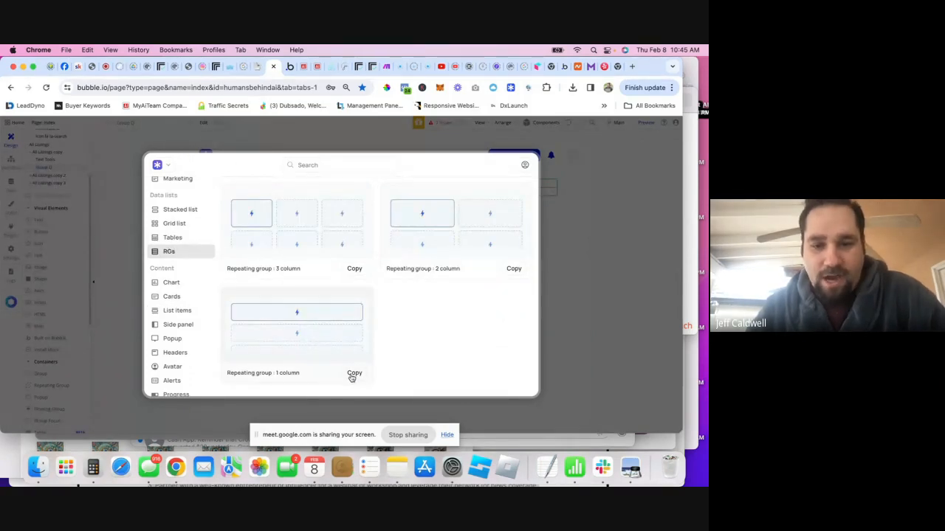
pyautogui.click(547, 317)
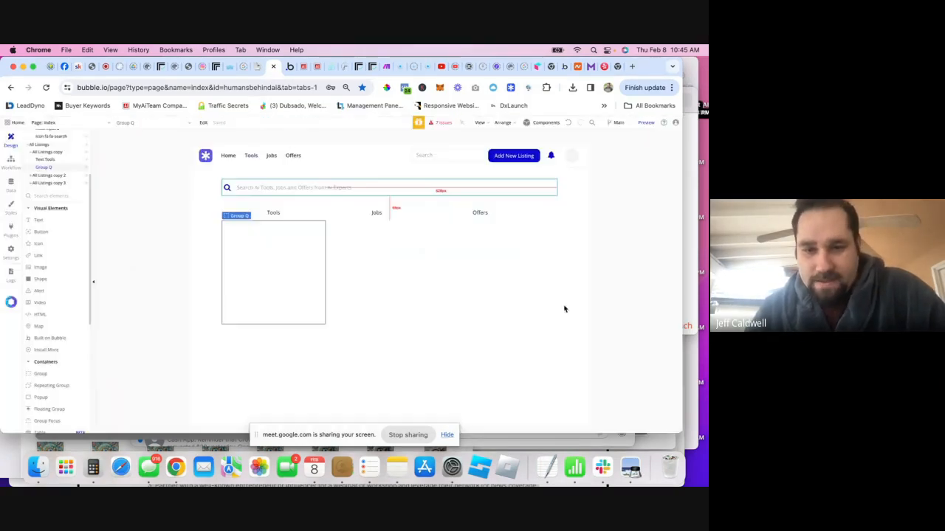
# - Paste the one-column repeating group into Group Q and inspect its data source and rows settings
pyautogui.rightClick(253, 253)
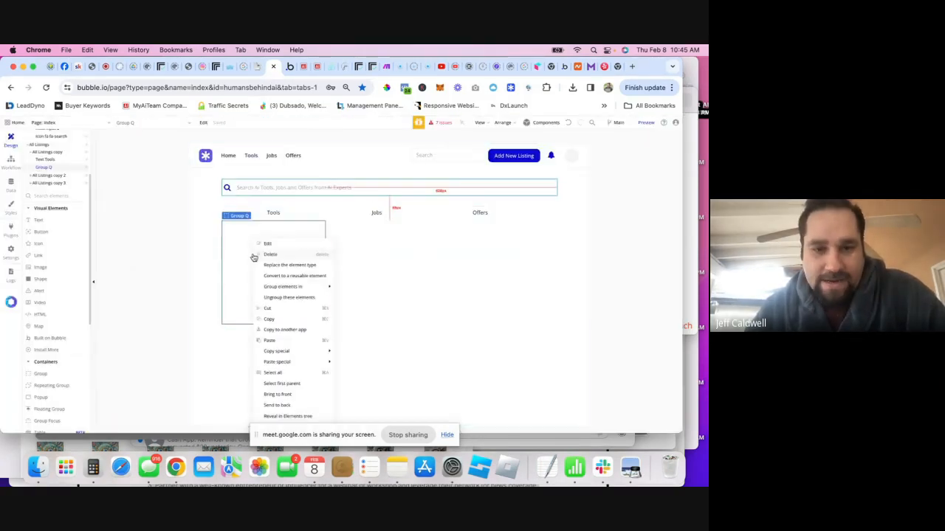
pyautogui.click(269, 340)
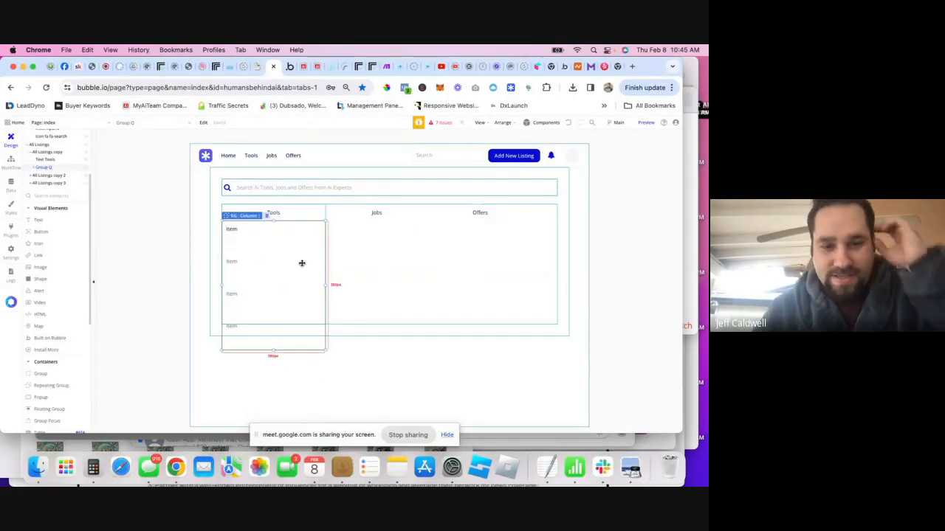
pyautogui.click(34, 170)
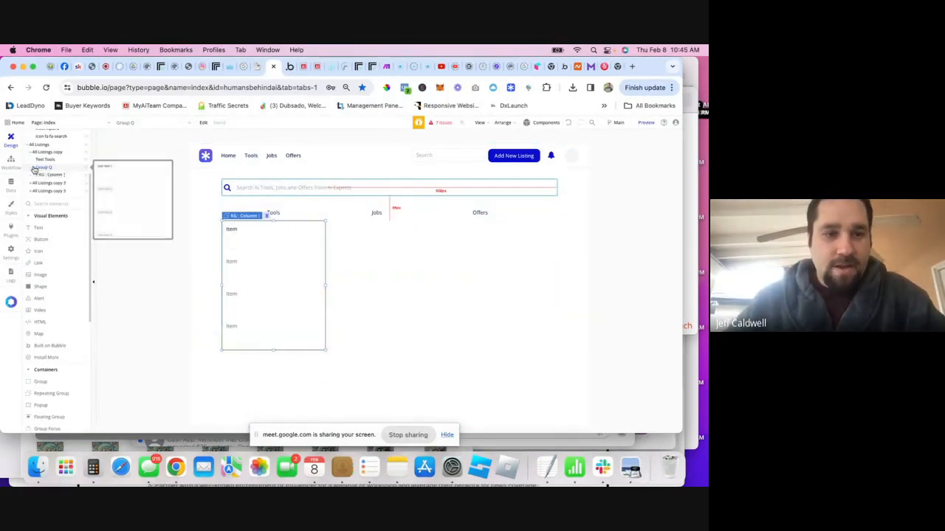
pyautogui.click(49, 176)
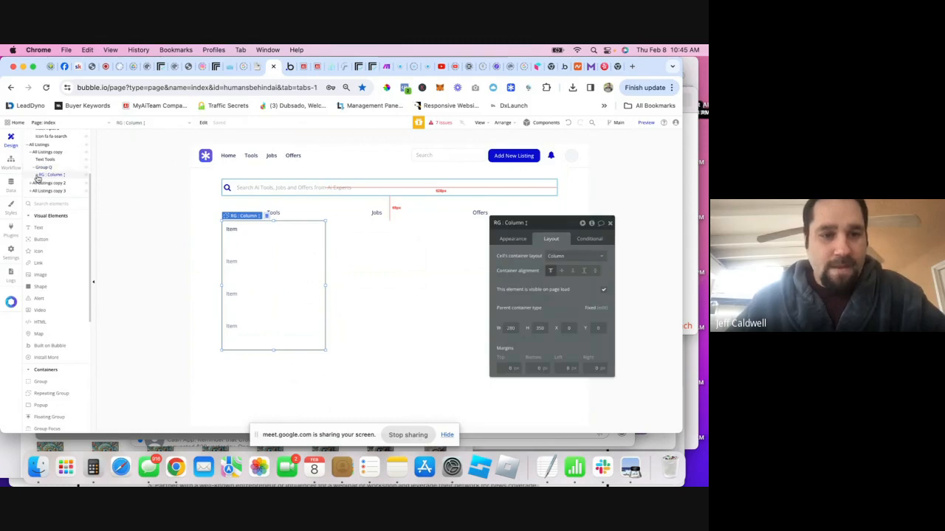
pyautogui.click(36, 177)
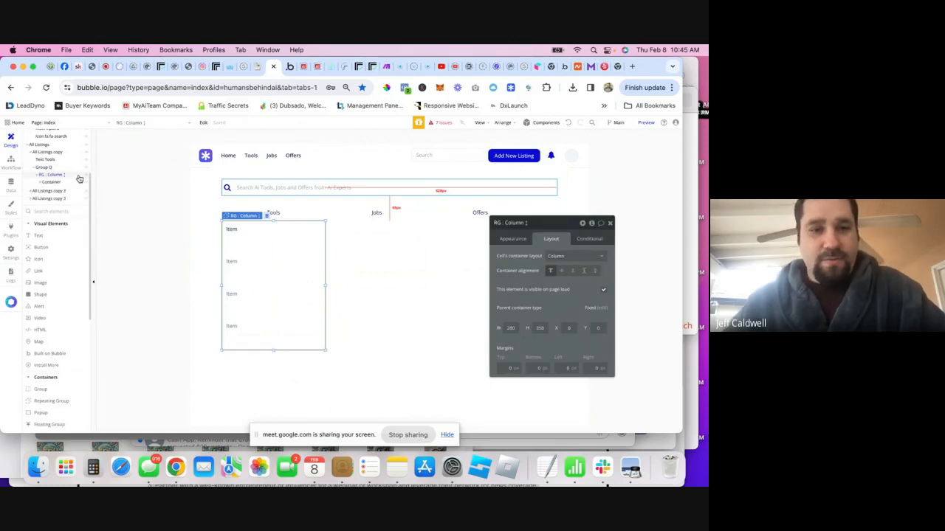
pyautogui.click(517, 239)
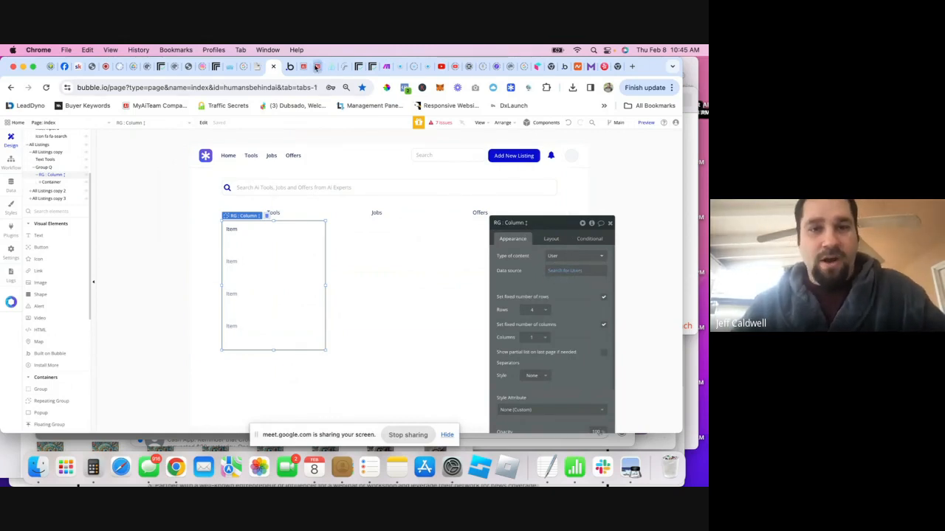
pyautogui.click(13, 188)
# - Create a new data type named Tools and begin adding a field to it
pyautogui.click(113, 237)
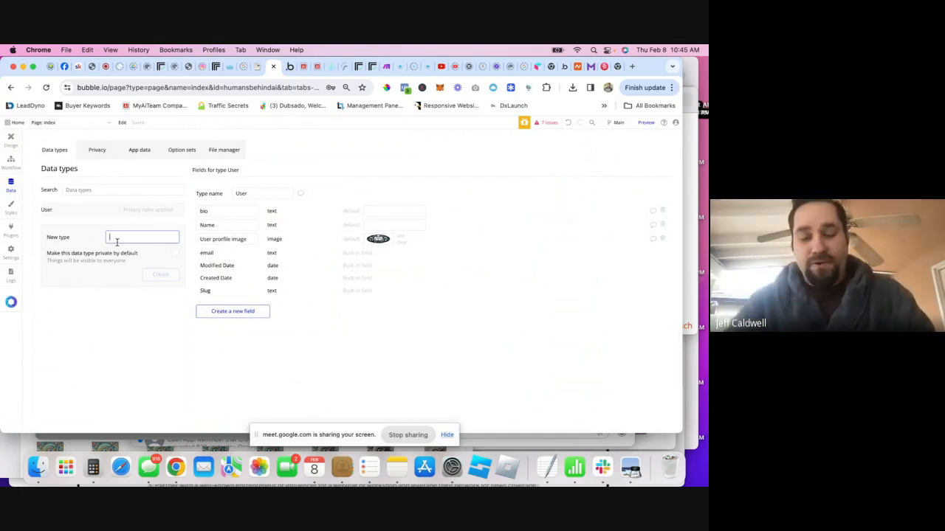
pyautogui.write('Tool')
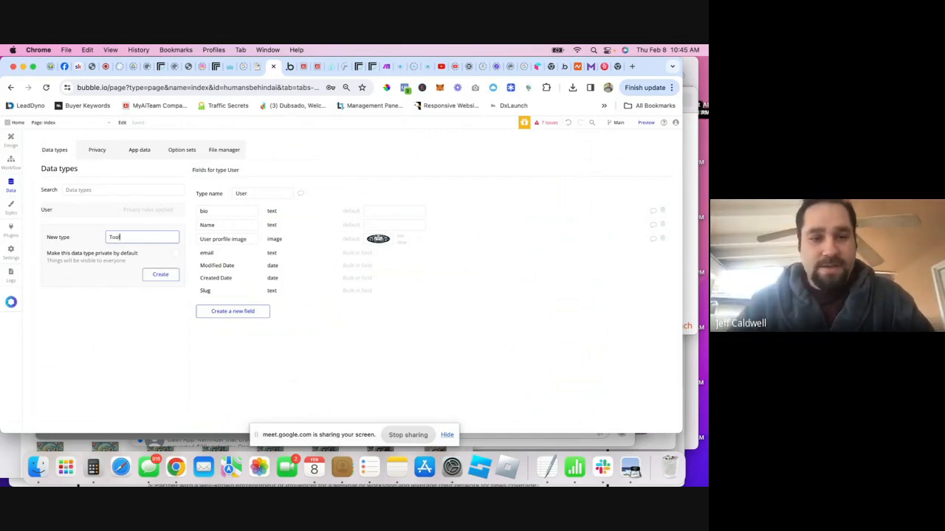
pyautogui.write('s')
pyautogui.press('Return')
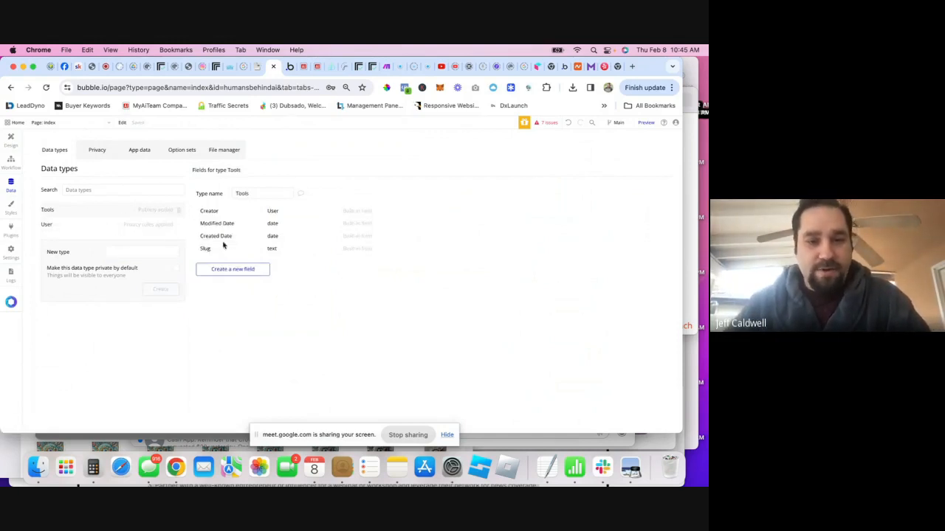
pyautogui.click(235, 272)
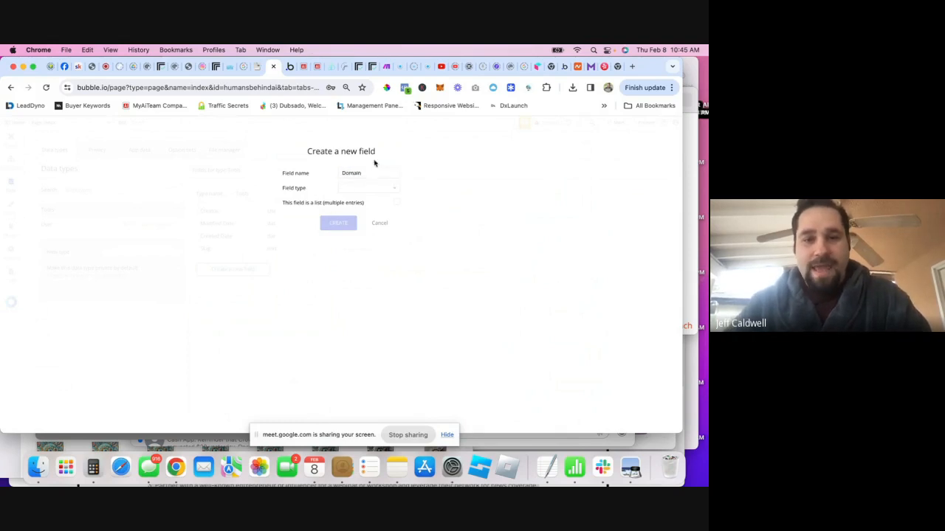
# - Create the Domain field on Tools with type text
pyautogui.click(366, 188)
pyautogui.write('te')
pyautogui.click(359, 208)
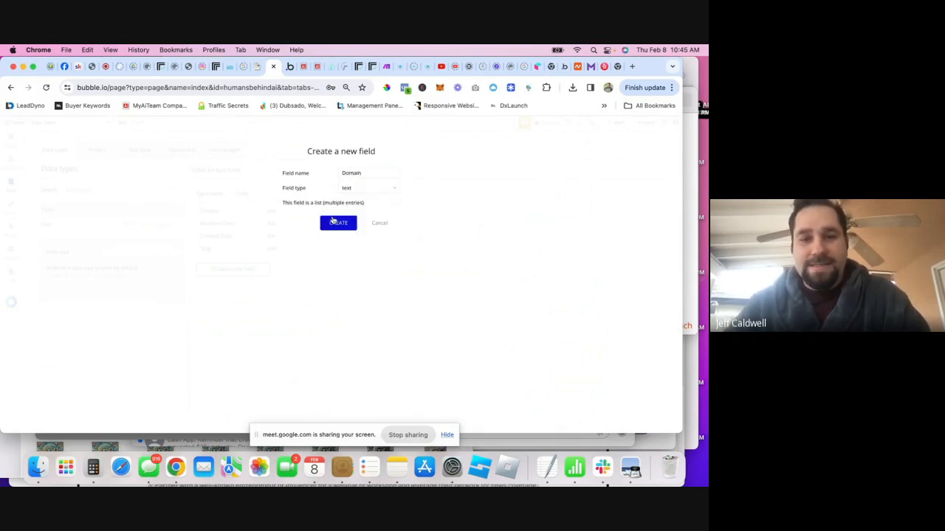
pyautogui.click(329, 222)
# - Add a 'logo' field of type image to the Tools data type
pyautogui.click(259, 288)
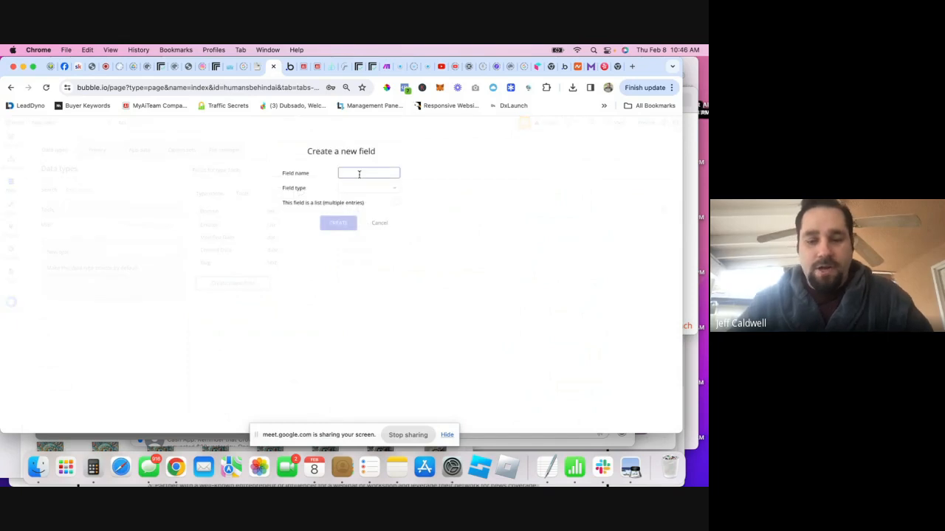
pyautogui.write('logo')
pyautogui.click(350, 187)
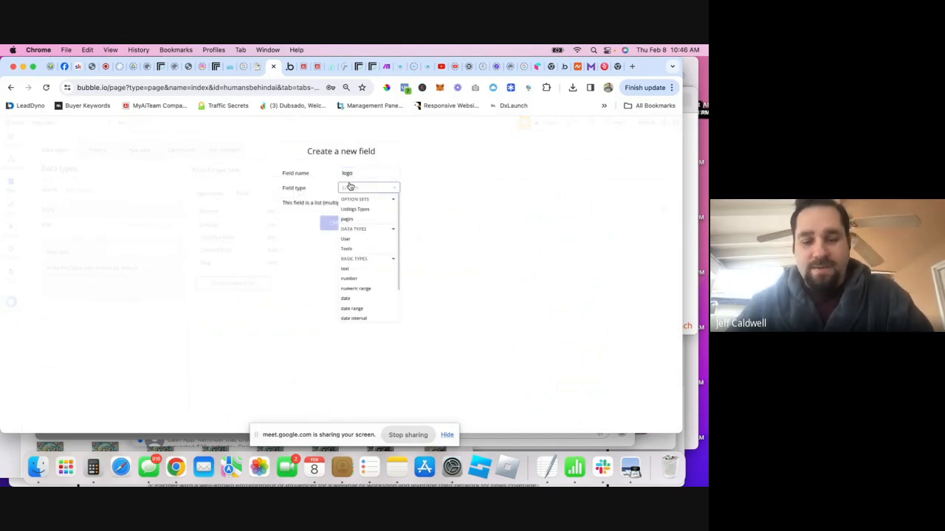
pyautogui.scroll(-3, 365, 262)
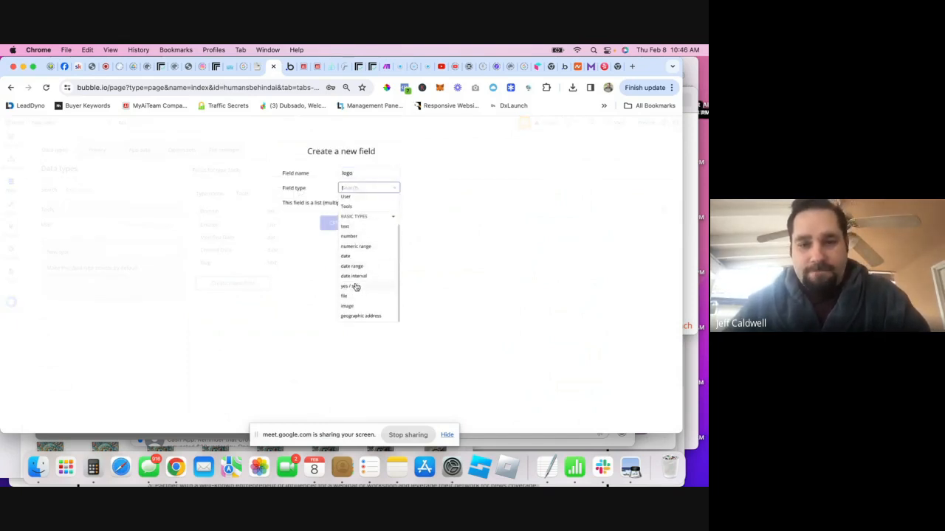
pyautogui.click(352, 307)
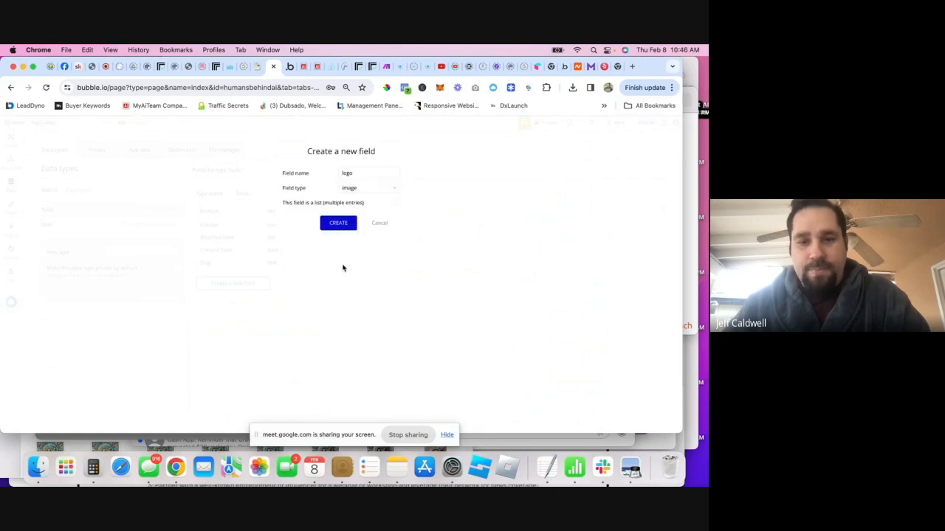
pyautogui.click(338, 223)
# - Add a 'Description' field of type text to the Tools data type
pyautogui.click(233, 298)
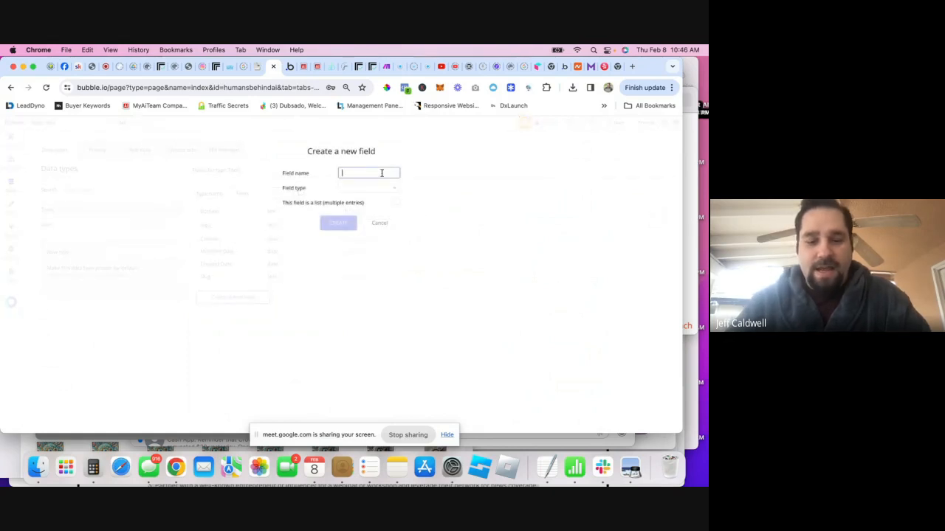
pyautogui.write('Description')
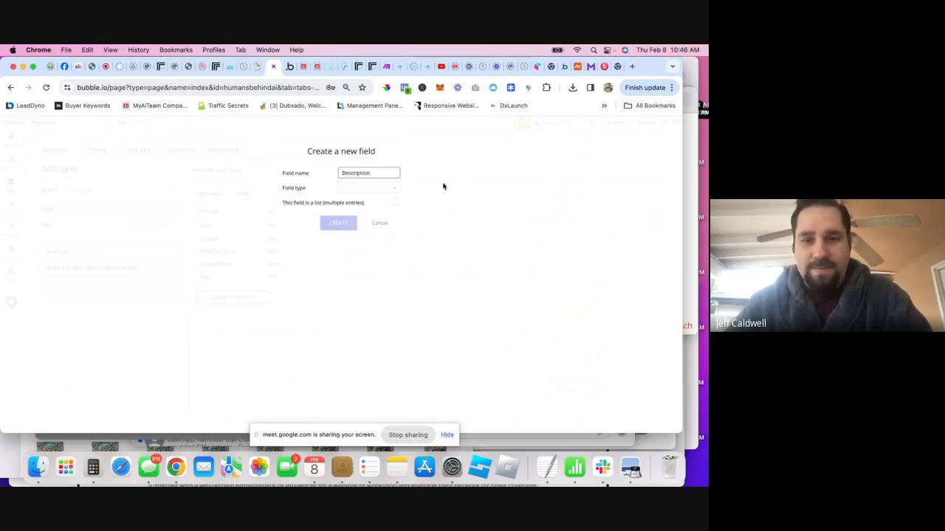
pyautogui.click(377, 190)
pyautogui.write('te')
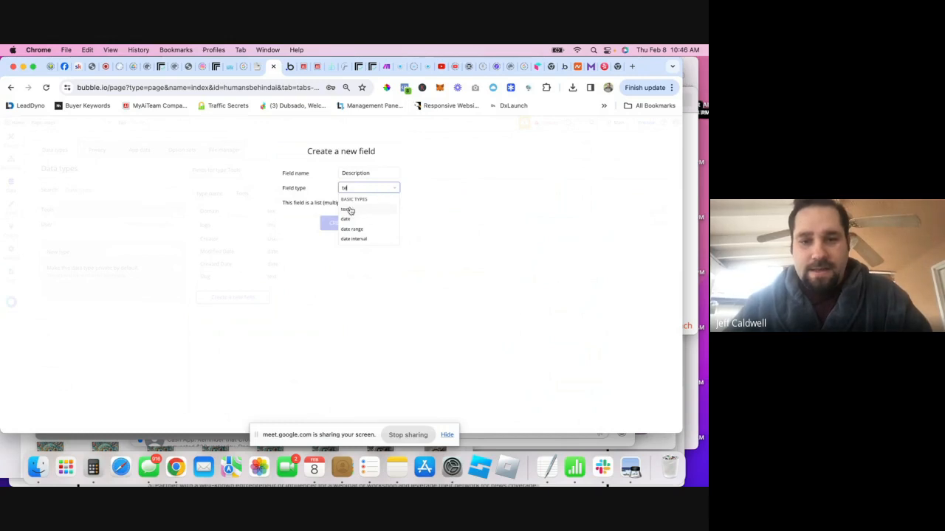
pyautogui.click(352, 213)
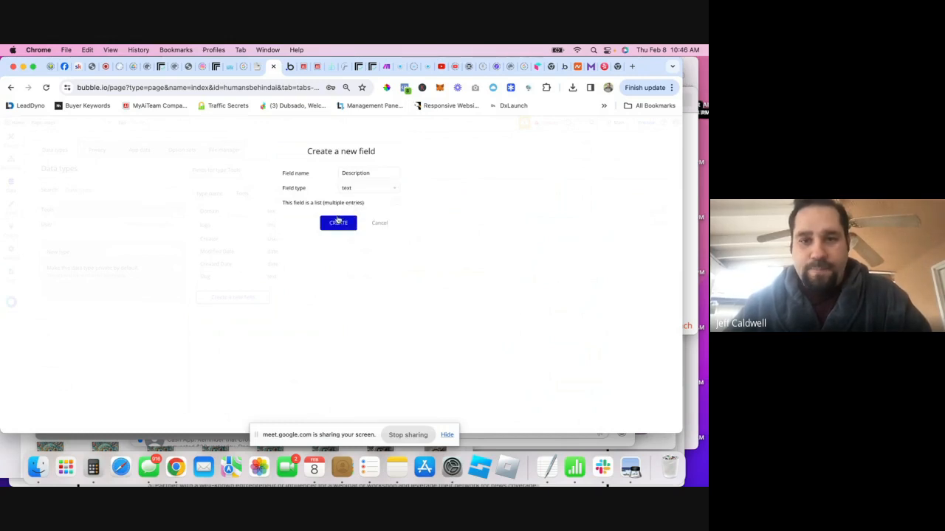
pyautogui.click(336, 222)
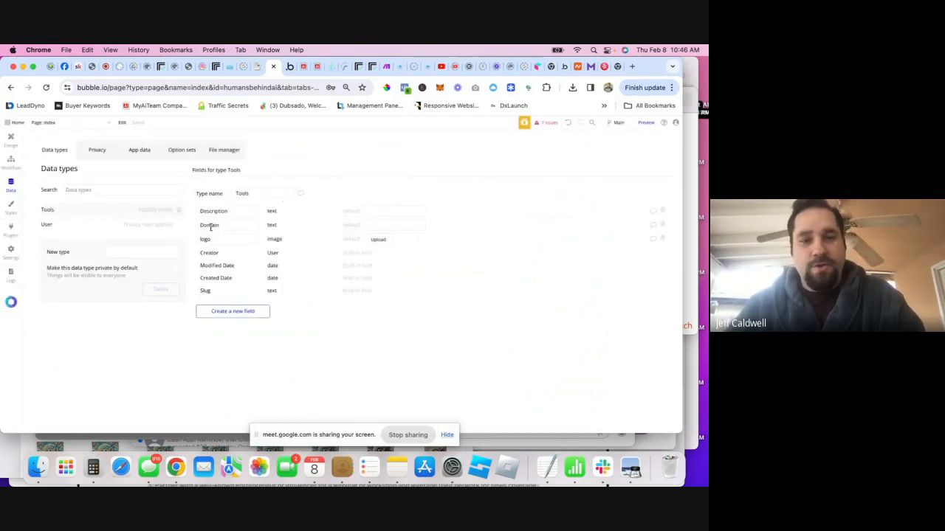
pyautogui.click(290, 67)
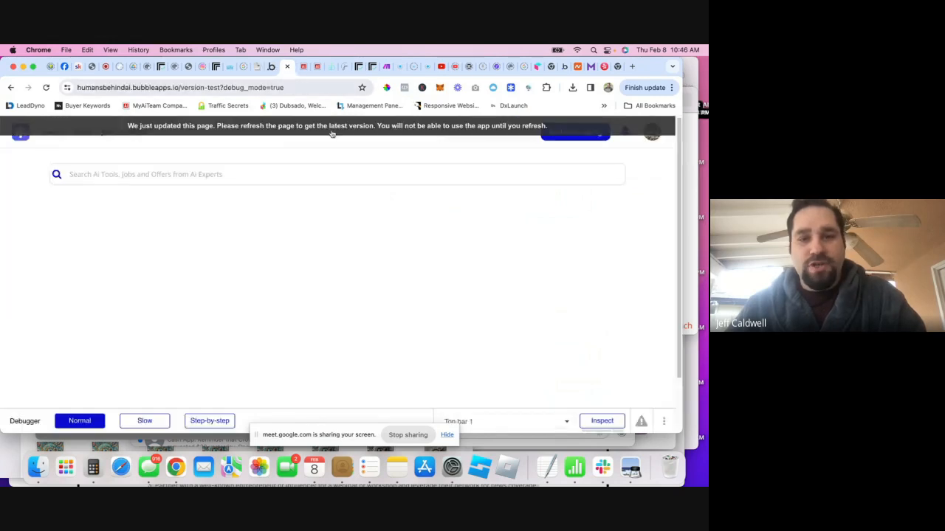
pyautogui.click(583, 137)
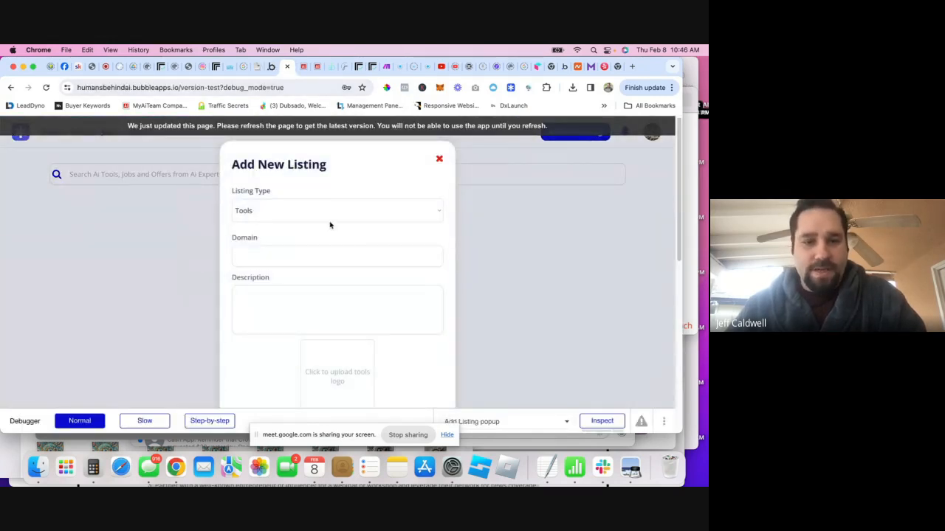
pyautogui.scroll(-10, 302, 332)
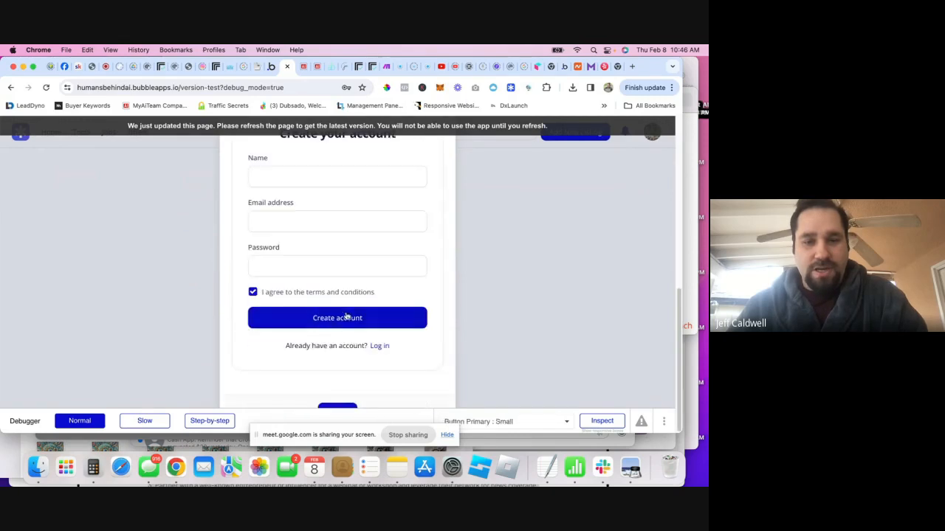
pyautogui.scroll(2, 339, 312)
pyautogui.scroll(-2, 338, 308)
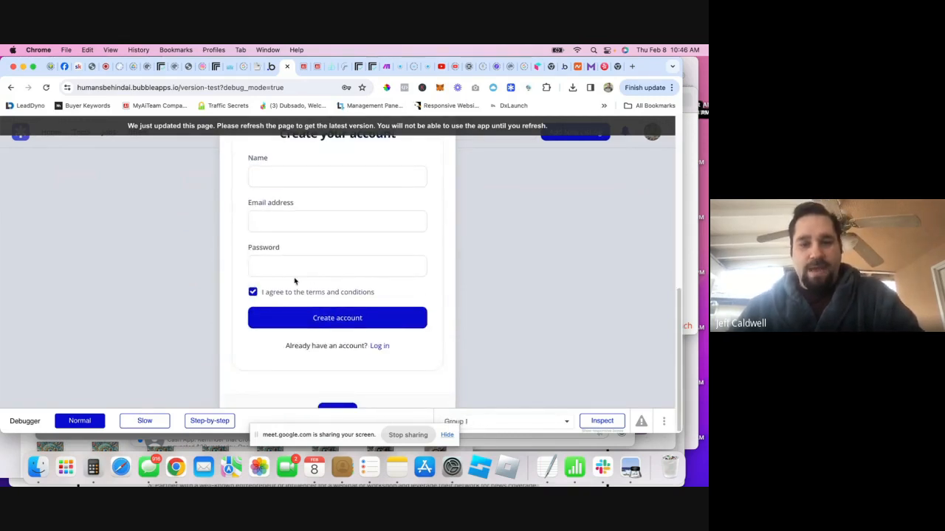
pyautogui.scroll(5, 342, 286)
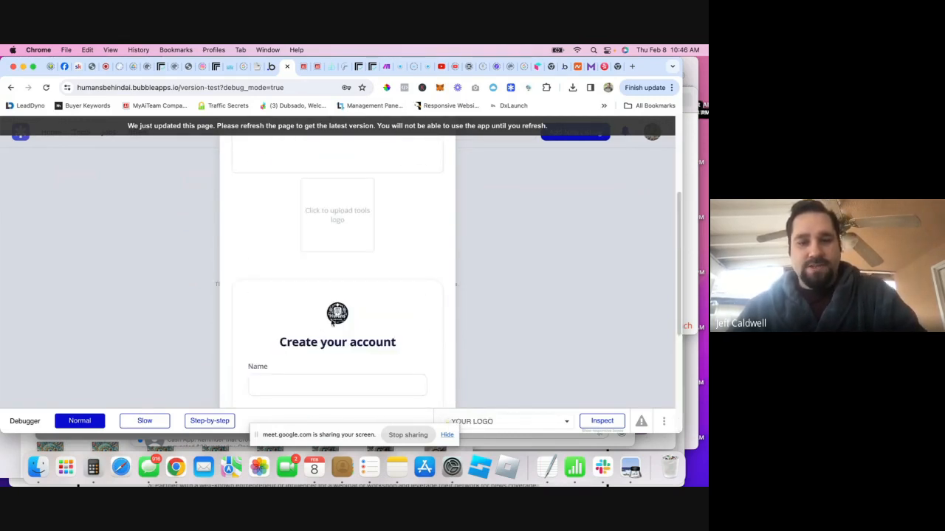
pyautogui.scroll(-4, 350, 296)
pyautogui.scroll(6, 337, 259)
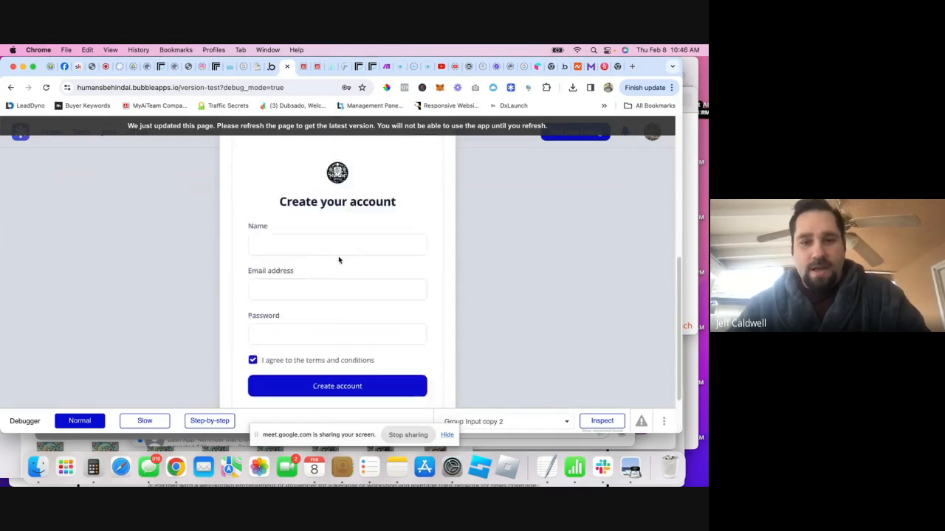
pyautogui.scroll(3, 339, 262)
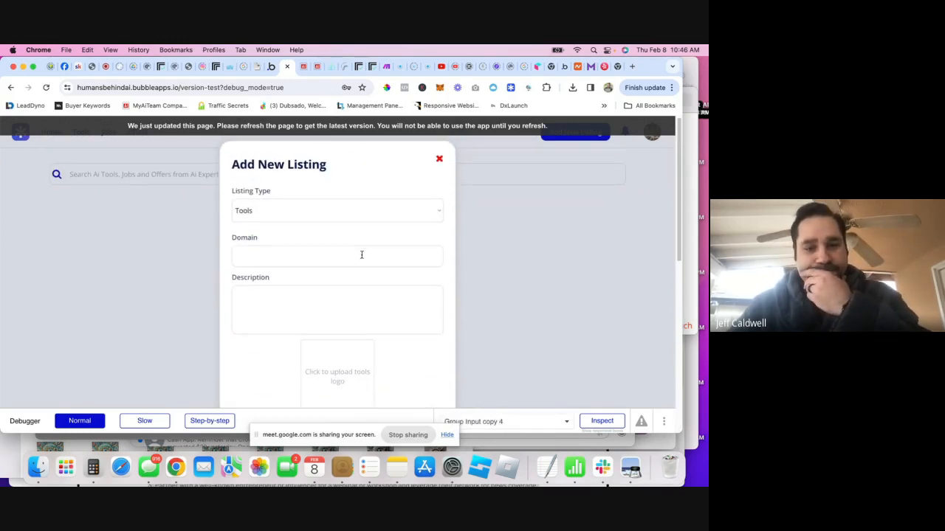
pyautogui.scroll(-3, 309, 266)
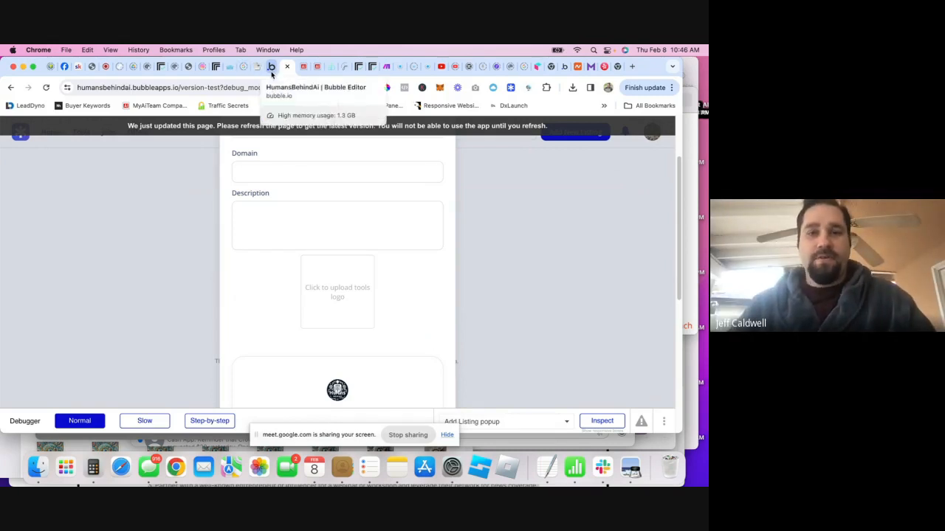
pyautogui.click(271, 69)
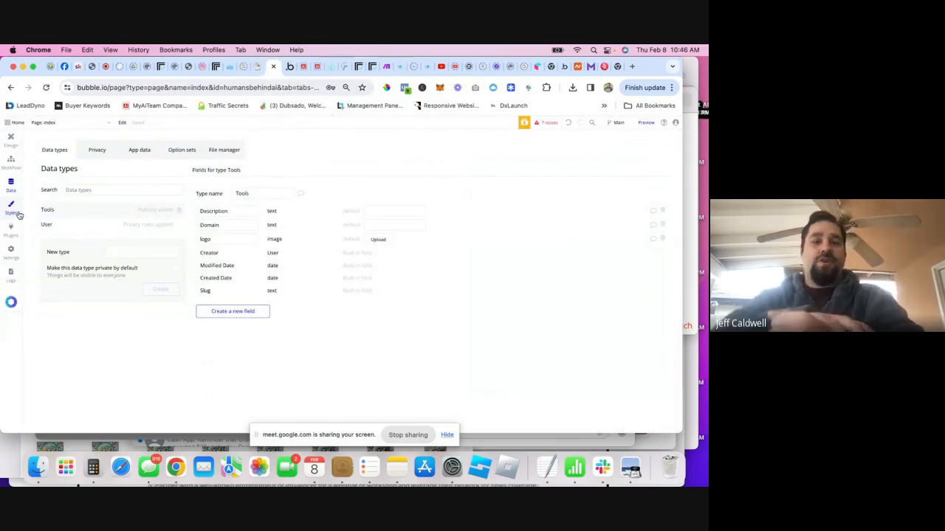
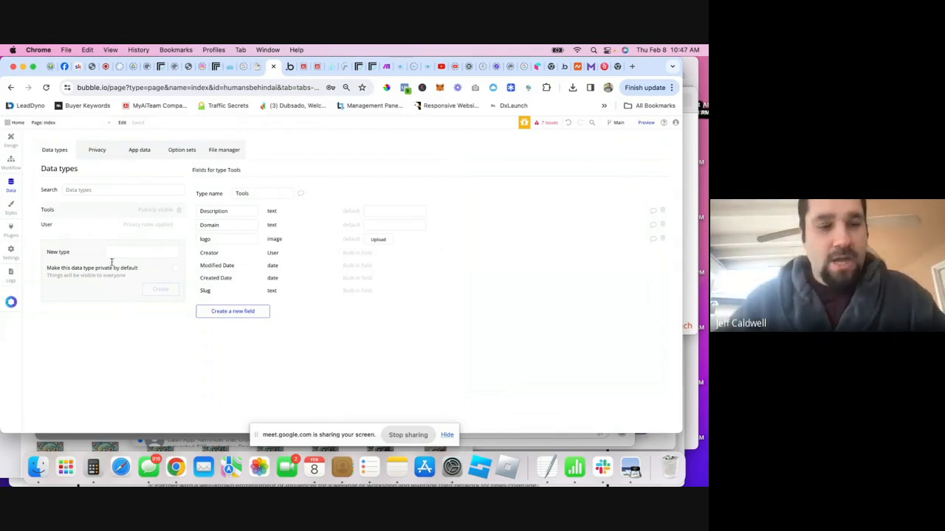
# - Create a Reviews data type with a Review Text field of type text
pyautogui.click(143, 249)
pyautogui.write('Reviews')
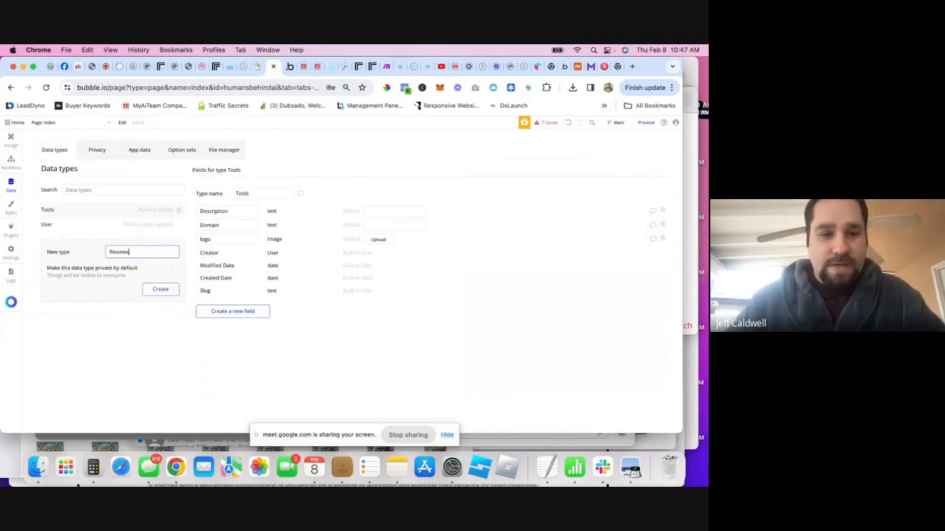
pyautogui.click(157, 290)
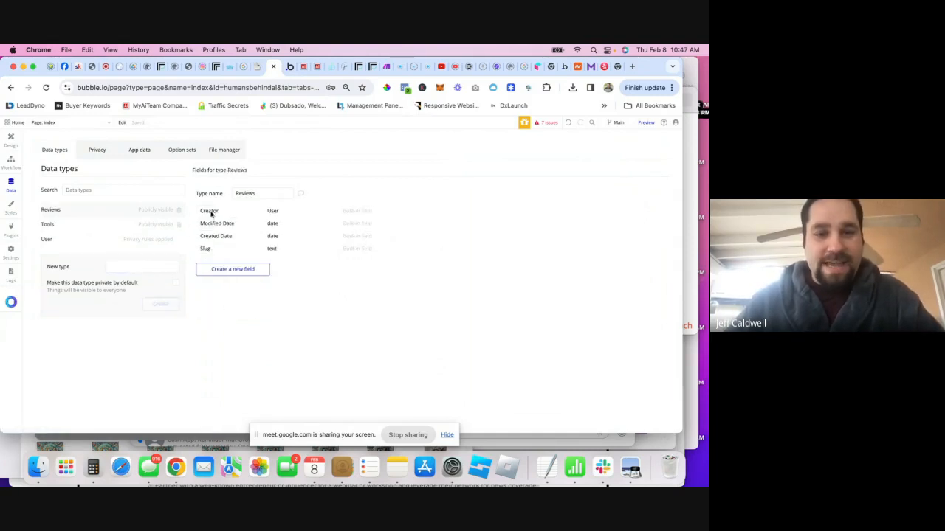
pyautogui.click(238, 269)
pyautogui.write('Rev')
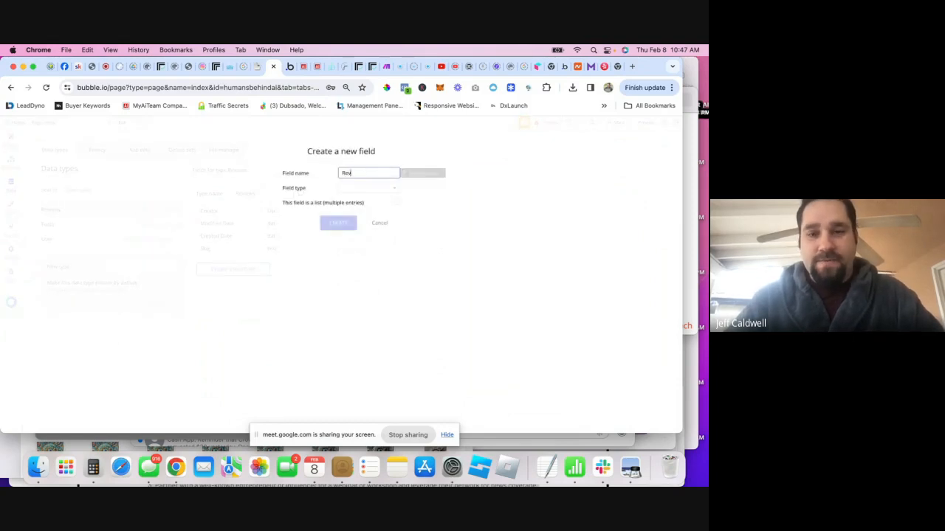
pyautogui.write('iew Text')
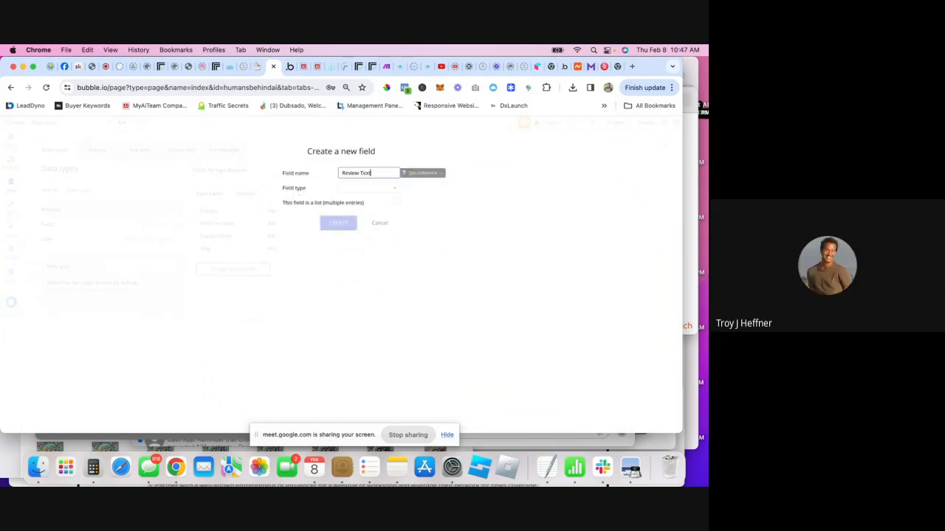
pyautogui.click(354, 187)
pyautogui.write('te')
pyautogui.click(344, 210)
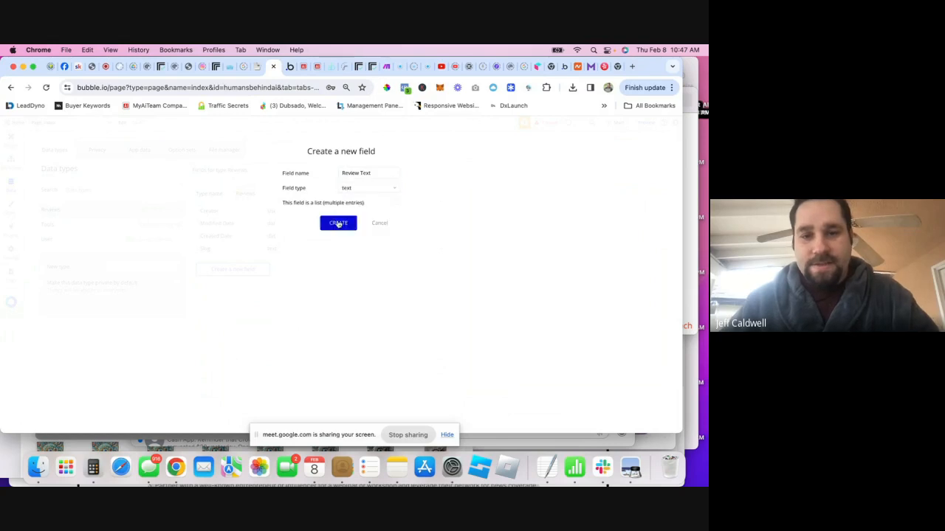
pyautogui.click(336, 223)
# - Add a Rating field of type number to Reviews
pyautogui.click(233, 283)
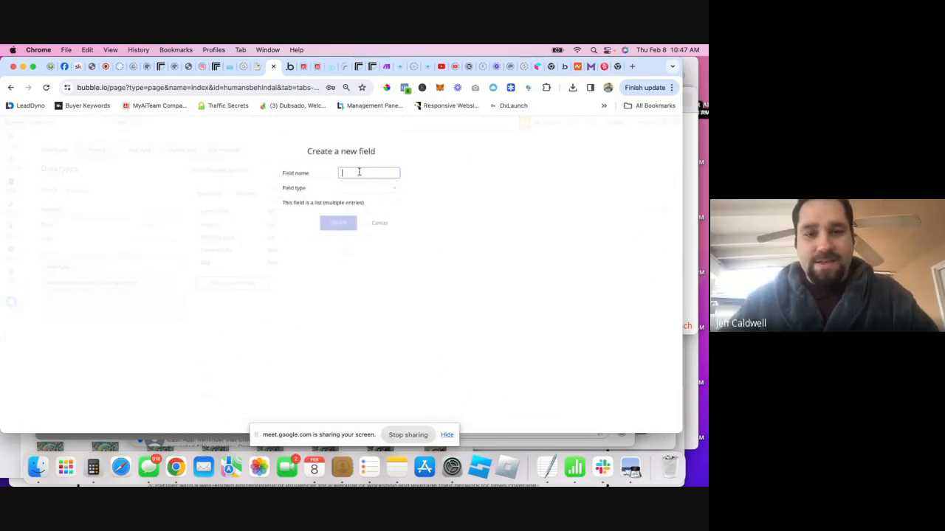
pyautogui.write('Rating')
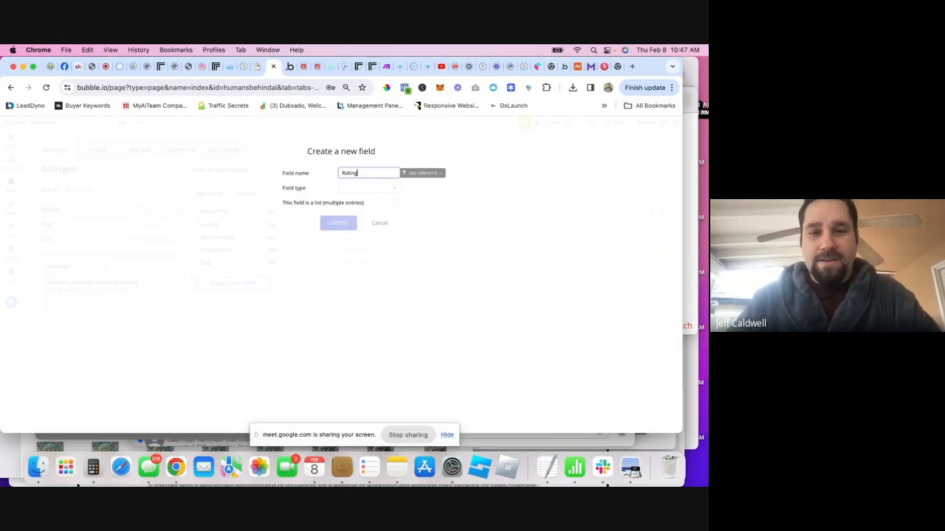
pyautogui.click(352, 187)
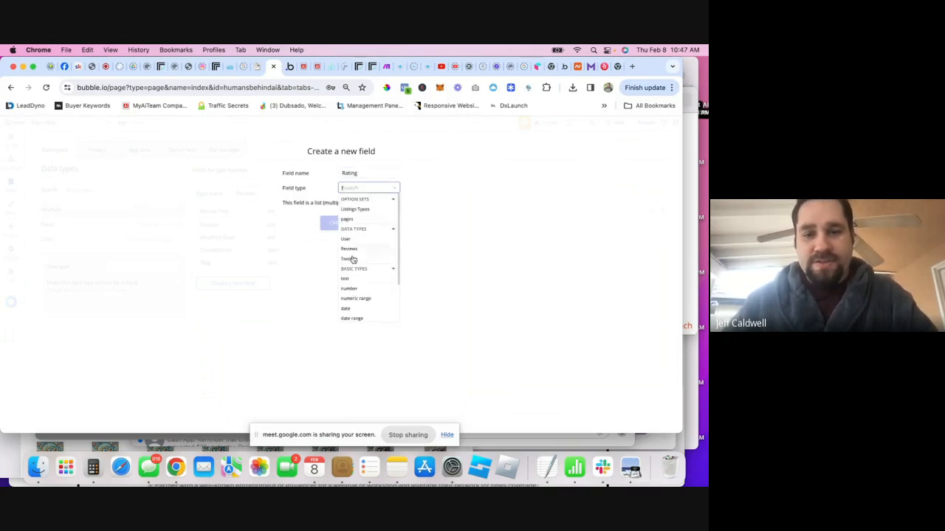
pyautogui.click(355, 288)
pyautogui.click(333, 225)
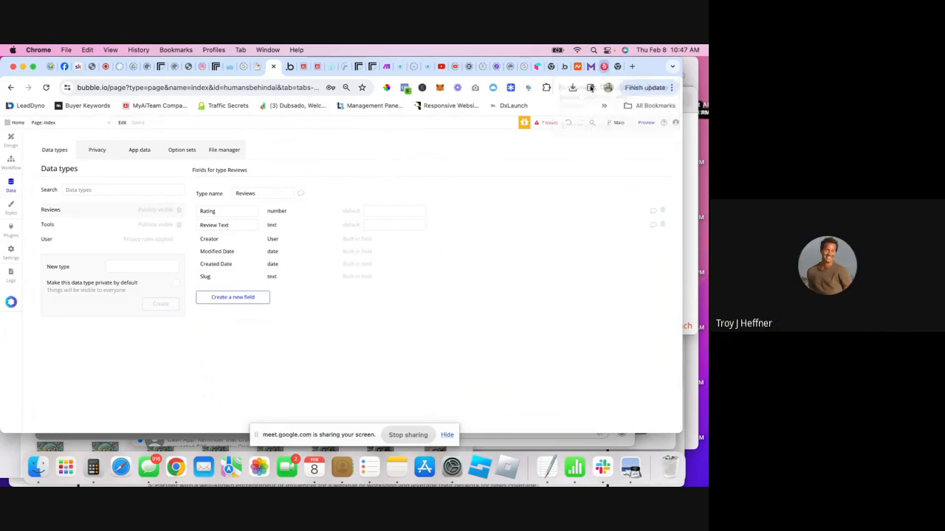
# - Search plugins for 'stars' and install the free Animated Rating Stars plugin
pyautogui.click(11, 238)
pyautogui.click(282, 142)
pyautogui.write('stars')
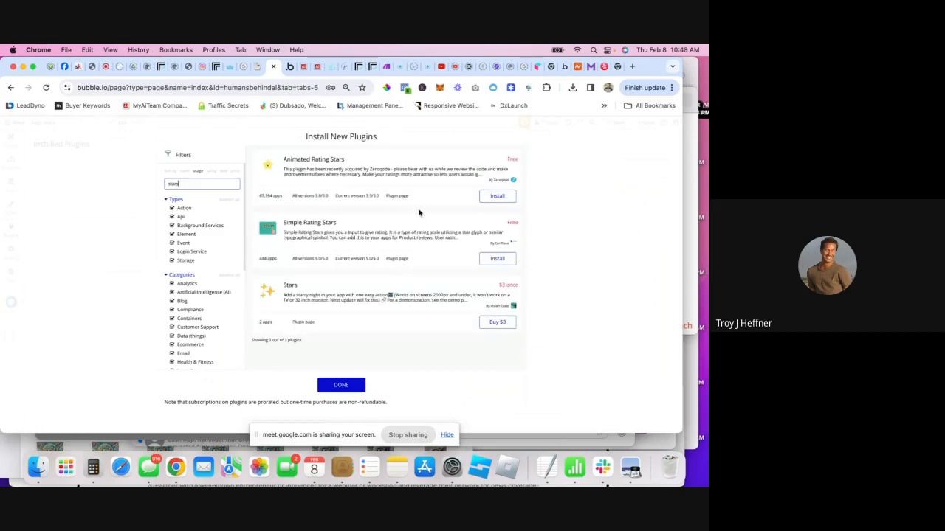
pyautogui.click(494, 195)
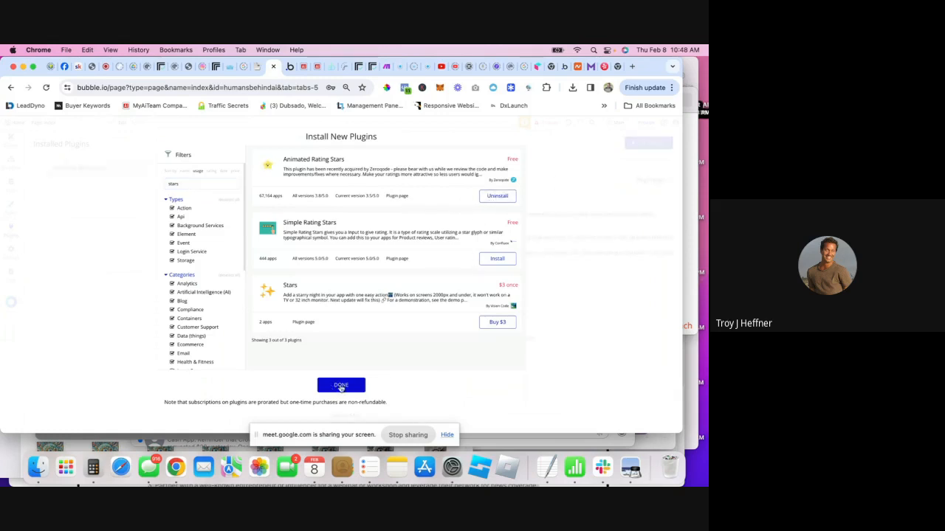
pyautogui.click(341, 386)
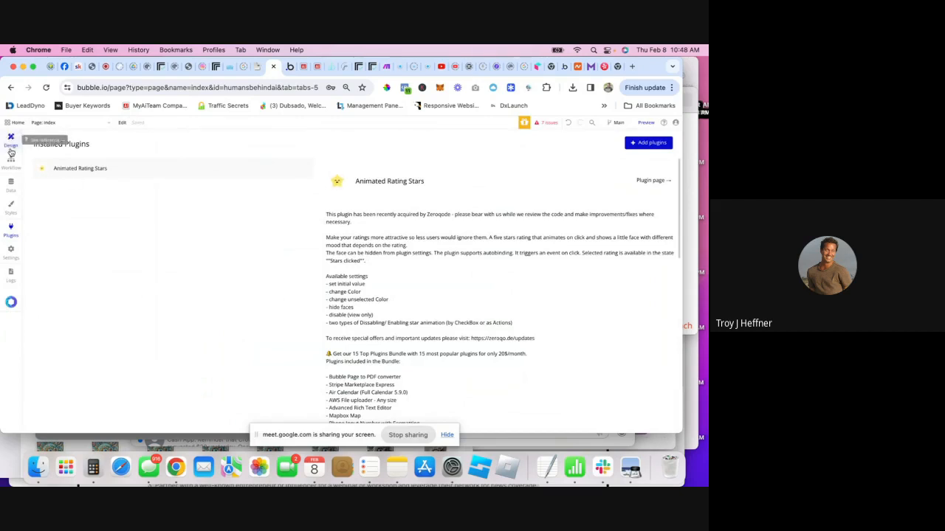
pyautogui.click(10, 184)
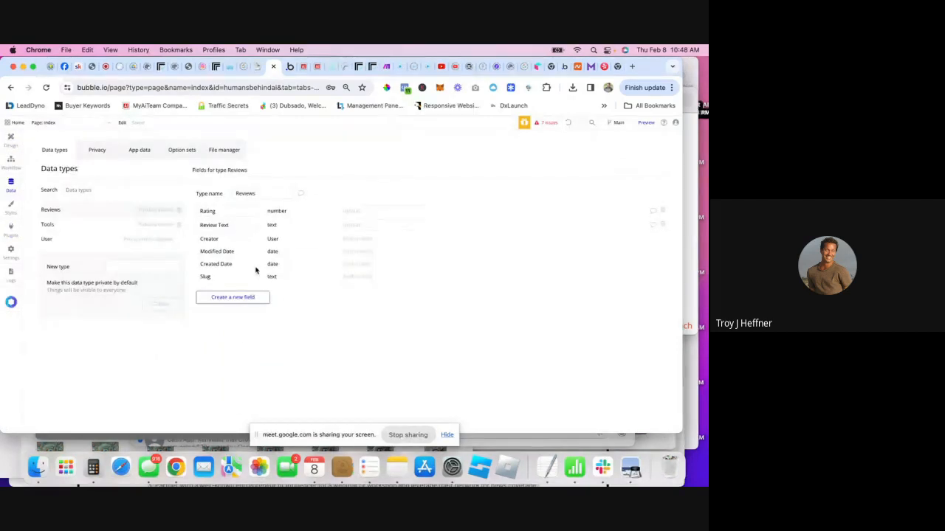
# - Show the Tools fields, check the version-test app, and begin a new Tools field
pyautogui.click(51, 223)
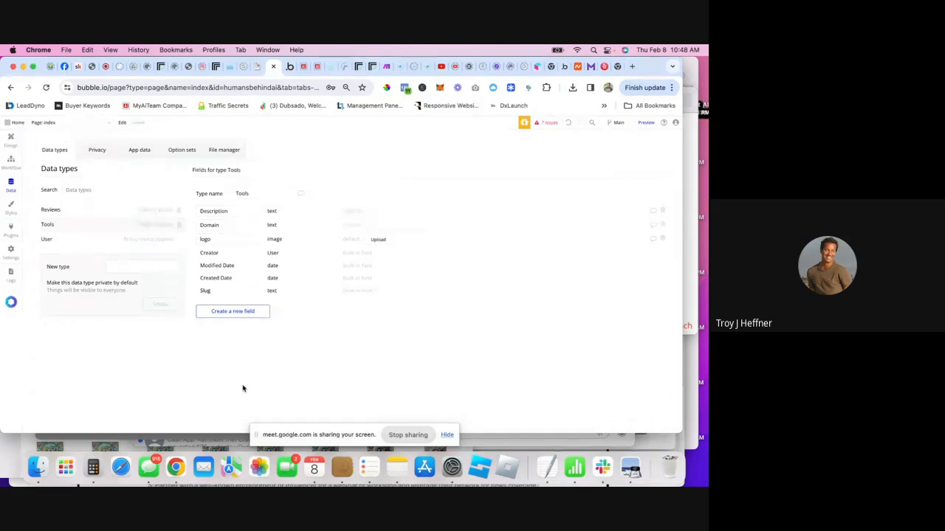
pyautogui.click(290, 67)
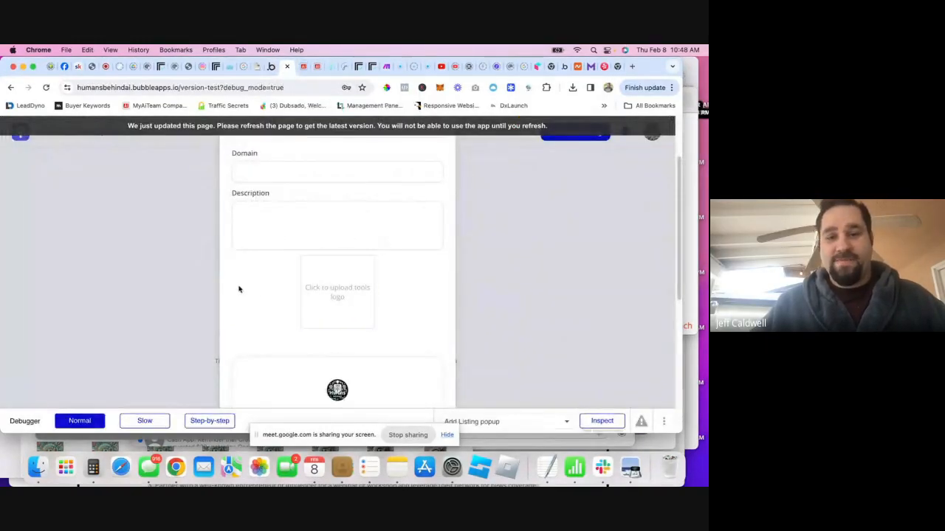
pyautogui.click(270, 66)
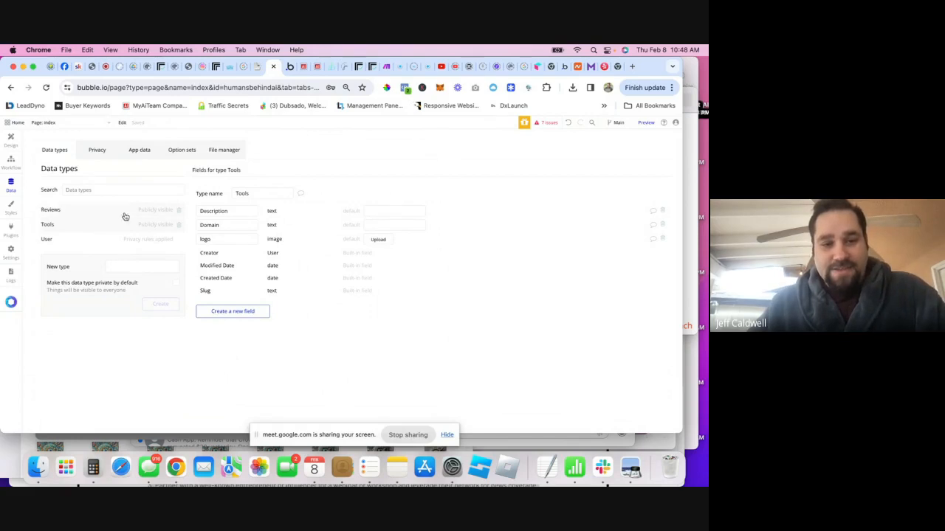
pyautogui.click(225, 313)
# - Add a Reviews field to Tools holding a list of Reviews
pyautogui.write('R')
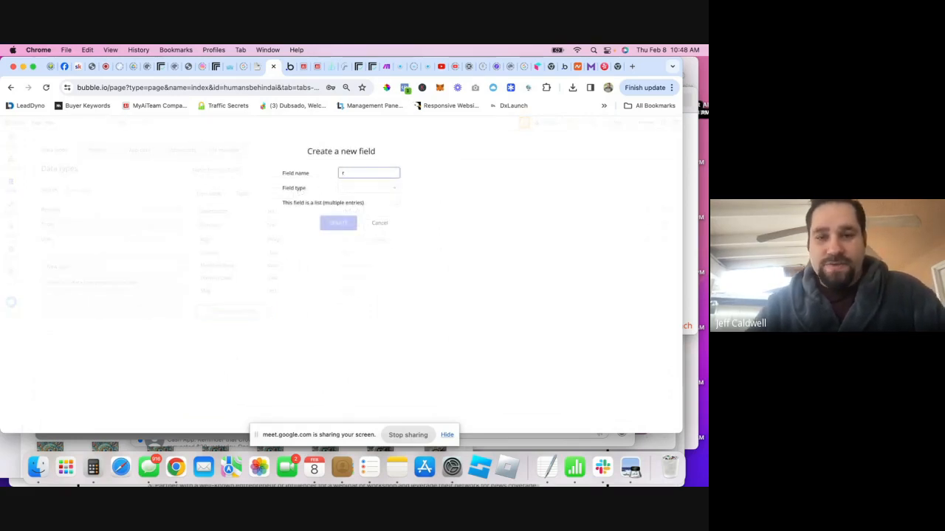
pyautogui.write('evi')
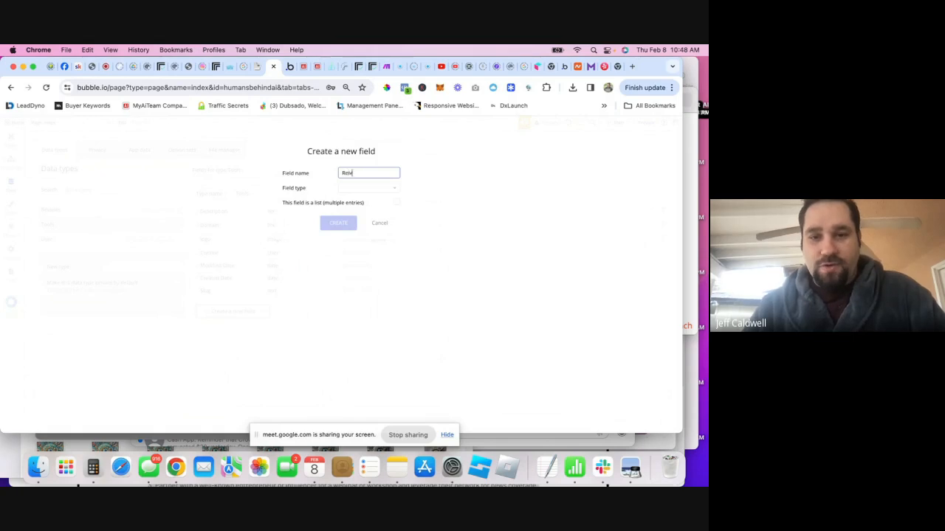
pyautogui.write('ews')
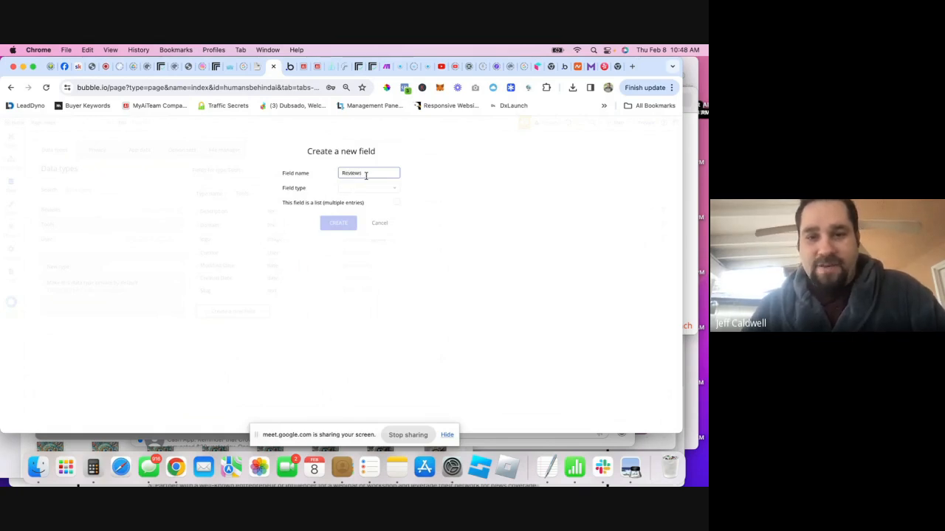
pyautogui.click(367, 188)
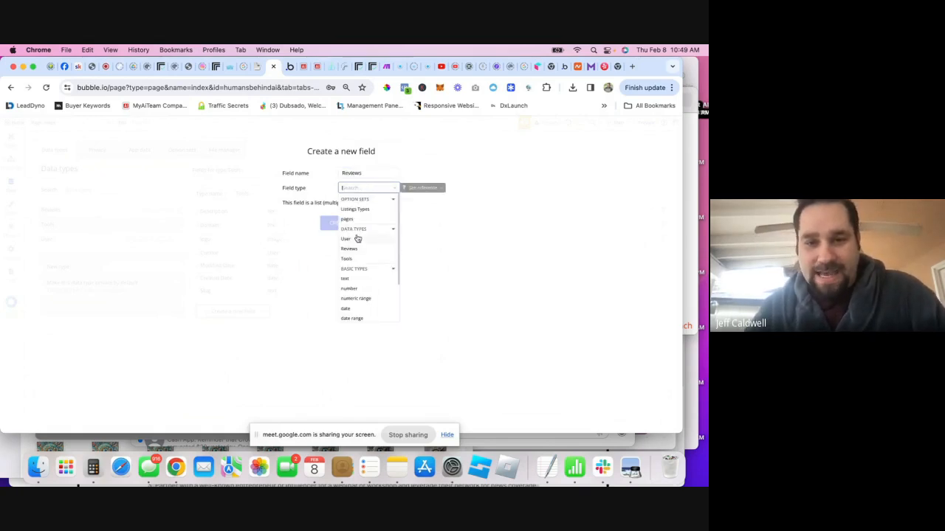
pyautogui.click(351, 249)
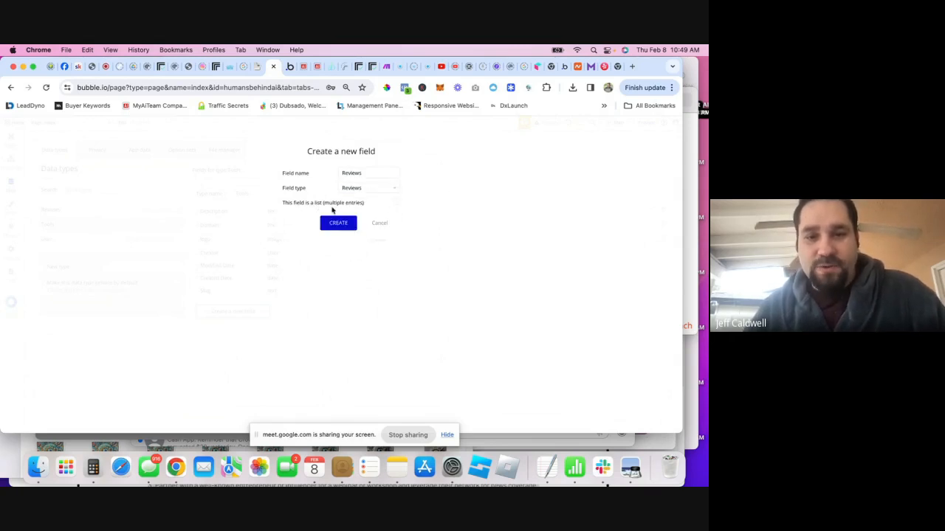
pyautogui.click(395, 204)
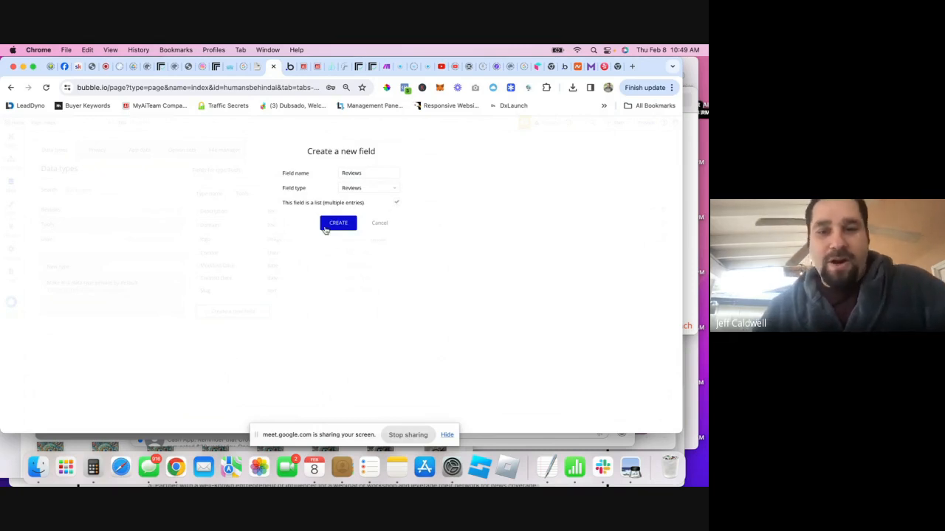
pyautogui.click(324, 228)
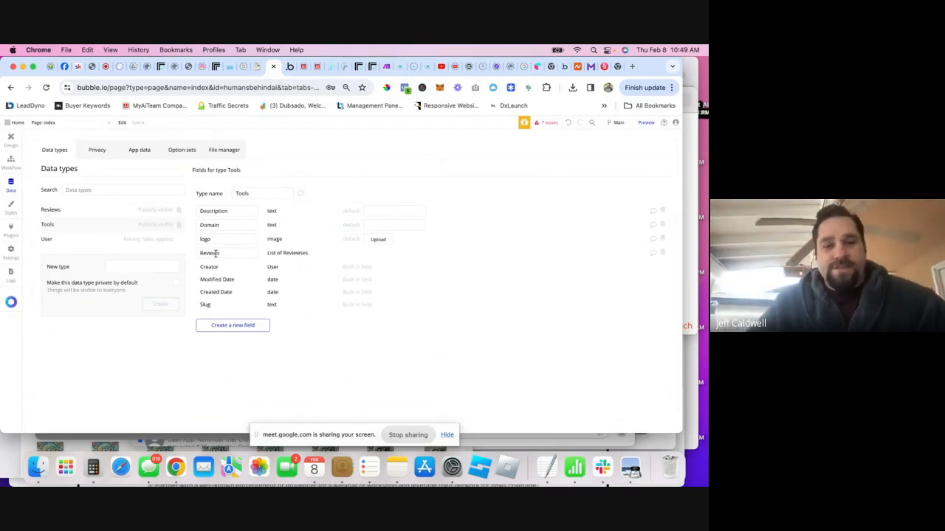
# - Add an upvotes field to Tools holding a list of Users
pyautogui.click(224, 327)
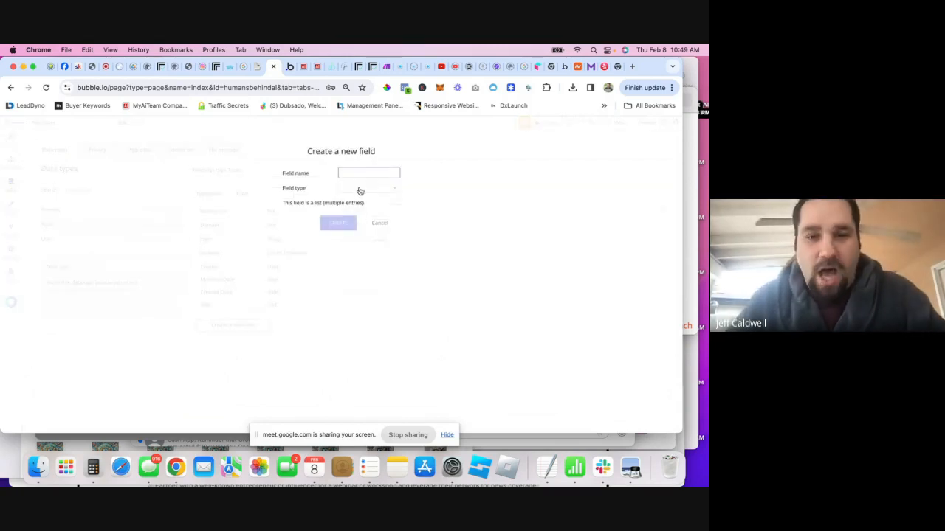
pyautogui.write('upvotes')
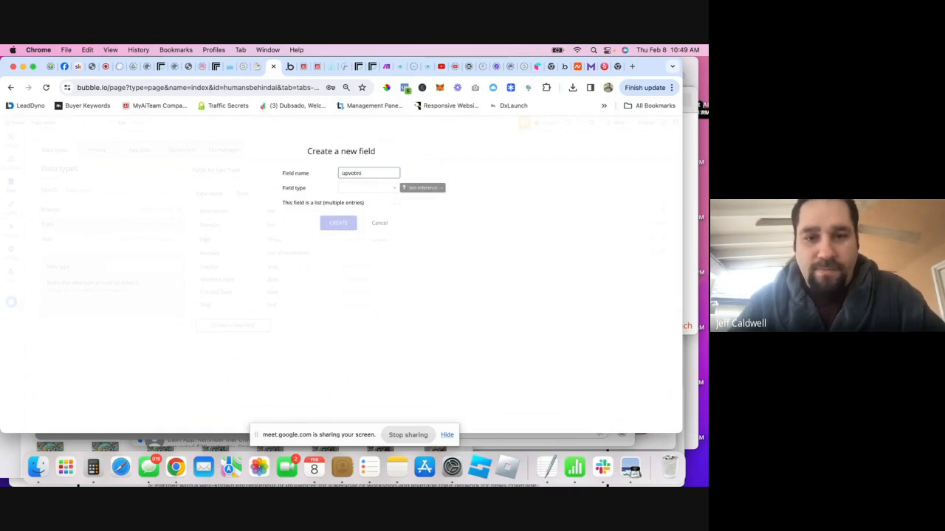
pyautogui.click(361, 189)
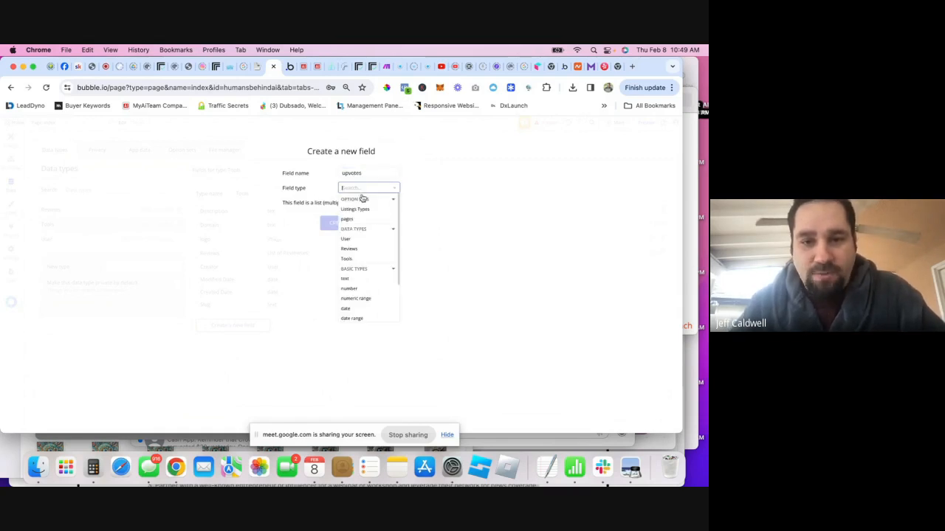
pyautogui.click(346, 239)
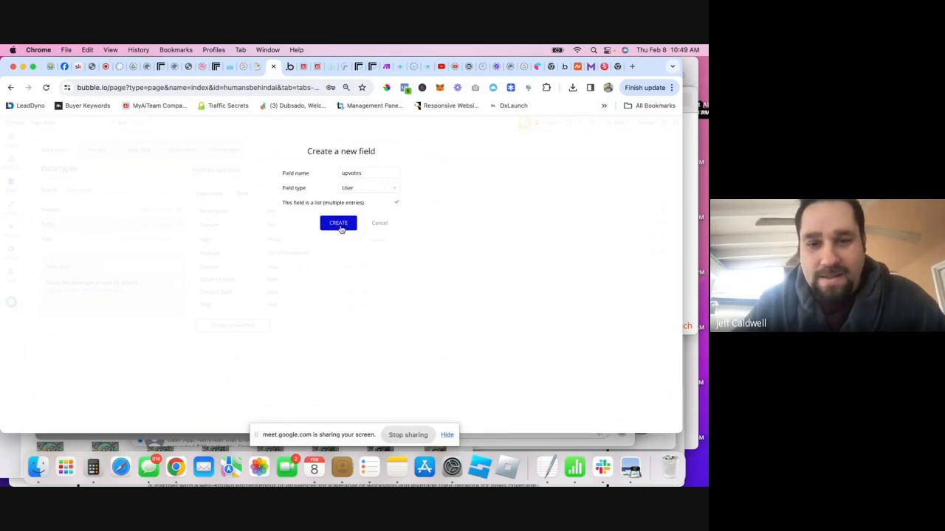
pyautogui.click(340, 223)
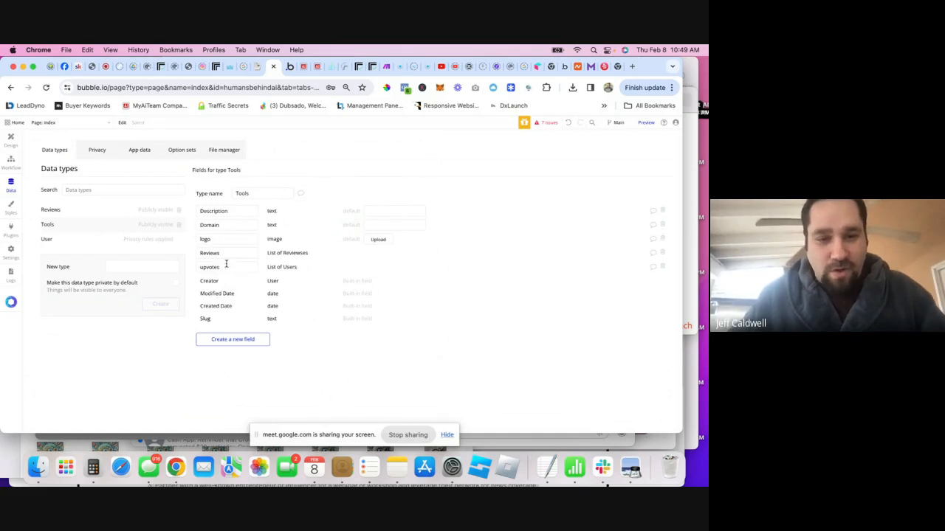
# - In Design, turn off fixed row count and select the Tools repeating group
pyautogui.click(10, 138)
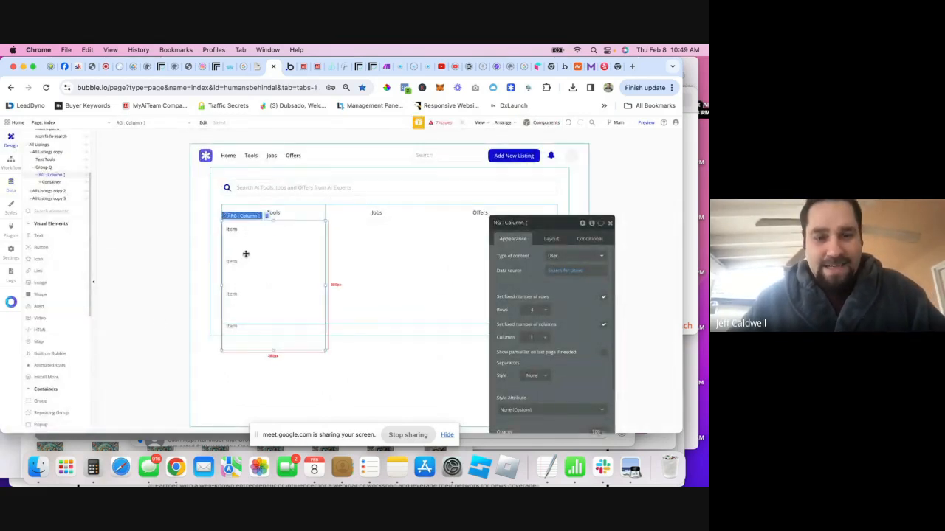
pyautogui.click(603, 298)
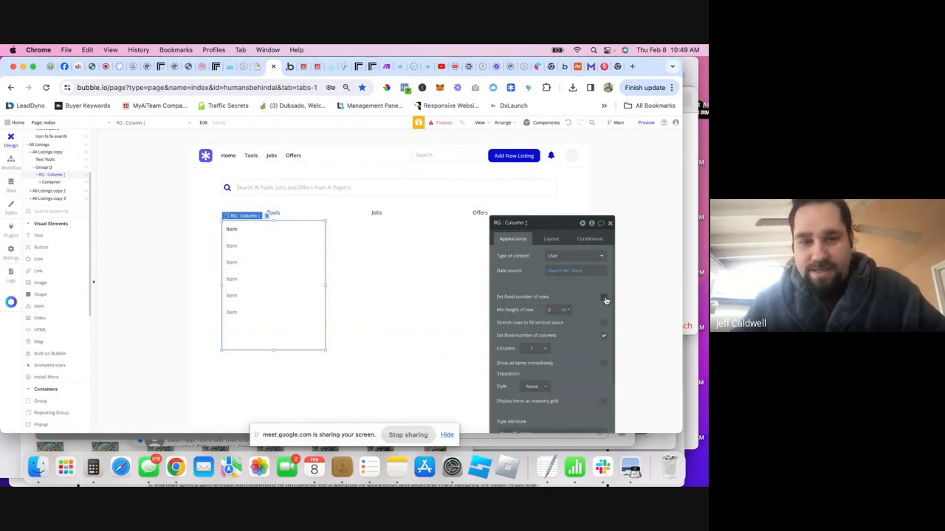
pyautogui.click(234, 229)
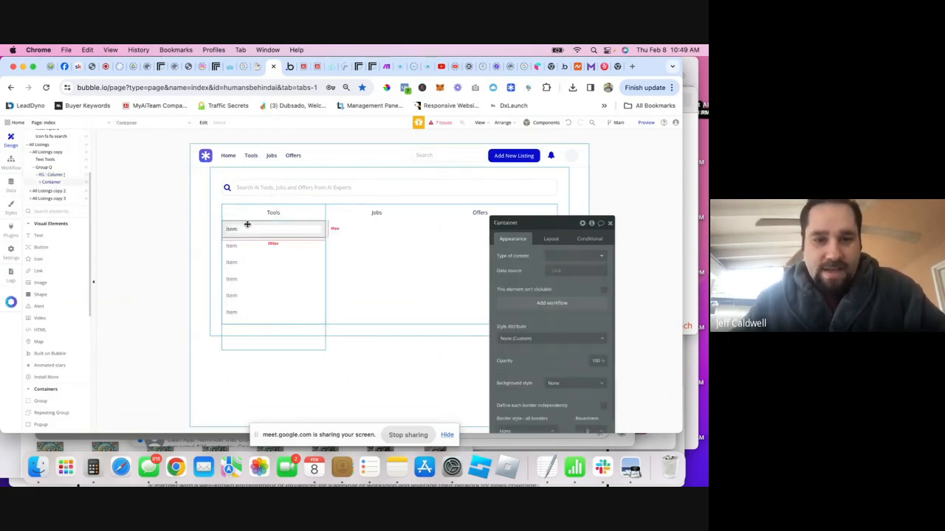
pyautogui.click(48, 181)
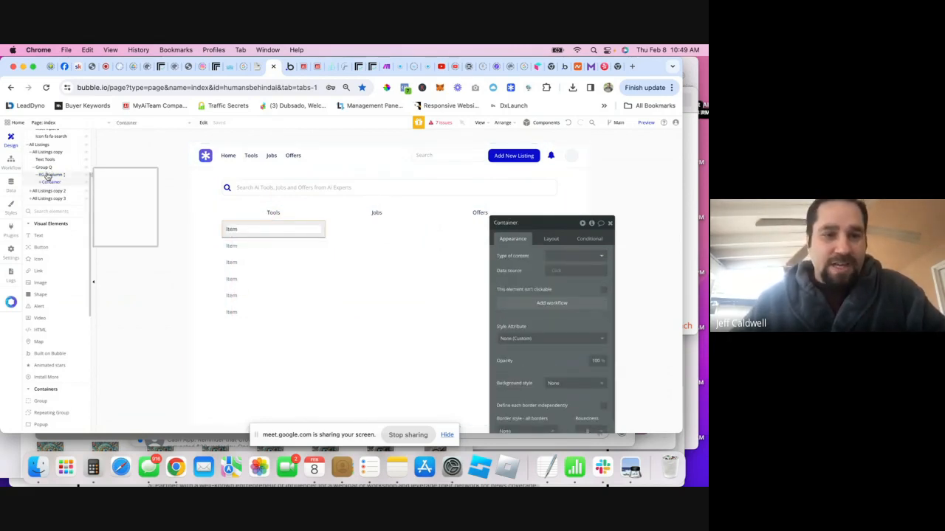
pyautogui.click(49, 175)
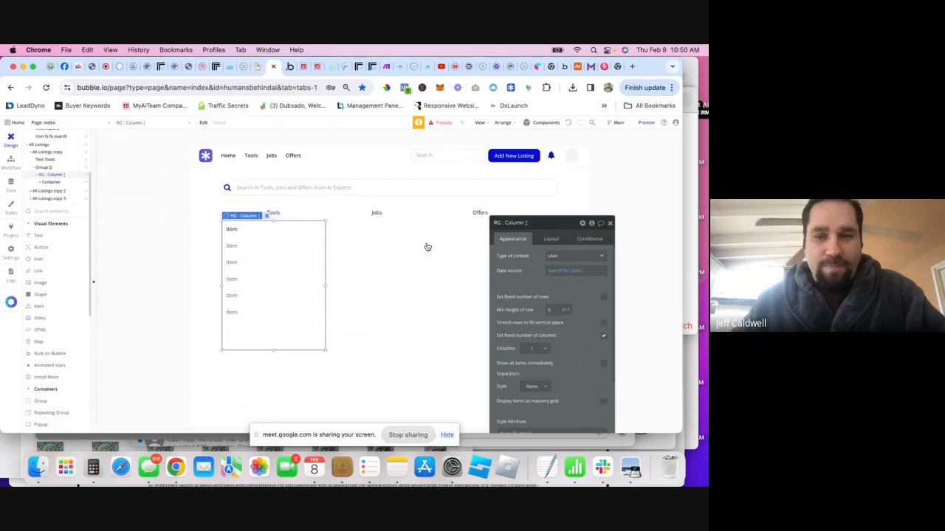
# - Set the repeating group's data source to Do a search for Tools, changing its content type to Tools
pyautogui.click(560, 275)
pyautogui.click(459, 242)
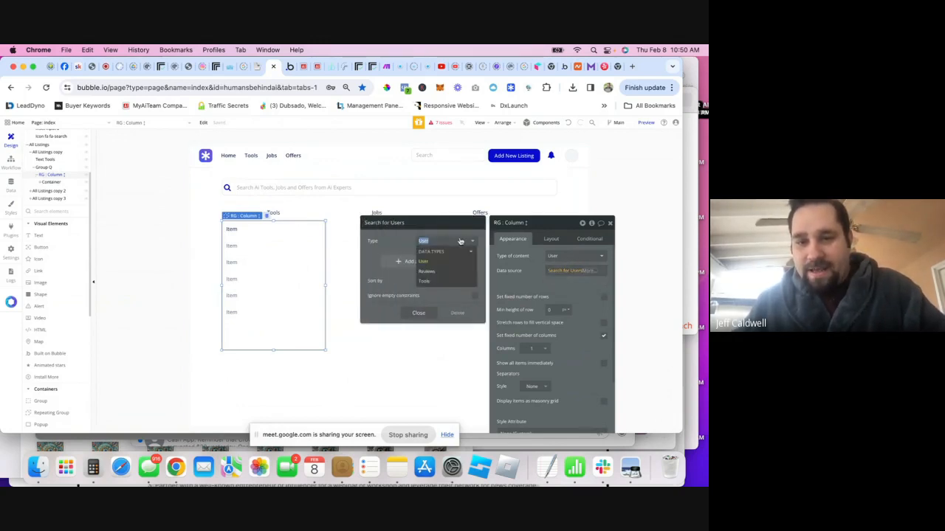
pyautogui.click(429, 281)
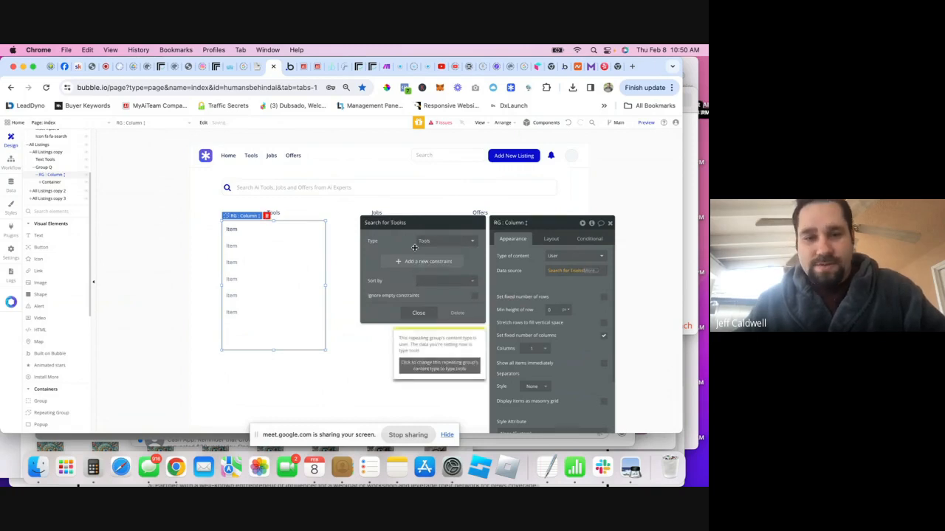
pyautogui.click(450, 368)
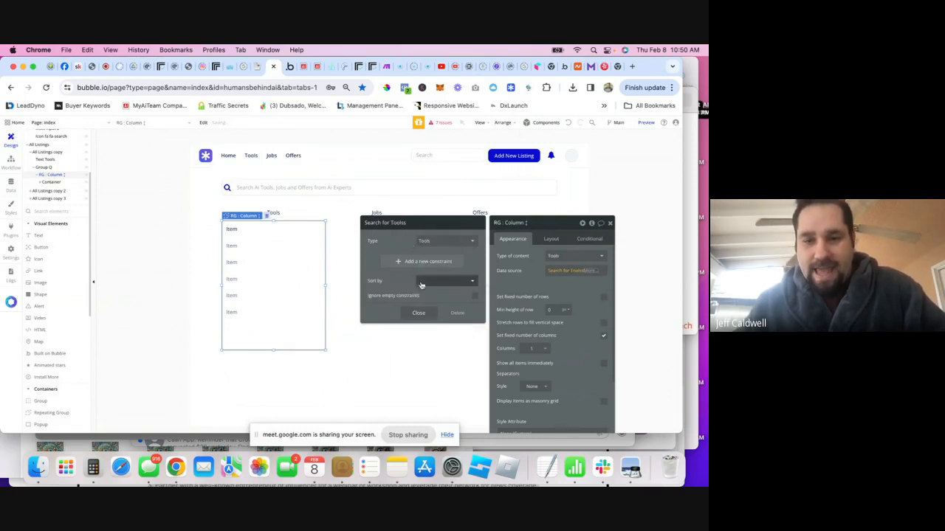
pyautogui.click(435, 281)
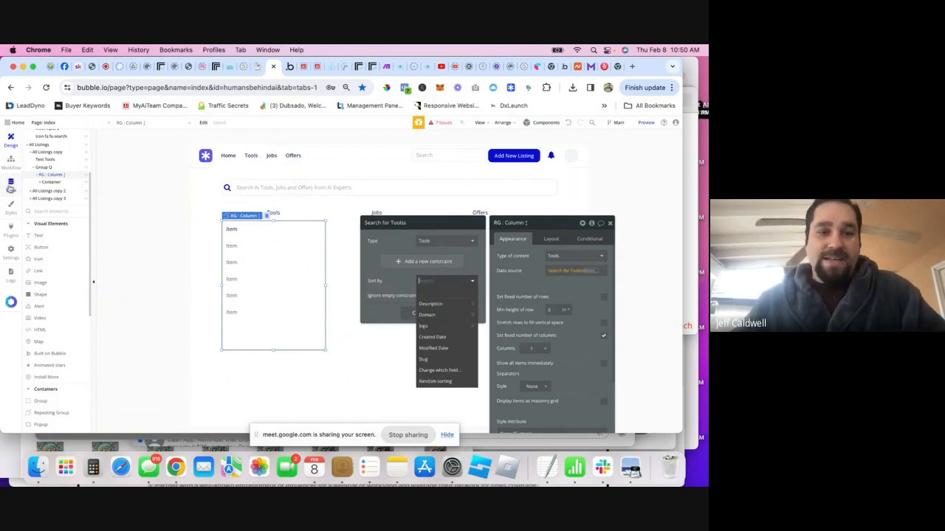
pyautogui.click(11, 186)
# - Add a Verified field of type yes / no to Tools
pyautogui.click(248, 339)
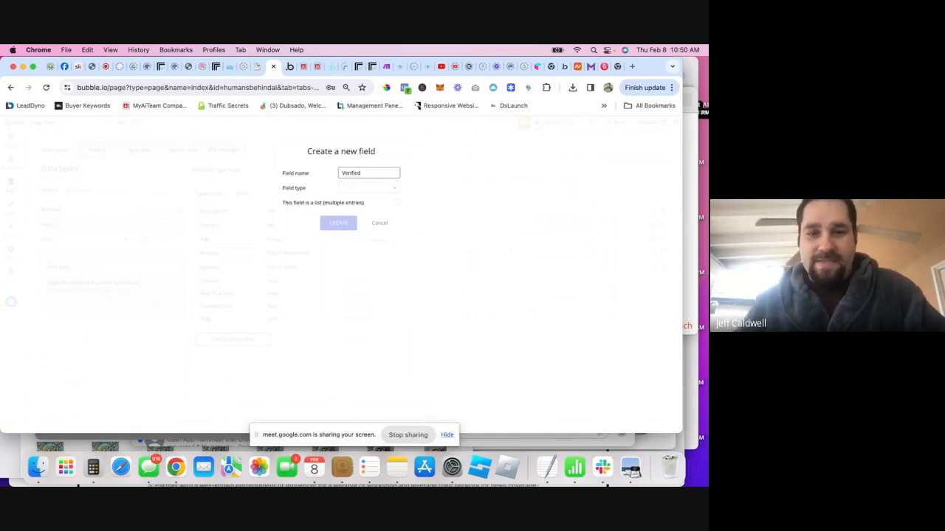
pyautogui.click(396, 187)
pyautogui.write('te')
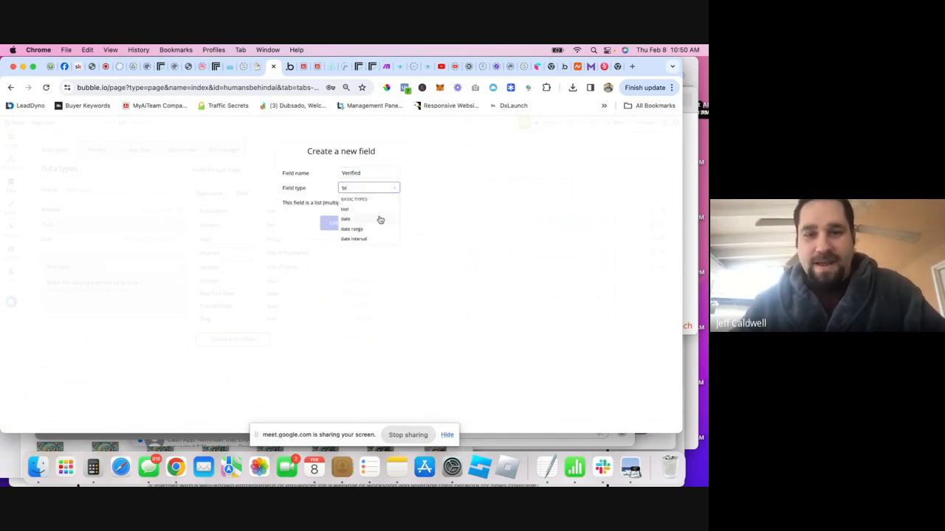
pyautogui.press('BackSpace')
pyautogui.press('BackSpace')
pyautogui.scroll(-2, 367, 264)
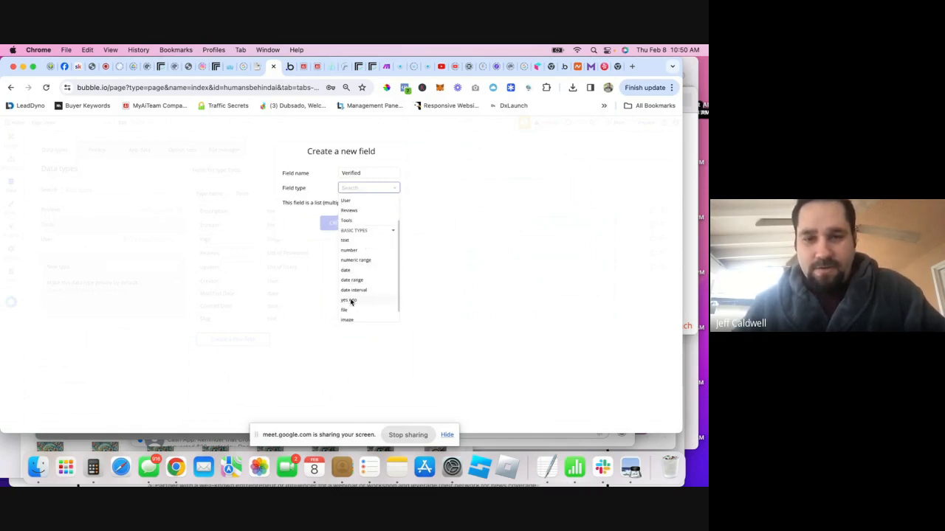
pyautogui.click(352, 301)
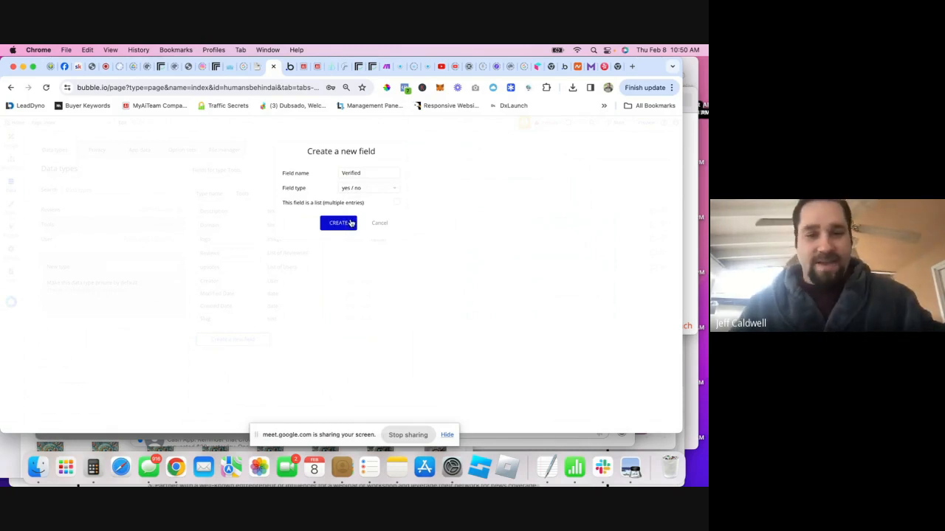
pyautogui.click(338, 224)
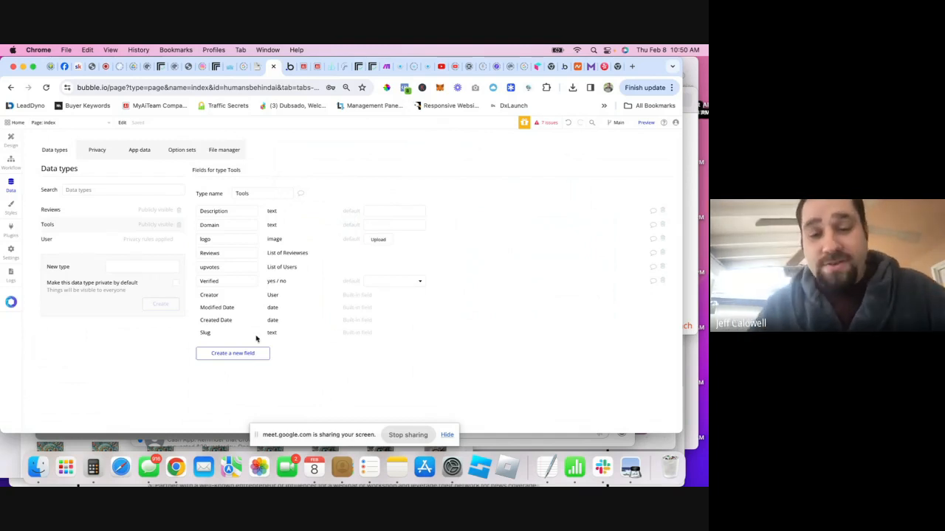
# - Add a Promoted field of type yes / no to Tools
pyautogui.click(220, 353)
pyautogui.write('P')
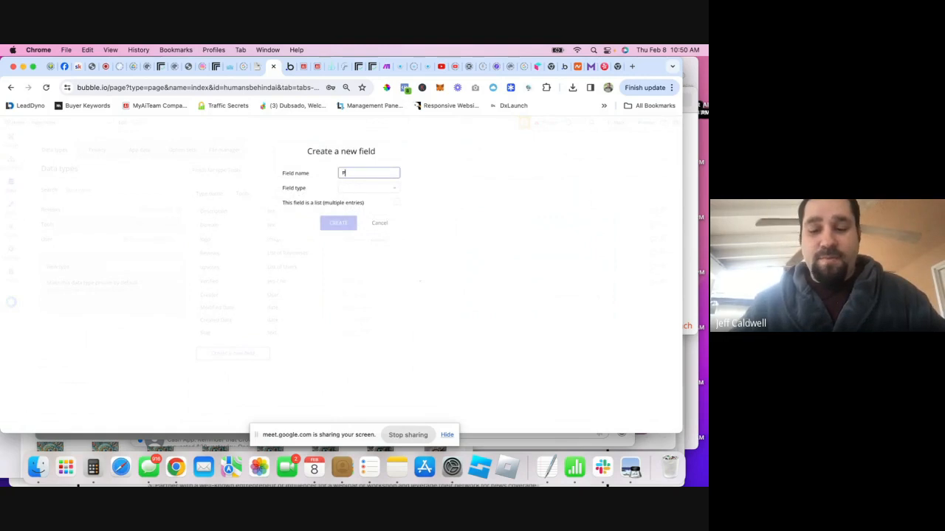
pyautogui.write('romoted')
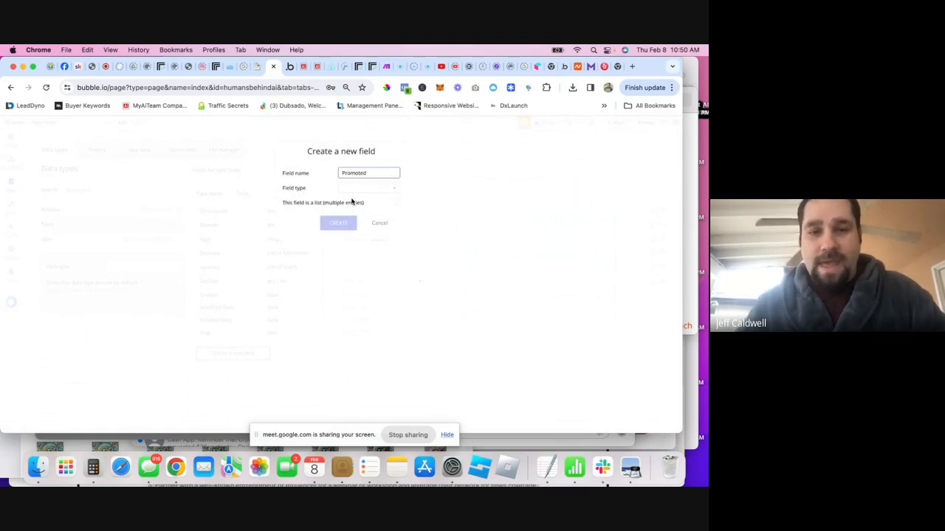
pyautogui.click(359, 188)
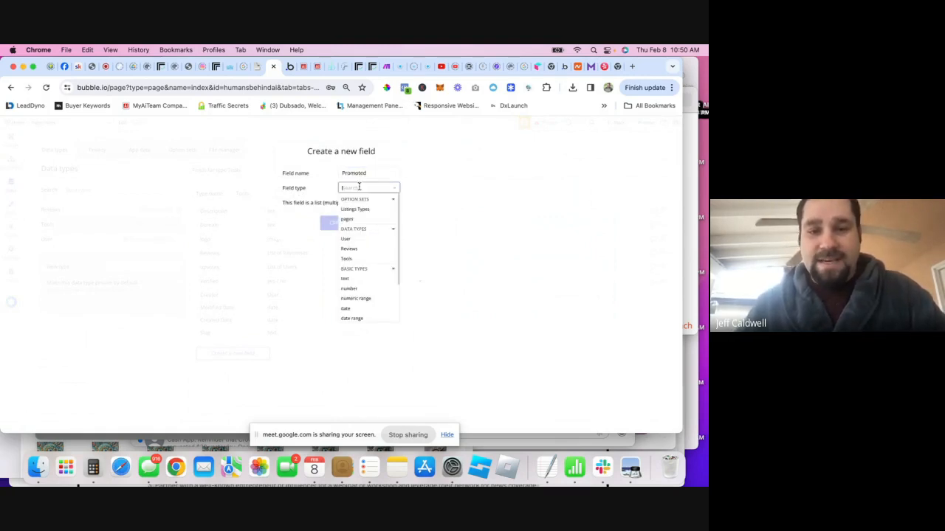
pyautogui.scroll(-3, 361, 310)
pyautogui.click(349, 292)
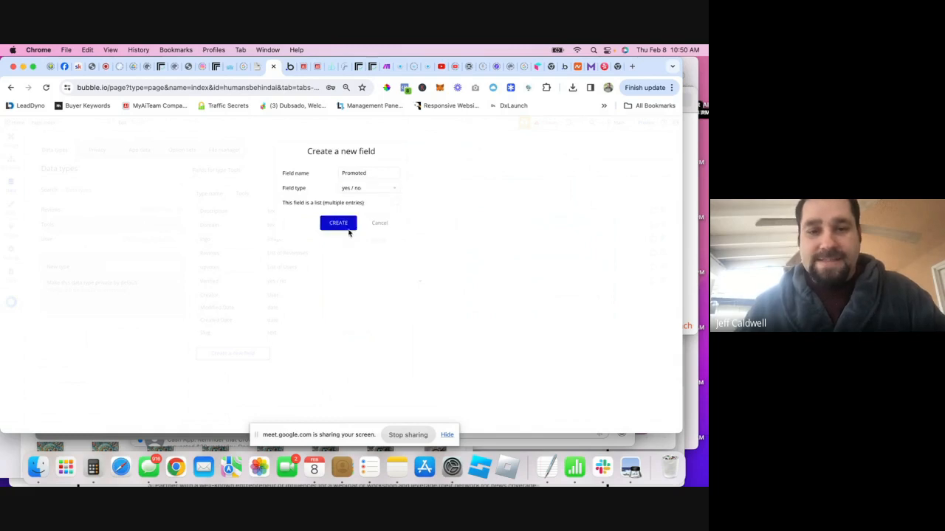
pyautogui.click(346, 229)
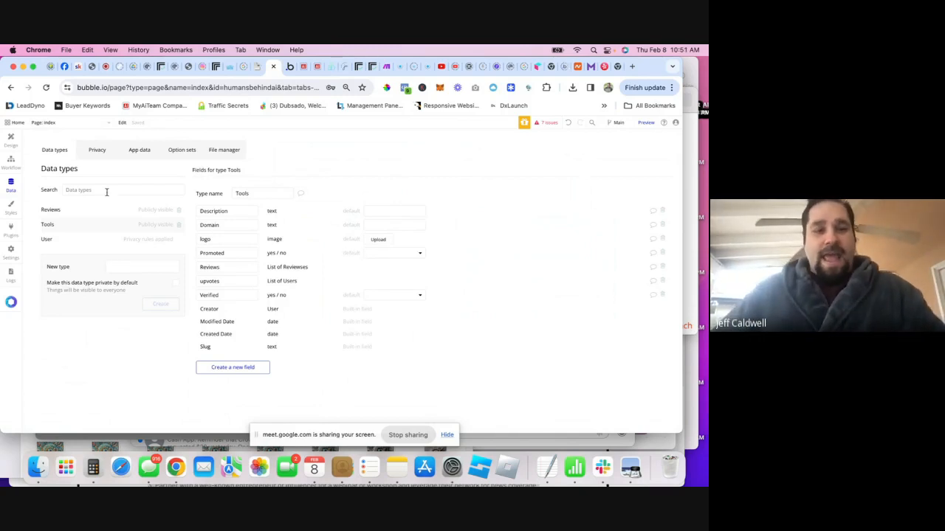
# - Set the list cell container's data source to Current cell's Tools
pyautogui.click(6, 142)
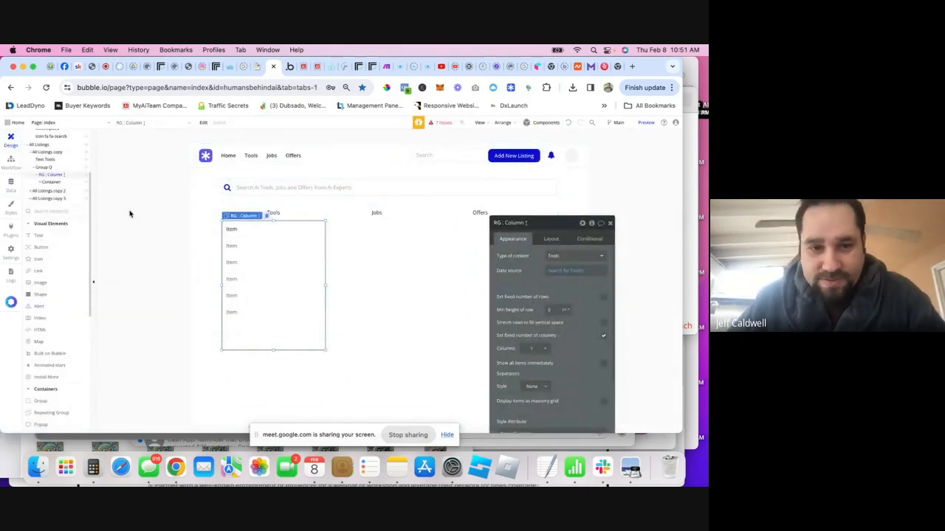
pyautogui.click(50, 183)
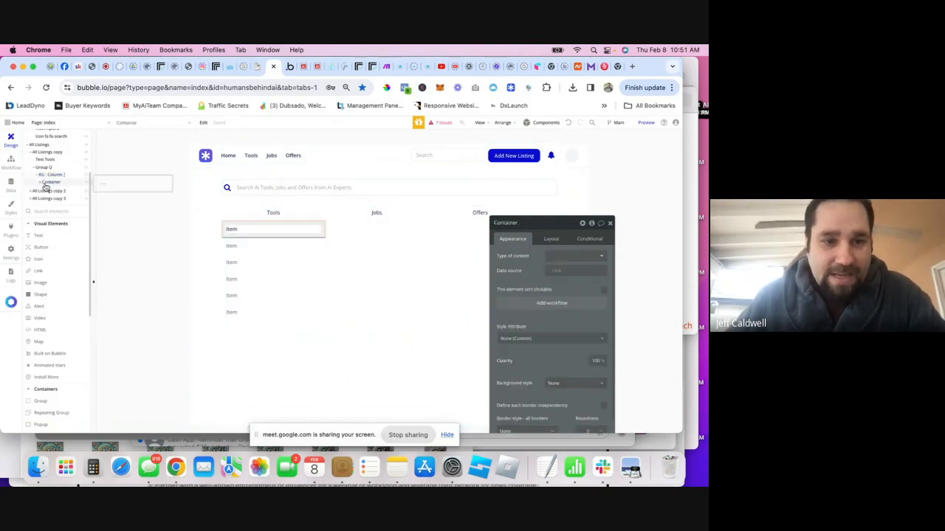
pyautogui.click(561, 271)
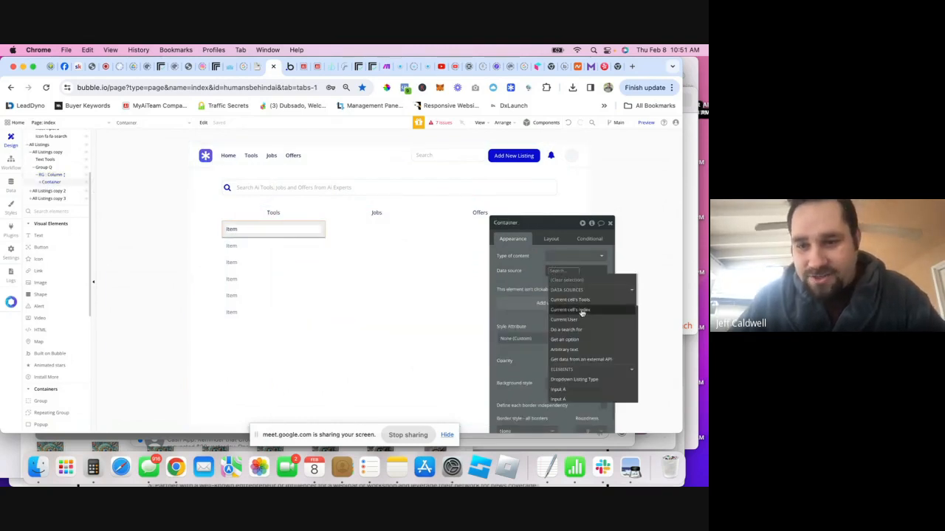
pyautogui.click(573, 300)
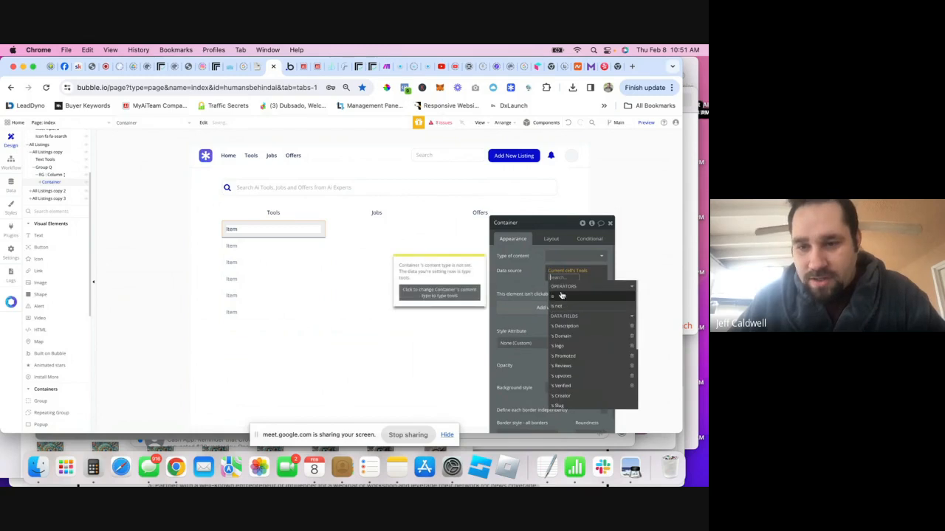
# - Insert Parent group's Tools as dynamic data into the Item text
pyautogui.click(231, 229)
pyautogui.doubleClick(508, 255)
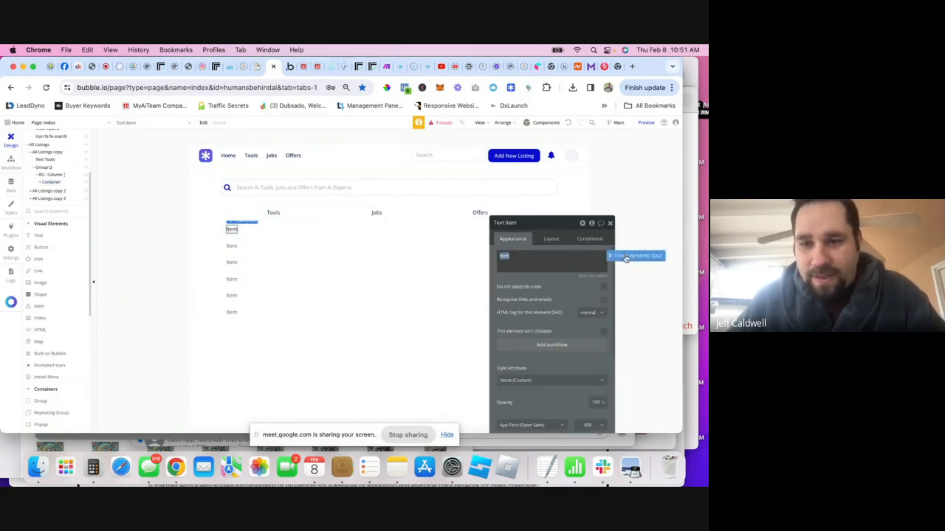
pyautogui.click(613, 258)
pyautogui.click(518, 285)
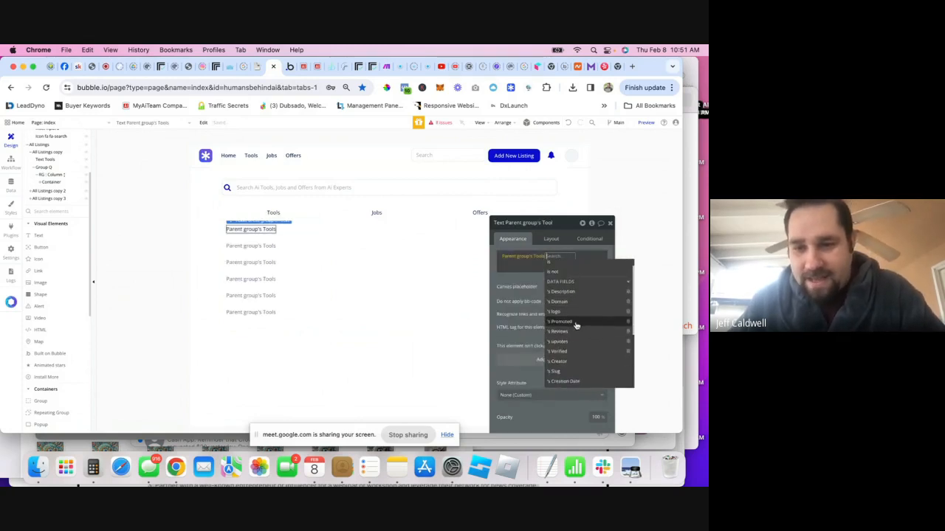
pyautogui.scroll(-2, 574, 324)
pyautogui.scroll(2, 574, 321)
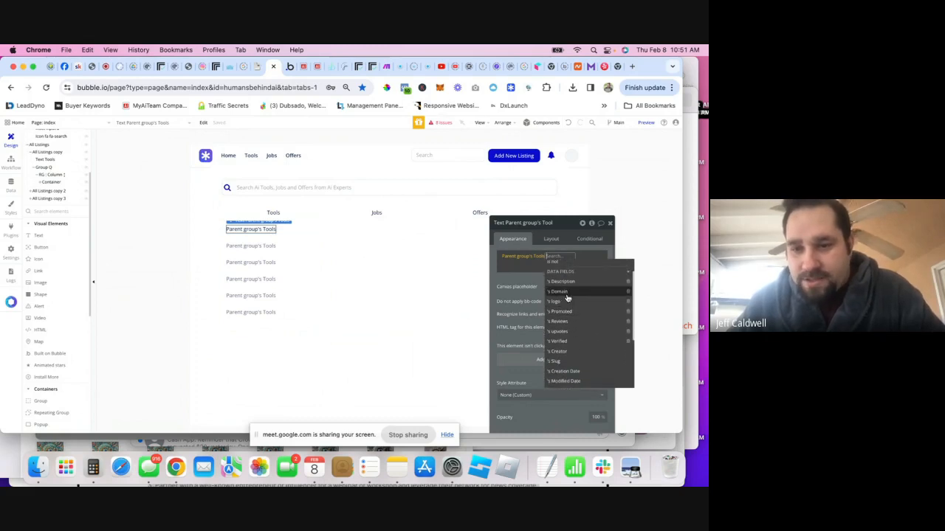
pyautogui.scroll(-3, 573, 317)
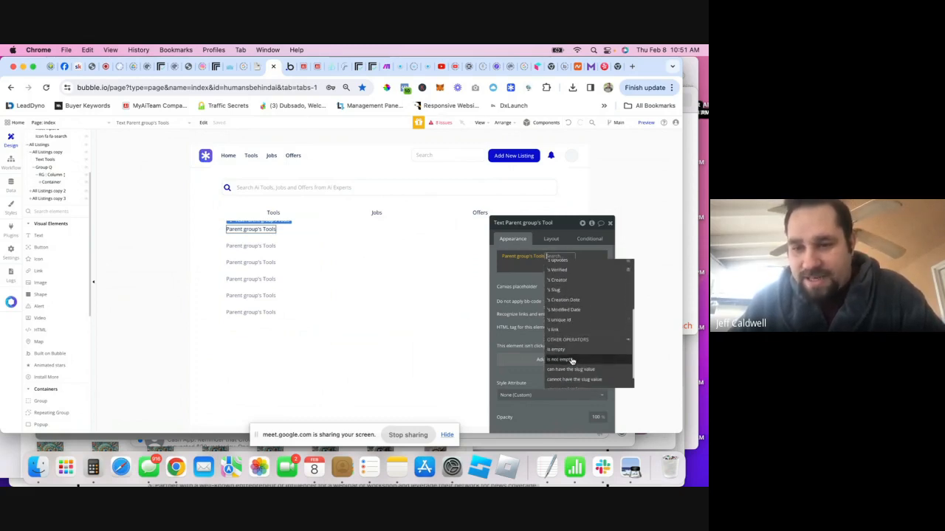
pyautogui.scroll(-3, 574, 325)
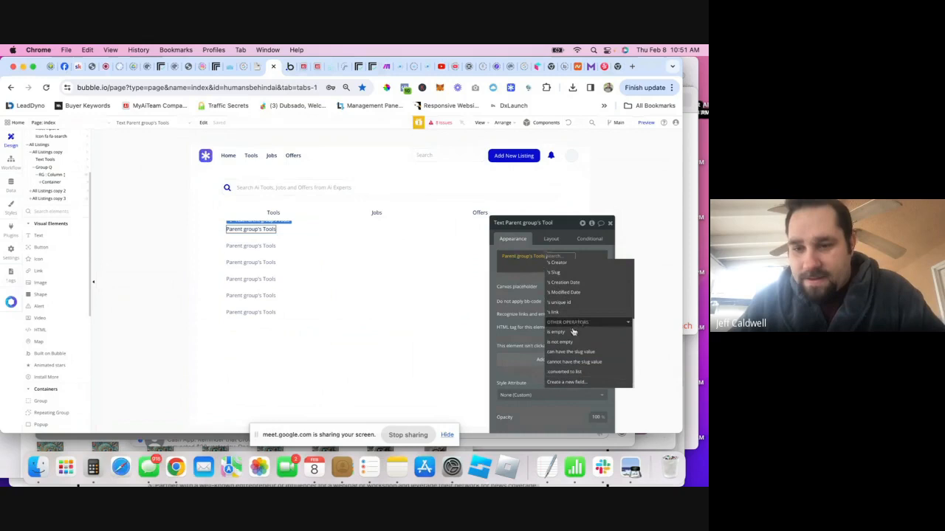
# - Create a Name text field on Tools and show the tool's Name in the text
pyautogui.click(569, 384)
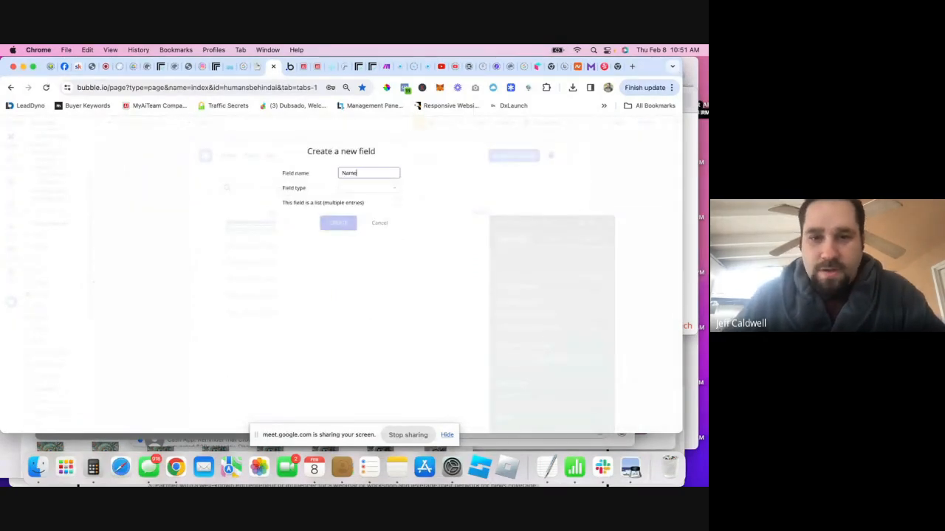
pyautogui.click(380, 188)
pyautogui.write('te')
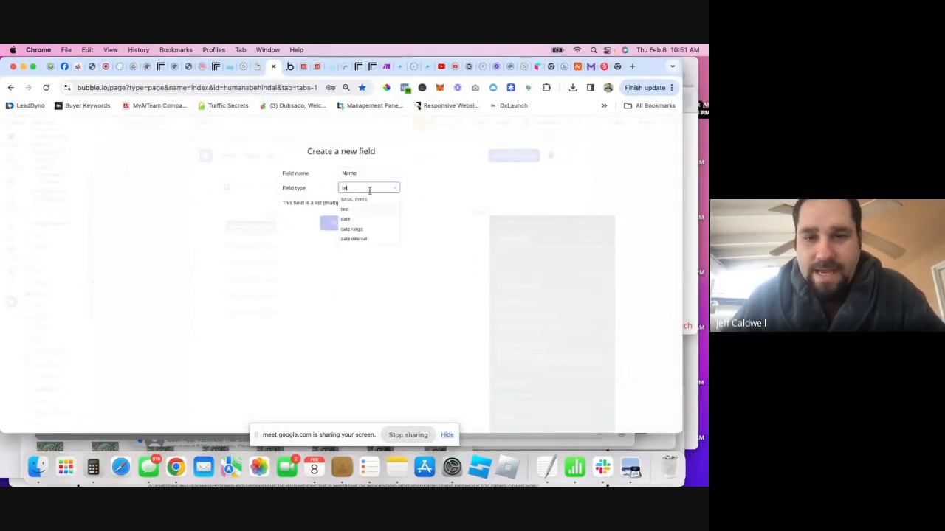
pyautogui.click(354, 210)
pyautogui.click(335, 228)
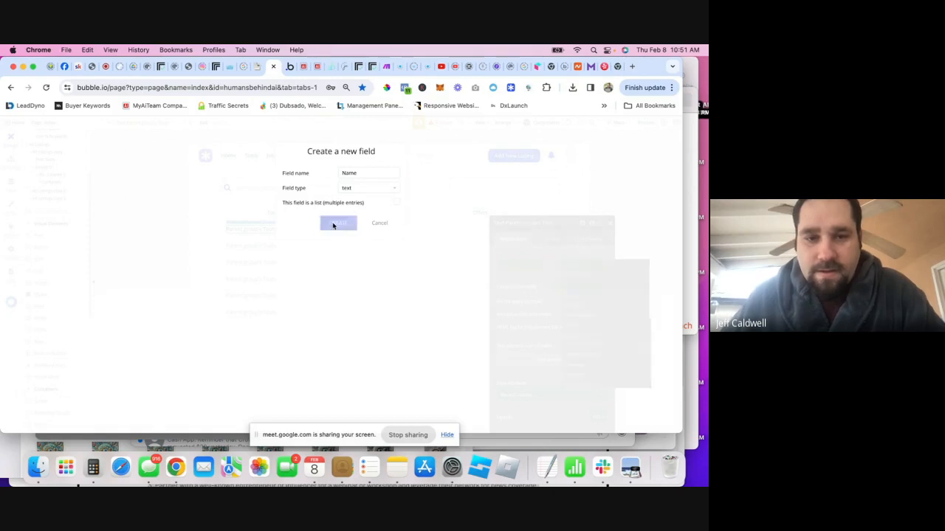
pyautogui.click(512, 278)
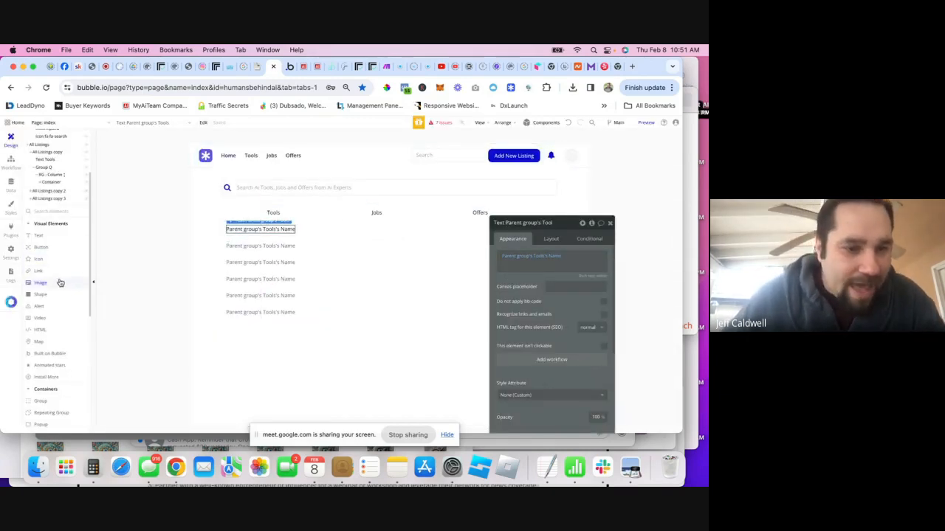
# - Add an image above the tool name and set its width and minimum height to 35
pyautogui.click(54, 285)
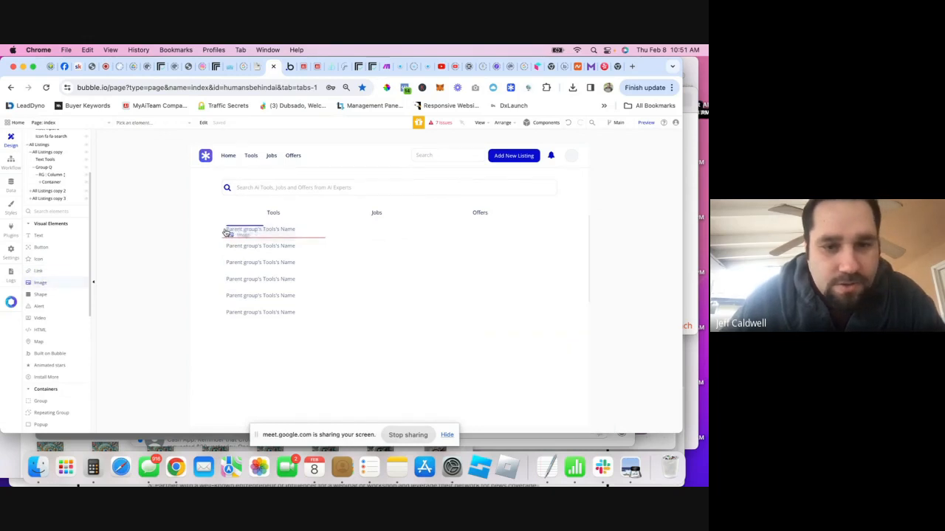
pyautogui.click(277, 233)
pyautogui.click(551, 239)
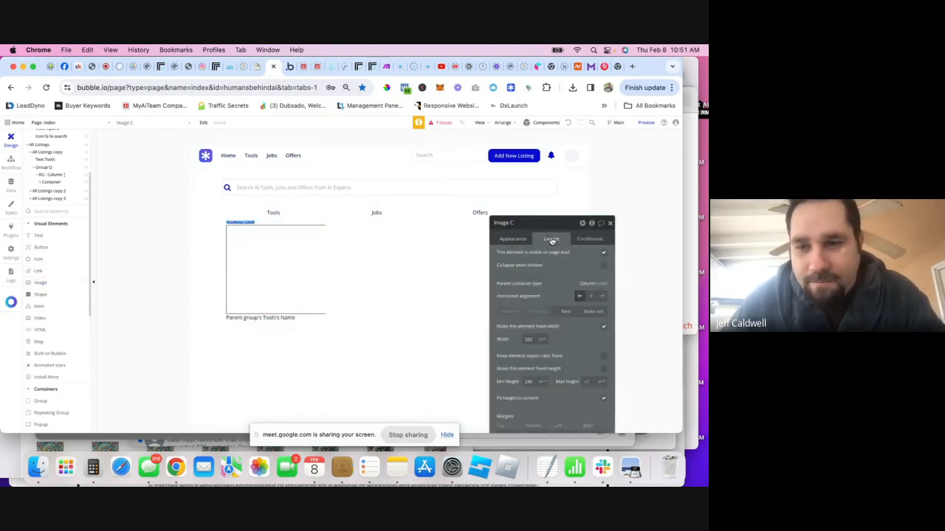
pyautogui.write('25')
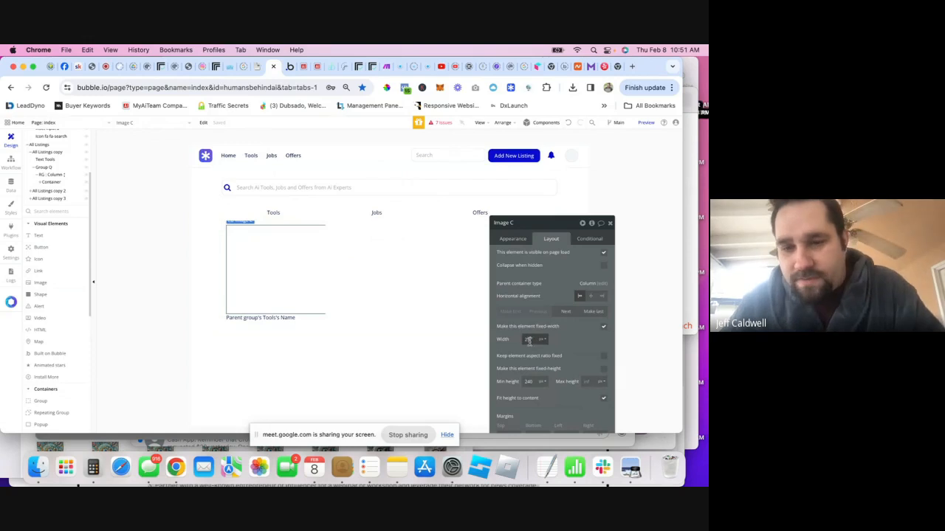
pyautogui.doubleClick(529, 381)
pyautogui.write('25')
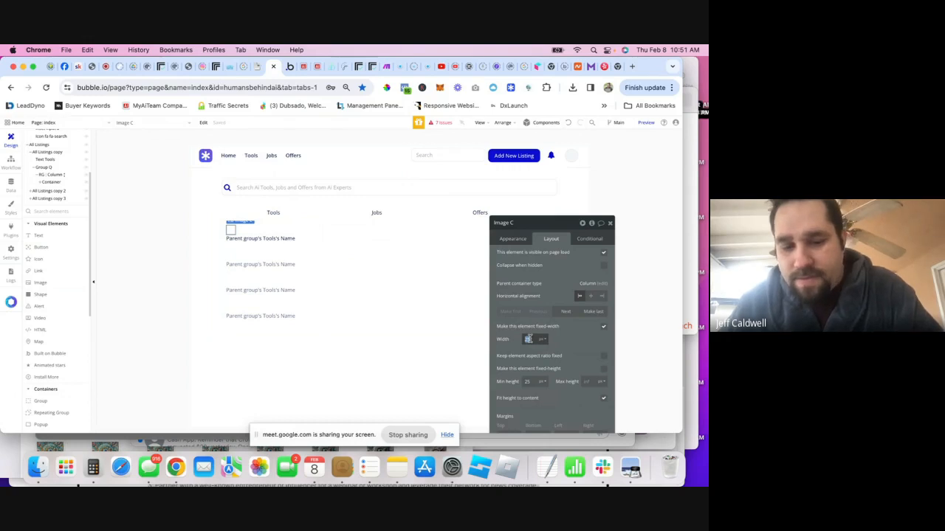
pyautogui.doubleClick(529, 382)
pyautogui.write('35')
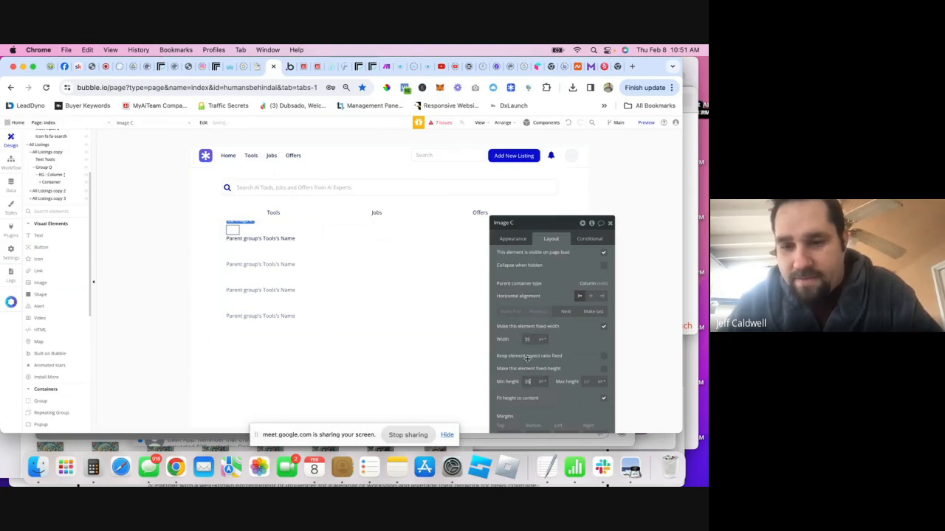
# - Round the image's border corners to 20
pyautogui.click(511, 239)
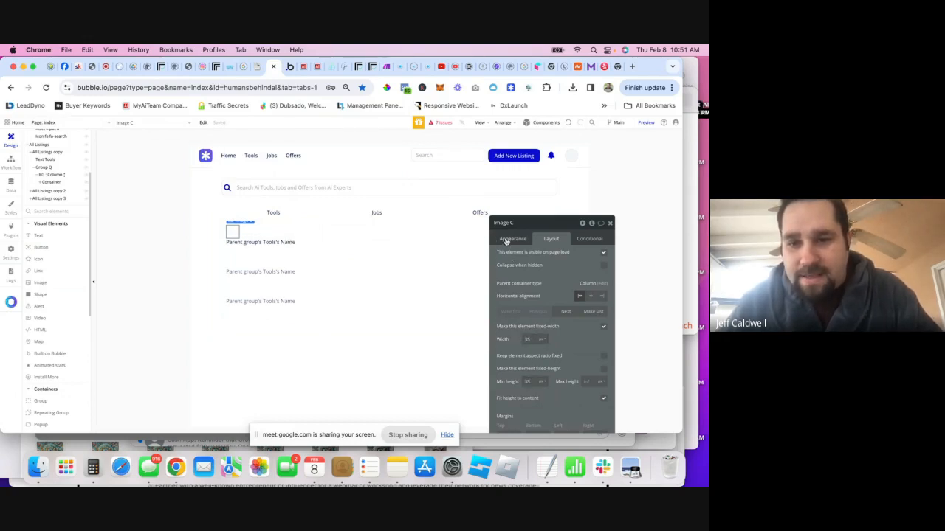
pyautogui.scroll(-5, 548, 283)
pyautogui.click(591, 308)
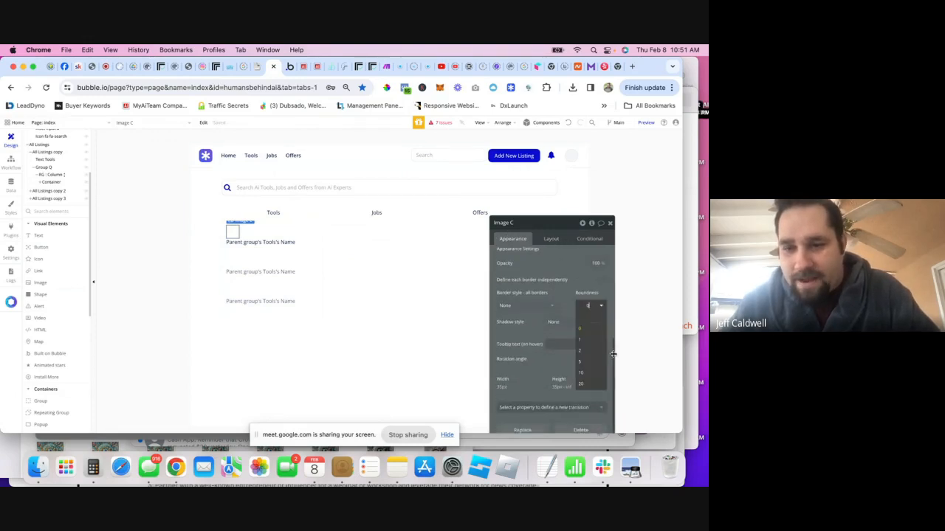
pyautogui.click(583, 385)
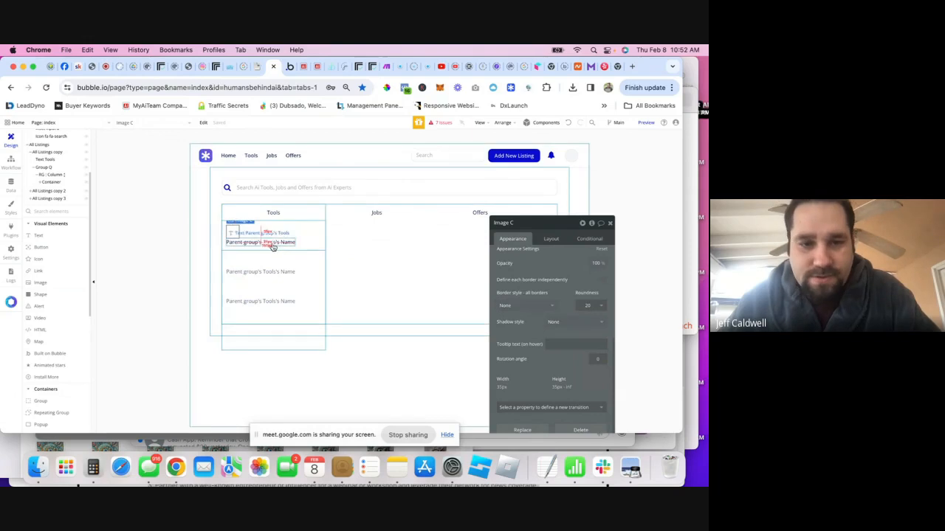
pyautogui.scroll(5, 567, 273)
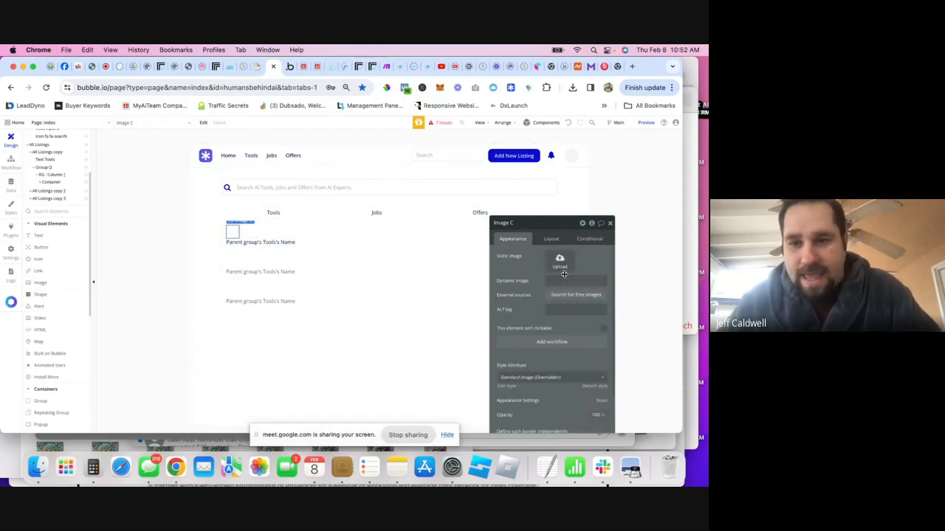
pyautogui.click(270, 237)
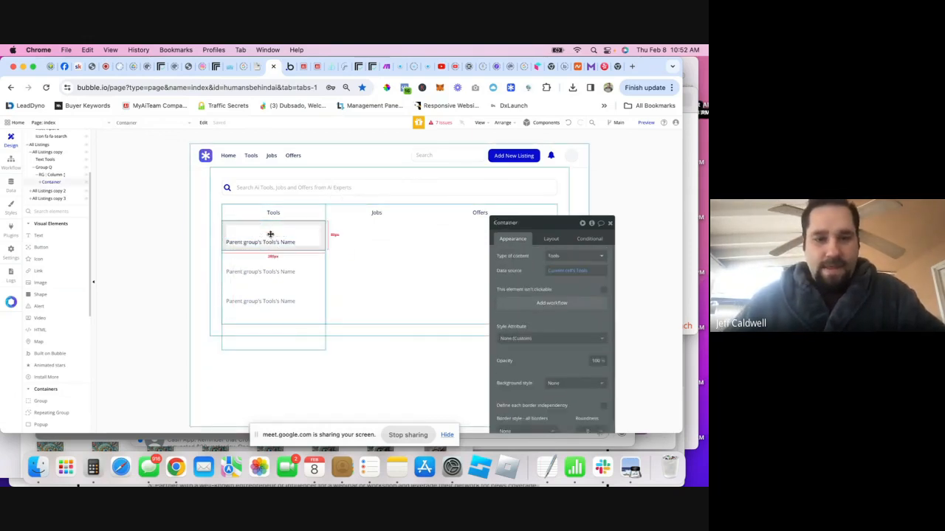
# - Make the row container a Row layout with adjusted alignment and 10px gaps
pyautogui.click(551, 240)
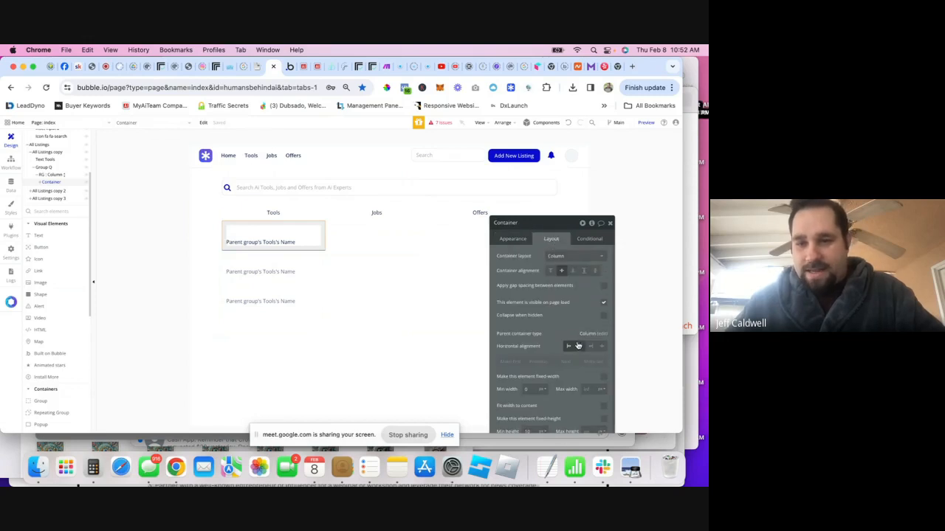
pyautogui.click(575, 256)
pyautogui.click(568, 279)
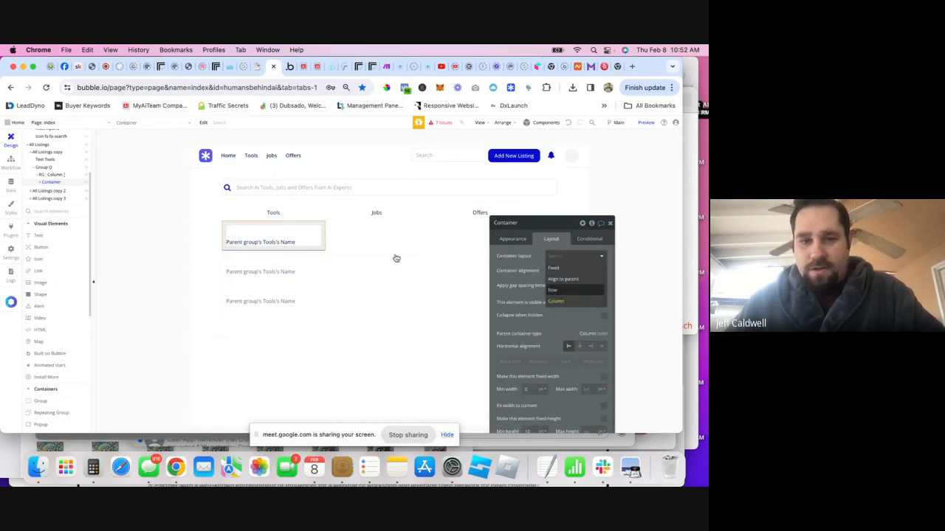
pyautogui.click(242, 232)
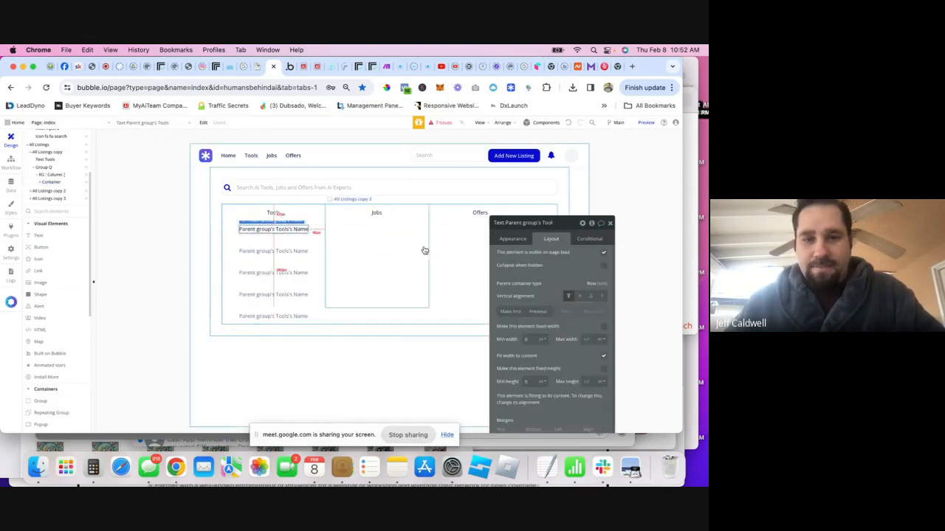
pyautogui.click(229, 233)
pyautogui.click(292, 240)
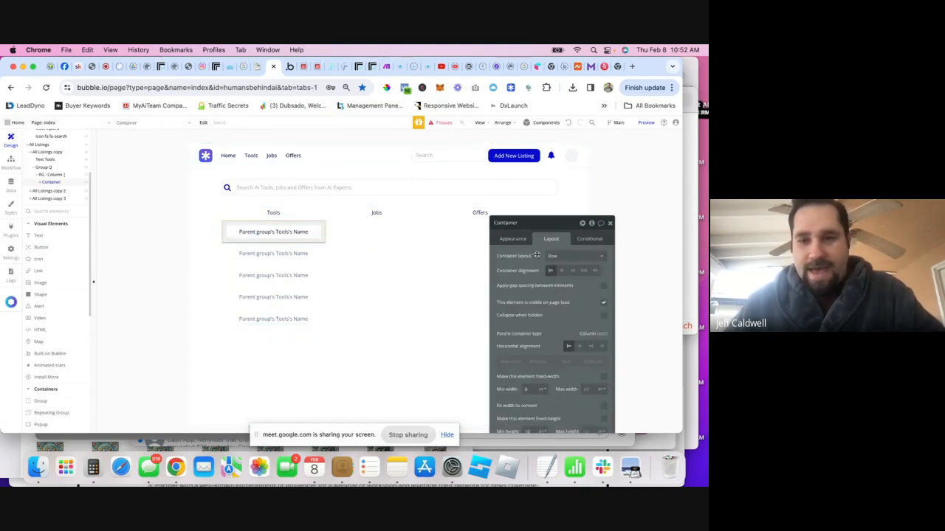
pyautogui.click(583, 271)
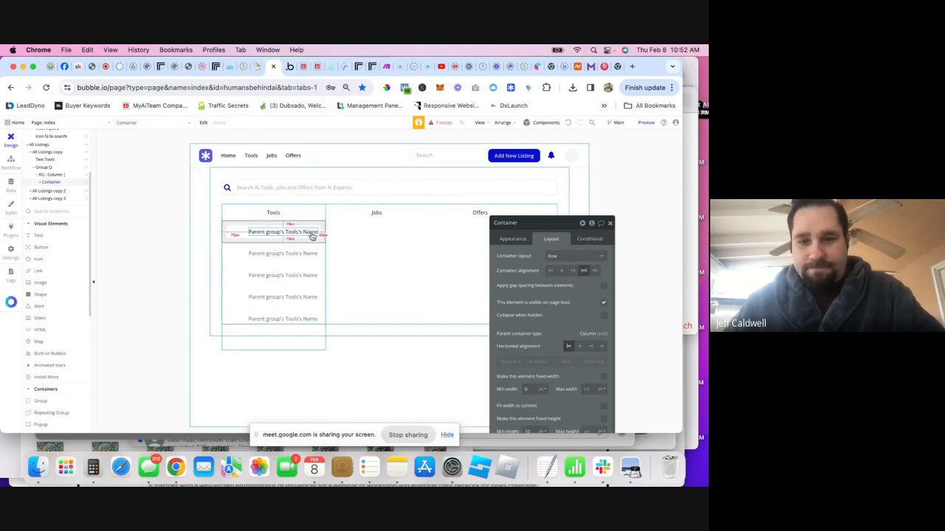
pyautogui.click(602, 286)
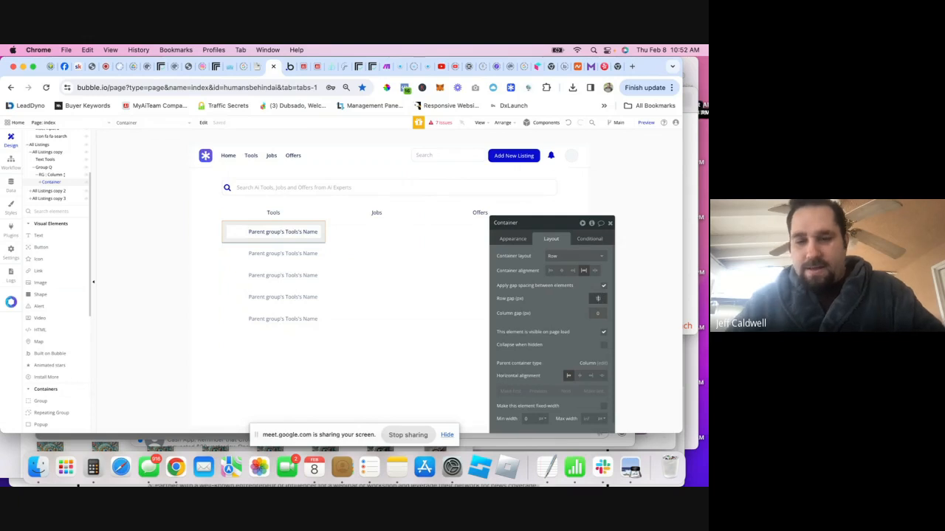
pyautogui.write('10')
pyautogui.click(595, 316)
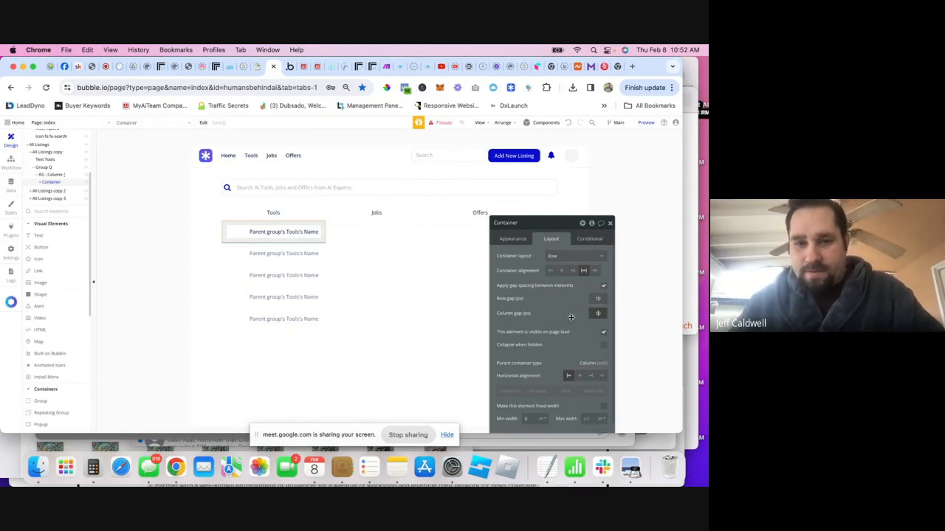
# - Set the image's dynamic source to Parent group's Tools's logo
pyautogui.click(235, 231)
pyautogui.click(512, 238)
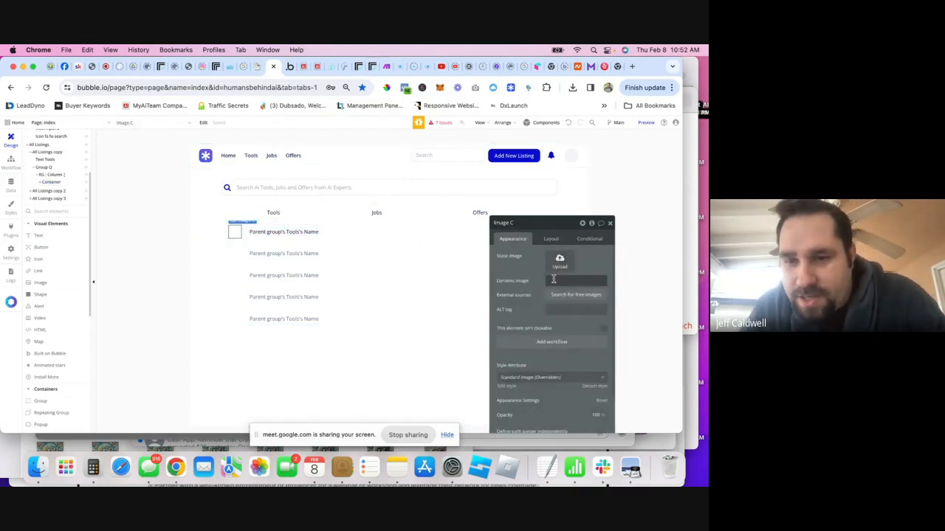
pyautogui.click(570, 284)
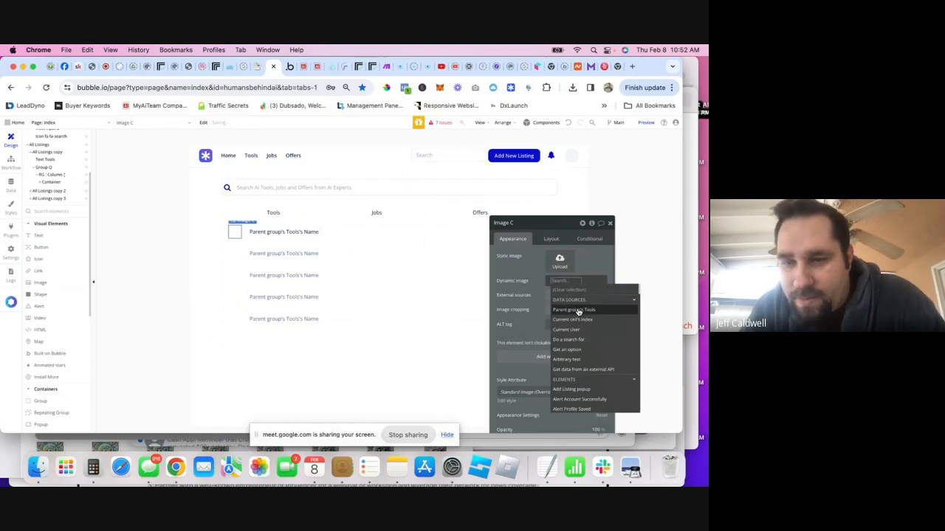
pyautogui.click(575, 310)
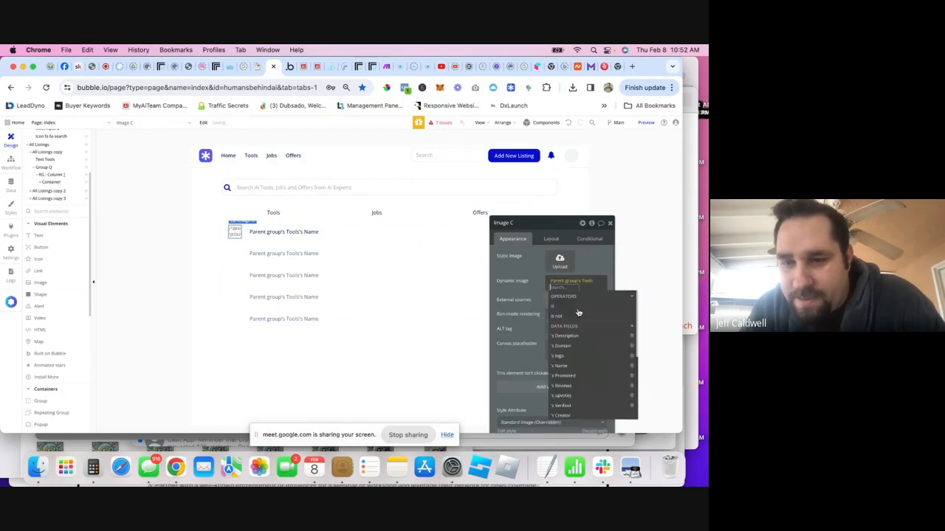
pyautogui.click(563, 355)
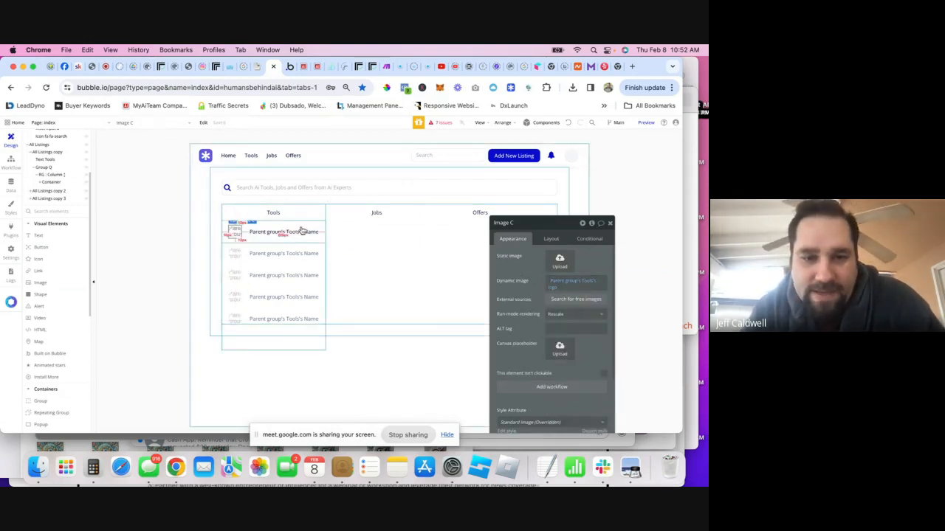
pyautogui.click(363, 352)
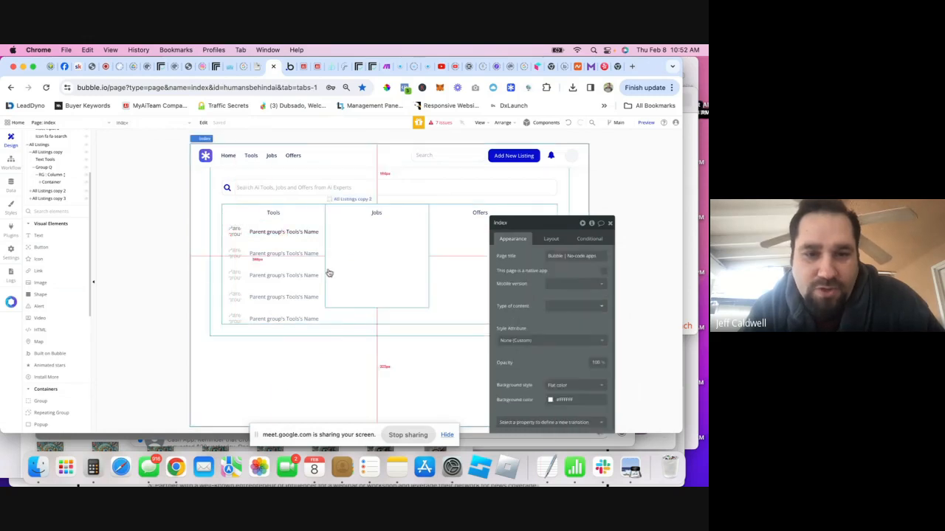
# - Show the Add Listing popup and select its Create Account group in the Elements Tree
pyautogui.click(610, 222)
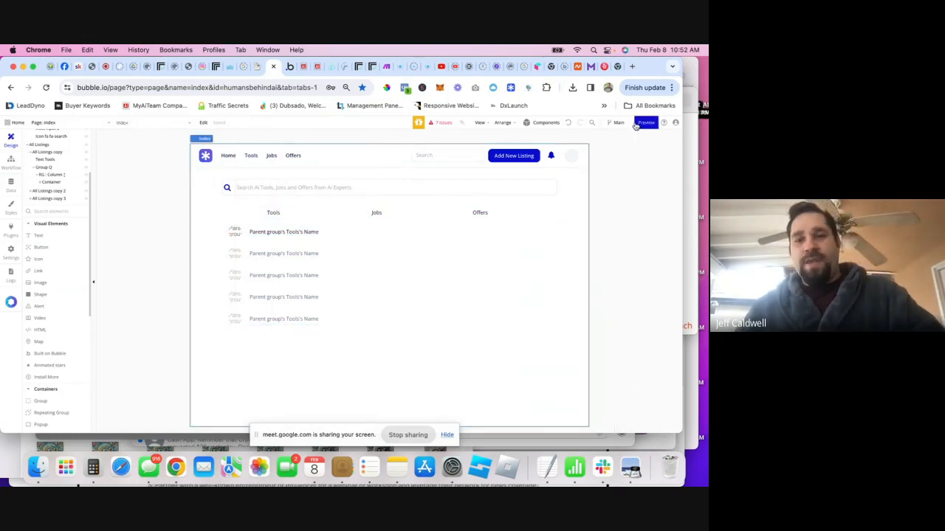
pyautogui.moveTo(635, 126)
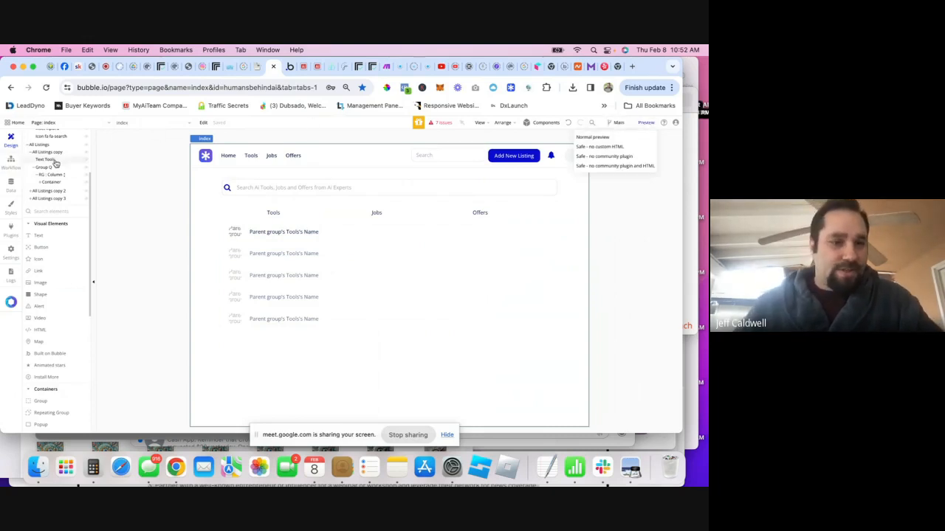
pyautogui.scroll(3, 44, 173)
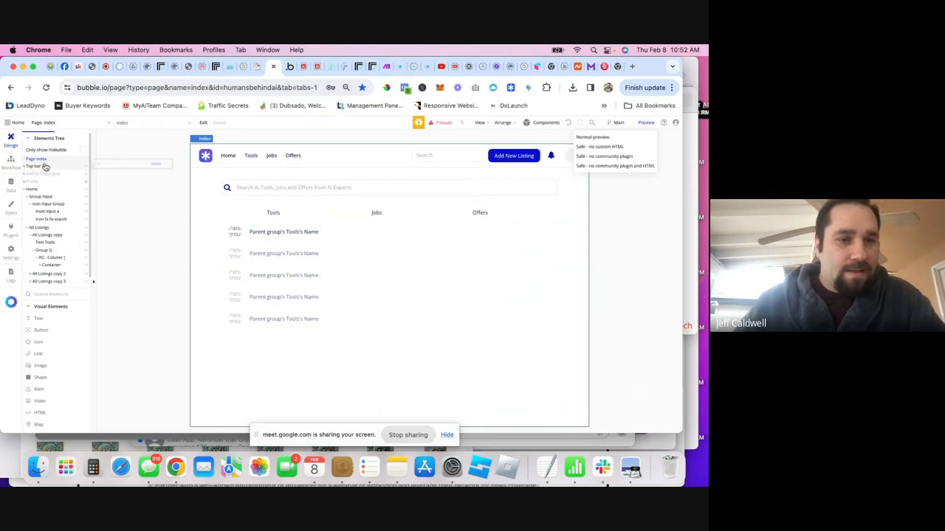
pyautogui.click(87, 175)
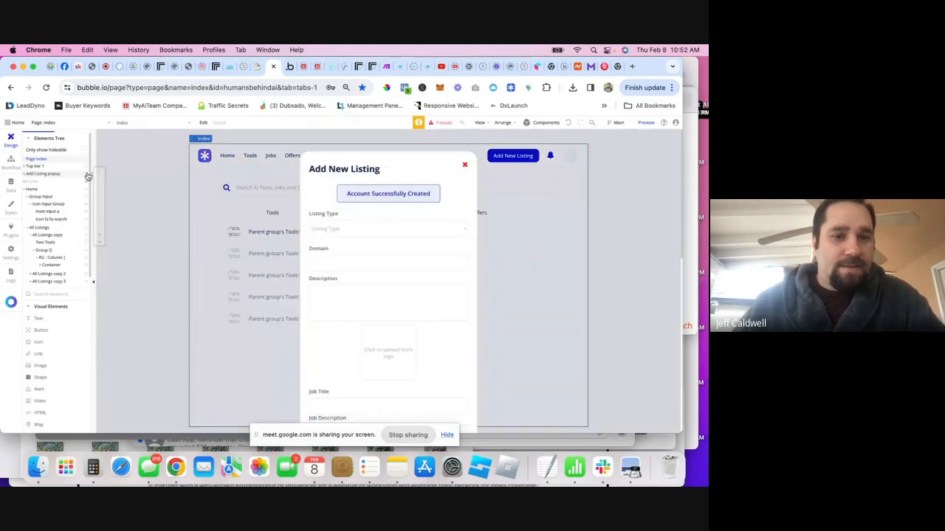
pyautogui.scroll(-3, 383, 283)
pyautogui.scroll(-4, 384, 283)
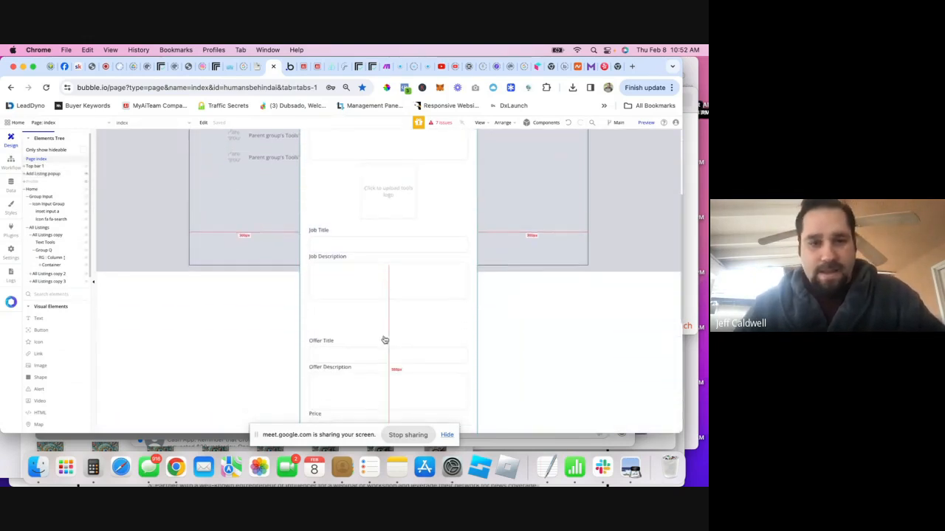
pyautogui.click(27, 189)
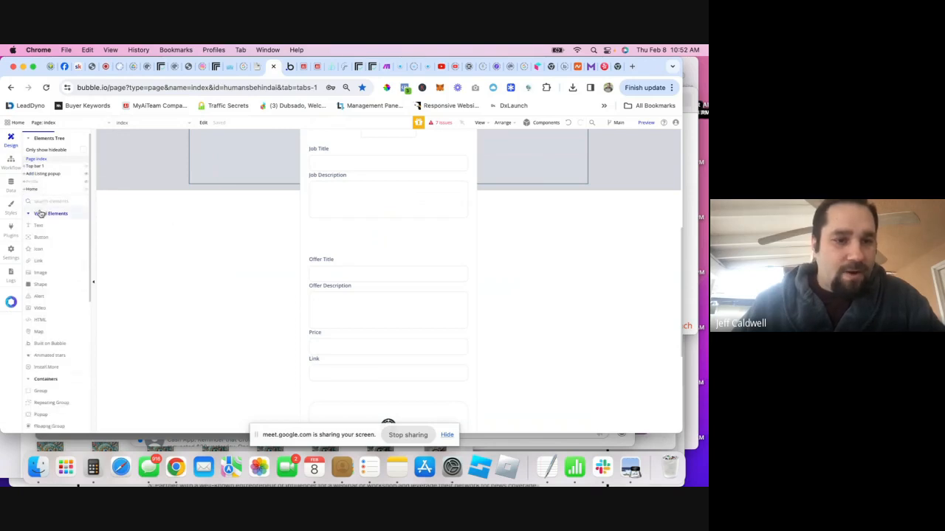
pyautogui.click(27, 174)
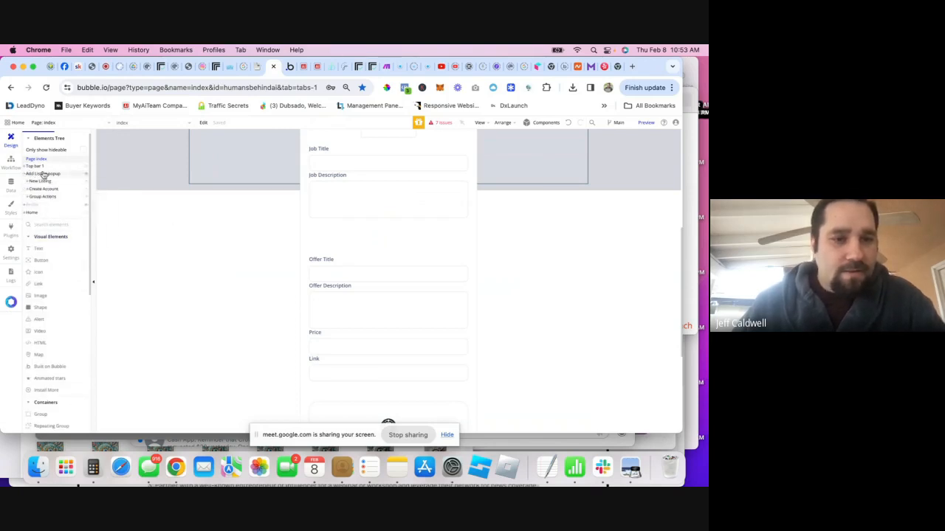
pyautogui.click(44, 189)
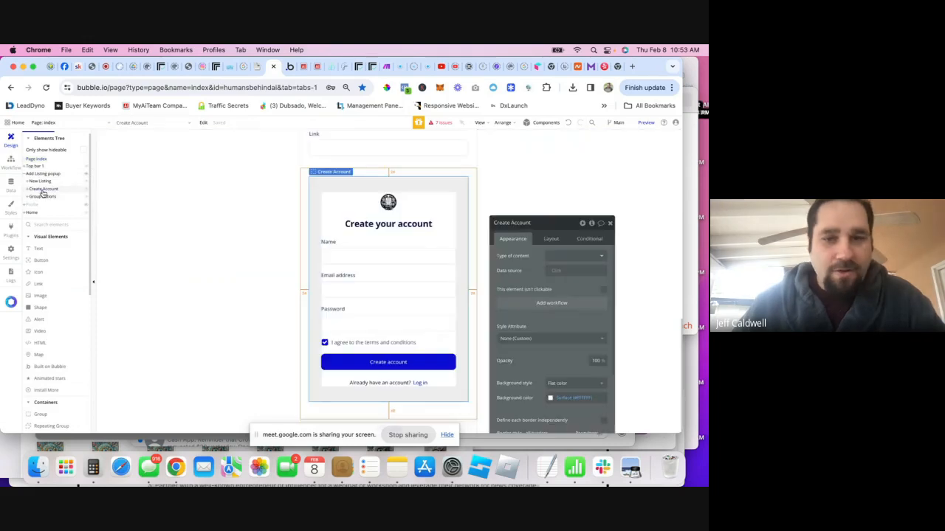
# - Add a condition that hides Create Account when the Current User is logged in
pyautogui.click(588, 240)
pyautogui.click(555, 256)
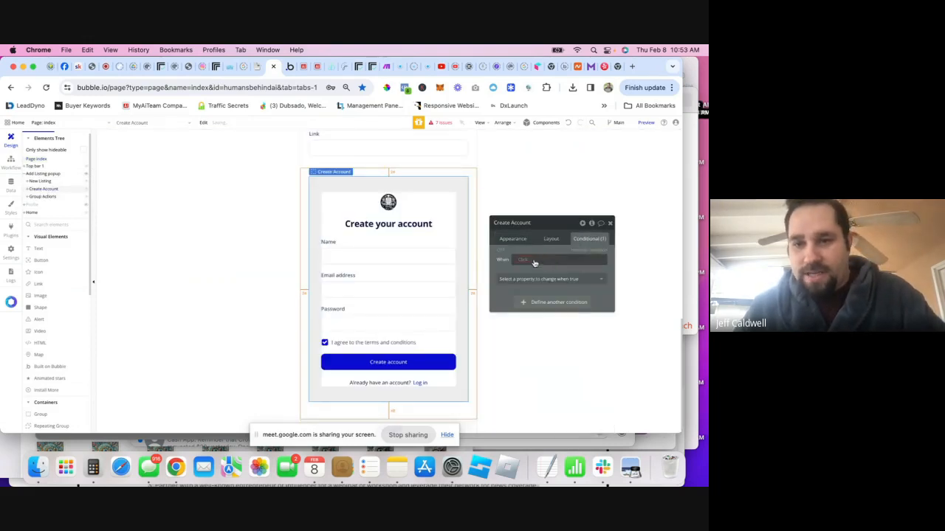
pyautogui.click(523, 261)
pyautogui.click(544, 289)
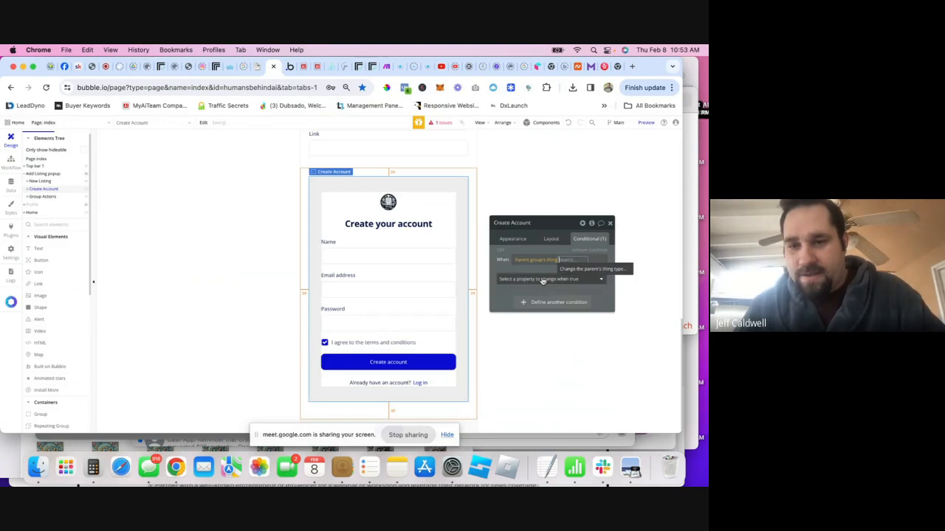
pyautogui.click(539, 262)
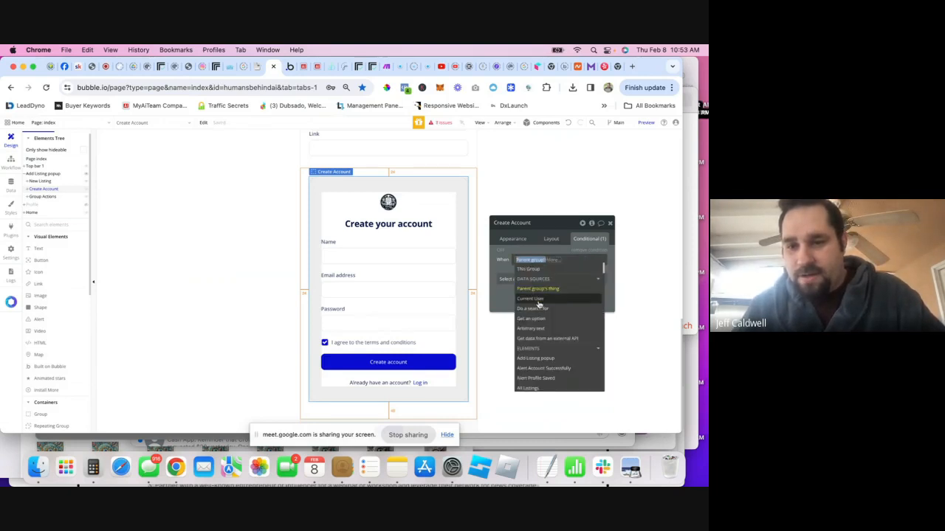
pyautogui.click(539, 301)
pyautogui.scroll(-5, 565, 312)
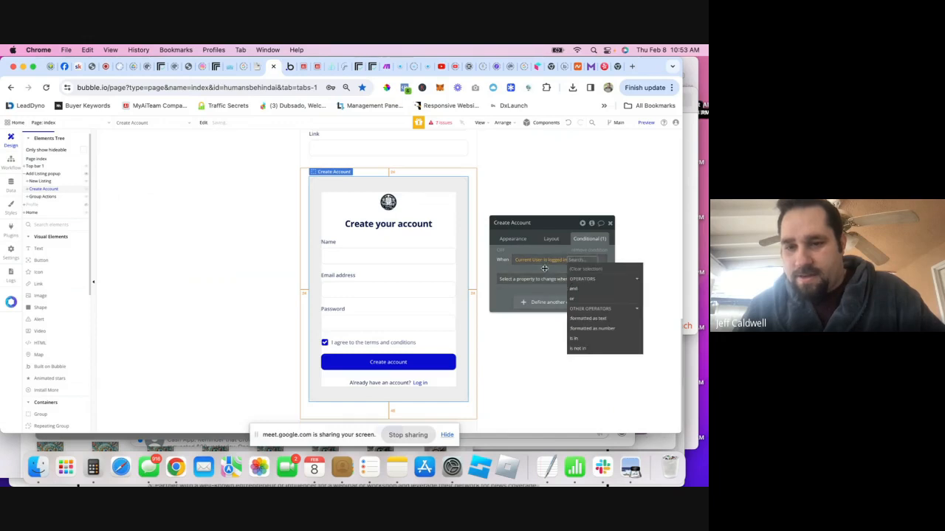
pyautogui.click(562, 305)
pyautogui.click(550, 280)
pyautogui.click(552, 302)
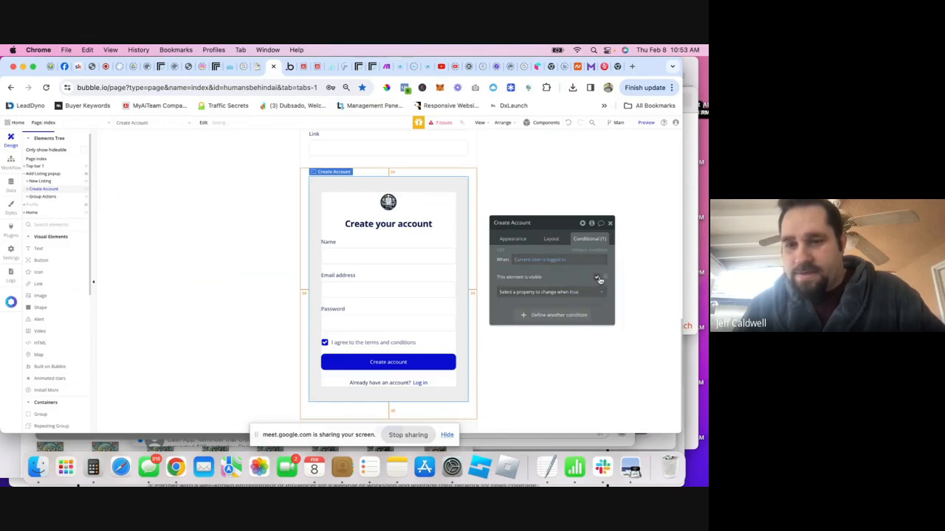
# - Tick 'Collapse when hidden' in Create Account's layout settings and close the panel
pyautogui.click(552, 241)
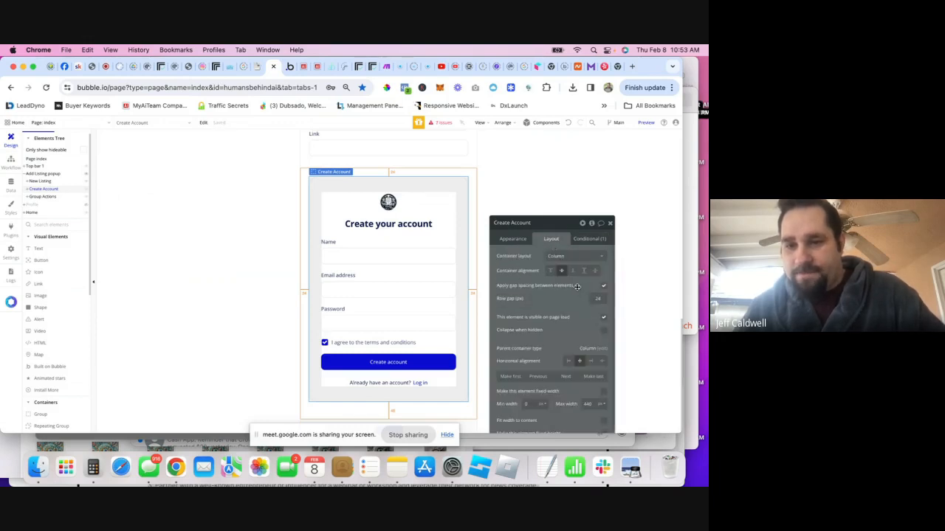
pyautogui.click(603, 331)
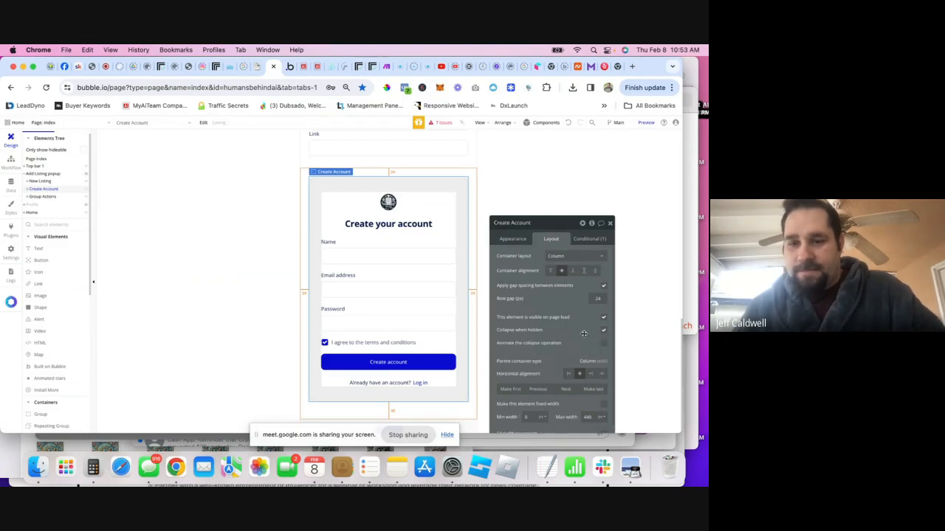
pyautogui.click(610, 223)
pyautogui.scroll(5, 389, 234)
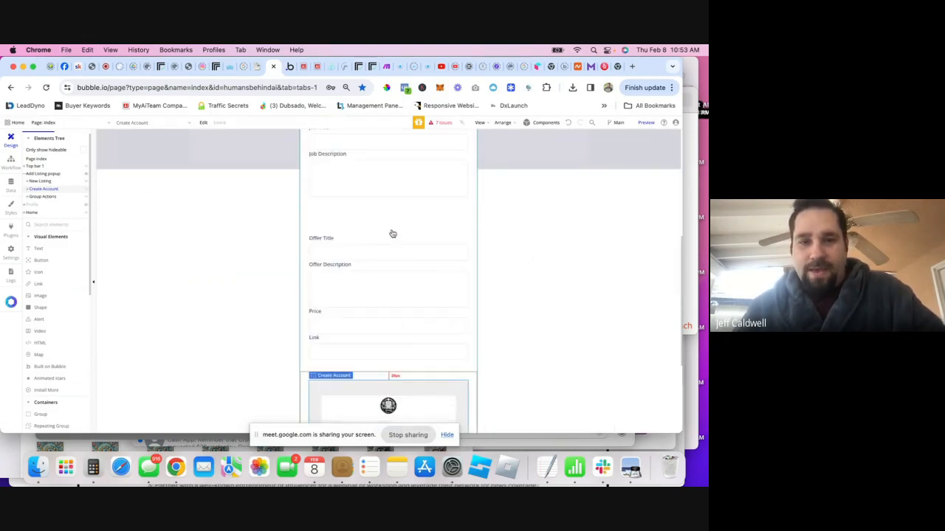
pyautogui.scroll(3, 391, 267)
pyautogui.scroll(-6, 396, 271)
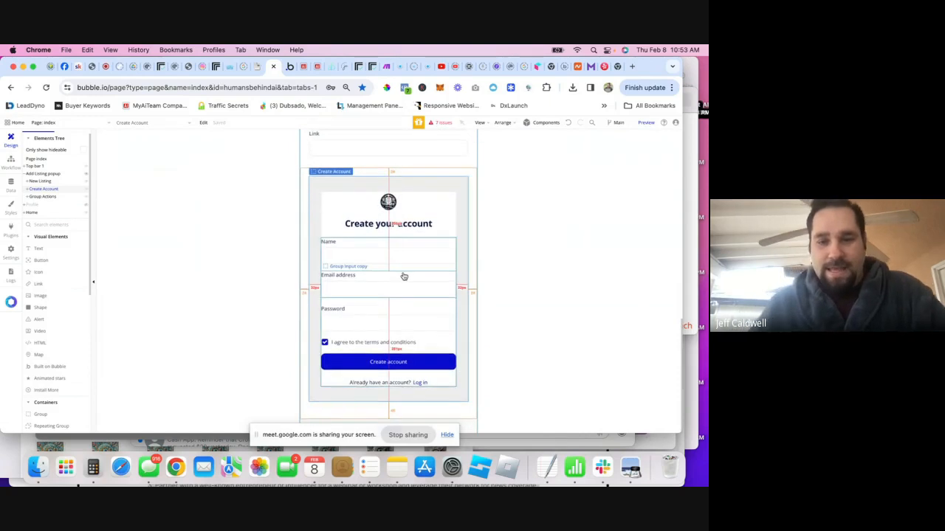
pyautogui.scroll(5, 402, 273)
pyautogui.scroll(3, 398, 271)
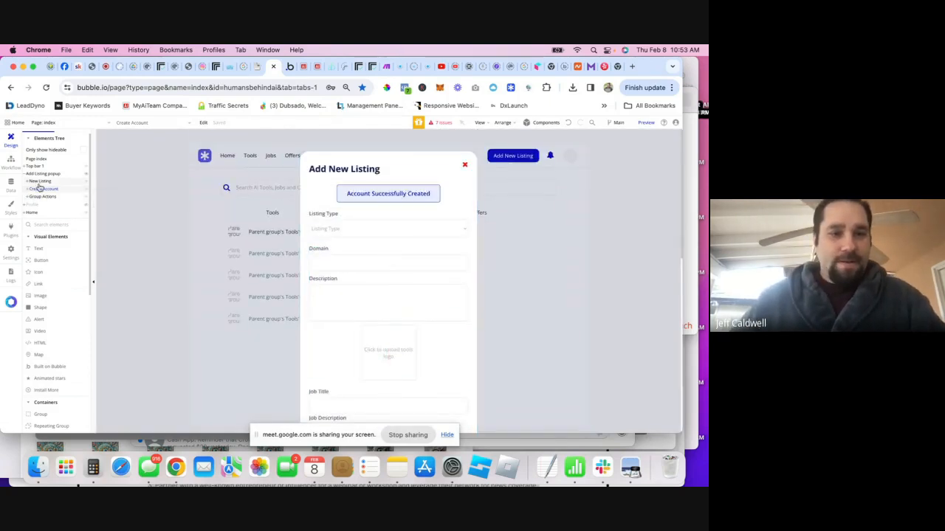
# - Expand the New Listing popup's element tree down to the Tools group
pyautogui.moveTo(86, 191)
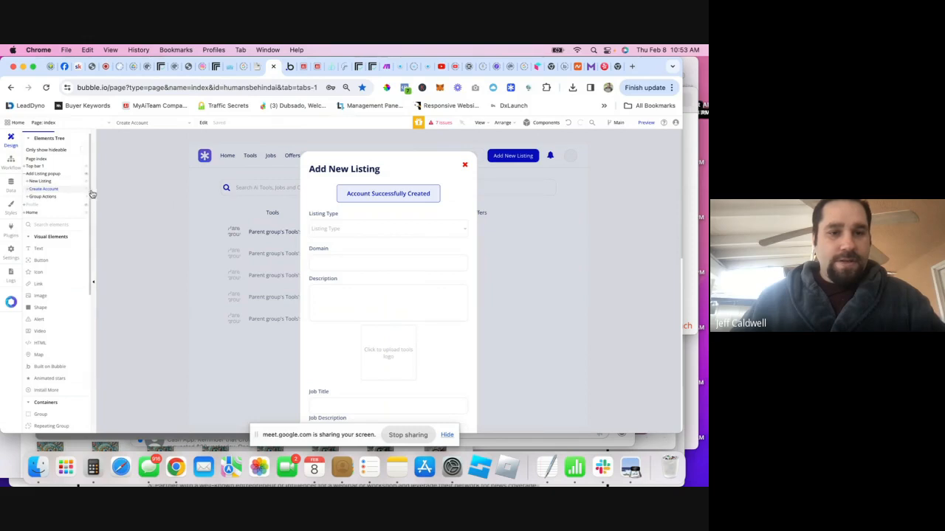
pyautogui.click(29, 181)
pyautogui.click(48, 190)
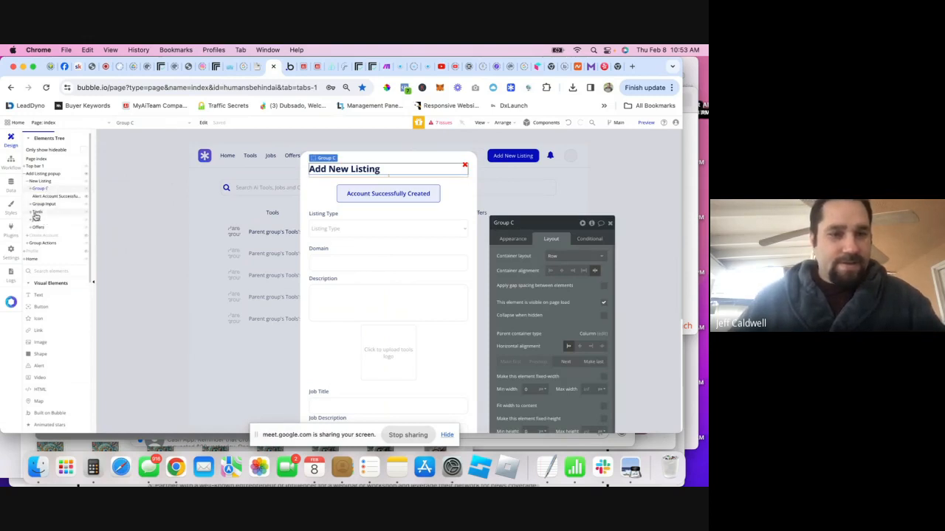
pyautogui.click(41, 214)
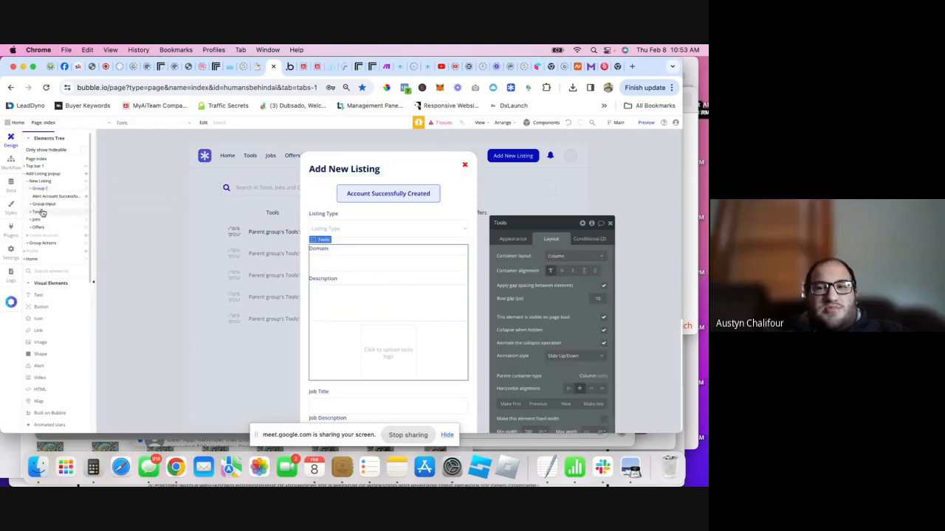
pyautogui.scroll(-1, 325, 270)
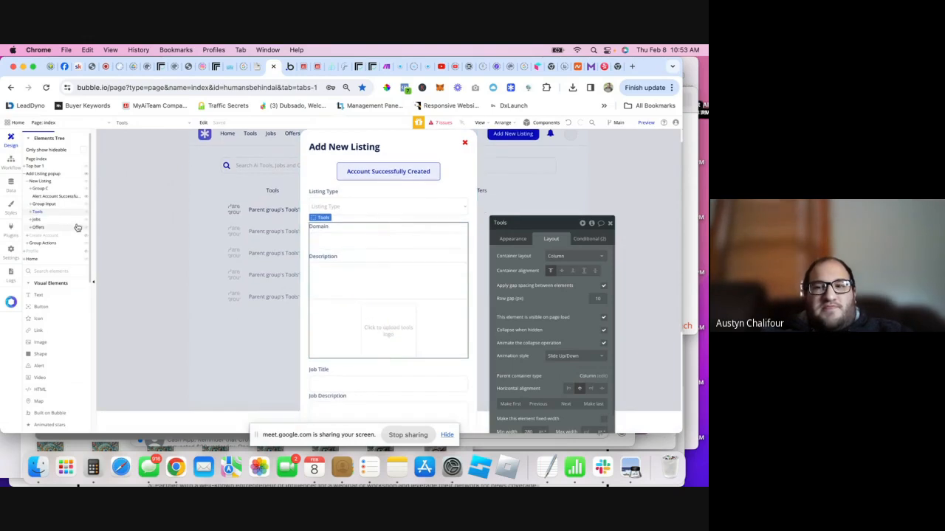
pyautogui.click(34, 215)
pyautogui.click(30, 213)
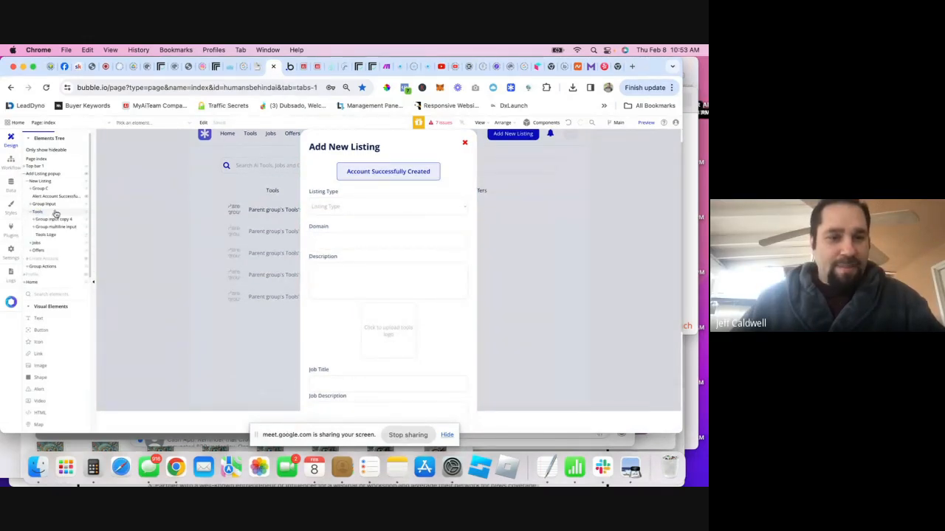
# - Drag a Button into Tools, label it 'Add Ai Tool Listing', and center it horizontally
pyautogui.moveTo(41, 329); pyautogui.dragTo(446, 330)
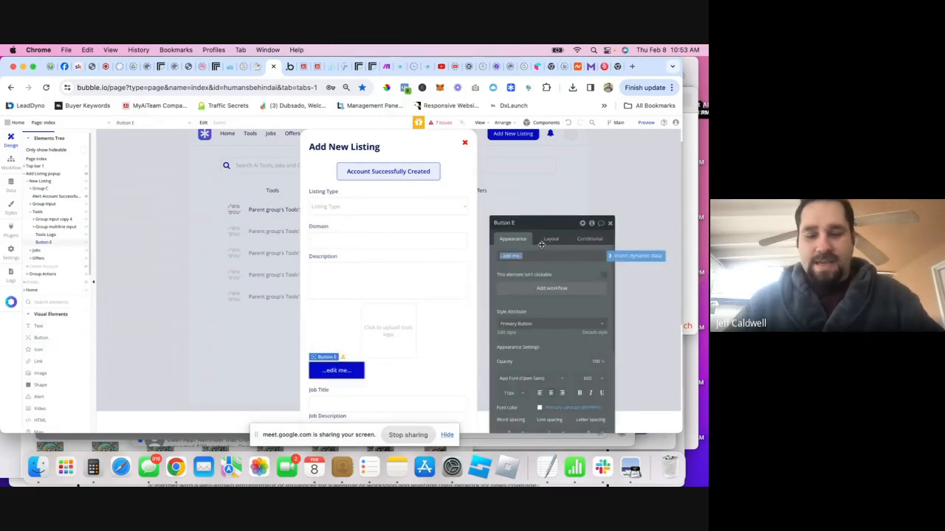
pyautogui.write('Add')
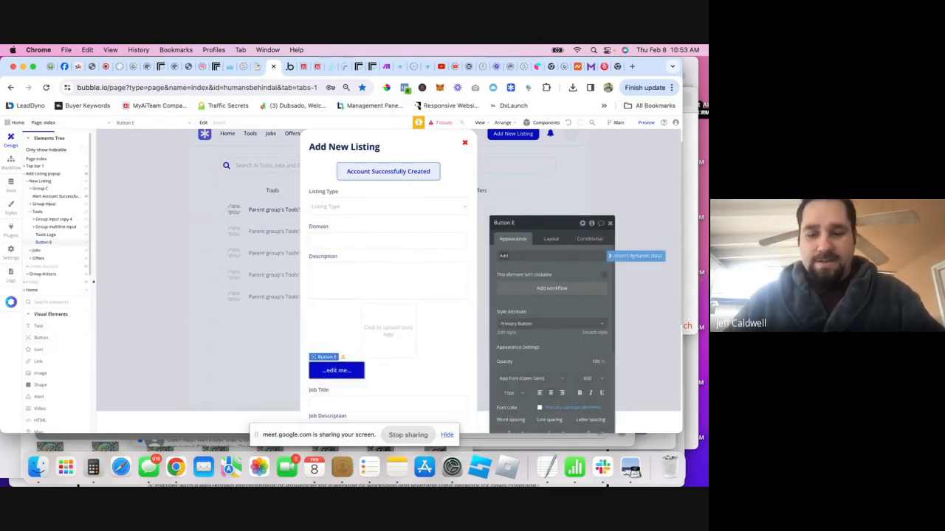
pyautogui.write(' Listing')
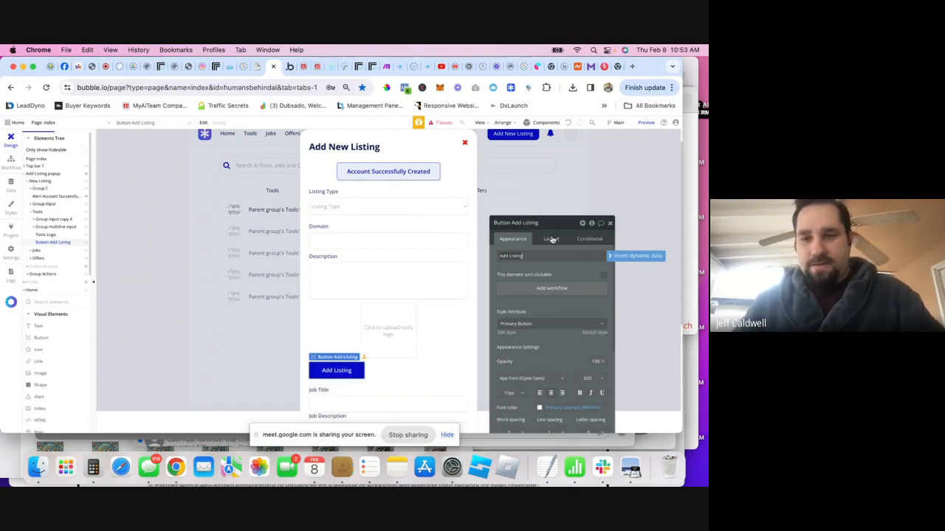
pyautogui.click(552, 239)
pyautogui.click(591, 296)
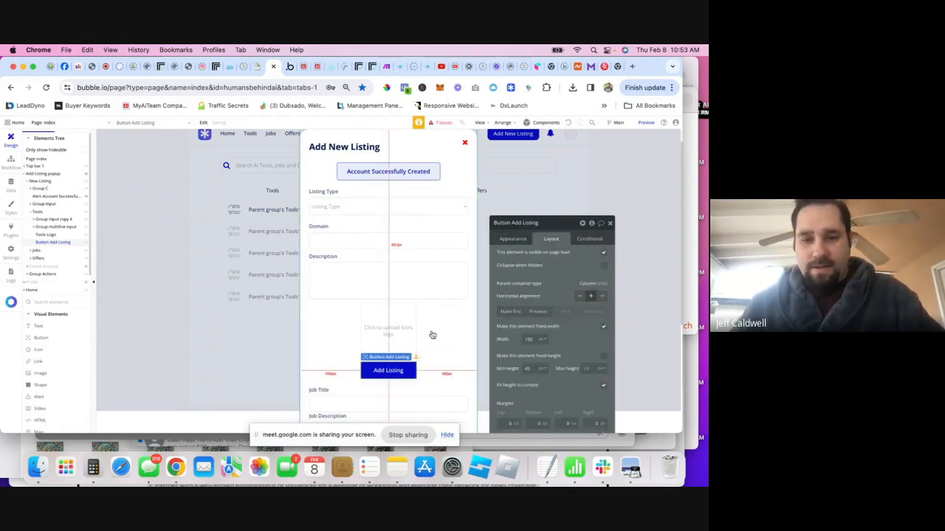
pyautogui.click(513, 239)
pyautogui.tripleClick(520, 256)
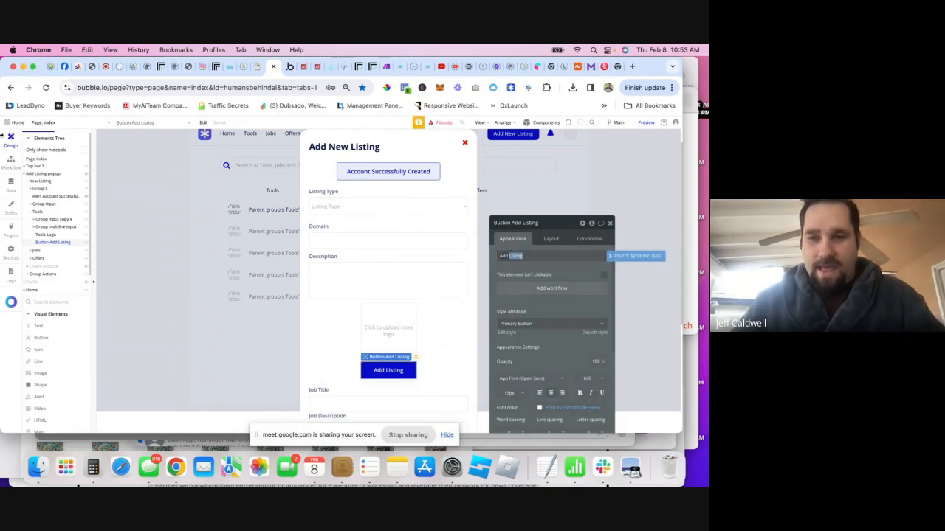
pyautogui.click(513, 255)
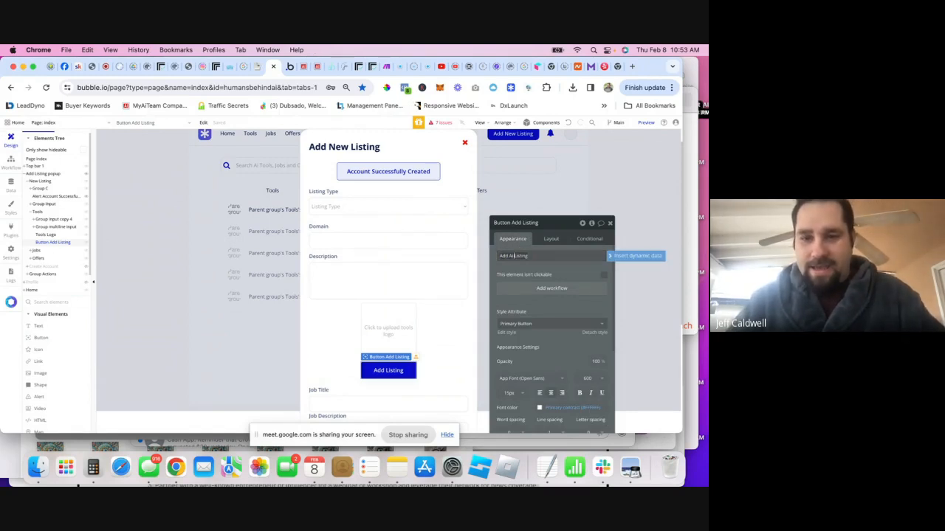
pyautogui.write('s')
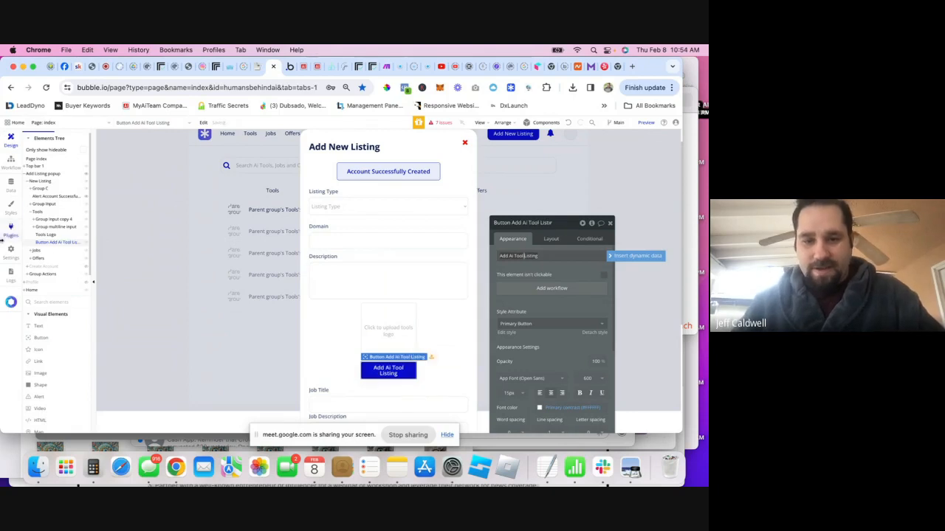
# - Make the button stretch to full width and set its corner roundness to 10
pyautogui.click(550, 239)
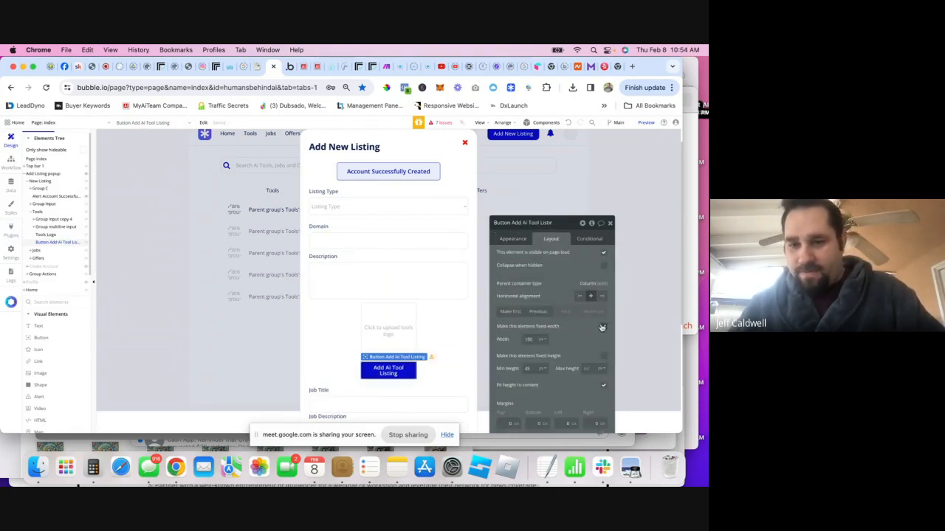
pyautogui.click(602, 327)
pyautogui.click(513, 241)
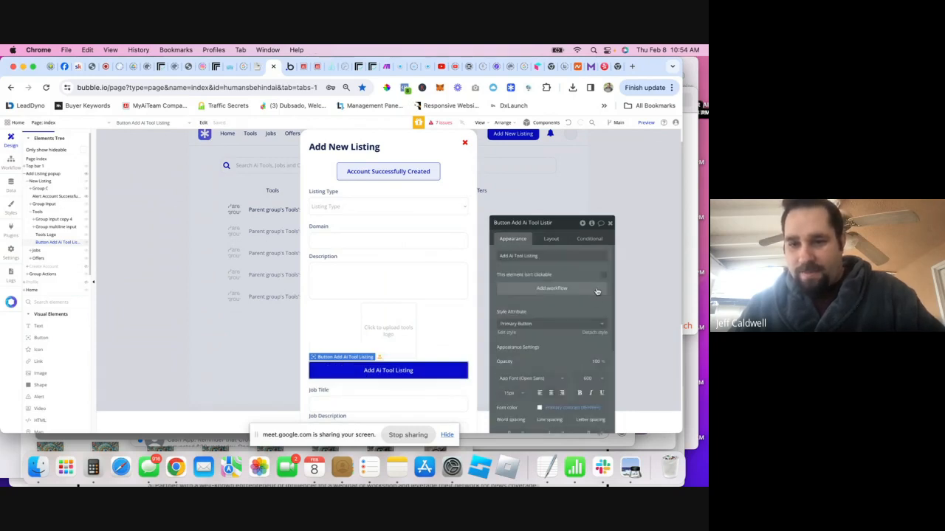
pyautogui.scroll(-5, 601, 352)
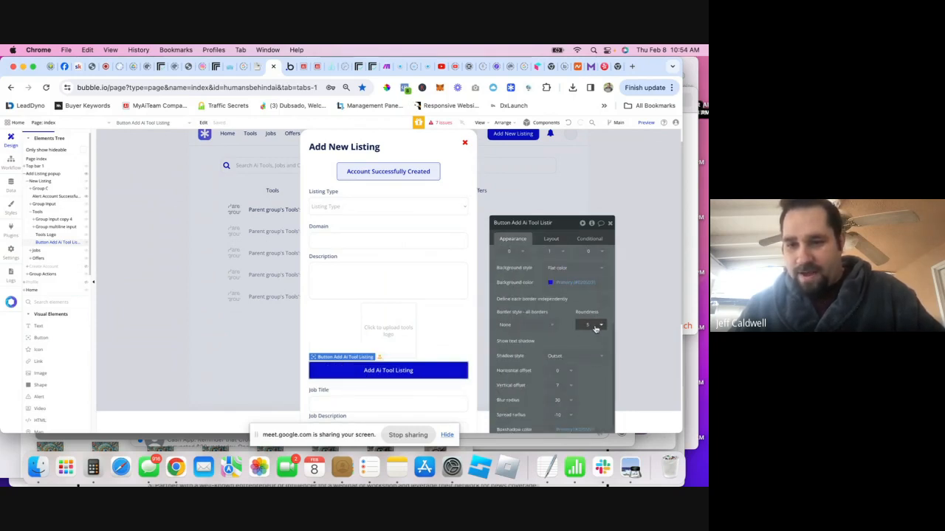
pyautogui.click(601, 325)
pyautogui.click(581, 392)
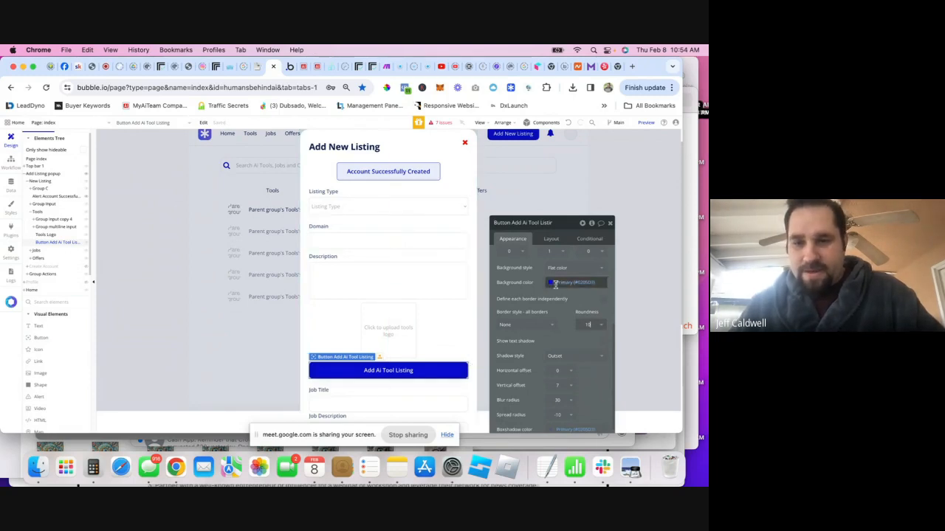
pyautogui.click(471, 338)
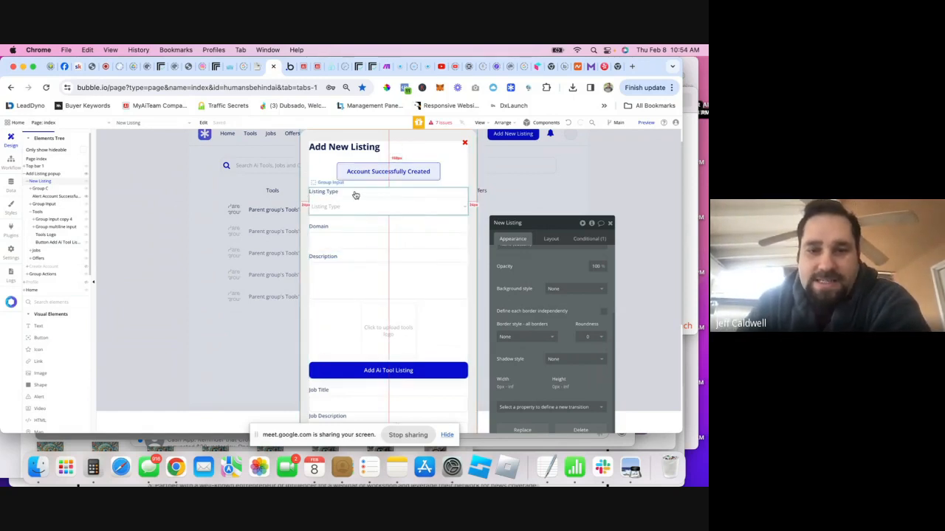
# - Duplicate the Domain input group, move the copy to the top, and rename its input Input Tool Name
pyautogui.click(360, 228)
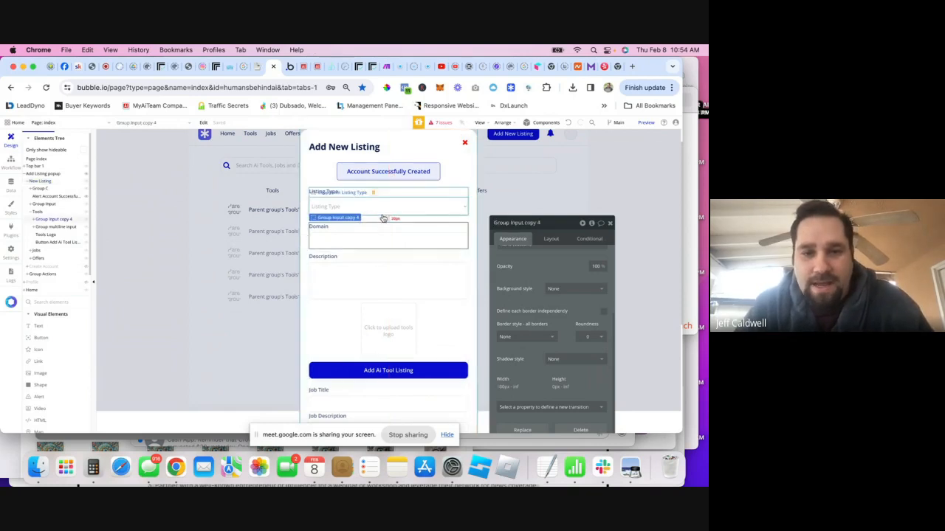
pyautogui.press('super+d')
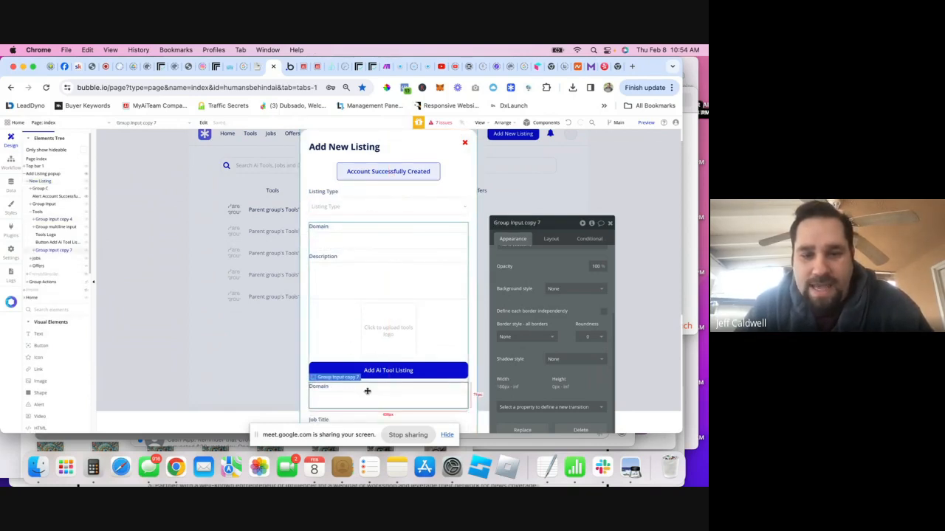
pyautogui.scroll(3, 548, 281)
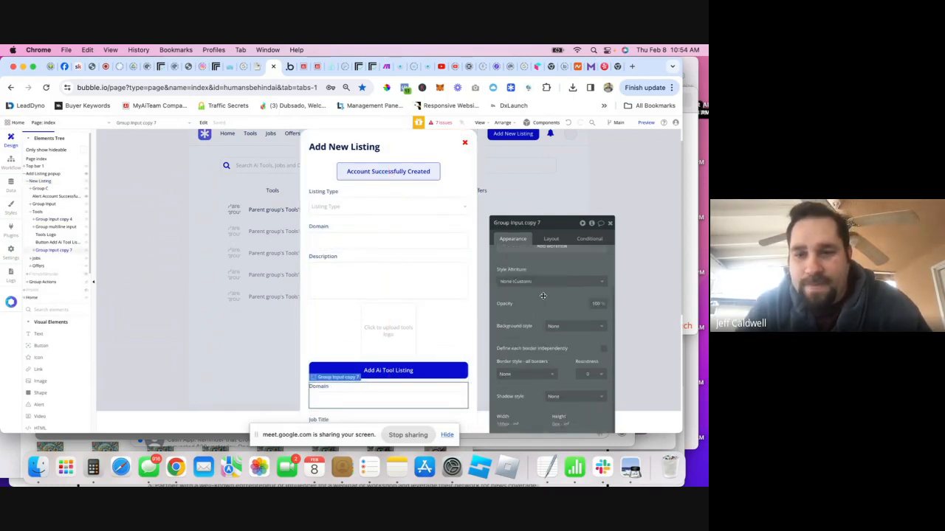
pyautogui.click(546, 240)
pyautogui.click(512, 377)
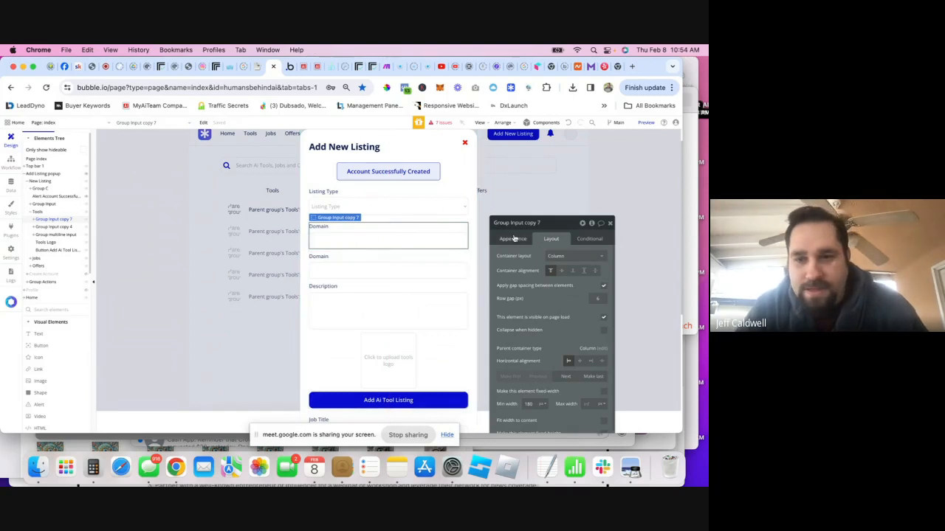
pyautogui.doubleClick(326, 226)
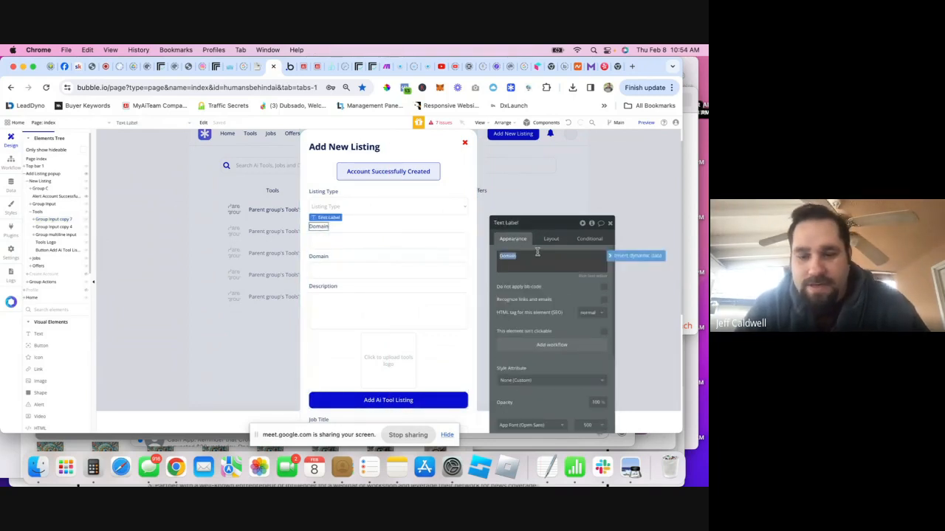
pyautogui.click(385, 239)
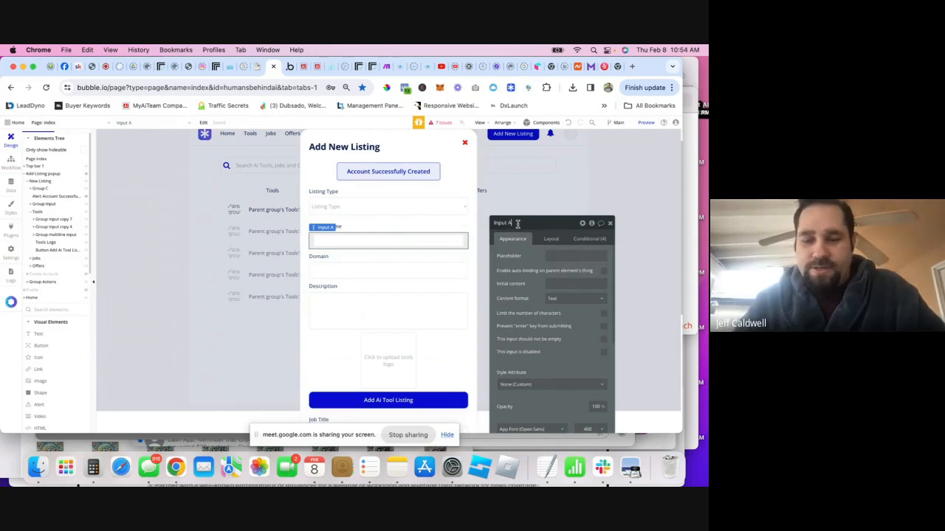
pyautogui.press('BackSpace')
pyautogui.write('Tool Name')
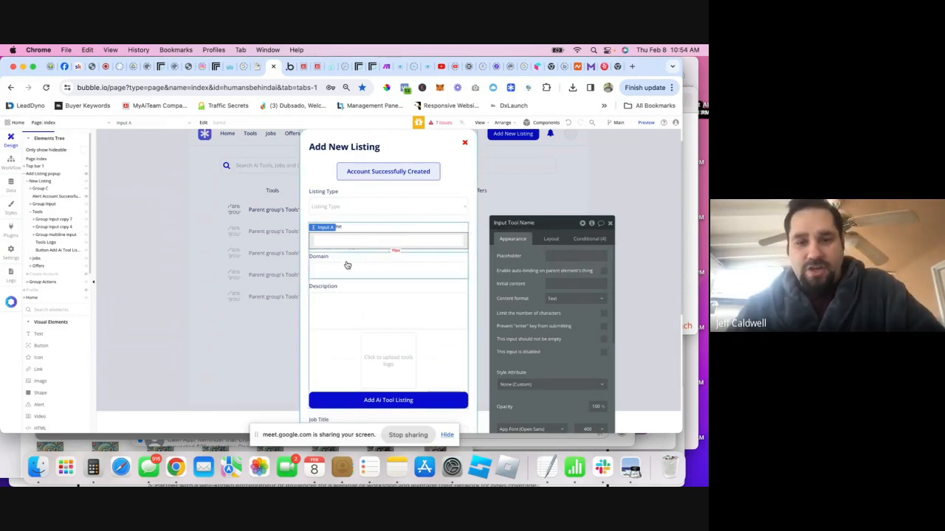
# - Select the Add Ai Tool Listing button and toggle the Offers group's visibility in the editor
pyautogui.scroll(-2, 370, 298)
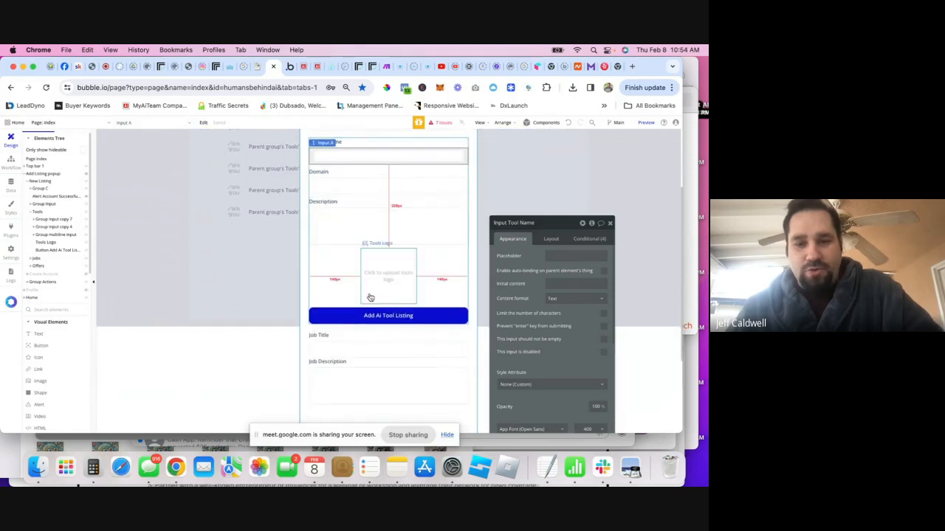
pyautogui.click(390, 316)
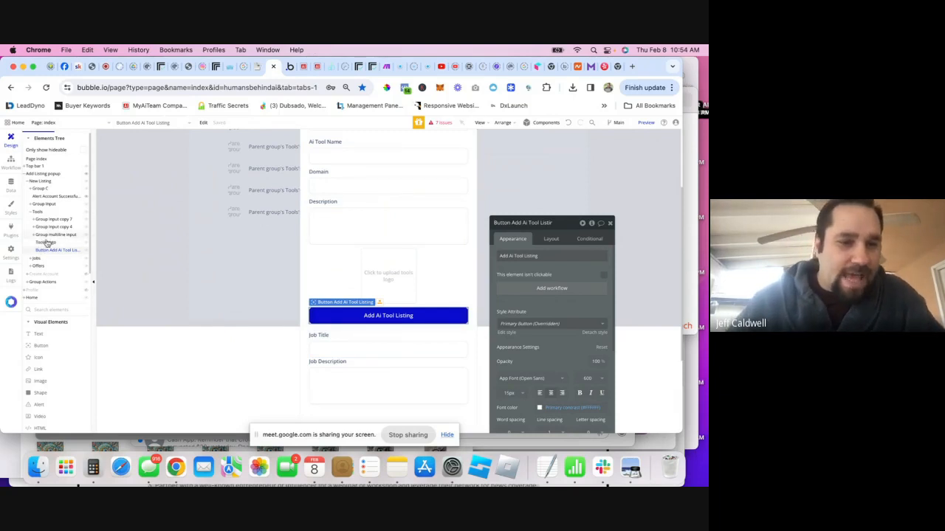
pyautogui.click(87, 264)
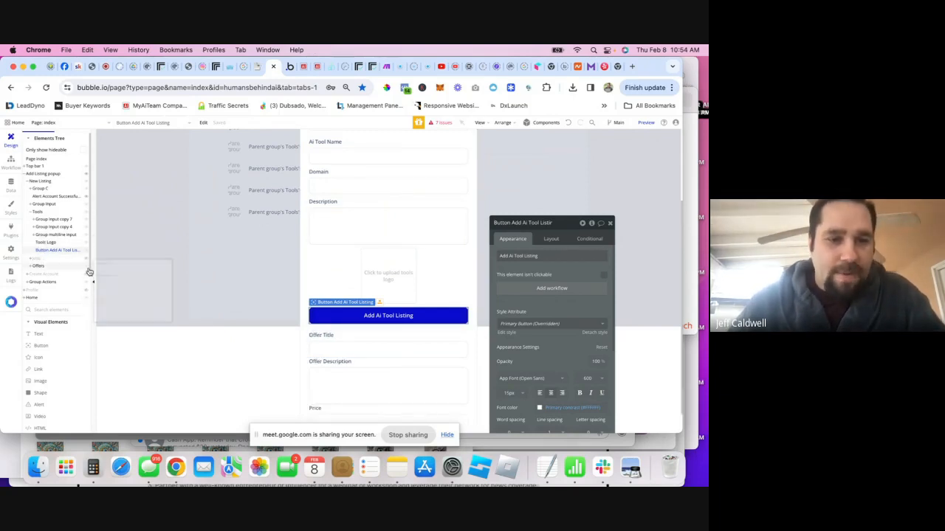
pyautogui.click(87, 268)
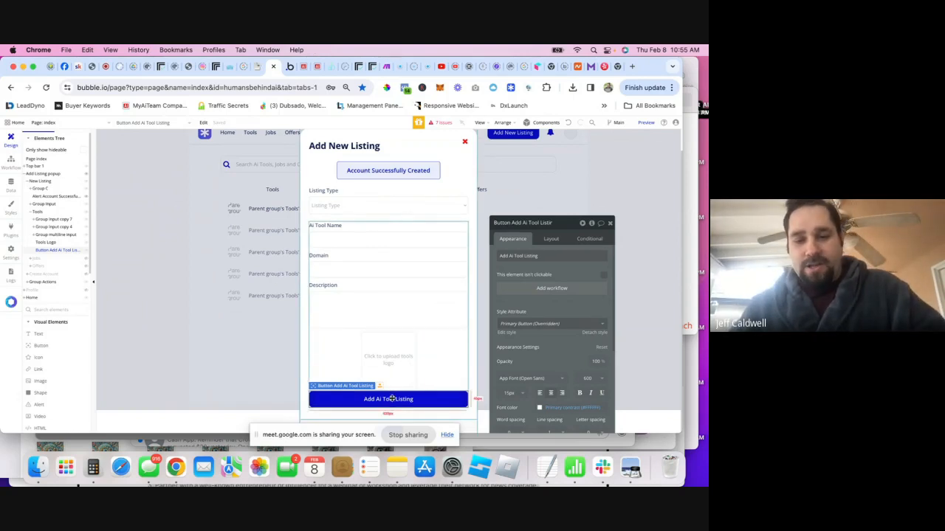
# - Add a button click workflow with a Create a new Tools action and all fields listed
pyautogui.click(552, 289)
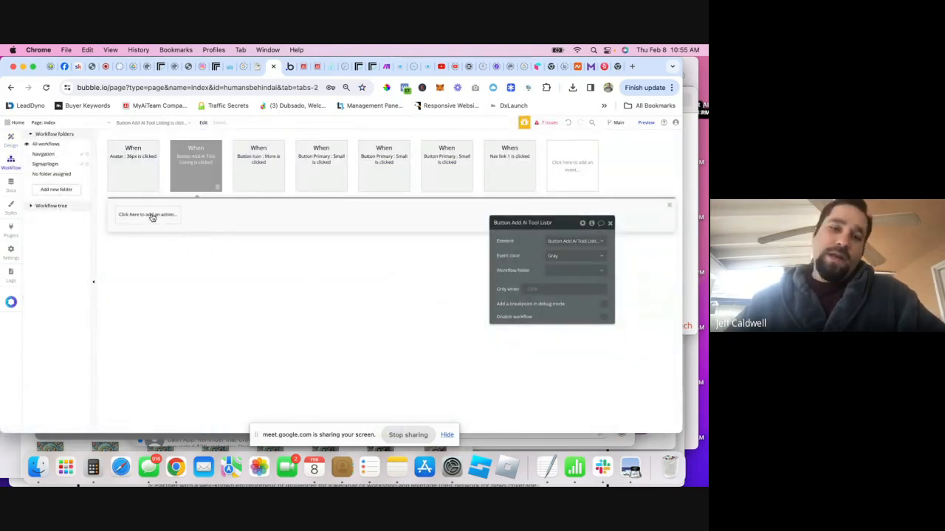
pyautogui.click(151, 215)
pyautogui.moveTo(146, 259)
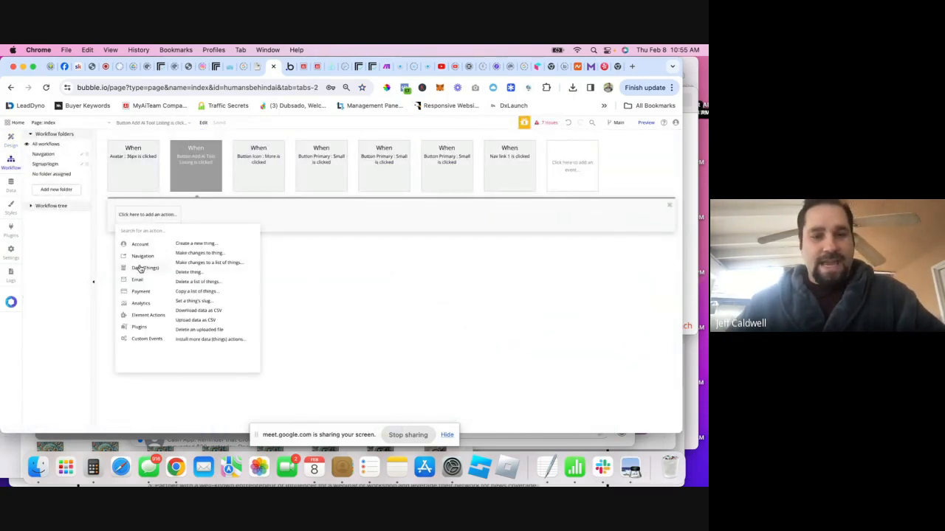
pyautogui.click(198, 244)
pyautogui.click(588, 246)
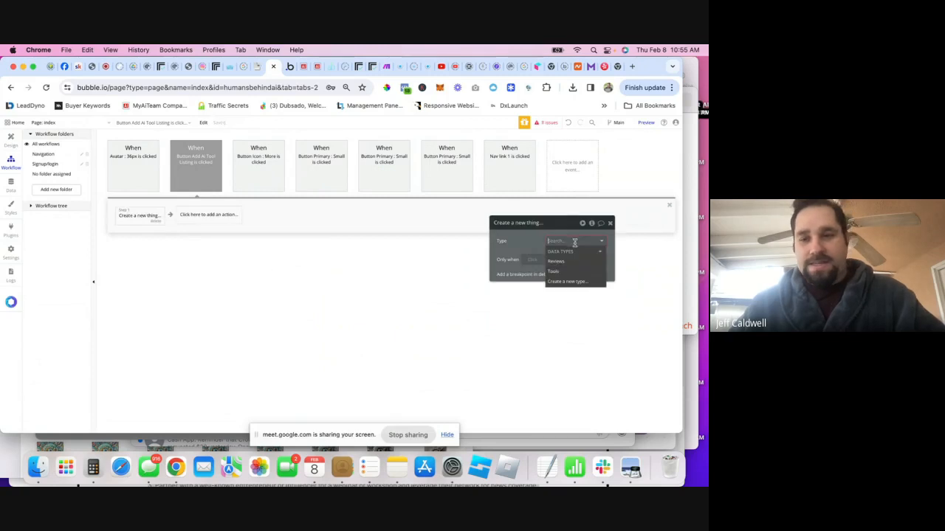
pyautogui.click(563, 272)
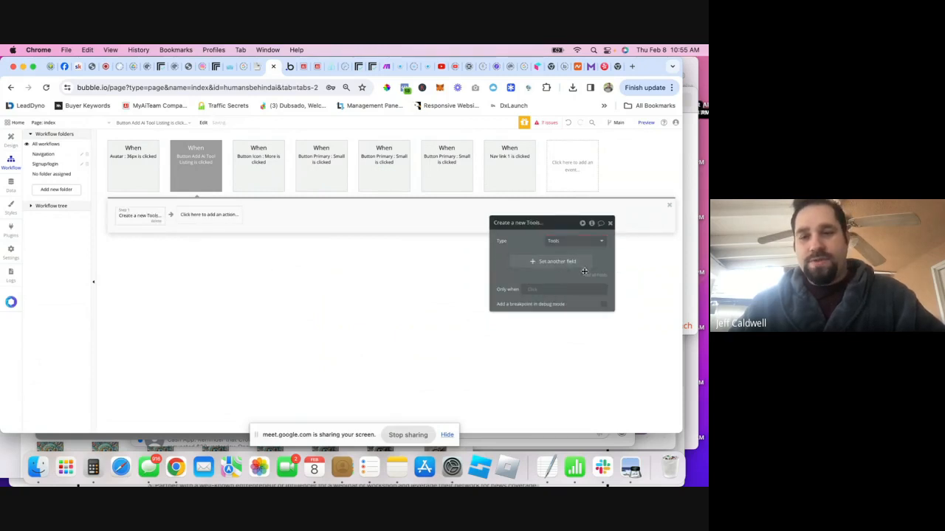
pyautogui.click(594, 275)
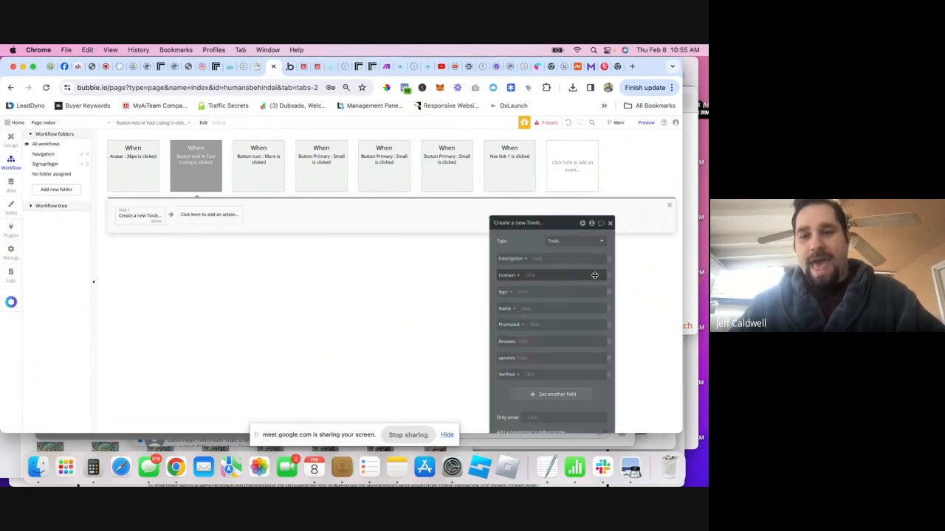
pyautogui.click(540, 260)
pyautogui.write('de')
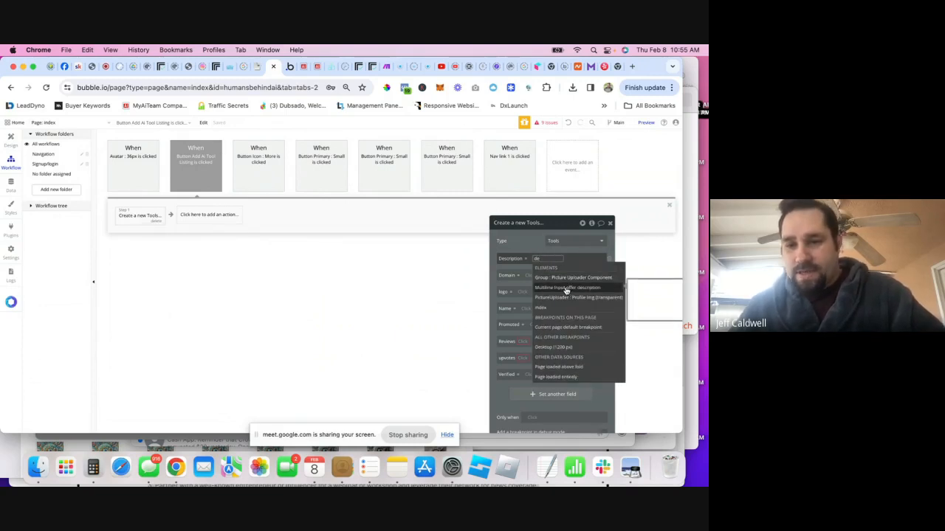
pyautogui.click(11, 138)
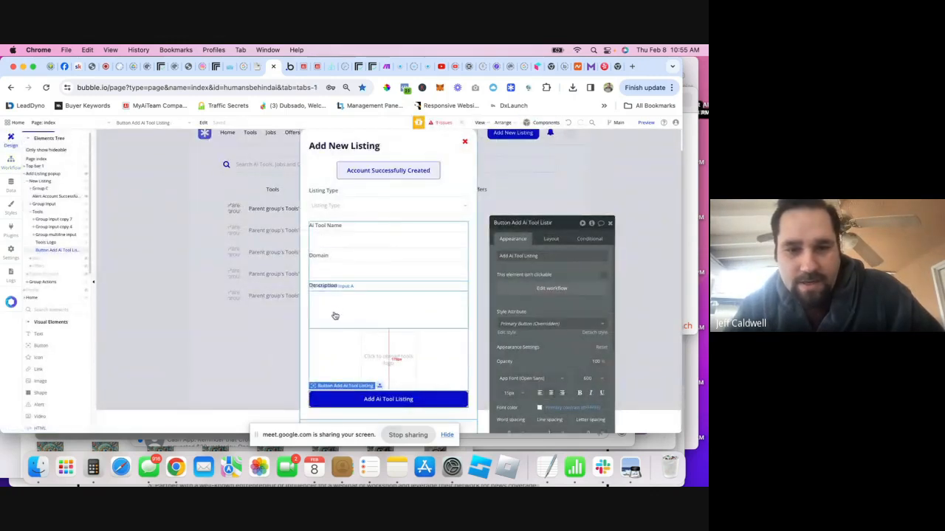
# - Rename the description input to 'Multiline Input Tool Description'
pyautogui.click(333, 314)
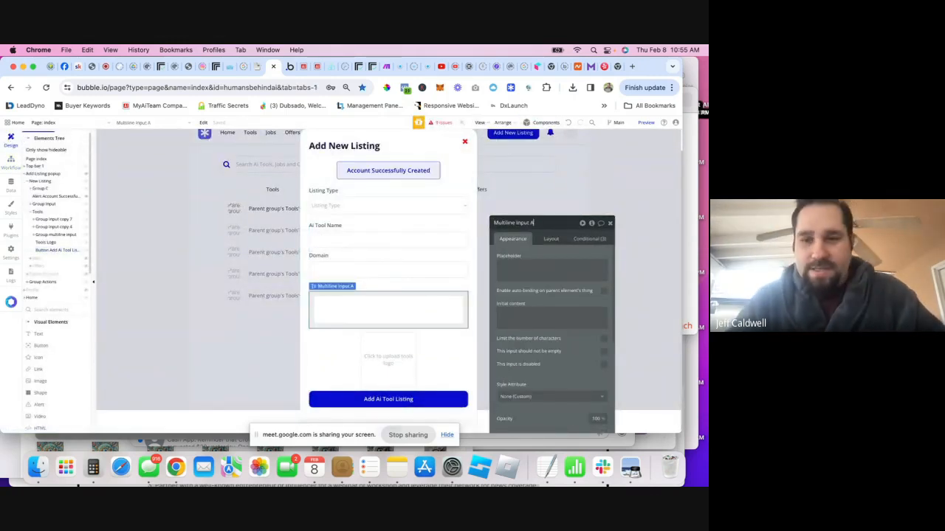
pyautogui.doubleClick(530, 222)
pyautogui.write('Toul Des')
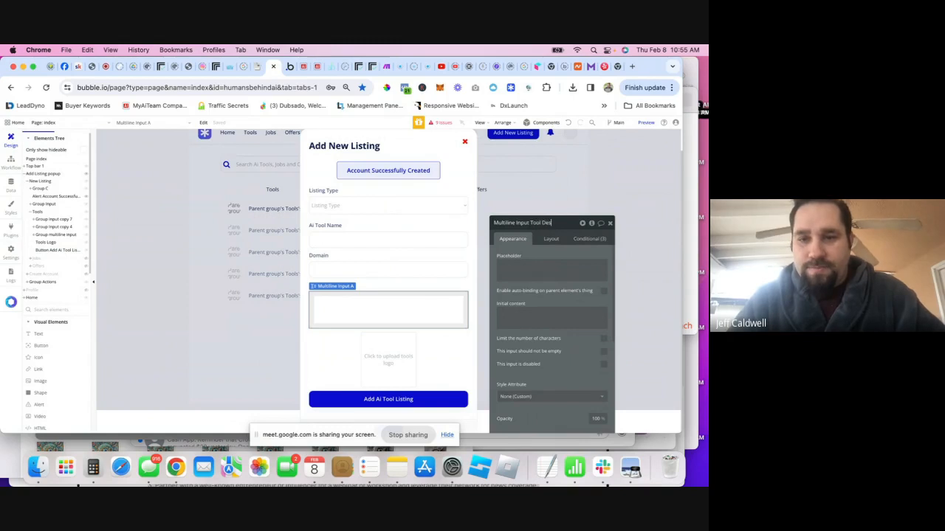
pyautogui.write('cription')
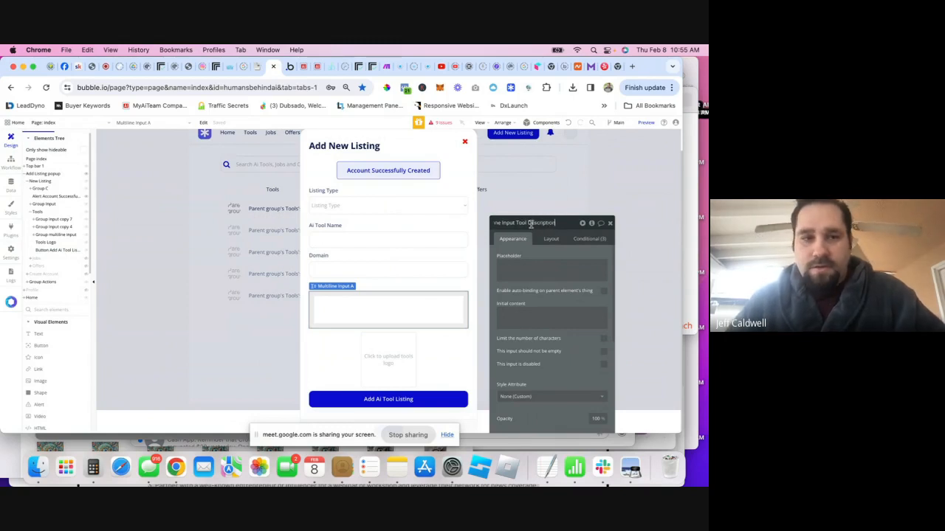
# - In the workflow, set Description to Multiline Input Tool Description's value
pyautogui.click(11, 159)
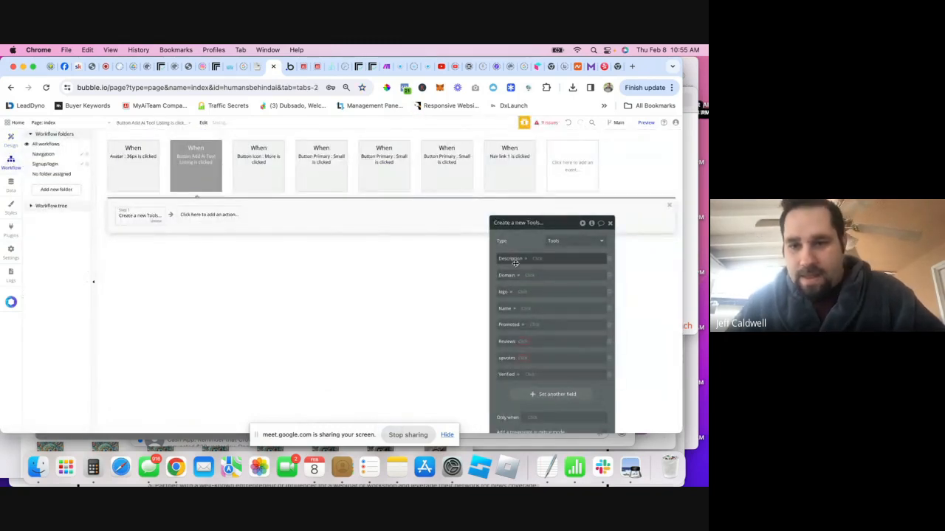
pyautogui.click(537, 262)
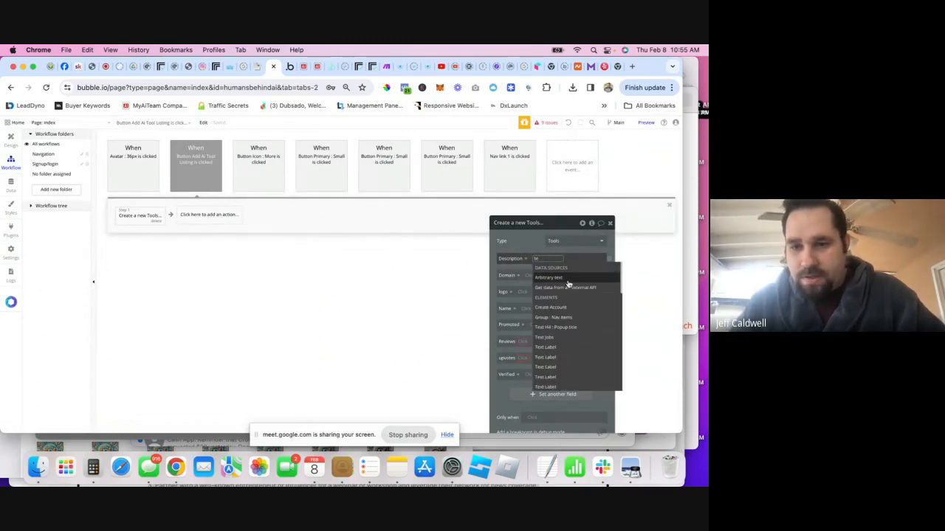
pyautogui.write('tool')
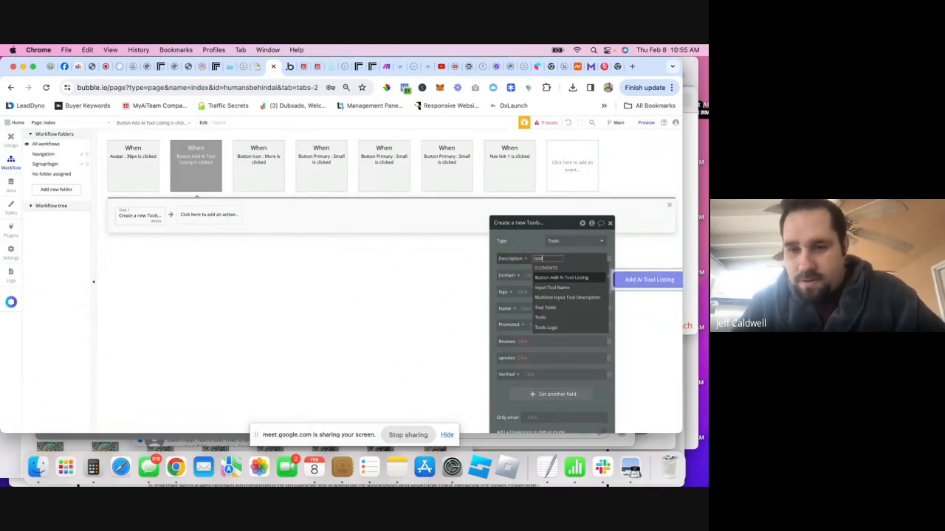
pyautogui.click(550, 297)
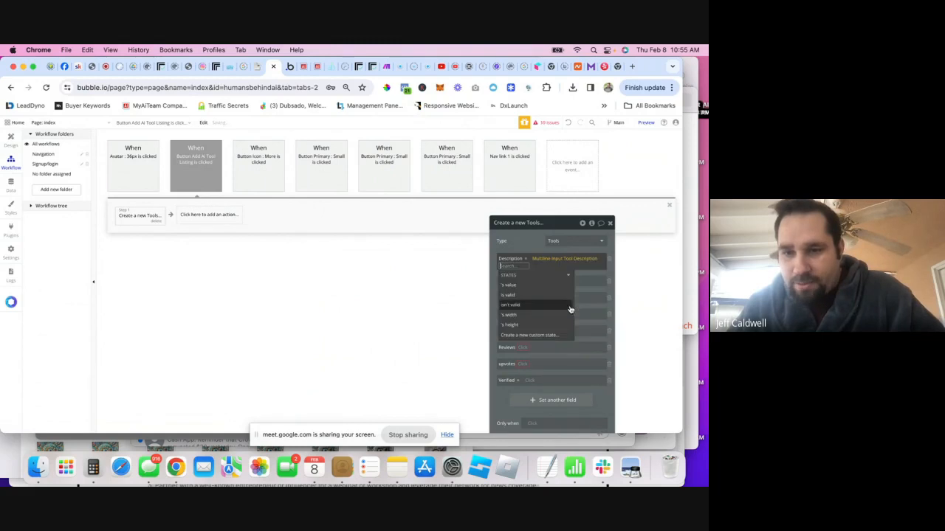
pyautogui.click(510, 285)
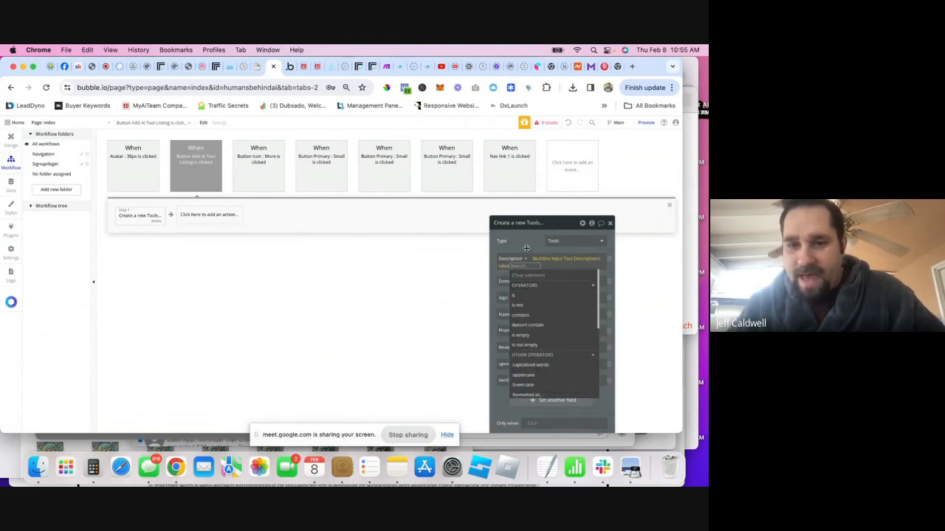
pyautogui.click(533, 282)
pyautogui.write('d')
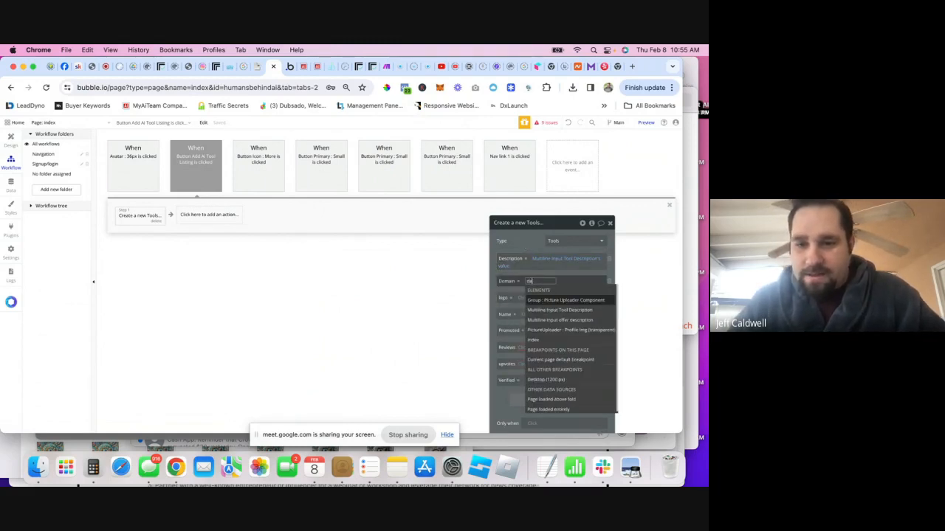
pyautogui.write('o')
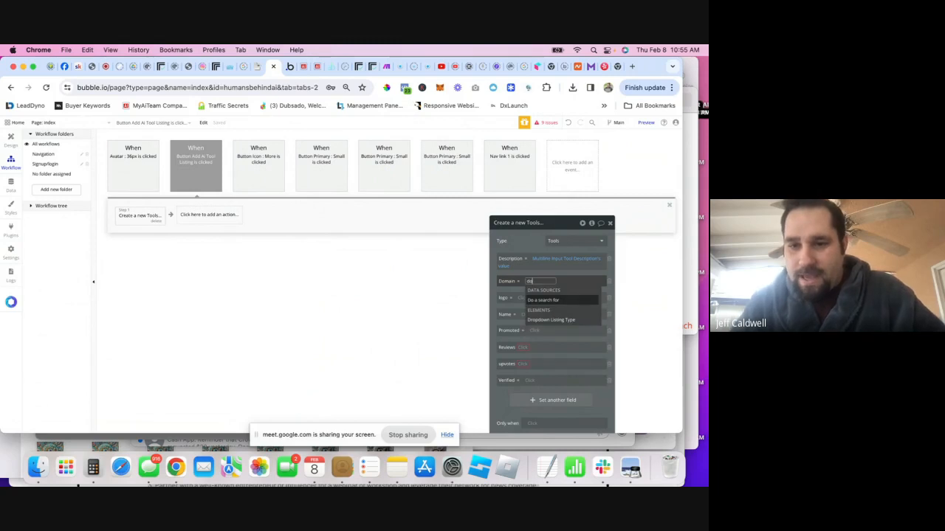
pyautogui.press('BackSpace')
pyautogui.press('BackSpace')
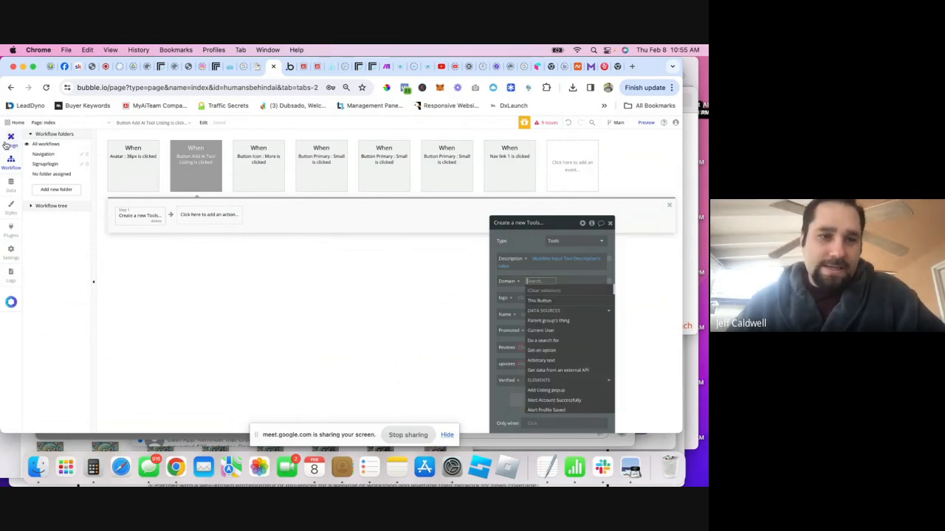
pyautogui.click(8, 142)
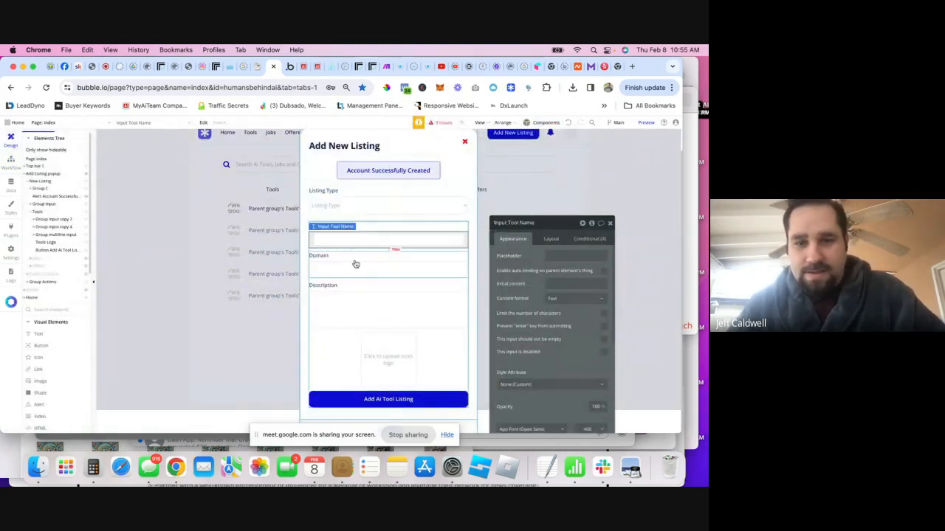
# - Rename the domain input to 'Input domain tool'
pyautogui.click(355, 266)
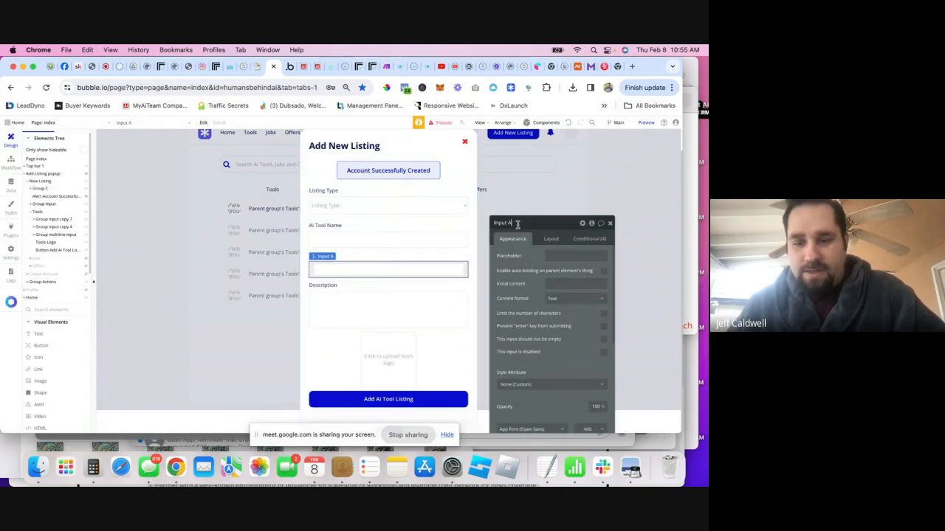
pyautogui.press('BackSpace')
pyautogui.write('domain tool')
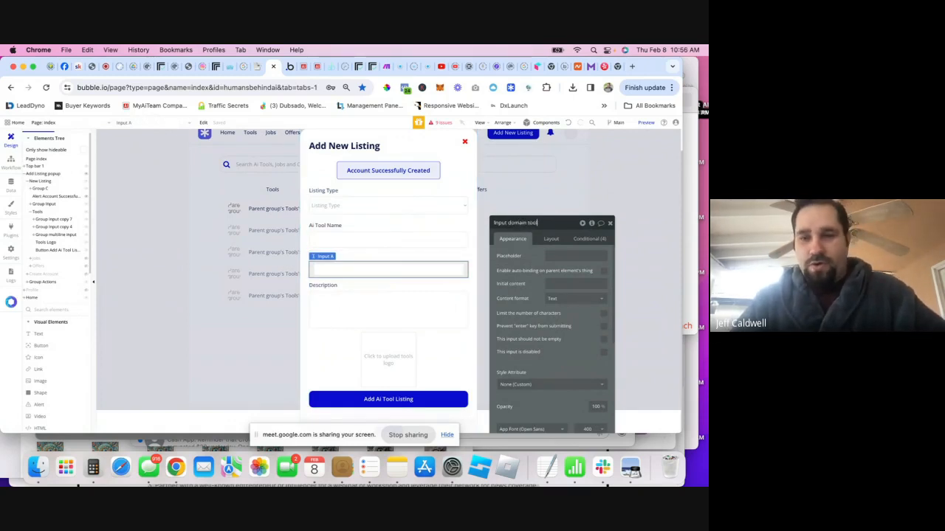
pyautogui.click(353, 242)
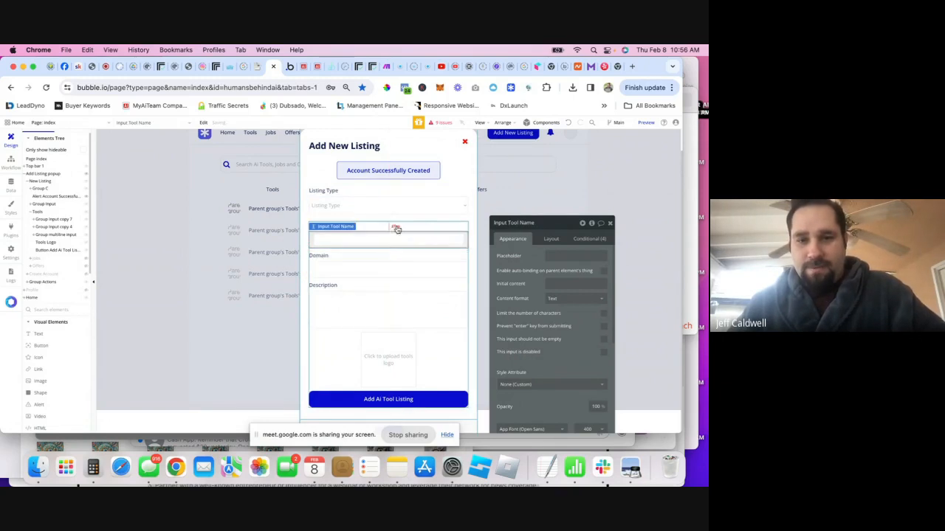
# - In the workflow, set Domain to Input domain tool's value
pyautogui.click(10, 163)
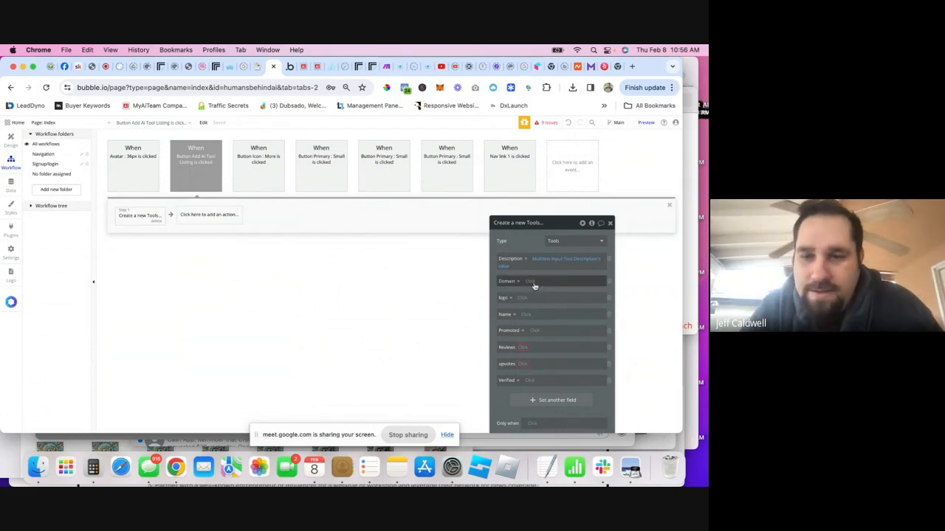
pyautogui.click(561, 281)
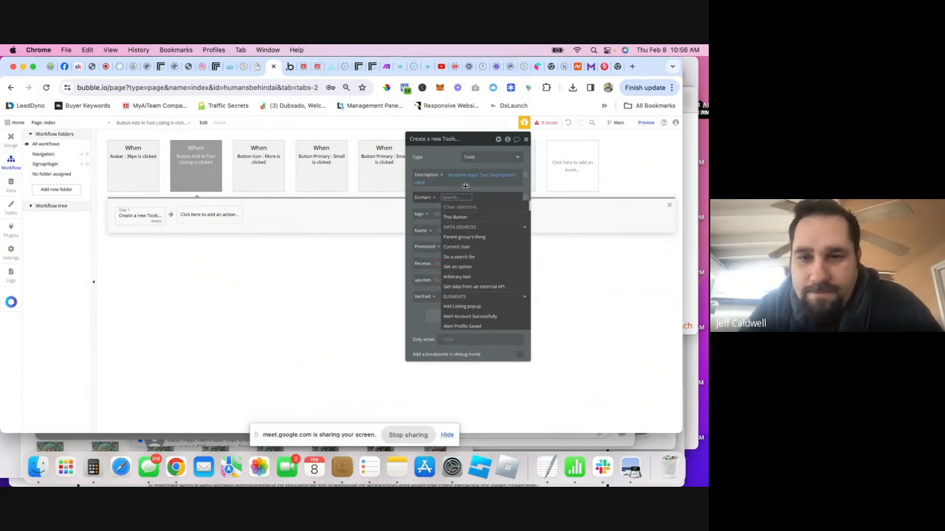
pyautogui.write('domin')
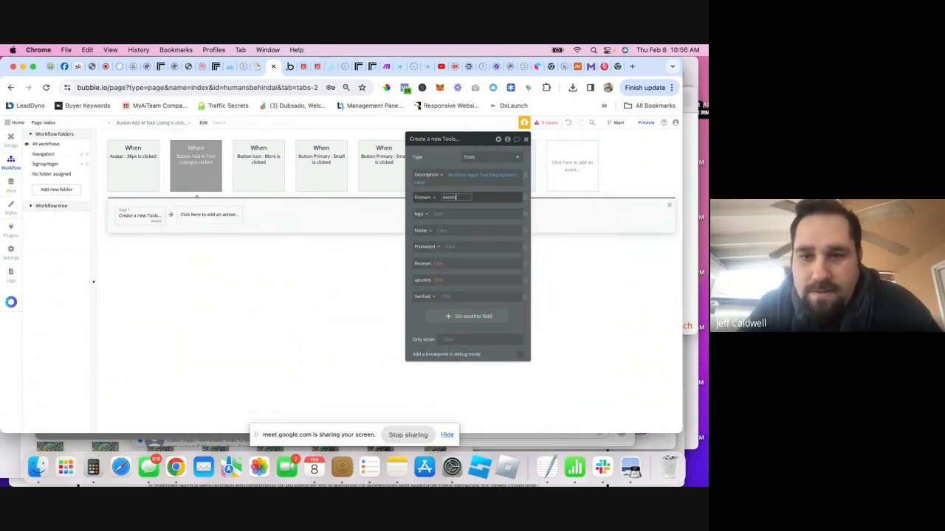
pyautogui.click(486, 216)
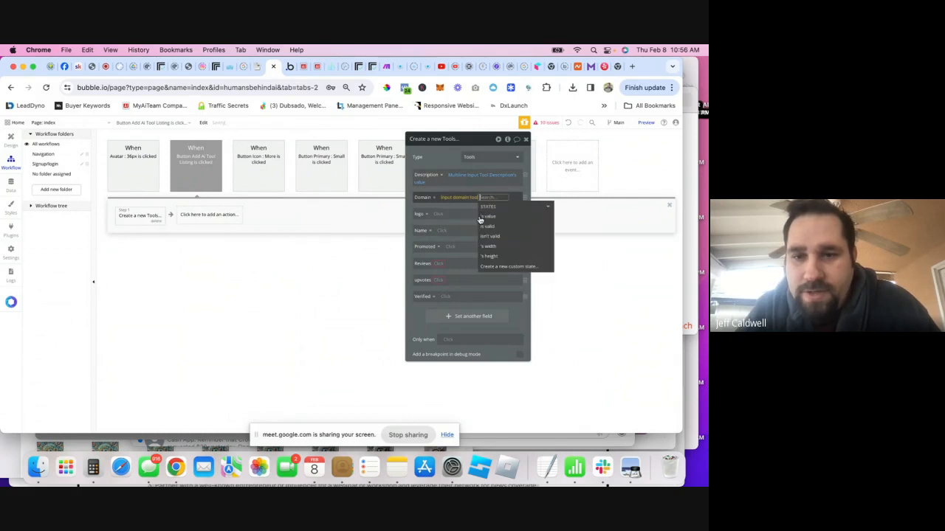
pyautogui.click(493, 217)
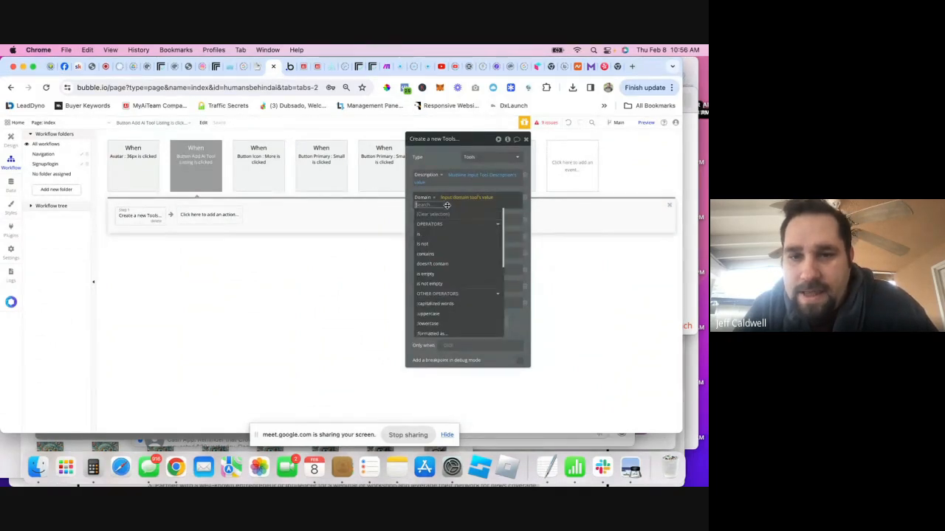
pyautogui.click(511, 214)
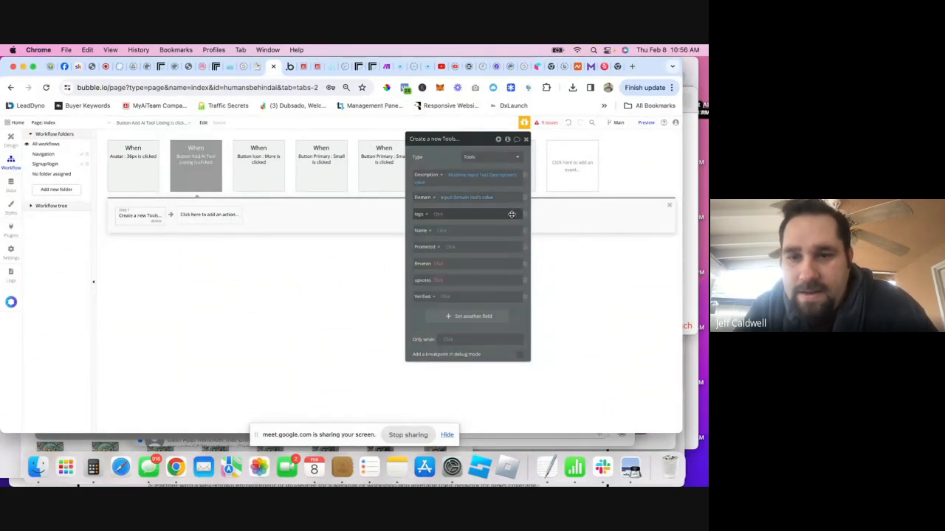
# - Set logo to the Tools Logo uploader's value and Name to Input Tool Name's value
pyautogui.click(442, 215)
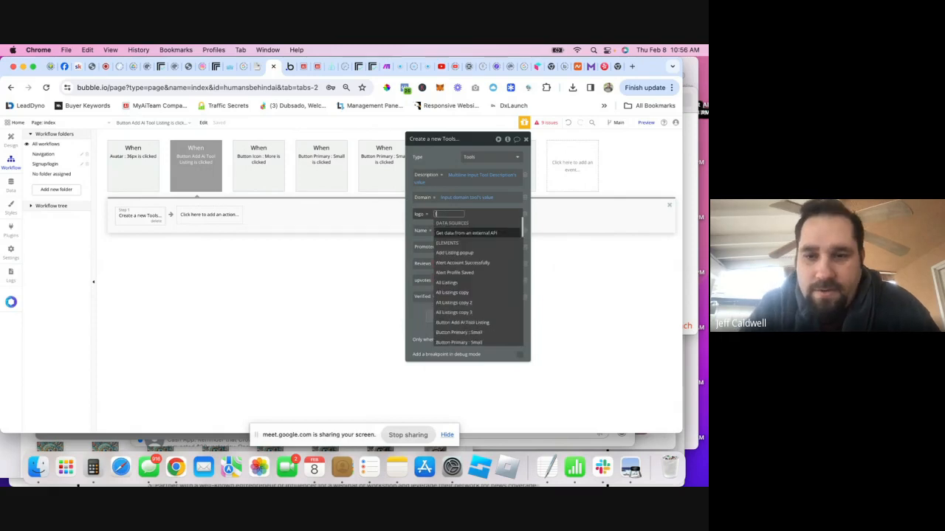
pyautogui.write('logo')
pyautogui.click(452, 233)
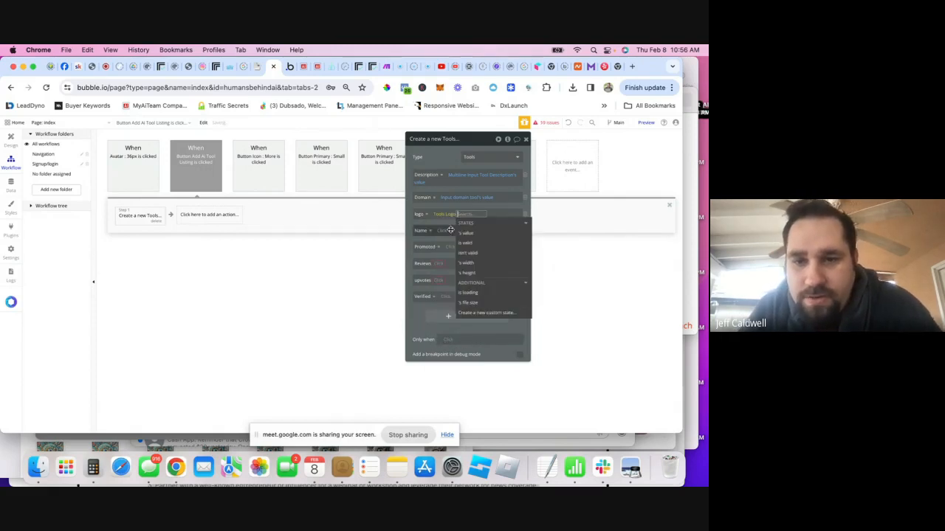
pyautogui.click(460, 235)
pyautogui.click(443, 236)
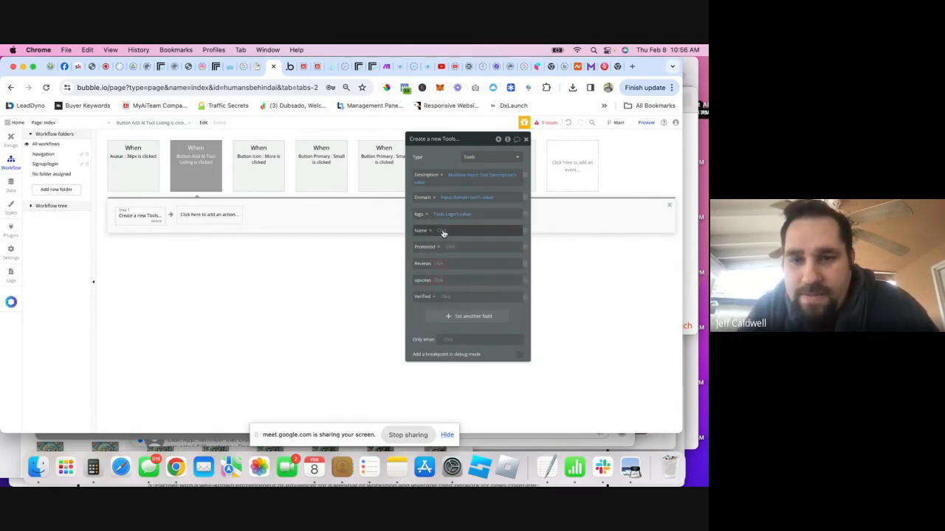
pyautogui.click(443, 232)
pyautogui.write('name')
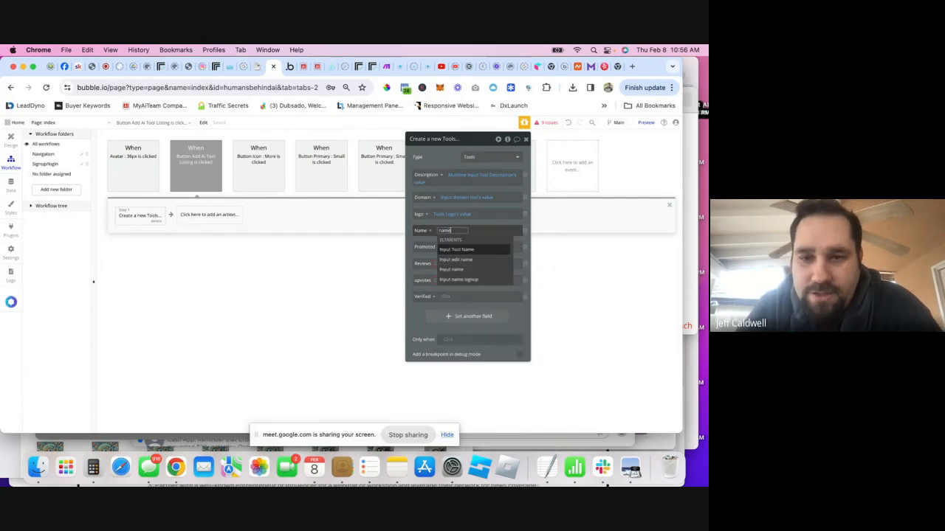
pyautogui.click(457, 251)
pyautogui.click(478, 250)
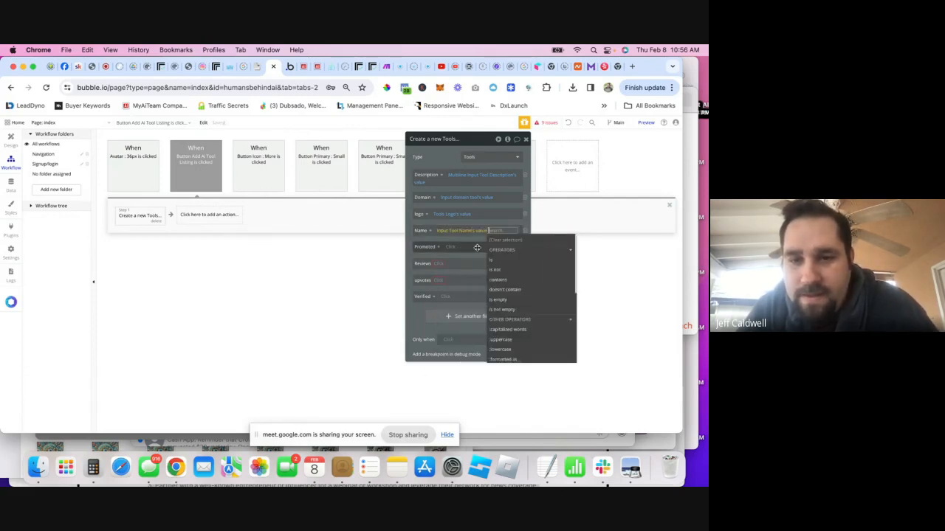
pyautogui.click(455, 247)
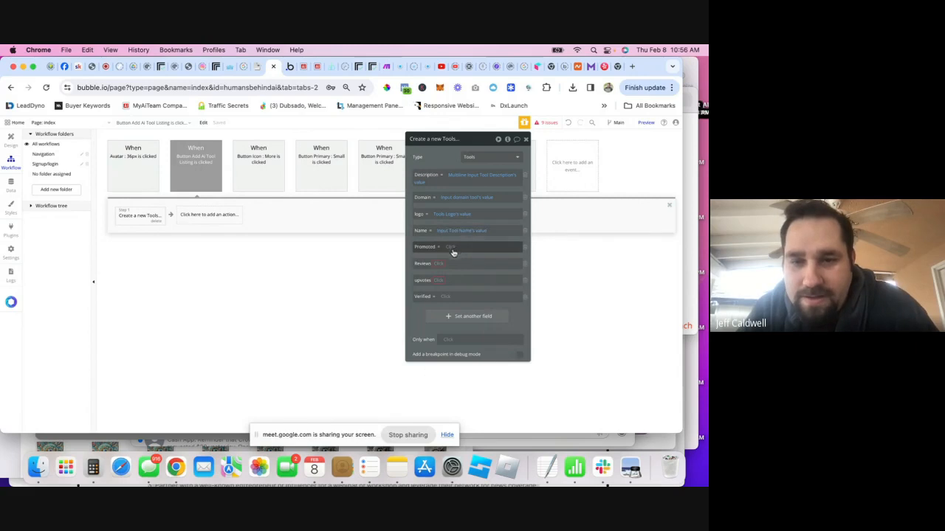
# - Set Promoted and Verified to 'no' and remove the Reviews and upvotes fields
pyautogui.click(451, 248)
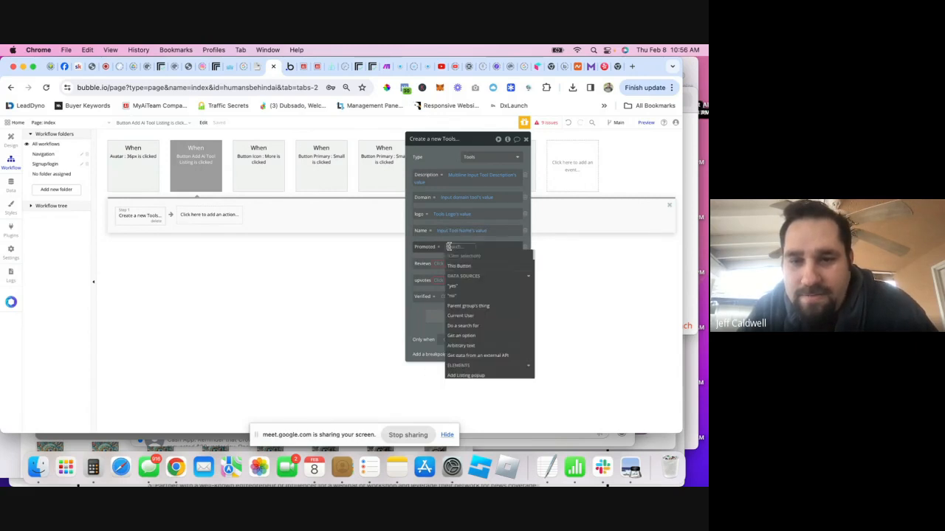
pyautogui.click(455, 296)
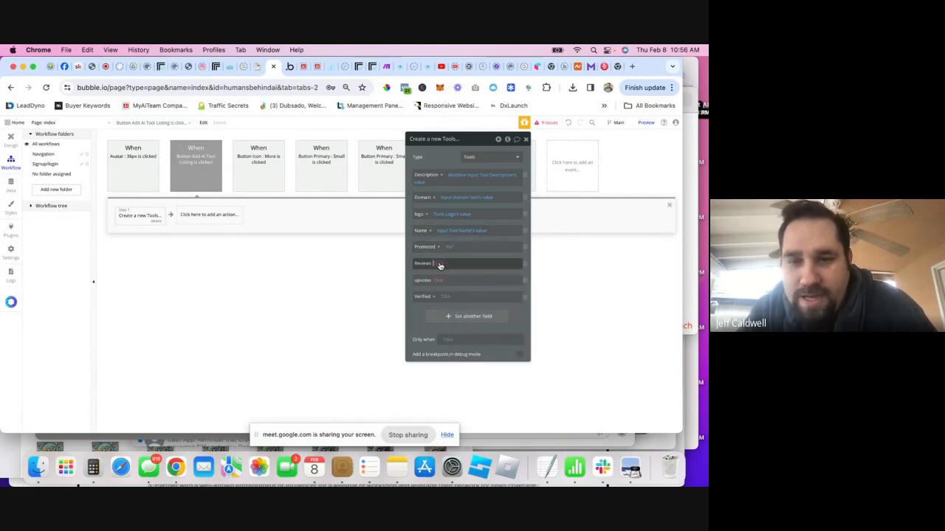
pyautogui.click(438, 263)
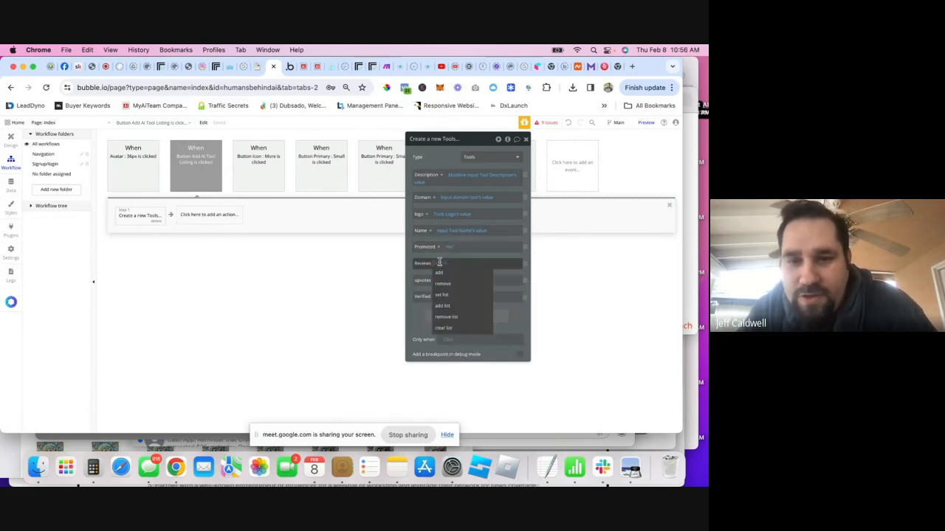
pyautogui.click(524, 264)
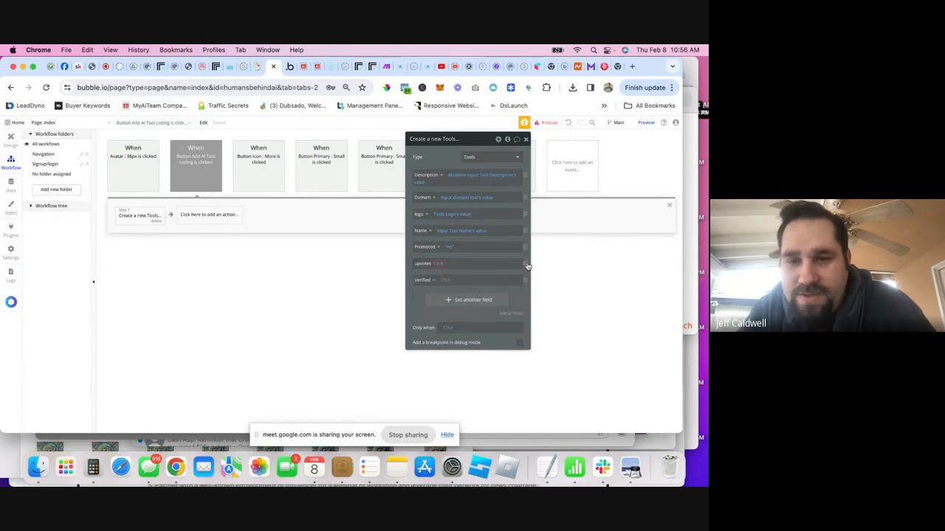
pyautogui.click(525, 264)
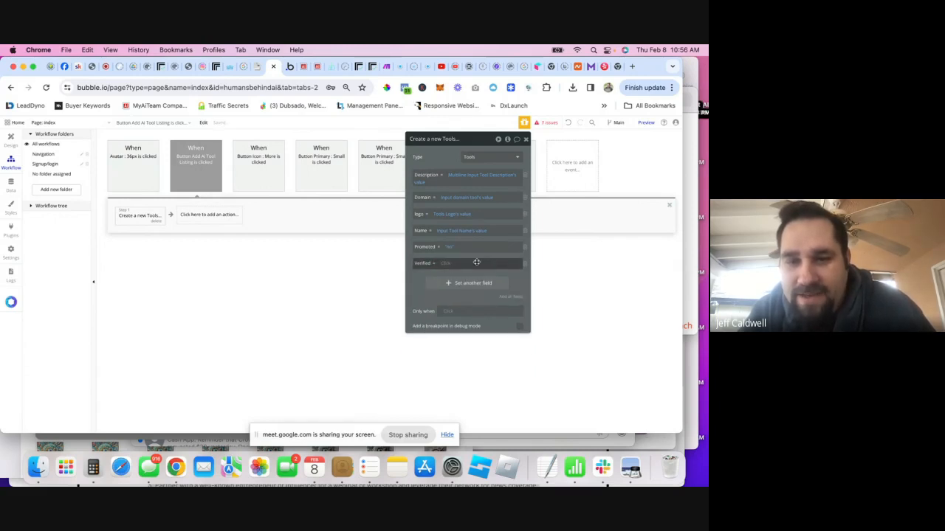
pyautogui.click(444, 266)
pyautogui.click(466, 316)
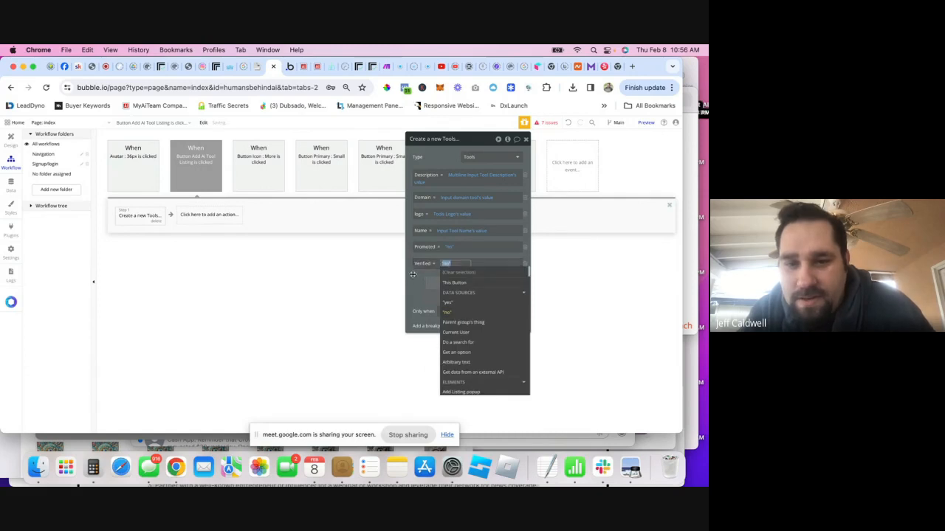
pyautogui.click(415, 276)
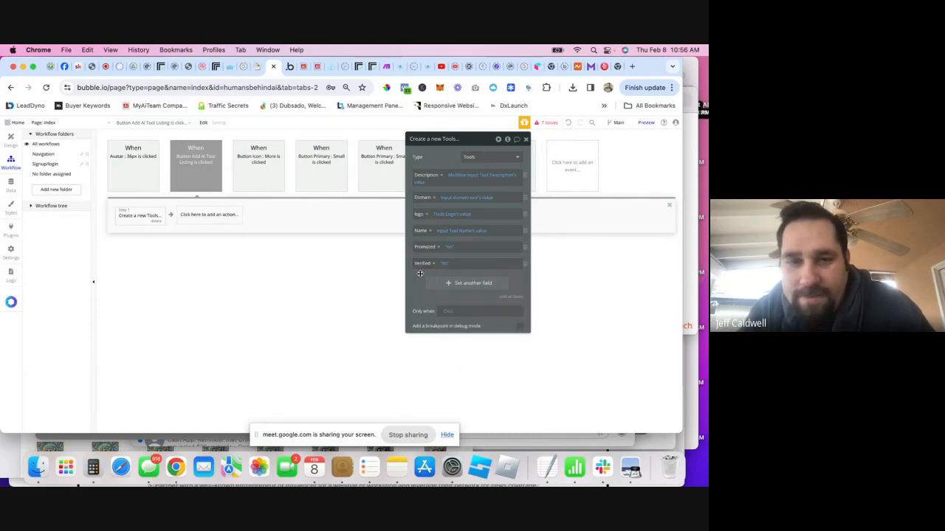
# - Append a Reset relevant inputs step and a Hide step targeting the Add Listing popup
pyautogui.click(233, 215)
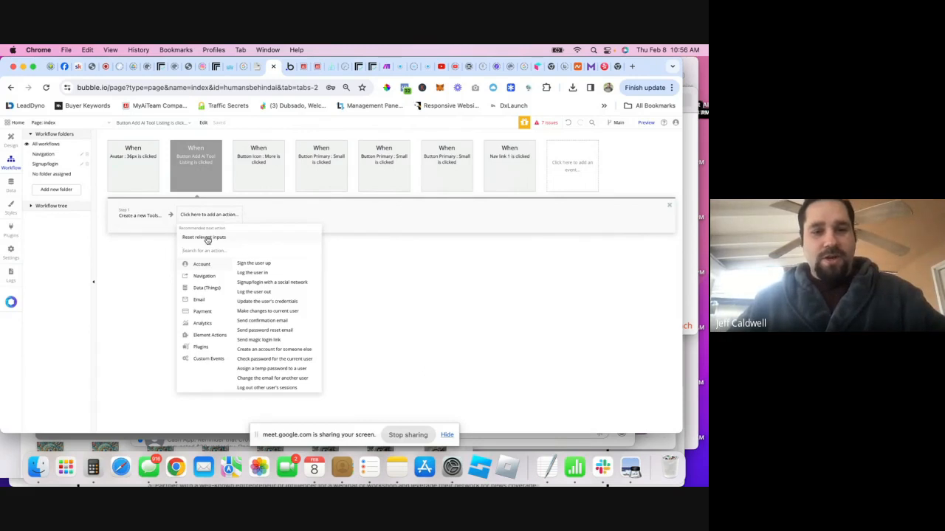
pyautogui.click(205, 237)
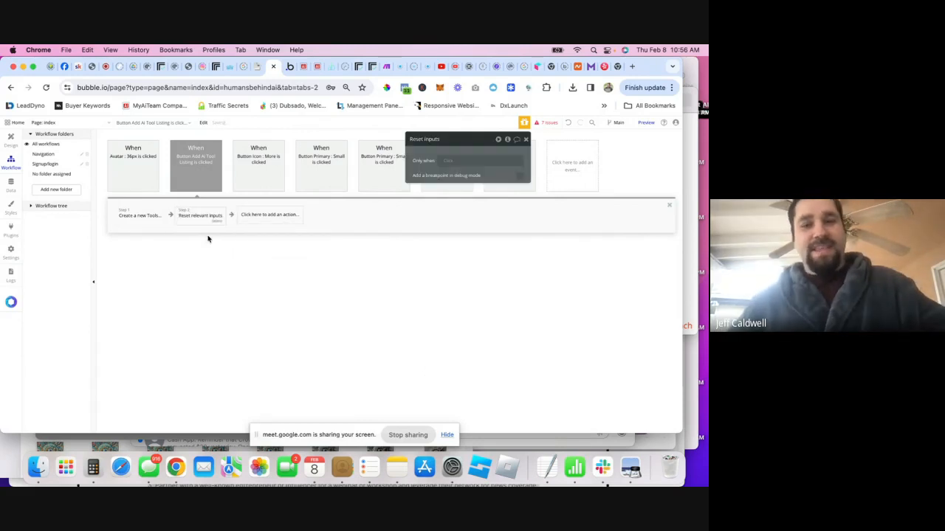
pyautogui.click(255, 216)
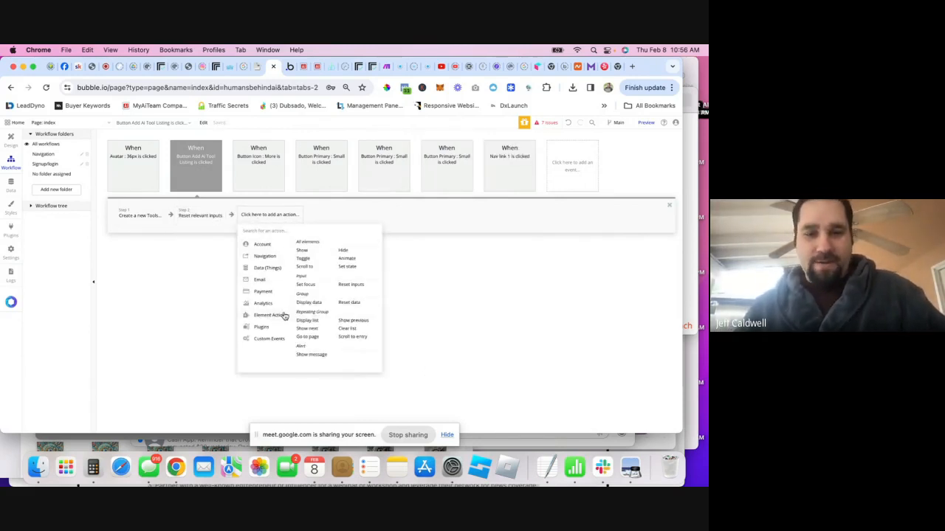
pyautogui.click(343, 250)
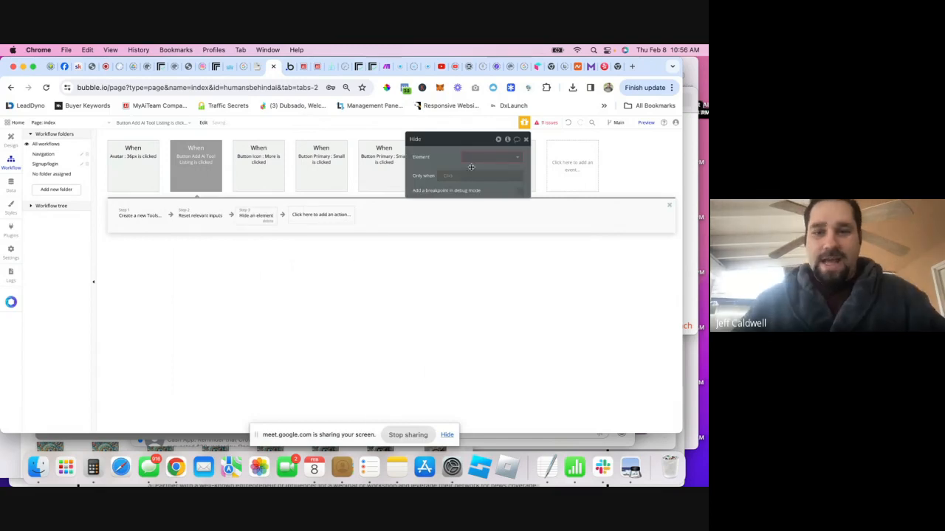
pyautogui.click(476, 157)
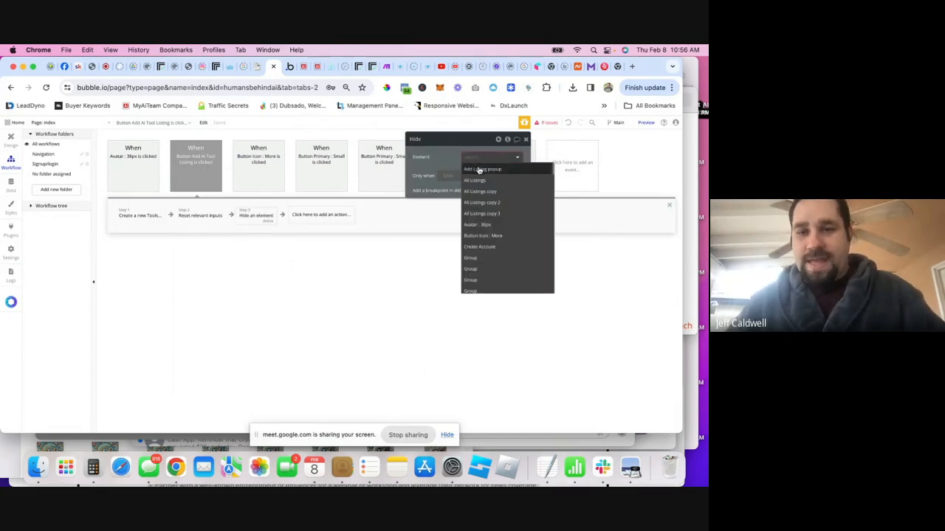
pyautogui.click(479, 170)
pyautogui.click(480, 158)
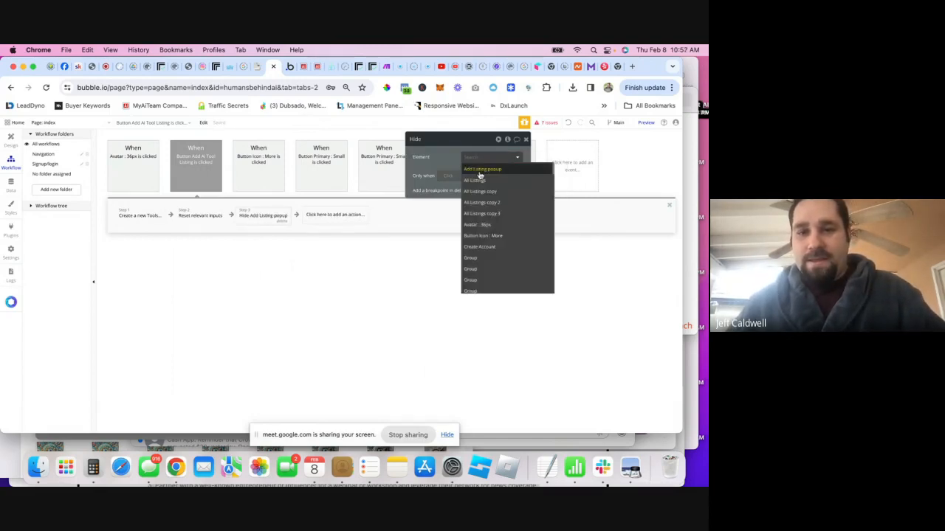
pyautogui.click(480, 170)
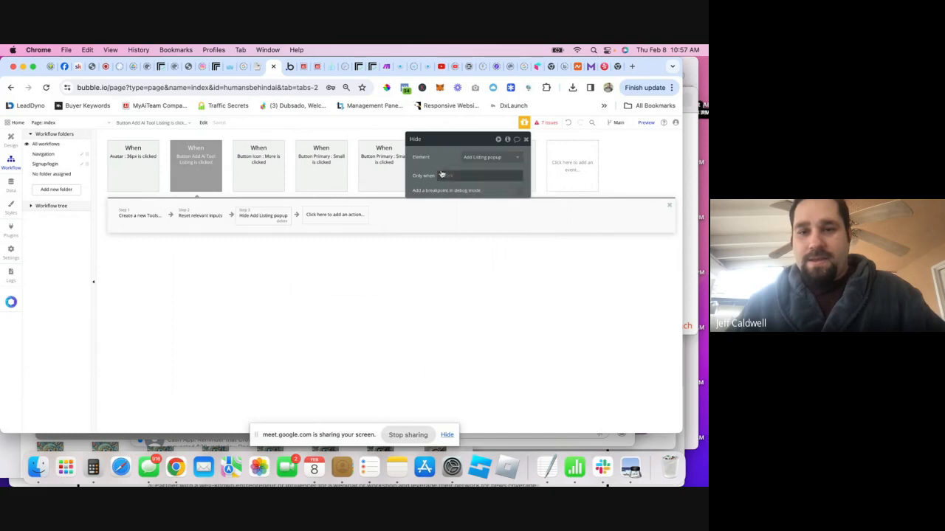
pyautogui.click(525, 141)
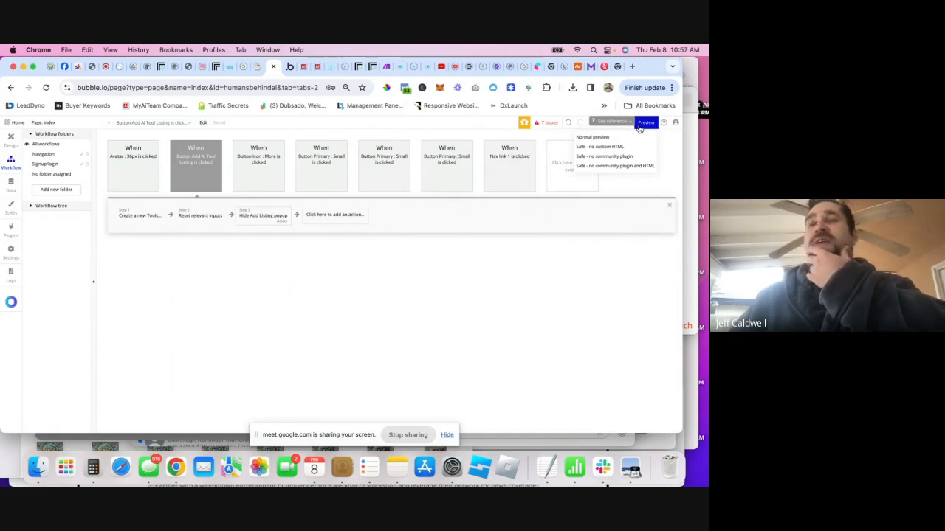
# - Preview the app and open the Add New Listing popup
pyautogui.click(639, 129)
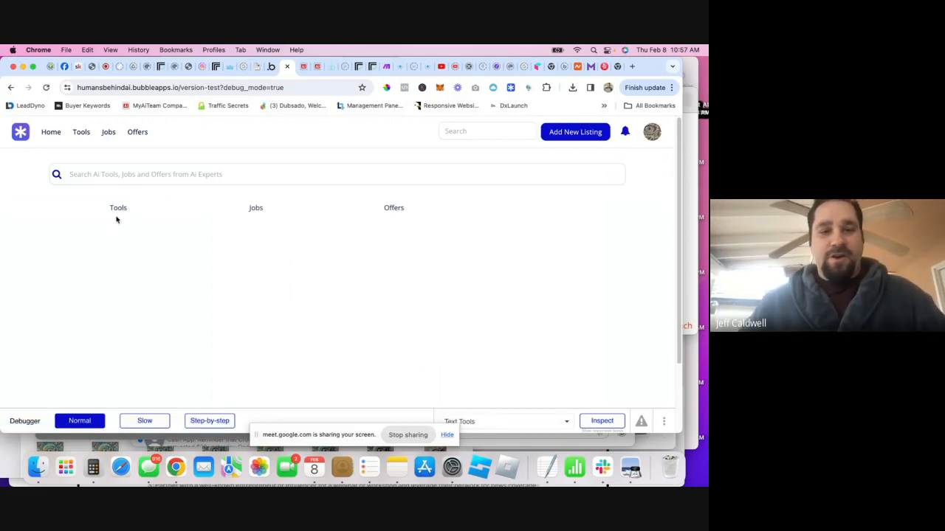
pyautogui.click(581, 131)
pyautogui.scroll(-3, 346, 333)
pyautogui.scroll(2, 384, 321)
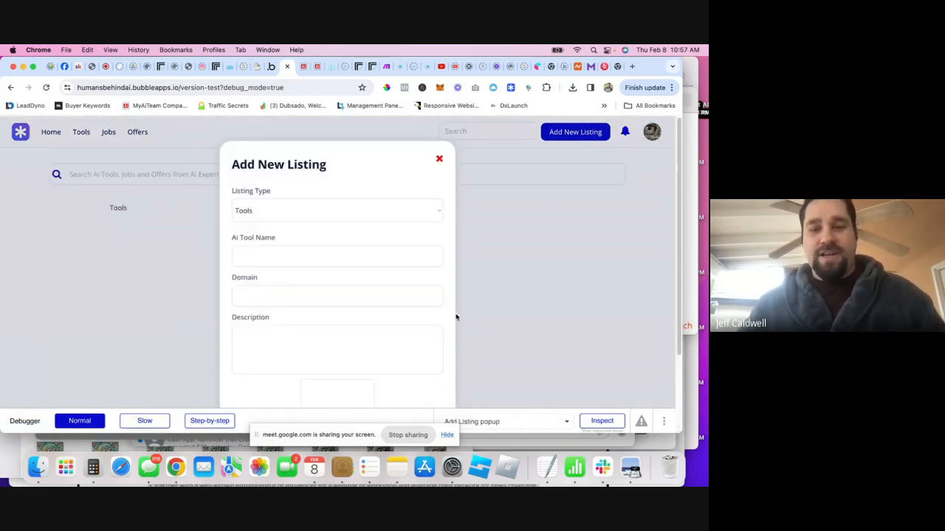
pyautogui.scroll(-2, 456, 319)
pyautogui.scroll(2, 386, 279)
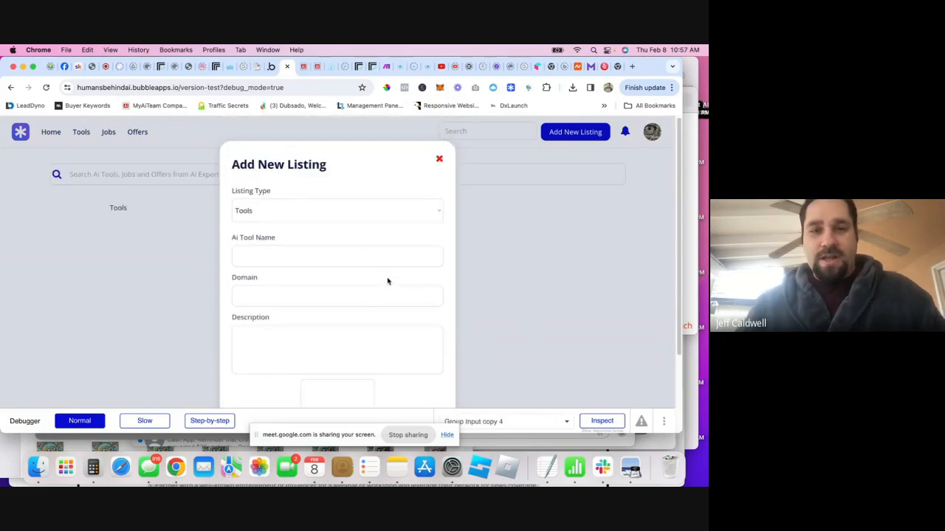
pyautogui.scroll(-3, 346, 229)
# - Switch Listing Type to Jobs, then Offers, then back to Tools, and start entering the tool name
pyautogui.click(275, 135)
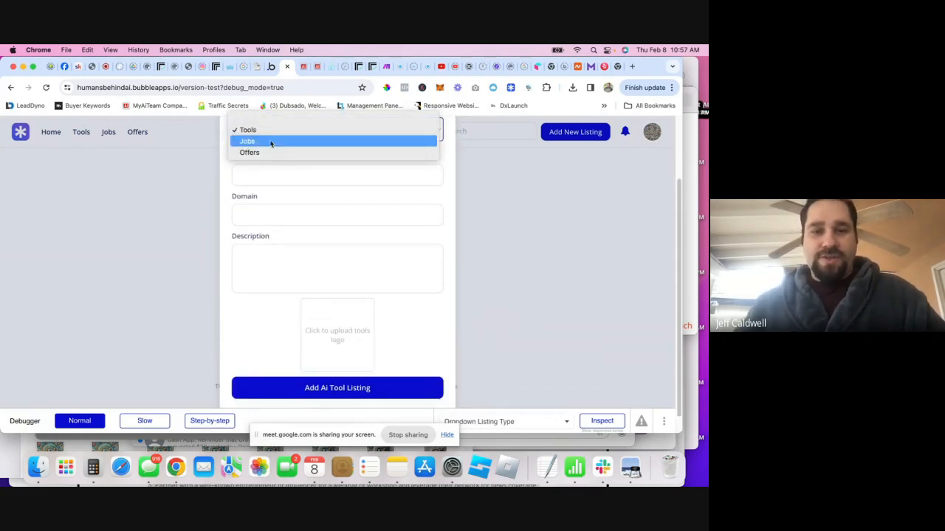
pyautogui.click(270, 139)
pyautogui.click(272, 138)
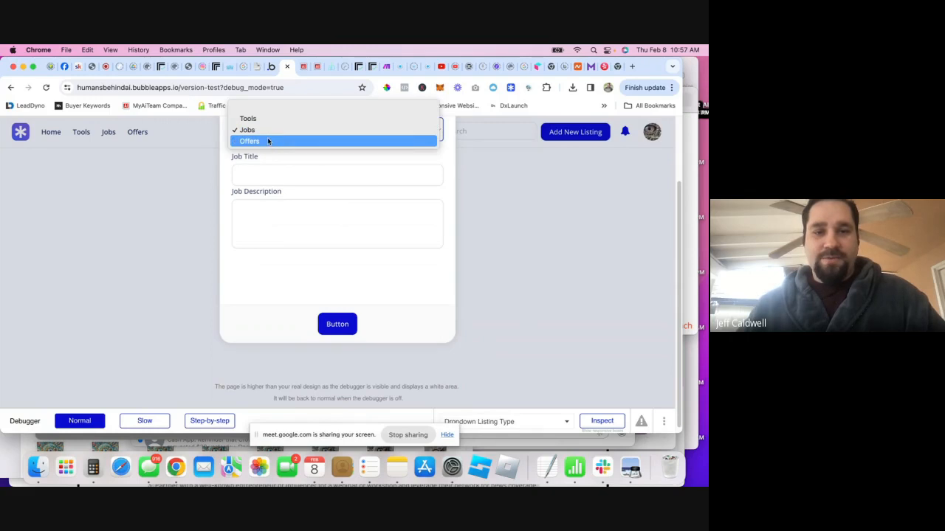
pyautogui.click(268, 141)
pyautogui.click(272, 133)
pyautogui.click(257, 111)
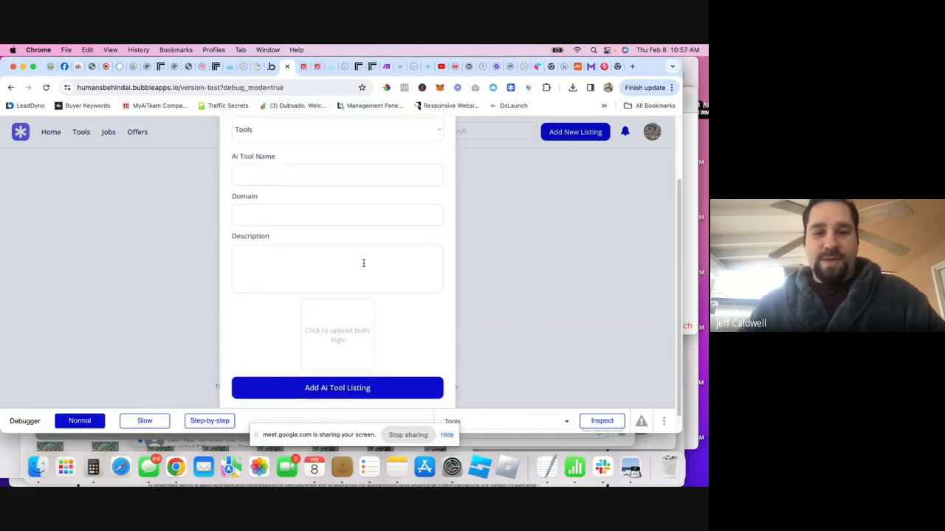
pyautogui.scroll(1, 274, 224)
pyautogui.click(268, 194)
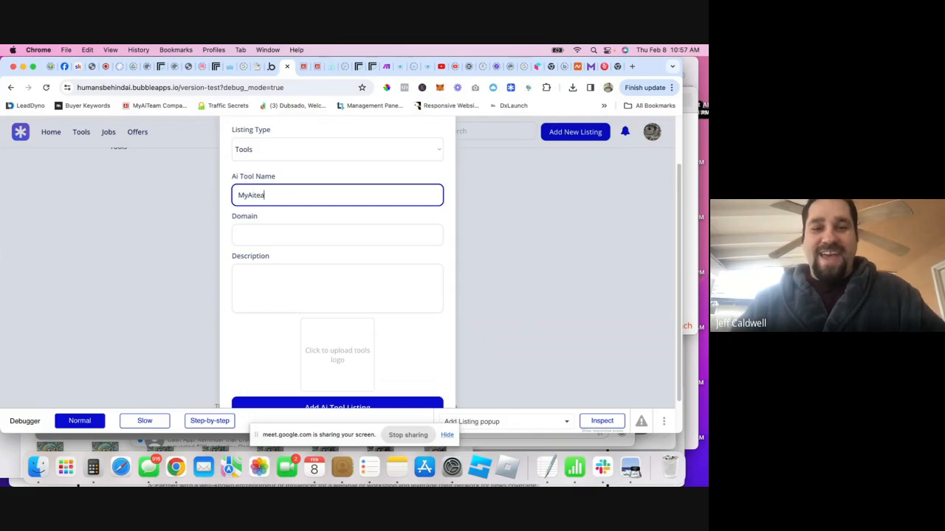
pyautogui.write('MyAiTeam')
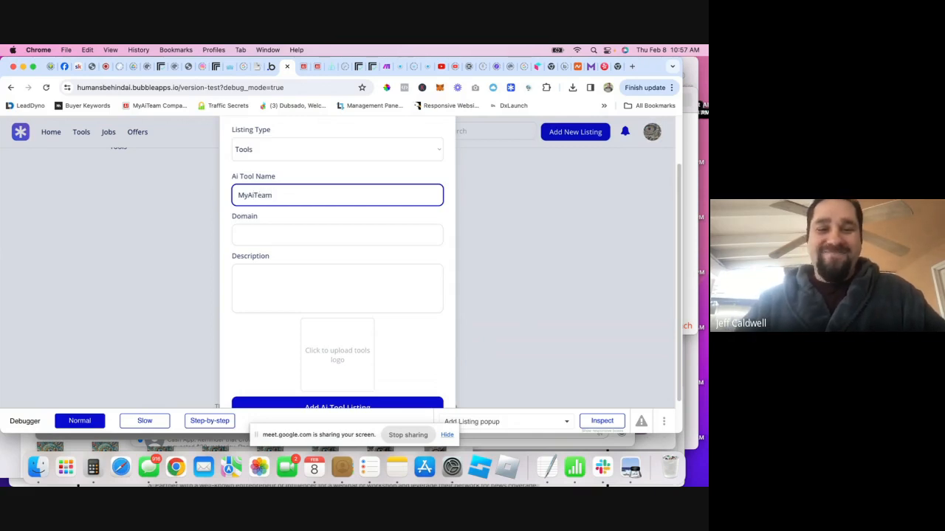
pyautogui.click(337, 236)
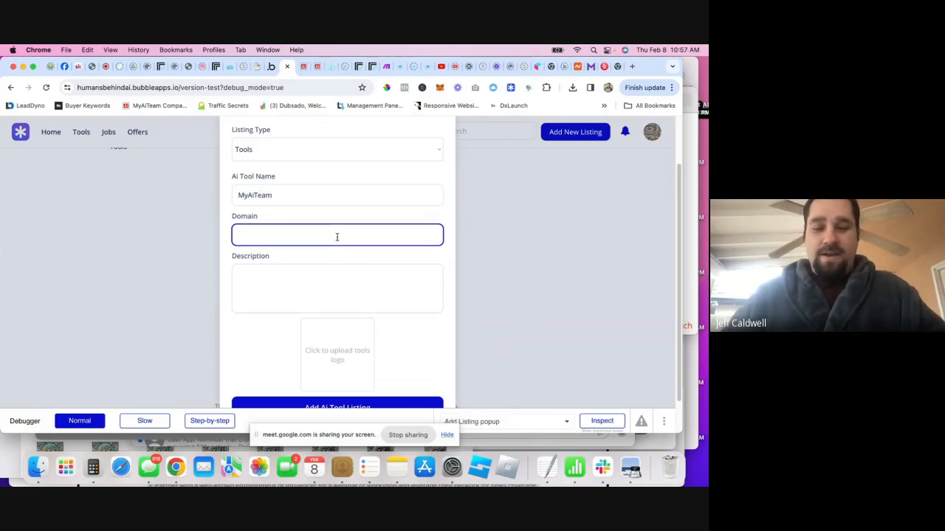
pyautogui.write('Https')
pyautogui.press('BackSpace')
pyautogui.press('BackSpace')
pyautogui.press('BackSpace')
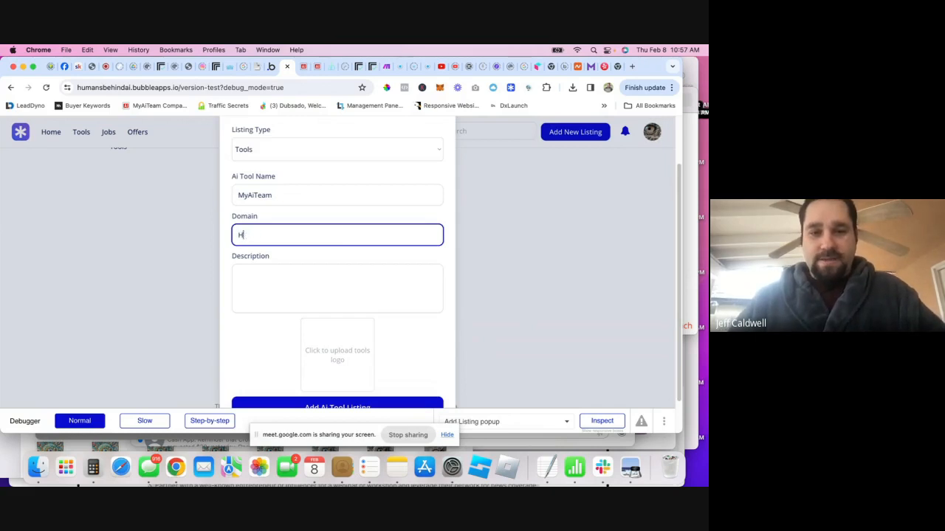
pyautogui.press('BackSpace')
pyautogui.write('https:')
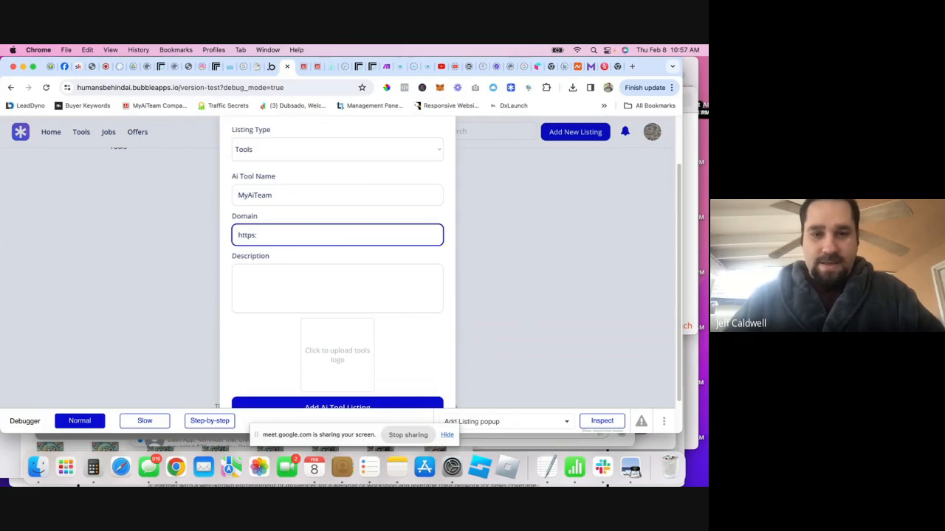
pyautogui.write('//myaiteam')
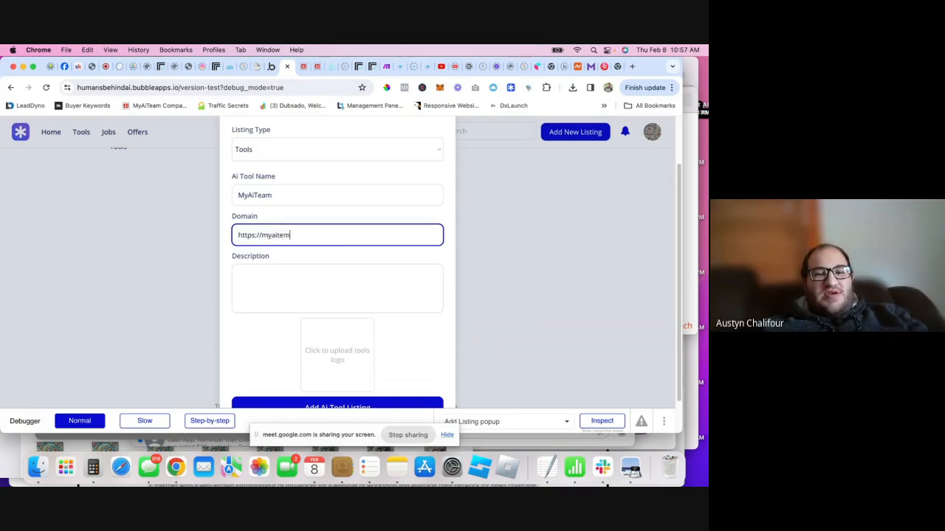
pyautogui.write('.com')
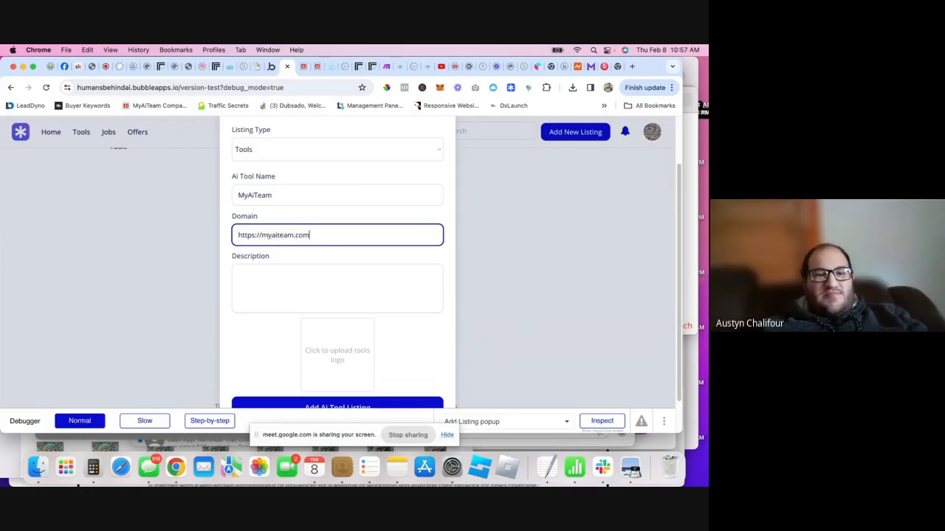
# - Enter the description 'Ultimate Ai Tool for Agencies needing to manage Ai and Humans in the same place.'
pyautogui.click(315, 269)
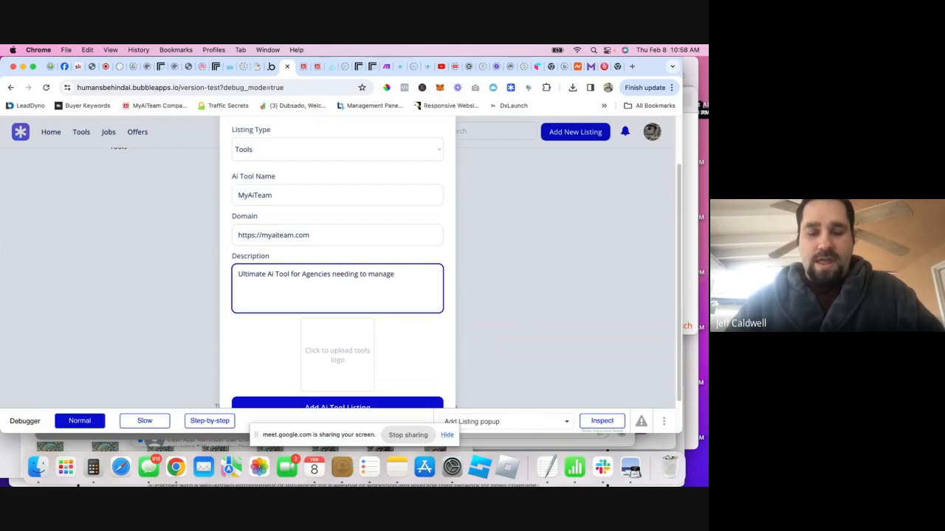
pyautogui.press('BackSpace')
pyautogui.write('A')
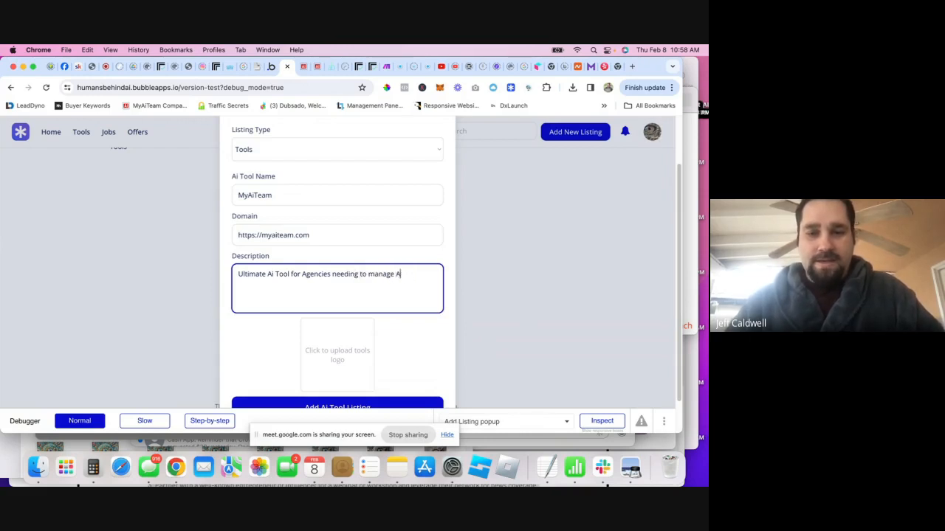
pyautogui.press('BackSpace')
pyautogui.press('BackSpace')
pyautogui.press('BackSpace')
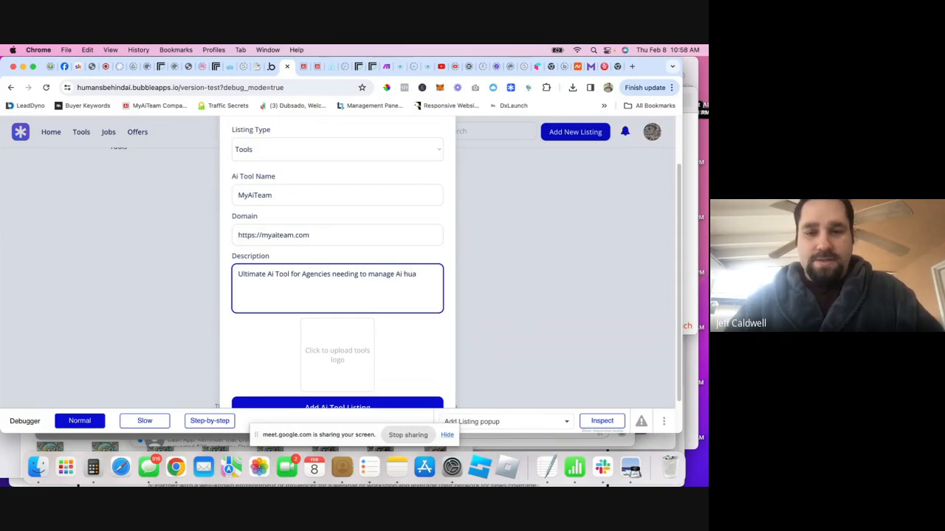
pyautogui.write('man d')
pyautogui.press('BackSpace')
pyautogui.press('BackSpace')
pyautogui.press('BackSpace')
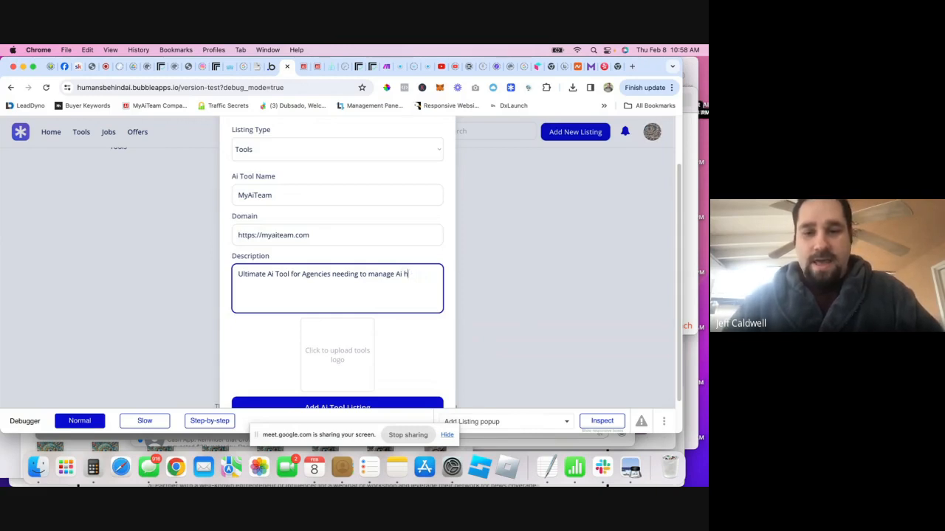
pyautogui.write('d Hu')
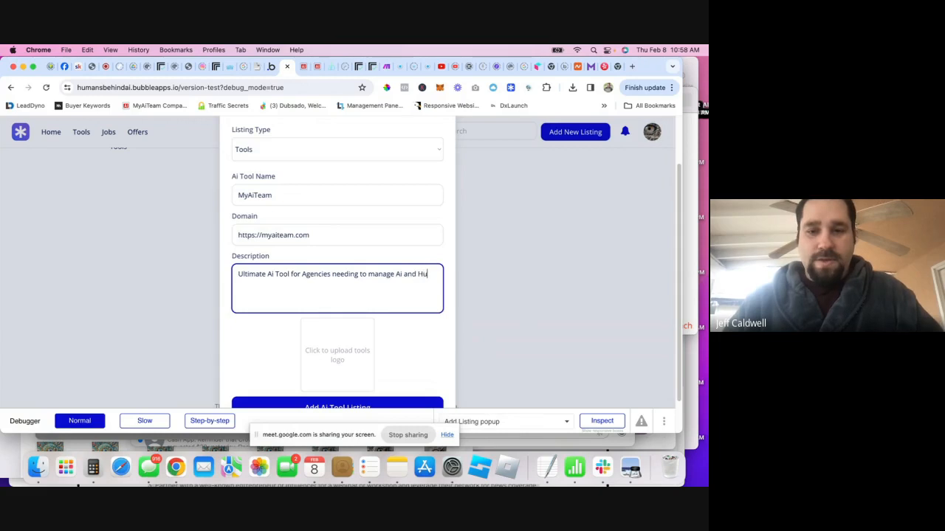
pyautogui.write('mans in thesame')
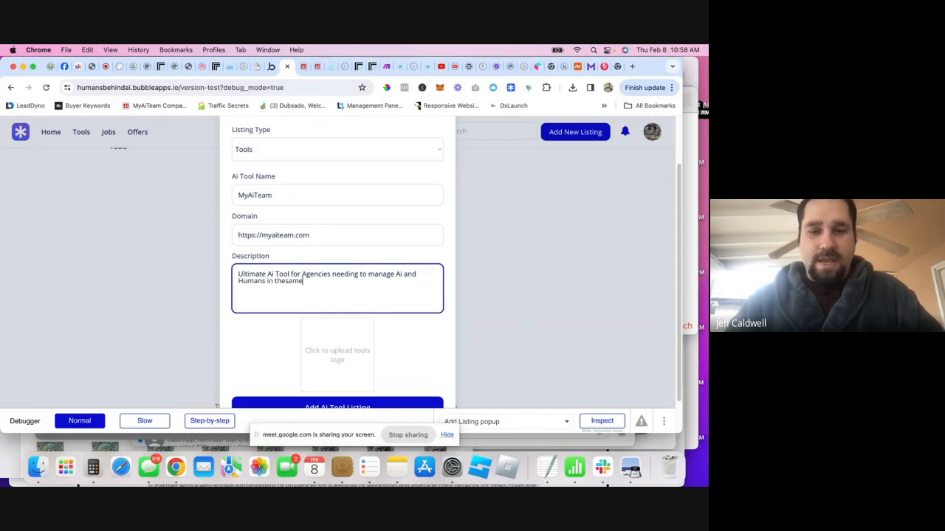
pyautogui.press('BackSpace')
pyautogui.press('BackSpace')
pyautogui.press('BackSpace')
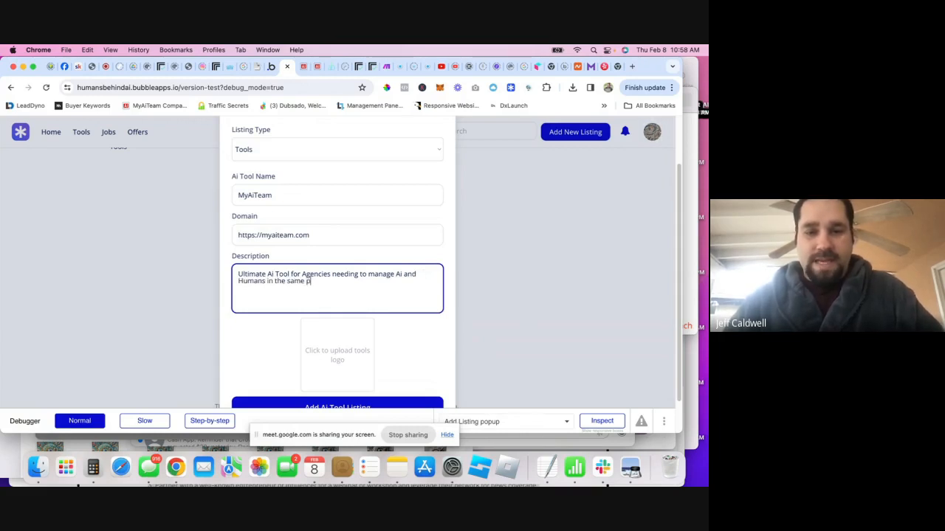
pyautogui.write('same place.')
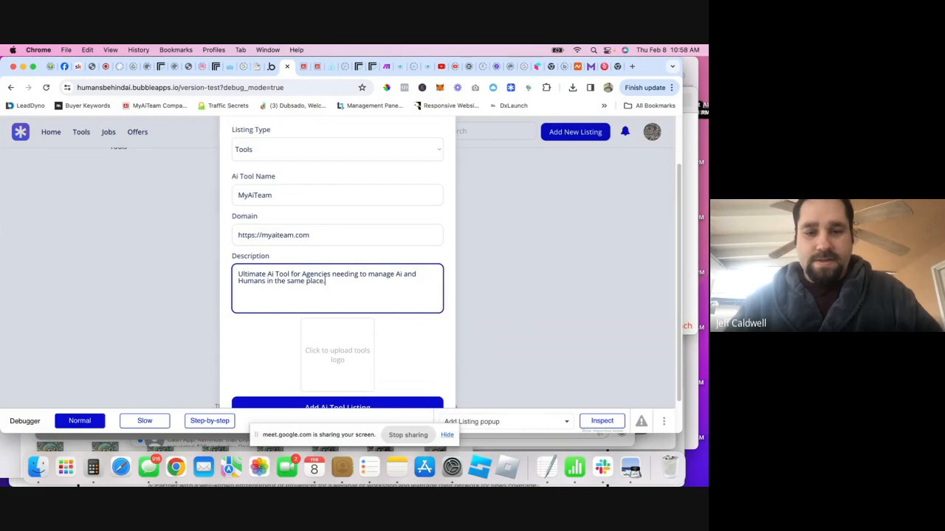
# - Upload the My-AI-Team logo file as the listing's logo and submit the listing
pyautogui.click(317, 362)
pyautogui.click(487, 150)
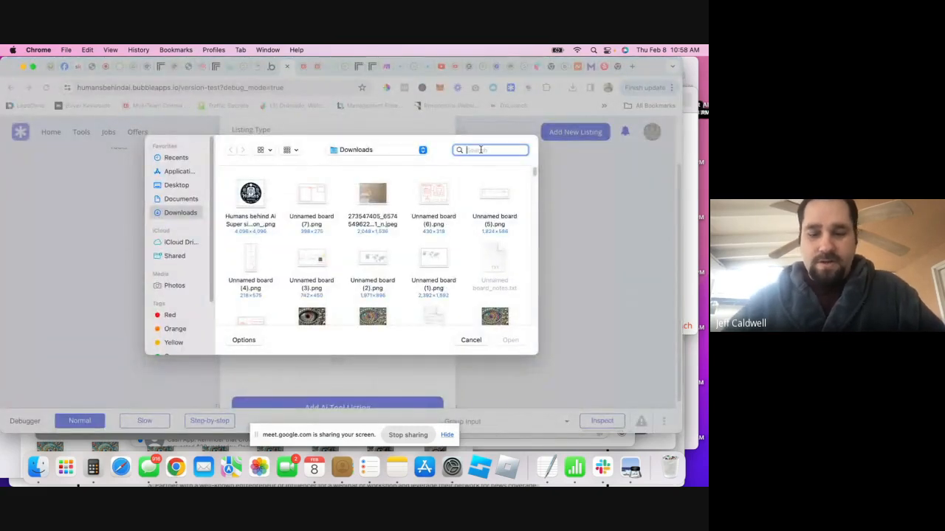
pyautogui.write('mya')
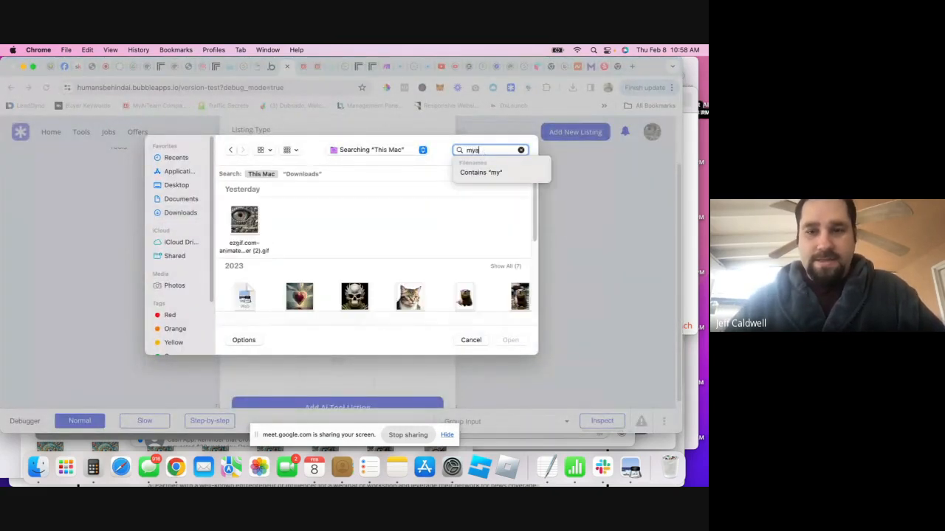
pyautogui.write('iteam logo')
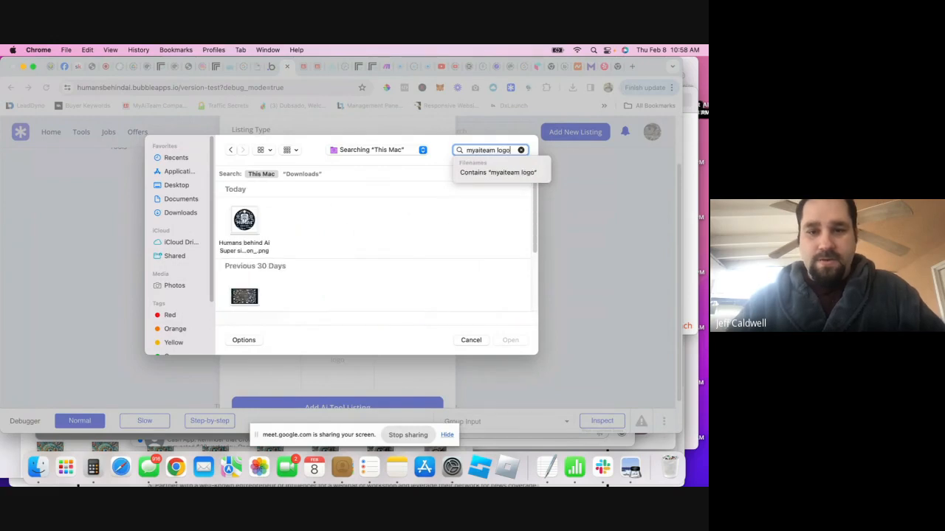
pyautogui.scroll(-2, 437, 238)
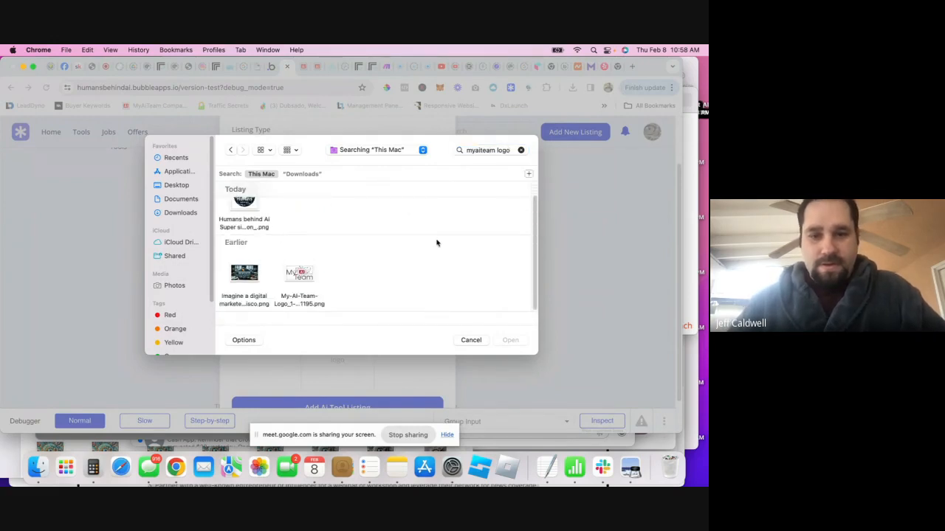
pyautogui.doubleClick(313, 272)
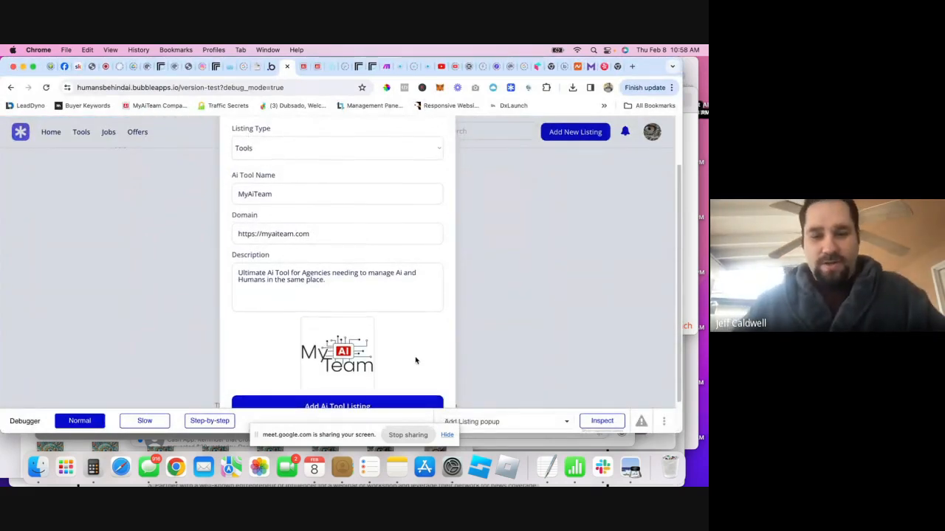
pyautogui.click(410, 405)
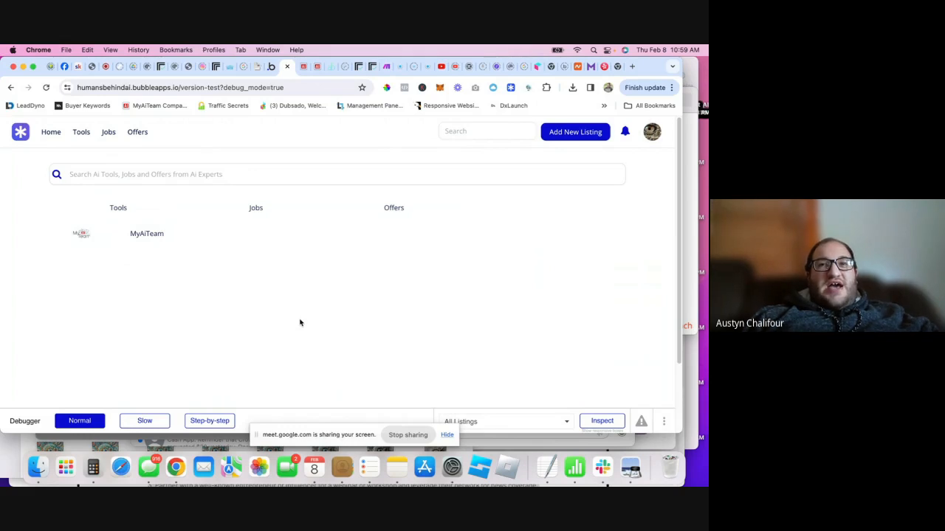
# - Press F2 on the preview page where MyAiTeam is listed in the Tools column
pyautogui.press('F2')
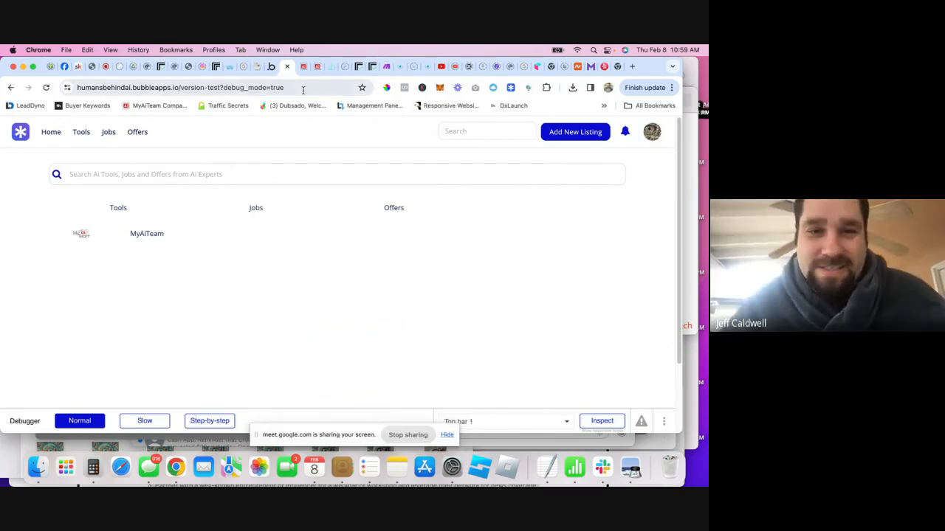
# - On the MyAiTeam Ai directory board, mark the tools subtask as done
pyautogui.click(304, 67)
pyautogui.scroll(3, 307, 194)
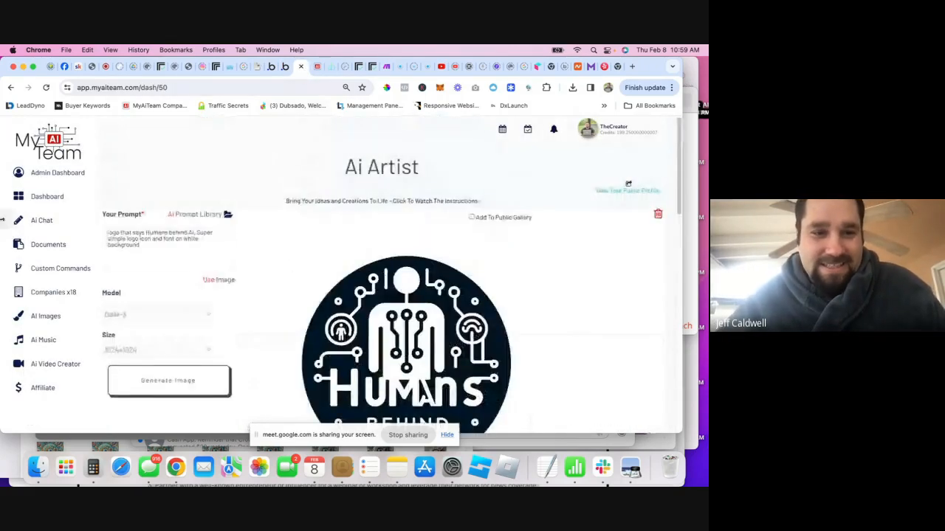
pyautogui.click(526, 131)
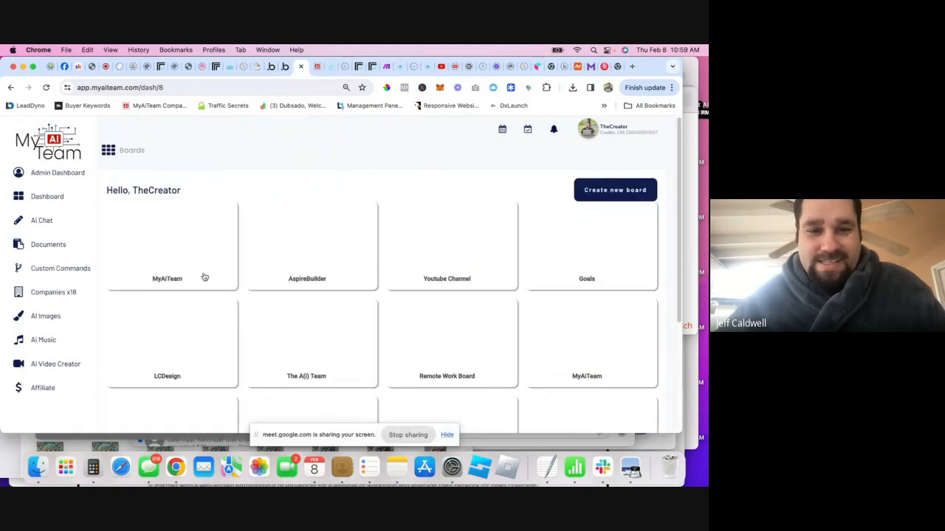
pyautogui.scroll(-3, 204, 276)
pyautogui.click(415, 361)
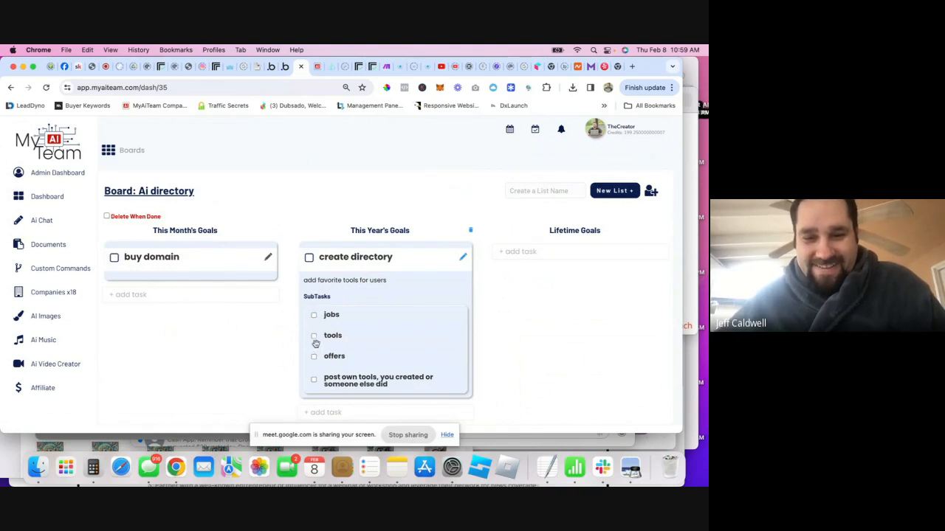
pyautogui.click(313, 336)
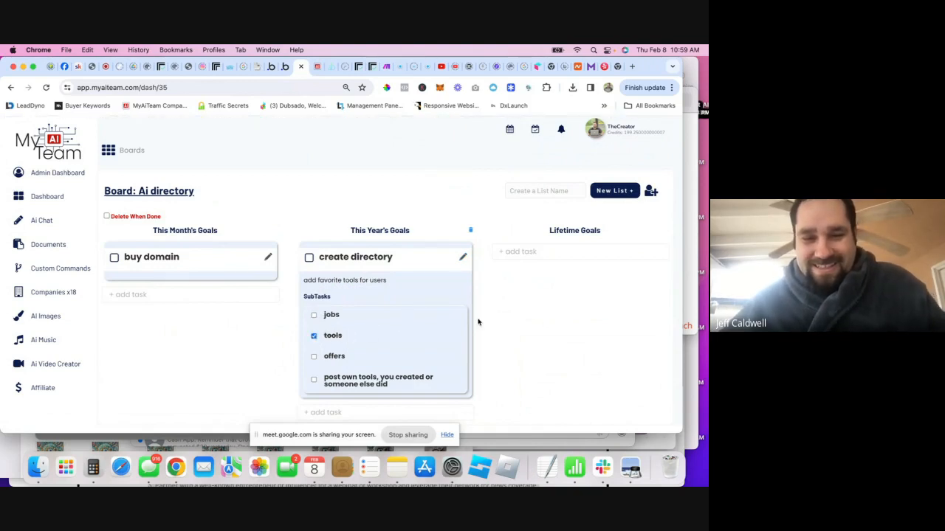
# - Add a 'make products' task under This Month's Goals and open its details
pyautogui.click(196, 295)
pyautogui.write('m')
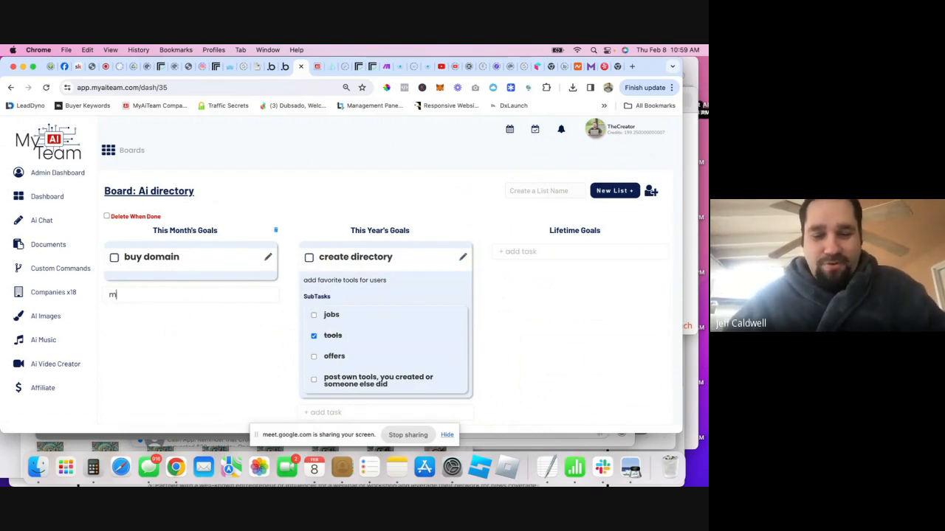
pyautogui.write('ake products')
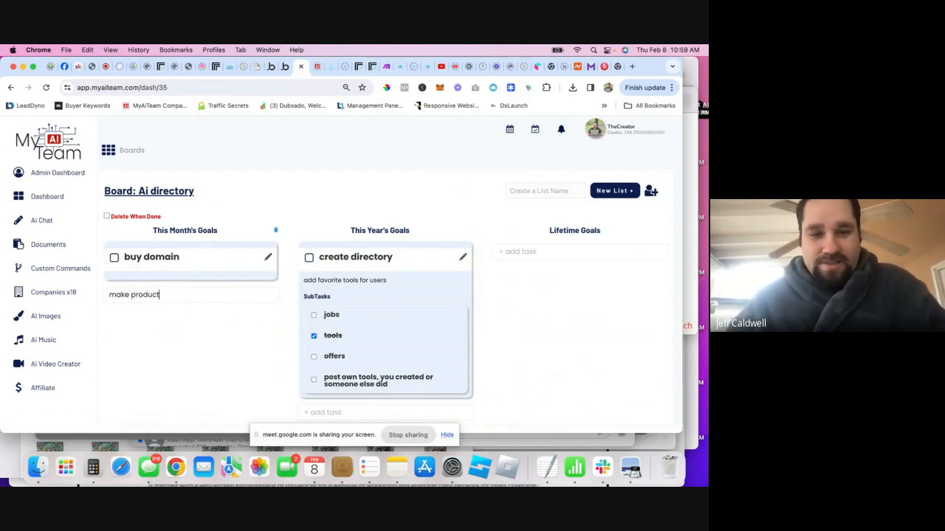
pyautogui.press('Return')
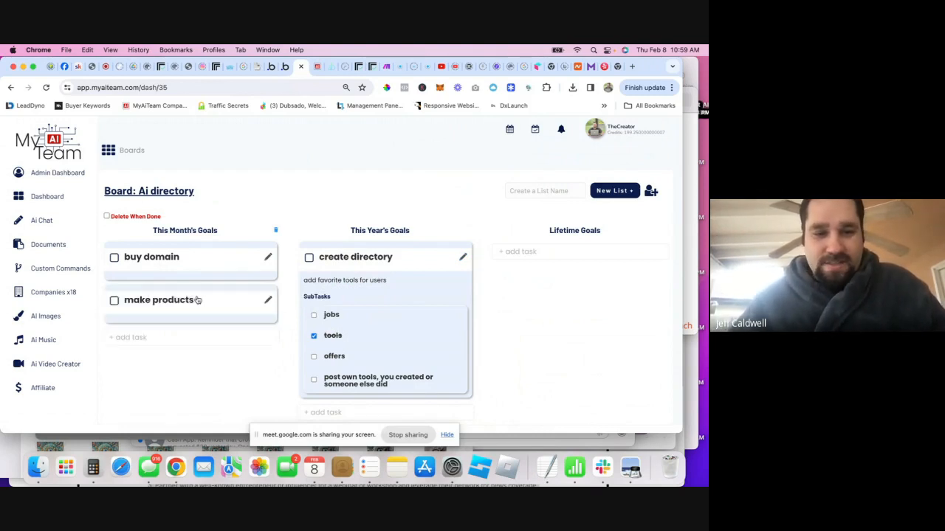
pyautogui.click(268, 299)
# - Add the subtasks 'verified' and 'promoted' to the make products task
pyautogui.click(165, 315)
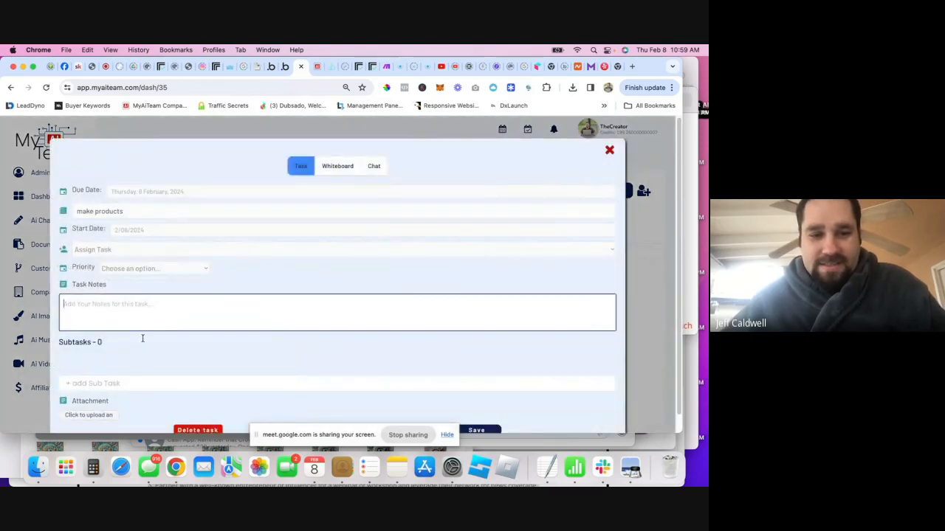
pyautogui.click(112, 384)
pyautogui.write('verif')
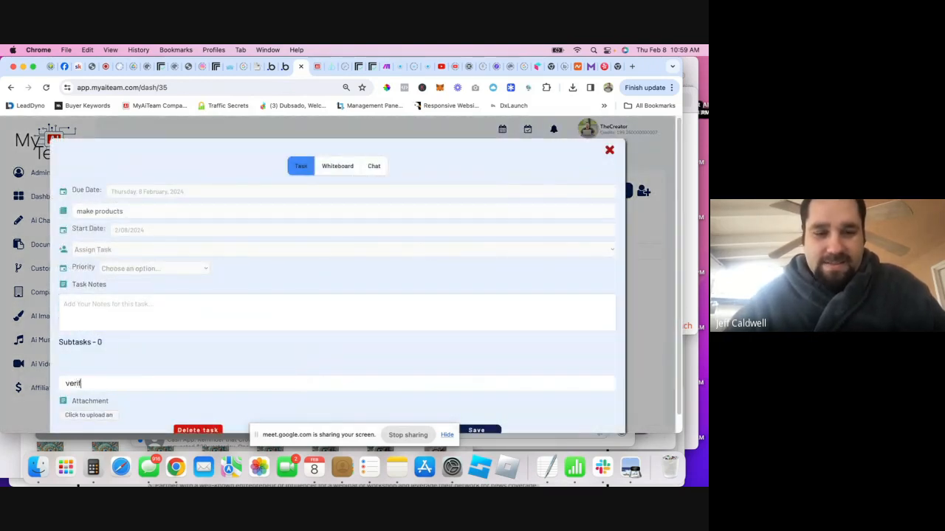
pyautogui.write('ied')
pyautogui.press('Return')
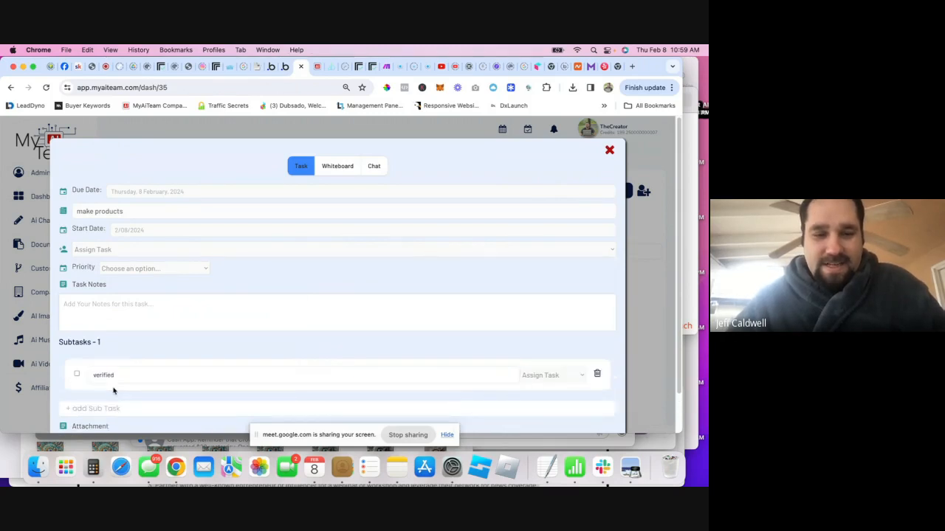
pyautogui.write('pro')
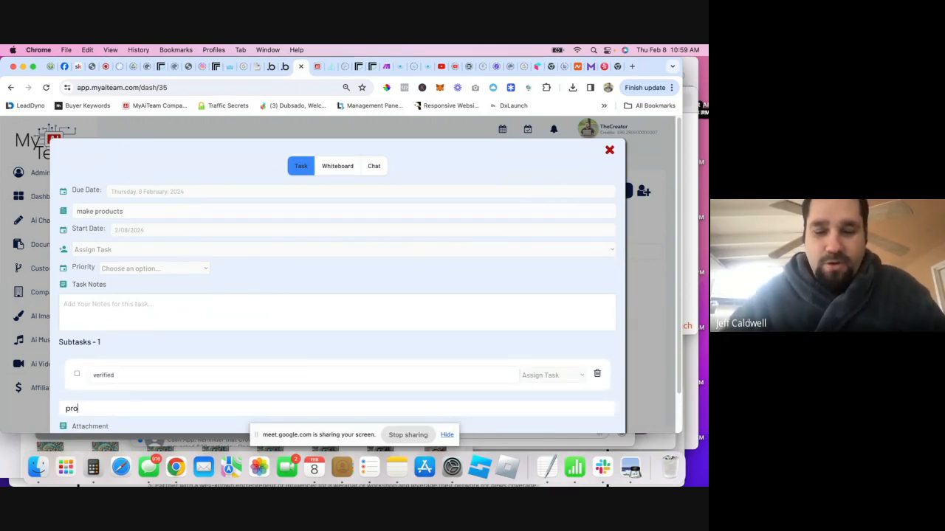
pyautogui.write('moted')
pyautogui.press('Return')
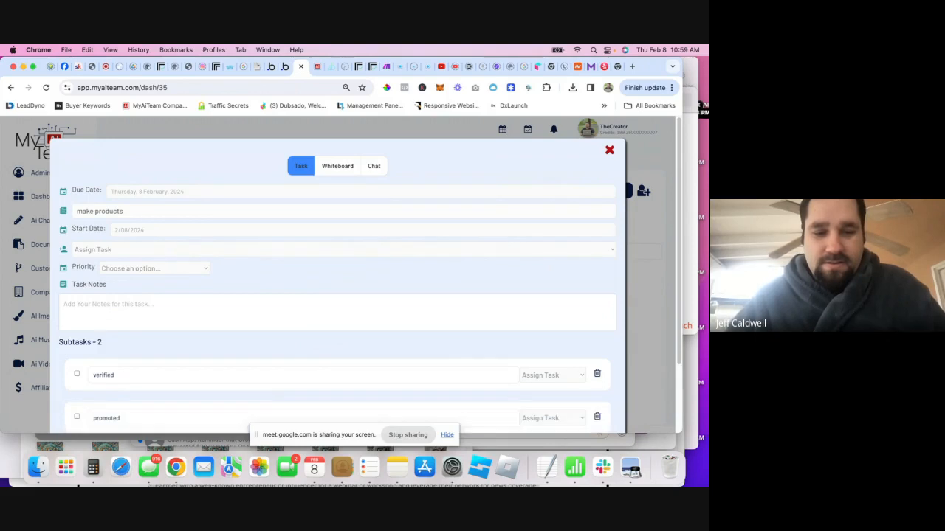
# - Add the subtasks 'add more listings' and 'affiliate link', then return to the Google Meet call
pyautogui.scroll(-2, 120, 384)
pyautogui.write('a')
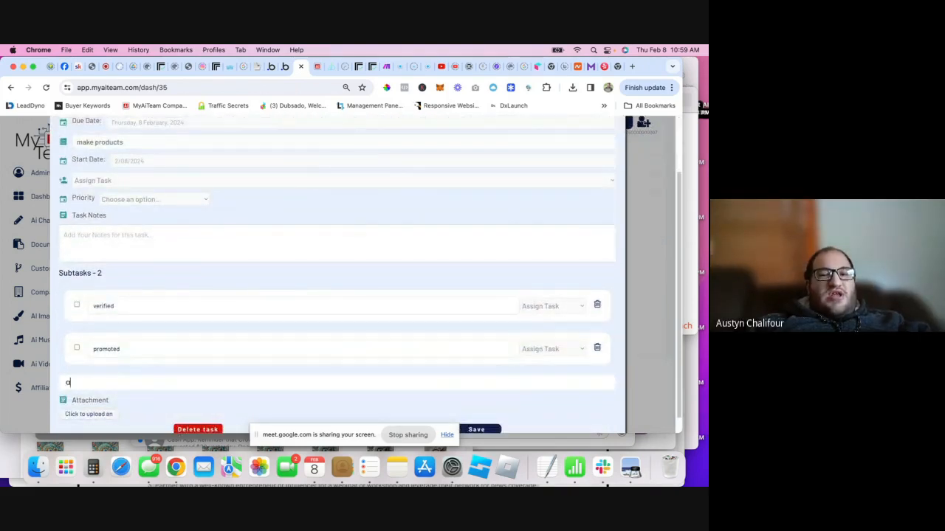
pyautogui.write('dd more lis')
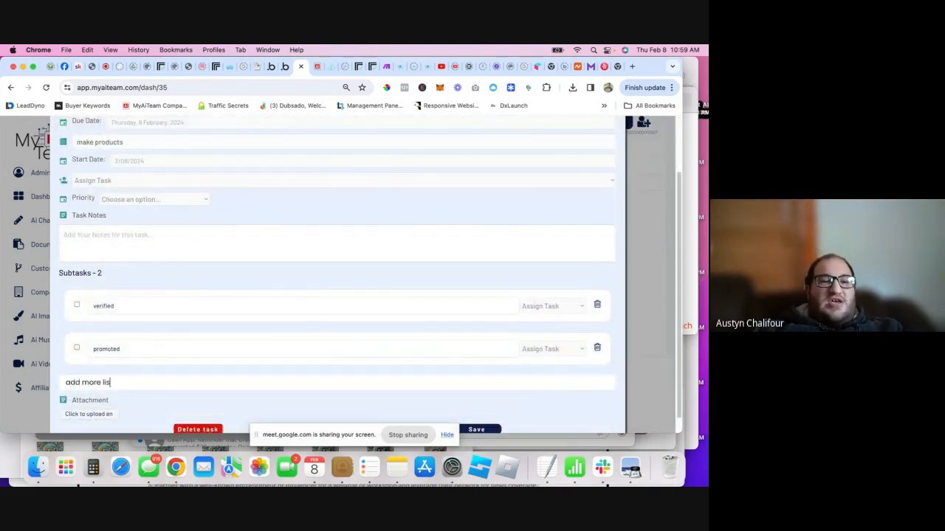
pyautogui.write('tings')
pyautogui.press('Return')
pyautogui.scroll(-2, 156, 377)
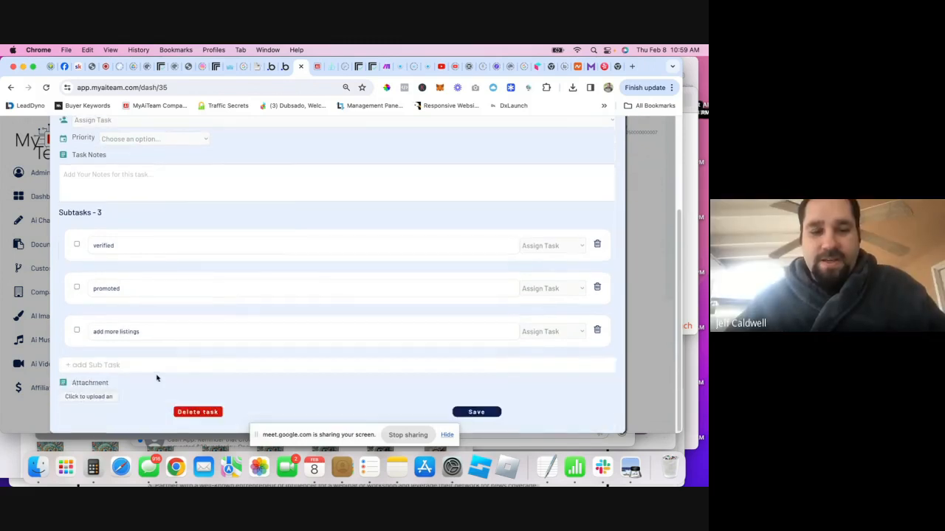
pyautogui.write('affiliate lin')
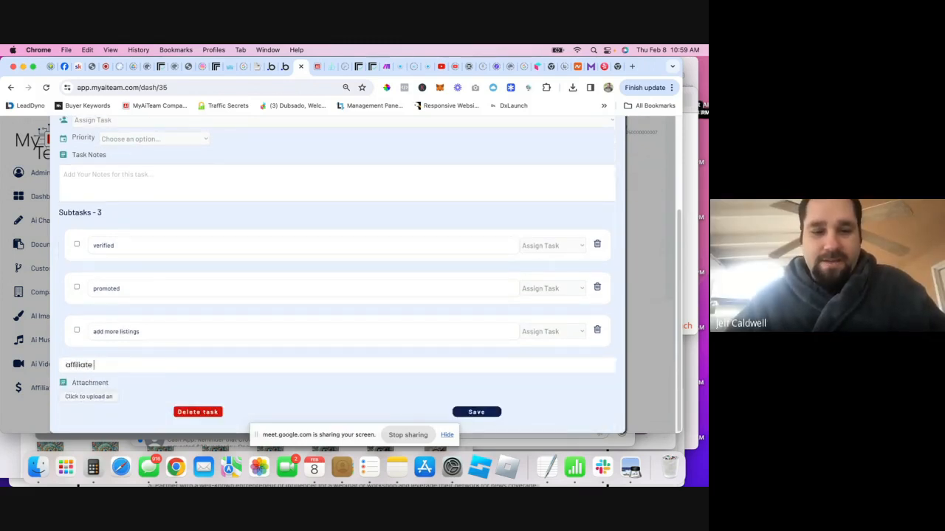
pyautogui.write('k')
pyautogui.press('Return')
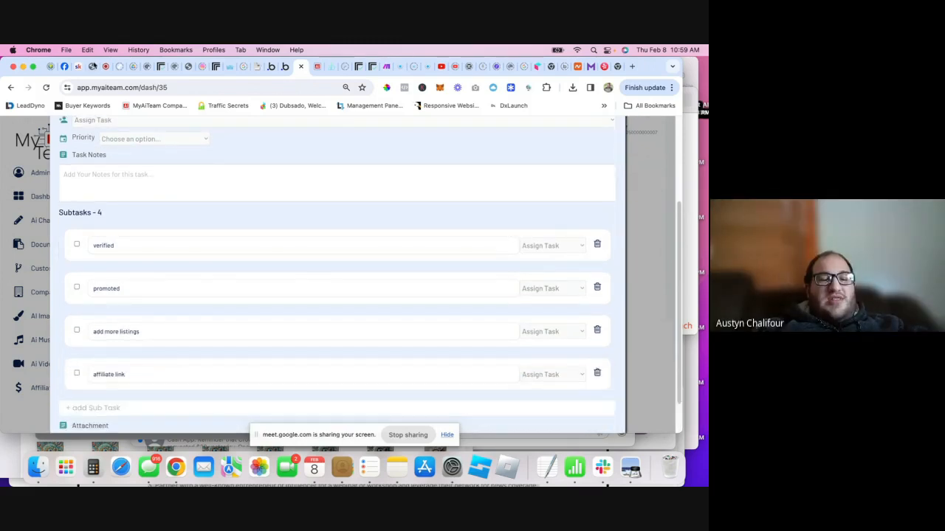
pyautogui.click(101, 72)
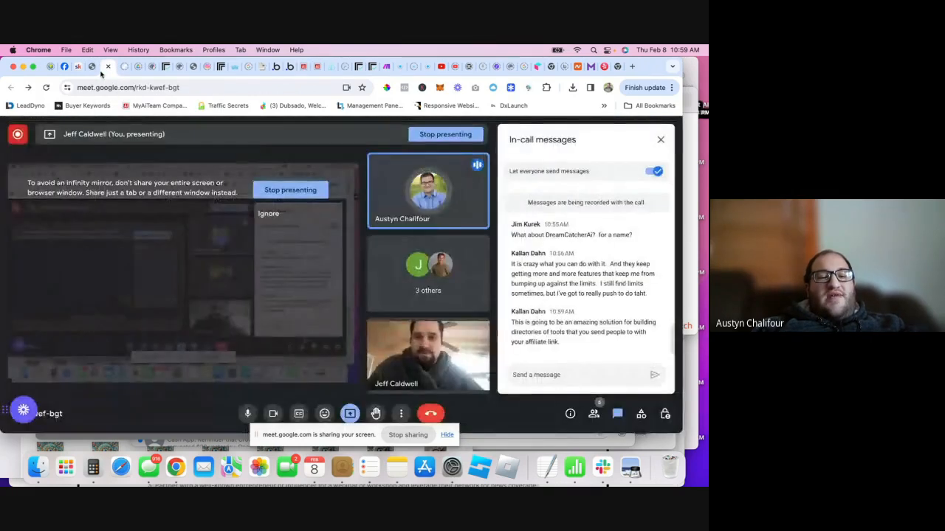